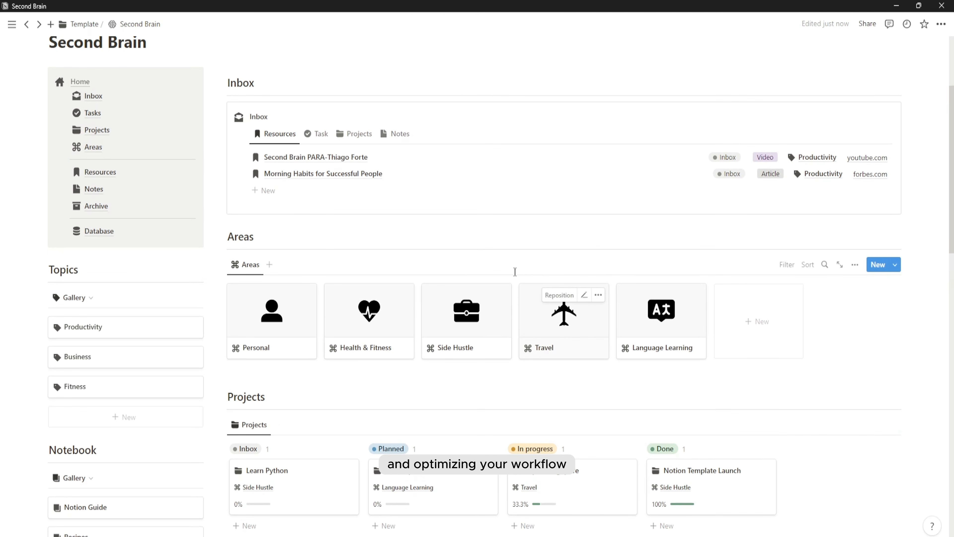
- Look through the Task, Projects, Notes and Resources views of the Inbox and the sections below on the Second Brain page
{"action": "scroll", "coordinate": [440, 280], "scroll_direction": "up", "scroll_amount": 3}
{"action": "left_click", "coordinate": [303, 245]}
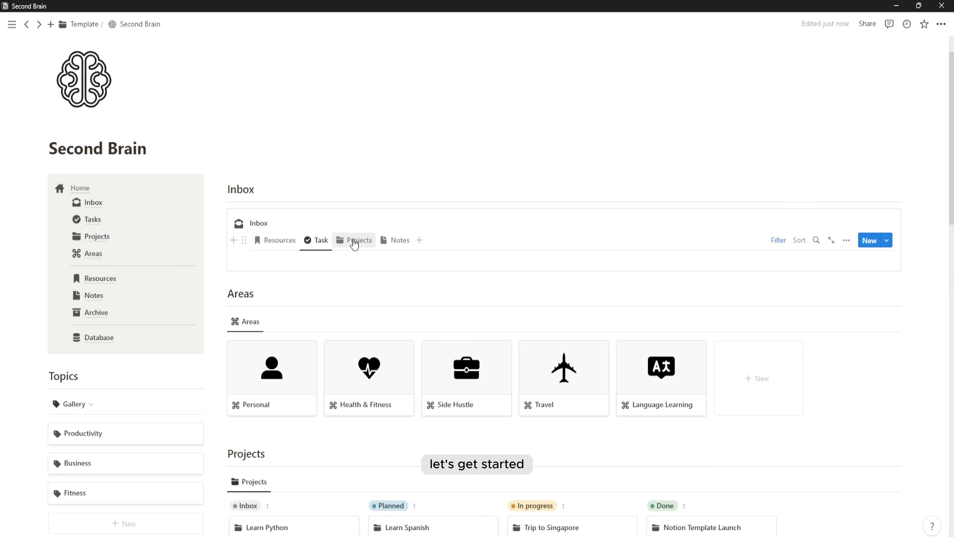
{"action": "left_click", "coordinate": [356, 241]}
{"action": "left_click", "coordinate": [398, 245]}
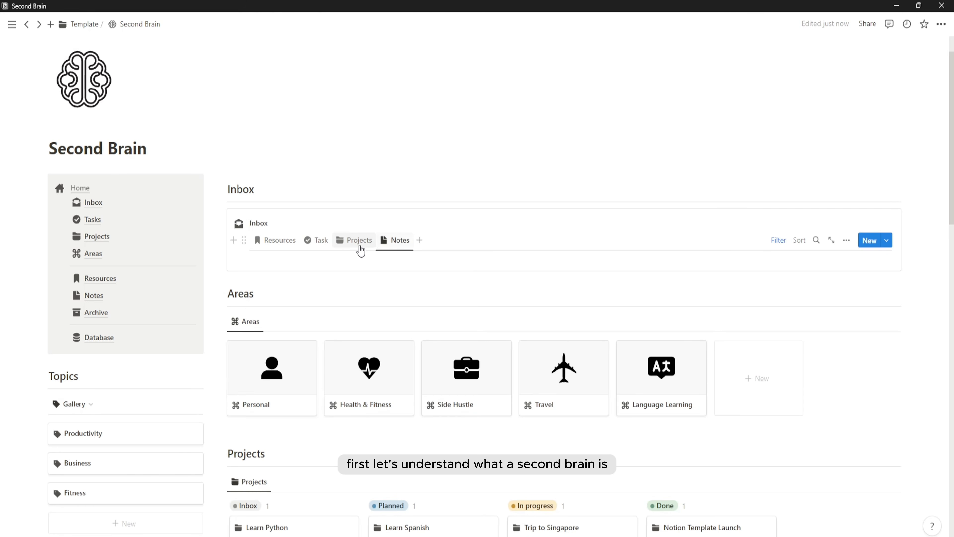
{"action": "left_click", "coordinate": [285, 241]}
{"action": "scroll", "coordinate": [349, 340], "scroll_direction": "down", "scroll_amount": 3}
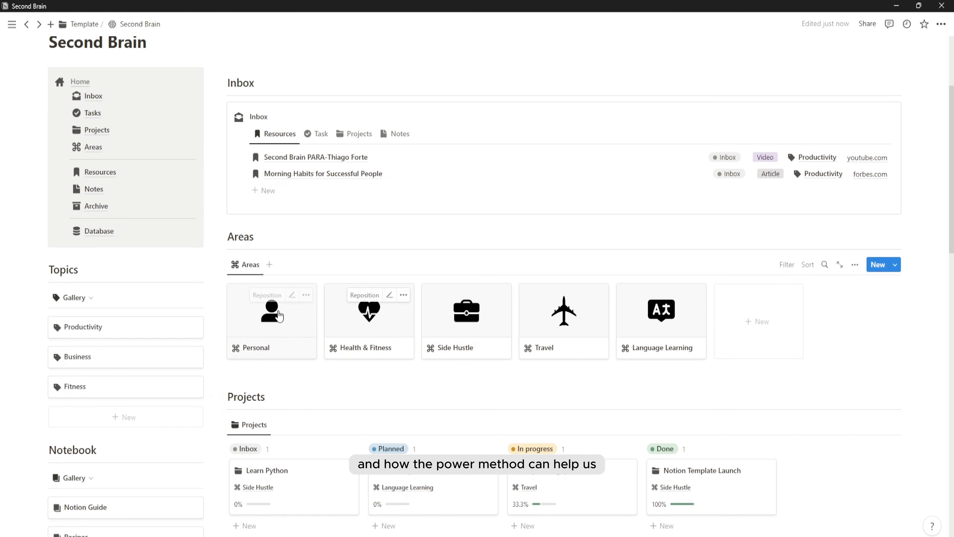
{"action": "scroll", "coordinate": [140, 272], "scroll_direction": "up", "scroll_amount": 3}
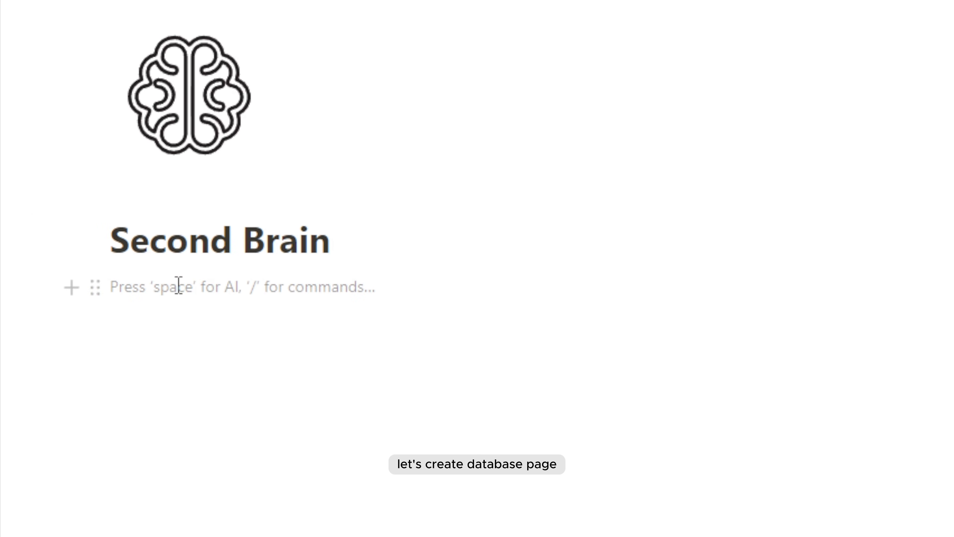
- Add a subpage titled Database to the body of the empty Second Brain page
{"action": "type", "text": "/page"}
{"action": "left_click", "coordinate": [319, 362]}
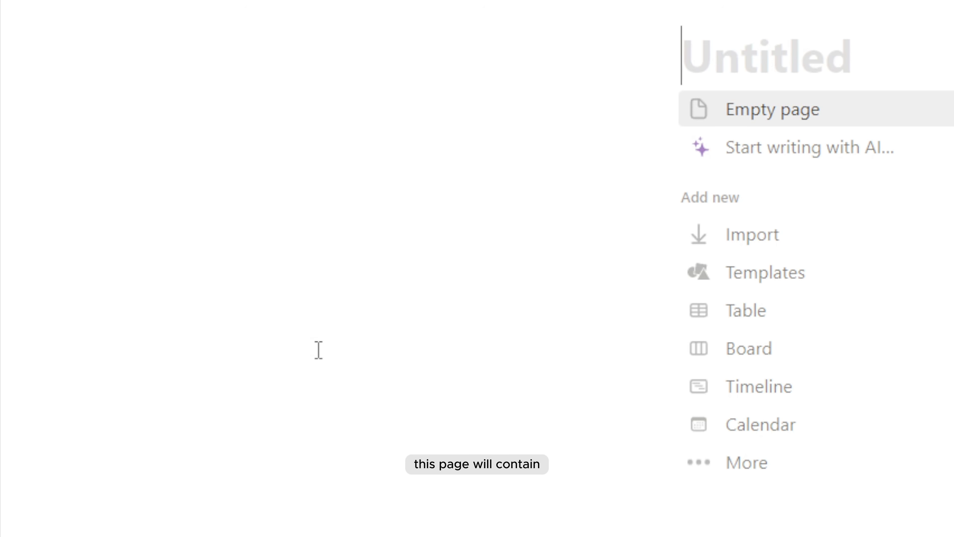
{"action": "type", "text": "Database"}
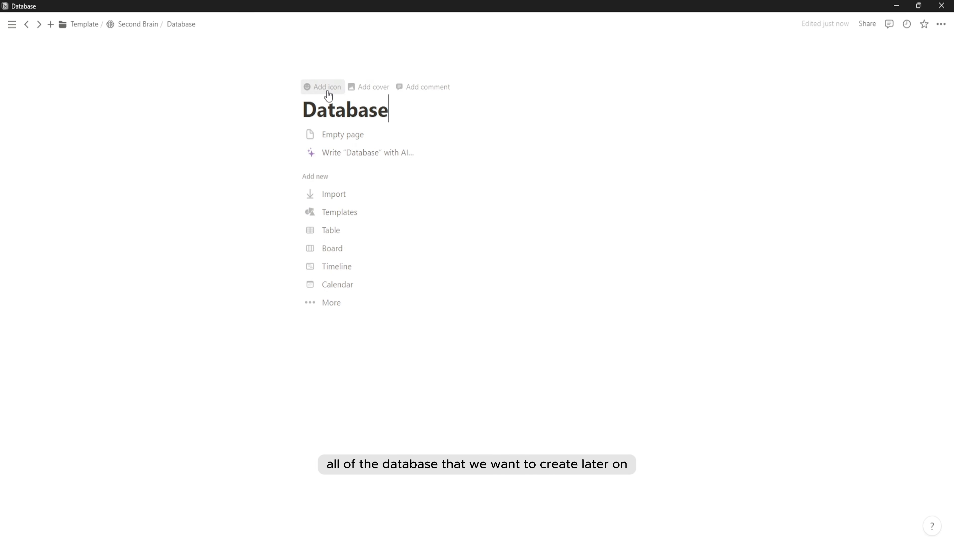
- Give the Database page the stacked-cylinder database icon in blue
{"action": "left_click", "coordinate": [323, 89]}
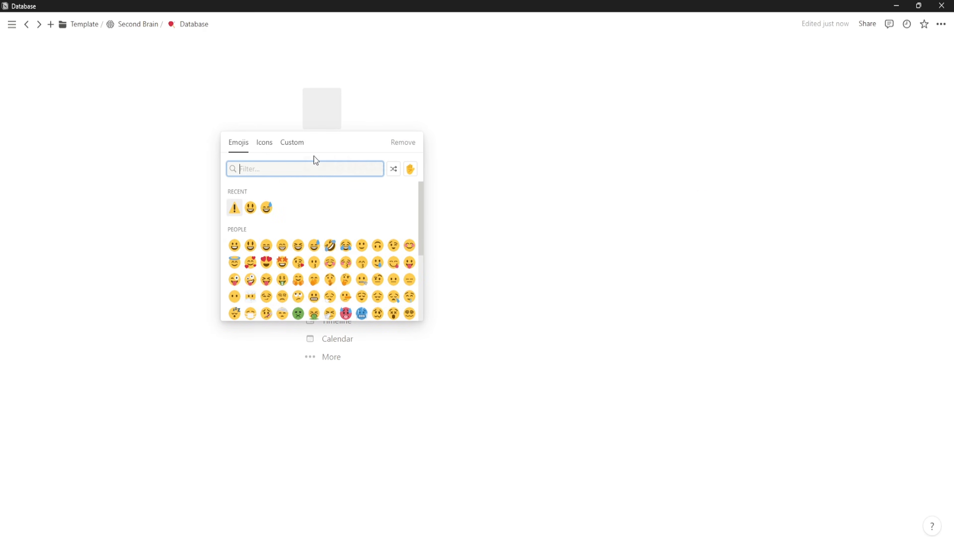
{"action": "left_click", "coordinate": [265, 143]}
{"action": "type", "text": "database"}
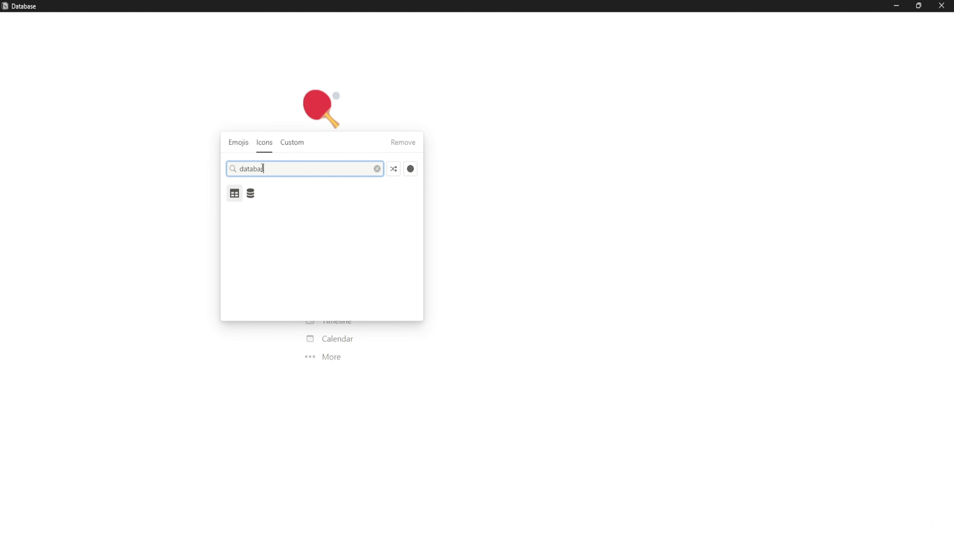
{"action": "left_click", "coordinate": [235, 192]}
{"action": "left_click", "coordinate": [322, 112]}
{"action": "left_click", "coordinate": [411, 169]}
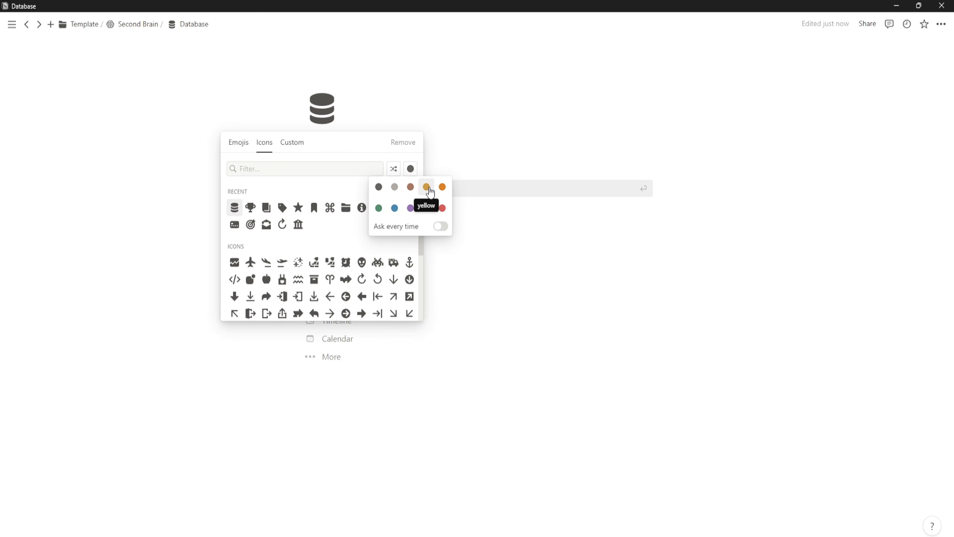
{"action": "left_click", "coordinate": [394, 208]}
{"action": "left_click", "coordinate": [234, 208]}
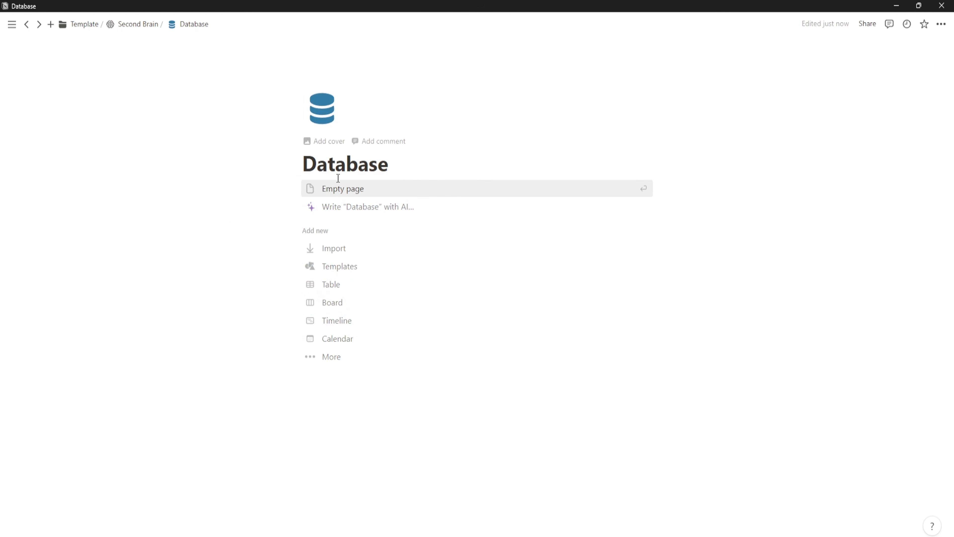
- Start the Database page as an empty page and turn on full width and small text for it
{"action": "left_click", "coordinate": [349, 186]}
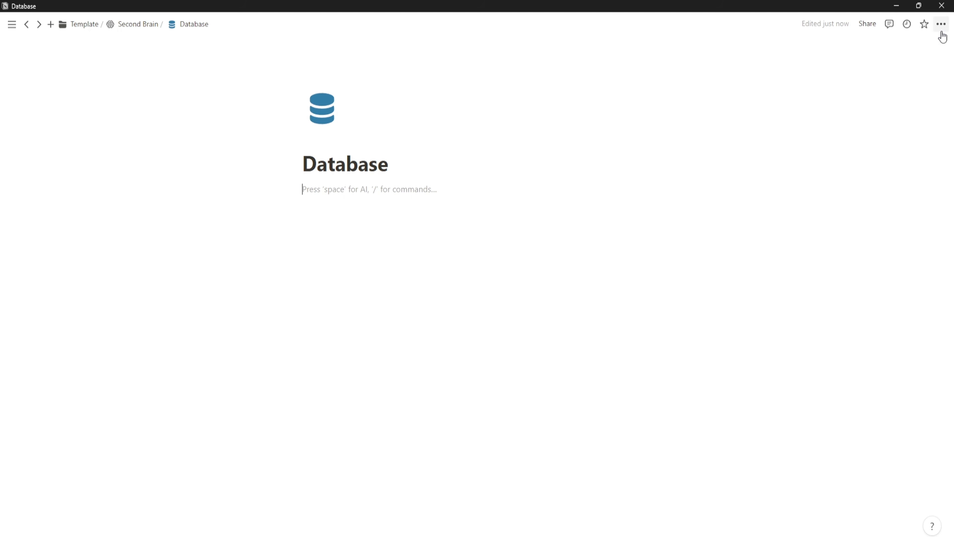
{"action": "left_click", "coordinate": [941, 25]}
{"action": "left_click", "coordinate": [929, 109]}
{"action": "left_click", "coordinate": [928, 96]}
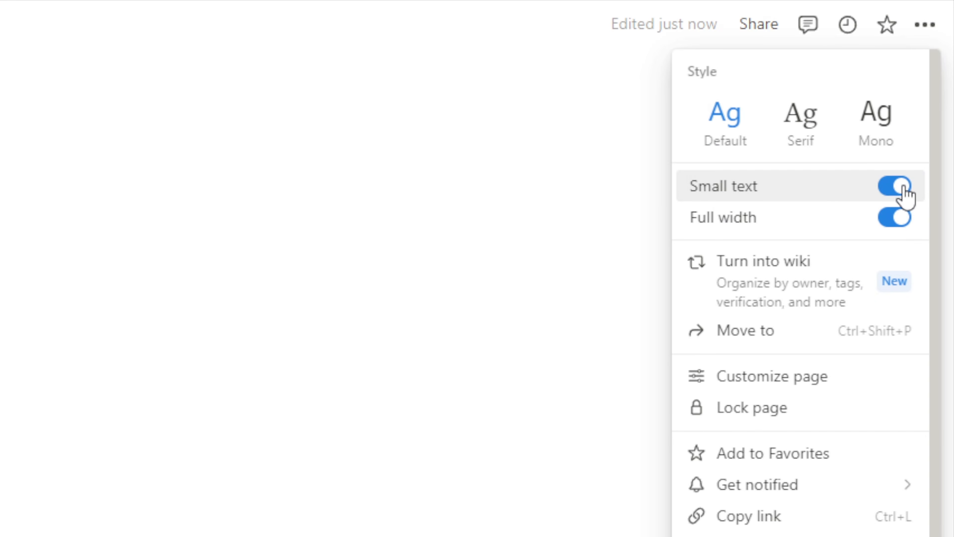
{"action": "left_click", "coordinate": [360, 350]}
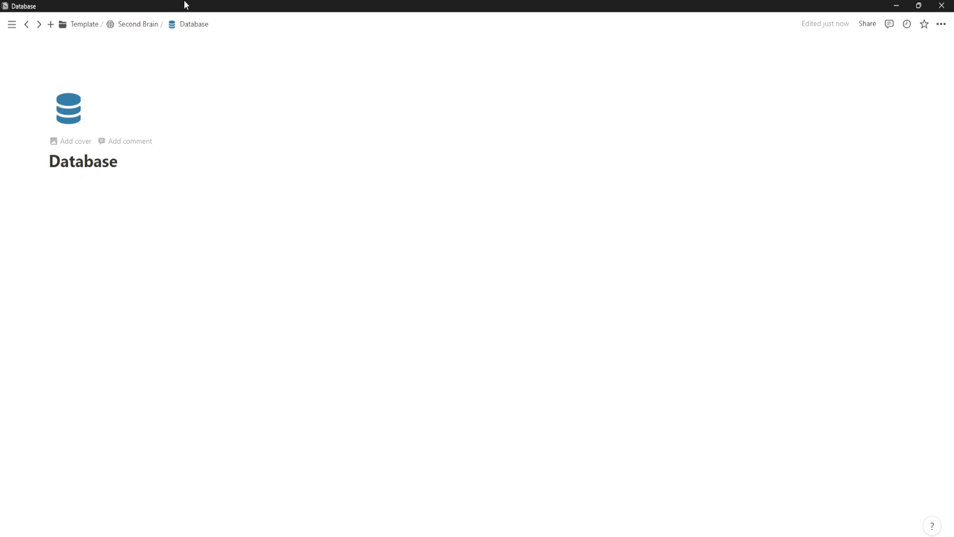
- Return to the Second Brain page, reopen its Database subpage and place the cursor in the empty body
{"action": "left_click", "coordinate": [138, 24]}
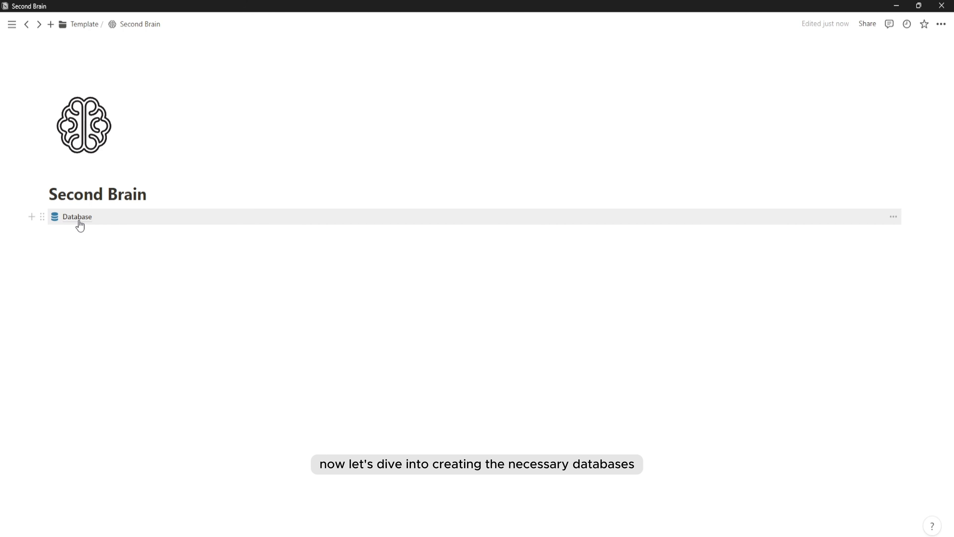
{"action": "left_click", "coordinate": [157, 265]}
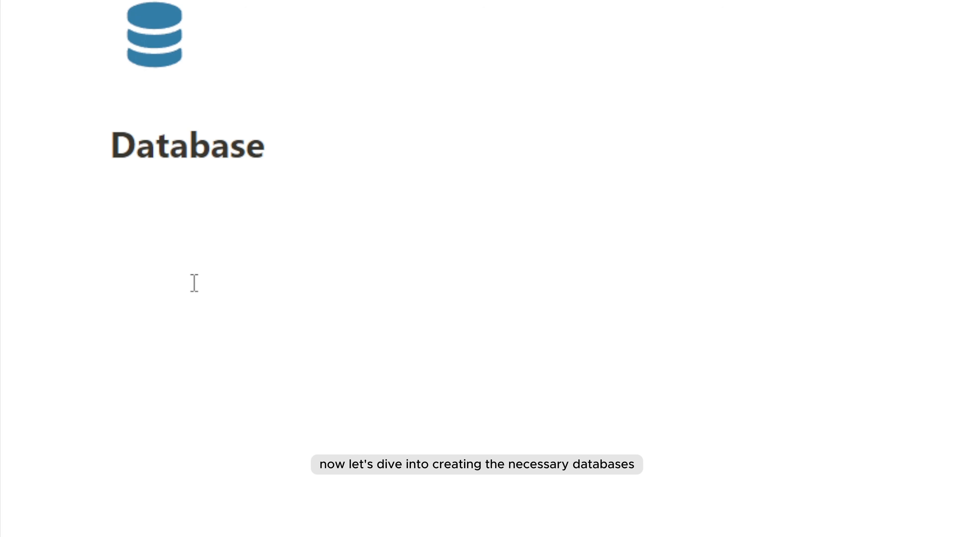
{"action": "left_click", "coordinate": [171, 300]}
{"action": "type", "text": "/data"}
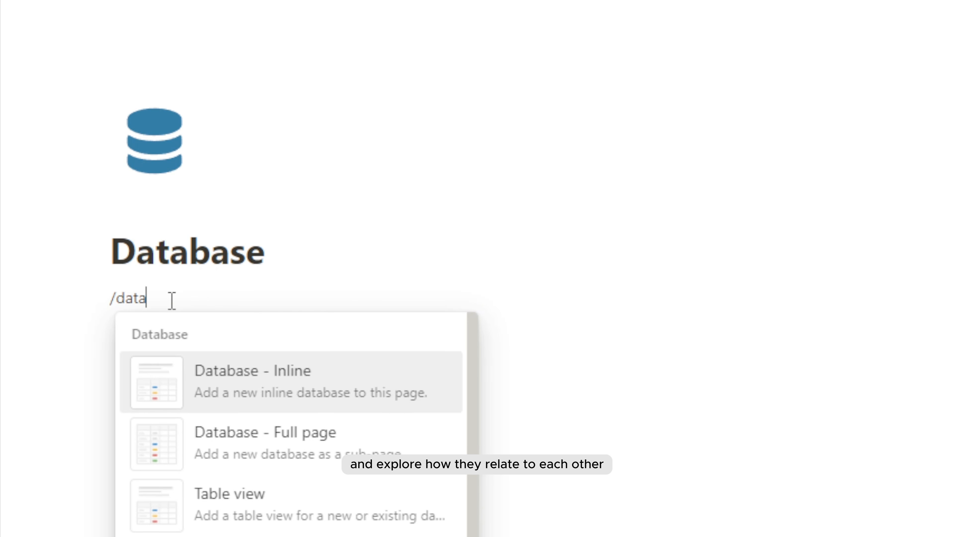
{"action": "type", "text": "s"}
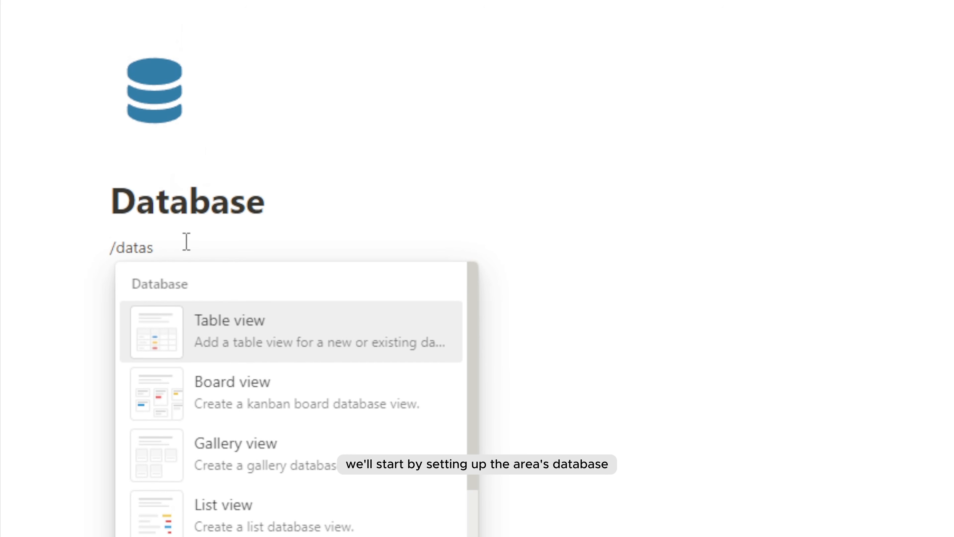
{"action": "key", "text": "Escape"}
{"action": "key", "text": "BackSpace"}
{"action": "key", "text": "BackSpace"}
{"action": "key", "text": "BackSpace"}
{"action": "key", "text": "BackSpace"}
{"action": "key", "text": "BackSpace"}
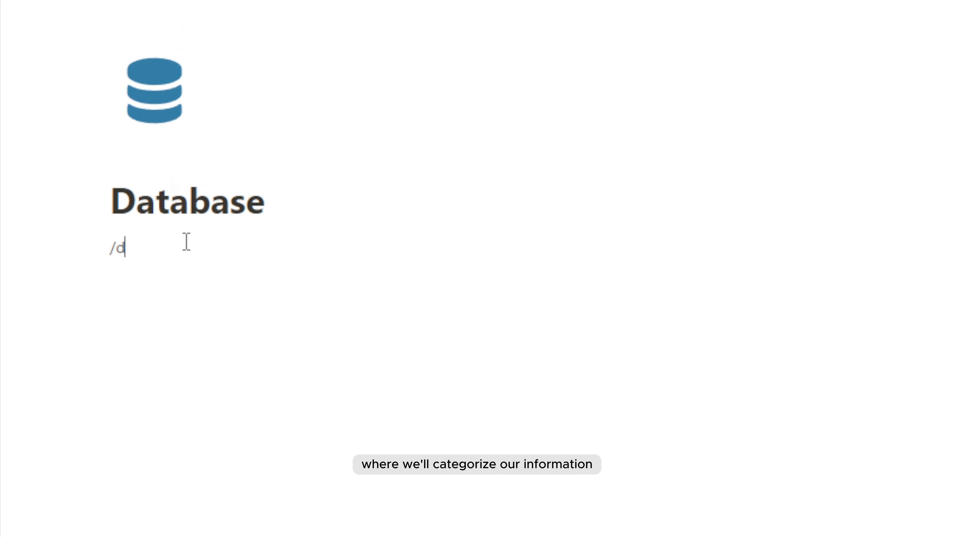
{"action": "key", "text": "BackSpace"}
{"action": "key", "text": "BackSpace"}
- Insert a full-page database in the Database page and title it Areas
{"action": "type", "text": "/data"}
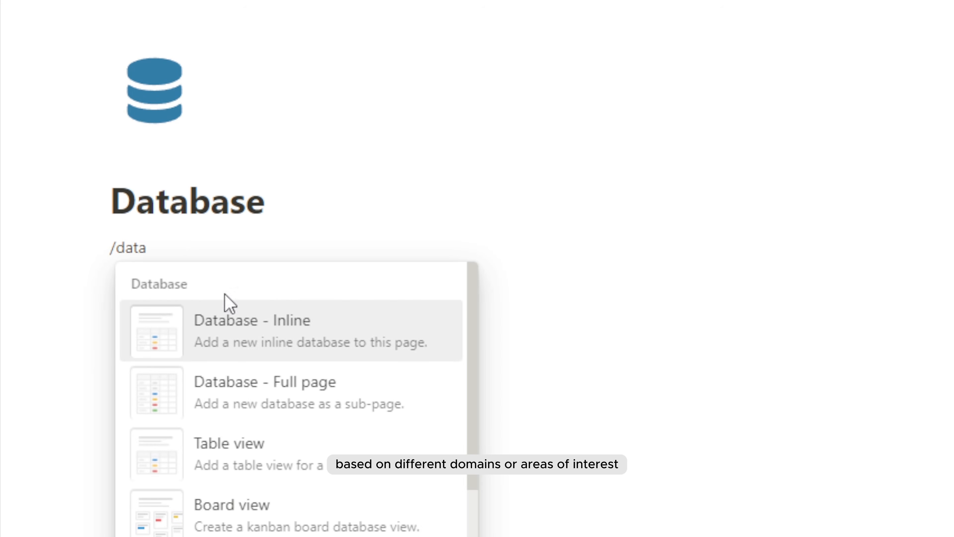
{"action": "left_click", "coordinate": [233, 382]}
{"action": "type", "text": "A"}
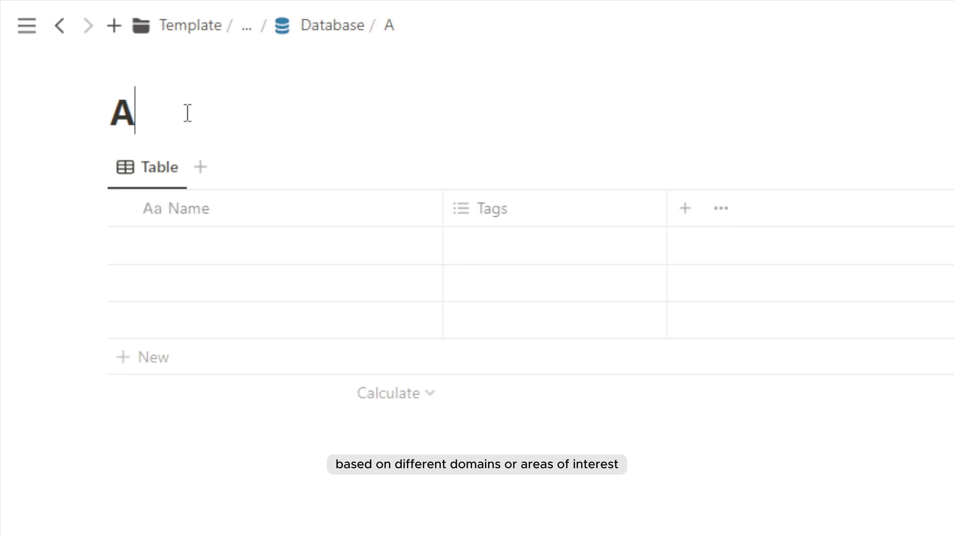
{"action": "type", "text": "reas"}
- Give the Areas database the blue command-symbol (⌘) icon
{"action": "left_click", "coordinate": [169, 71]}
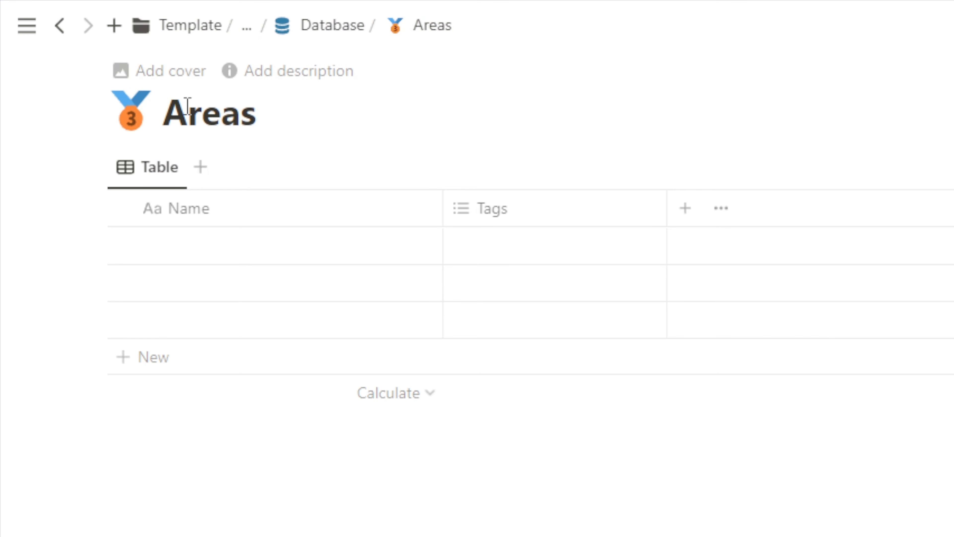
{"action": "left_click", "coordinate": [146, 117]}
{"action": "left_click", "coordinate": [115, 161]}
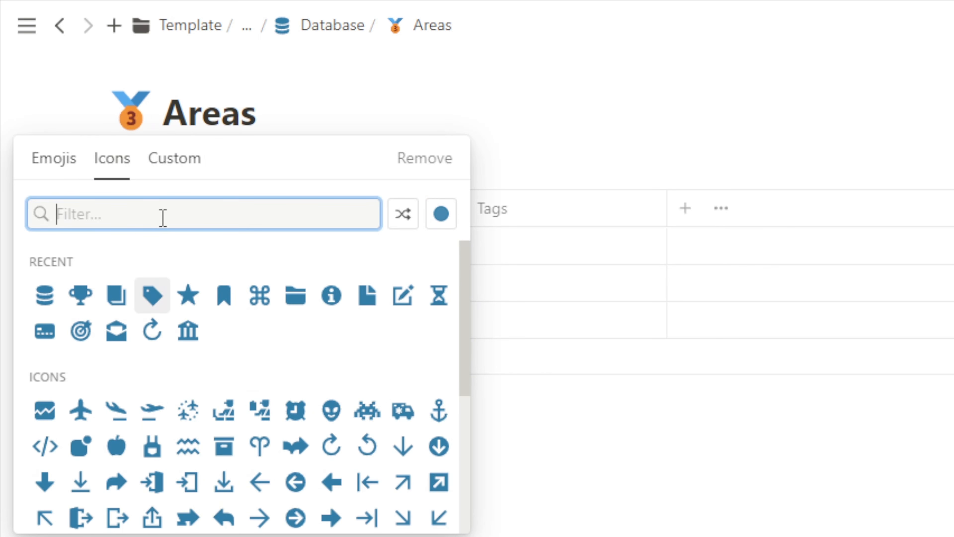
{"action": "left_click", "coordinate": [259, 295]}
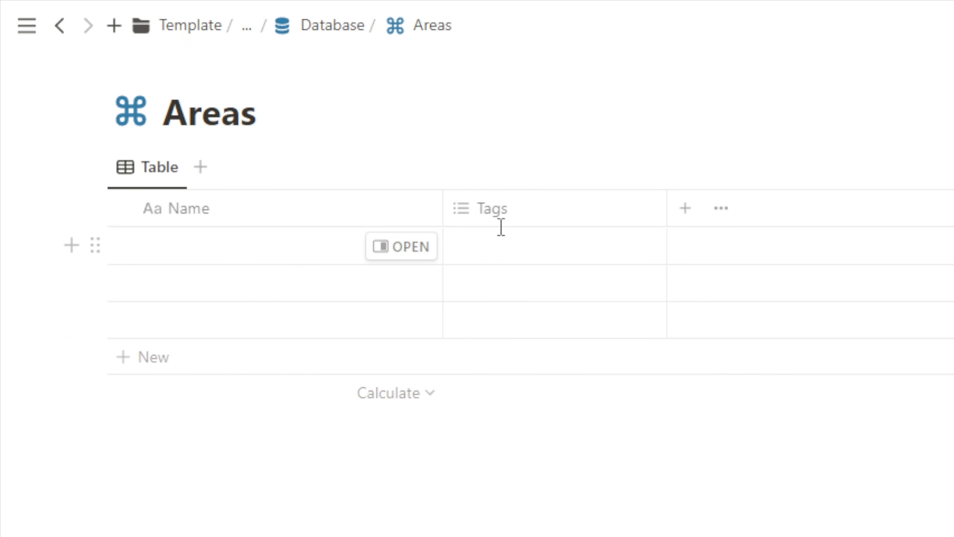
- Delete the Tags property and the three empty rows from the Areas table
{"action": "left_click", "coordinate": [510, 222]}
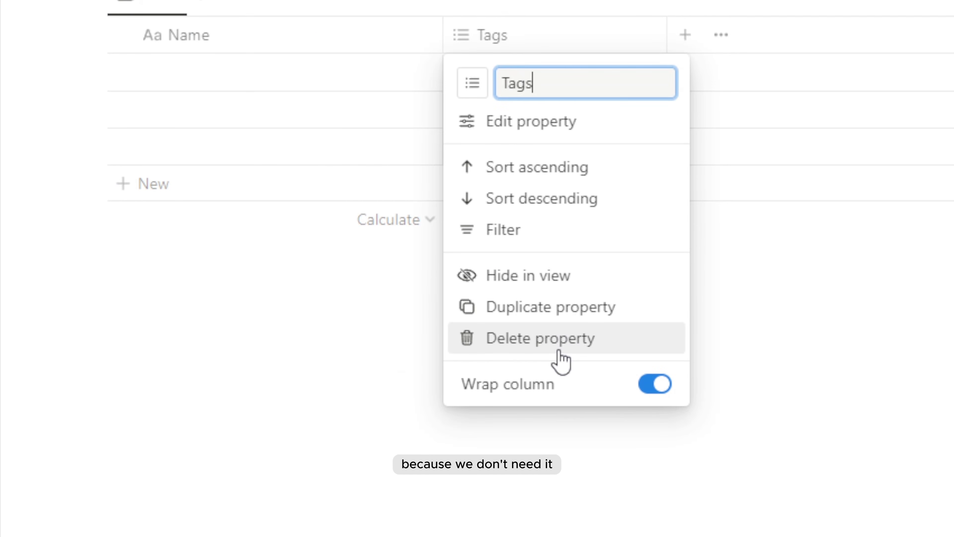
{"action": "left_click", "coordinate": [559, 511]}
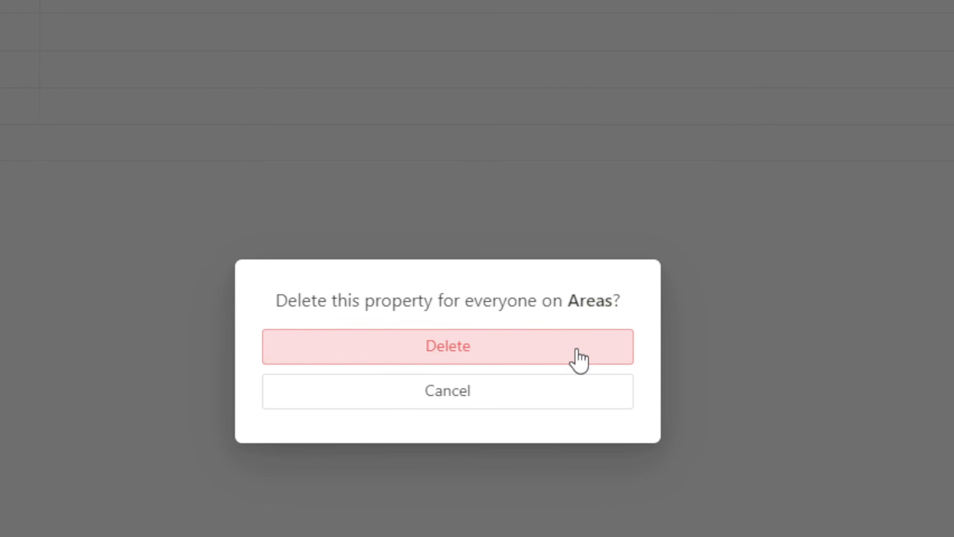
{"action": "left_click", "coordinate": [580, 361]}
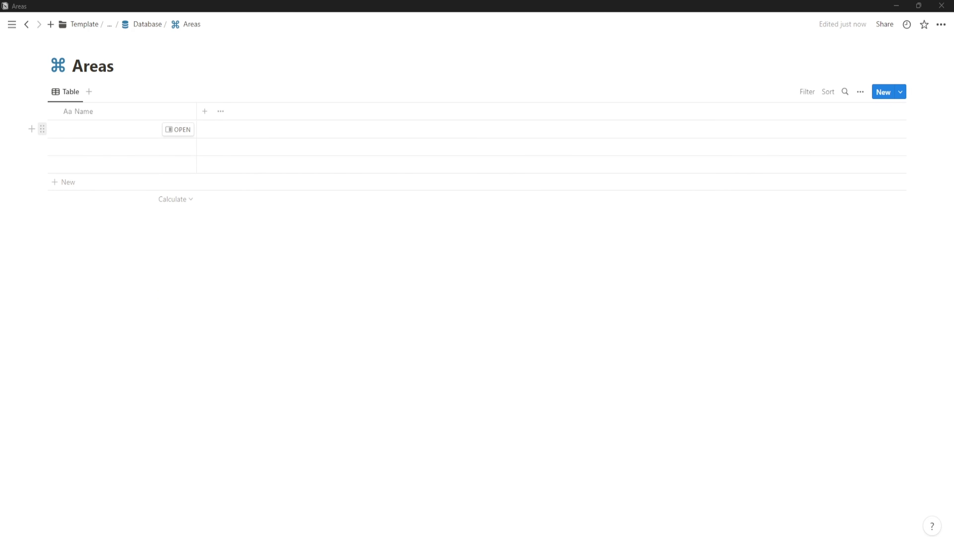
{"action": "left_click_drag", "start_coordinate": [21, 125], "coordinate": [94, 173]}
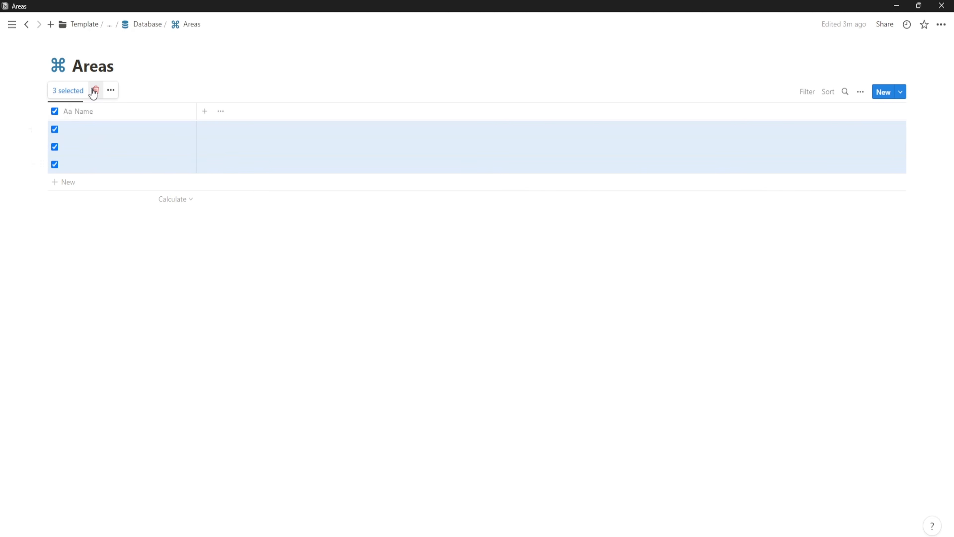
{"action": "left_click", "coordinate": [96, 91]}
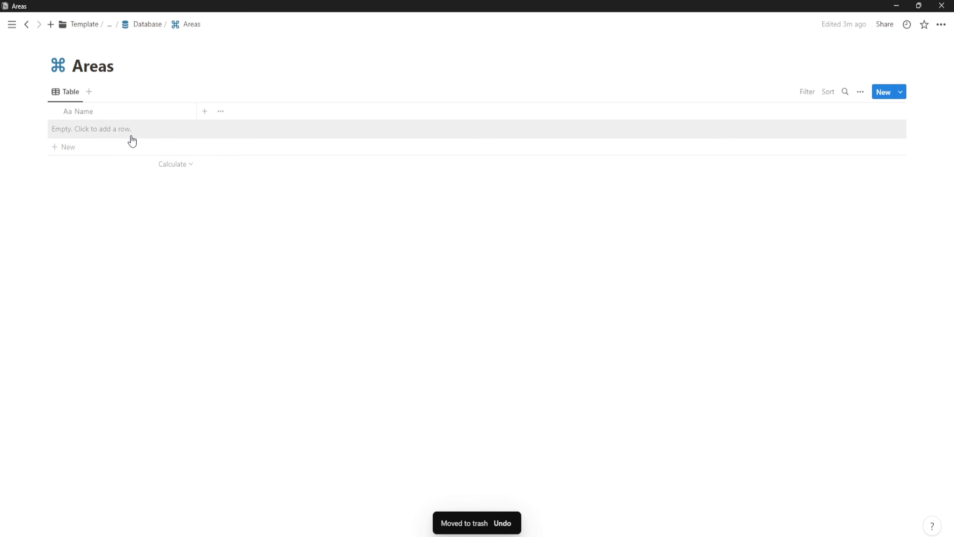
- Add an entry named Personal to the Areas table and open it in side peek
{"action": "left_click", "coordinate": [126, 133]}
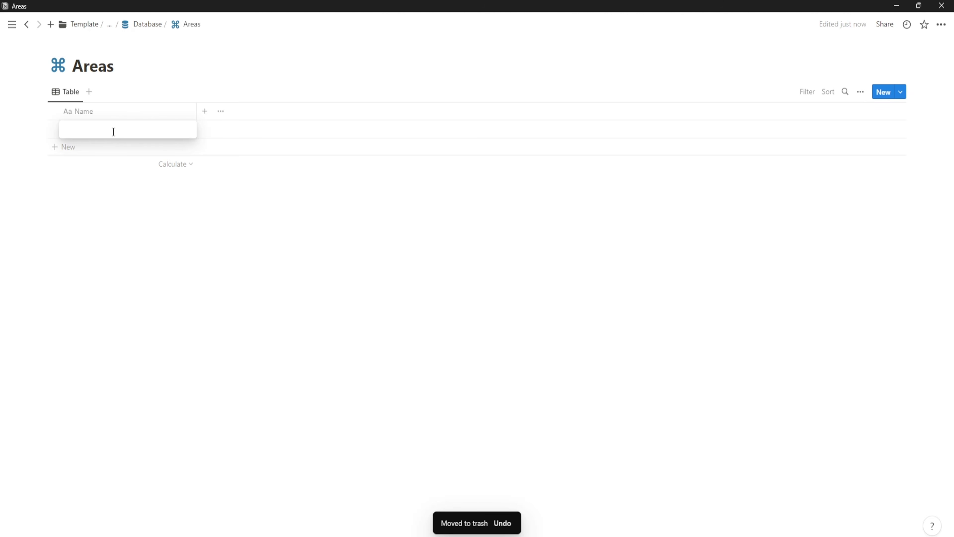
{"action": "type", "text": "Personal"}
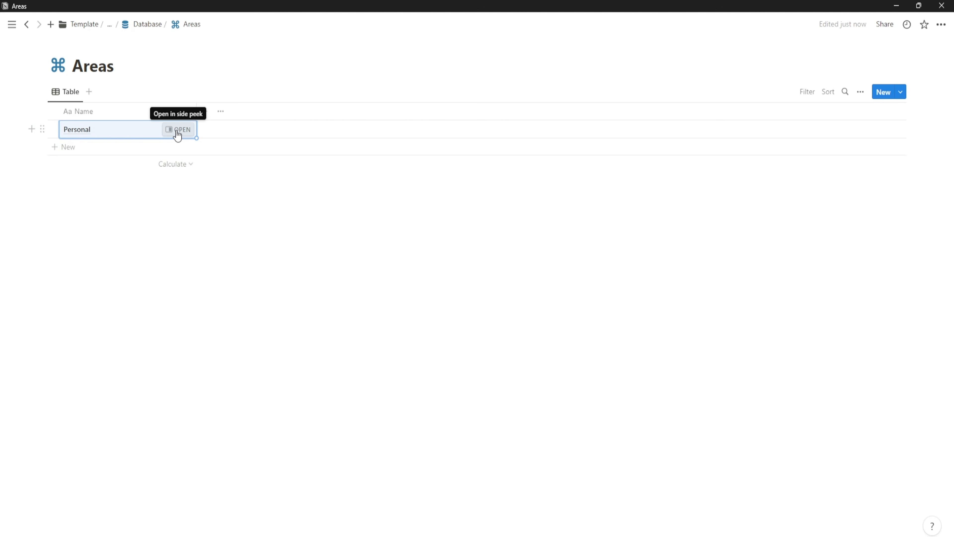
{"action": "left_click", "coordinate": [179, 129]}
- Add a blue person icon to the Personal page, filtering the icons for "peop"
{"action": "left_click", "coordinate": [524, 46]}
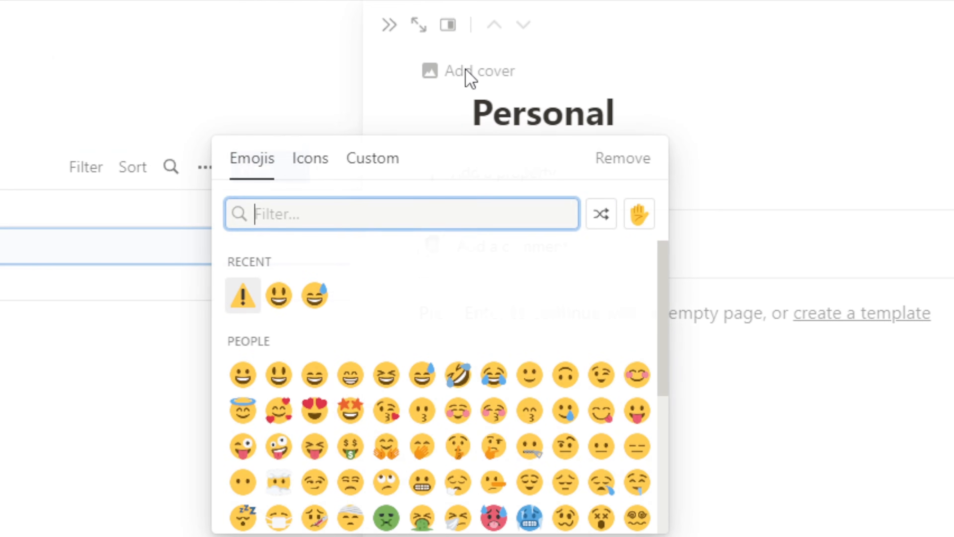
{"action": "left_click", "coordinate": [454, 87]}
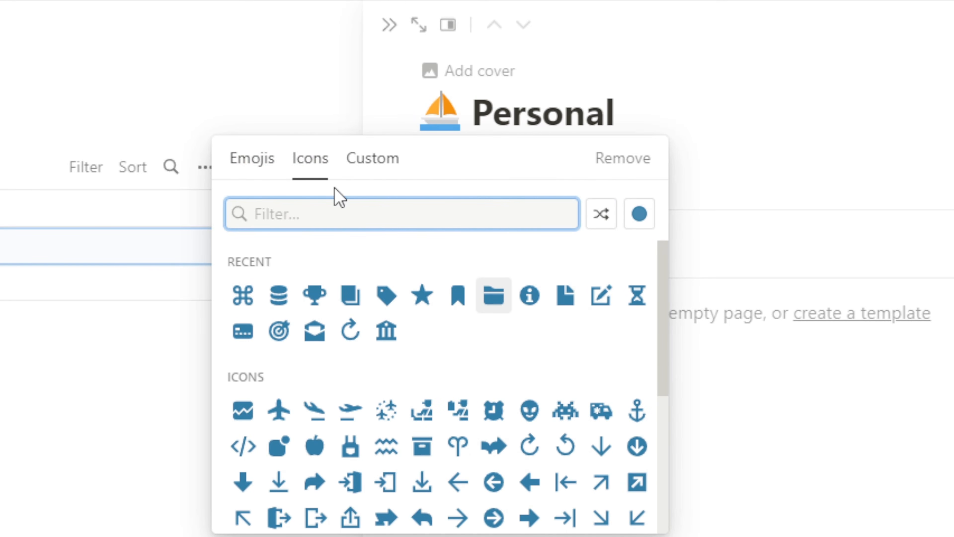
{"action": "type", "text": "peop"}
{"action": "left_click", "coordinate": [317, 303]}
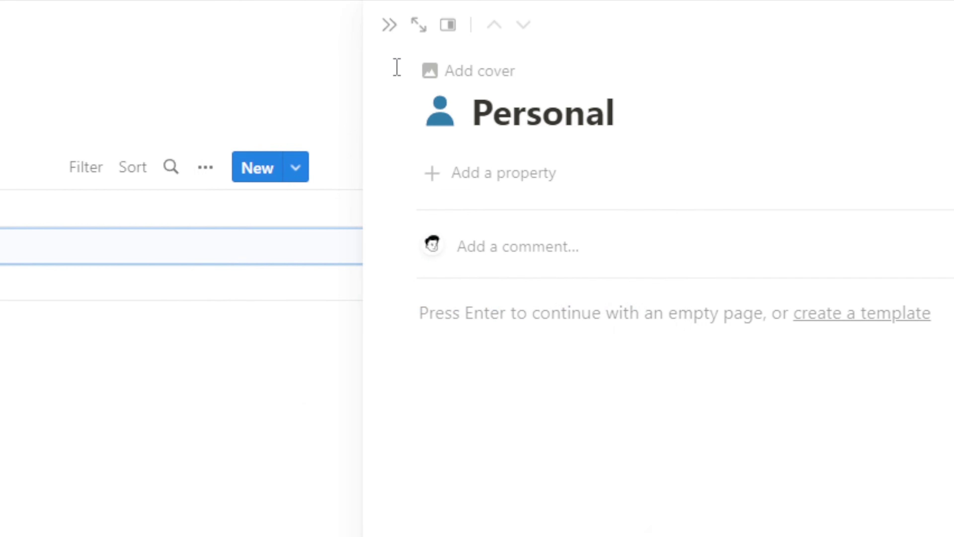
- Change the Personal page's icon to the blue command symbol (⌘)
{"action": "left_click", "coordinate": [436, 126]}
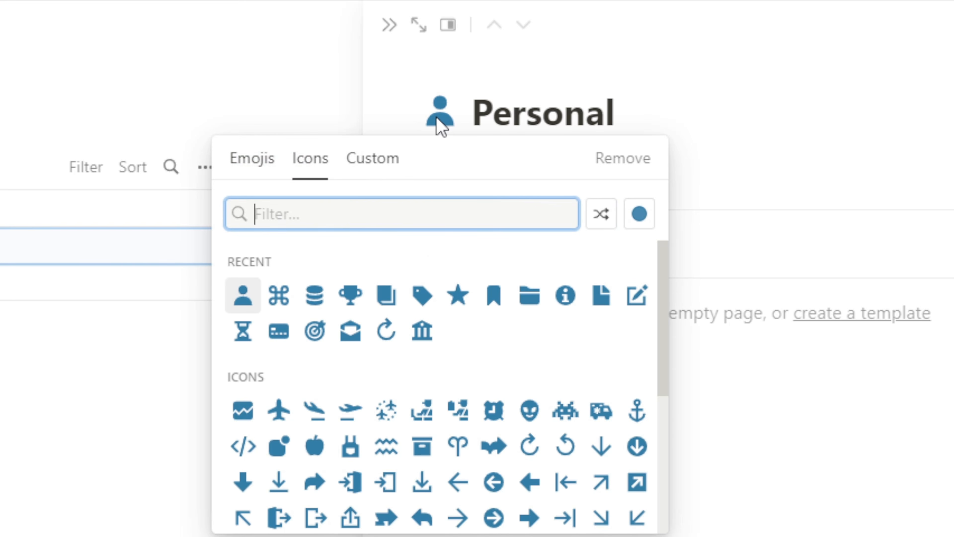
{"action": "left_click", "coordinate": [279, 295]}
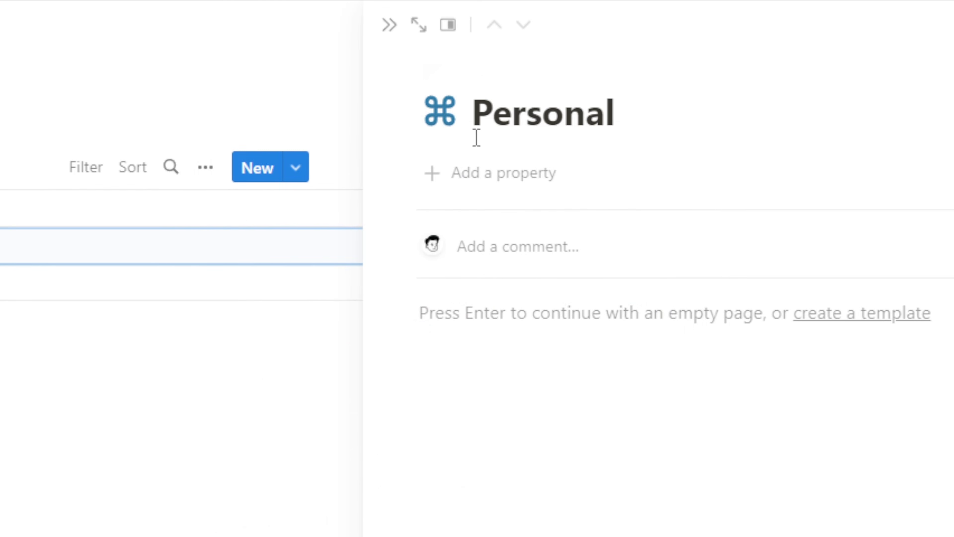
- Recolour the Personal page's command icon from blue to dark grey and close the side peek
{"action": "left_click", "coordinate": [439, 111]}
{"action": "left_click", "coordinate": [635, 218]}
{"action": "left_click", "coordinate": [570, 251]}
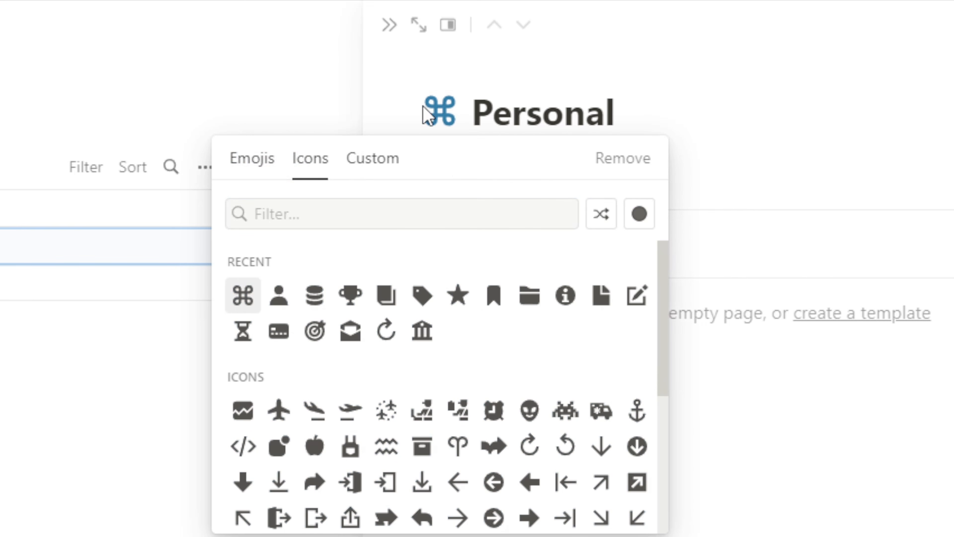
{"action": "left_click", "coordinate": [234, 300]}
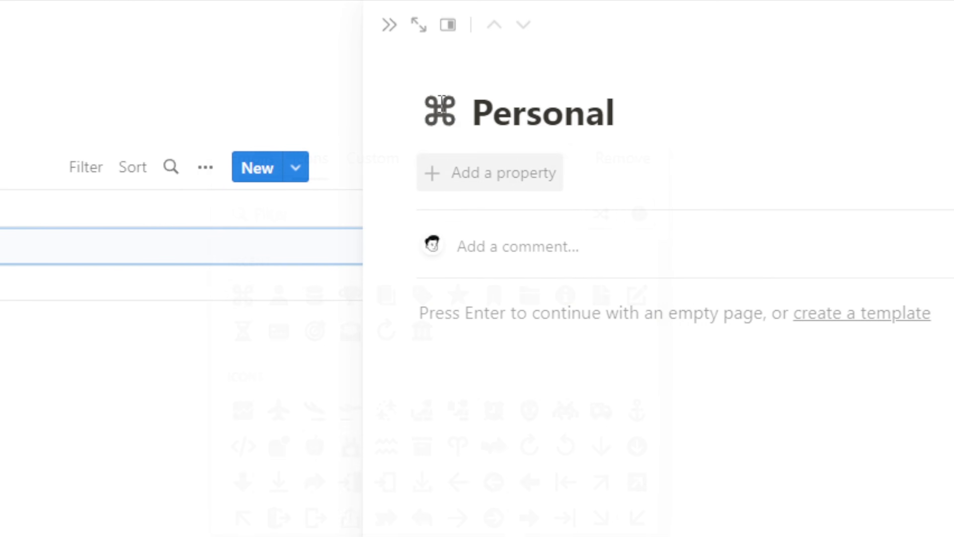
{"action": "left_click", "coordinate": [388, 32]}
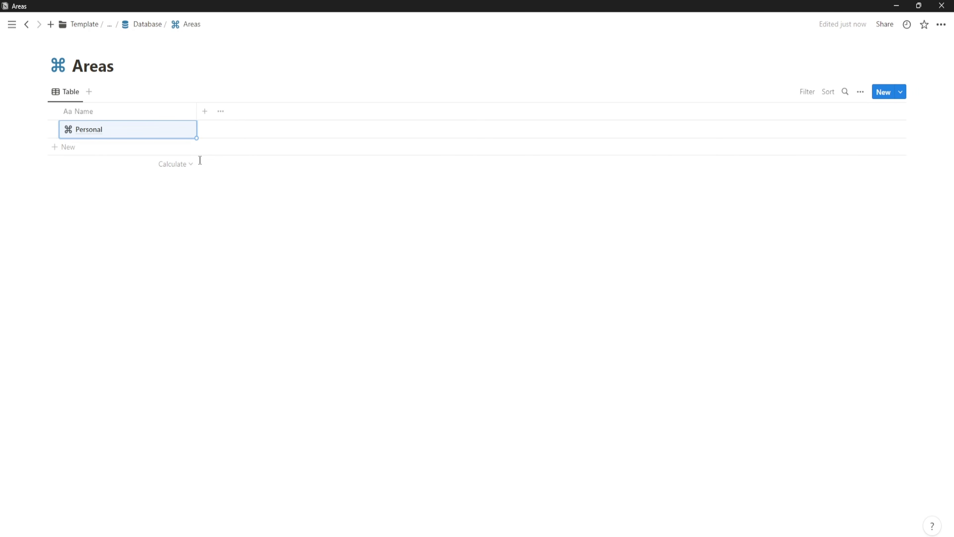
- Create a template named New Area for the Areas database, with the dark grey command icon, and return to the table
{"action": "left_click", "coordinate": [901, 95]}
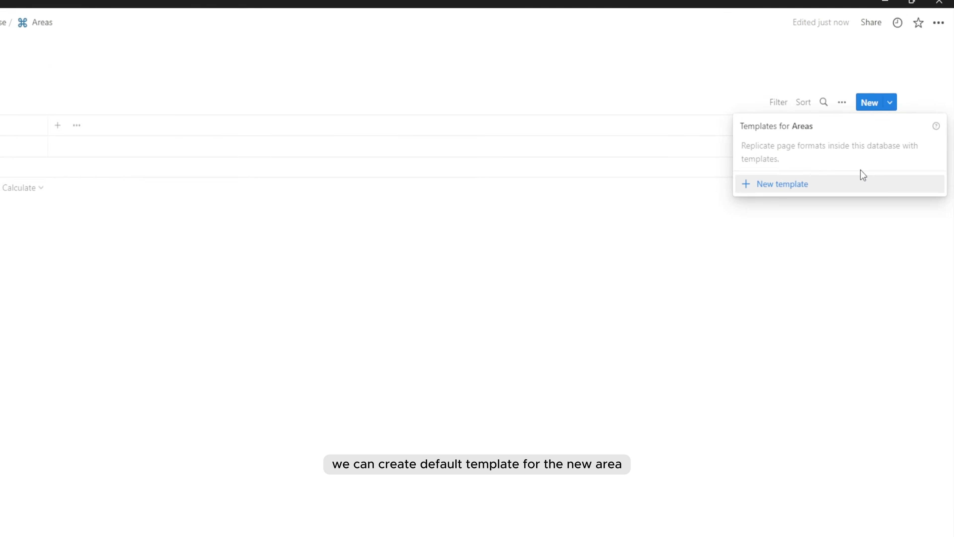
{"action": "left_click", "coordinate": [830, 160]}
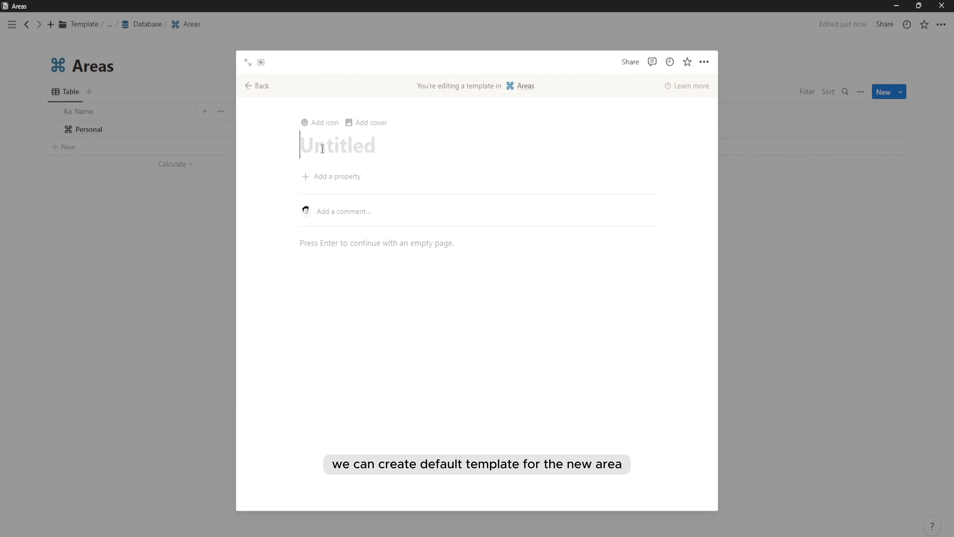
{"action": "type", "text": "New Area"}
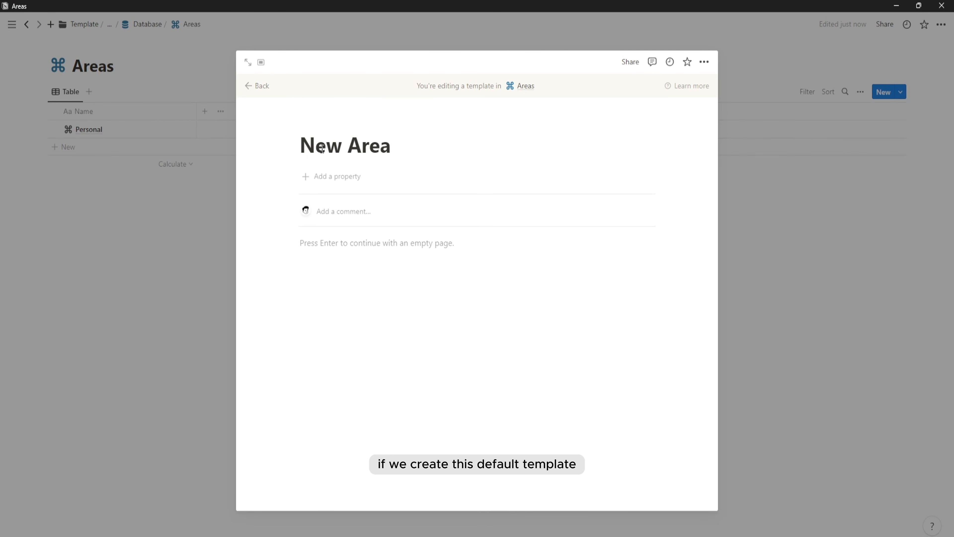
{"action": "left_click", "coordinate": [317, 129]}
{"action": "left_click", "coordinate": [269, 203]}
{"action": "left_click", "coordinate": [236, 271]}
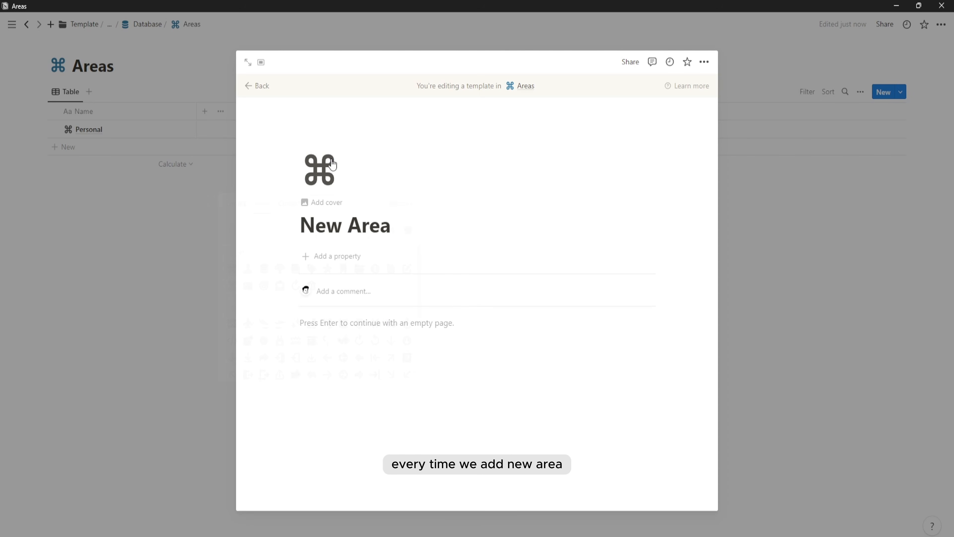
{"action": "left_click", "coordinate": [257, 86]}
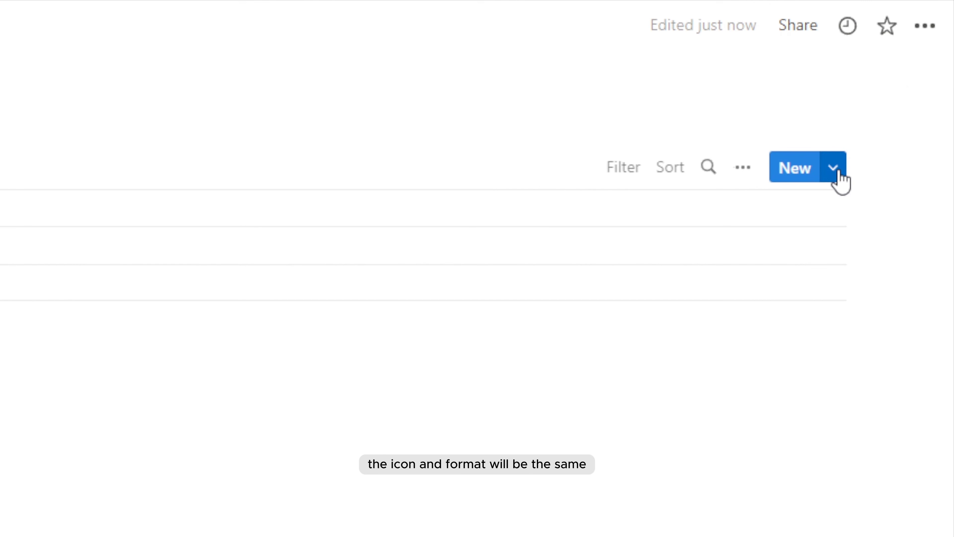
- Set the New Area template as the default for all views in Areas
{"action": "left_click", "coordinate": [900, 91]}
{"action": "left_click", "coordinate": [916, 247]}
{"action": "left_click", "coordinate": [755, 222]}
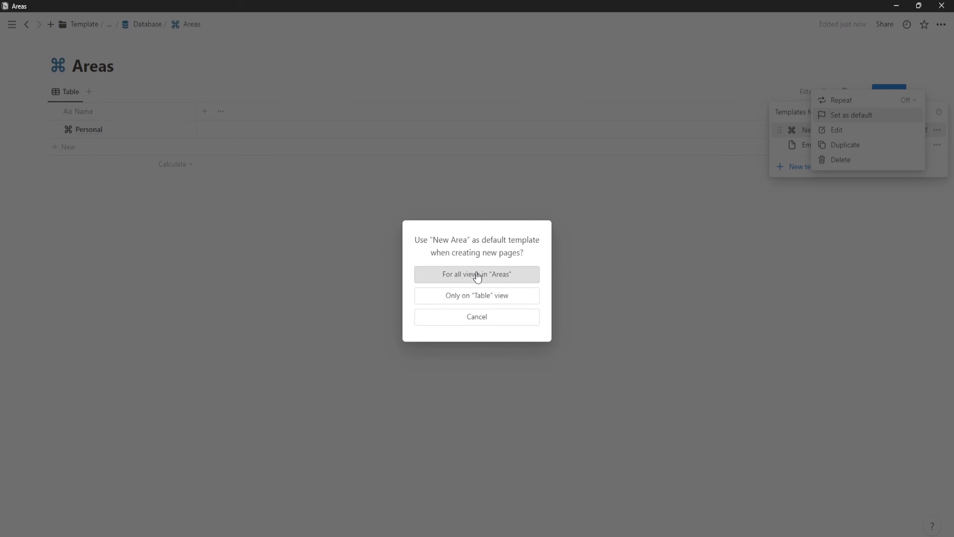
{"action": "left_click", "coordinate": [478, 275]}
{"action": "left_click", "coordinate": [441, 221]}
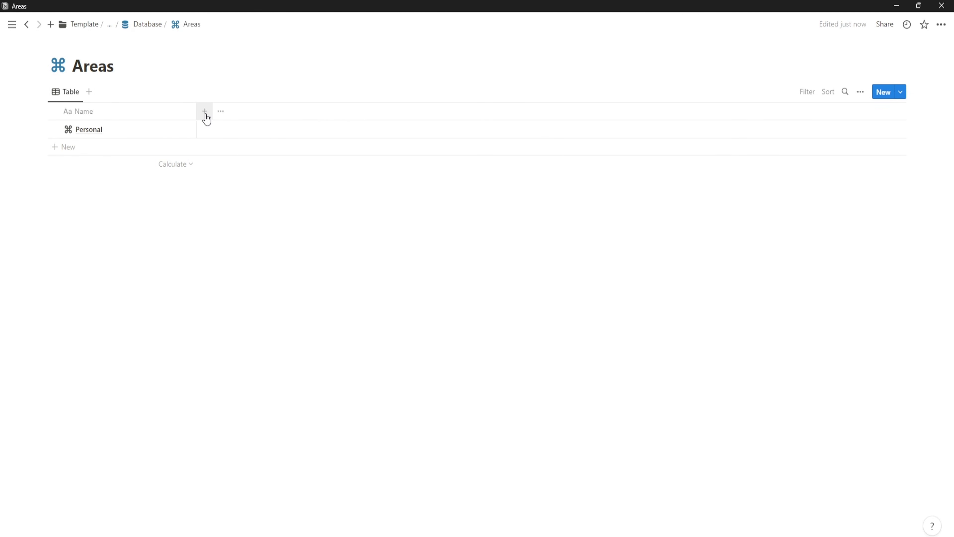
- Add a Select property named Type to the Areas table
{"action": "left_click", "coordinate": [205, 113]}
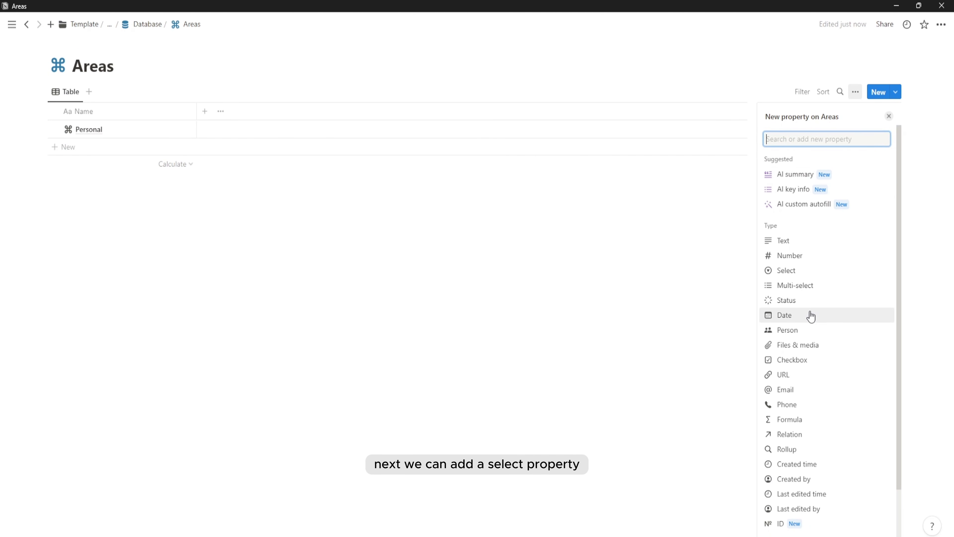
{"action": "scroll", "coordinate": [805, 377], "scroll_direction": "down", "scroll_amount": 2}
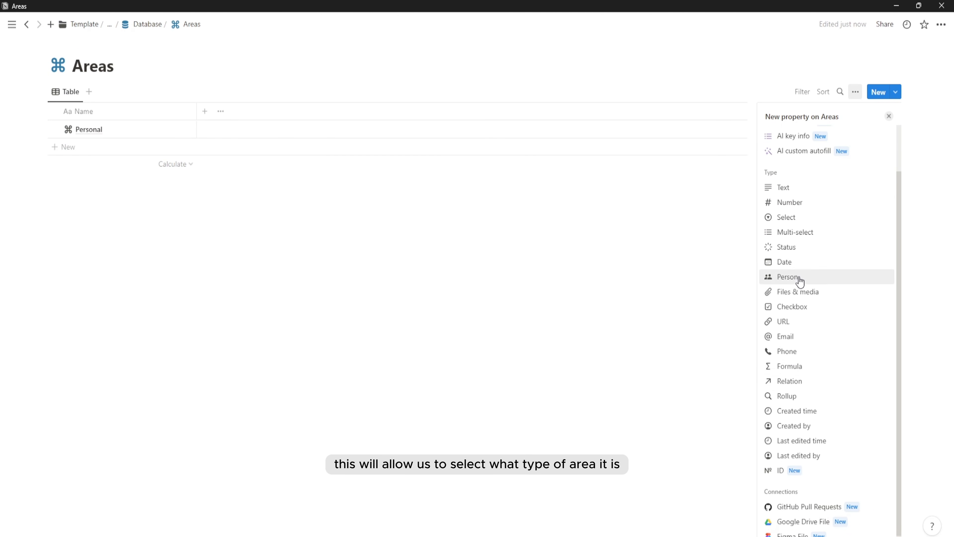
{"action": "scroll", "coordinate": [803, 339], "scroll_direction": "down", "scroll_amount": 1}
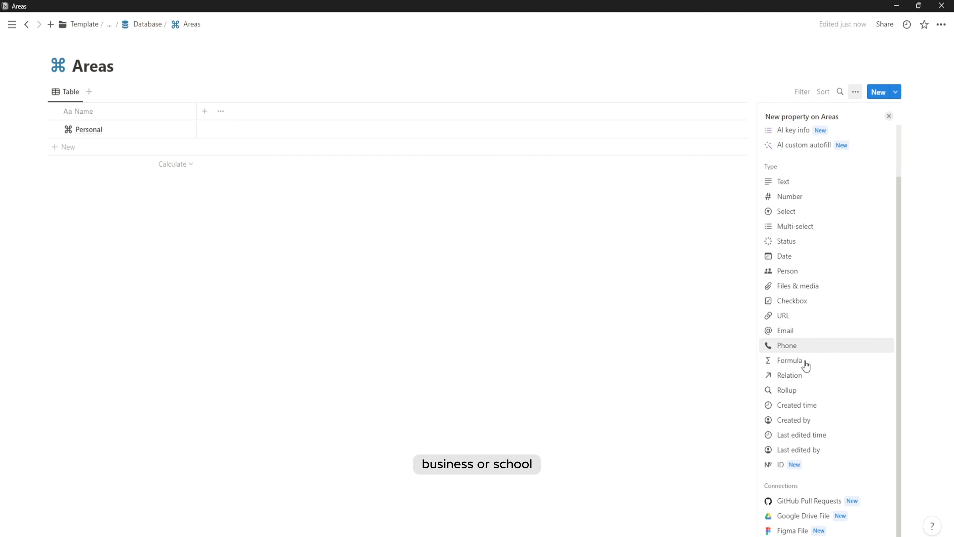
{"action": "left_click", "coordinate": [811, 216]}
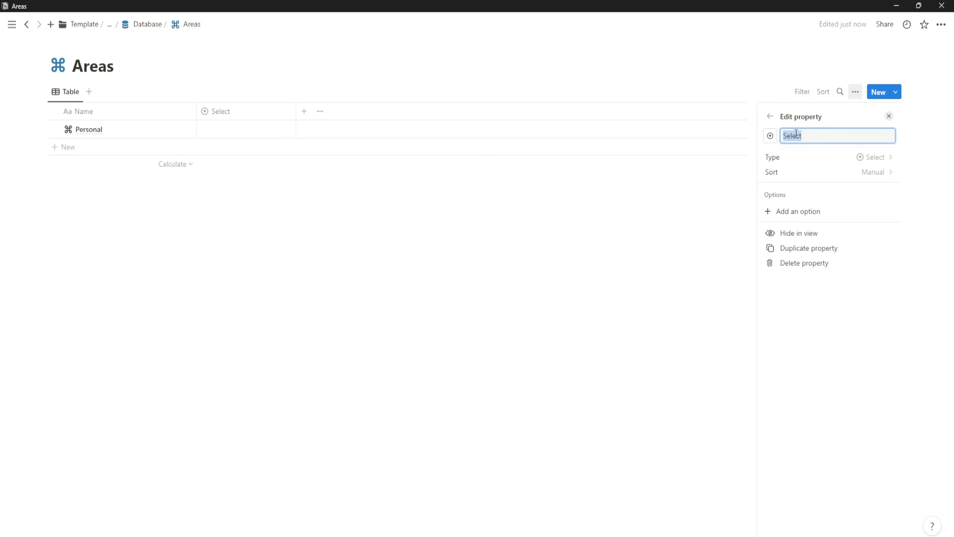
{"action": "type", "text": "tY"}
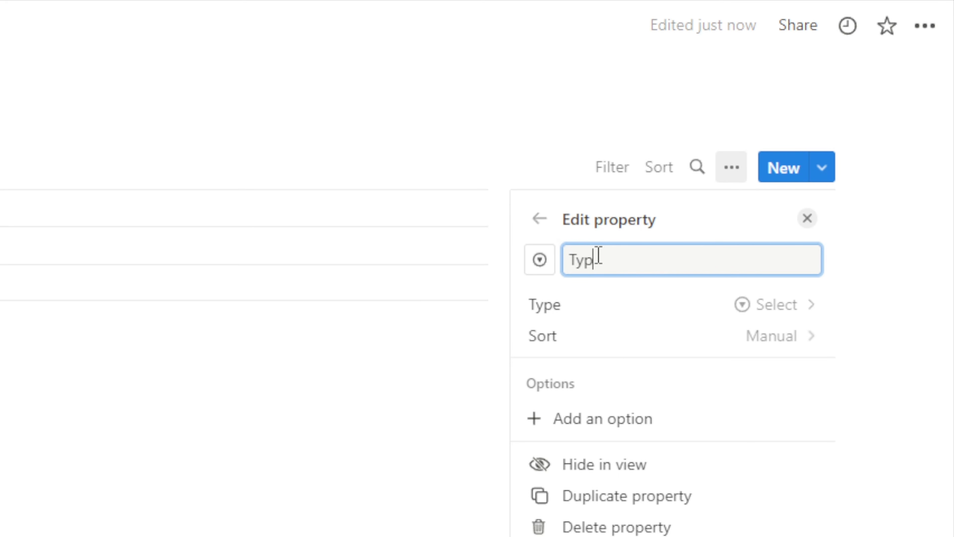
{"action": "type", "text": "pe"}
{"action": "left_click", "coordinate": [739, 305]}
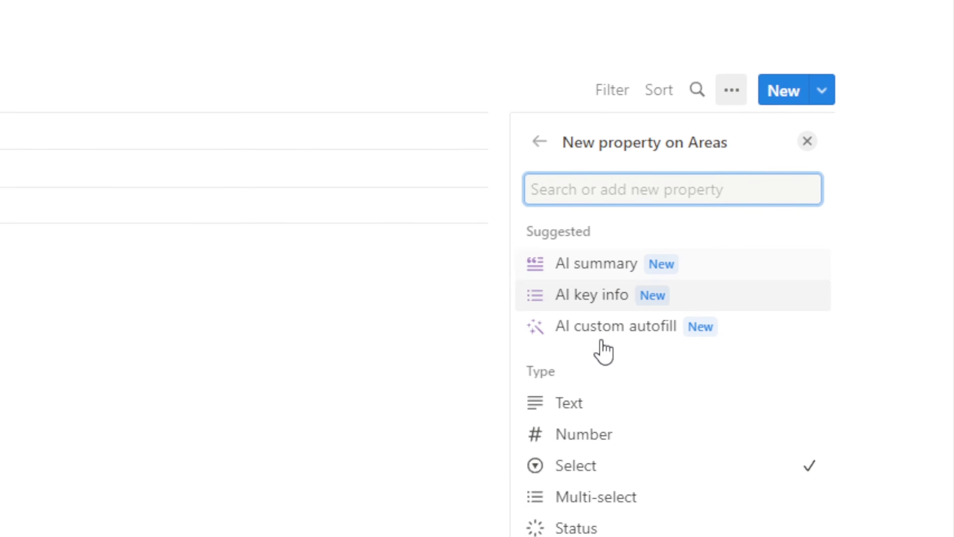
{"action": "scroll", "coordinate": [605, 342], "scroll_direction": "down", "scroll_amount": 2}
{"action": "left_click", "coordinate": [656, 301]}
{"action": "scroll", "coordinate": [663, 274], "scroll_direction": "up", "scroll_amount": 2}
{"action": "left_click", "coordinate": [719, 254]}
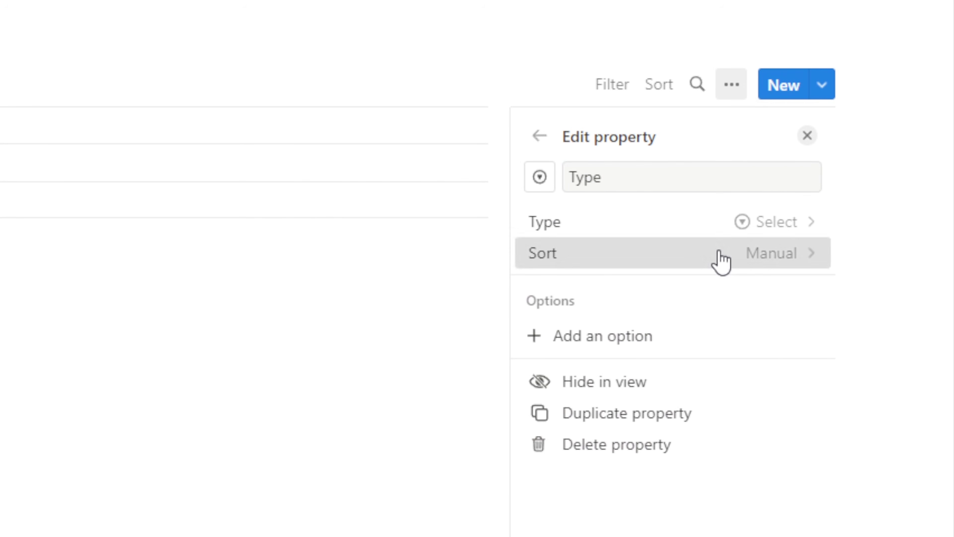
{"action": "left_click", "coordinate": [697, 259]}
- Add the options Personal, Business and School to the Type property and close its settings
{"action": "left_click", "coordinate": [665, 337]}
{"action": "type", "text": "Pers"}
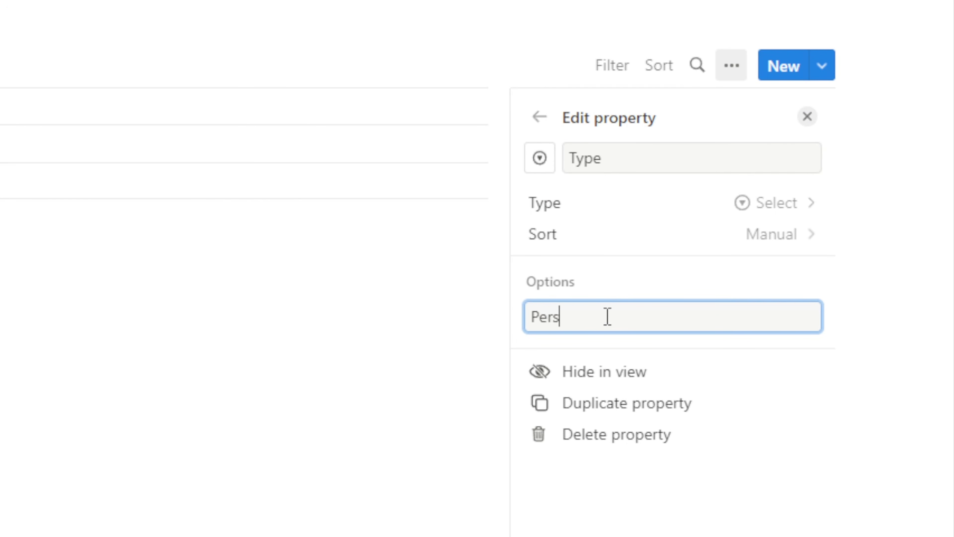
{"action": "type", "text": "onal"}
{"action": "key", "text": "Return"}
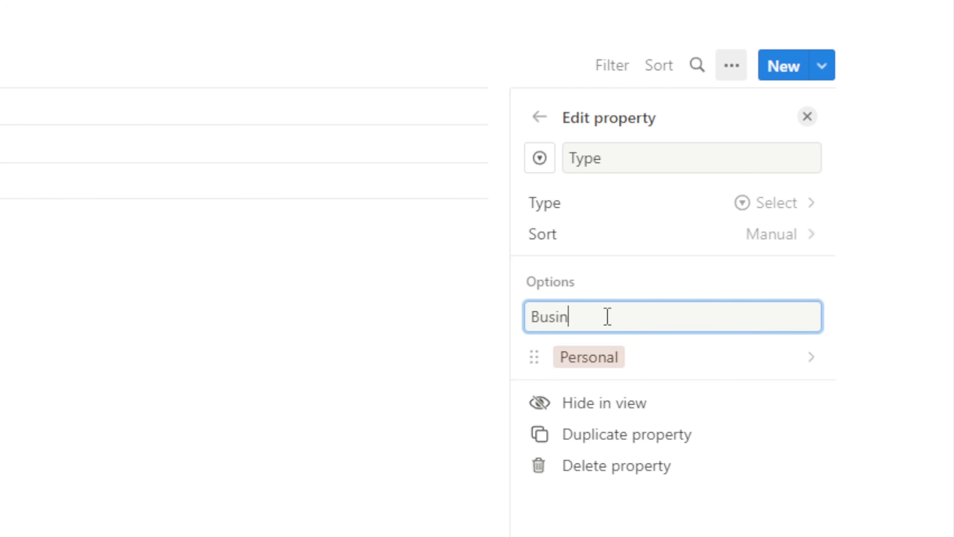
{"action": "key", "text": "Return"}
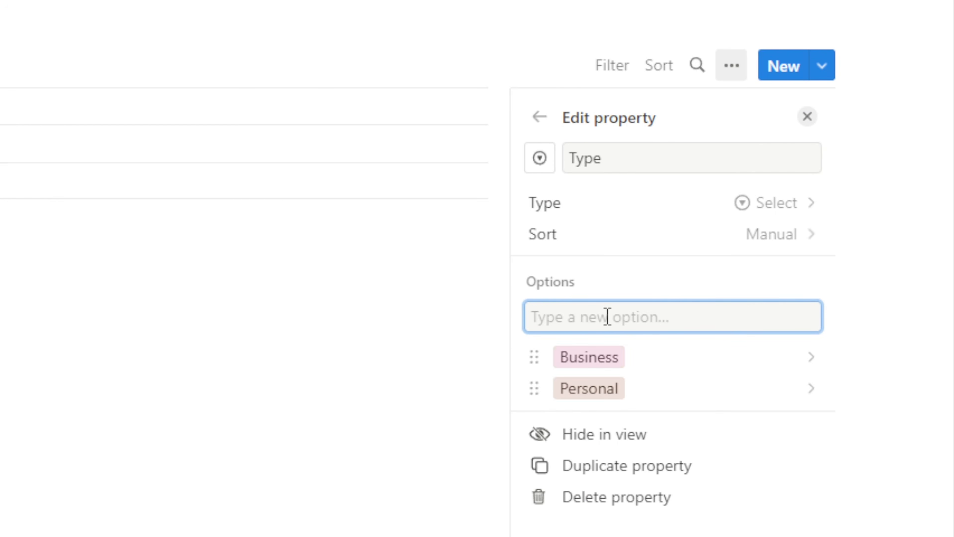
{"action": "left_click", "coordinate": [813, 281]}
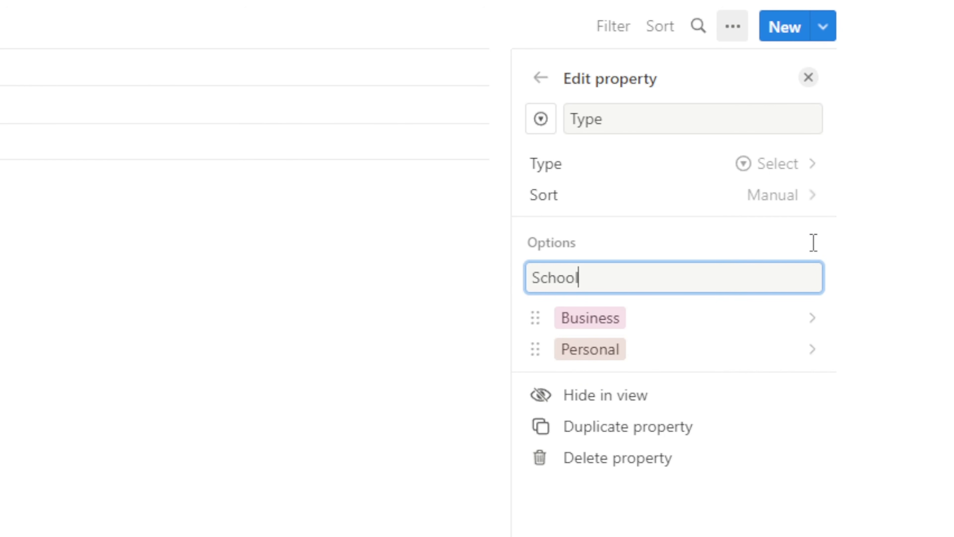
{"action": "key", "text": "Return"}
{"action": "left_click", "coordinate": [414, 342]}
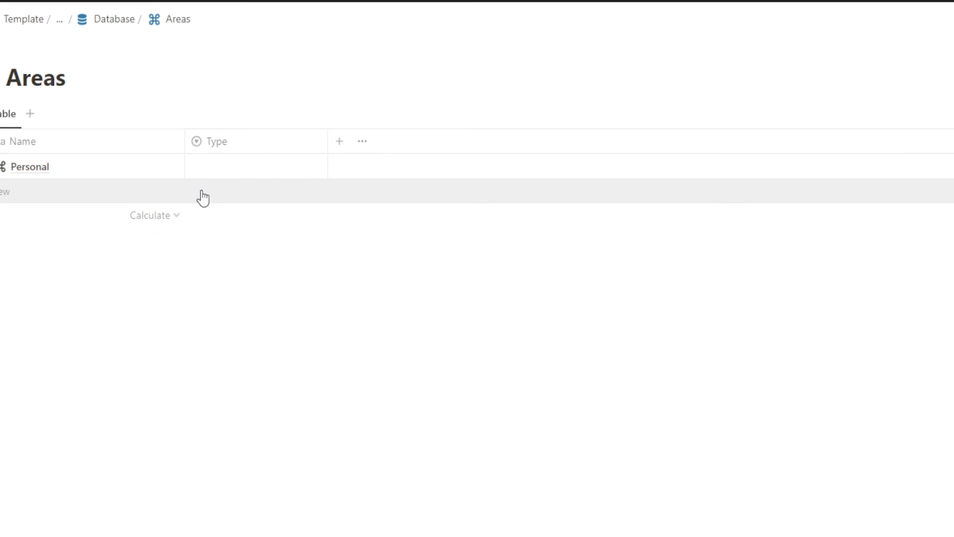
- Set the Type of the Personal entry to Personal
{"action": "left_click", "coordinate": [236, 134]}
{"action": "left_click", "coordinate": [241, 193]}
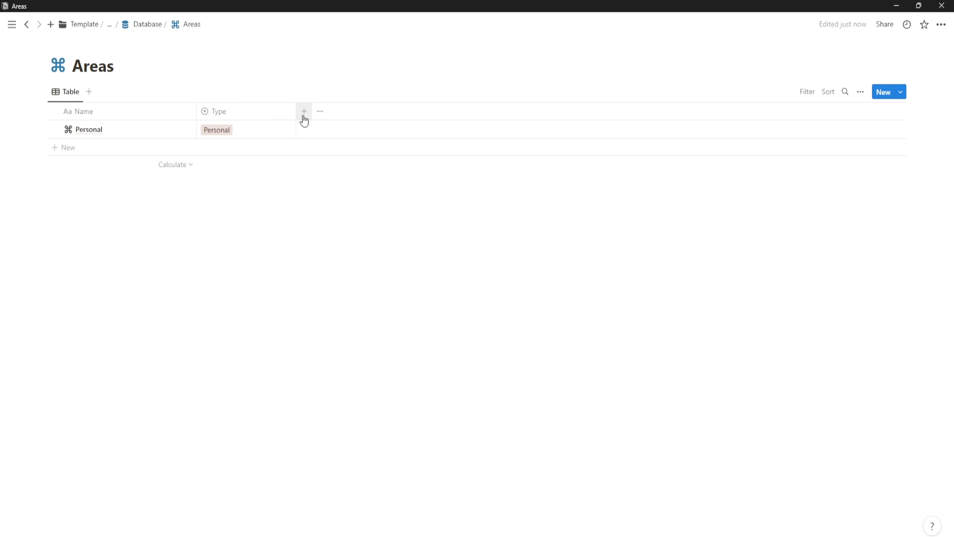
- Add a Files & media property named Cover with the picture icon, filtering the icons for "Image"
{"action": "left_click", "coordinate": [304, 115]}
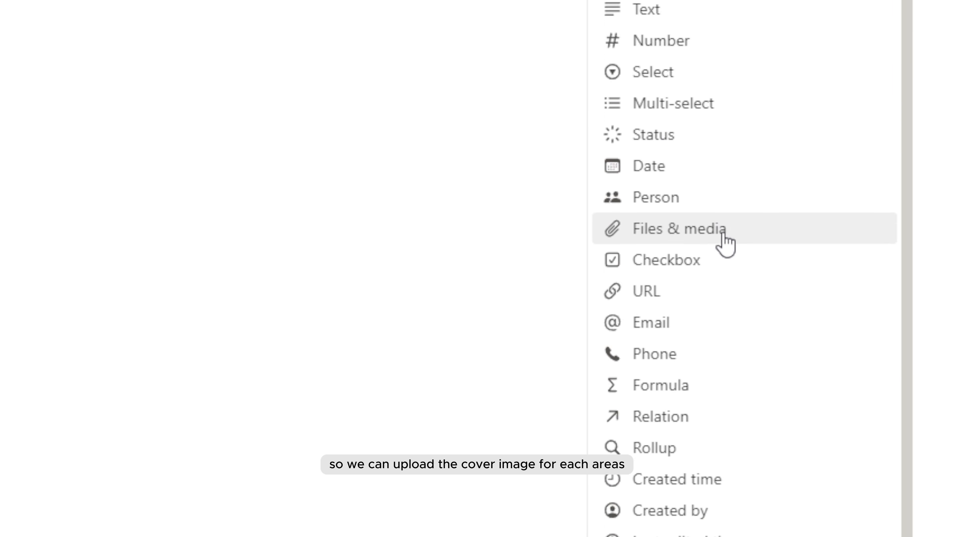
{"action": "left_click", "coordinate": [726, 242]}
{"action": "type", "text": "Cover"}
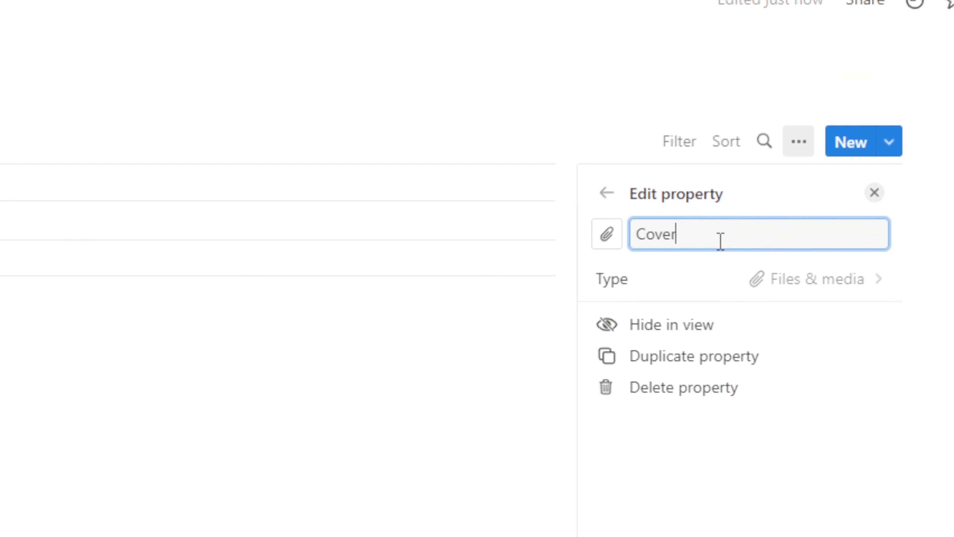
{"action": "left_click", "coordinate": [610, 237]}
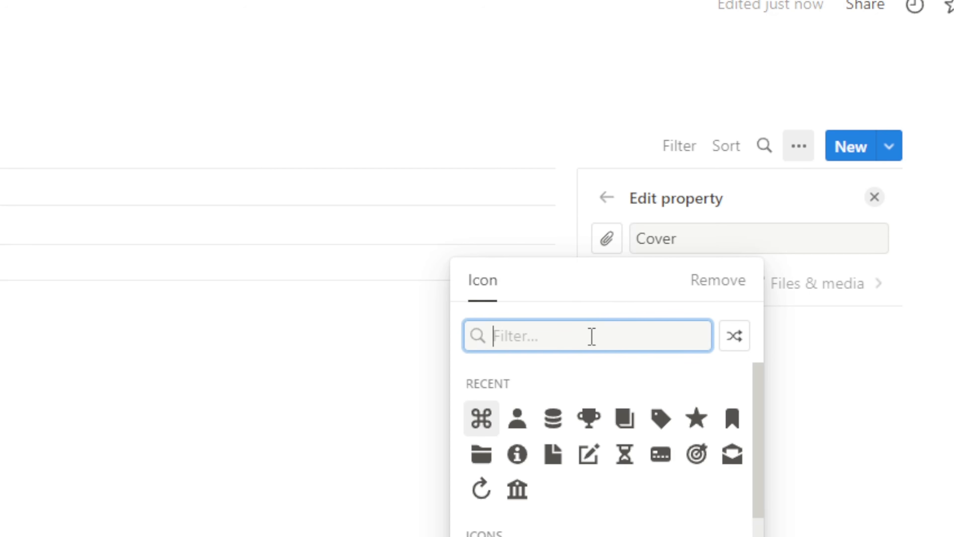
{"action": "type", "text": "Image"}
{"action": "key", "text": "Return"}
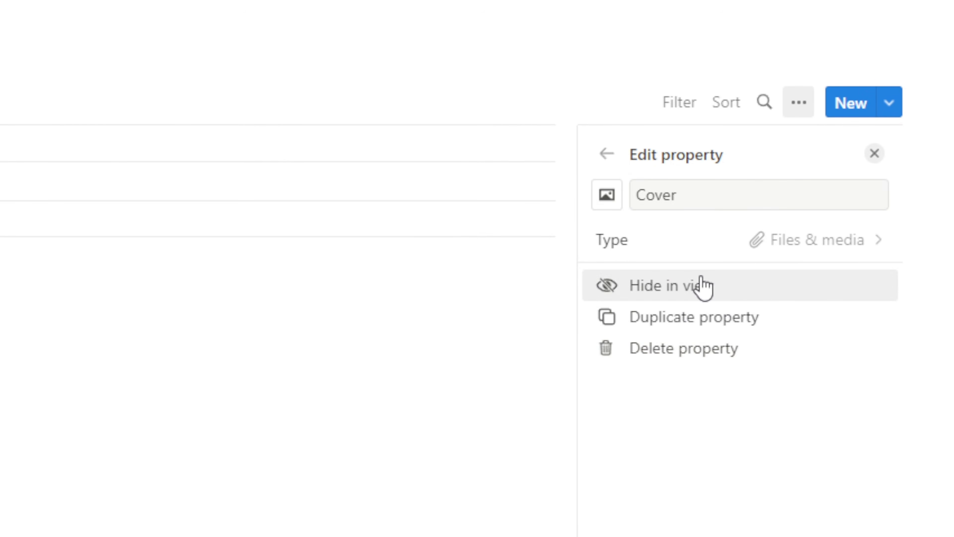
- Add a Checkbox property named Archive with the archive box icon, filtering the icons for "arc", and close the property settings
{"action": "left_click", "coordinate": [404, 112]}
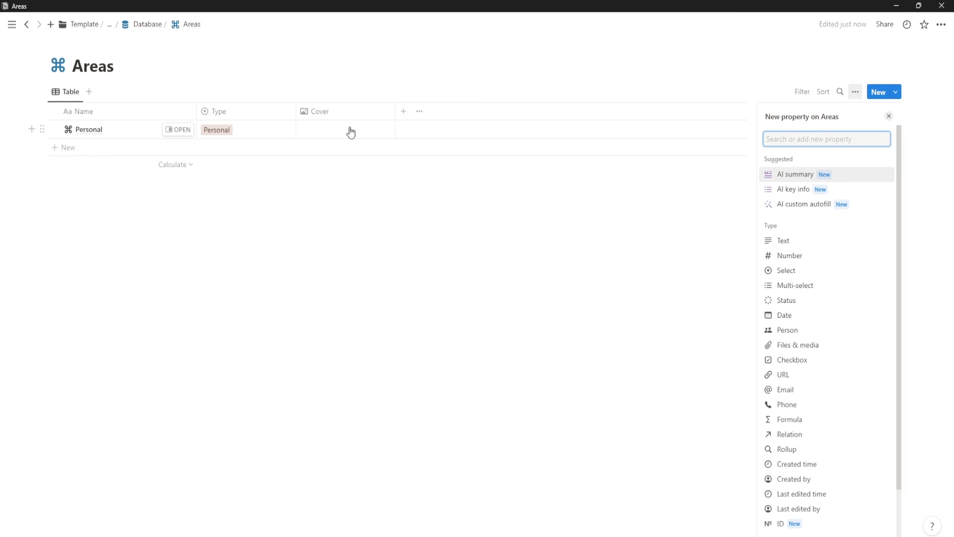
{"action": "left_click", "coordinate": [404, 112]}
{"action": "left_click", "coordinate": [405, 113]}
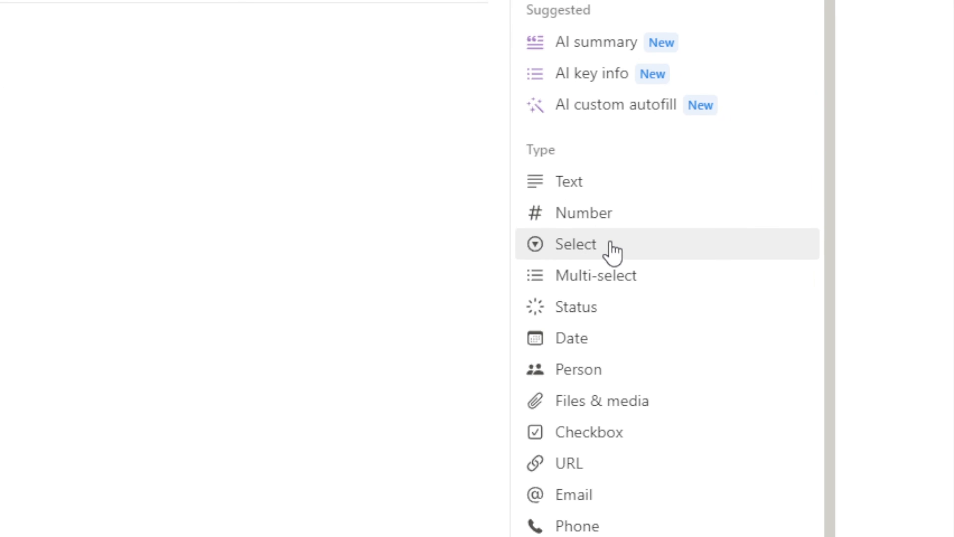
{"action": "left_click", "coordinate": [611, 433]}
{"action": "type", "text": "Archive"}
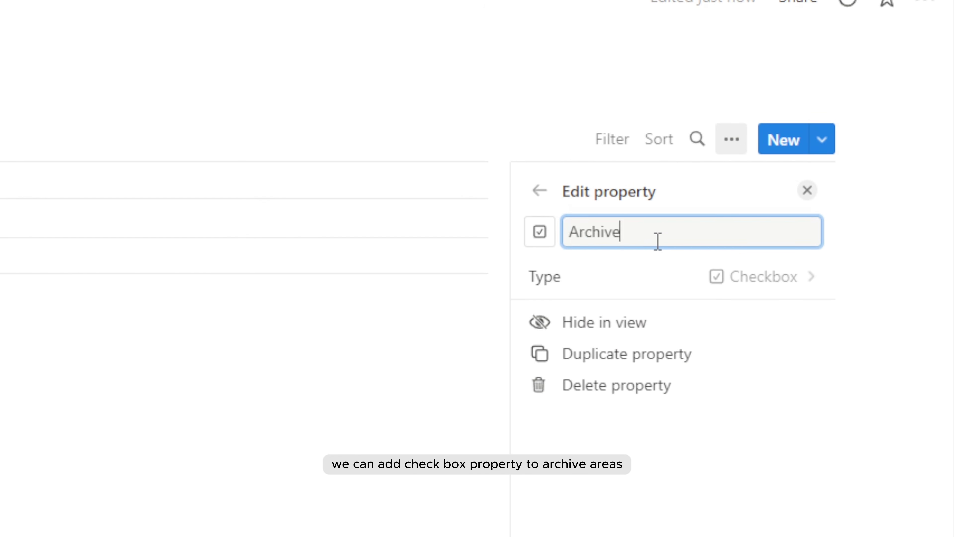
{"action": "left_click", "coordinate": [545, 237]}
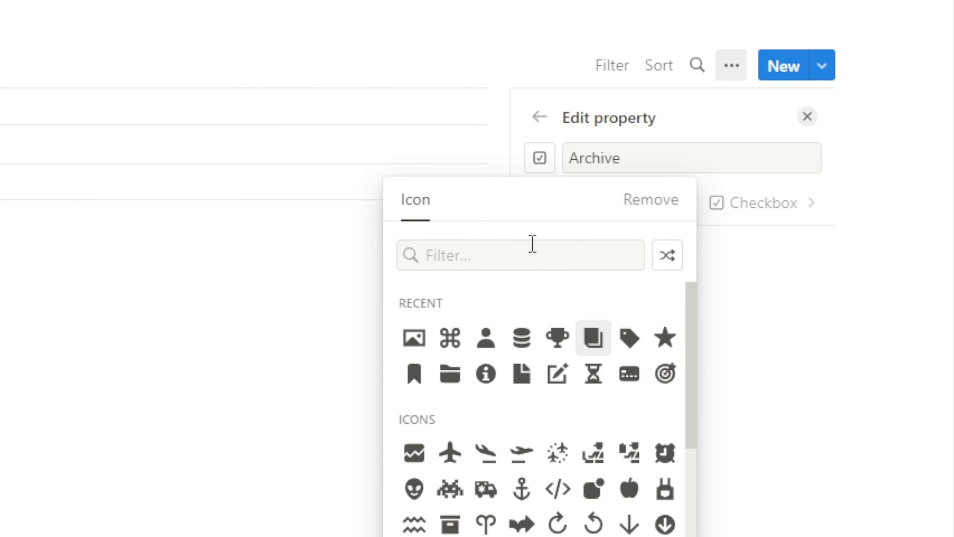
{"action": "left_click", "coordinate": [532, 252]}
{"action": "type", "text": "arc"}
{"action": "key", "text": "Return"}
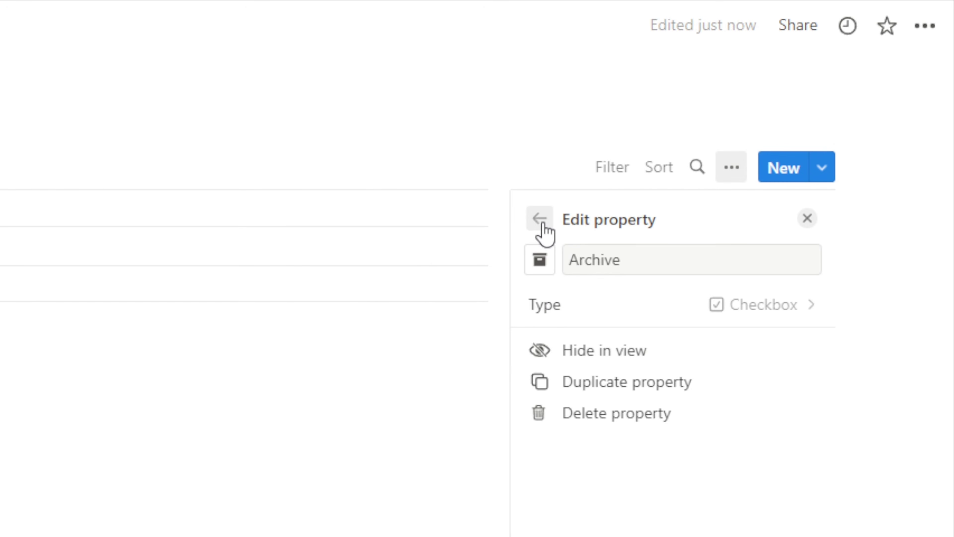
{"action": "left_click", "coordinate": [543, 223]}
{"action": "left_click", "coordinate": [472, 190]}
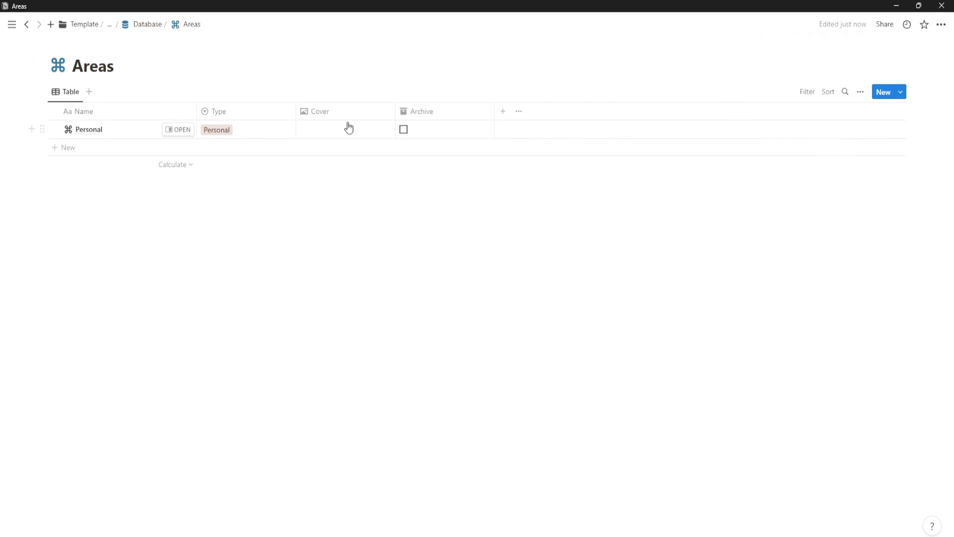
- Upload an image file to the Cover property of the Personal entry
{"action": "left_click", "coordinate": [327, 130]}
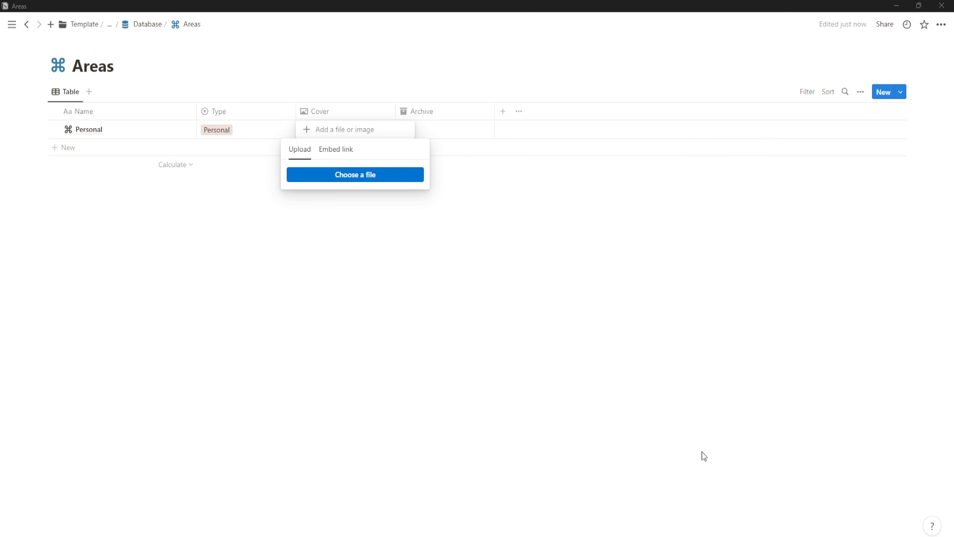
{"action": "left_click", "coordinate": [867, 505]}
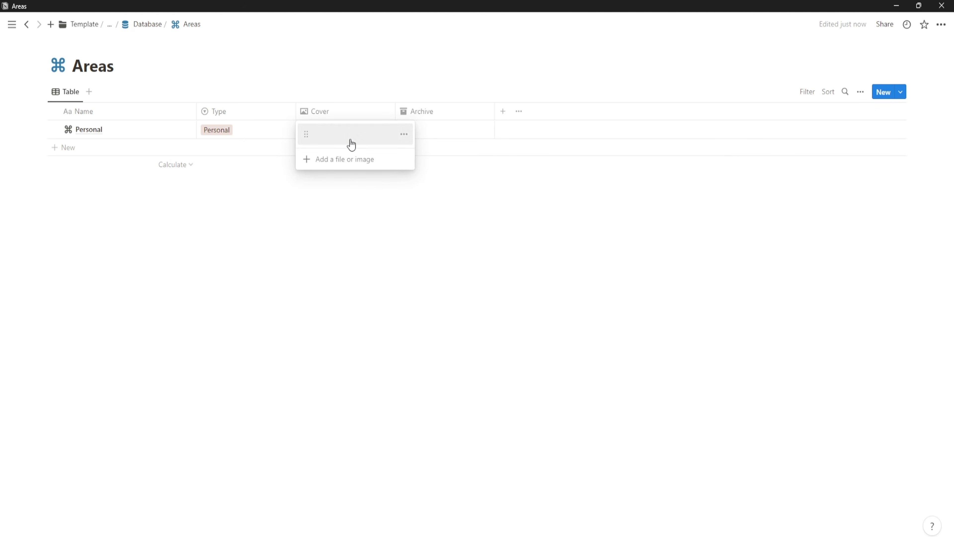
- Close the Personal entry's file list and add an entry named Health & Fitness to the Areas table
{"action": "left_click", "coordinate": [466, 240]}
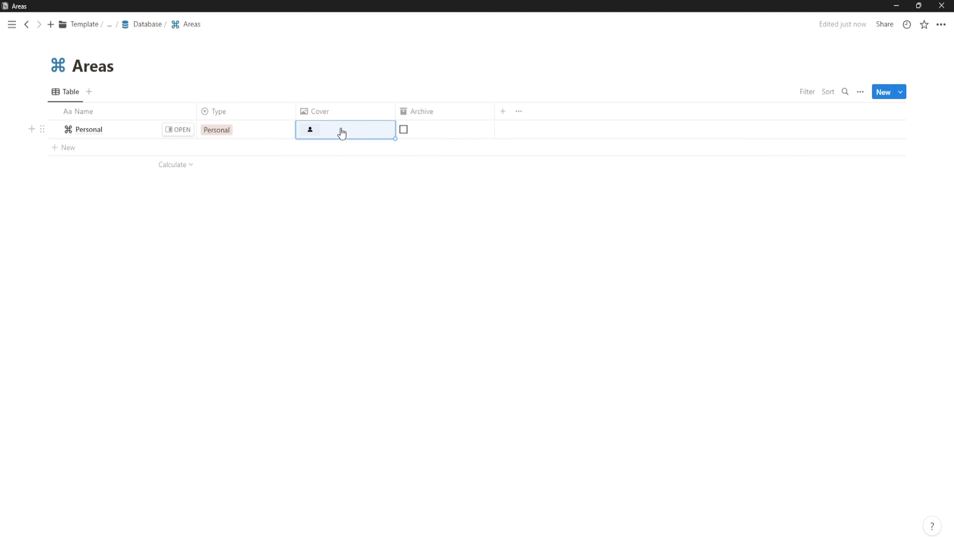
{"action": "left_click", "coordinate": [344, 199]}
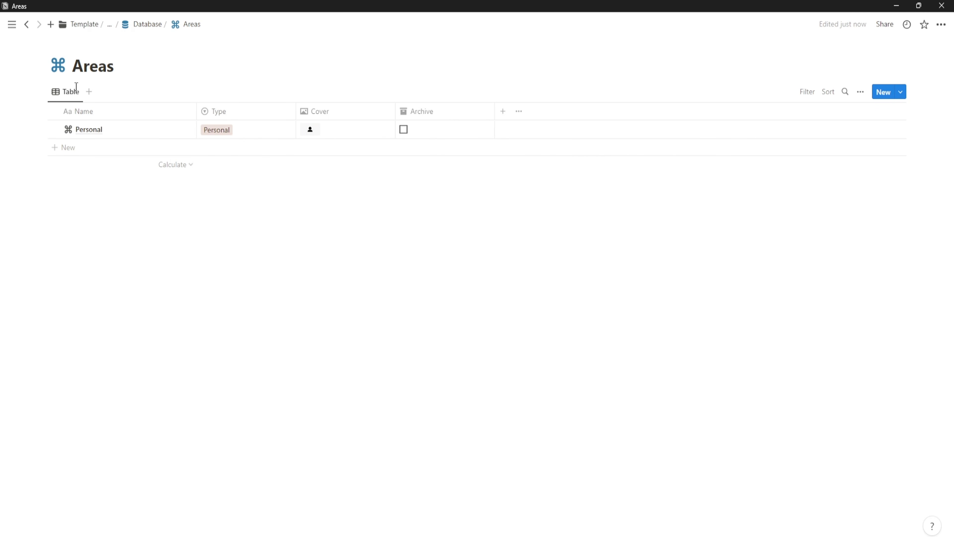
{"action": "left_click", "coordinate": [111, 152]}
{"action": "type", "text": "New Area"}
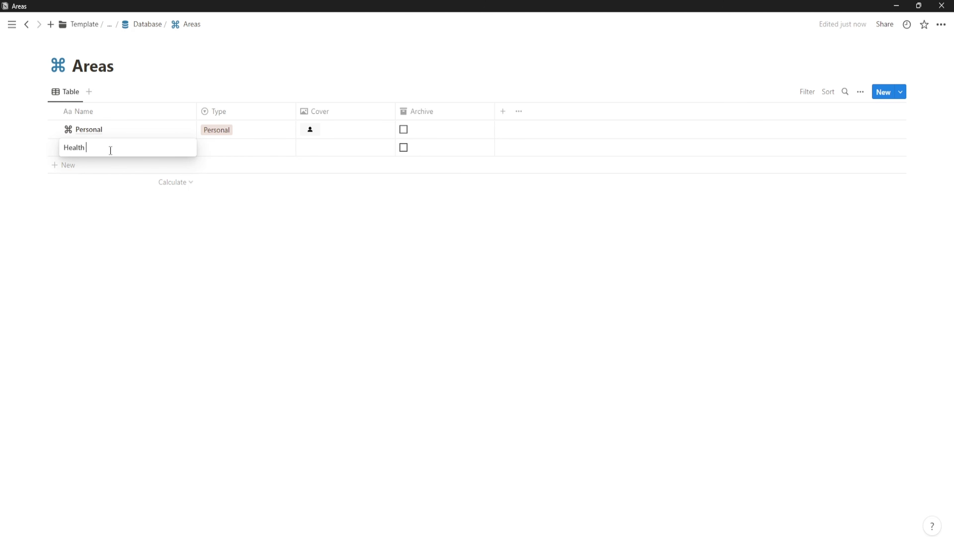
{"action": "type", "text": " & Fitness"}
{"action": "key", "text": "Return"}
- Set the Type of Health & Fitness to Personal and upload an image file to its Cover property
{"action": "left_click", "coordinate": [232, 147]}
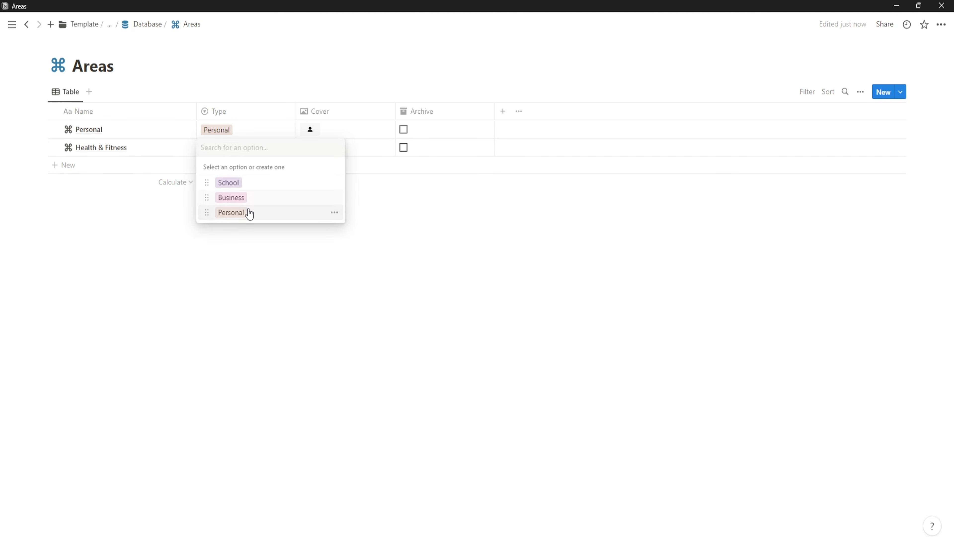
{"action": "left_click", "coordinate": [249, 213]}
{"action": "left_click", "coordinate": [330, 147]}
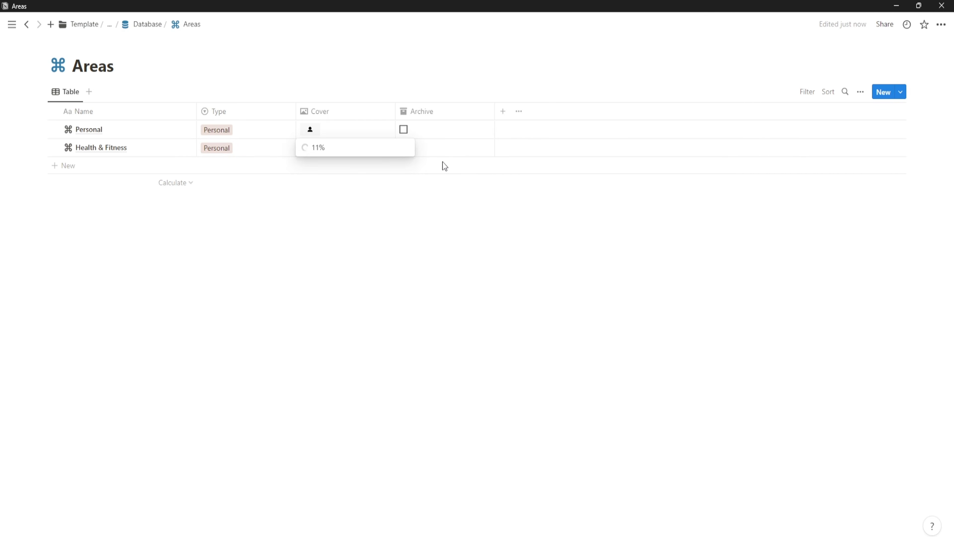
- Add an entry named Side Hustle below Health & Fitness in the Areas table
{"action": "left_click", "coordinate": [120, 167]}
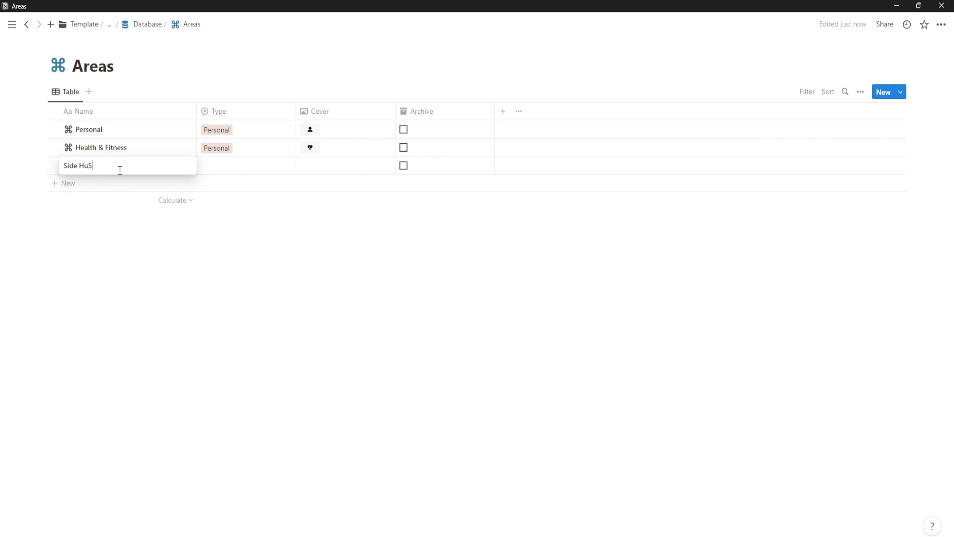
{"action": "type", "text": "Side Hustkl"}
{"action": "key", "text": "BackSpace"}
{"action": "key", "text": "BackSpace"}
{"action": "type", "text": "le"}
{"action": "key", "text": "Return"}
- Set the Type of Side Hustle to Personal and upload an image file to its Cover property
{"action": "left_click", "coordinate": [261, 167]}
{"action": "left_click", "coordinate": [263, 231]}
{"action": "left_click", "coordinate": [333, 166]}
{"action": "left_click", "coordinate": [349, 211]}
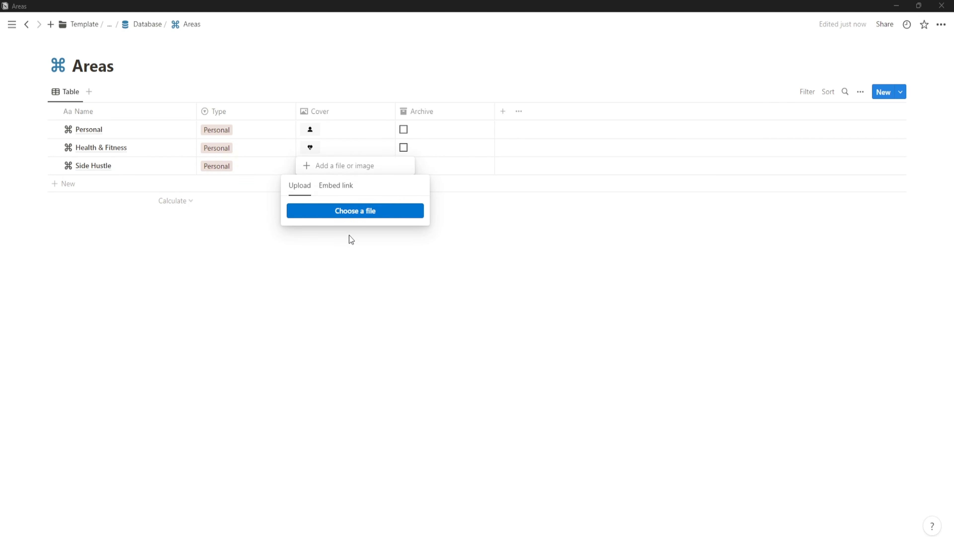
- Add an entry named Travel to the Areas table with the Type Personal
{"action": "left_click", "coordinate": [101, 183]}
{"action": "type", "text": "Trav"}
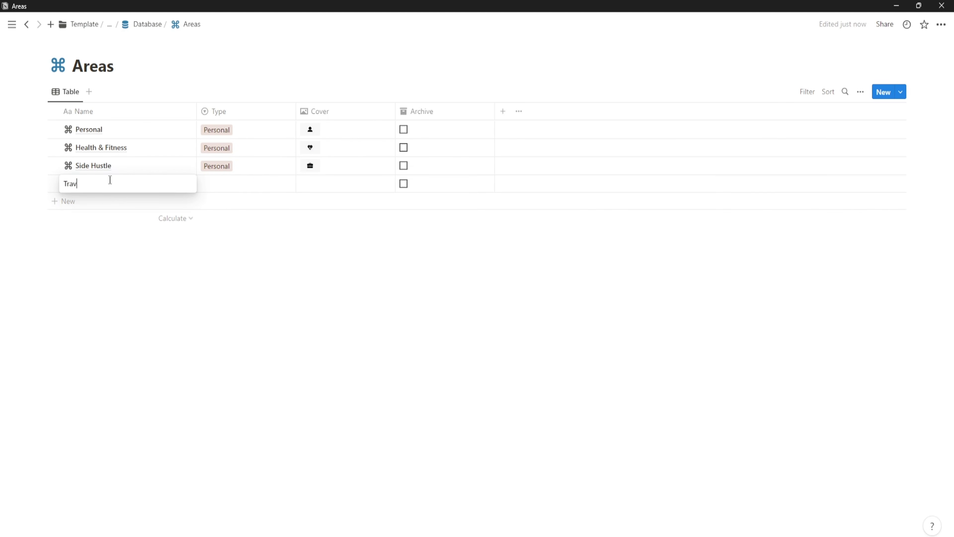
{"action": "type", "text": "el"}
{"action": "key", "text": "Return"}
{"action": "left_click", "coordinate": [238, 184]}
{"action": "left_click", "coordinate": [241, 235]}
- Set the Type of Side Hustle to Business and upload an image file to the Cover property of Travel
{"action": "left_click", "coordinate": [241, 167]}
{"action": "left_click", "coordinate": [280, 233]}
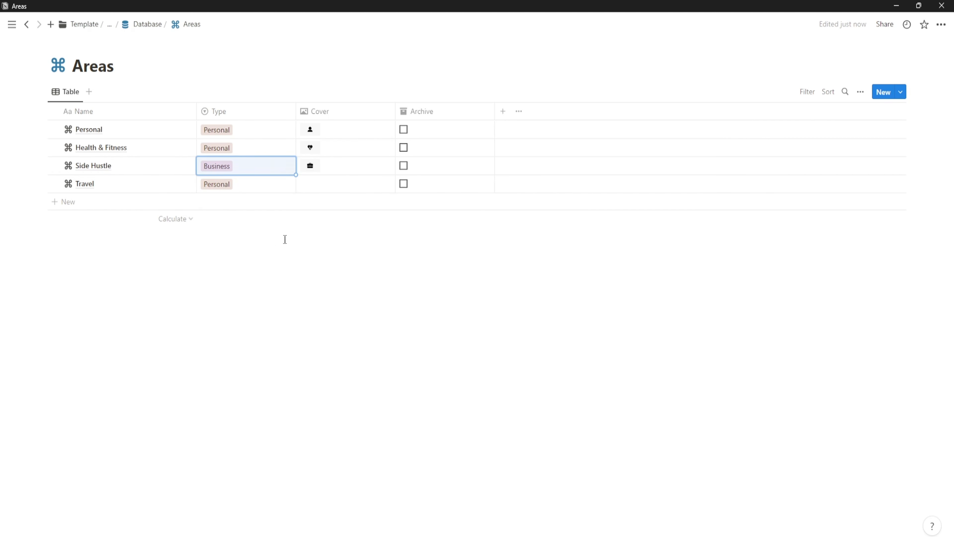
{"action": "left_click", "coordinate": [326, 184]}
{"action": "left_click", "coordinate": [339, 228]}
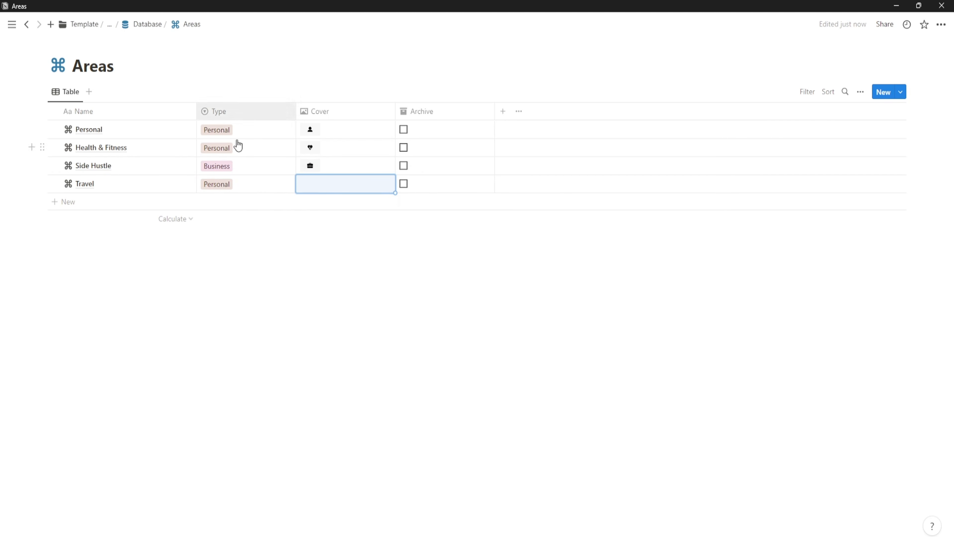
- Add an entry named Languange Learning to the Areas table with the Type Personal
{"action": "left_click", "coordinate": [109, 203]}
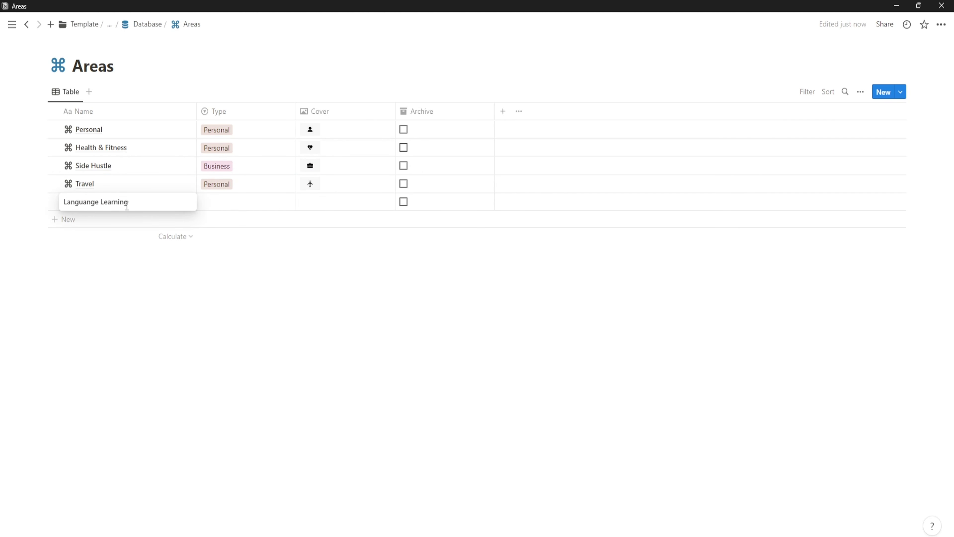
{"action": "key", "text": "Return"}
{"action": "left_click", "coordinate": [223, 204]}
{"action": "left_click", "coordinate": [240, 252]}
- Upload an image file to the Cover property of the Languange Learning entry and deselect the cell
{"action": "left_click", "coordinate": [331, 203]}
{"action": "left_click", "coordinate": [343, 250]}
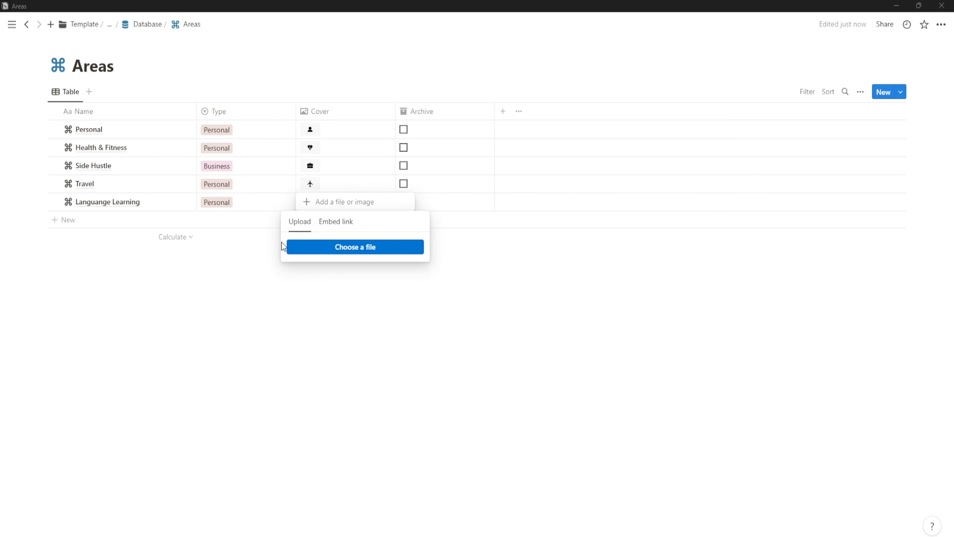
{"action": "left_click", "coordinate": [816, 500]}
{"action": "left_click", "coordinate": [465, 311]}
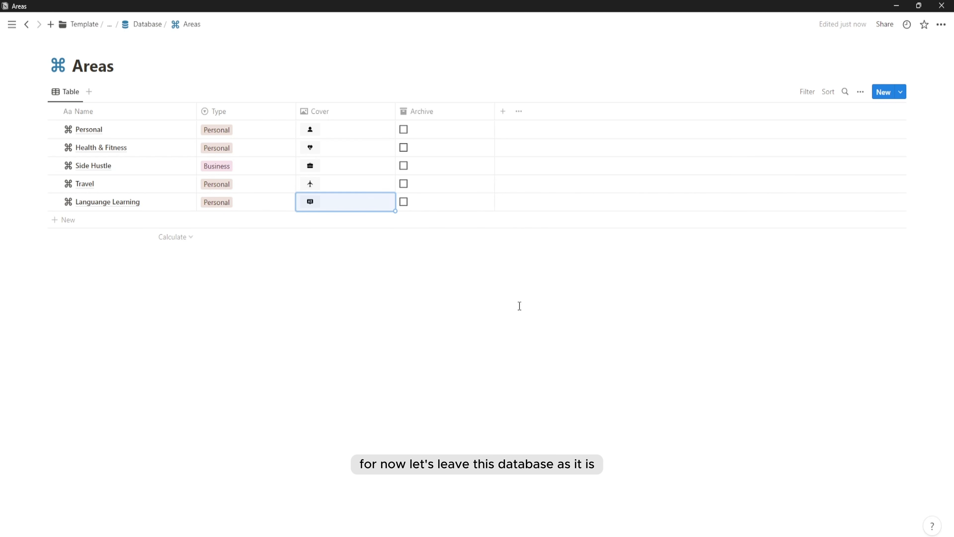
{"action": "left_click", "coordinate": [626, 327]}
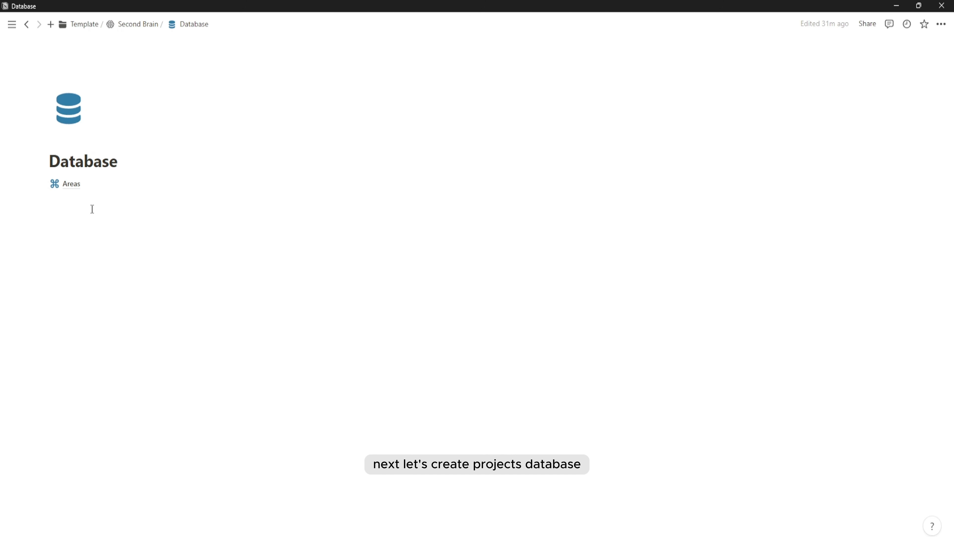
- Insert a full-page database below Areas on the Database page
{"action": "left_click", "coordinate": [67, 200]}
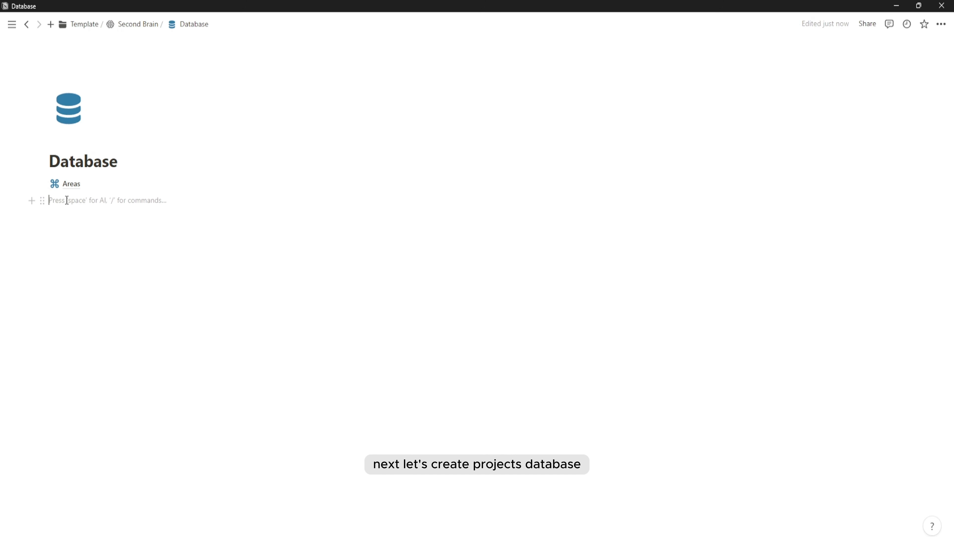
{"action": "type", "text": "/data"}
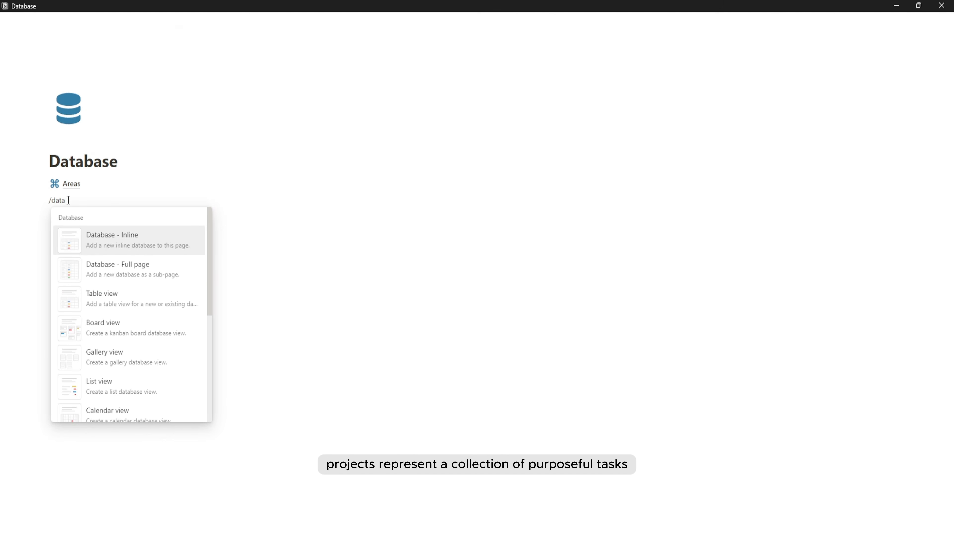
{"action": "left_click", "coordinate": [107, 265]}
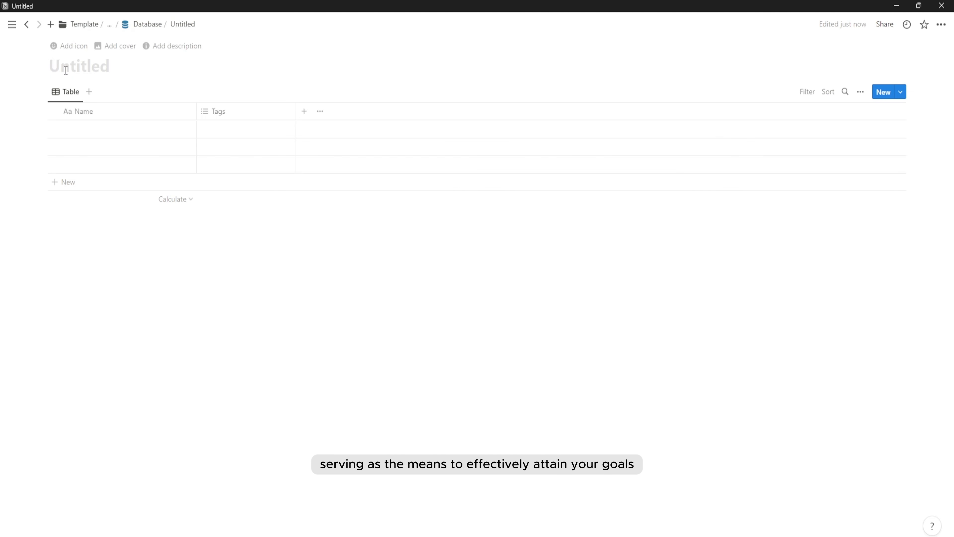
{"action": "type", "text": "pRO"}
{"action": "key", "text": "BackSpace"}
{"action": "key", "text": "BackSpace"}
{"action": "key", "text": "BackSpace"}
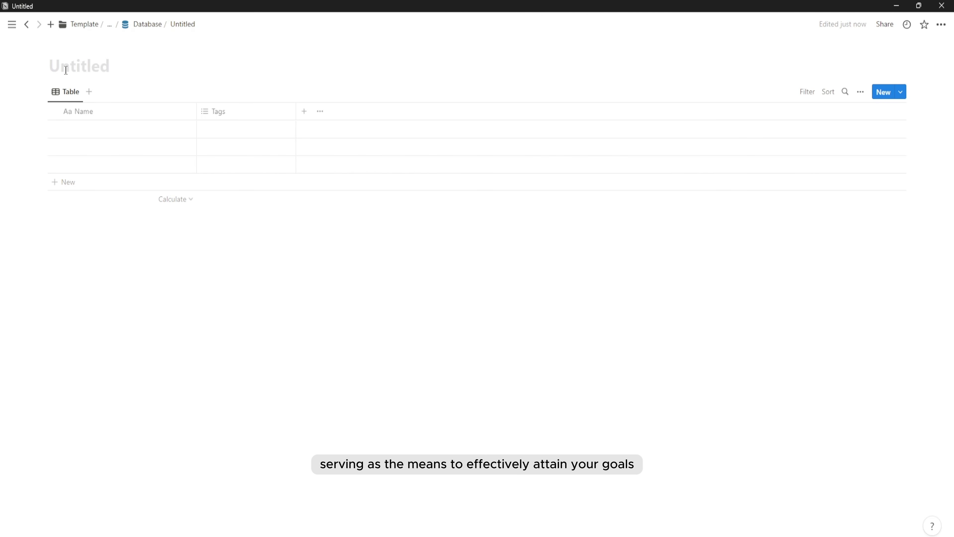
{"action": "type", "text": "pRO"}
{"action": "key", "text": "BackSpace"}
{"action": "key", "text": "BackSpace"}
{"action": "key", "text": "BackSpace"}
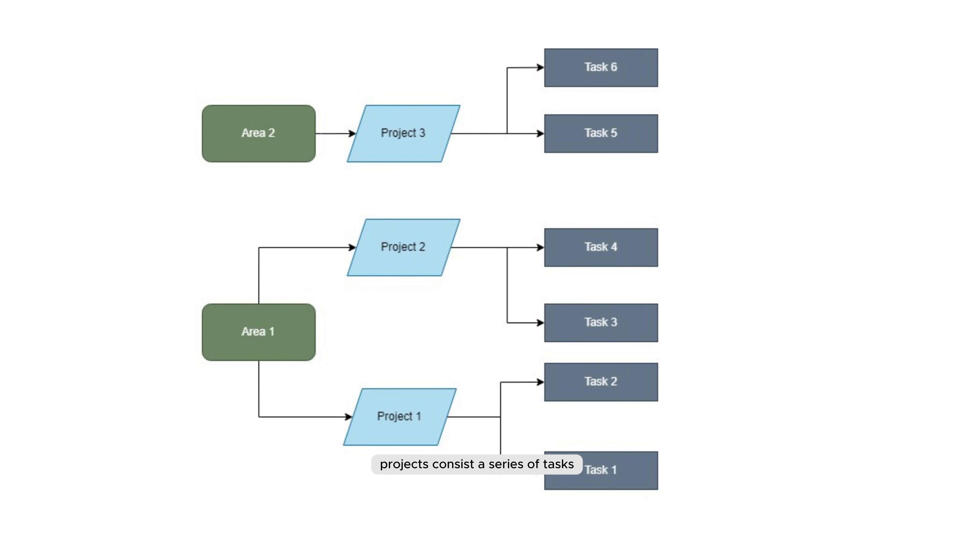
- Title the new database Projects and give it the folder icon, filtering the icons for "folder"
{"action": "type", "text": "Project"}
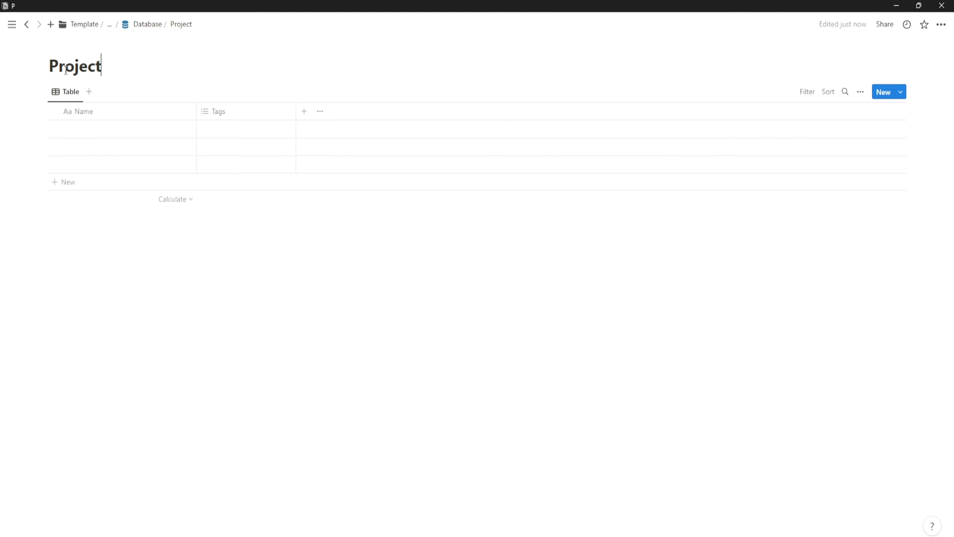
{"action": "type", "text": "s"}
{"action": "left_click", "coordinate": [72, 45]}
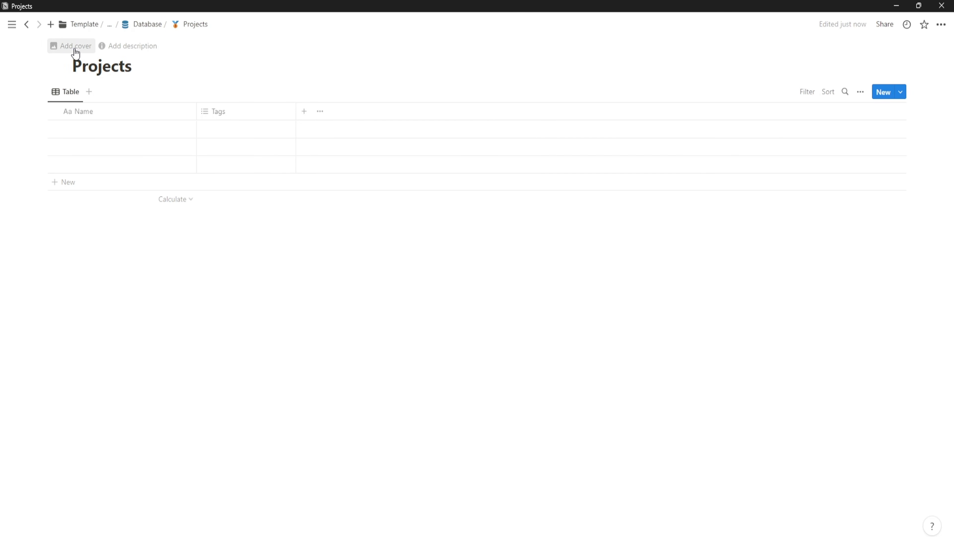
{"action": "left_click", "coordinate": [58, 65]}
{"action": "left_click", "coordinate": [51, 90]}
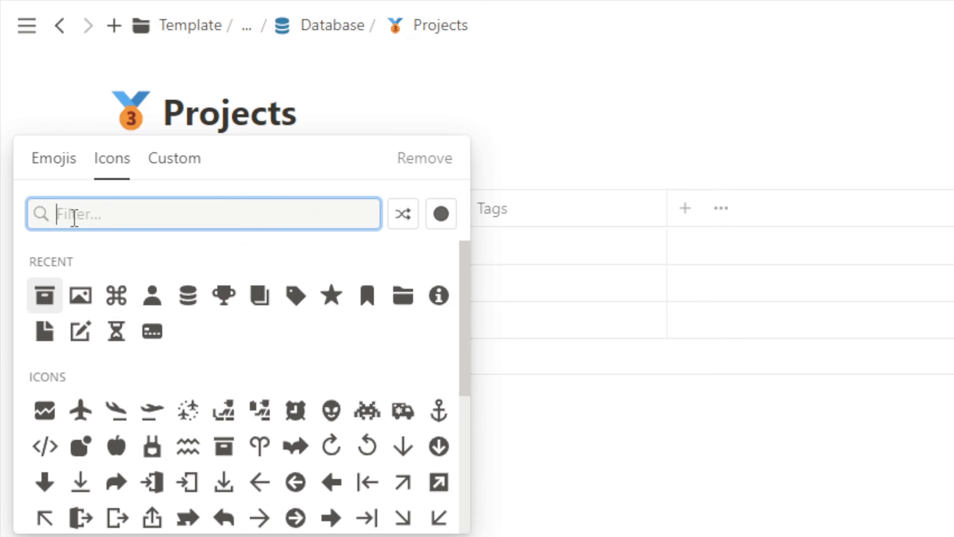
{"action": "type", "text": "folder"}
{"action": "left_click", "coordinate": [44, 266]}
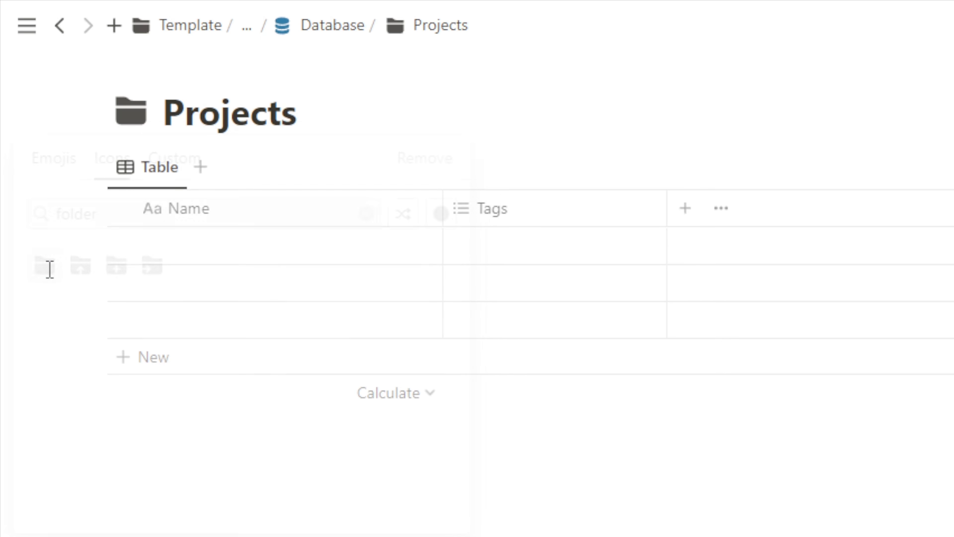
- Change the icon of the Projects database to a blue folder
{"action": "left_click", "coordinate": [132, 114]}
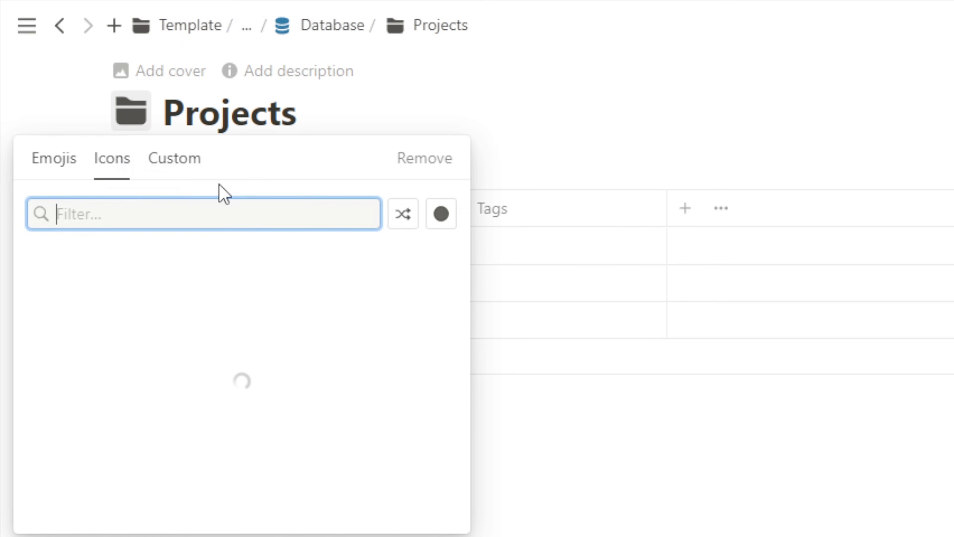
{"action": "left_click", "coordinate": [441, 214]}
{"action": "left_click", "coordinate": [405, 295]}
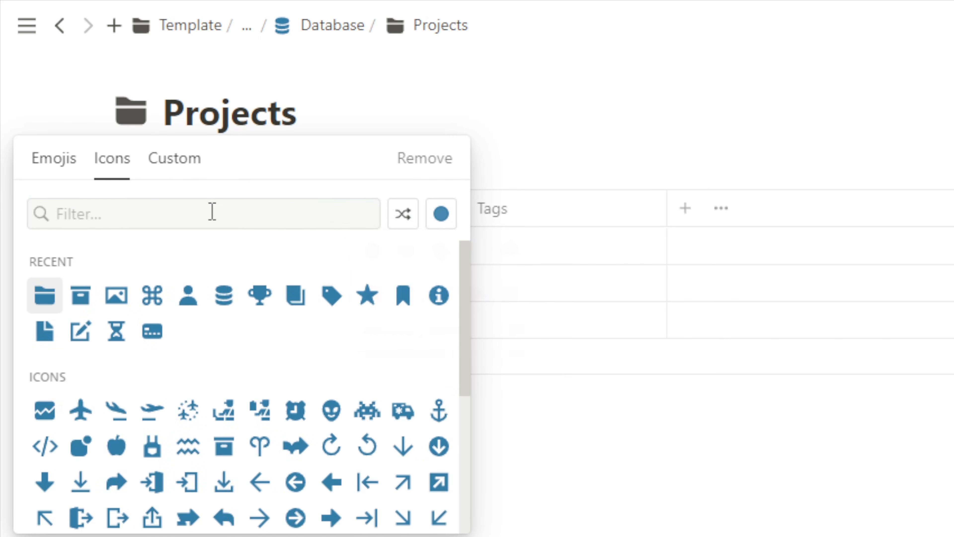
{"action": "left_click", "coordinate": [44, 295]}
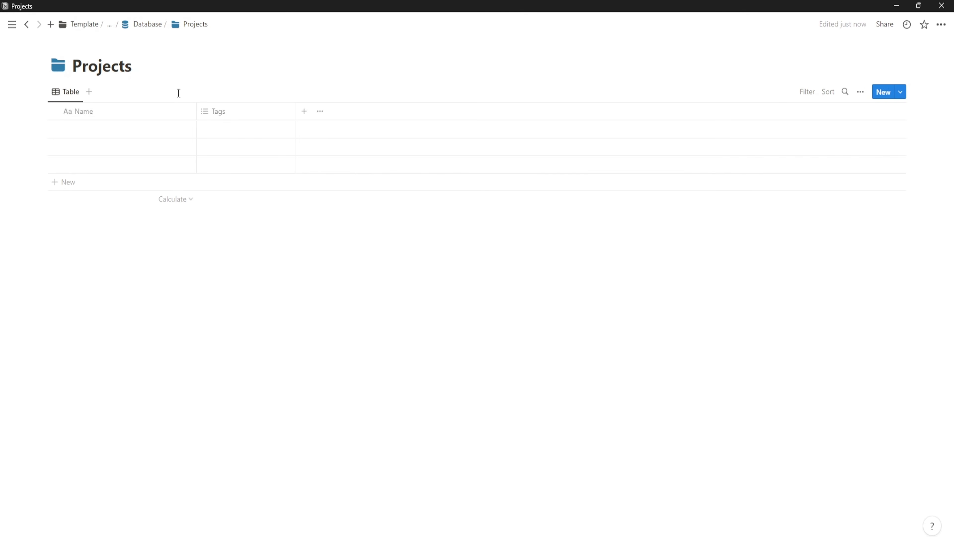
- Delete the Tags property and the three empty rows from the Projects table
{"action": "left_click", "coordinate": [230, 113]}
{"action": "left_click", "coordinate": [243, 253]}
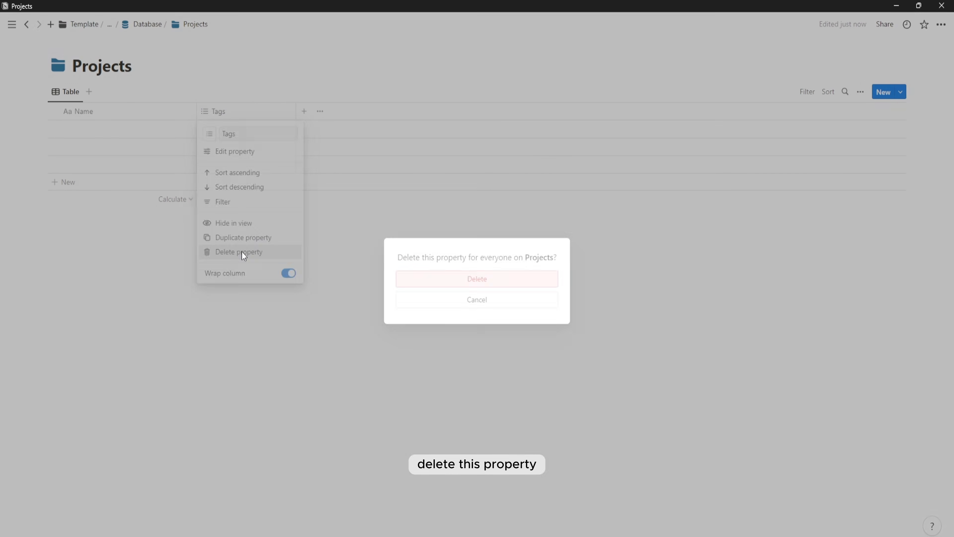
{"action": "left_click", "coordinate": [448, 280]}
{"action": "left_click_drag", "start_coordinate": [31, 127], "coordinate": [116, 178]}
{"action": "left_click", "coordinate": [96, 90]}
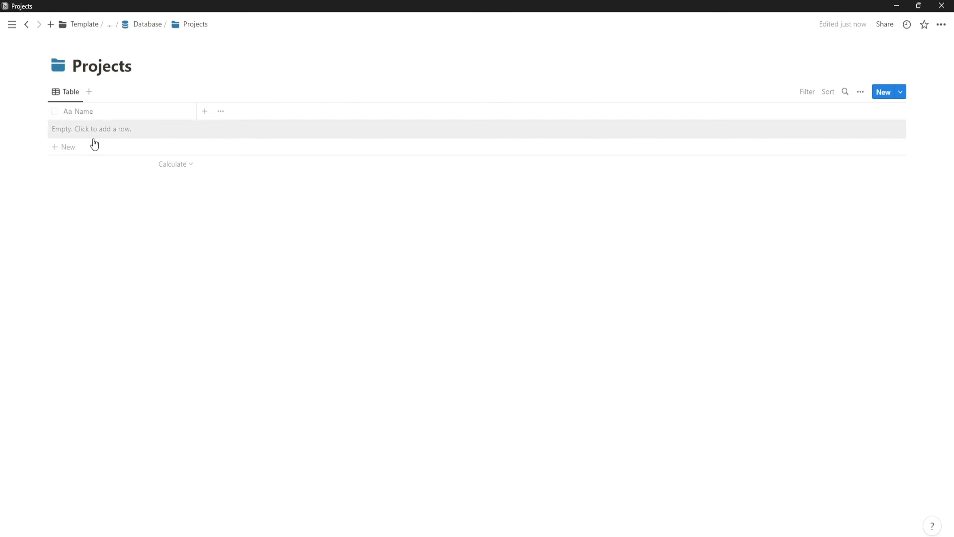
- Add an entry named Trip to Singapore to the Projects table
{"action": "left_click", "coordinate": [108, 131]}
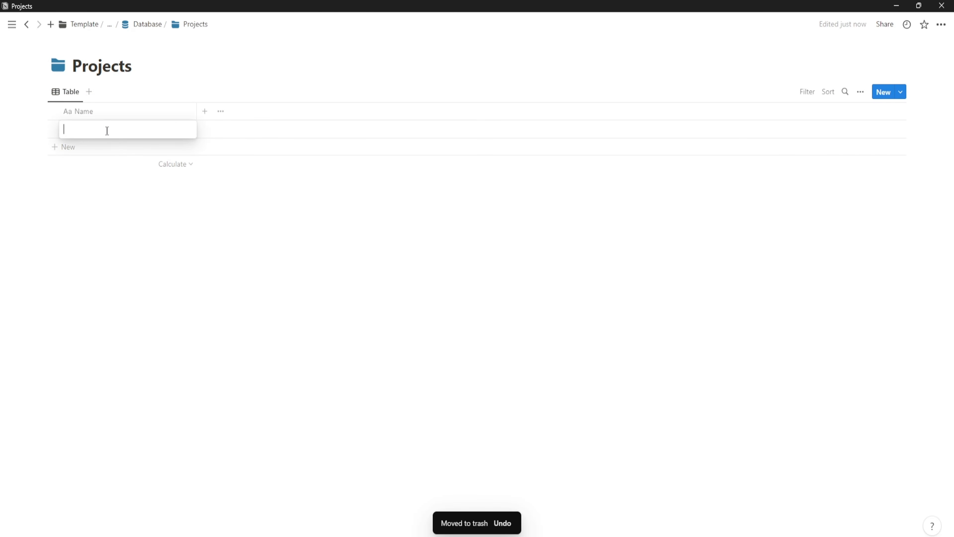
{"action": "type", "text": "Trip to"}
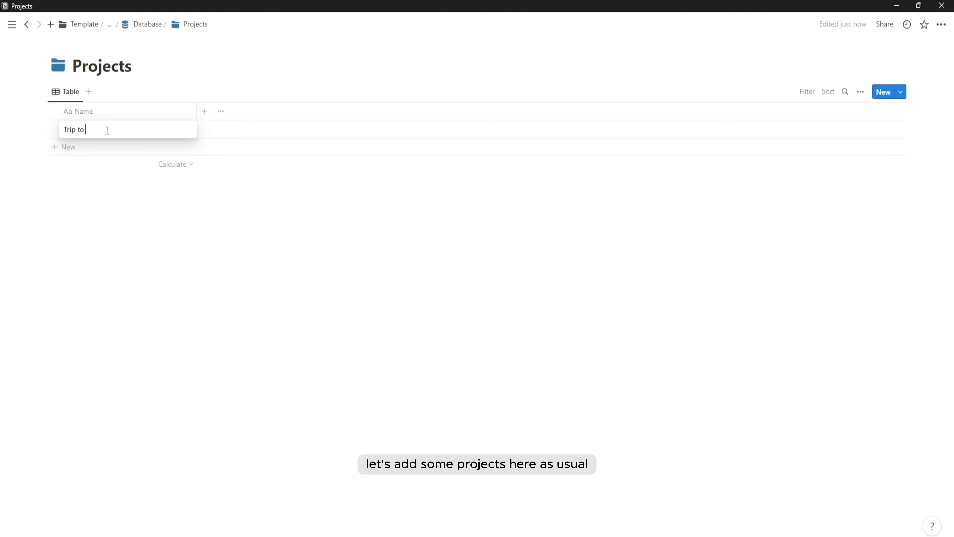
{"action": "type", "text": " Singapore"}
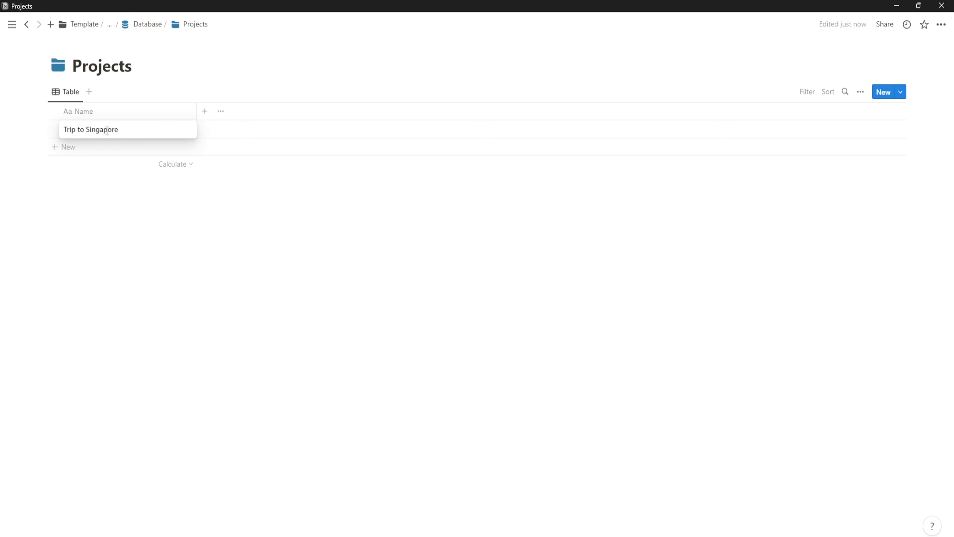
{"action": "key", "text": "Escape"}
- Open the Trip to Singapore page, give it a dark grey folder icon, and close the page preview
{"action": "left_click", "coordinate": [177, 130]}
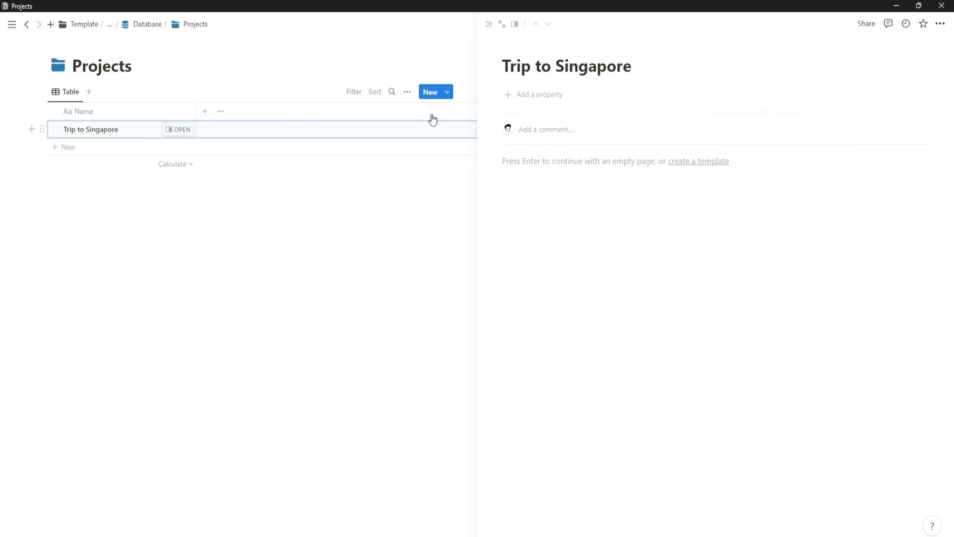
{"action": "left_click", "coordinate": [519, 47]}
{"action": "left_click", "coordinate": [490, 70]}
{"action": "left_click", "coordinate": [440, 88]}
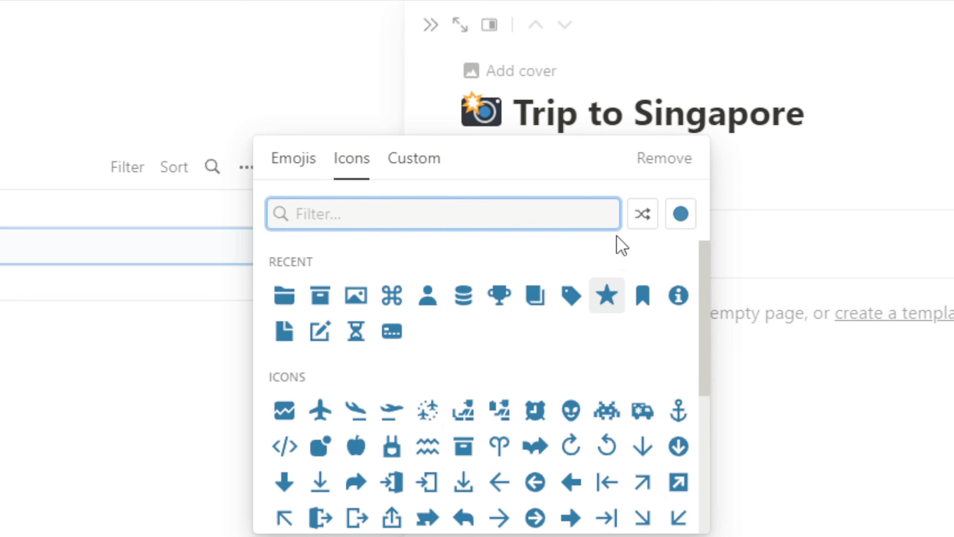
{"action": "left_click", "coordinate": [680, 213]}
{"action": "left_click", "coordinate": [609, 249]}
{"action": "left_click", "coordinate": [285, 295]}
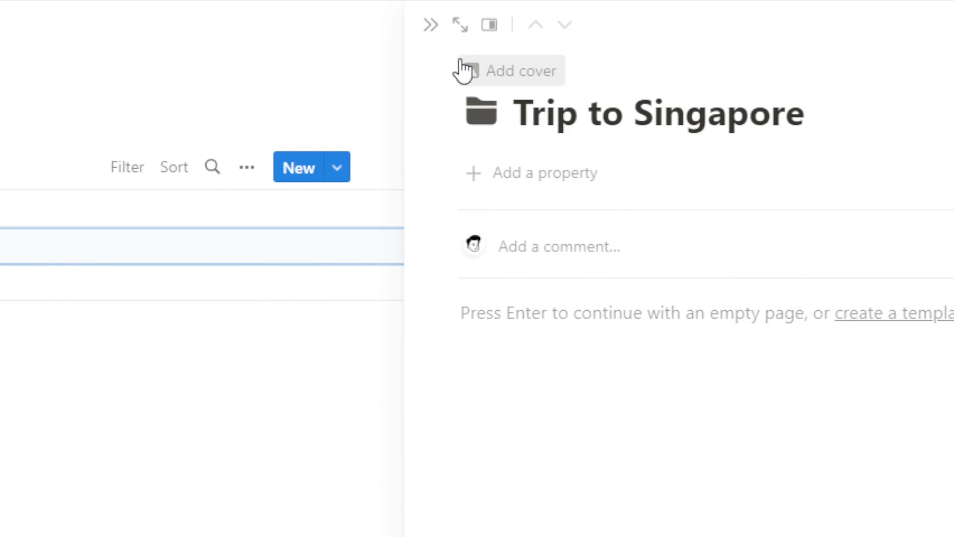
{"action": "left_click", "coordinate": [431, 25]}
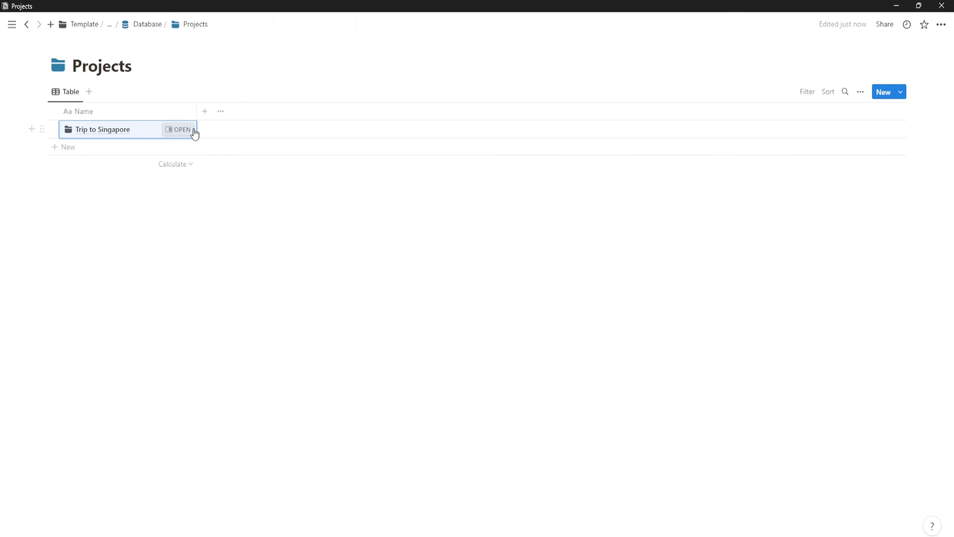
- Create a page template named New Project for the Projects database and give it a dark grey folder icon
{"action": "left_click", "coordinate": [901, 91]}
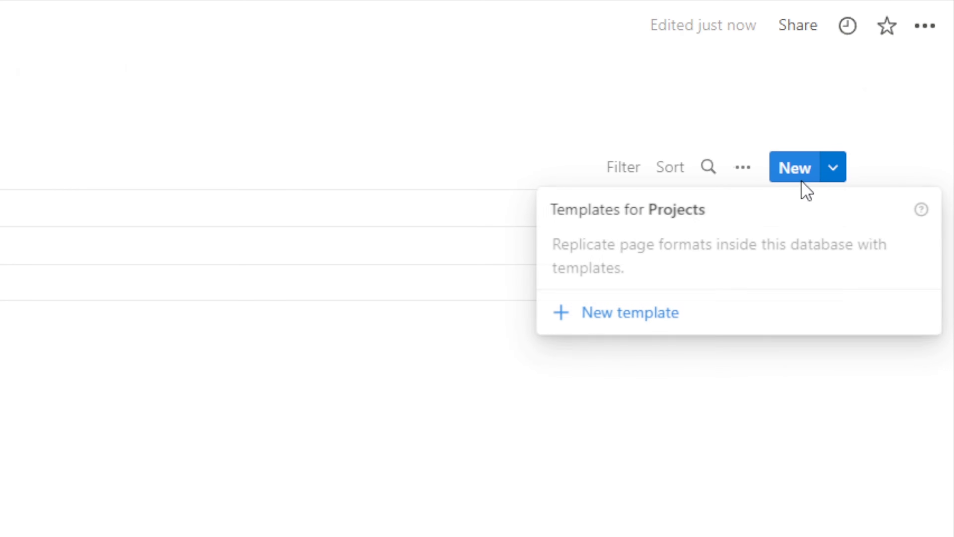
{"action": "left_click", "coordinate": [707, 314]}
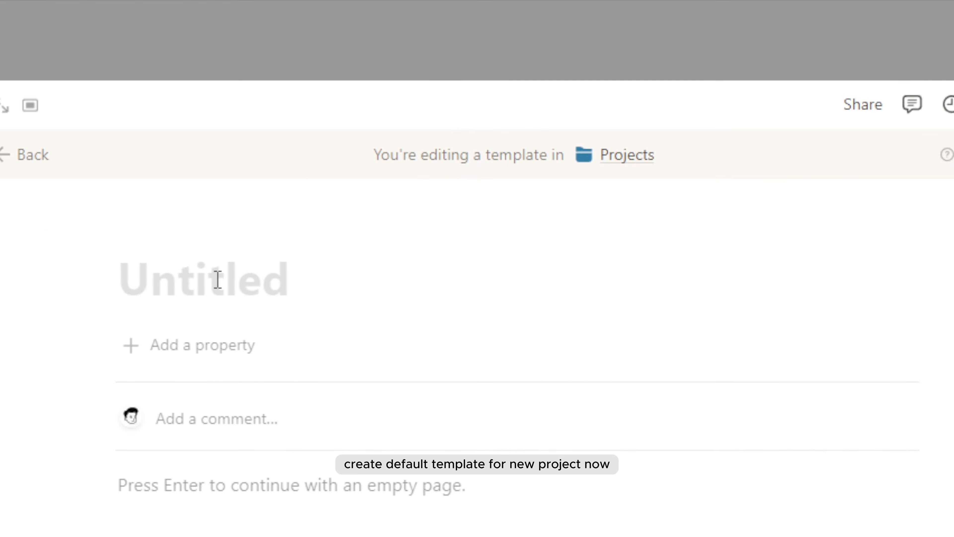
{"action": "type", "text": "New Project"}
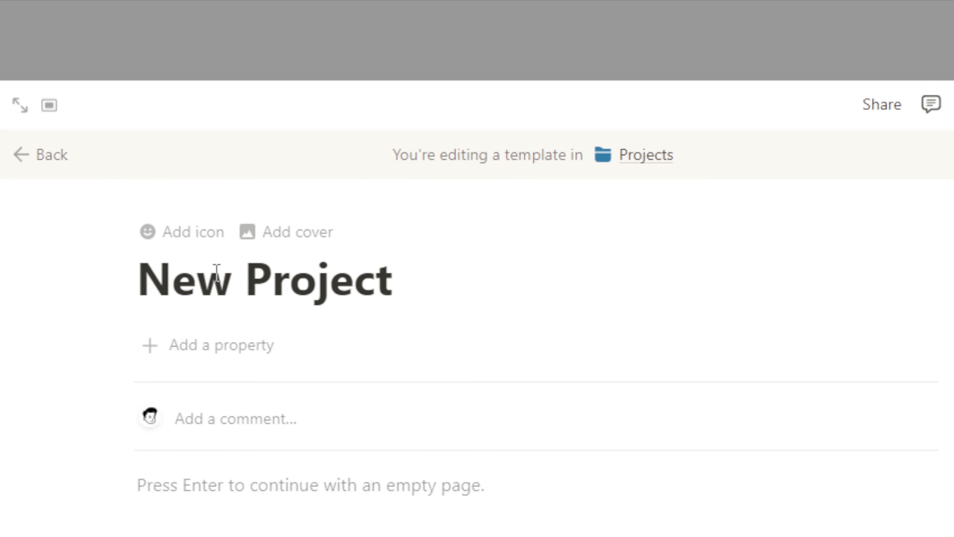
{"action": "left_click", "coordinate": [192, 235]}
{"action": "left_click", "coordinate": [56, 400]}
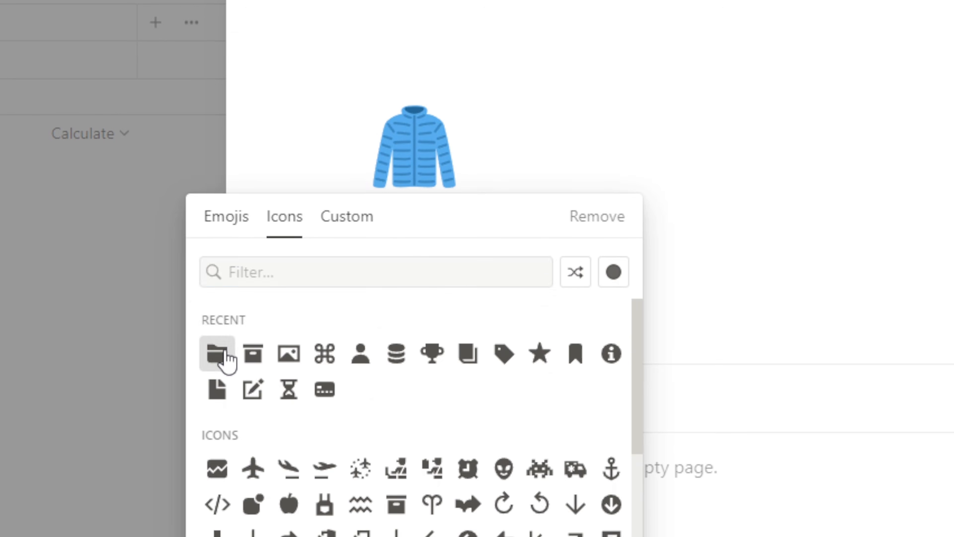
{"action": "left_click", "coordinate": [226, 358]}
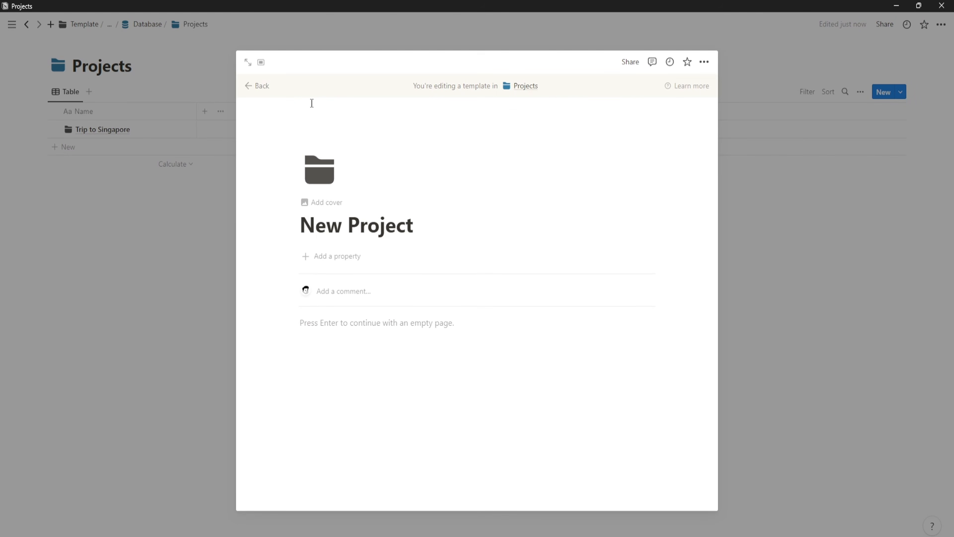
{"action": "key", "text": "Escape"}
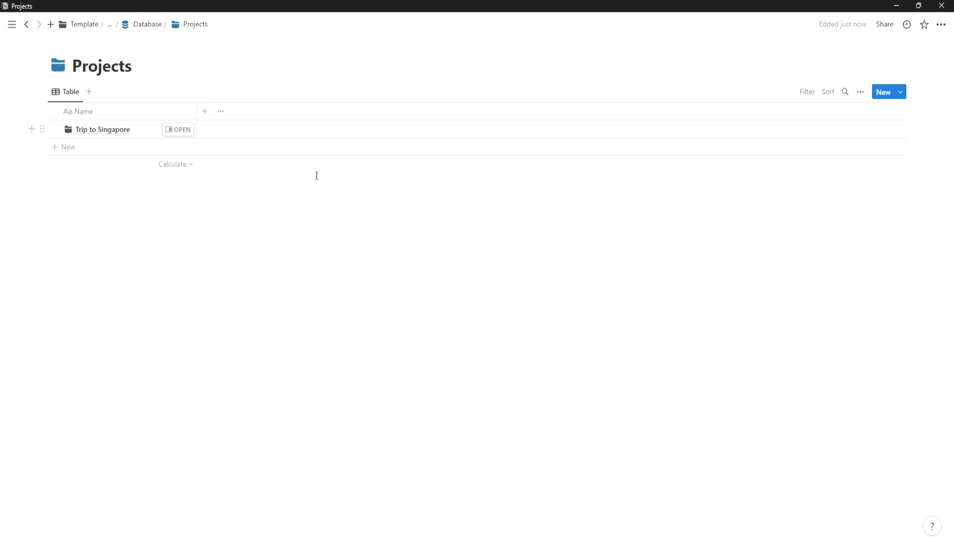
- Set the New Project template as the default for the Projects database
{"action": "left_click", "coordinate": [902, 95]}
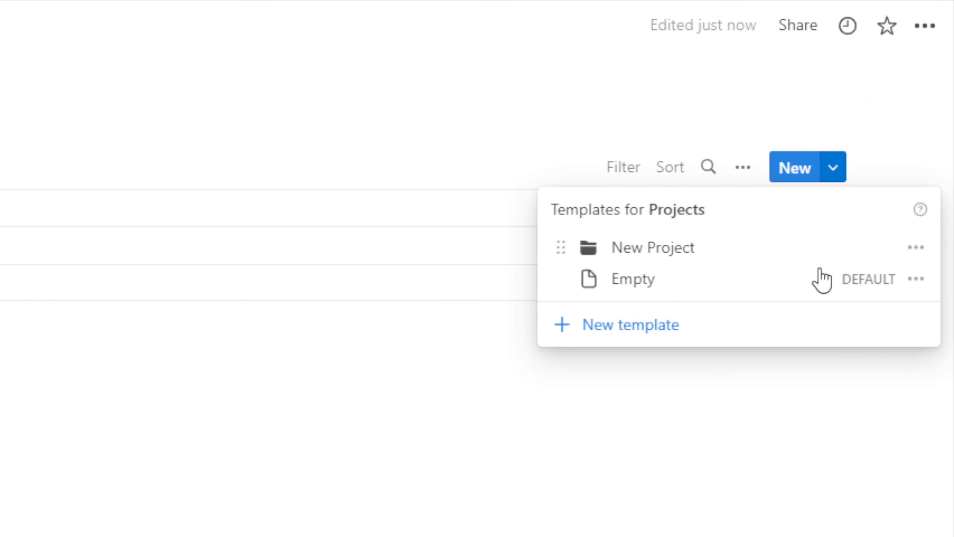
{"action": "left_click", "coordinate": [938, 130]}
{"action": "left_click", "coordinate": [799, 222]}
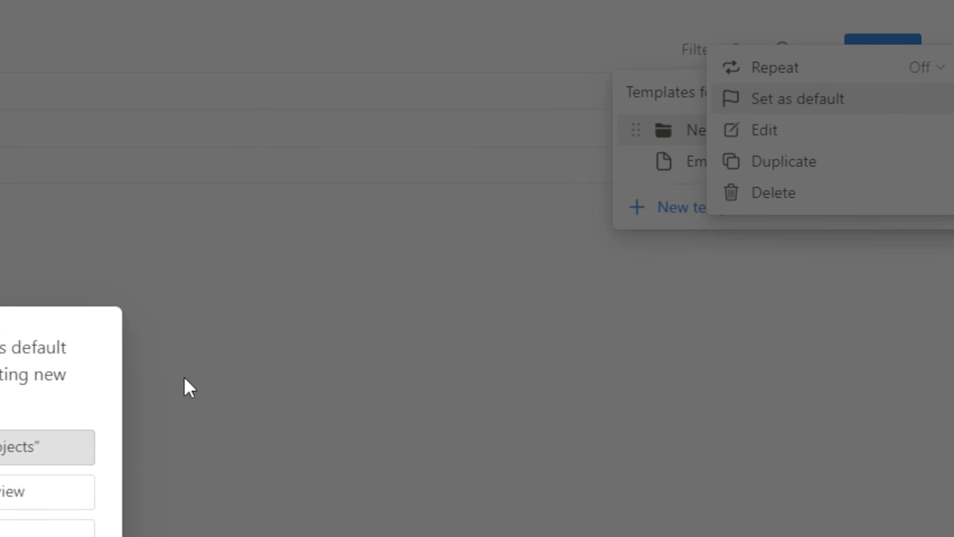
{"action": "left_click", "coordinate": [475, 279]}
{"action": "left_click", "coordinate": [459, 309]}
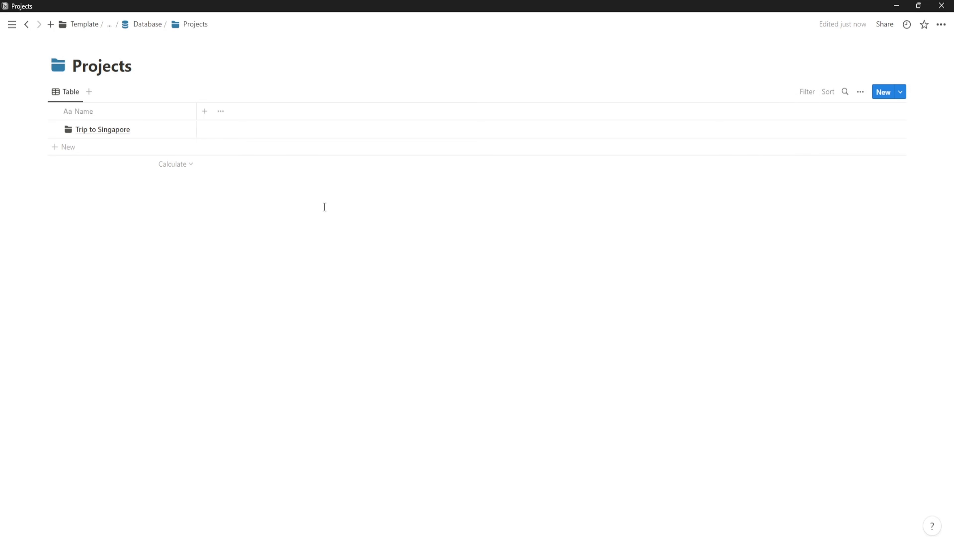
- Add two date properties named Start Date and End Date to the Projects table
{"action": "left_click", "coordinate": [212, 113]}
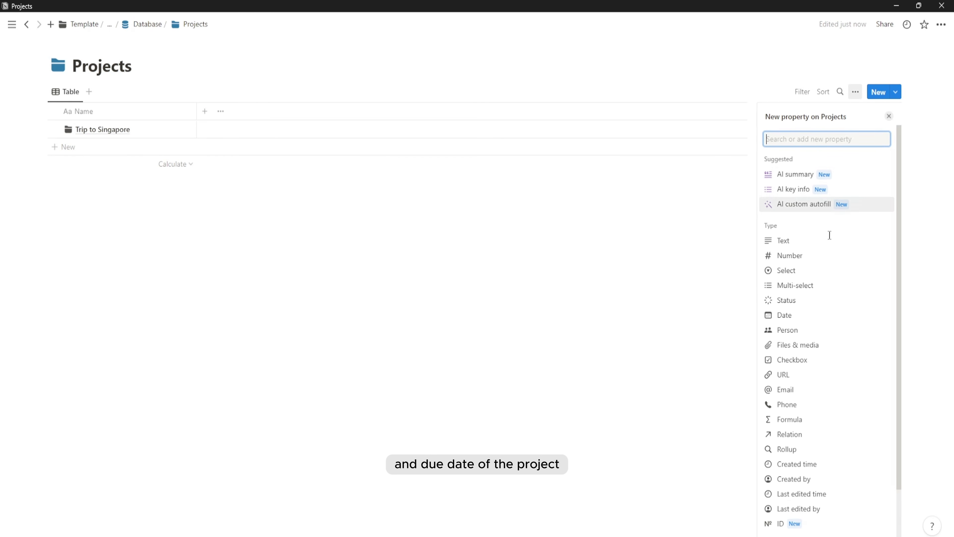
{"action": "scroll", "coordinate": [801, 263], "scroll_direction": "down", "scroll_amount": 1}
{"action": "left_click", "coordinate": [802, 262]}
{"action": "type", "text": "Start Date"}
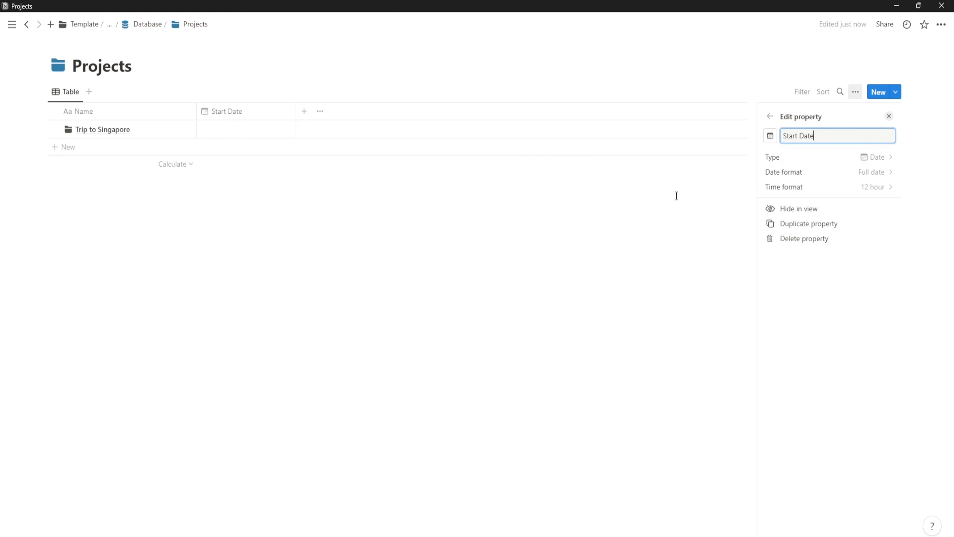
{"action": "left_click", "coordinate": [306, 124]}
{"action": "left_click", "coordinate": [302, 117]}
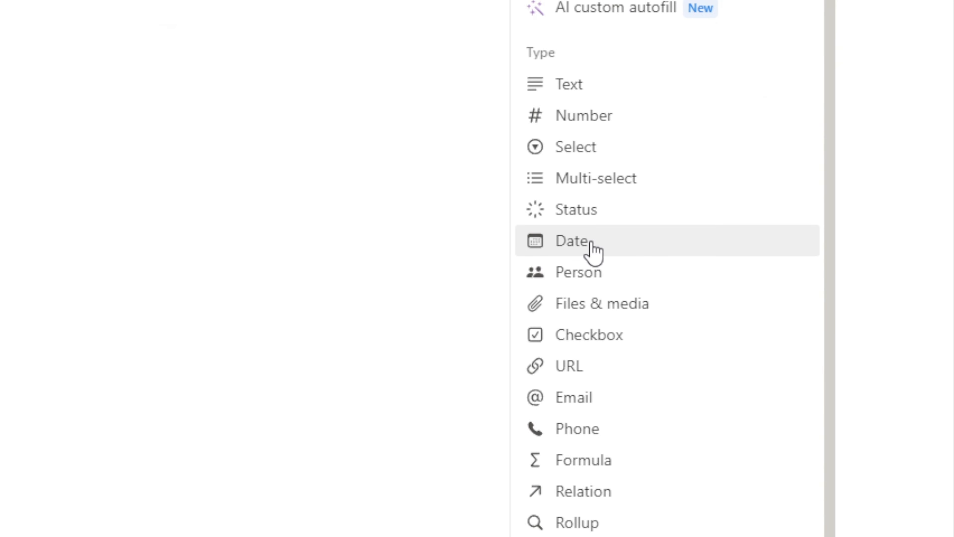
{"action": "left_click", "coordinate": [594, 252]}
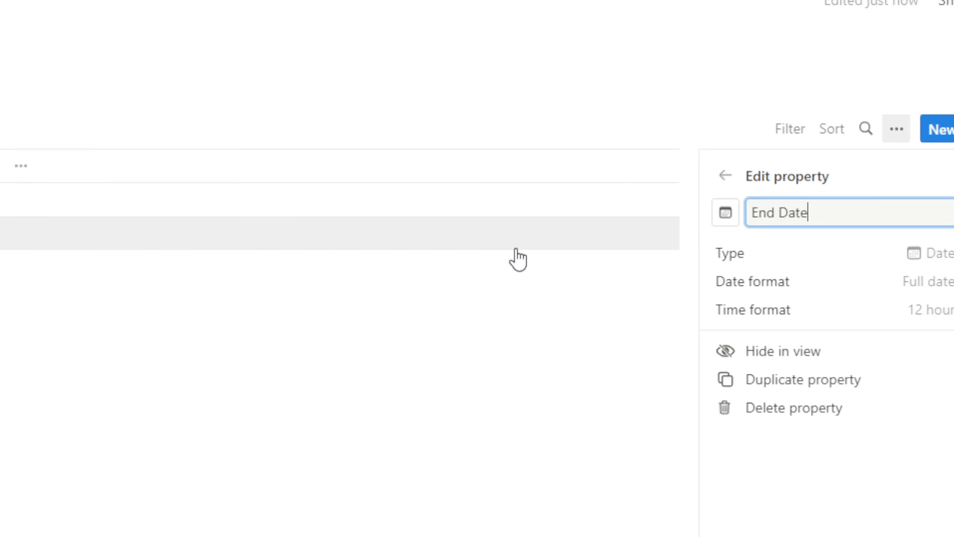
{"action": "left_click", "coordinate": [404, 115]}
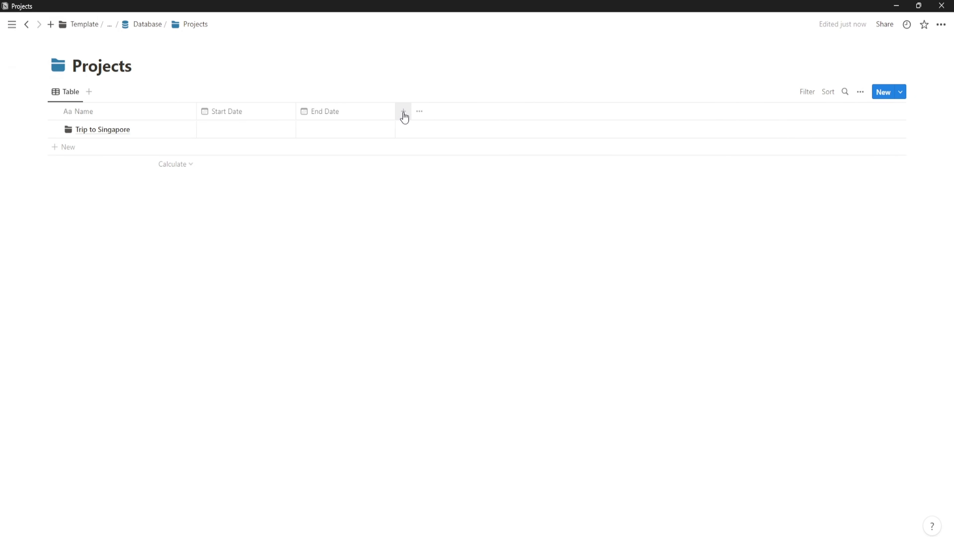
- Add a Status property to the Projects table and rename its Not started option to Inbox
{"action": "left_click", "coordinate": [402, 113]}
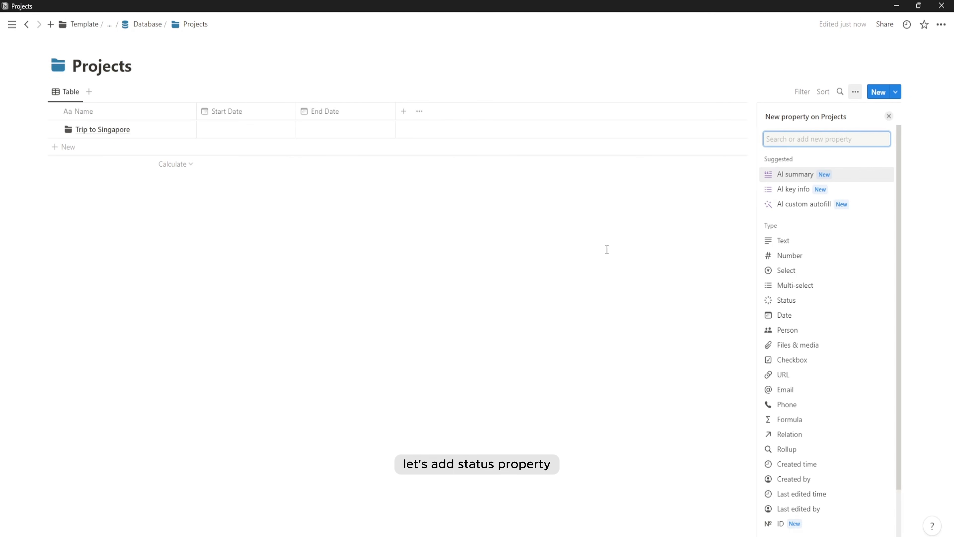
{"action": "left_click", "coordinate": [661, 149]}
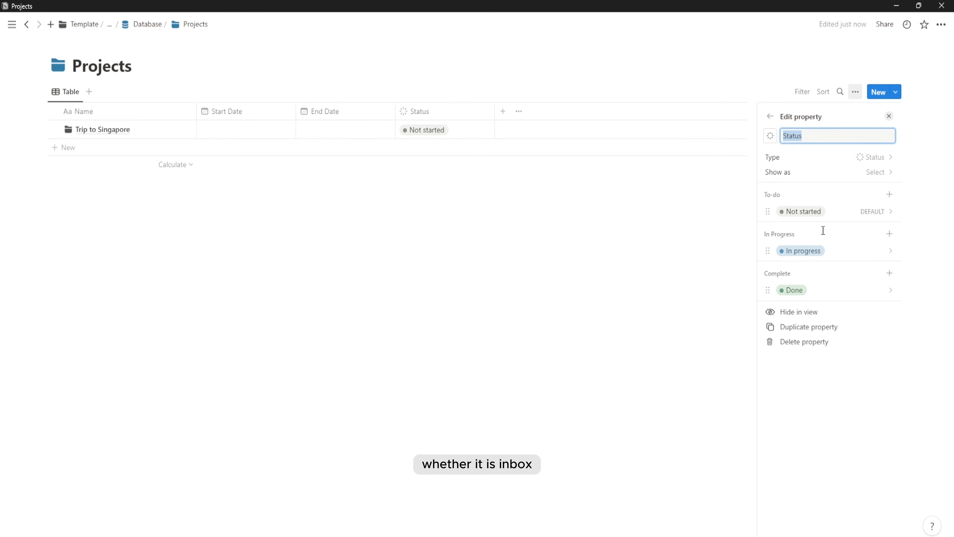
{"action": "left_click", "coordinate": [814, 213]}
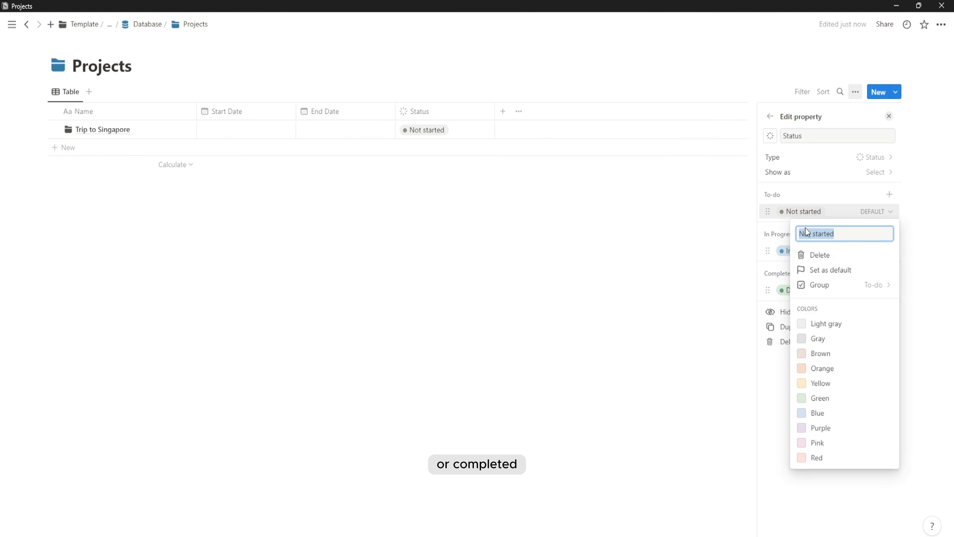
{"action": "type", "text": "Inbox"}
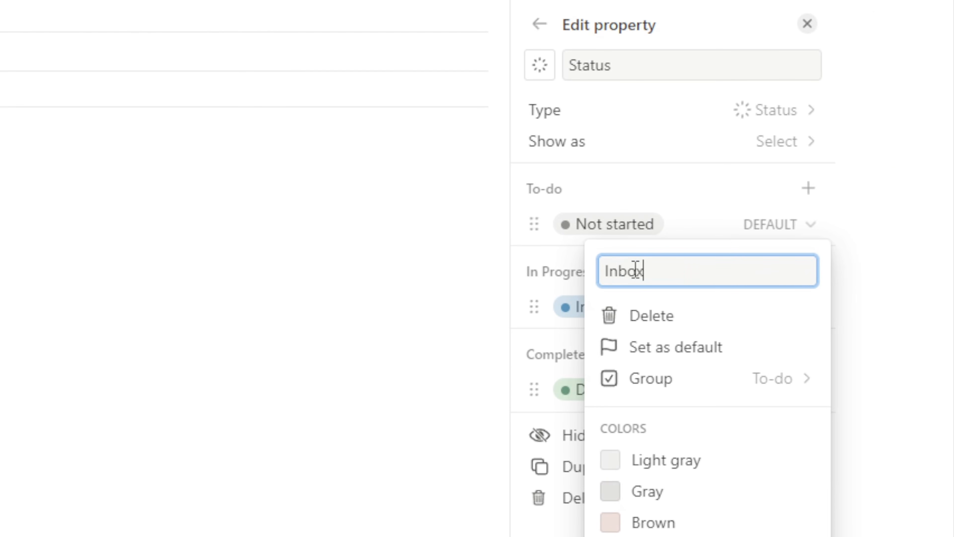
{"action": "key", "text": "Return"}
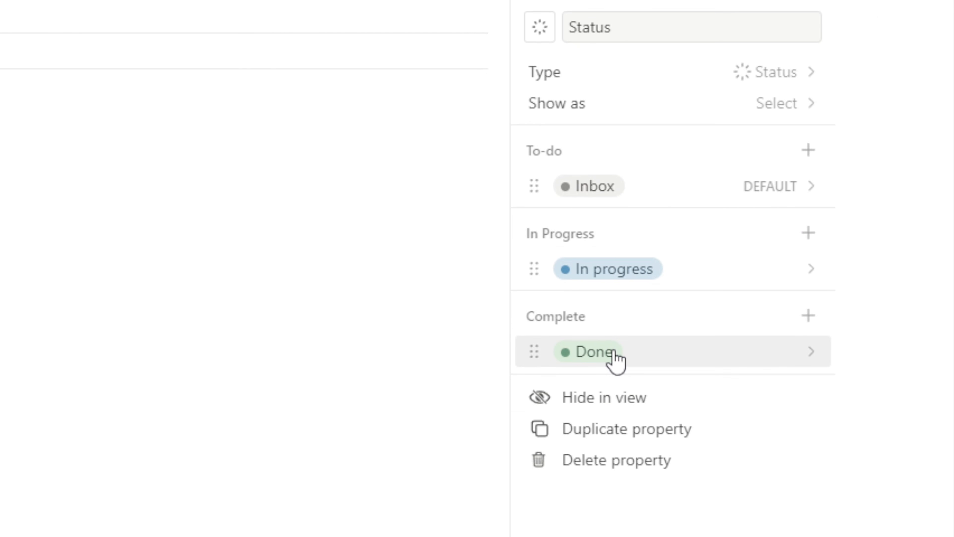
- Add a Planned option to the To-do group of the Status property and colour it blue
{"action": "left_click", "coordinate": [809, 150]}
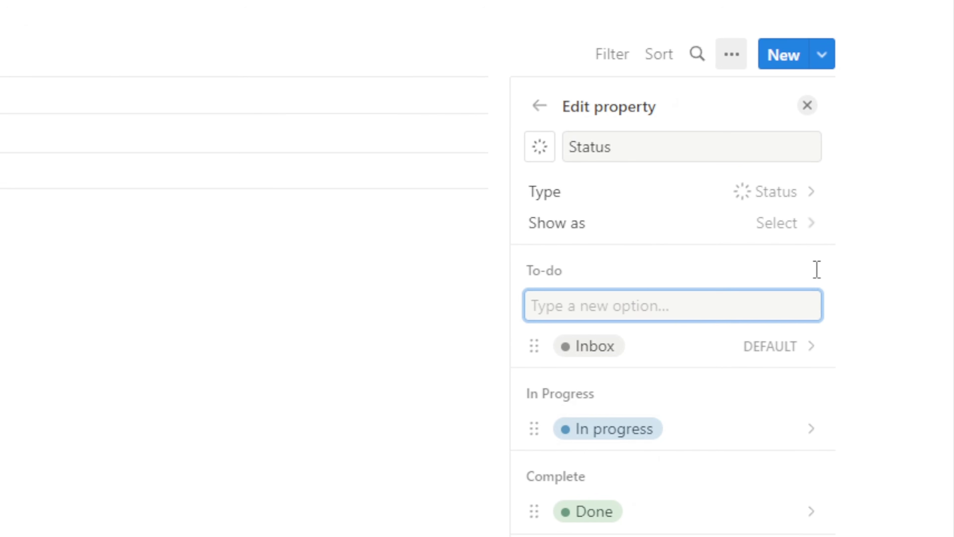
{"action": "type", "text": "Planned"}
{"action": "key", "text": "Return"}
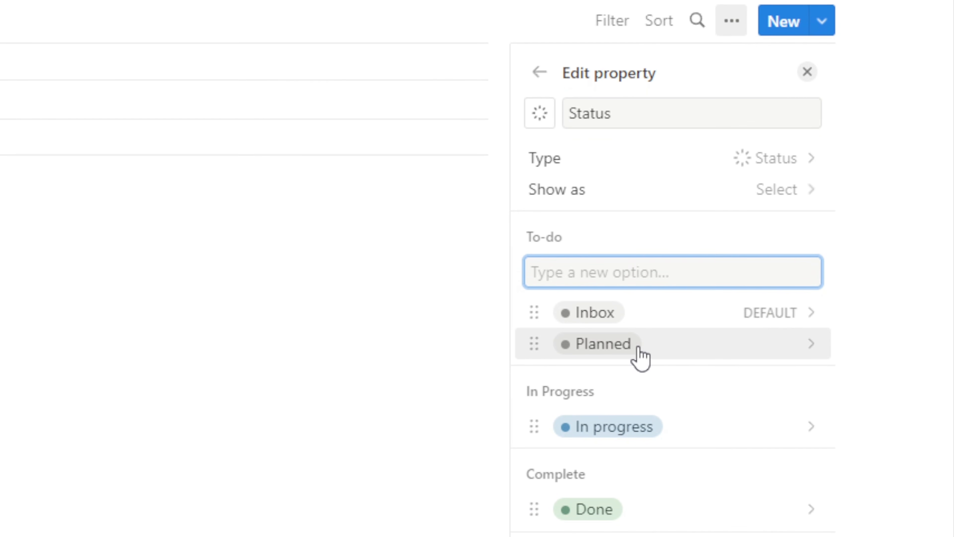
{"action": "left_click", "coordinate": [672, 357]}
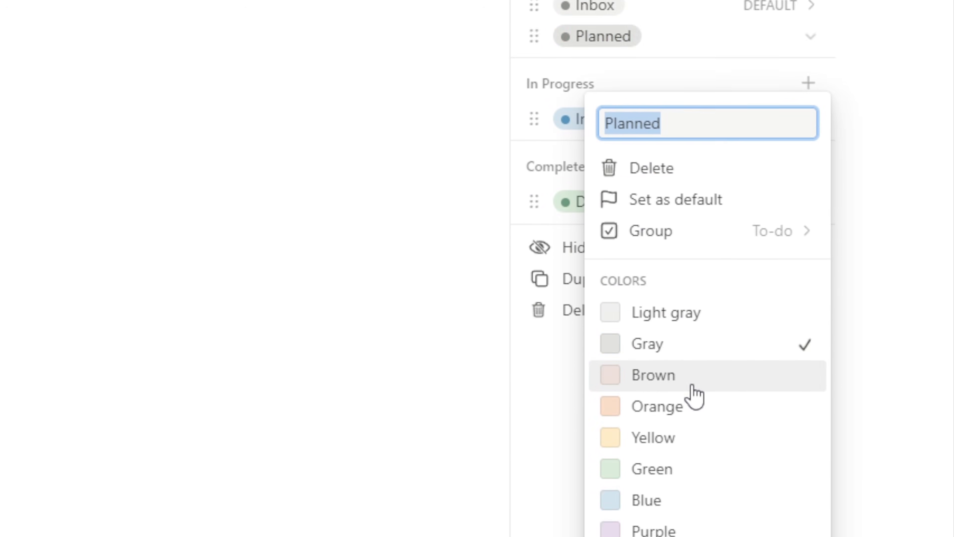
{"action": "left_click", "coordinate": [681, 363]}
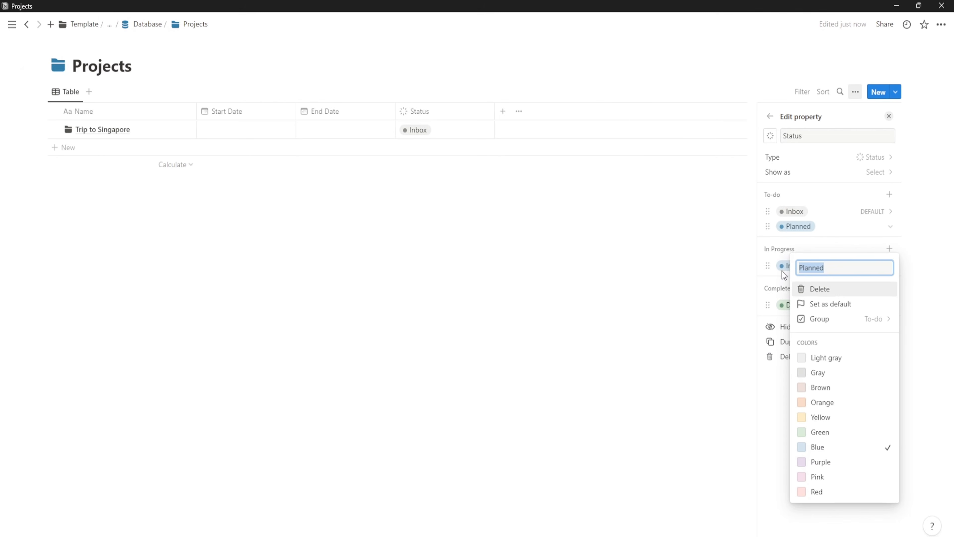
- Change the colour of the In progress status option to yellow and close the property settings
{"action": "left_click", "coordinate": [633, 255]}
{"action": "left_click", "coordinate": [633, 254]}
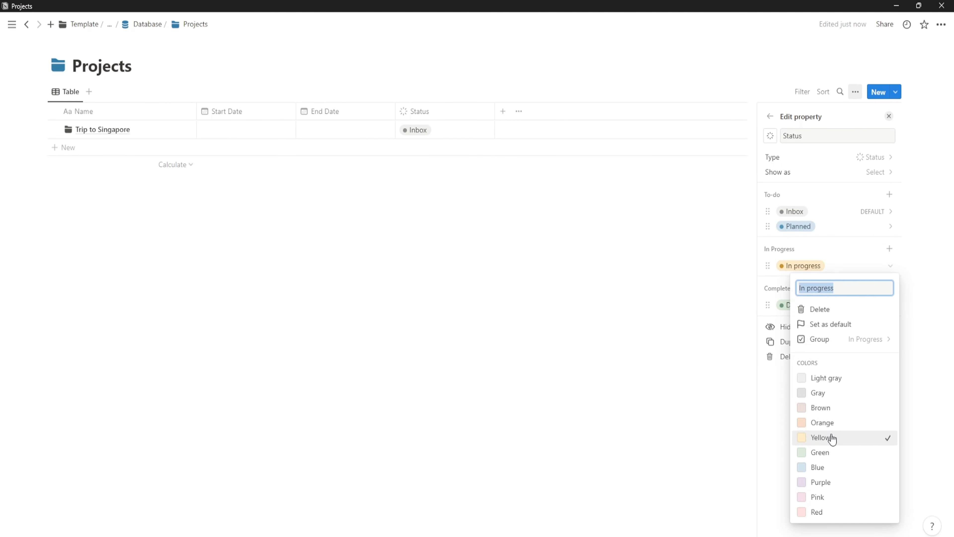
{"action": "left_click", "coordinate": [857, 269]}
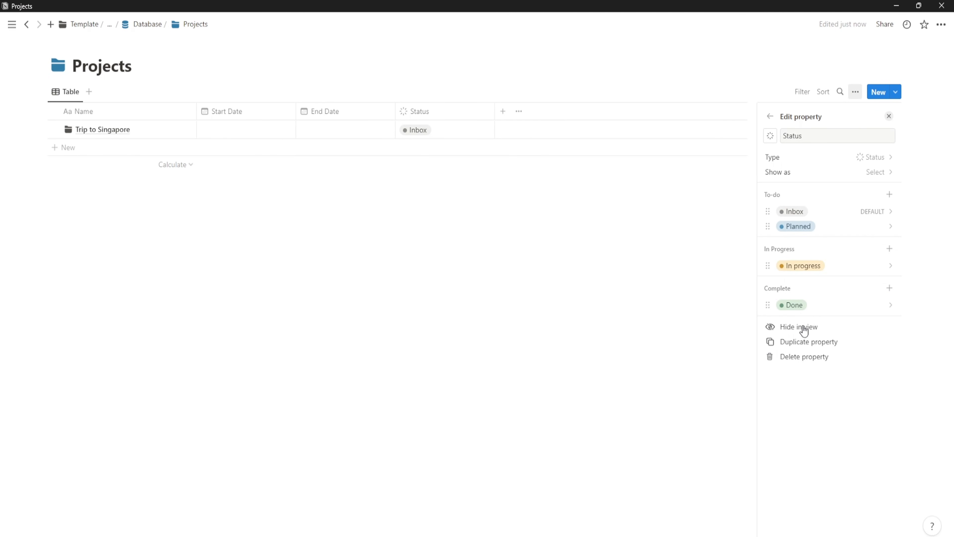
{"action": "left_click", "coordinate": [740, 335]}
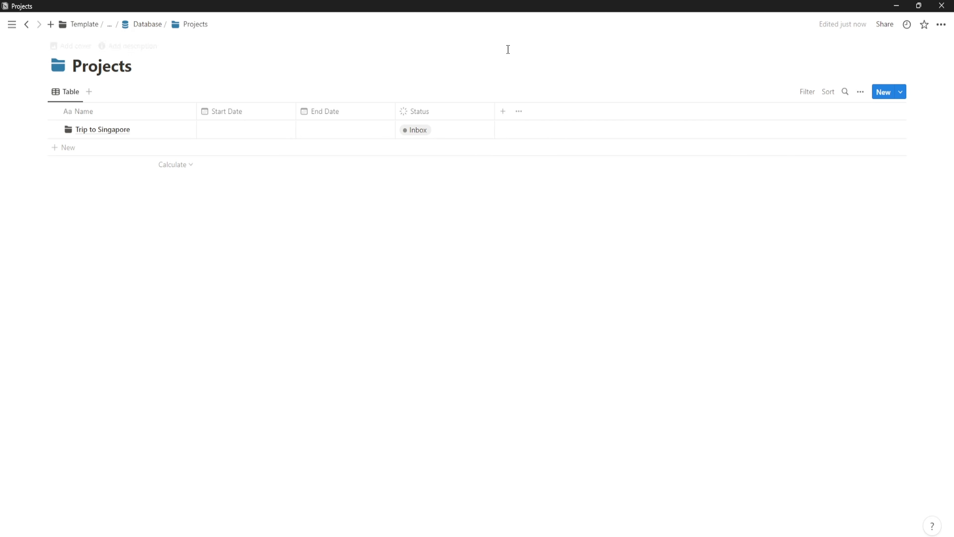
- Set the Trip to Singapore project's start date to July 16, 2023 and its end date to July 31, 2023
{"action": "left_click", "coordinate": [249, 135]}
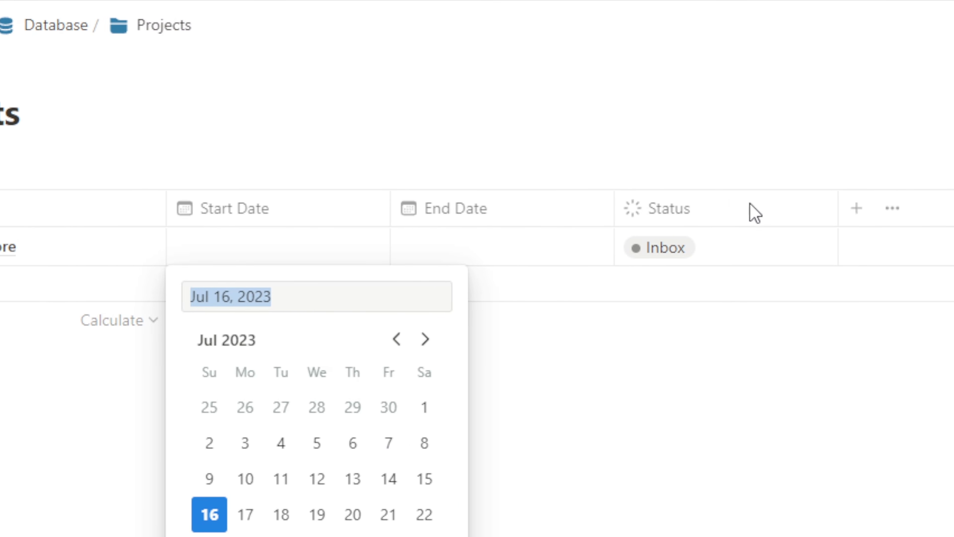
{"action": "left_click", "coordinate": [217, 513]}
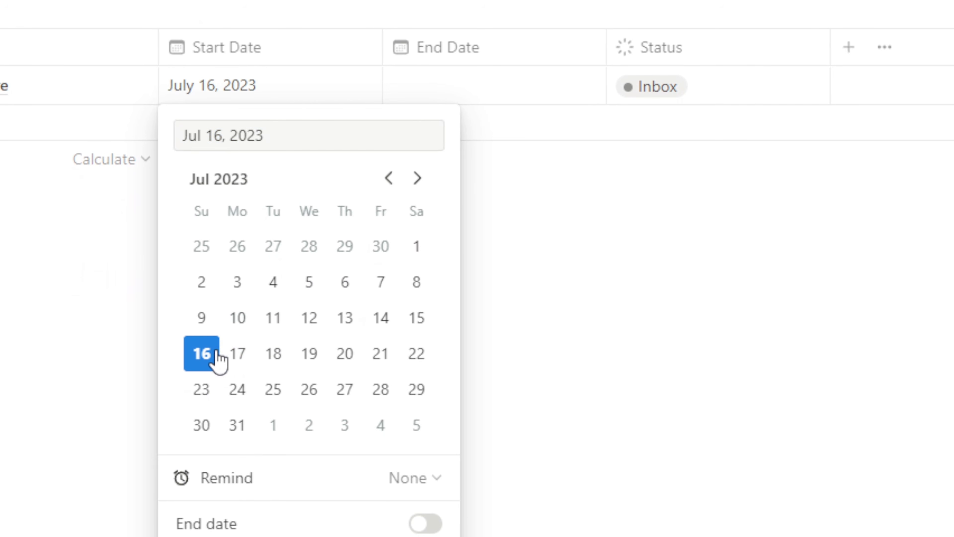
{"action": "key", "text": "Escape"}
{"action": "left_click", "coordinate": [497, 243]}
{"action": "left_click", "coordinate": [461, 360]}
{"action": "key", "text": "Escape"}
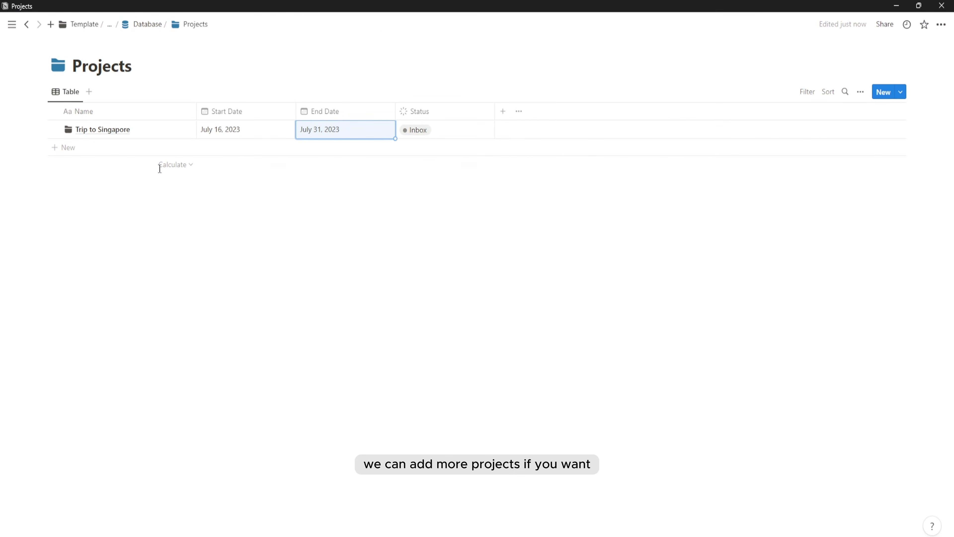
- Add a project named Notion Template Launch to the Projects table
{"action": "left_click", "coordinate": [142, 148]}
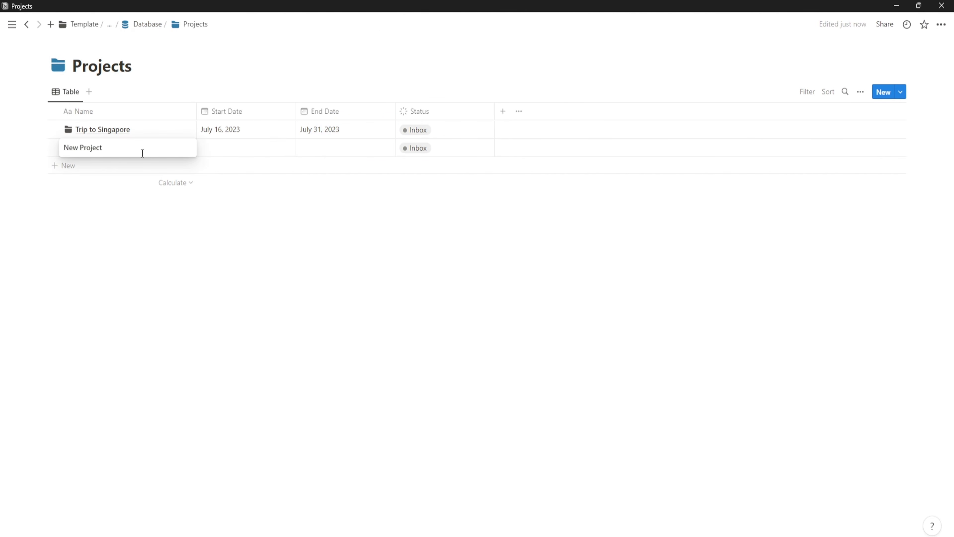
{"action": "key", "text": "ctrl+a"}
{"action": "type", "text": "Notion Template"}
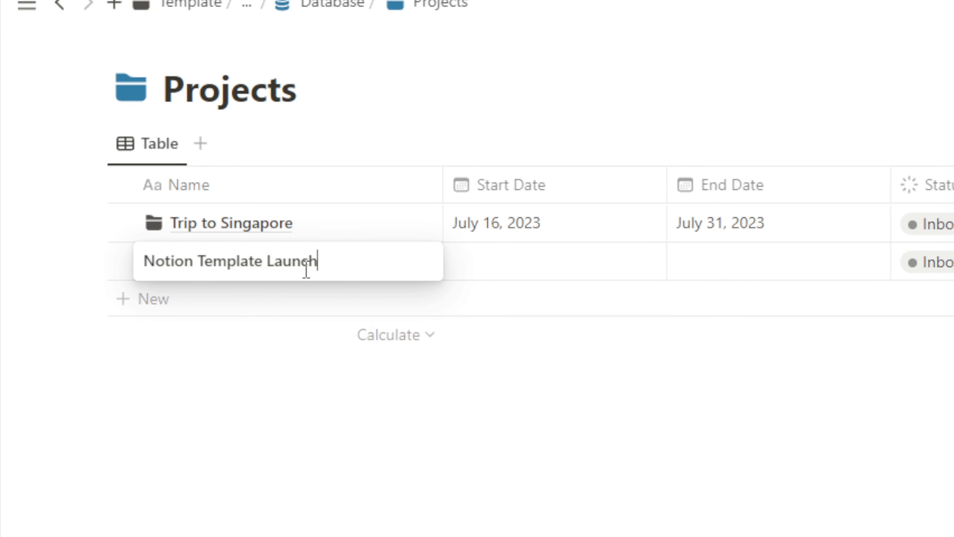
{"action": "key", "text": "Return"}
- Set the Notion Template Launch project's start date to July 16, 2023 and its end date to July 26, 2023
{"action": "left_click", "coordinate": [541, 267]}
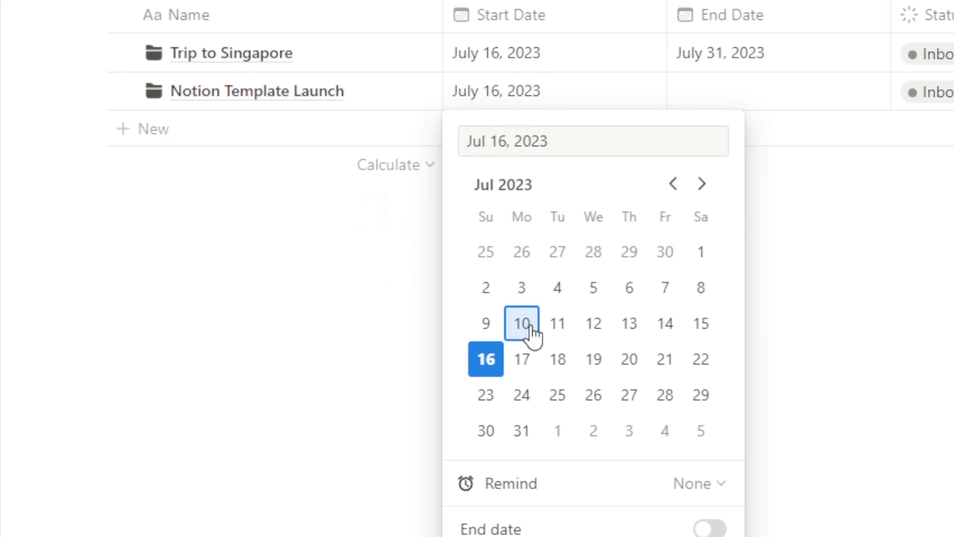
{"action": "key", "text": "Escape"}
{"action": "left_click", "coordinate": [716, 99]}
{"action": "left_click", "coordinate": [716, 396]}
{"action": "key", "text": "Escape"}
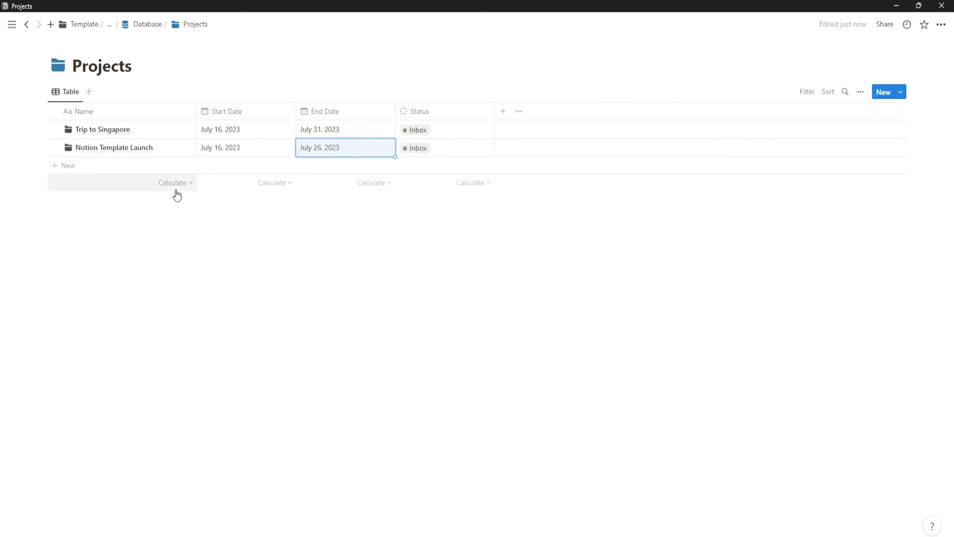
- Add a project named Learn Spanish to the Projects table
{"action": "left_click", "coordinate": [109, 166]}
{"action": "type", "text": "Learn Span"}
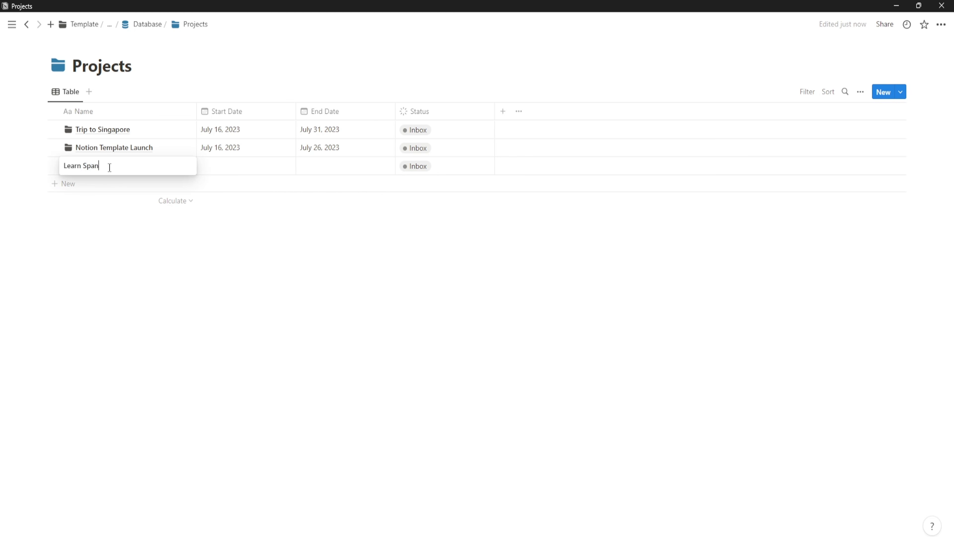
{"action": "type", "text": "ish"}
{"action": "key", "text": "Return"}
- Set the Learn Spanish project's start date to July 17, 2023 and its end date to October 31, 2023
{"action": "left_click", "coordinate": [220, 165]}
{"action": "left_click", "coordinate": [237, 293]}
{"action": "left_click", "coordinate": [351, 167]}
{"action": "triple_click", "coordinate": [411, 209]}
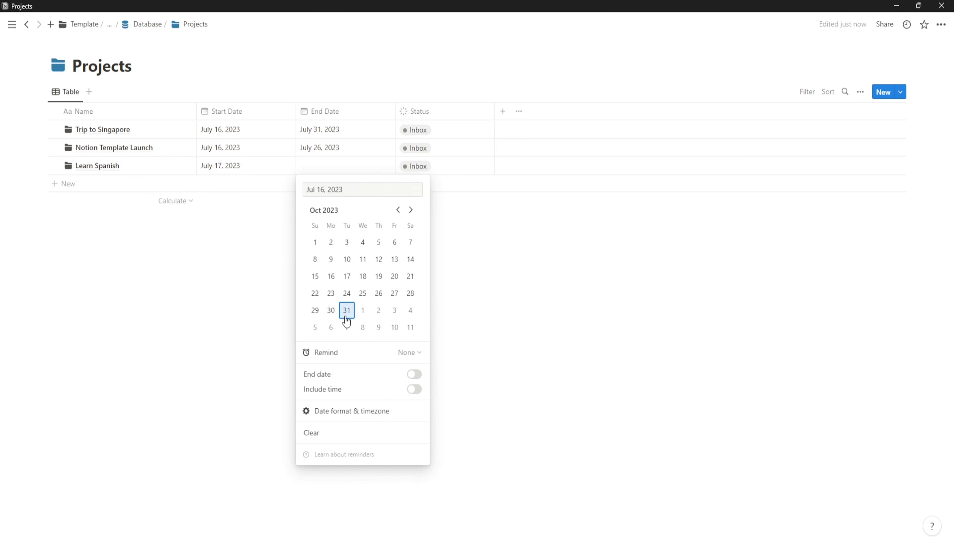
{"action": "left_click", "coordinate": [346, 311]}
- Add a project named Learn Python to the Projects table
{"action": "left_click", "coordinate": [107, 189]}
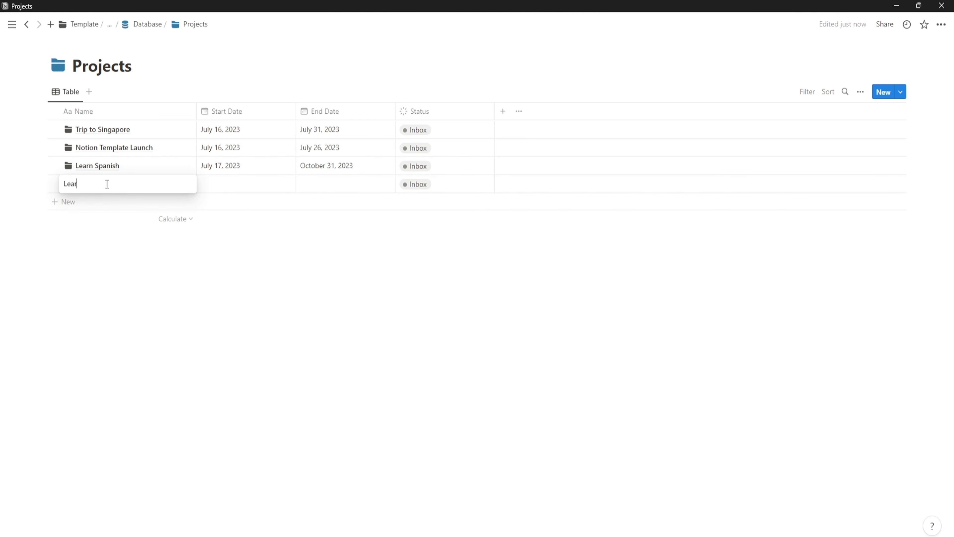
{"action": "type", "text": "Learn Python"}
{"action": "key", "text": "Return"}
- Set the Learn Python project's start date to July 23, 2023 and its end date to November 30, 2023
{"action": "left_click", "coordinate": [220, 183]}
{"action": "left_click", "coordinate": [215, 329]}
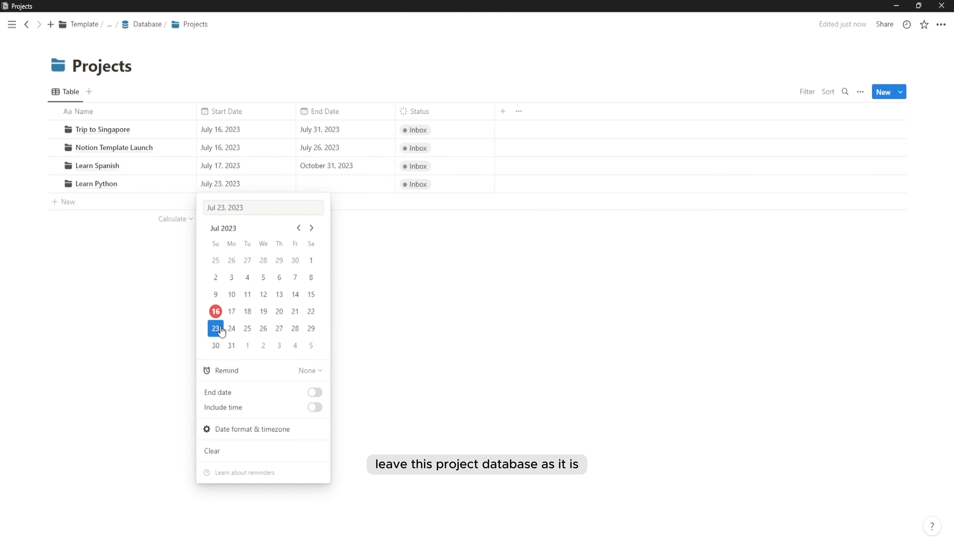
{"action": "left_click", "coordinate": [338, 184]}
{"action": "left_click", "coordinate": [410, 229]}
{"action": "left_click", "coordinate": [410, 228]}
{"action": "left_click", "coordinate": [410, 228]}
{"action": "left_click", "coordinate": [410, 228]}
{"action": "left_click", "coordinate": [379, 328]}
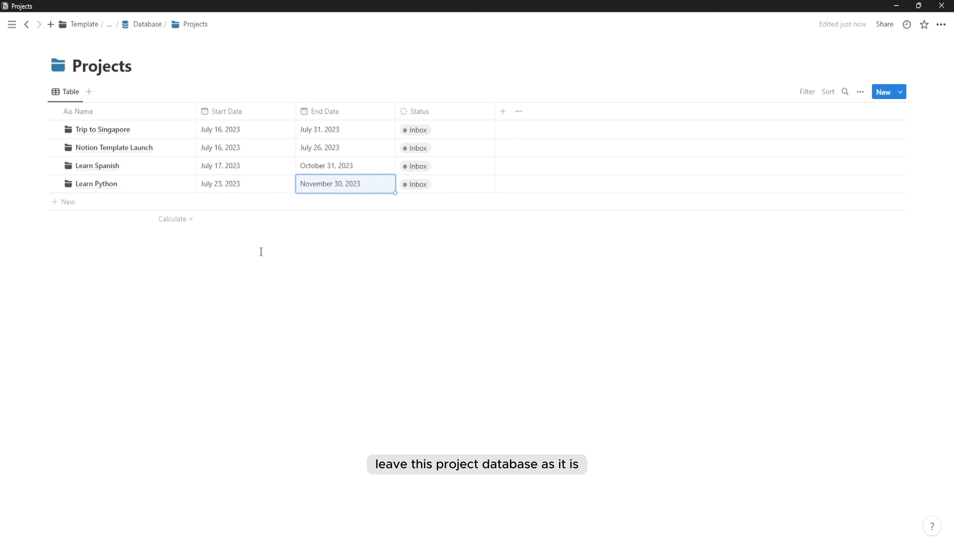
- Change the status of the Trip to Singapore project
{"action": "left_click", "coordinate": [443, 130]}
{"action": "left_click", "coordinate": [437, 219]}
{"action": "left_click", "coordinate": [467, 269]}
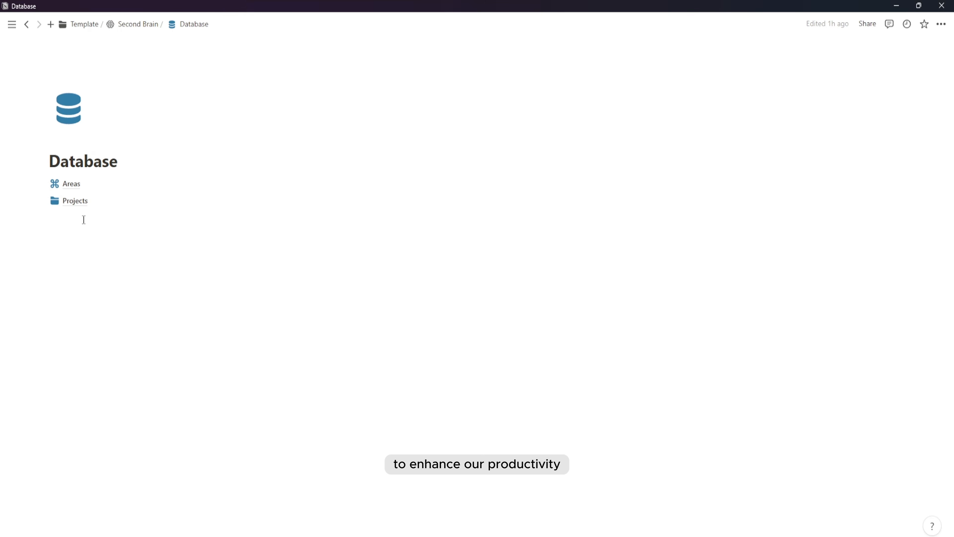
- Create a full-page database named Tasks below Projects on the Database page
{"action": "left_click", "coordinate": [73, 221]}
{"action": "type", "text": "/data"}
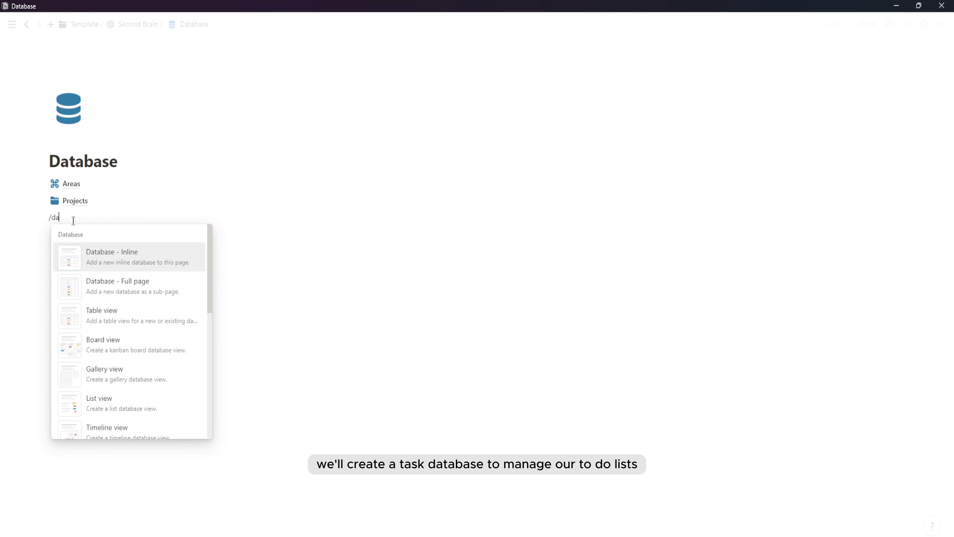
{"action": "left_click", "coordinate": [101, 280]}
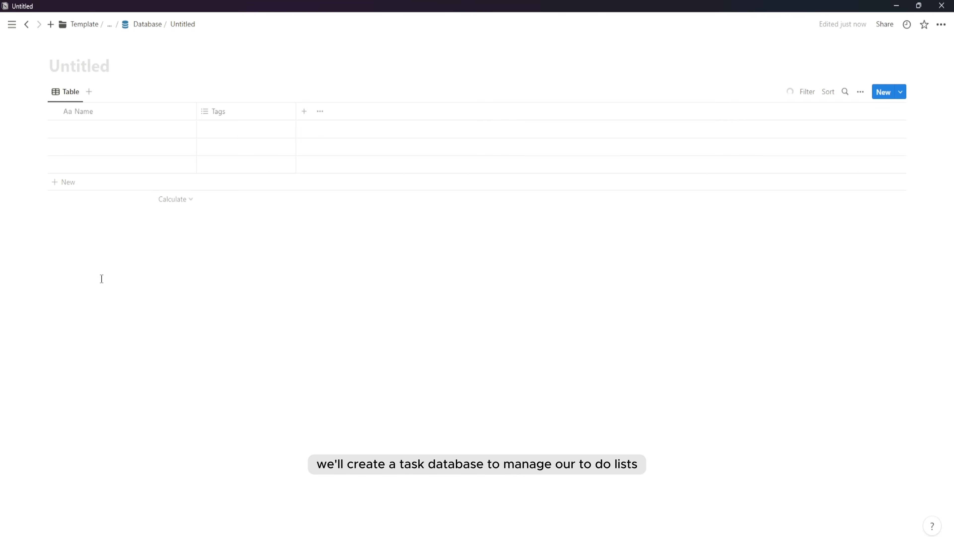
{"action": "type", "text": "Tasks"}
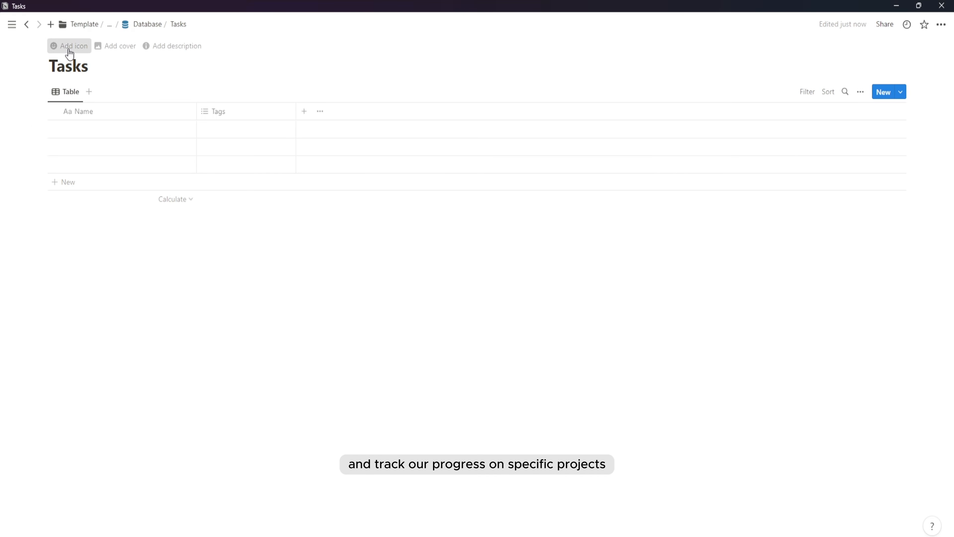
- Give the Tasks database a blue checkmark circle icon
{"action": "left_click", "coordinate": [68, 47]}
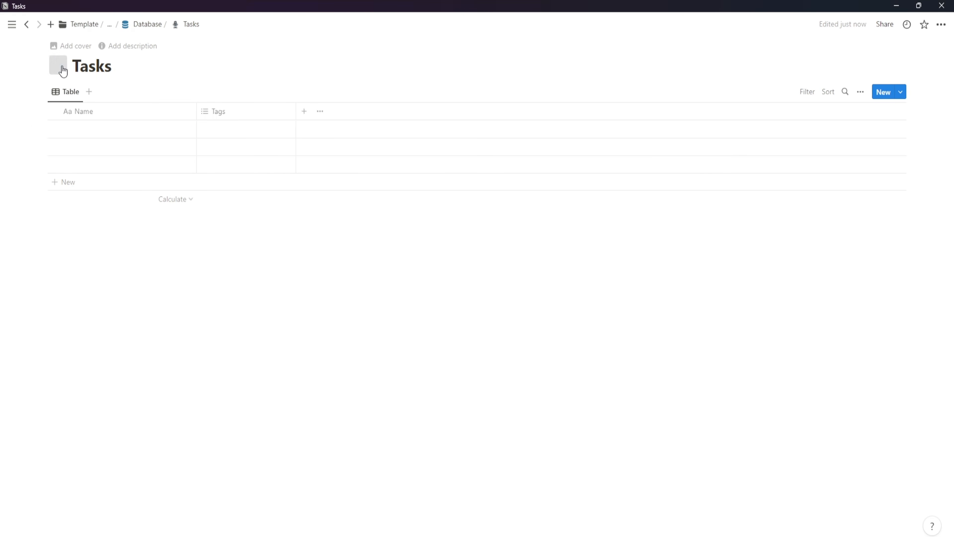
{"action": "left_click", "coordinate": [59, 65]}
{"action": "left_click", "coordinate": [56, 93]}
{"action": "left_click", "coordinate": [196, 114]}
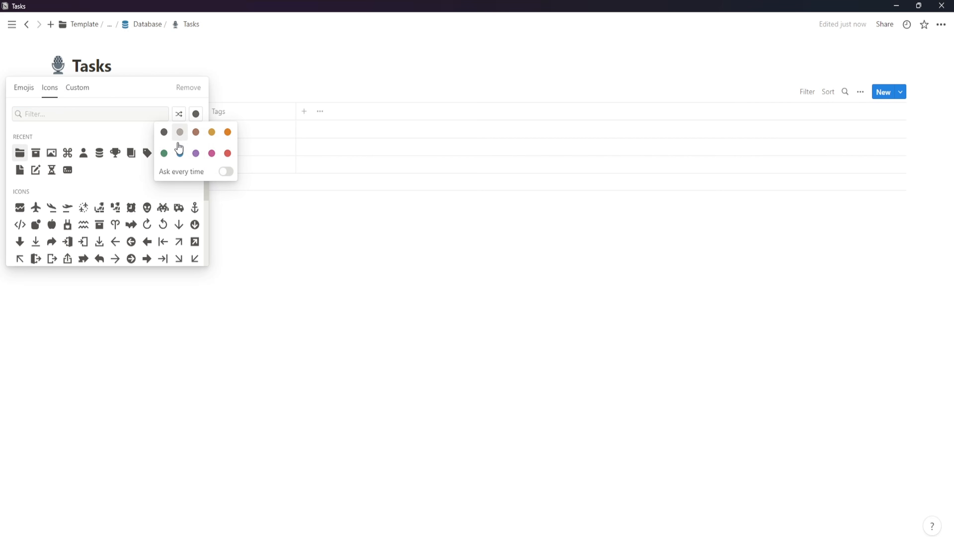
{"action": "left_click", "coordinate": [140, 154]}
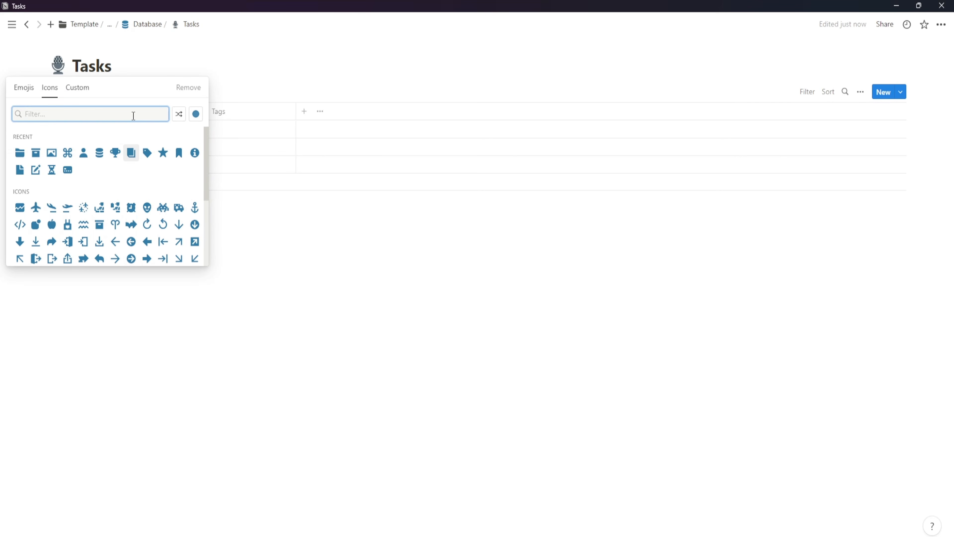
{"action": "type", "text": "check"}
{"action": "left_click", "coordinate": [84, 138]}
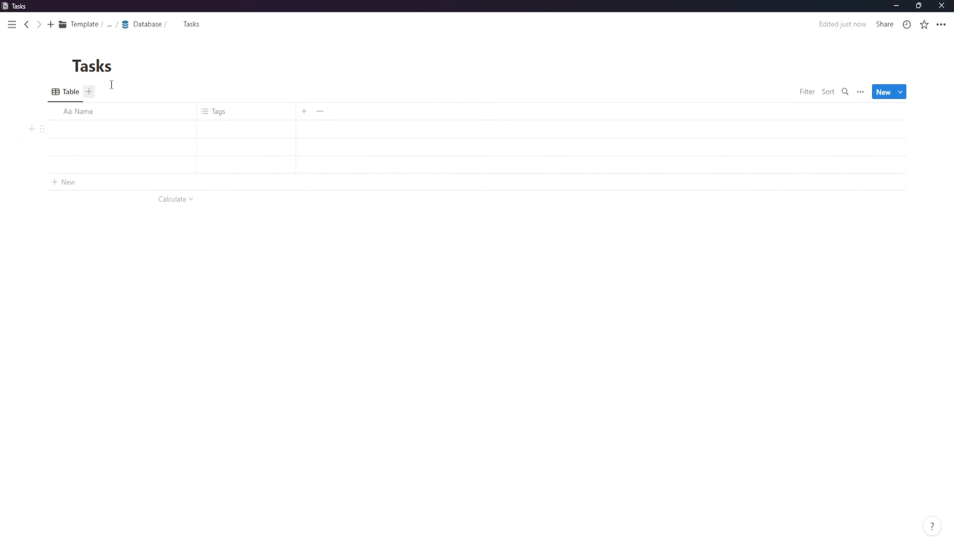
- Delete the Tags property and the three empty rows from the Tasks table
{"action": "left_click", "coordinate": [233, 113]}
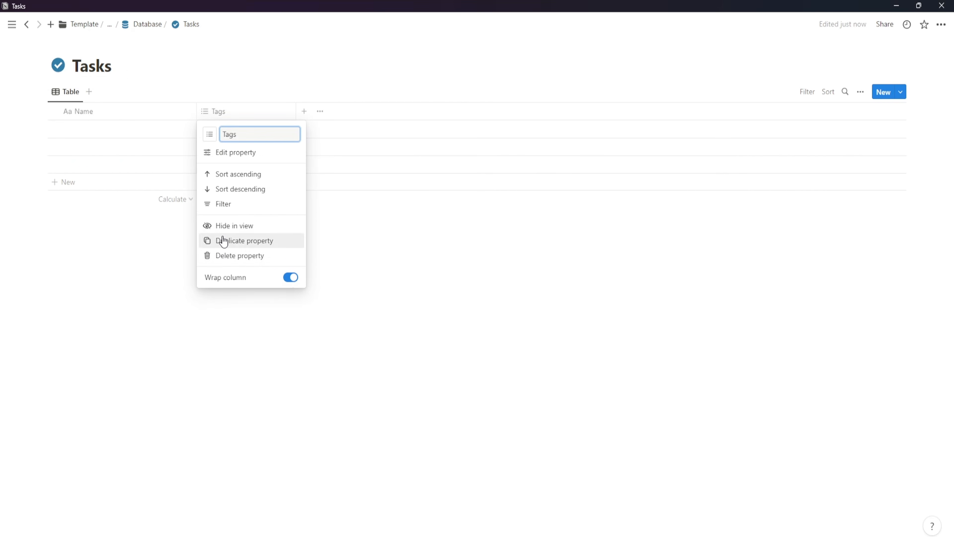
{"action": "left_click", "coordinate": [223, 256]}
{"action": "key", "text": "Return"}
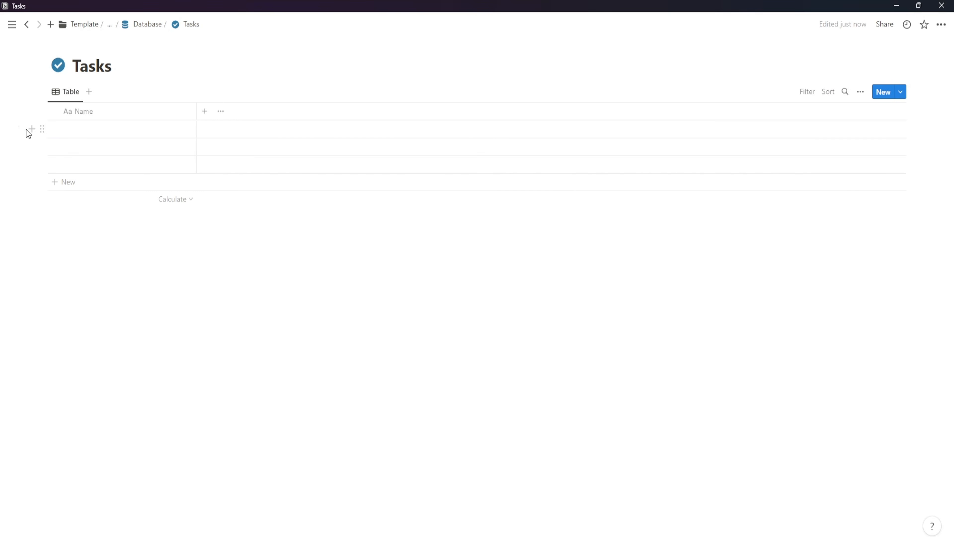
{"action": "left_click_drag", "start_coordinate": [28, 134], "coordinate": [184, 177]}
{"action": "left_click", "coordinate": [96, 90]}
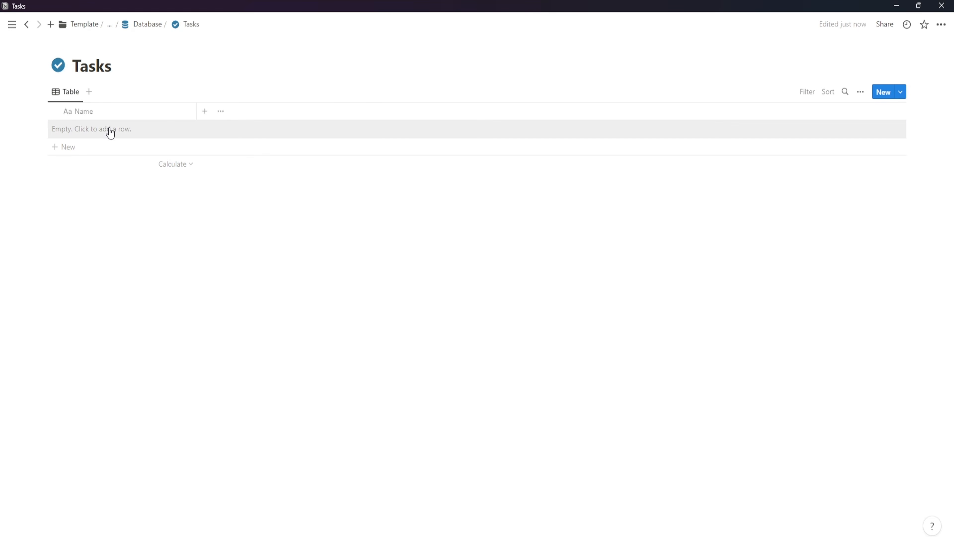
- Add a task named Create travel plan to the Tasks table
{"action": "left_click", "coordinate": [108, 132]}
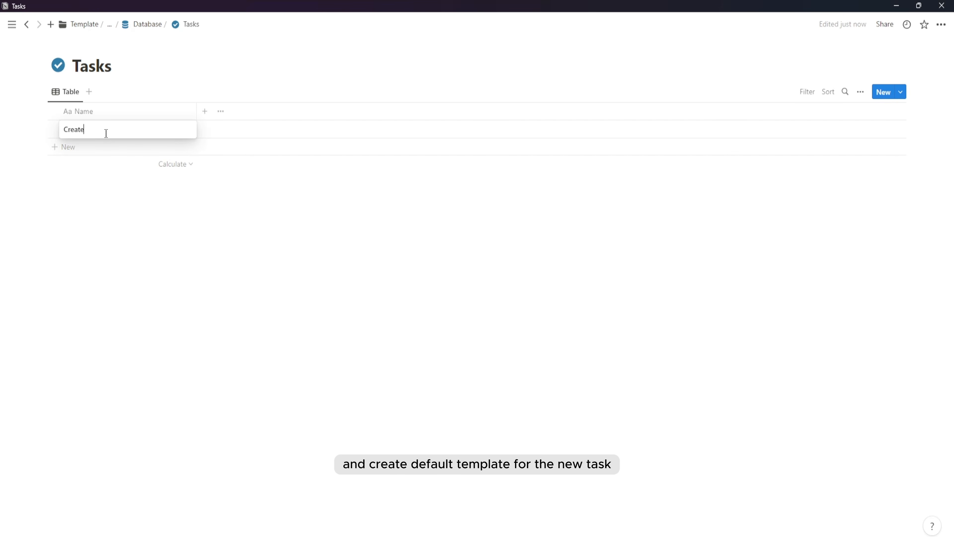
{"action": "type", "text": "Create travel plan"}
{"action": "key", "text": "Escape"}
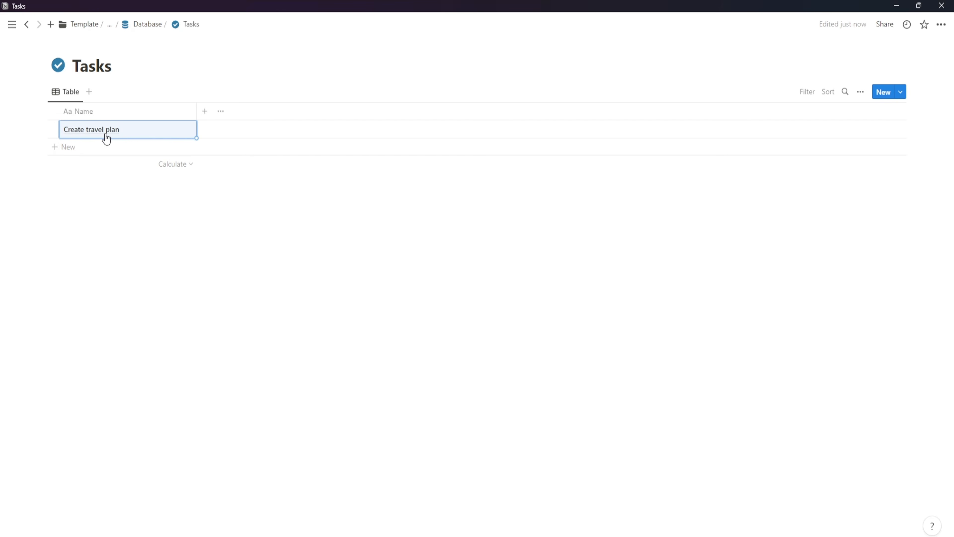
- Give the Create travel plan task page a dark gray checkmark circle icon
{"action": "left_click", "coordinate": [179, 131]}
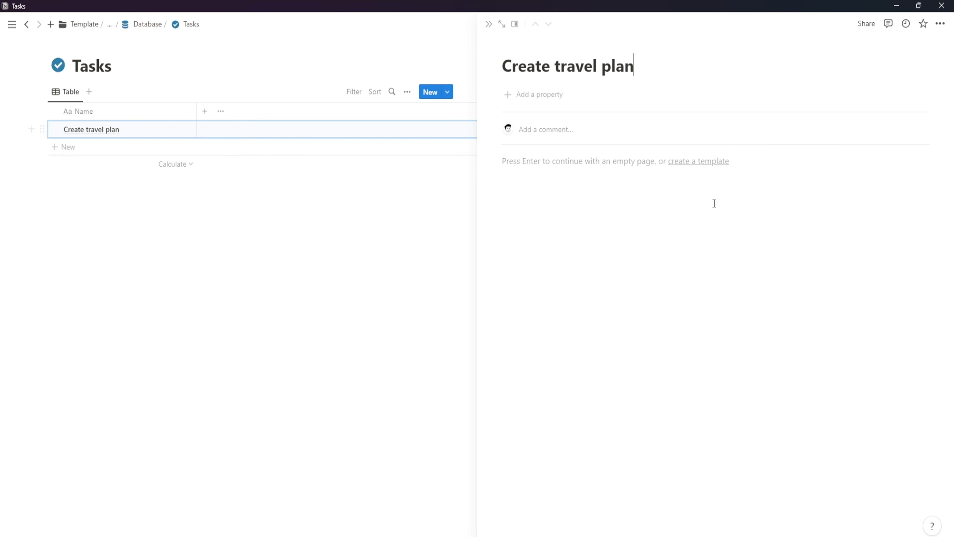
{"action": "left_click", "coordinate": [518, 46]}
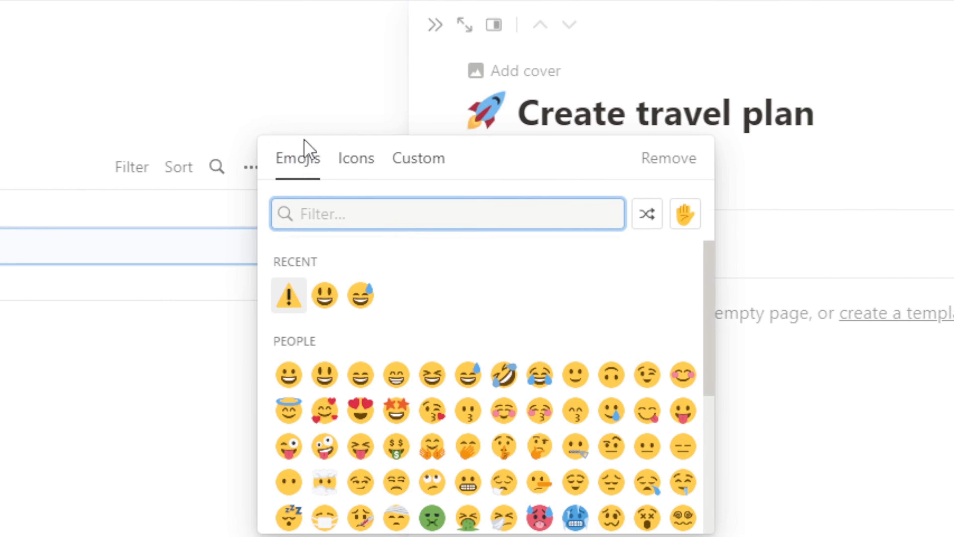
{"action": "left_click", "coordinate": [448, 91]}
{"action": "left_click", "coordinate": [686, 214]}
{"action": "left_click", "coordinate": [612, 250]}
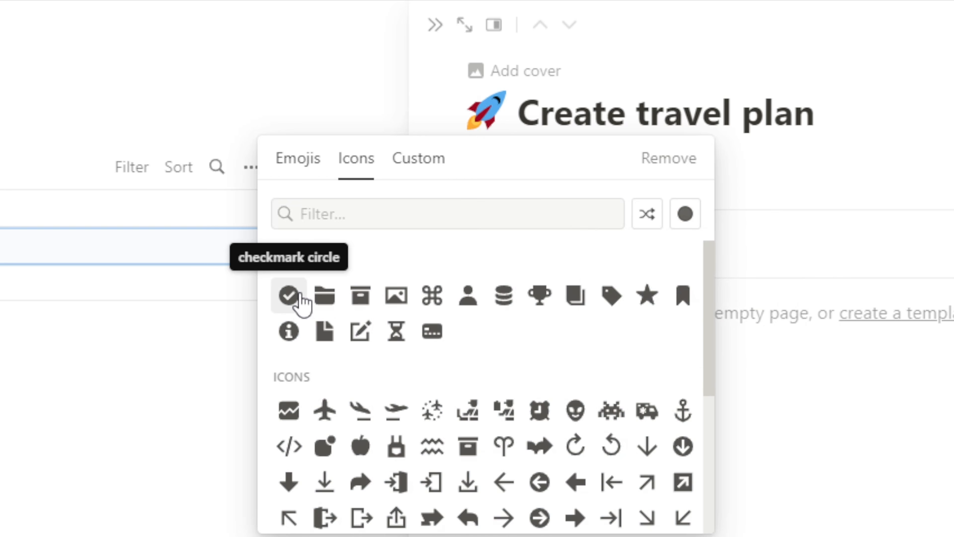
{"action": "left_click", "coordinate": [290, 296]}
{"action": "left_click", "coordinate": [435, 25]}
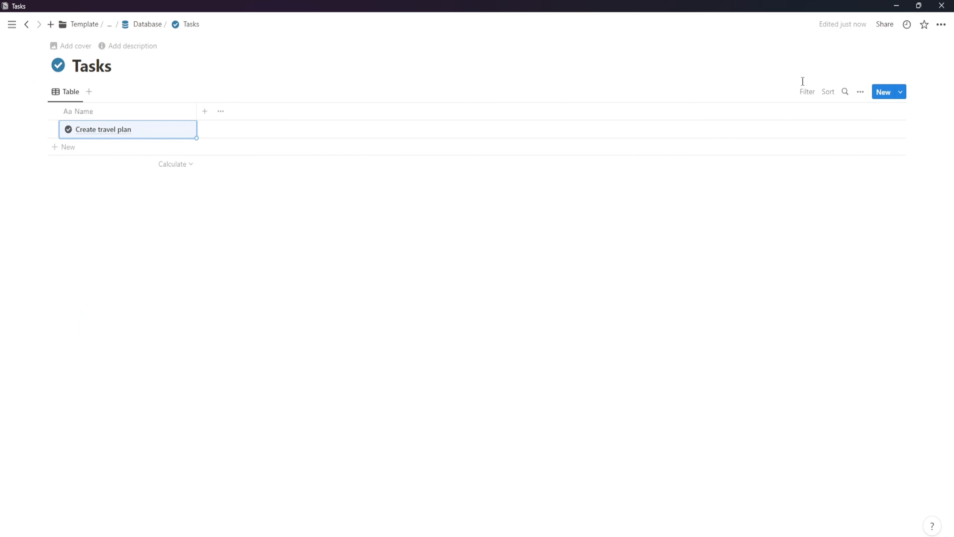
- Create a Tasks database template named New Task with a dark gray checkmark circle icon
{"action": "left_click", "coordinate": [901, 93]}
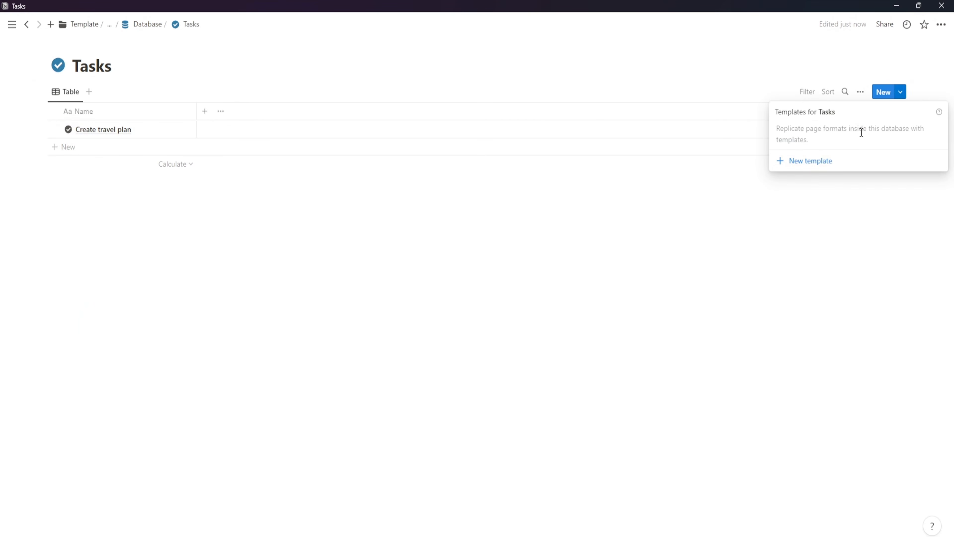
{"action": "left_click", "coordinate": [835, 162]}
{"action": "type", "text": "New Task"}
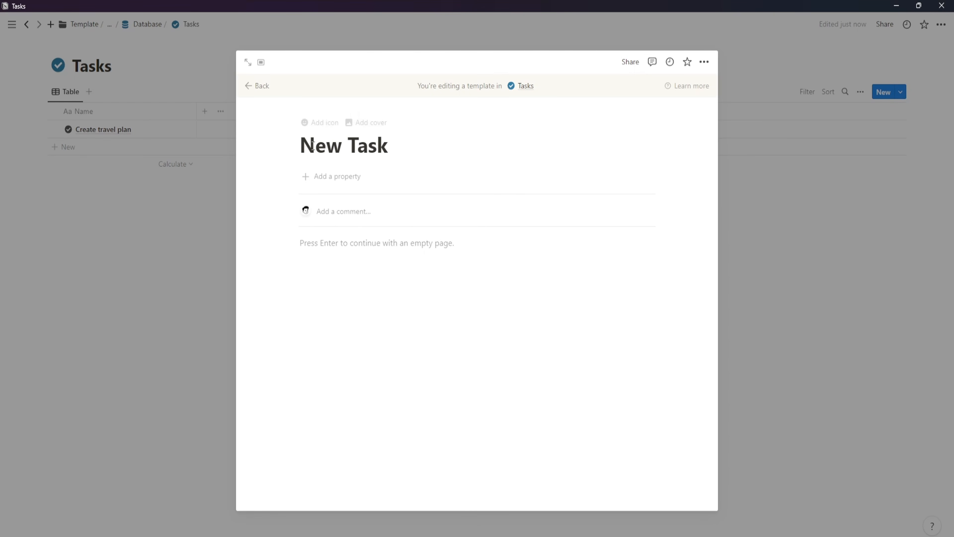
{"action": "left_click", "coordinate": [306, 123]}
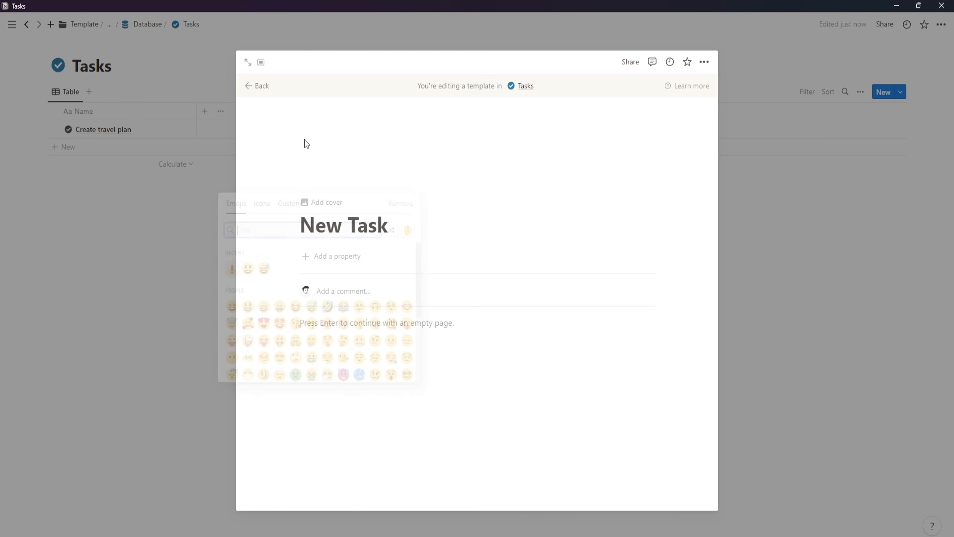
{"action": "left_click", "coordinate": [261, 205]}
{"action": "left_click", "coordinate": [231, 270]}
{"action": "left_click", "coordinate": [260, 89]}
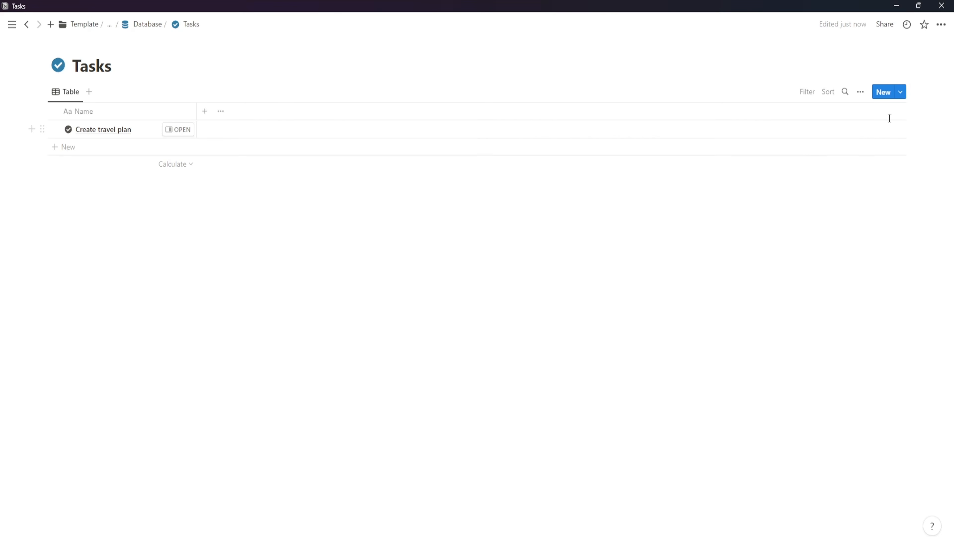
- Make New Task the default template for the Tasks database
{"action": "left_click", "coordinate": [901, 93]}
{"action": "left_click", "coordinate": [938, 127]}
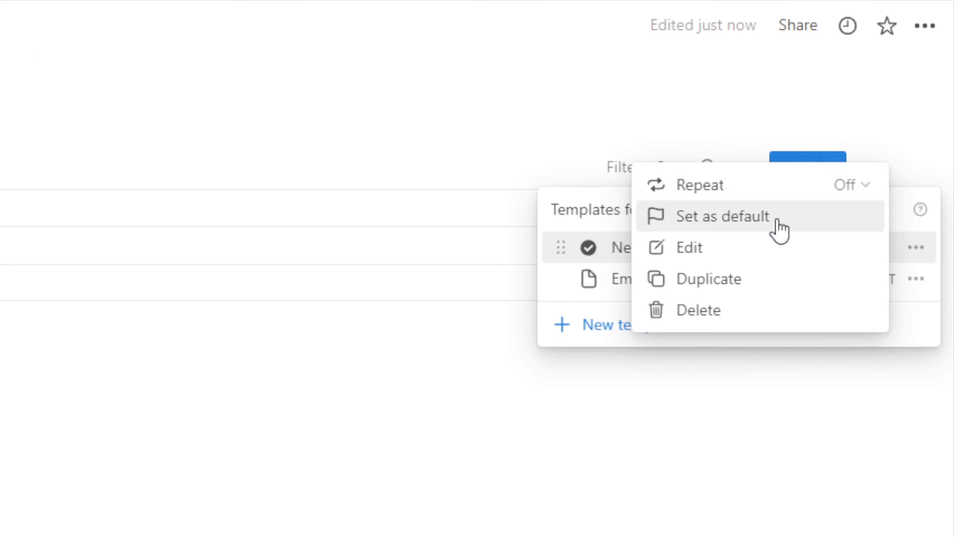
{"action": "left_click", "coordinate": [766, 220]}
{"action": "left_click", "coordinate": [218, 341]}
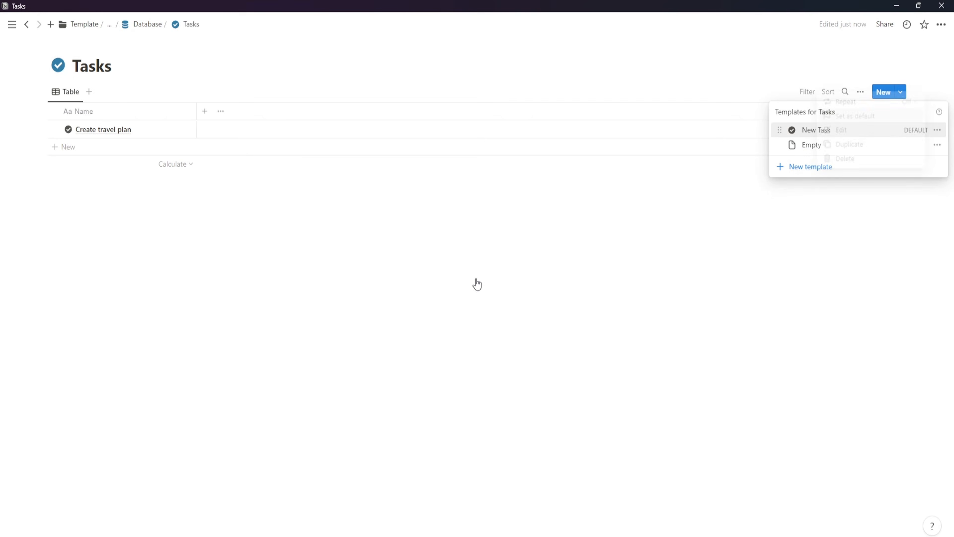
{"action": "left_click", "coordinate": [665, 278]}
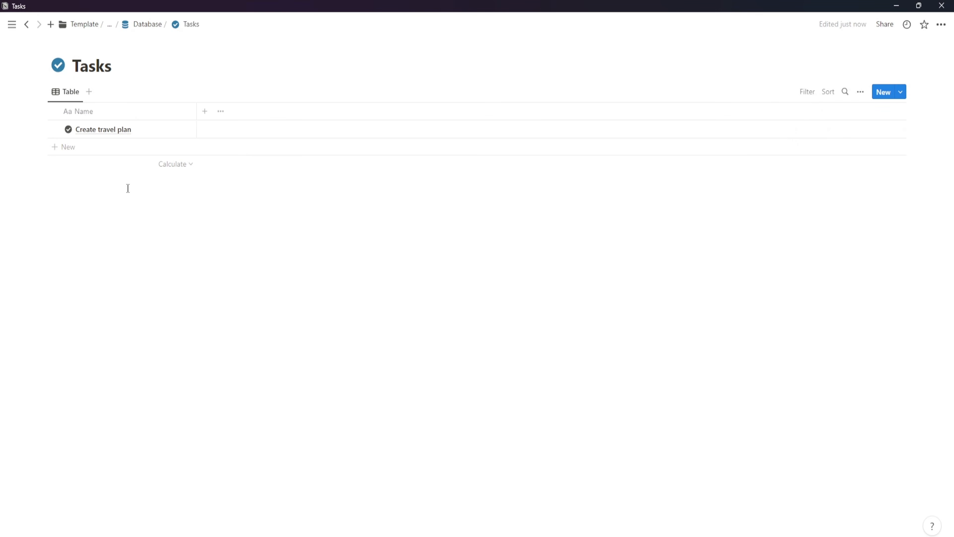
- Add a Date property to the Tasks table, keeping its default name
{"action": "left_click", "coordinate": [204, 112]}
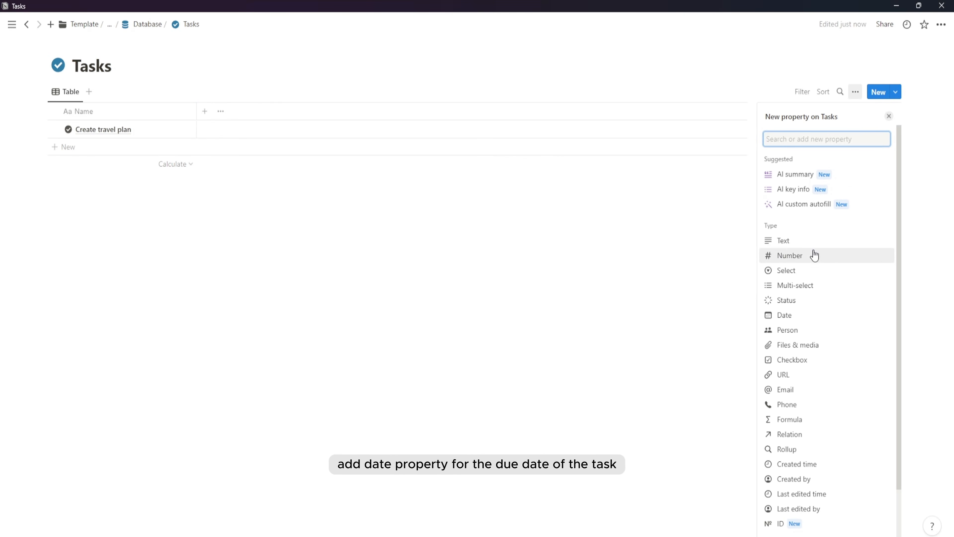
{"action": "left_click", "coordinate": [809, 319]}
{"action": "left_click", "coordinate": [715, 241]}
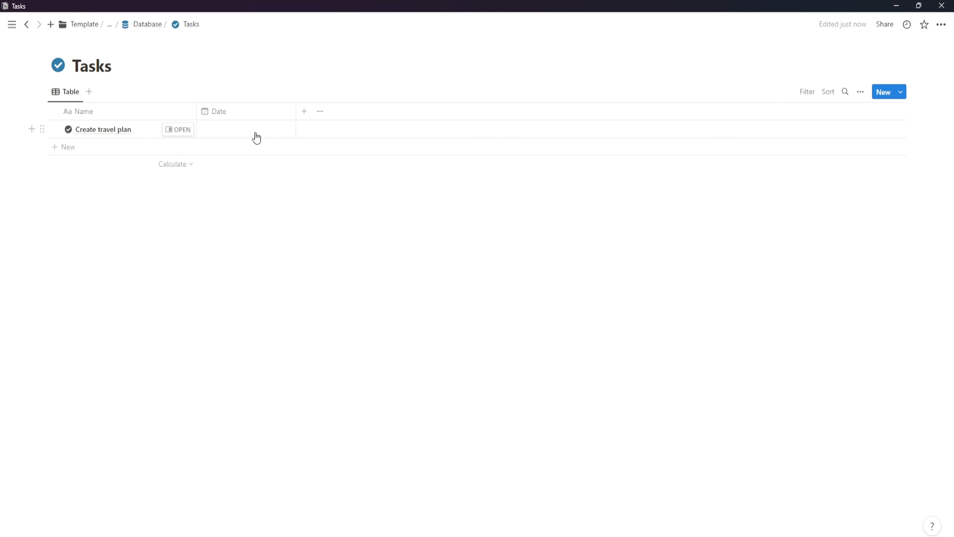
- Add a Checkbox property named Complete to the Tasks table and place it as a narrow column before Name
{"action": "left_click", "coordinate": [305, 111]}
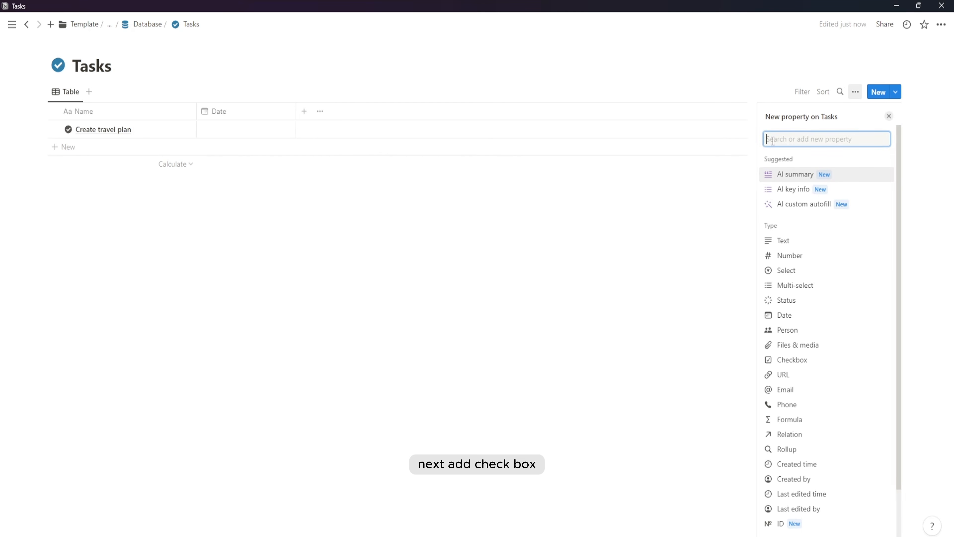
{"action": "type", "text": "check"}
{"action": "left_click", "coordinate": [801, 178]}
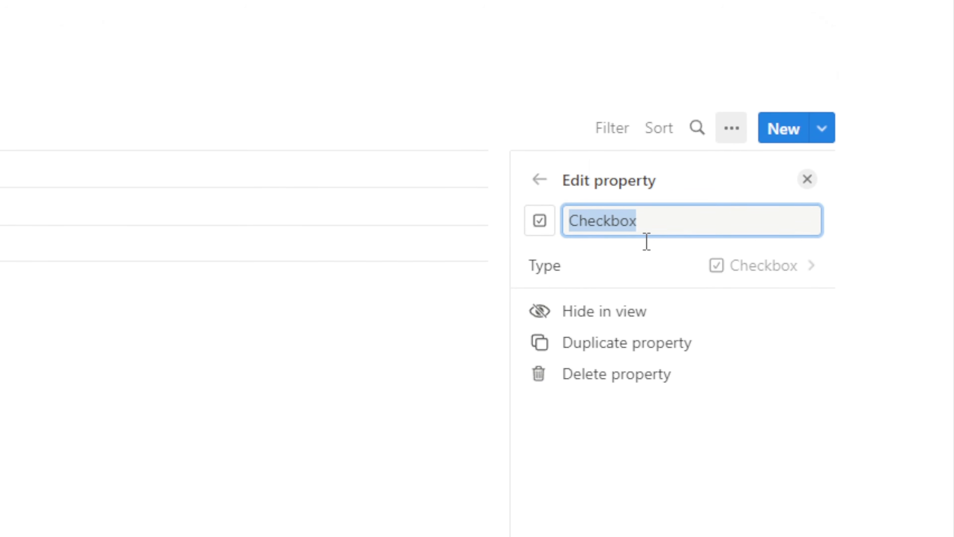
{"action": "type", "text": "O"}
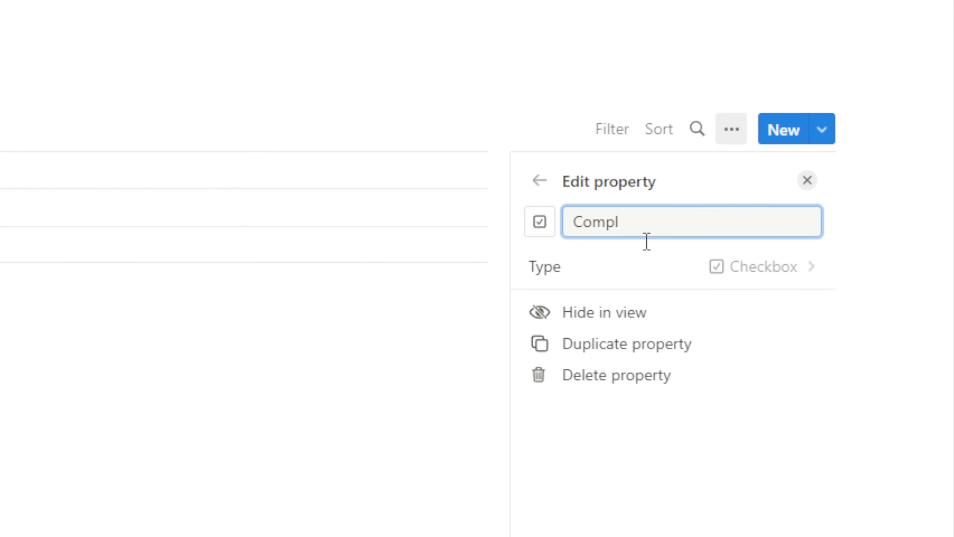
{"action": "type", "text": "omplete"}
{"action": "key", "text": "Return"}
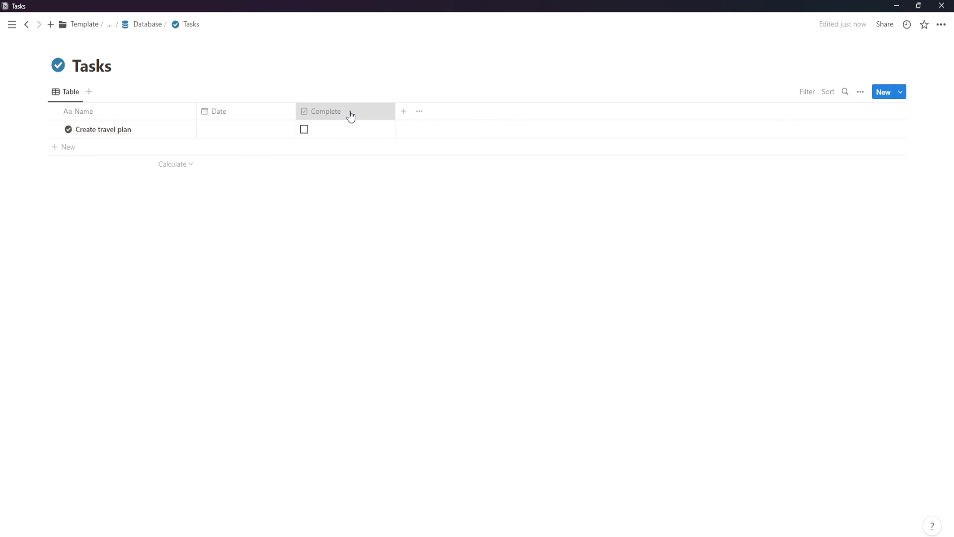
{"action": "left_click_drag", "start_coordinate": [351, 115], "coordinate": [68, 117]}
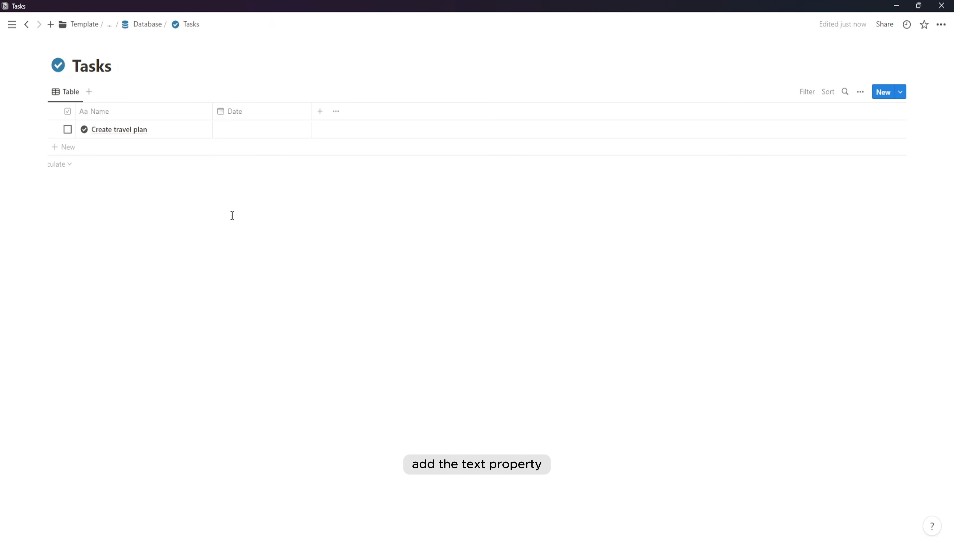
- Add a Text property named Description to the Tasks table
{"action": "left_click", "coordinate": [319, 111]}
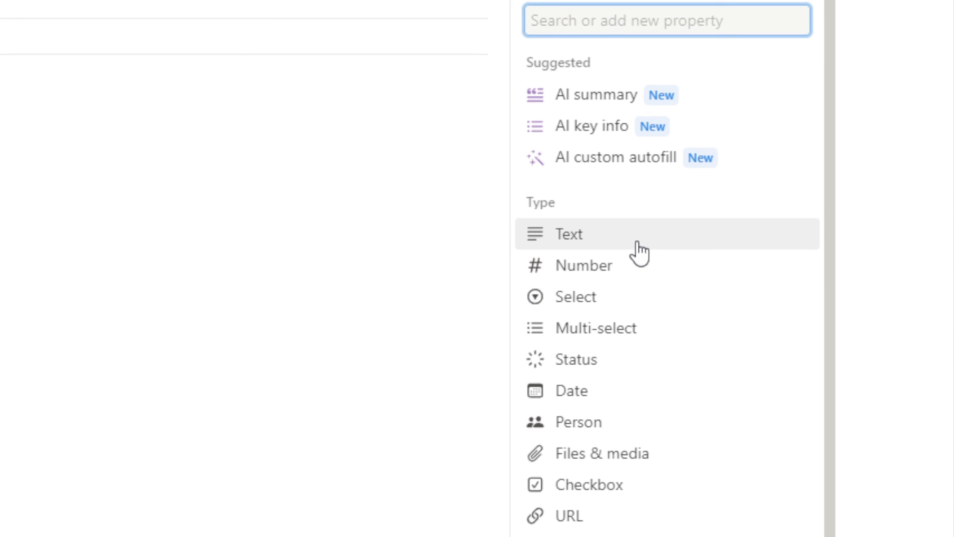
{"action": "left_click", "coordinate": [638, 244]}
{"action": "type", "text": "Description"}
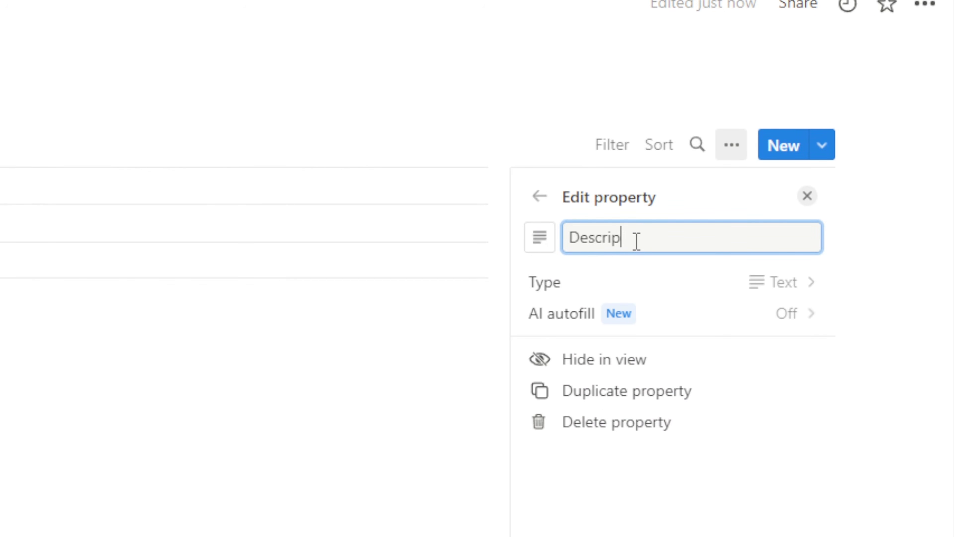
{"action": "left_click", "coordinate": [623, 205]}
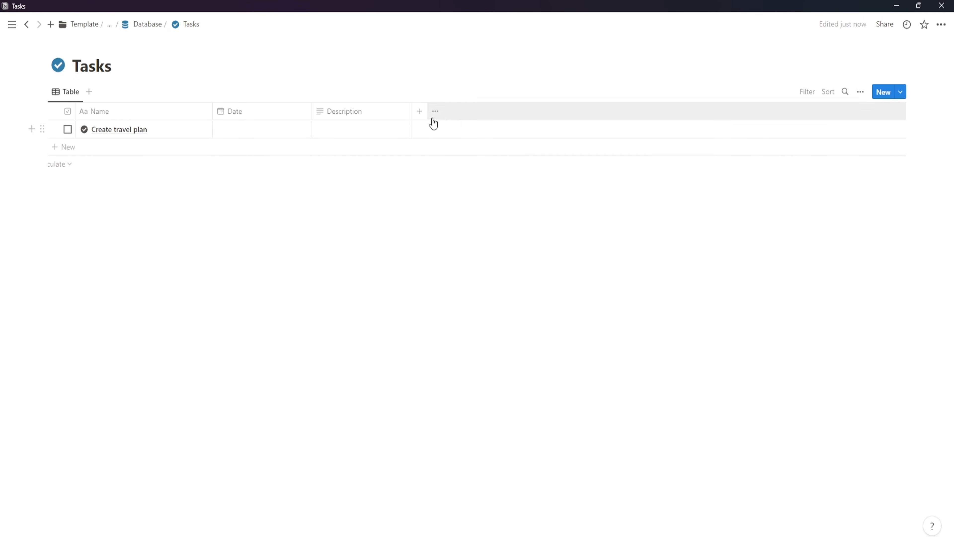
- Add a URL property to the Tasks table, keeping its default name
{"action": "left_click", "coordinate": [421, 112]}
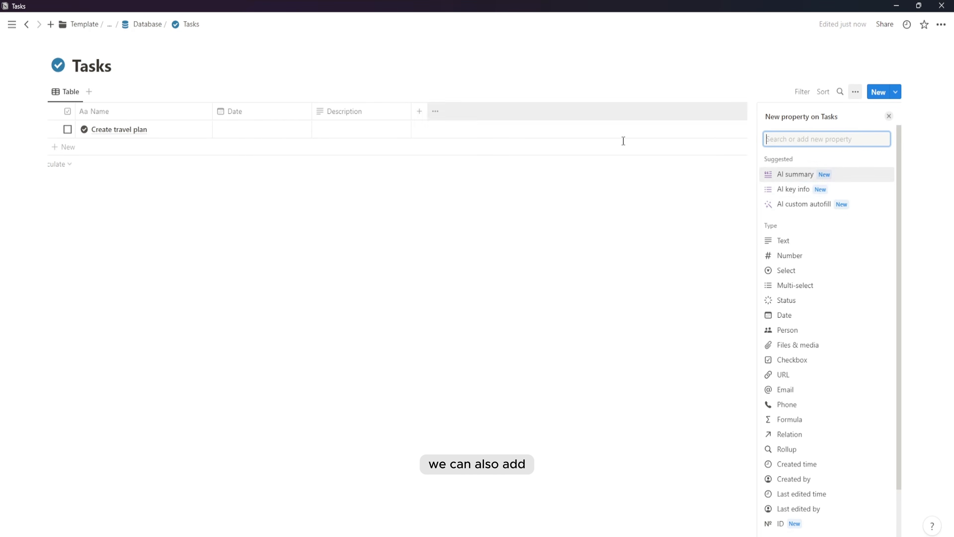
{"action": "left_click", "coordinate": [625, 303]}
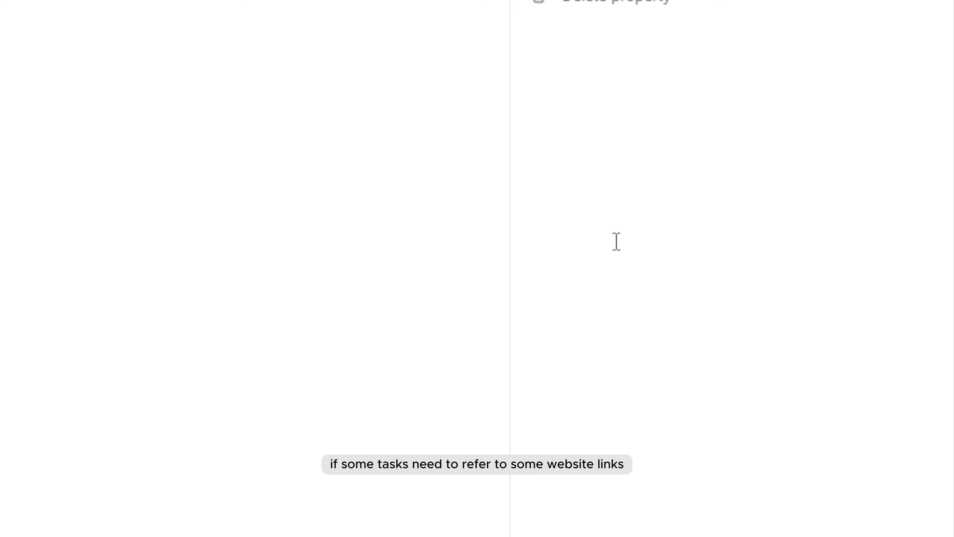
{"action": "left_click", "coordinate": [662, 206]}
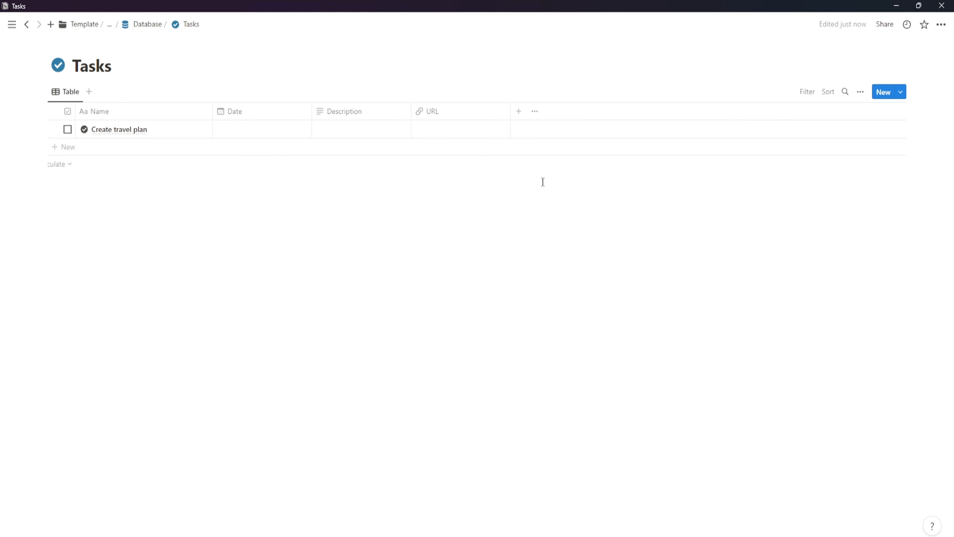
- Set the date of the Create travel plan task to July 16, 2023
{"action": "left_click", "coordinate": [249, 130]}
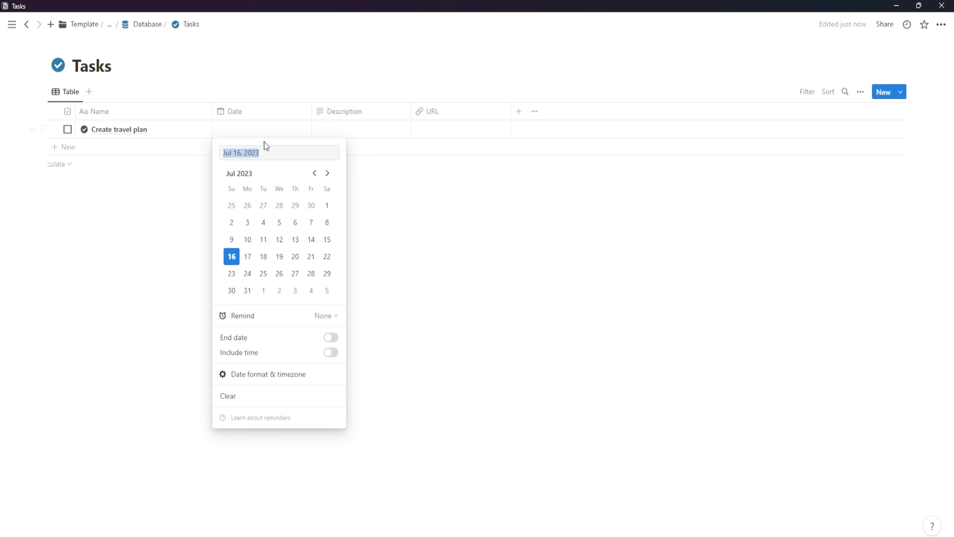
{"action": "left_click", "coordinate": [247, 256]}
{"action": "key", "text": "Escape"}
{"action": "left_click", "coordinate": [228, 133]}
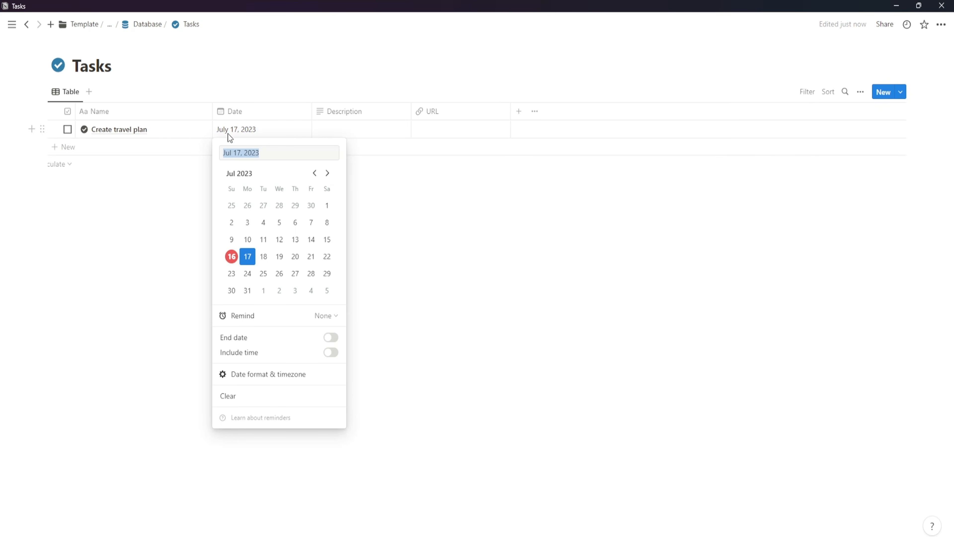
{"action": "left_click", "coordinate": [232, 257]}
{"action": "key", "text": "Escape"}
- Add a task named VISA application and date it July 16, 2023
{"action": "left_click", "coordinate": [137, 150]}
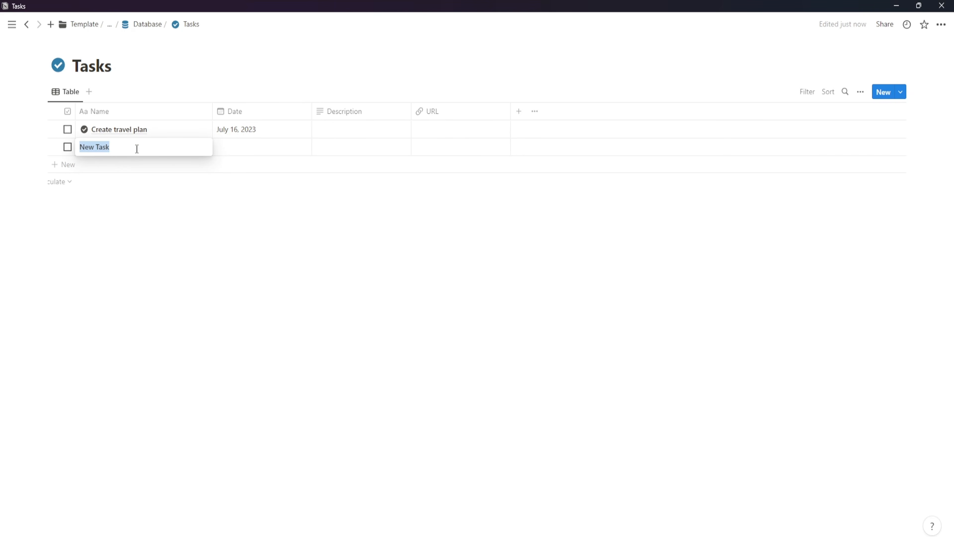
{"action": "type", "text": "VISA application"}
{"action": "key", "text": "Return"}
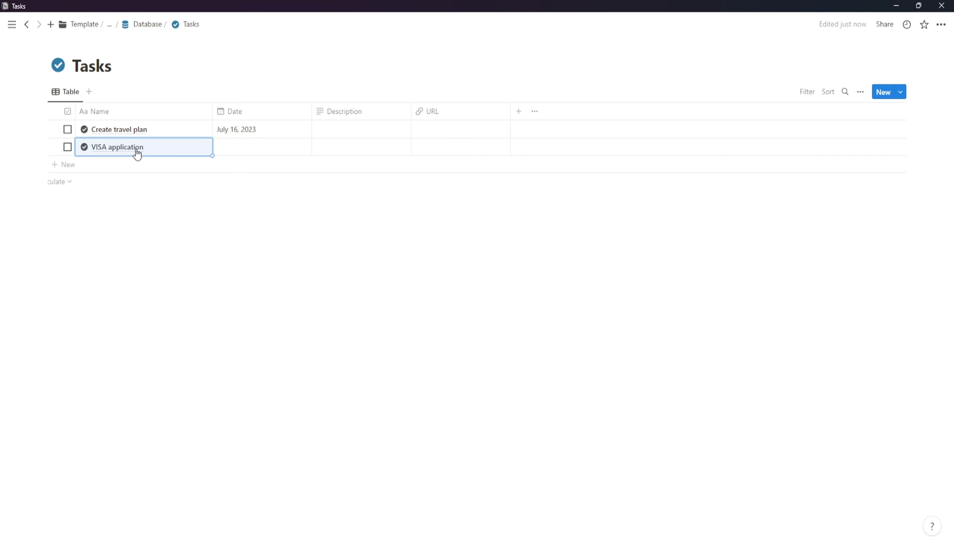
{"action": "left_click", "coordinate": [232, 149]}
{"action": "left_click", "coordinate": [231, 274]}
{"action": "key", "text": "Escape"}
- Add a third task named Create copywriting for Notion template
{"action": "left_click", "coordinate": [111, 165]}
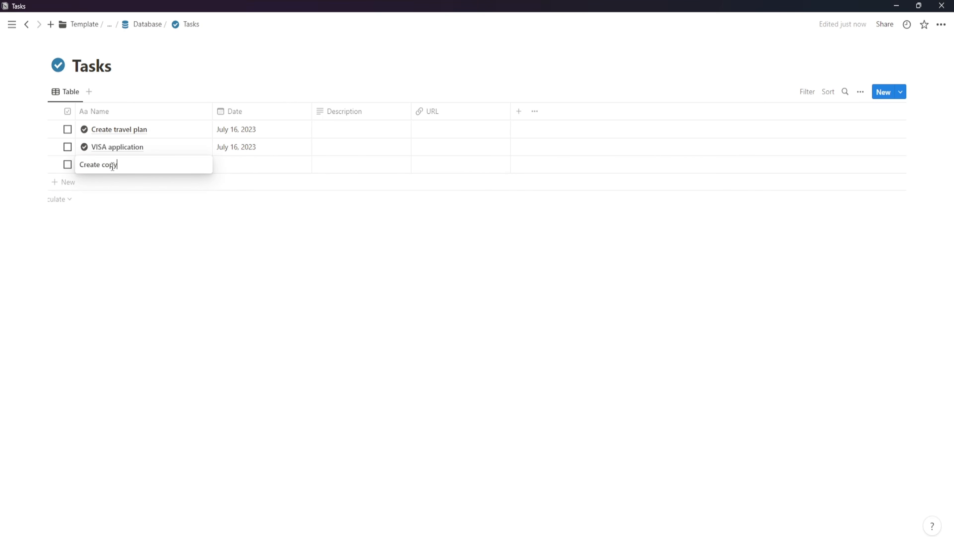
{"action": "type", "text": "Create copywriting for Notion template"}
{"action": "key", "text": "Return"}
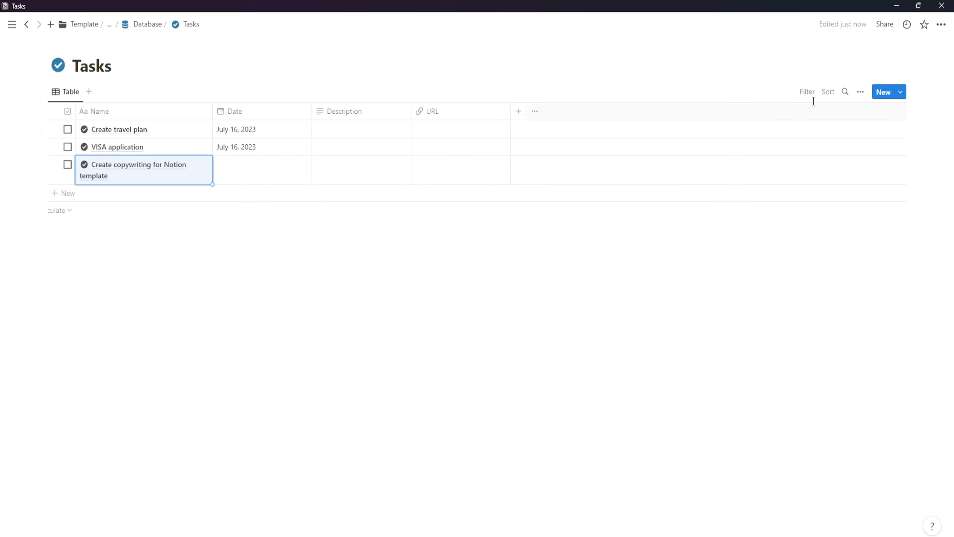
- Turn off wrapping for all columns in the Tasks table layout
{"action": "left_click", "coordinate": [861, 93]}
{"action": "left_click", "coordinate": [864, 158]}
{"action": "left_click", "coordinate": [886, 252]}
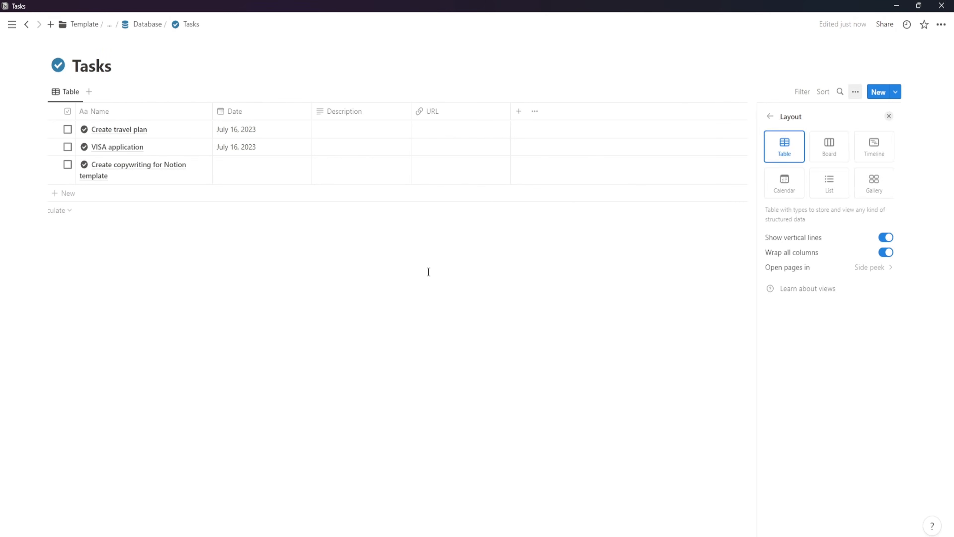
{"action": "left_click", "coordinate": [429, 272]}
{"action": "left_click", "coordinate": [861, 93]}
{"action": "left_click", "coordinate": [864, 157]}
{"action": "left_click", "coordinate": [886, 253]}
- Open the date picker of the Create copywriting for Notion template task, and return to the Database page
{"action": "left_click", "coordinate": [245, 169]}
{"action": "left_click", "coordinate": [248, 166]}
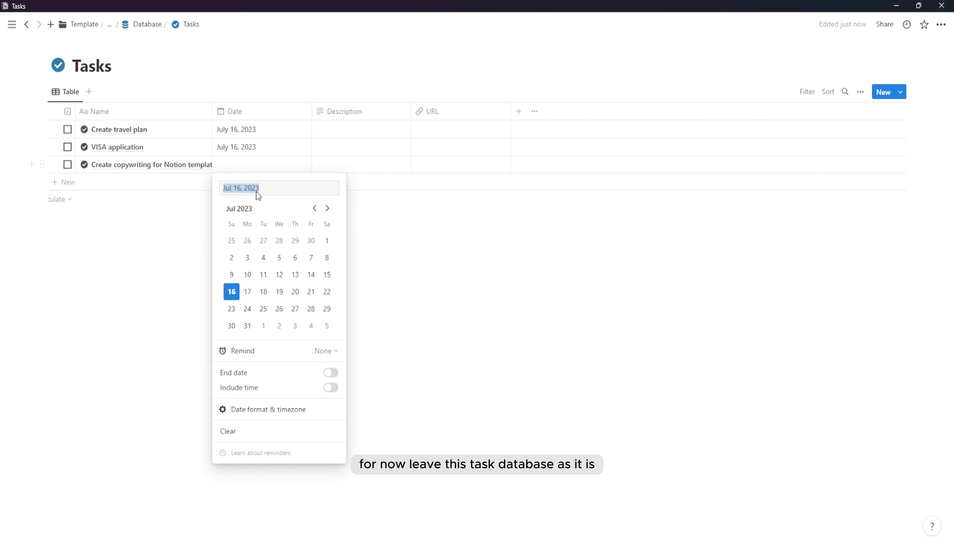
{"action": "left_click", "coordinate": [391, 133]}
{"action": "left_click", "coordinate": [475, 281]}
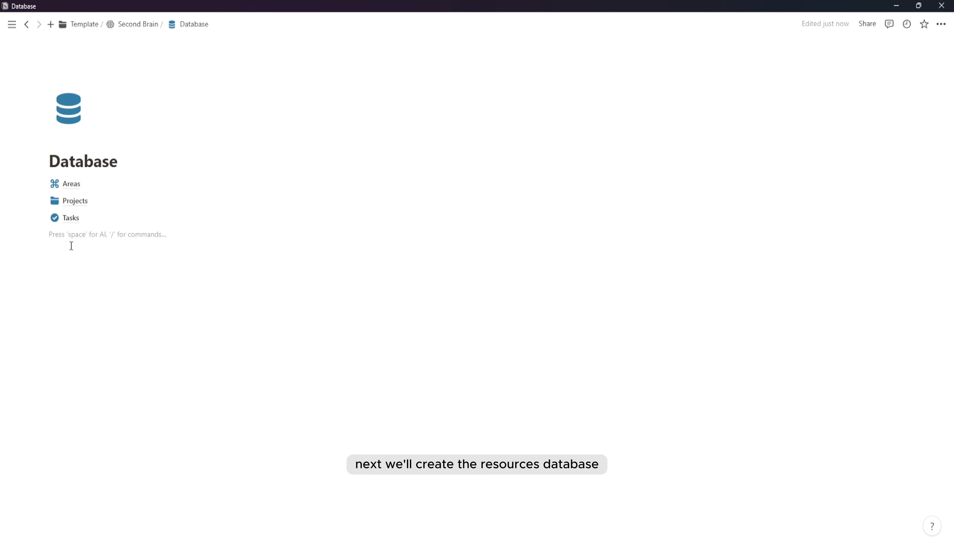
- Create a full-page database named Resources below Tasks on the Database page
{"action": "type", "text": "/data"}
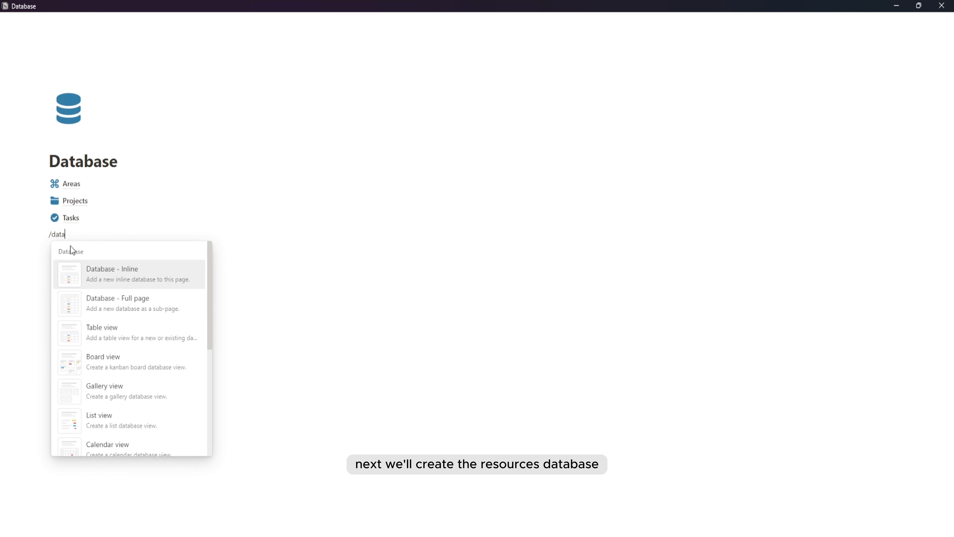
{"action": "left_click", "coordinate": [113, 299]}
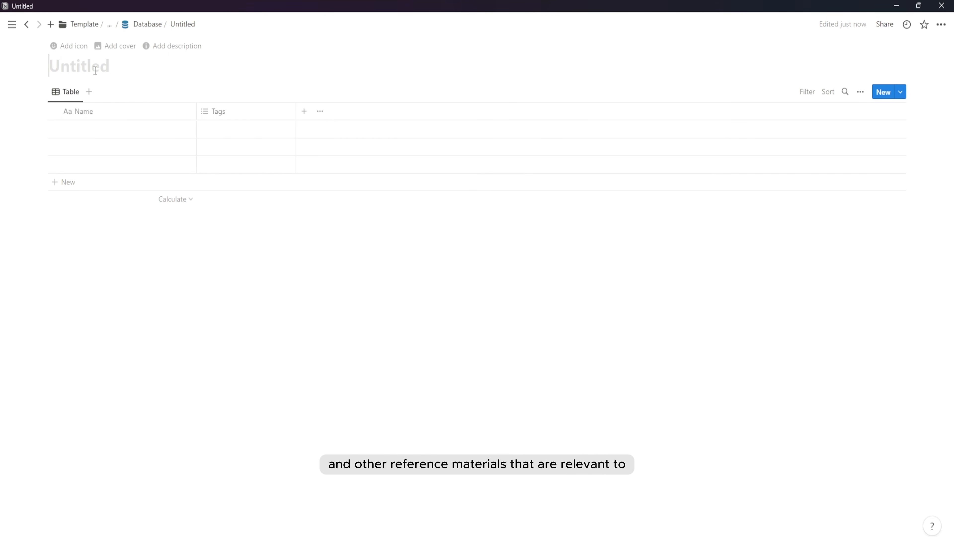
{"action": "type", "text": "Resourv"}
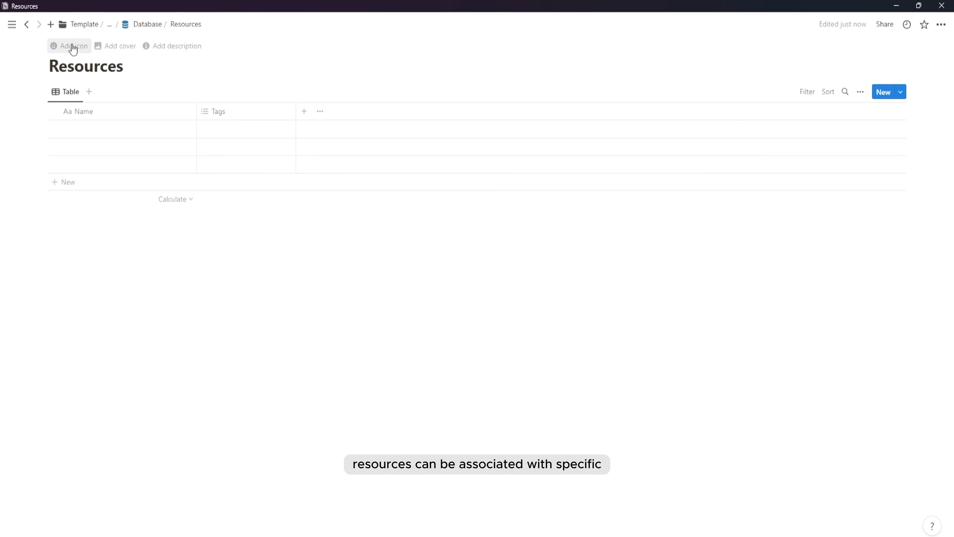
- Give the Resources database a blue bookmark icon
{"action": "left_click", "coordinate": [73, 46]}
{"action": "left_click", "coordinate": [59, 70]}
{"action": "left_click", "coordinate": [49, 87]}
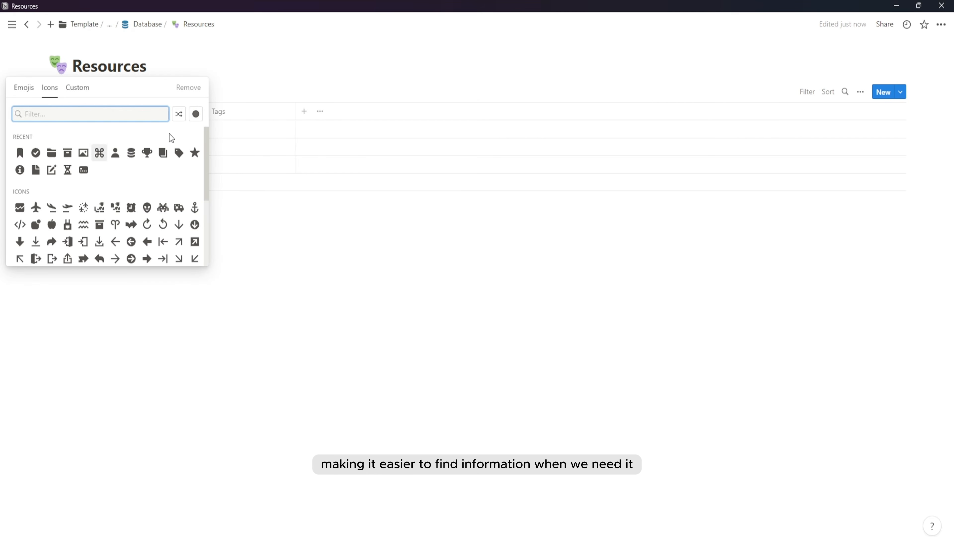
{"action": "left_click", "coordinate": [196, 114]}
{"action": "left_click", "coordinate": [20, 152]}
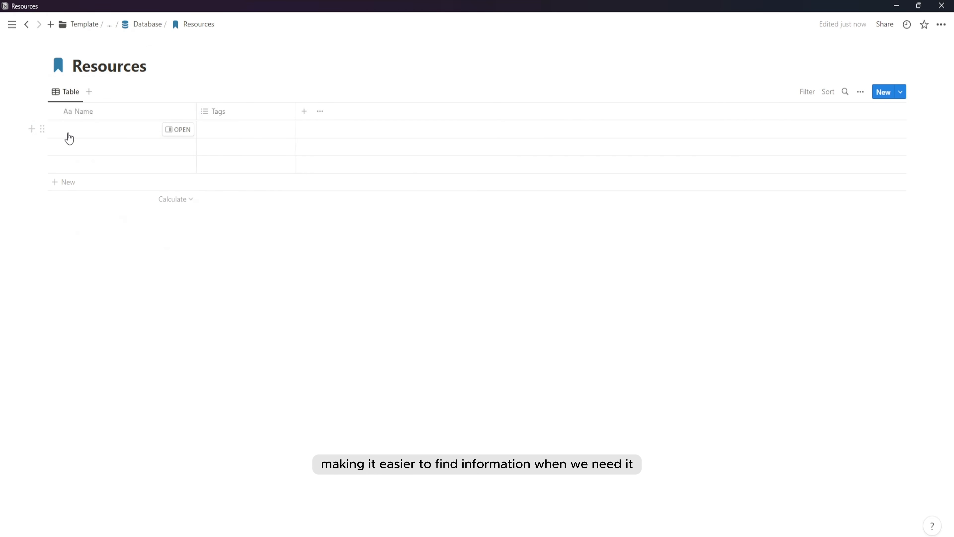
- Delete the Tags property and the three empty rows from the Resources table
{"action": "left_click", "coordinate": [230, 112]}
{"action": "left_click", "coordinate": [245, 253]}
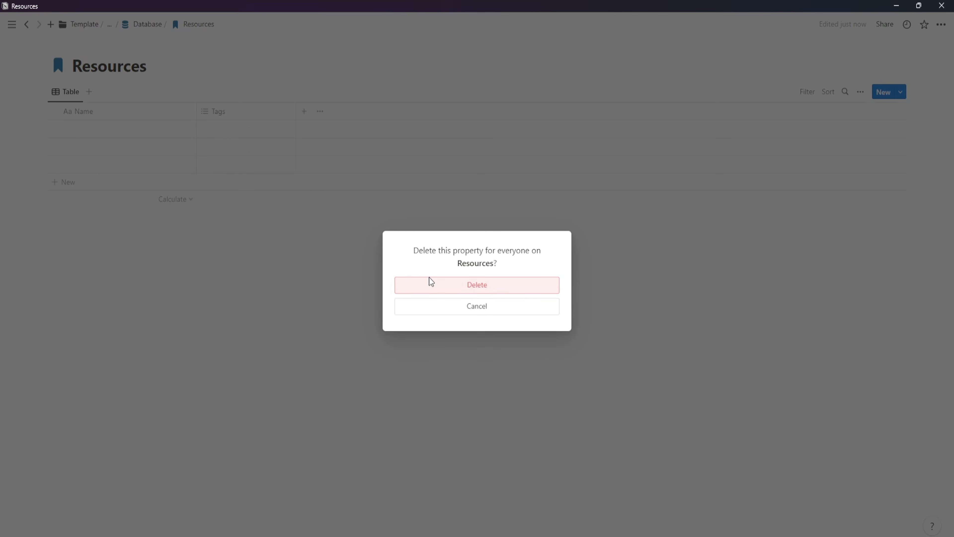
{"action": "left_click", "coordinate": [430, 278]}
{"action": "left_click_drag", "start_coordinate": [14, 128], "coordinate": [92, 168]}
{"action": "key", "text": "Delete"}
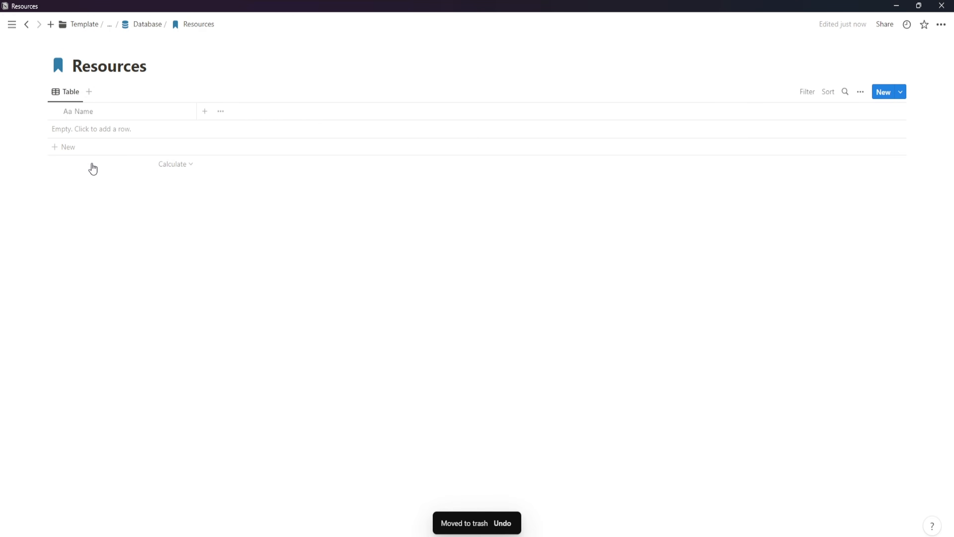
- Add a sample resource named Second Brain PARA-Thiago Forte to the Resources table
{"action": "left_click", "coordinate": [118, 136]}
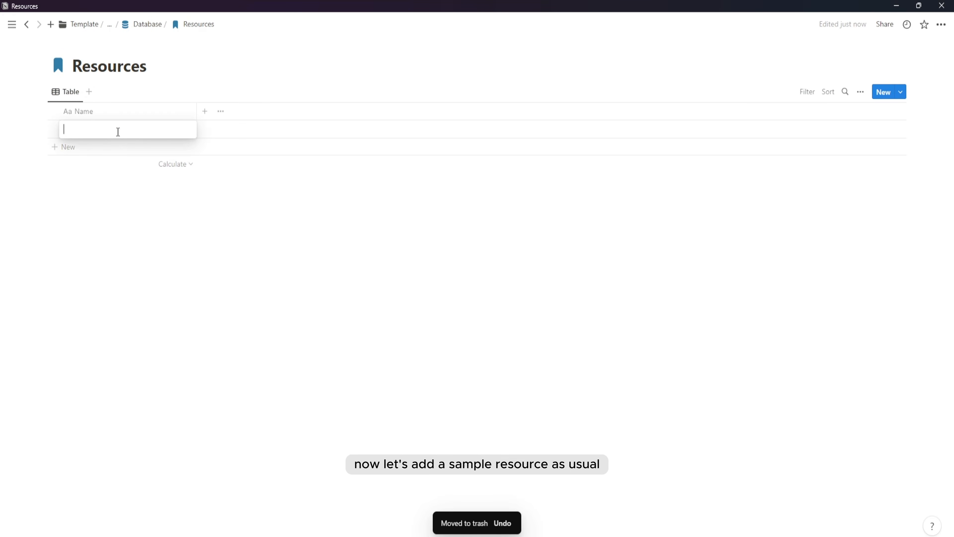
{"action": "type", "text": "Second Brain "}
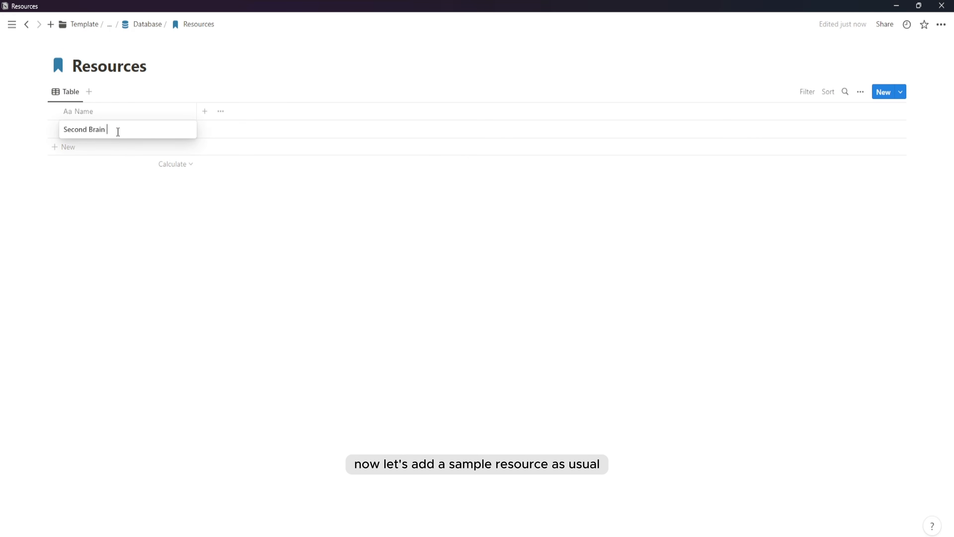
{"action": "type", "text": "PARA-Thiago Forte"}
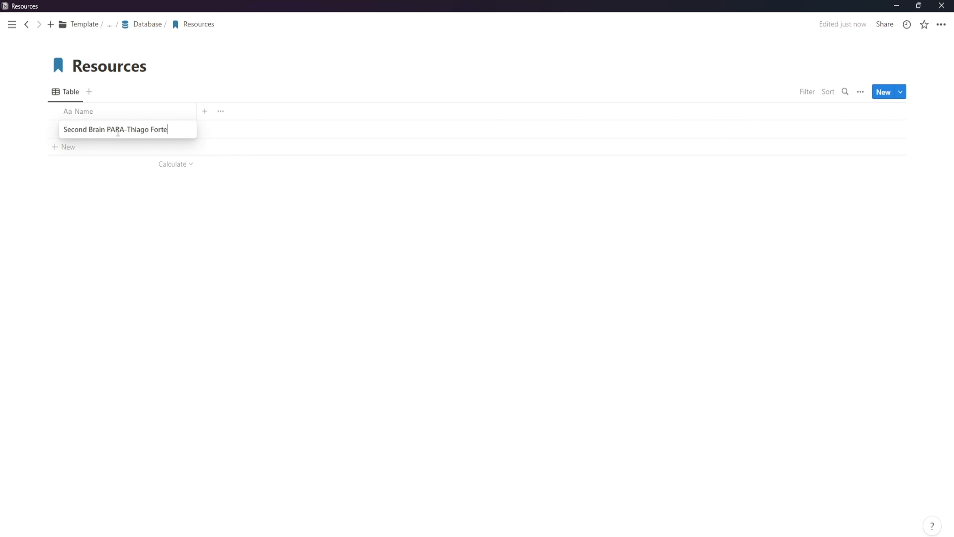
{"action": "key", "text": "Return"}
- Give the sample resource page a dark gray bookmark icon and close the page
{"action": "left_click", "coordinate": [179, 129]}
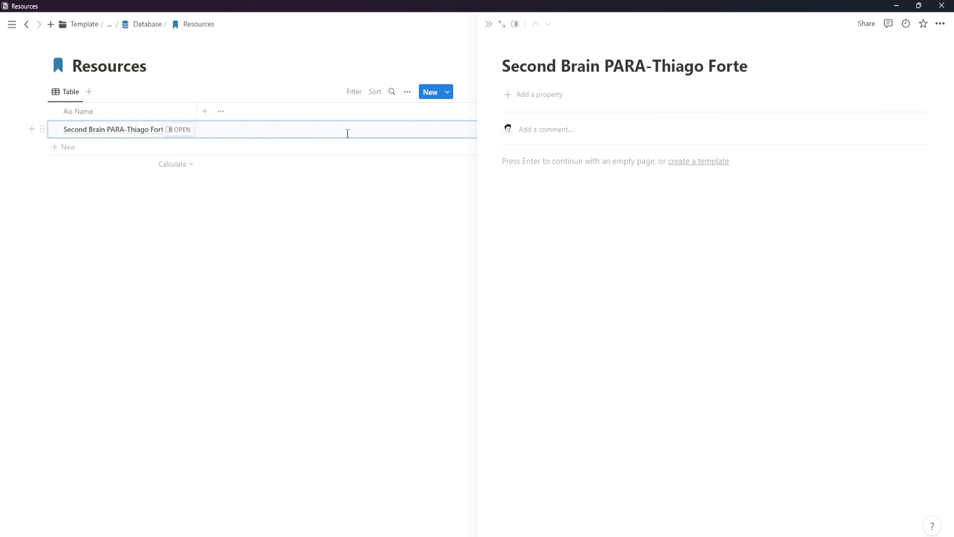
{"action": "left_click", "coordinate": [515, 47]}
{"action": "left_click", "coordinate": [456, 88]}
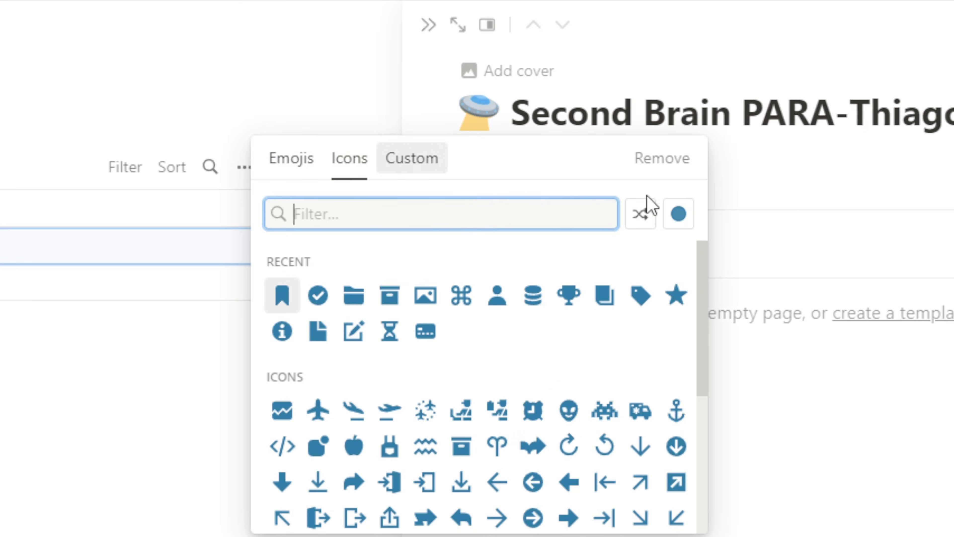
{"action": "left_click", "coordinate": [678, 213]}
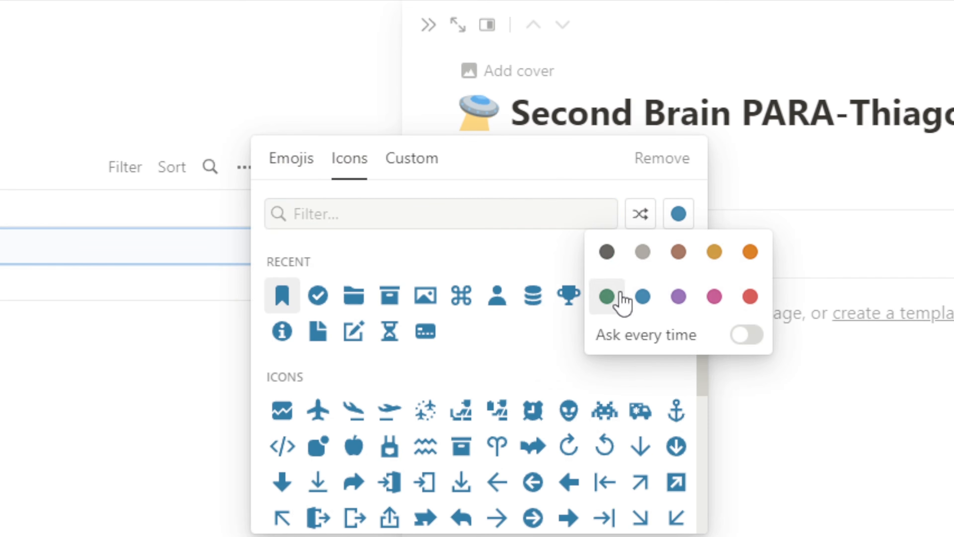
{"action": "left_click", "coordinate": [607, 252]}
{"action": "left_click", "coordinate": [282, 295]}
{"action": "left_click", "coordinate": [428, 25]}
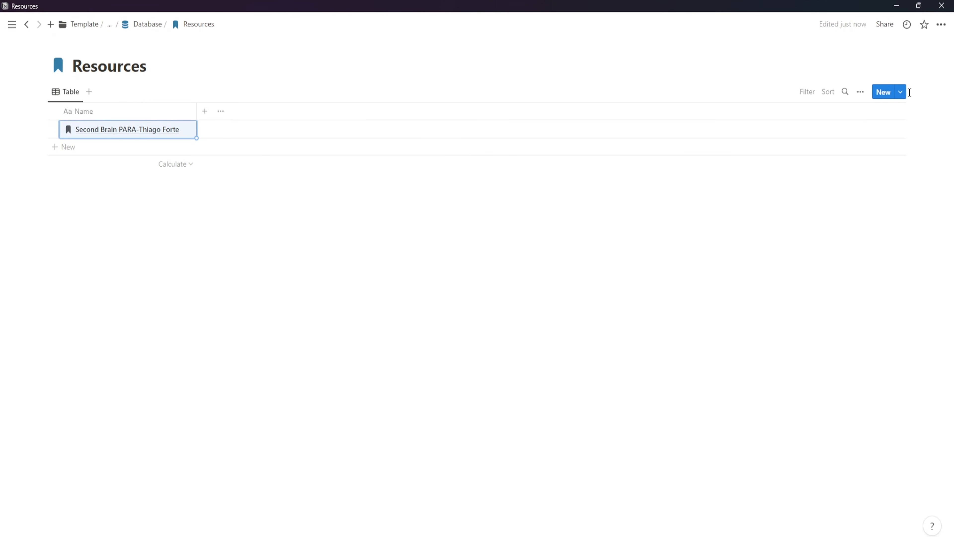
- Create a Resources database template named New Resource with a dark gray bookmark icon
{"action": "left_click", "coordinate": [901, 92]}
{"action": "left_click", "coordinate": [854, 156]}
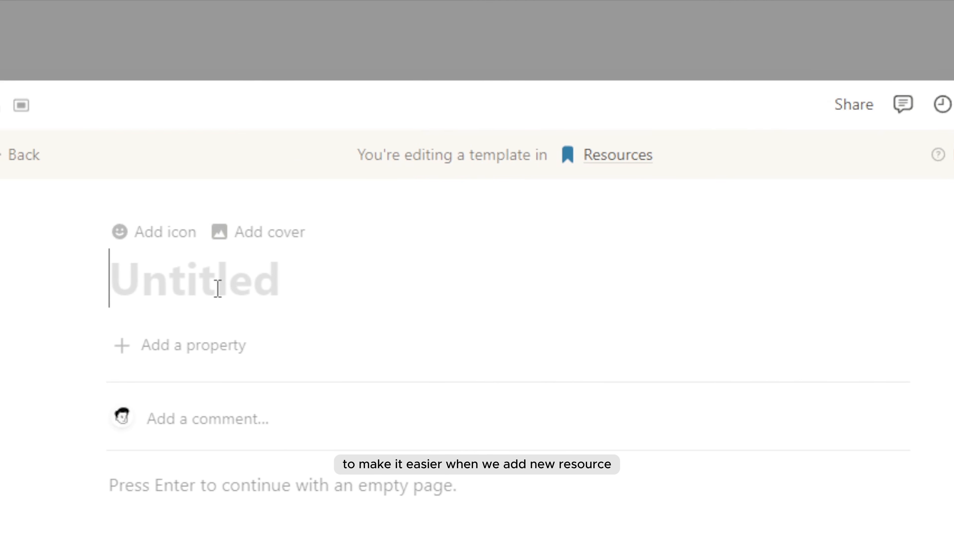
{"action": "type", "text": "New Resource"}
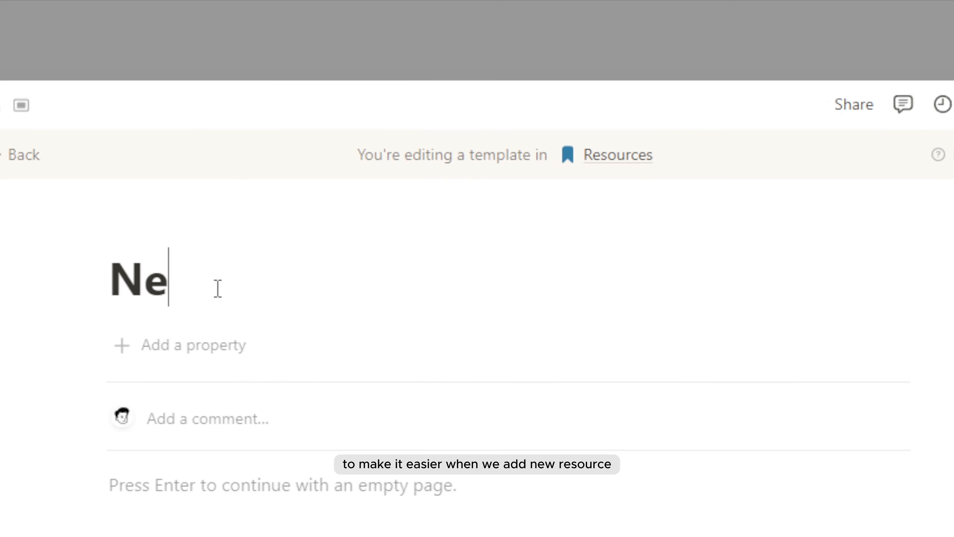
{"action": "mouse_move", "coordinate": [217, 284]}
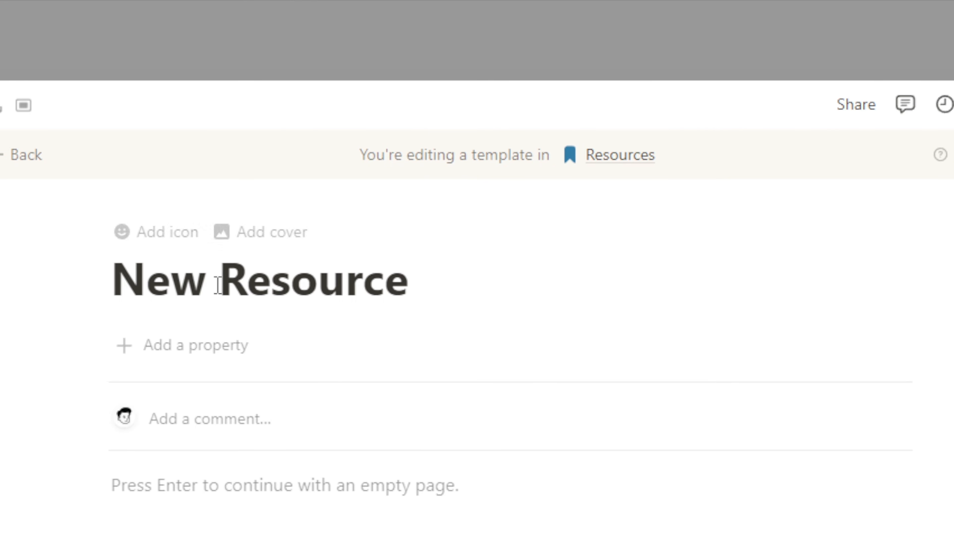
{"action": "left_click", "coordinate": [162, 232]}
{"action": "left_click", "coordinate": [248, 300]}
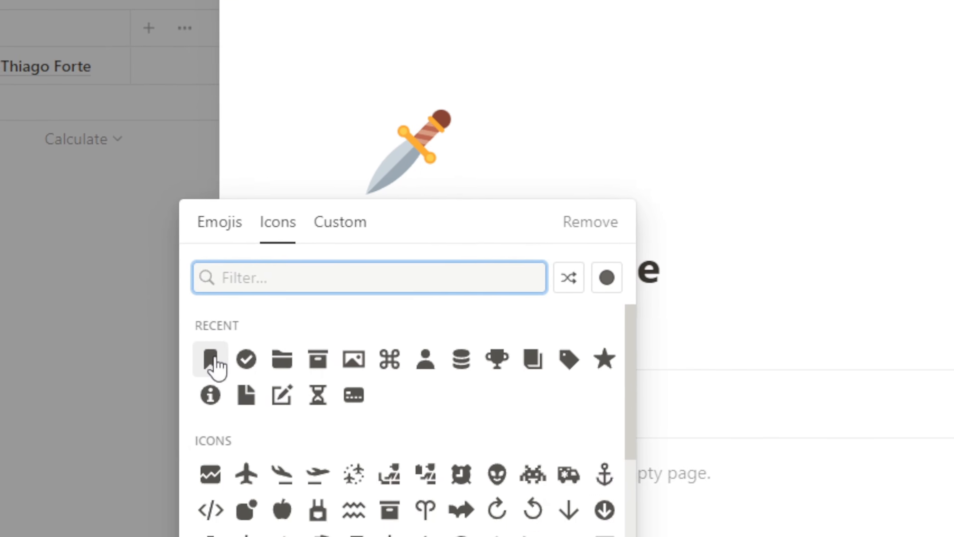
{"action": "left_click", "coordinate": [213, 360]}
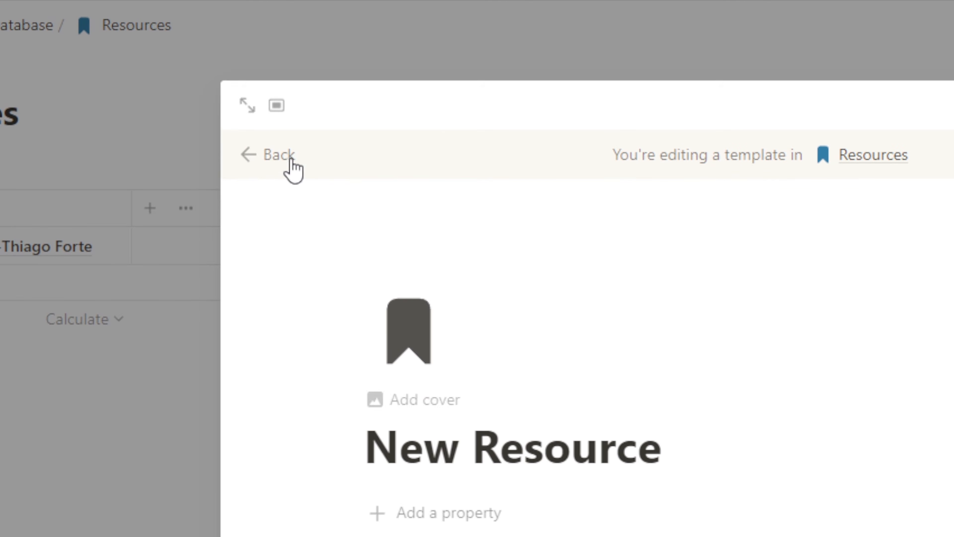
{"action": "left_click", "coordinate": [288, 166]}
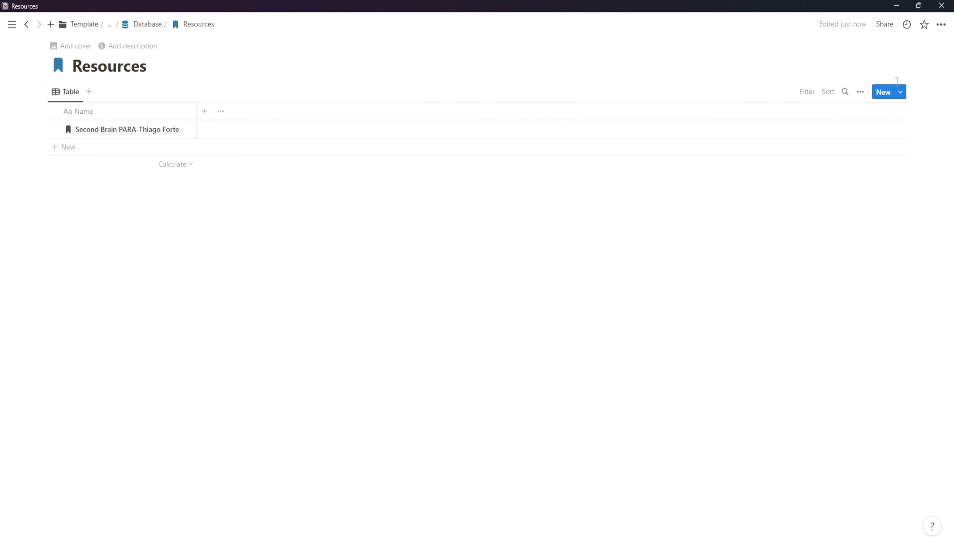
- Make the New Resource template the default for all views in the Resources database
{"action": "left_click", "coordinate": [901, 92]}
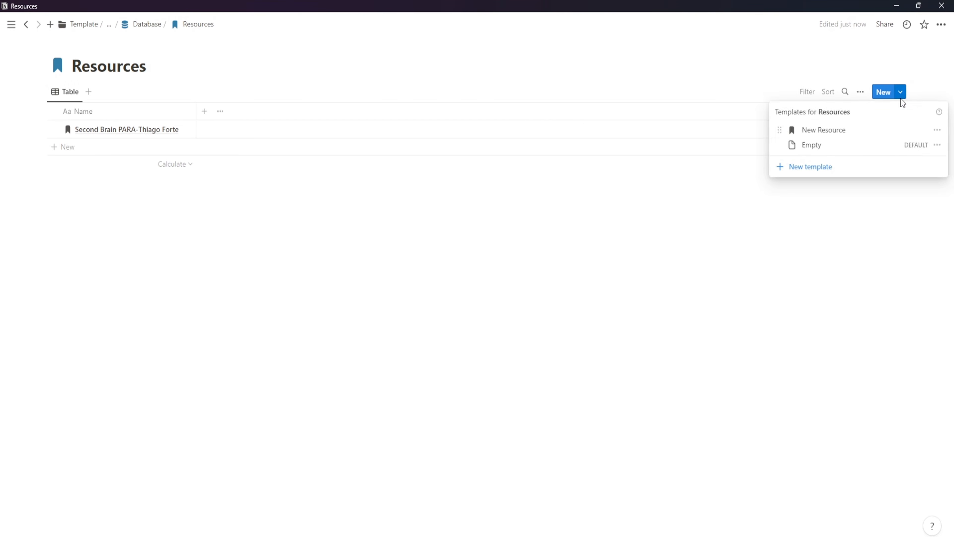
{"action": "left_click", "coordinate": [937, 129]}
{"action": "left_click", "coordinate": [867, 116]}
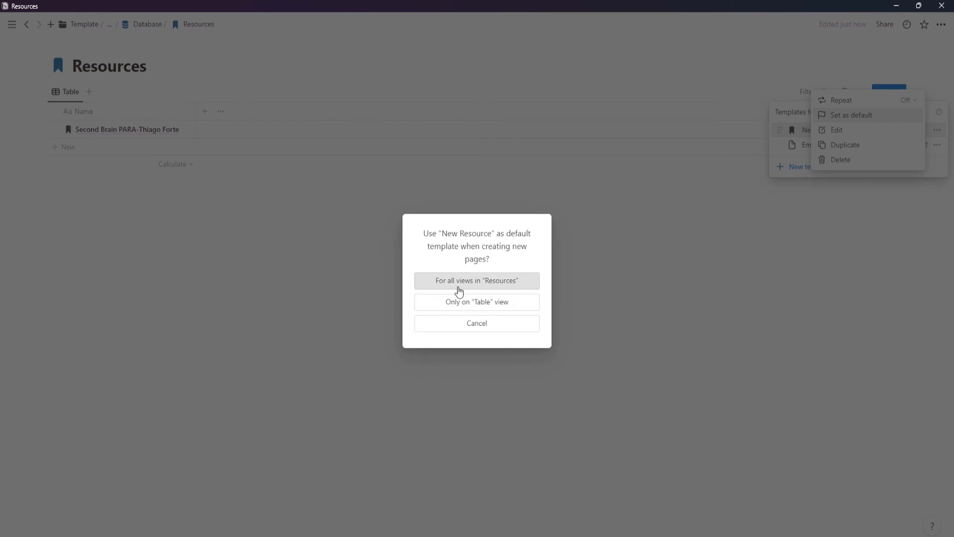
{"action": "left_click", "coordinate": [57, 496]}
{"action": "left_click", "coordinate": [451, 313]}
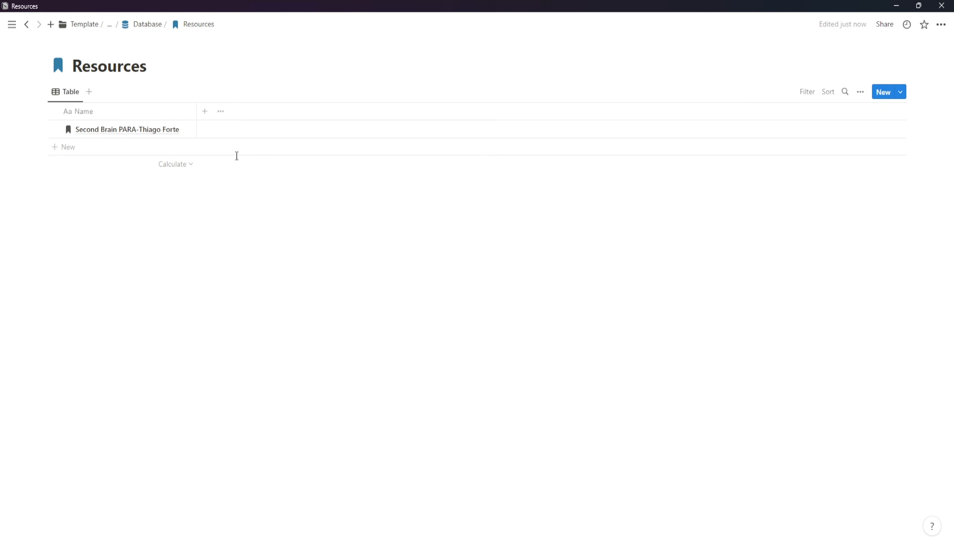
- Add a Status property to the Resources table and rename its To-do option to Inbox
{"action": "left_click", "coordinate": [206, 118]}
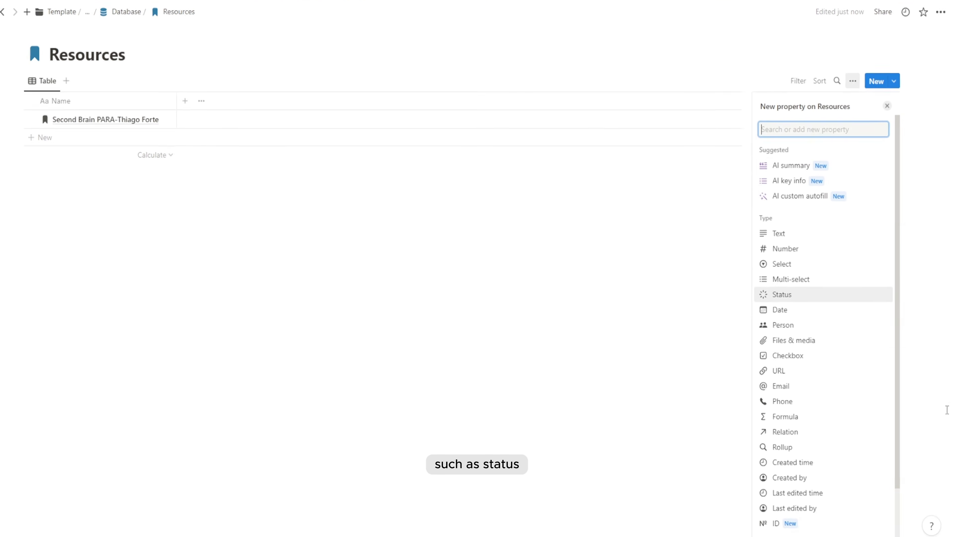
{"action": "left_click", "coordinate": [785, 300]}
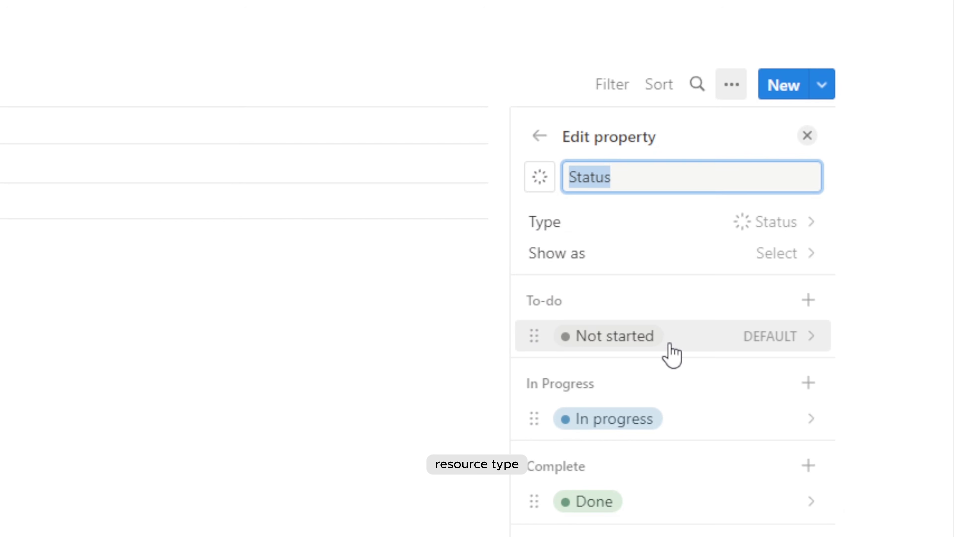
{"action": "left_click", "coordinate": [670, 112]}
{"action": "key", "text": "BackSpace"}
{"action": "type", "text": "Inbox"}
{"action": "key", "text": "Return"}
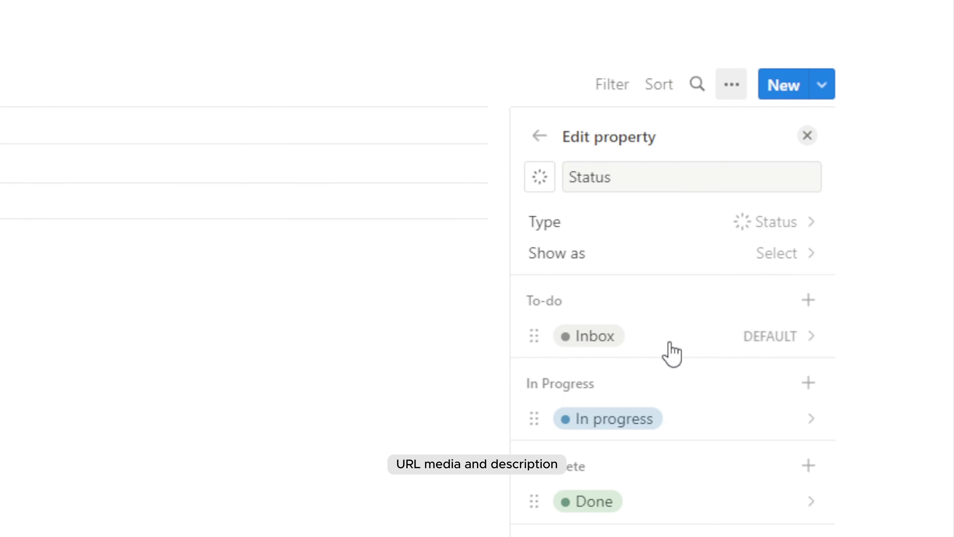
- Rename the In Progress group's status option to To Review in yellow and the Complete group's option to Reviewed
{"action": "left_click", "coordinate": [627, 434]}
{"action": "type", "text": "To Revi"}
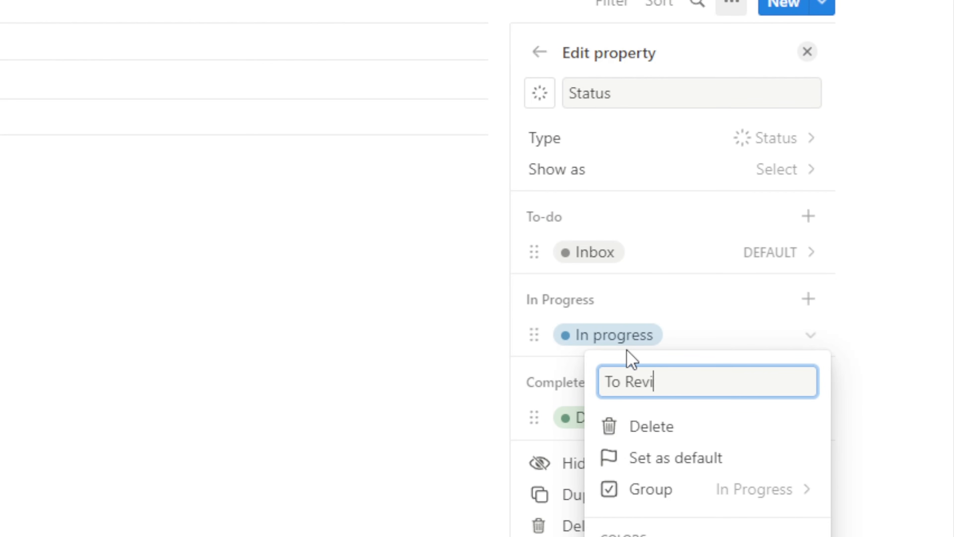
{"action": "type", "text": "ew"}
{"action": "left_click", "coordinate": [709, 363]}
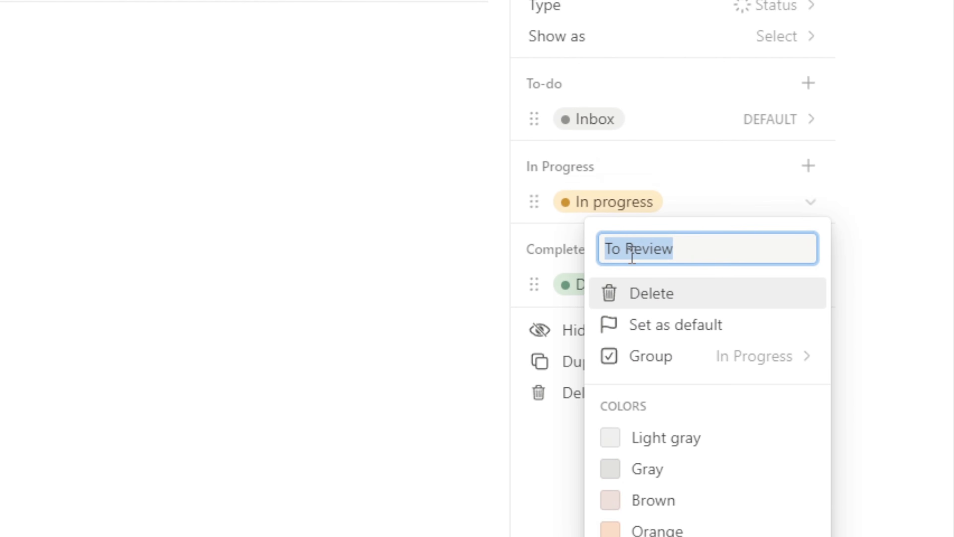
{"action": "key", "text": "Return"}
{"action": "left_click", "coordinate": [631, 294]}
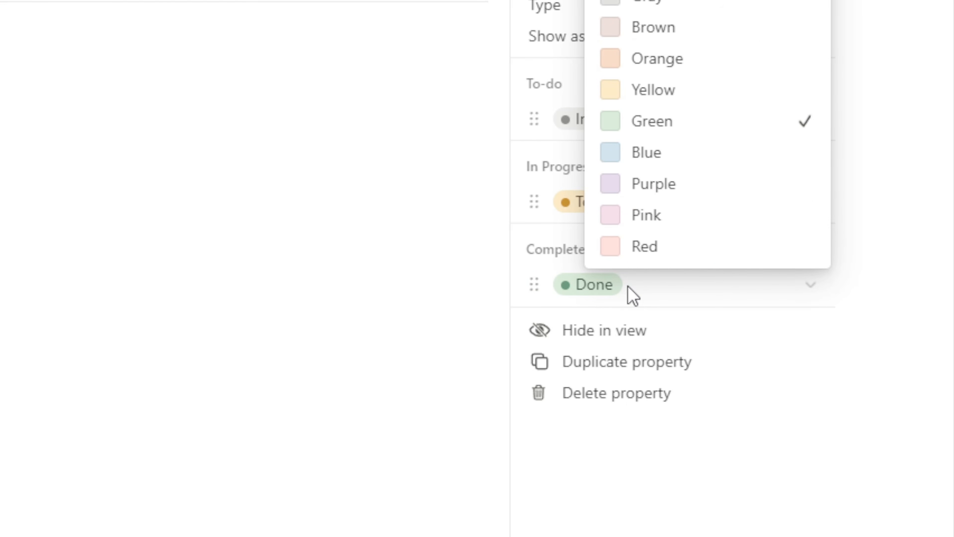
{"action": "key", "text": "Return"}
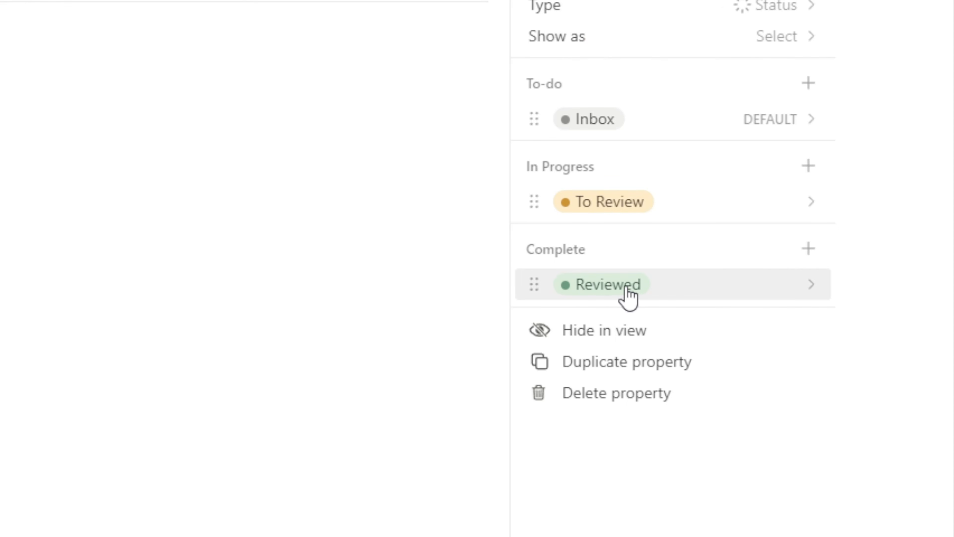
{"action": "left_click", "coordinate": [311, 304]}
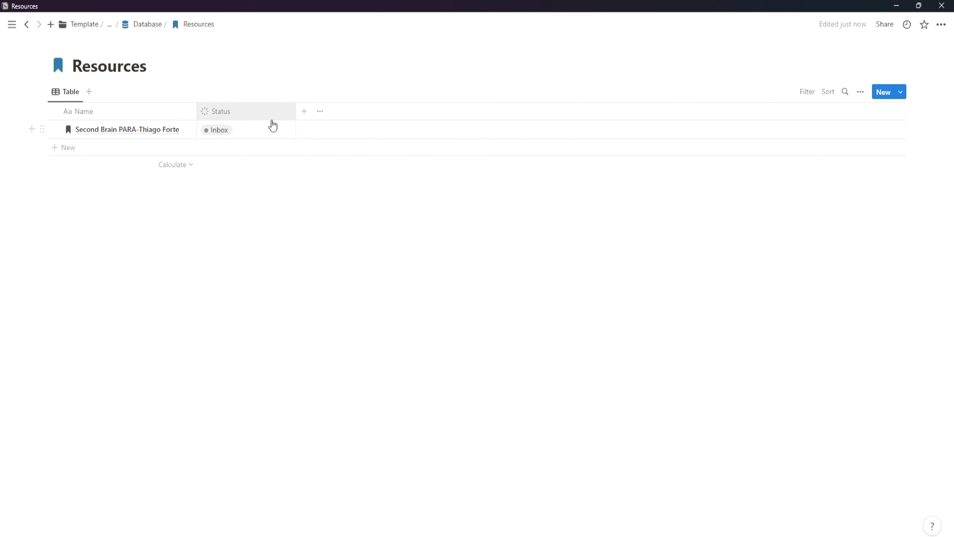
- Add a Select property named Type to the Resources table
{"action": "left_click", "coordinate": [305, 112]}
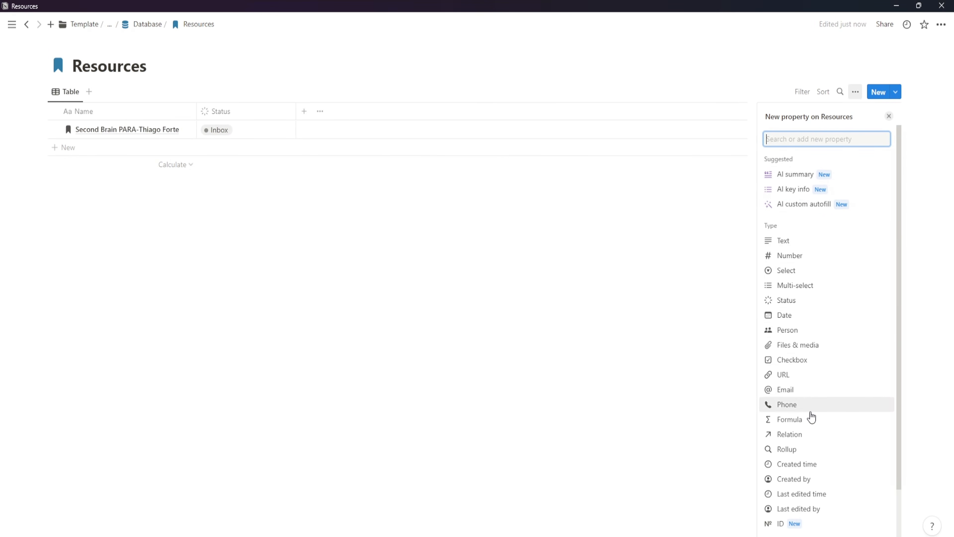
{"action": "left_click", "coordinate": [811, 272]}
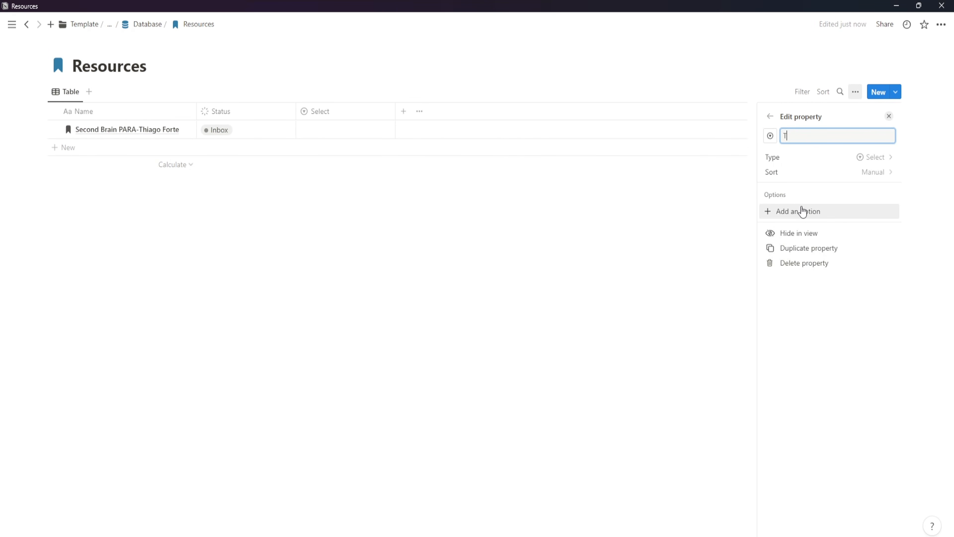
{"action": "type", "text": "Type"}
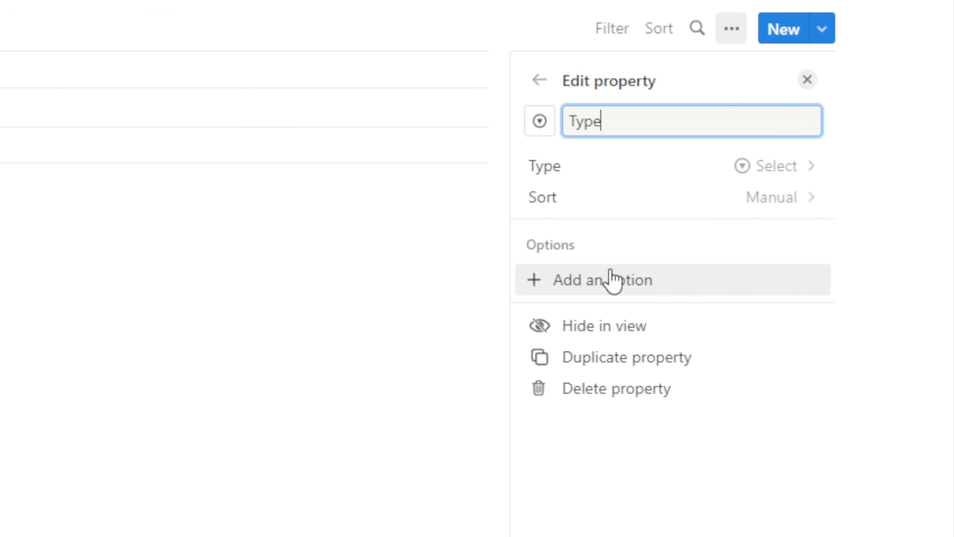
- Add the options Article, PDF and Video to the Type property
{"action": "left_click", "coordinate": [640, 290]}
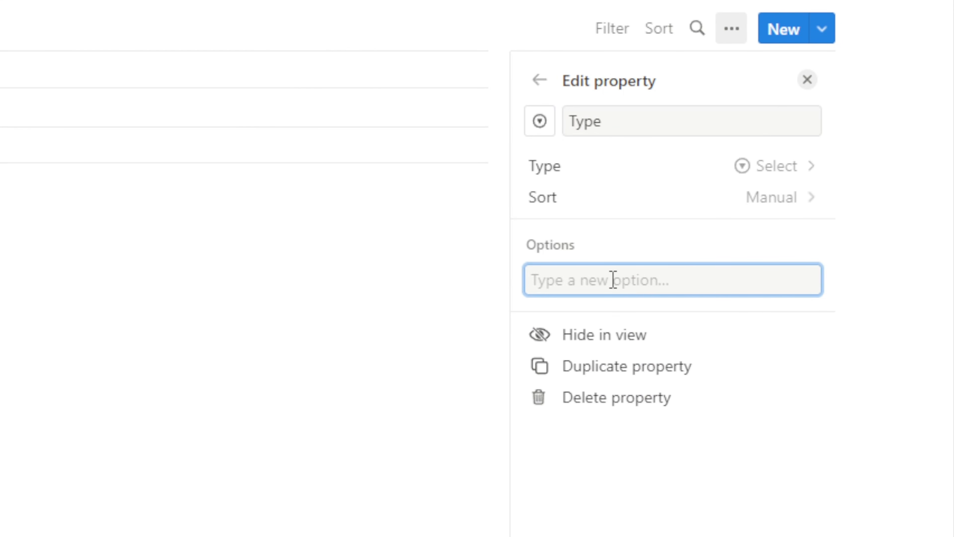
{"action": "type", "text": "A"}
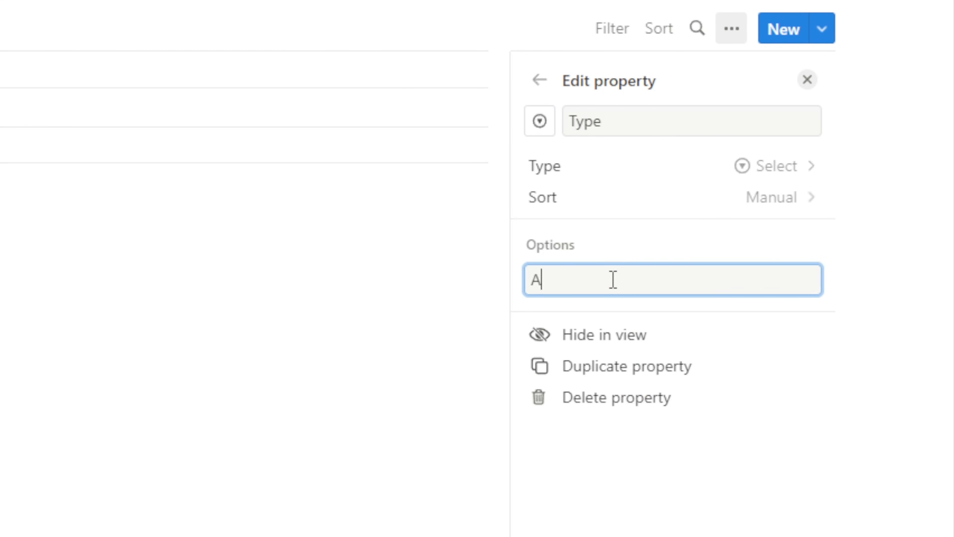
{"action": "type", "text": "rticle"}
{"action": "key", "text": "Return"}
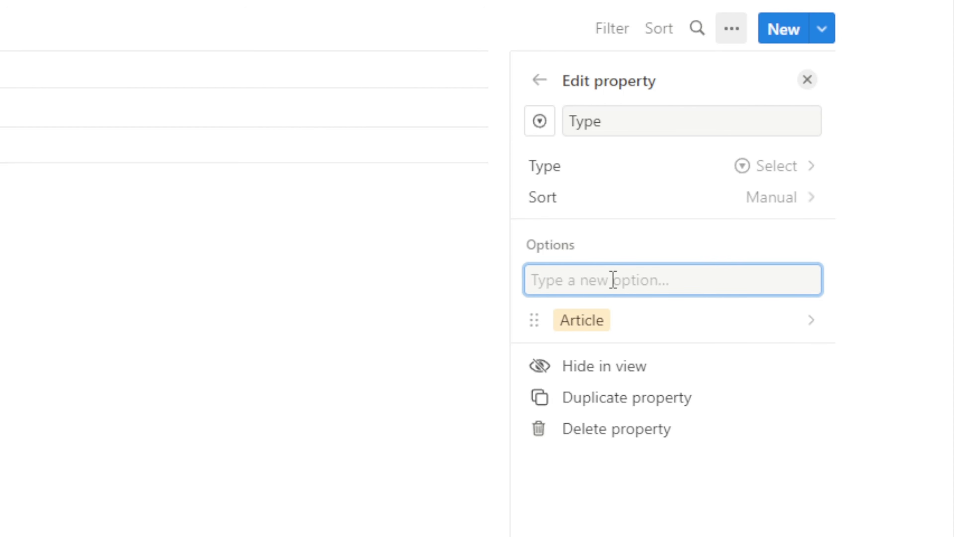
{"action": "type", "text": "PDF"}
{"action": "key", "text": "Return"}
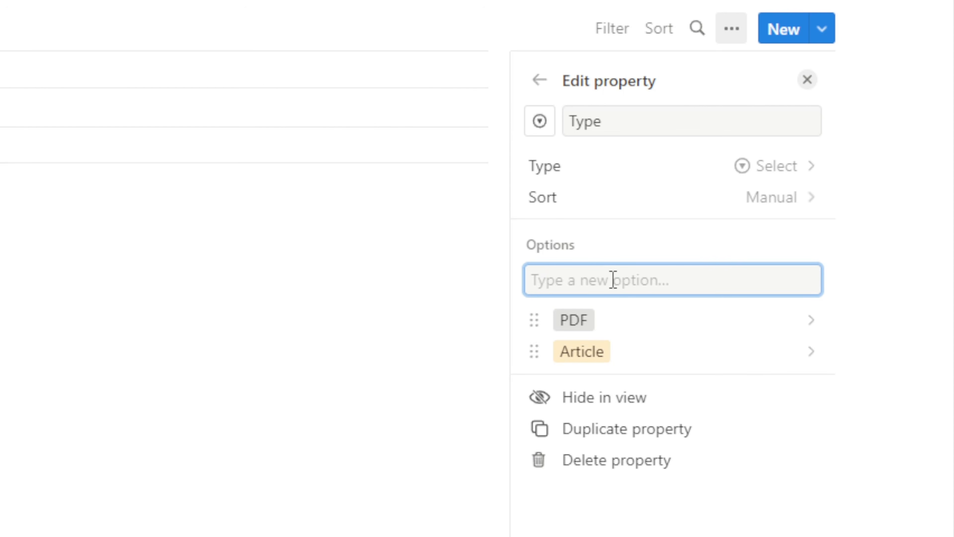
{"action": "type", "text": "Video"}
{"action": "key", "text": "Return"}
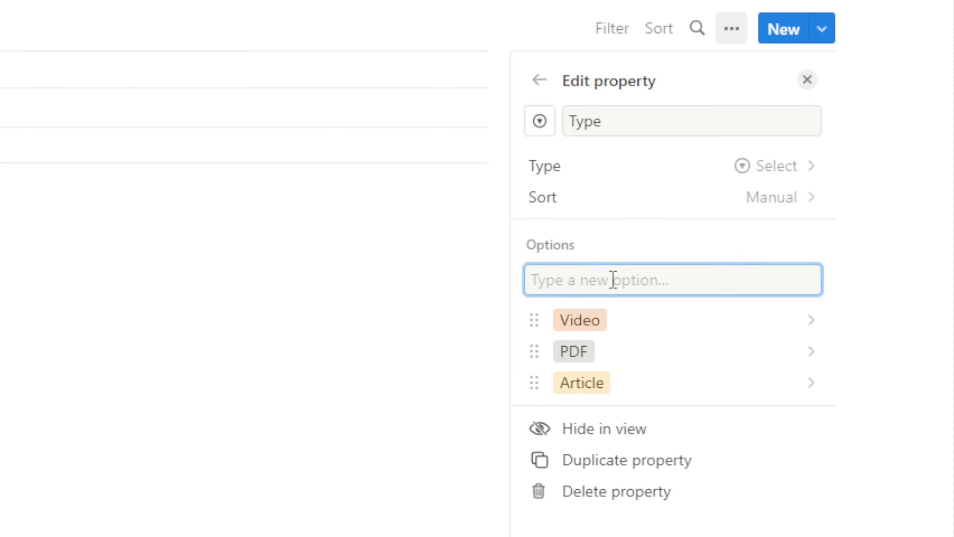
- Add the options Course, Podcast, Social Media Post and Image to the Type property and finish editing it
{"action": "type", "text": "Course"}
{"action": "key", "text": "Return"}
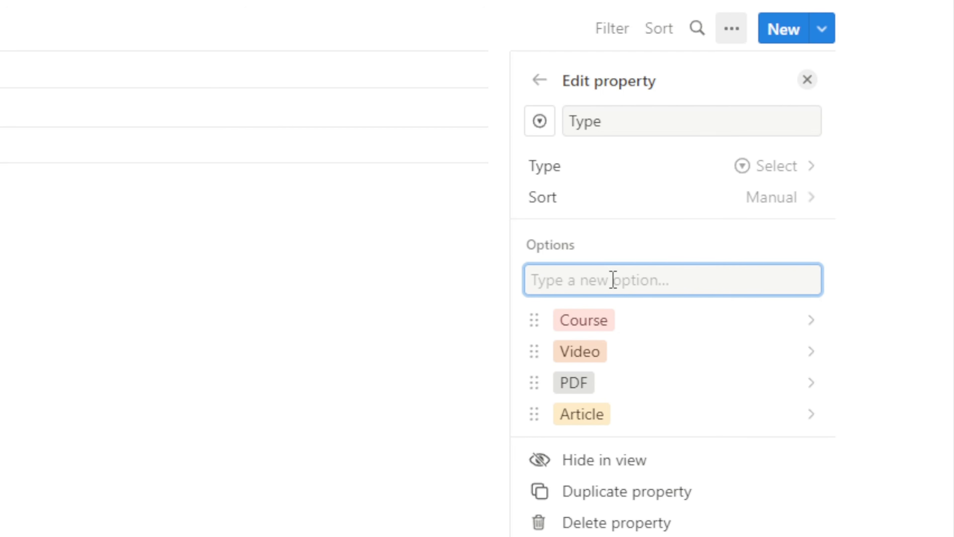
{"action": "type", "text": "Podcast"}
{"action": "key", "text": "Return"}
{"action": "type", "text": "Social Media Post"}
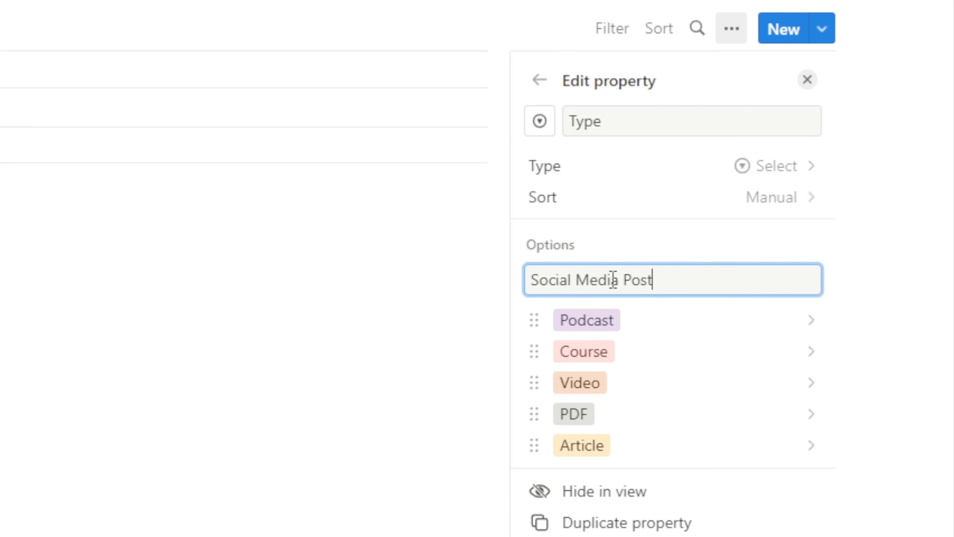
{"action": "key", "text": "Return"}
{"action": "key", "text": "Return"}
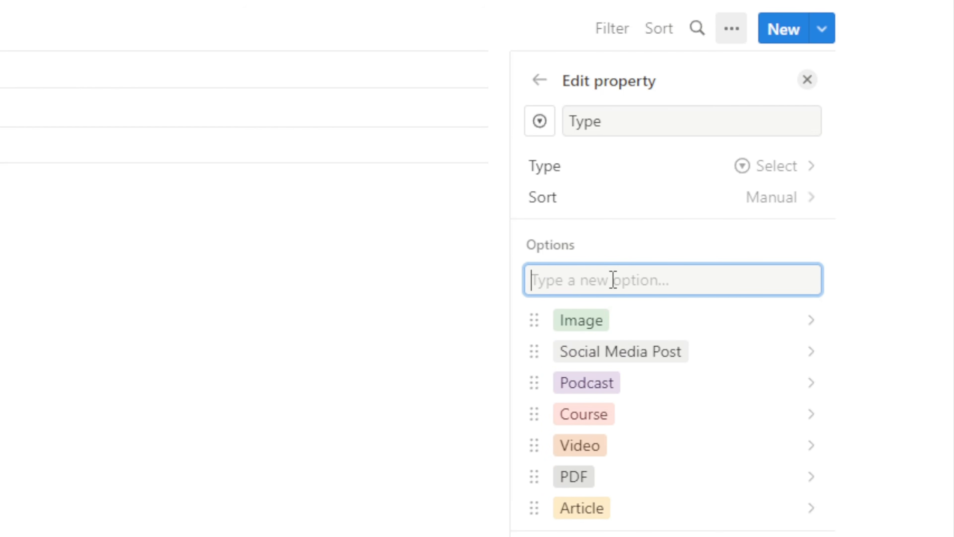
{"action": "left_click", "coordinate": [326, 300]}
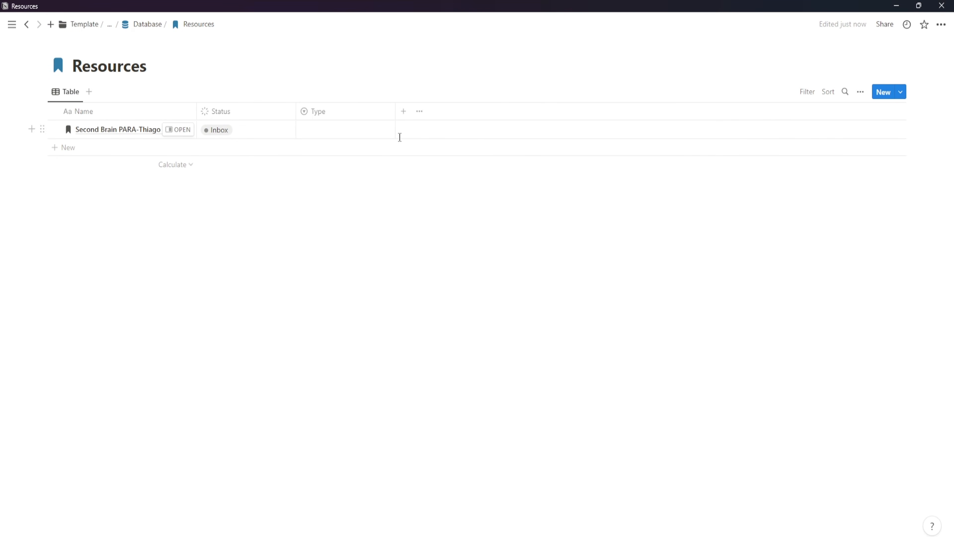
- Add a URL property and a text property named Descriptioin to the Resources table
{"action": "left_click", "coordinate": [404, 111]}
{"action": "left_click", "coordinate": [816, 378]}
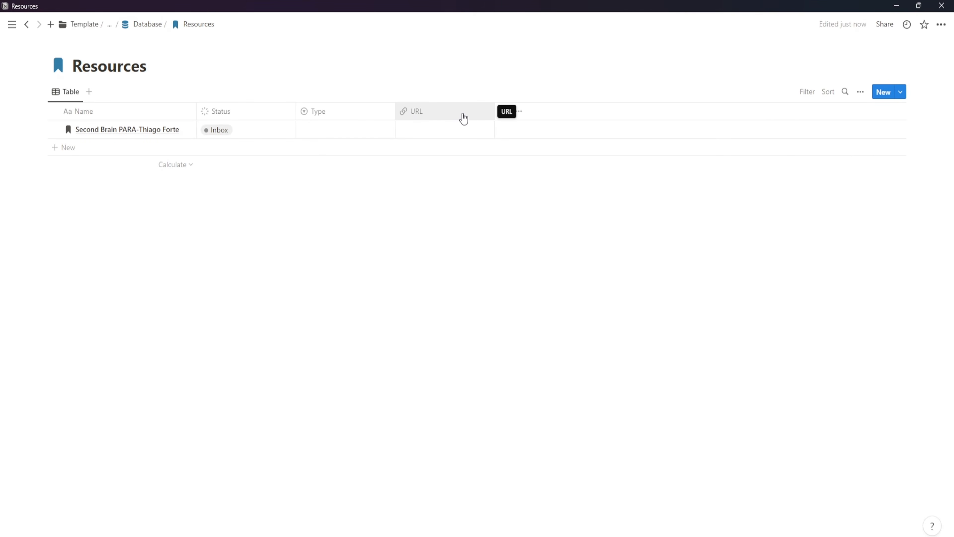
{"action": "left_click", "coordinate": [503, 111]}
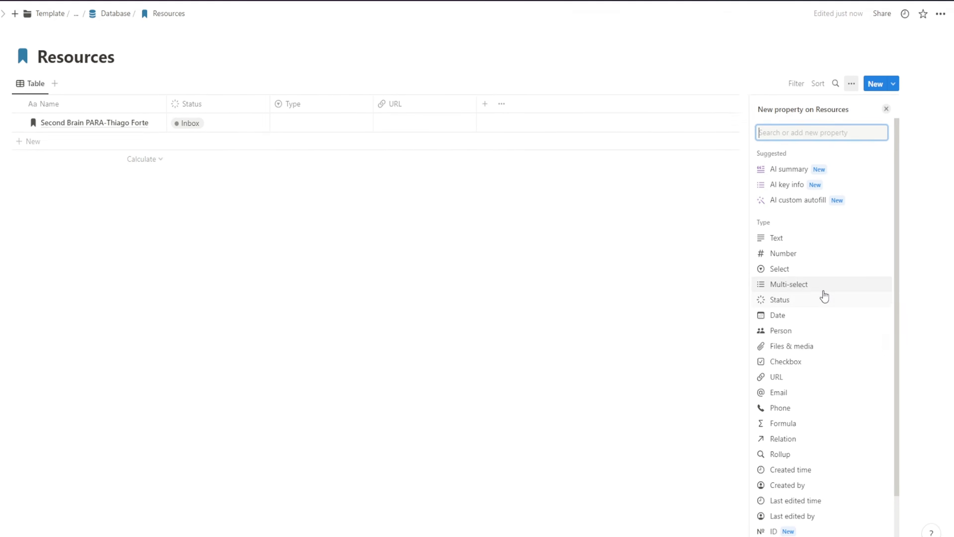
{"action": "left_click", "coordinate": [819, 241]}
{"action": "type", "text": "Descriptioin"}
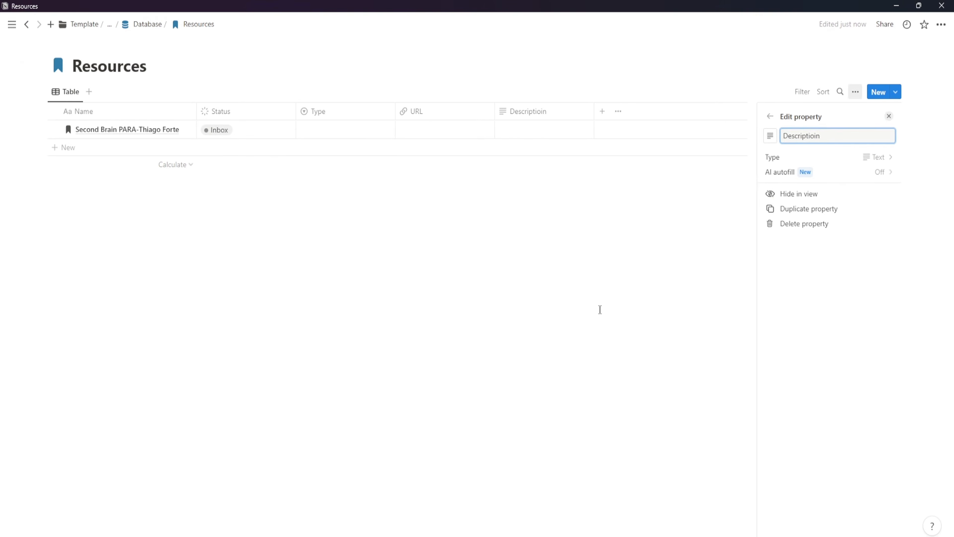
{"action": "left_click", "coordinate": [600, 310]}
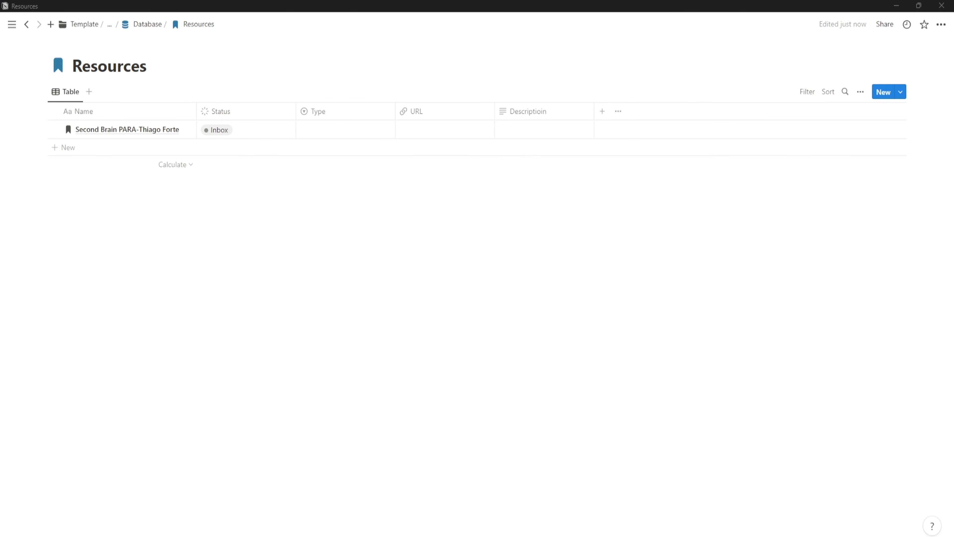
- Add a checkbox property named Favorite with a star icon and narrow its column to the icon's width
{"action": "left_click", "coordinate": [602, 111]}
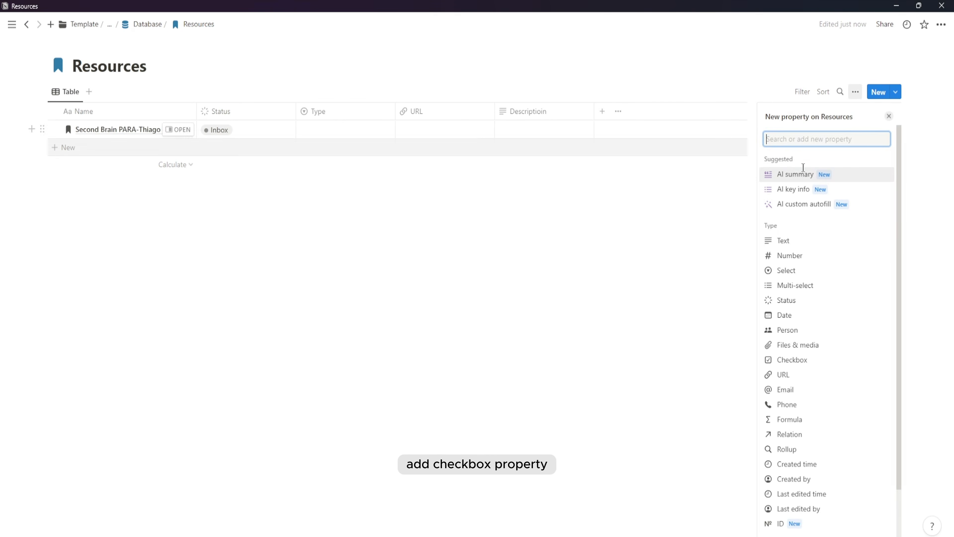
{"action": "scroll", "coordinate": [639, 356], "scroll_direction": "down", "scroll_amount": 3}
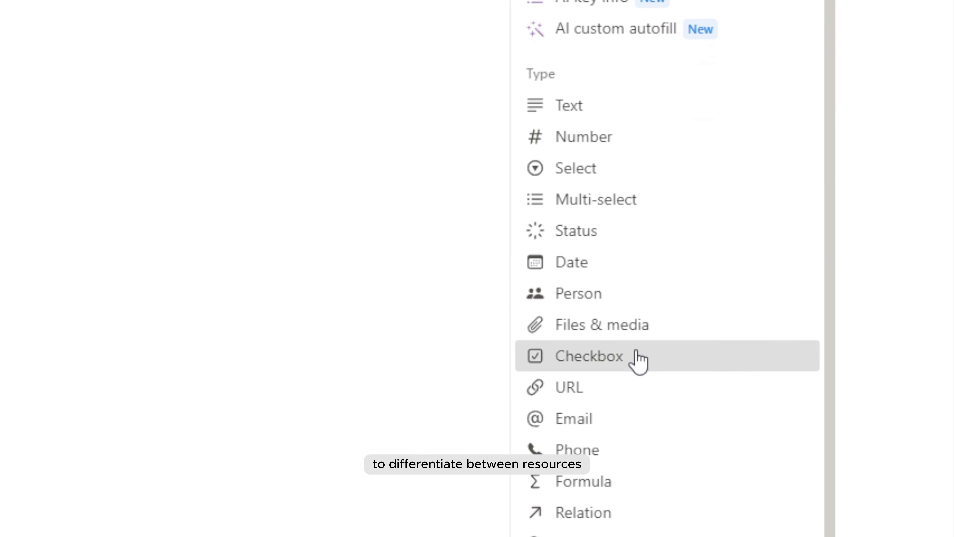
{"action": "left_click", "coordinate": [635, 357]}
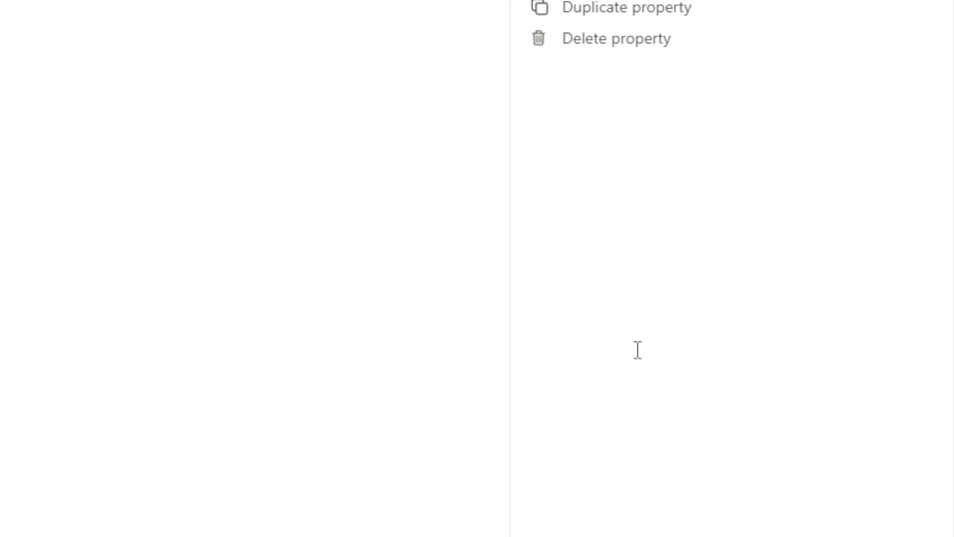
{"action": "type", "text": "Favori"}
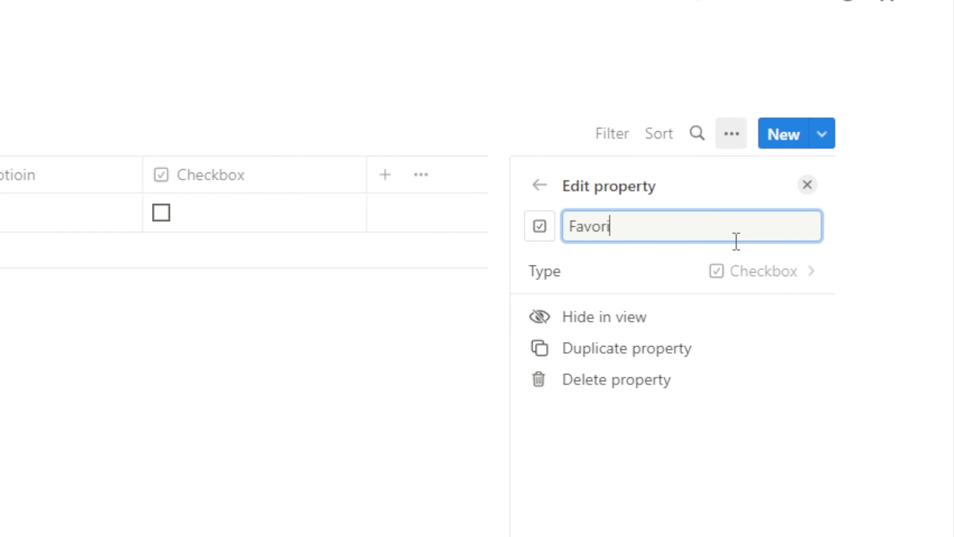
{"action": "type", "text": "te"}
{"action": "left_click", "coordinate": [540, 226]}
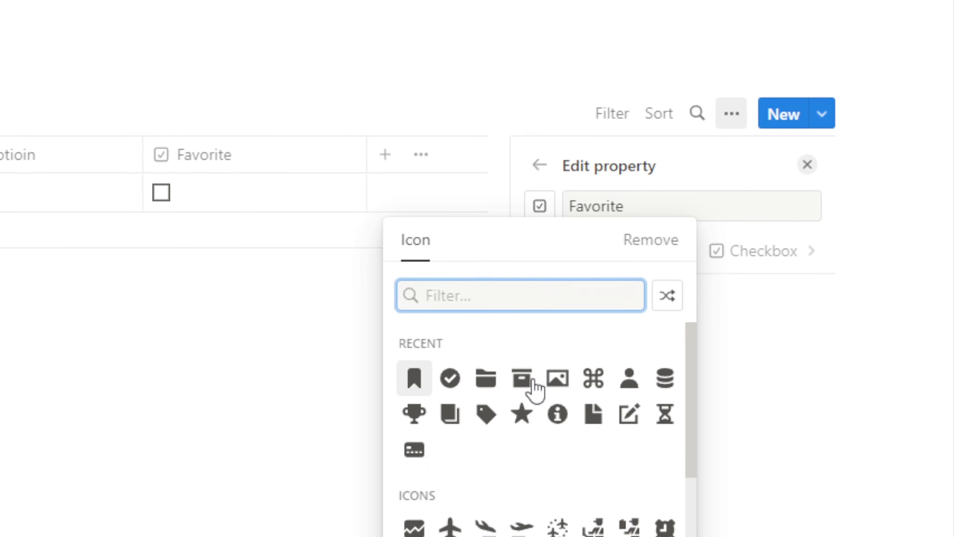
{"action": "left_click", "coordinate": [521, 414]}
{"action": "left_click", "coordinate": [540, 165]}
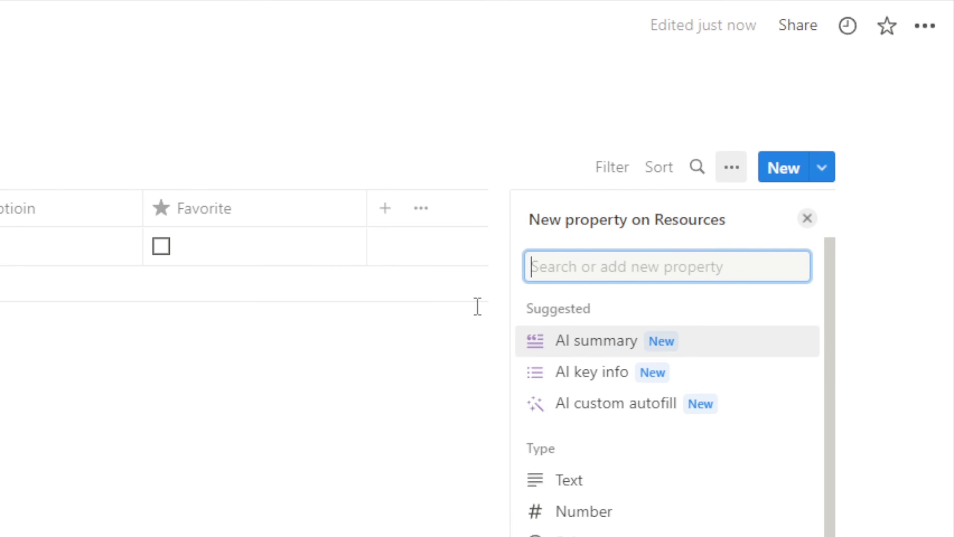
{"action": "left_click", "coordinate": [477, 306]}
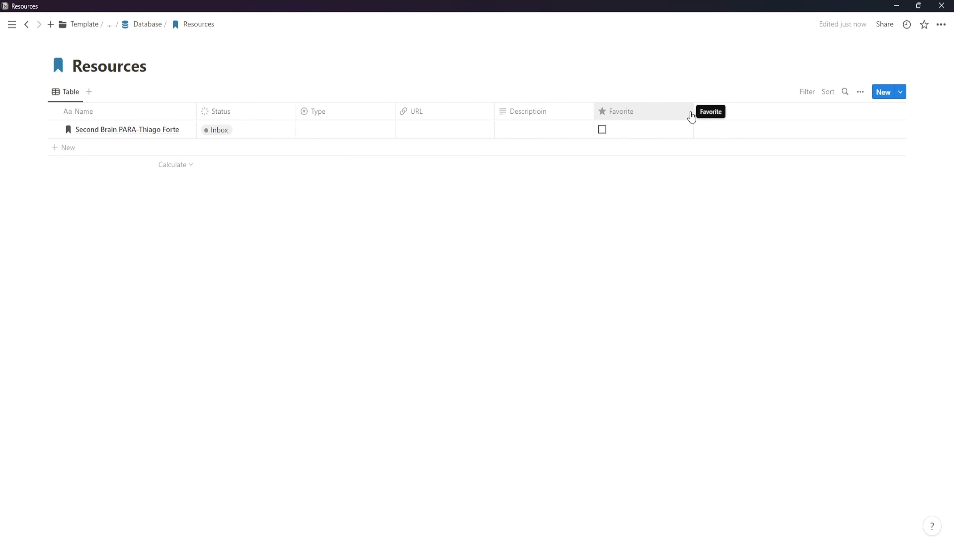
{"action": "left_click_drag", "start_coordinate": [694, 111], "coordinate": [600, 147]}
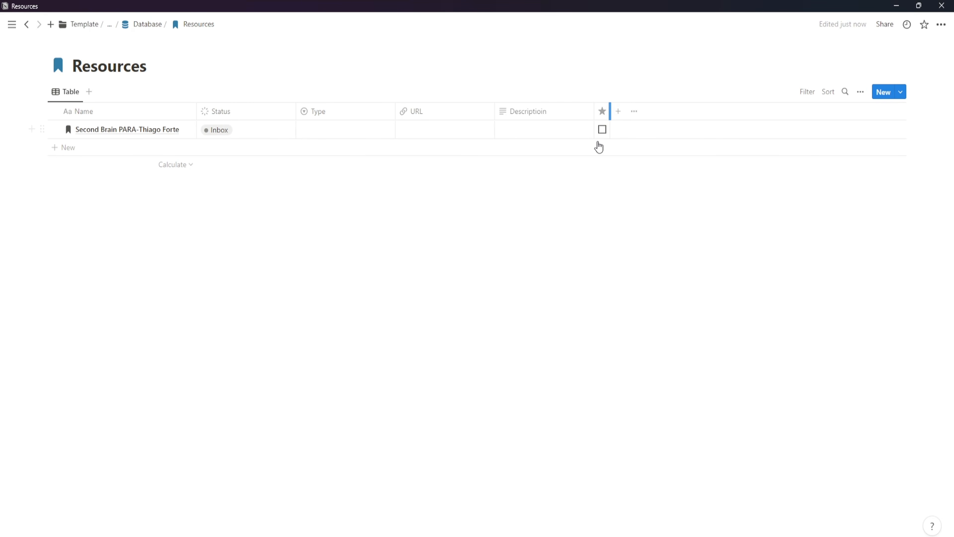
- Add a checkbox property named Archive with the archive box icon and narrow its column to the icon's width
{"action": "left_click", "coordinate": [621, 111]}
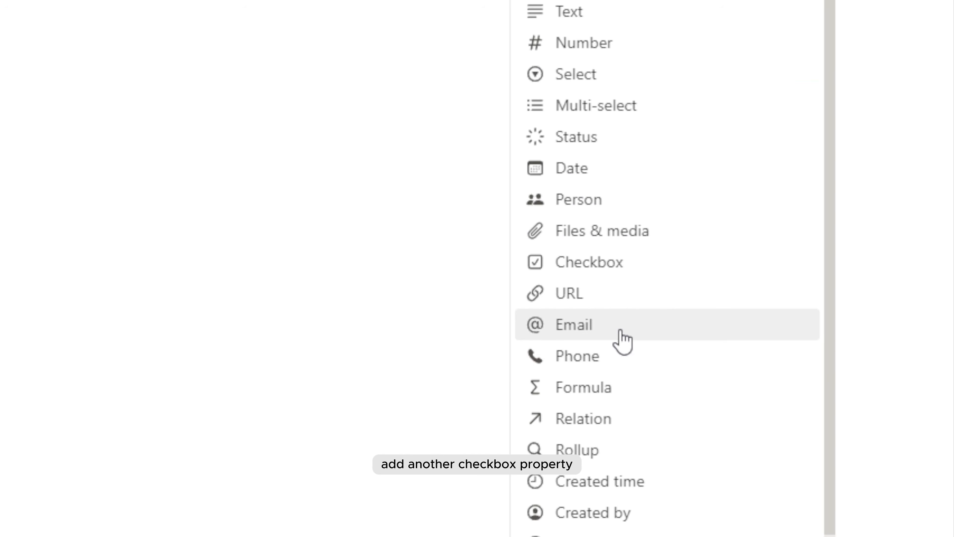
{"action": "left_click", "coordinate": [607, 263]}
{"action": "type", "text": "Archive"}
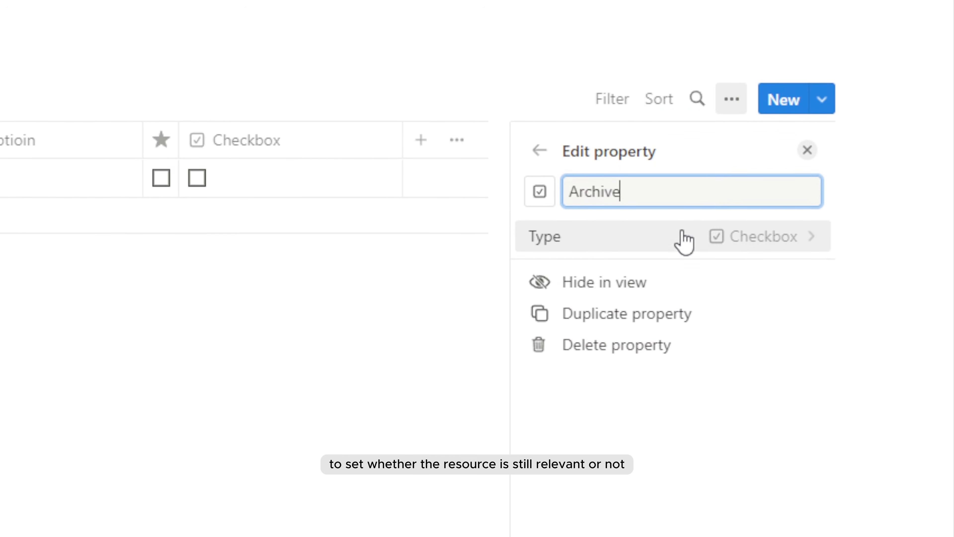
{"action": "key", "text": "BackSpace"}
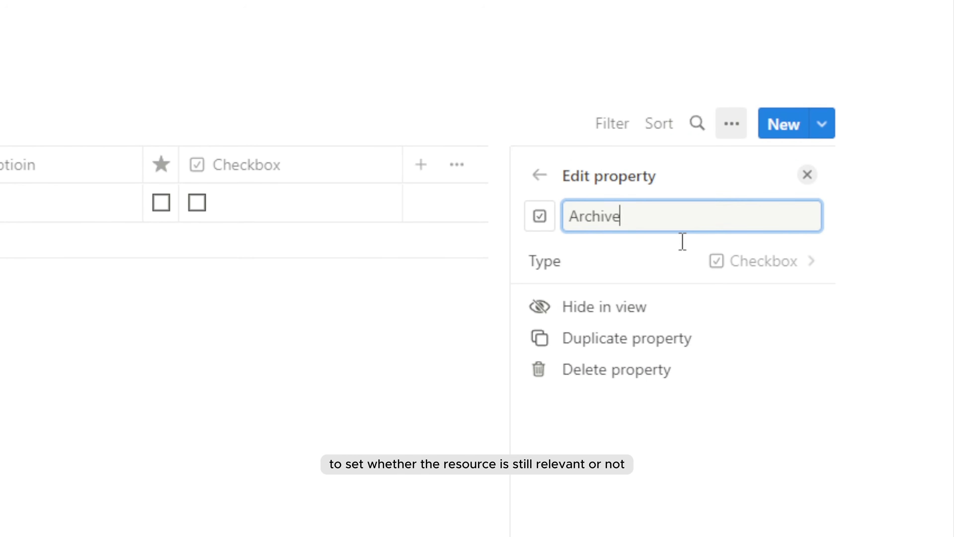
{"action": "type", "text": "d"}
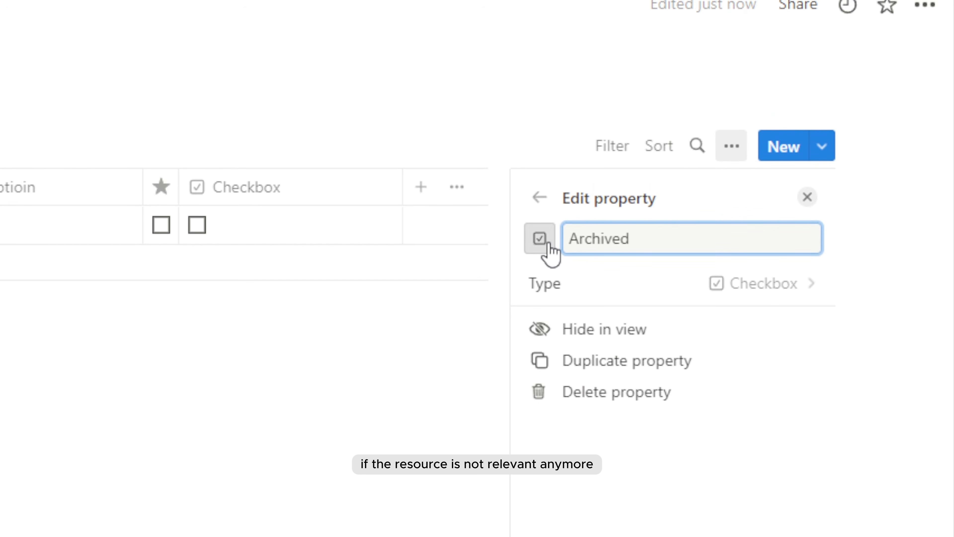
{"action": "left_click", "coordinate": [541, 239]}
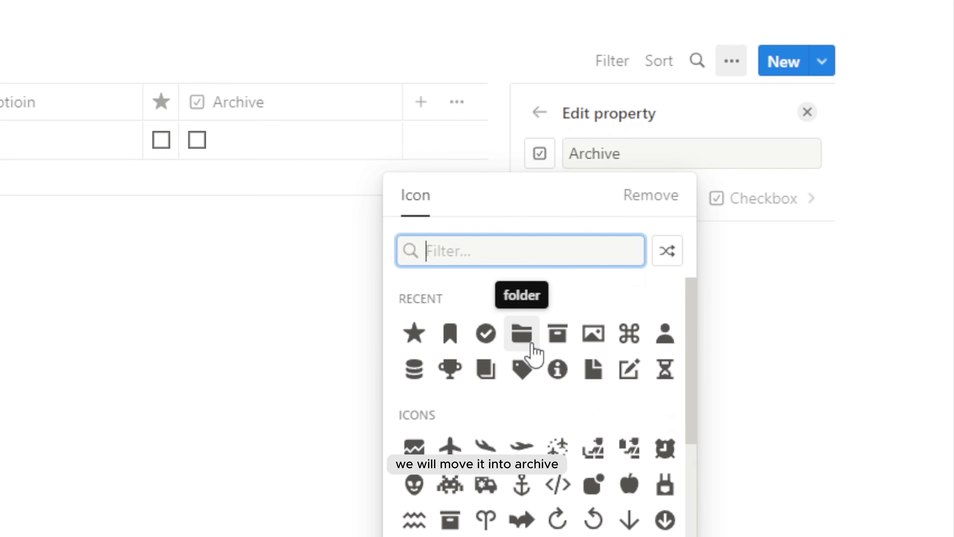
{"action": "left_click", "coordinate": [562, 316]}
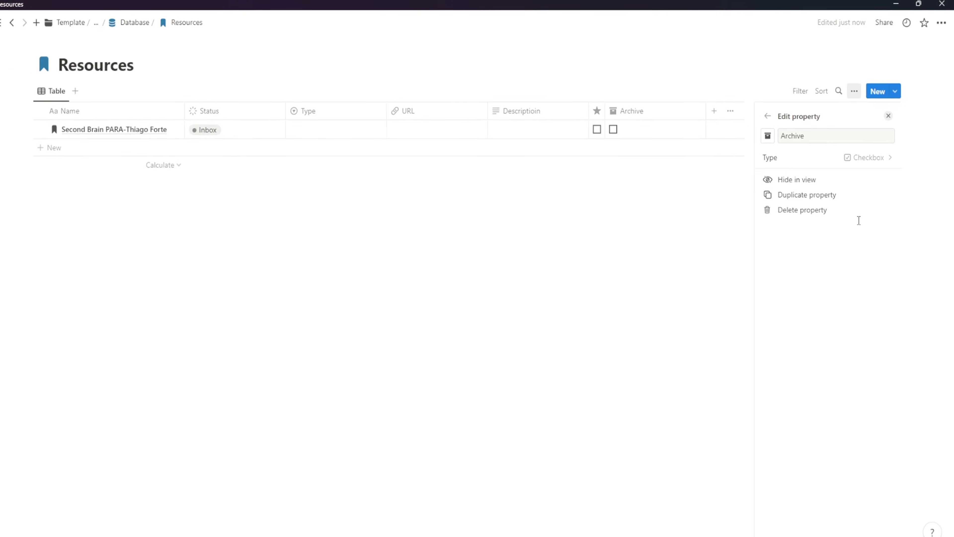
{"action": "left_click", "coordinate": [454, 330]}
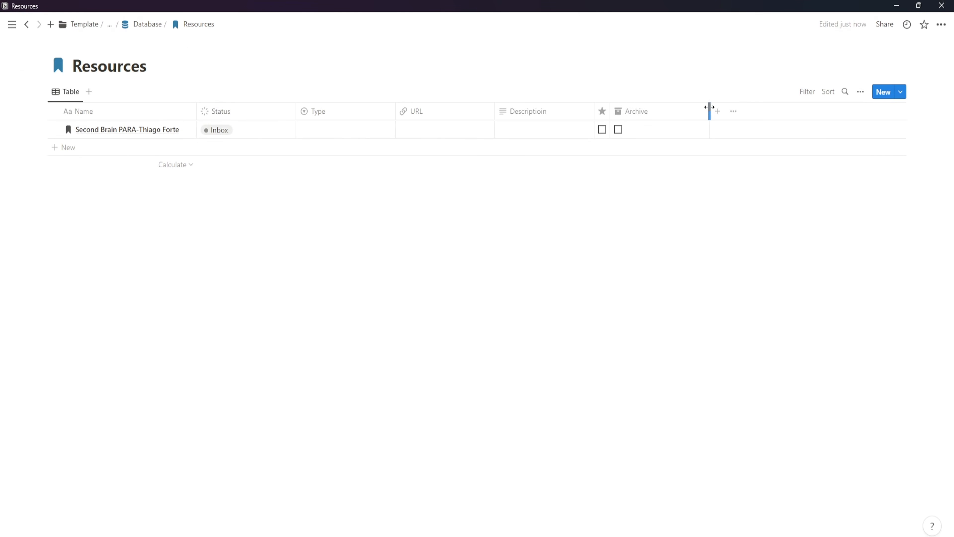
{"action": "left_click_drag", "start_coordinate": [710, 111], "coordinate": [618, 153]}
- Add a new resource named "Morning Habits for Successful People" to the Resources table
{"action": "left_click", "coordinate": [128, 146]}
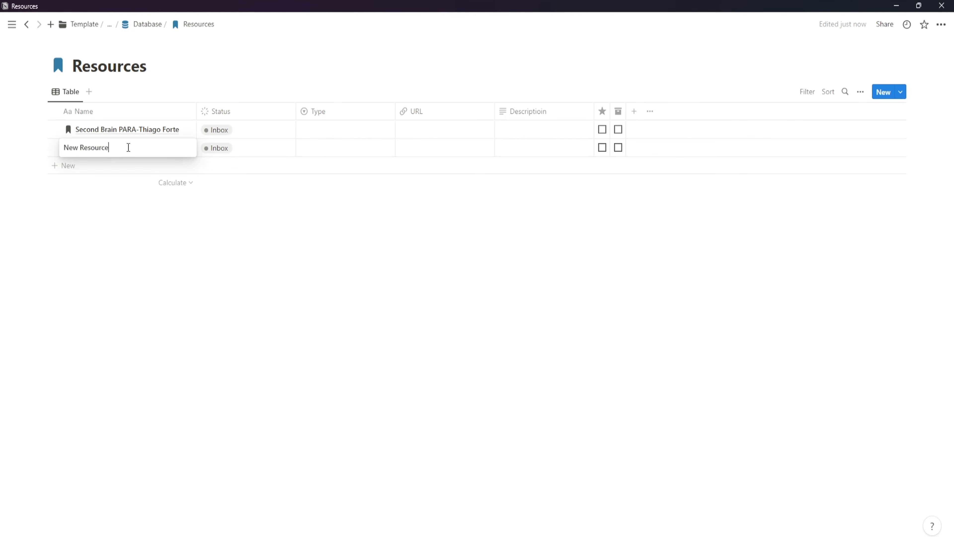
{"action": "key", "text": "ctrl+a"}
{"action": "type", "text": "MOrni"}
{"action": "type", "text": "ng Habits for Successful People"}
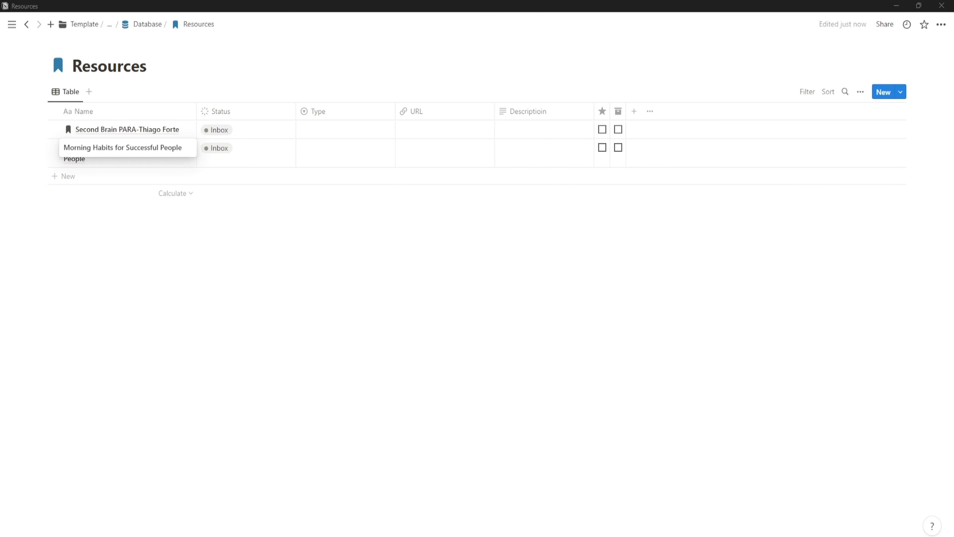
{"action": "key", "text": "Escape"}
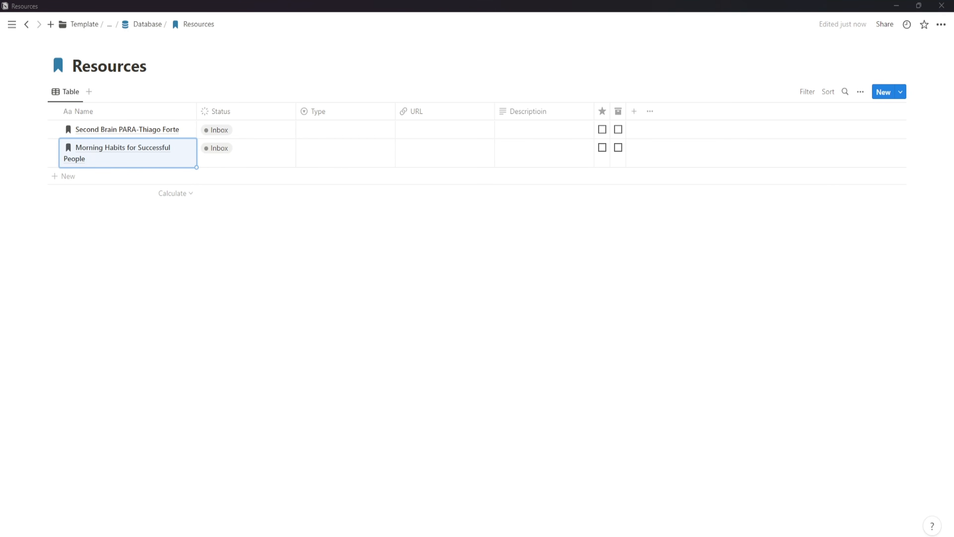
- Set the Morning Habits resource's Type to Article and paste the copied Forbes article link as its URL
{"action": "left_click", "coordinate": [331, 163]}
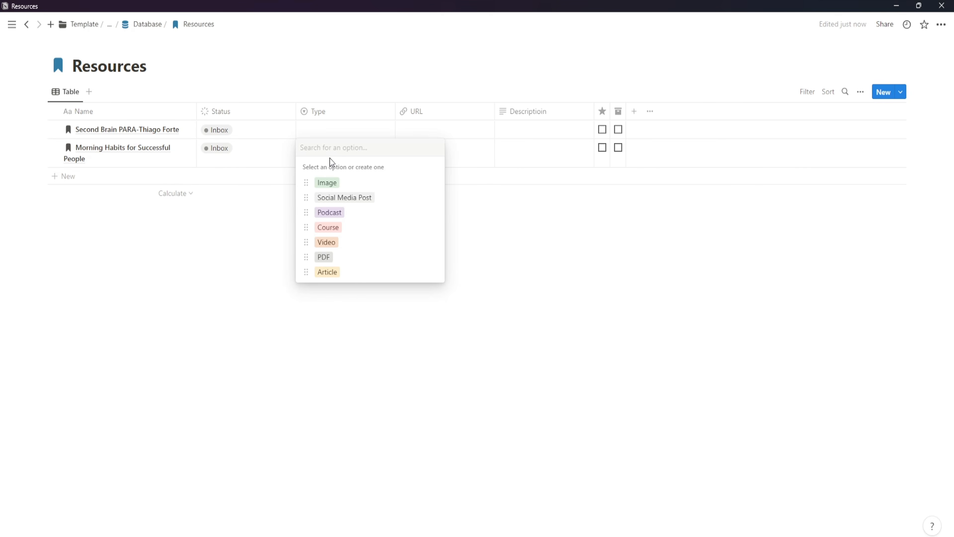
{"action": "left_click", "coordinate": [353, 273]}
{"action": "left_click", "coordinate": [409, 153]}
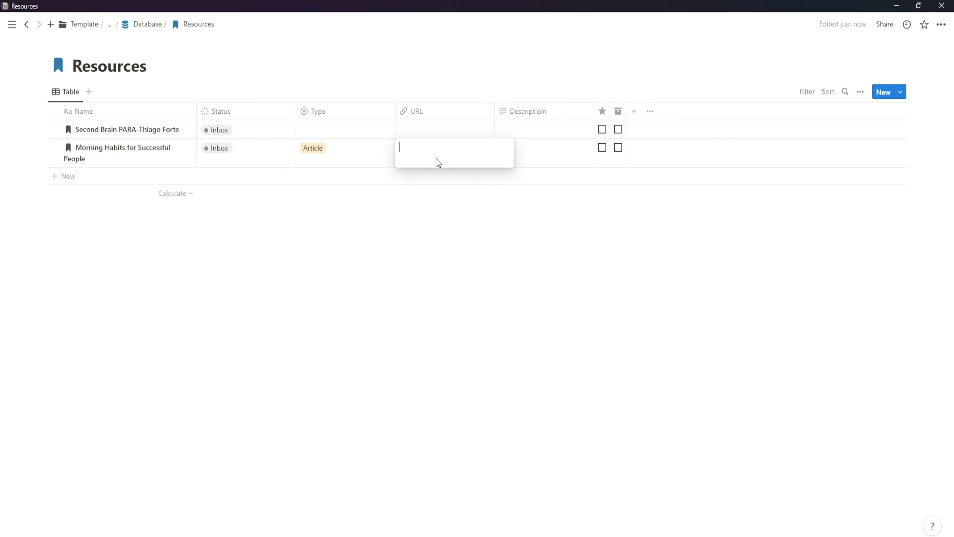
{"action": "key", "text": "ctrl+v"}
{"action": "key", "text": "Return"}
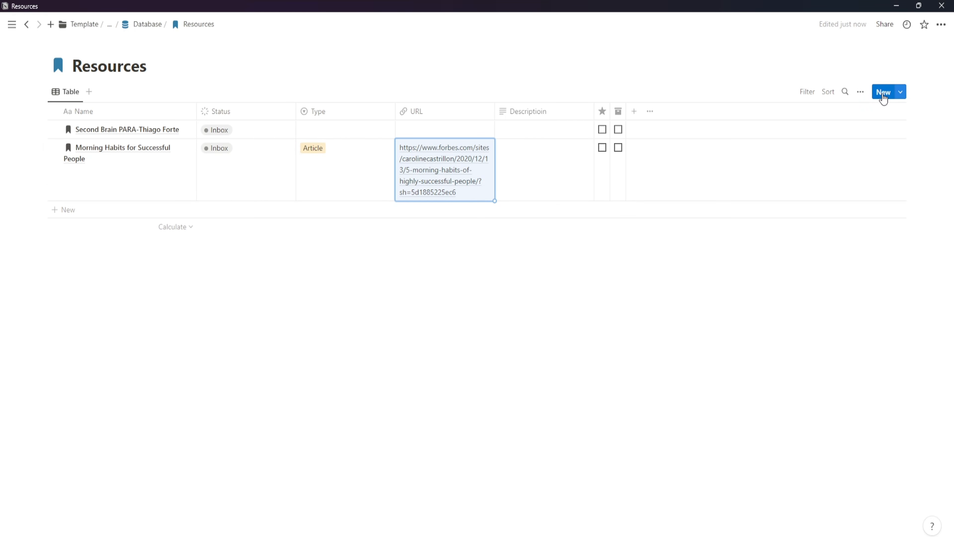
- Turn off wrapping of all columns in the Resources table's layout
{"action": "left_click", "coordinate": [861, 92]}
{"action": "left_click", "coordinate": [878, 158]}
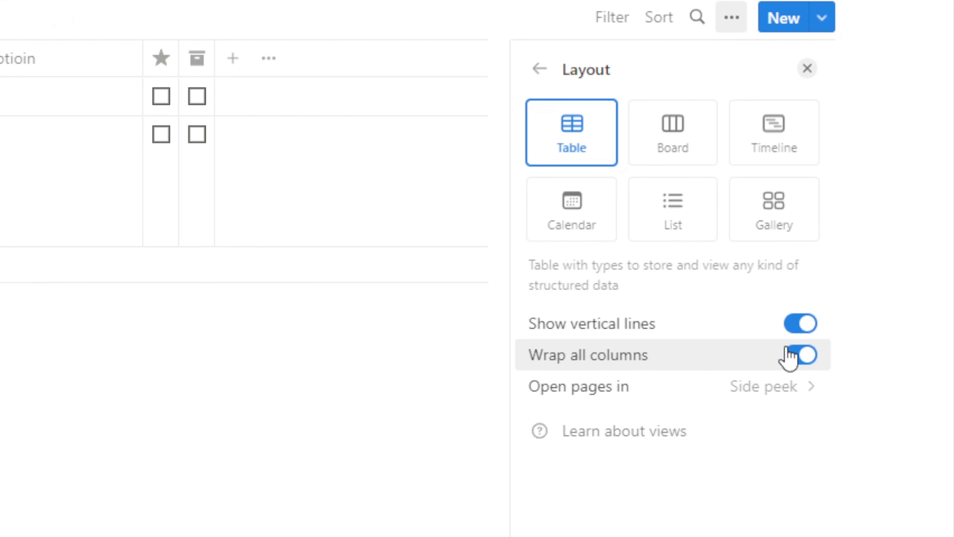
{"action": "left_click", "coordinate": [843, 363]}
{"action": "left_click", "coordinate": [842, 363]}
{"action": "left_click", "coordinate": [886, 252]}
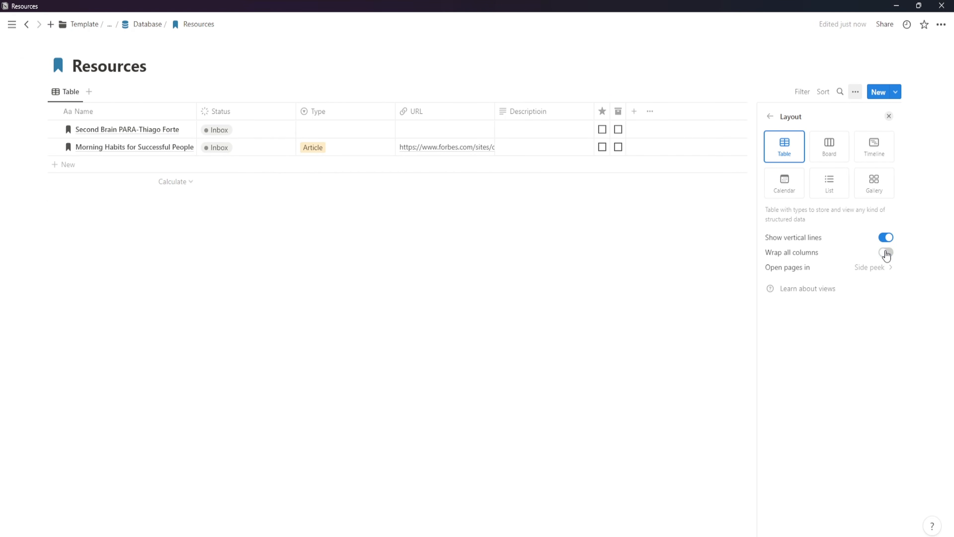
{"action": "left_click", "coordinate": [757, 257]}
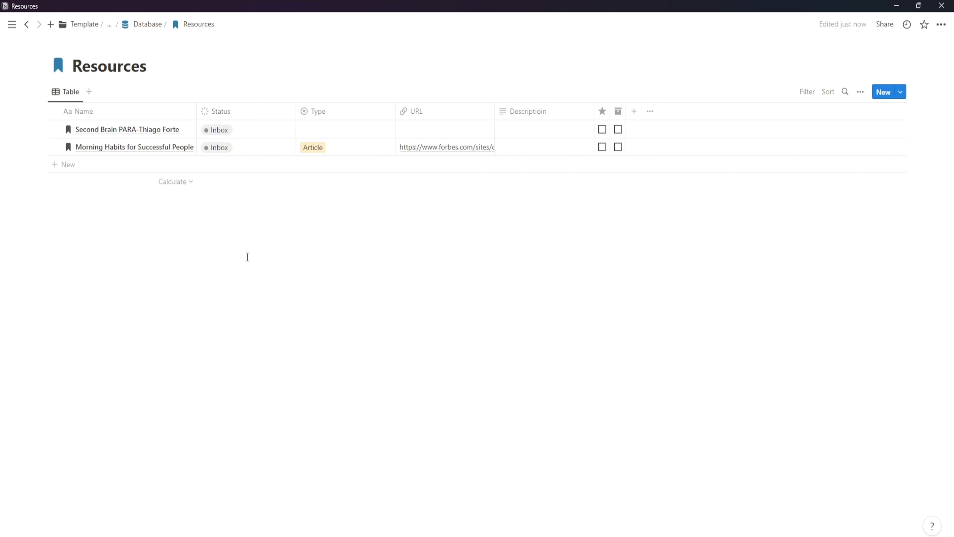
- Set the Status of the Morning Habits resource to To Review
{"action": "left_click", "coordinate": [263, 154]}
{"action": "left_click", "coordinate": [256, 223]}
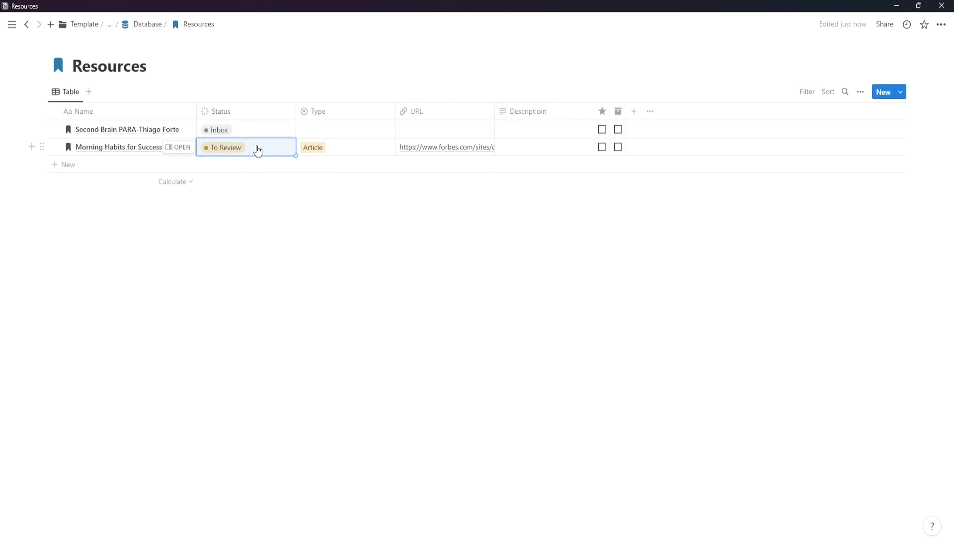
- Set the Second Brain PARA resource's Type to Video and paste the copied YouTube link as its URL
{"action": "left_click", "coordinate": [375, 137]}
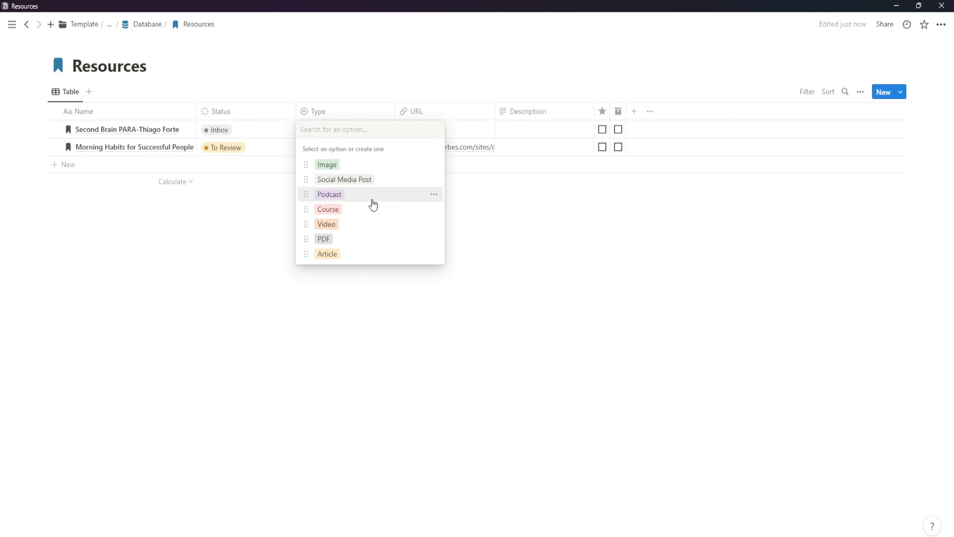
{"action": "left_click", "coordinate": [372, 224]}
{"action": "left_click", "coordinate": [448, 130]}
{"action": "key", "text": "ctrl+v"}
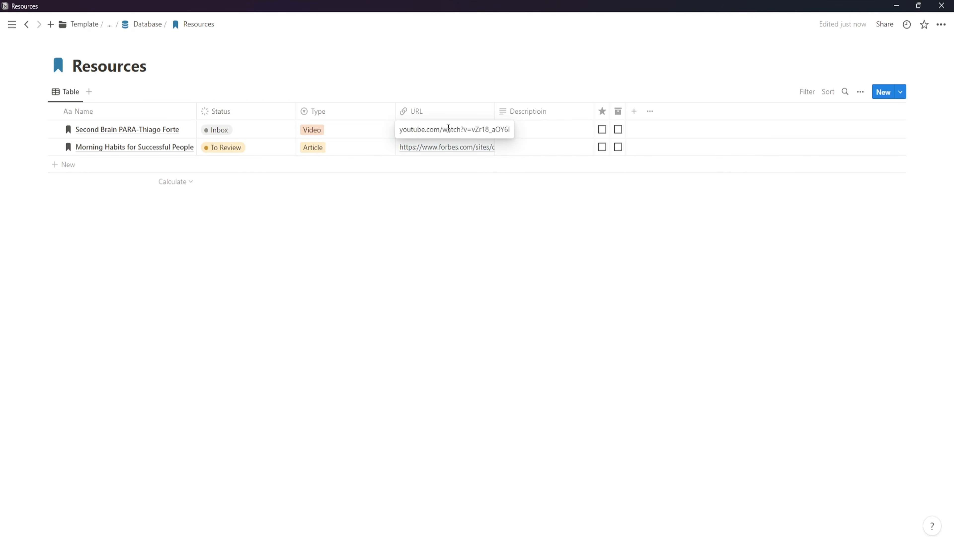
{"action": "key", "text": "Return"}
{"action": "left_click", "coordinate": [516, 245]}
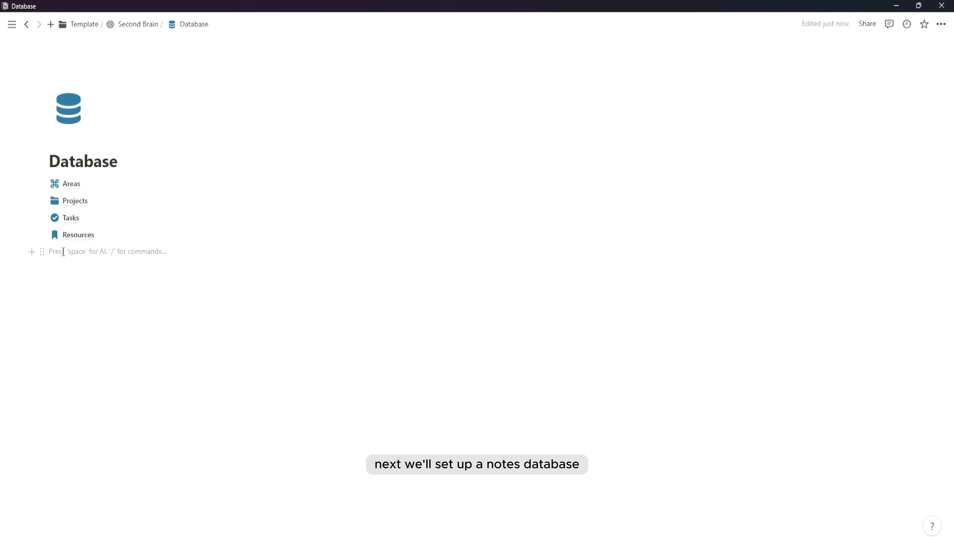
- Add a full-page database named Notes below Resources on the Database page
{"action": "type", "text": "/datab"}
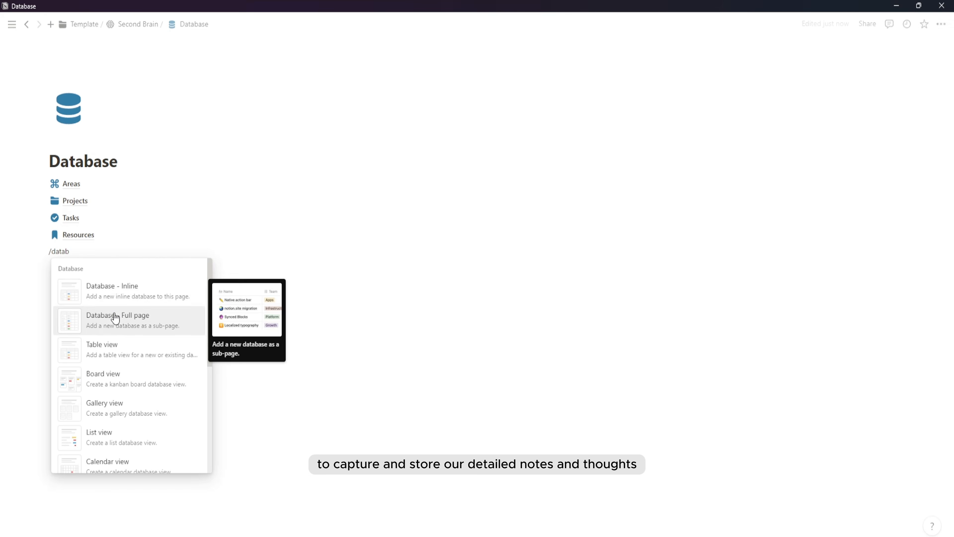
{"action": "left_click", "coordinate": [116, 318]}
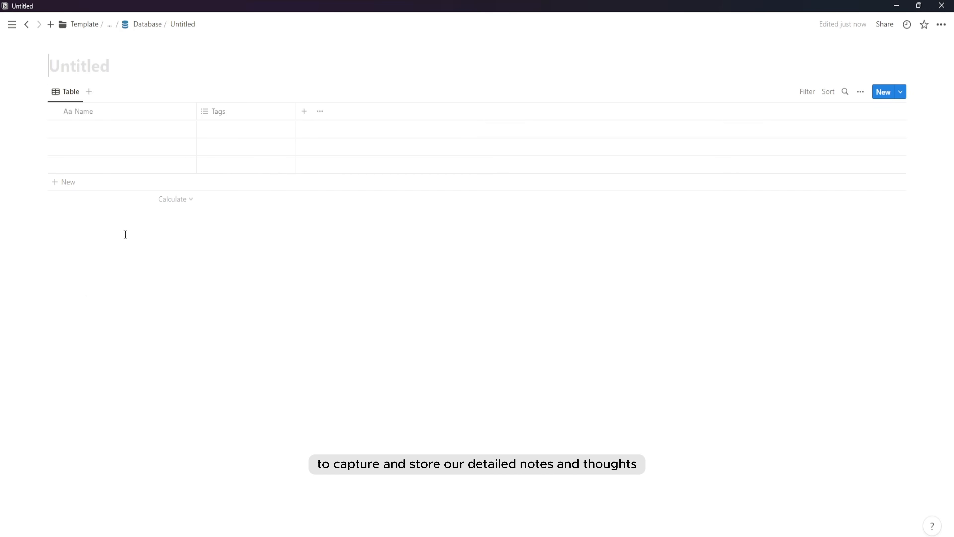
{"action": "type", "text": "Notes"}
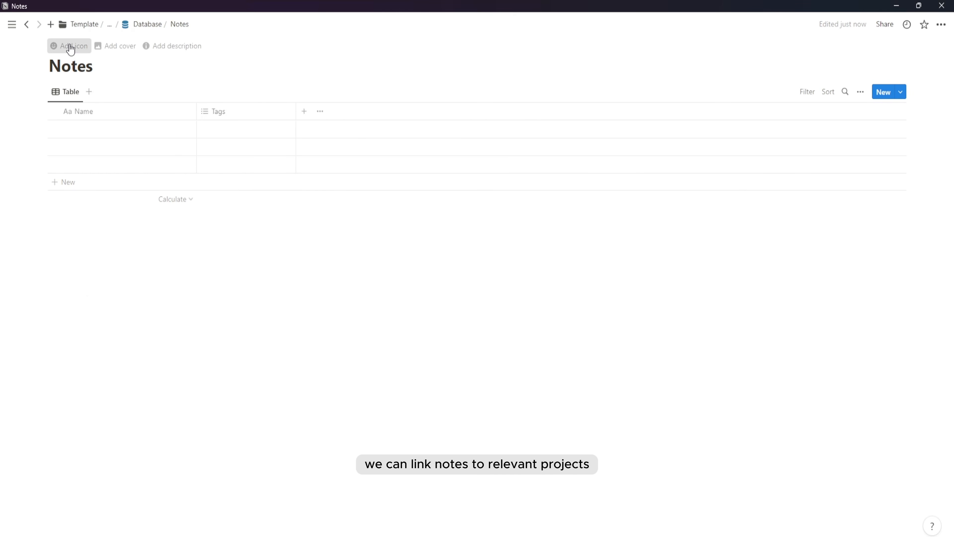
- Give the Notes database a blue page icon
{"action": "left_click", "coordinate": [69, 46]}
{"action": "left_click", "coordinate": [65, 74]}
{"action": "left_click", "coordinate": [50, 88]}
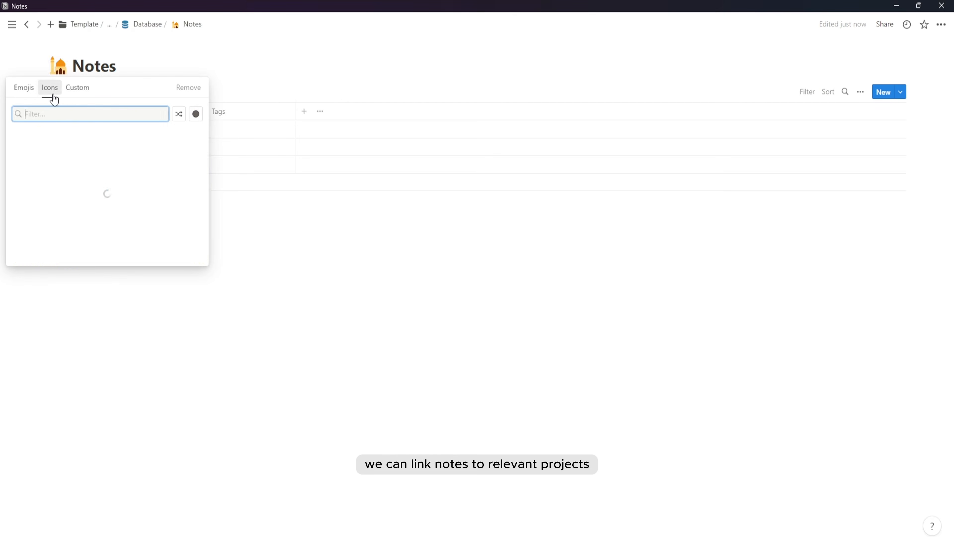
{"action": "left_click", "coordinate": [196, 114]}
{"action": "left_click", "coordinate": [180, 153]}
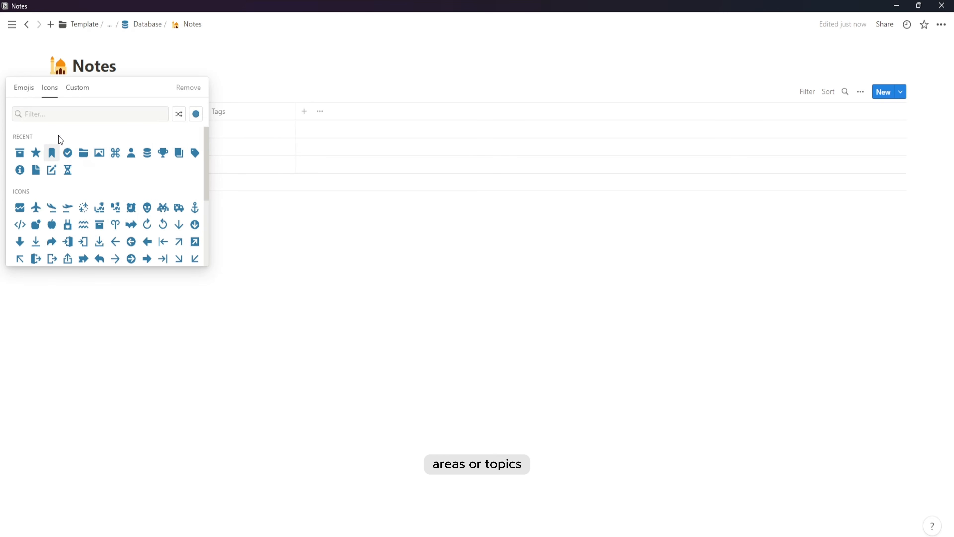
{"action": "left_click", "coordinate": [37, 168]}
{"action": "key", "text": "Escape"}
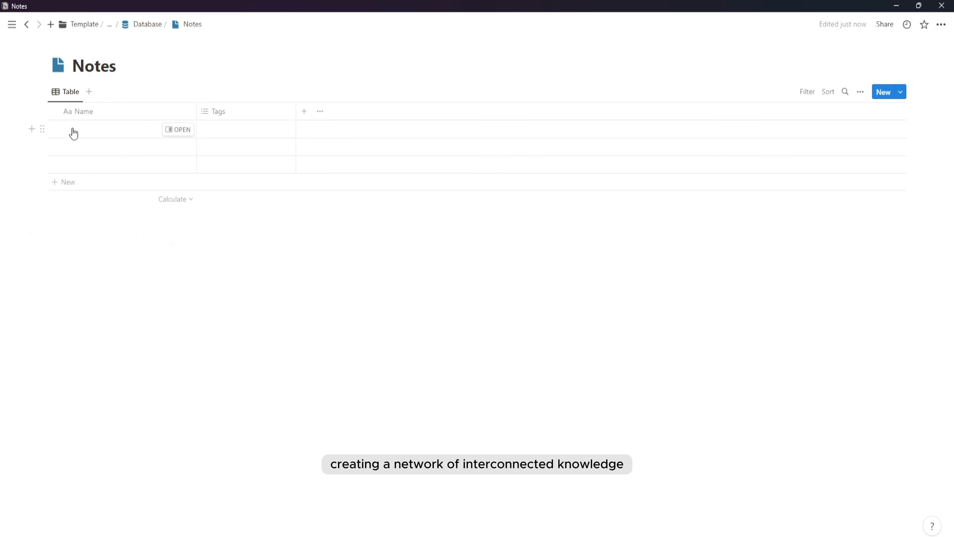
- Delete the Tags property and the three empty rows from the Notes table
{"action": "left_click", "coordinate": [239, 112]}
{"action": "left_click", "coordinate": [241, 255]}
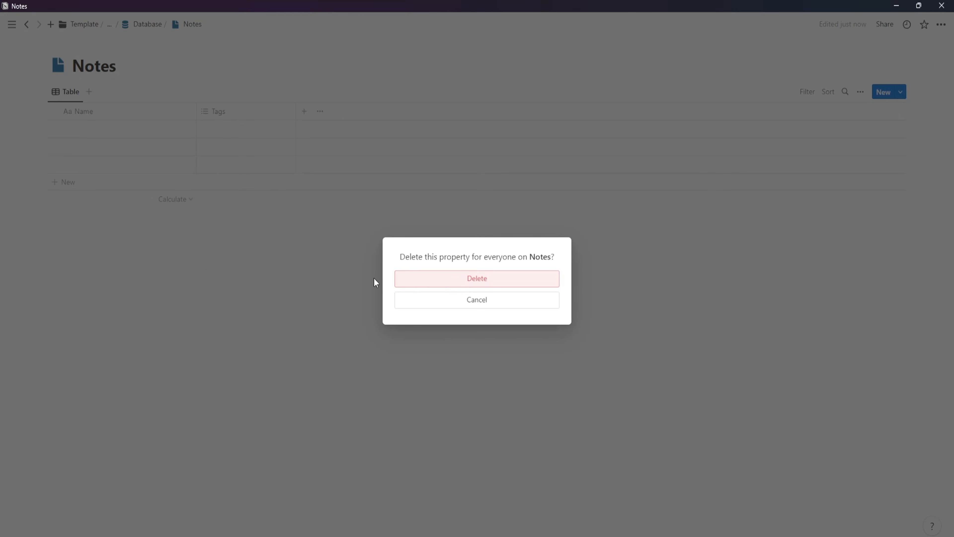
{"action": "left_click", "coordinate": [477, 277]}
{"action": "left_click_drag", "start_coordinate": [16, 122], "coordinate": [102, 163]}
{"action": "key", "text": "Delete"}
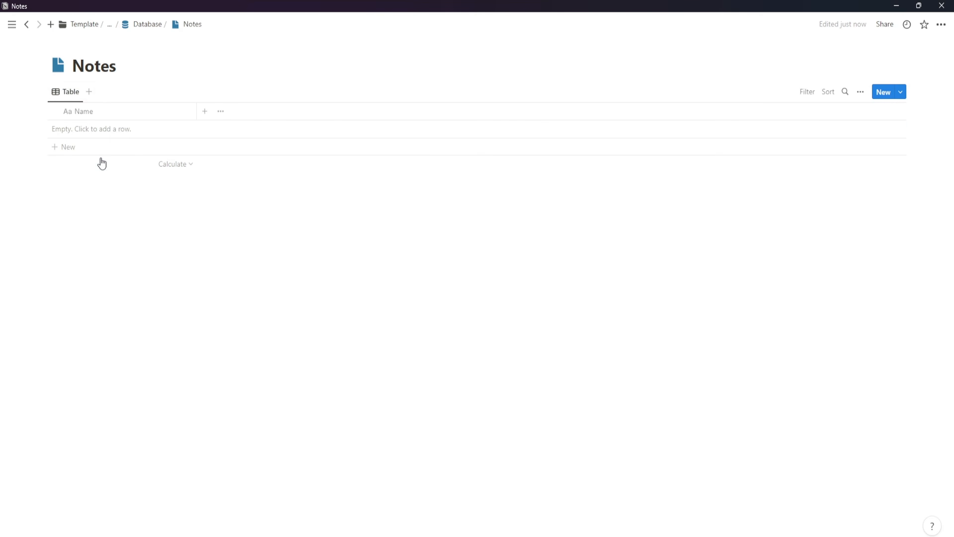
- Add a note named "Notion Starter Guide" to the Notes table
{"action": "left_click", "coordinate": [116, 128]}
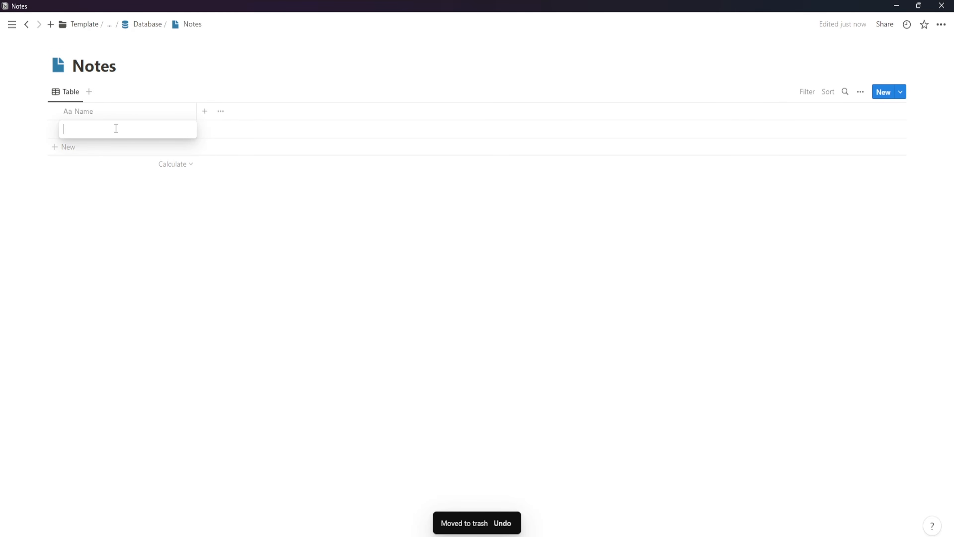
{"action": "key", "text": "BackSpace"}
{"action": "key", "text": "BackSpace"}
{"action": "key", "text": "BackSpace"}
{"action": "key", "text": "BackSpace"}
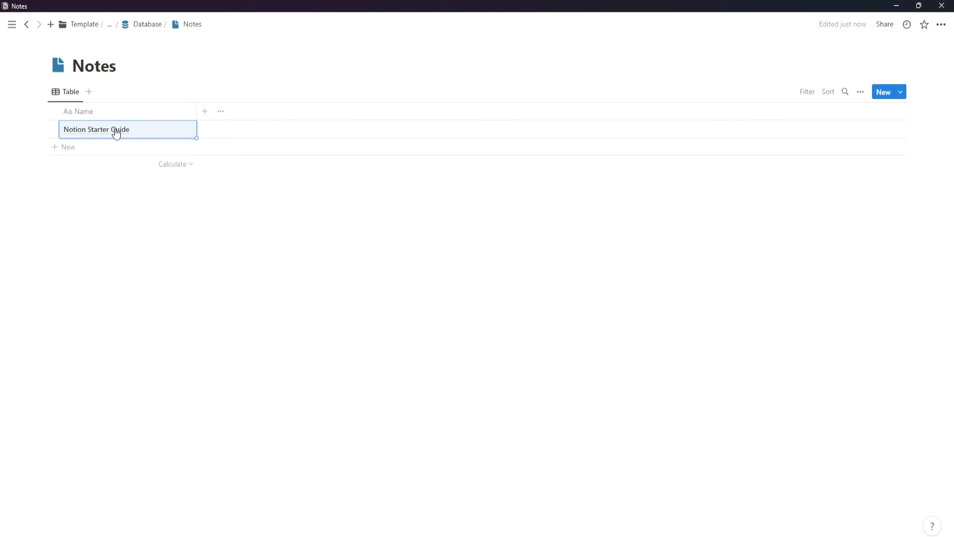
- Give the Notion Starter Guide note a dark grey page icon and close its page
{"action": "left_click", "coordinate": [173, 130]}
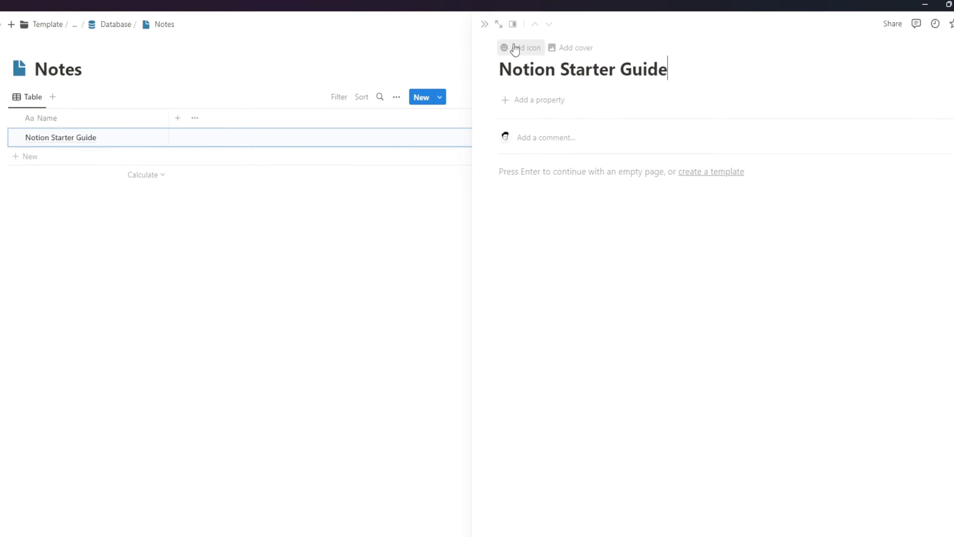
{"action": "left_click", "coordinate": [516, 48]}
{"action": "left_click", "coordinate": [454, 89]}
{"action": "left_click", "coordinate": [669, 214]}
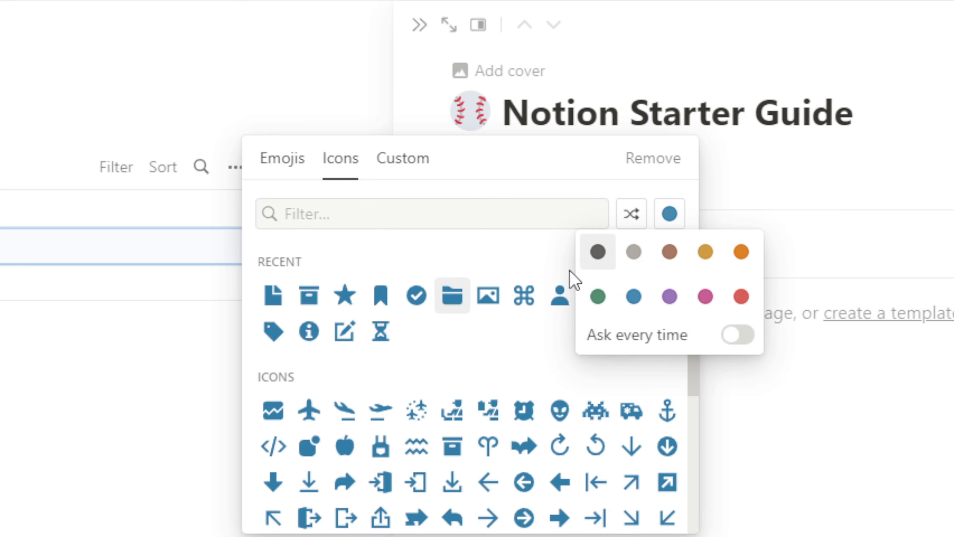
{"action": "left_click", "coordinate": [599, 252]}
{"action": "left_click", "coordinate": [280, 297]}
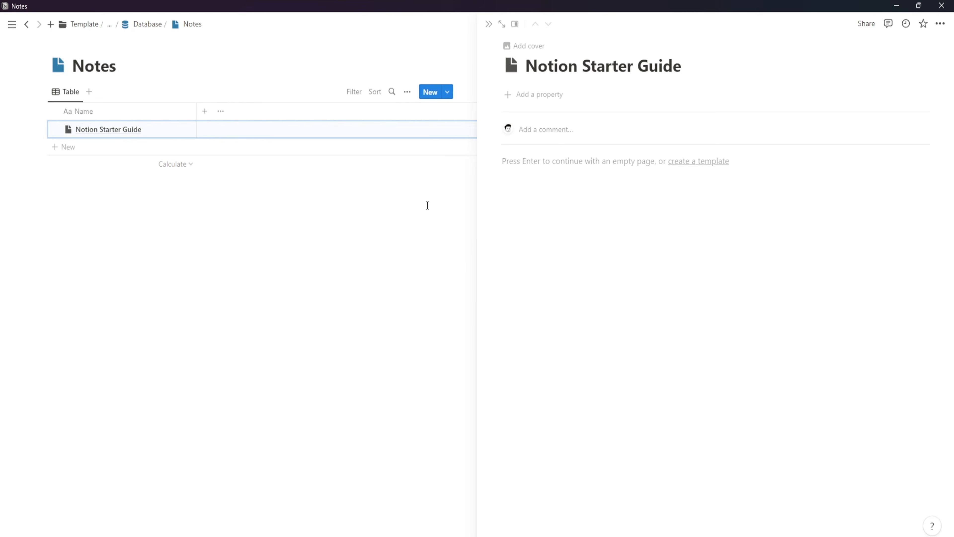
{"action": "left_click", "coordinate": [427, 206]}
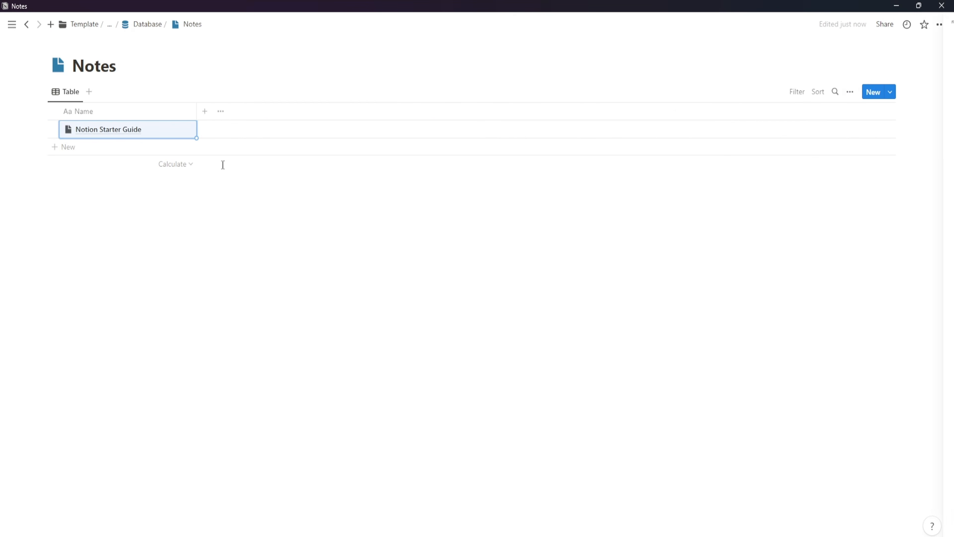
- Create a template named "New Note" for the Notes database and give it a dark grey page icon
{"action": "left_click", "coordinate": [901, 92]}
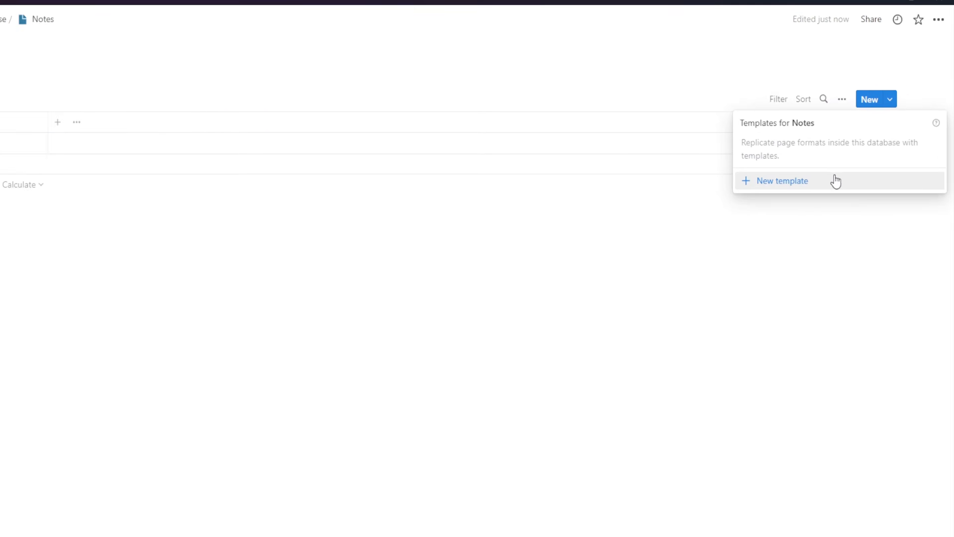
{"action": "left_click", "coordinate": [835, 178]}
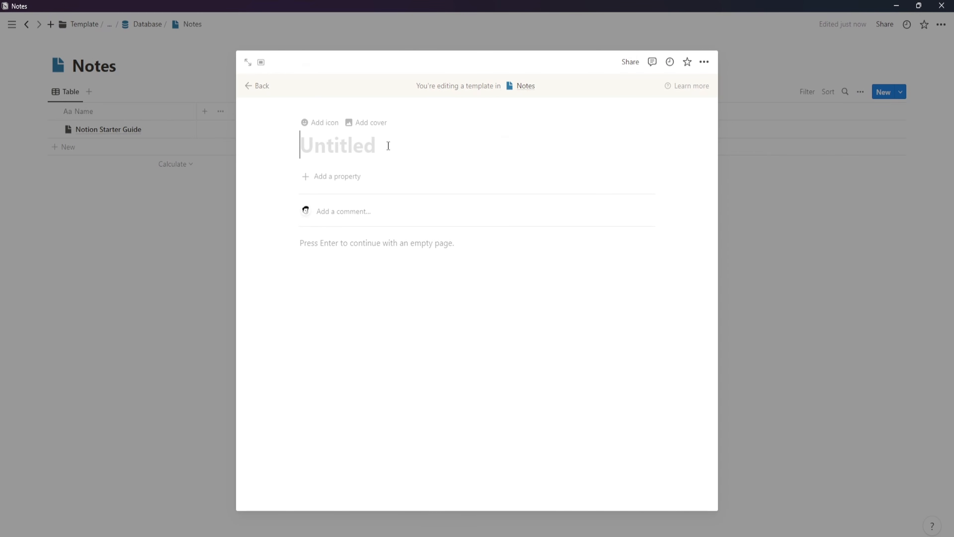
{"action": "type", "text": "Nr"}
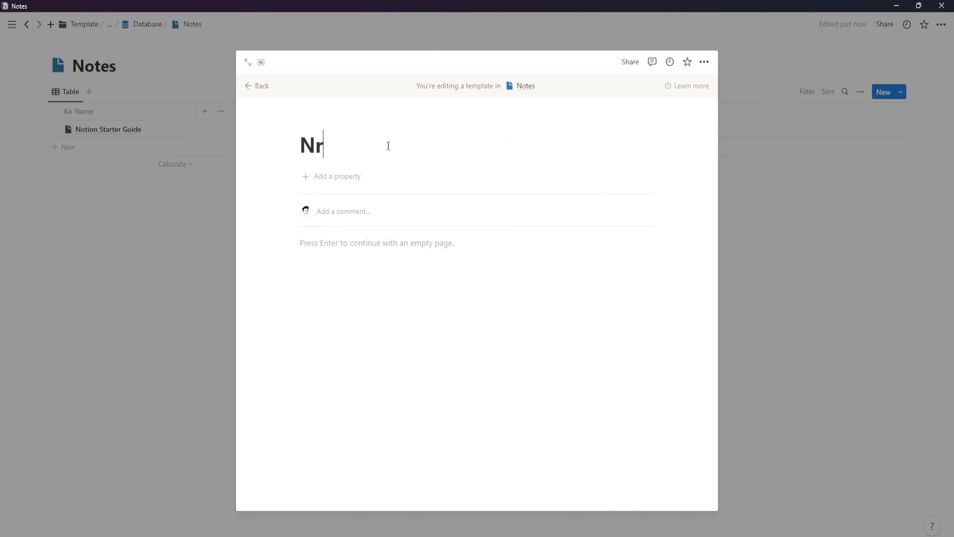
{"action": "type", "text": "w Note"}
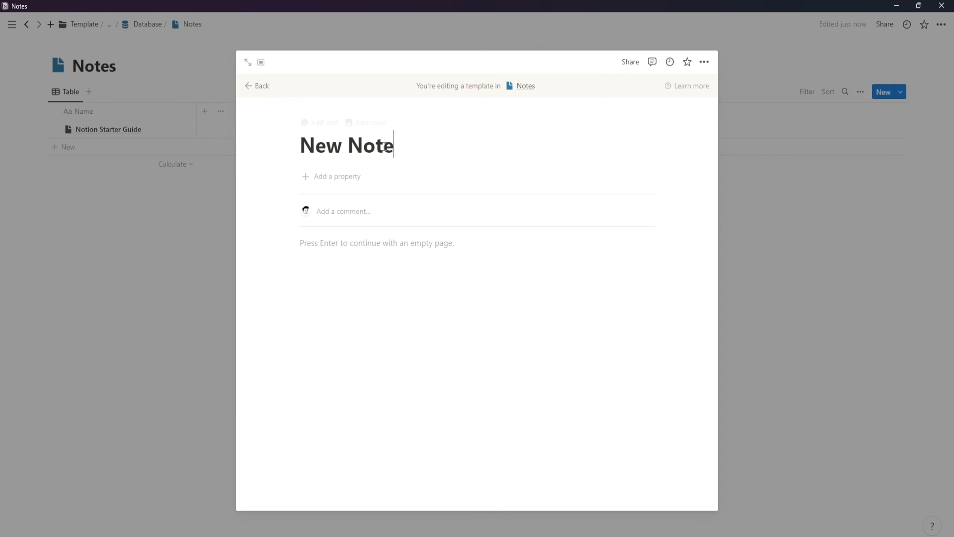
{"action": "left_click", "coordinate": [319, 122]}
{"action": "left_click", "coordinate": [260, 203]}
{"action": "left_click", "coordinate": [230, 269]}
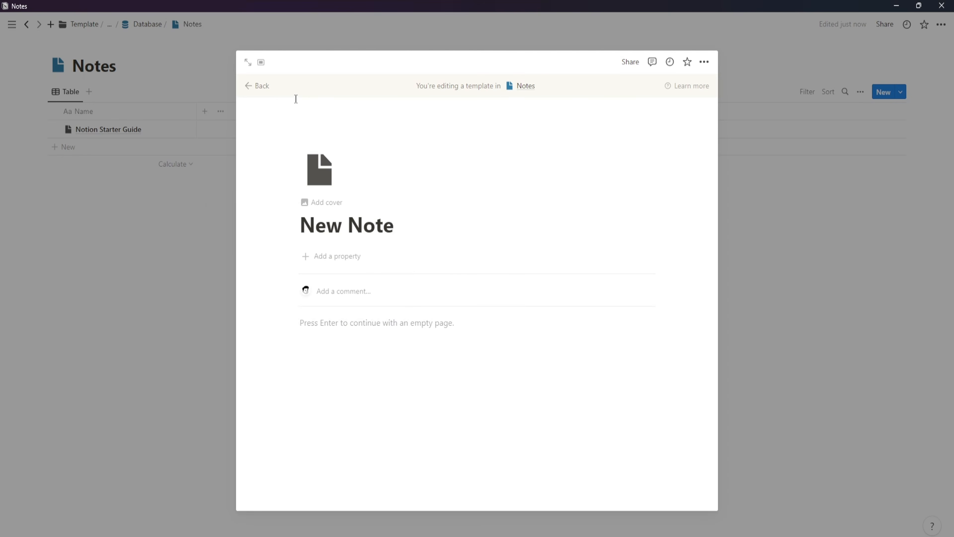
{"action": "left_click", "coordinate": [259, 85]}
- Set the New Note template as the default for the Notes database
{"action": "left_click", "coordinate": [901, 92]}
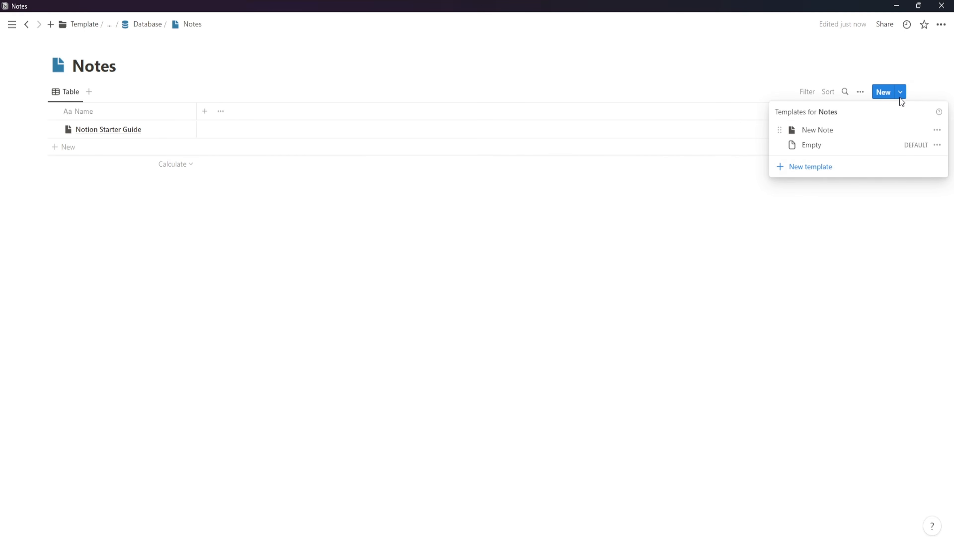
{"action": "left_click", "coordinate": [938, 132]}
{"action": "left_click", "coordinate": [864, 115]}
{"action": "left_click", "coordinate": [514, 277]}
{"action": "left_click", "coordinate": [712, 319]}
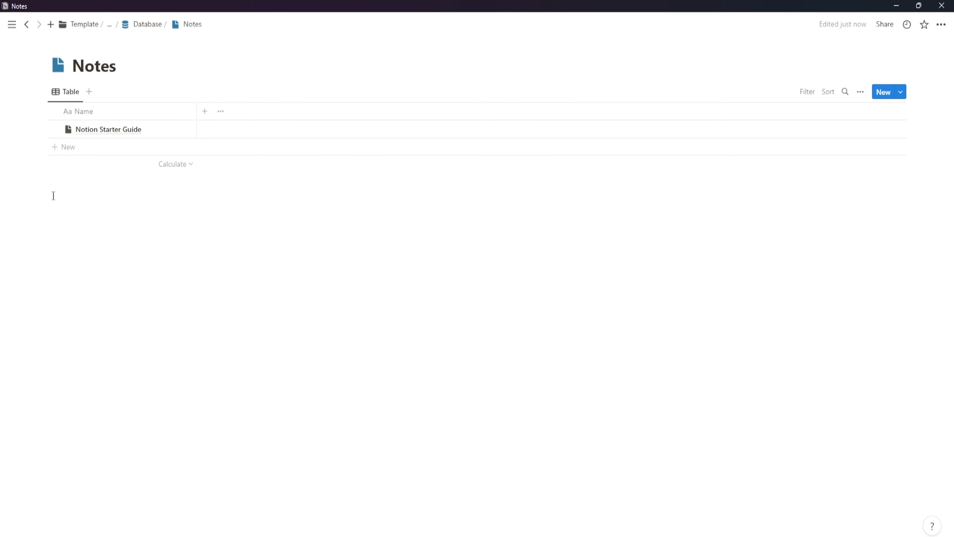
- Add a Status property to the Notes table and rename its Not started option to Inbox
{"action": "left_click", "coordinate": [205, 112]}
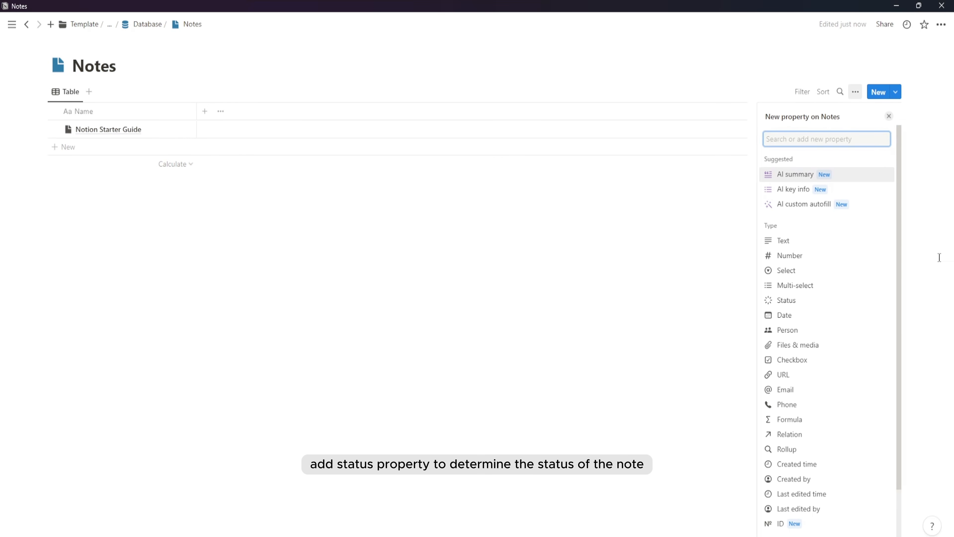
{"action": "left_click", "coordinate": [797, 298]}
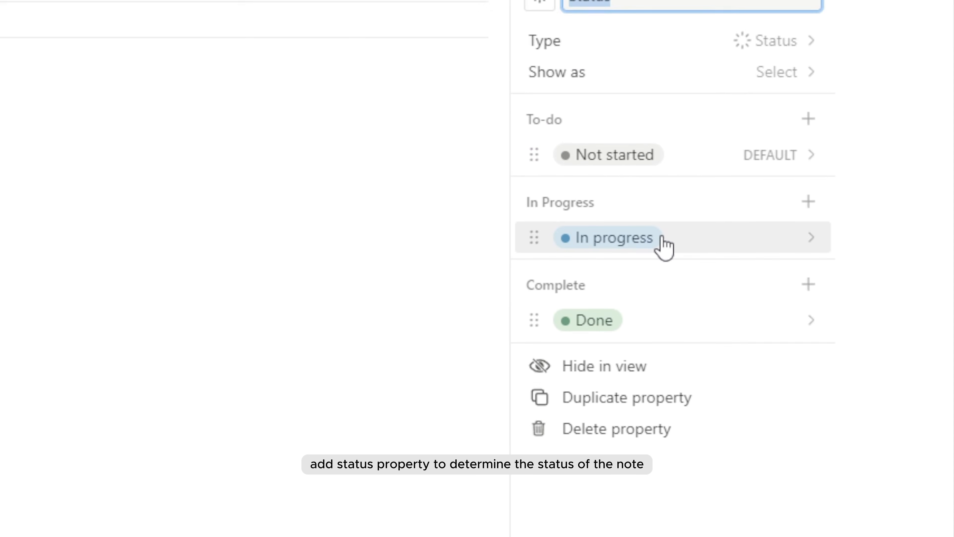
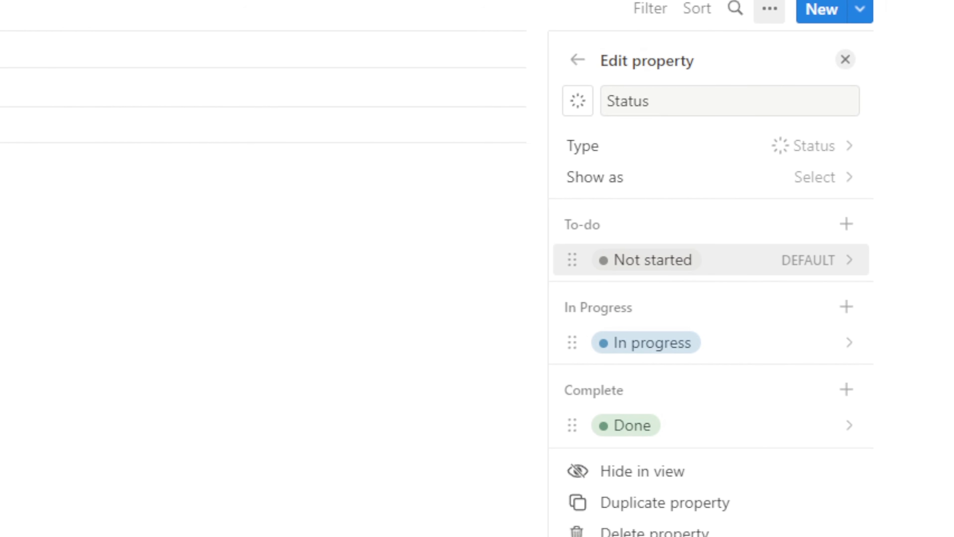
{"action": "left_click", "coordinate": [734, 260]}
{"action": "type", "text": "i"}
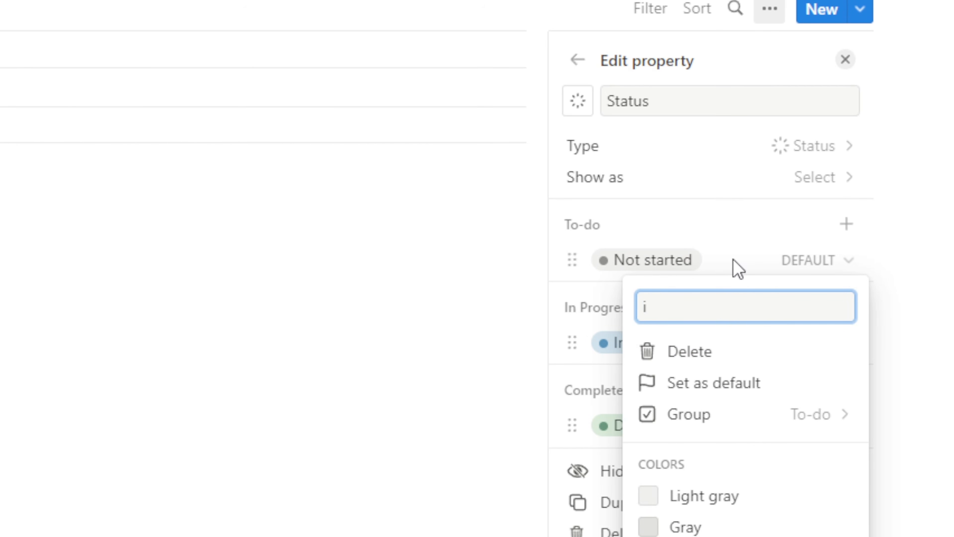
{"action": "key", "text": "Return"}
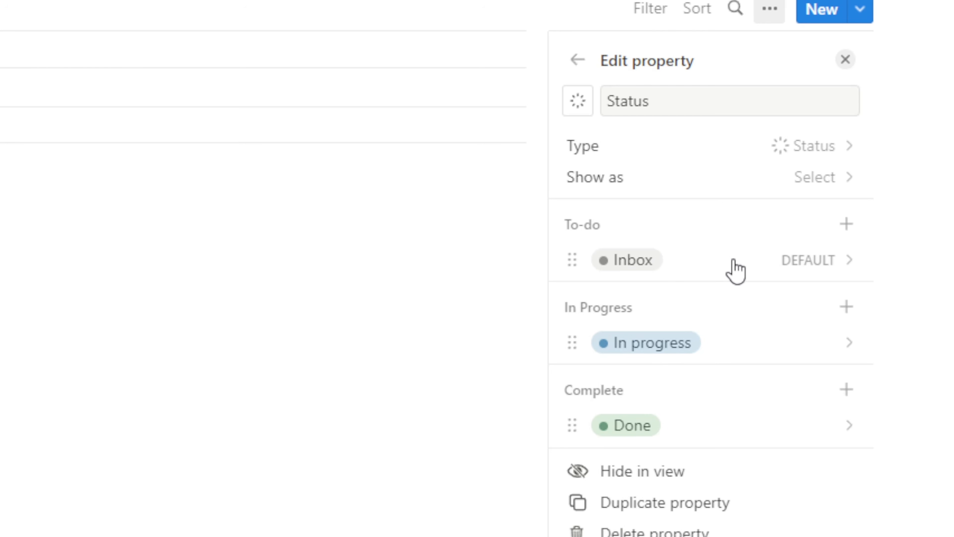
- Rename the Status property's In progress option to Draft
{"action": "left_click", "coordinate": [714, 342]}
{"action": "type", "text": "D"}
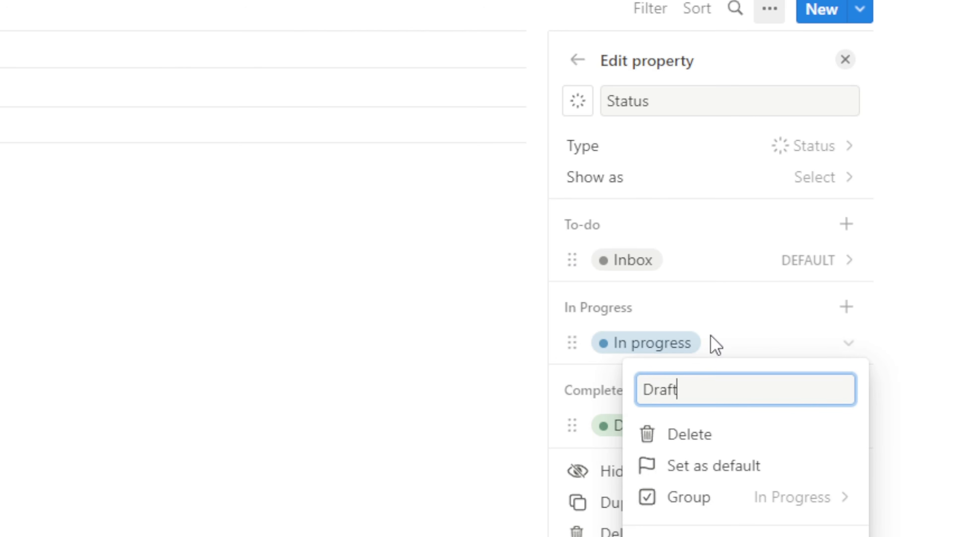
{"action": "type", "text": "raft"}
{"action": "key", "text": "Return"}
- Rename the Status property's Done option and close the property settings
{"action": "scroll", "coordinate": [699, 356], "scroll_direction": "down", "scroll_amount": 2}
{"action": "left_click", "coordinate": [702, 360]}
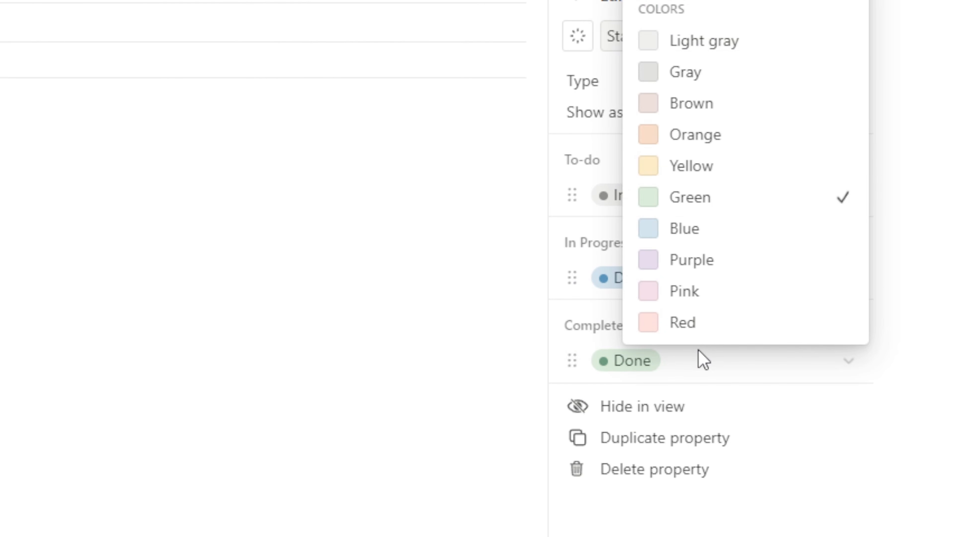
{"action": "type", "text": "Fi"}
{"action": "key", "text": "Return"}
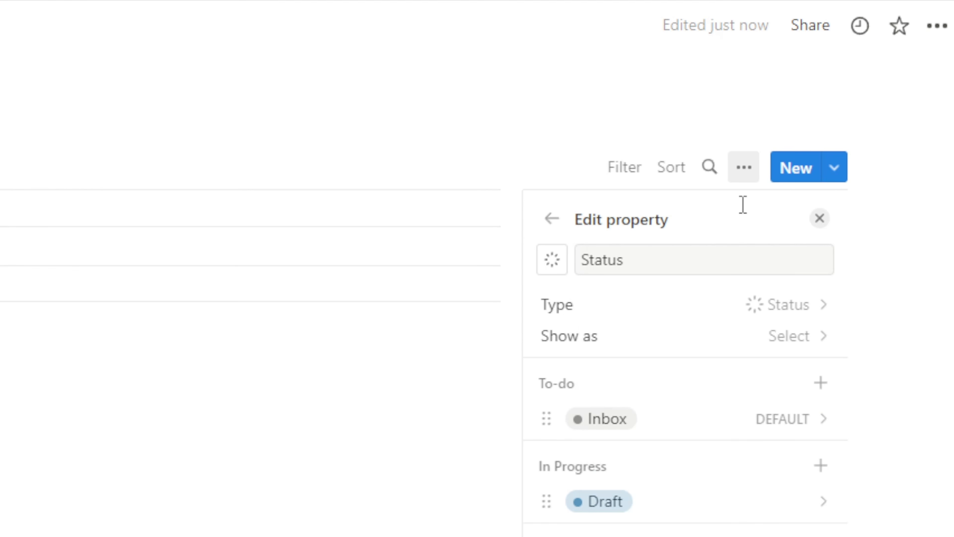
{"action": "left_click", "coordinate": [524, 350]}
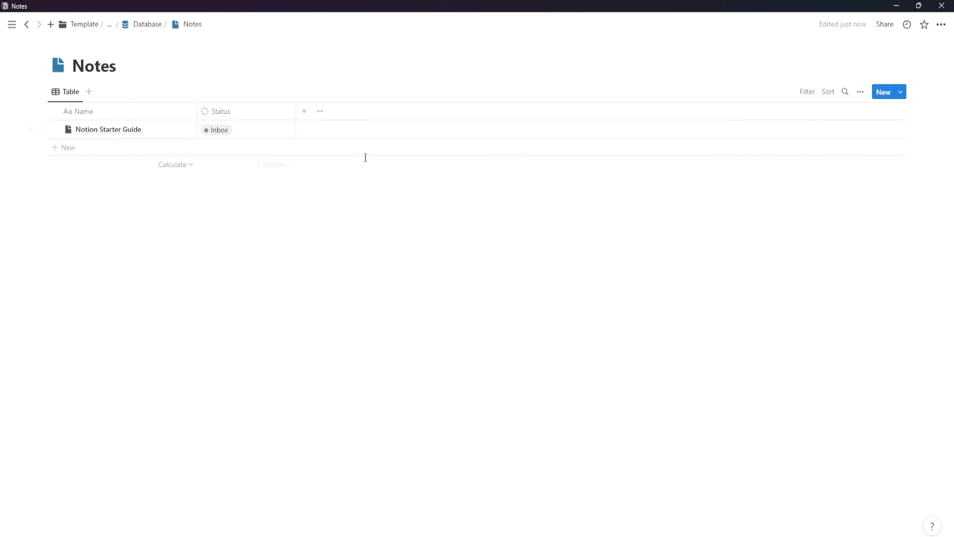
- Add a Created time property and a Last edited time property to the Notes table
{"action": "left_click", "coordinate": [309, 117]}
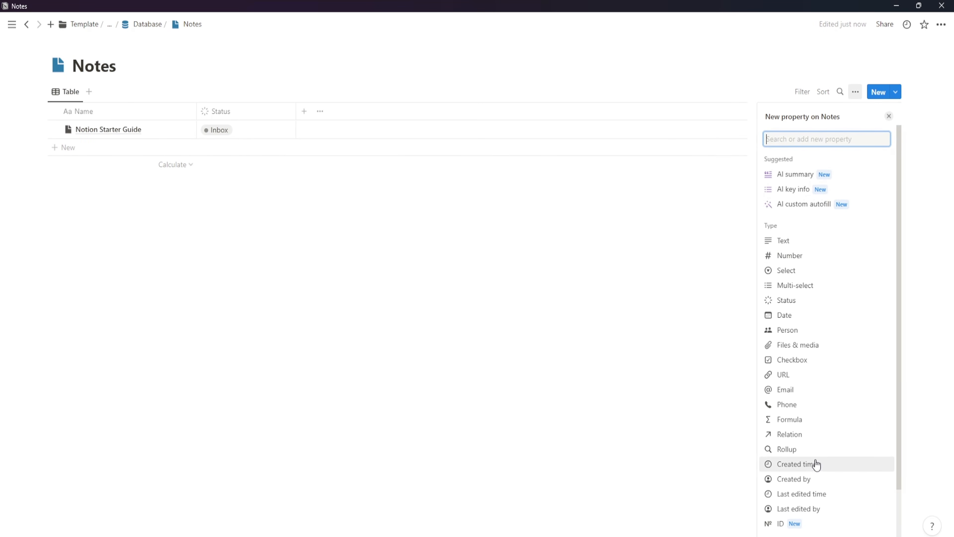
{"action": "left_click", "coordinate": [820, 464]}
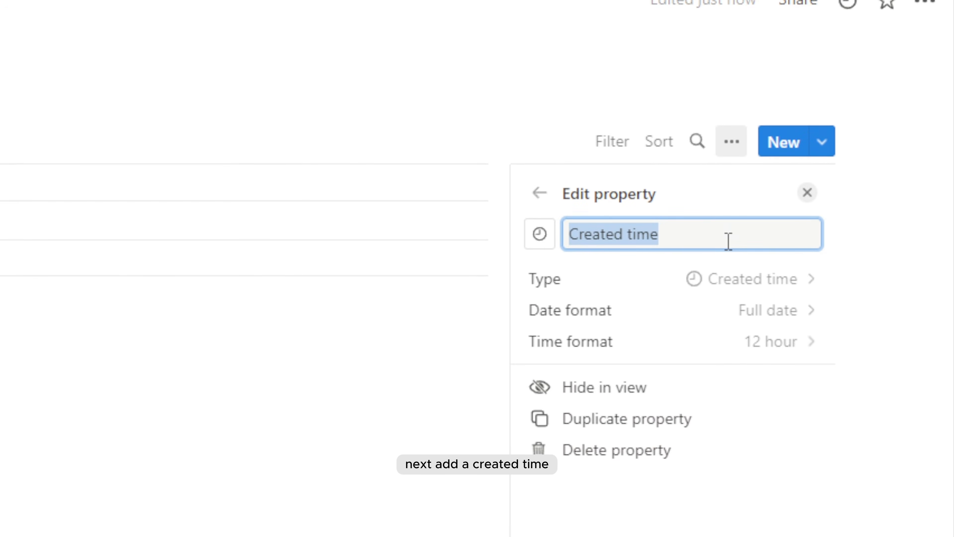
{"action": "left_click", "coordinate": [628, 180]}
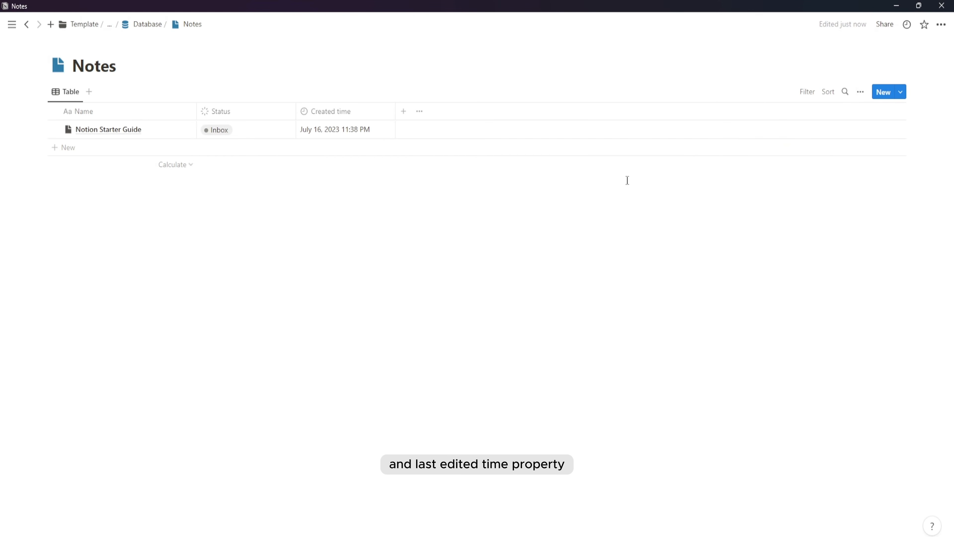
{"action": "left_click", "coordinate": [403, 116]}
{"action": "scroll", "coordinate": [816, 362], "scroll_direction": "down", "scroll_amount": 3}
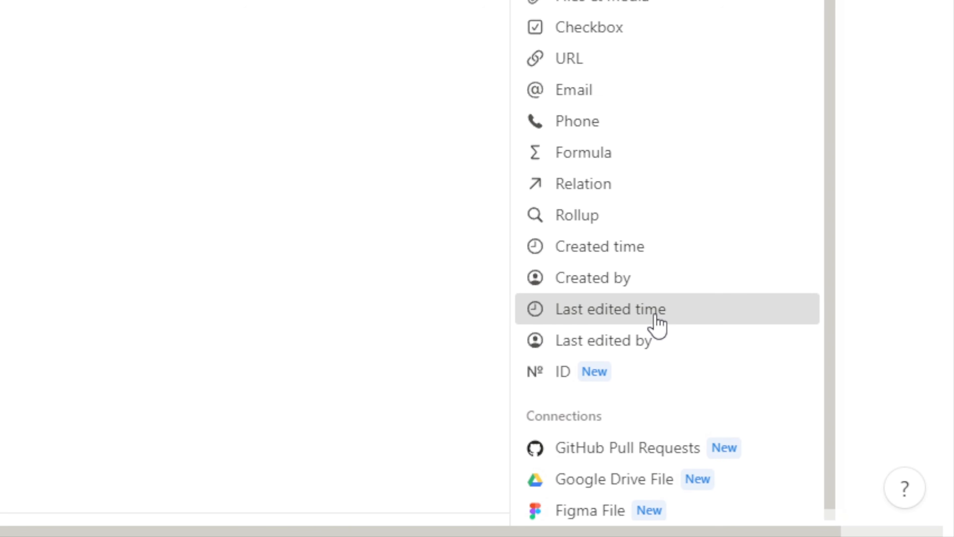
{"action": "left_click", "coordinate": [658, 325]}
{"action": "left_click", "coordinate": [541, 334]}
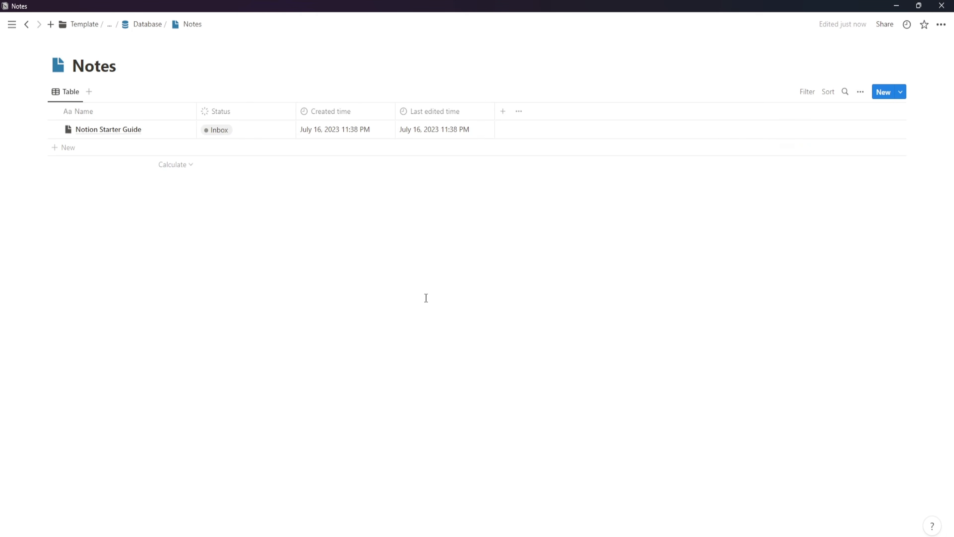
- Add a checkbox property named Favorite with a star icon to the Notes table and narrow its column
{"action": "left_click", "coordinate": [503, 111]}
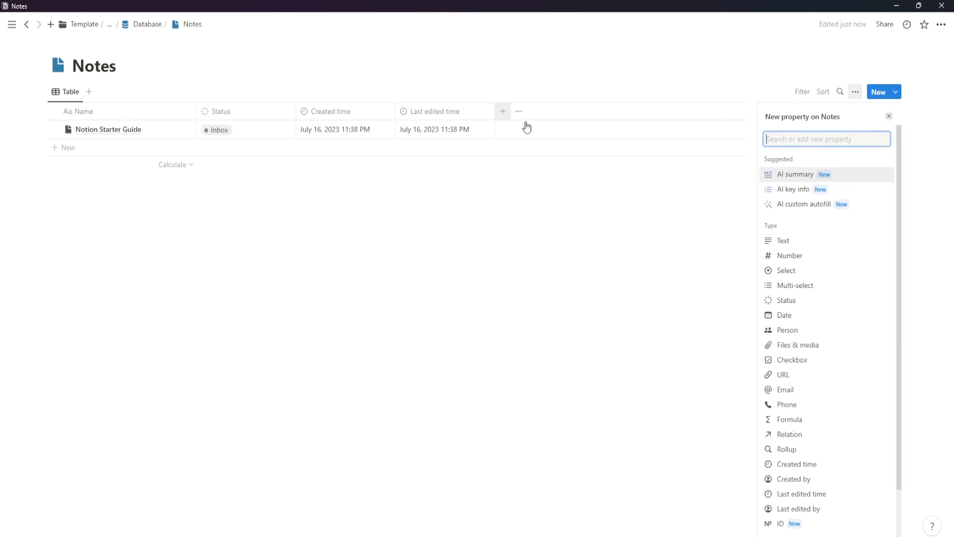
{"action": "left_click", "coordinate": [826, 360]}
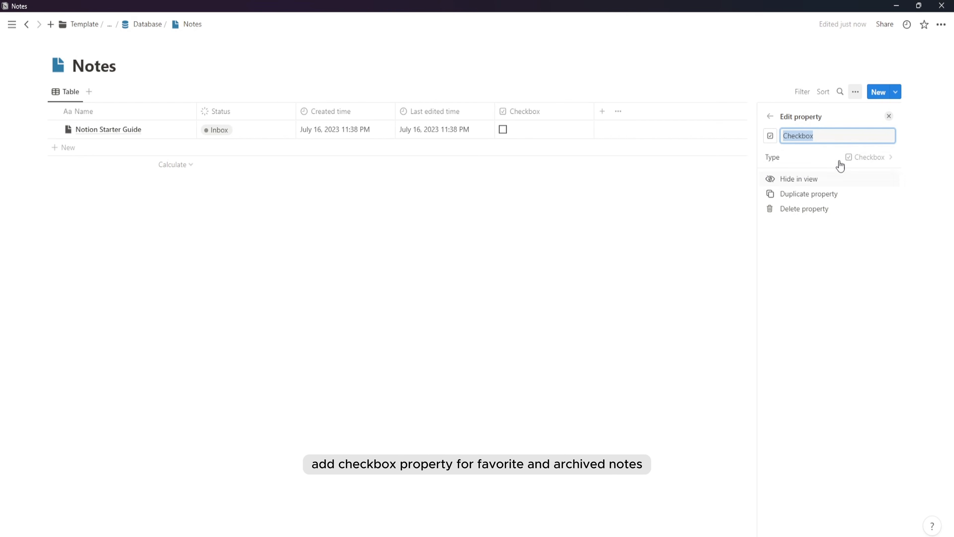
{"action": "type", "text": "Favorite"}
{"action": "left_click", "coordinate": [771, 136]}
{"action": "left_click", "coordinate": [782, 237]}
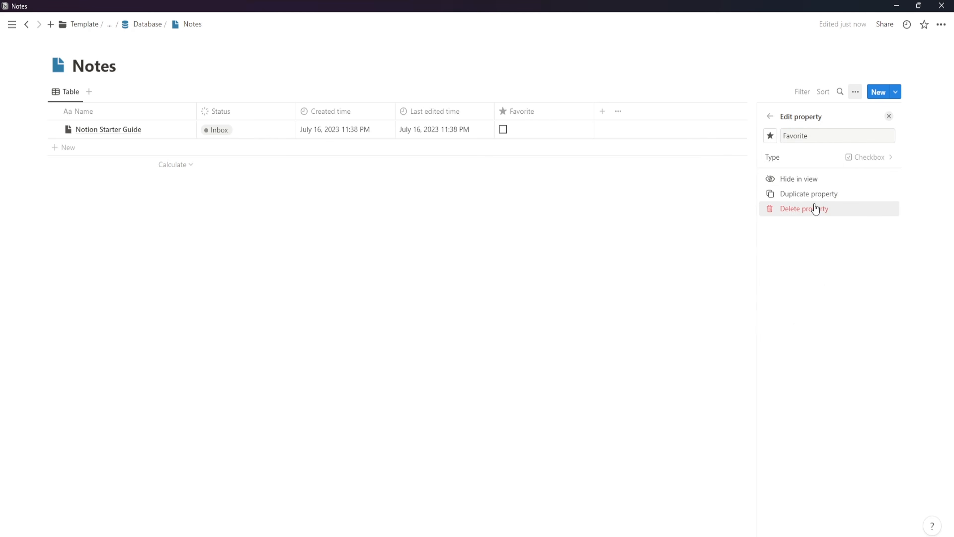
{"action": "left_click", "coordinate": [699, 223]}
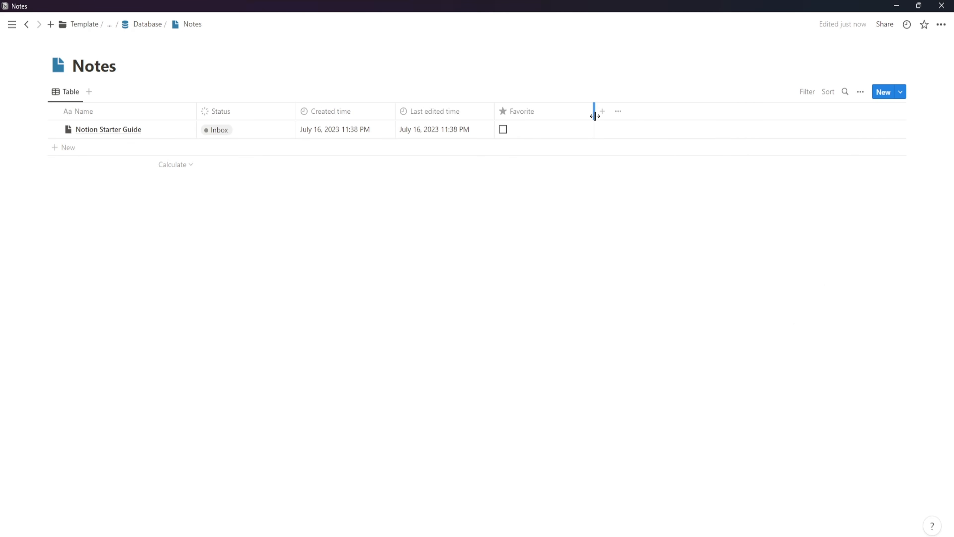
{"action": "left_click_drag", "start_coordinate": [595, 113], "coordinate": [529, 125]}
- Add a checkbox property named Archive with an archive box icon to the Notes table and resize its column
{"action": "left_click", "coordinate": [522, 111]}
{"action": "left_click", "coordinate": [807, 360]}
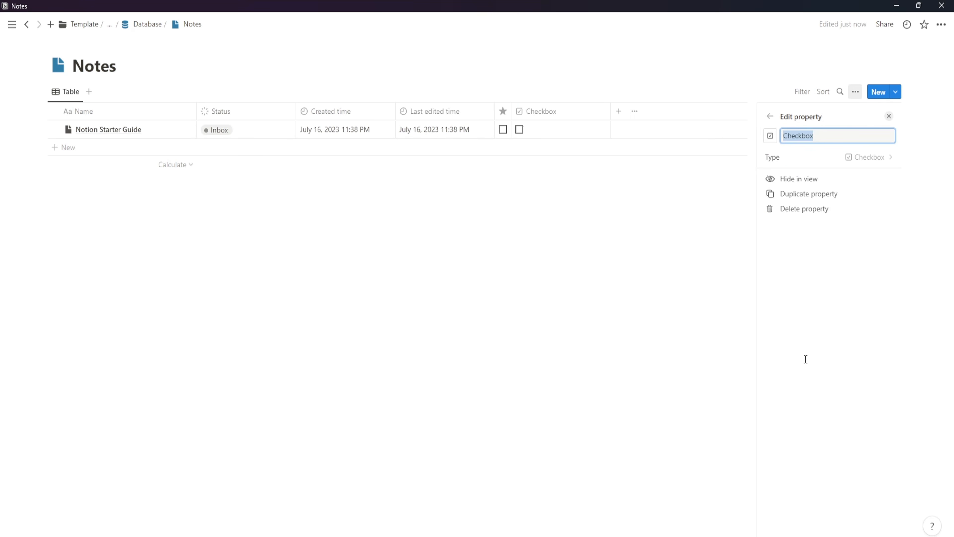
{"action": "type", "text": "S"}
{"action": "key", "text": "BackSpace"}
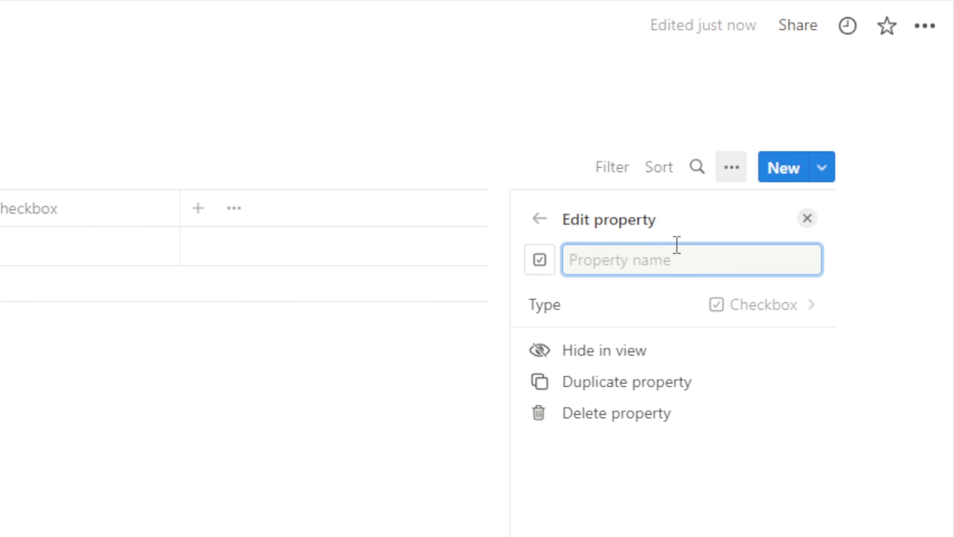
{"action": "type", "text": "S"}
{"action": "key", "text": "BackSpace"}
{"action": "type", "text": "a"}
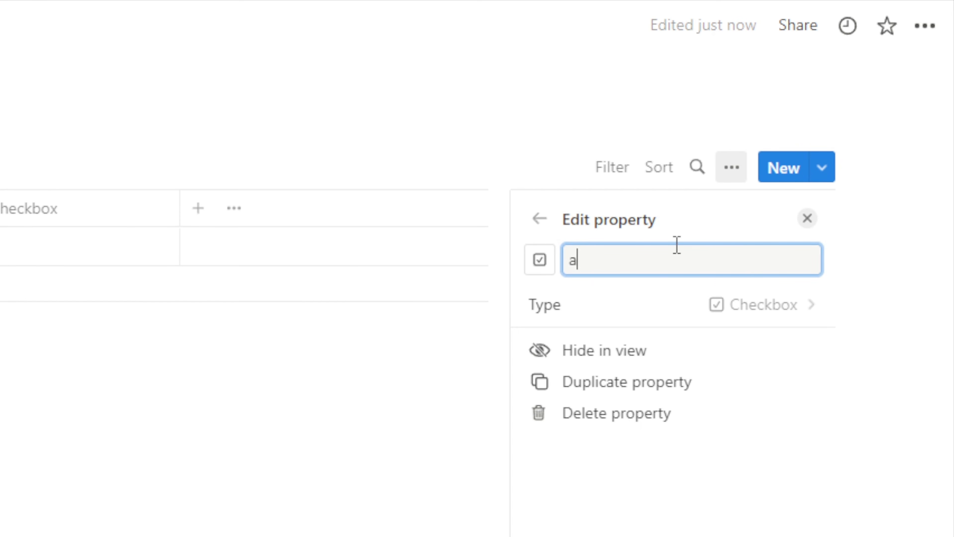
{"action": "type", "text": "rchive"}
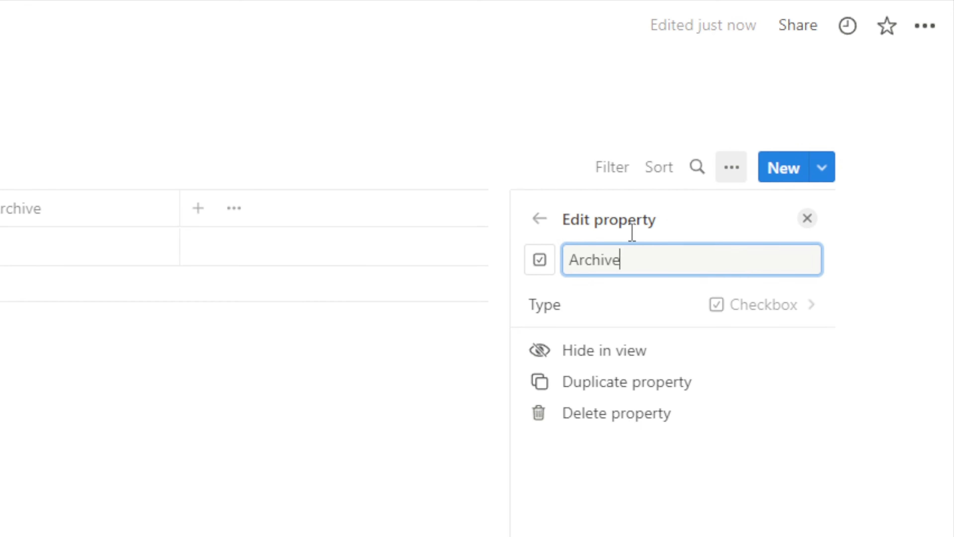
{"action": "left_click", "coordinate": [539, 260]}
{"action": "left_click", "coordinate": [497, 327]}
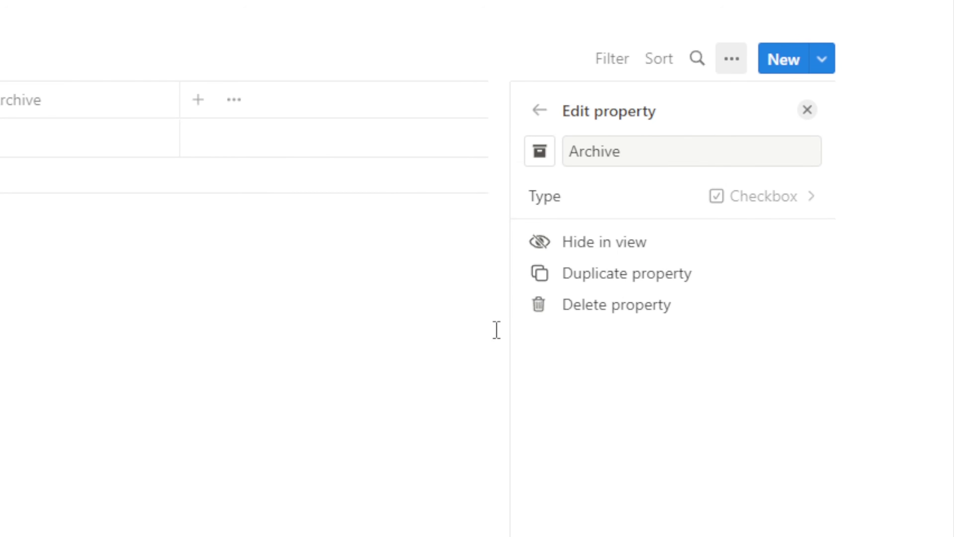
{"action": "left_click", "coordinate": [373, 368]}
{"action": "left_click_drag", "start_coordinate": [180, 107], "coordinate": [510, 150]}
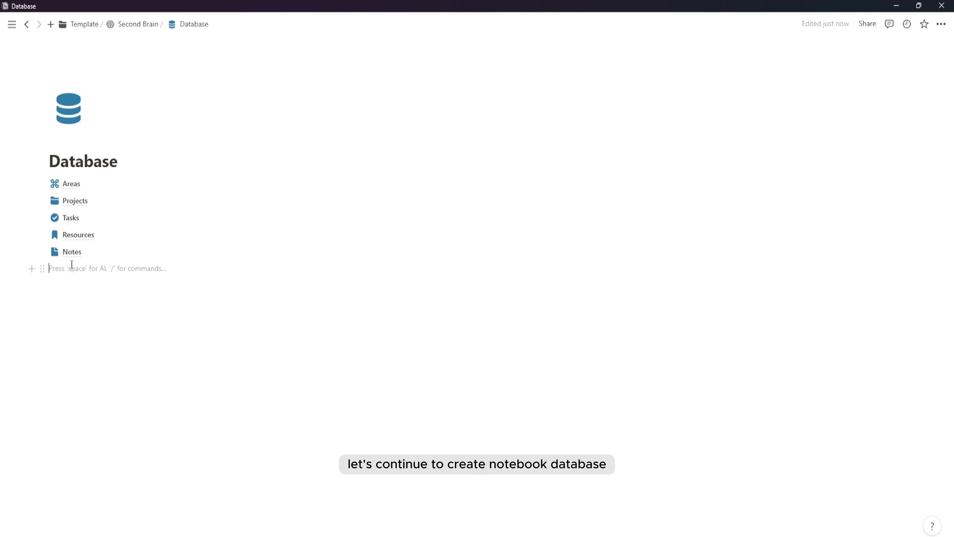
- Add a full-page database named "Notebook" below Notes on the Database page
{"action": "type", "text": "/data"}
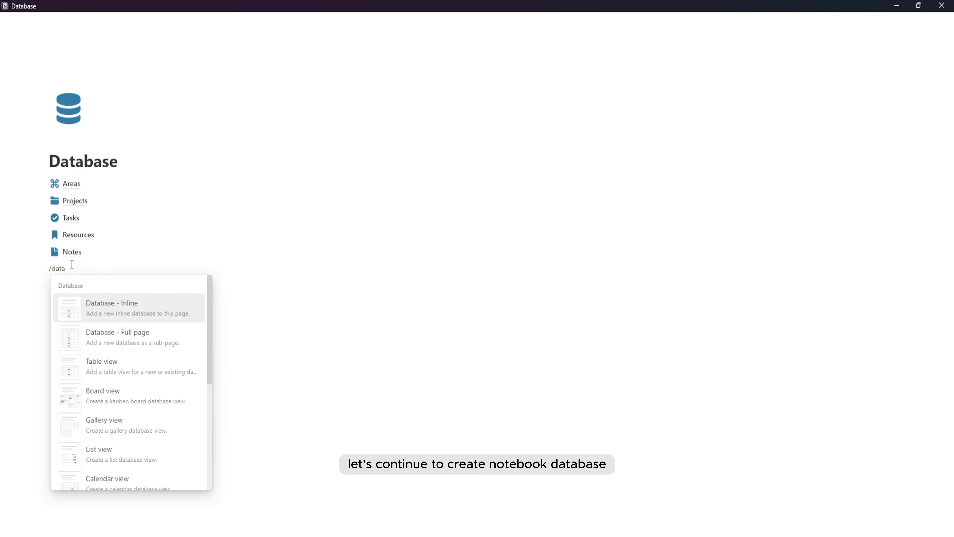
{"action": "left_click", "coordinate": [96, 332]}
{"action": "type", "text": "NO"}
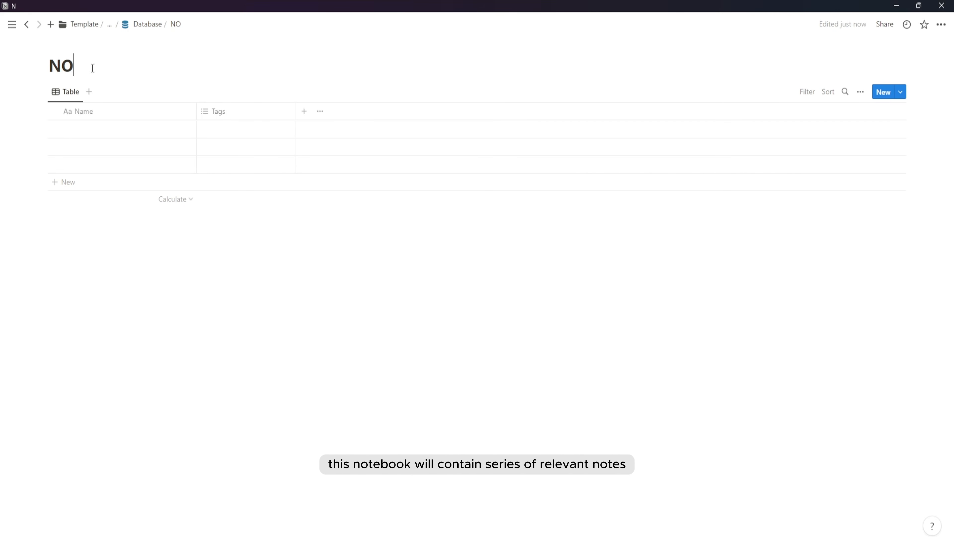
{"action": "type", "text": "tebotebook"}
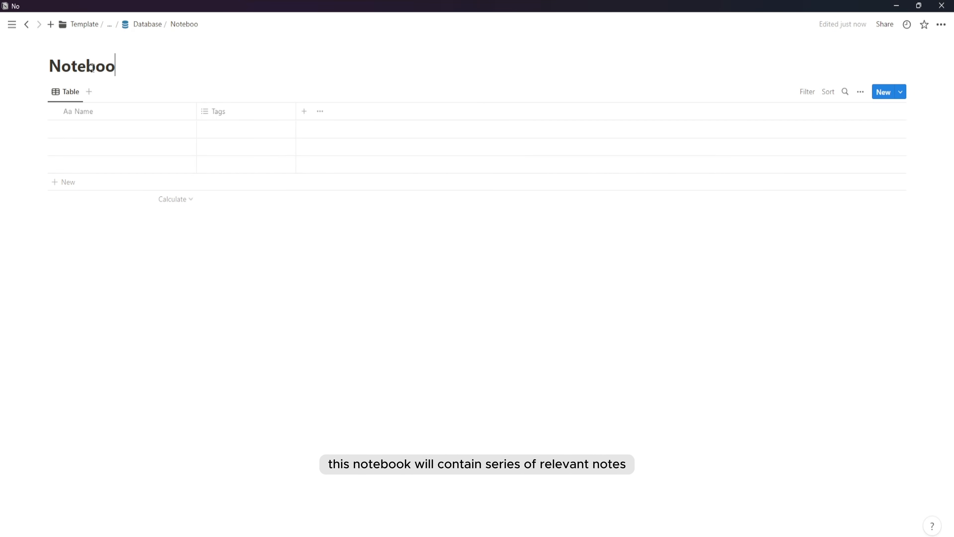
- Give the Notebook database a blue book icon found by searching the icons for "book"
{"action": "left_click", "coordinate": [70, 47]}
{"action": "left_click", "coordinate": [58, 67]}
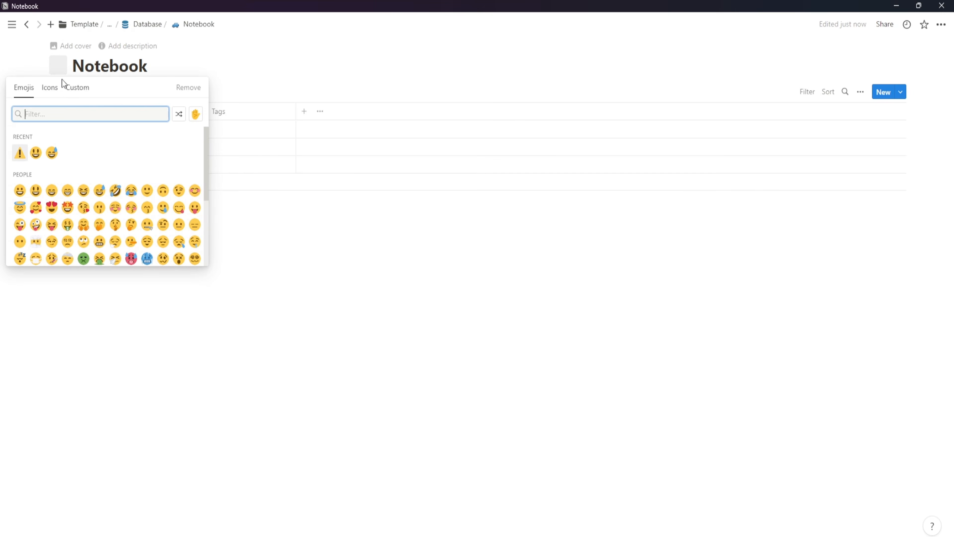
{"action": "left_click", "coordinate": [49, 87]}
{"action": "type", "text": "book"}
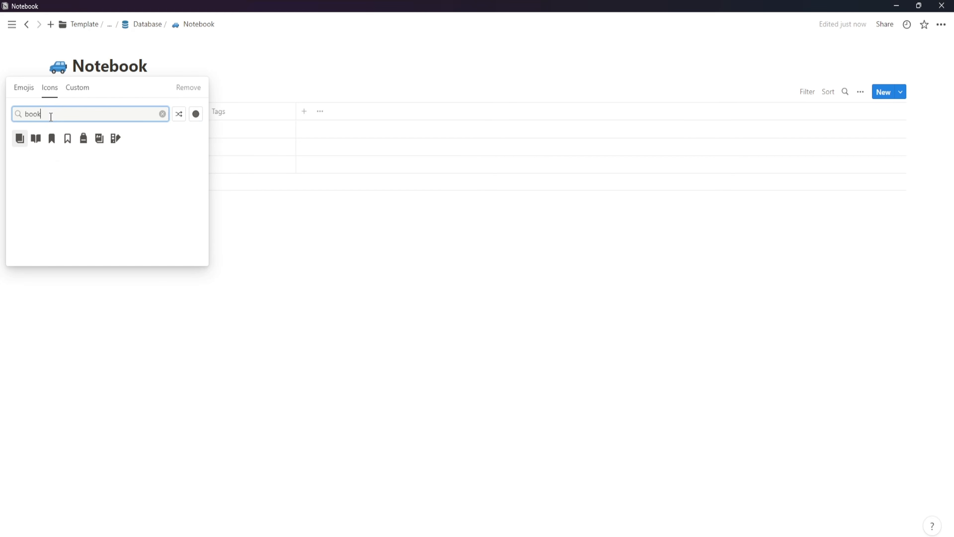
{"action": "left_click", "coordinate": [196, 114]}
{"action": "left_click", "coordinate": [180, 153]}
{"action": "left_click", "coordinate": [20, 139]}
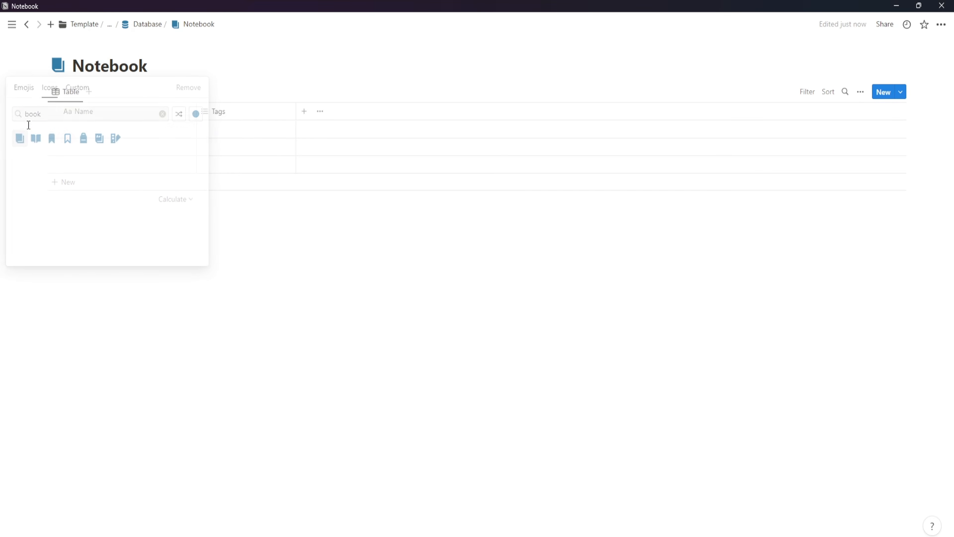
- Delete the Tags property and the three empty rows from the Notebook table
{"action": "left_click", "coordinate": [216, 112]}
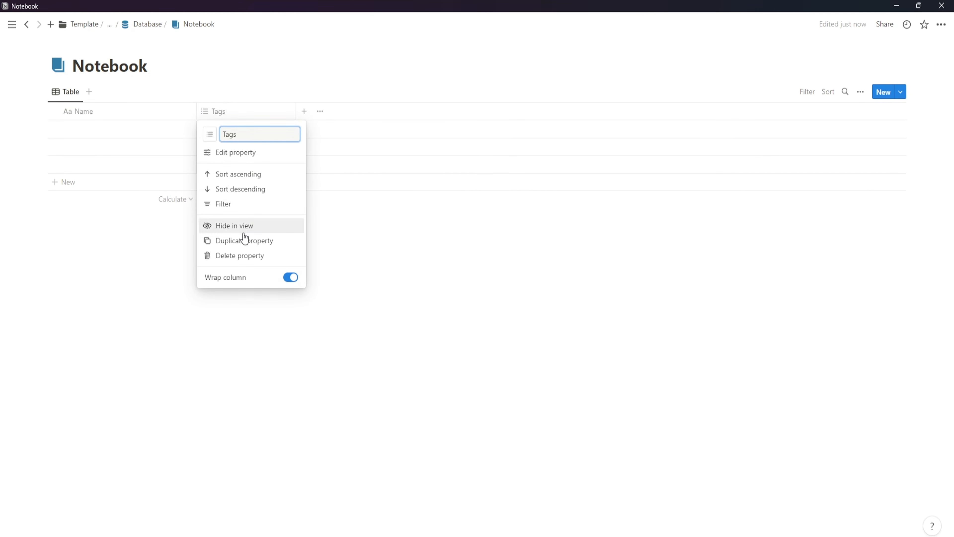
{"action": "left_click", "coordinate": [250, 257]}
{"action": "key", "text": "Return"}
{"action": "left_click_drag", "start_coordinate": [24, 130], "coordinate": [101, 162]}
{"action": "key", "text": "Delete"}
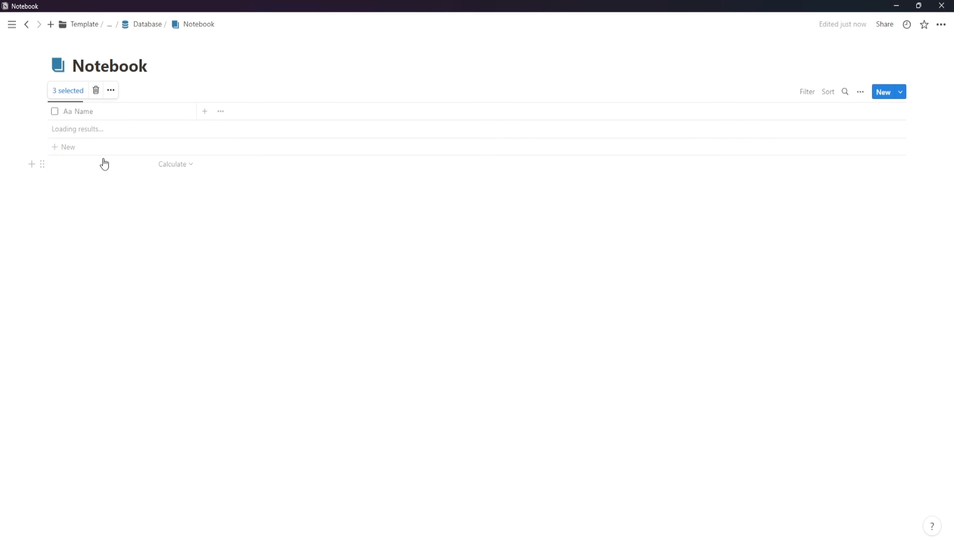
- Add an entry named "Notion Guide" to the Notebook table and give its page a dark gray book icon
{"action": "left_click", "coordinate": [115, 133]}
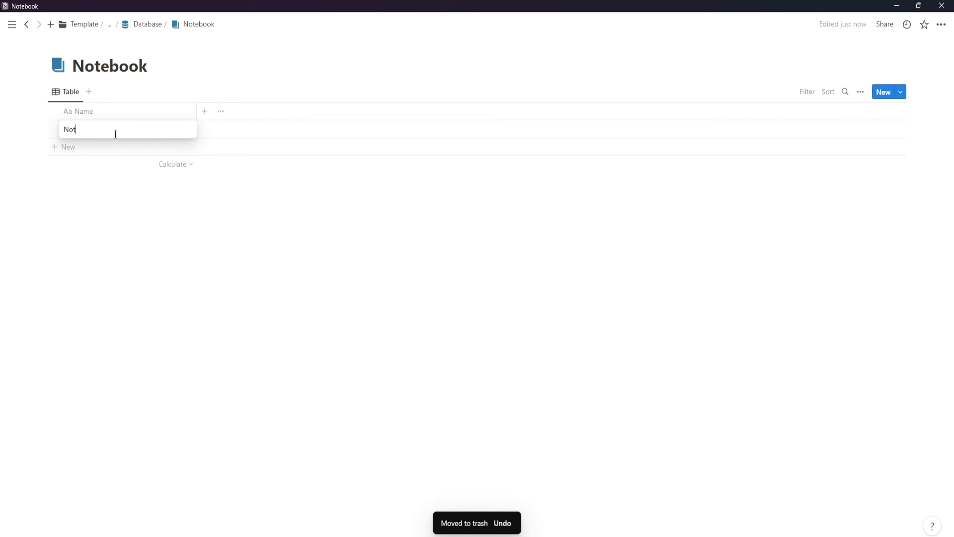
{"action": "type", "text": "Guide"}
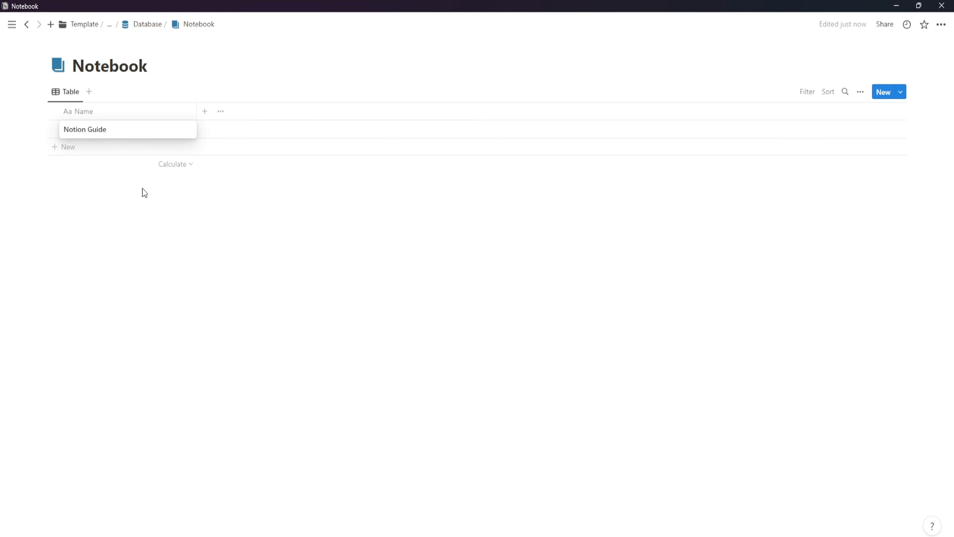
{"action": "key", "text": "Return"}
{"action": "left_click", "coordinate": [184, 132]}
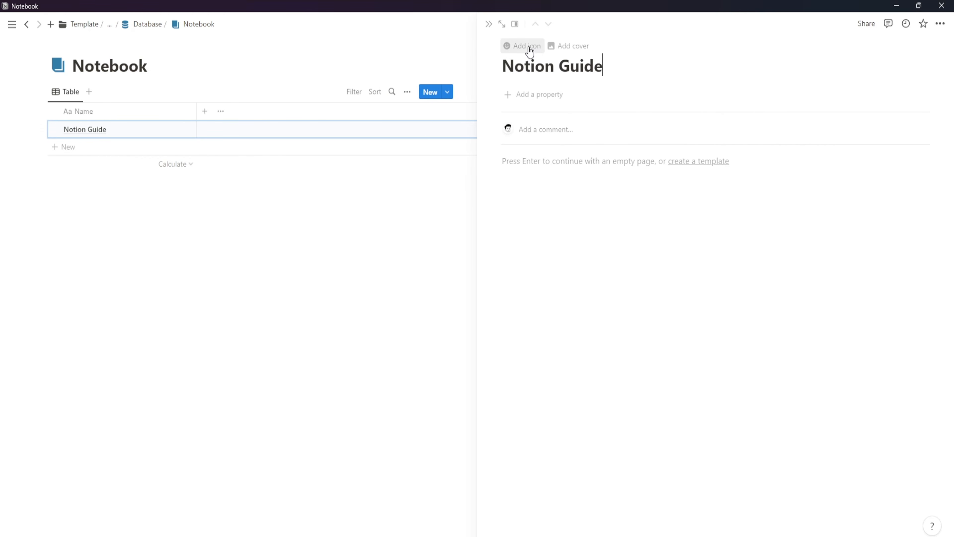
{"action": "left_click", "coordinate": [531, 49]}
{"action": "left_click", "coordinate": [454, 90]}
{"action": "left_click", "coordinate": [599, 114]}
{"action": "left_click", "coordinate": [568, 132]}
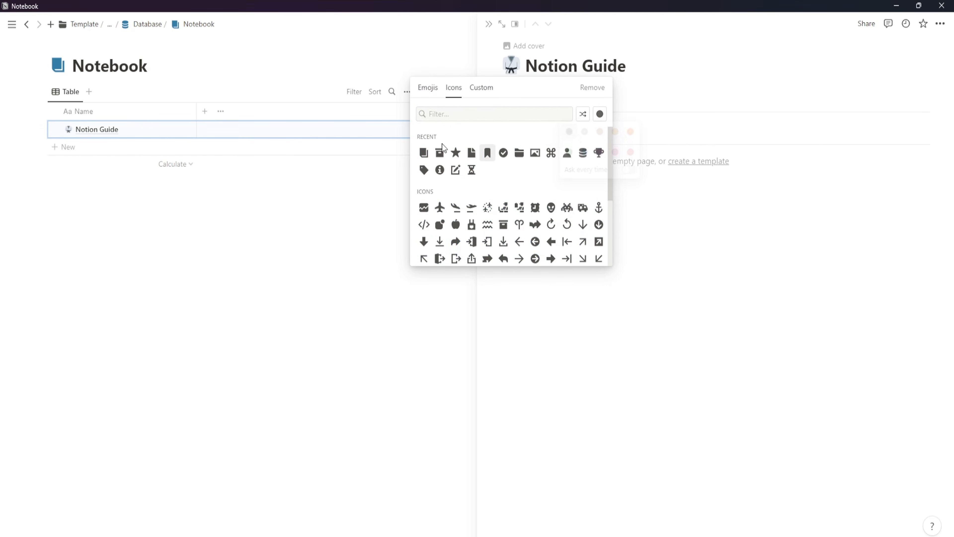
{"action": "left_click", "coordinate": [425, 153]}
{"action": "left_click", "coordinate": [398, 179]}
- Create a Notebook database template titled "New Notebook" with a dark gray book icon
{"action": "left_click", "coordinate": [902, 94]}
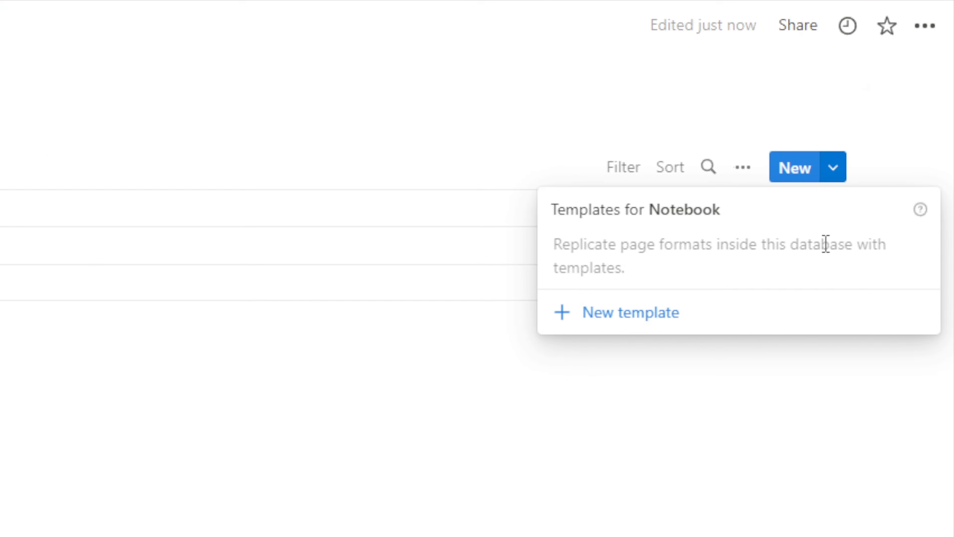
{"action": "left_click", "coordinate": [828, 160]}
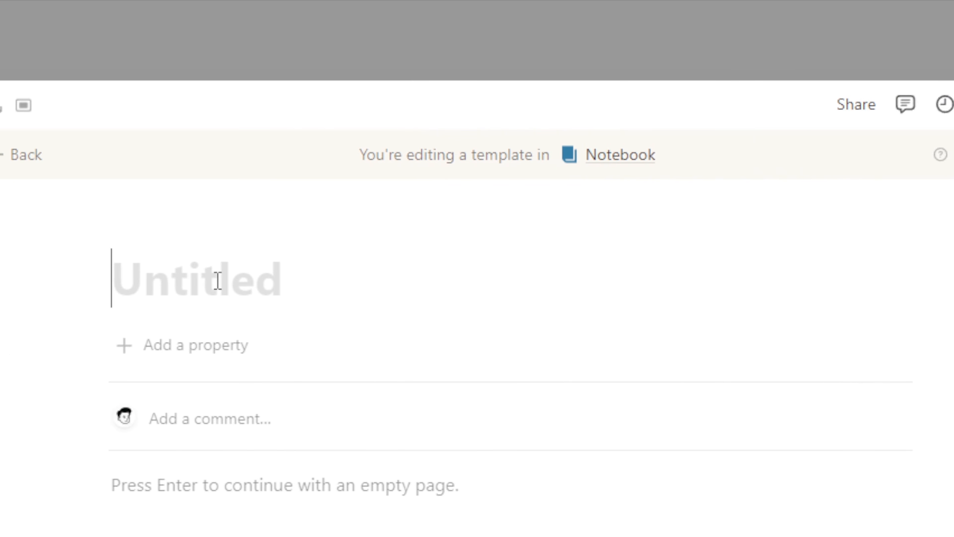
{"action": "type", "text": "New Notebook"}
{"action": "left_click", "coordinate": [147, 237]}
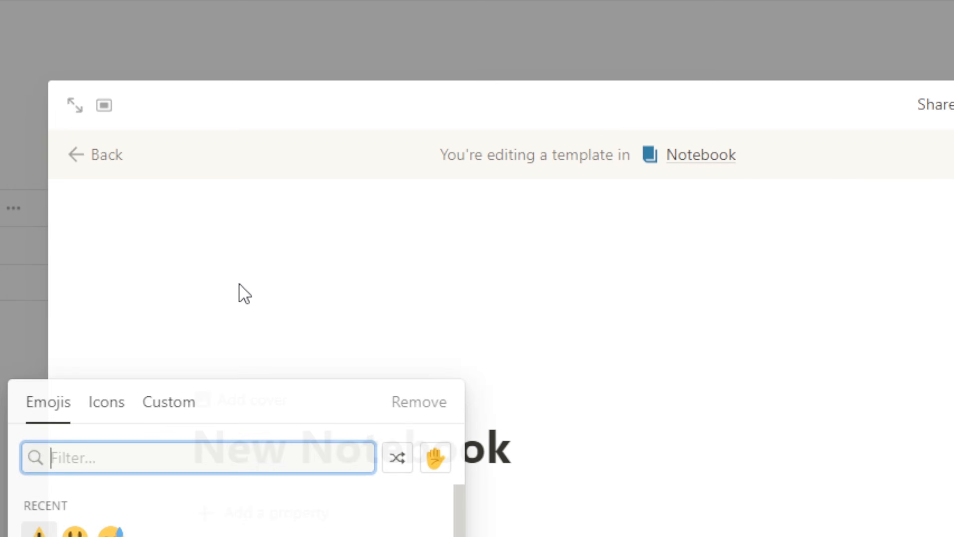
{"action": "left_click", "coordinate": [106, 400]}
{"action": "left_click", "coordinate": [171, 409]}
{"action": "left_click", "coordinate": [230, 25]}
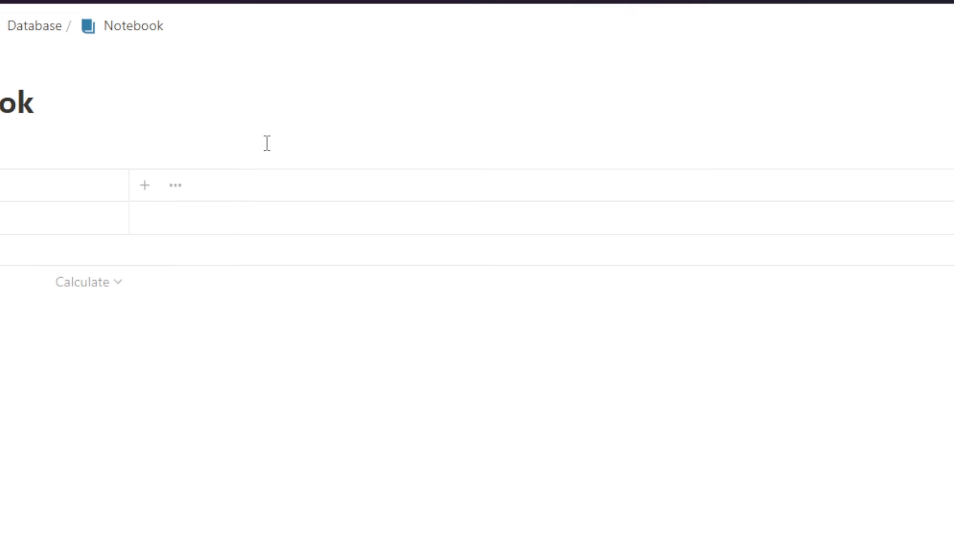
- Set the New Notebook template as the default for the Notebook database
{"action": "left_click", "coordinate": [901, 93]}
{"action": "left_click", "coordinate": [937, 130]}
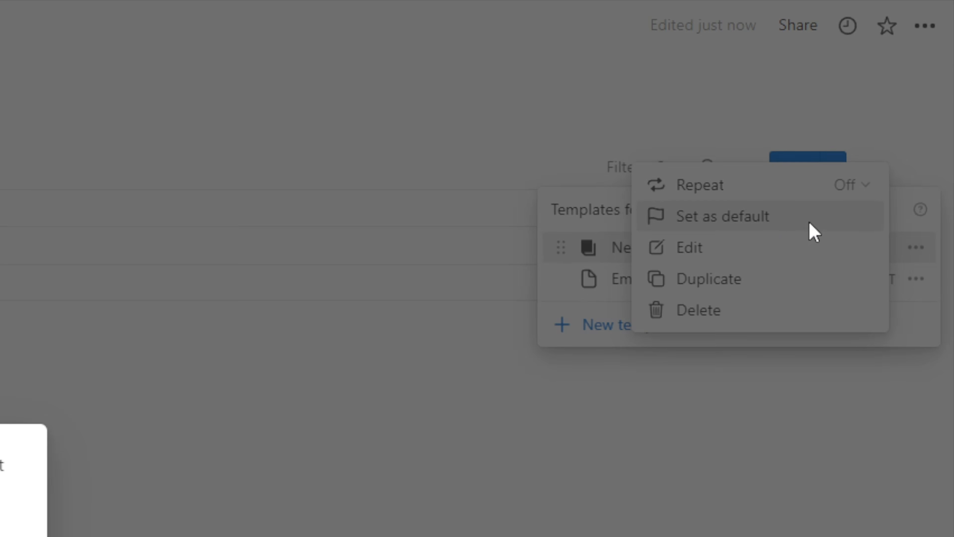
{"action": "left_click", "coordinate": [811, 224]}
{"action": "left_click", "coordinate": [481, 292]}
{"action": "left_click", "coordinate": [342, 288]}
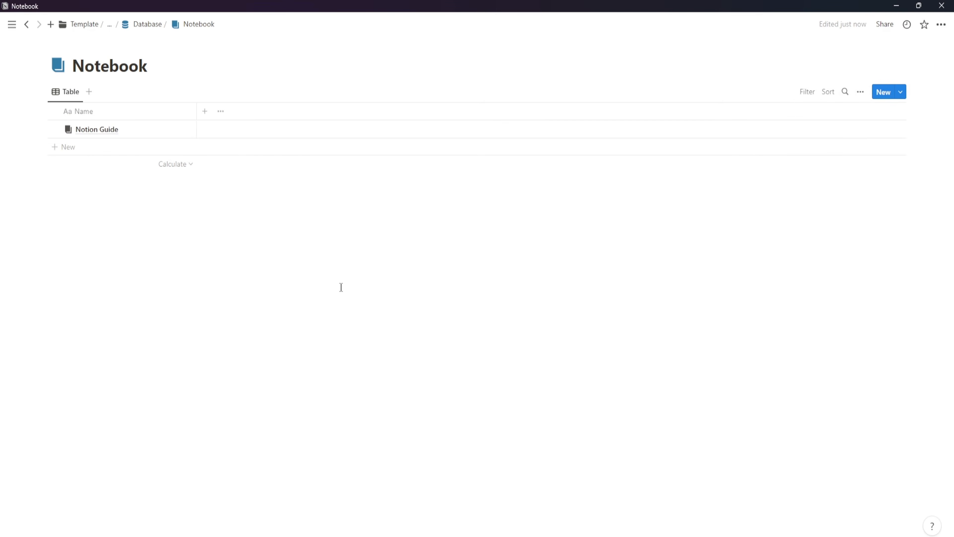
- Add a checkbox property named Archive with an archive box icon to the Notebook table
{"action": "left_click", "coordinate": [204, 112]}
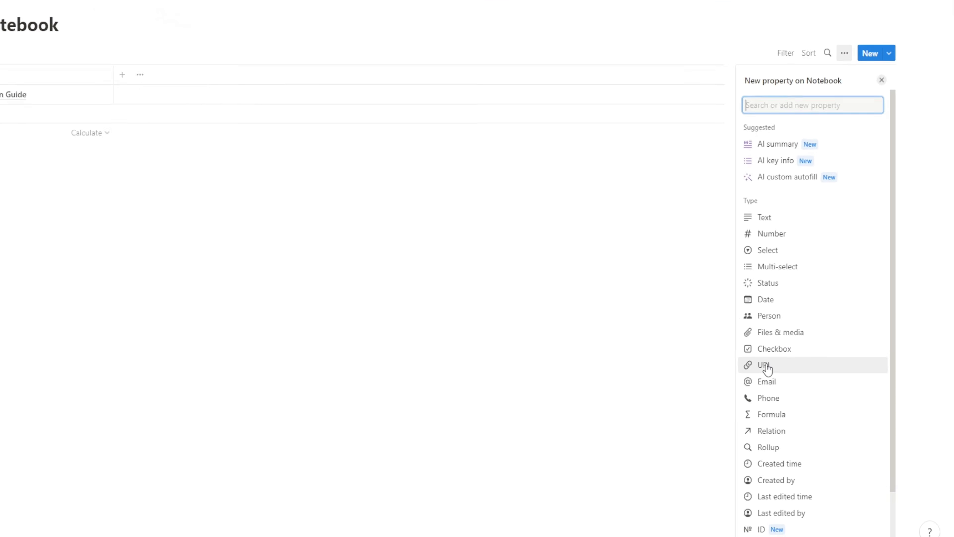
{"action": "type", "text": "Ar"}
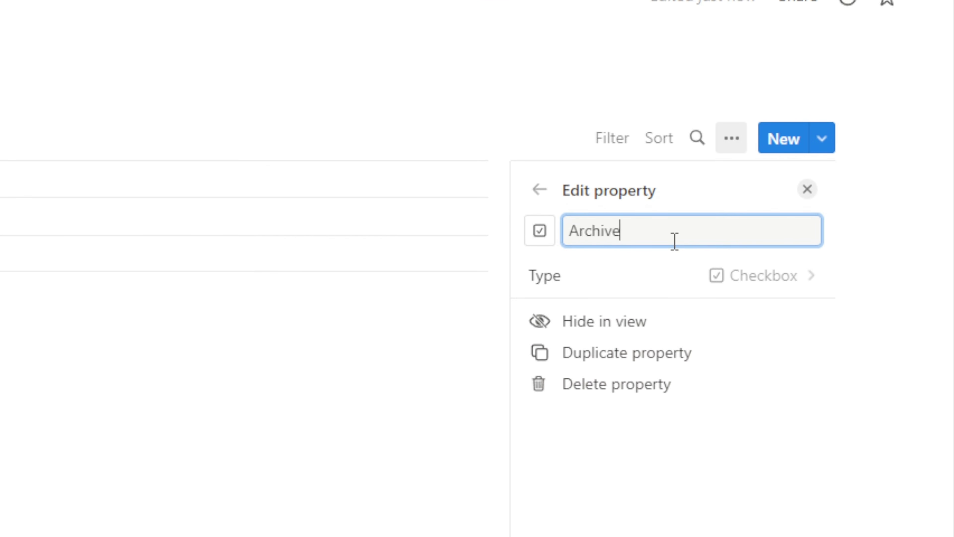
{"action": "type", "text": "chive"}
{"action": "left_click", "coordinate": [540, 231]}
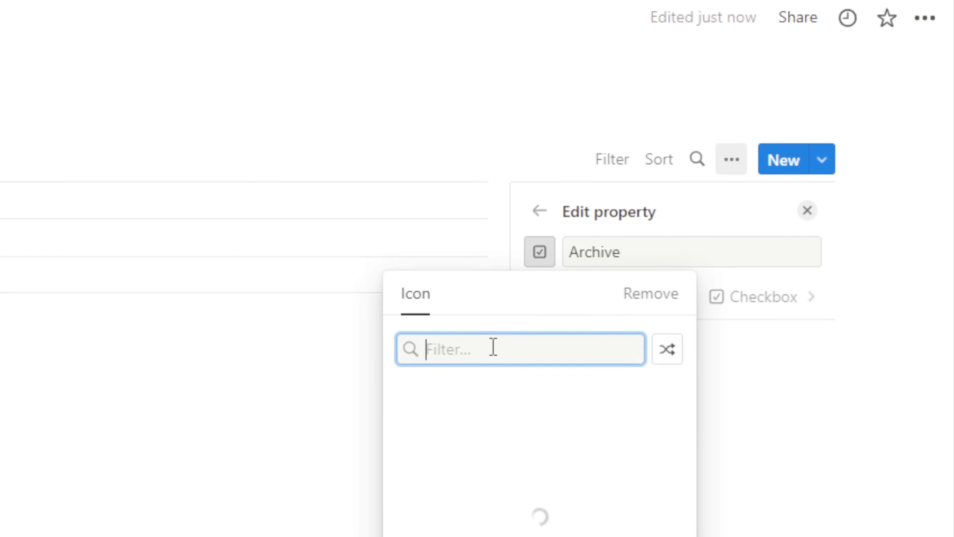
{"action": "left_click", "coordinate": [448, 417]}
{"action": "left_click", "coordinate": [249, 444]}
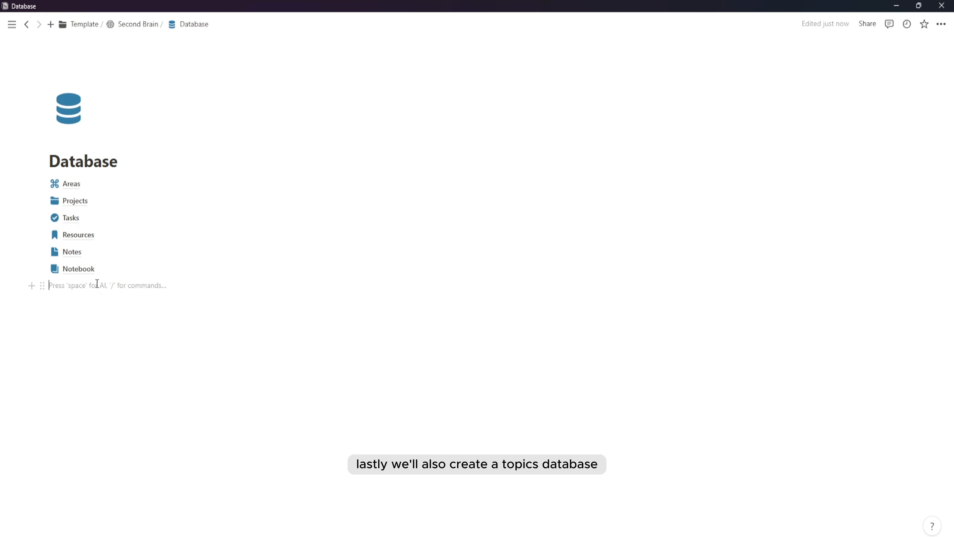
- Add a full-page database named "Topics" below Notebook on the Database page
{"action": "type", "text": "/data"}
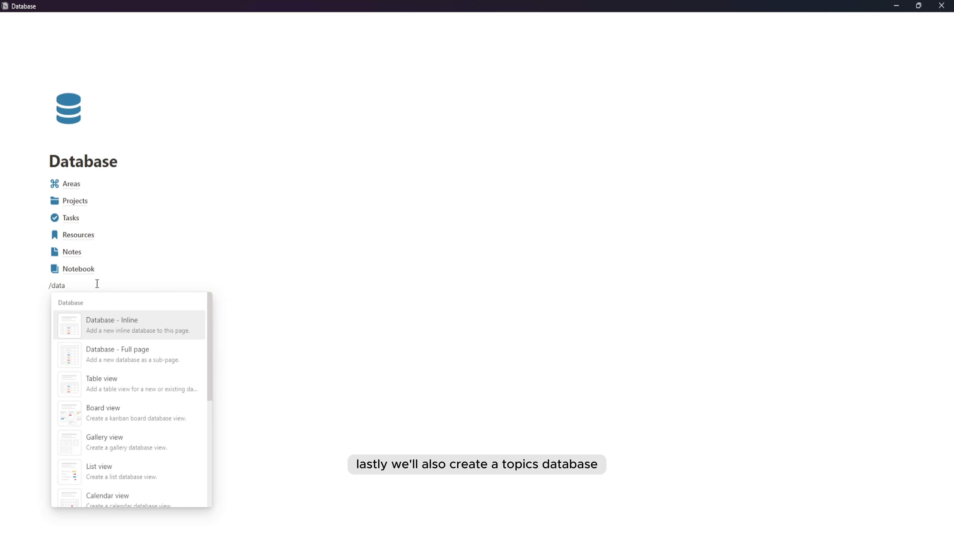
{"action": "left_click", "coordinate": [111, 359]}
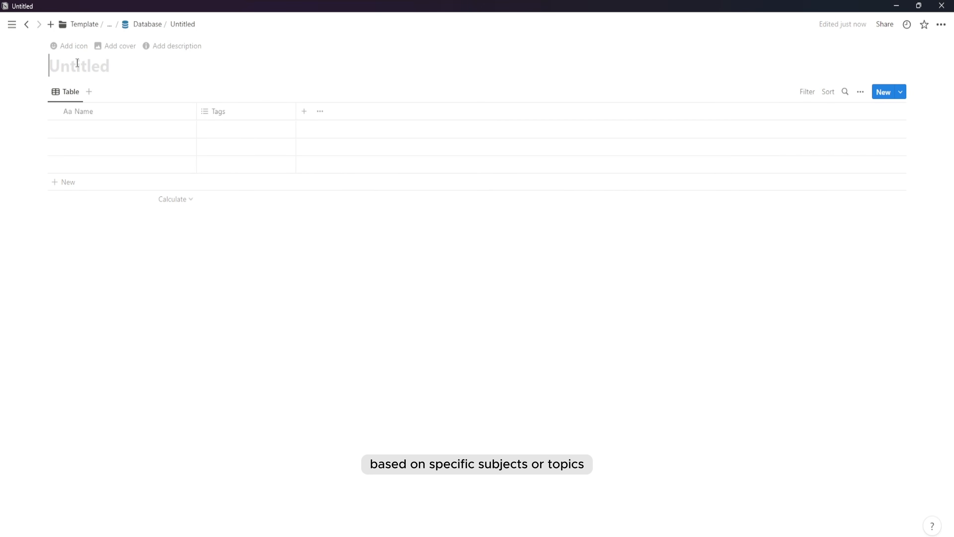
{"action": "type", "text": "Topics"}
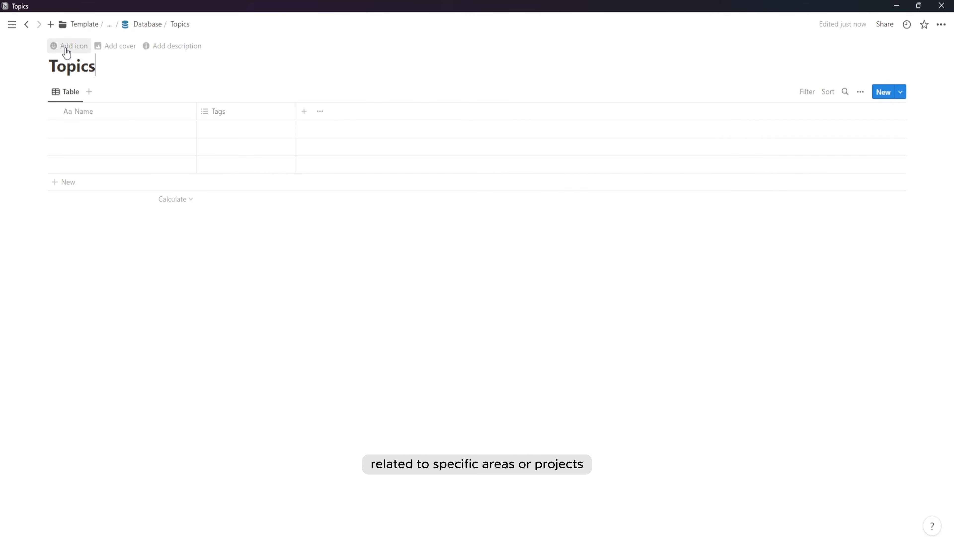
- Give the Topics database a blue tag icon
{"action": "left_click", "coordinate": [66, 46]}
{"action": "left_click", "coordinate": [52, 90]}
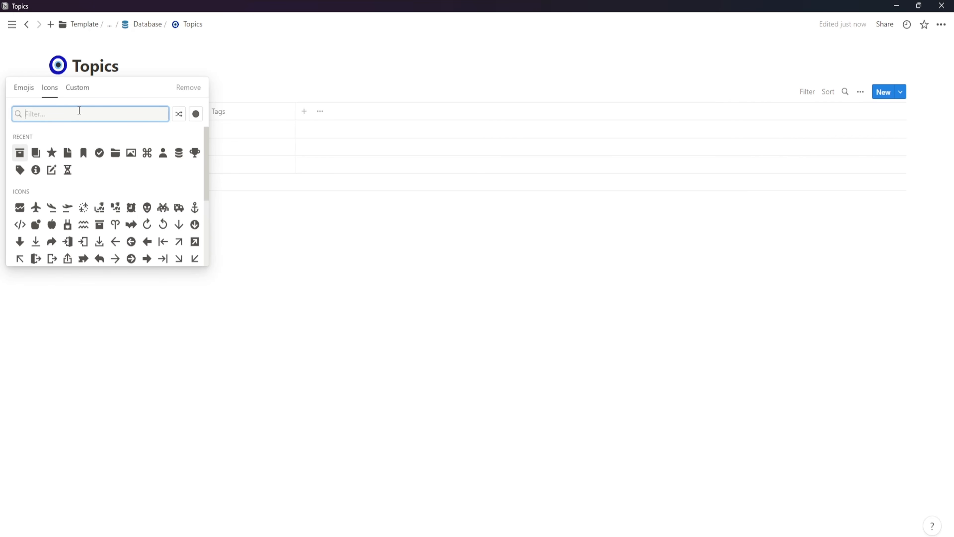
{"action": "left_click", "coordinate": [195, 114]}
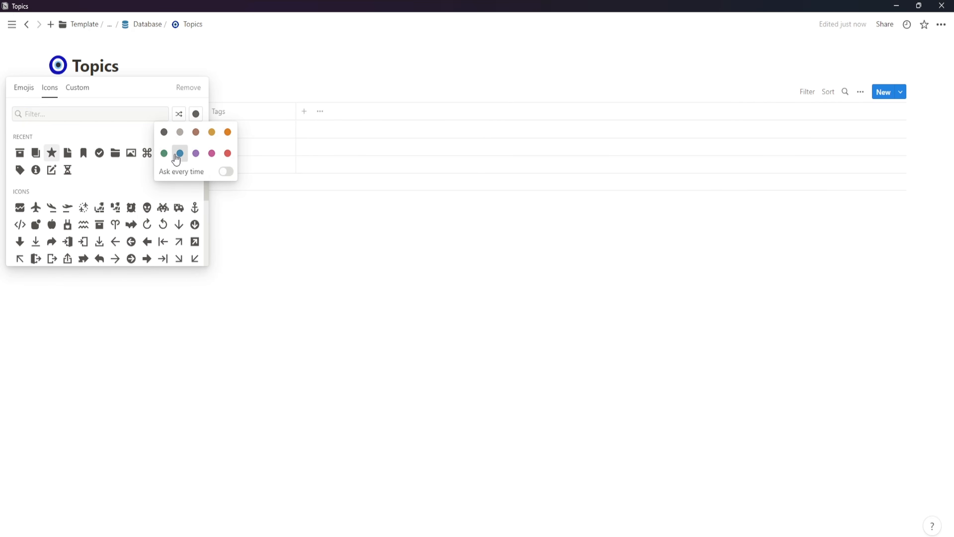
{"action": "left_click", "coordinate": [180, 154]}
{"action": "left_click", "coordinate": [19, 170]}
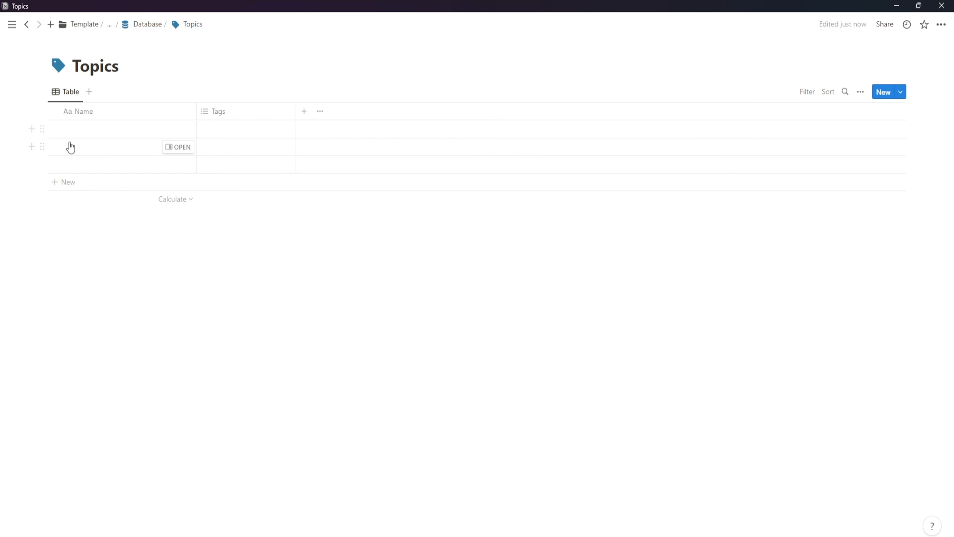
{"action": "left_click", "coordinate": [231, 113]}
{"action": "left_click", "coordinate": [243, 242]}
{"action": "key", "text": "ctrl+z"}
- Delete the Tags property and the three empty rows from the Topics table
{"action": "left_click", "coordinate": [248, 118]}
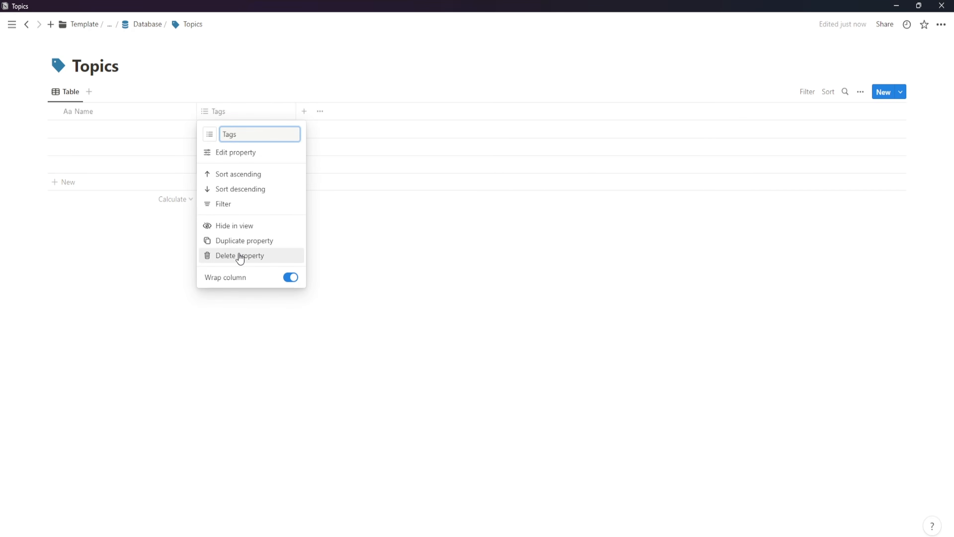
{"action": "left_click", "coordinate": [241, 255]}
{"action": "left_click", "coordinate": [477, 279]}
{"action": "left_click_drag", "start_coordinate": [30, 132], "coordinate": [119, 184]}
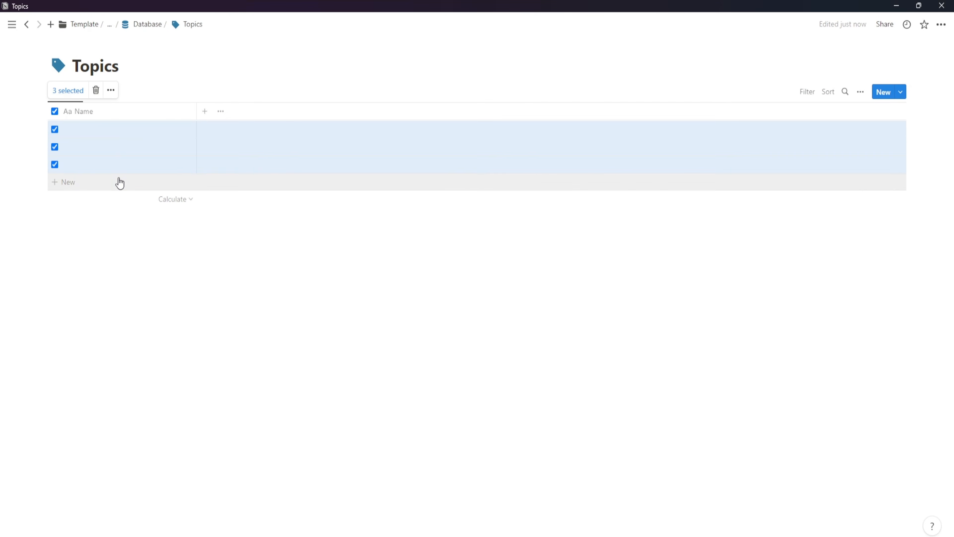
{"action": "key", "text": "Delete"}
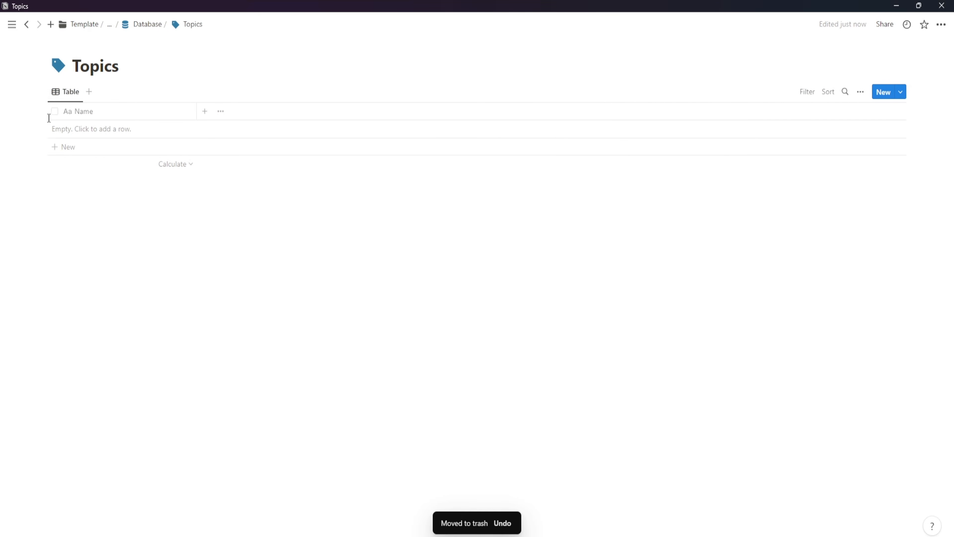
- Add an entry named "Productivity" to the Topics table and give its page a dark gray tag icon
{"action": "left_click", "coordinate": [131, 134]}
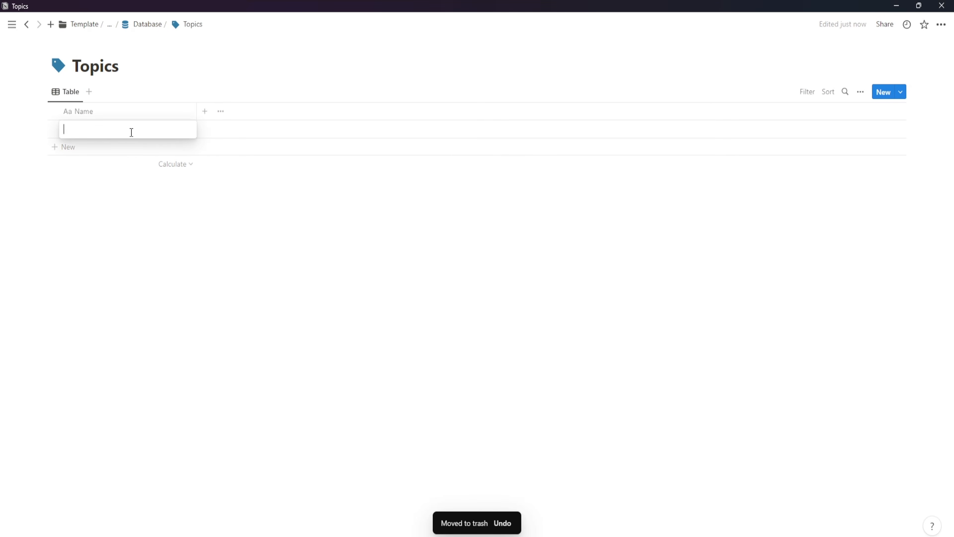
{"action": "type", "text": "Productivity"}
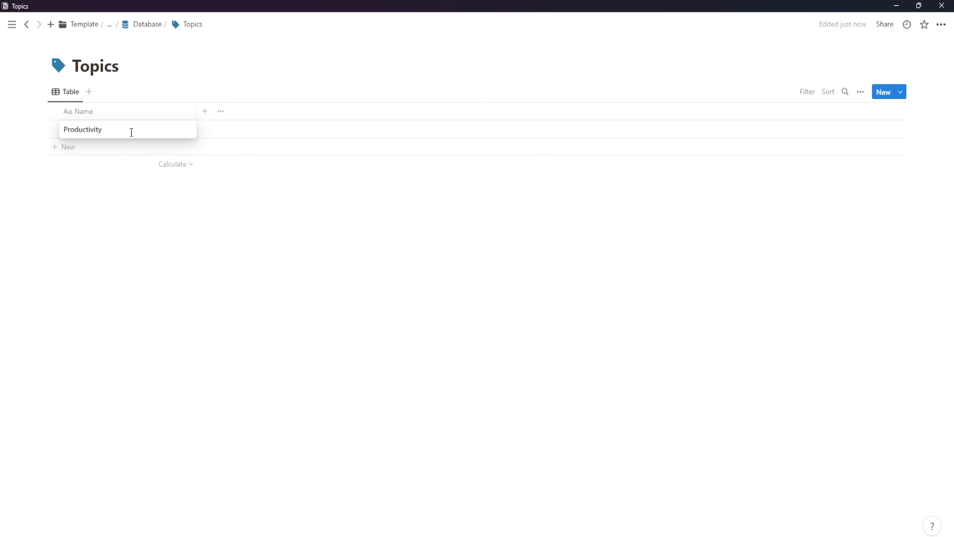
{"action": "left_click", "coordinate": [174, 145]}
{"action": "left_click", "coordinate": [183, 129]}
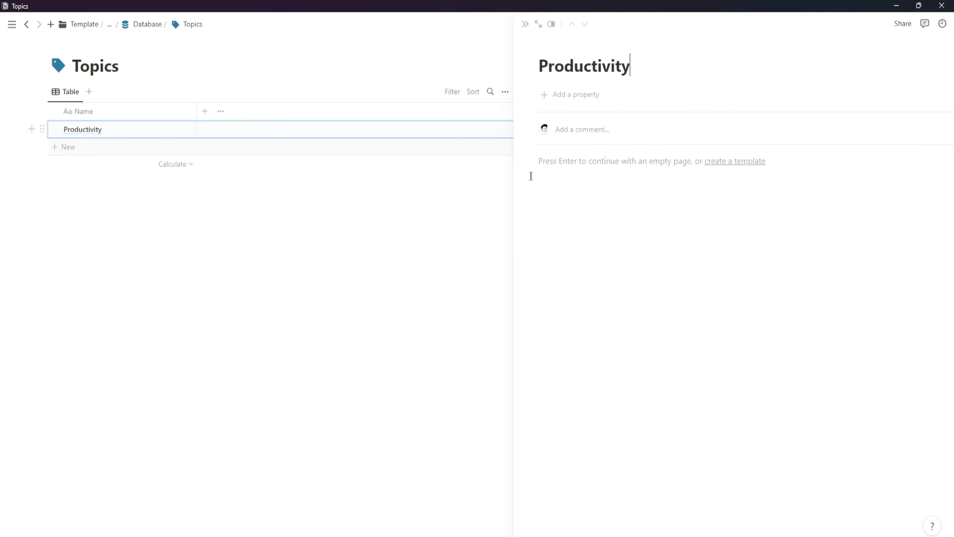
{"action": "left_click", "coordinate": [526, 49]}
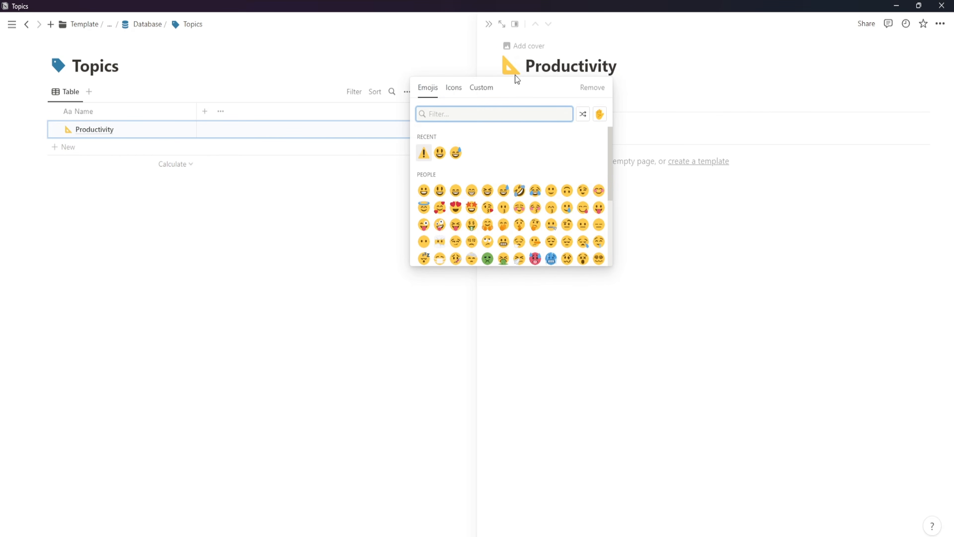
{"action": "left_click", "coordinate": [454, 88]}
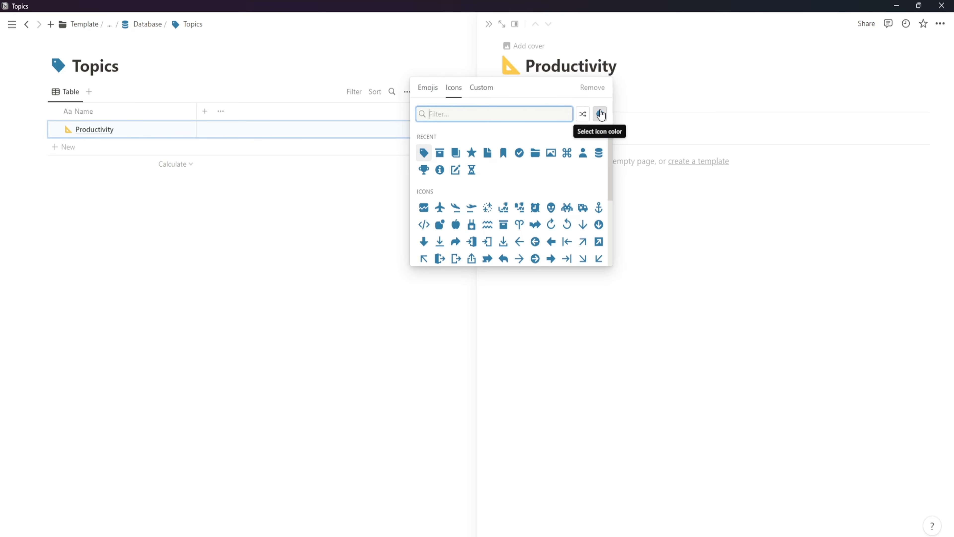
{"action": "left_click", "coordinate": [600, 114]}
{"action": "left_click", "coordinate": [569, 129]}
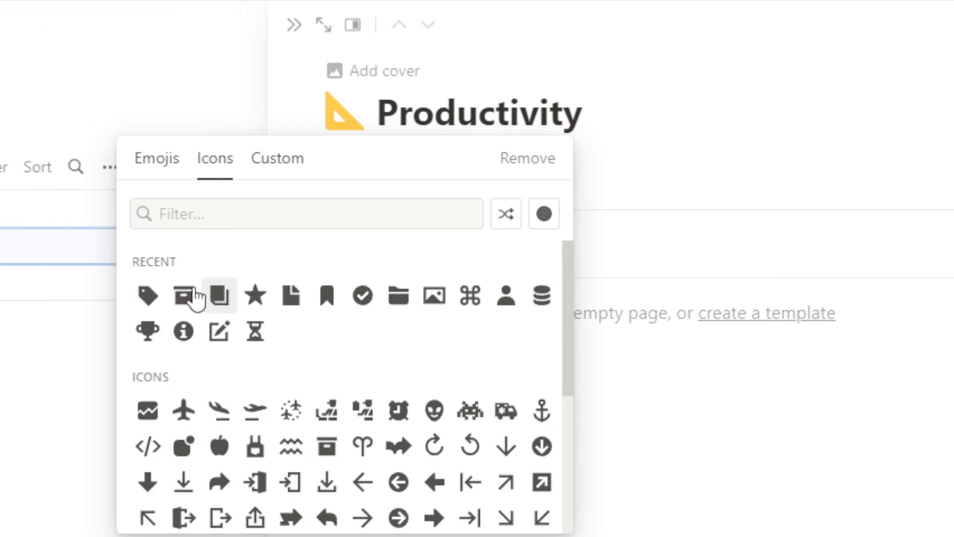
{"action": "left_click", "coordinate": [81, 296]}
{"action": "left_click", "coordinate": [423, 155]}
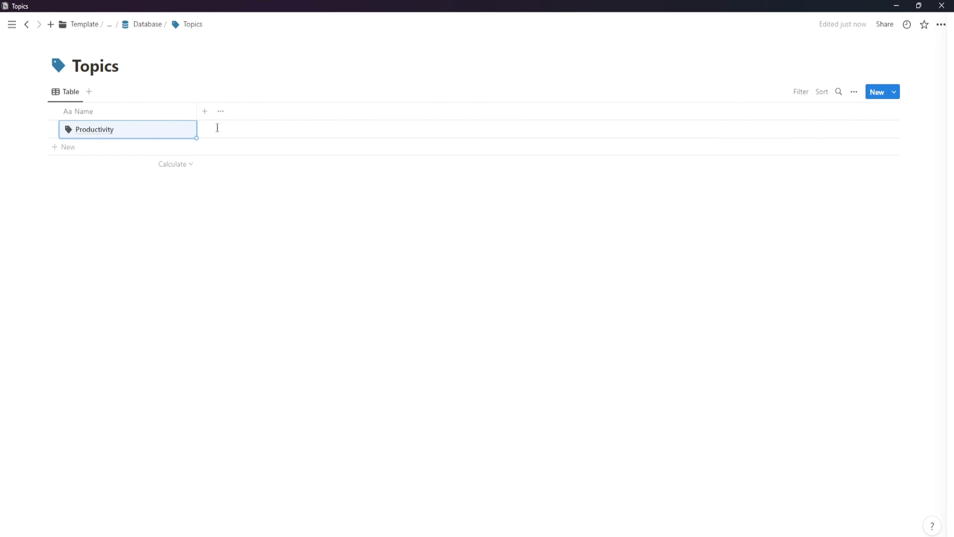
- Create a new page template named "New Topic" for the Topics database
{"action": "left_click", "coordinate": [828, 171]}
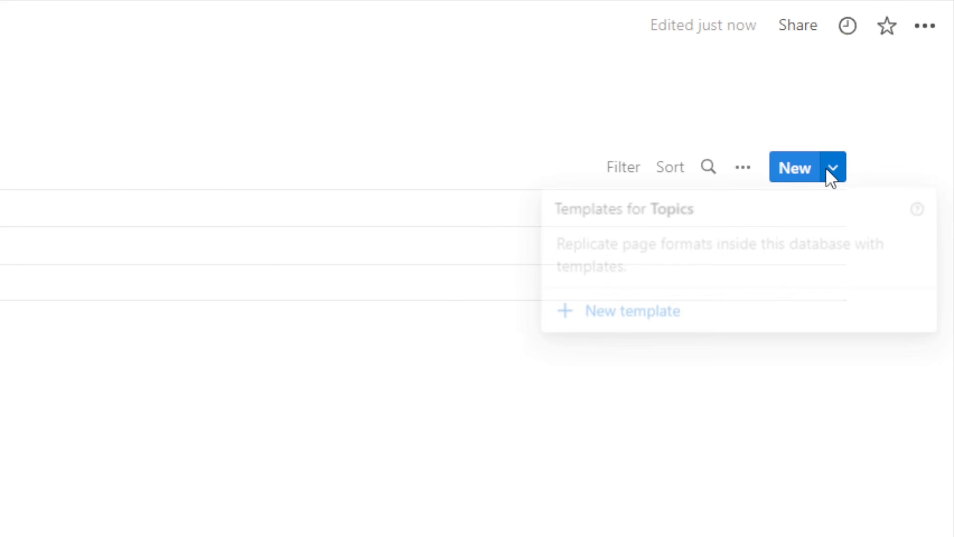
{"action": "left_click", "coordinate": [711, 322]}
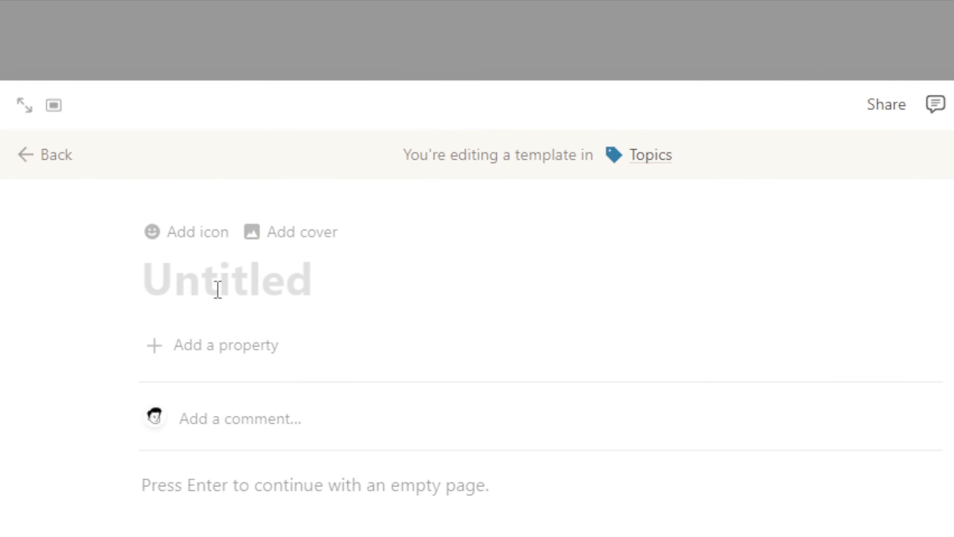
{"action": "type", "text": "New TOpi"}
{"action": "key", "text": "BackSpace"}
{"action": "key", "text": "BackSpace"}
{"action": "key", "text": "BackSpace"}
{"action": "type", "text": "op"}
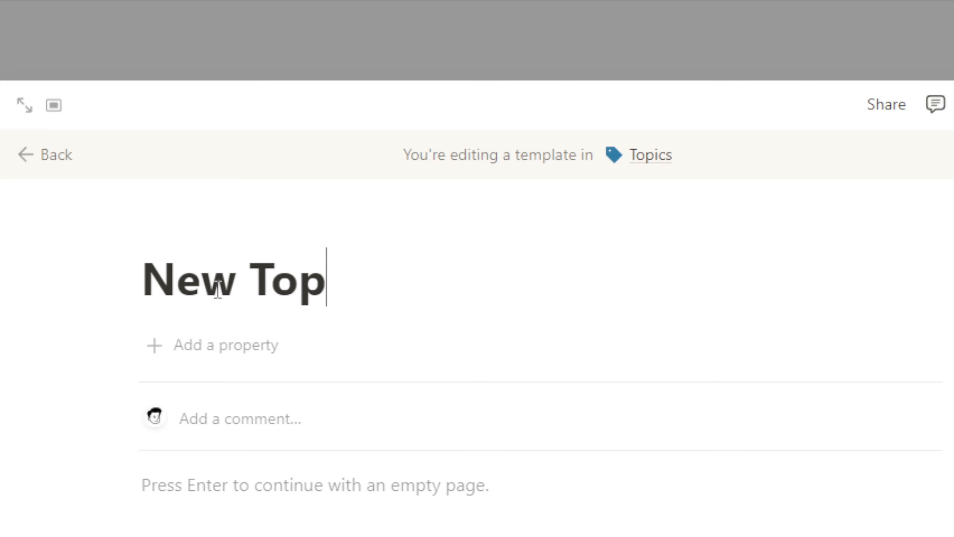
{"action": "type", "text": "ci"}
{"action": "key", "text": "BackSpace"}
{"action": "key", "text": "BackSpace"}
{"action": "type", "text": "ic"}
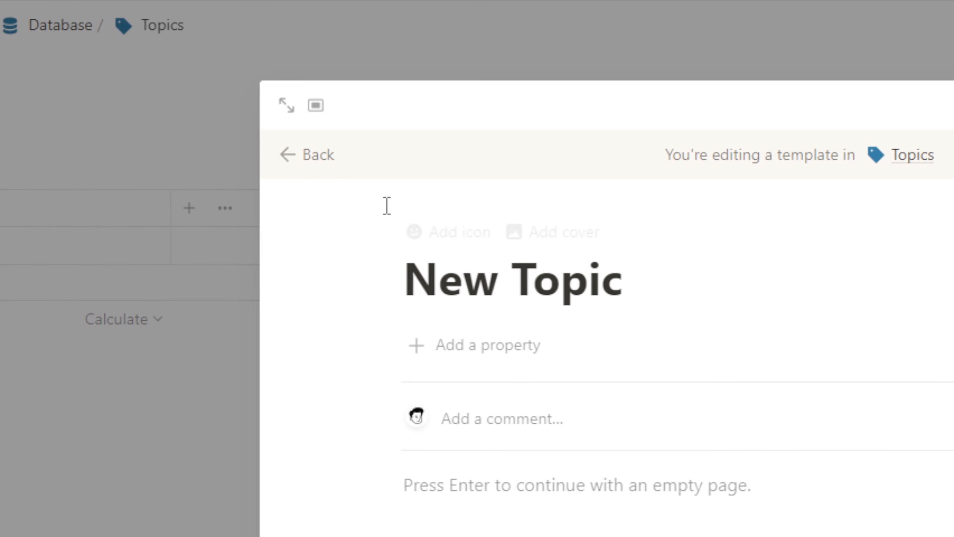
- Give the New Topic template a dark gray tag icon and return to the Topics table
{"action": "left_click", "coordinate": [444, 232]}
{"action": "left_click", "coordinate": [320, 401]}
{"action": "left_click", "coordinate": [252, 358]}
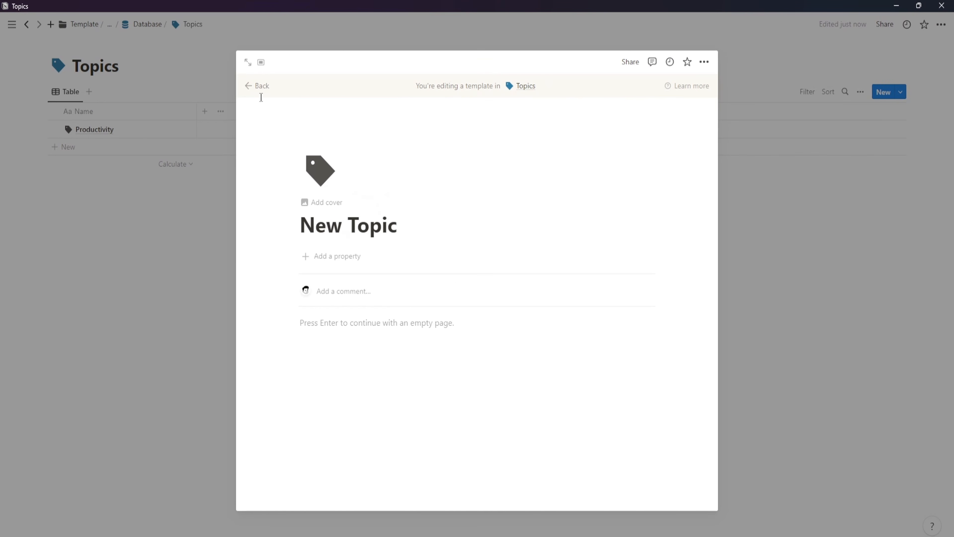
{"action": "left_click", "coordinate": [261, 94]}
- Set the New Topic template as the default for all views in Topics
{"action": "left_click", "coordinate": [901, 92]}
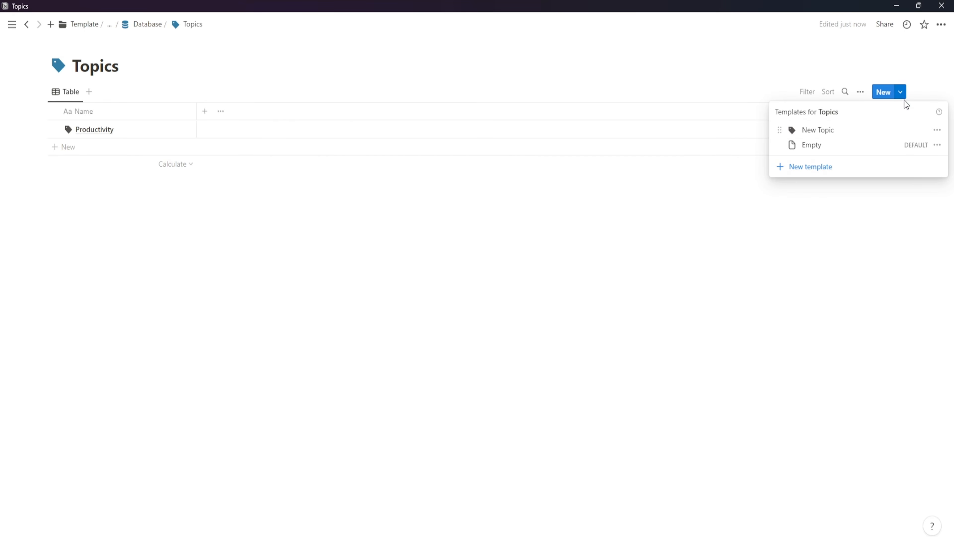
{"action": "left_click", "coordinate": [936, 128]}
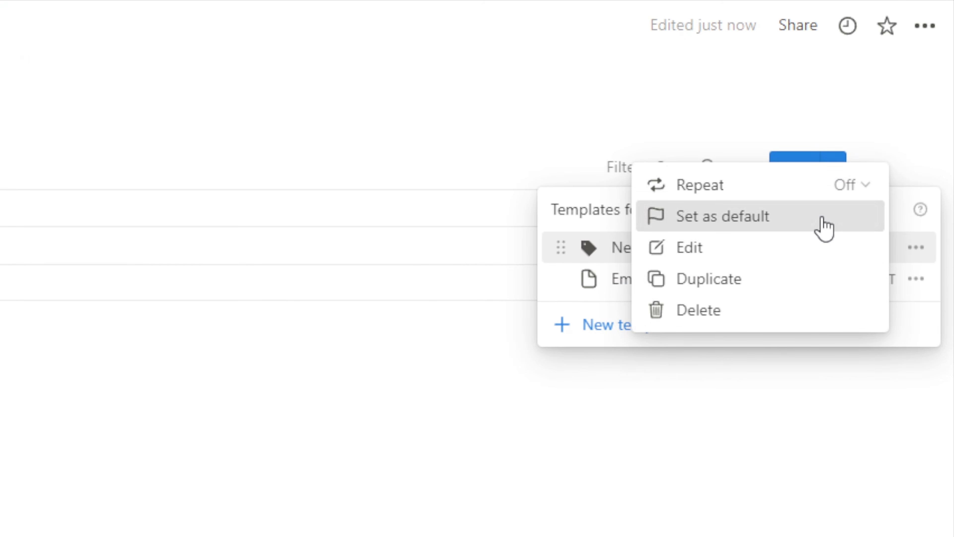
{"action": "left_click", "coordinate": [823, 226]}
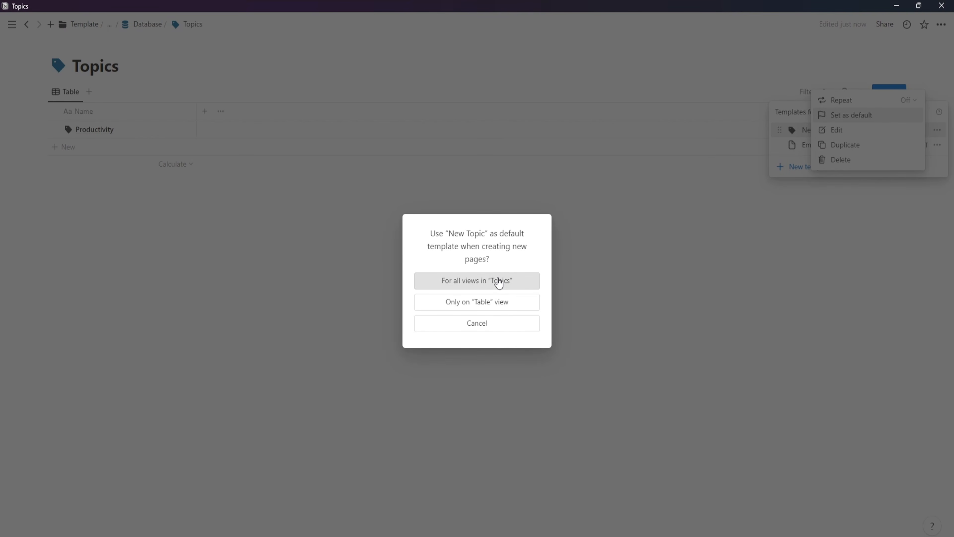
{"action": "left_click", "coordinate": [499, 282]}
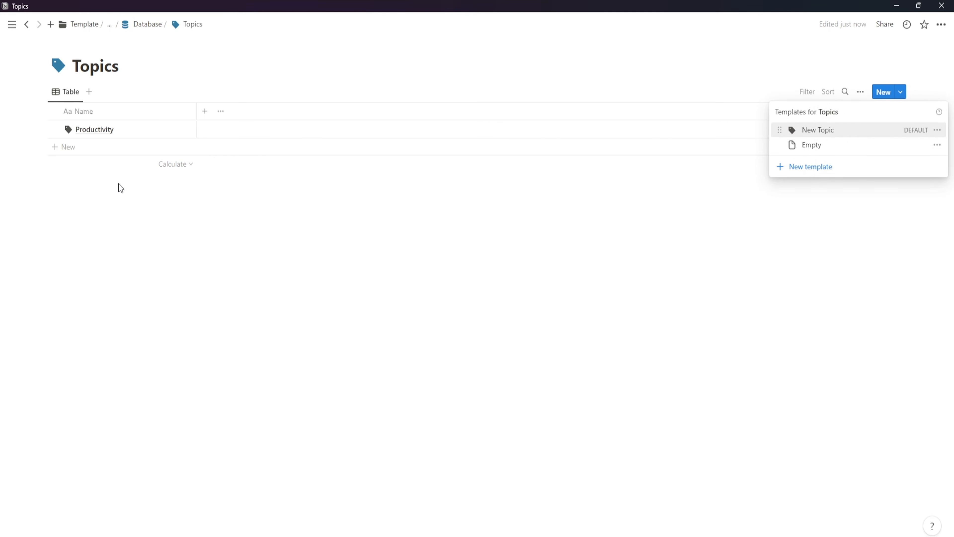
- Add two more entries to the Topics table named "Business" and "Fitness"
{"action": "left_click", "coordinate": [122, 152]}
{"action": "left_click", "coordinate": [128, 148]}
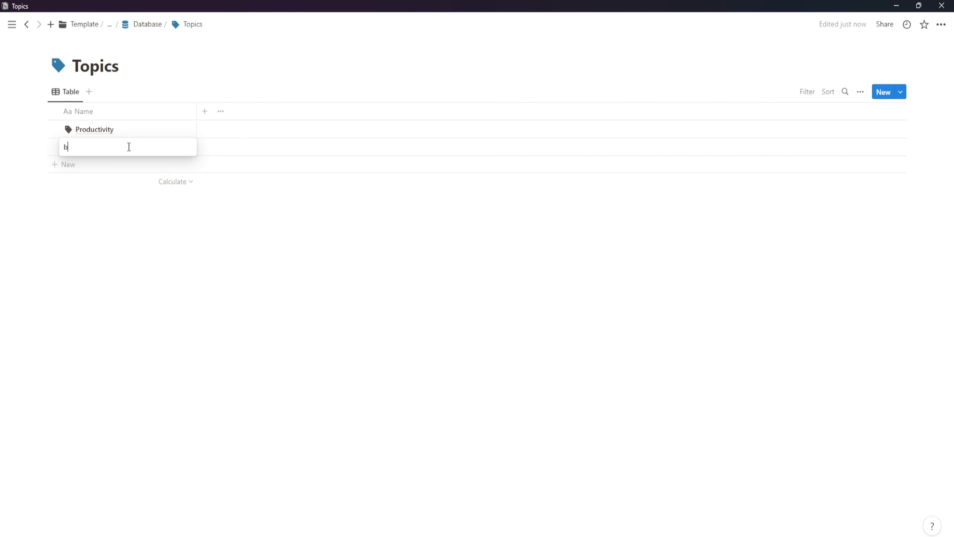
{"action": "type", "text": "Business"}
{"action": "key", "text": "Return"}
{"action": "left_click", "coordinate": [119, 165]}
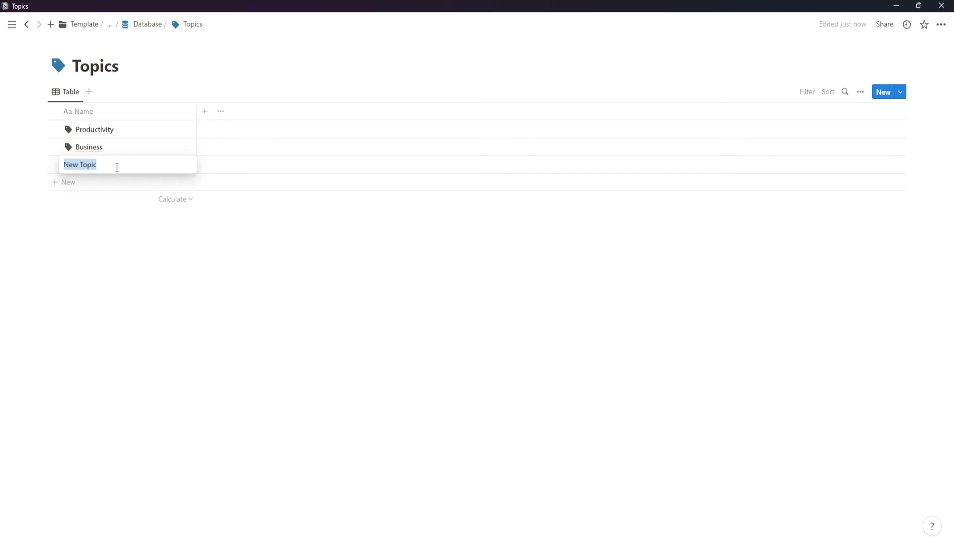
{"action": "key", "text": "Return"}
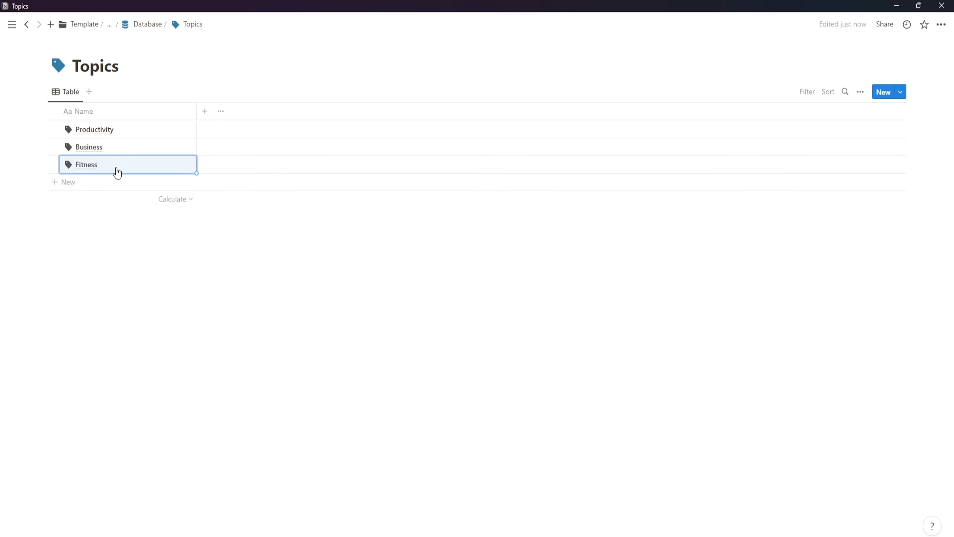
{"action": "left_click", "coordinate": [192, 249]}
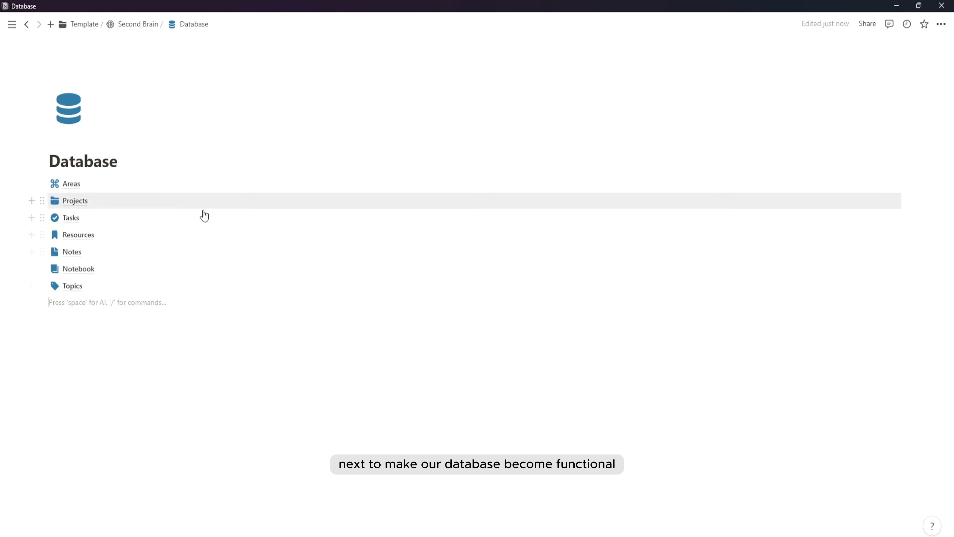
- In the Tasks database, add a relation property to the blue-icon Projects database and show it on Projects as well
{"action": "left_click", "coordinate": [89, 223]}
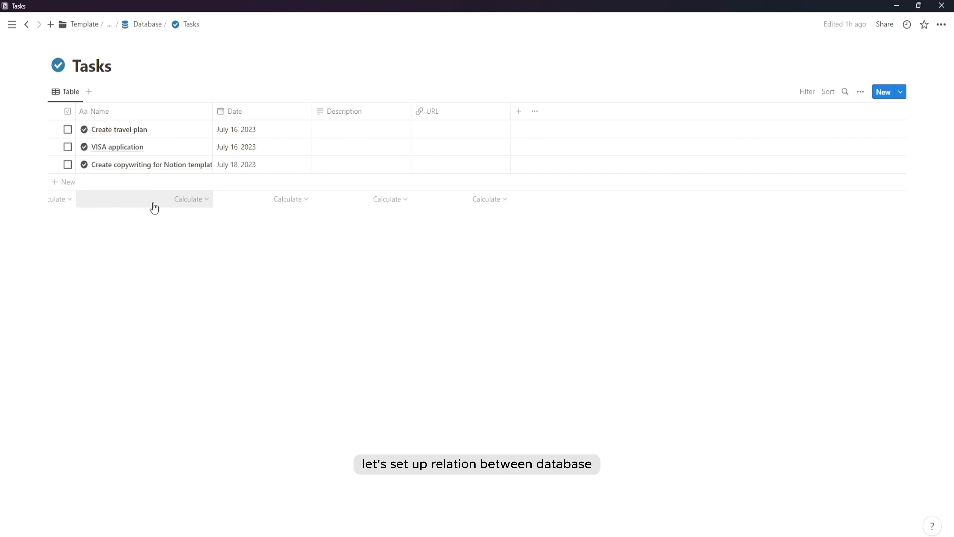
{"action": "left_click", "coordinate": [522, 116]}
{"action": "scroll", "coordinate": [794, 405], "scroll_direction": "down", "scroll_amount": 2}
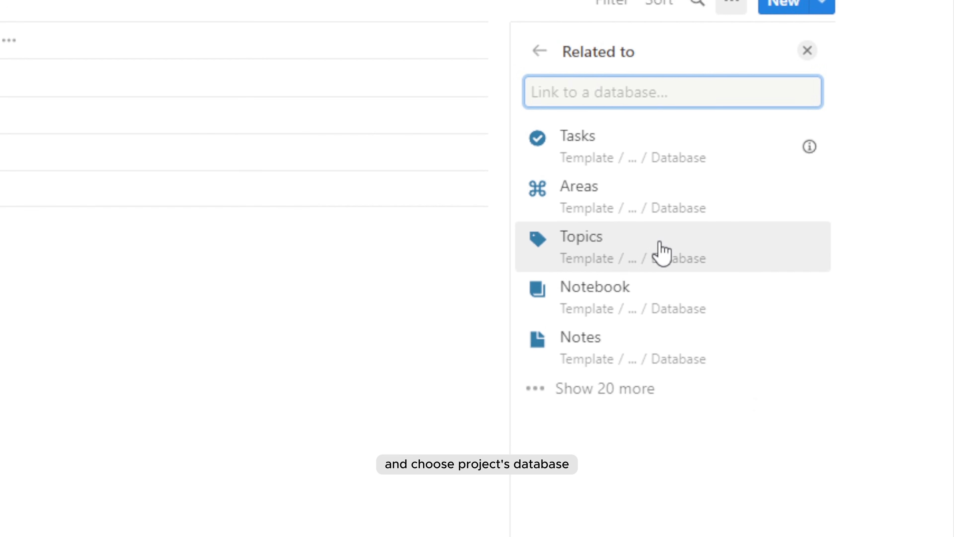
{"action": "type", "text": "Projec"}
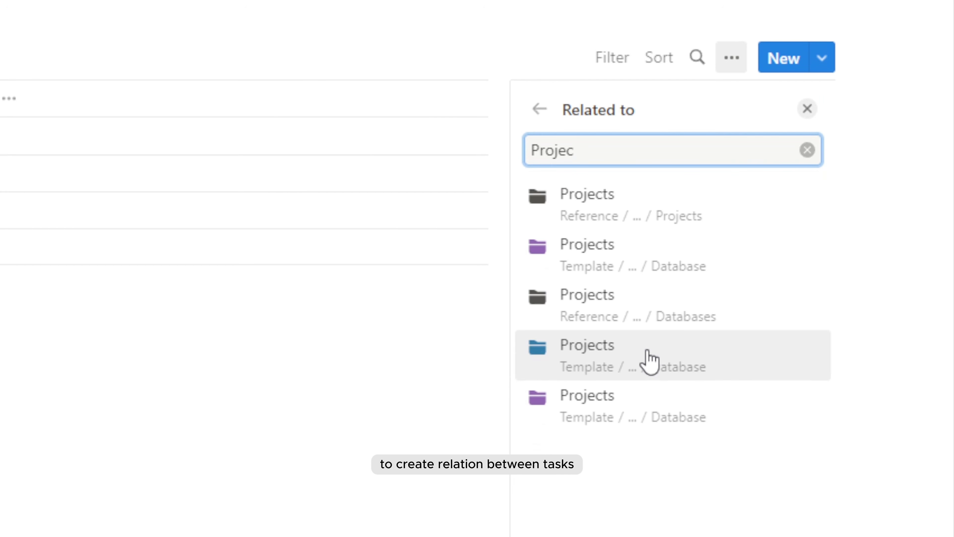
{"action": "left_click", "coordinate": [647, 350]}
{"action": "left_click", "coordinate": [799, 250]}
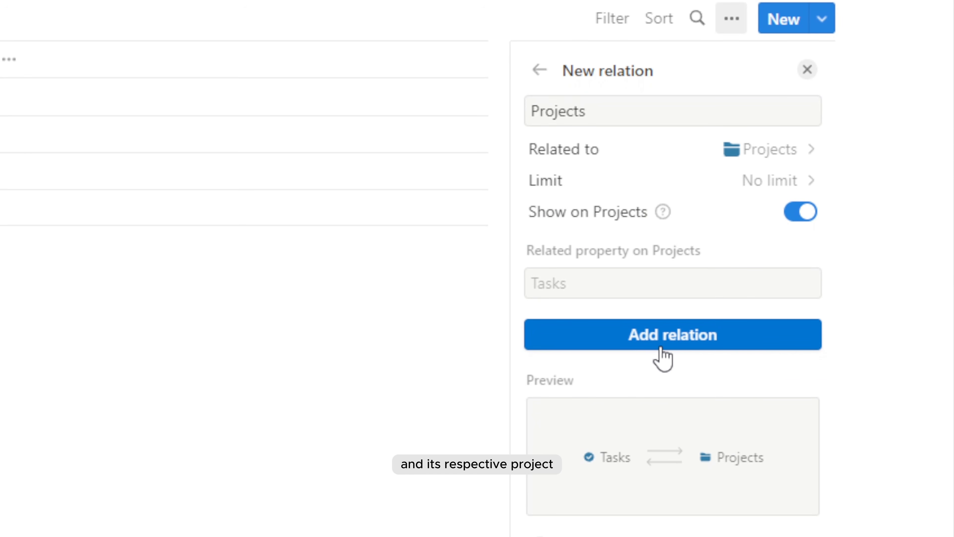
{"action": "left_click", "coordinate": [667, 337]}
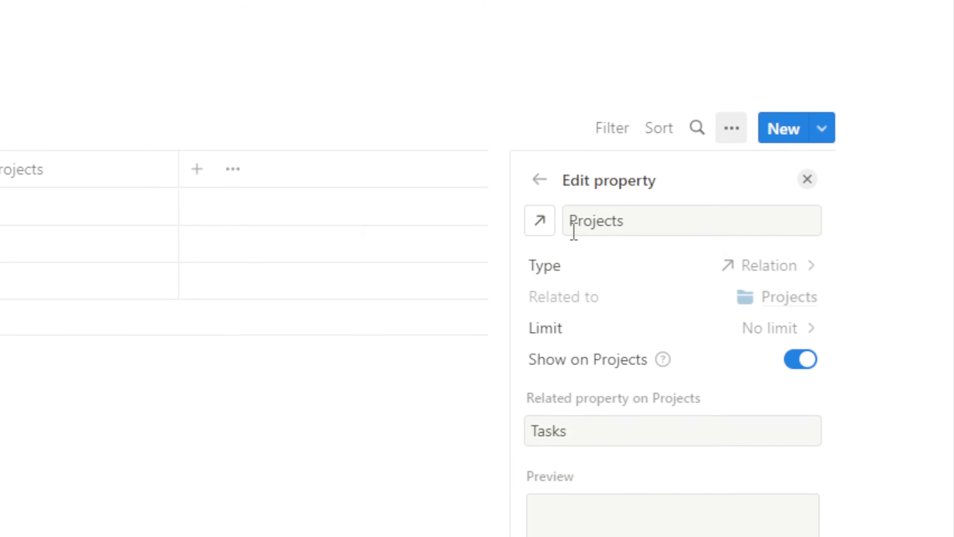
- Give the Projects relation property in Tasks a folder icon and close the property settings
{"action": "left_click", "coordinate": [540, 220]}
{"action": "left_click", "coordinate": [664, 336]}
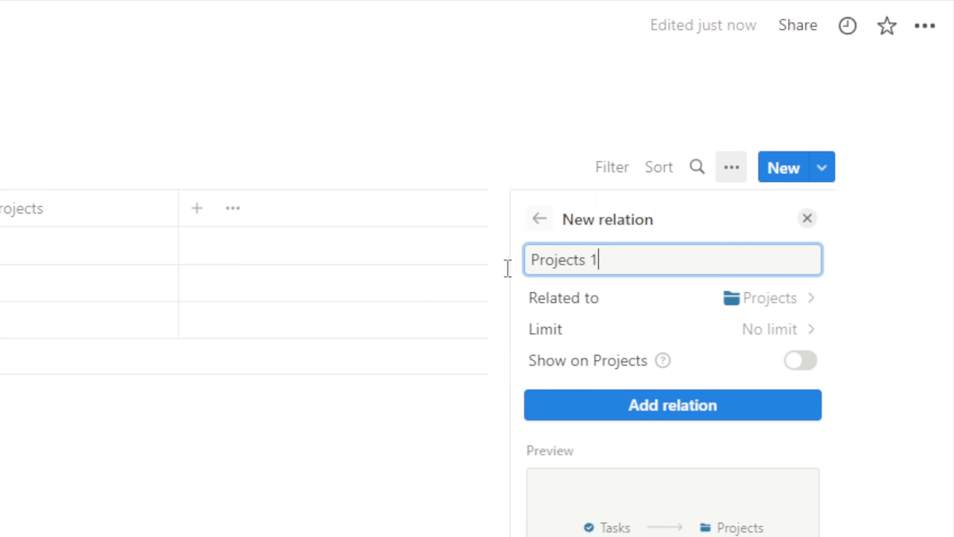
{"action": "left_click", "coordinate": [324, 340]}
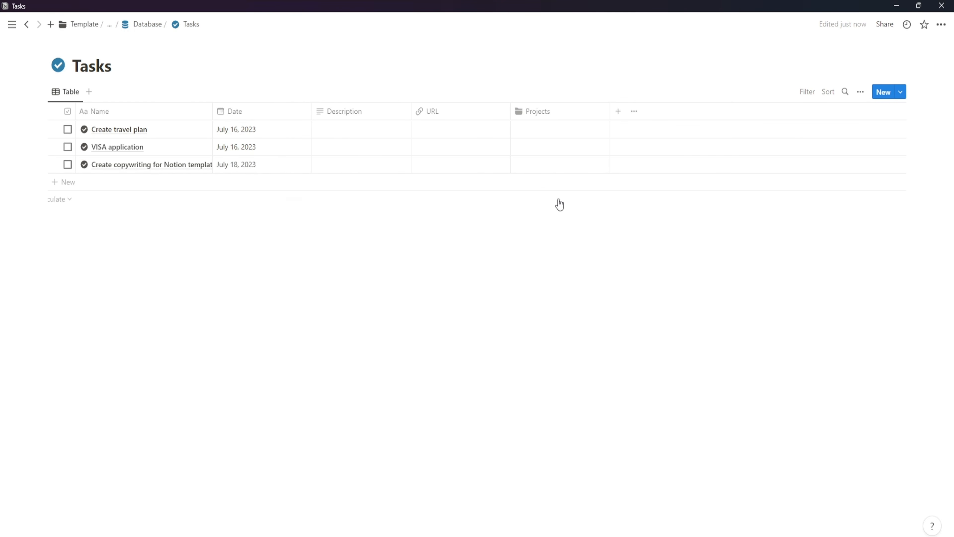
- Link the tasks "Create travel plan" and "VISA application" to the Trip to Singapore project
{"action": "left_click", "coordinate": [537, 135]}
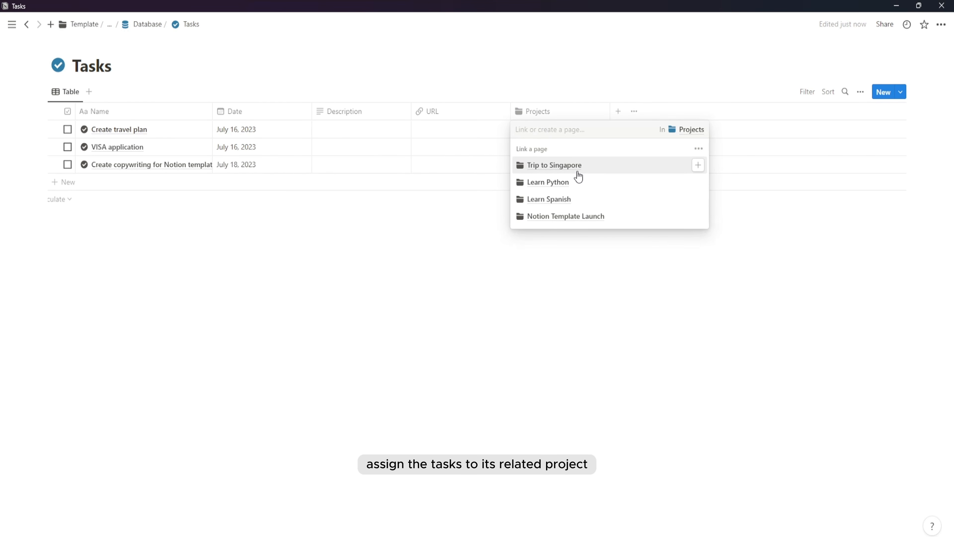
{"action": "left_click", "coordinate": [598, 169]}
{"action": "left_click", "coordinate": [467, 243]}
{"action": "left_click", "coordinate": [541, 147]}
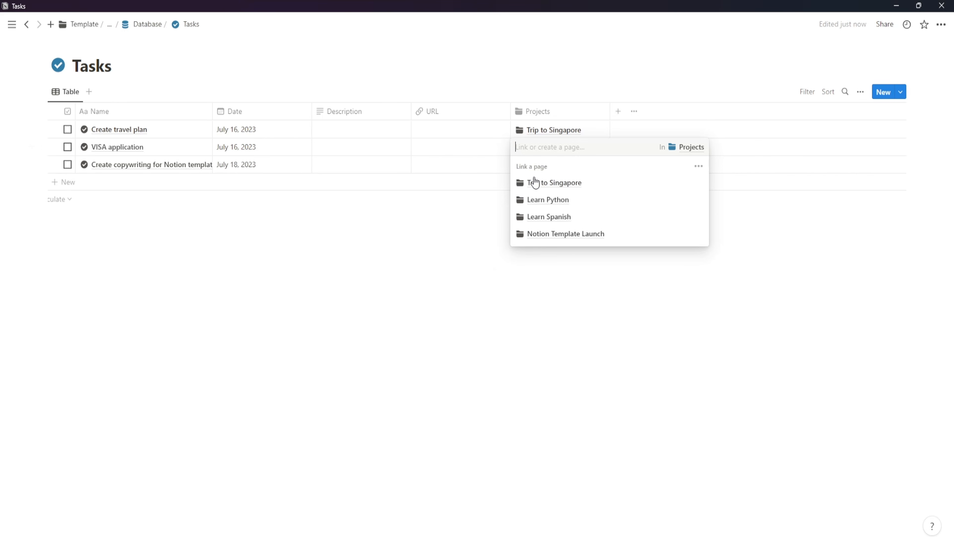
{"action": "left_click", "coordinate": [535, 183]}
{"action": "key", "text": "Escape"}
- Link the Notion template copywriting task to the Notion Template Launch project
{"action": "left_click", "coordinate": [561, 165]}
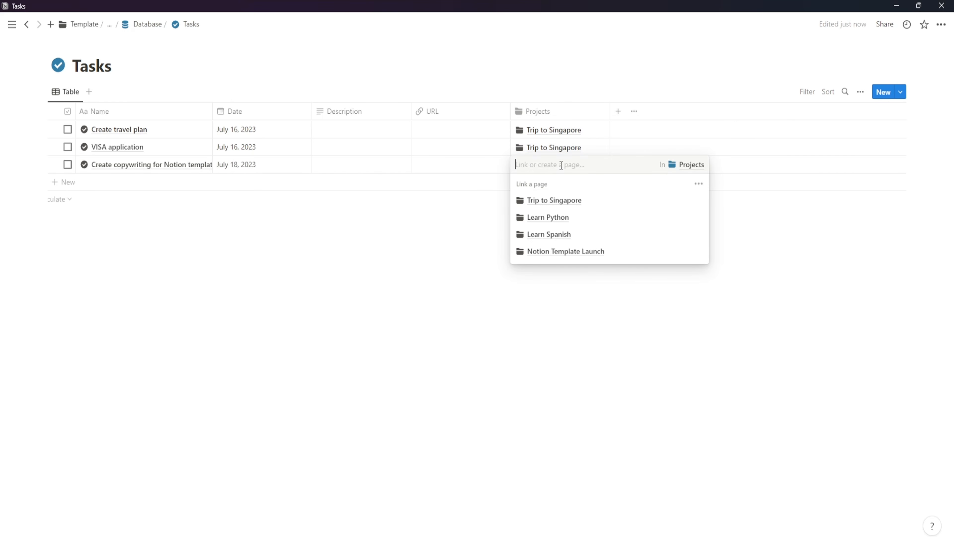
{"action": "left_click", "coordinate": [615, 252]}
{"action": "left_click", "coordinate": [471, 286]}
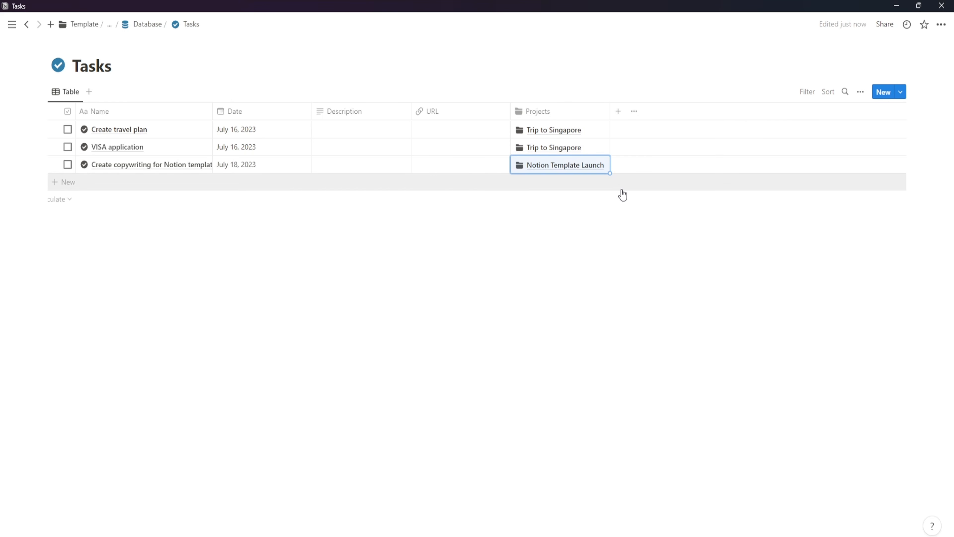
{"action": "left_click", "coordinate": [677, 259]}
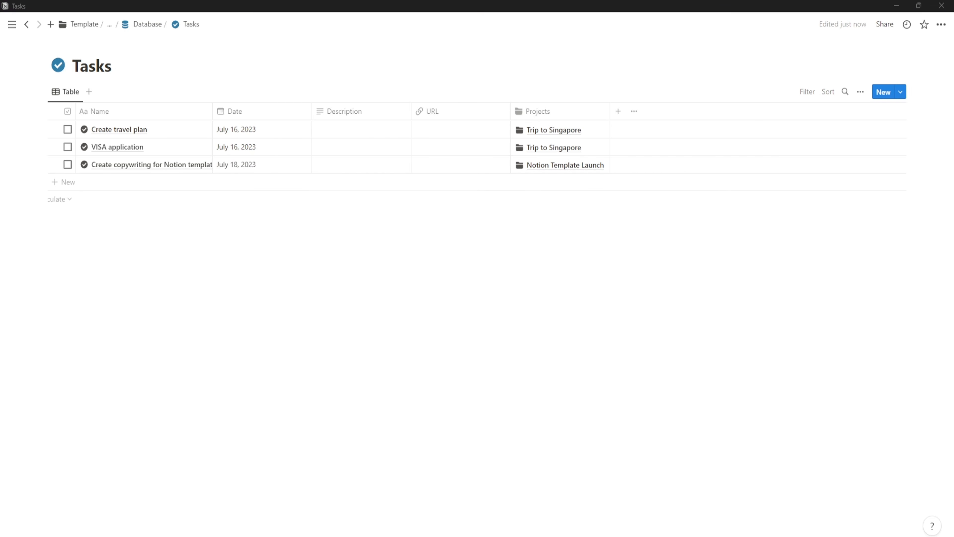
- Add another relation property to the Tasks table, linked to the Resources database
{"action": "left_click", "coordinate": [618, 111]}
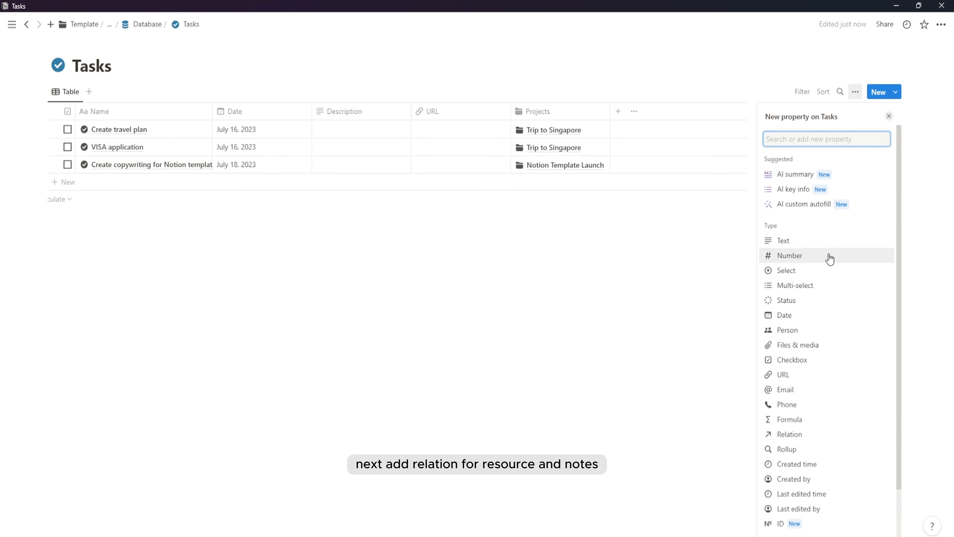
{"action": "left_click", "coordinate": [817, 434]}
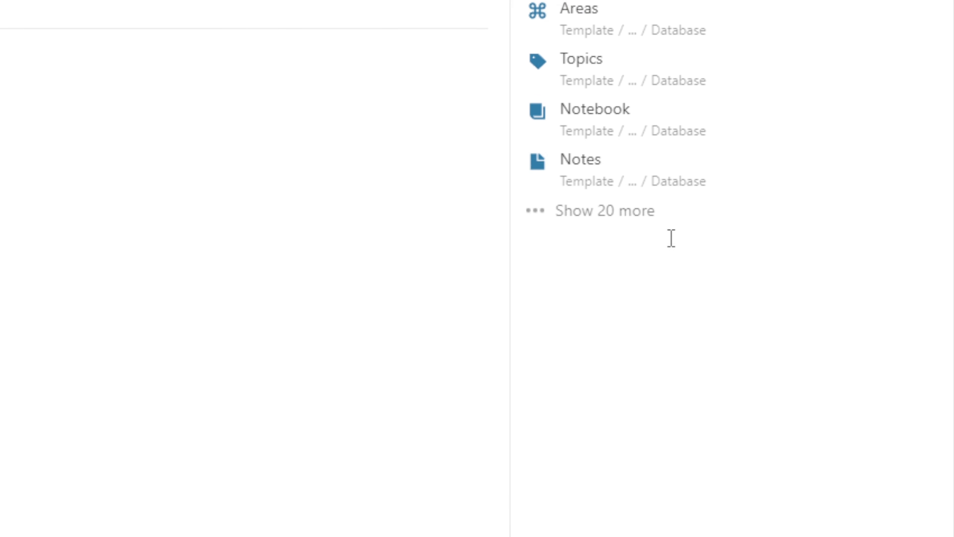
{"action": "left_click", "coordinate": [635, 355]}
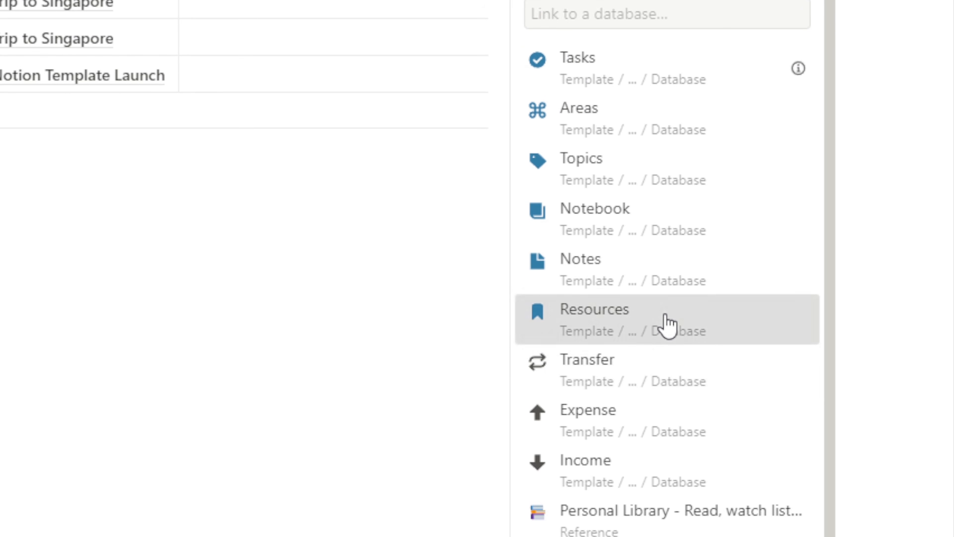
- Add a Resources relation to the Tasks database, show it on Resources, and give the property the bookmark icon
{"action": "left_click", "coordinate": [667, 351]}
{"action": "left_click", "coordinate": [769, 213]}
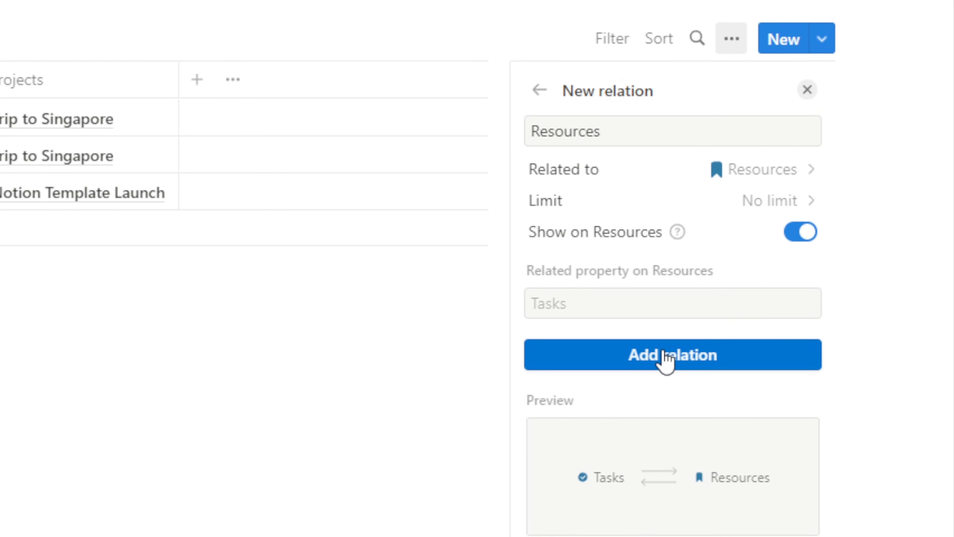
{"action": "left_click", "coordinate": [664, 333]}
{"action": "left_click", "coordinate": [541, 214]}
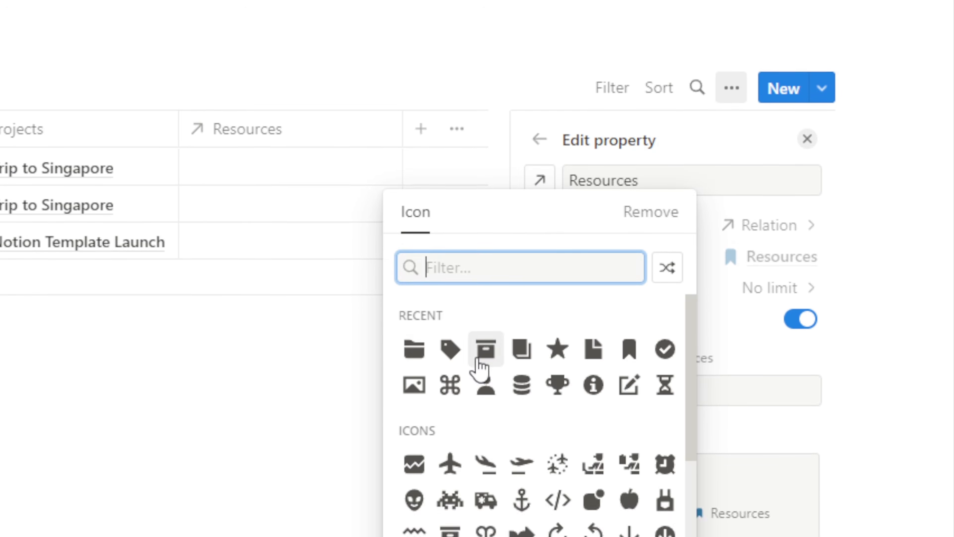
{"action": "left_click", "coordinate": [630, 338]}
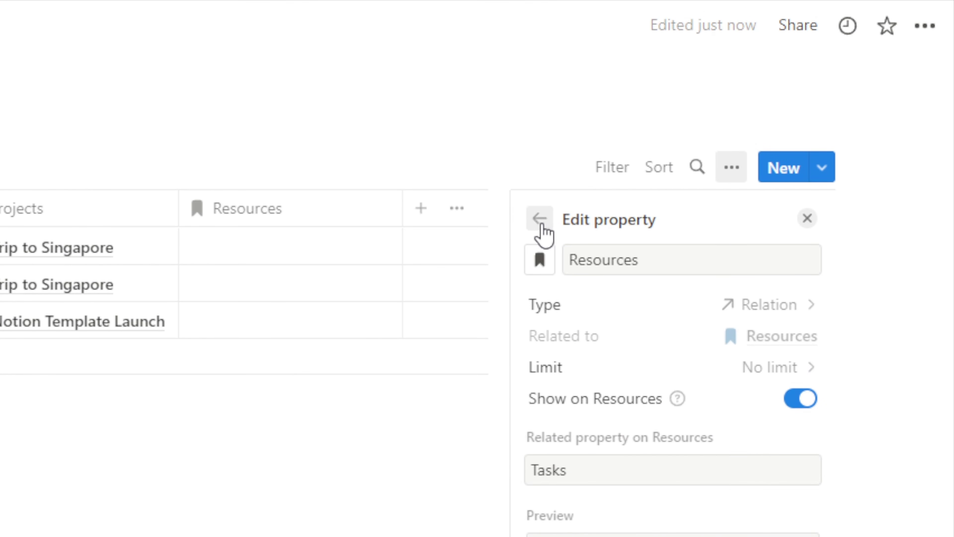
{"action": "left_click", "coordinate": [542, 224]}
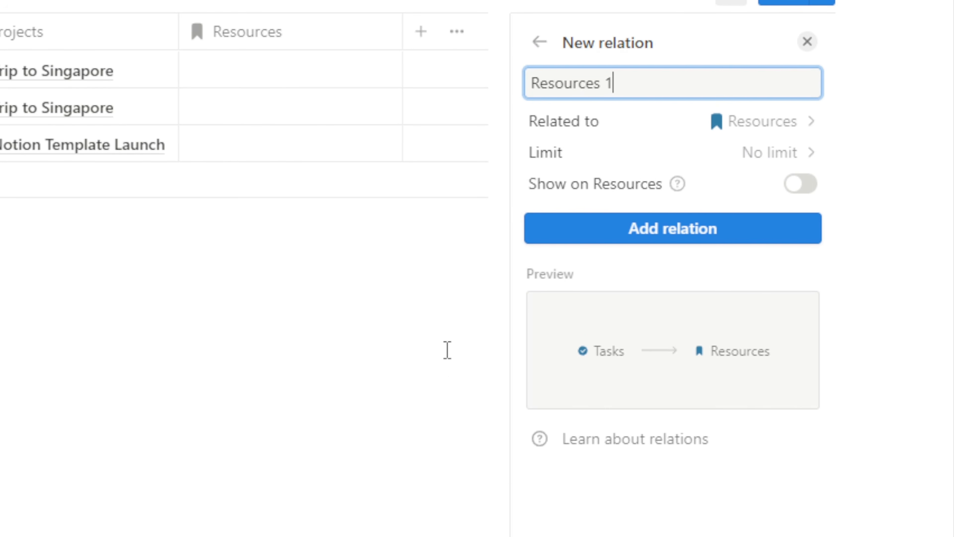
{"action": "left_click", "coordinate": [441, 528]}
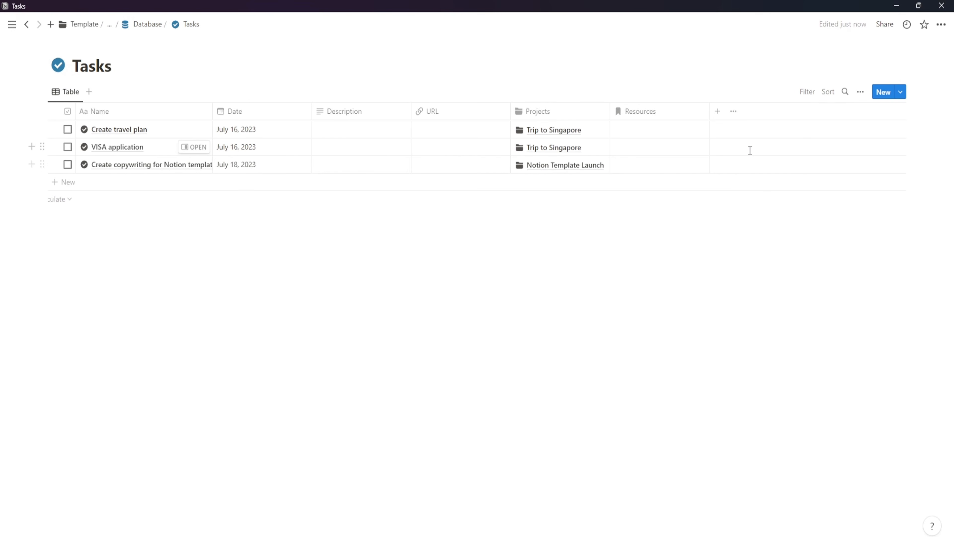
- Add a Notes relation to the Tasks database, show it on Notes, and give the property the document icon
{"action": "left_click", "coordinate": [718, 111]}
{"action": "left_click", "coordinate": [774, 418]}
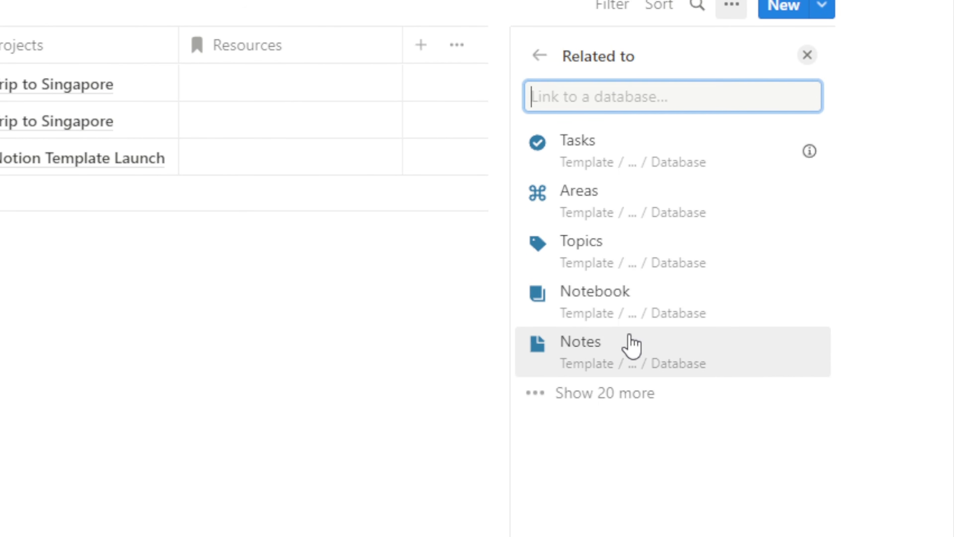
{"action": "left_click", "coordinate": [632, 345]}
{"action": "left_click", "coordinate": [800, 291]}
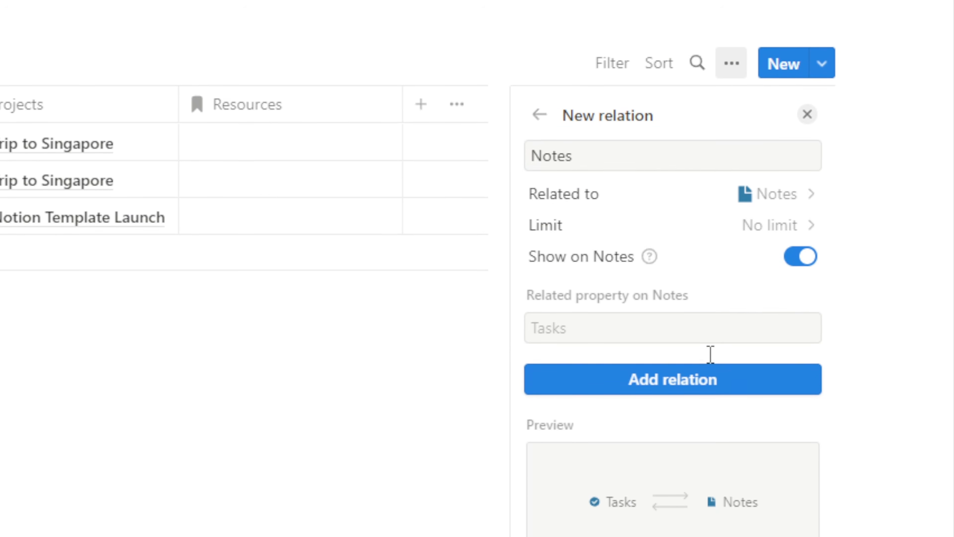
{"action": "left_click", "coordinate": [703, 380]}
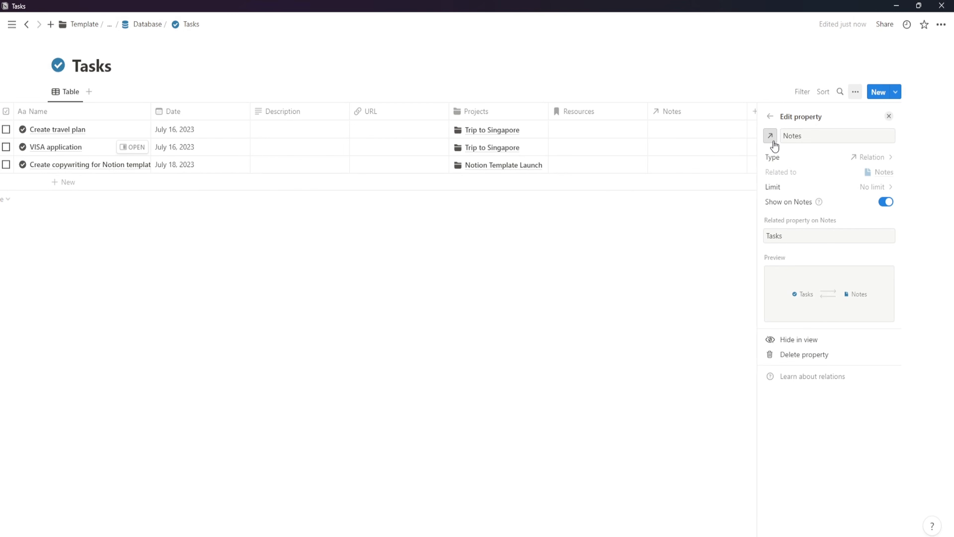
{"action": "left_click", "coordinate": [771, 137]}
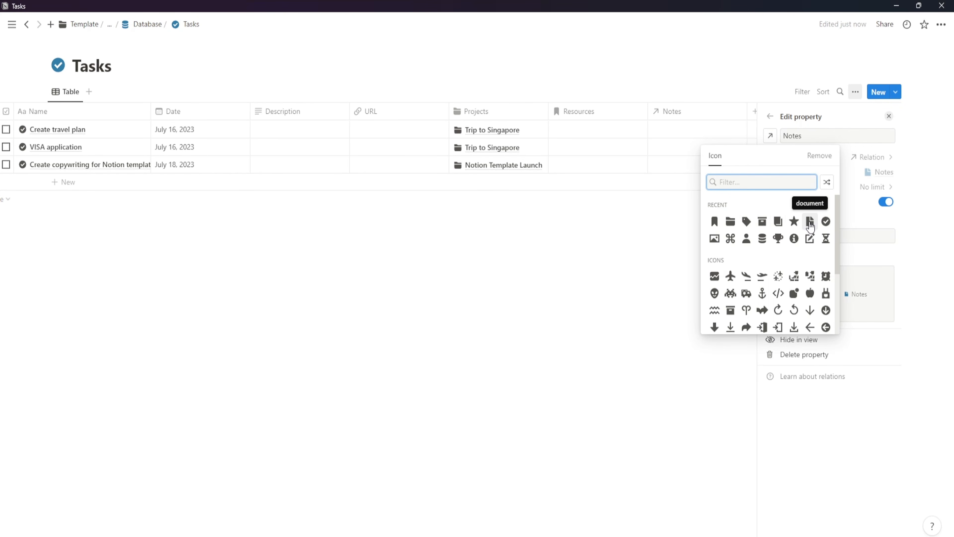
{"action": "left_click", "coordinate": [810, 222]}
{"action": "left_click", "coordinate": [718, 264]}
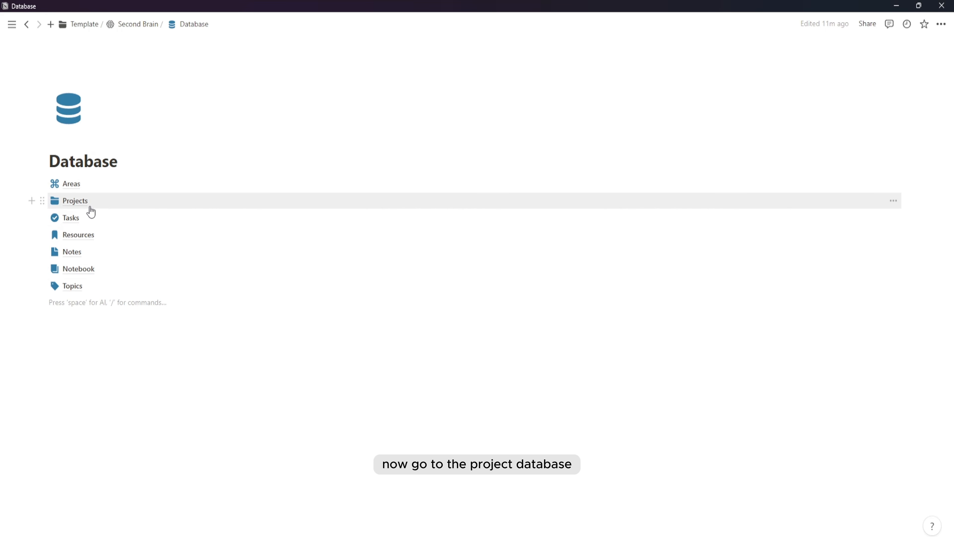
- Open the Projects database and change its Tasks property icon to the circled checkmark
{"action": "left_click", "coordinate": [89, 203]}
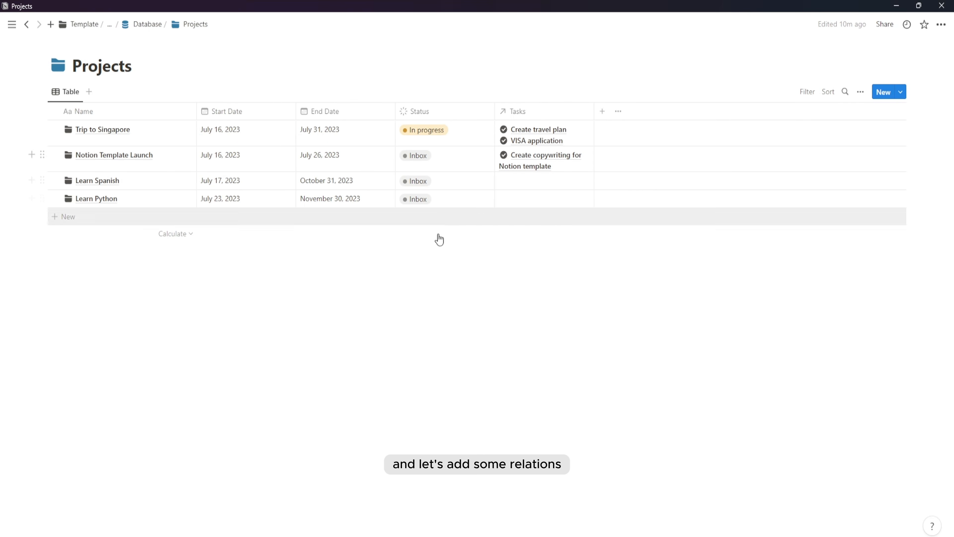
{"action": "left_click", "coordinate": [505, 119]}
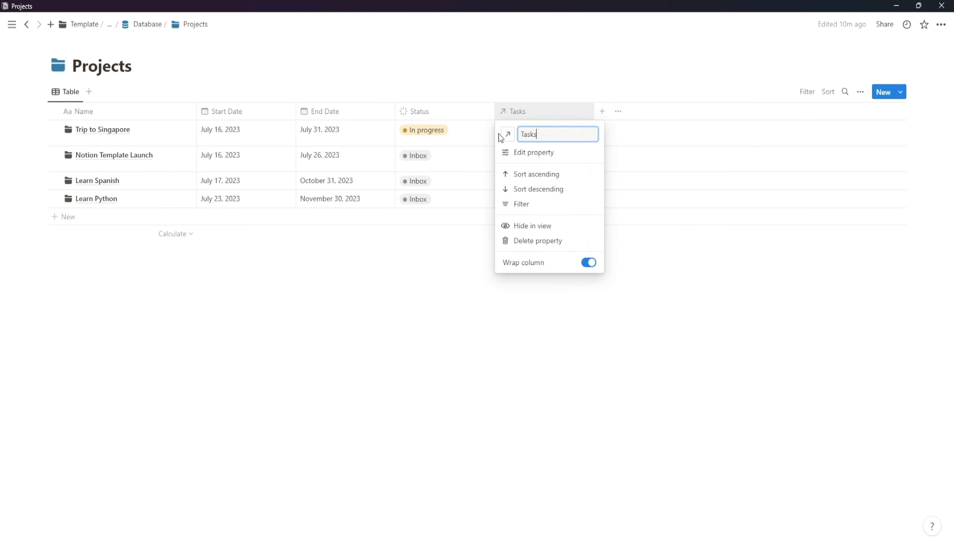
{"action": "left_click", "coordinate": [505, 133]}
{"action": "left_click", "coordinate": [452, 216]}
{"action": "left_click", "coordinate": [530, 77]}
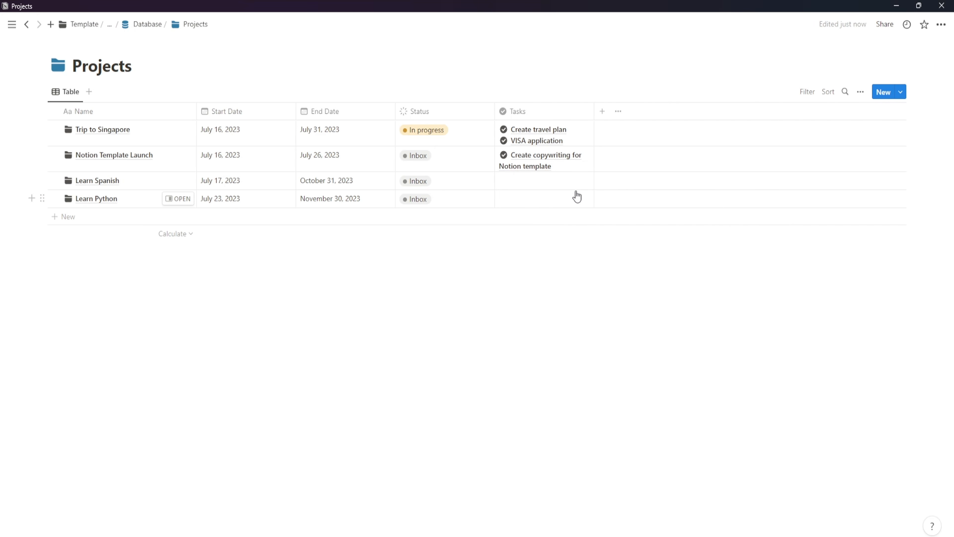
- Add an Areas relation to the Projects database, show it on Areas, and give the property the command symbol icon
{"action": "left_click", "coordinate": [602, 111]}
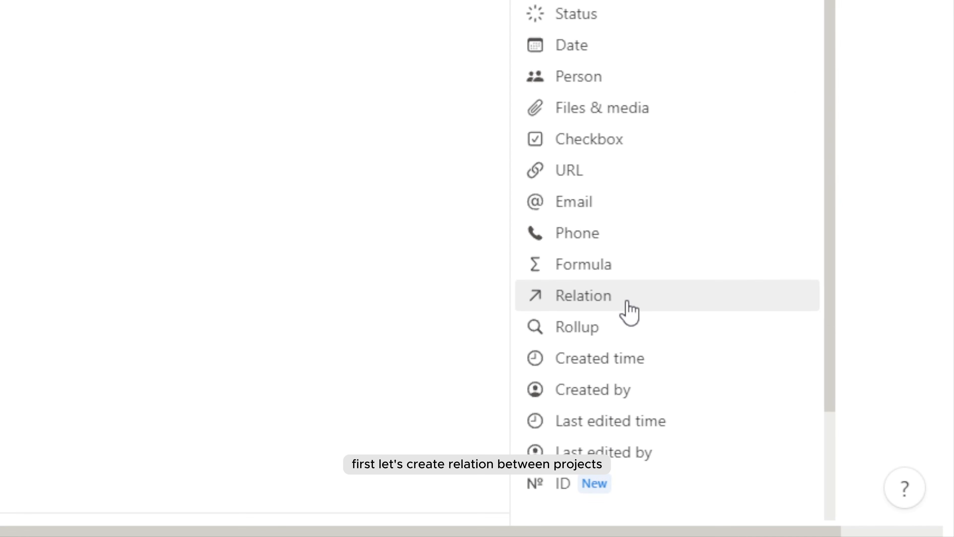
{"action": "left_click", "coordinate": [629, 311]}
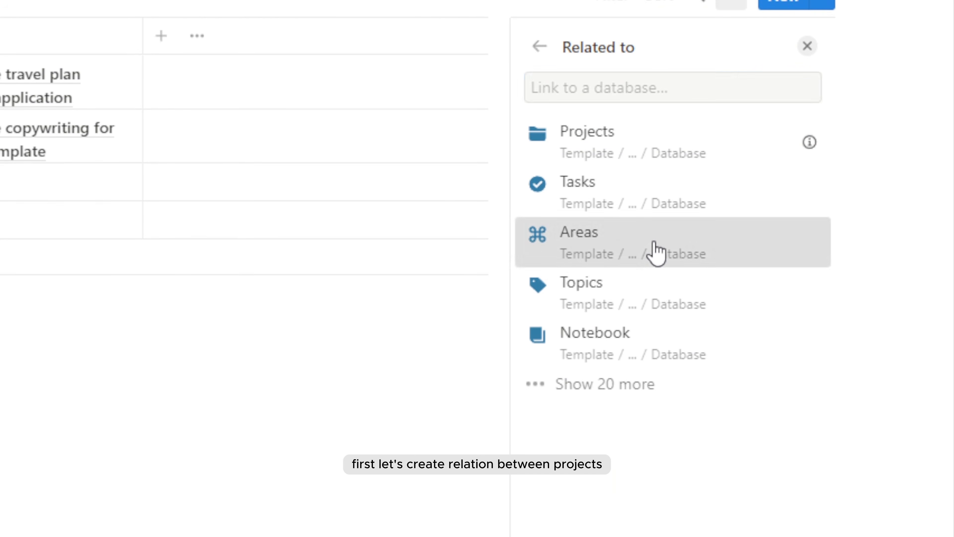
{"action": "left_click", "coordinate": [653, 244]}
{"action": "left_click", "coordinate": [803, 191]}
{"action": "left_click", "coordinate": [742, 314]}
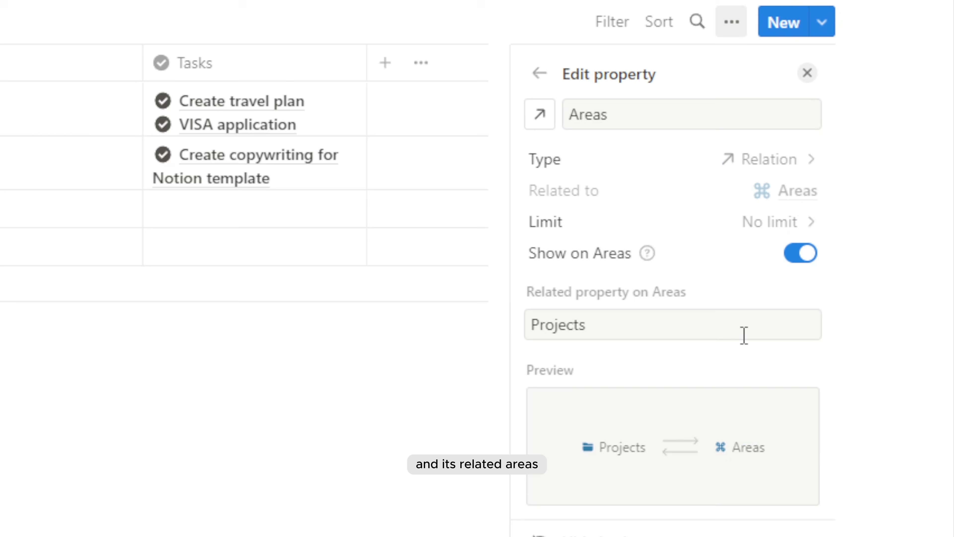
{"action": "left_click", "coordinate": [540, 116]}
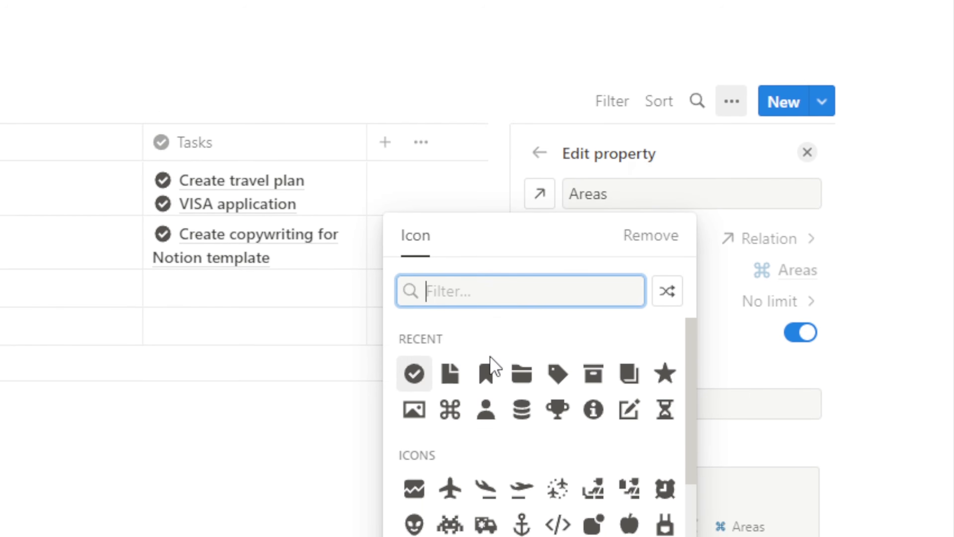
{"action": "left_click", "coordinate": [451, 409]}
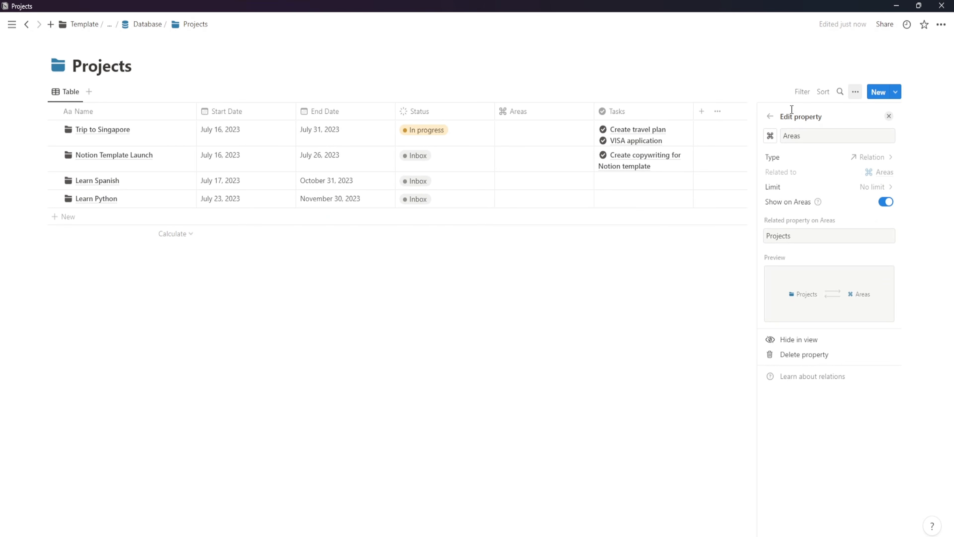
{"action": "left_click", "coordinate": [773, 117]}
{"action": "left_click", "coordinate": [593, 362]}
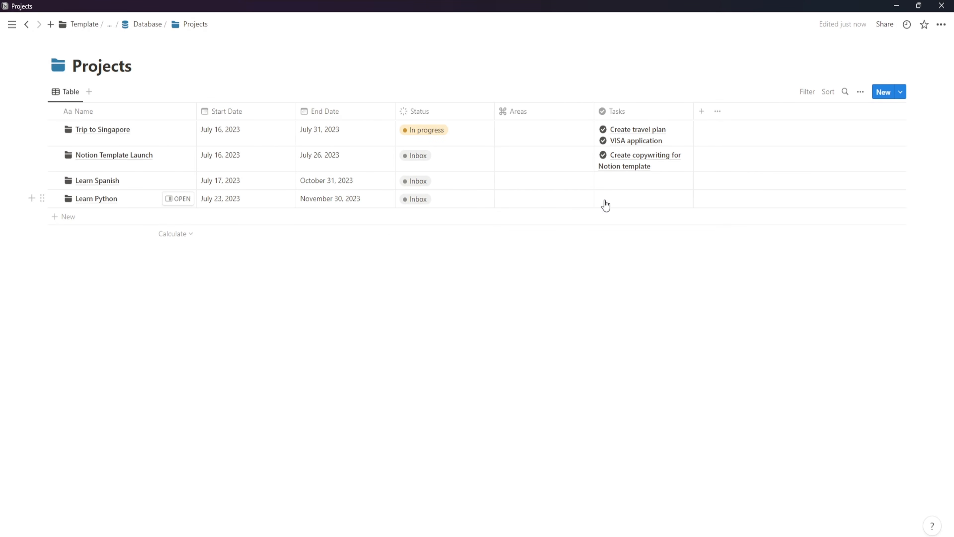
- Link the Trip to Singapore project to the Travel area and Notion Template Launch to Side Hustle
{"action": "left_click", "coordinate": [544, 132]}
{"action": "left_click", "coordinate": [554, 200]}
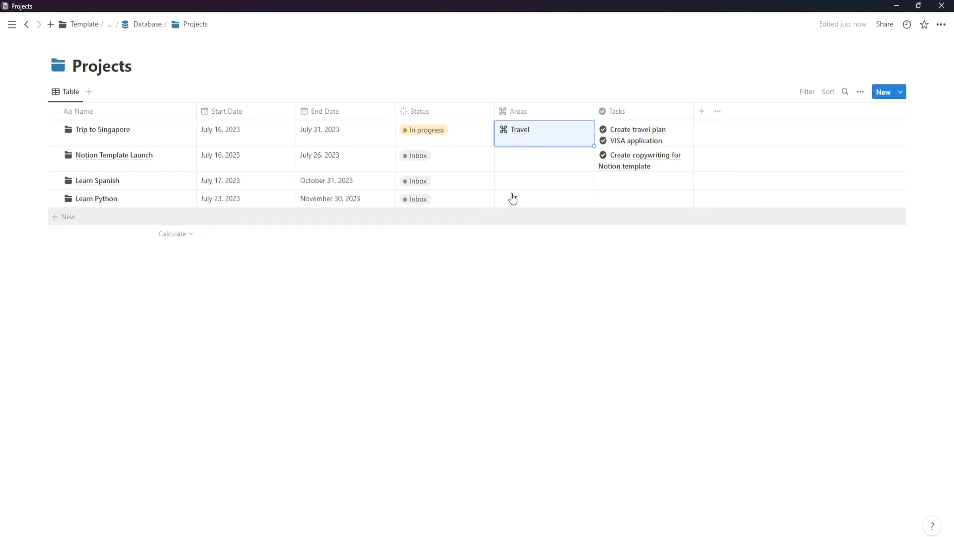
{"action": "left_click", "coordinate": [533, 165]}
{"action": "left_click", "coordinate": [539, 245]}
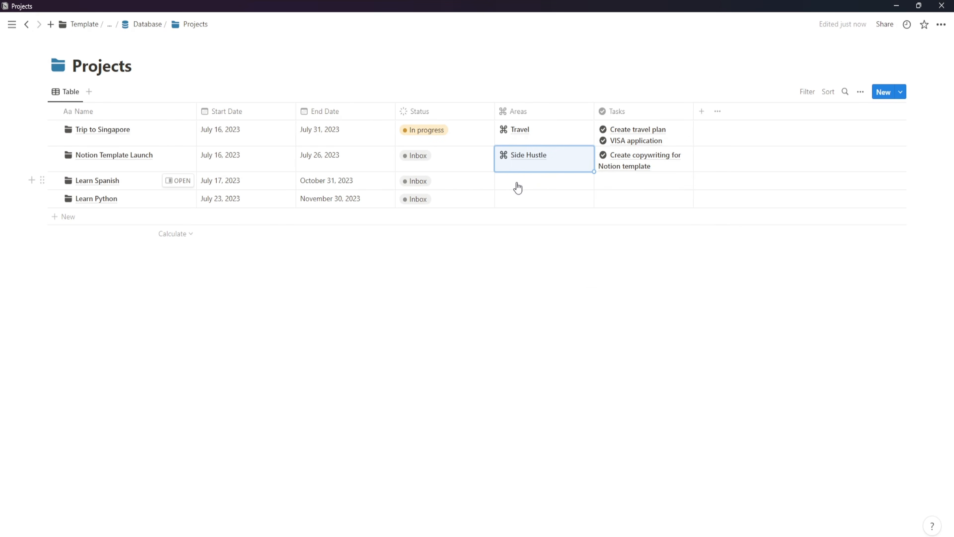
- Link the Learn Spanish project to the Languange Learning area and Learn Python to Personal
{"action": "left_click", "coordinate": [518, 187]}
{"action": "left_click", "coordinate": [556, 233]}
{"action": "left_click", "coordinate": [415, 292]}
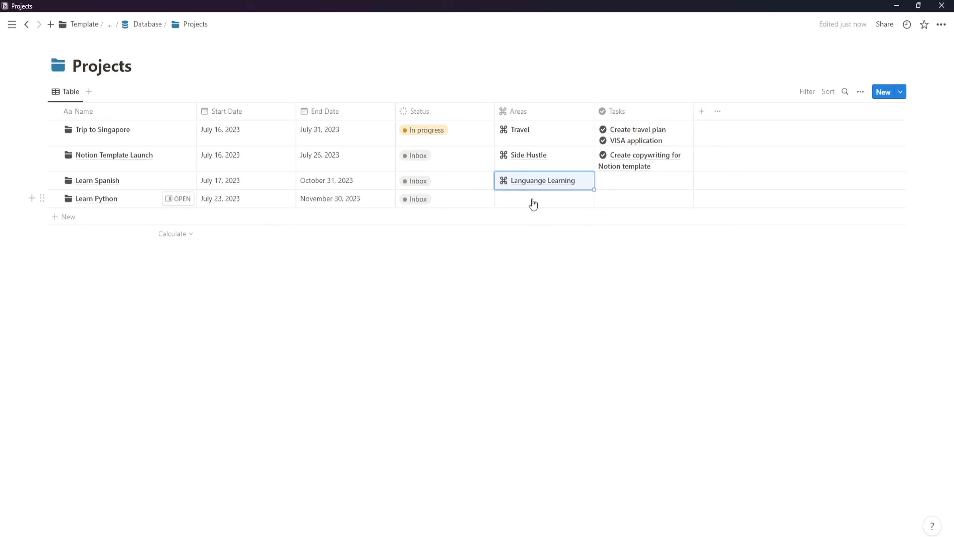
{"action": "left_click", "coordinate": [531, 203]}
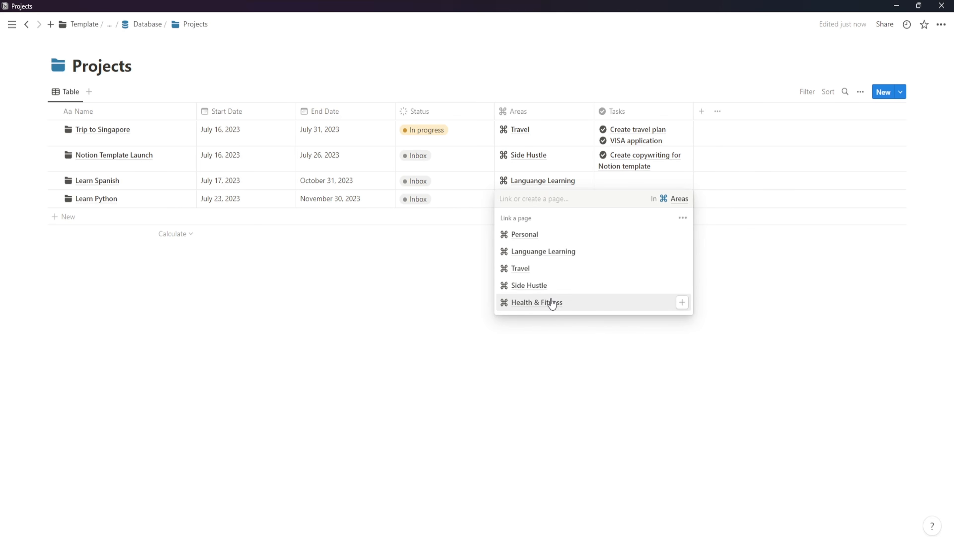
{"action": "left_click", "coordinate": [575, 238]}
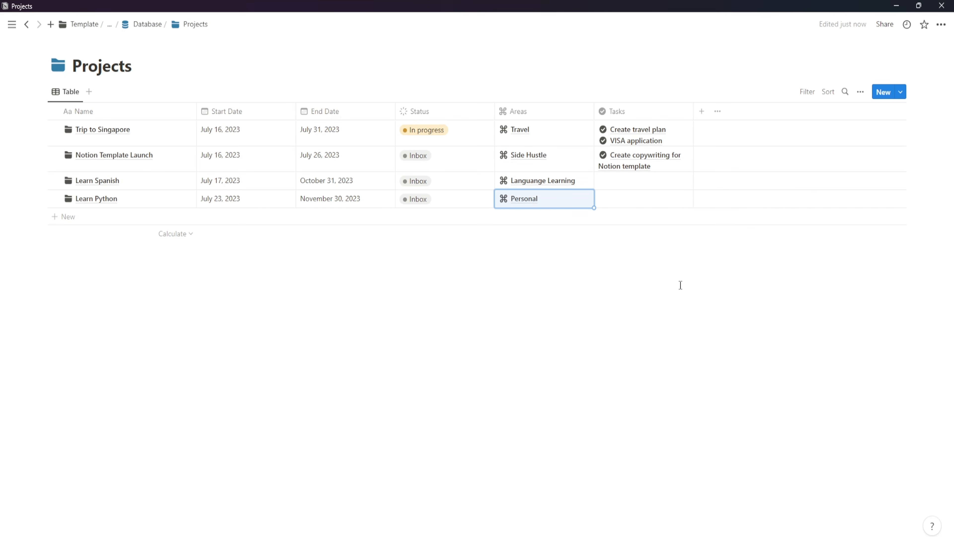
{"action": "left_click", "coordinate": [668, 326]}
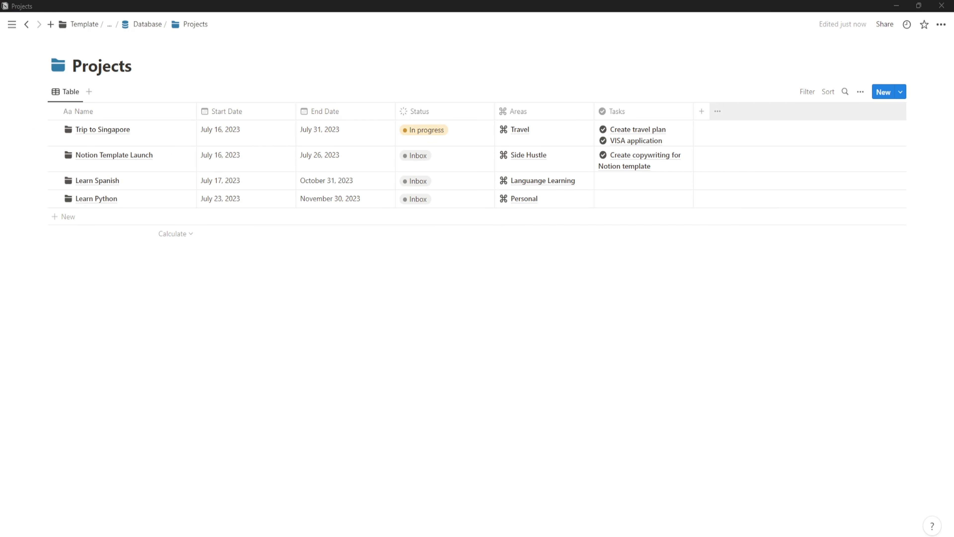
- Add a rollup property to the Projects database that uses the Tasks relation and its Complete property
{"action": "left_click", "coordinate": [701, 111]}
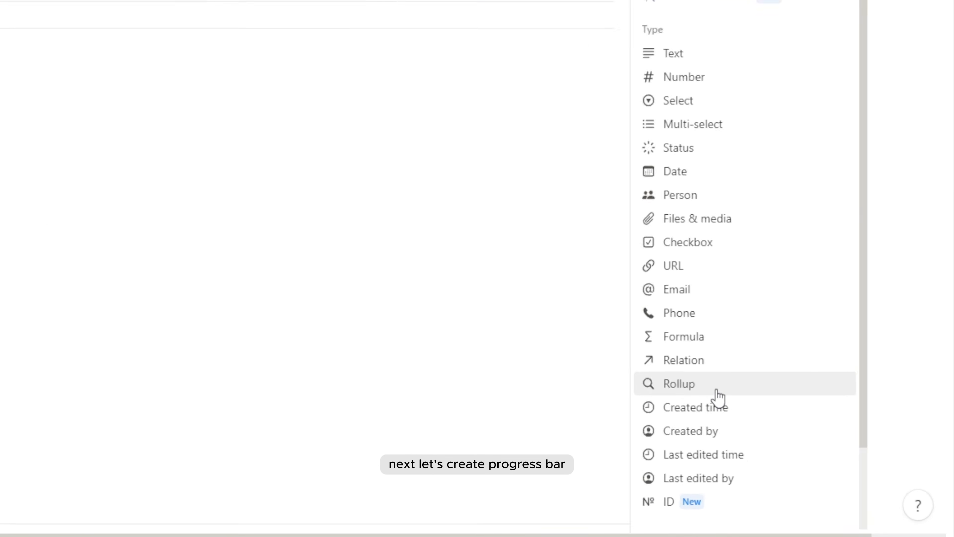
{"action": "left_click", "coordinate": [718, 395]}
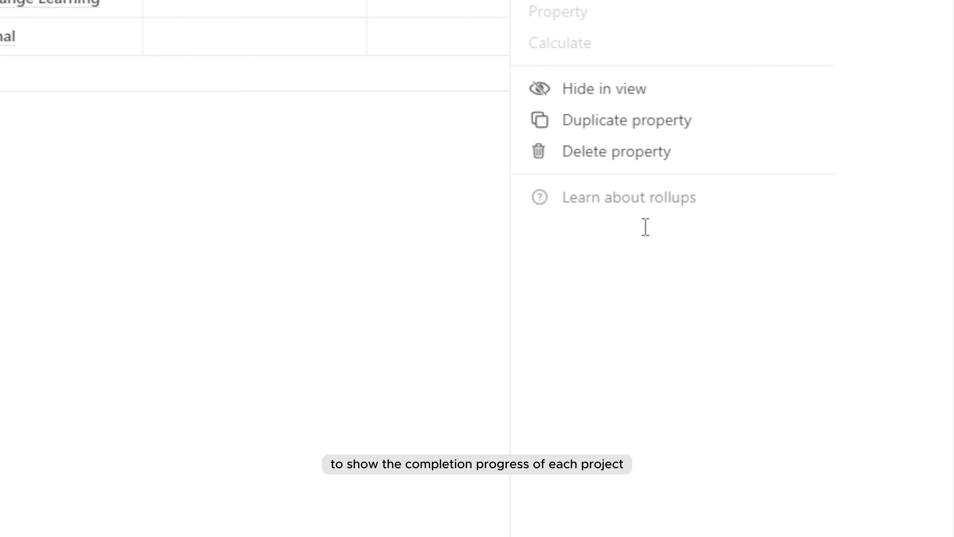
{"action": "left_click", "coordinate": [695, 255]}
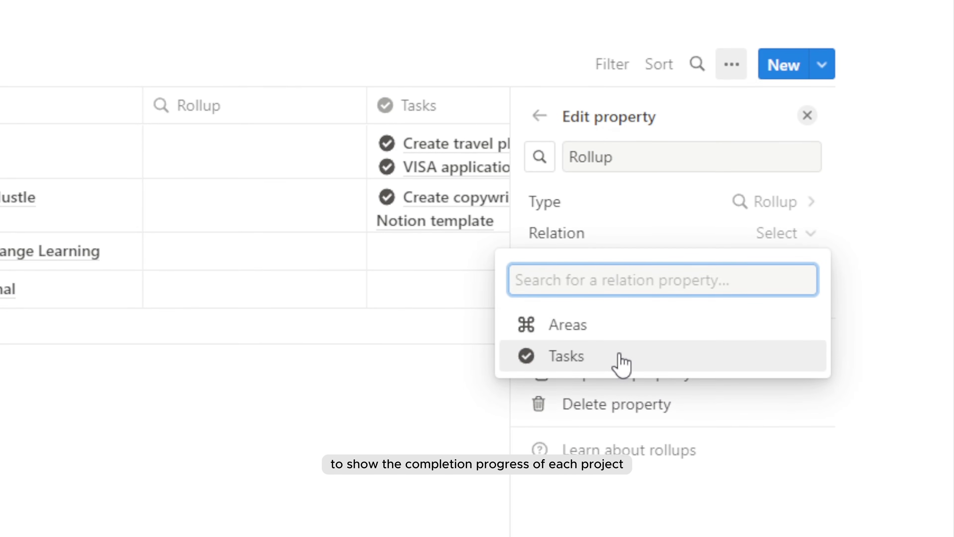
{"action": "left_click", "coordinate": [620, 378]}
{"action": "left_click", "coordinate": [774, 287]}
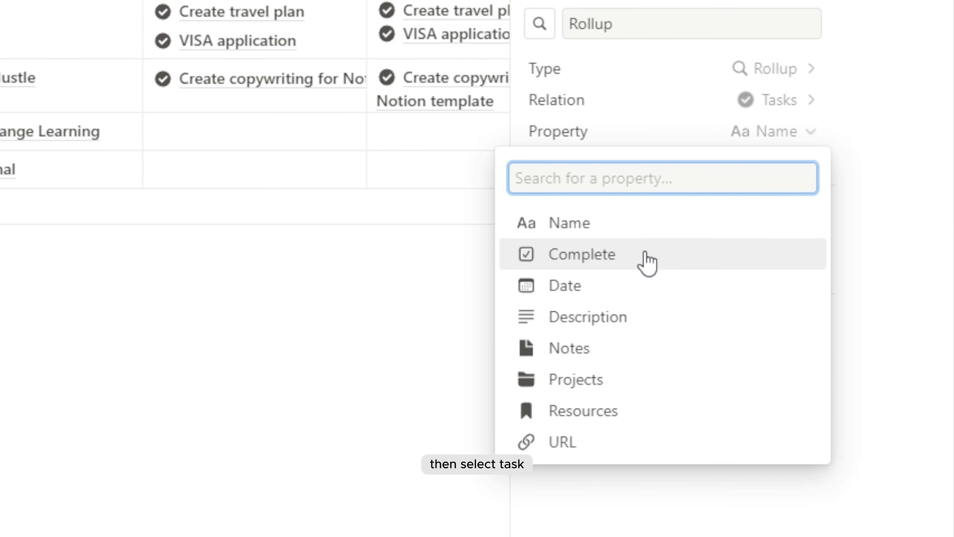
{"action": "left_click", "coordinate": [645, 255]}
- Set the rollup to calculate Percent checked and show it as a bar
{"action": "left_click", "coordinate": [752, 158]}
{"action": "left_click", "coordinate": [689, 358]}
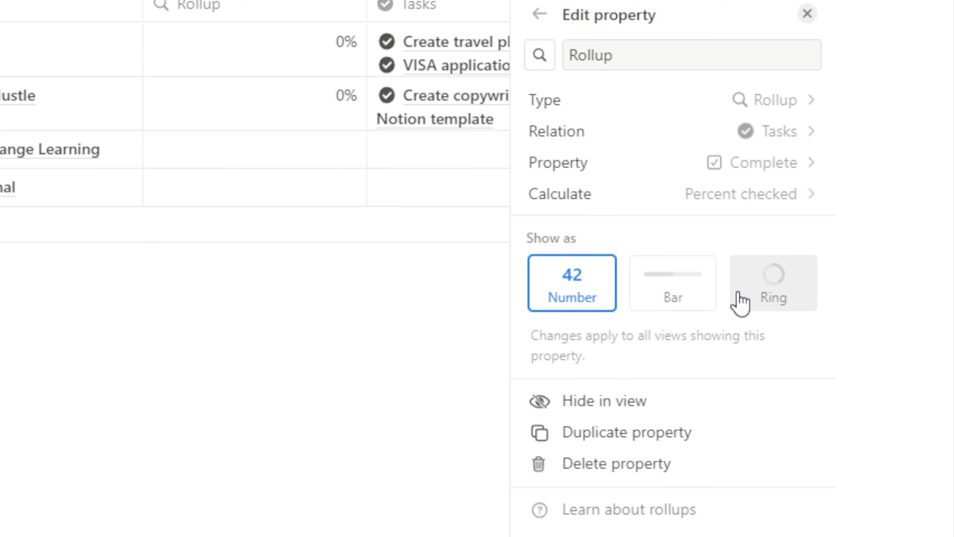
{"action": "left_click", "coordinate": [682, 300]}
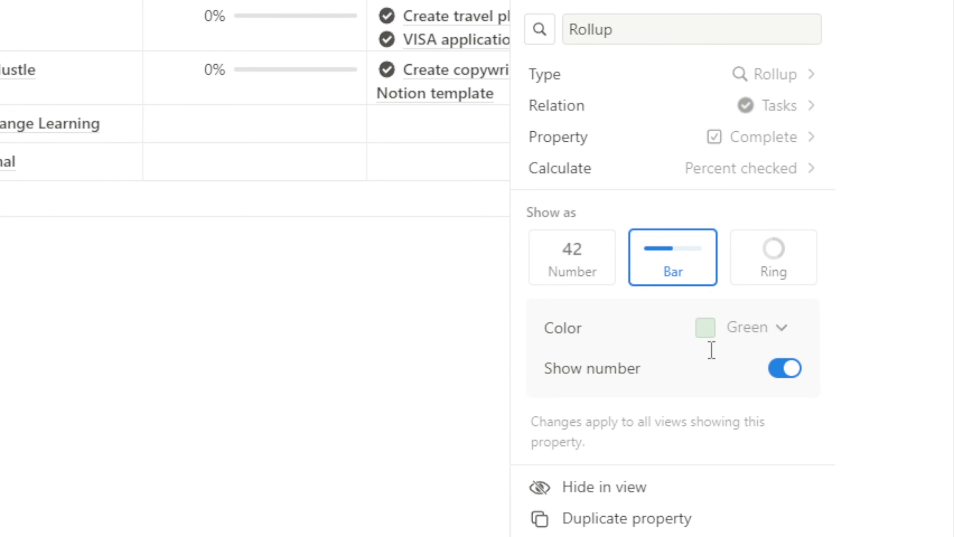
- Rename the rollup property to Progress and give it the solid triangle icon
{"action": "left_click", "coordinate": [597, 38]}
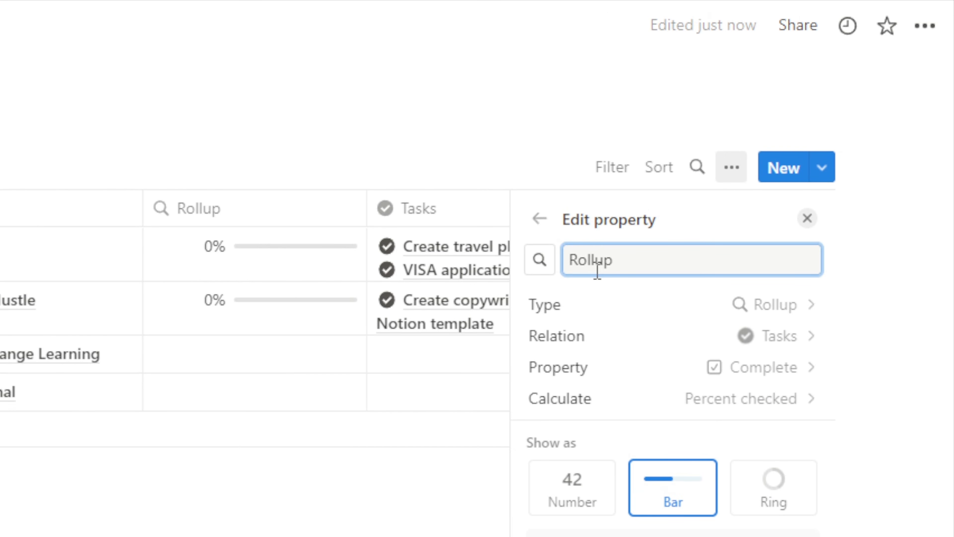
{"action": "left_click", "coordinate": [551, 271]}
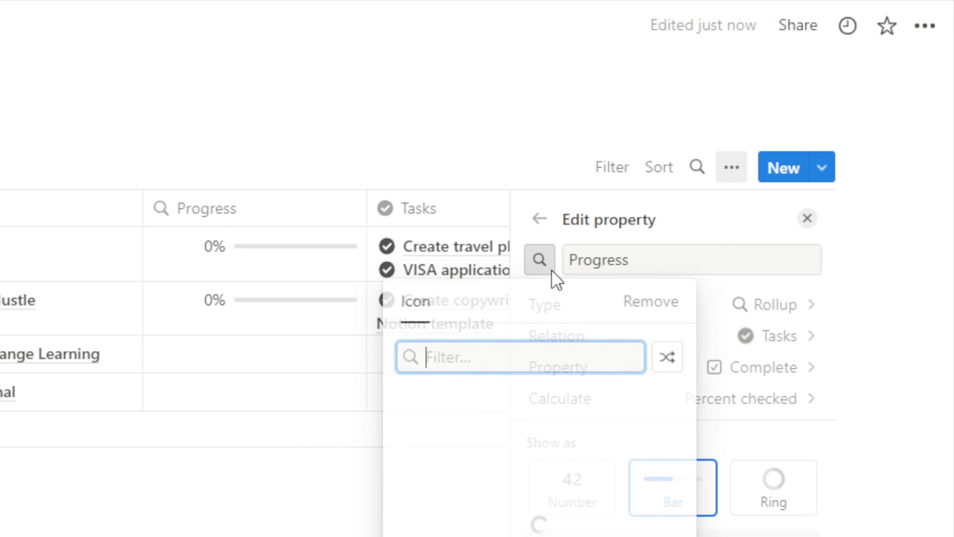
{"action": "type", "text": "triag"}
{"action": "key", "text": "BackSpace"}
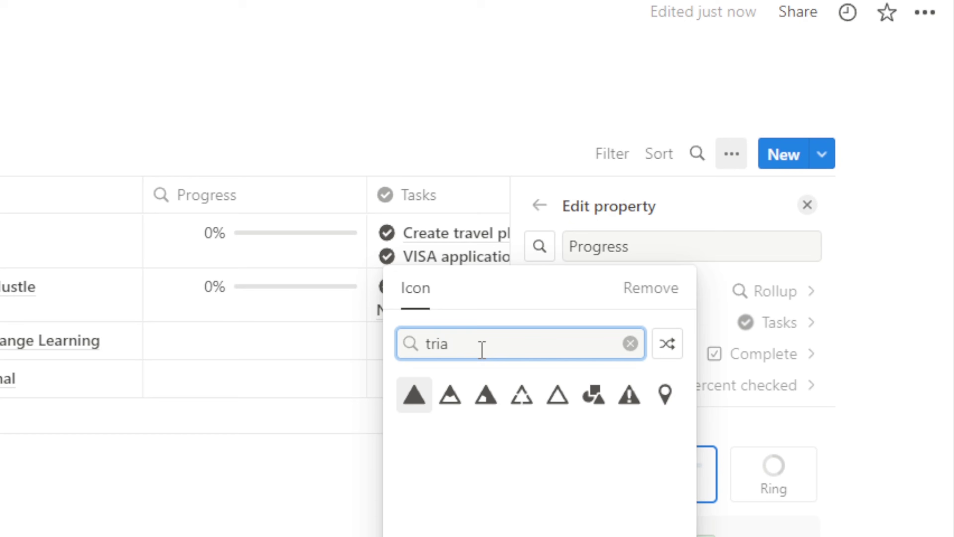
{"action": "left_click", "coordinate": [417, 398]}
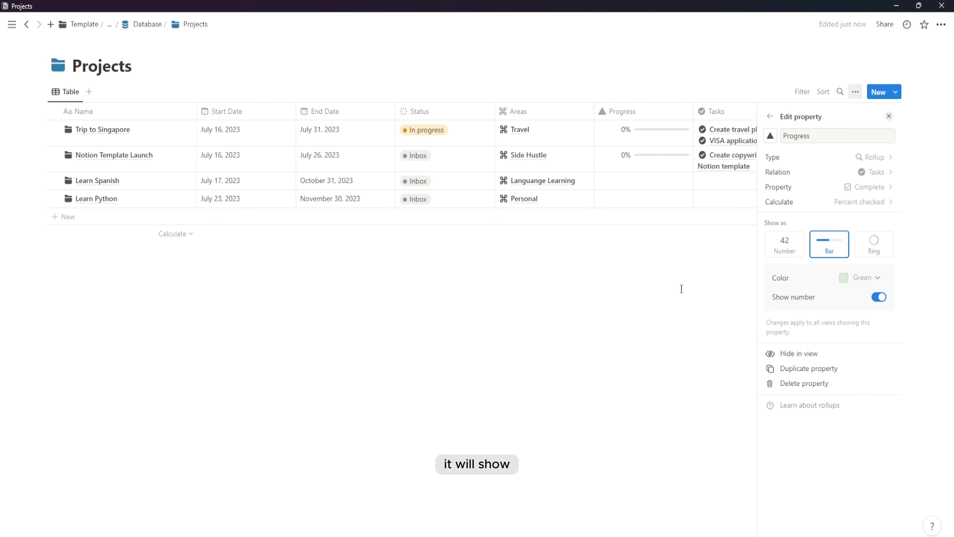
- Add a relation property to the Projects database that links to the Resources database and also shows on Resources
{"action": "left_click", "coordinate": [730, 230]}
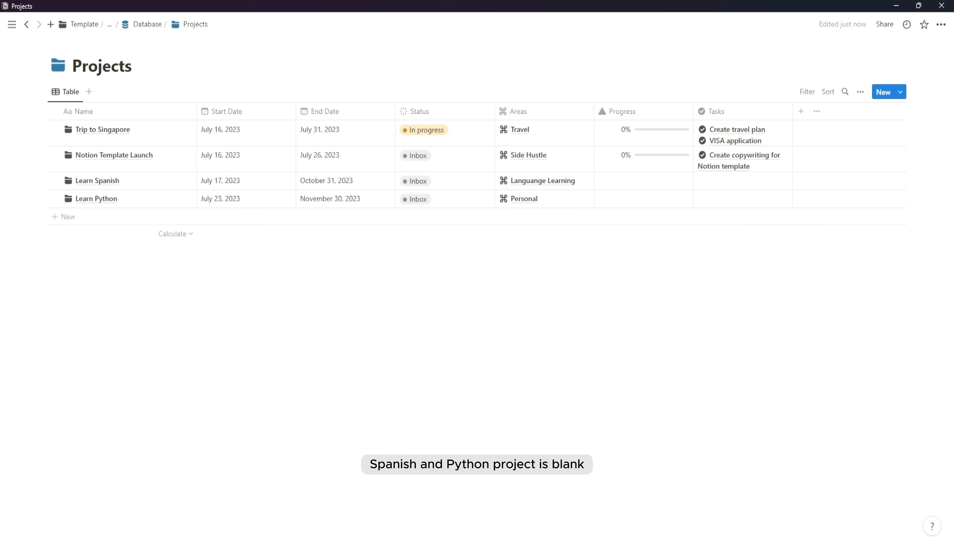
{"action": "left_click", "coordinate": [802, 112]}
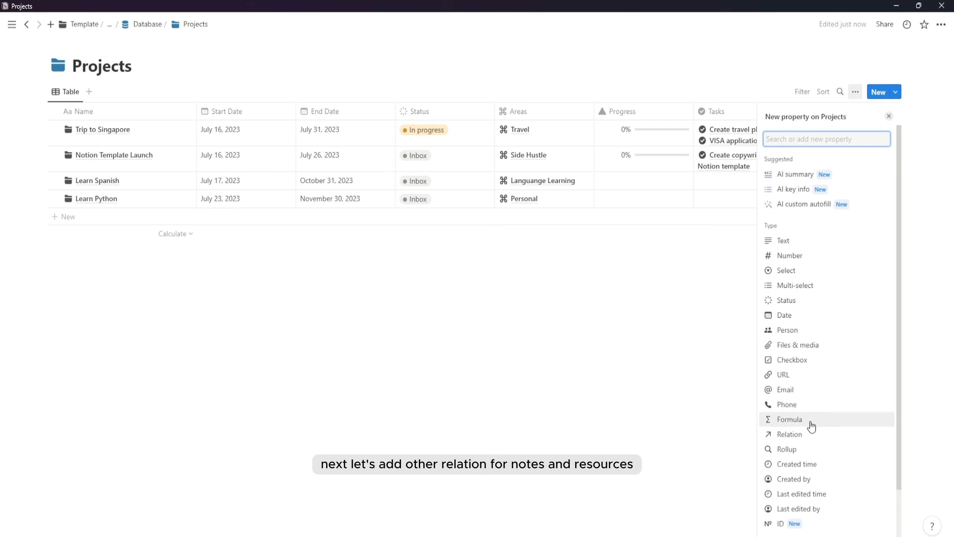
{"action": "left_click", "coordinate": [812, 436]}
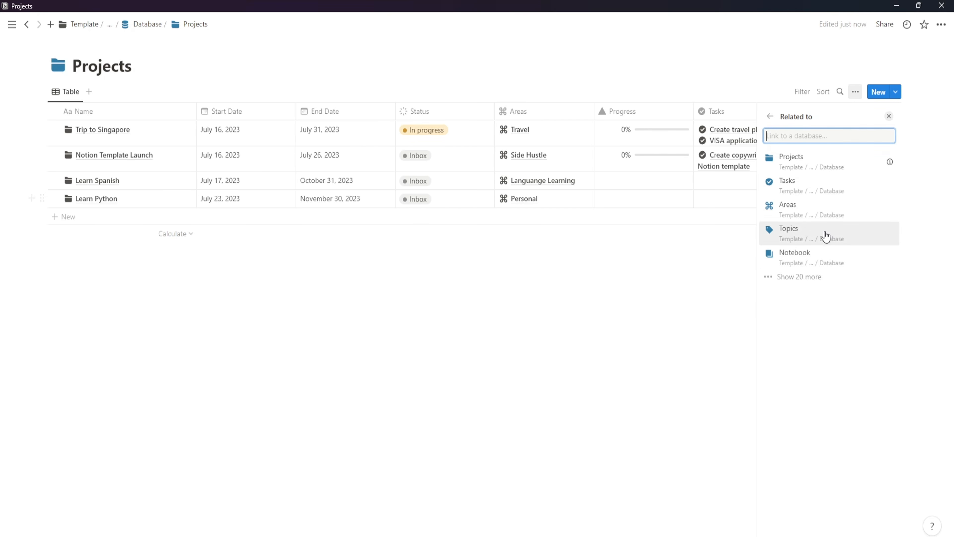
{"action": "left_click", "coordinate": [815, 278]}
{"action": "left_click", "coordinate": [807, 311]}
{"action": "left_click", "coordinate": [886, 184]}
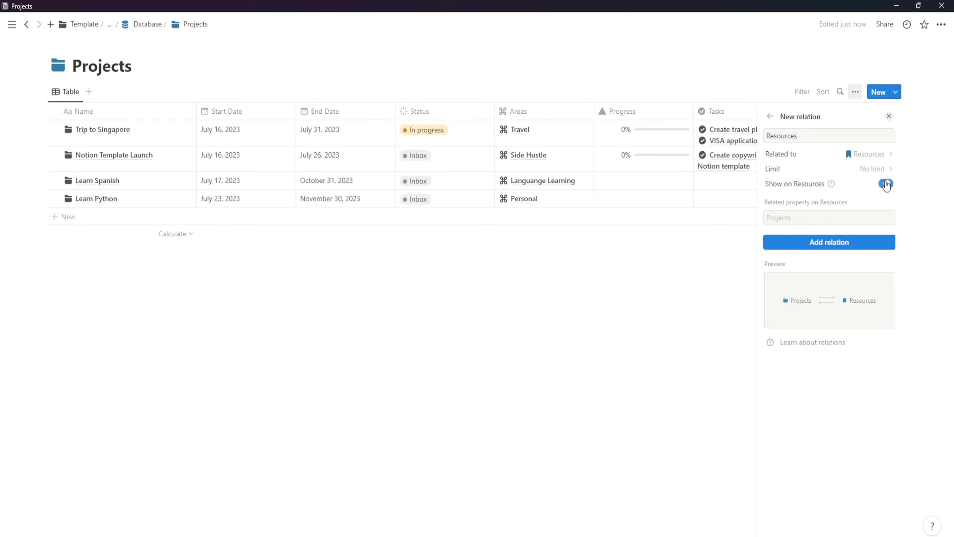
{"action": "left_click", "coordinate": [825, 245]}
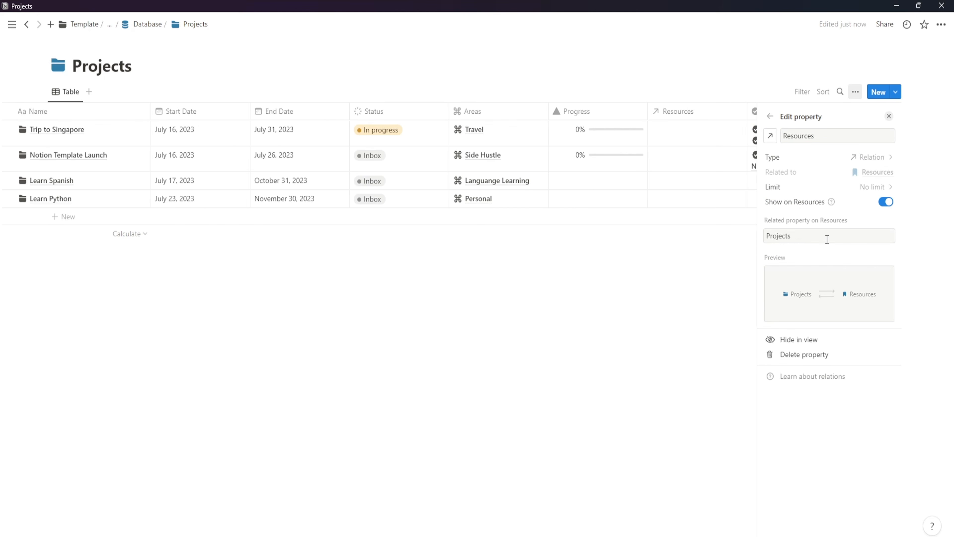
- Give the Resources relation in the Projects database the bookmark icon
{"action": "left_click", "coordinate": [771, 136]}
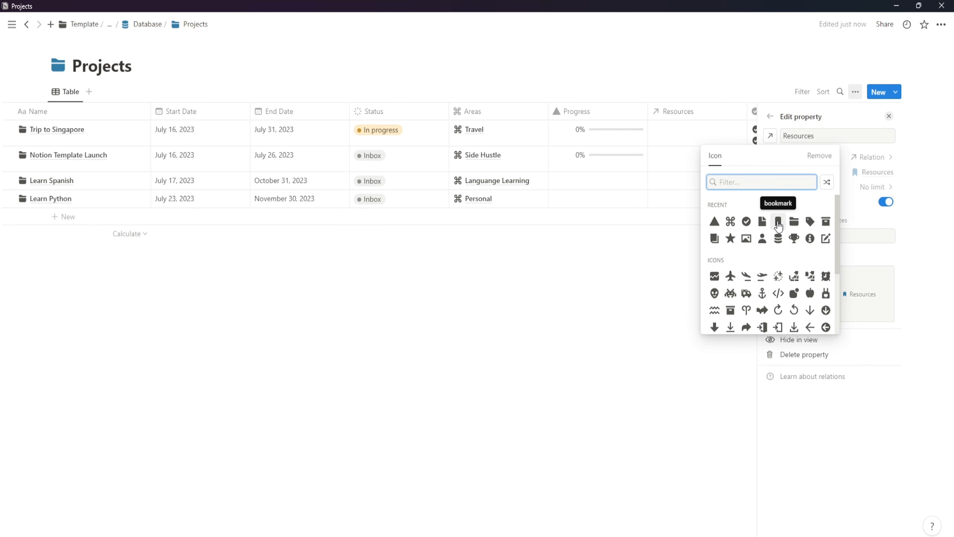
{"action": "left_click", "coordinate": [778, 223]}
{"action": "left_click", "coordinate": [769, 116]}
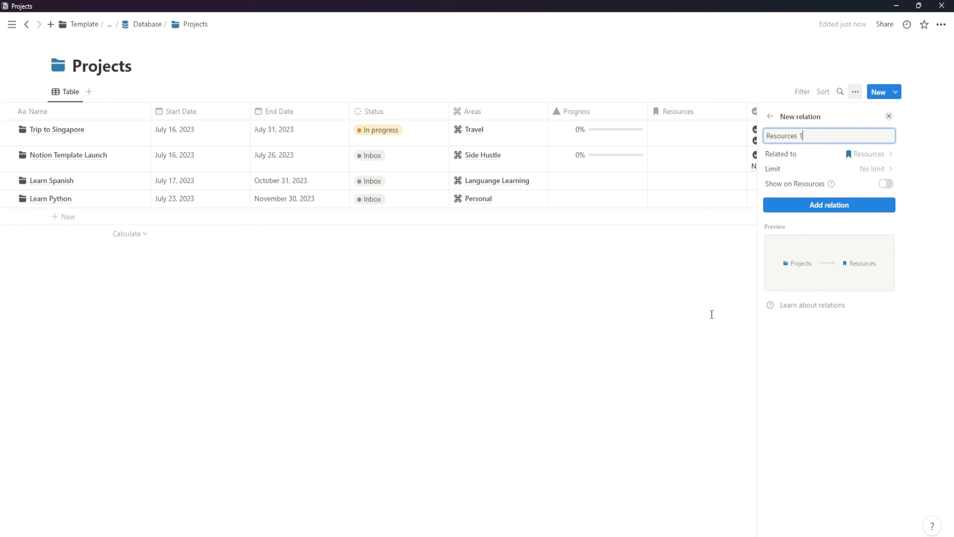
{"action": "left_click", "coordinate": [797, 206]}
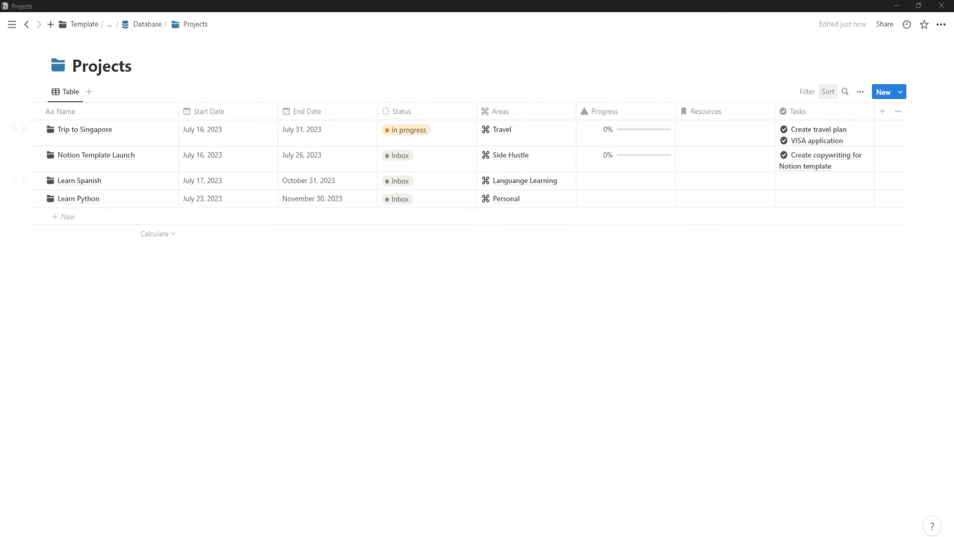
- Add a relation property to the Projects database that links to the Notes database and also shows on Notes
{"action": "left_click", "coordinate": [883, 111]}
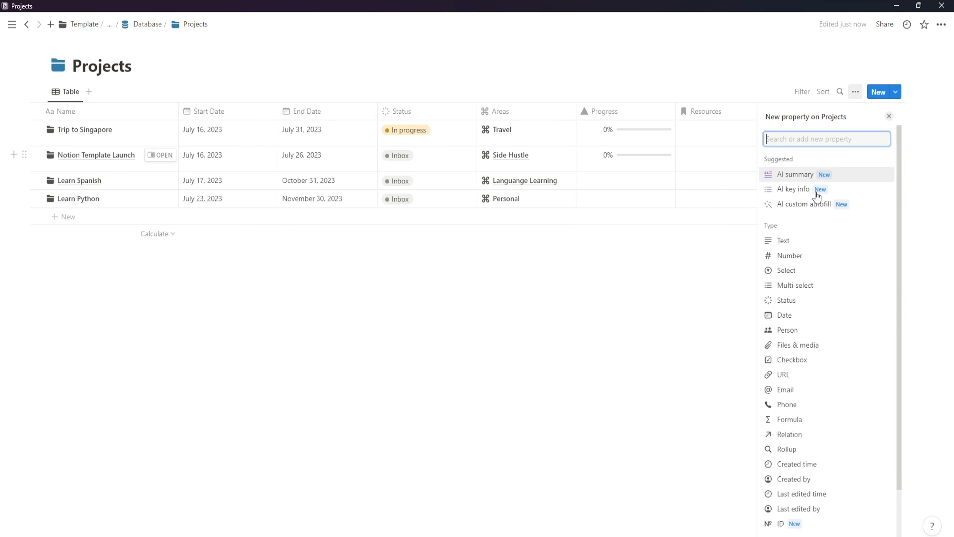
{"action": "left_click", "coordinate": [826, 438]}
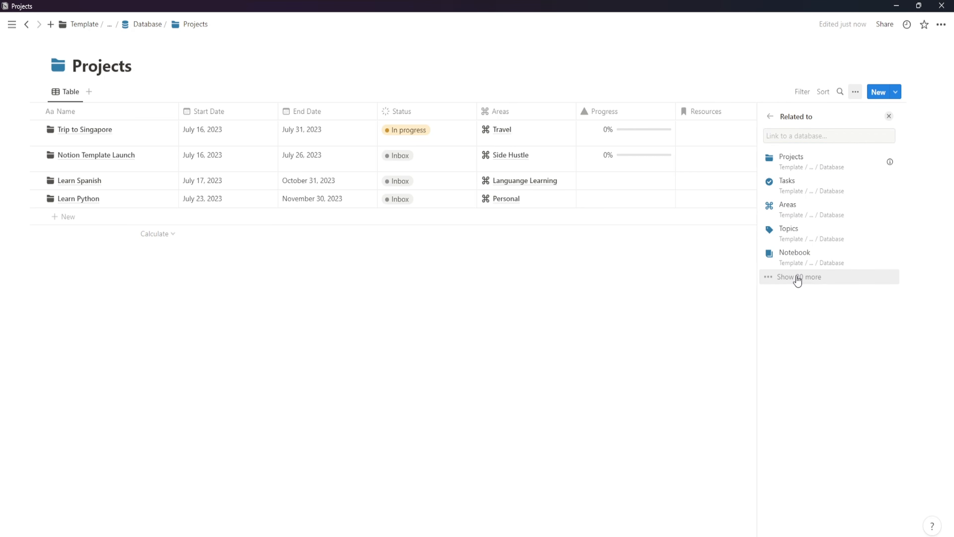
{"action": "left_click", "coordinate": [798, 281]}
{"action": "left_click", "coordinate": [802, 312]}
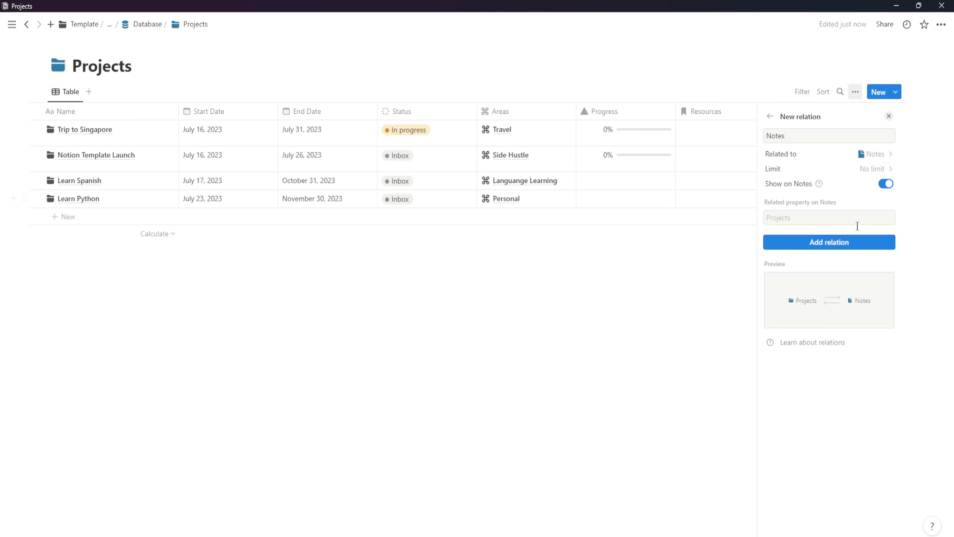
{"action": "left_click", "coordinate": [851, 244]}
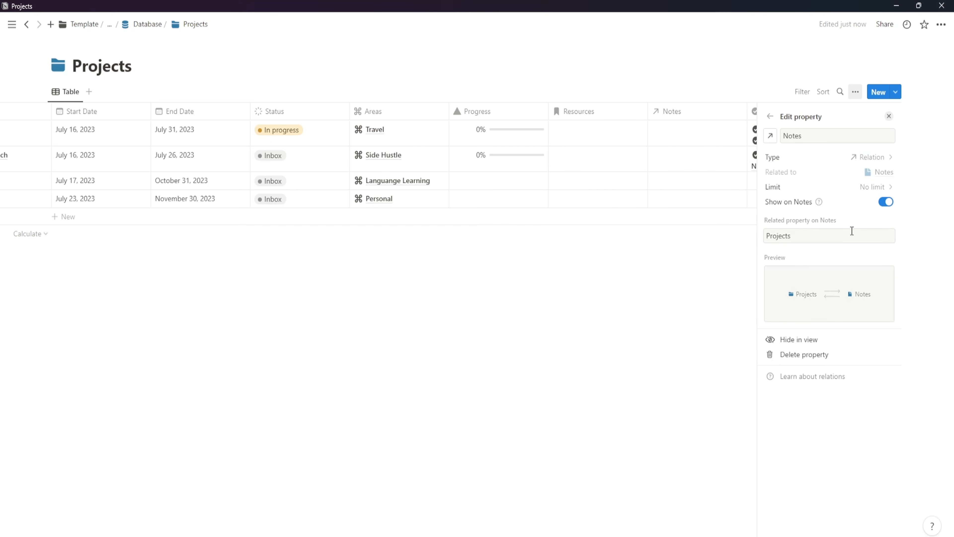
- Give the Notes relation in the Projects database the page icon
{"action": "left_click", "coordinate": [771, 136]}
{"action": "left_click", "coordinate": [778, 218]}
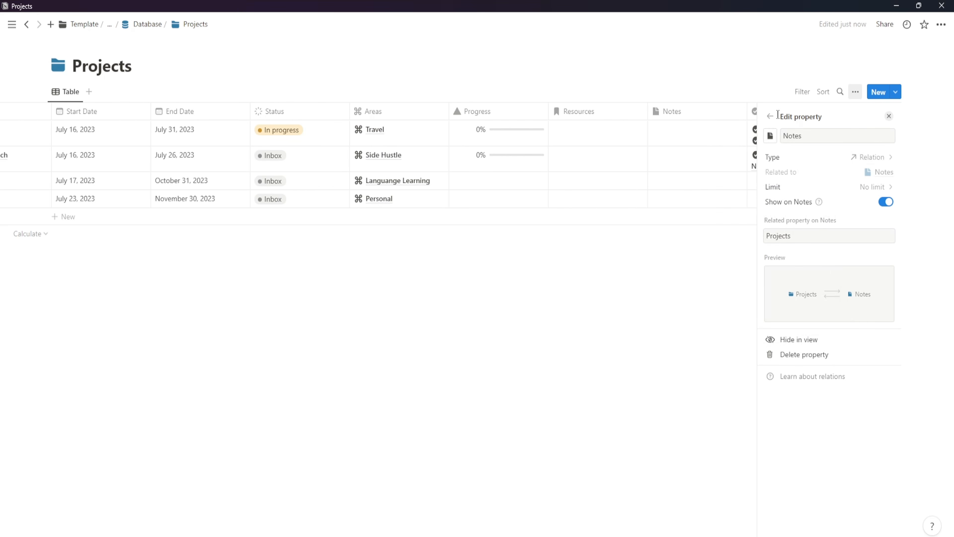
{"action": "left_click", "coordinate": [675, 296]}
- Move the Areas column directly after Name and Tasks before Progress, and narrow the Name and Status columns
{"action": "left_click_drag", "start_coordinate": [805, 116], "coordinate": [144, 124]}
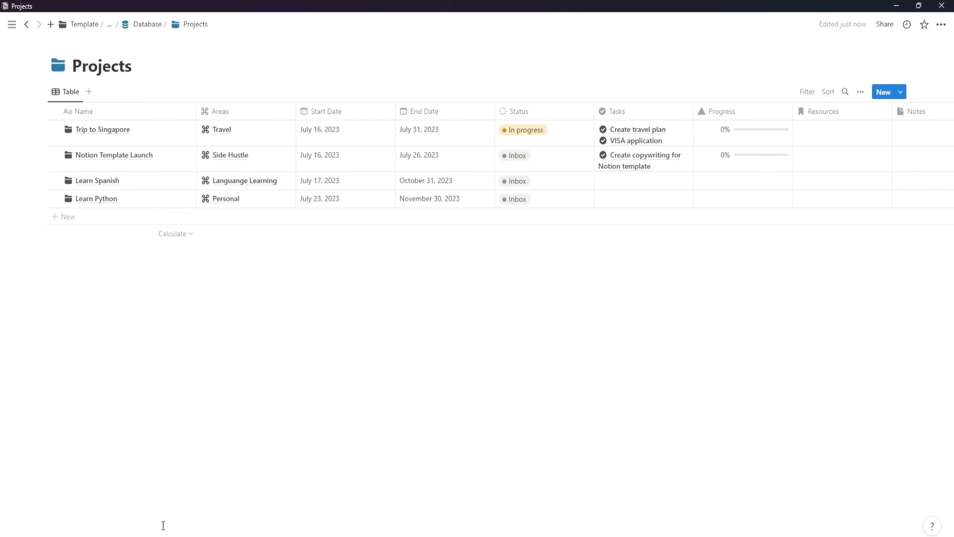
{"action": "left_click_drag", "start_coordinate": [197, 113], "coordinate": [163, 116]}
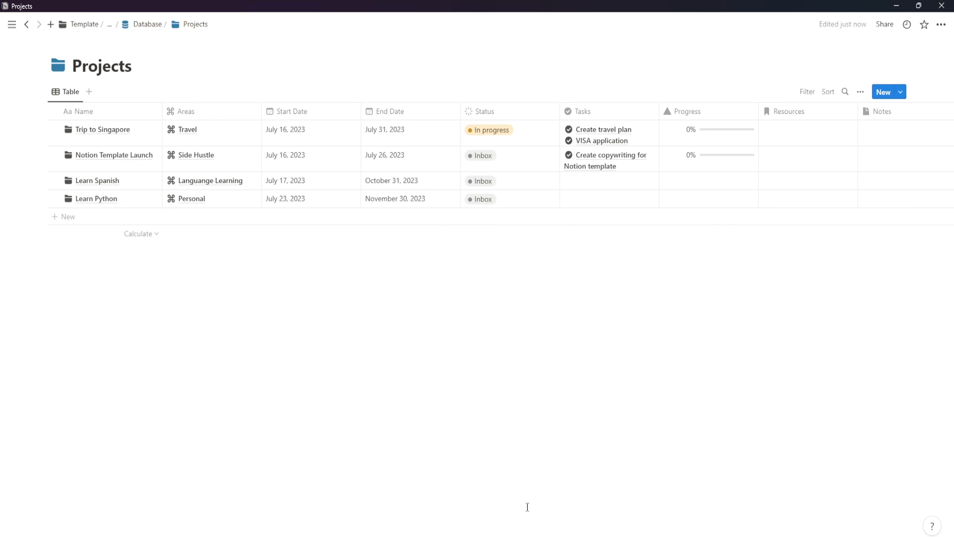
{"action": "left_click_drag", "start_coordinate": [560, 111], "coordinate": [530, 111]}
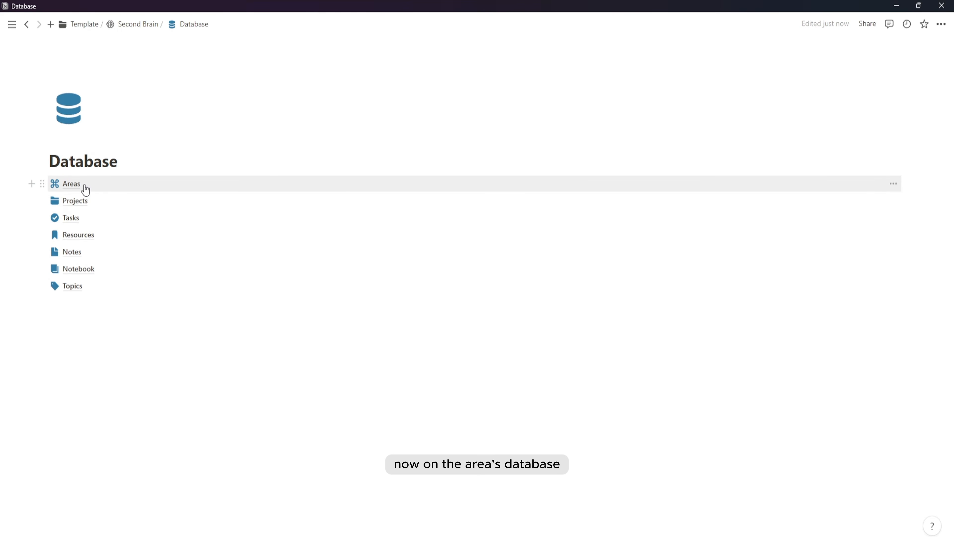
- In the Areas database, shrink the Archive column to its icon and give the Projects relation the folder icon
{"action": "left_click", "coordinate": [86, 190]}
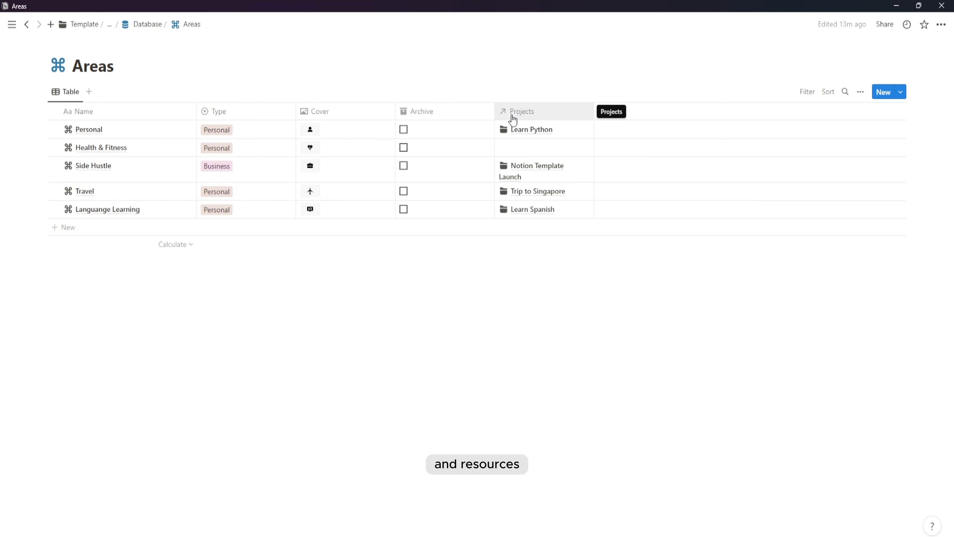
{"action": "left_click_drag", "start_coordinate": [494, 111], "coordinate": [406, 117]}
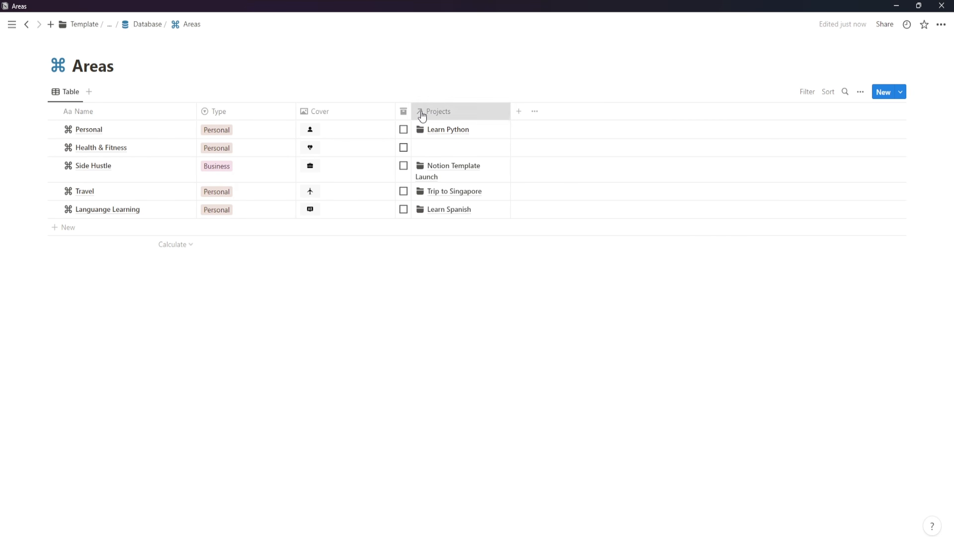
{"action": "left_click", "coordinate": [423, 117]}
{"action": "left_click", "coordinate": [425, 134]}
{"action": "left_click", "coordinate": [464, 216]}
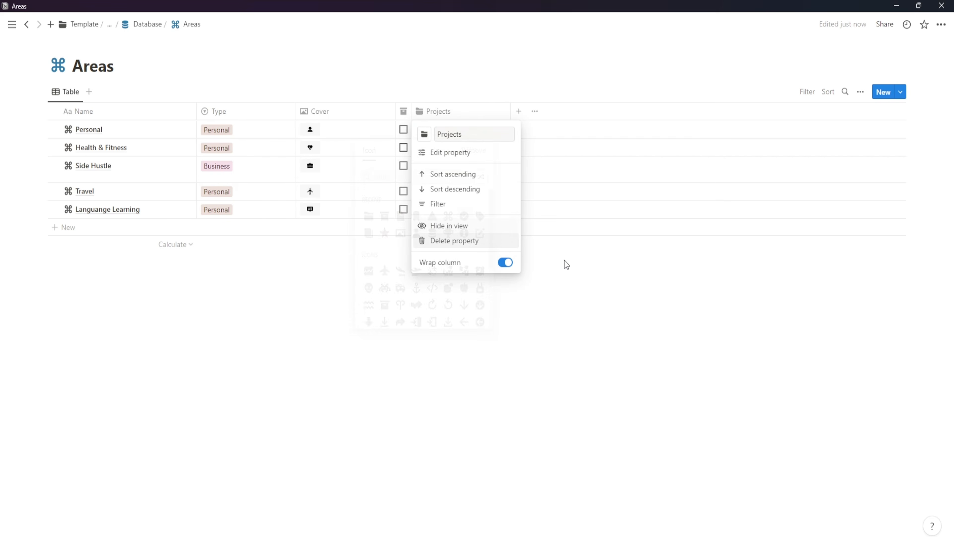
{"action": "left_click", "coordinate": [514, 102]}
- Add a relation property to the Areas database that links to the Resources database and also shows on Resources
{"action": "left_click", "coordinate": [519, 112]}
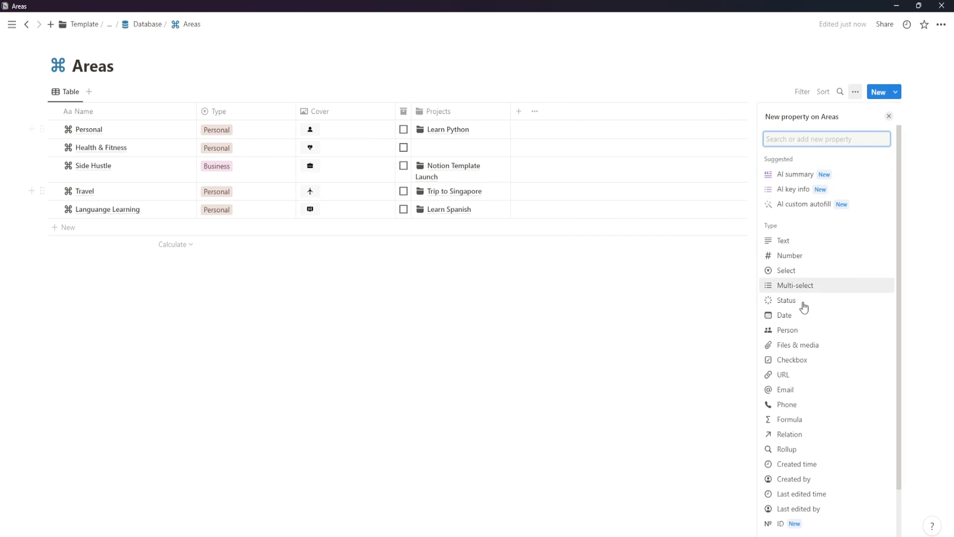
{"action": "left_click", "coordinate": [808, 435]}
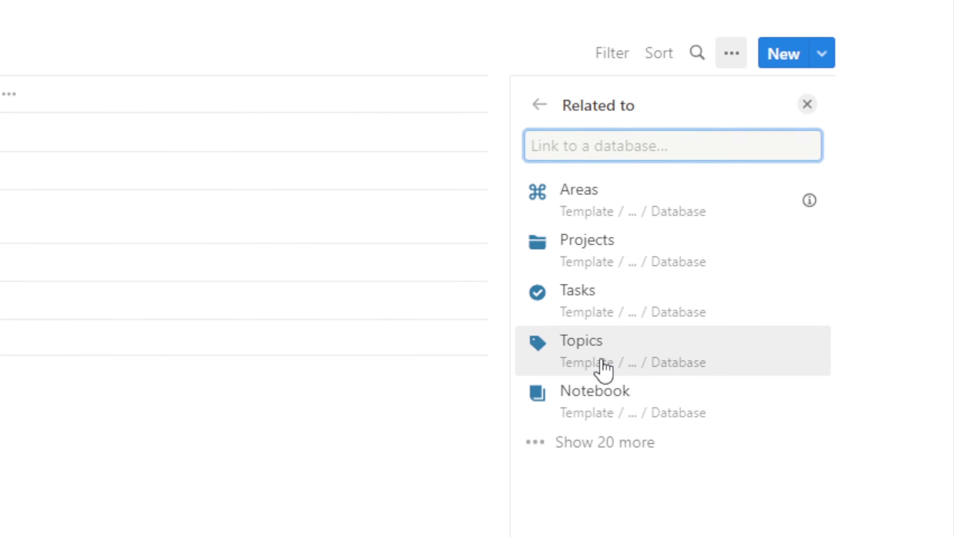
{"action": "left_click", "coordinate": [596, 445]}
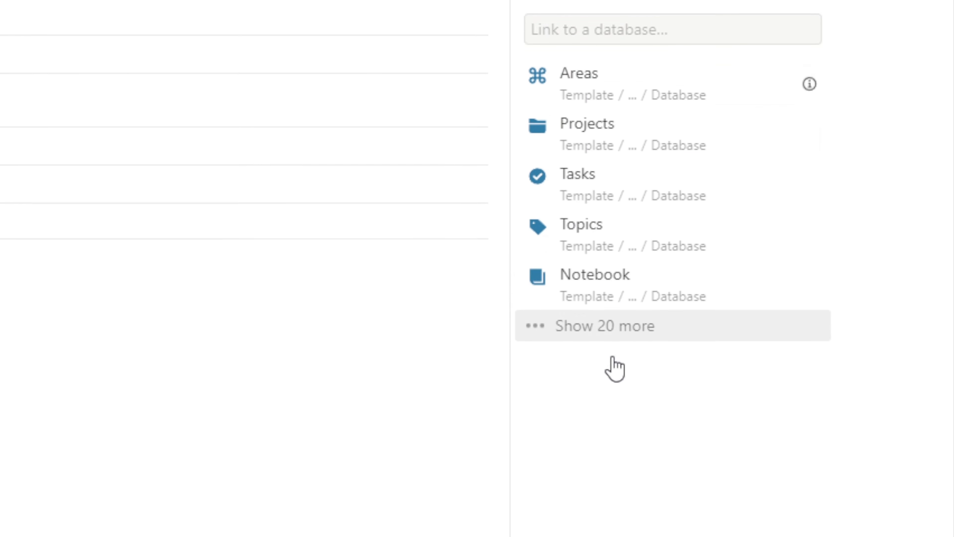
{"action": "left_click", "coordinate": [644, 361]}
{"action": "left_click", "coordinate": [799, 107]}
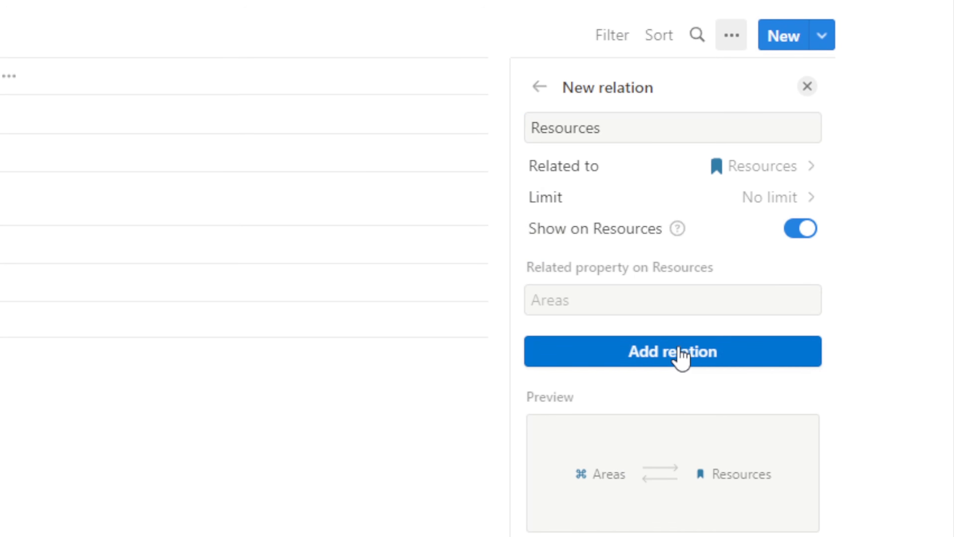
{"action": "left_click", "coordinate": [673, 240]}
- Give the Resources relation in the Areas database the bookmark icon
{"action": "left_click", "coordinate": [540, 78]}
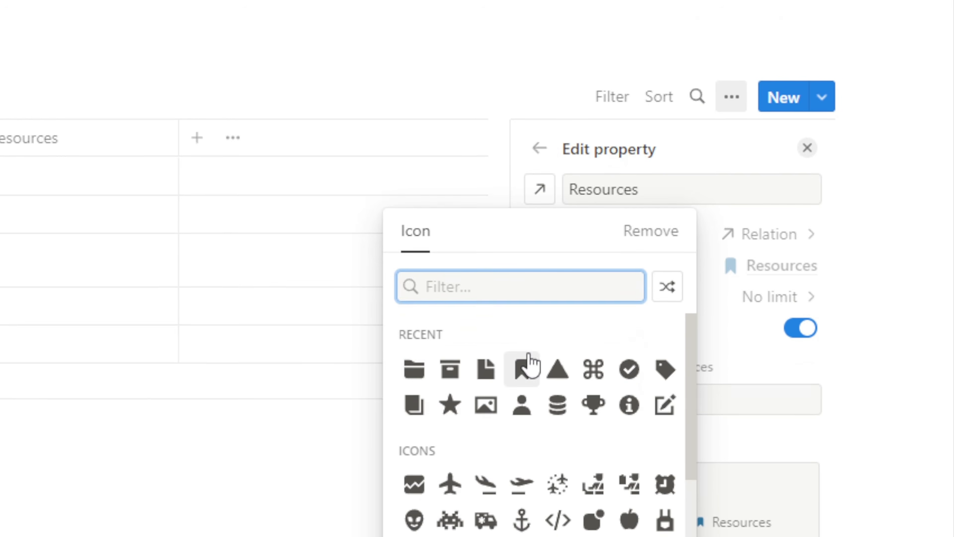
{"action": "left_click", "coordinate": [522, 353]}
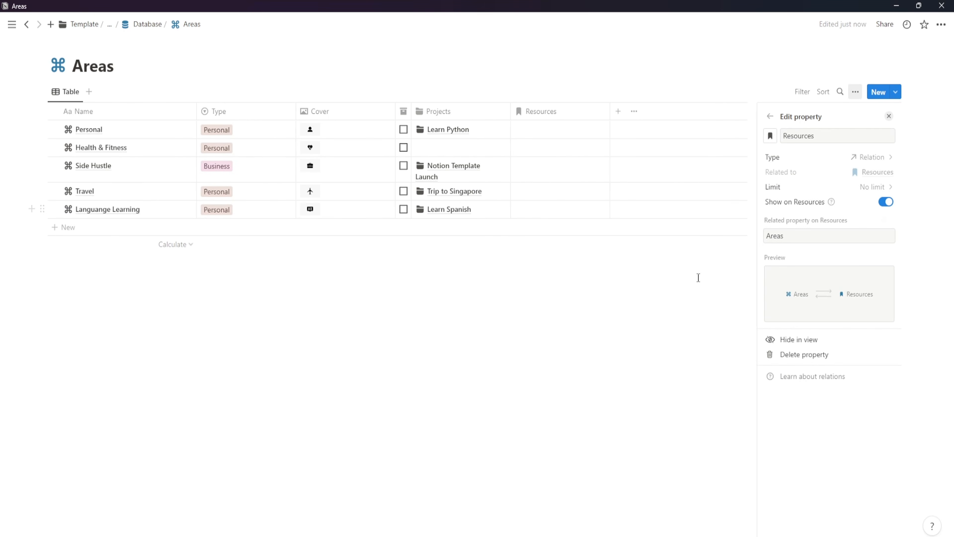
{"action": "left_click", "coordinate": [244, 338]}
- Add a relation property to the Areas database that links to the Notes database and also shows on Notes
{"action": "left_click", "coordinate": [197, 119]}
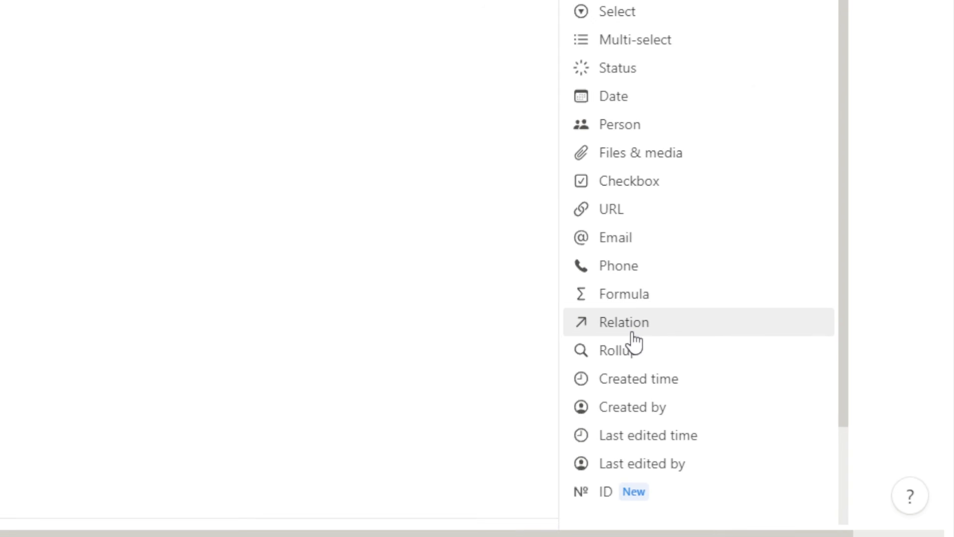
{"action": "left_click", "coordinate": [791, 434]}
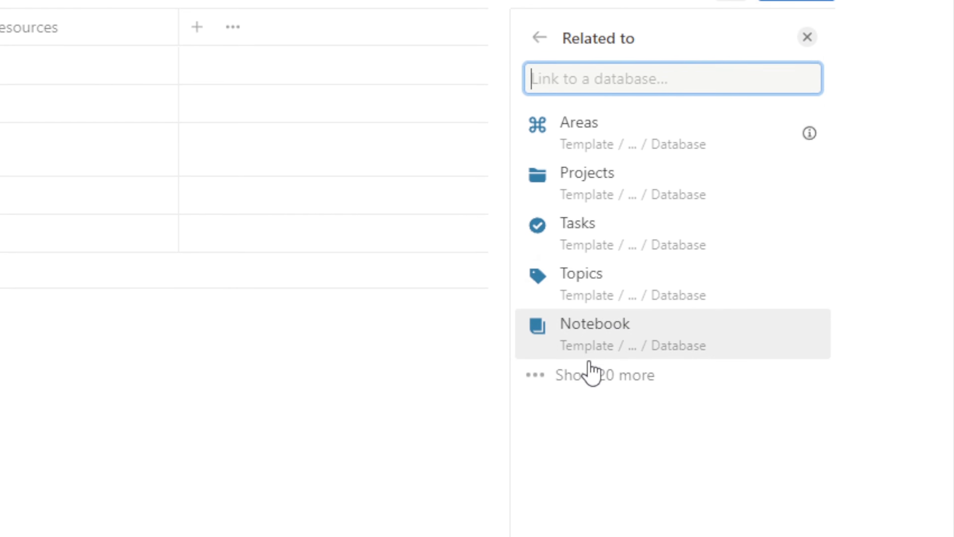
{"action": "left_click", "coordinate": [592, 374]}
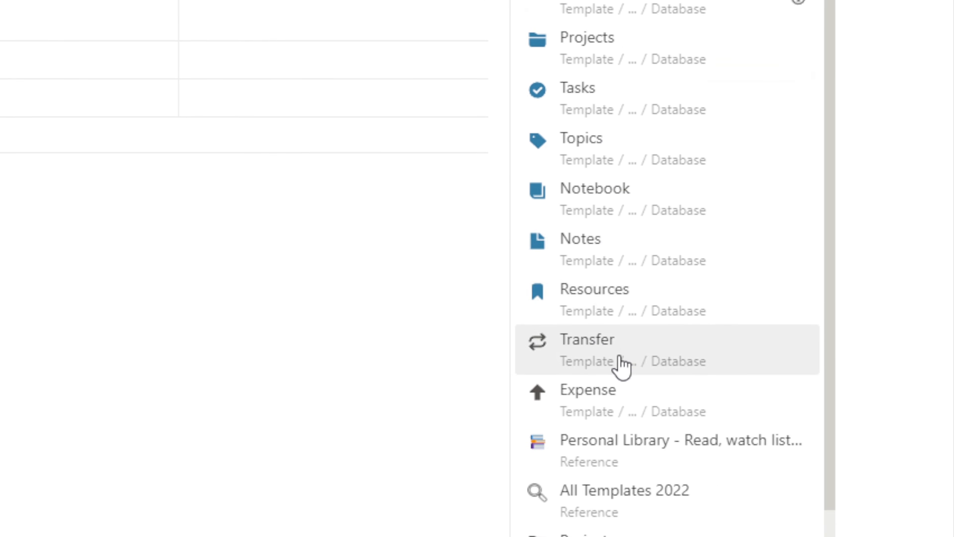
{"action": "left_click", "coordinate": [624, 240]}
{"action": "left_click", "coordinate": [817, 243]}
{"action": "left_click", "coordinate": [683, 372]}
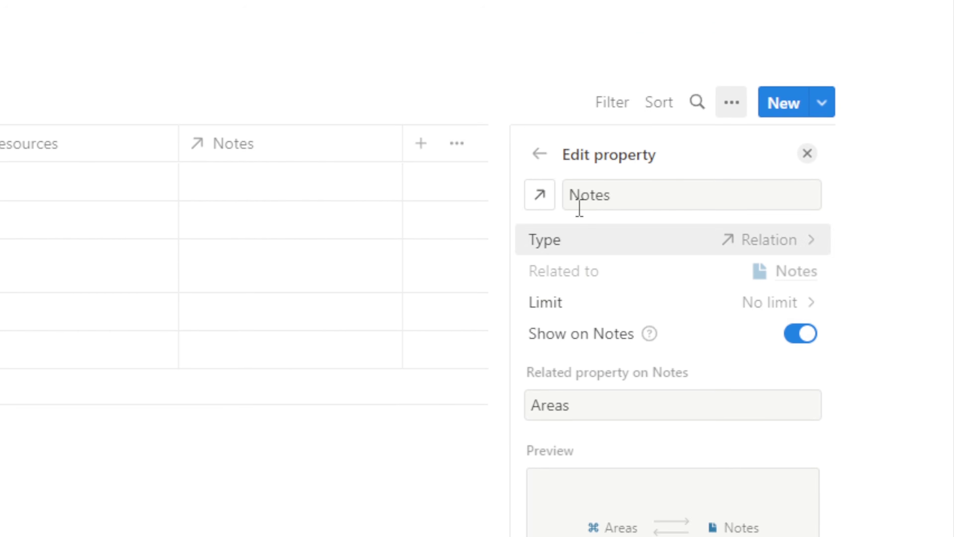
- Give the Notes relation in the Areas database the page icon
{"action": "left_click", "coordinate": [543, 138]}
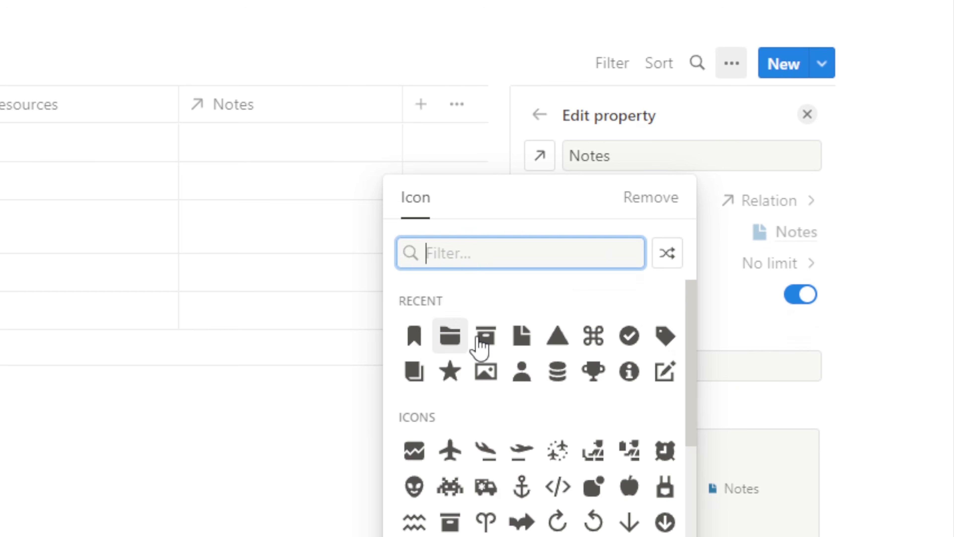
{"action": "left_click", "coordinate": [522, 334]}
{"action": "left_click", "coordinate": [683, 344]}
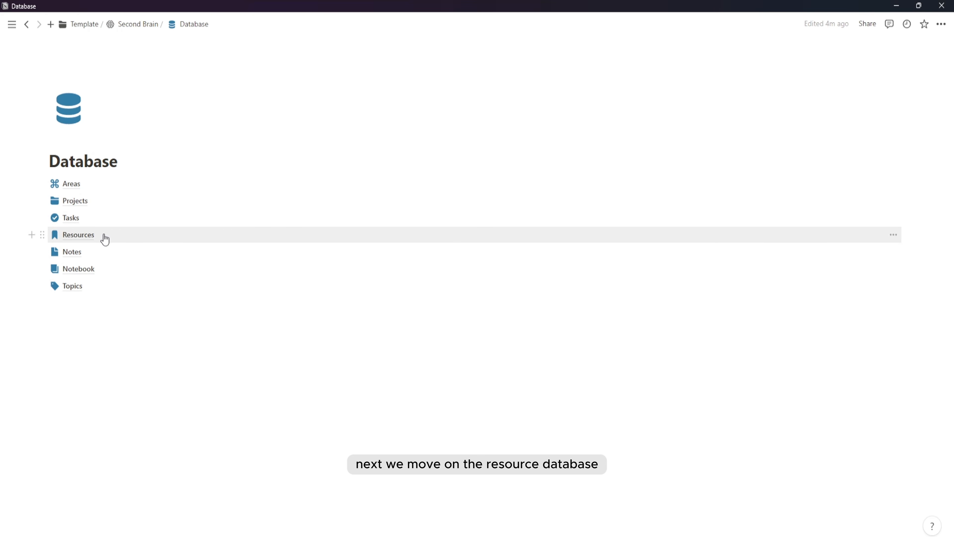
- Open the Resources database and give its Areas relation the command (looped square) icon
{"action": "left_click", "coordinate": [102, 237]}
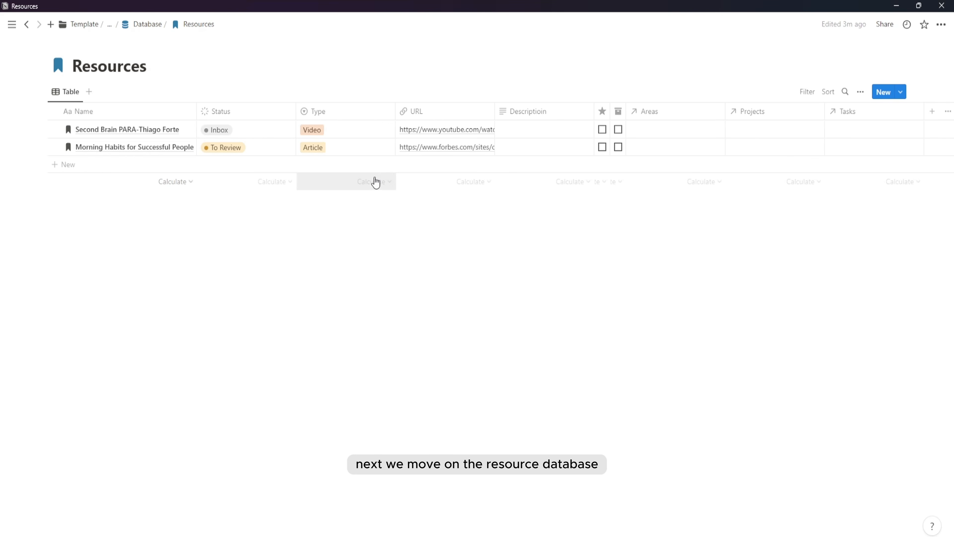
{"action": "left_click", "coordinate": [636, 113]}
{"action": "left_click", "coordinate": [639, 134]}
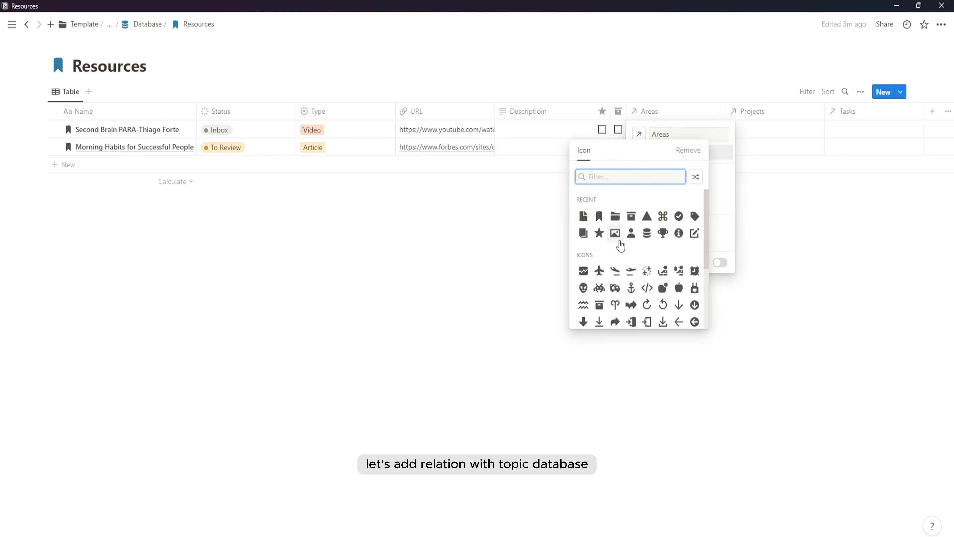
{"action": "left_click", "coordinate": [663, 216]}
- Give the Projects relation in the Resources database the folder icon and the Tasks relation the checkmark circle icon
{"action": "left_click", "coordinate": [748, 111]}
{"action": "left_click", "coordinate": [739, 134]}
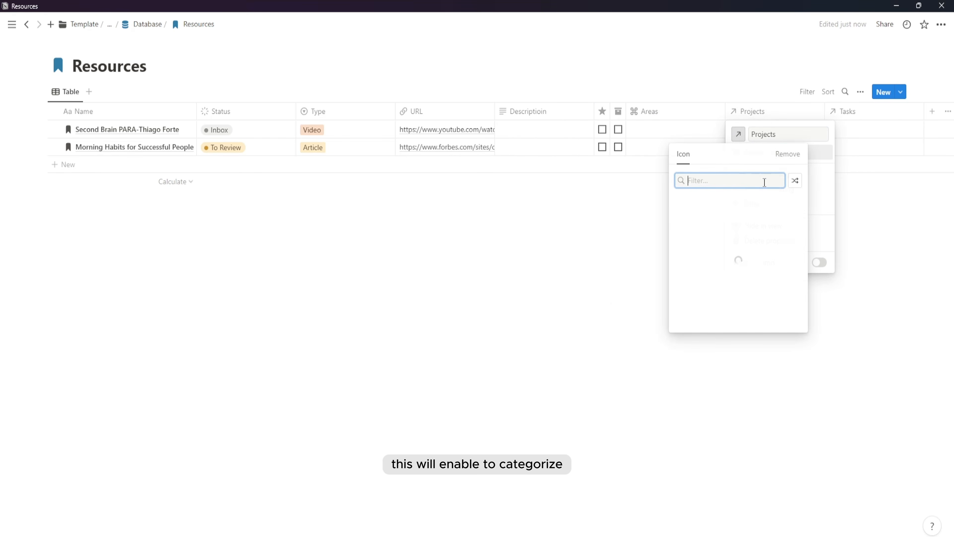
{"action": "left_click", "coordinate": [835, 117]}
{"action": "left_click", "coordinate": [842, 111]}
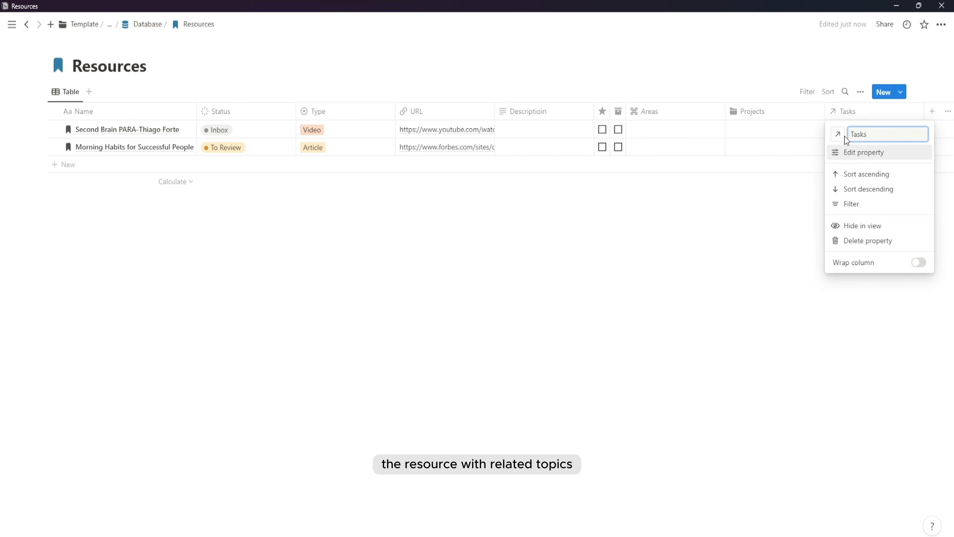
{"action": "left_click", "coordinate": [839, 134]}
{"action": "left_click", "coordinate": [878, 214]}
{"action": "left_click", "coordinate": [616, 258]}
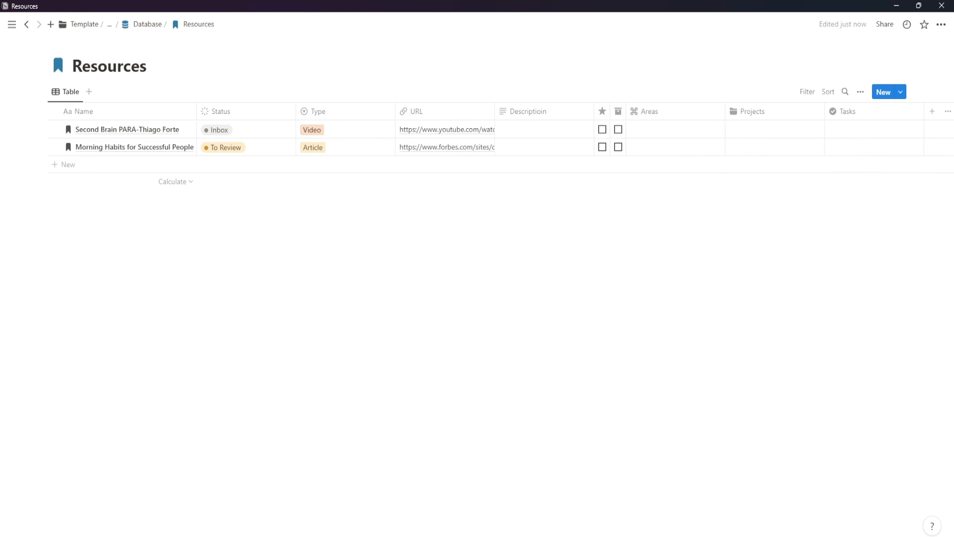
- Add a relation property to the Resources database that links to the Topics database and also shows on Topics
{"action": "scroll", "coordinate": [886, 127], "scroll_direction": "right", "scroll_amount": 3}
{"action": "left_click", "coordinate": [882, 112]}
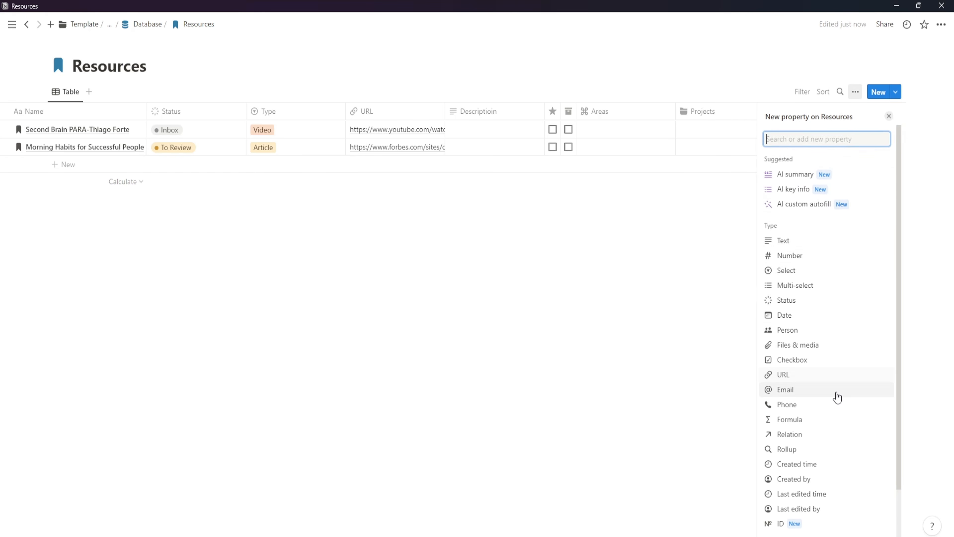
{"action": "left_click", "coordinate": [789, 434]}
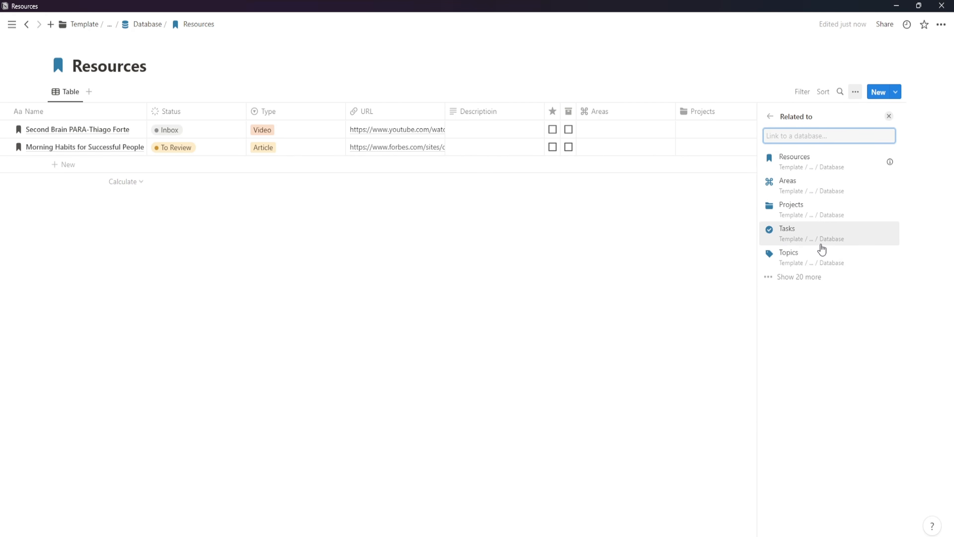
{"action": "left_click", "coordinate": [823, 252]}
{"action": "left_click", "coordinate": [886, 183]}
{"action": "left_click", "coordinate": [844, 242]}
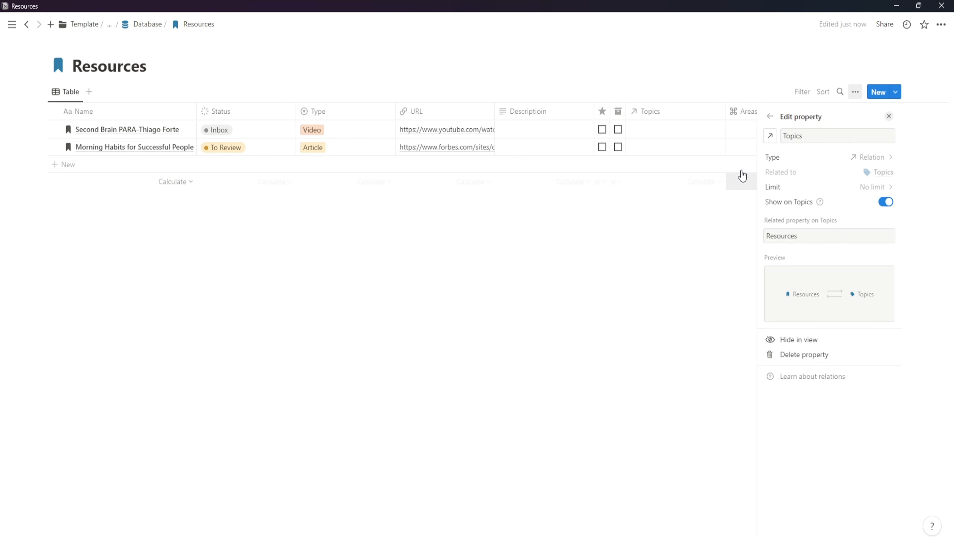
- Give the Topics relation in Resources the tag icon and place its column between Type and URL
{"action": "left_click", "coordinate": [770, 136]}
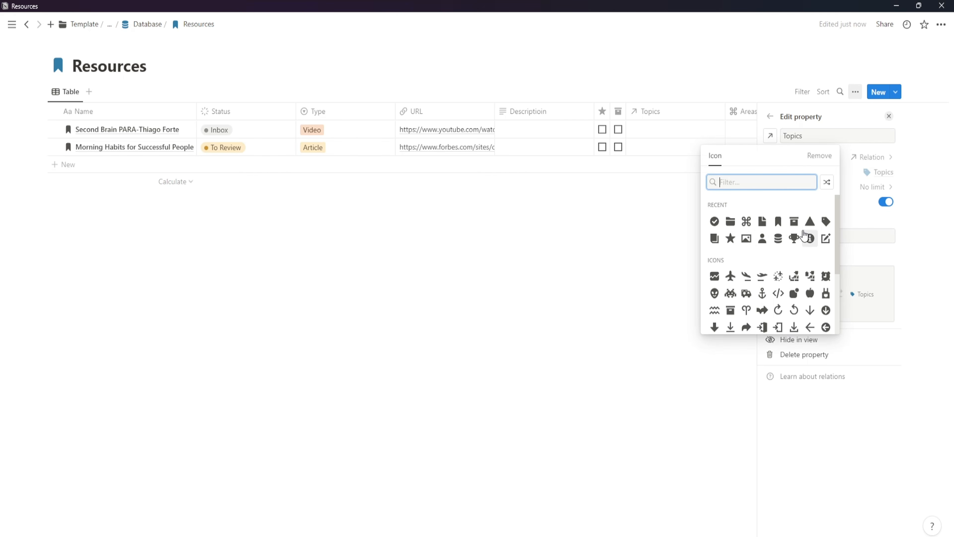
{"action": "left_click", "coordinate": [826, 221]}
{"action": "left_click", "coordinate": [674, 268]}
{"action": "left_click_drag", "start_coordinate": [671, 115], "coordinate": [291, 101]}
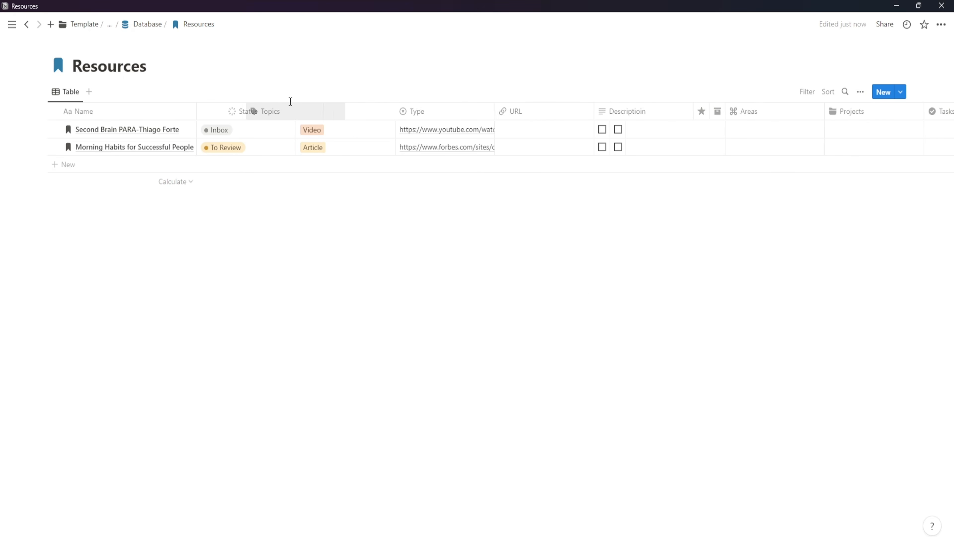
{"action": "left_click_drag", "start_coordinate": [404, 120], "coordinate": [395, 161]}
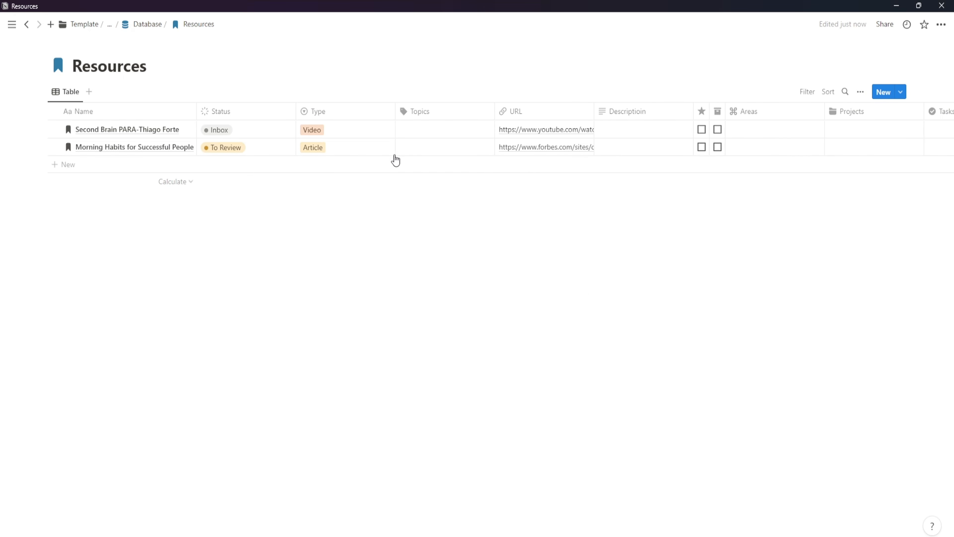
- Link both resources, Second Brain PARA and Morning Habits for Successful People, to the Productivity topic
{"action": "left_click", "coordinate": [431, 137]}
{"action": "left_click", "coordinate": [432, 164]}
{"action": "left_click", "coordinate": [313, 246]}
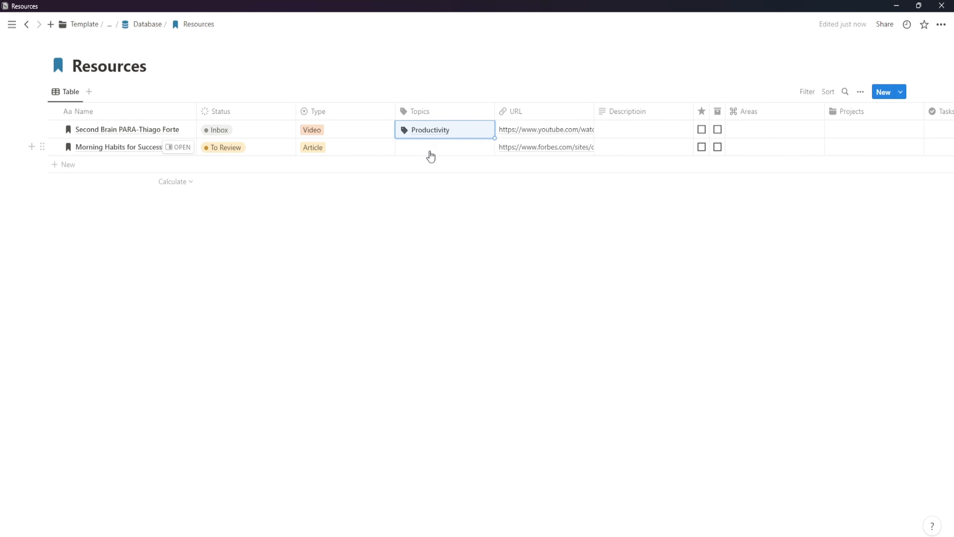
{"action": "left_click", "coordinate": [430, 151]}
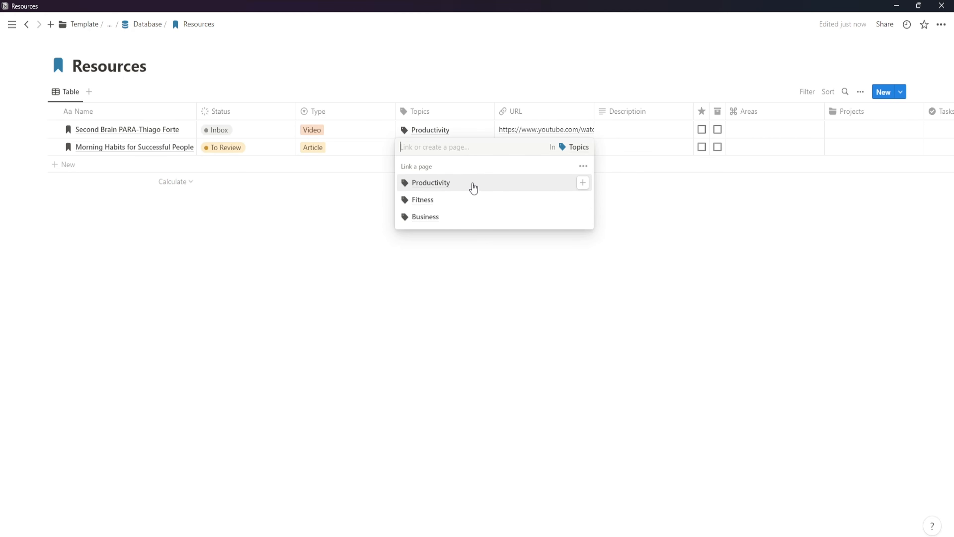
{"action": "left_click", "coordinate": [472, 186]}
{"action": "left_click", "coordinate": [281, 258]}
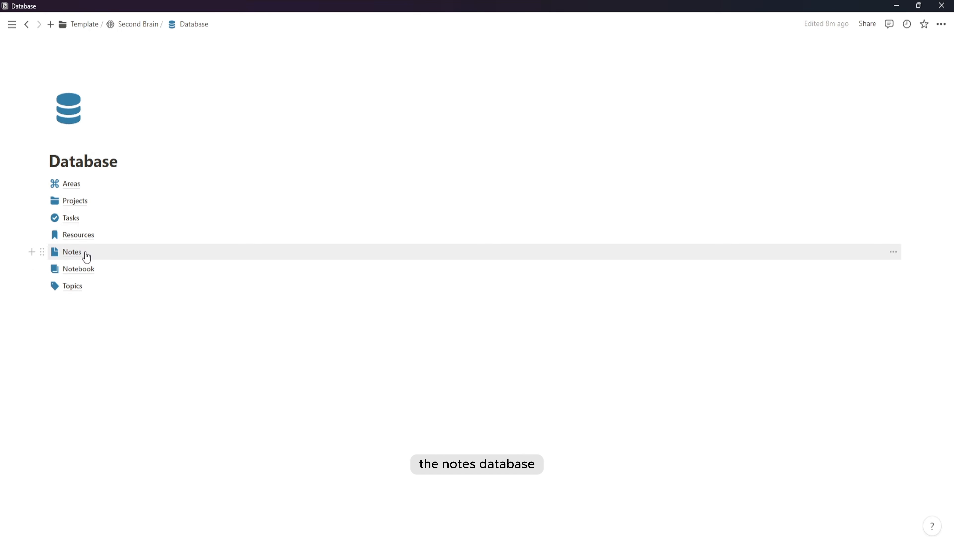
- Open the Notes database and give its Areas relation the command (looped square) icon
{"action": "left_click", "coordinate": [86, 253]}
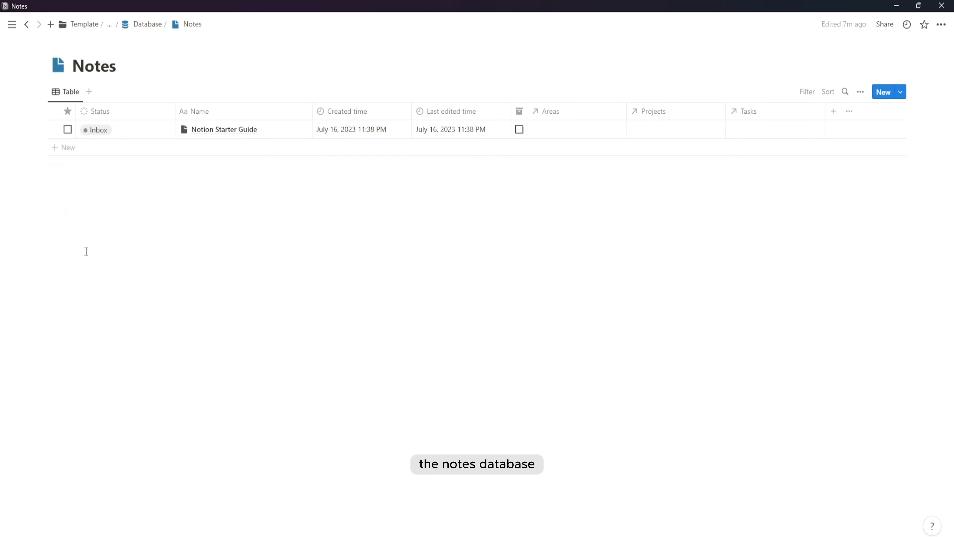
{"action": "left_click", "coordinate": [550, 113]}
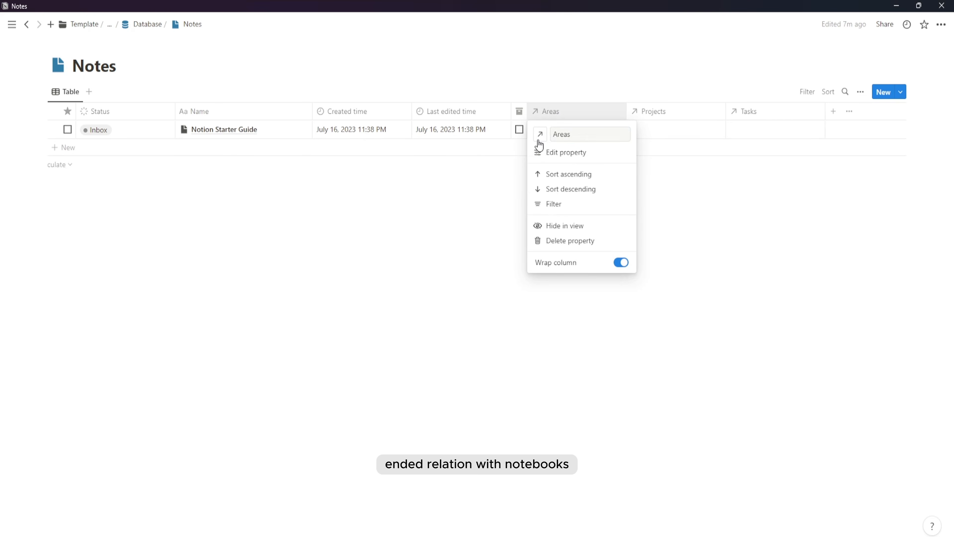
{"action": "left_click", "coordinate": [540, 133]}
{"action": "left_click", "coordinate": [538, 225]}
- Give the Projects relation in the Notes database the folder icon and the Tasks relation the checkmark circle icon
{"action": "left_click", "coordinate": [643, 112]}
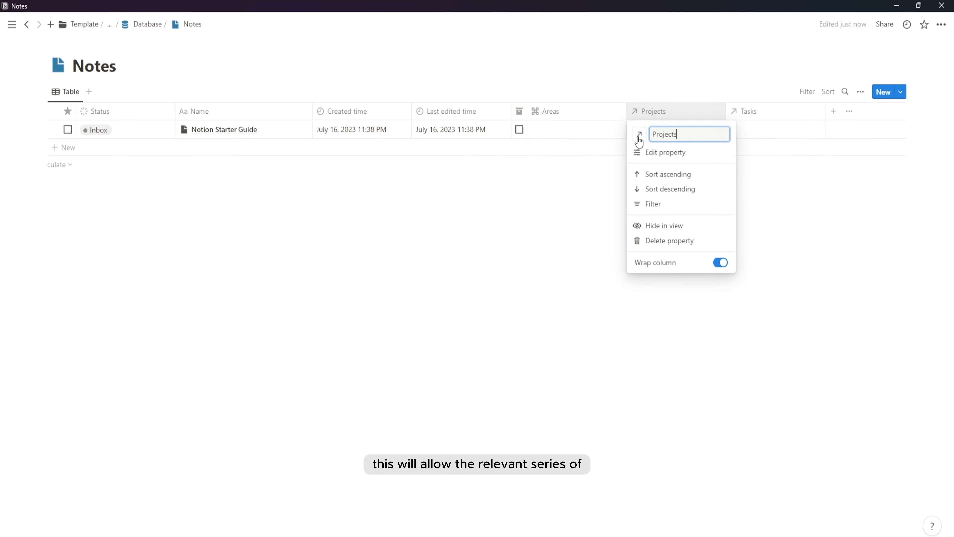
{"action": "left_click", "coordinate": [639, 135]}
{"action": "left_click", "coordinate": [631, 220]}
{"action": "left_click", "coordinate": [754, 96]}
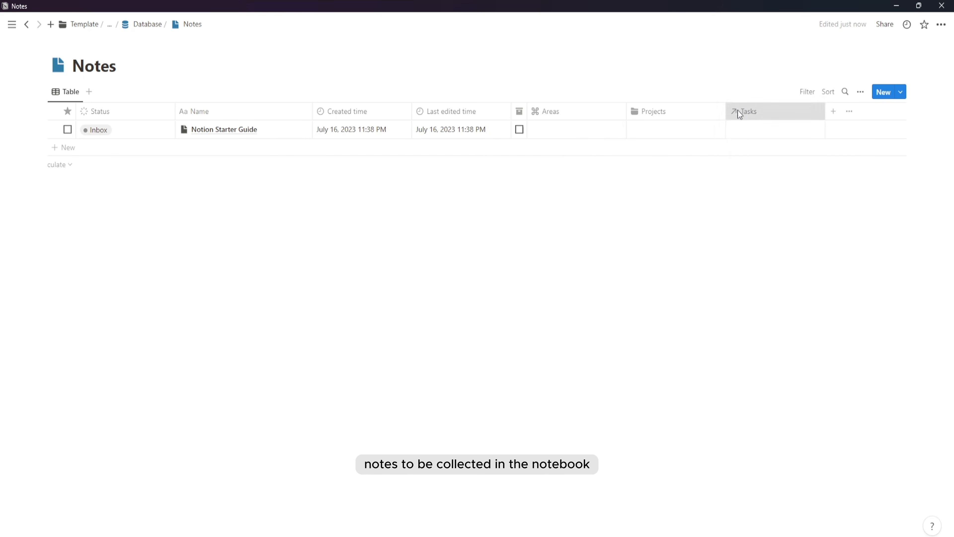
{"action": "left_click", "coordinate": [738, 110]}
{"action": "left_click", "coordinate": [738, 134]}
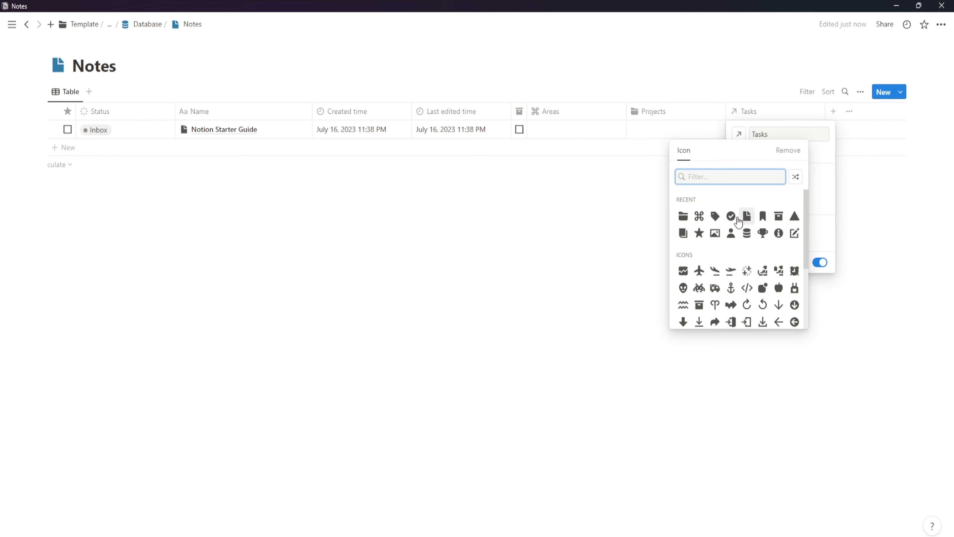
{"action": "left_click", "coordinate": [731, 217]}
{"action": "key", "text": "Escape"}
- Add a relation property to the Notes database that links to the Notebook database and also shows on Notebook
{"action": "left_click", "coordinate": [833, 111]}
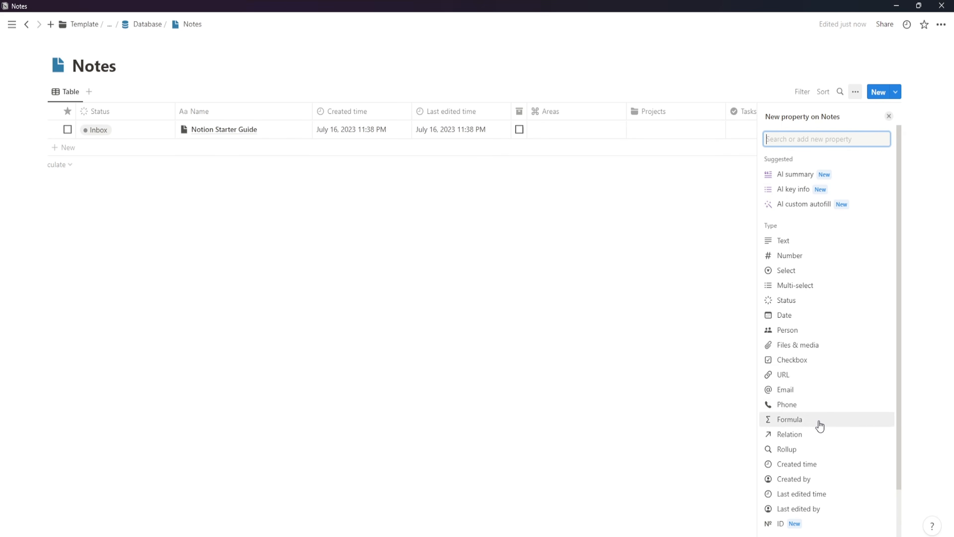
{"action": "left_click", "coordinate": [809, 436]}
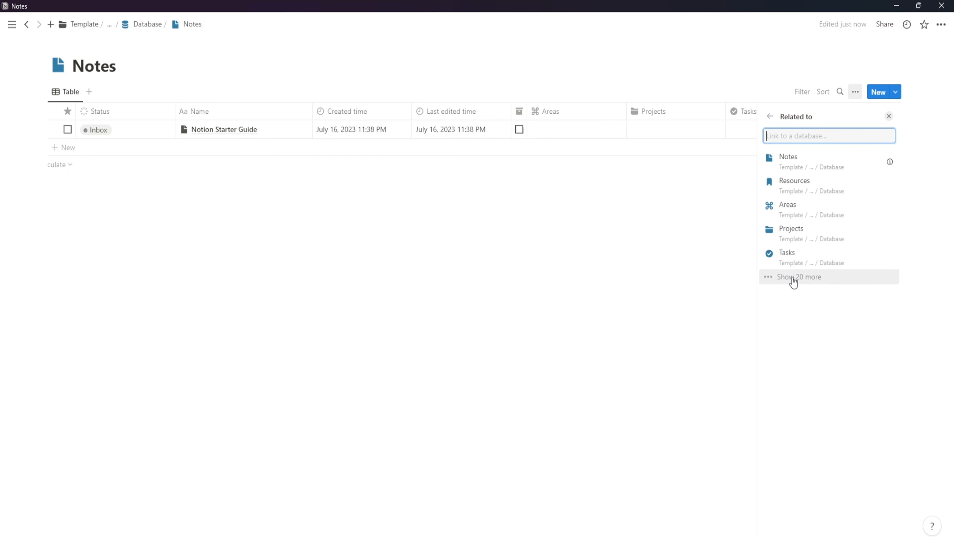
{"action": "left_click", "coordinate": [810, 295]}
{"action": "left_click", "coordinate": [884, 185]}
{"action": "left_click", "coordinate": [829, 241]}
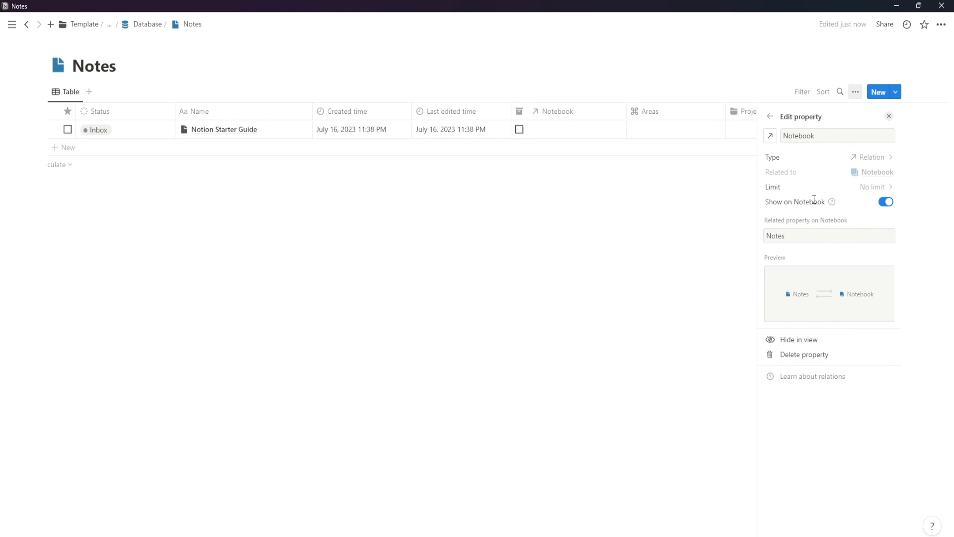
- Give the Notebook relation in the Notes database the notebook (stacked pages) icon
{"action": "left_click", "coordinate": [770, 135]}
{"action": "left_click", "coordinate": [715, 233]}
{"action": "left_click", "coordinate": [605, 190]}
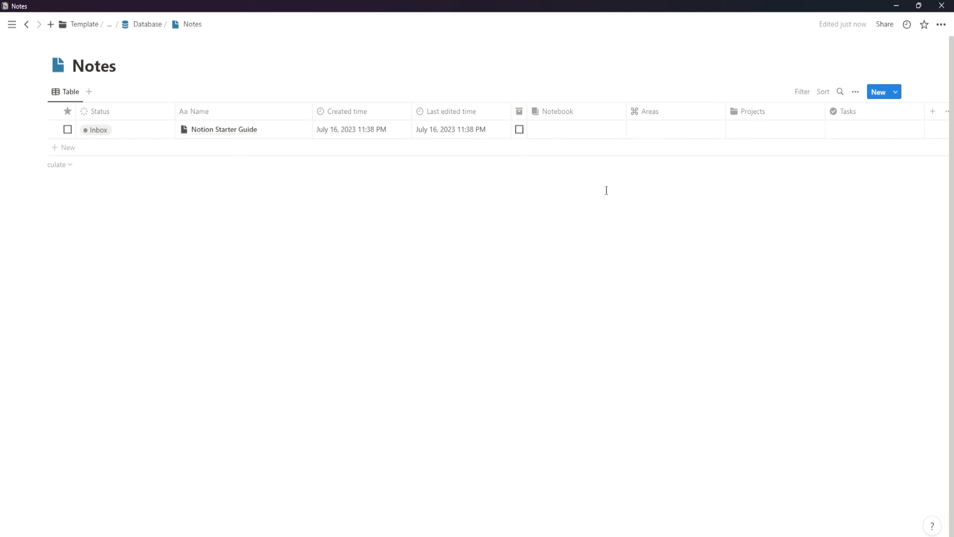
- Move the Notebook column directly after Name and link the Notion Starter Guide note to the Notion Guide notebook
{"action": "left_click_drag", "start_coordinate": [571, 117], "coordinate": [361, 110]}
{"action": "left_click", "coordinate": [359, 130]}
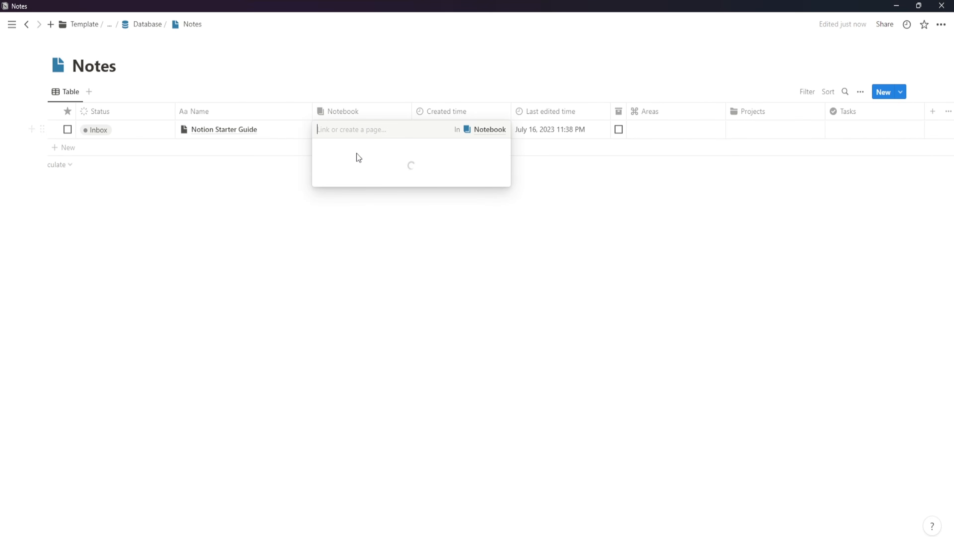
{"action": "key", "text": "Escape"}
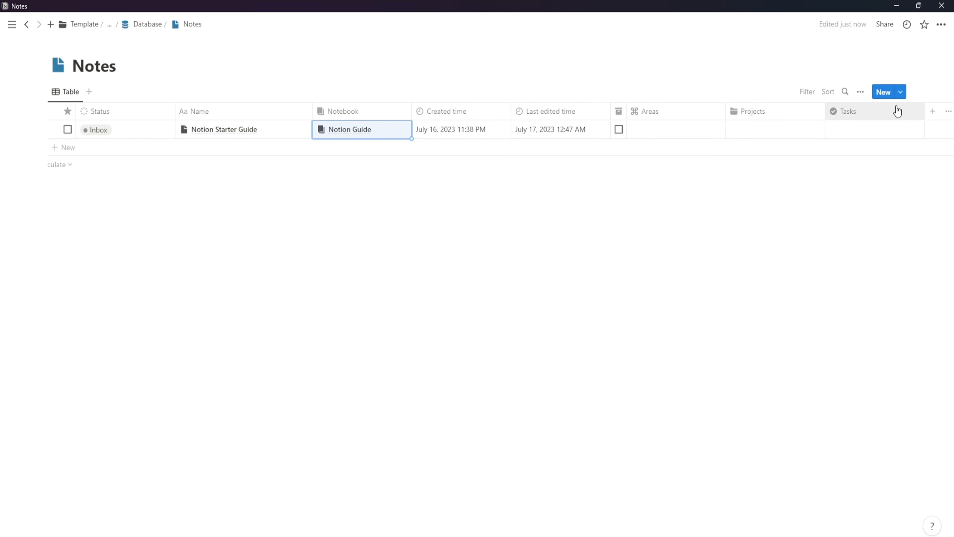
- Add a relation property to the Notes database that links to the Topics database and also shows on Topics
{"action": "left_click", "coordinate": [934, 121]}
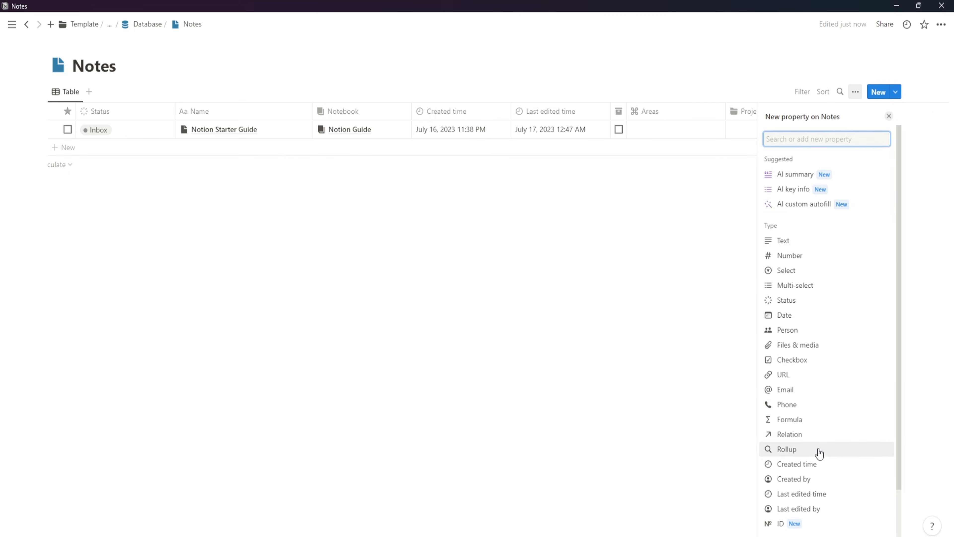
{"action": "left_click", "coordinate": [818, 435]}
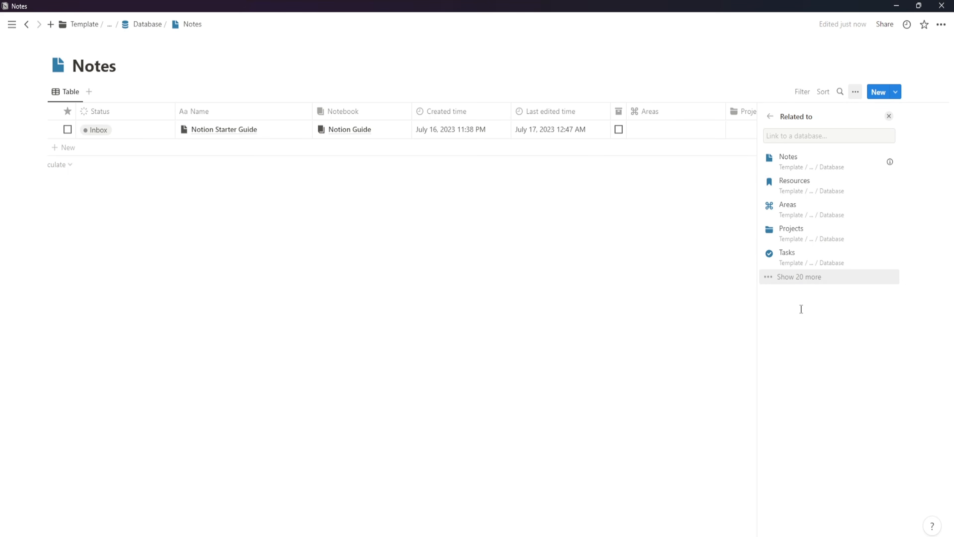
{"action": "left_click", "coordinate": [793, 277]}
{"action": "left_click", "coordinate": [885, 184]}
{"action": "left_click", "coordinate": [839, 243]}
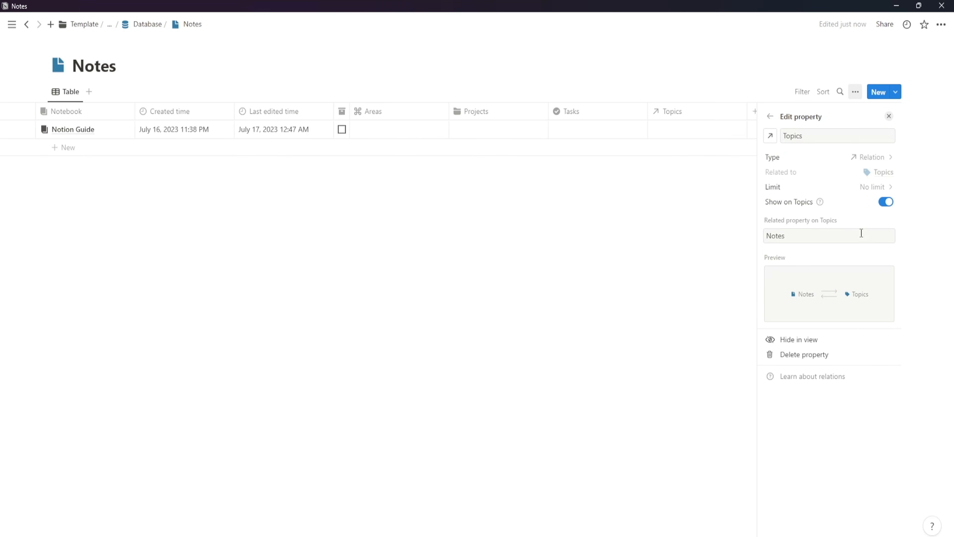
- Give the Topics relation in the Notes database the tag icon
{"action": "left_click", "coordinate": [771, 136]}
{"action": "left_click", "coordinate": [778, 222]}
{"action": "left_click", "coordinate": [680, 165]}
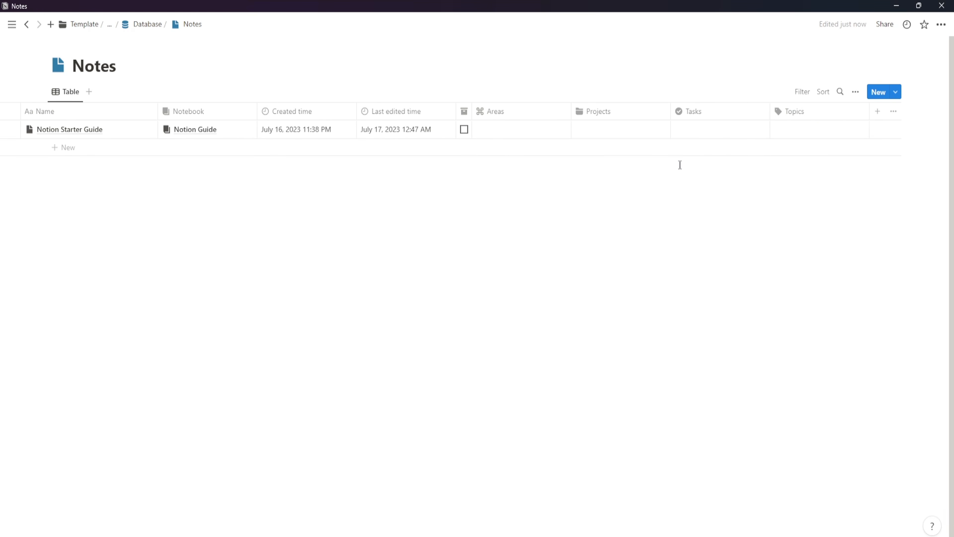
- Move the Topics column directly after Notebook and link the Notion Starter Guide note to the Productivity topic
{"action": "left_click_drag", "start_coordinate": [777, 111], "coordinate": [347, 124]}
{"action": "left_click", "coordinate": [309, 130]}
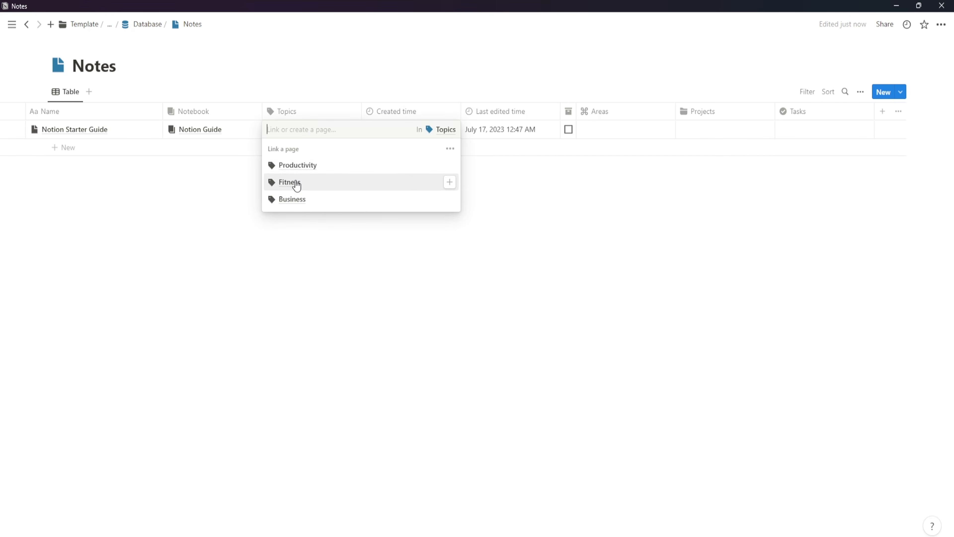
{"action": "left_click", "coordinate": [297, 165]}
{"action": "key", "text": "Escape"}
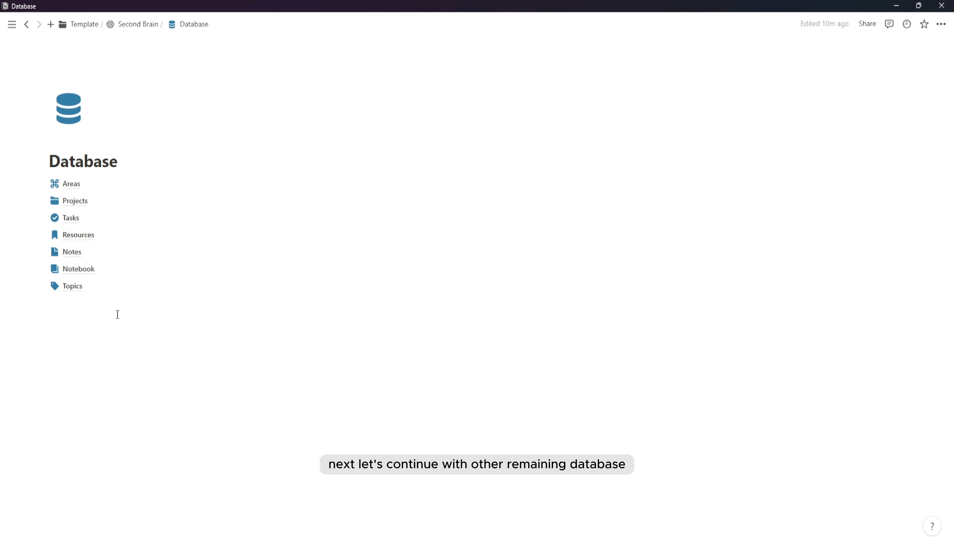
- Open the Notebook database and give its Notes relation the page icon
{"action": "left_click", "coordinate": [91, 269]}
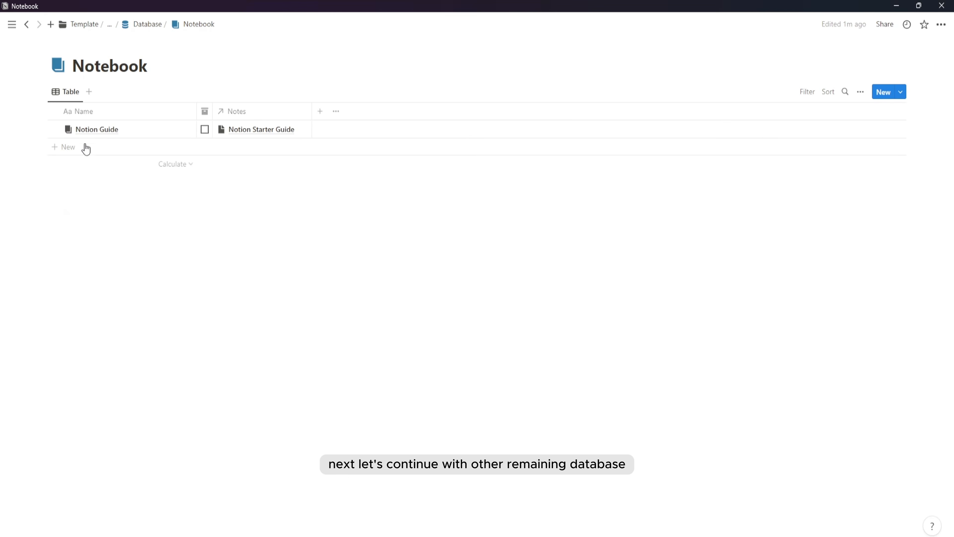
{"action": "left_click", "coordinate": [237, 111]}
{"action": "left_click", "coordinate": [226, 135]}
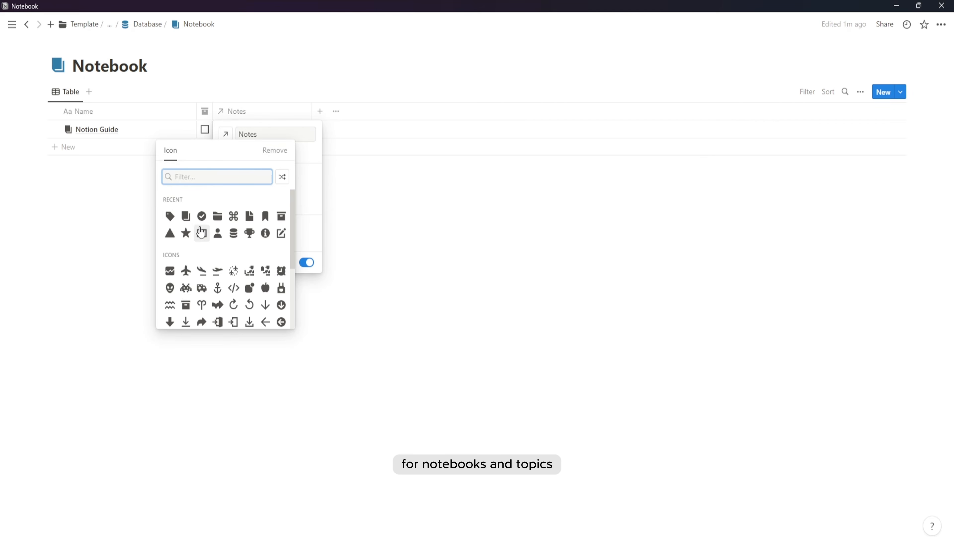
{"action": "left_click", "coordinate": [248, 220]}
{"action": "left_click", "coordinate": [426, 226]}
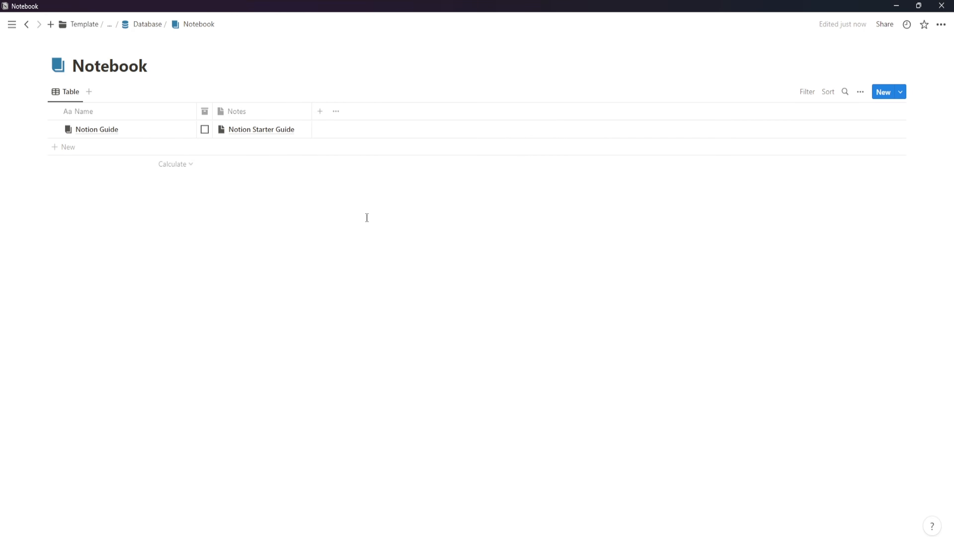
- Open the Topics database and give its Notes relation the page icon
{"action": "left_click", "coordinate": [144, 24]}
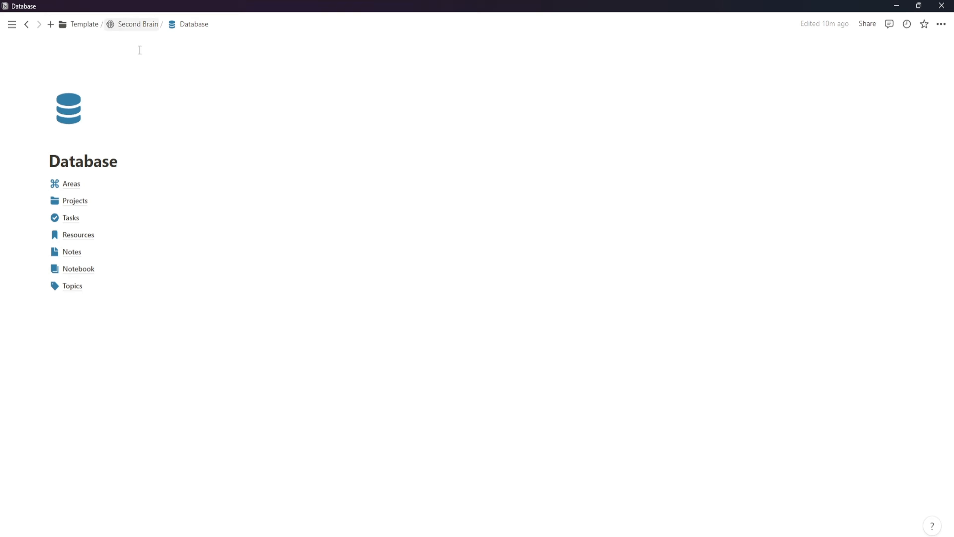
{"action": "left_click", "coordinate": [108, 285]}
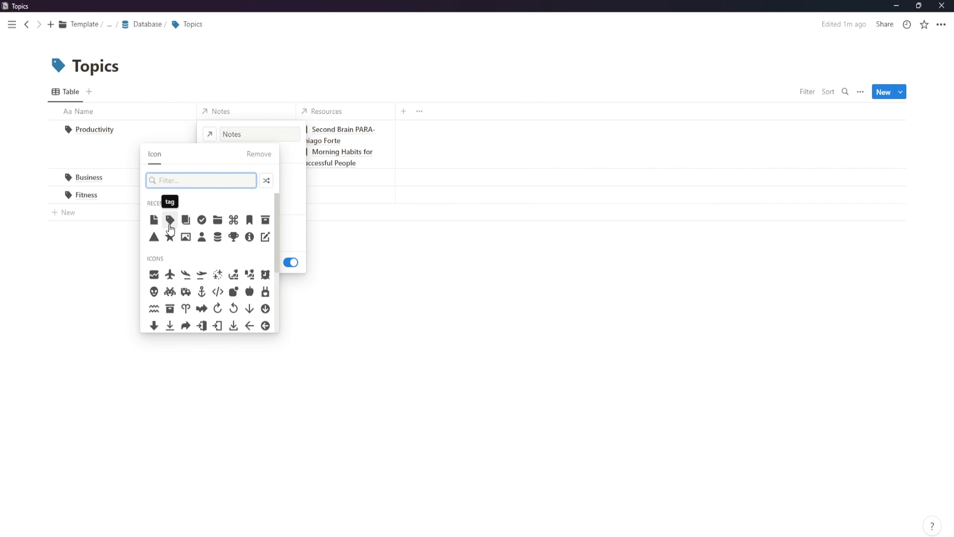
{"action": "left_click", "coordinate": [161, 224]}
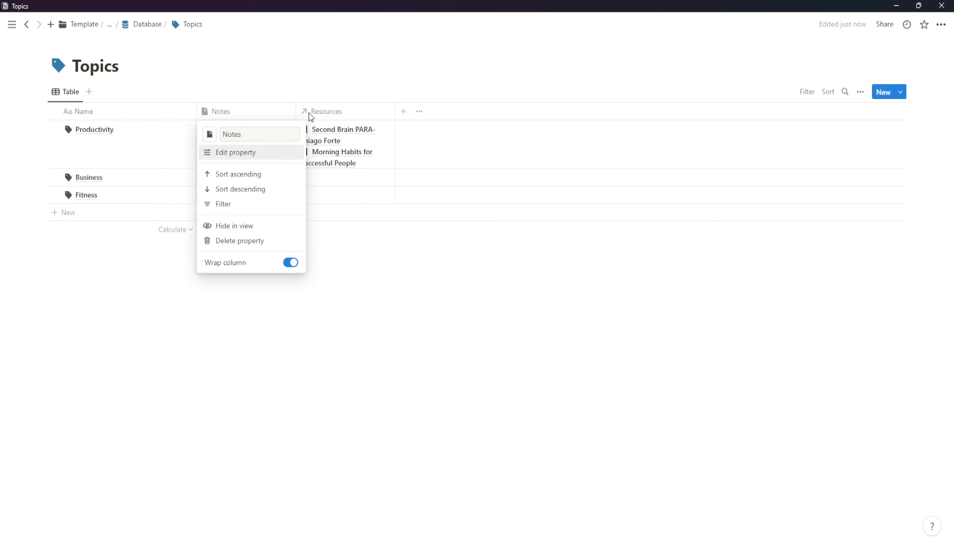
- Give the Resources relation in the Topics database the stacked-pages notebook icon
{"action": "left_click", "coordinate": [309, 113]}
{"action": "left_click", "coordinate": [308, 135]}
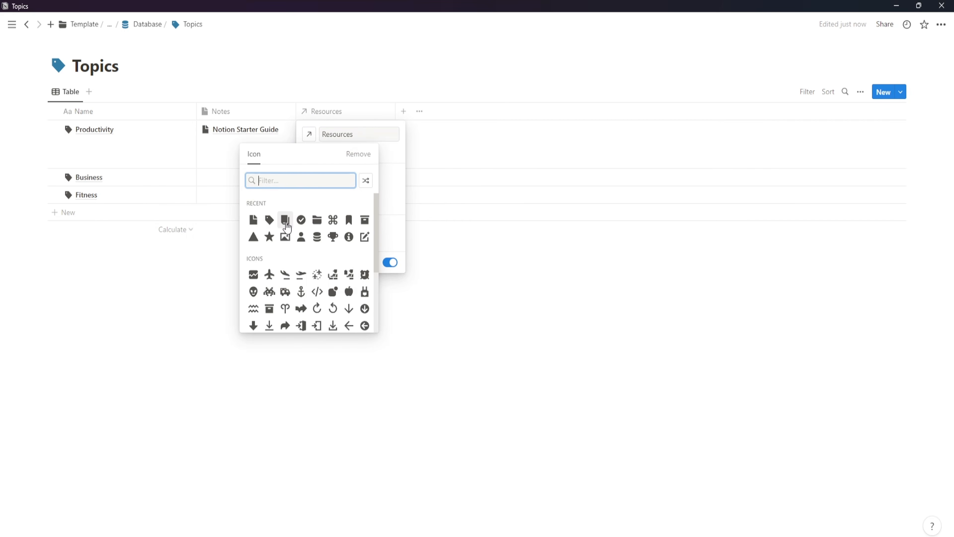
{"action": "left_click", "coordinate": [285, 220]}
{"action": "left_click", "coordinate": [458, 270]}
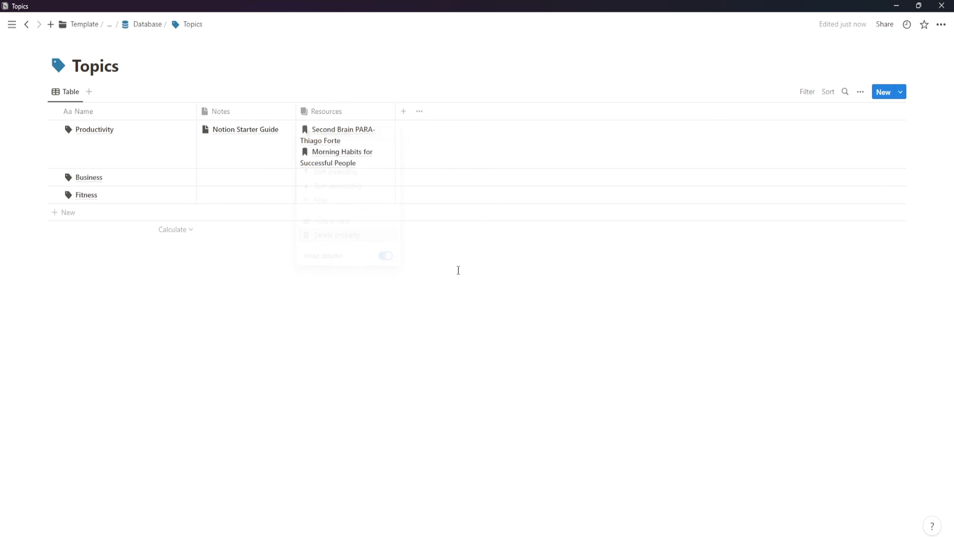
- Return to the Second Brain page, add a two-column layout below Database and narrow its first column to roughly a quarter of the page
{"action": "left_click", "coordinate": [147, 25]}
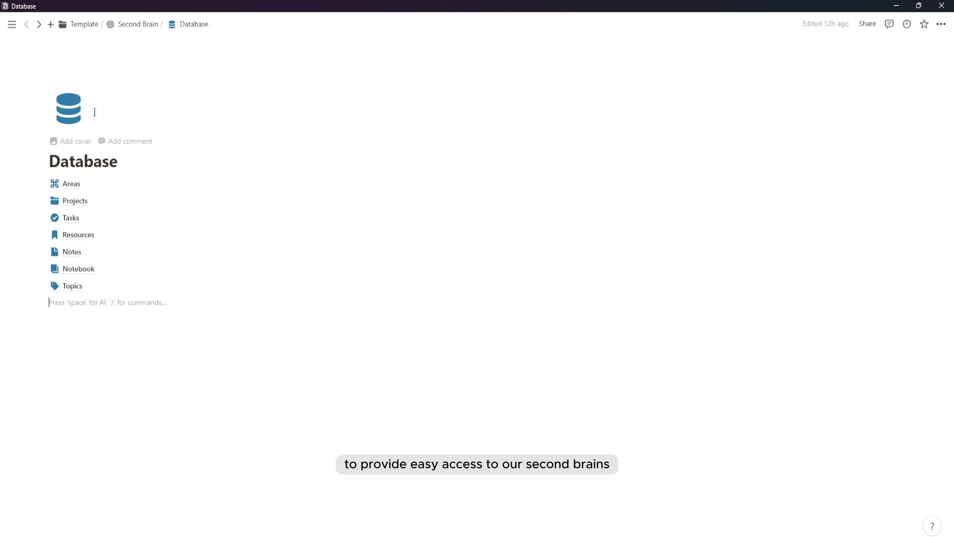
{"action": "left_click", "coordinate": [138, 25]}
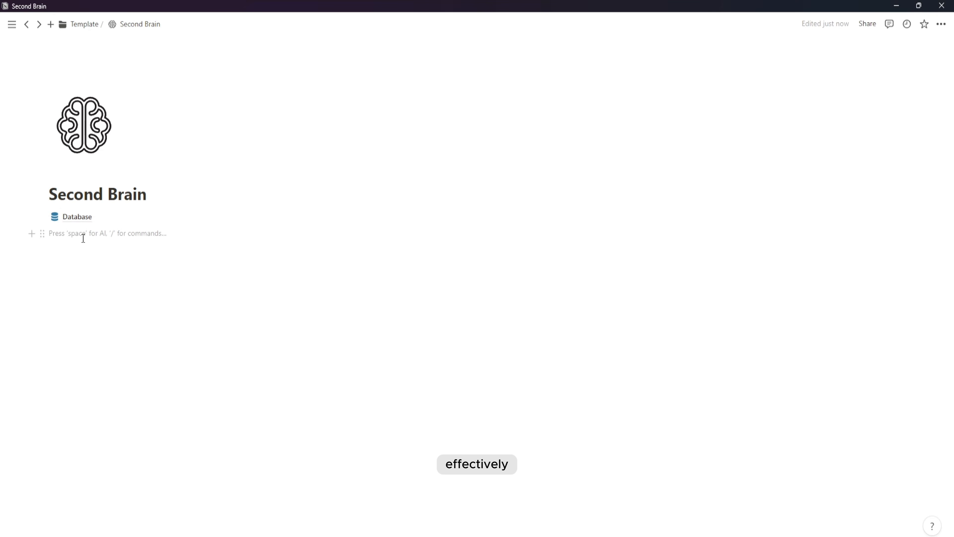
{"action": "type", "text": "/col"}
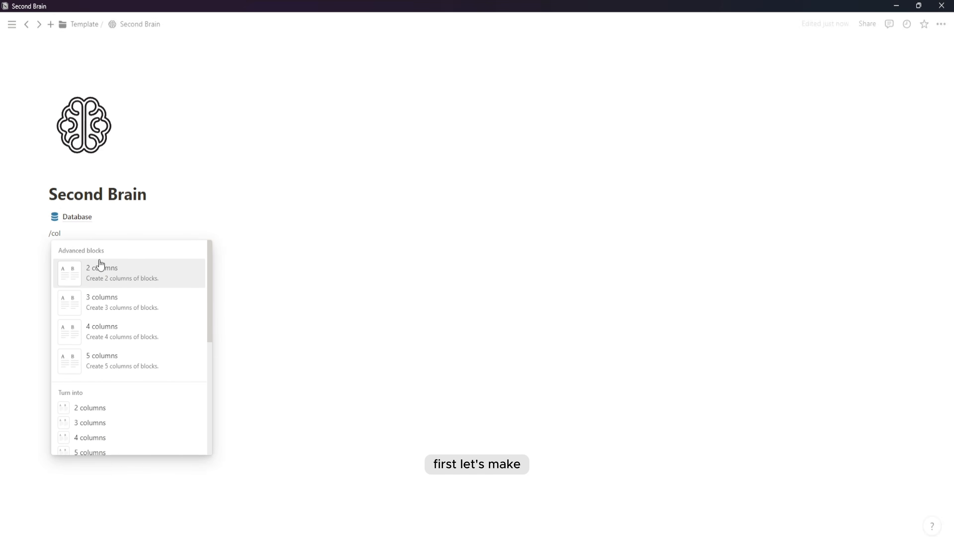
{"action": "left_click", "coordinate": [98, 267]}
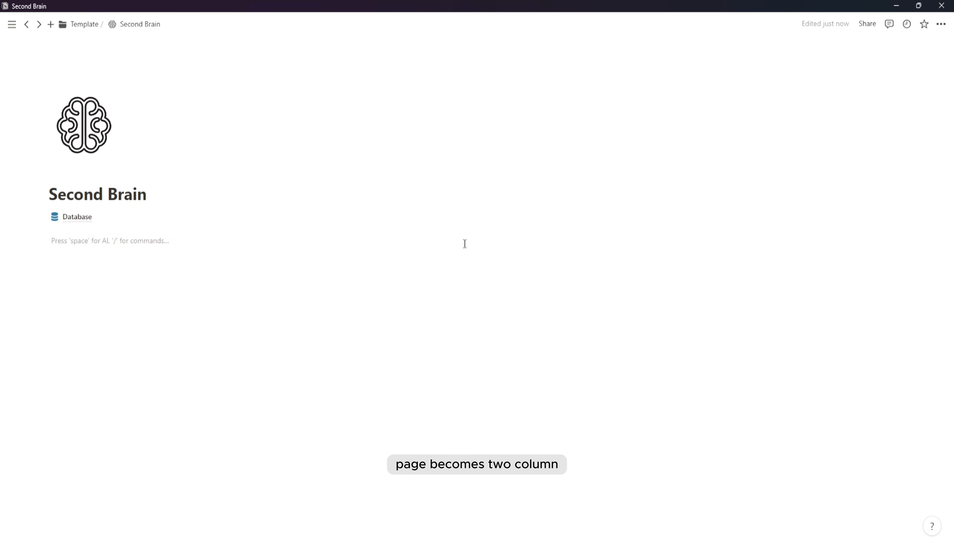
{"action": "left_click_drag", "start_coordinate": [469, 251], "coordinate": [235, 255]}
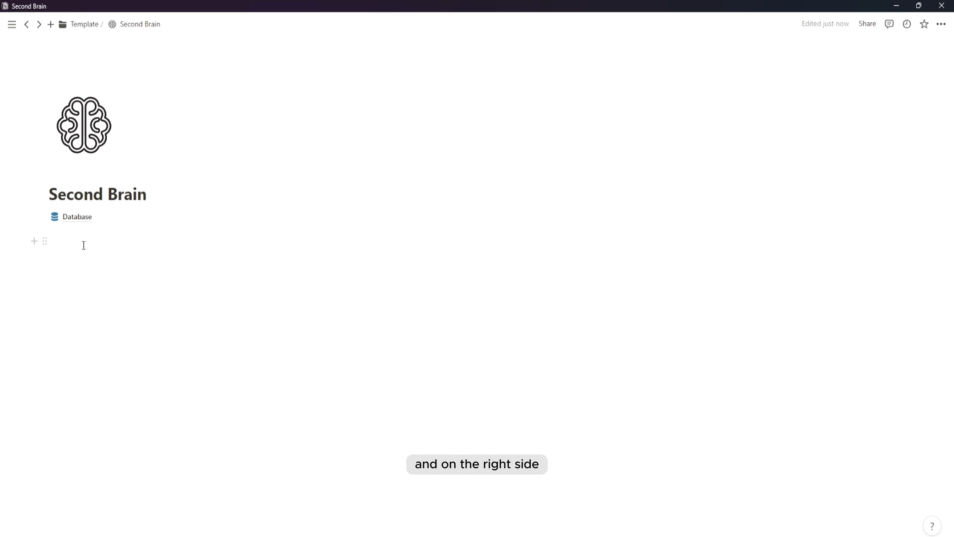
- Add a callout titled Home in the narrow column and give it the house icon
{"action": "type", "text": "/call"}
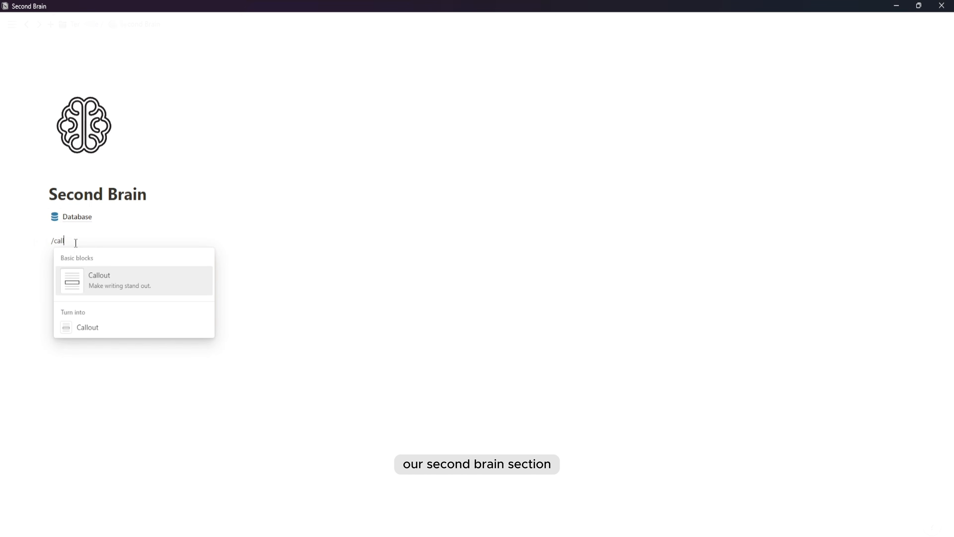
{"action": "left_click", "coordinate": [97, 275]}
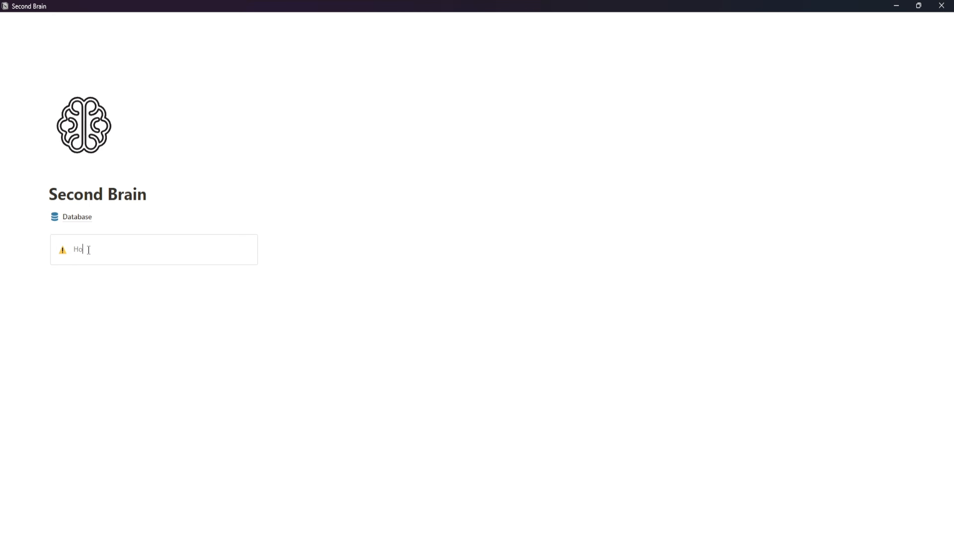
{"action": "left_click", "coordinate": [63, 250]}
{"action": "left_click", "coordinate": [49, 274]}
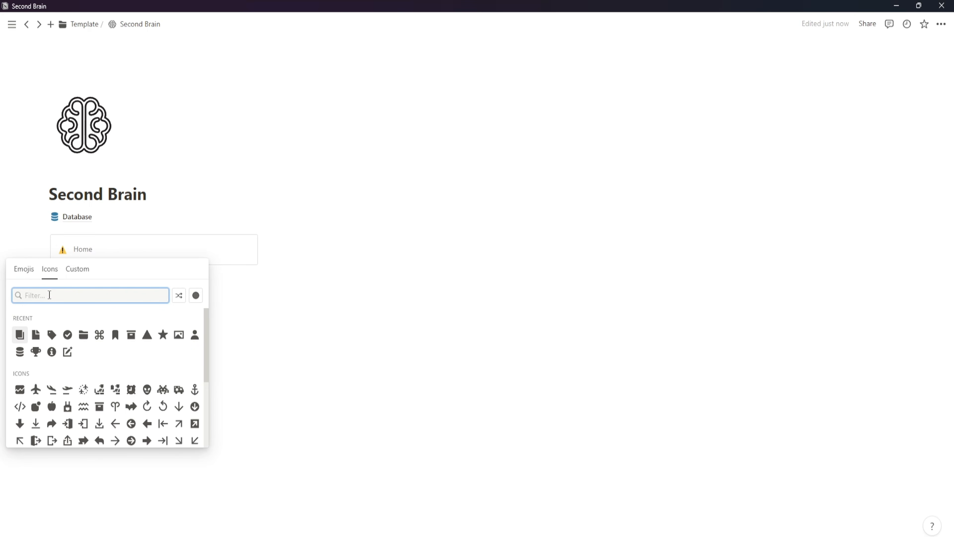
{"action": "type", "text": "hom"}
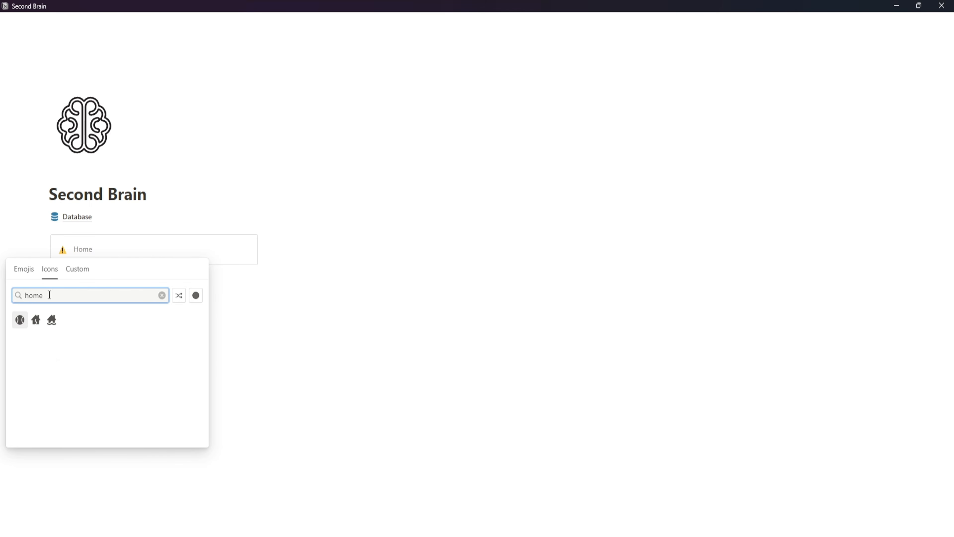
{"action": "key", "text": "BackSpace"}
{"action": "type", "text": "ous"}
{"action": "key", "text": "BackSpace"}
{"action": "type", "text": "u"}
{"action": "left_click", "coordinate": [25, 318]}
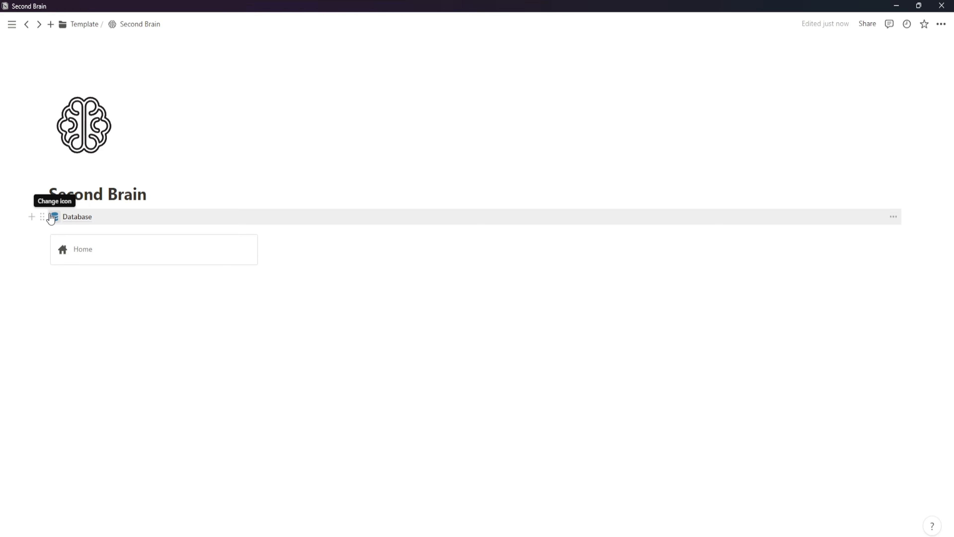
- Move the Database page into the Home callout and change its icon to the dark grey database icon
{"action": "left_click_drag", "start_coordinate": [44, 217], "coordinate": [90, 251]}
{"action": "left_click", "coordinate": [78, 249]}
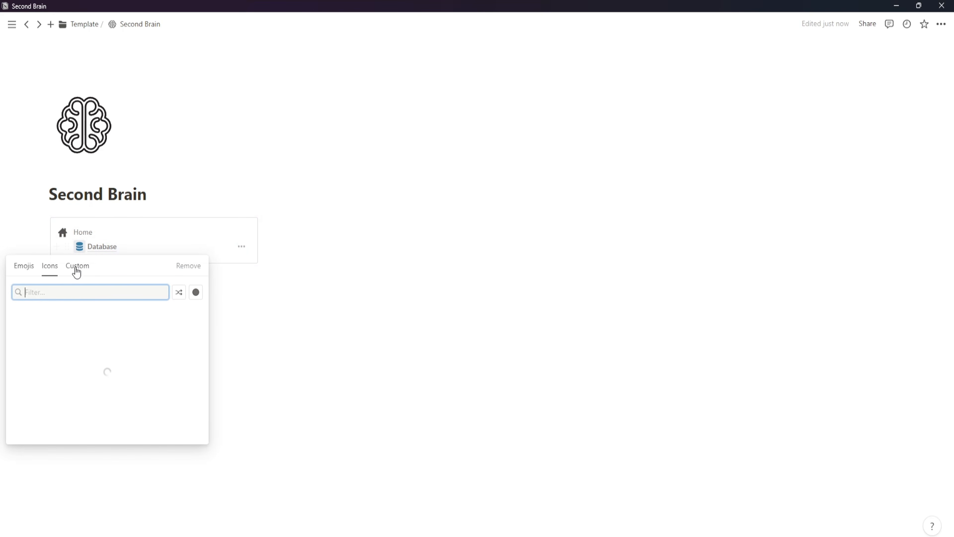
{"action": "left_click", "coordinate": [36, 350]}
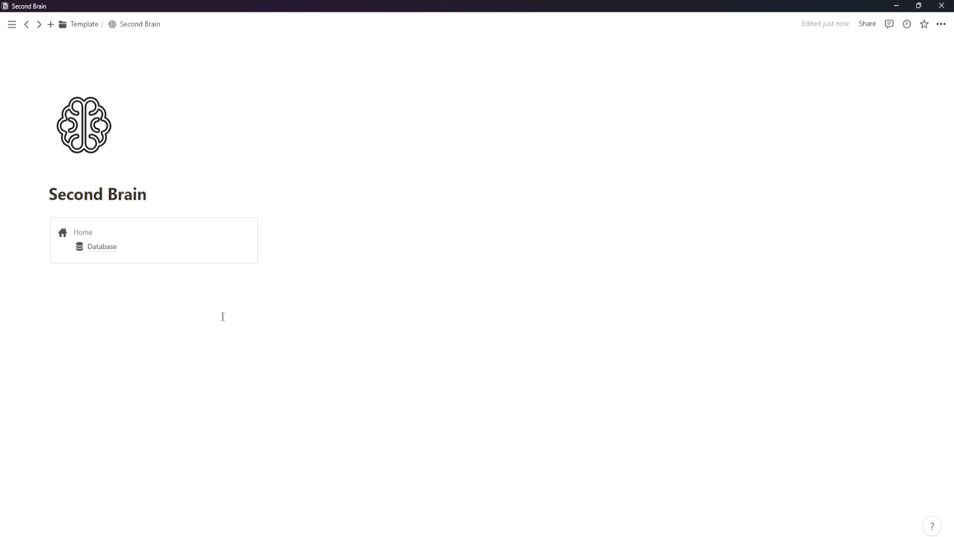
- Create a sub-page named Inbox below the Home callout and give it the open envelope icon
{"action": "left_click", "coordinate": [67, 275]}
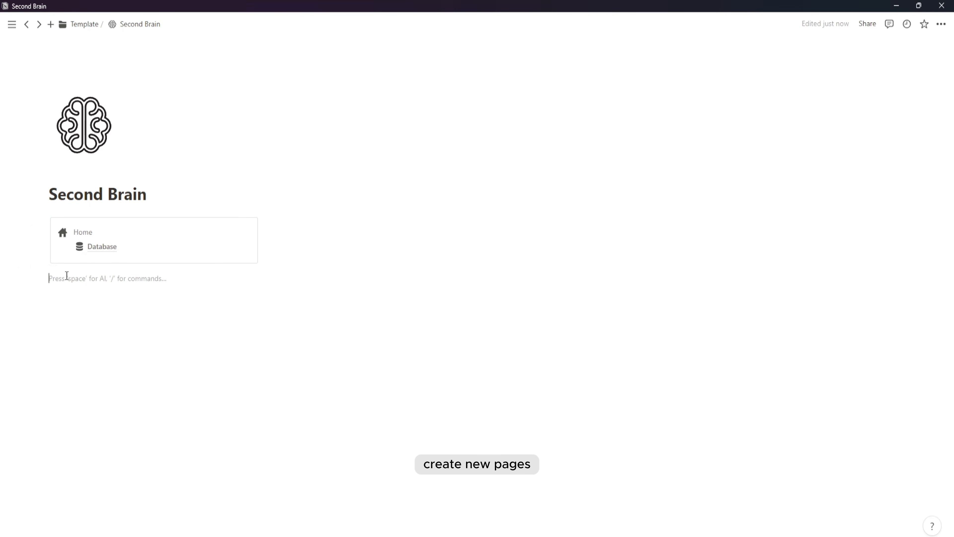
{"action": "type", "text": "/page"}
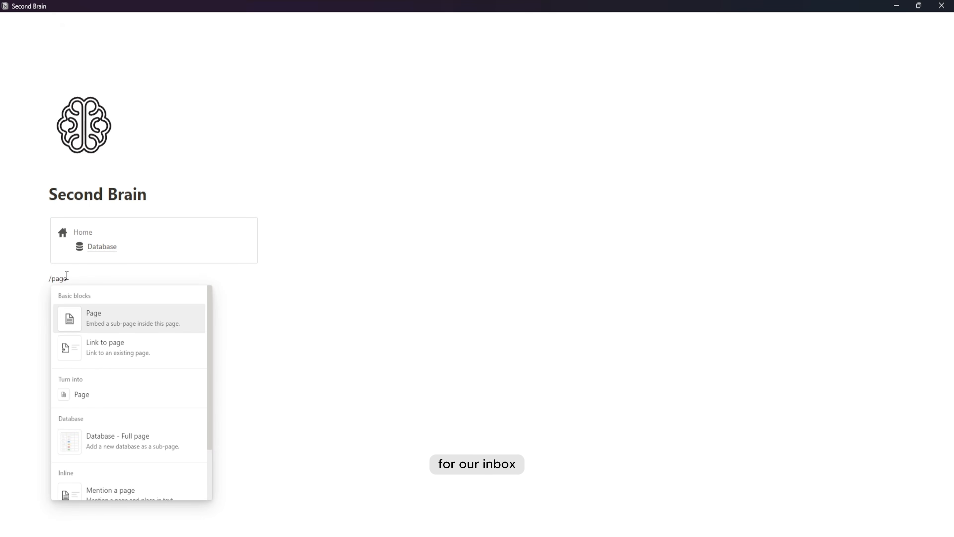
{"action": "key", "text": "Return"}
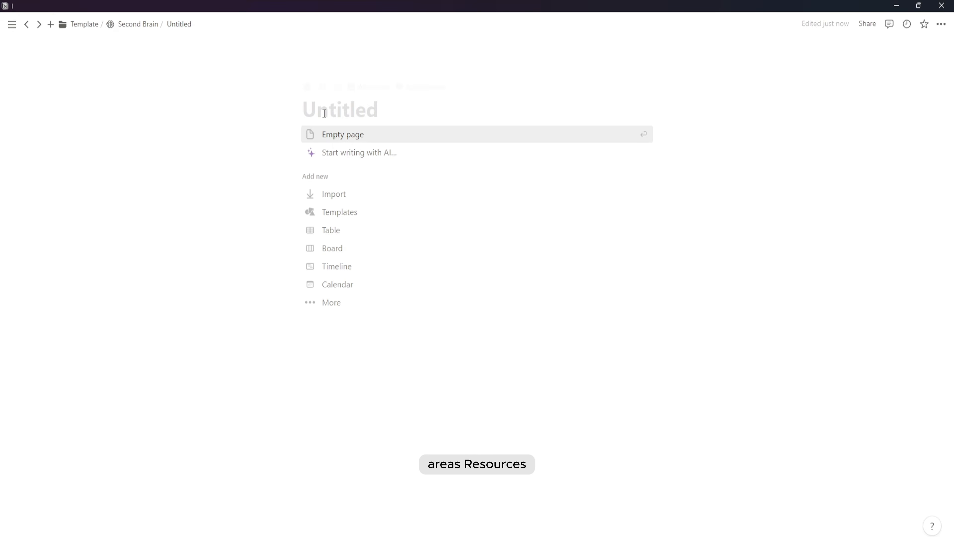
{"action": "type", "text": "Inbox"}
{"action": "left_click", "coordinate": [321, 87]}
{"action": "left_click", "coordinate": [265, 142]}
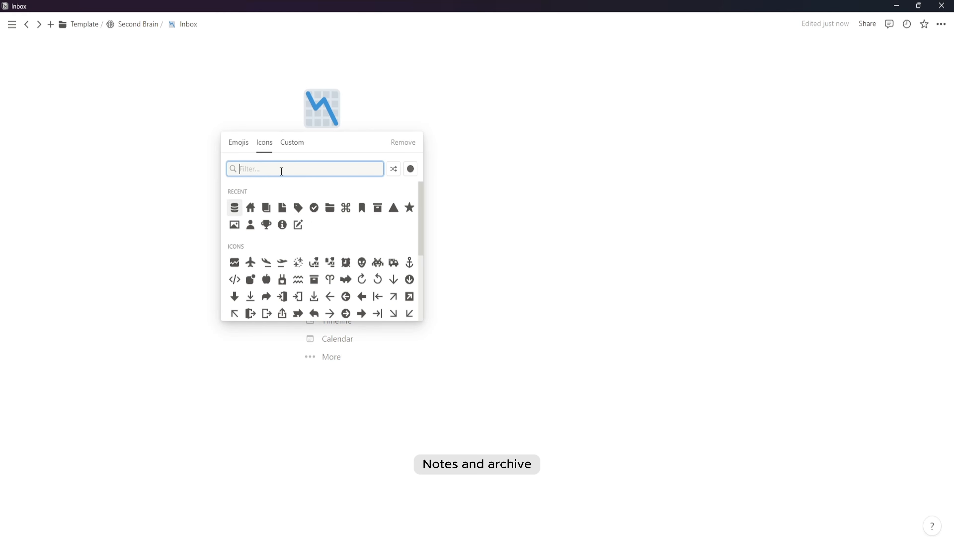
{"action": "type", "text": "inbox"}
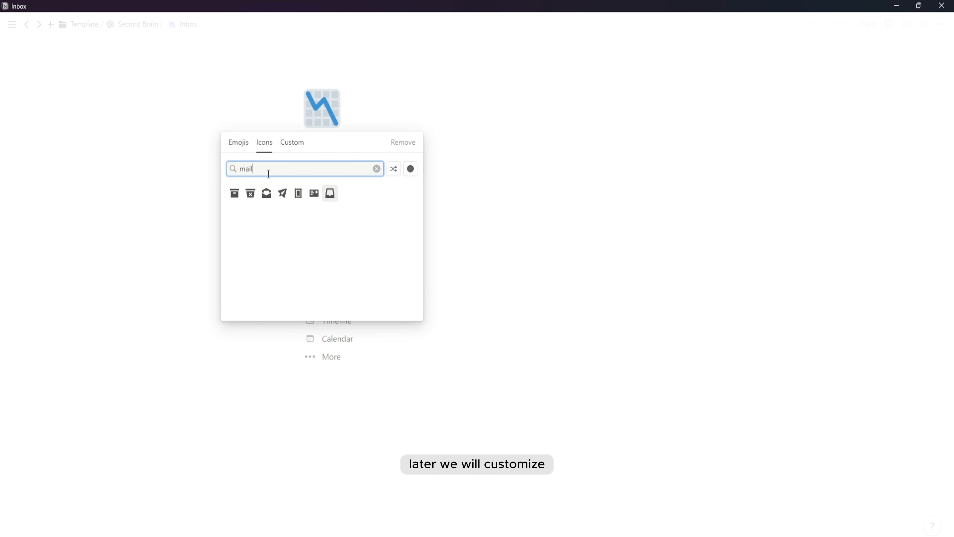
{"action": "left_click", "coordinate": [267, 191]}
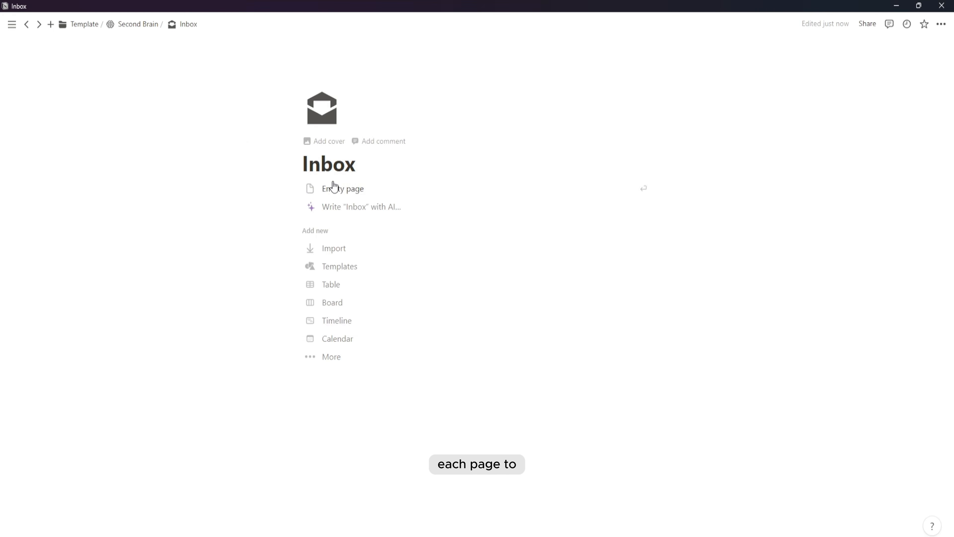
- Set the Inbox page to small text and full width, and move it into the Home callout above Database
{"action": "left_click", "coordinate": [940, 25]}
{"action": "left_click", "coordinate": [927, 100]}
{"action": "left_click", "coordinate": [927, 115]}
{"action": "left_click", "coordinate": [187, 57]}
{"action": "left_click", "coordinate": [138, 25]}
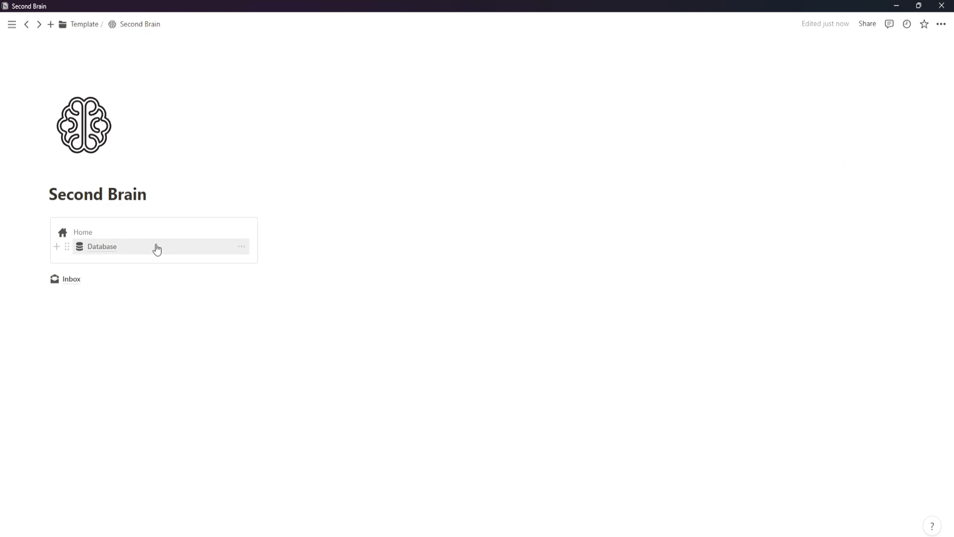
{"action": "left_click_drag", "start_coordinate": [42, 278], "coordinate": [80, 246]}
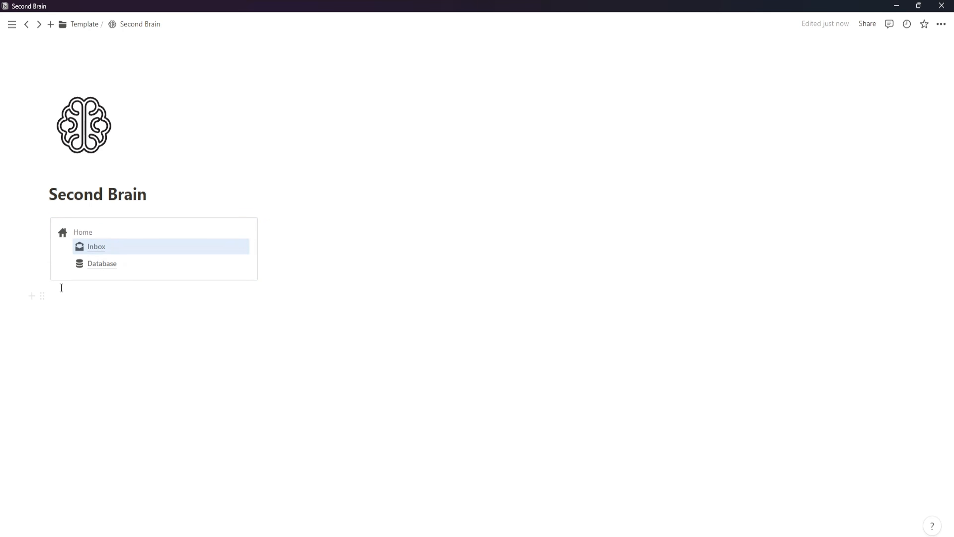
- Create an empty sub-page named Tasks below the Home callout and give it the checkmark circle icon
{"action": "type", "text": "/pa"}
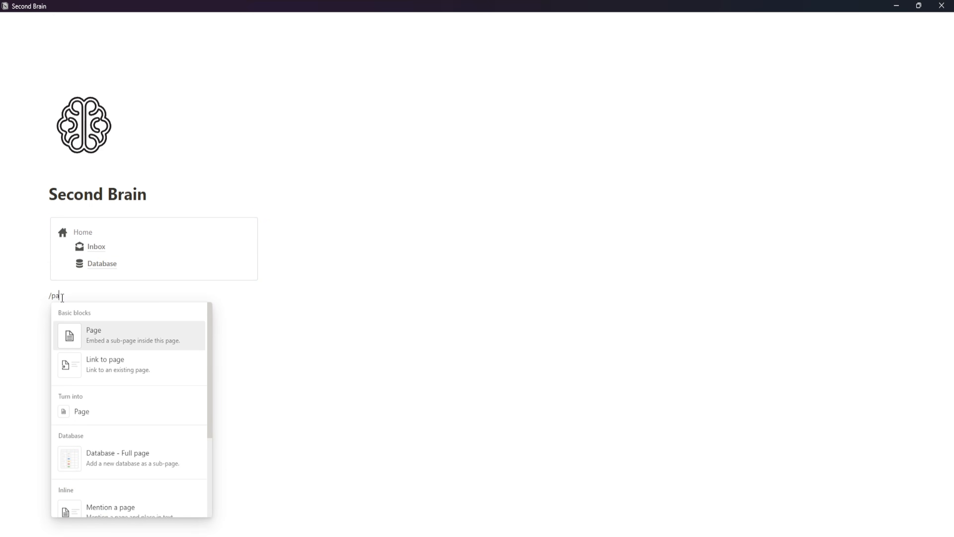
{"action": "type", "text": "ge"}
{"action": "left_click", "coordinate": [72, 326]}
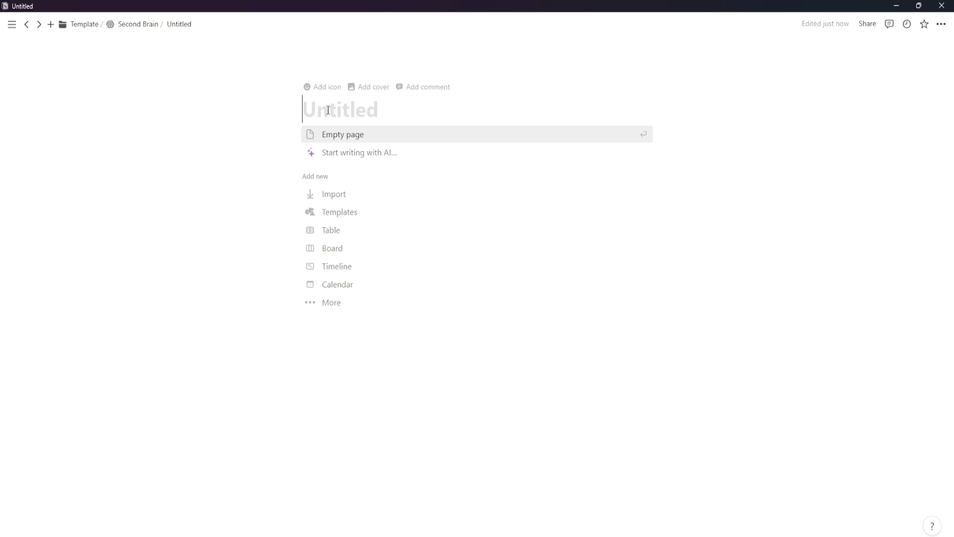
{"action": "type", "text": "Tasks"}
{"action": "left_click", "coordinate": [315, 89]}
{"action": "left_click", "coordinate": [269, 146]}
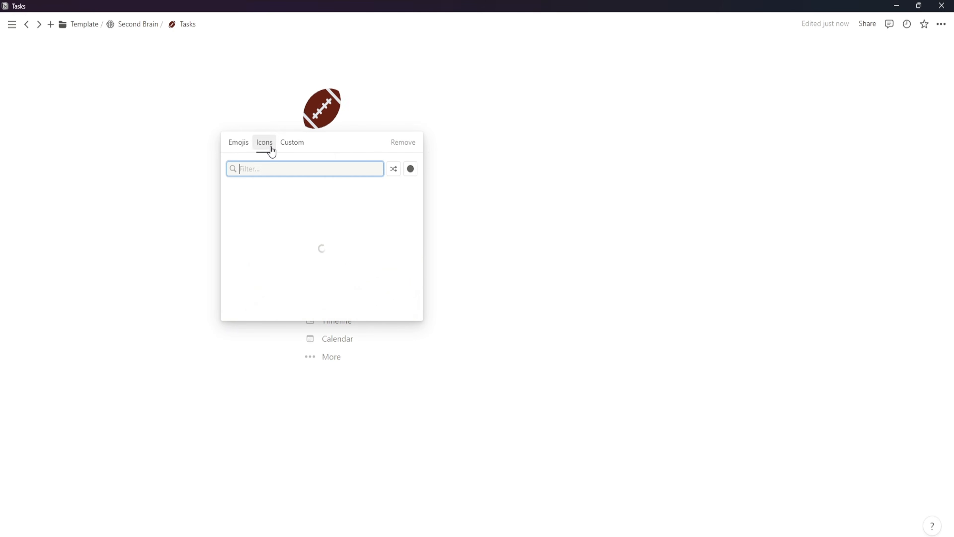
{"action": "left_click", "coordinate": [329, 206]}
{"action": "left_click", "coordinate": [327, 195]}
- Set the Tasks page to small text and full width, and move it between Inbox and Database in the Home callout
{"action": "left_click", "coordinate": [941, 24]}
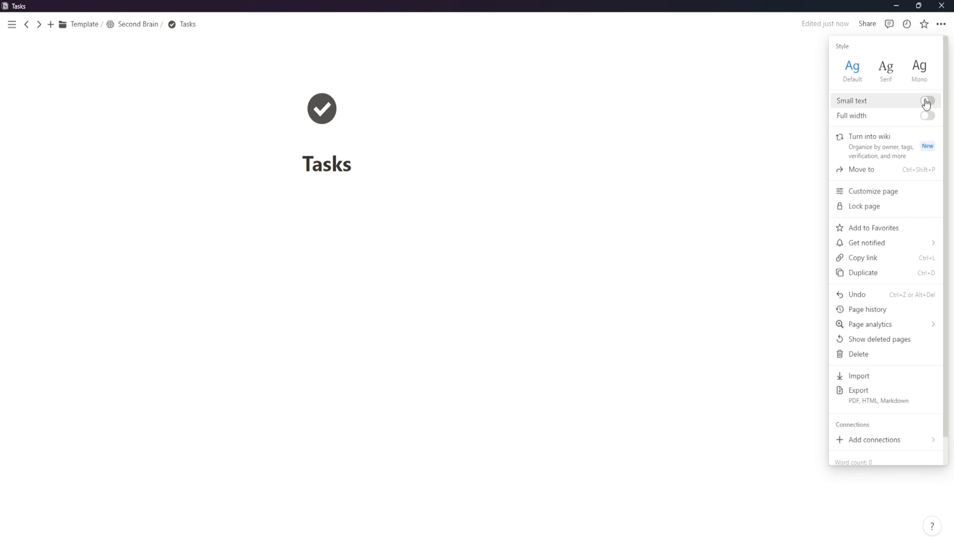
{"action": "left_click", "coordinate": [928, 100]}
{"action": "left_click", "coordinate": [928, 116]}
{"action": "left_click", "coordinate": [500, 137]}
{"action": "left_click", "coordinate": [133, 25]}
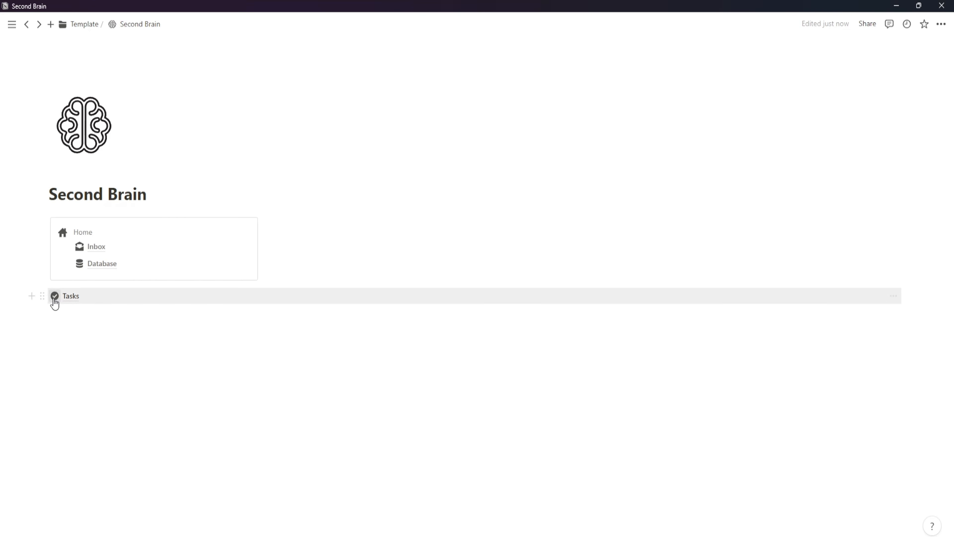
{"action": "left_click_drag", "start_coordinate": [54, 297], "coordinate": [88, 260]}
- Create an empty sub-page named Projects below the Home callout and give it the folder icon
{"action": "left_click", "coordinate": [66, 316]}
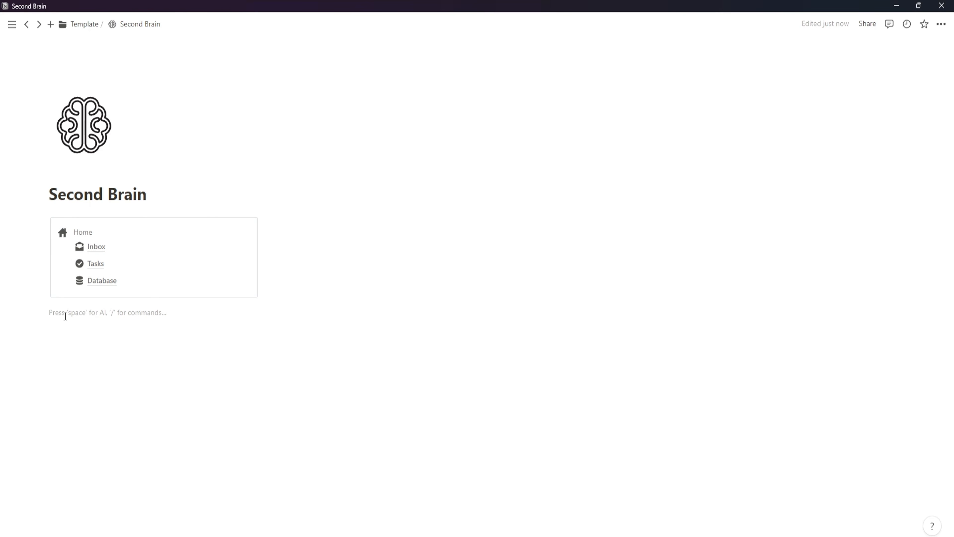
{"action": "type", "text": "/page"}
{"action": "left_click", "coordinate": [93, 348]}
{"action": "type", "text": "P"}
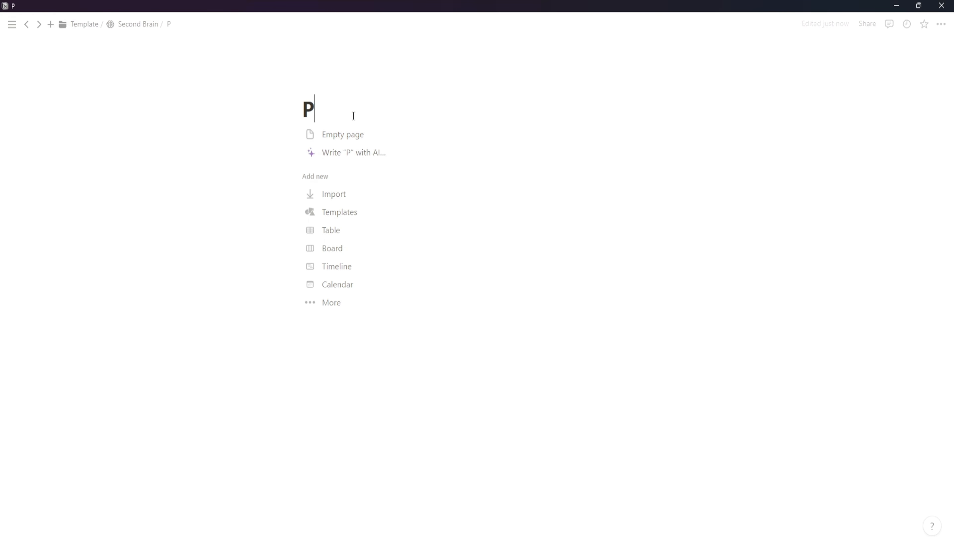
{"action": "type", "text": "rojects"}
{"action": "left_click", "coordinate": [319, 86]}
{"action": "left_click", "coordinate": [322, 109]}
{"action": "left_click", "coordinate": [264, 143]}
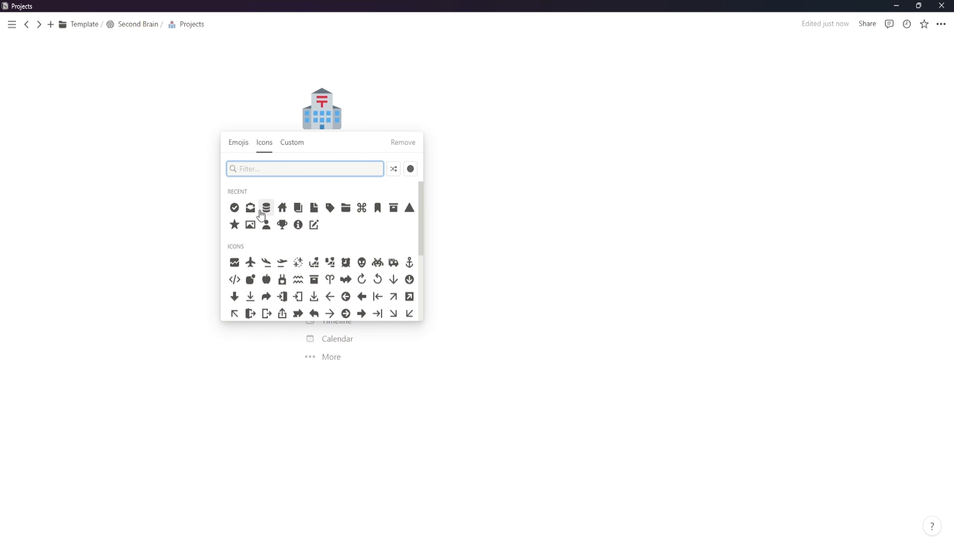
{"action": "left_click", "coordinate": [345, 207]}
{"action": "left_click", "coordinate": [324, 190]}
- Set the Projects page to full width and move it between Tasks and Database in the Home callout
{"action": "left_click", "coordinate": [942, 23]}
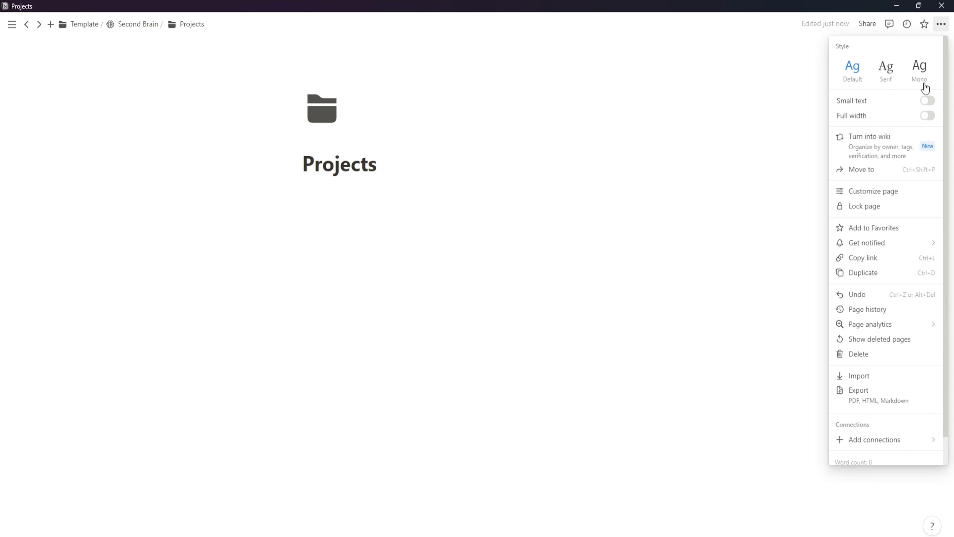
{"action": "left_click", "coordinate": [928, 115]}
{"action": "left_click", "coordinate": [138, 24]}
{"action": "left_click_drag", "start_coordinate": [42, 312], "coordinate": [81, 271]}
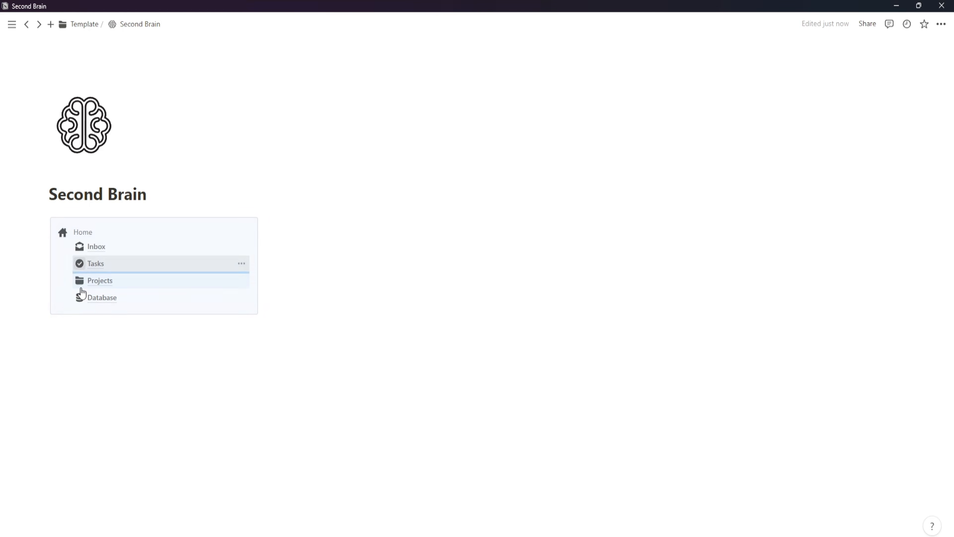
- Create an empty sub-page named Areas below the Home callout and give it the command symbol icon
{"action": "left_click", "coordinate": [83, 330]}
{"action": "type", "text": "/page"}
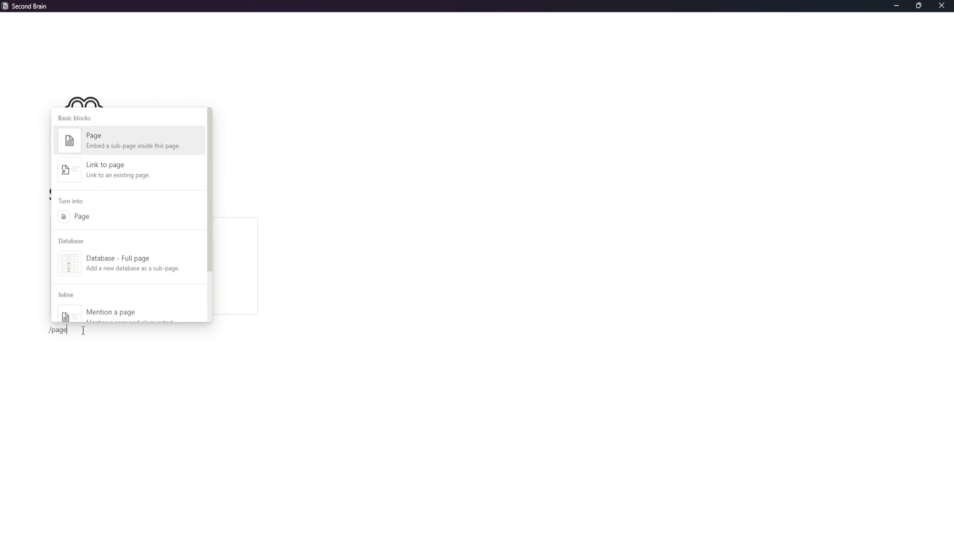
{"action": "left_click", "coordinate": [114, 139]}
{"action": "type", "text": "Areas"}
{"action": "left_click", "coordinate": [334, 136]}
{"action": "left_click", "coordinate": [324, 97]}
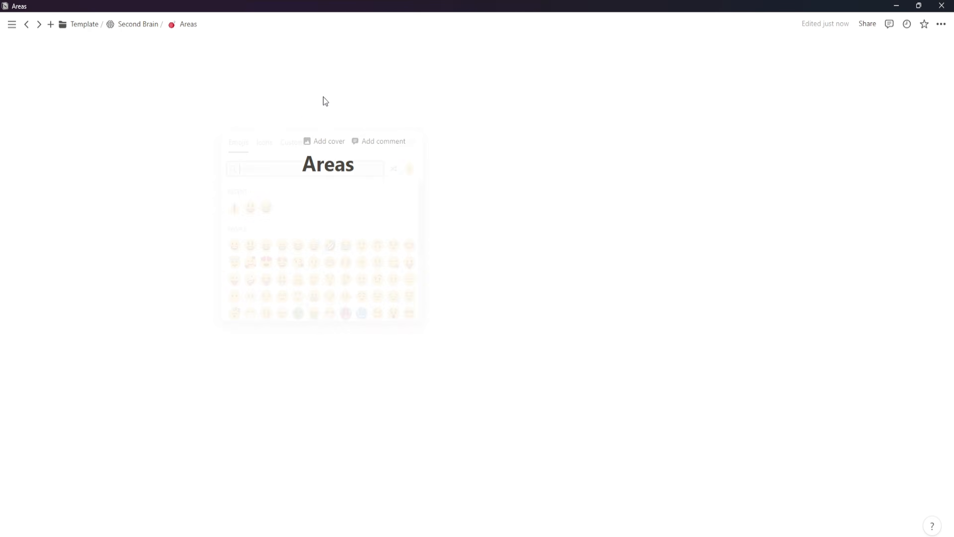
{"action": "left_click", "coordinate": [264, 143]}
{"action": "left_click", "coordinate": [362, 207]}
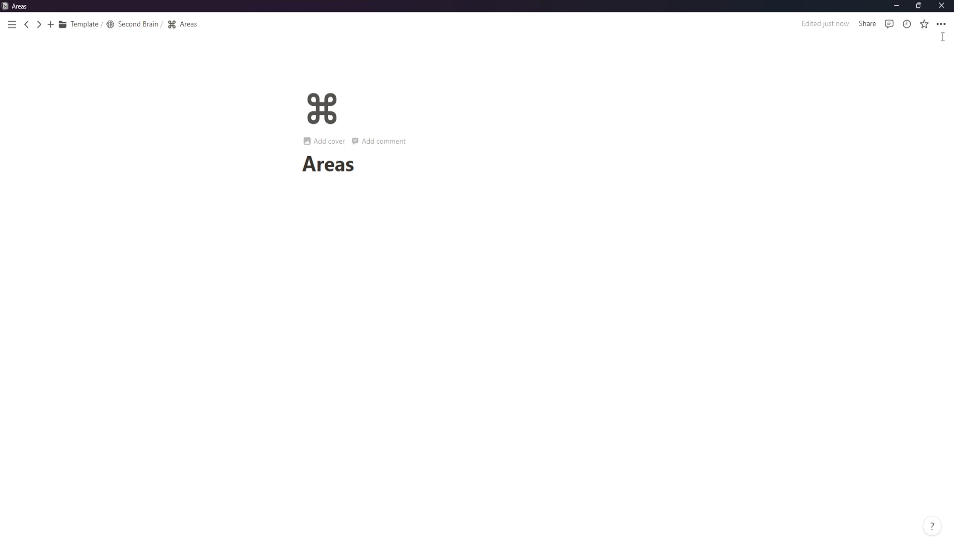
- Set the Areas page to small text and full width, and move it between Projects and Database in the Home callout
{"action": "left_click", "coordinate": [941, 24]}
{"action": "left_click", "coordinate": [926, 100]}
{"action": "left_click", "coordinate": [929, 115]}
{"action": "left_click", "coordinate": [138, 23]}
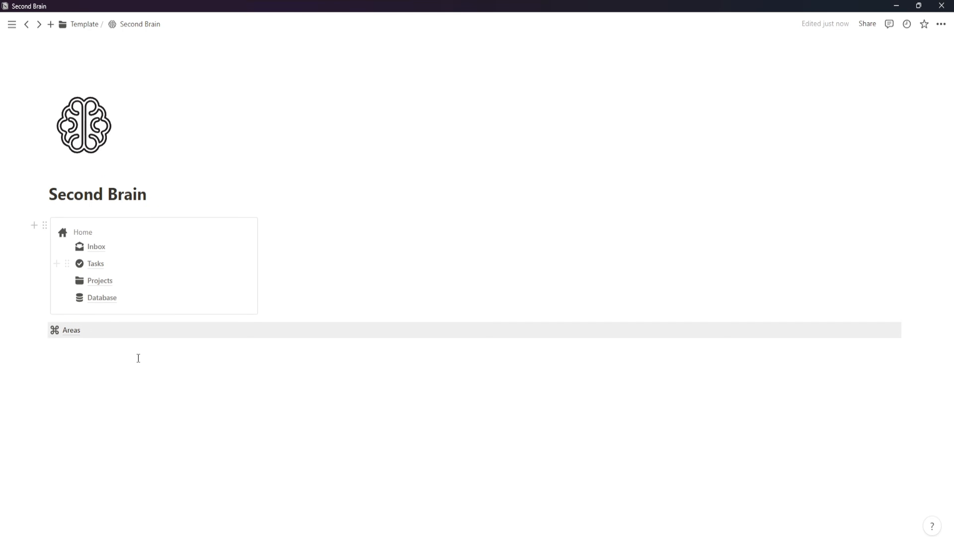
{"action": "left_click_drag", "start_coordinate": [44, 330], "coordinate": [83, 289]}
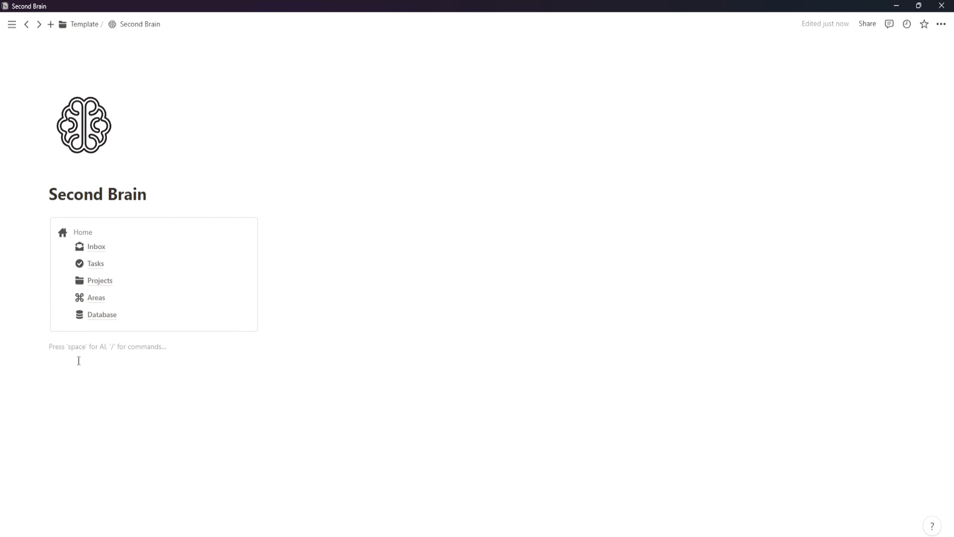
- Create an empty sub-page named Resources below the Home callout and give it the bookmark icon
{"action": "type", "text": "/page"}
{"action": "left_click", "coordinate": [111, 158]}
{"action": "type", "text": "Resources"}
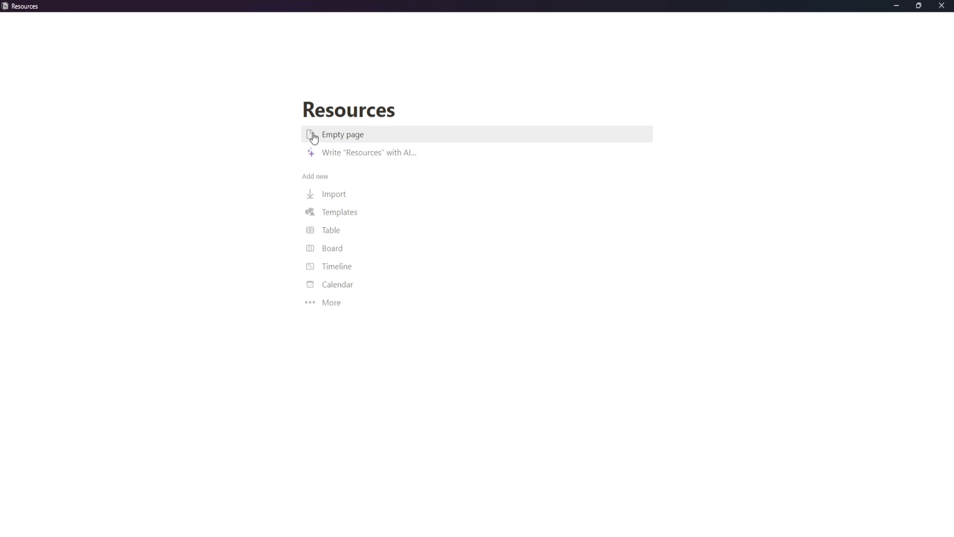
{"action": "left_click", "coordinate": [317, 89]}
{"action": "left_click", "coordinate": [265, 143]}
{"action": "left_click", "coordinate": [378, 206]}
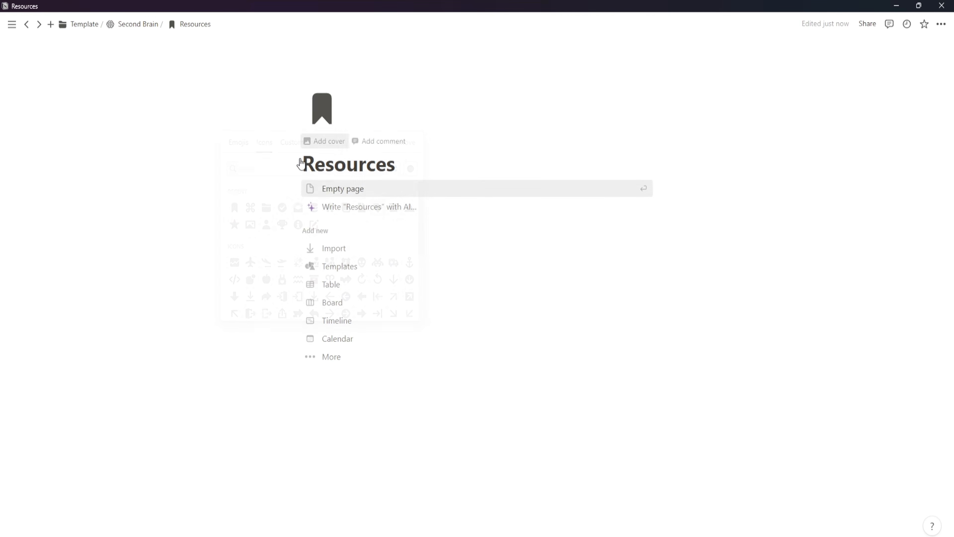
{"action": "left_click", "coordinate": [642, 188]}
- Set the Resources page to small text and full width, and move it between Areas and Database in the Home callout
{"action": "left_click", "coordinate": [941, 24]}
{"action": "left_click", "coordinate": [927, 101]}
{"action": "left_click", "coordinate": [927, 116]}
{"action": "left_click", "coordinate": [139, 24]}
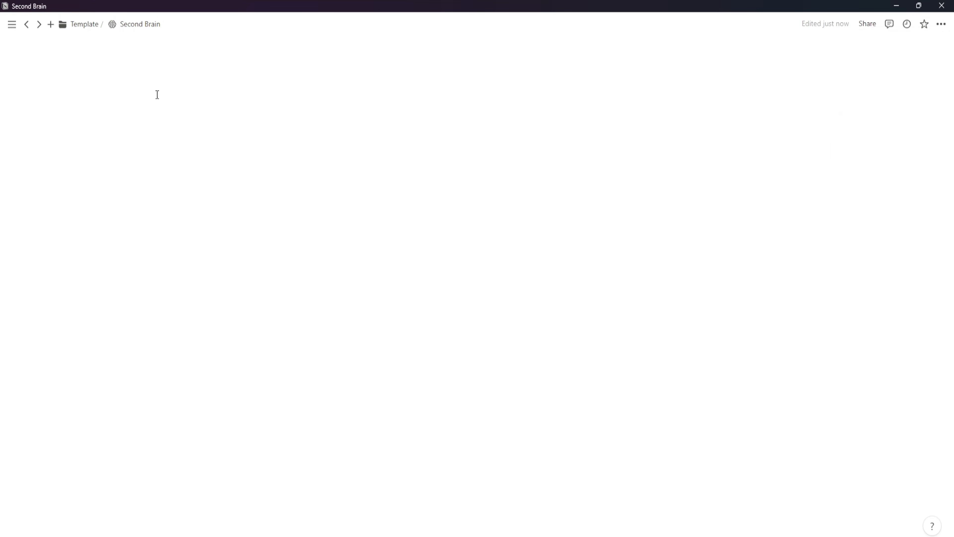
{"action": "left_click_drag", "start_coordinate": [42, 347], "coordinate": [94, 311]}
- Create an empty sub-page named Notes below the Home callout and give it the document icon
{"action": "left_click", "coordinate": [83, 369]}
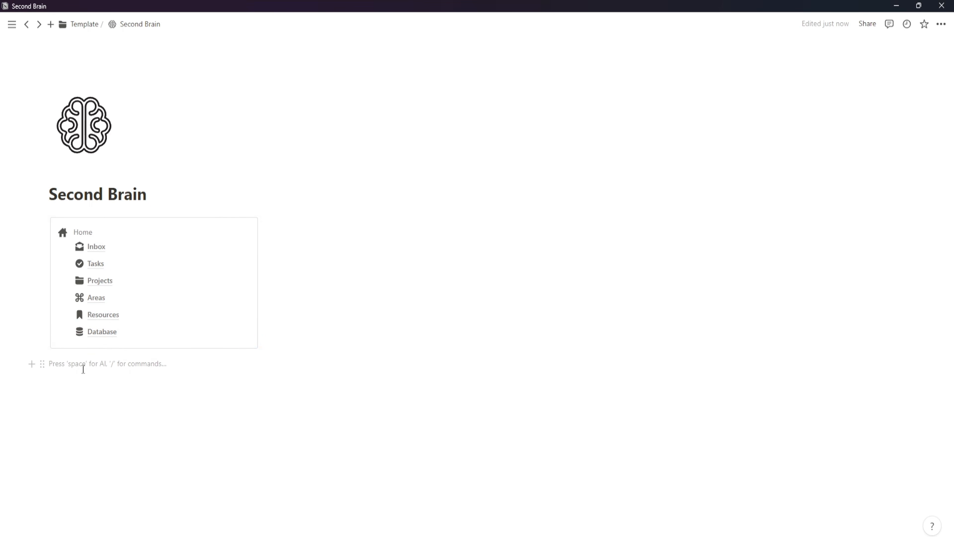
{"action": "type", "text": "/page"}
{"action": "left_click", "coordinate": [94, 170]}
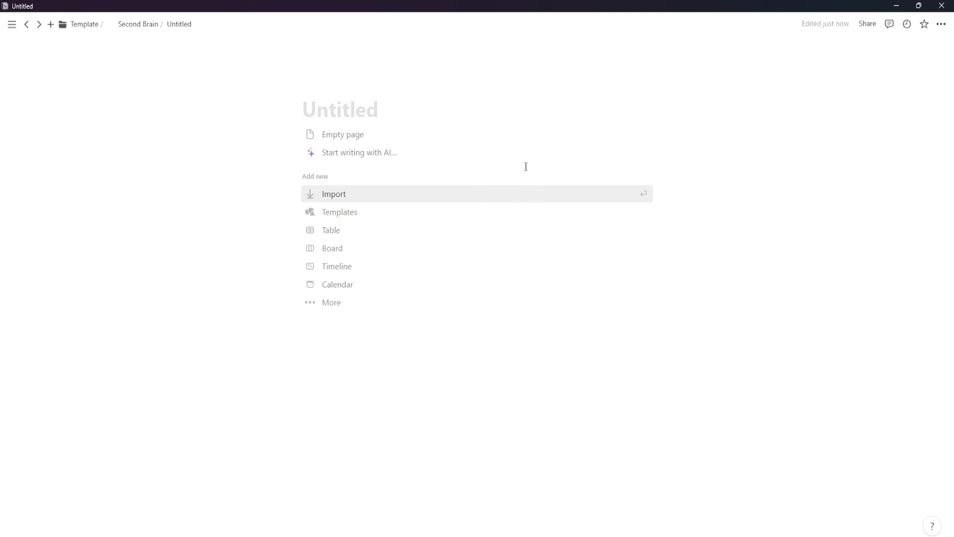
{"action": "type", "text": "Notes"}
{"action": "left_click", "coordinate": [322, 86]}
{"action": "left_click", "coordinate": [322, 110]}
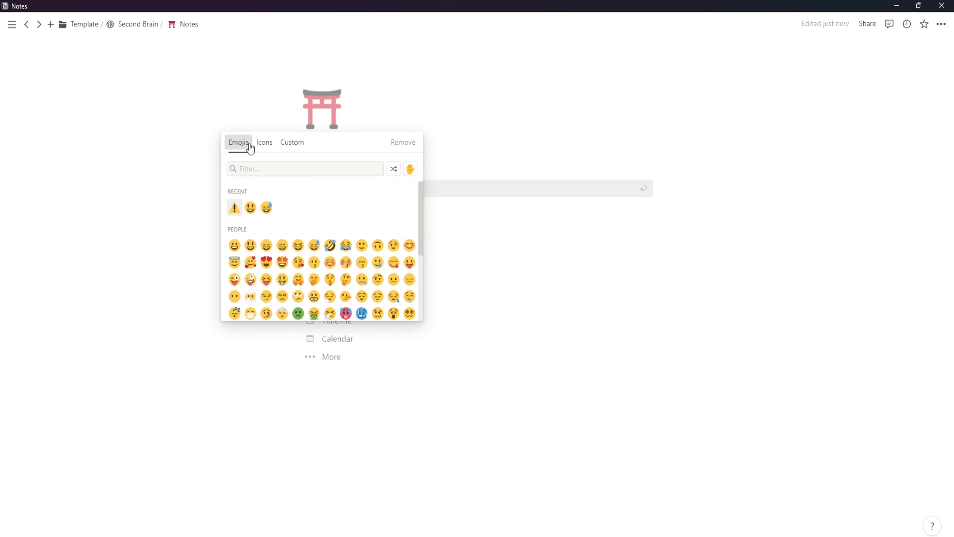
{"action": "left_click", "coordinate": [265, 143]}
{"action": "left_click", "coordinate": [361, 208]}
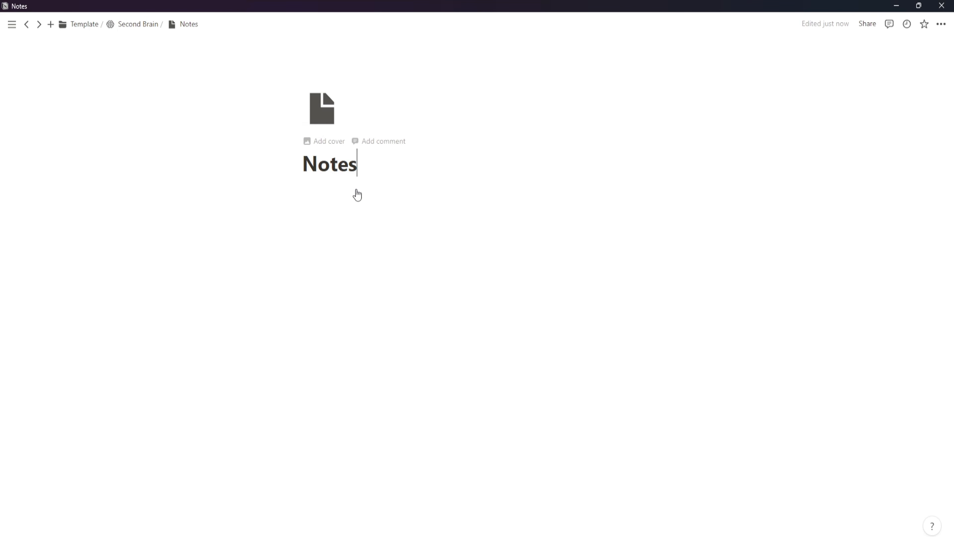
- Set the Notes page to full width and move it between Resources and Database in the Home callout
{"action": "left_click", "coordinate": [946, 26]}
{"action": "left_click", "coordinate": [929, 115]}
{"action": "left_click", "coordinate": [138, 27]}
{"action": "left_click_drag", "start_coordinate": [36, 368], "coordinate": [95, 327]}
- Create a sub-page named Archive below the Home callout and give it the archive box icon
{"action": "left_click", "coordinate": [73, 379]}
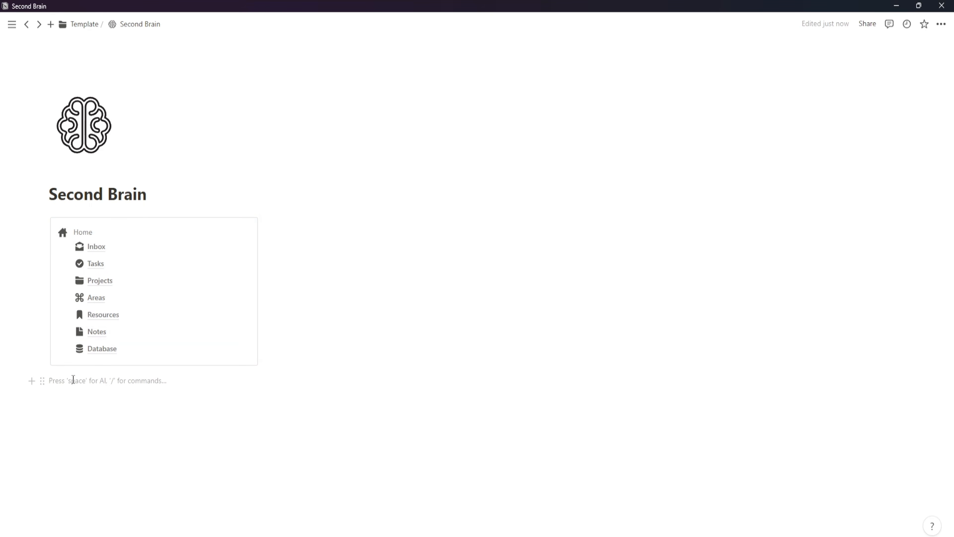
{"action": "type", "text": "/page"}
{"action": "left_click", "coordinate": [103, 195]}
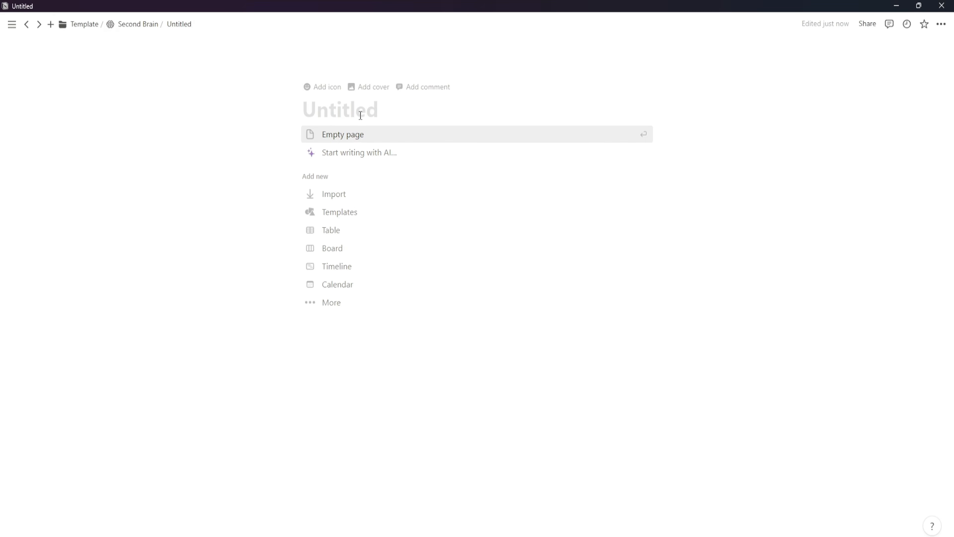
{"action": "type", "text": "Archive"}
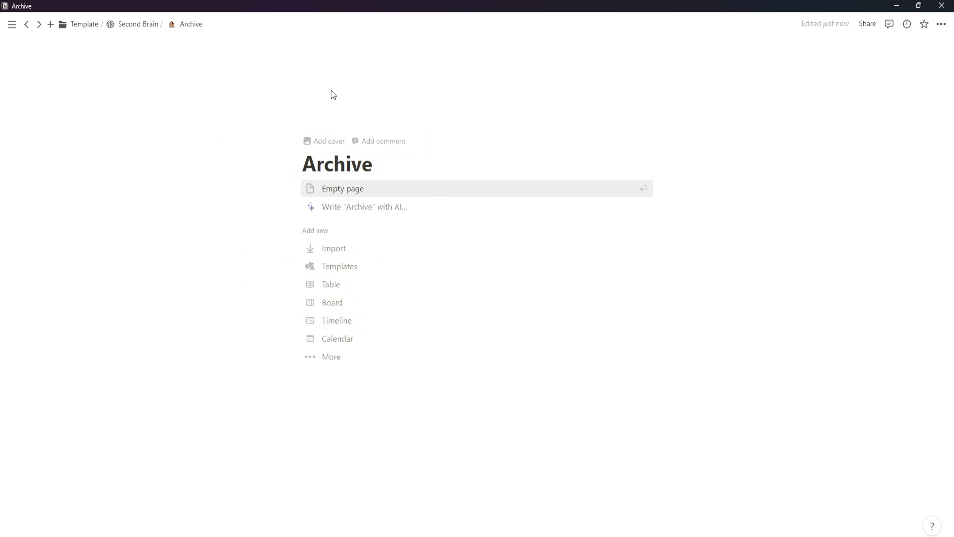
{"action": "left_click", "coordinate": [323, 140]}
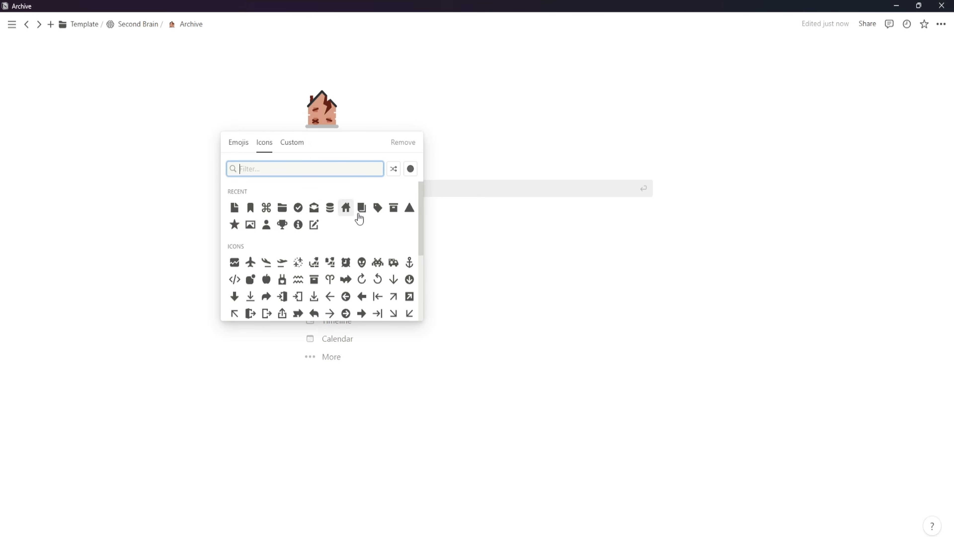
{"action": "left_click", "coordinate": [394, 209]}
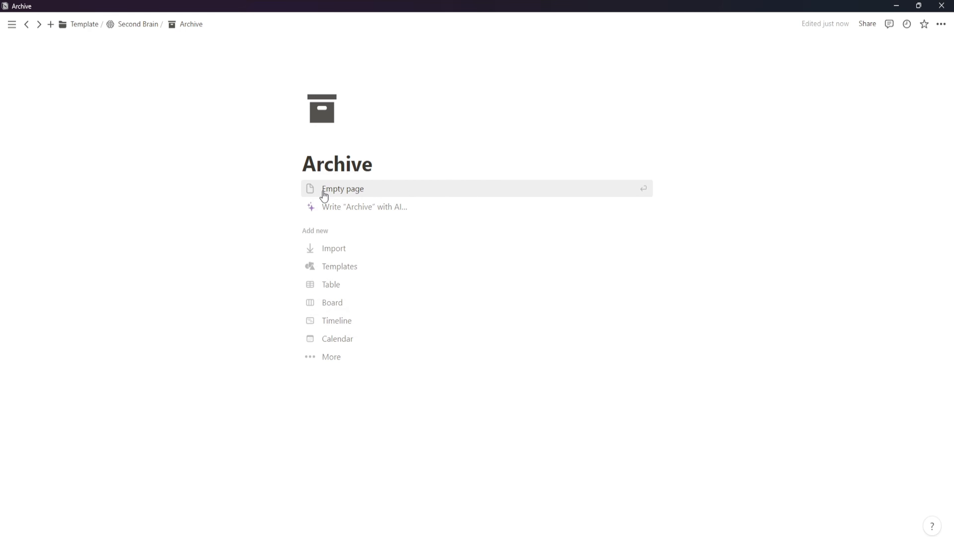
- Set the Archive page to full width and move it between Notes and Database in the Home callout
{"action": "left_click", "coordinate": [941, 24]}
{"action": "left_click", "coordinate": [927, 115]}
{"action": "left_click", "coordinate": [136, 24]}
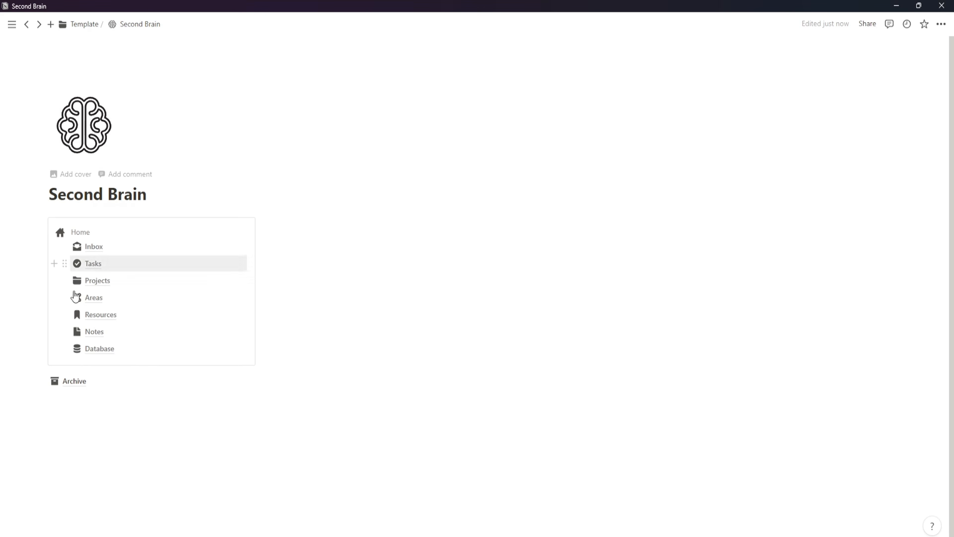
{"action": "left_click_drag", "start_coordinate": [42, 381], "coordinate": [113, 361]}
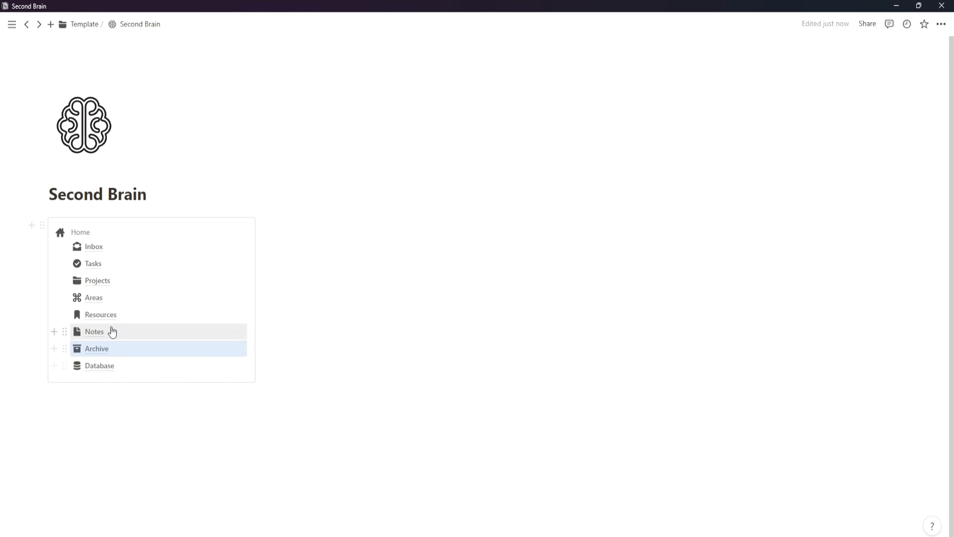
- Insert a divider below the Home callout and move it between Areas and Resources inside the callout
{"action": "left_click", "coordinate": [93, 401]}
{"action": "type", "text": "/divi"}
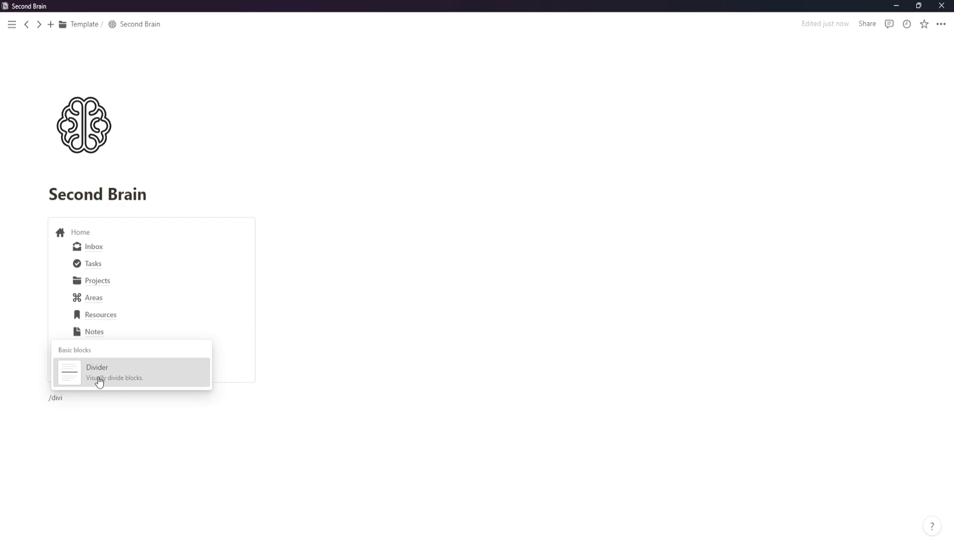
{"action": "left_click", "coordinate": [99, 381]}
{"action": "left_click_drag", "start_coordinate": [39, 405], "coordinate": [81, 309]}
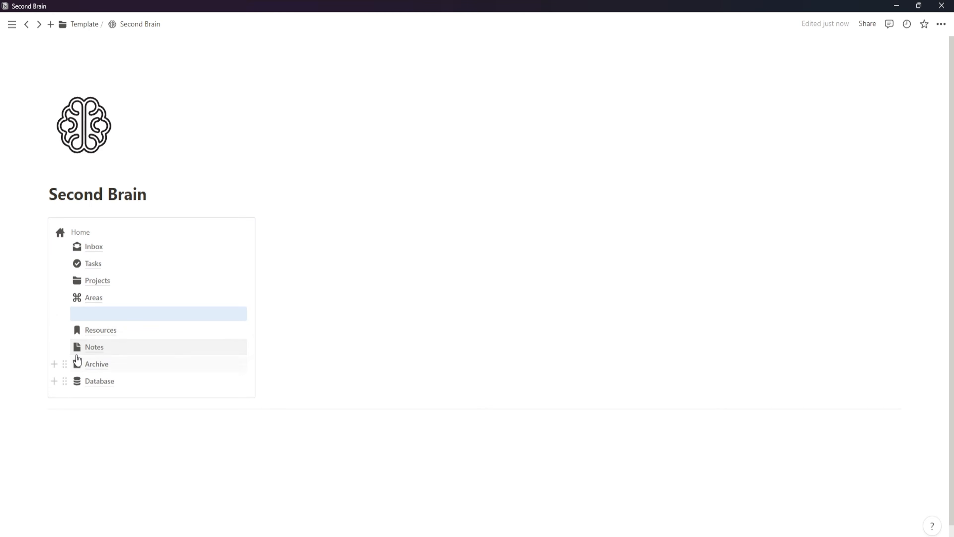
{"action": "key", "text": "Delete"}
{"action": "left_click_drag", "start_coordinate": [43, 393], "coordinate": [72, 309]}
- Insert a second divider on the empty line below the Home callout
{"action": "left_click", "coordinate": [73, 438]}
{"action": "type", "text": "/divi"}
{"action": "key", "text": "Return"}
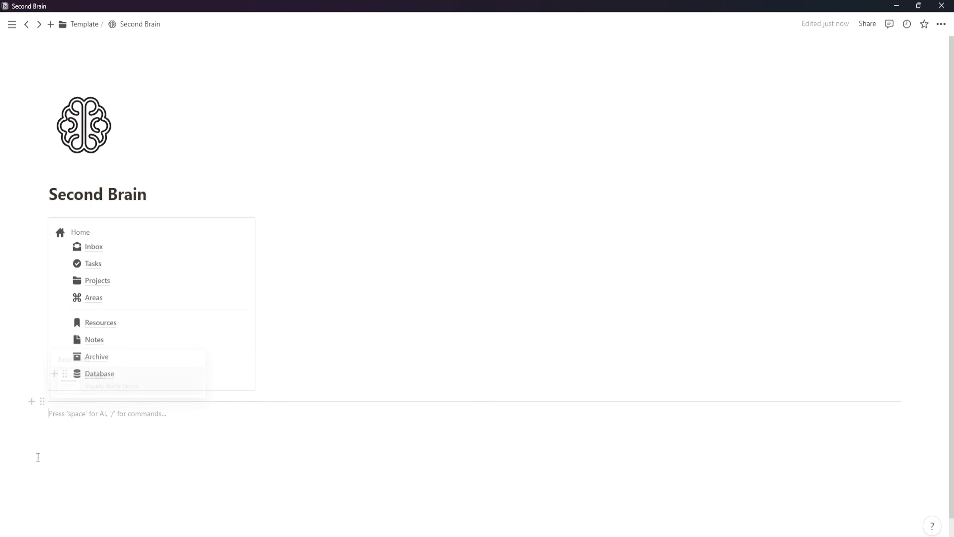
{"action": "left_click_drag", "start_coordinate": [40, 410], "coordinate": [75, 364]}
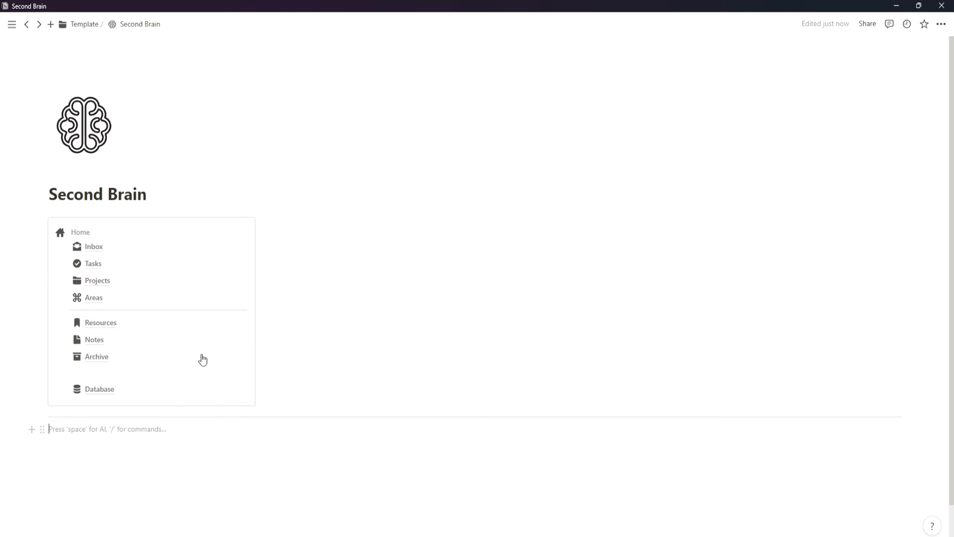
{"action": "left_click_drag", "start_coordinate": [262, 277], "coordinate": [201, 281]}
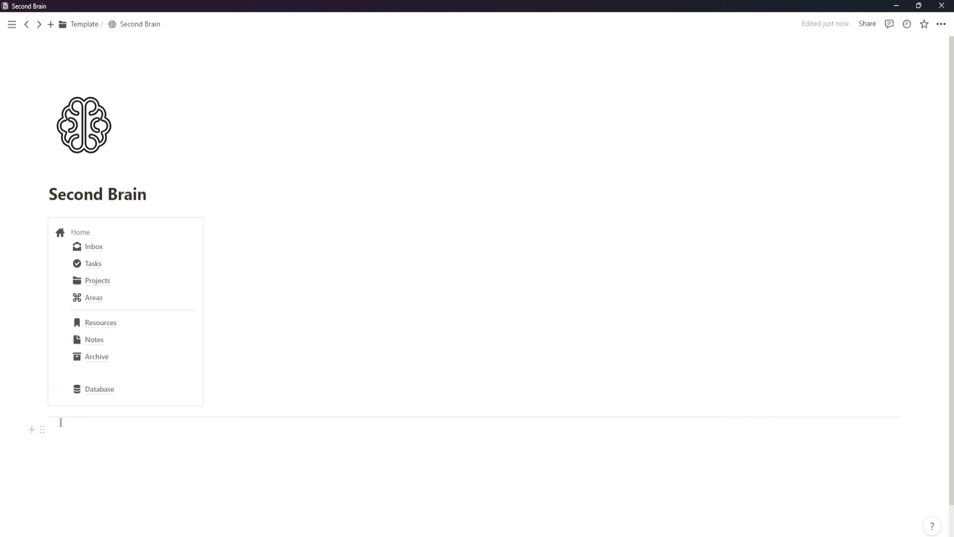
{"action": "key", "text": "ctrl+z"}
{"action": "key", "text": "ctrl+z"}
- Move the second divider between Archive and Database in the Home callout and narrow the callout's column
{"action": "left_click_drag", "start_coordinate": [42, 402], "coordinate": [70, 366]}
{"action": "left_click_drag", "start_coordinate": [256, 270], "coordinate": [197, 281]}
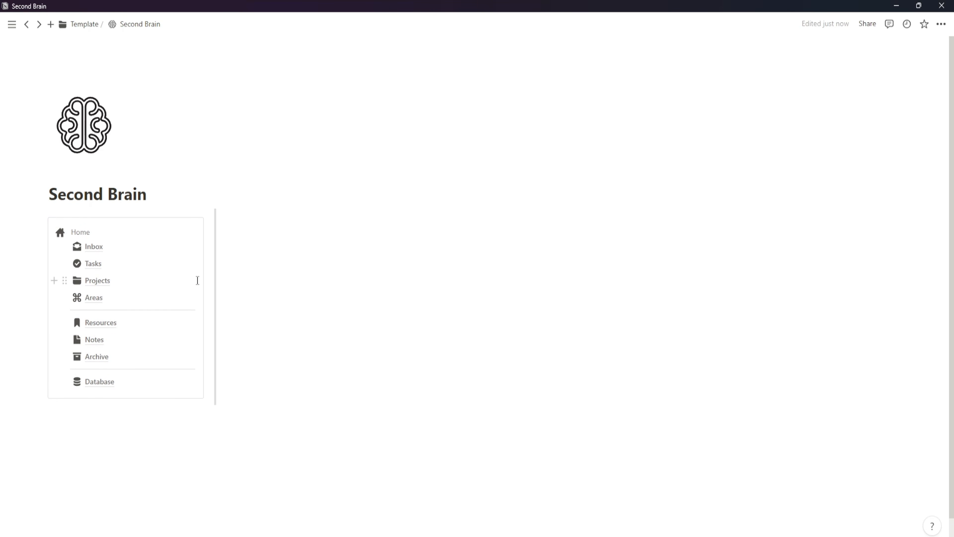
- Give the Home callout a gray background
{"action": "left_click", "coordinate": [43, 224]}
{"action": "mouse_move", "coordinate": [150, 290]}
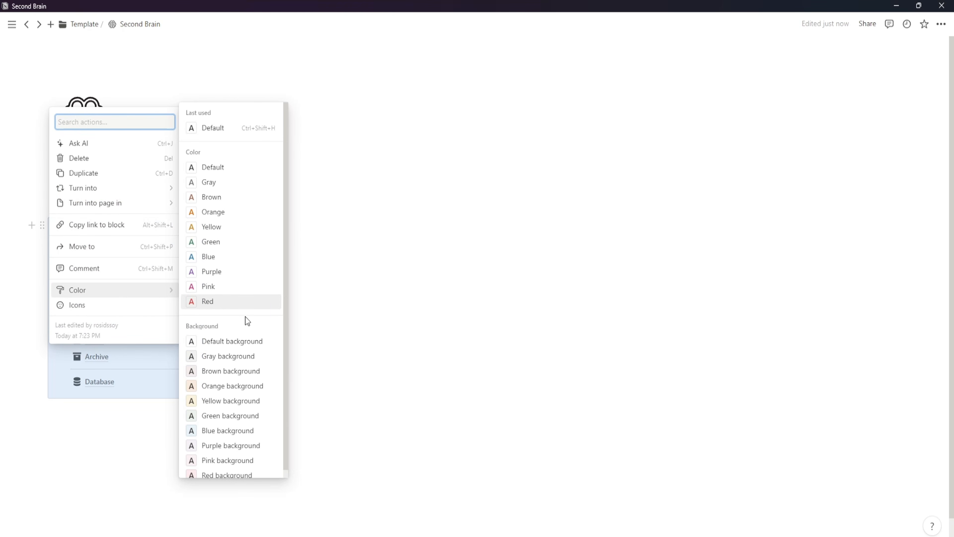
{"action": "left_click", "coordinate": [218, 357]}
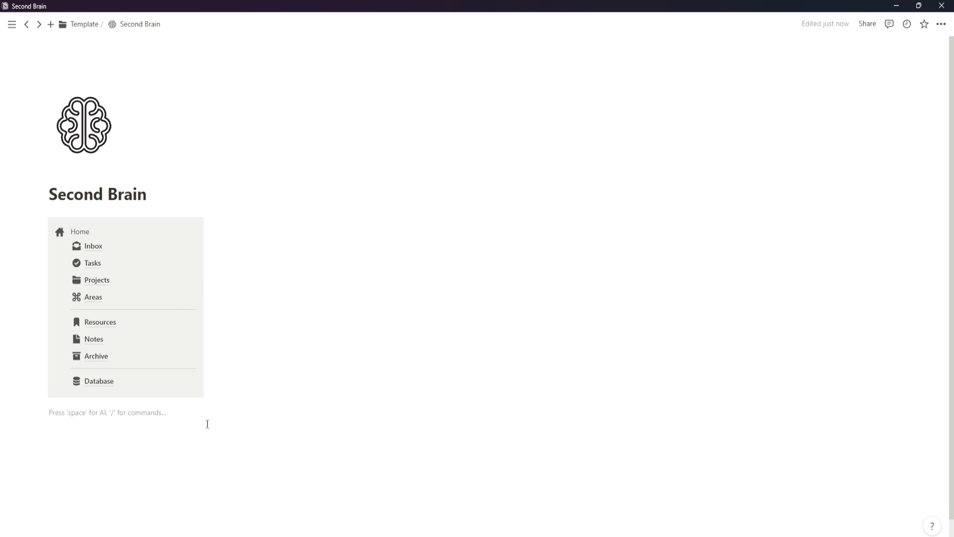
- Add a Heading 3 reading "Inbox" in the empty column beside the Home callout
{"action": "left_click", "coordinate": [271, 221]}
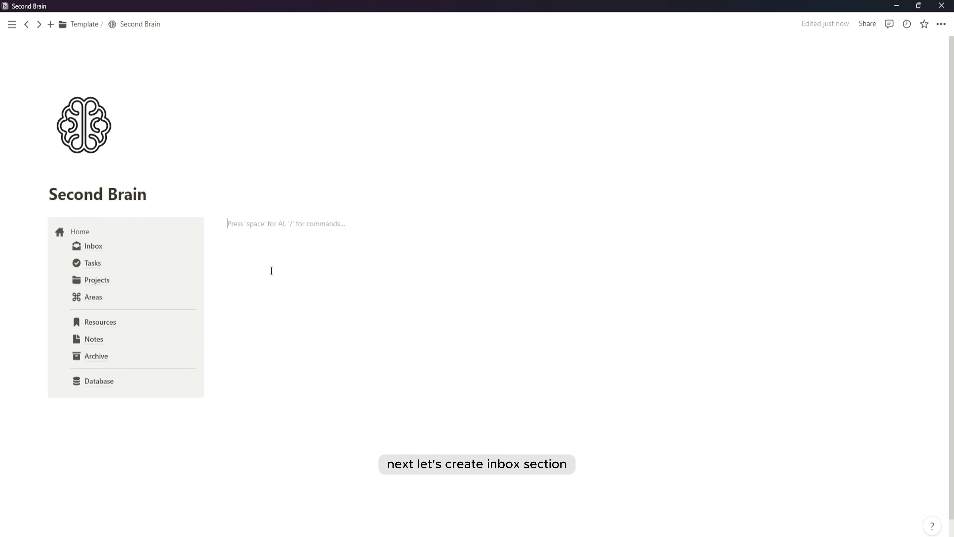
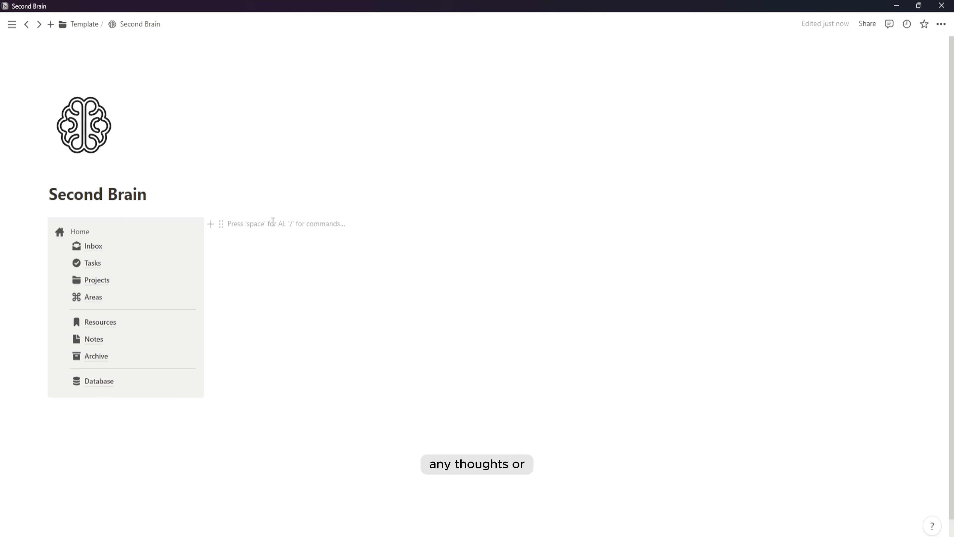
{"action": "type", "text": "/head"}
{"action": "left_click", "coordinate": [280, 312]}
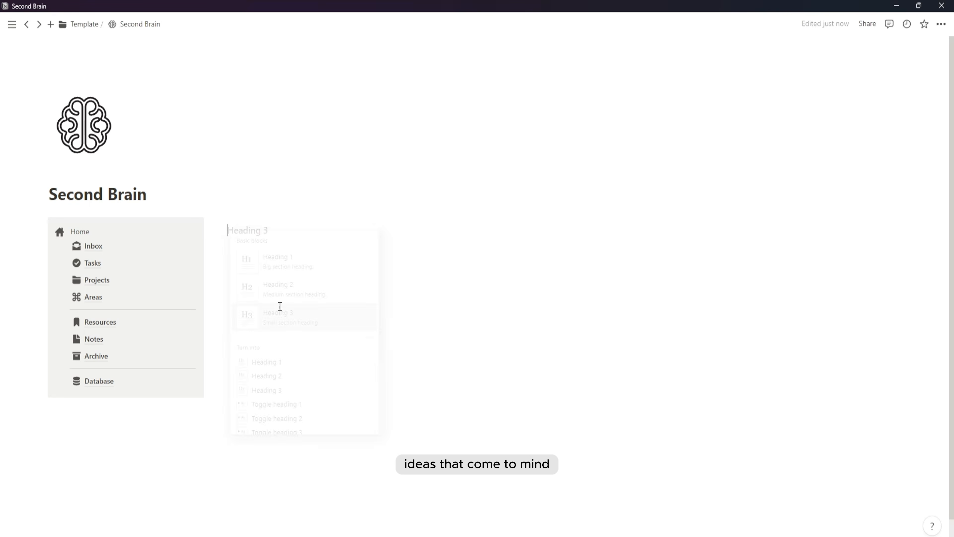
{"action": "type", "text": "Areas"}
{"action": "key", "text": "BackSpace"}
{"action": "key", "text": "BackSpace"}
{"action": "key", "text": "BackSpace"}
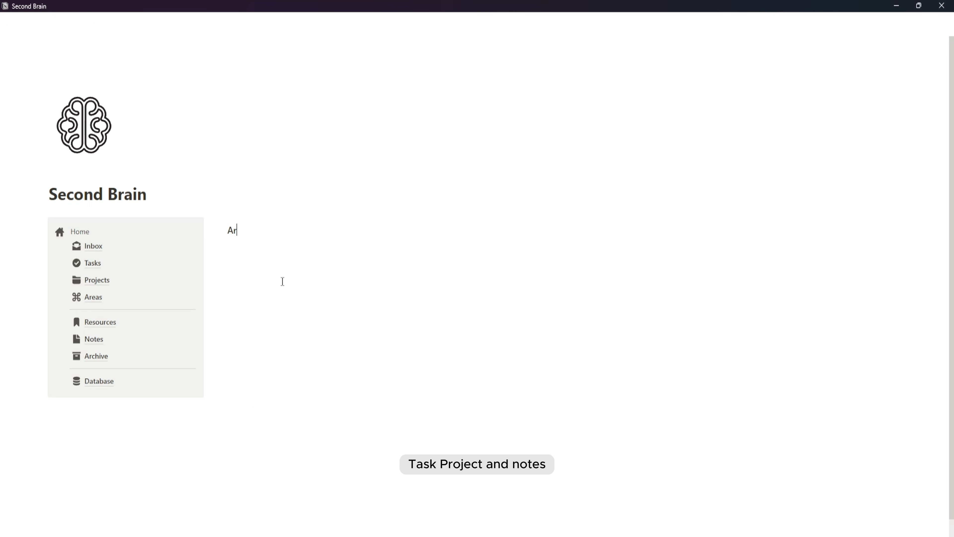
{"action": "type", "text": "Inbox"}
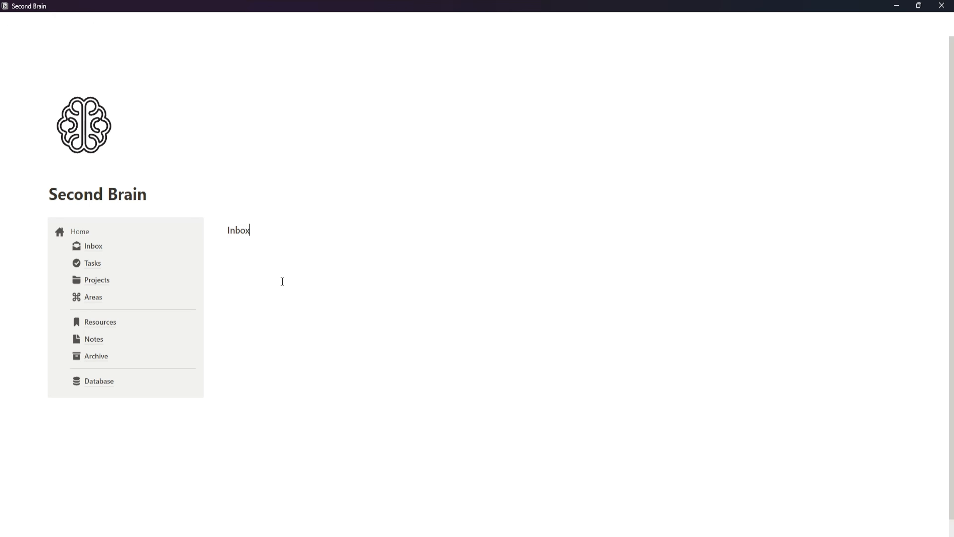
- Insert a divider directly below the Inbox heading
{"action": "key", "text": "Return"}
{"action": "type", "text": "/divi"}
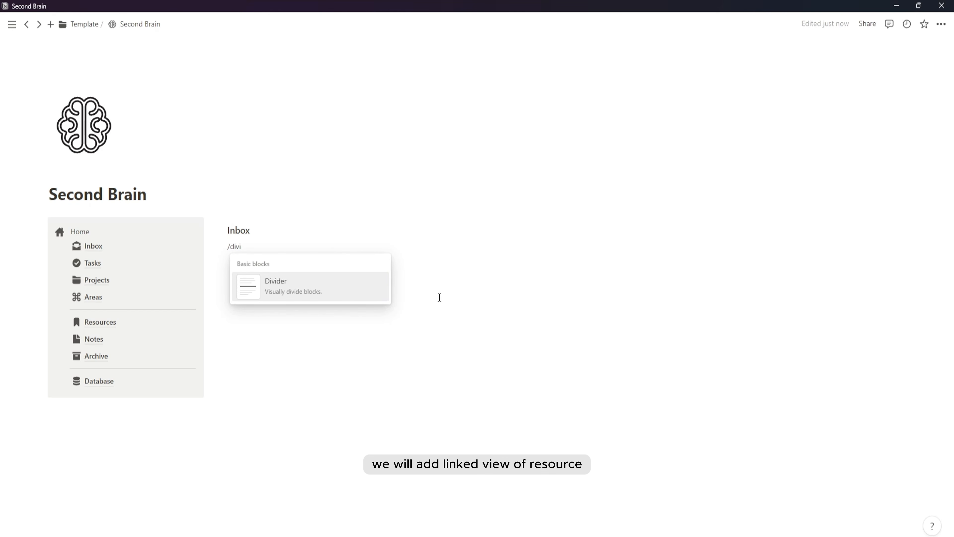
{"action": "left_click", "coordinate": [357, 286]}
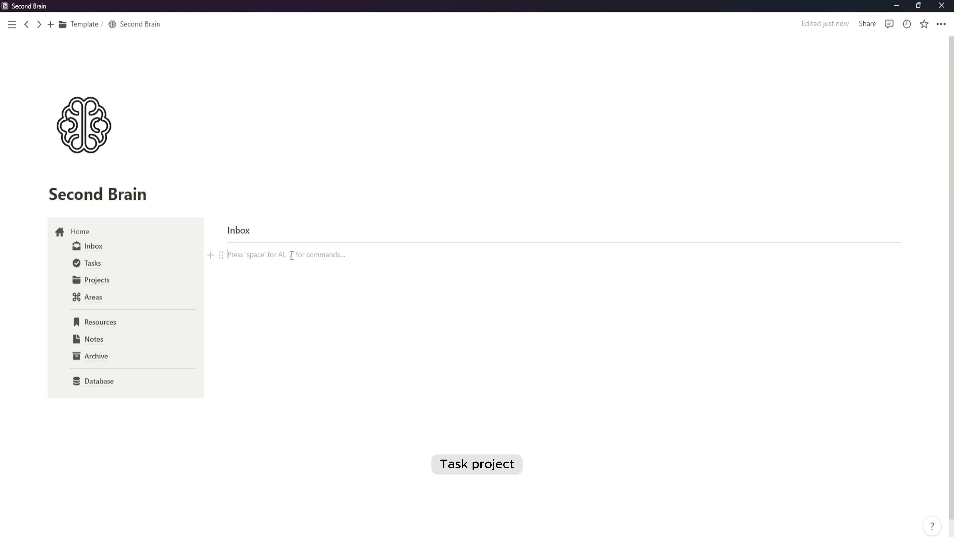
- Insert a linked view of the Resources database below the Inbox divider and hide its database title
{"action": "type", "text": "/l"}
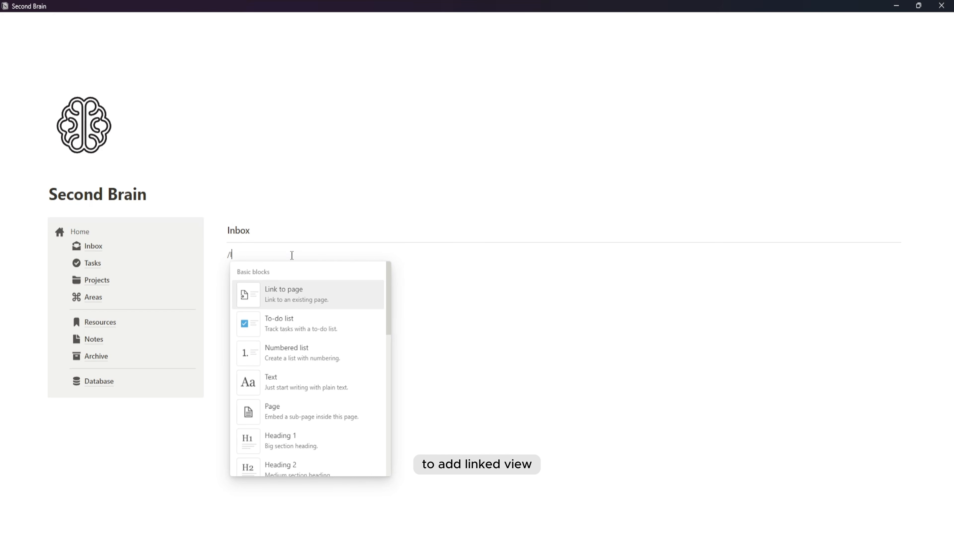
{"action": "type", "text": "inked"}
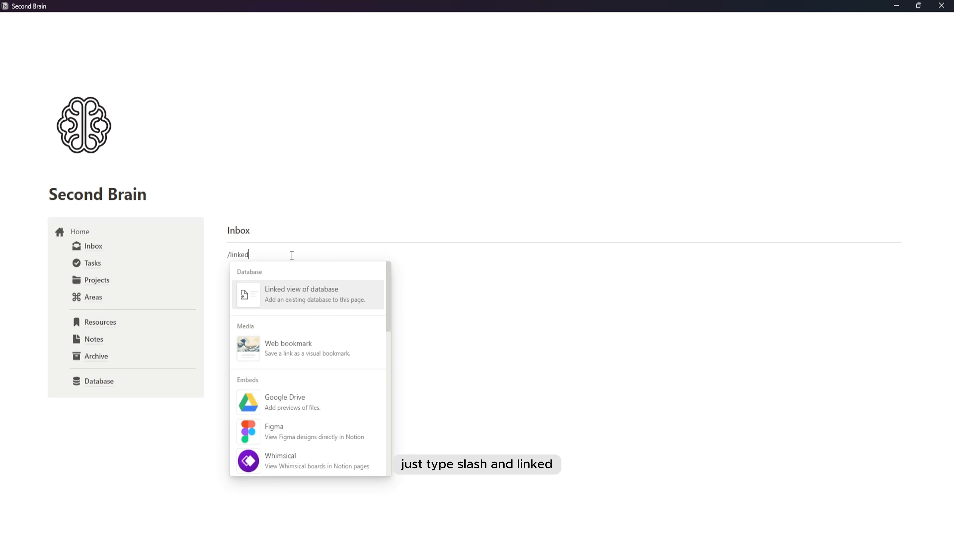
{"action": "left_click", "coordinate": [305, 297]}
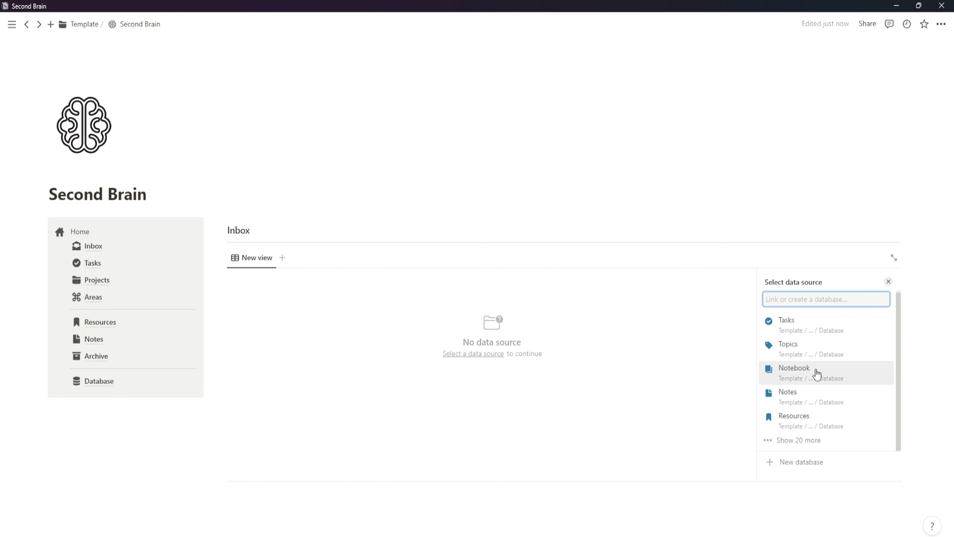
{"action": "left_click", "coordinate": [804, 418]}
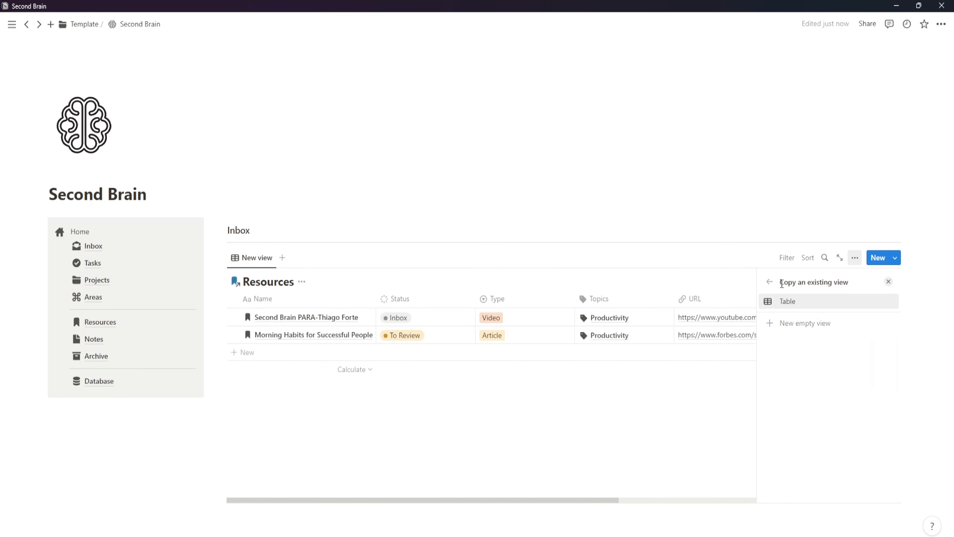
{"action": "left_click", "coordinate": [770, 281]}
{"action": "left_click", "coordinate": [337, 461]}
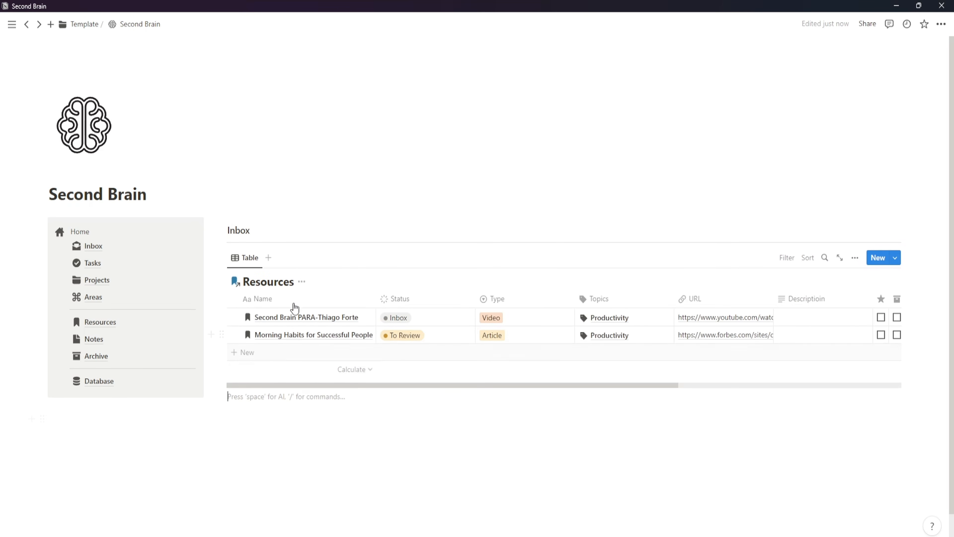
{"action": "left_click", "coordinate": [302, 281]}
{"action": "left_click", "coordinate": [298, 333]}
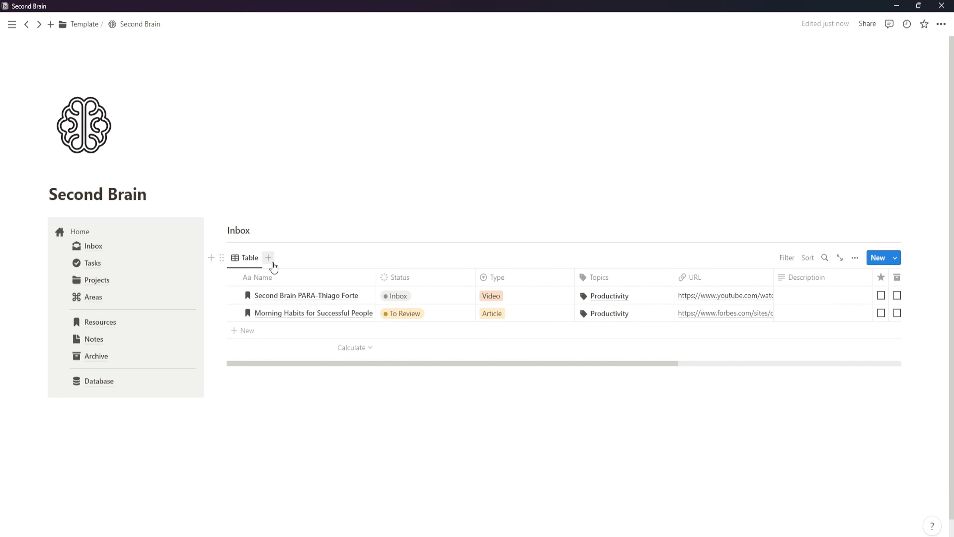
- Rename the linked Resources table view "Resources" and give it a bookmark icon
{"action": "left_click", "coordinate": [260, 264]}
{"action": "left_click", "coordinate": [252, 280]}
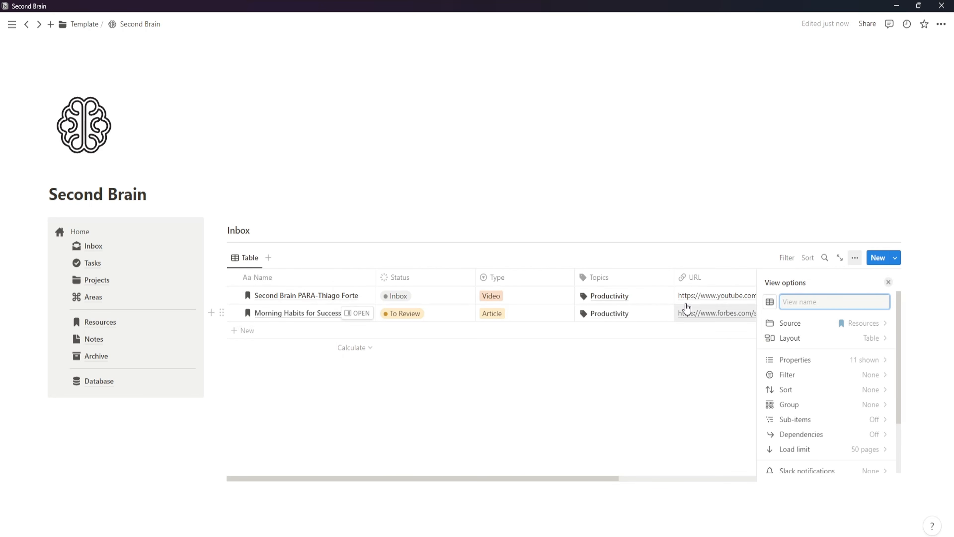
{"action": "type", "text": "Resources"}
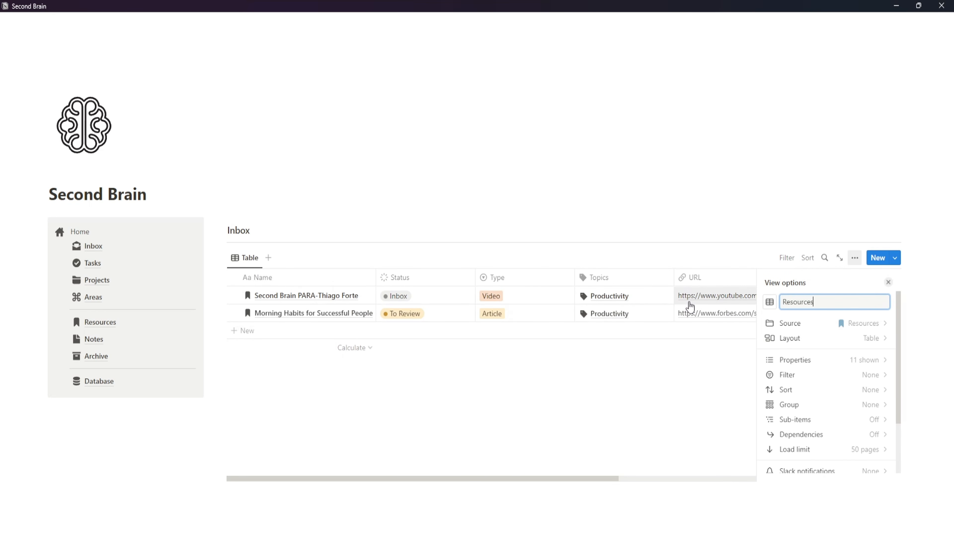
{"action": "left_click", "coordinate": [768, 303]}
{"action": "left_click", "coordinate": [745, 388]}
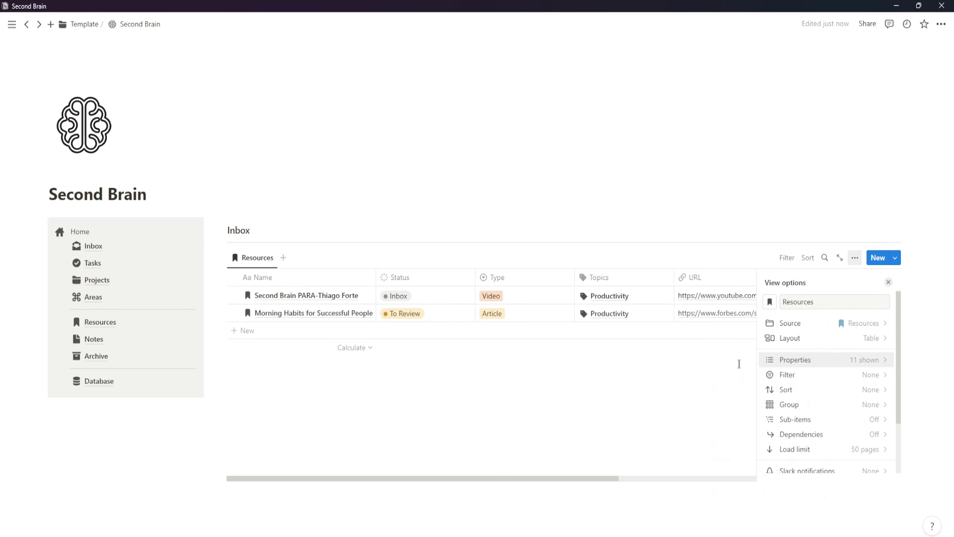
{"action": "left_click", "coordinate": [679, 409]}
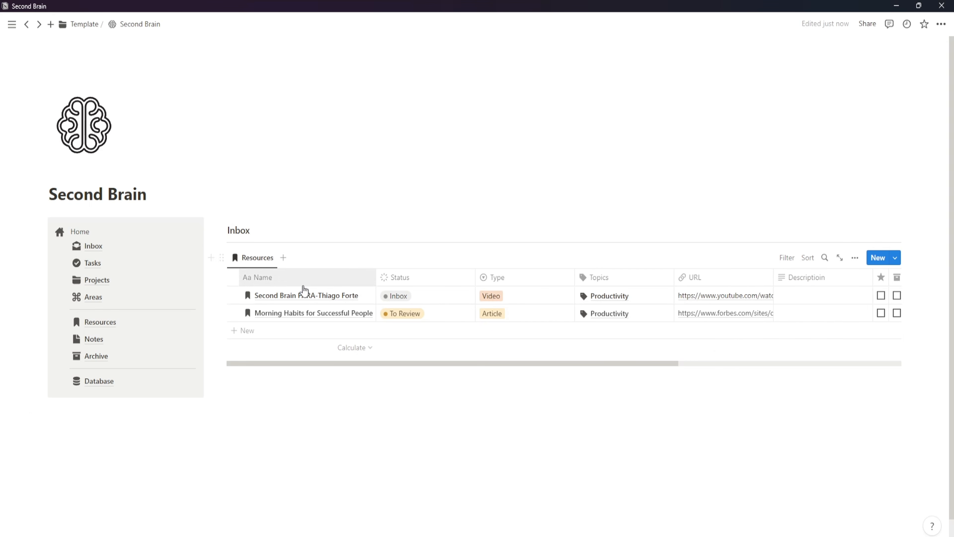
- Change the Resources view's layout to List, keeping pages opening in side peek
{"action": "left_click", "coordinate": [258, 258]}
{"action": "left_click", "coordinate": [265, 292]}
{"action": "left_click", "coordinate": [796, 343]}
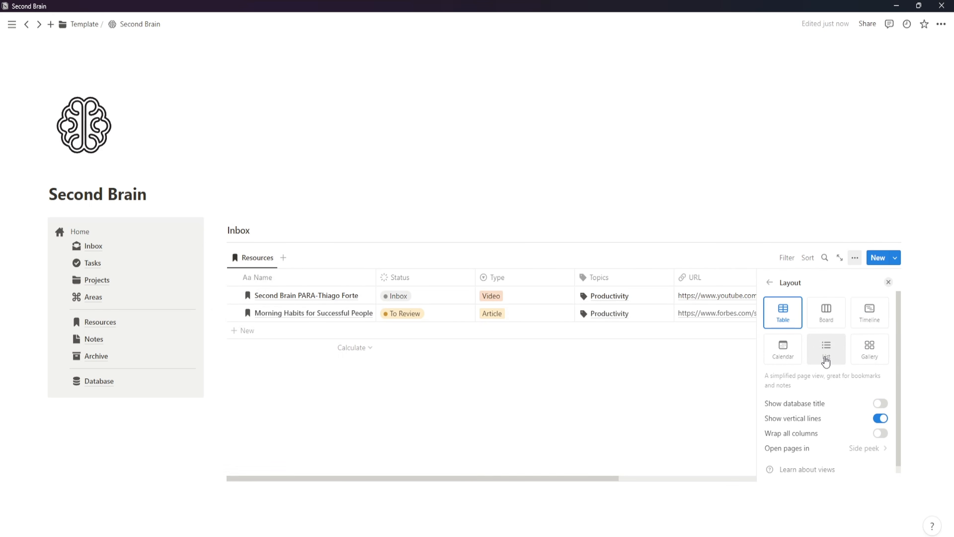
{"action": "left_click", "coordinate": [828, 361]}
{"action": "left_click", "coordinate": [859, 417]}
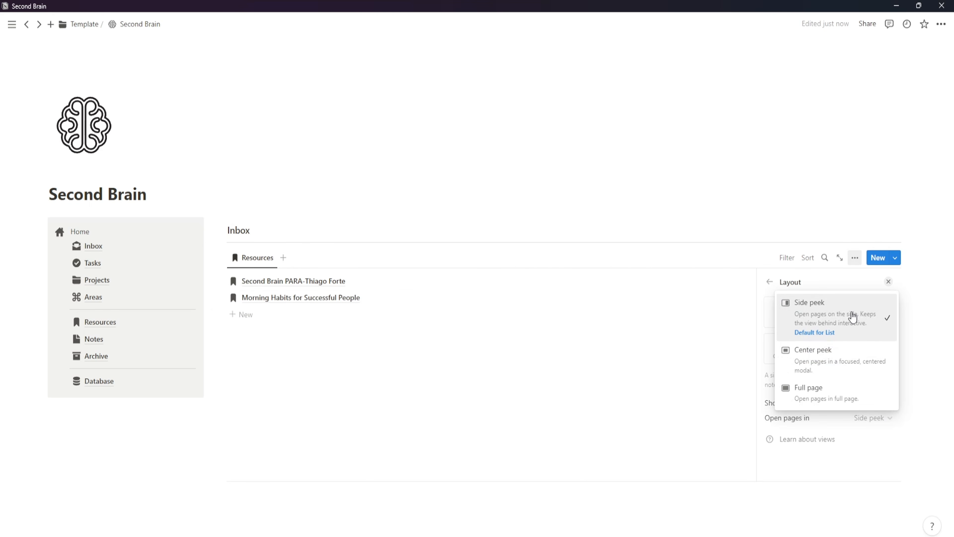
{"action": "left_click", "coordinate": [547, 386]}
{"action": "left_click", "coordinate": [445, 379]}
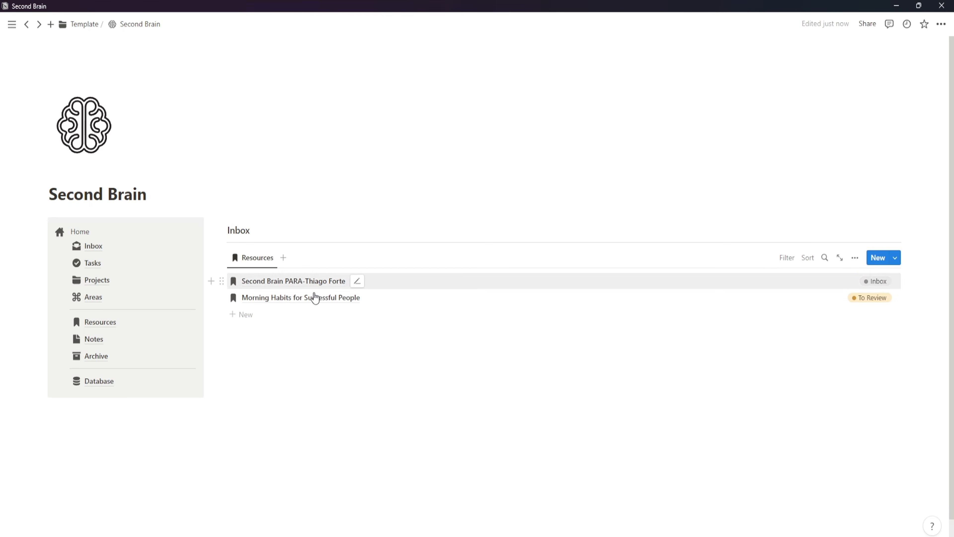
- Show the Type, Topics and URL properties in the Resources list alongside Status
{"action": "left_click", "coordinate": [856, 259]}
{"action": "left_click", "coordinate": [876, 365]}
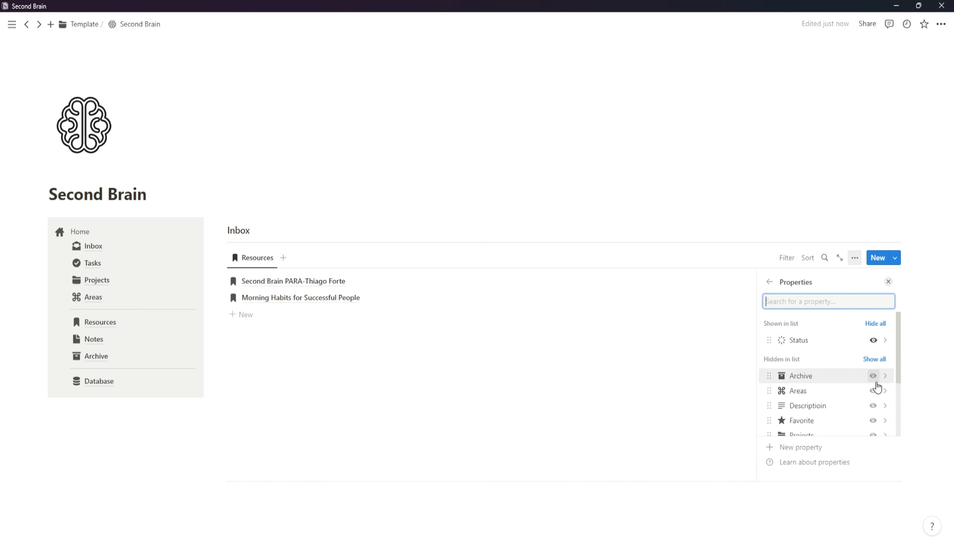
{"action": "scroll", "coordinate": [875, 389], "scroll_direction": "down", "scroll_amount": 2}
{"action": "left_click", "coordinate": [872, 427]}
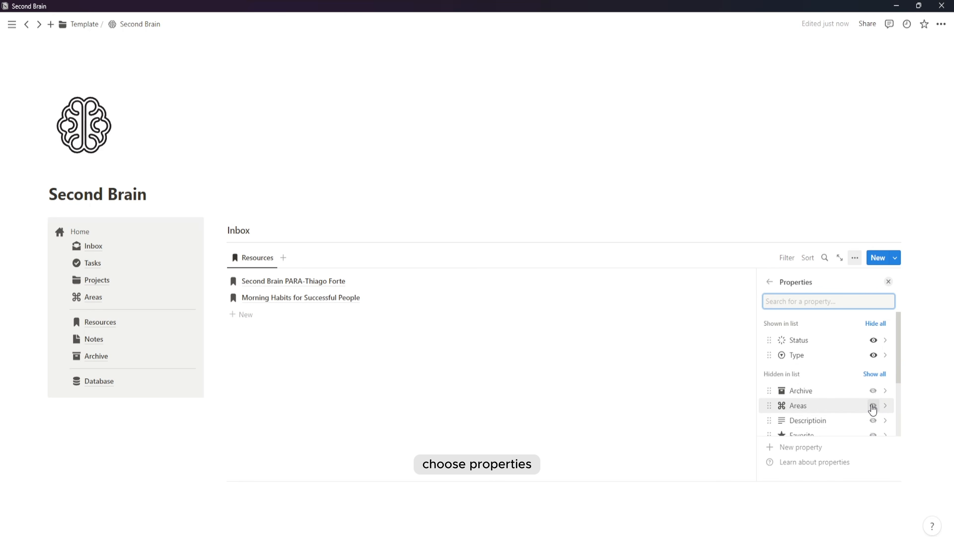
{"action": "scroll", "coordinate": [870, 417], "scroll_direction": "down", "scroll_amount": 3}
{"action": "left_click", "coordinate": [874, 391]}
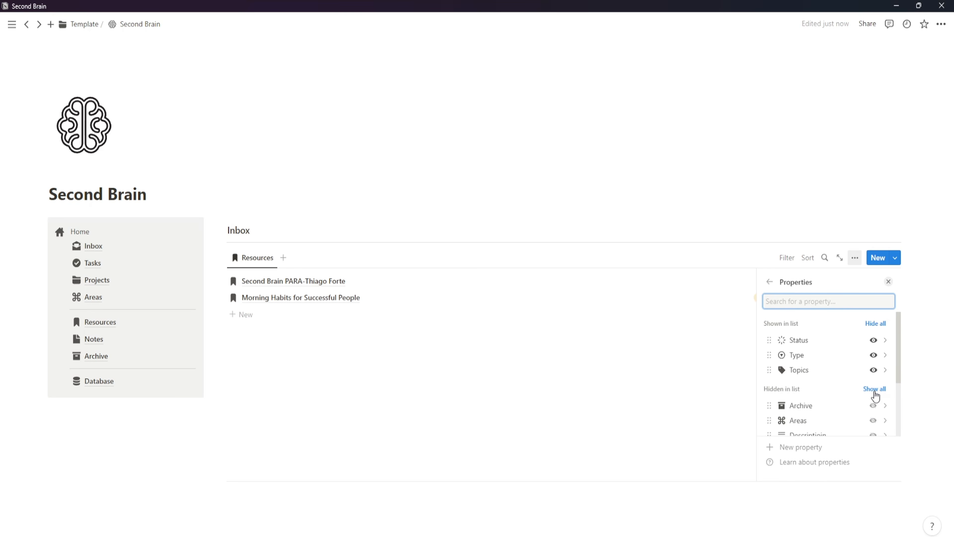
{"action": "scroll", "coordinate": [866, 380], "scroll_direction": "down", "scroll_amount": 3}
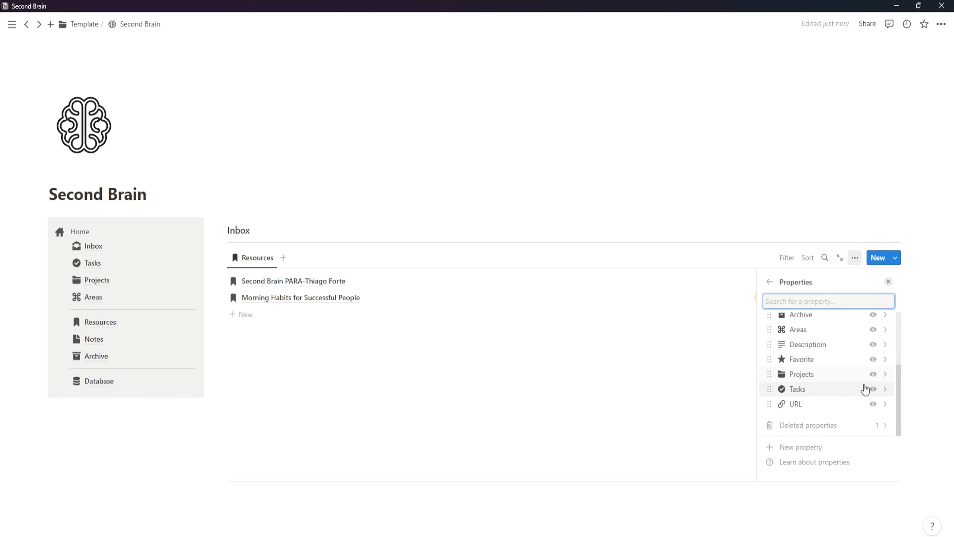
{"action": "left_click", "coordinate": [874, 404]}
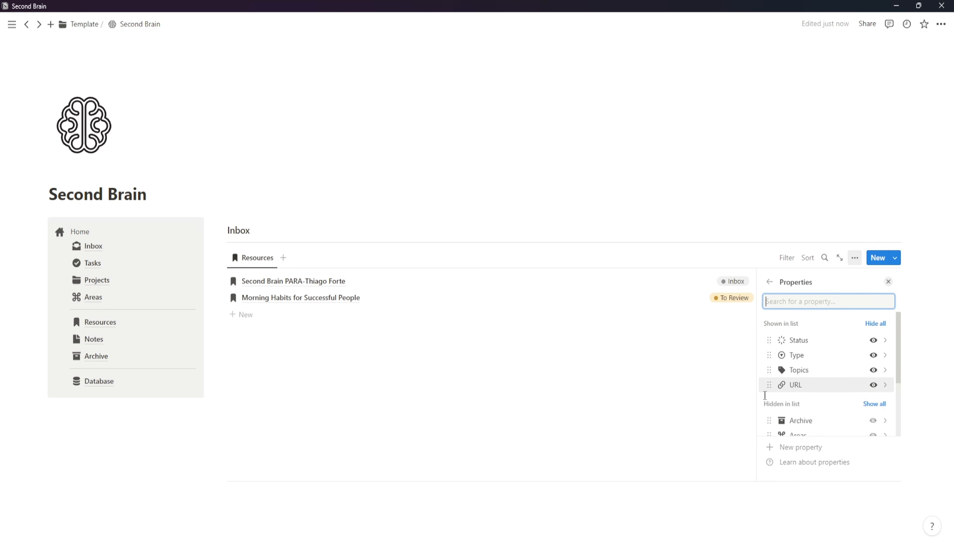
{"action": "left_click", "coordinate": [741, 357]}
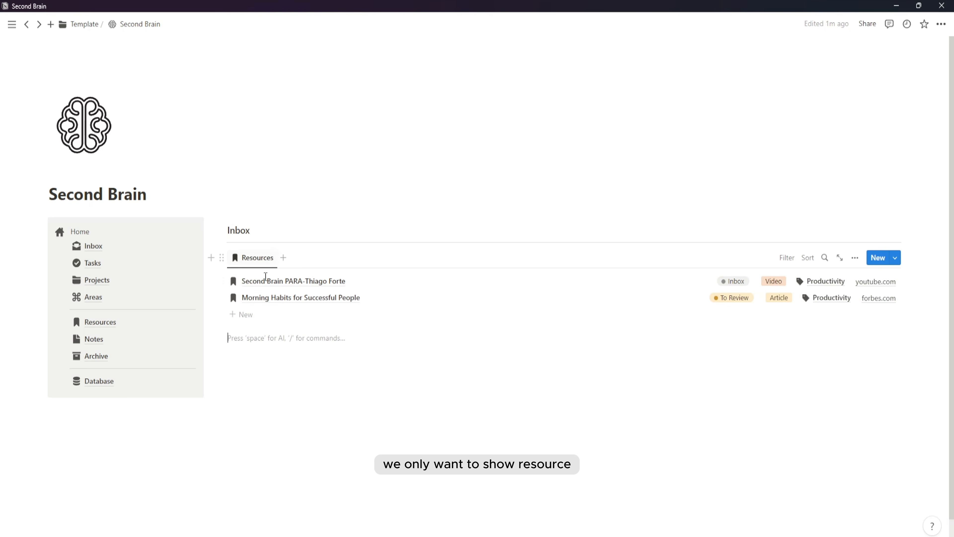
- Filter the Resources list to items whose Status is in the To-do group (Inbox)
{"action": "left_click", "coordinate": [787, 257]}
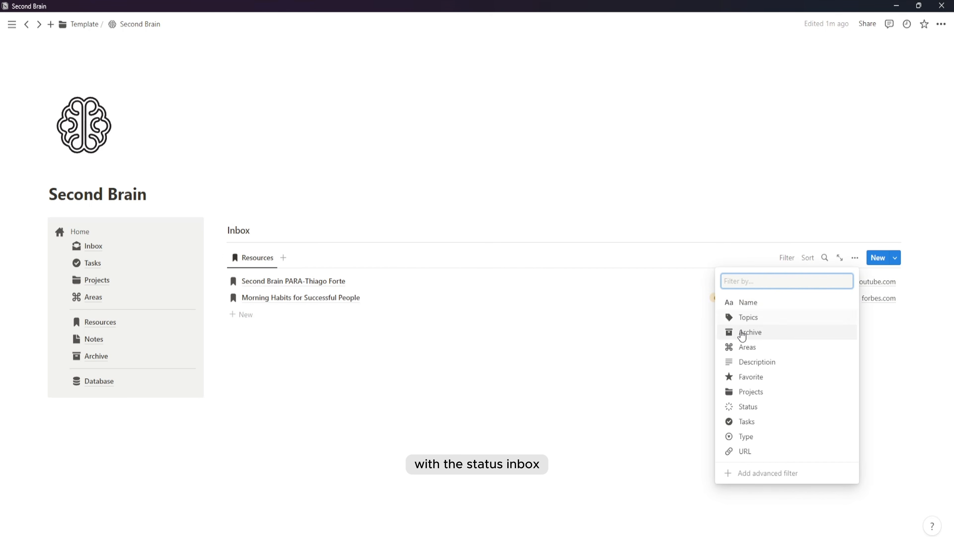
{"action": "left_click", "coordinate": [762, 412]}
{"action": "left_click", "coordinate": [237, 331]}
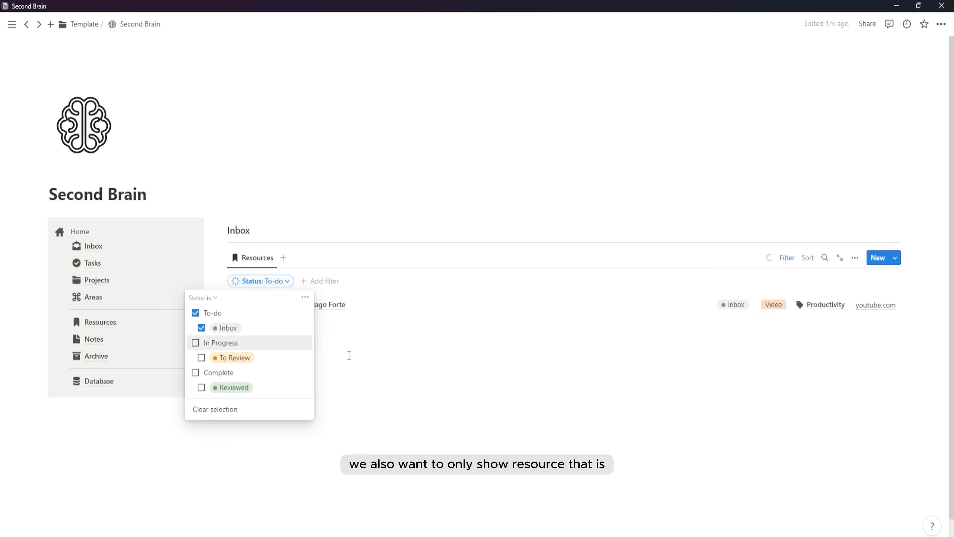
{"action": "left_click", "coordinate": [416, 402]}
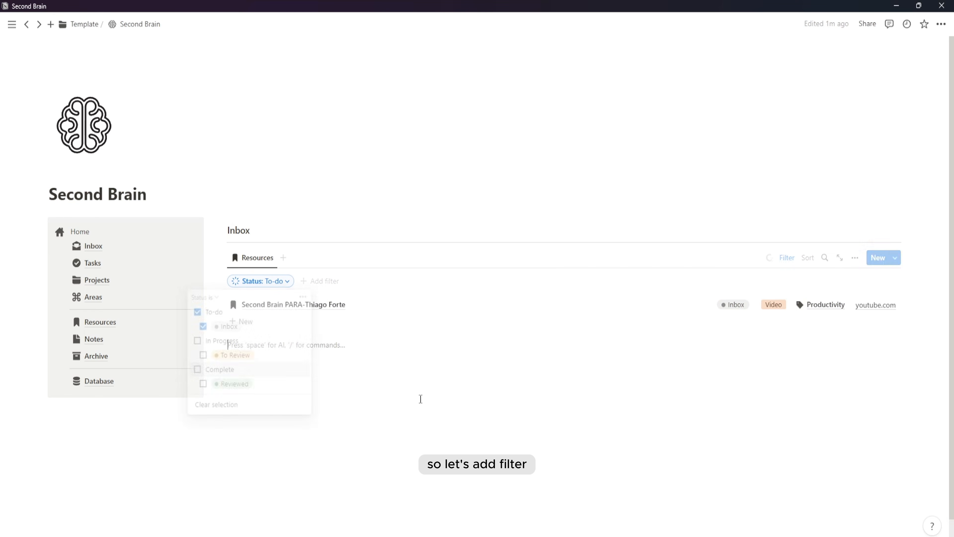
- Add a filter to the Resources list for Archive unchecked and collapse the filter bar
{"action": "left_click", "coordinate": [303, 281]}
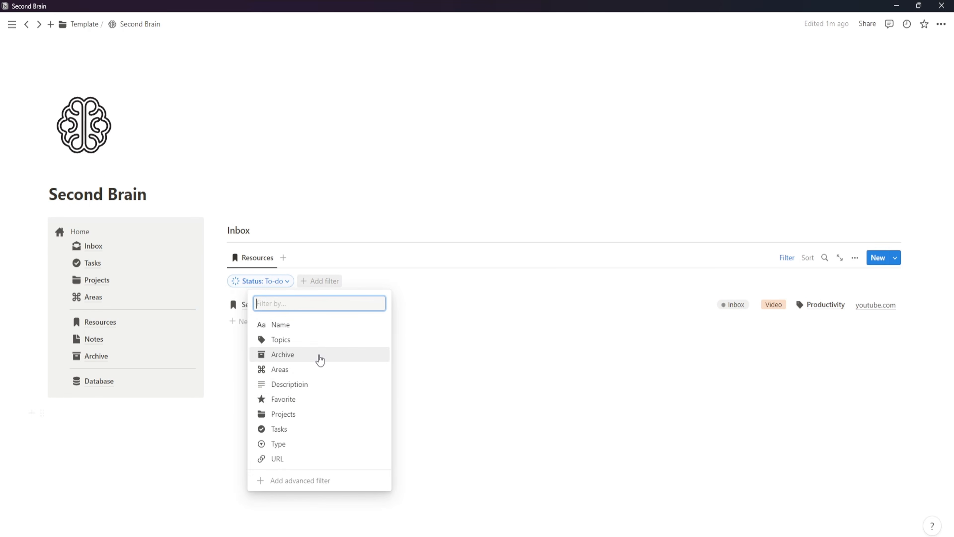
{"action": "left_click", "coordinate": [320, 355]}
{"action": "left_click", "coordinate": [367, 339]}
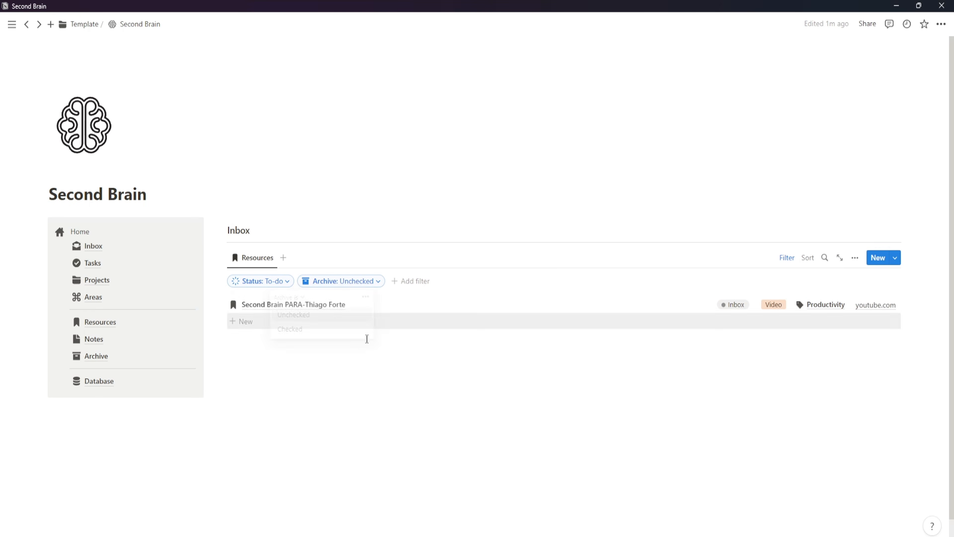
{"action": "left_click", "coordinate": [780, 259]}
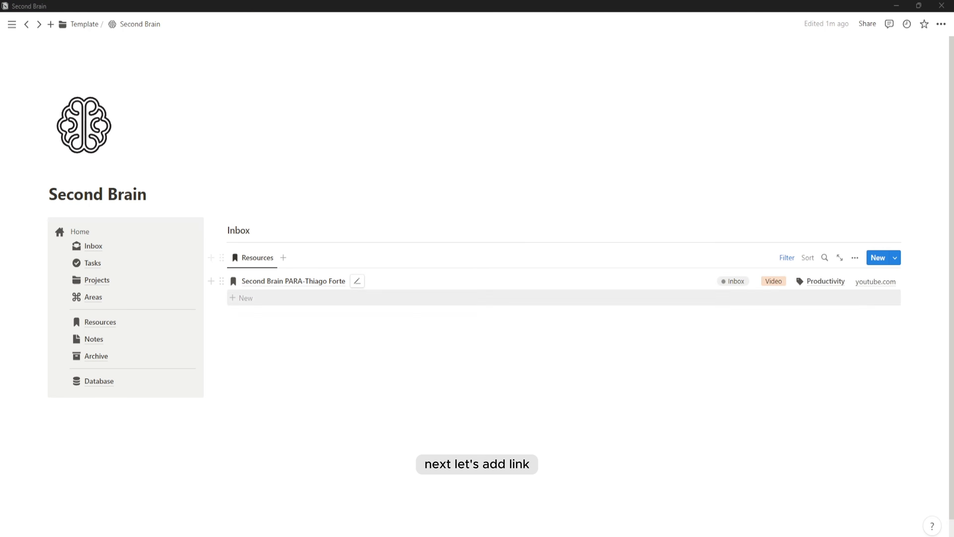
- Add a second view to the Inbox block sourced from the Tasks database and hide its database title
{"action": "left_click", "coordinate": [283, 258]}
{"action": "left_click", "coordinate": [795, 353]}
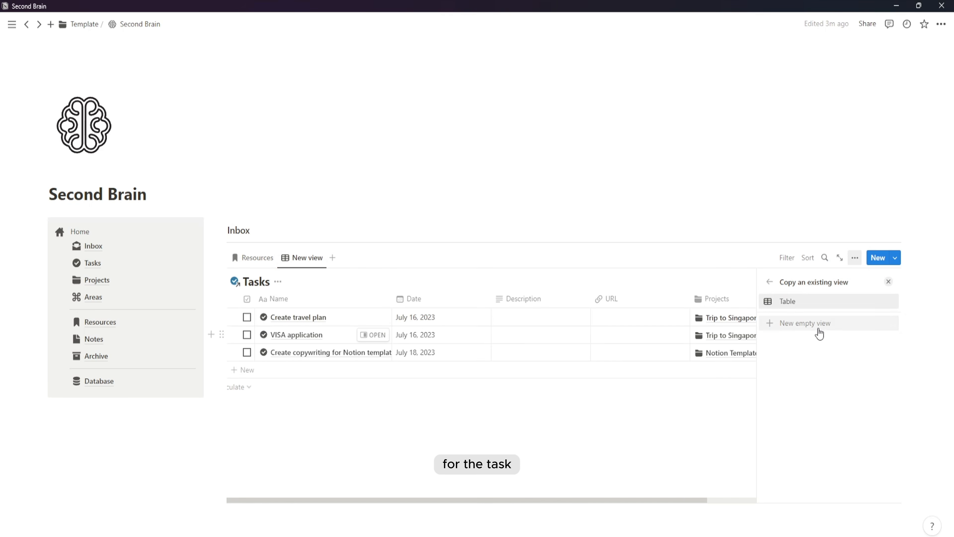
{"action": "left_click", "coordinate": [771, 283]}
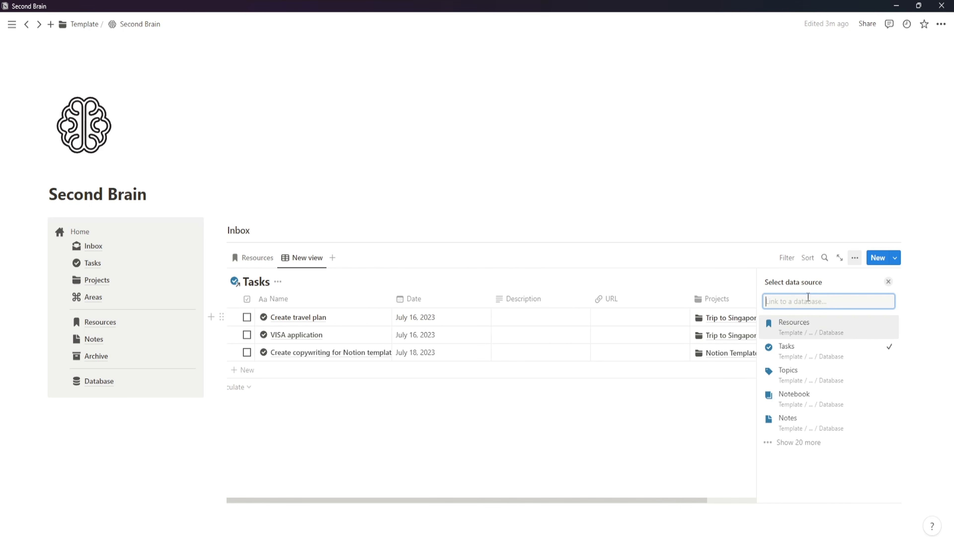
{"action": "left_click", "coordinate": [271, 283]}
{"action": "left_click", "coordinate": [286, 338]}
- Change the new Tasks database view's layout from Table to List
{"action": "left_click", "coordinate": [297, 257]}
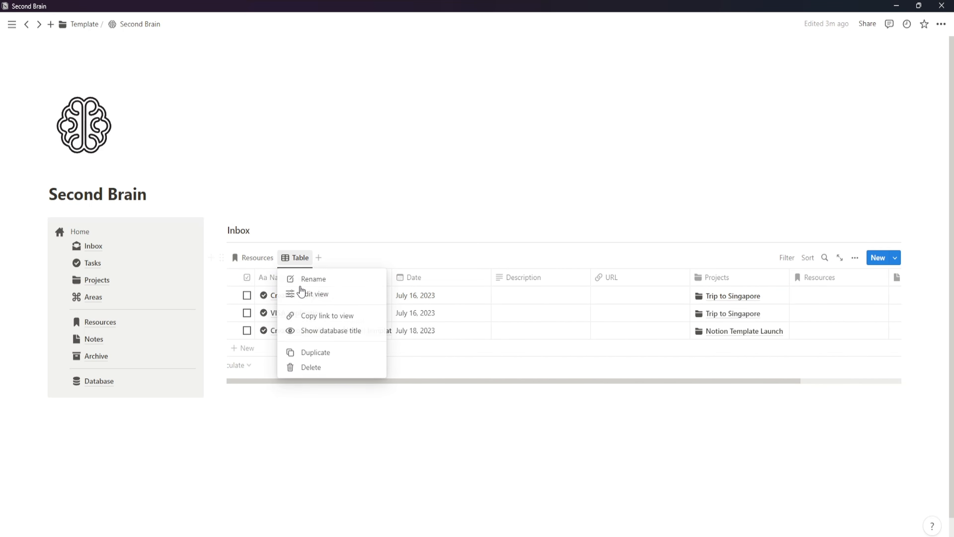
{"action": "left_click", "coordinate": [304, 293]}
{"action": "left_click", "coordinate": [812, 338]}
{"action": "left_click", "coordinate": [815, 357]}
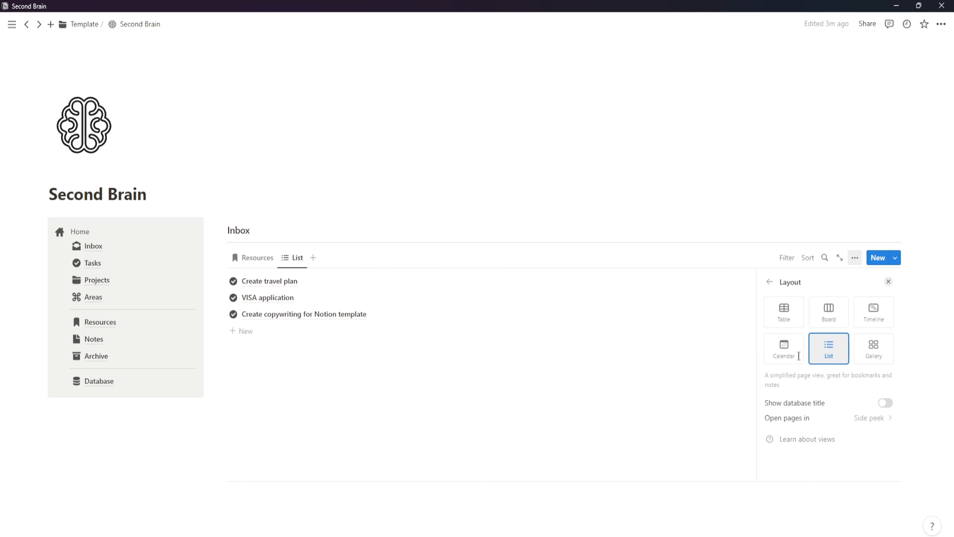
- Give the tasks list view a filled check-circle icon and name it "Tasks"
{"action": "left_click", "coordinate": [299, 259]}
{"action": "left_click", "coordinate": [305, 293]}
{"action": "left_click", "coordinate": [770, 301]}
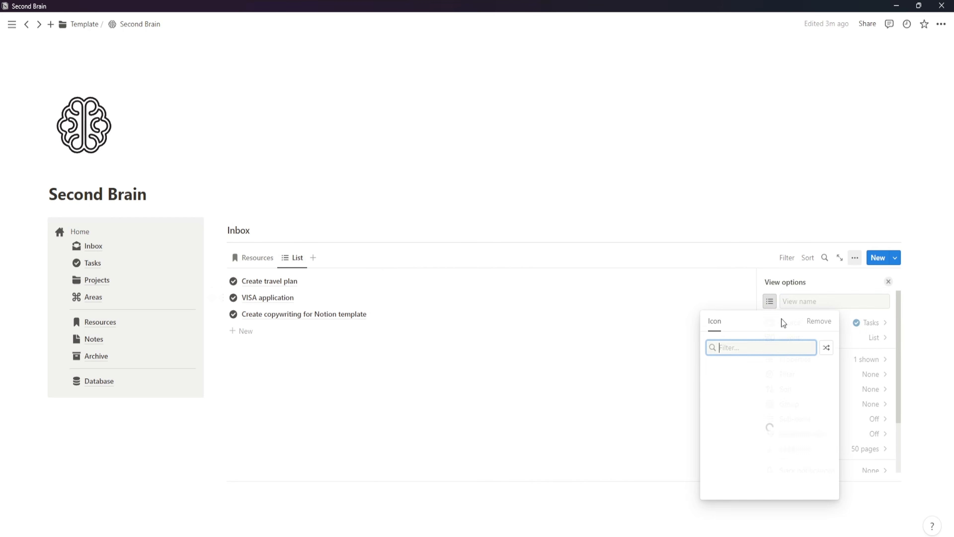
{"action": "left_click", "coordinate": [793, 387]}
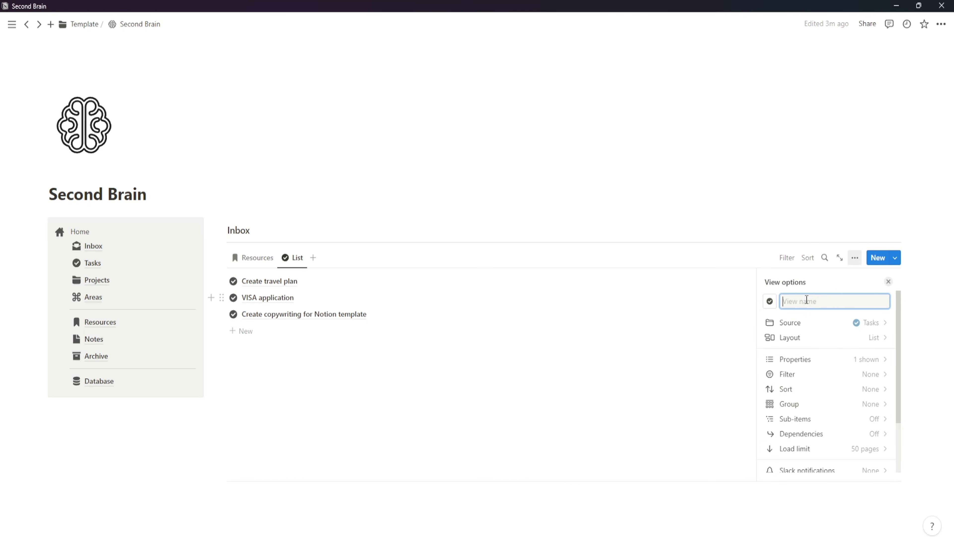
{"action": "type", "text": "Tasks"}
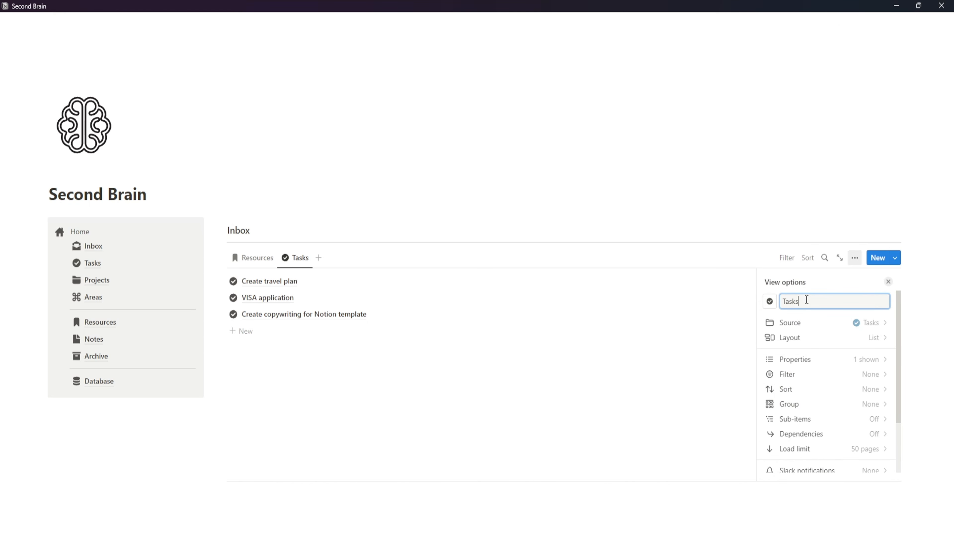
- Show the Description, URL, Projects and Complete properties in the Tasks list alongside Date
{"action": "left_click", "coordinate": [835, 360]}
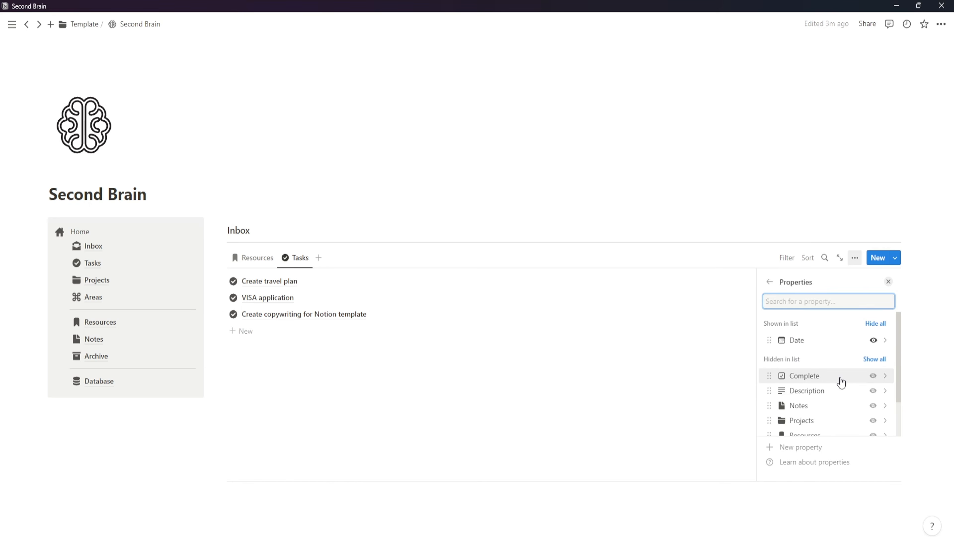
{"action": "left_click", "coordinate": [874, 392]}
{"action": "scroll", "coordinate": [873, 403], "scroll_direction": "down", "scroll_amount": 1}
{"action": "left_click", "coordinate": [875, 405]}
{"action": "left_click", "coordinate": [872, 393]}
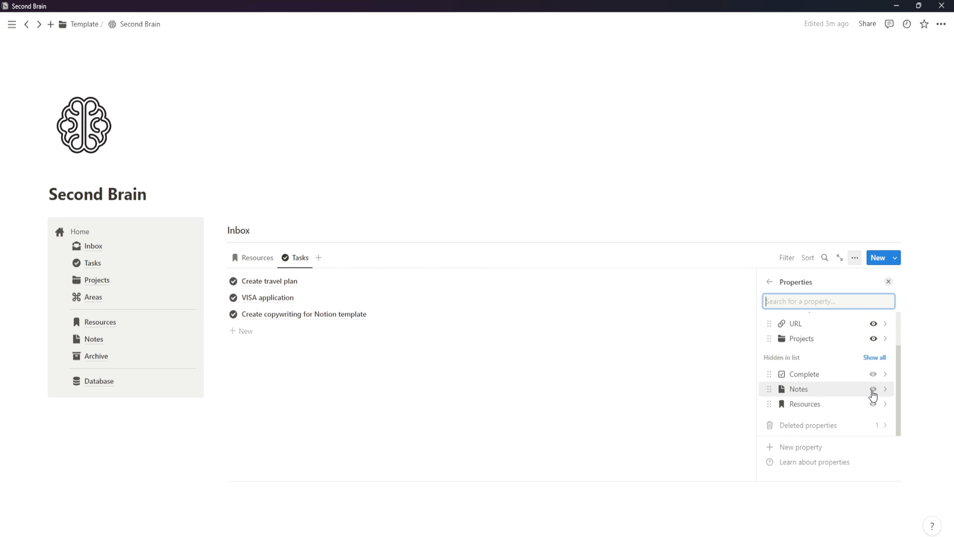
{"action": "scroll", "coordinate": [873, 395], "scroll_direction": "up", "scroll_amount": 2}
{"action": "left_click", "coordinate": [873, 418]}
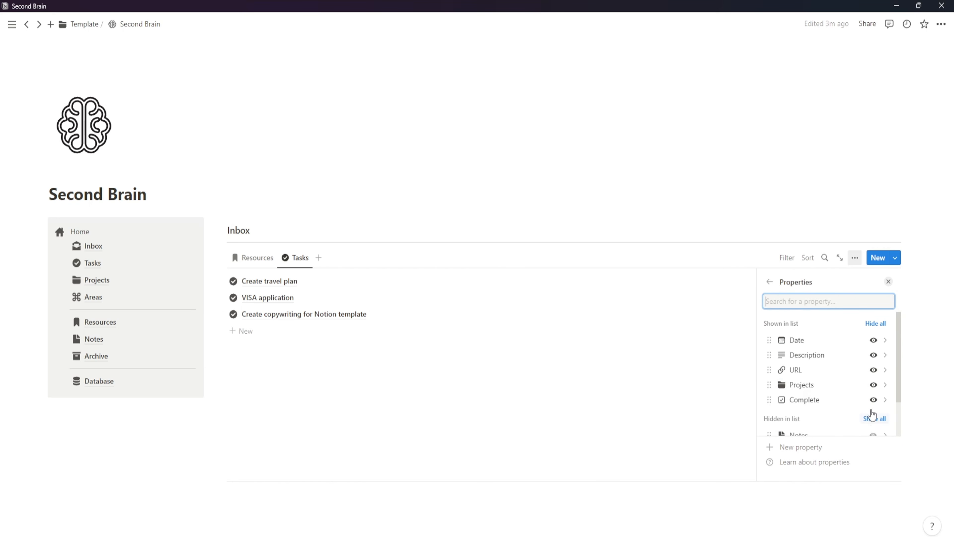
- Move the Date property in the Tasks list view so it sits between Projects and Complete
{"action": "left_click", "coordinate": [713, 408]}
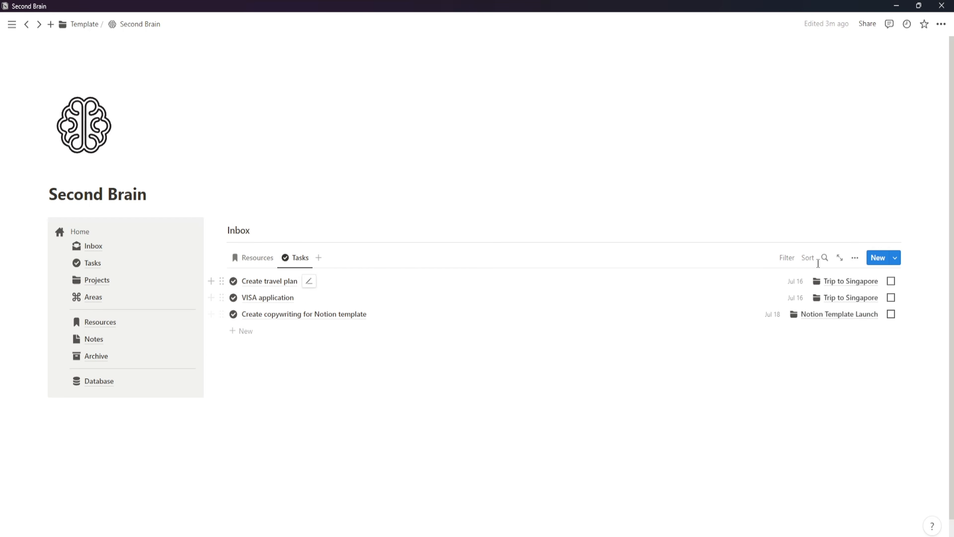
{"action": "left_click", "coordinate": [855, 258]}
{"action": "left_click", "coordinate": [841, 358]}
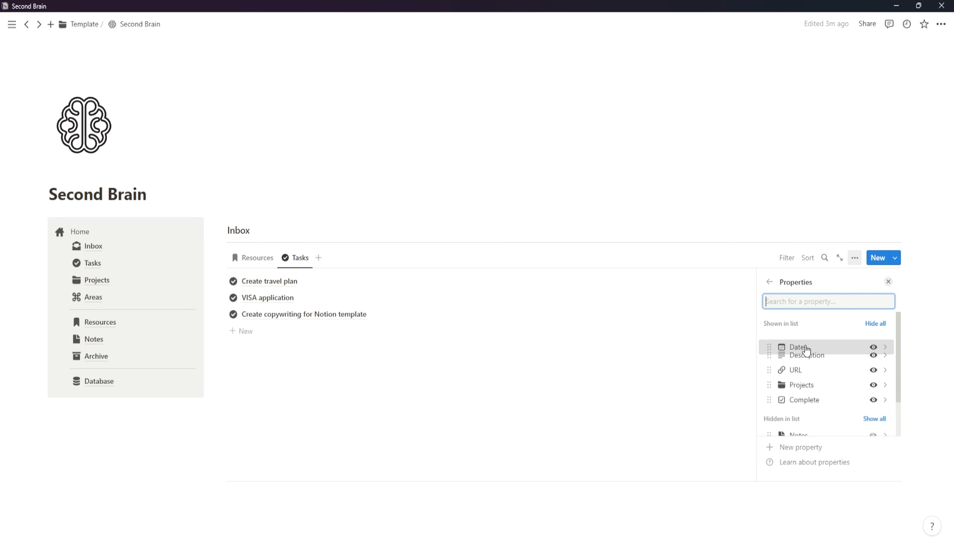
{"action": "left_click_drag", "start_coordinate": [806, 350], "coordinate": [804, 386]}
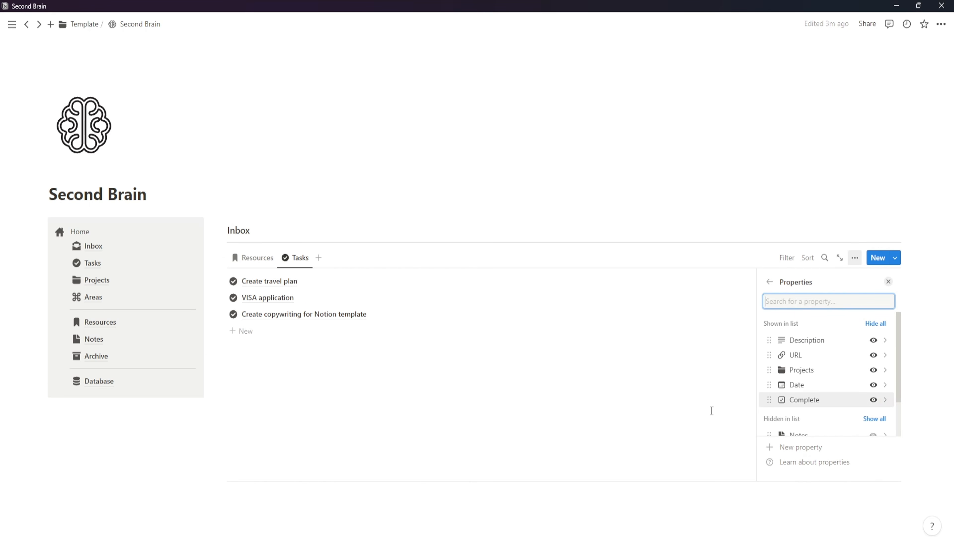
{"action": "left_click", "coordinate": [679, 448]}
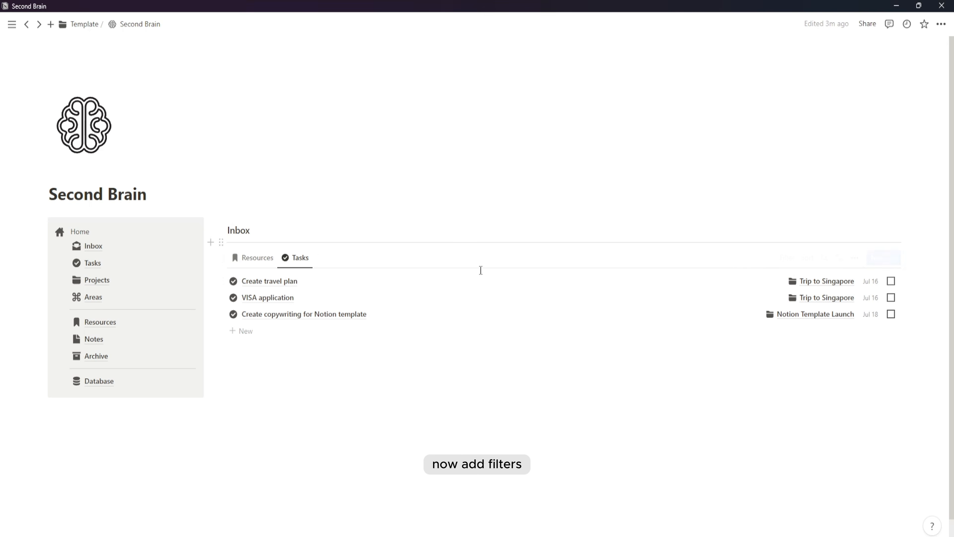
- Add an advanced filter to the Tasks list view with the rule Date is empty
{"action": "left_click", "coordinate": [785, 261]}
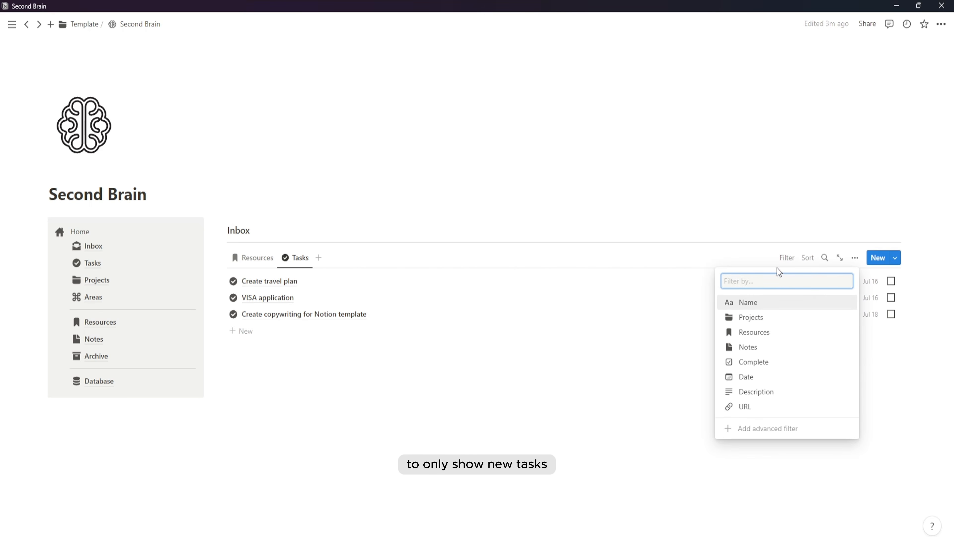
{"action": "left_click", "coordinate": [749, 429]}
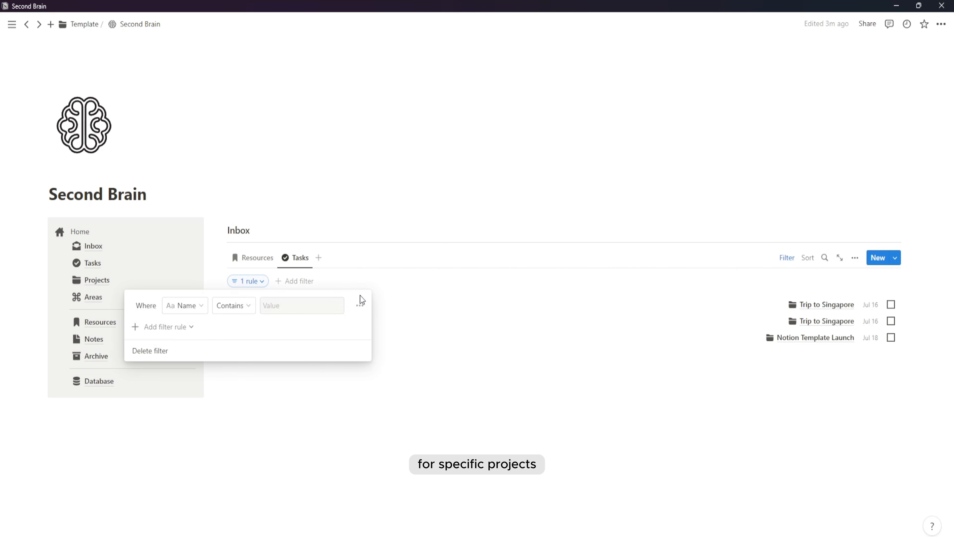
{"action": "left_click", "coordinate": [197, 316]}
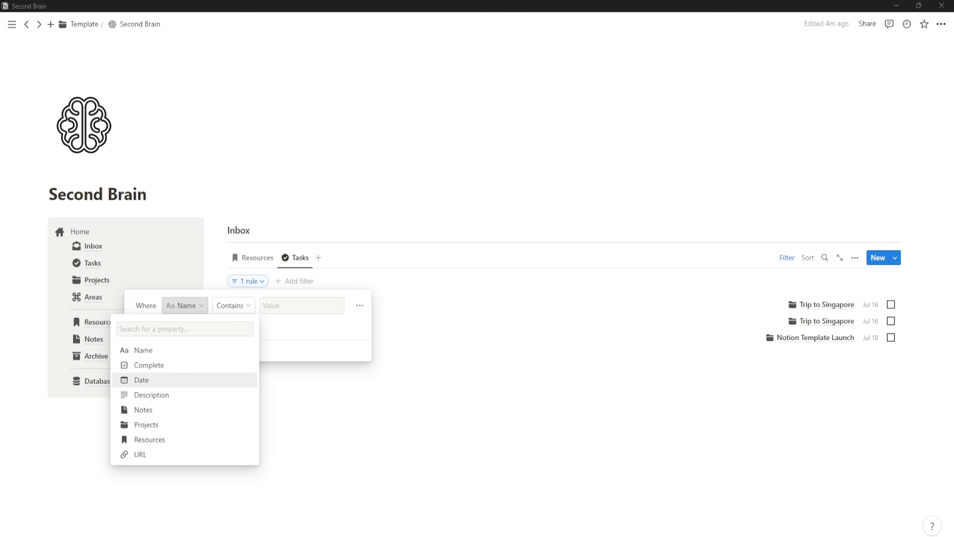
{"action": "left_click", "coordinate": [184, 380]}
{"action": "left_click", "coordinate": [219, 311]}
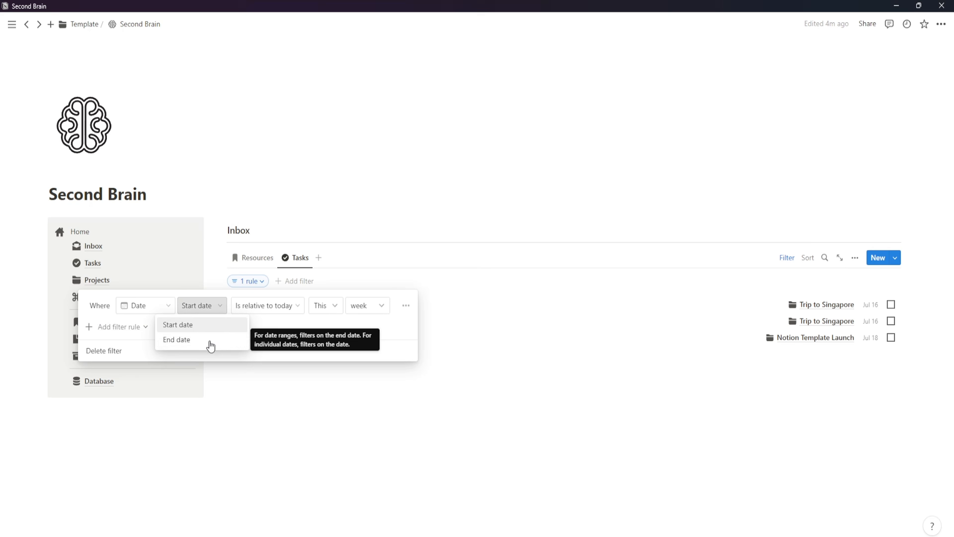
{"action": "left_click", "coordinate": [256, 311]}
{"action": "left_click", "coordinate": [263, 430]}
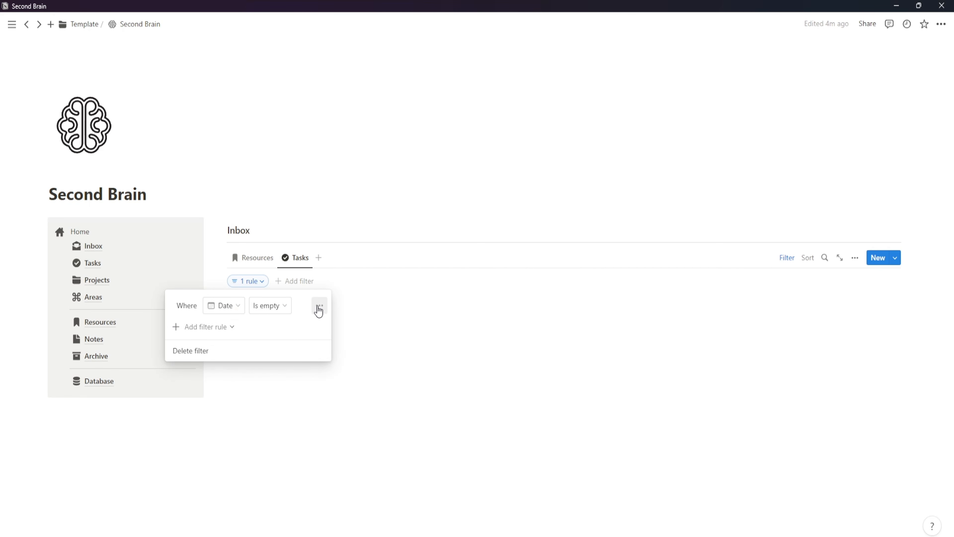
{"action": "left_click", "coordinate": [223, 331]}
{"action": "left_click", "coordinate": [235, 367]}
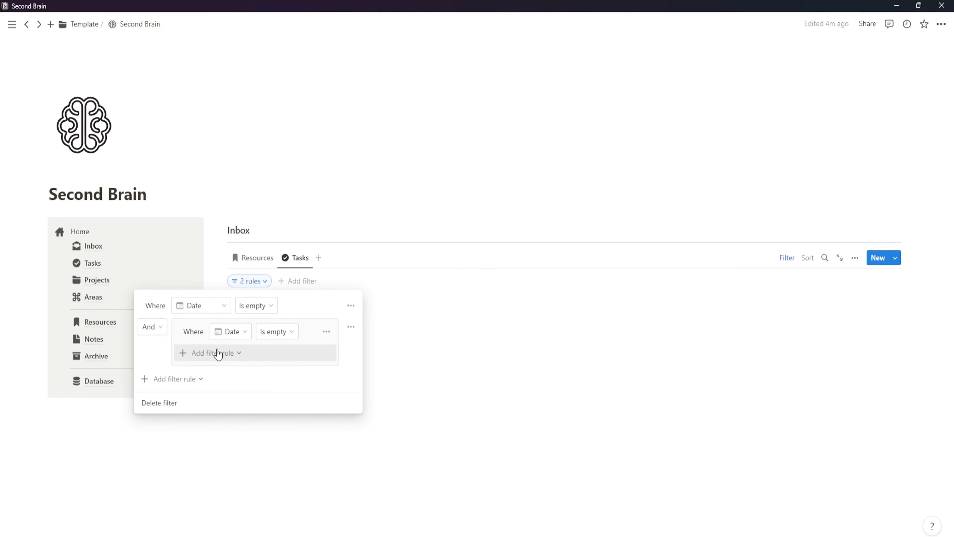
{"action": "left_click", "coordinate": [351, 327]}
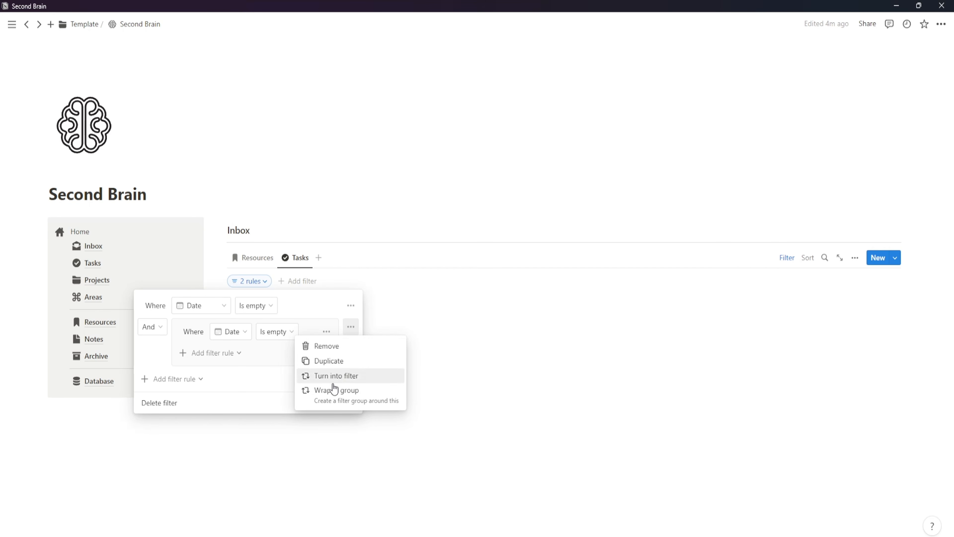
{"action": "left_click", "coordinate": [335, 348]}
{"action": "left_click", "coordinate": [222, 328]}
{"action": "left_click", "coordinate": [220, 346]}
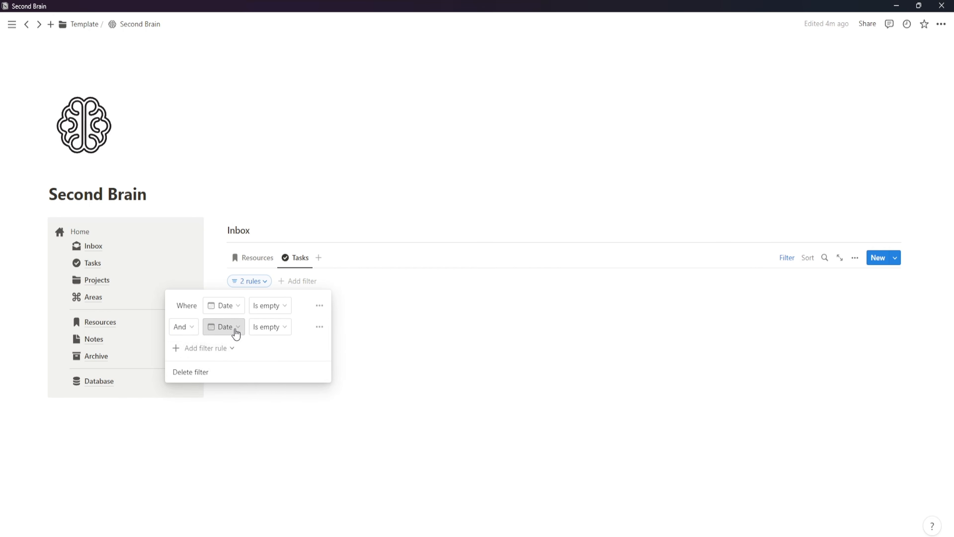
{"action": "left_click", "coordinate": [319, 327]}
{"action": "left_click", "coordinate": [308, 343]}
- Turn the Date filter rule into a group and add a second rule inside it joined with And
{"action": "left_click", "coordinate": [321, 307]}
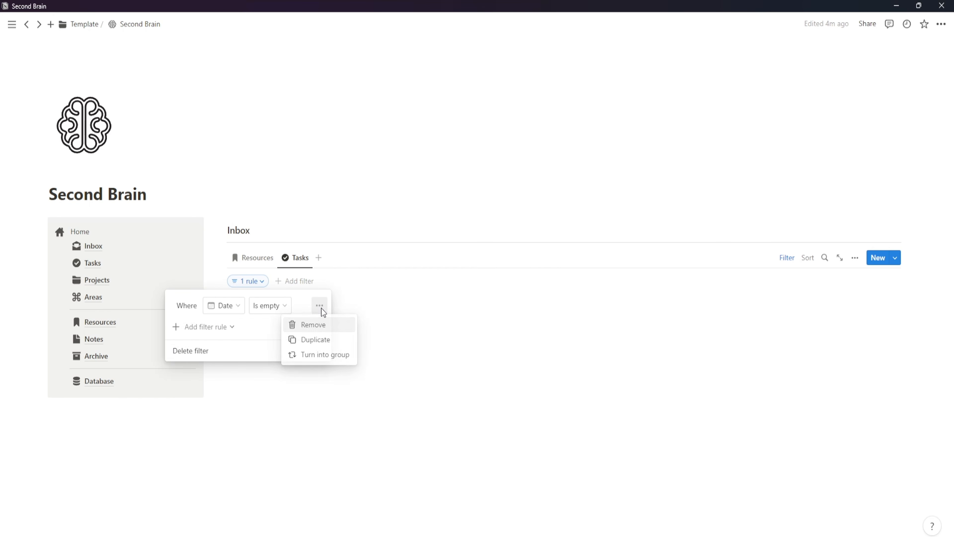
{"action": "left_click", "coordinate": [316, 355]}
{"action": "left_click", "coordinate": [215, 332]}
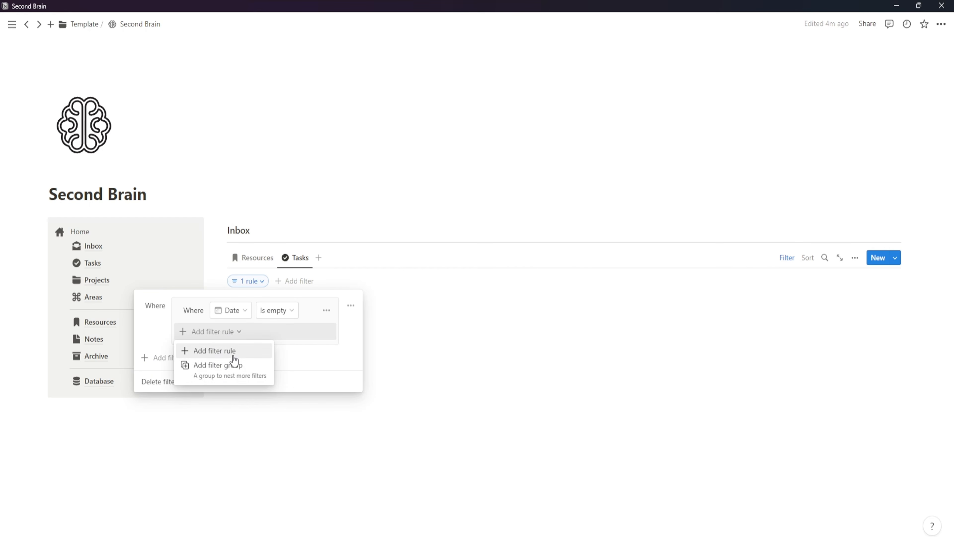
{"action": "left_click", "coordinate": [225, 350]}
{"action": "left_click", "coordinate": [193, 334]}
{"action": "left_click", "coordinate": [195, 350]}
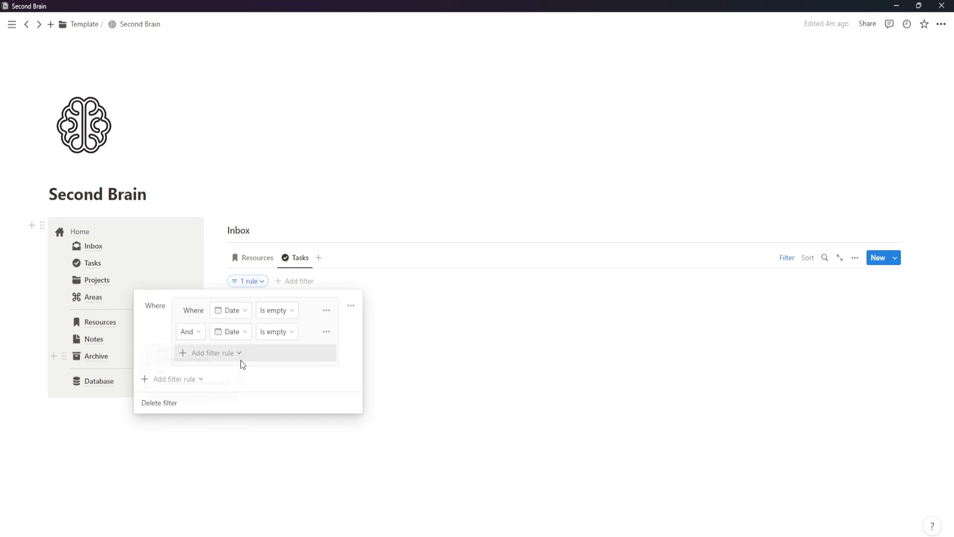
- Set the filter group's second rule to Projects is empty
{"action": "left_click", "coordinate": [237, 332]}
{"action": "left_click", "coordinate": [217, 453]}
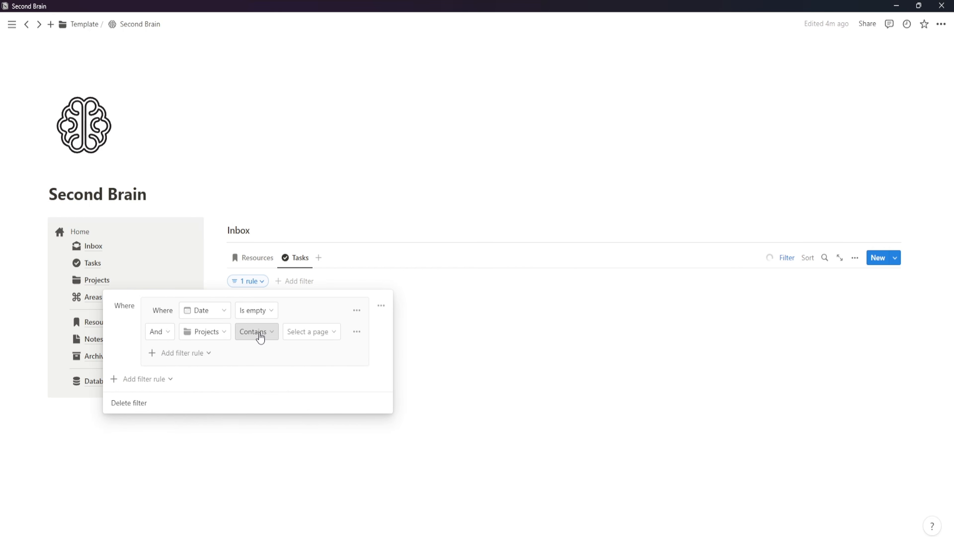
{"action": "left_click", "coordinate": [261, 338]}
{"action": "left_click", "coordinate": [250, 380]}
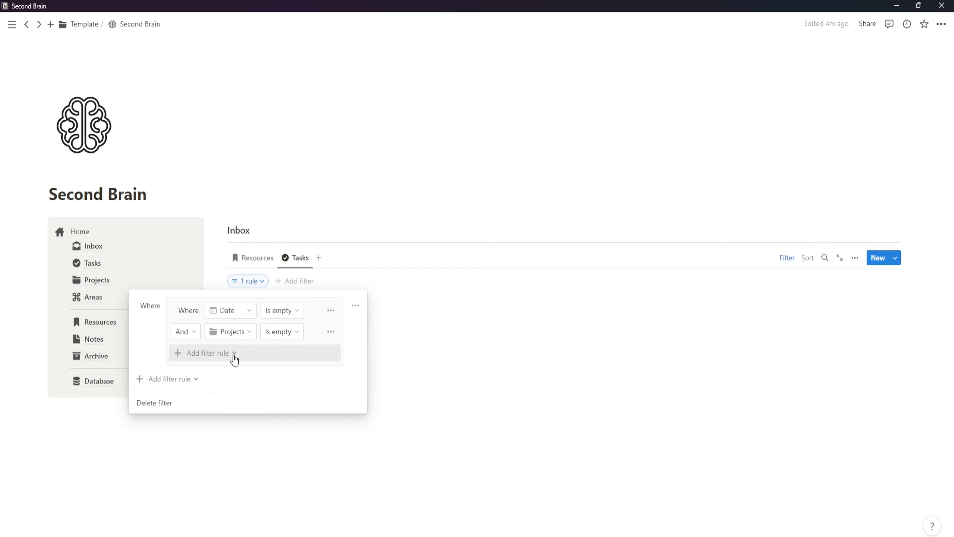
- Add an And rule outside the filter group requiring Complete to be unchecked, and collapse the filter bar
{"action": "left_click", "coordinate": [173, 379]}
{"action": "left_click", "coordinate": [171, 397]}
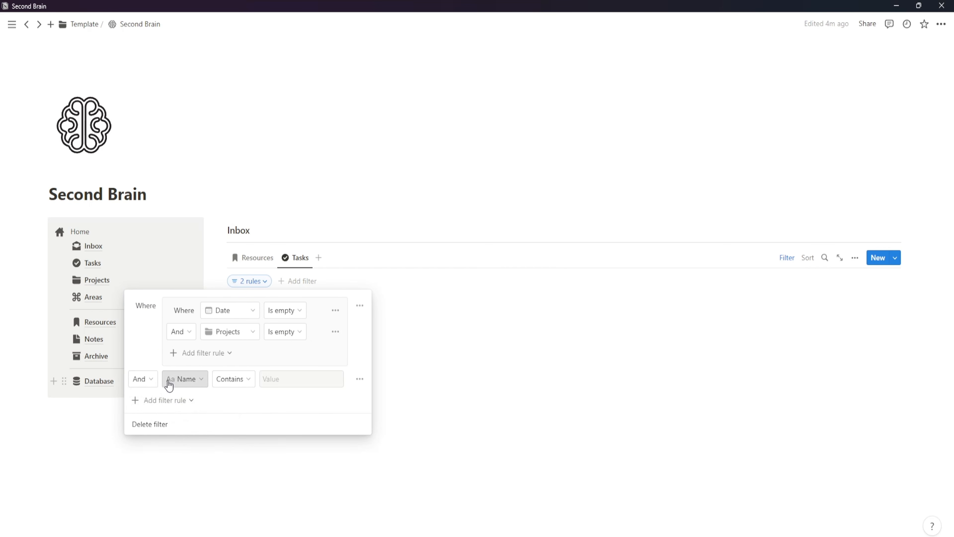
{"action": "left_click", "coordinate": [172, 384]}
{"action": "left_click", "coordinate": [179, 438]}
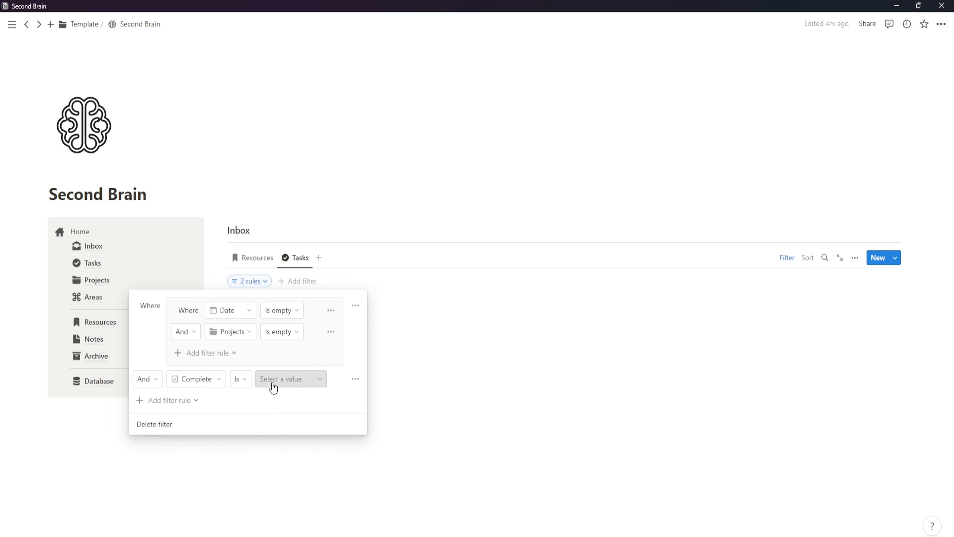
{"action": "left_click", "coordinate": [273, 384]}
{"action": "left_click", "coordinate": [275, 400]}
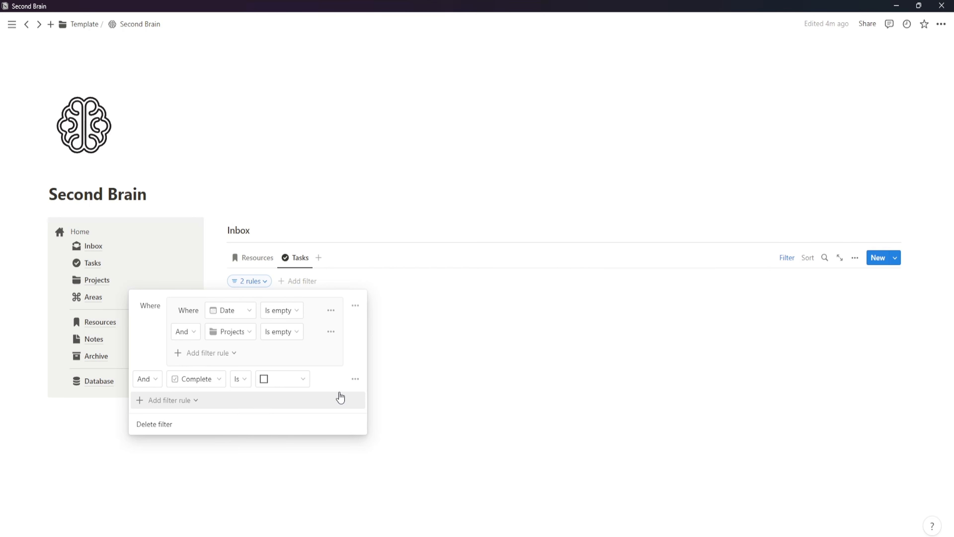
{"action": "left_click", "coordinate": [472, 394]}
{"action": "left_click", "coordinate": [789, 261]}
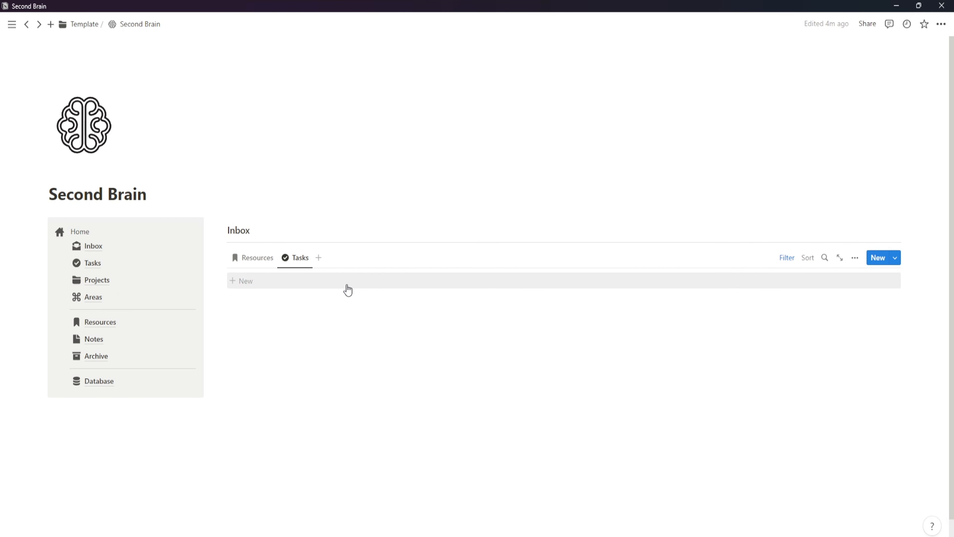
- Add a task named "New Task" to the filtered Tasks list in the Inbox
{"action": "left_click", "coordinate": [283, 285]}
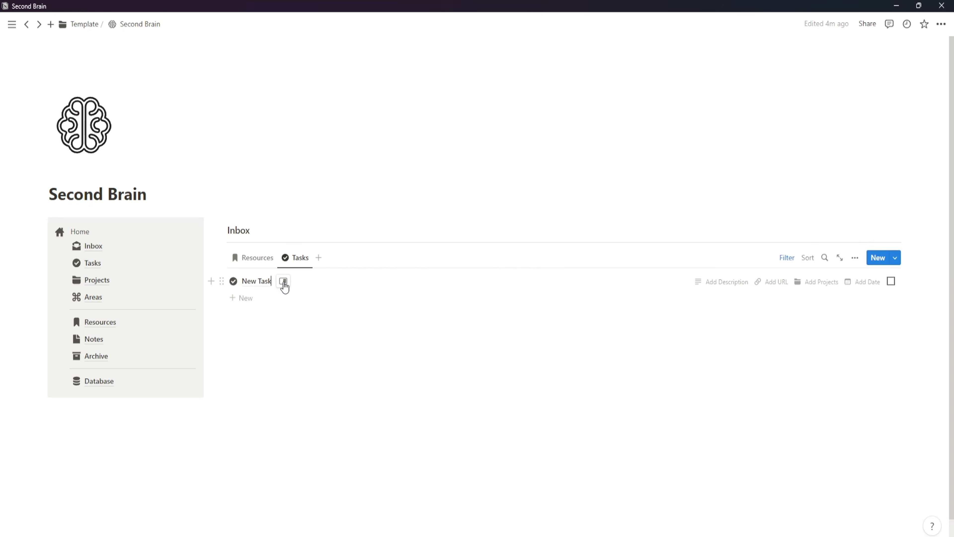
{"action": "left_click", "coordinate": [533, 338]}
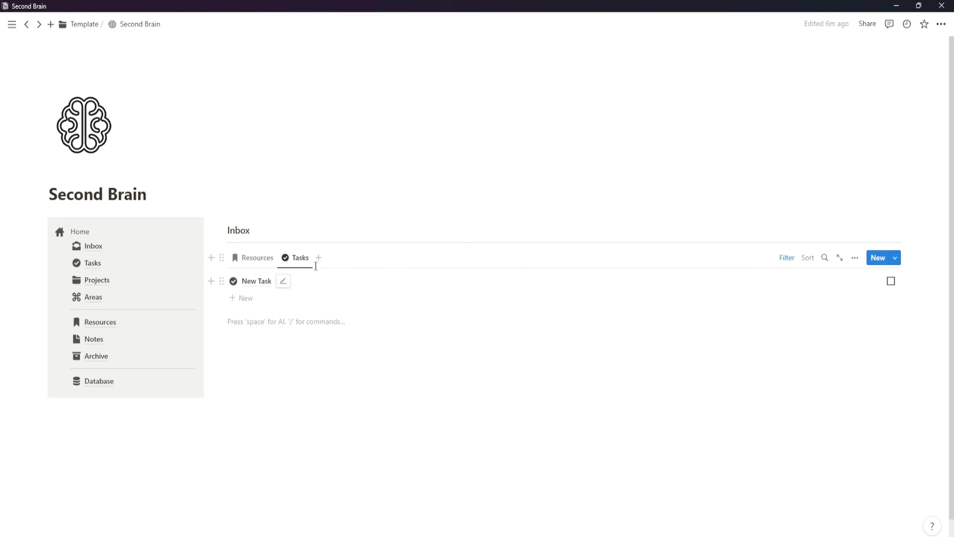
- Add a third view to the Inbox block sourced from the Projects database and hide its database title
{"action": "left_click", "coordinate": [318, 257]}
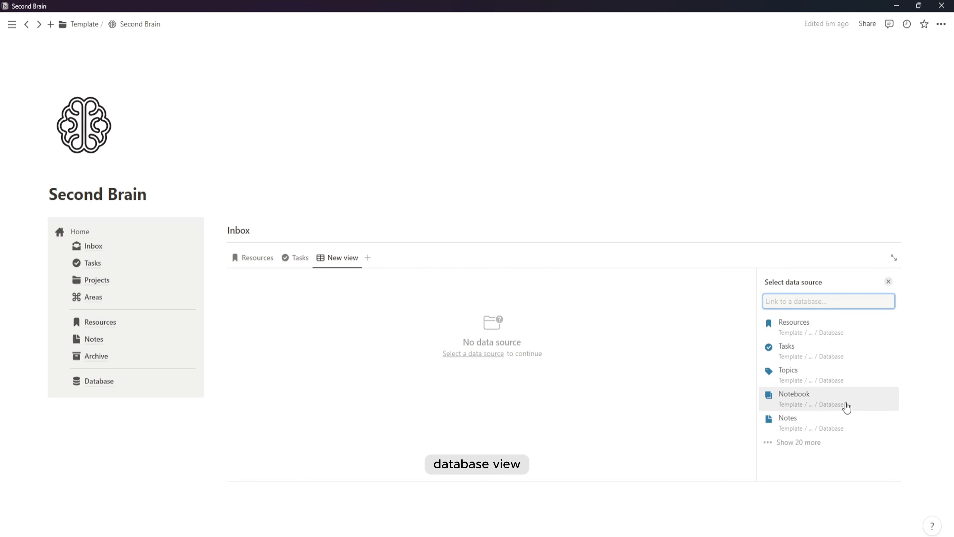
{"action": "left_click", "coordinate": [798, 442]}
{"action": "scroll", "coordinate": [817, 425], "scroll_direction": "down", "scroll_amount": 2}
{"action": "left_click", "coordinate": [817, 427]}
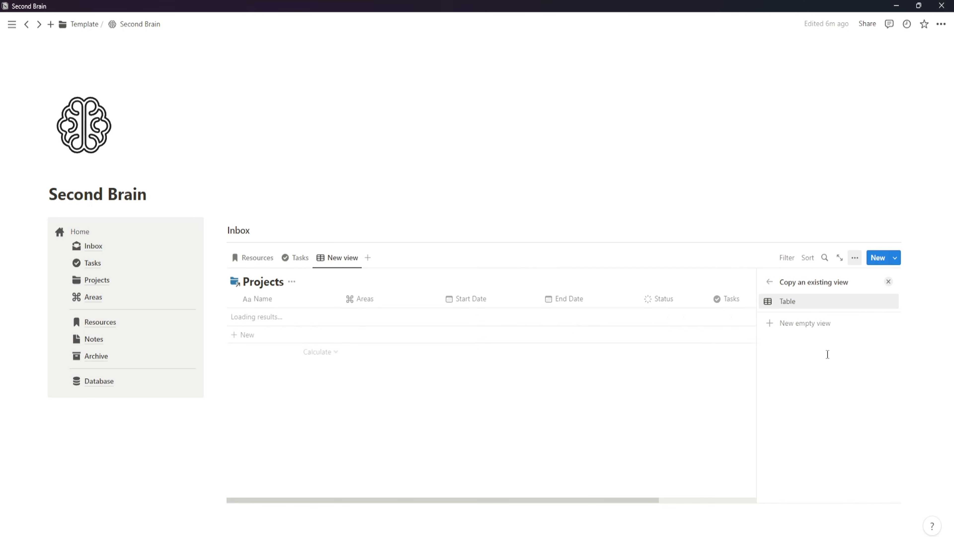
{"action": "left_click", "coordinate": [771, 282]}
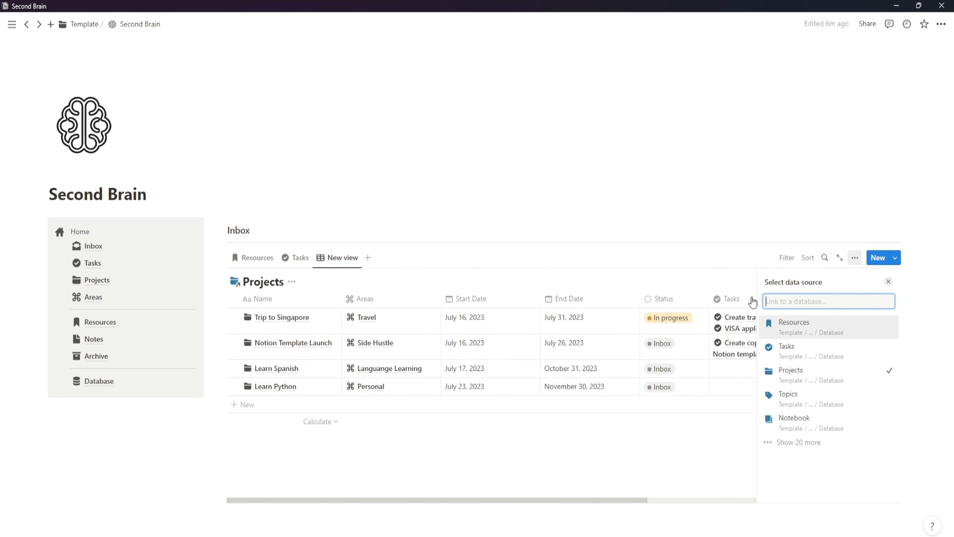
{"action": "left_click", "coordinate": [421, 266]}
{"action": "left_click", "coordinate": [292, 282]}
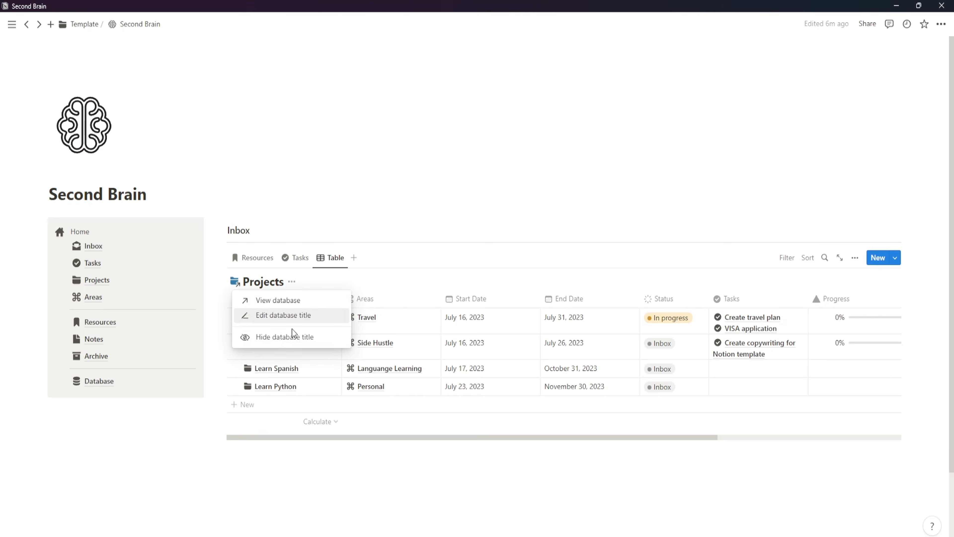
{"action": "left_click", "coordinate": [293, 305]}
- Name the new Projects database view "Projects" and give it a folder icon
{"action": "left_click", "coordinate": [330, 260]}
{"action": "left_click", "coordinate": [351, 281]}
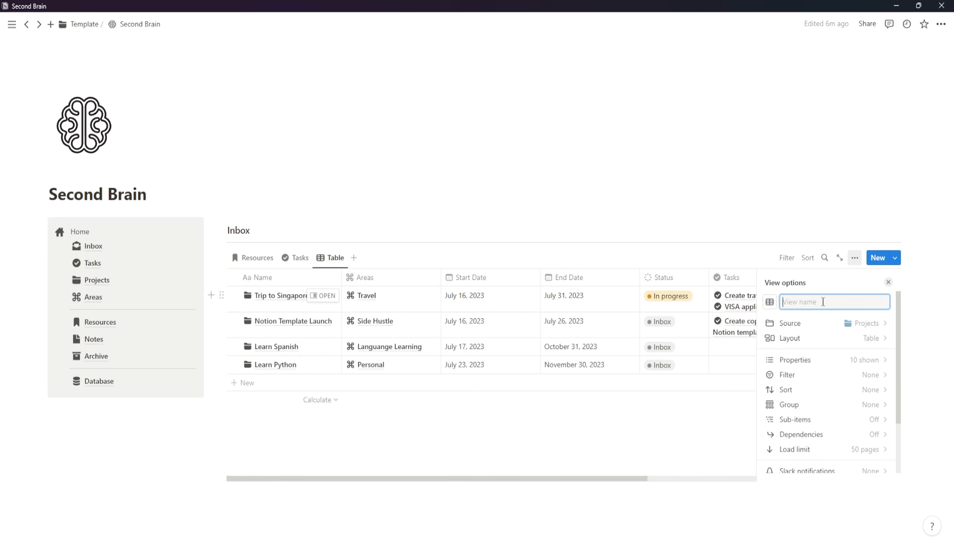
{"action": "type", "text": "Projects"}
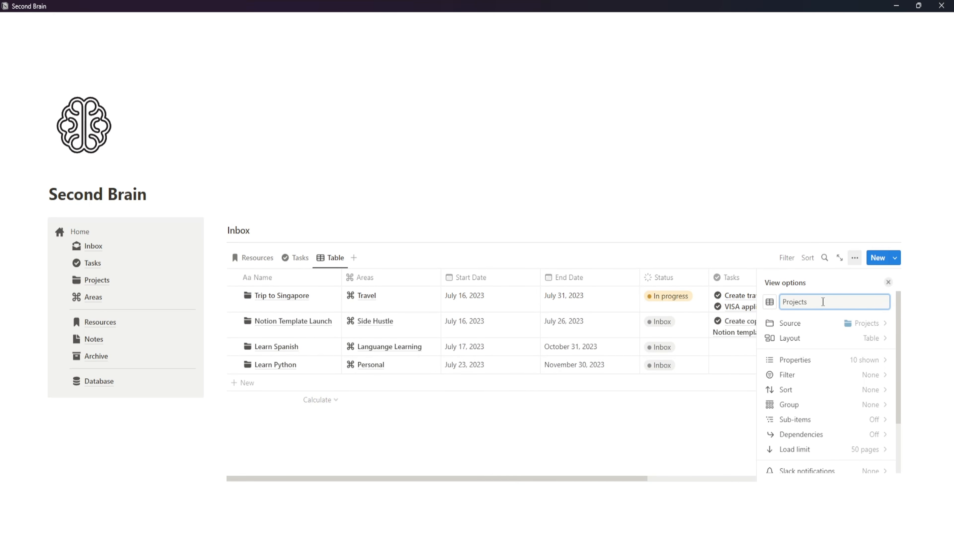
{"action": "left_click", "coordinate": [770, 301]}
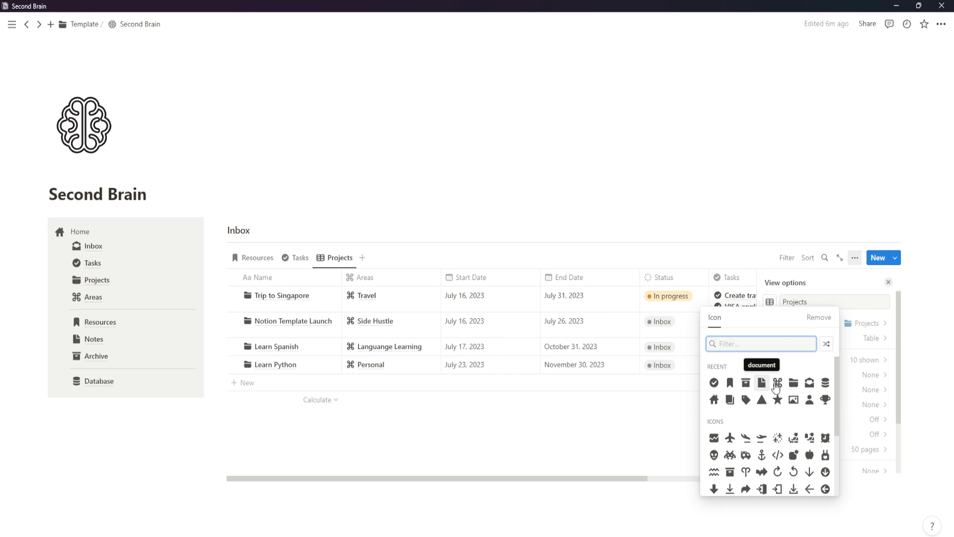
{"action": "left_click", "coordinate": [794, 383]}
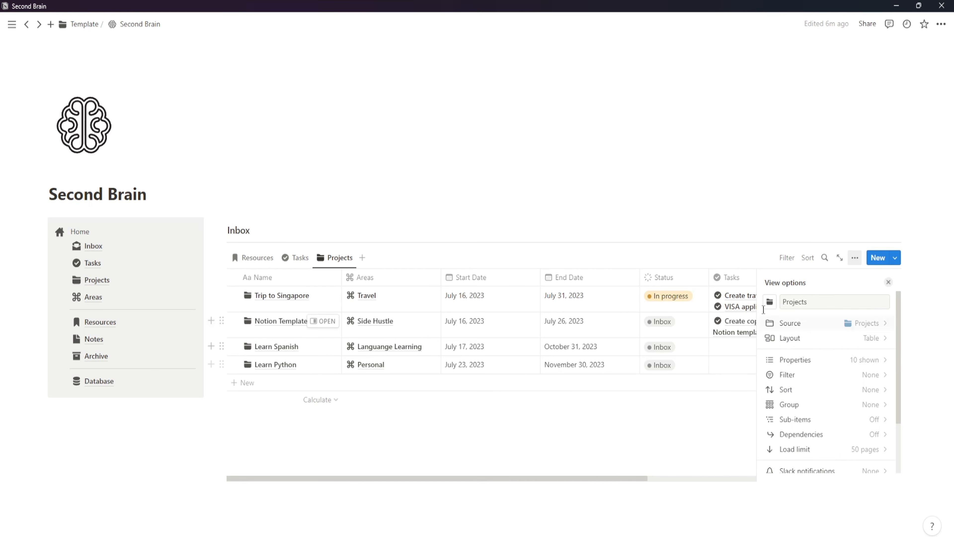
- Change the Projects view's layout from Table to List
{"action": "left_click", "coordinate": [790, 337]}
{"action": "left_click", "coordinate": [828, 350]}
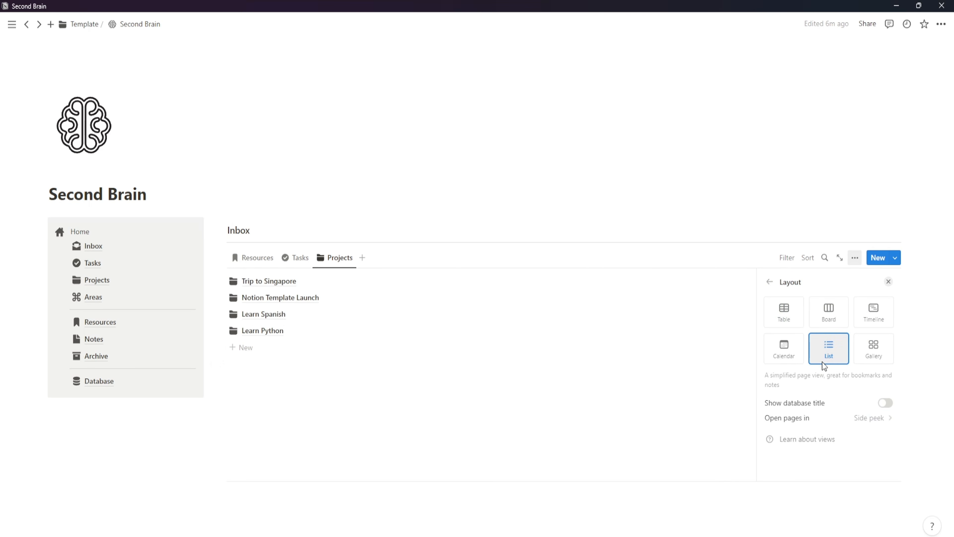
{"action": "left_click", "coordinate": [770, 282]}
- Show the End Date and Status properties in the Projects list alongside Start Date
{"action": "left_click", "coordinate": [856, 359]}
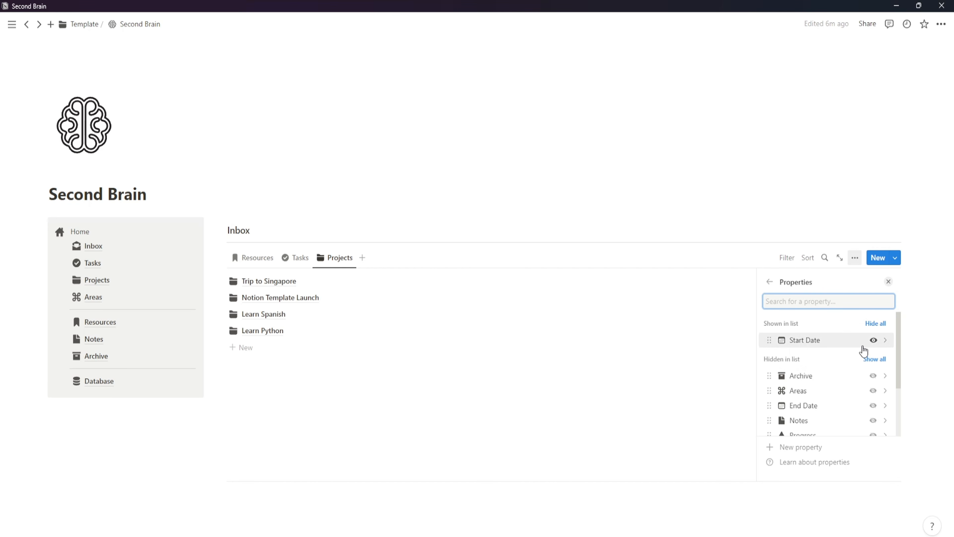
{"action": "scroll", "coordinate": [864, 399], "scroll_direction": "down", "scroll_amount": 2}
{"action": "scroll", "coordinate": [867, 406], "scroll_direction": "up", "scroll_amount": 2}
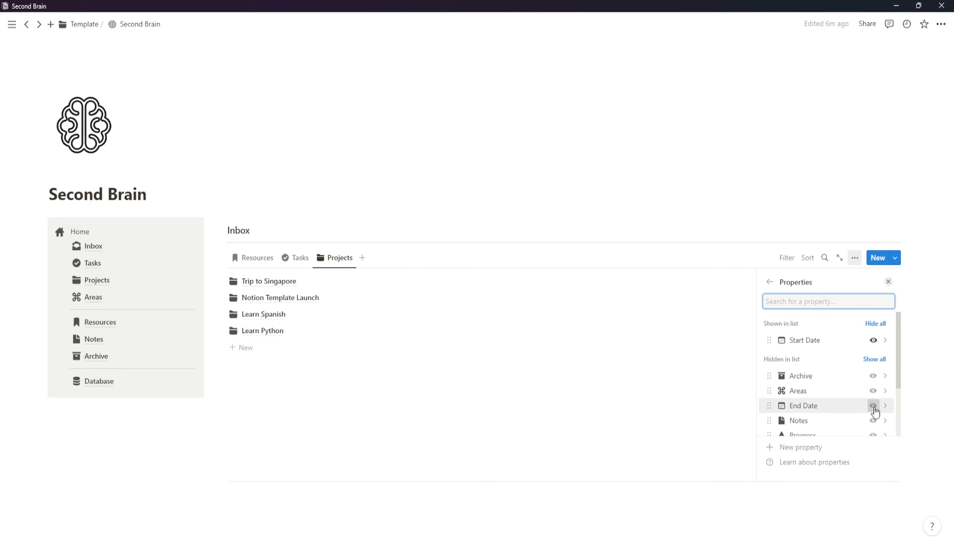
{"action": "left_click", "coordinate": [874, 405]}
{"action": "scroll", "coordinate": [871, 410], "scroll_direction": "down", "scroll_amount": 2}
{"action": "left_click", "coordinate": [873, 412]}
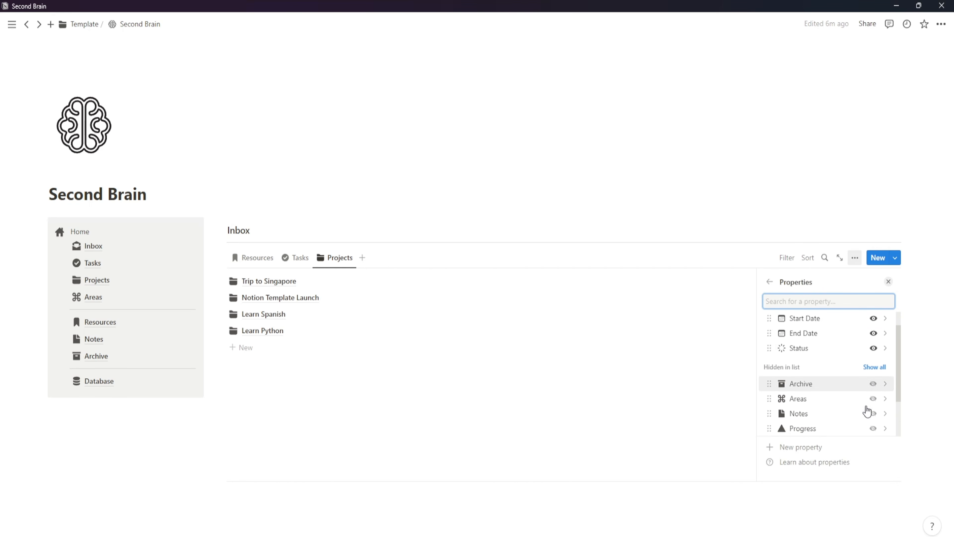
- Show the Areas property and hide Start Date in the Projects list, ordering the properties as Status, Areas, End Date
{"action": "scroll", "coordinate": [868, 411], "scroll_direction": "down", "scroll_amount": 2}
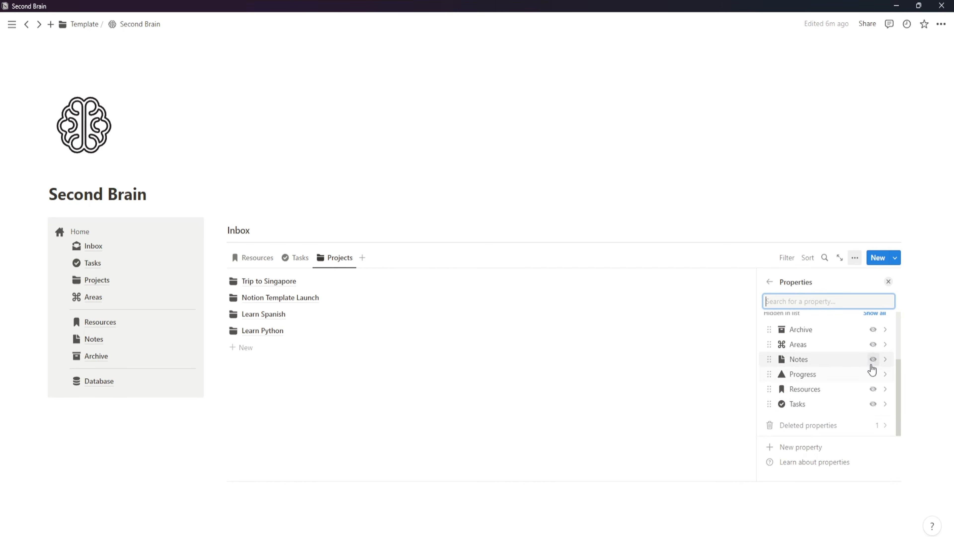
{"action": "left_click", "coordinate": [871, 367]}
{"action": "scroll", "coordinate": [867, 355], "scroll_direction": "up", "scroll_amount": 2}
{"action": "left_click", "coordinate": [871, 340]}
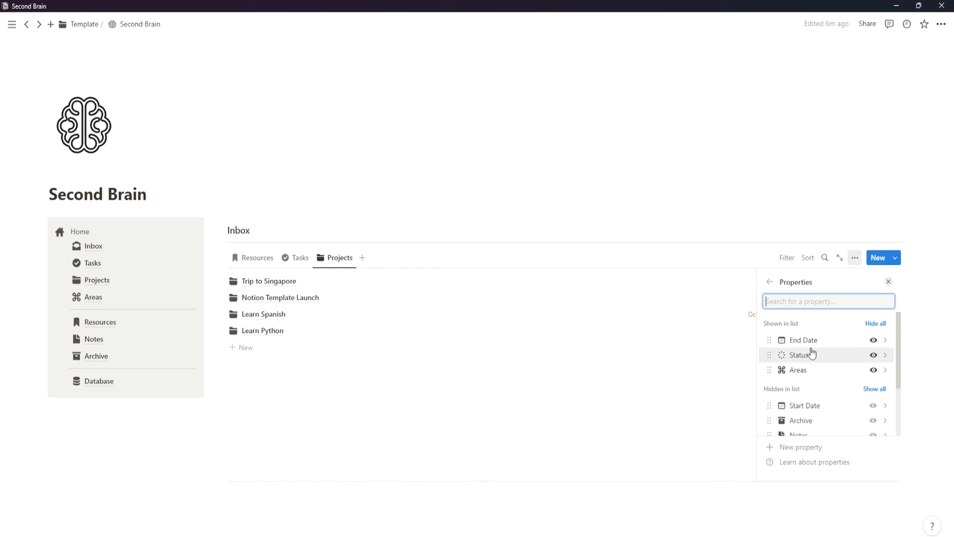
{"action": "left_click_drag", "start_coordinate": [813, 340], "coordinate": [814, 371]}
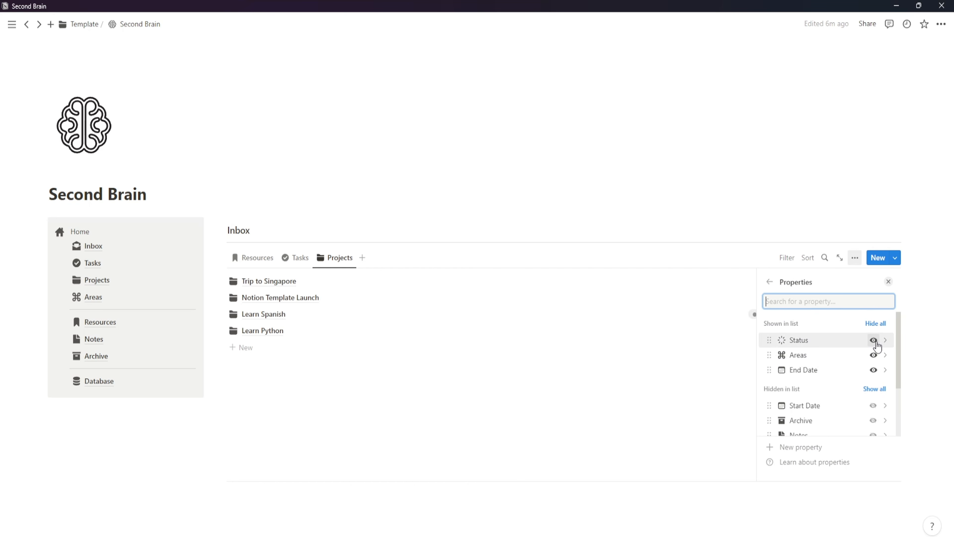
{"action": "left_click", "coordinate": [771, 283]}
{"action": "left_click", "coordinate": [641, 424]}
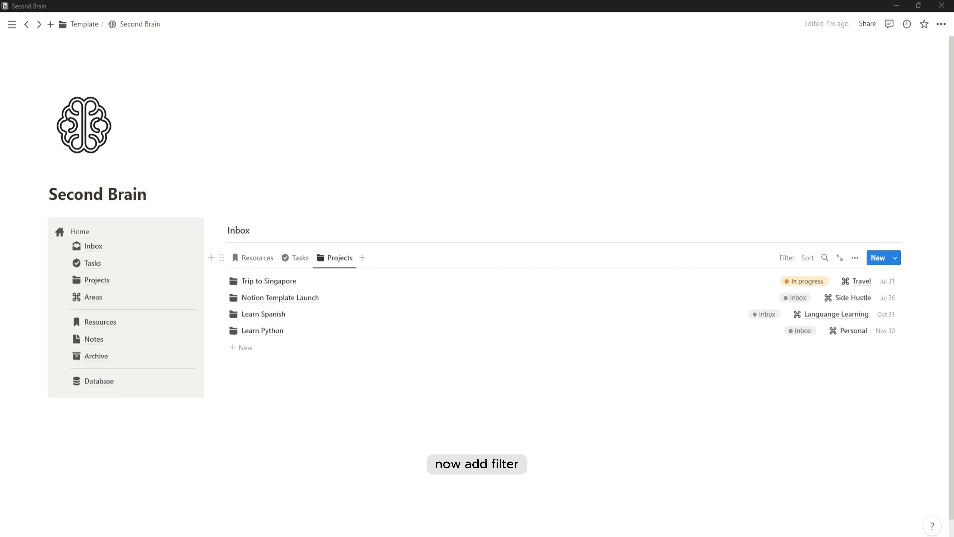
- Add an advanced filter to the Projects view that shows only items whose Status is Inbox
{"action": "left_click", "coordinate": [787, 257]}
{"action": "left_click", "coordinate": [777, 458]}
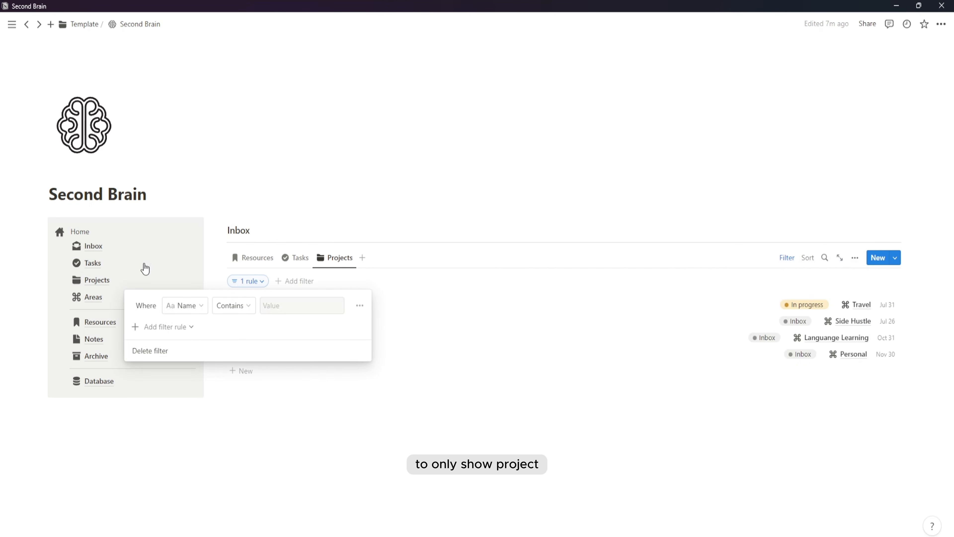
{"action": "left_click", "coordinate": [188, 311]}
{"action": "left_click", "coordinate": [160, 469]}
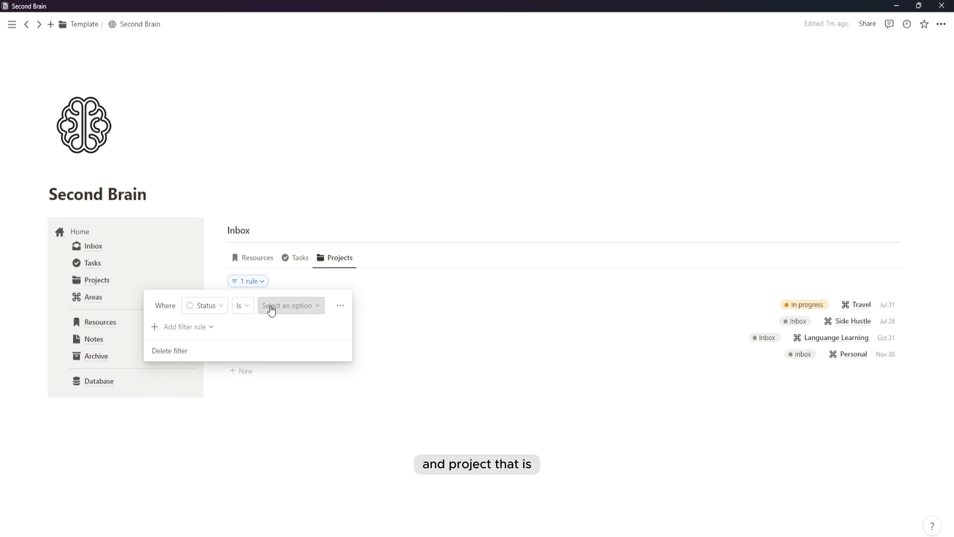
{"action": "left_click", "coordinate": [269, 307]}
{"action": "left_click", "coordinate": [244, 340]}
{"action": "left_click", "coordinate": [185, 327]}
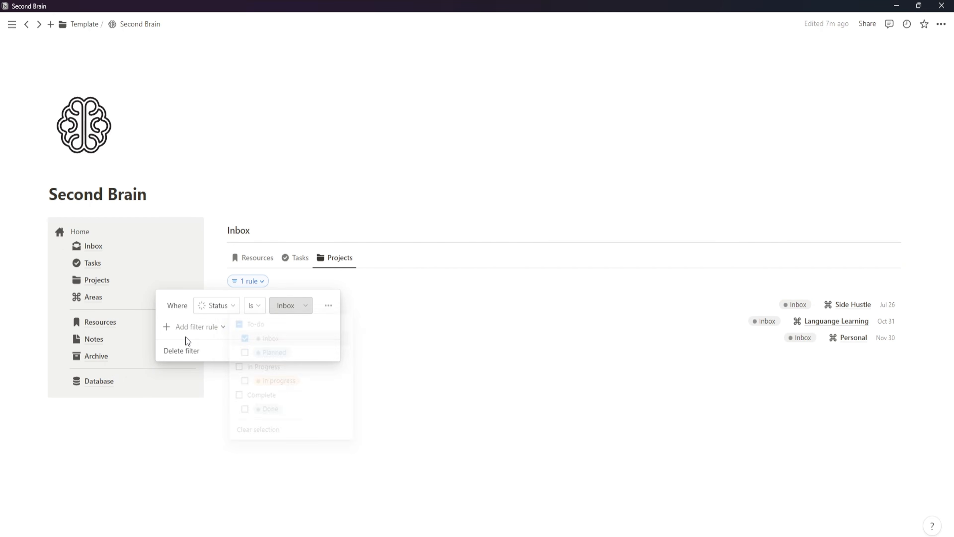
- Add a second rule to the Projects filter requiring Archive to be Unchecked
{"action": "left_click", "coordinate": [186, 327]}
{"action": "left_click", "coordinate": [187, 345]}
{"action": "left_click", "coordinate": [218, 326]}
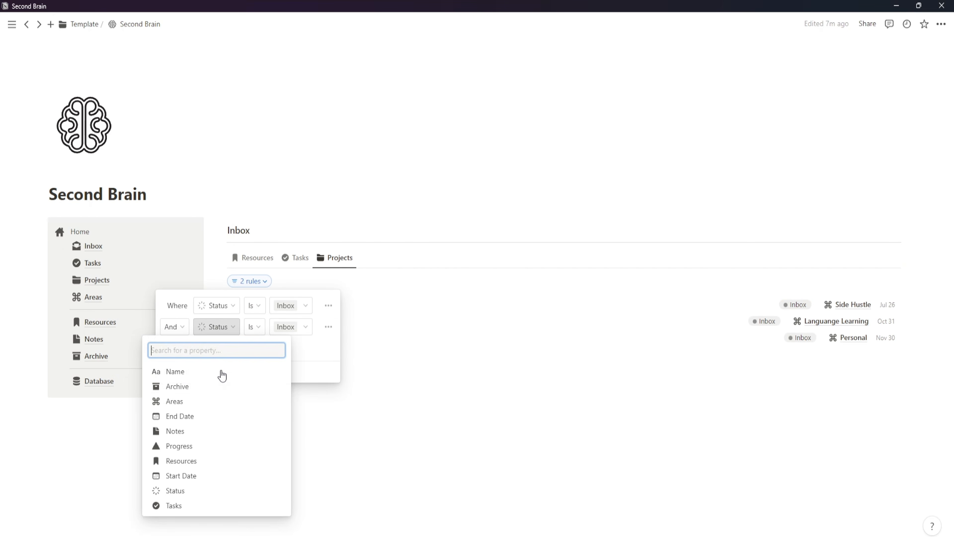
{"action": "left_click", "coordinate": [221, 386]}
{"action": "left_click", "coordinate": [274, 331]}
{"action": "left_click", "coordinate": [281, 346]}
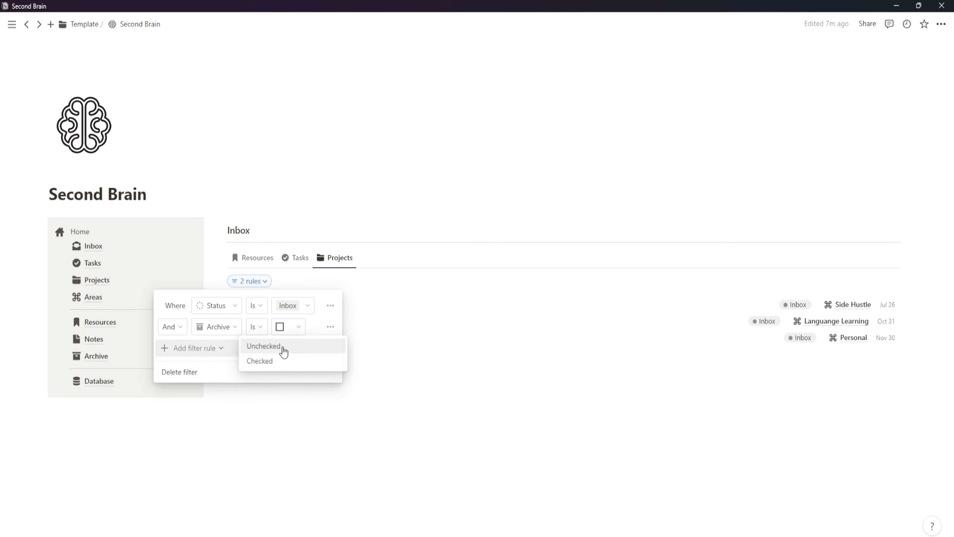
{"action": "left_click", "coordinate": [563, 409]}
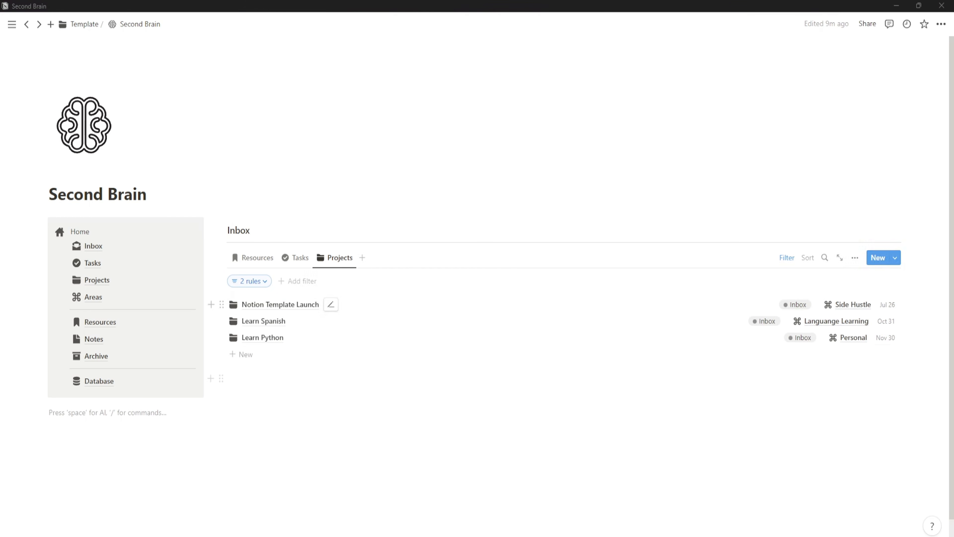
{"action": "left_click", "coordinate": [302, 374]}
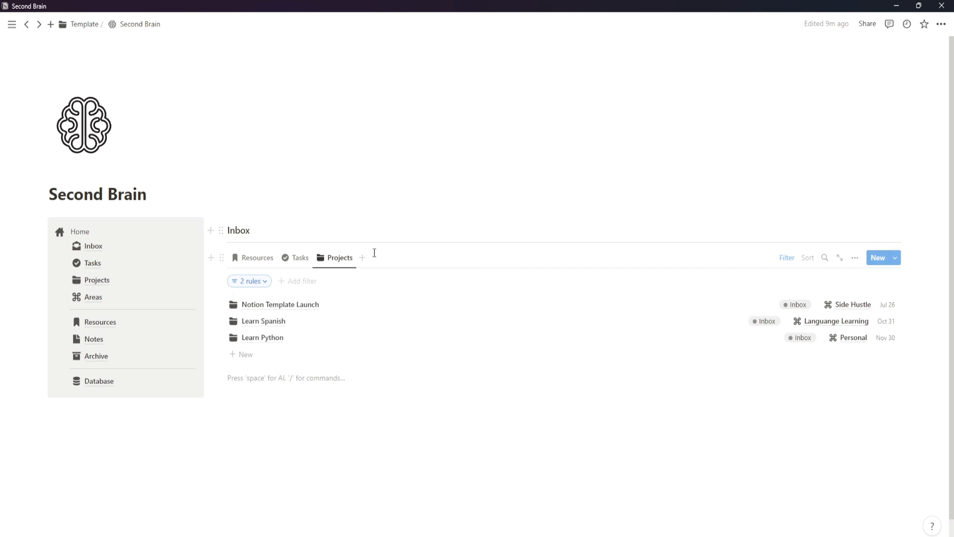
- Add a fourth view to the Inbox block using the Notes database as its data source
{"action": "left_click", "coordinate": [363, 259]}
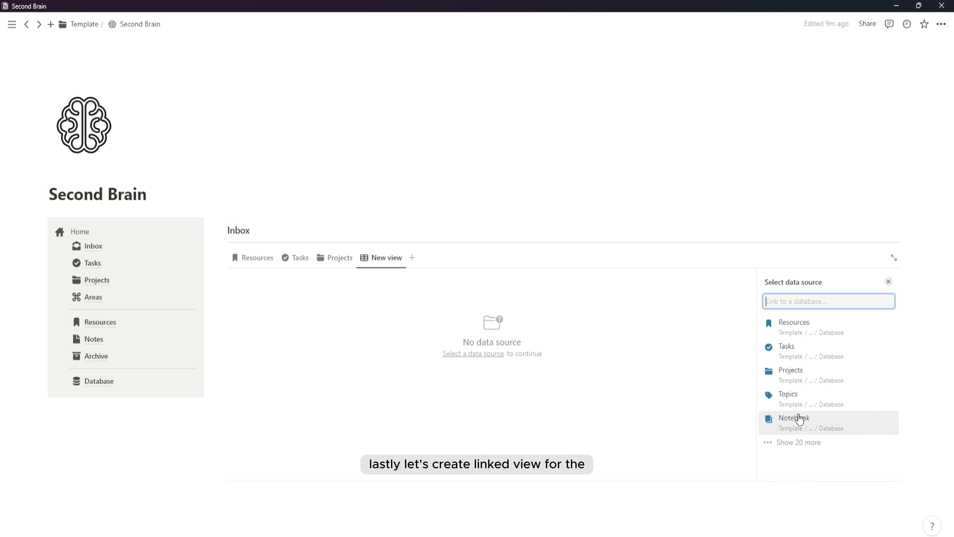
{"action": "left_click", "coordinate": [796, 443]}
{"action": "scroll", "coordinate": [807, 423], "scroll_direction": "down", "scroll_amount": 1}
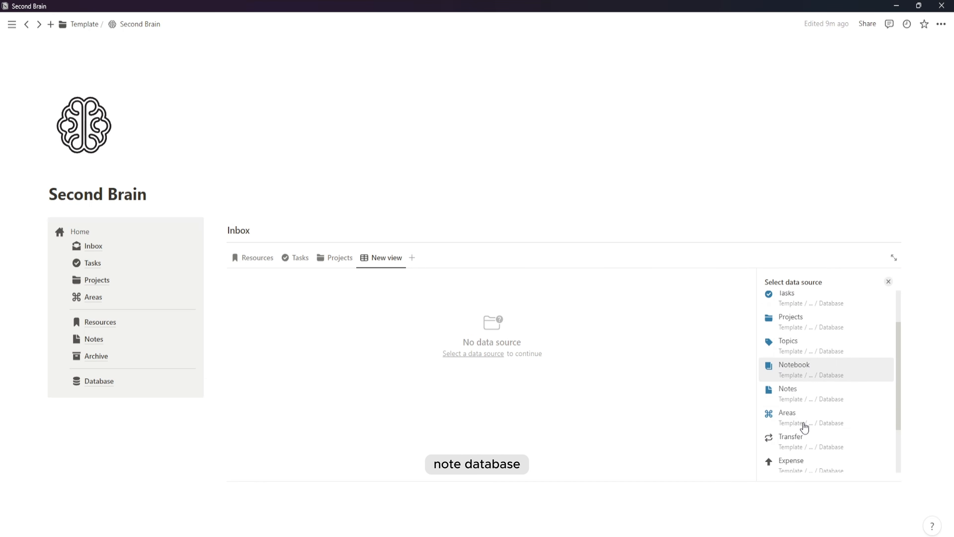
{"action": "left_click", "coordinate": [802, 393]}
{"action": "left_click", "coordinate": [769, 282]}
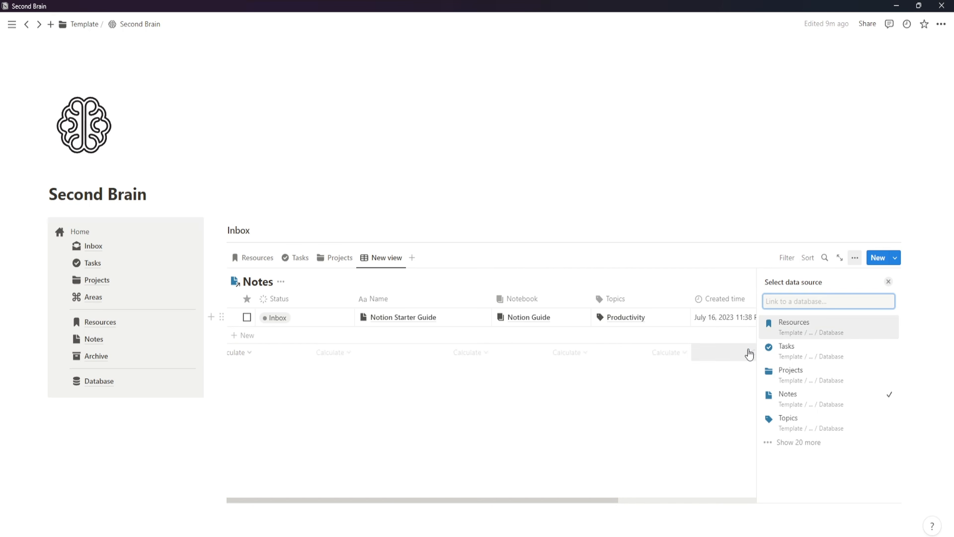
{"action": "left_click", "coordinate": [275, 285]}
{"action": "left_click", "coordinate": [110, 24]}
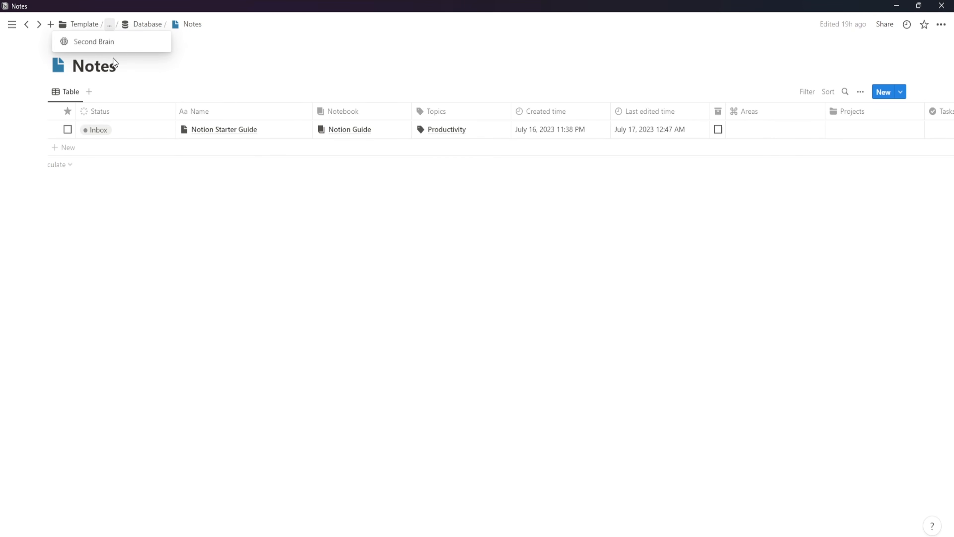
{"action": "left_click", "coordinate": [86, 41]}
- Hide the Notes database title and change the new view's layout from Table to List
{"action": "left_click", "coordinate": [281, 281]}
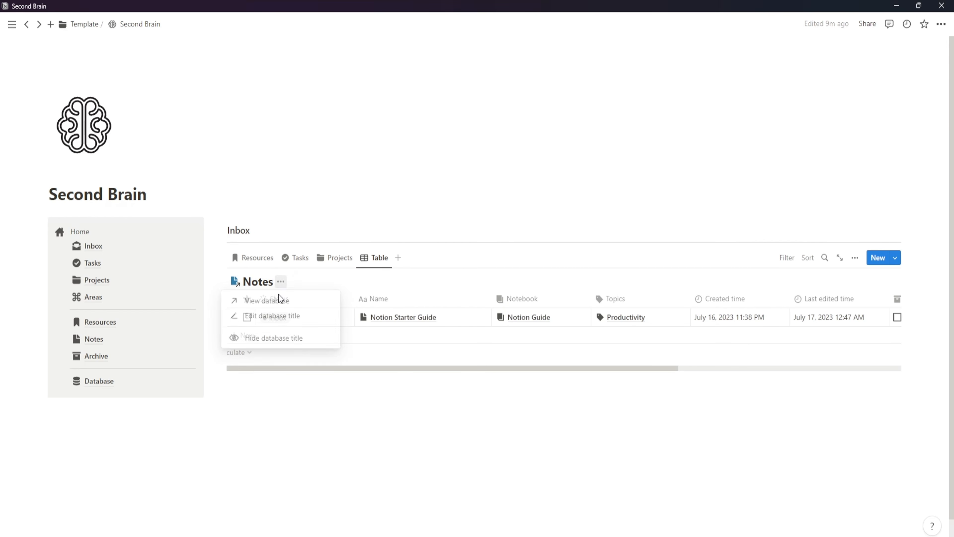
{"action": "left_click", "coordinate": [269, 337]}
{"action": "left_click", "coordinate": [379, 297]}
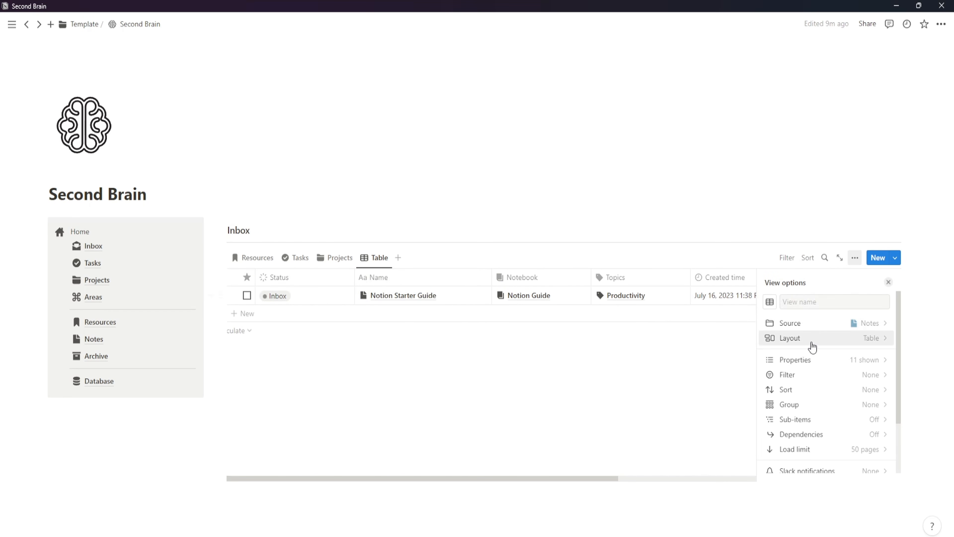
{"action": "left_click", "coordinate": [810, 339]}
{"action": "left_click", "coordinate": [825, 347]}
{"action": "left_click", "coordinate": [768, 281]}
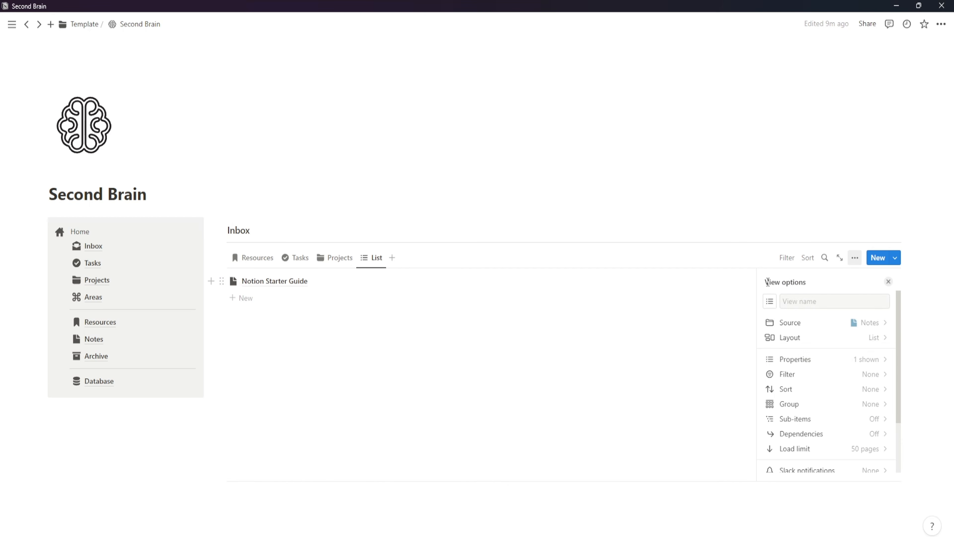
- Show the Topics and Notebook properties in the Notes database list alongside Status
{"action": "left_click", "coordinate": [867, 361]}
{"action": "scroll", "coordinate": [859, 406], "scroll_direction": "down", "scroll_amount": 2}
{"action": "scroll", "coordinate": [864, 404], "scroll_direction": "down", "scroll_amount": 2}
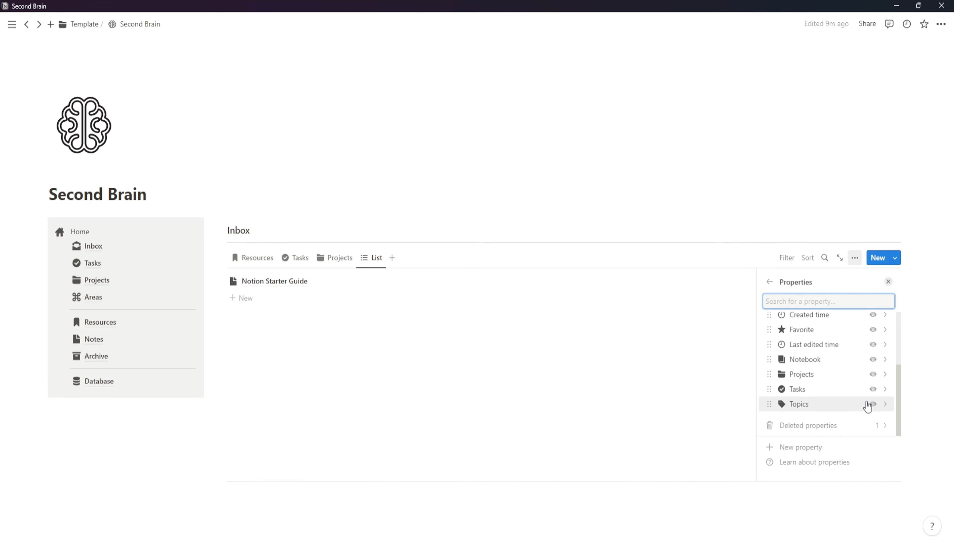
{"action": "scroll", "coordinate": [867, 404], "scroll_direction": "up", "scroll_amount": 5}
{"action": "scroll", "coordinate": [861, 408], "scroll_direction": "down", "scroll_amount": 4}
{"action": "left_click", "coordinate": [874, 374]}
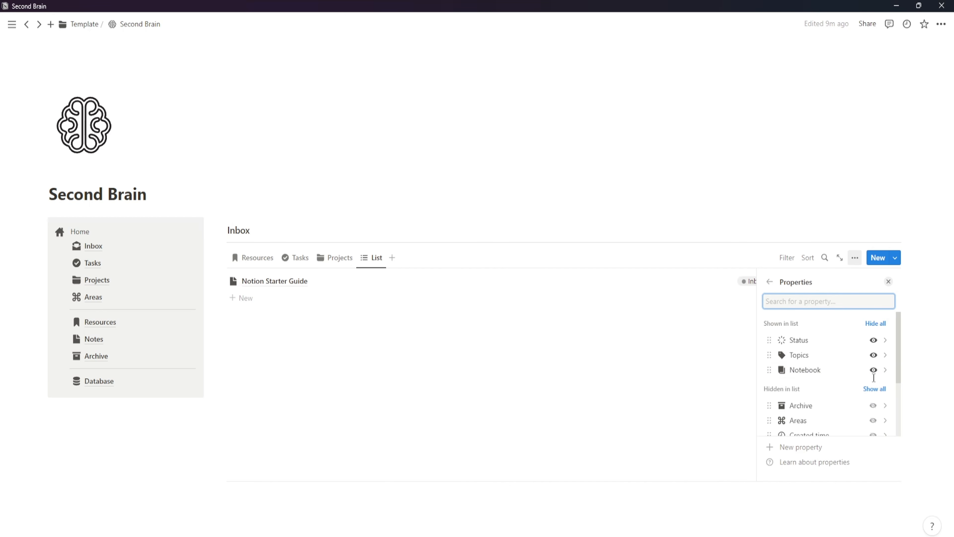
{"action": "left_click", "coordinate": [699, 373]}
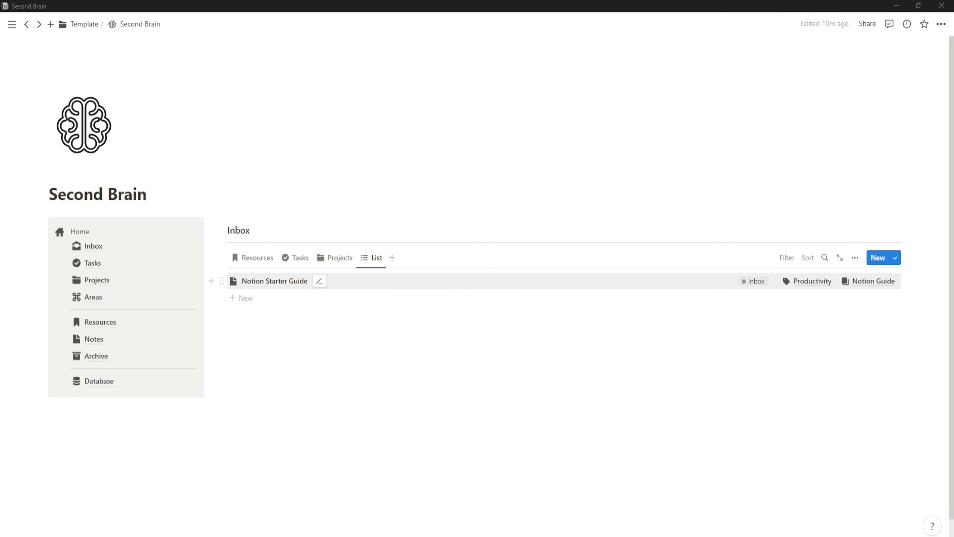
- Name the new list view "Notes" and give it a page icon
{"action": "left_click", "coordinate": [376, 257]}
{"action": "left_click", "coordinate": [398, 292]}
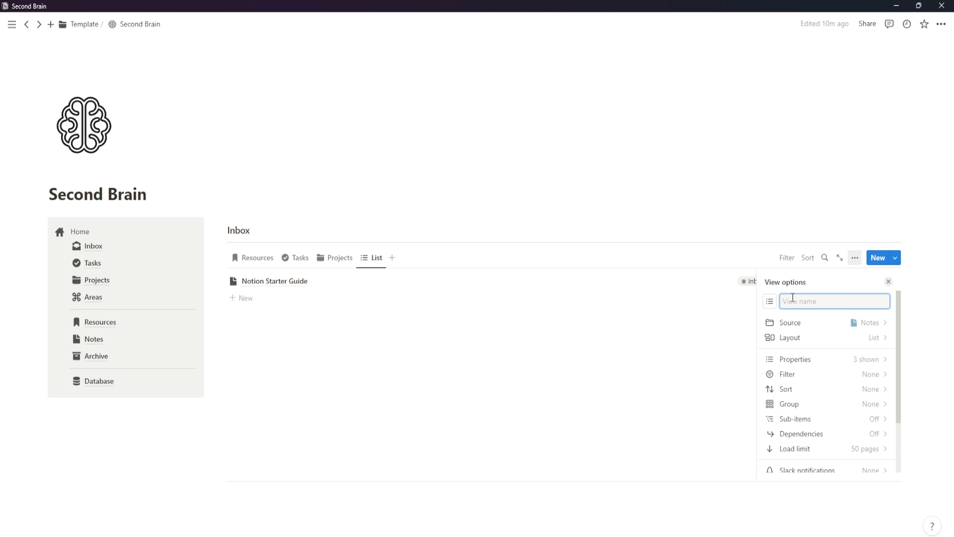
{"action": "type", "text": "Notes"}
{"action": "left_click", "coordinate": [770, 301]}
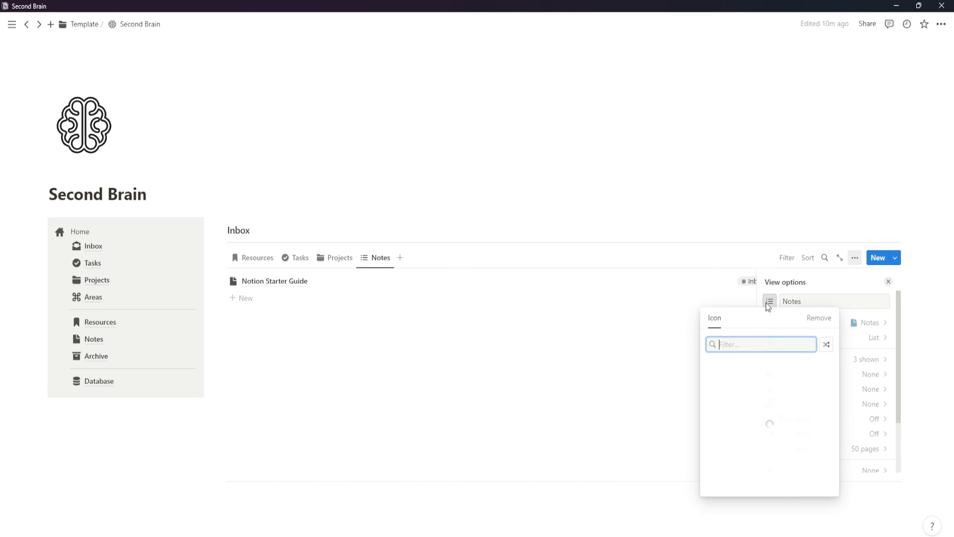
{"action": "left_click", "coordinate": [778, 383]}
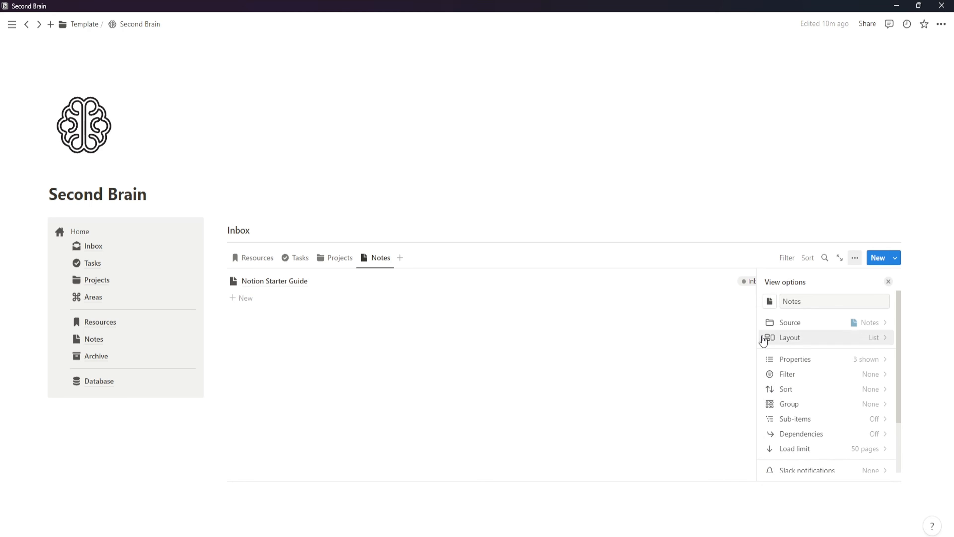
{"action": "left_click", "coordinate": [660, 266]}
- Filter the Notes view to items with Status Inbox and Archive Unchecked, and collapse the filter bar
{"action": "left_click", "coordinate": [780, 260]}
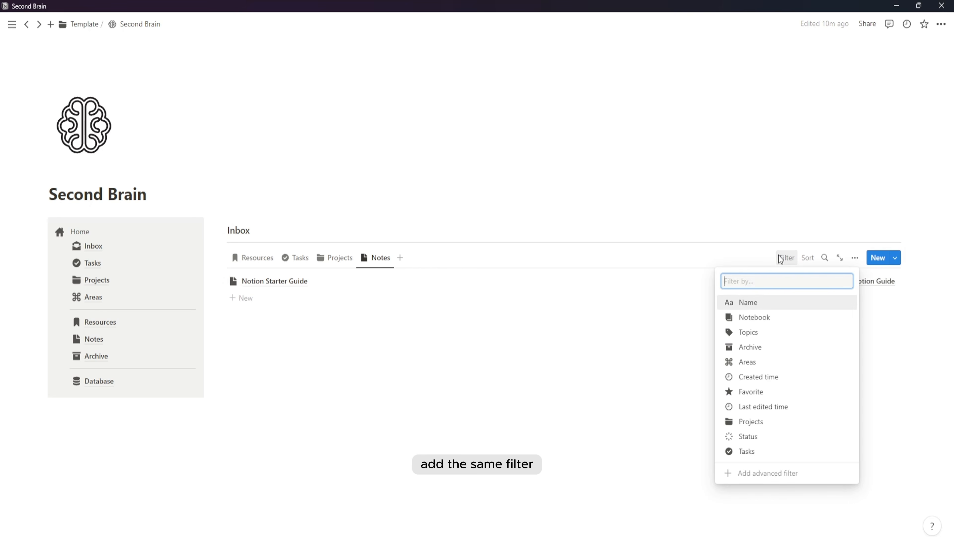
{"action": "left_click", "coordinate": [760, 438]}
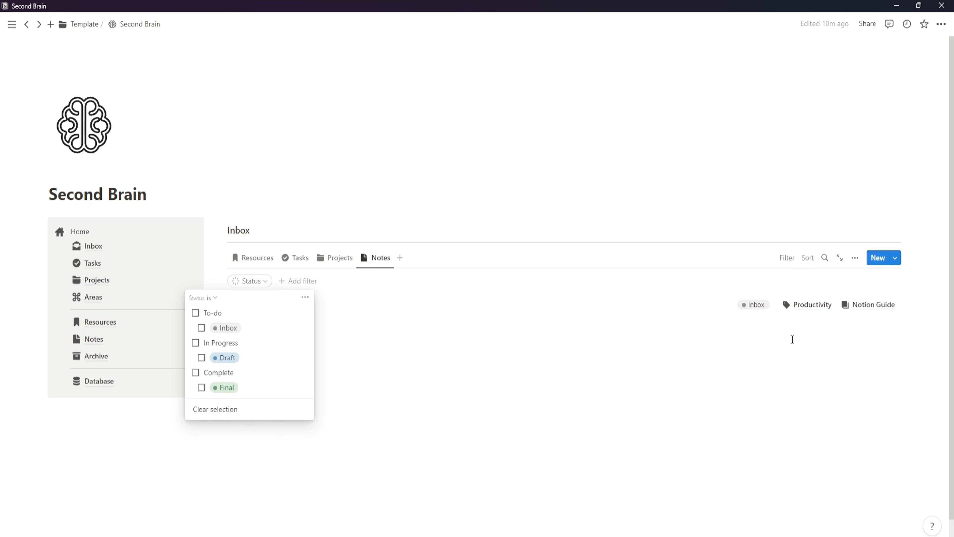
{"action": "left_click", "coordinate": [215, 328]}
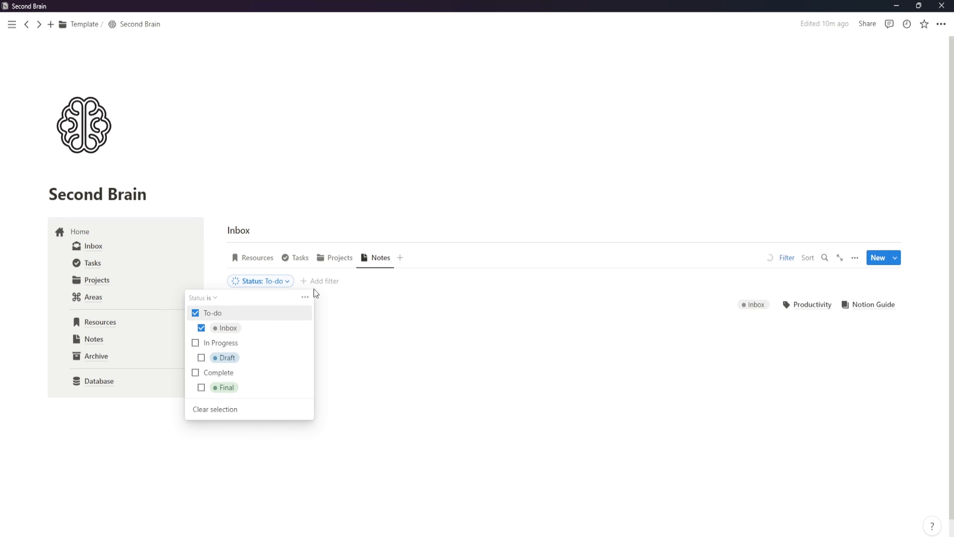
{"action": "left_click", "coordinate": [318, 282]}
{"action": "left_click", "coordinate": [313, 372]}
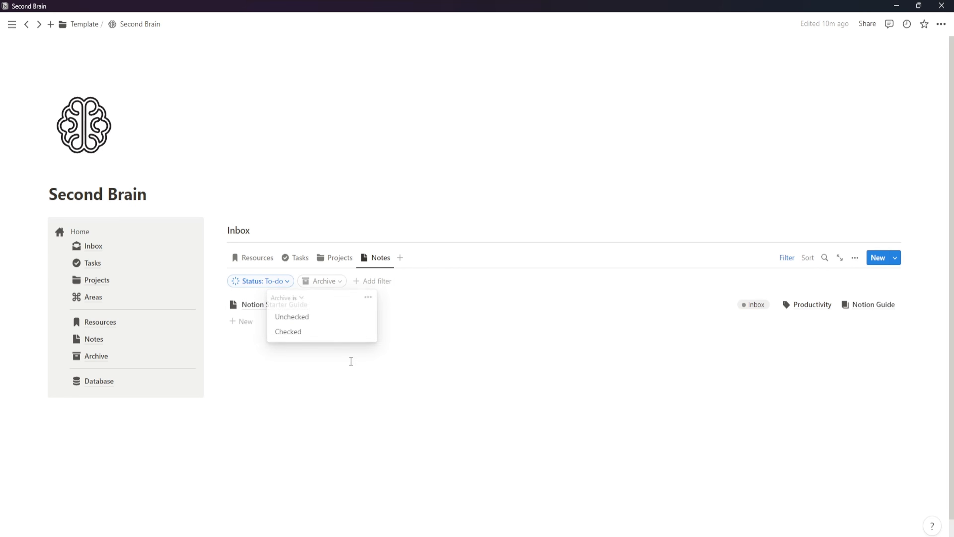
{"action": "left_click", "coordinate": [318, 322]}
{"action": "left_click", "coordinate": [787, 257]}
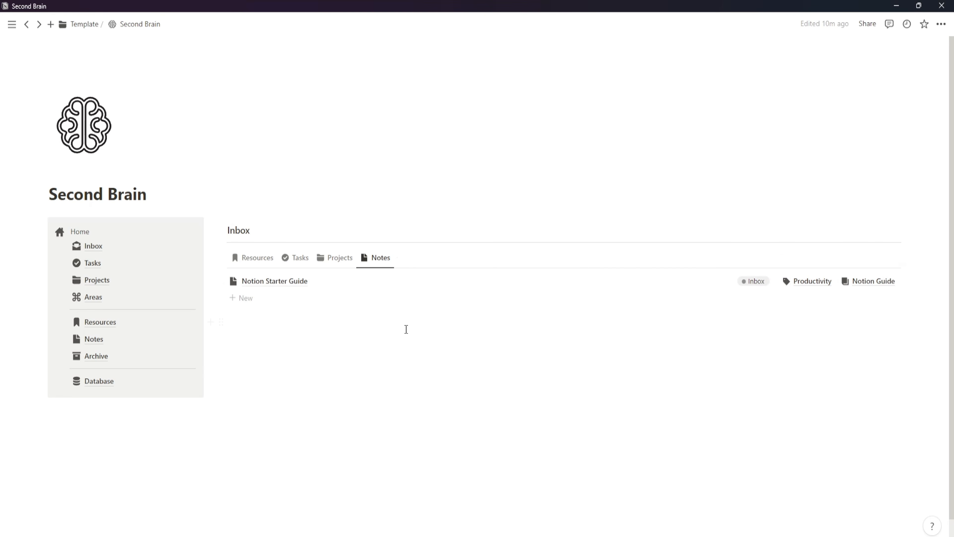
- Check the Resources, Tasks, Projects and Notes views of the Inbox block one after another
{"action": "left_click", "coordinate": [310, 259]}
{"action": "left_click", "coordinate": [336, 259]}
{"action": "left_click", "coordinate": [376, 259]}
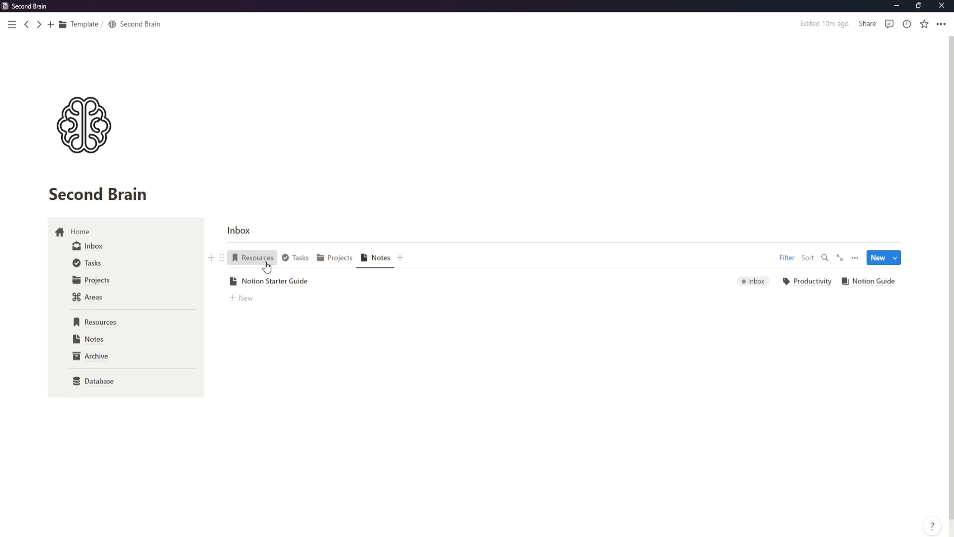
{"action": "left_click", "coordinate": [257, 259]}
{"action": "left_click", "coordinate": [297, 258]}
{"action": "left_click", "coordinate": [320, 260]}
{"action": "left_click", "coordinate": [276, 259]}
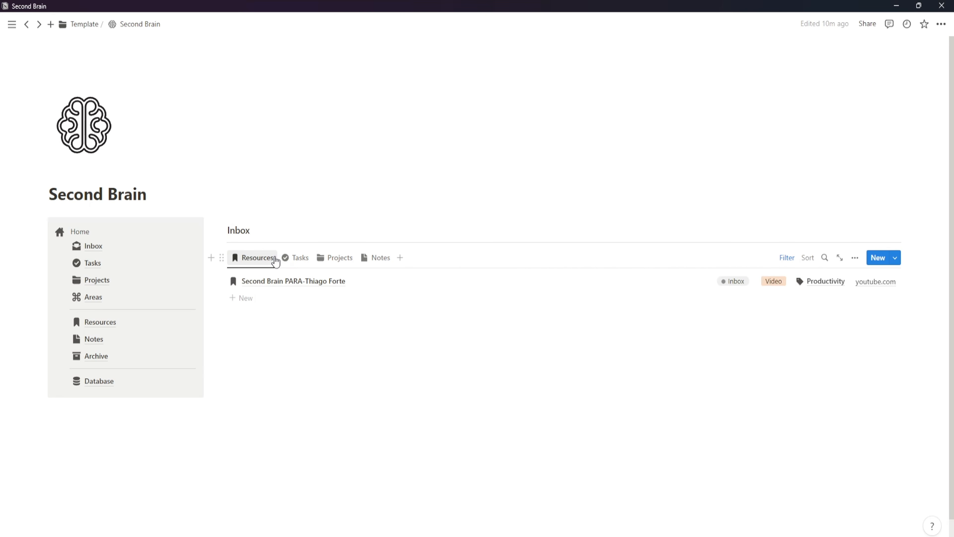
{"action": "left_click", "coordinate": [289, 264]}
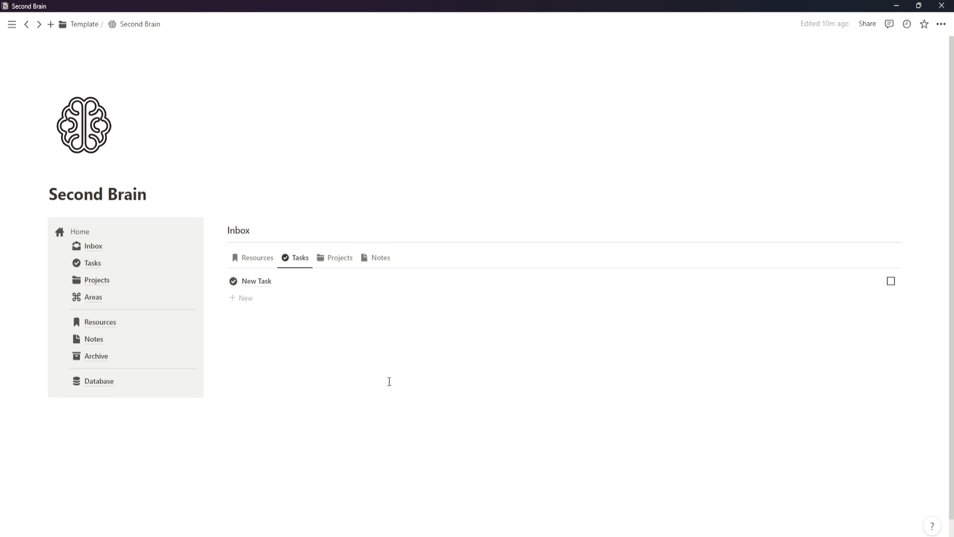
{"action": "left_click", "coordinate": [266, 266]}
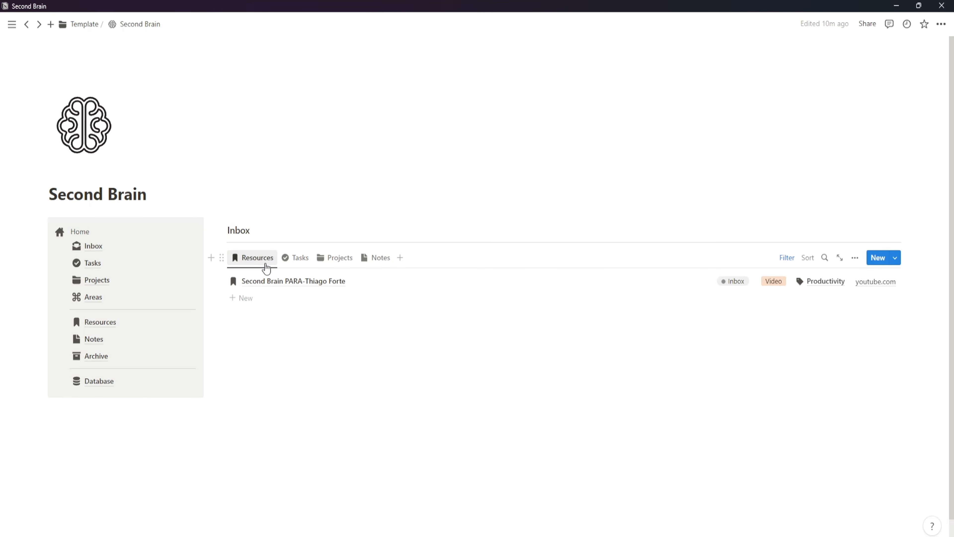
{"action": "left_click", "coordinate": [289, 264]}
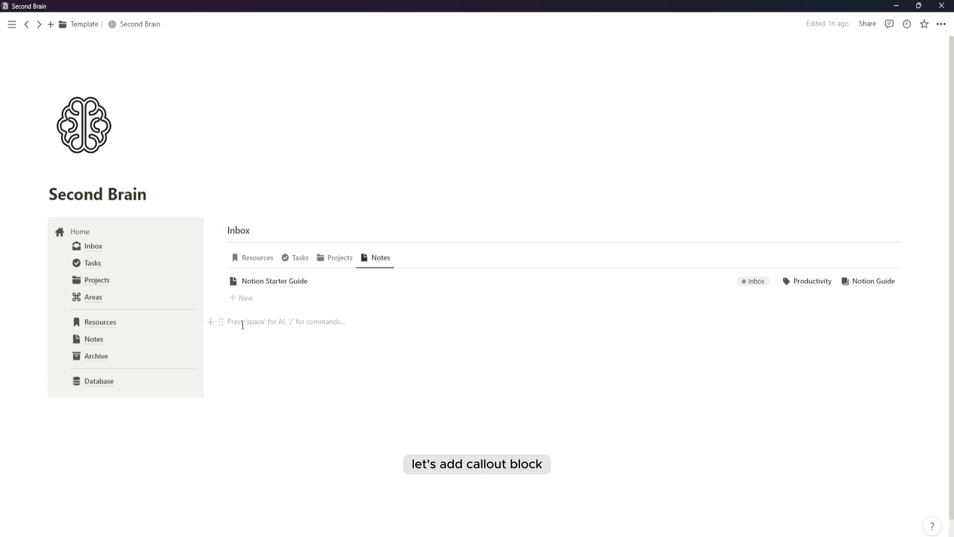
- Insert a callout block below the Inbox database views
{"action": "type", "text": "/cal"}
{"action": "left_click", "coordinate": [262, 350]}
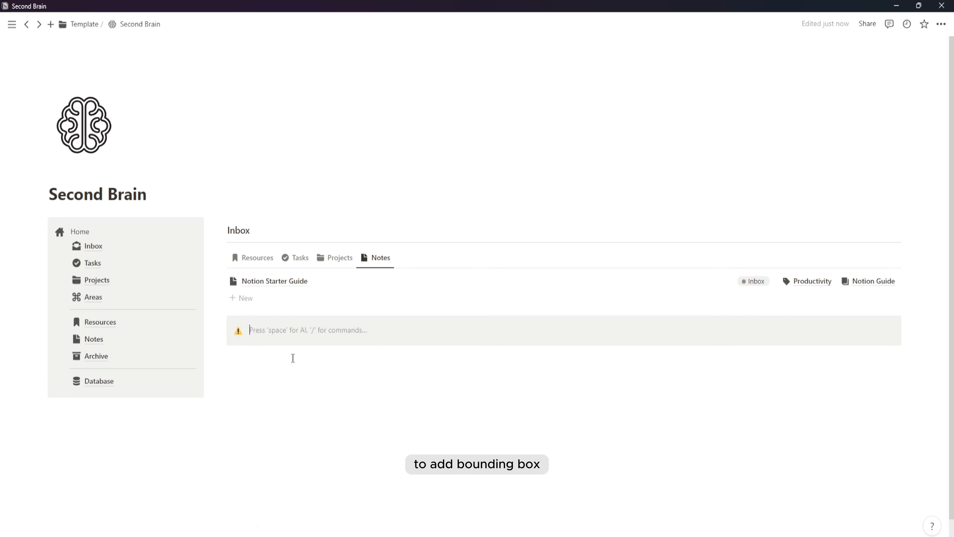
- Give the new callout the open-envelope inbox icon and enter "Inbox" as its text
{"action": "left_click", "coordinate": [238, 330]}
{"action": "left_click", "coordinate": [179, 355]}
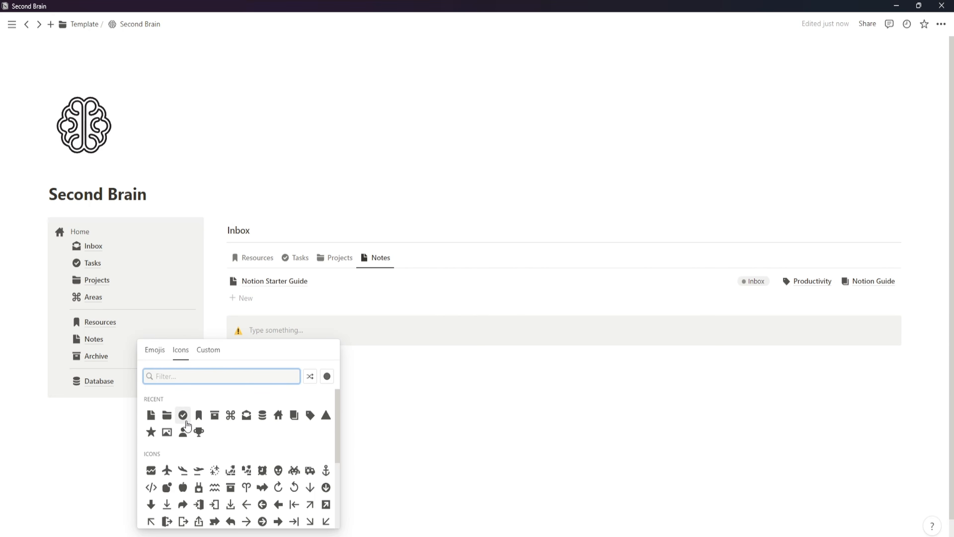
{"action": "left_click", "coordinate": [247, 419]}
{"action": "type", "text": "Inbox"}
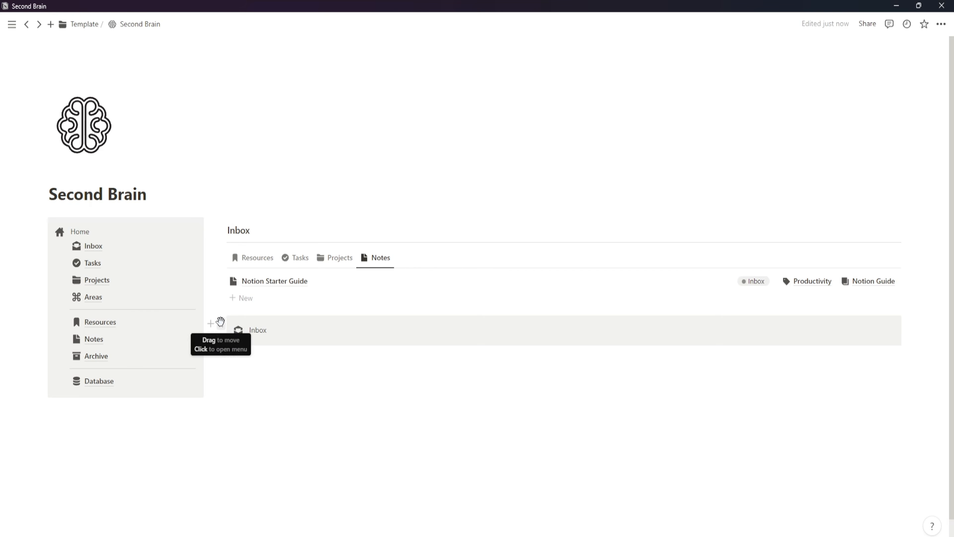
- Change the Inbox callout's background from gray to the plain white default
{"action": "left_click", "coordinate": [220, 322]}
{"action": "mouse_move", "coordinate": [192, 395]}
{"action": "left_click", "coordinate": [265, 405]}
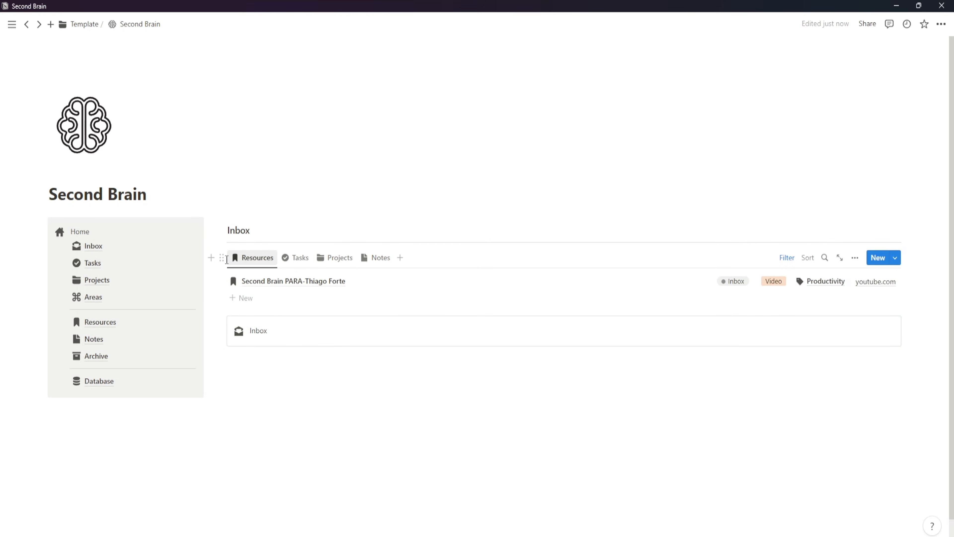
- Move the Inbox database views into the Inbox callout and add an empty text line below the callout
{"action": "left_click_drag", "start_coordinate": [226, 257], "coordinate": [255, 344]}
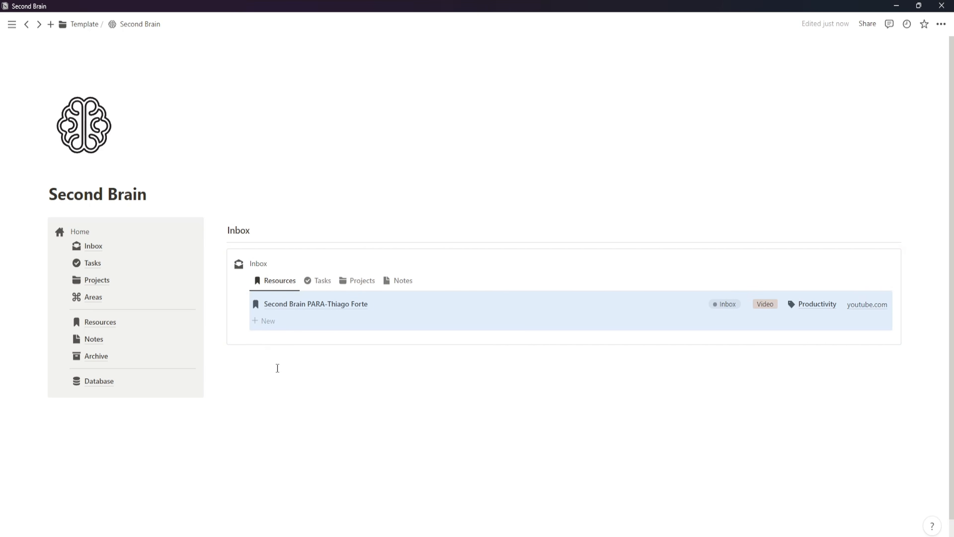
{"action": "left_click", "coordinate": [303, 342]}
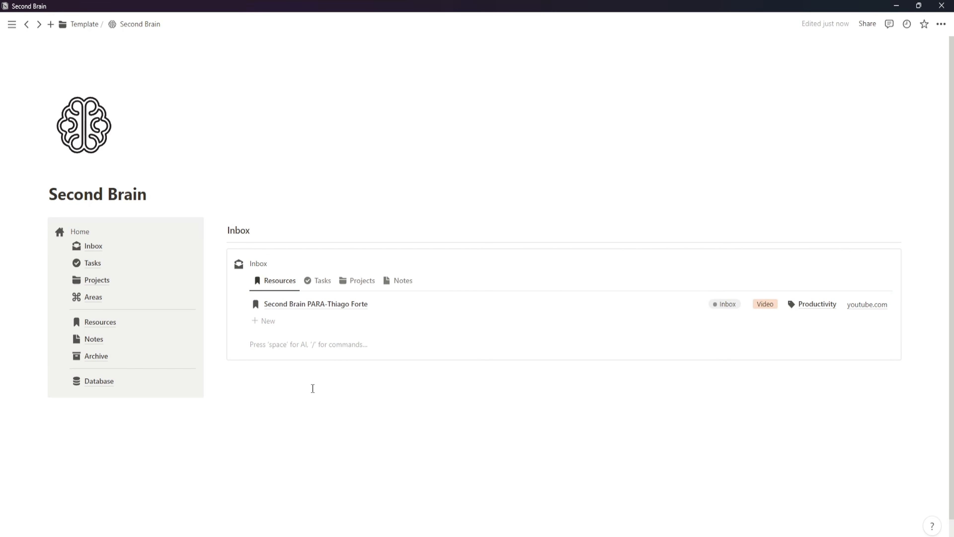
{"action": "key", "text": "shift+Tab"}
{"action": "key", "text": "Return"}
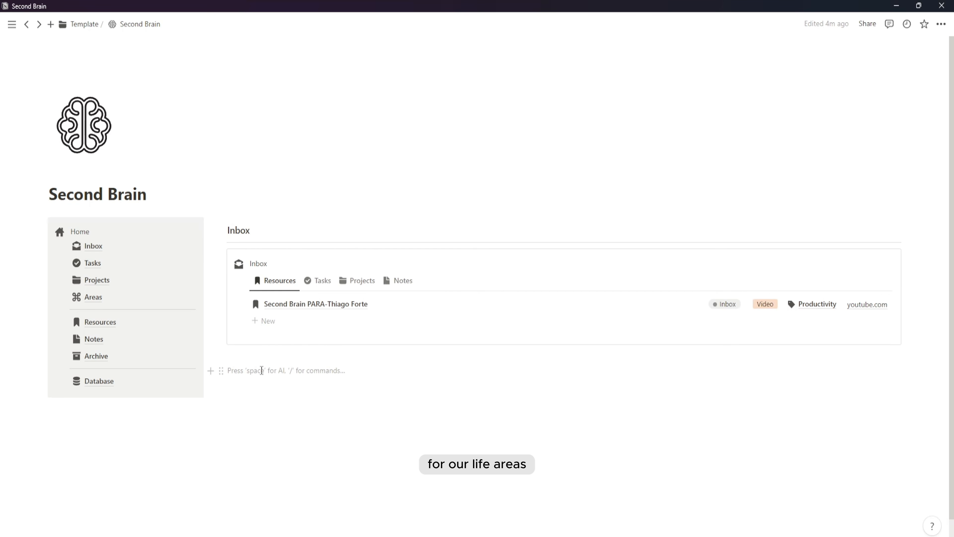
- Add a Heading 3 titled "Areas" below the Inbox callout, with a divider beneath it
{"action": "type", "text": "/head"}
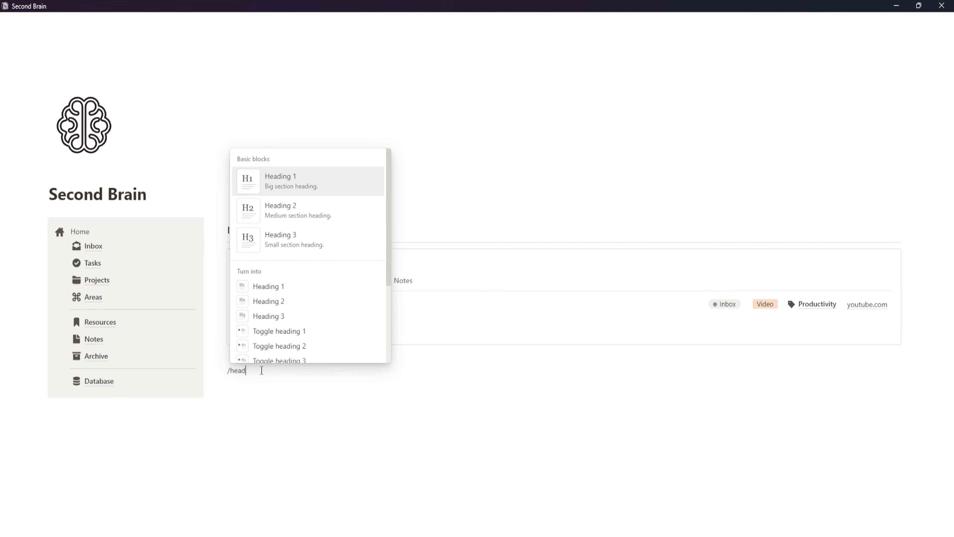
{"action": "left_click", "coordinate": [293, 244]}
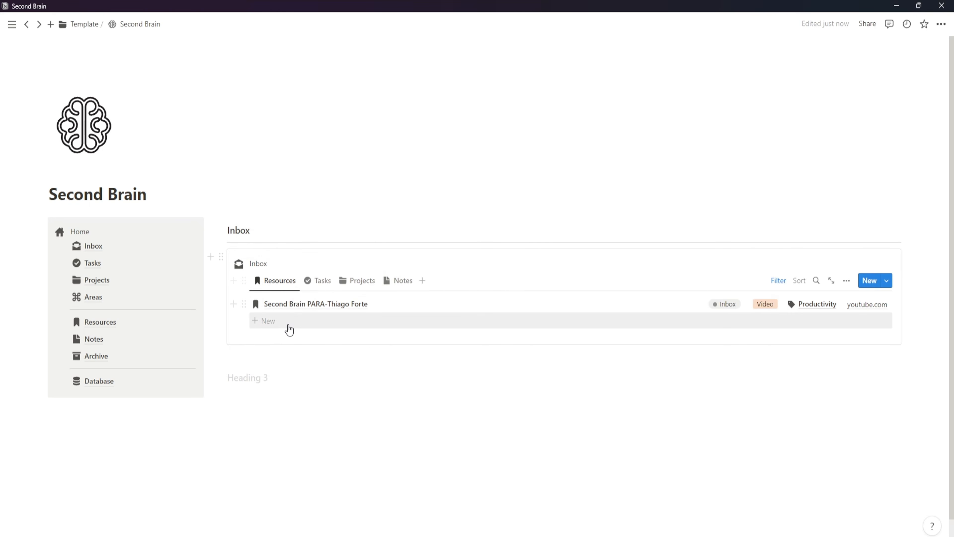
{"action": "type", "text": "Areas"}
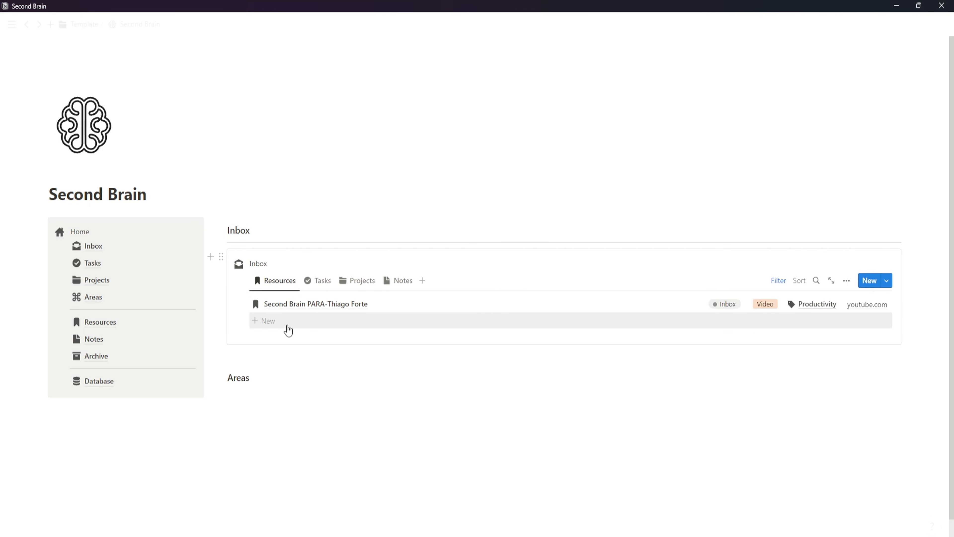
{"action": "key", "text": "Return"}
{"action": "type", "text": "/dvi"}
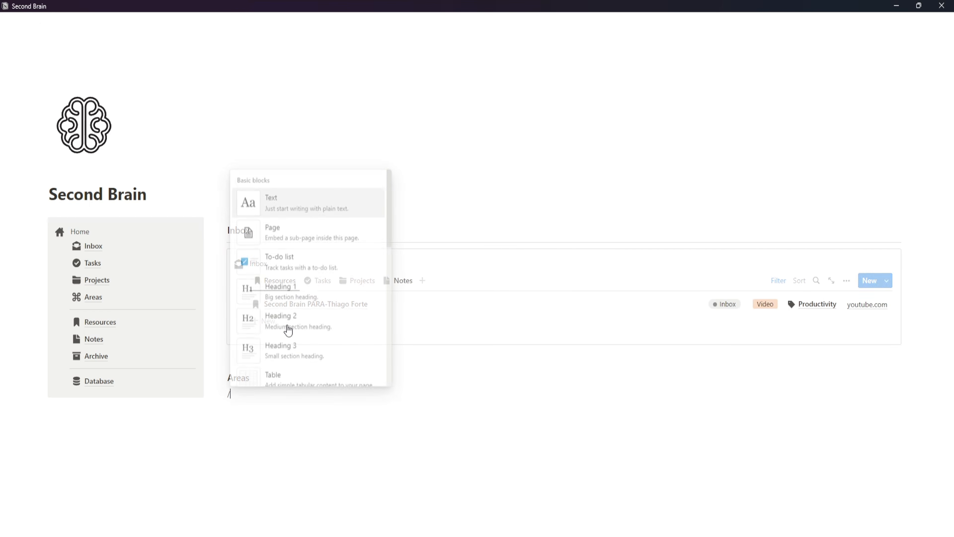
{"action": "key", "text": "BackSpace"}
{"action": "key", "text": "BackSpace"}
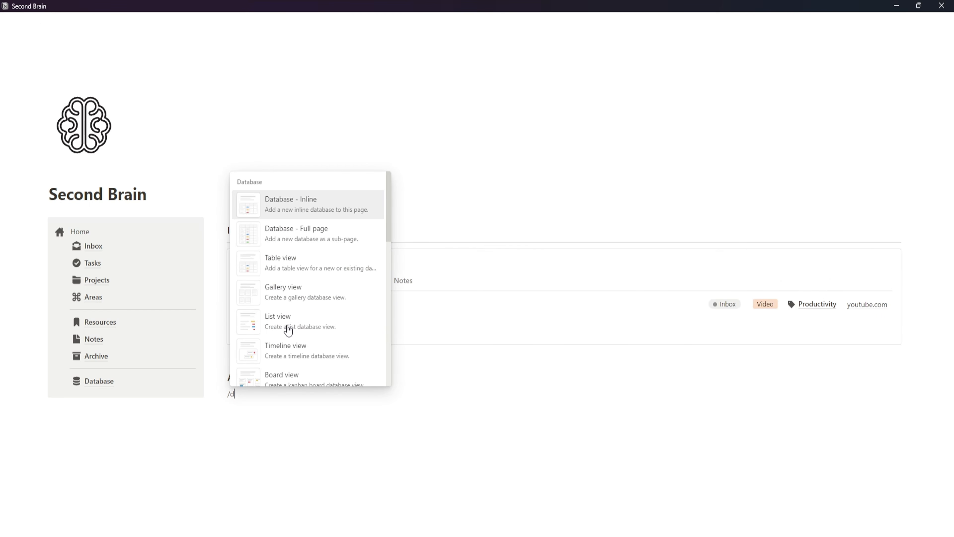
{"action": "type", "text": "i"}
{"action": "left_click", "coordinate": [290, 205]}
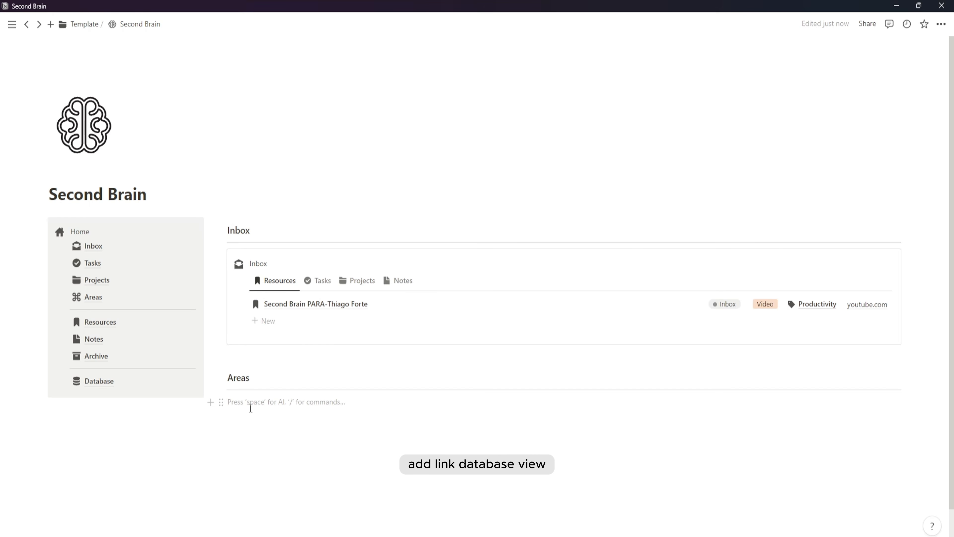
- Insert a linked view of the Areas database under the Areas divider and hide its database title
{"action": "type", "text": "/link"}
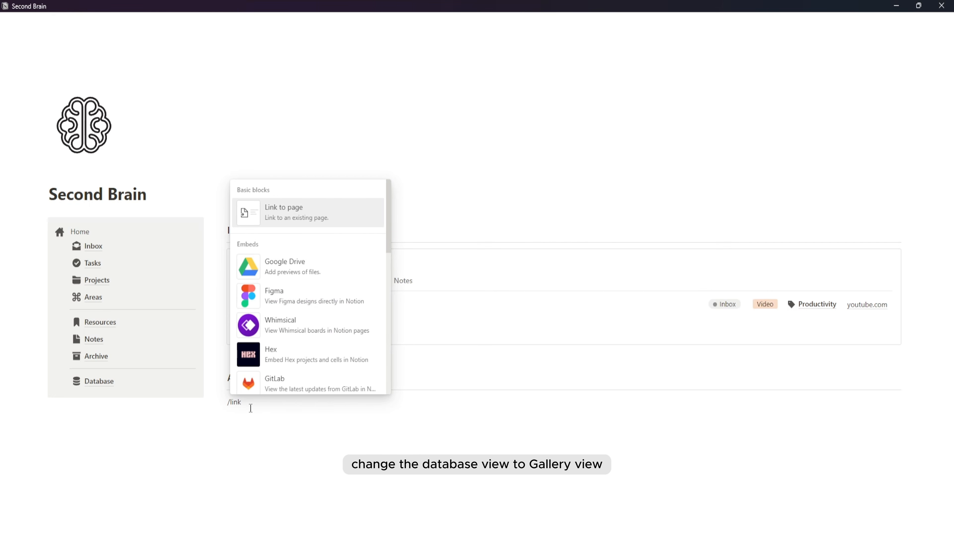
{"action": "type", "text": "ed"}
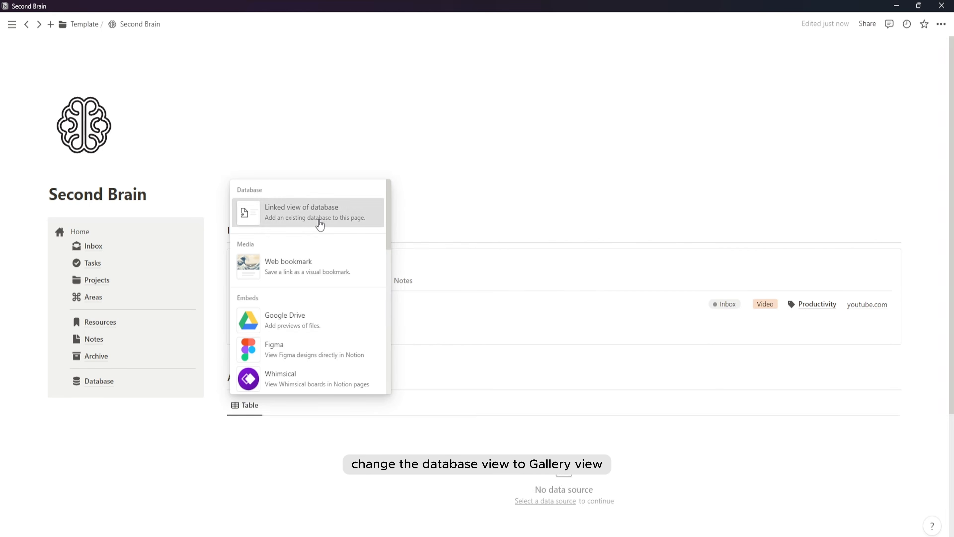
{"action": "left_click", "coordinate": [319, 221]}
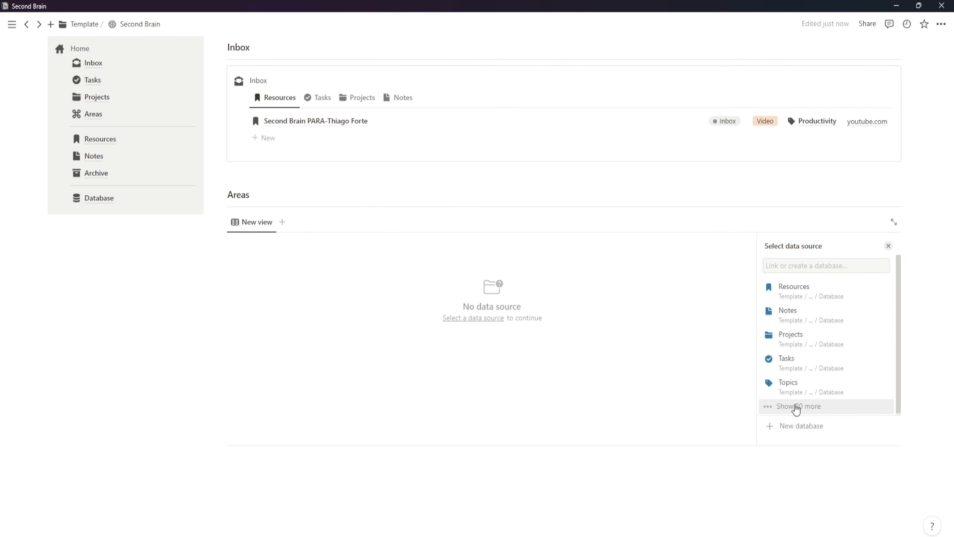
{"action": "scroll", "coordinate": [826, 372], "scroll_direction": "down", "scroll_amount": 3}
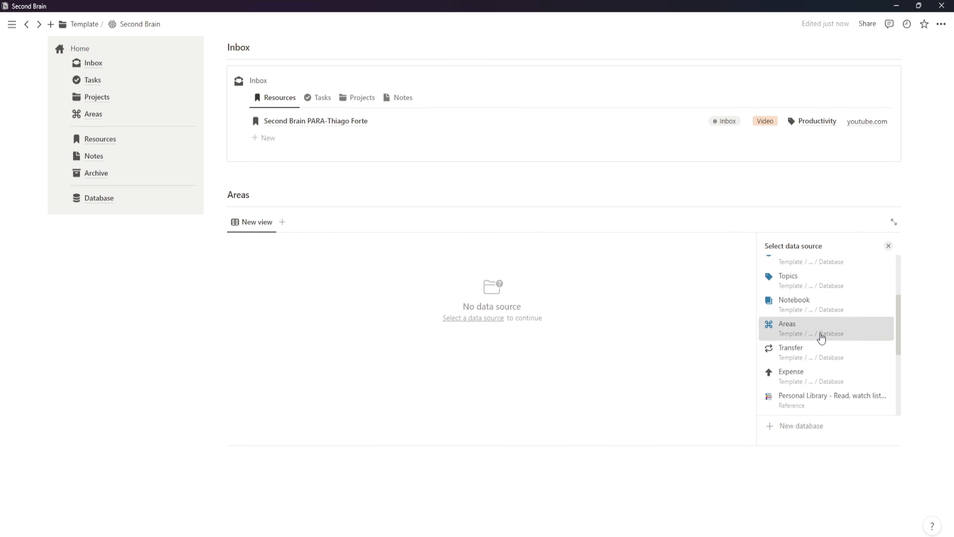
{"action": "left_click", "coordinate": [820, 334]}
{"action": "left_click", "coordinate": [774, 246]}
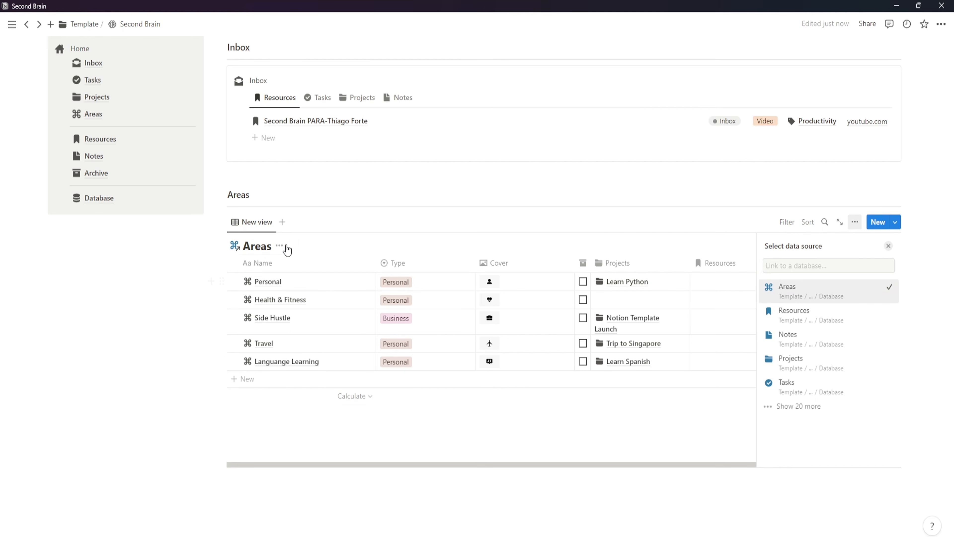
{"action": "left_click", "coordinate": [280, 246]}
{"action": "left_click", "coordinate": [292, 300]}
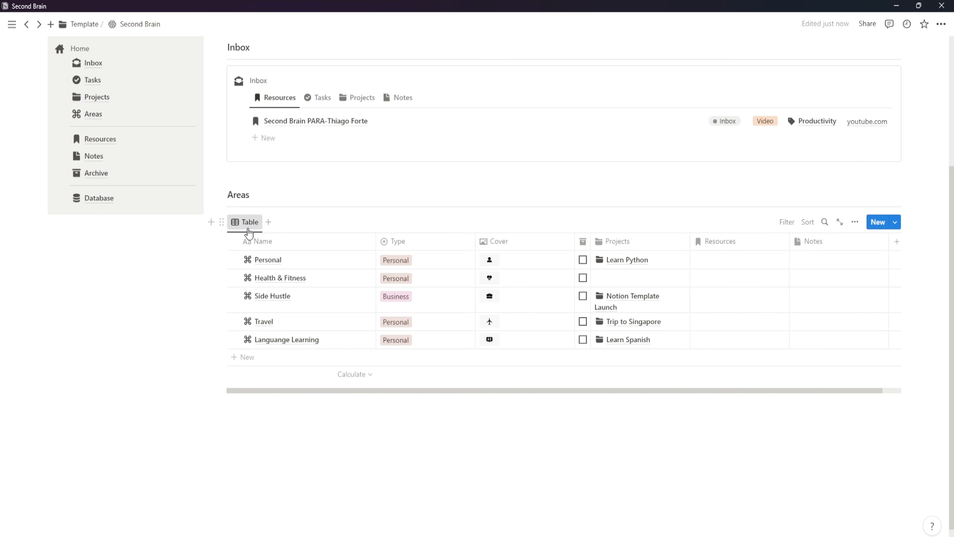
- Change the linked Areas view's layout to Gallery and have its pages open in Side peek
{"action": "left_click", "coordinate": [257, 228]}
{"action": "left_click", "coordinate": [269, 261]}
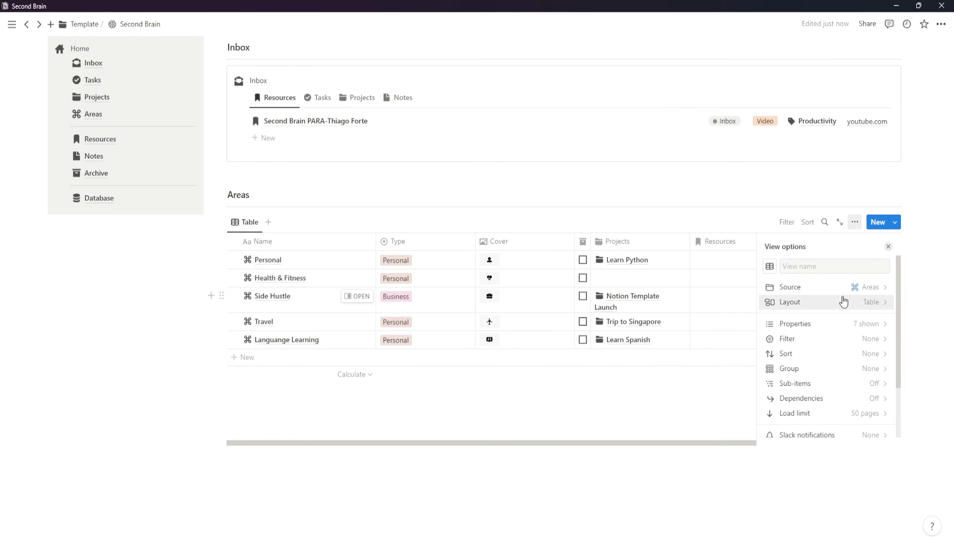
{"action": "left_click", "coordinate": [842, 302]}
{"action": "left_click", "coordinate": [873, 313]}
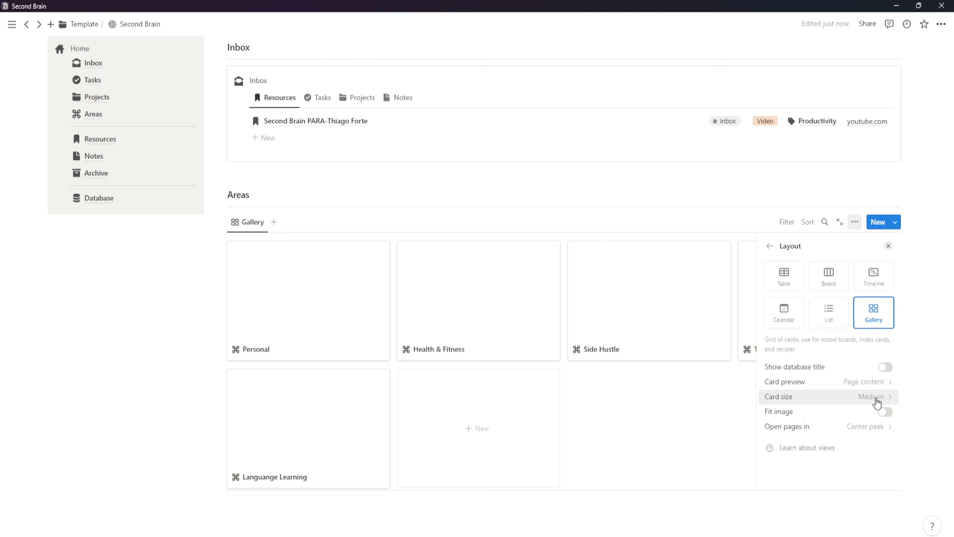
{"action": "left_click", "coordinate": [878, 430]}
{"action": "left_click", "coordinate": [869, 401]}
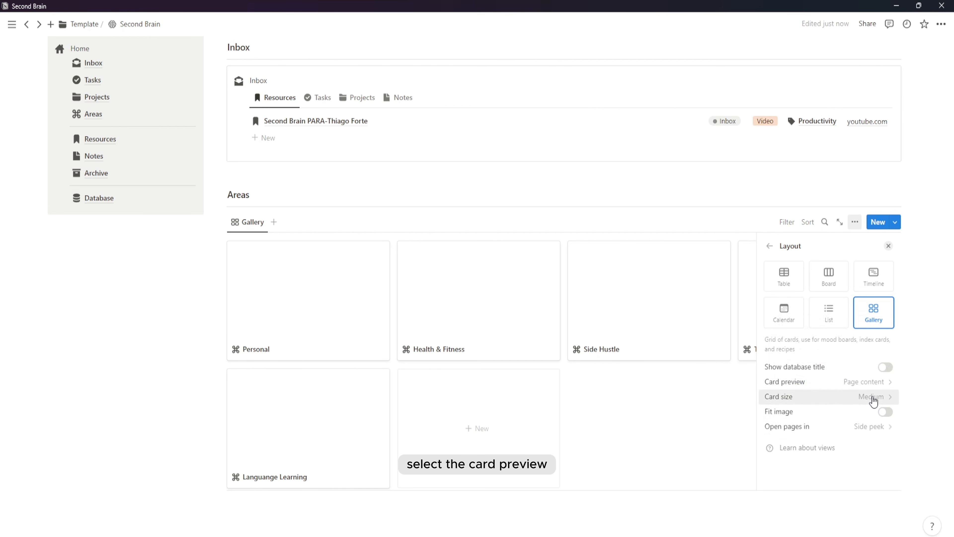
- Set the Areas gallery's card preview to the Cover property and its card size to Small
{"action": "left_click", "coordinate": [875, 383]}
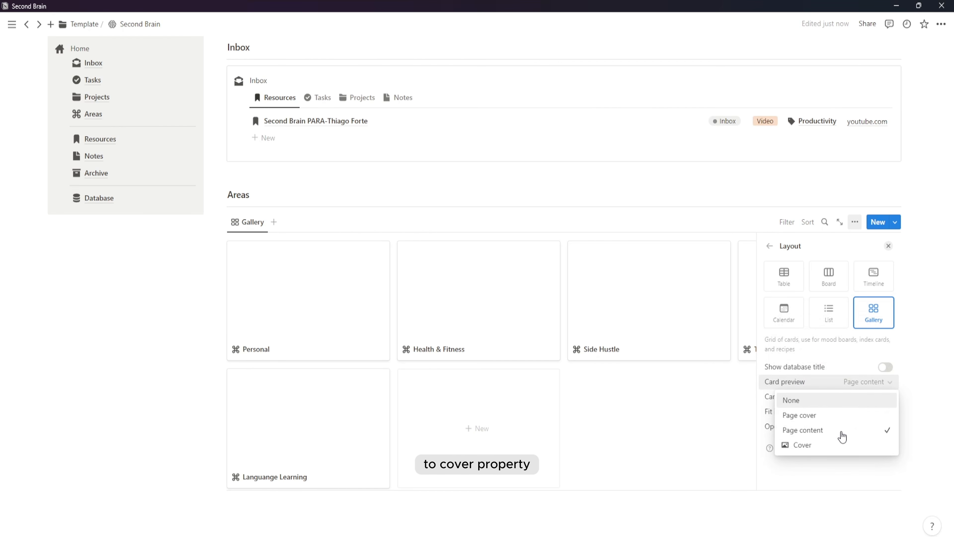
{"action": "left_click", "coordinate": [834, 447]}
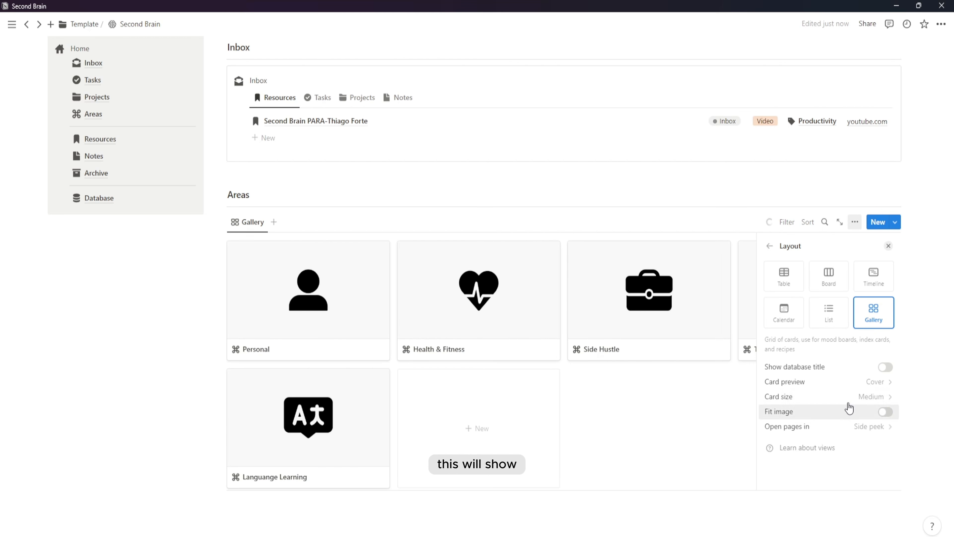
{"action": "left_click", "coordinate": [841, 400]}
{"action": "left_click", "coordinate": [834, 416]}
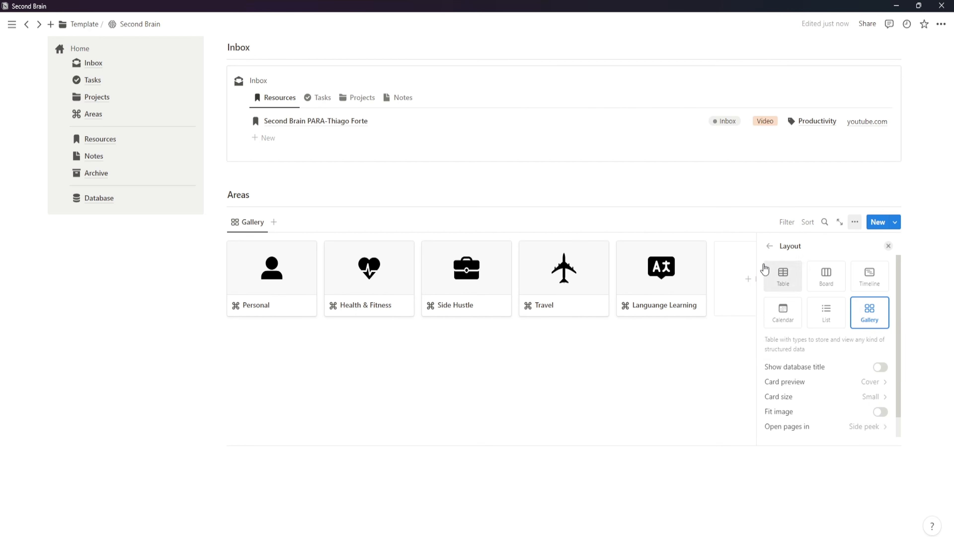
{"action": "left_click", "coordinate": [769, 247]}
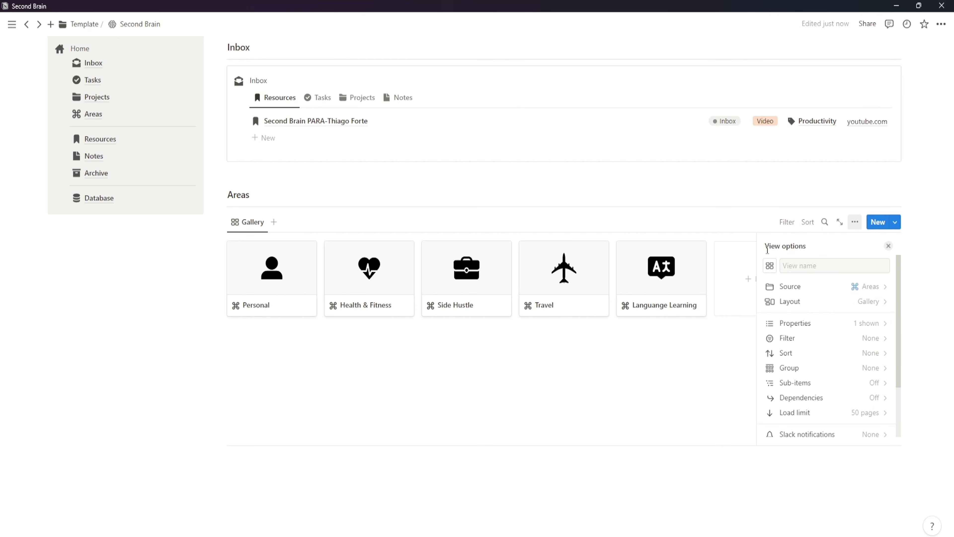
{"action": "left_click", "coordinate": [585, 428]}
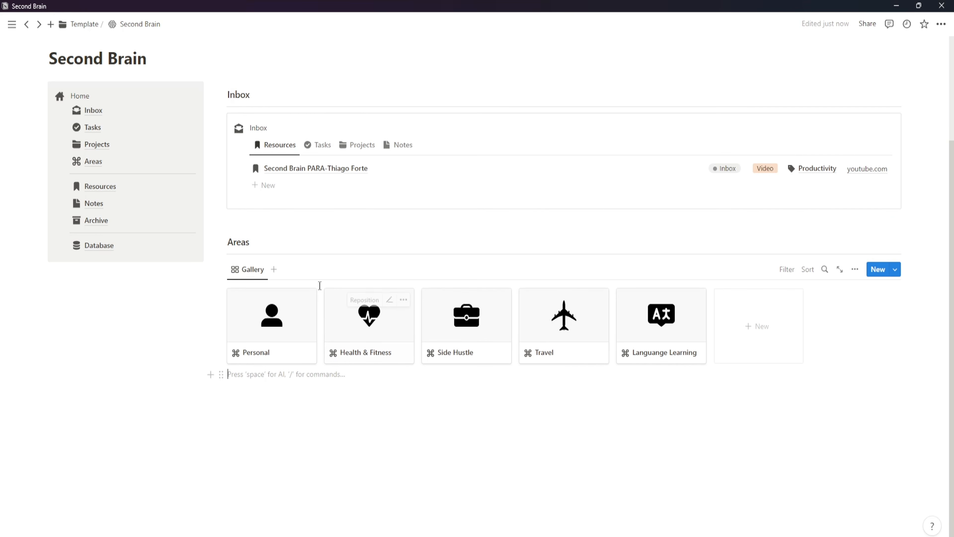
- Rename the gallery view "Areas" and give it the command-symbol icon used for Areas in the Home navigation
{"action": "left_click", "coordinate": [250, 269]}
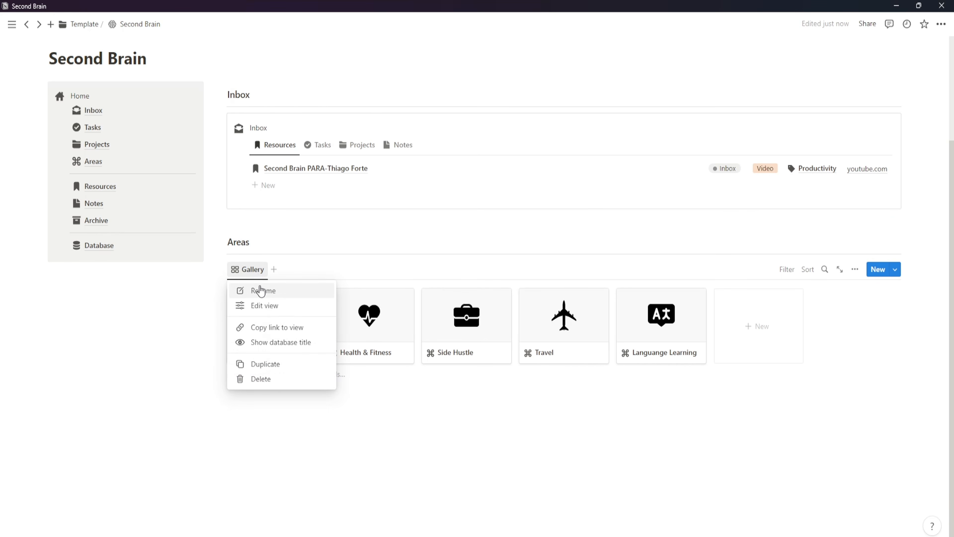
{"action": "left_click", "coordinate": [263, 305]}
{"action": "type", "text": "Areas"}
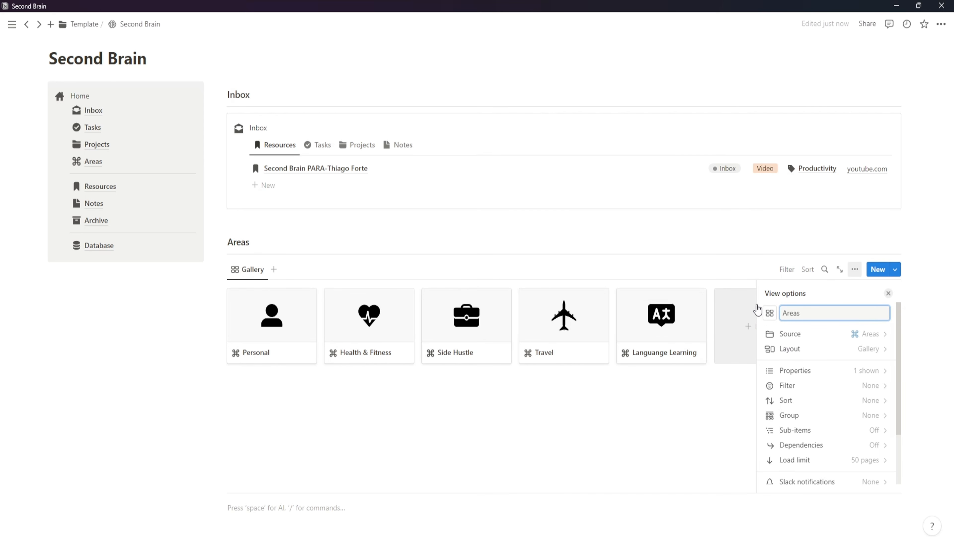
{"action": "left_click", "coordinate": [769, 313]}
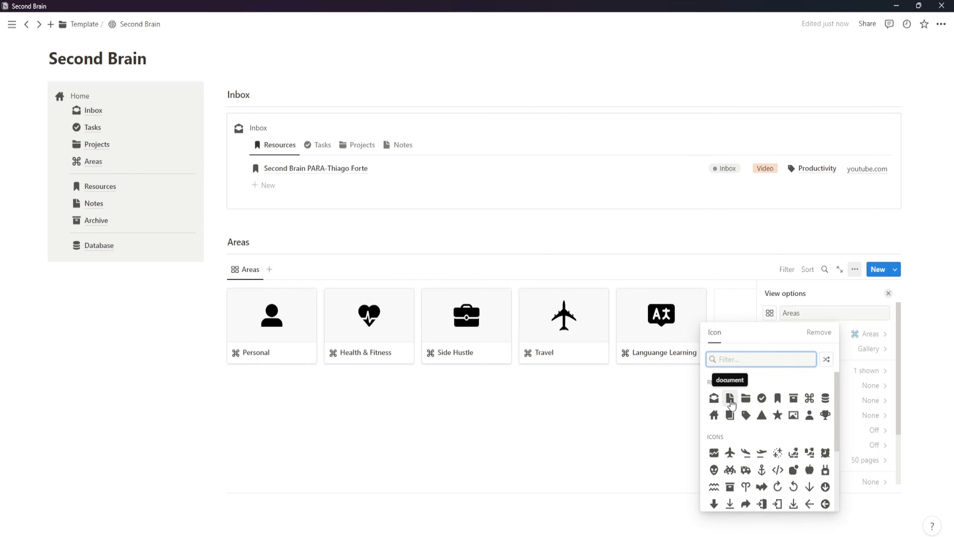
{"action": "left_click", "coordinate": [809, 398]}
{"action": "left_click", "coordinate": [436, 408]}
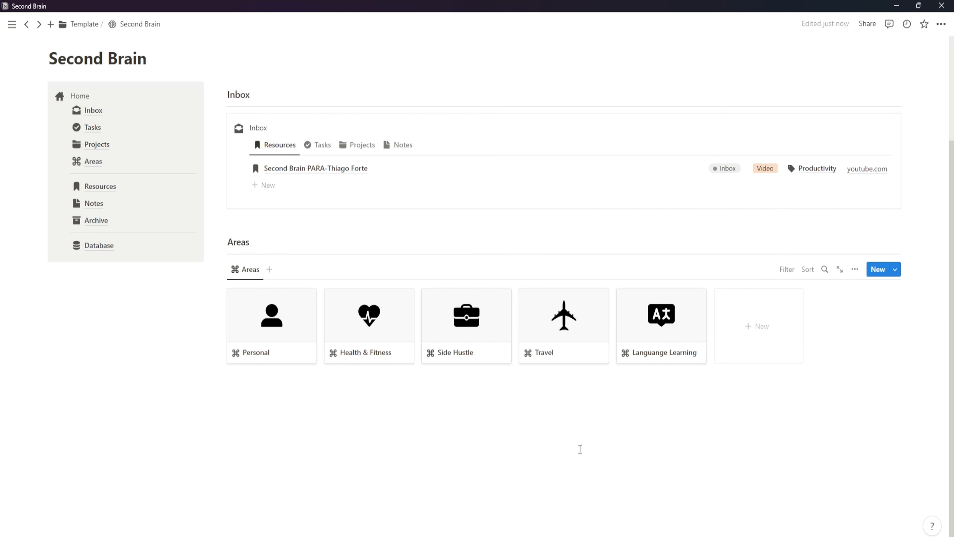
- Add a Heading 3 titled "Projects" below the Areas gallery, separated by an empty line
{"action": "scroll", "coordinate": [581, 449], "scroll_direction": "up", "scroll_amount": 2}
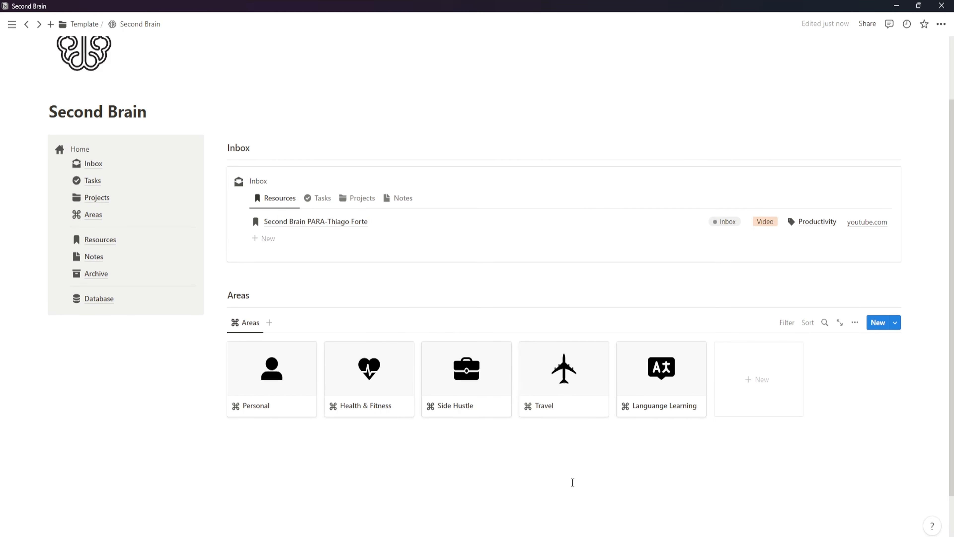
{"action": "scroll", "coordinate": [571, 475], "scroll_direction": "up", "scroll_amount": 2}
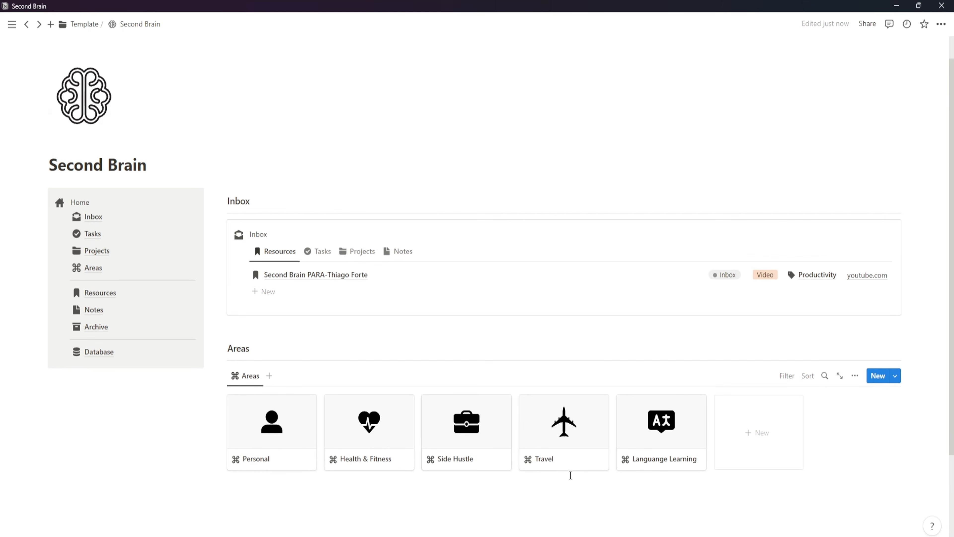
{"action": "scroll", "coordinate": [570, 476], "scroll_direction": "down", "scroll_amount": 5}
{"action": "left_click", "coordinate": [330, 381]}
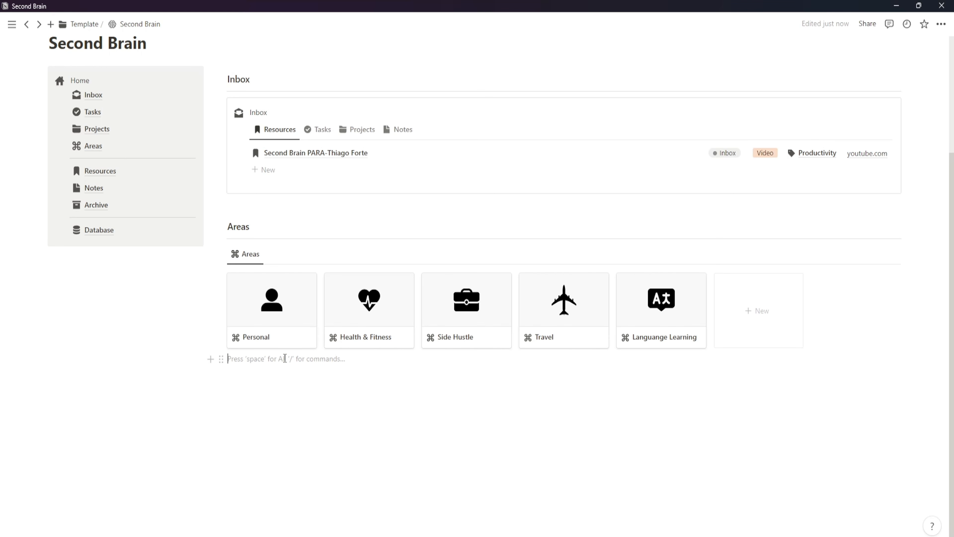
{"action": "key", "text": "Return"}
{"action": "type", "text": "/head"}
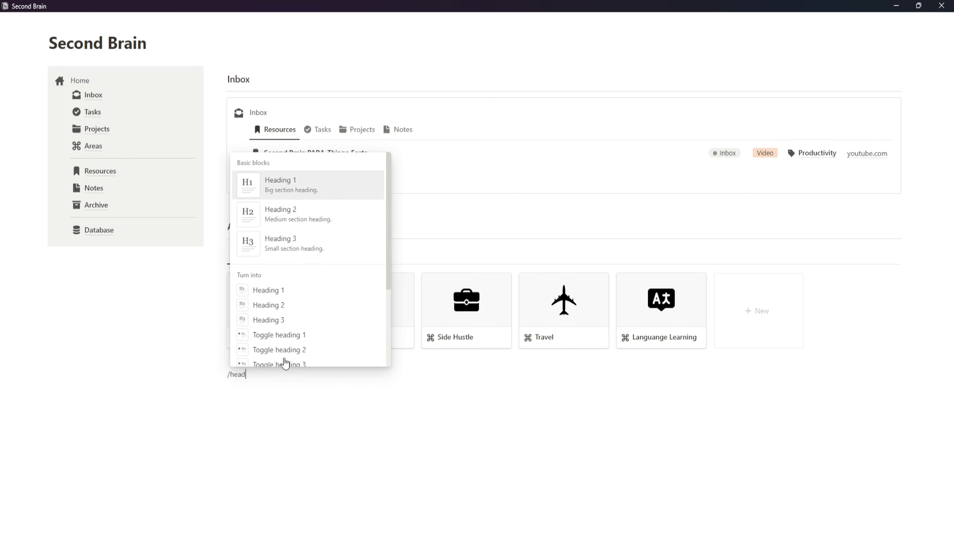
{"action": "left_click", "coordinate": [293, 240]}
{"action": "type", "text": "Projects"}
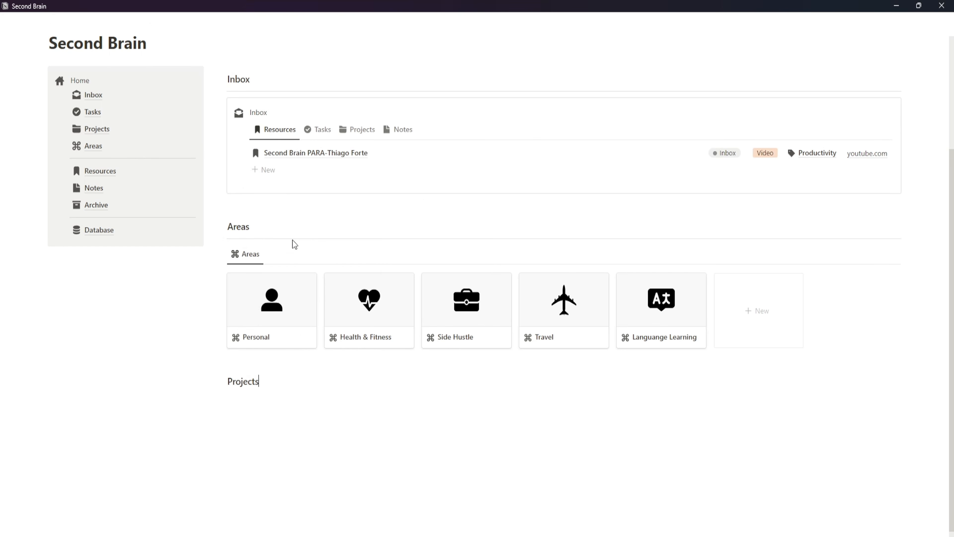
- Add a divider under the Projects heading and insert a linked view of the Projects database below it
{"action": "type", "text": "/div"}
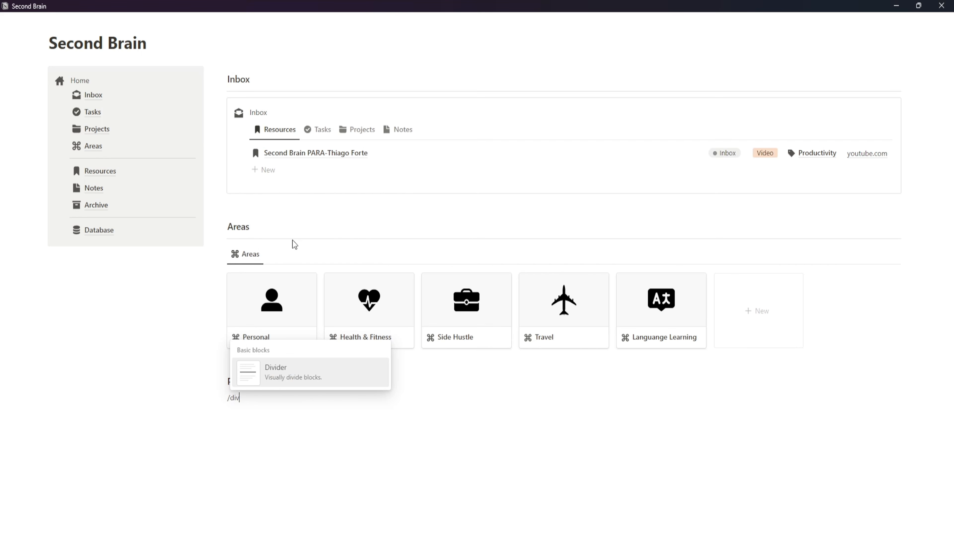
{"action": "key", "text": "Return"}
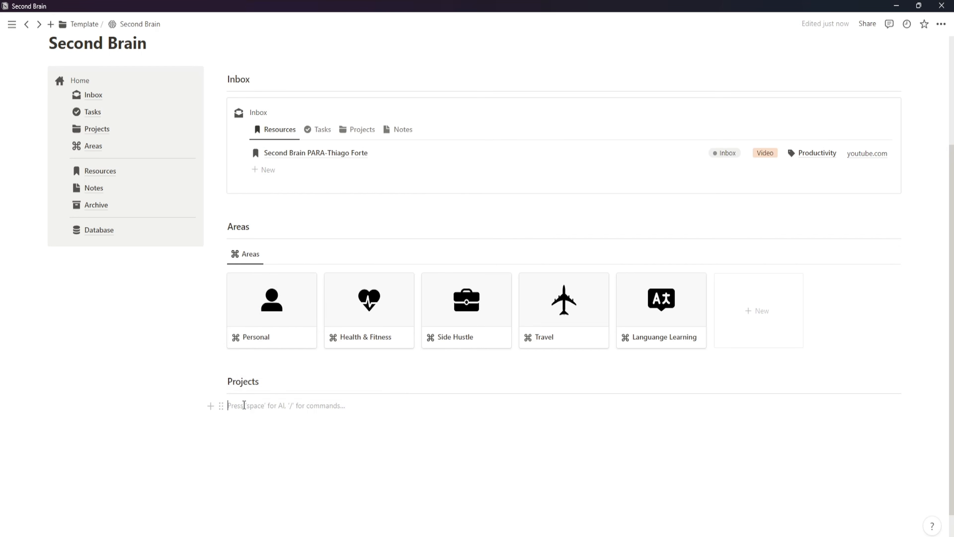
{"action": "type", "text": "/linked"}
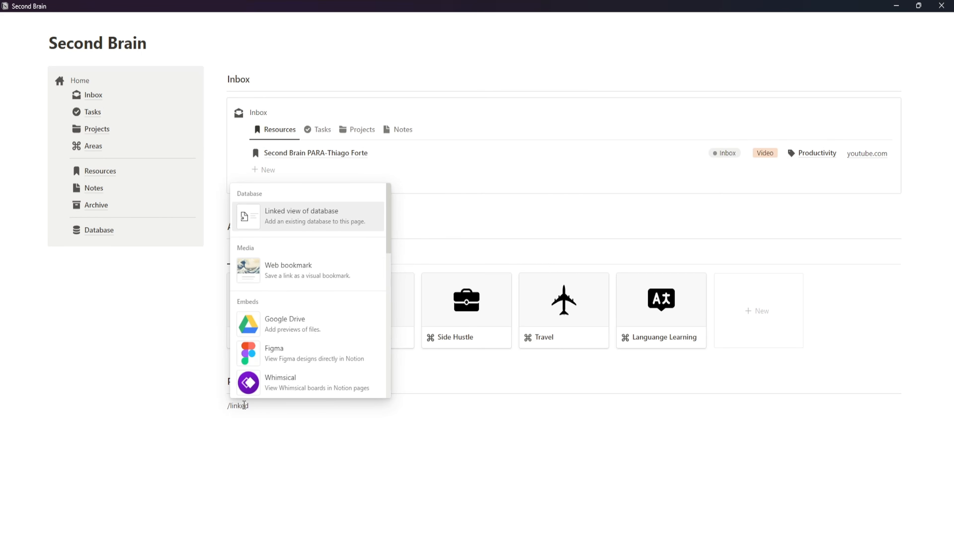
{"action": "left_click", "coordinate": [315, 217]}
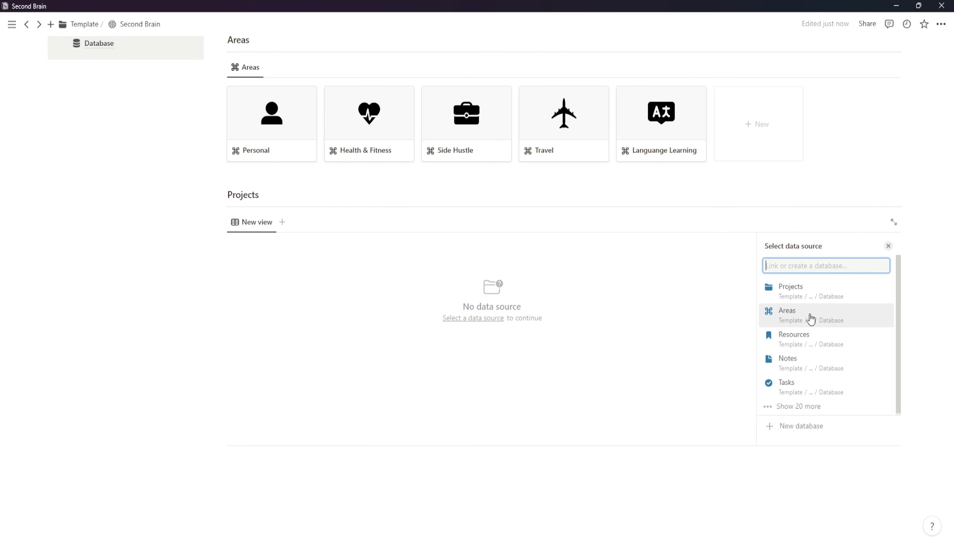
{"action": "left_click", "coordinate": [828, 291]}
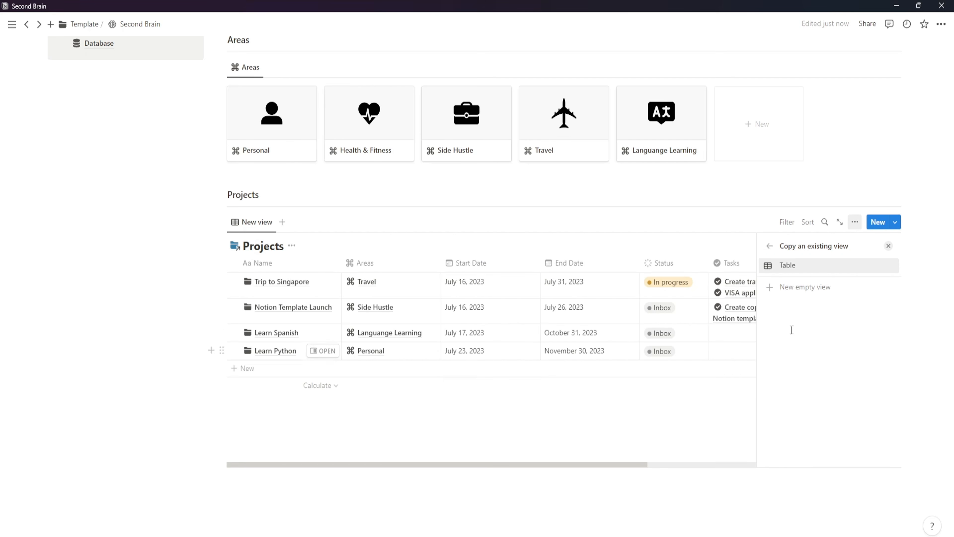
- Hide the database title of the linked Projects view
{"action": "left_click", "coordinate": [254, 251]}
{"action": "left_click", "coordinate": [112, 24]}
{"action": "left_click", "coordinate": [109, 41]}
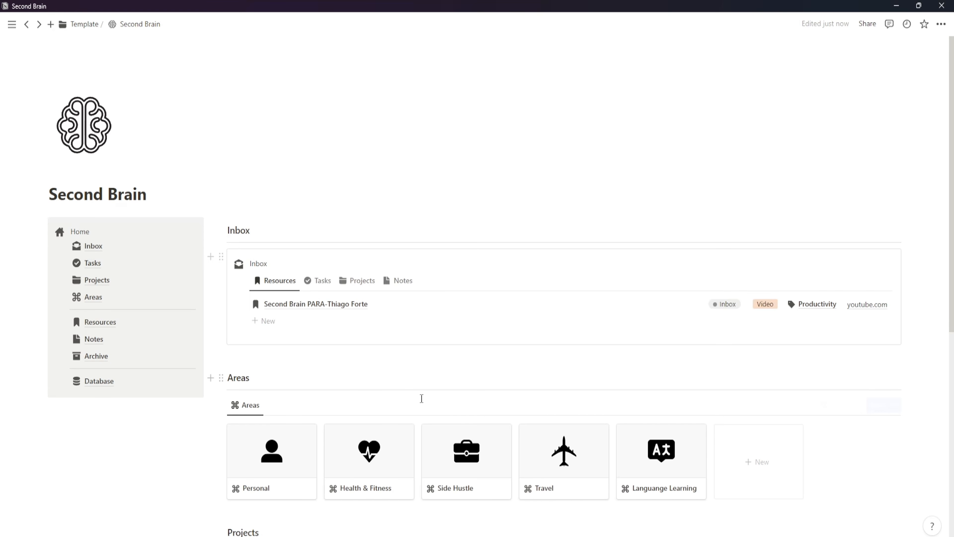
{"action": "scroll", "coordinate": [341, 415], "scroll_direction": "down", "scroll_amount": 8}
{"action": "left_click", "coordinate": [291, 264]}
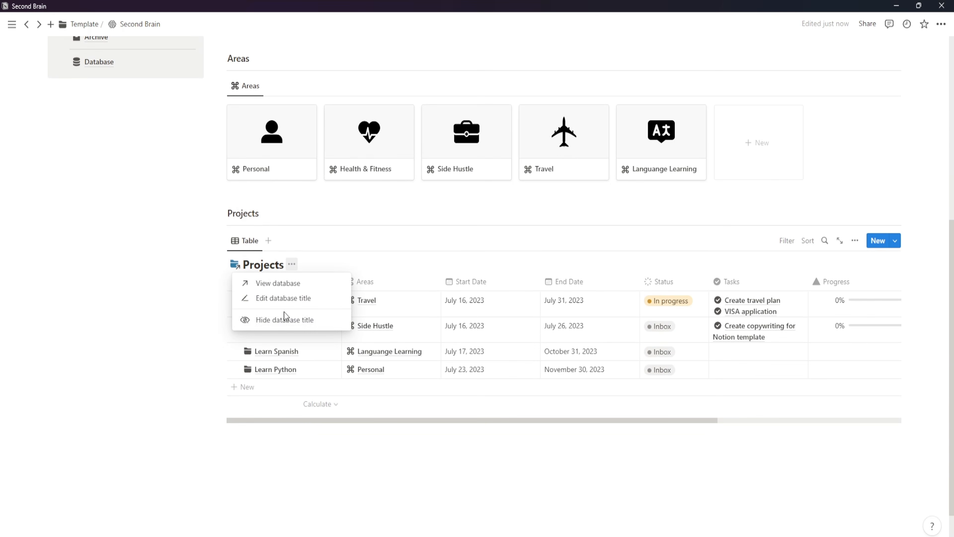
{"action": "left_click", "coordinate": [285, 318]}
- Rename the linked Projects table view "Projects", give it the folder icon and change its layout to Board
{"action": "left_click", "coordinate": [247, 240]}
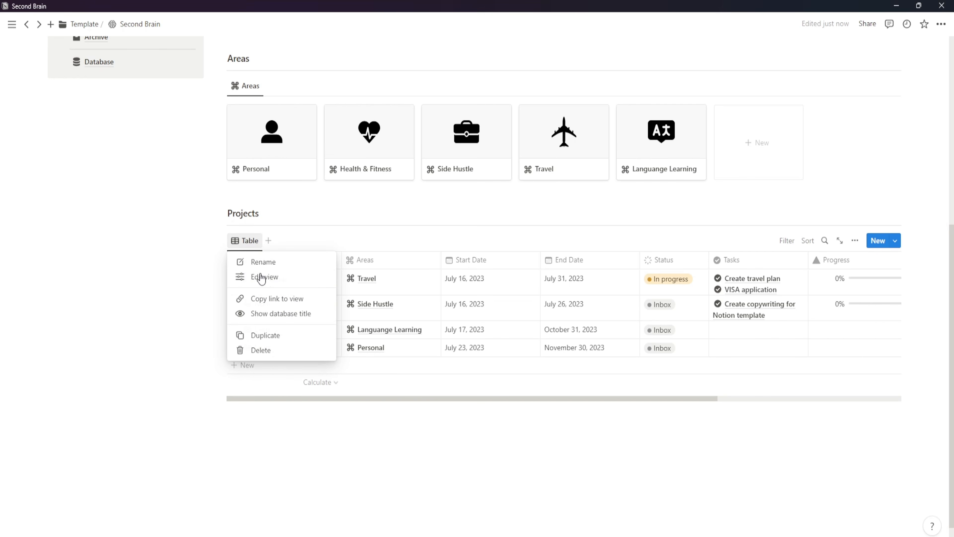
{"action": "left_click", "coordinate": [262, 277]}
{"action": "left_click", "coordinate": [821, 284]}
{"action": "type", "text": "Pro"}
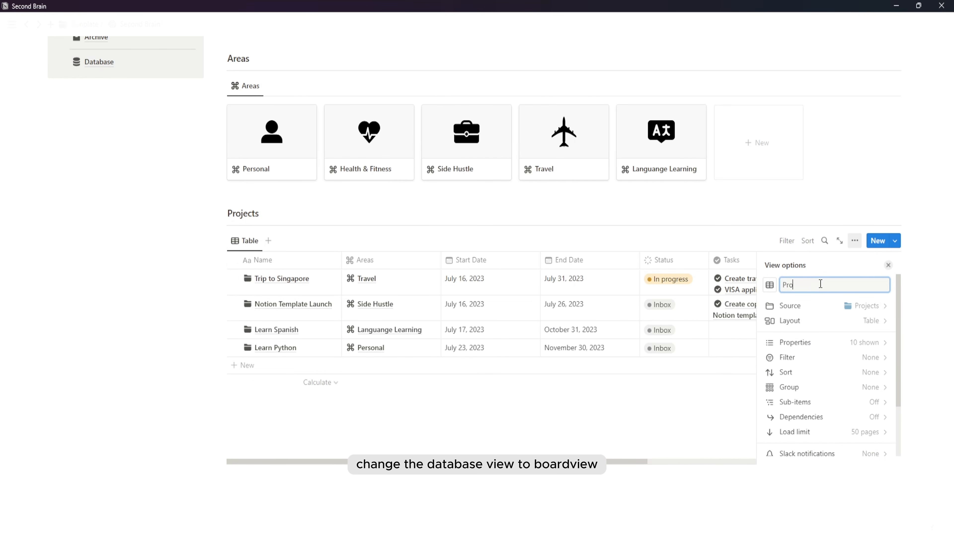
{"action": "type", "text": "jects"}
{"action": "left_click", "coordinate": [770, 285]}
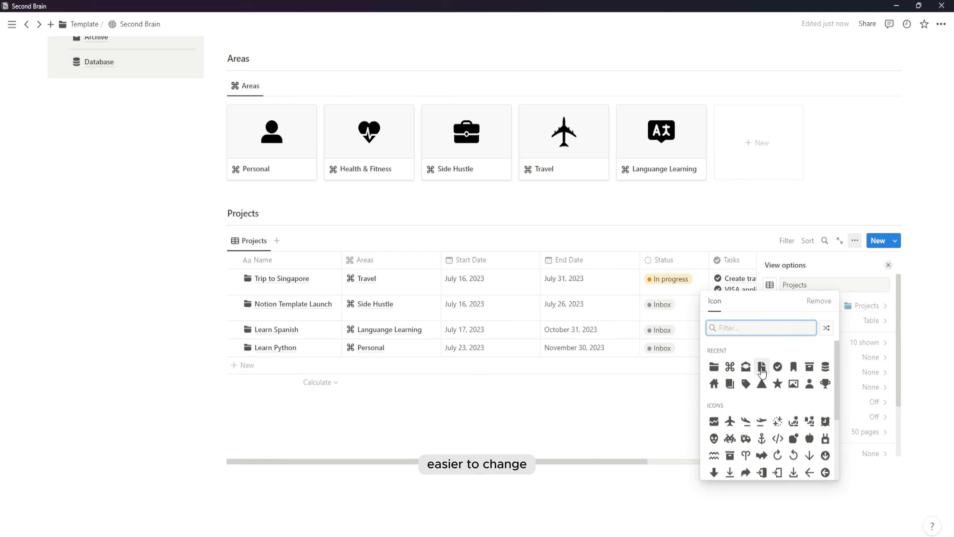
{"action": "left_click", "coordinate": [714, 366]}
{"action": "left_click", "coordinate": [876, 320]}
{"action": "left_click", "coordinate": [827, 294]}
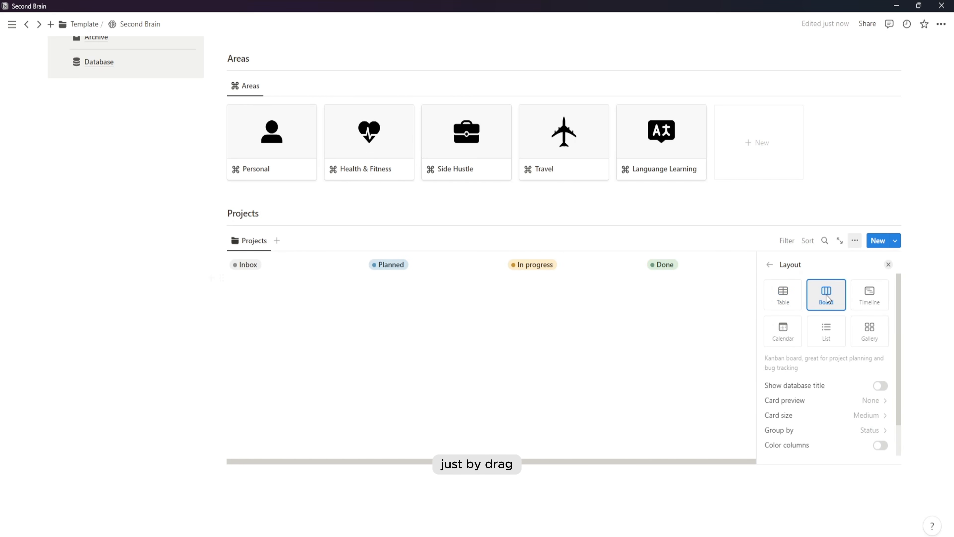
- Try the Small card size and colored columns on the Projects board, and restore Medium cards and uncolored columns
{"action": "scroll", "coordinate": [846, 422], "scroll_direction": "down", "scroll_amount": 2}
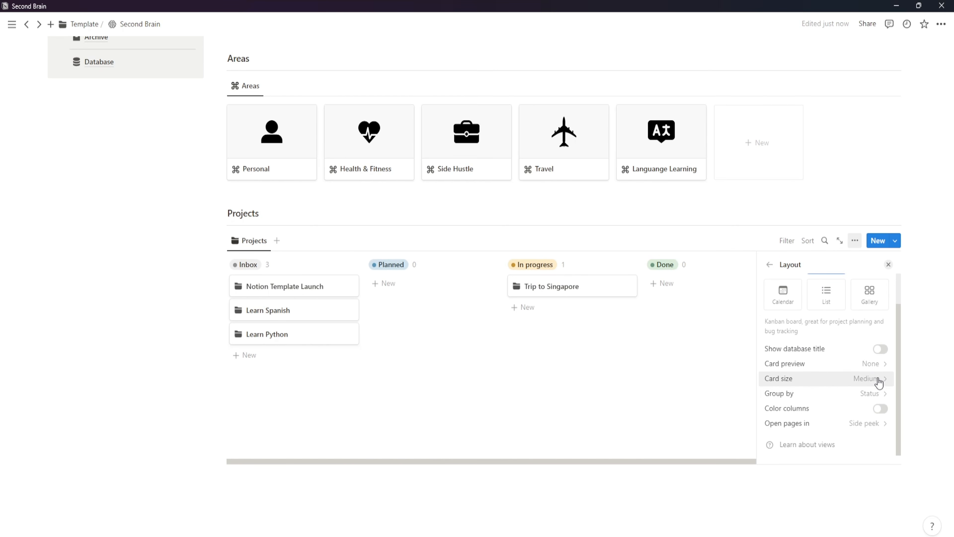
{"action": "left_click", "coordinate": [879, 379]}
{"action": "left_click", "coordinate": [858, 397]}
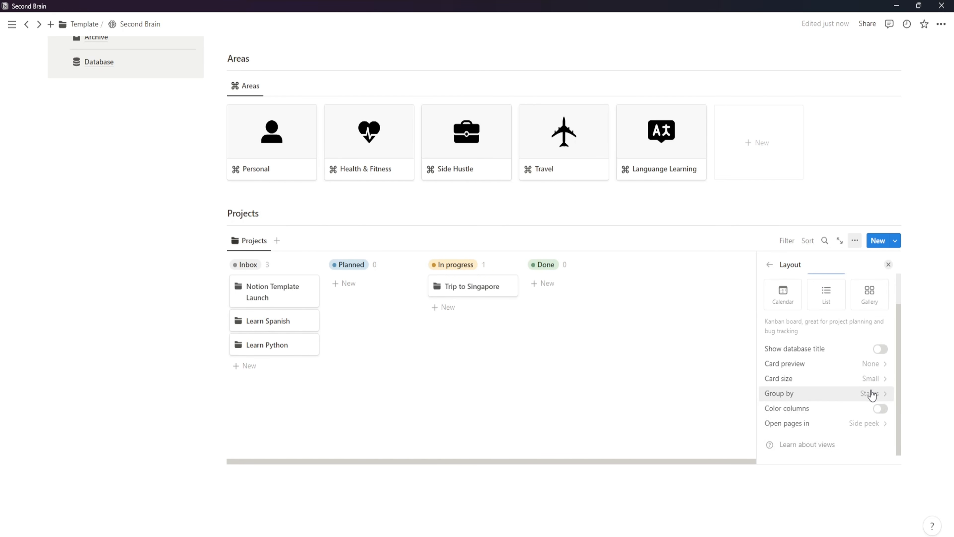
{"action": "left_click", "coordinate": [871, 378]}
{"action": "left_click", "coordinate": [851, 416]}
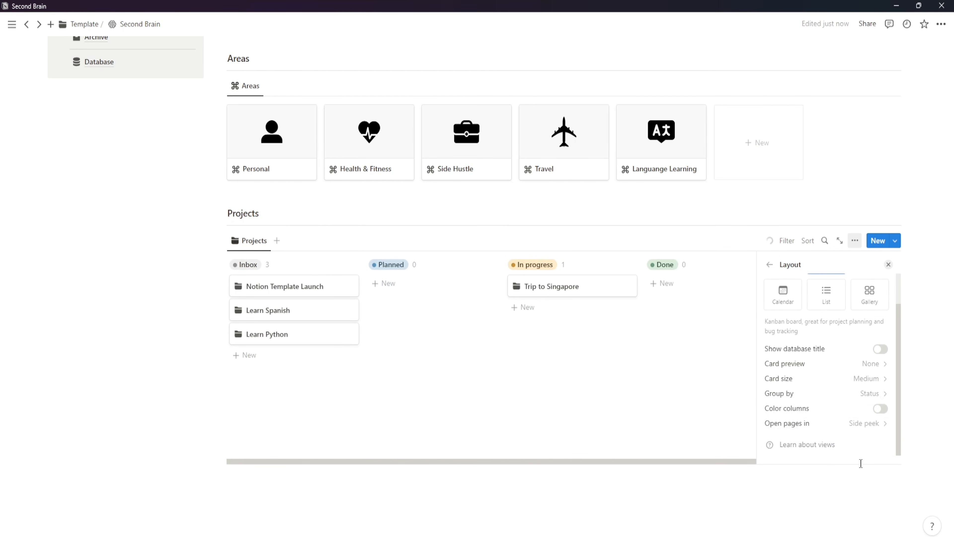
{"action": "left_click", "coordinate": [860, 424]}
{"action": "left_click", "coordinate": [848, 333]}
{"action": "left_click", "coordinate": [879, 409]}
{"action": "left_click", "coordinate": [879, 410]}
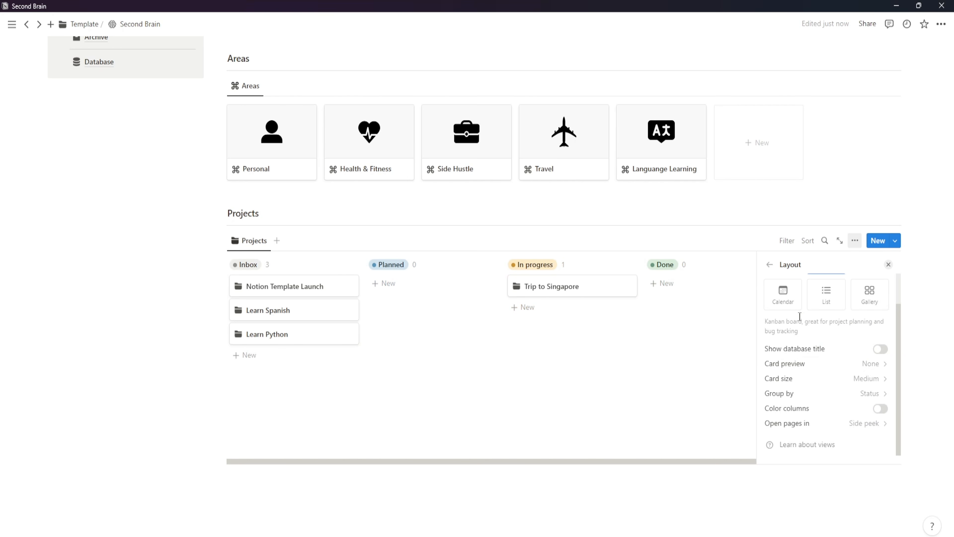
- Show the Areas and Progress properties on the Projects board's cards
{"action": "left_click", "coordinate": [771, 265]}
{"action": "left_click", "coordinate": [868, 351]}
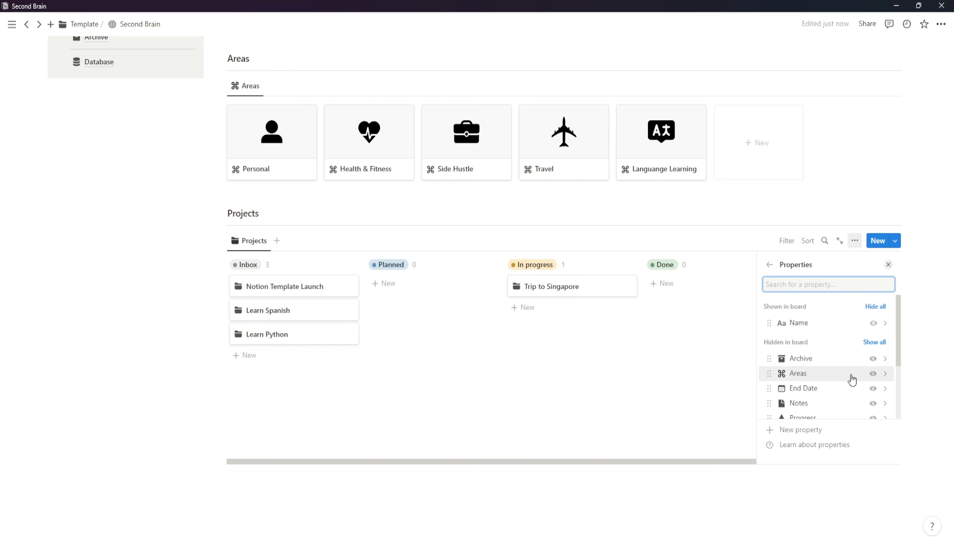
{"action": "left_click", "coordinate": [873, 373]}
{"action": "scroll", "coordinate": [846, 399], "scroll_direction": "down", "scroll_amount": 3}
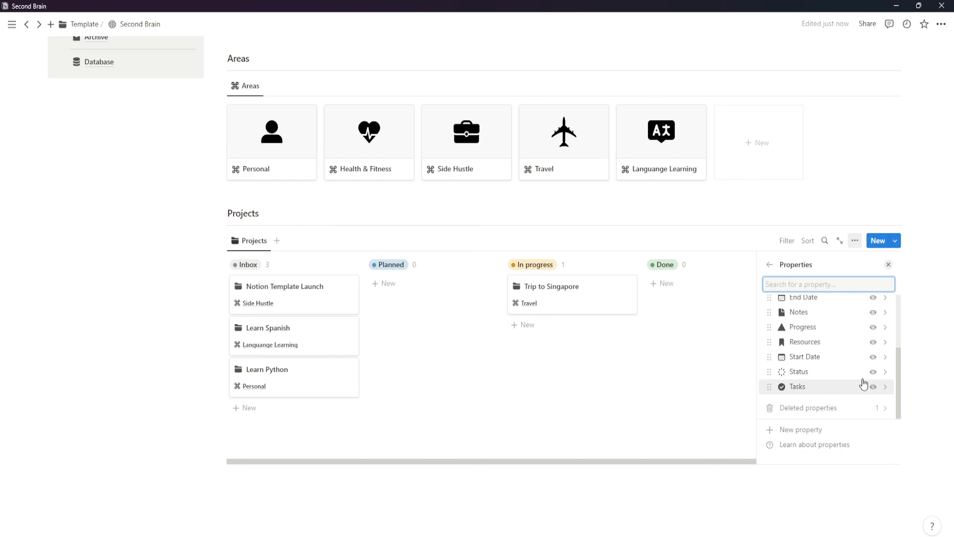
{"action": "left_click", "coordinate": [873, 327]}
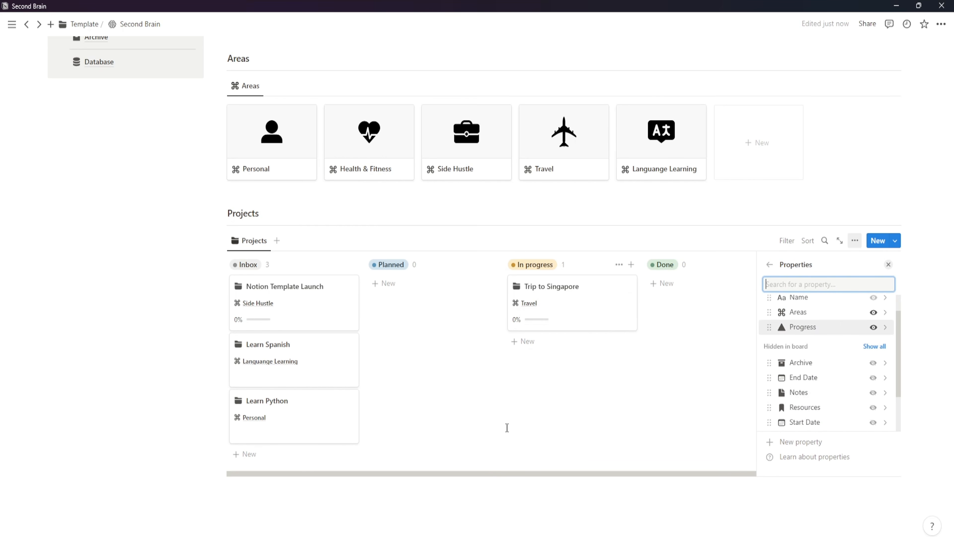
{"action": "left_click", "coordinate": [605, 436]}
- Move the Learn Python and Learn Spanish cards from the Inbox column to the Planned column
{"action": "left_click_drag", "start_coordinate": [320, 427], "coordinate": [404, 388]}
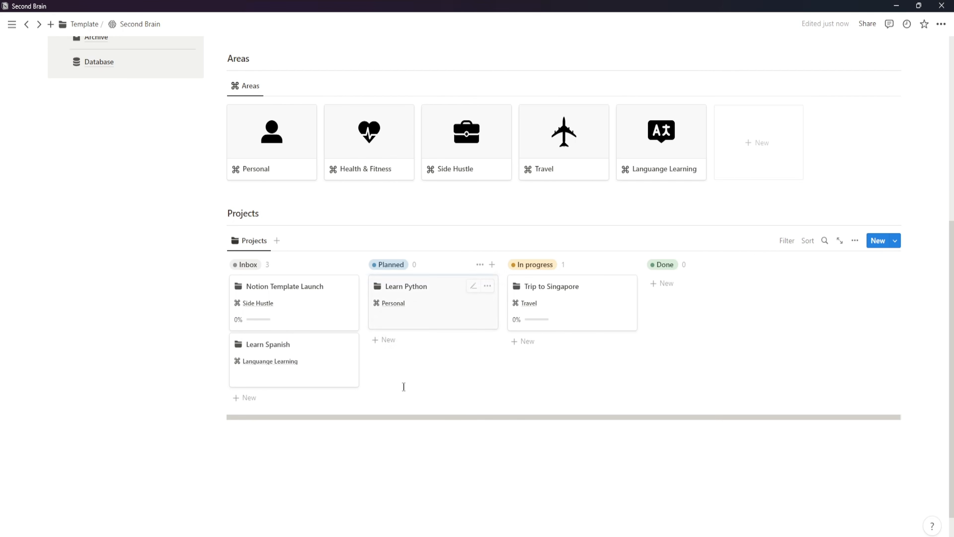
{"action": "left_click_drag", "start_coordinate": [338, 376], "coordinate": [473, 369]}
{"action": "scroll", "coordinate": [597, 422], "scroll_direction": "up", "scroll_amount": 1}
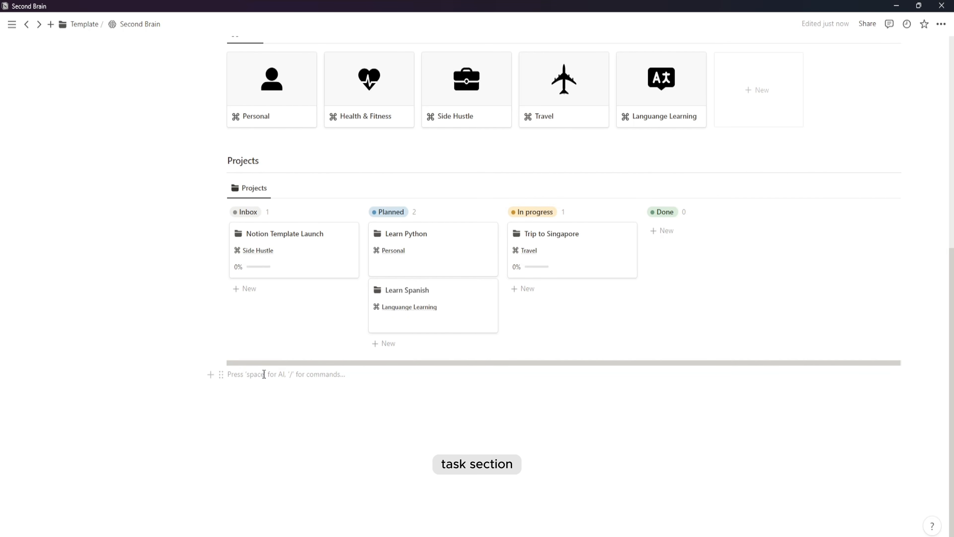
- Add a Heading 3 titled "Tasks" below the Projects board, followed by a divider
{"action": "type", "text": "/head"}
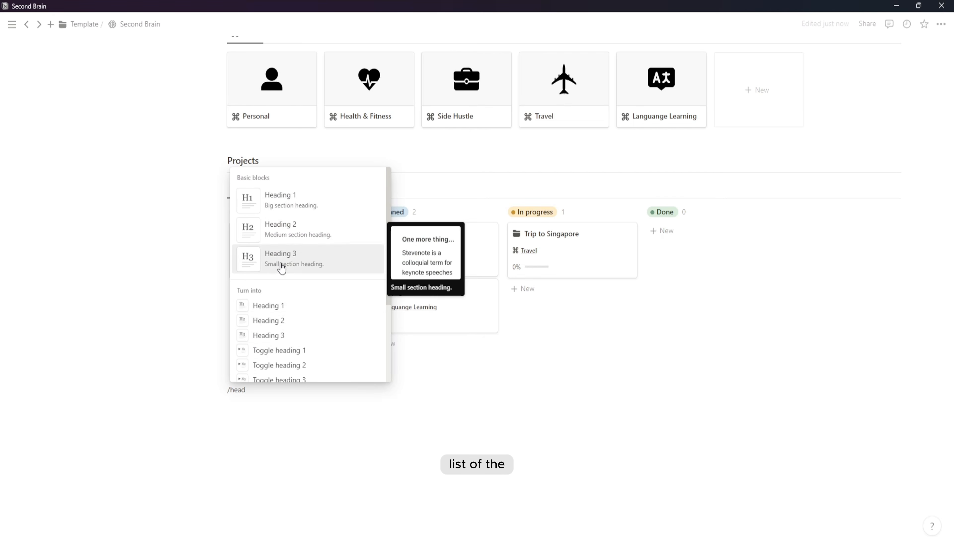
{"action": "left_click", "coordinate": [282, 268]}
{"action": "type", "text": "Tasks"}
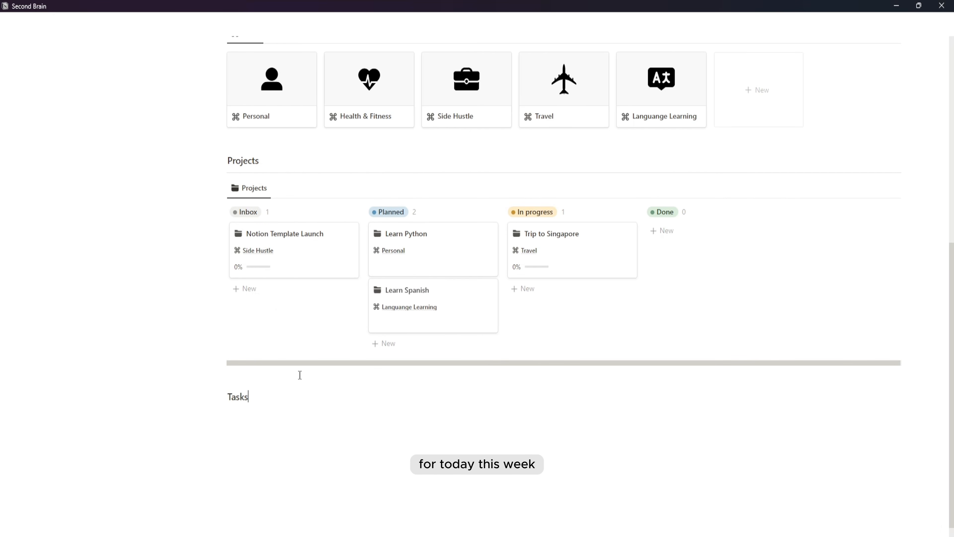
{"action": "key", "text": "Return"}
{"action": "type", "text": "/divi"}
{"action": "key", "text": "Return"}
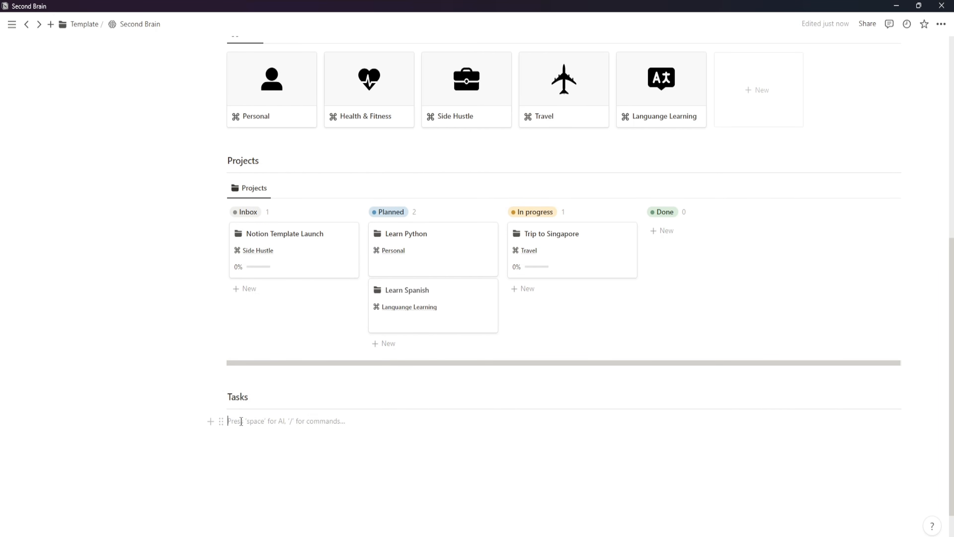
- Insert a linked view of the Tasks database under the Tasks divider and hide its database title
{"action": "type", "text": "/linked"}
{"action": "key", "text": "Return"}
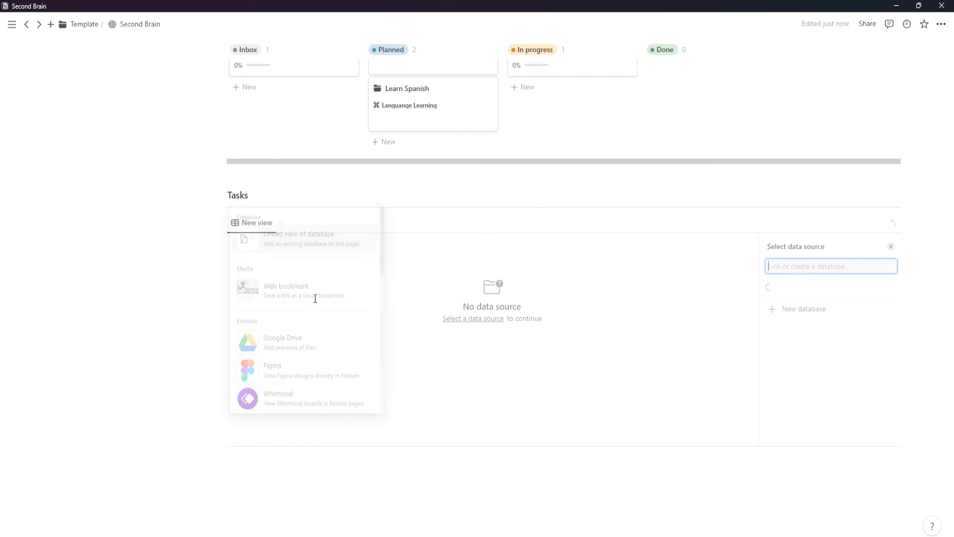
{"action": "left_click", "coordinate": [813, 385]}
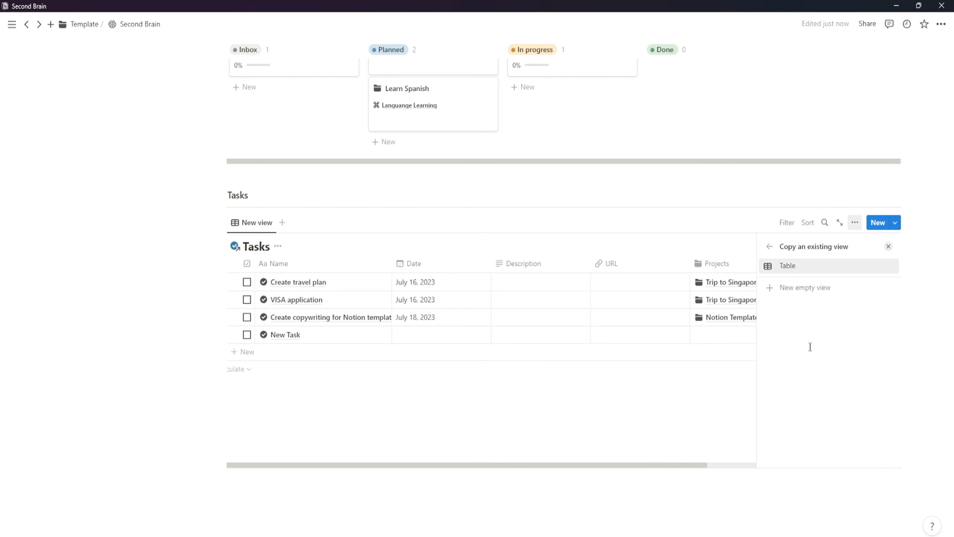
{"action": "left_click", "coordinate": [770, 247]}
{"action": "left_click", "coordinate": [277, 246]}
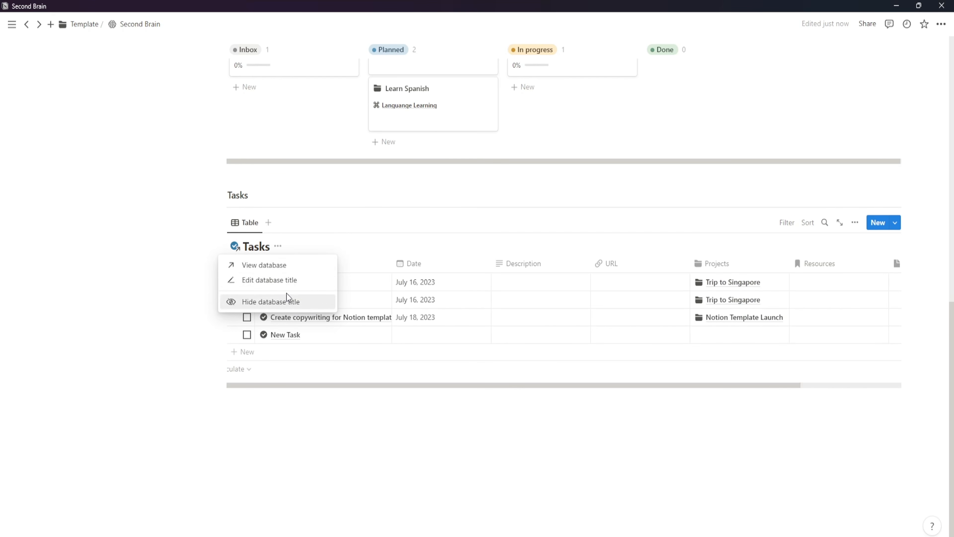
{"action": "left_click", "coordinate": [277, 301]}
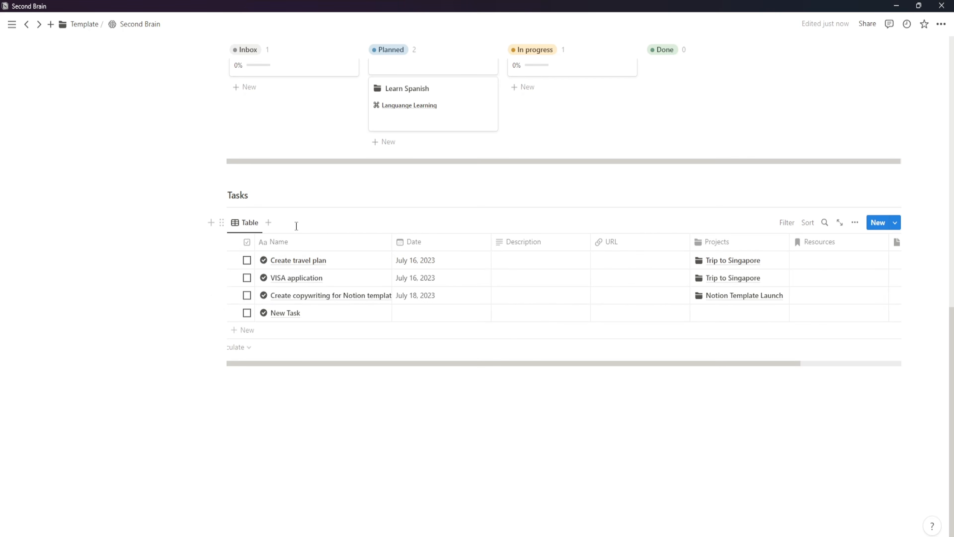
- Change the linked Tasks view's layout from Table to List
{"action": "left_click", "coordinate": [246, 223]}
{"action": "left_click", "coordinate": [278, 258]}
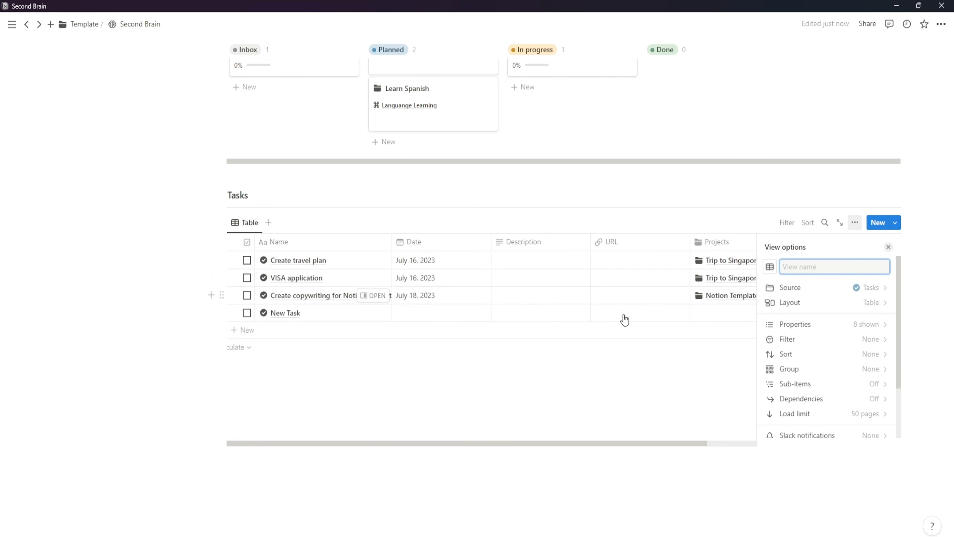
{"action": "left_click", "coordinate": [848, 303]}
{"action": "left_click", "coordinate": [837, 320]}
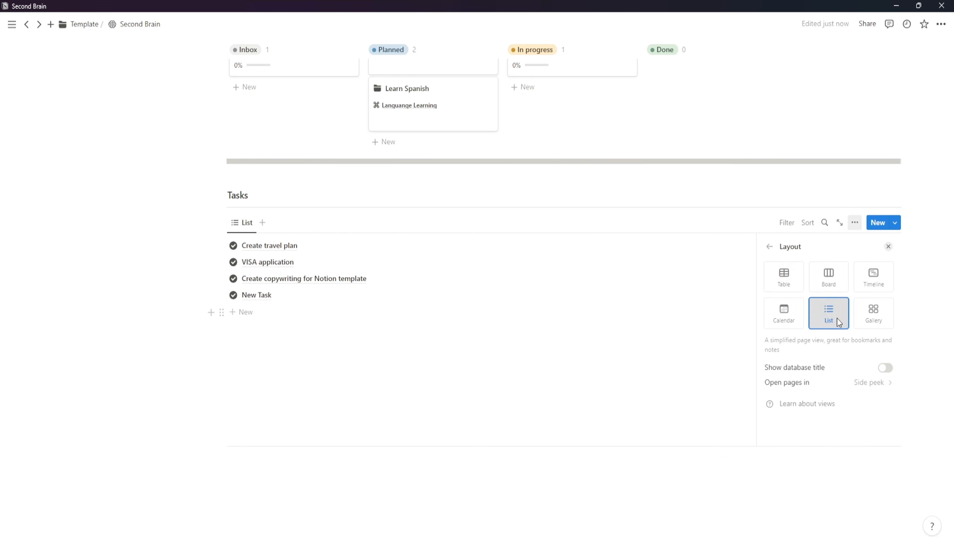
- Rename the Tasks list view "Today" and give it the round checkmark icon
{"action": "left_click", "coordinate": [770, 247]}
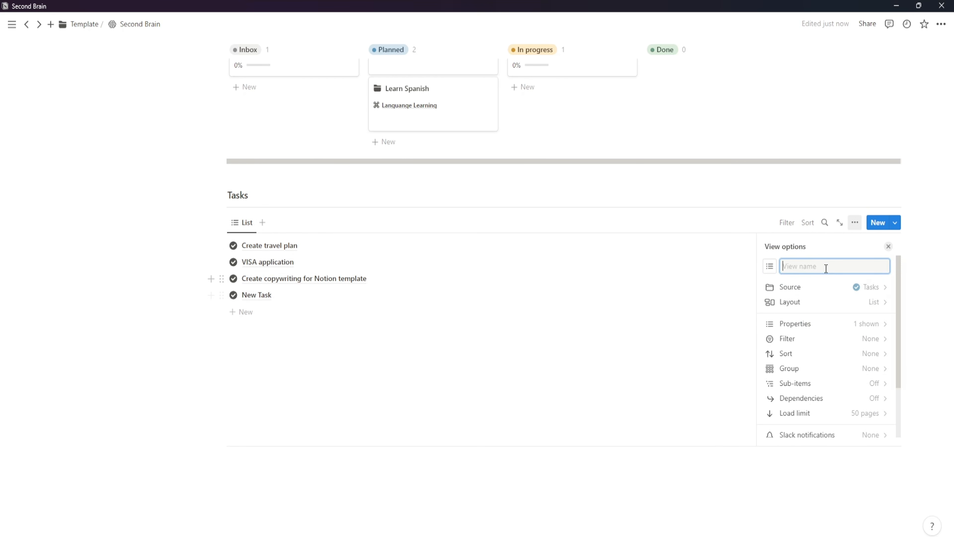
{"action": "type", "text": "Today"}
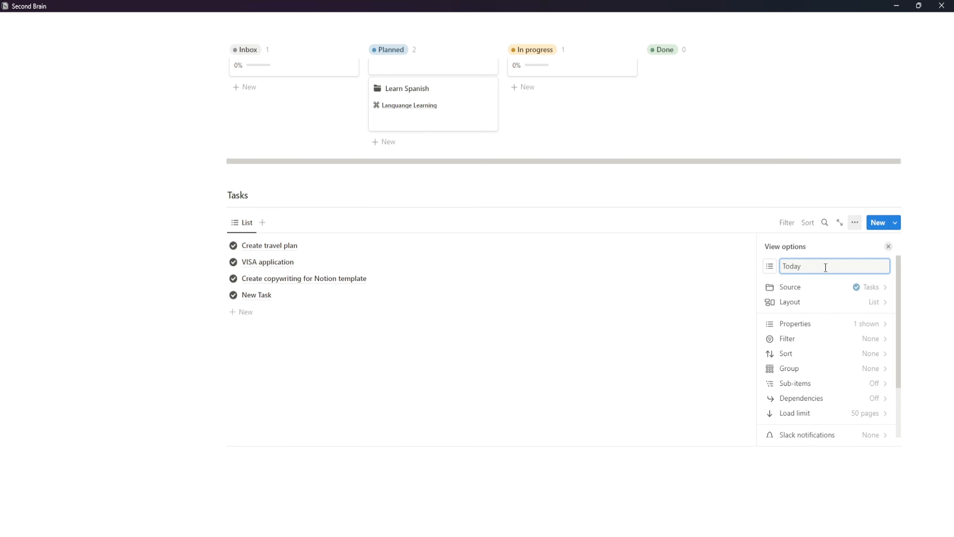
{"action": "left_click", "coordinate": [770, 266]}
{"action": "left_click", "coordinate": [778, 349]}
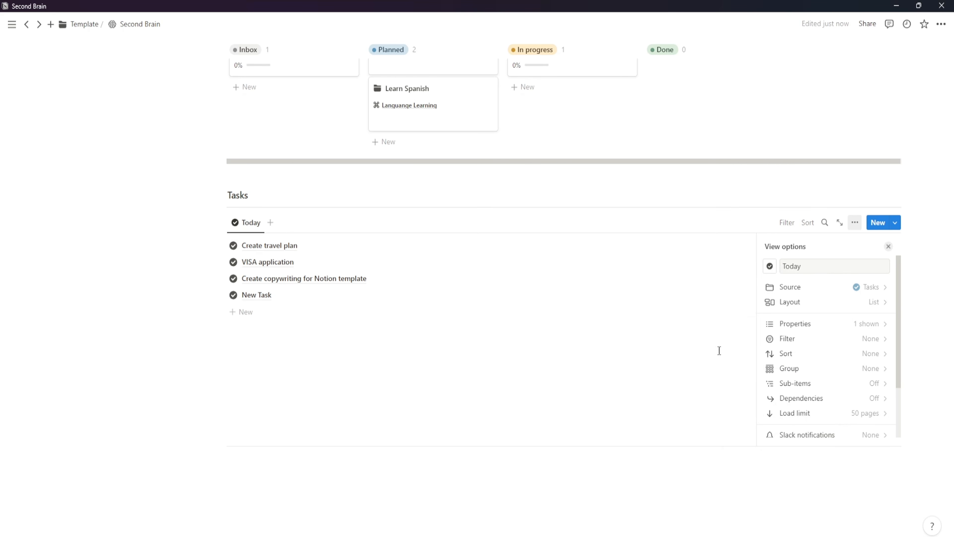
{"action": "left_click", "coordinate": [678, 452]}
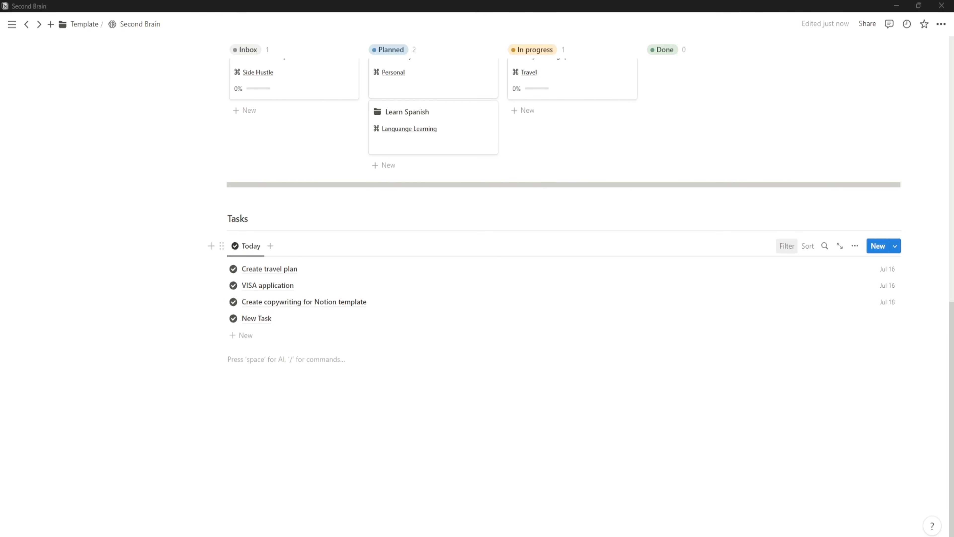
- Add a Date filter to the Today view so the start date is relative to today, set to This day
{"action": "left_click", "coordinate": [787, 245]}
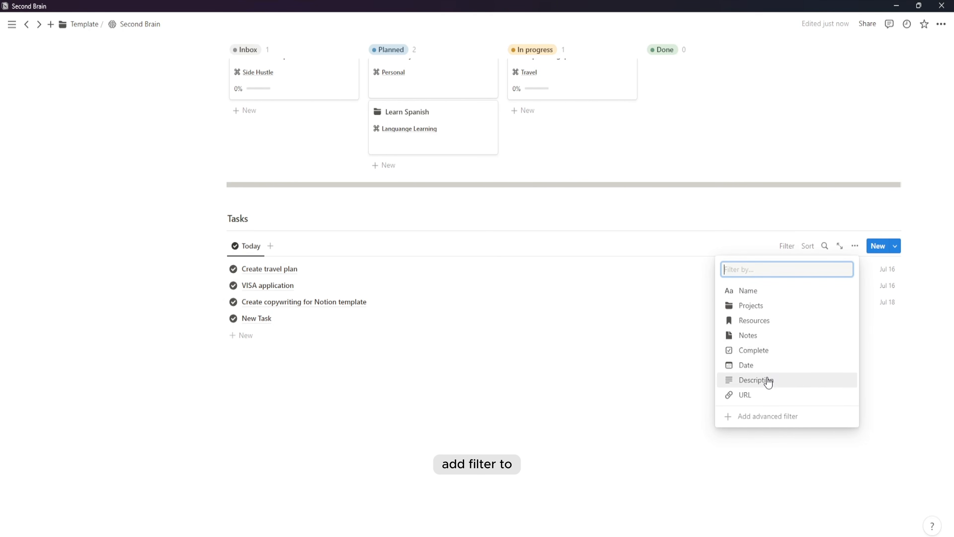
{"action": "left_click", "coordinate": [767, 367]}
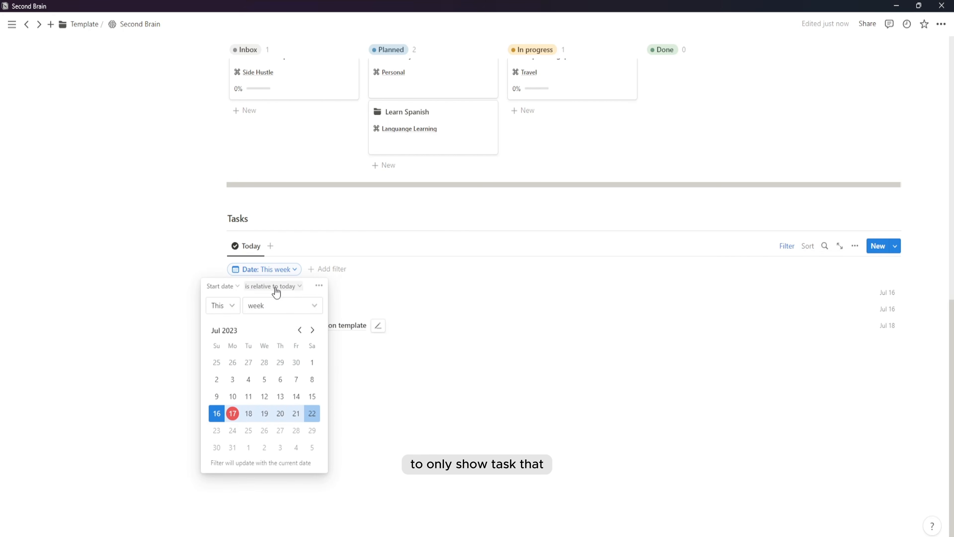
{"action": "left_click", "coordinate": [283, 305]}
{"action": "left_click", "coordinate": [279, 328]}
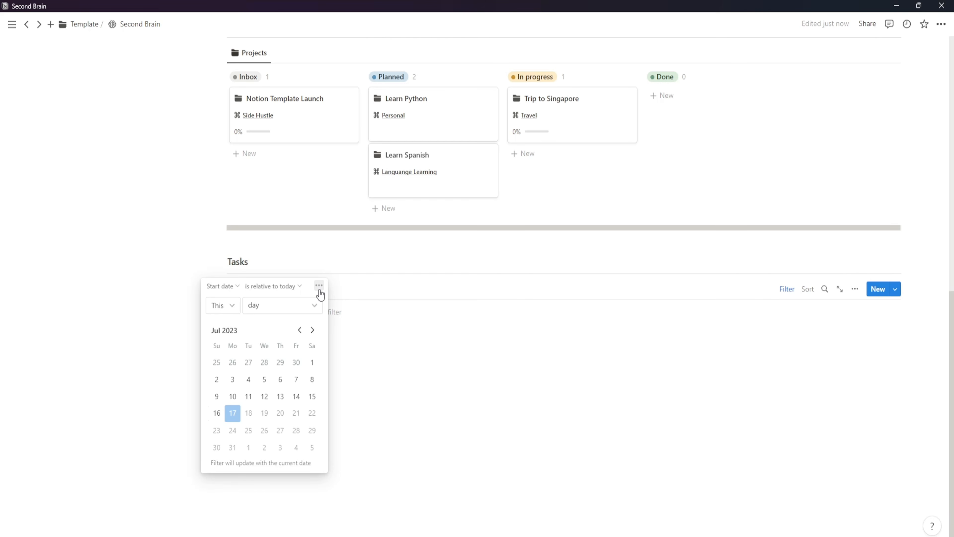
{"action": "left_click", "coordinate": [332, 320]}
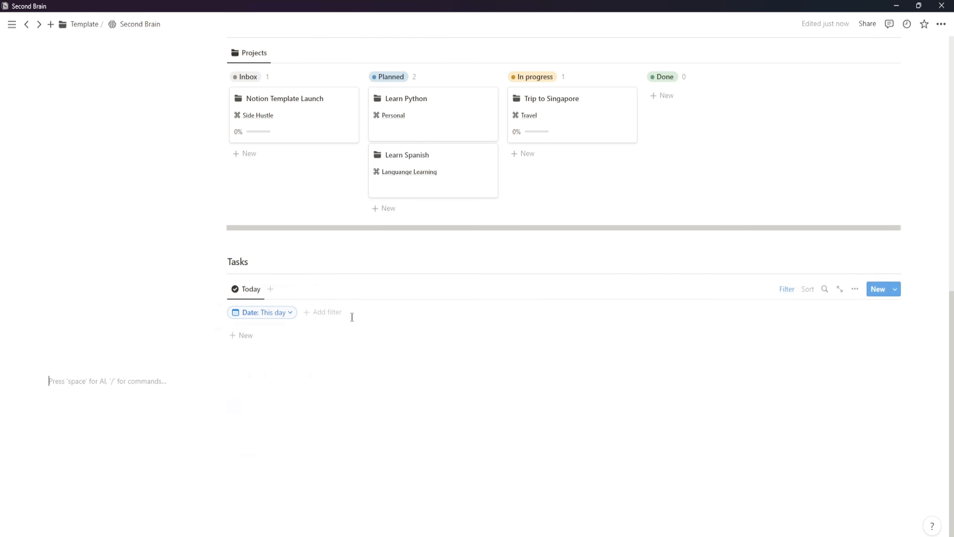
- Add a second filter to the Today view that keeps only tasks whose Complete property is unchecked
{"action": "left_click", "coordinate": [324, 312]}
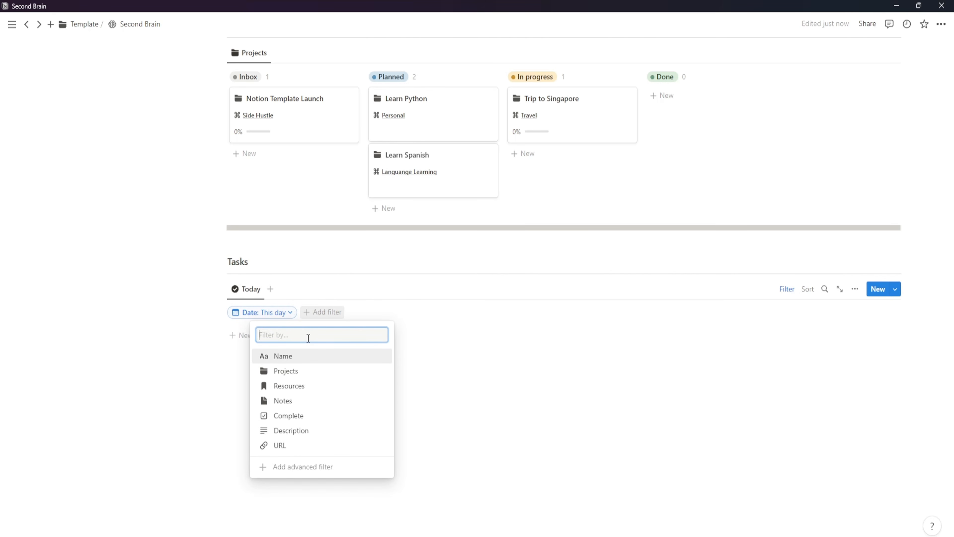
{"action": "left_click", "coordinate": [288, 415]}
{"action": "left_click", "coordinate": [335, 345]}
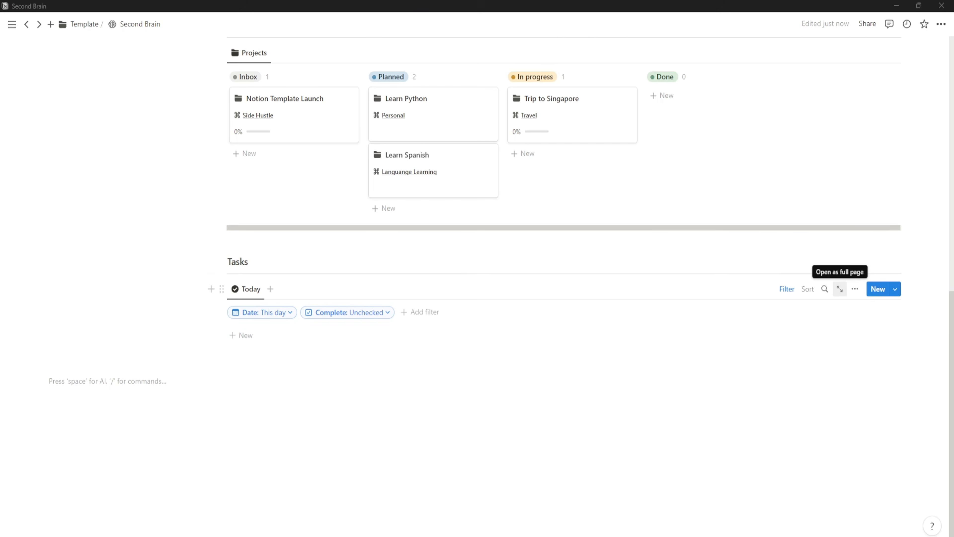
- Show the Projects and Complete properties in the Today list, ordered Projects, Date, Complete
{"action": "left_click", "coordinate": [855, 289]}
{"action": "left_click", "coordinate": [825, 390]}
{"action": "scroll", "coordinate": [845, 448], "scroll_direction": "down", "scroll_amount": 1}
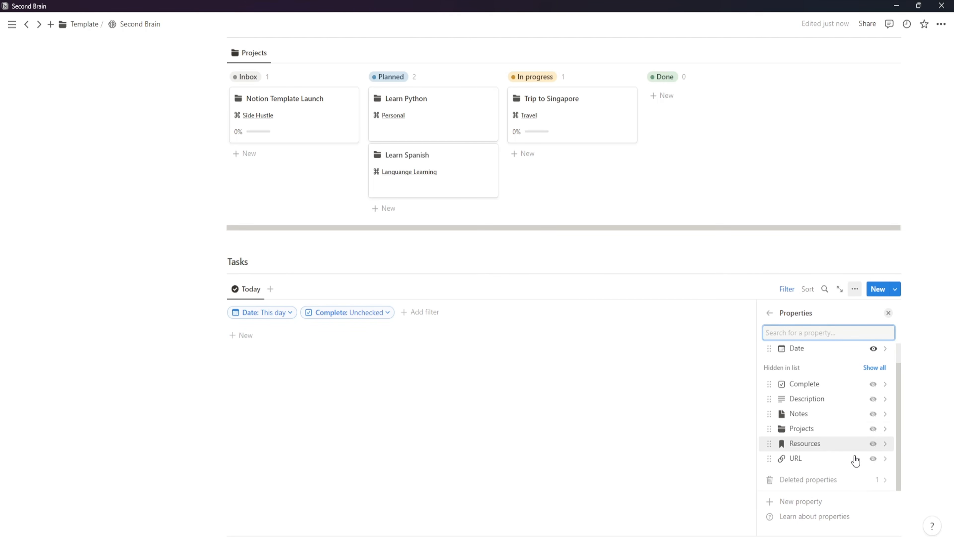
{"action": "left_click", "coordinate": [873, 432]}
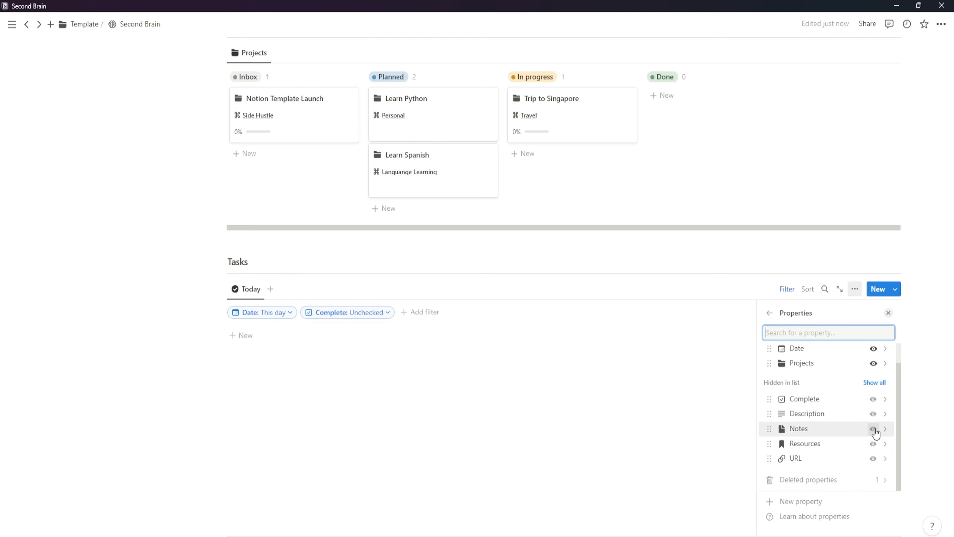
{"action": "left_click", "coordinate": [873, 399]}
{"action": "left_click_drag", "start_coordinate": [821, 362], "coordinate": [817, 353]}
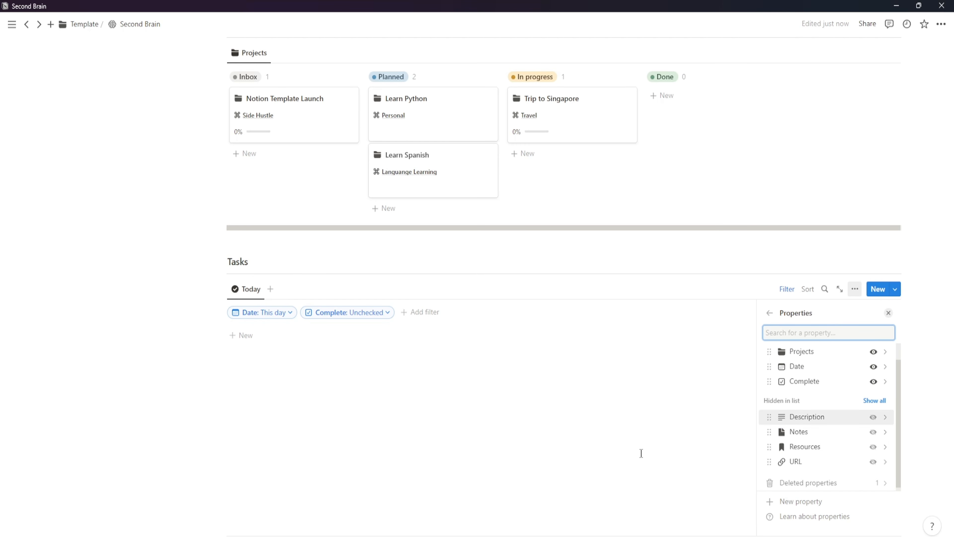
{"action": "left_click", "coordinate": [634, 459]}
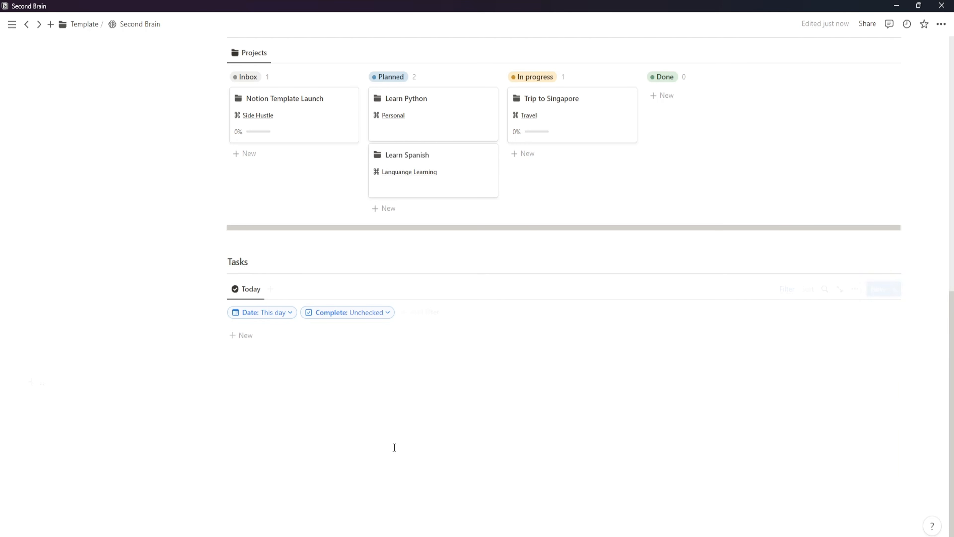
- Create a task named "Buy Python course" in the Today view and link it to the Learn Python project
{"action": "left_click", "coordinate": [259, 336]}
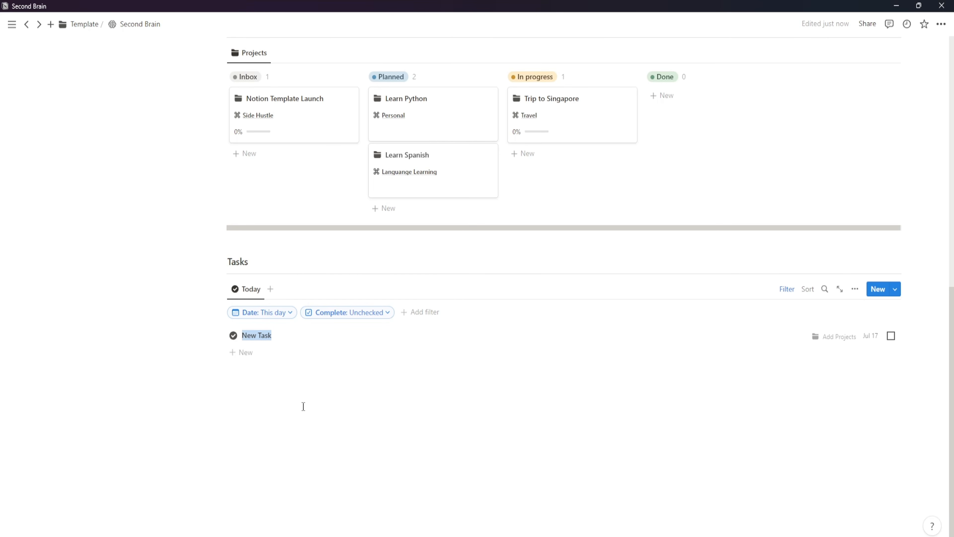
{"action": "type", "text": "Buy Python course"}
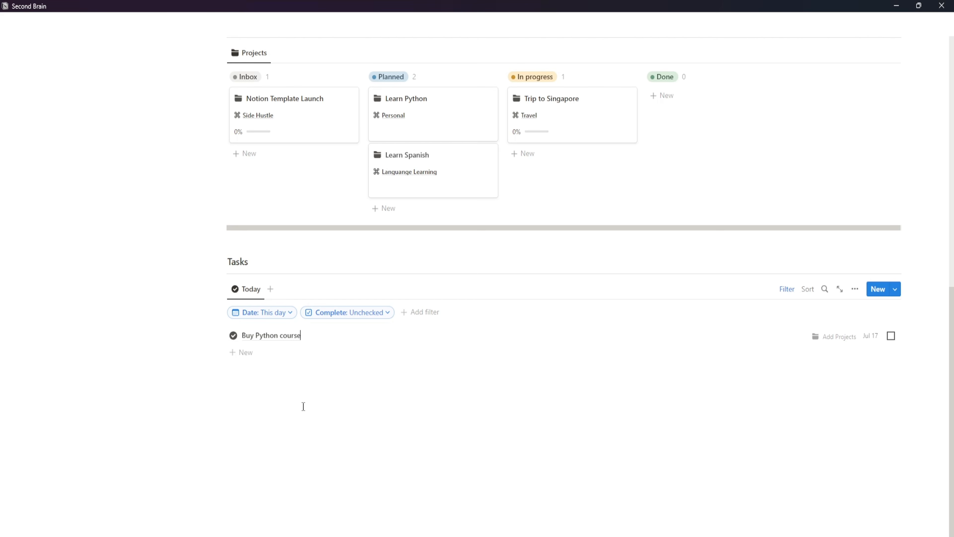
{"action": "left_click", "coordinate": [836, 337]}
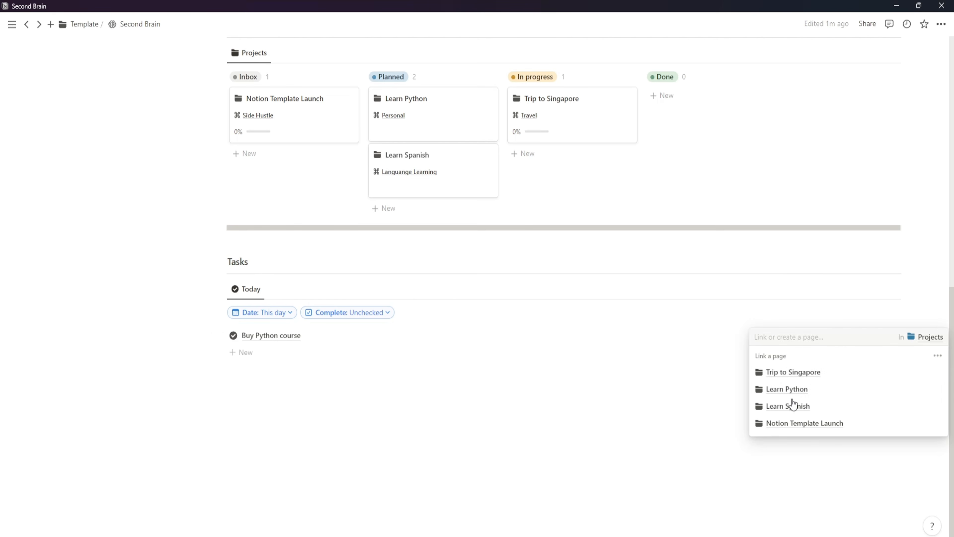
{"action": "left_click", "coordinate": [812, 390]}
{"action": "left_click", "coordinate": [696, 397]}
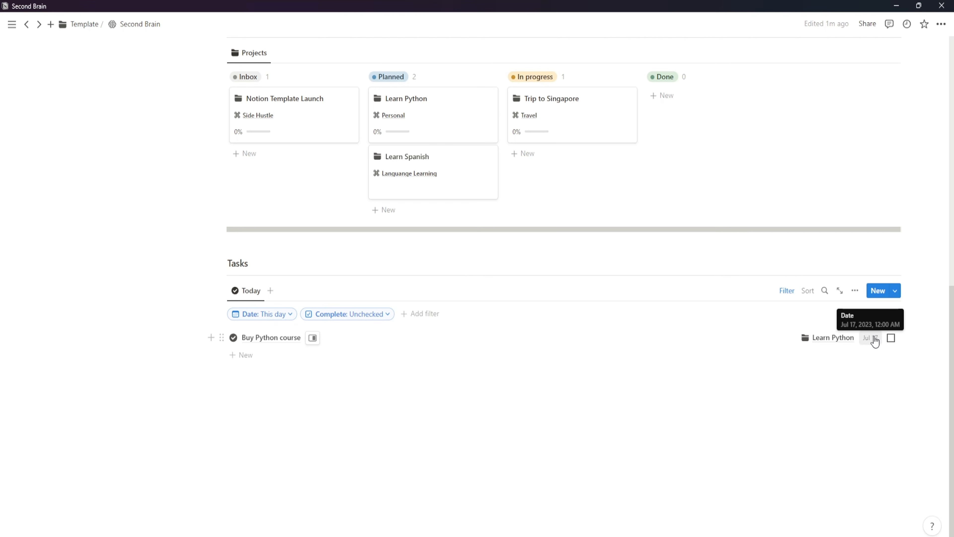
{"action": "left_click", "coordinate": [868, 337]}
{"action": "left_click", "coordinate": [635, 445]}
- Duplicate the Today view of the Tasks list and name the copy "This Week"
{"action": "scroll", "coordinate": [488, 478], "scroll_direction": "up", "scroll_amount": 2}
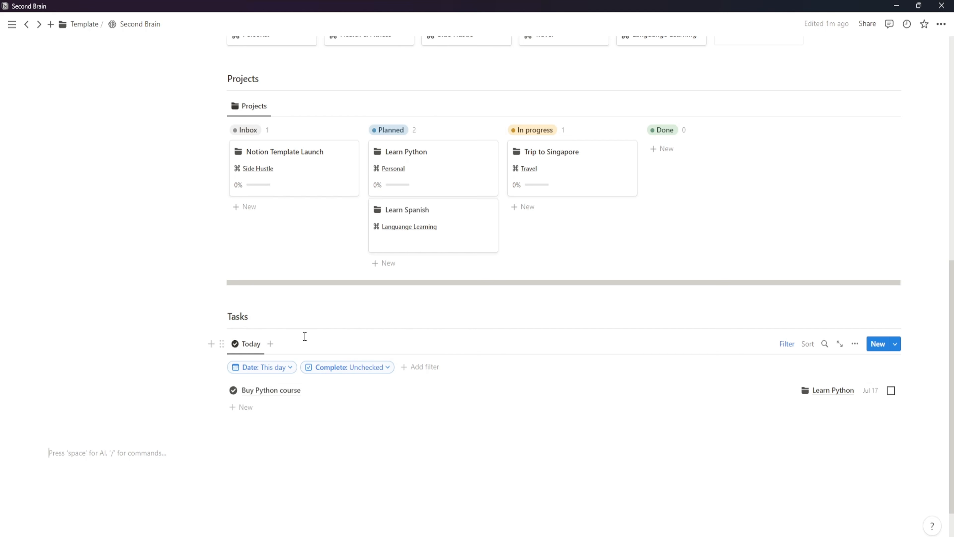
{"action": "left_click", "coordinate": [244, 345]}
{"action": "left_click", "coordinate": [273, 437]}
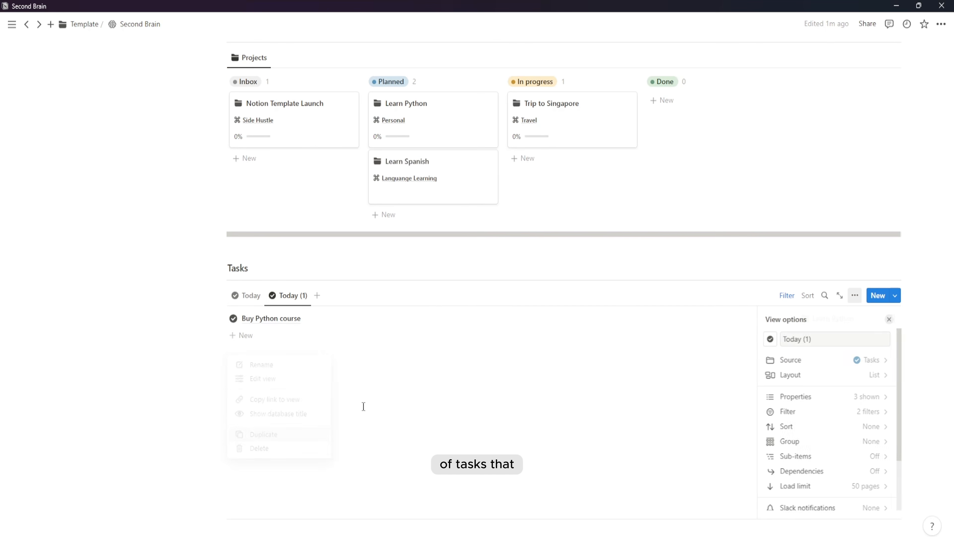
{"action": "left_click", "coordinate": [812, 338]}
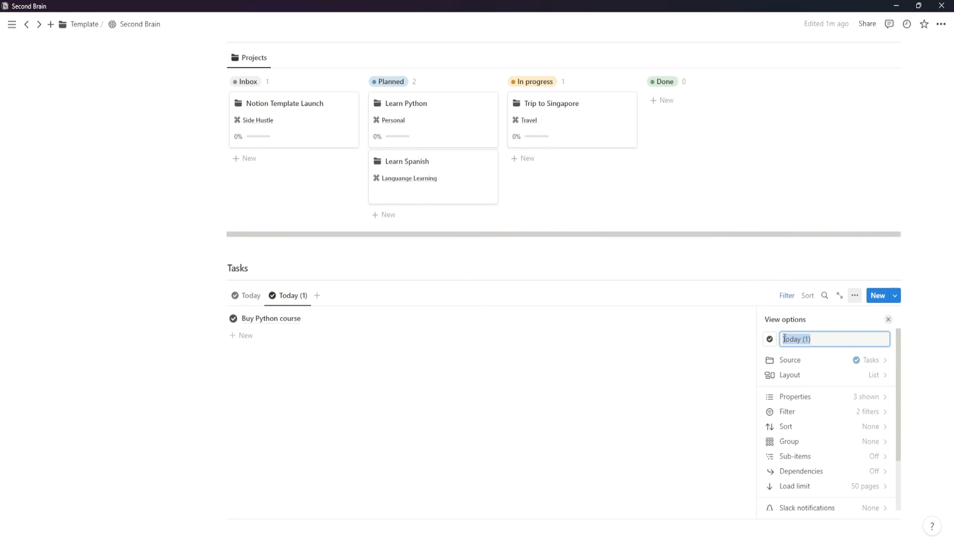
{"action": "key", "text": "BackSpace"}
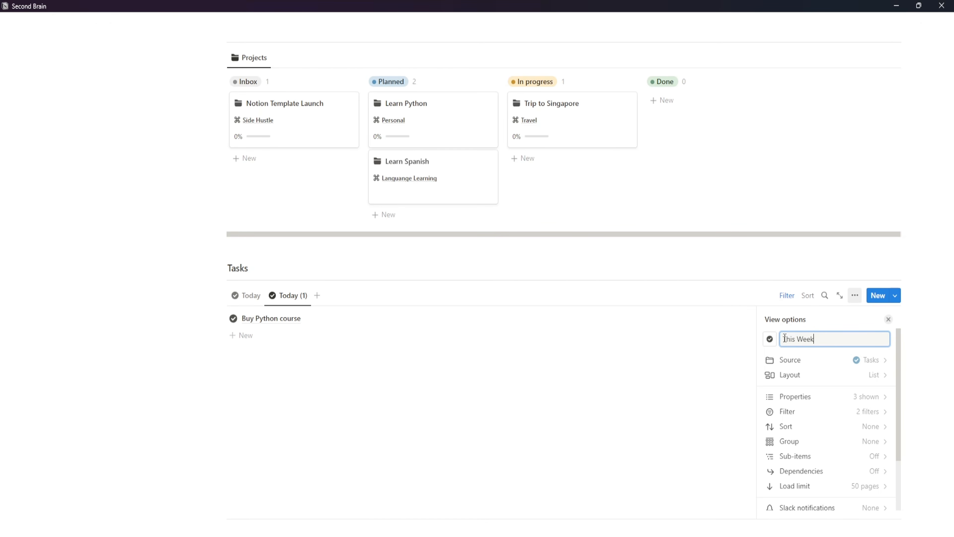
{"action": "left_click", "coordinate": [702, 423]}
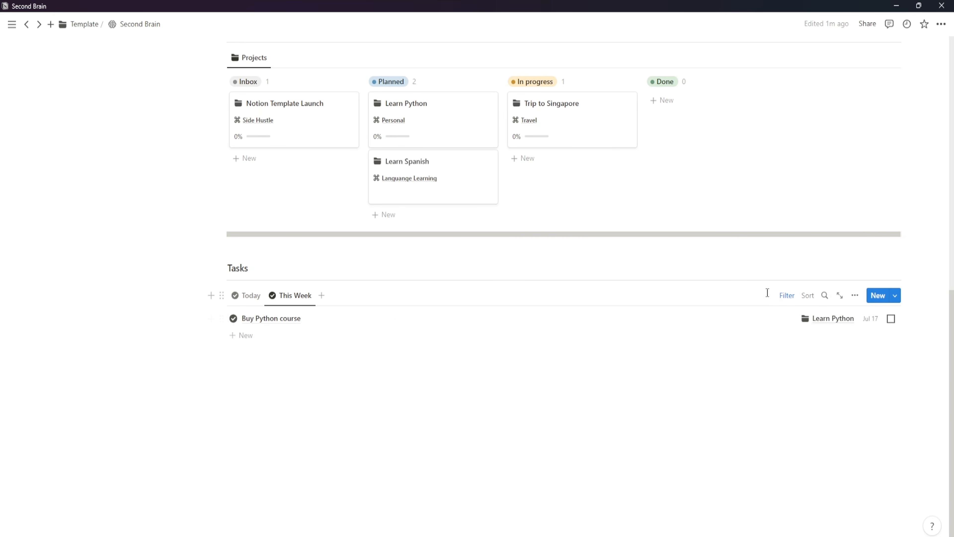
- Change the This Week view's Date filter to This week, relative to today
{"action": "left_click", "coordinate": [788, 296]}
{"action": "left_click", "coordinate": [283, 320]}
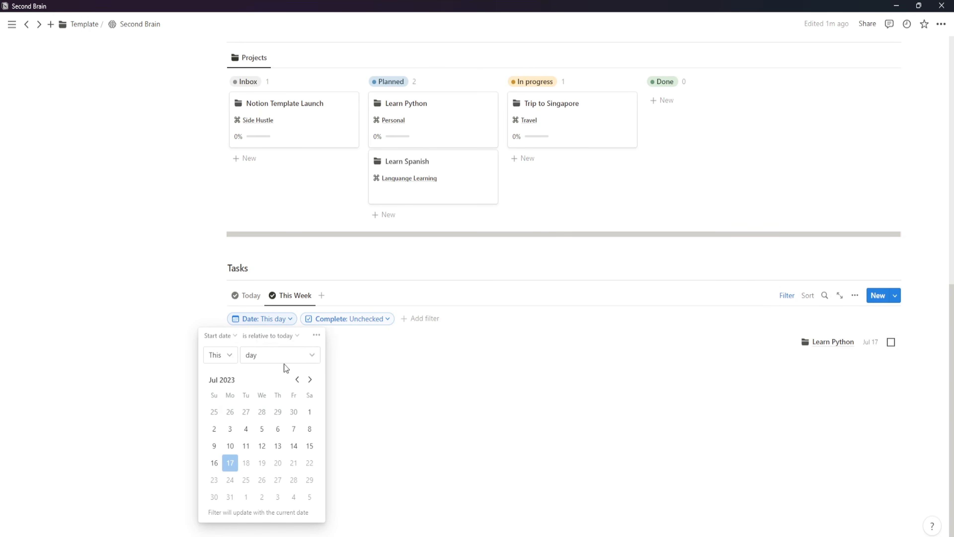
{"action": "left_click", "coordinate": [274, 355]}
{"action": "left_click", "coordinate": [268, 392]}
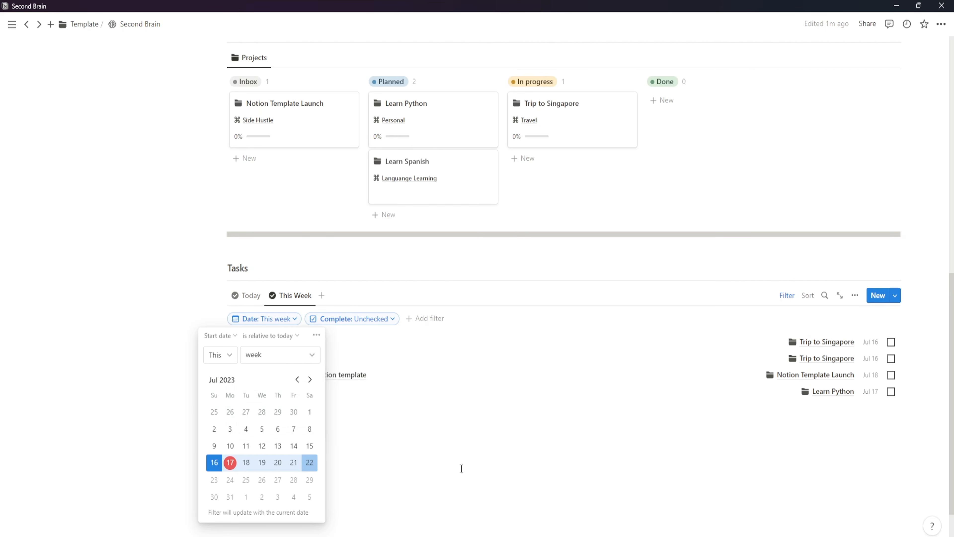
{"action": "left_click", "coordinate": [488, 473]}
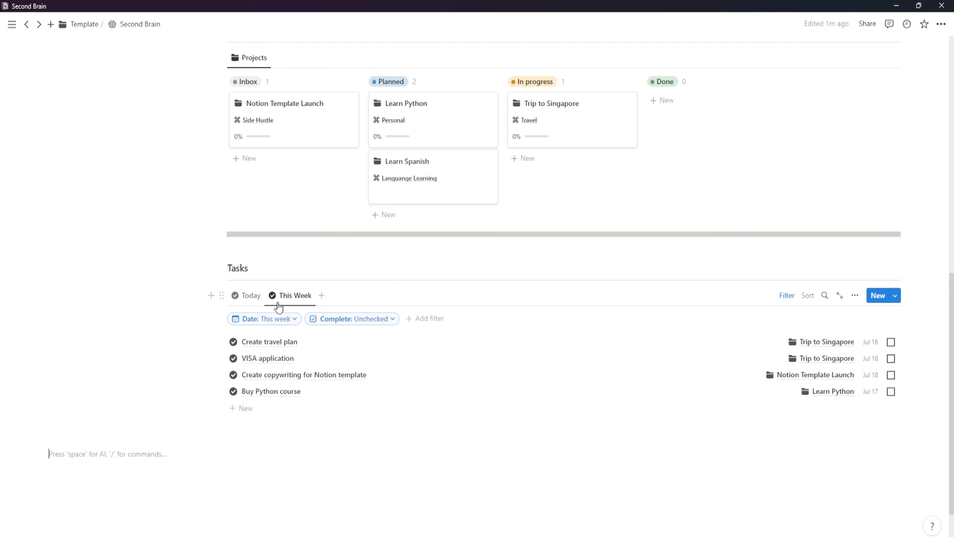
- Duplicate the This Week view and name the copy "All Tasks"
{"action": "left_click", "coordinate": [294, 300]}
{"action": "left_click", "coordinate": [303, 390]}
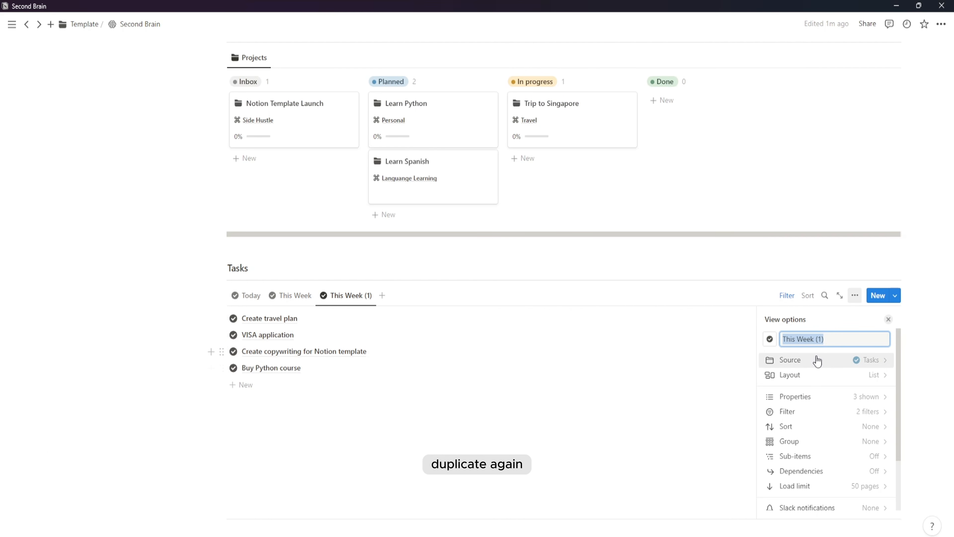
{"action": "type", "text": "All Tasks"}
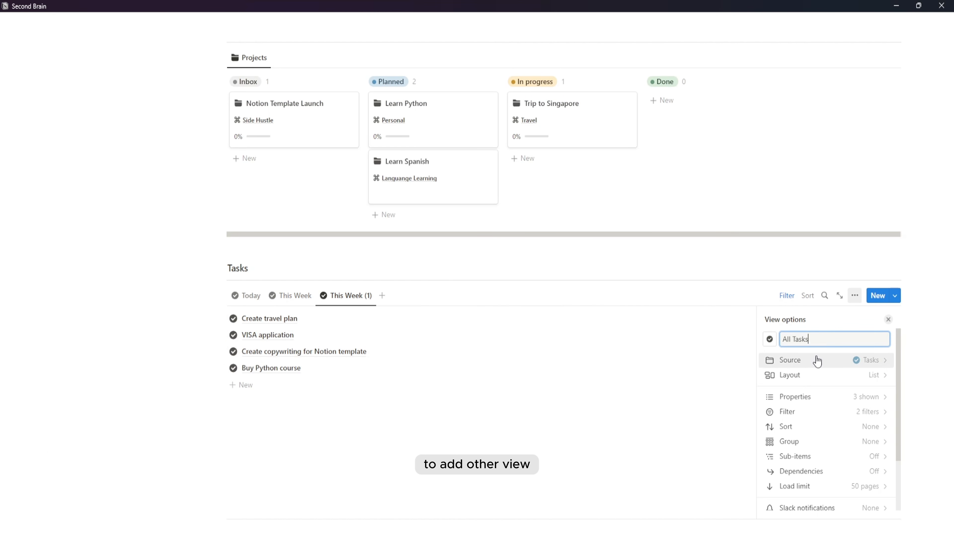
{"action": "left_click", "coordinate": [637, 458]}
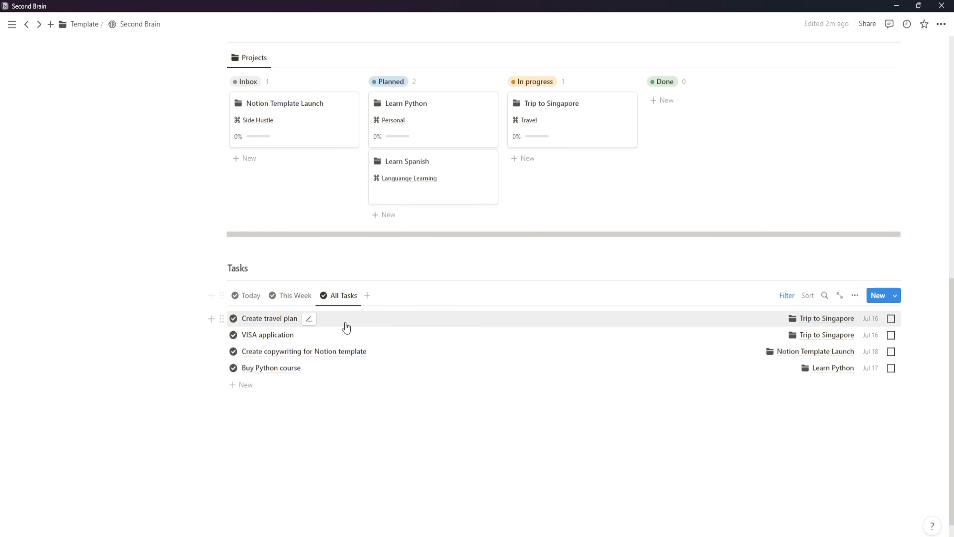
- Remove the Date filter from the All Tasks view, keeping the Complete filter, and collapse the filter bar
{"action": "left_click", "coordinate": [779, 293]}
{"action": "left_click", "coordinate": [284, 321]}
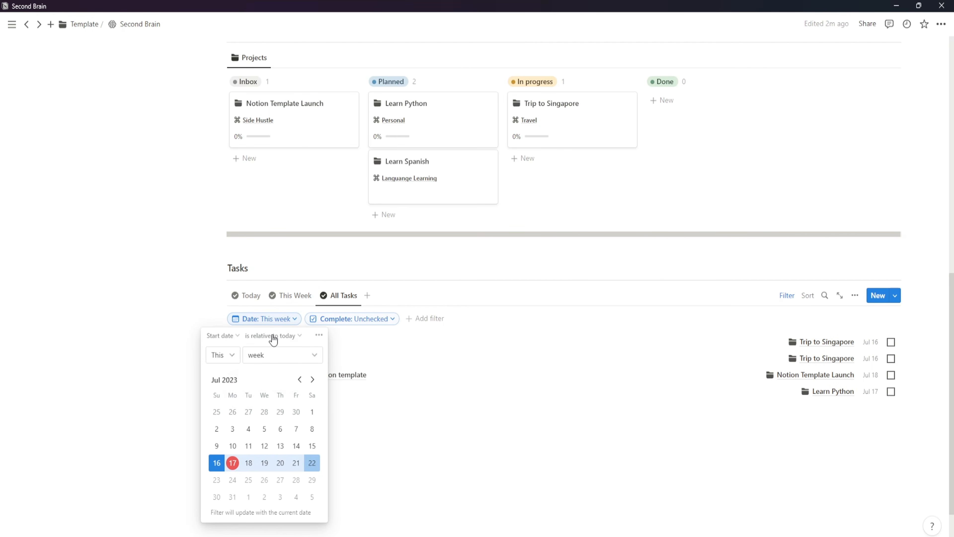
{"action": "left_click", "coordinate": [319, 336]}
{"action": "left_click", "coordinate": [370, 340]}
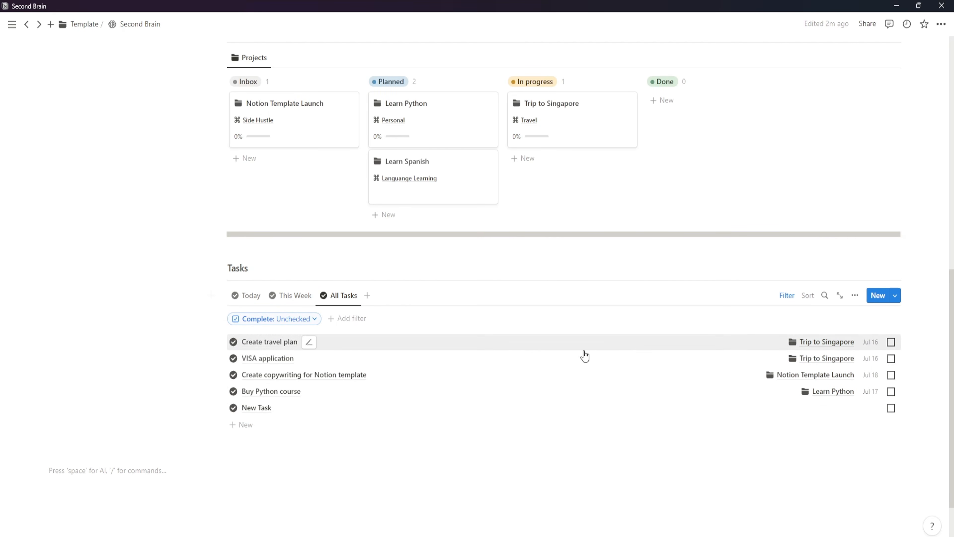
{"action": "left_click", "coordinate": [786, 296]}
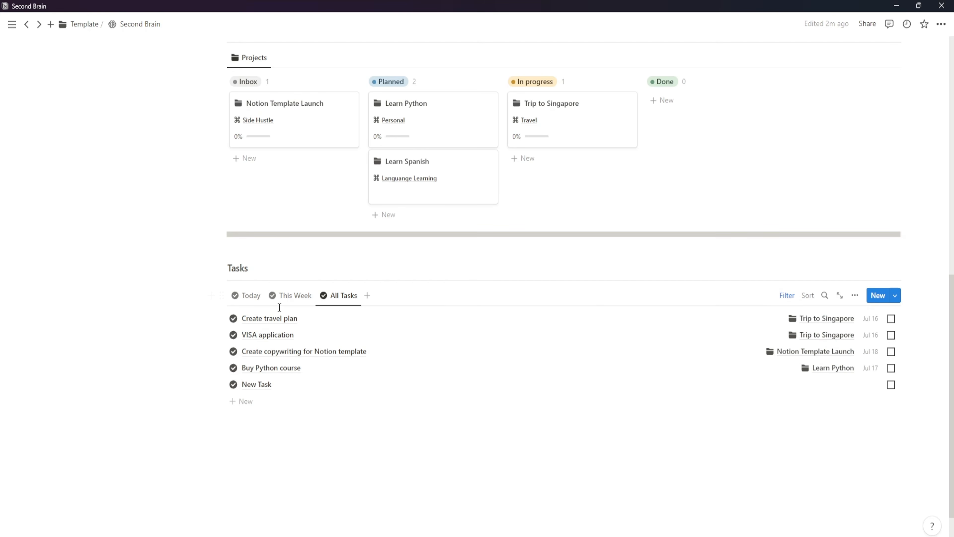
- Mark the "Create copywriting for Notion template" task complete in All Tasks, and return to the Today view
{"action": "left_click", "coordinate": [246, 300]}
{"action": "left_click", "coordinate": [284, 300]}
{"action": "left_click", "coordinate": [330, 300]}
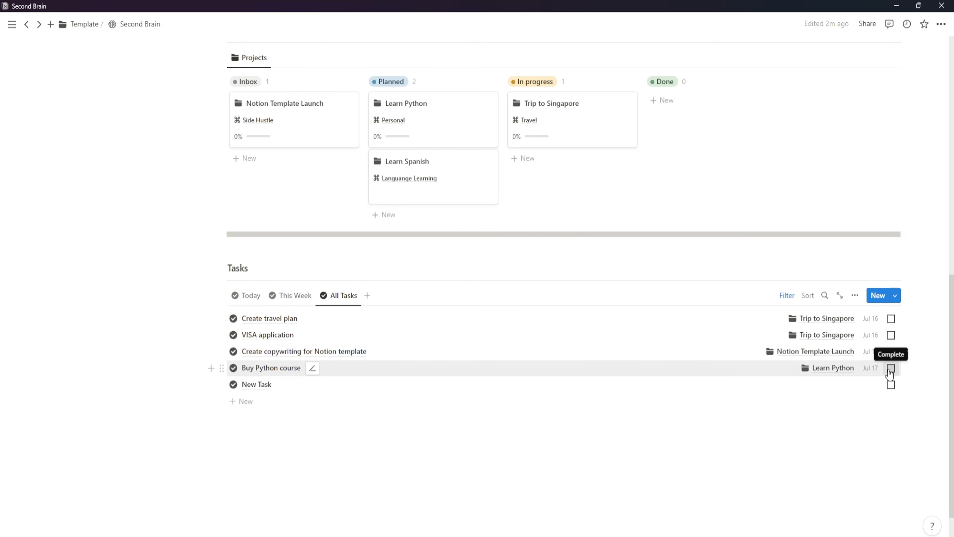
{"action": "scroll", "coordinate": [584, 330], "scroll_direction": "up", "scroll_amount": 2}
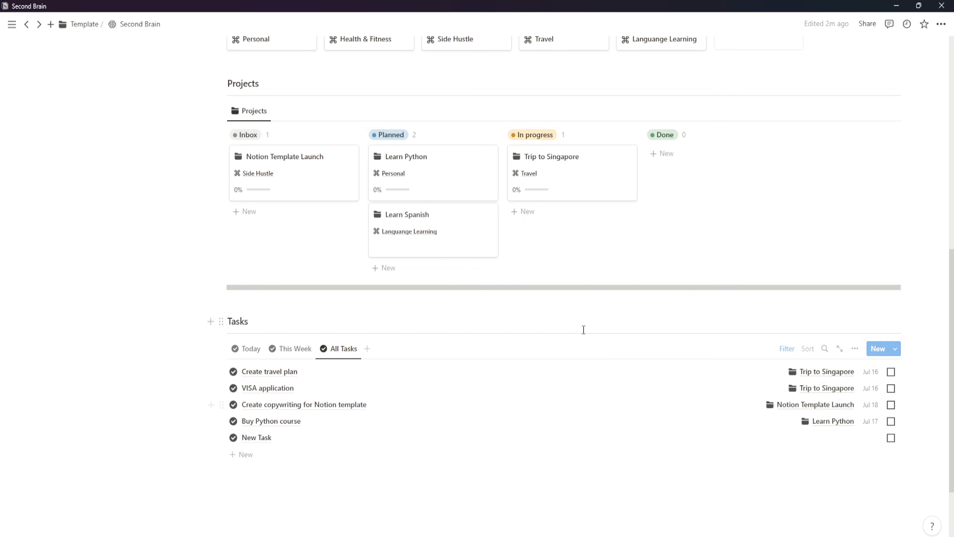
{"action": "left_click", "coordinate": [892, 405]}
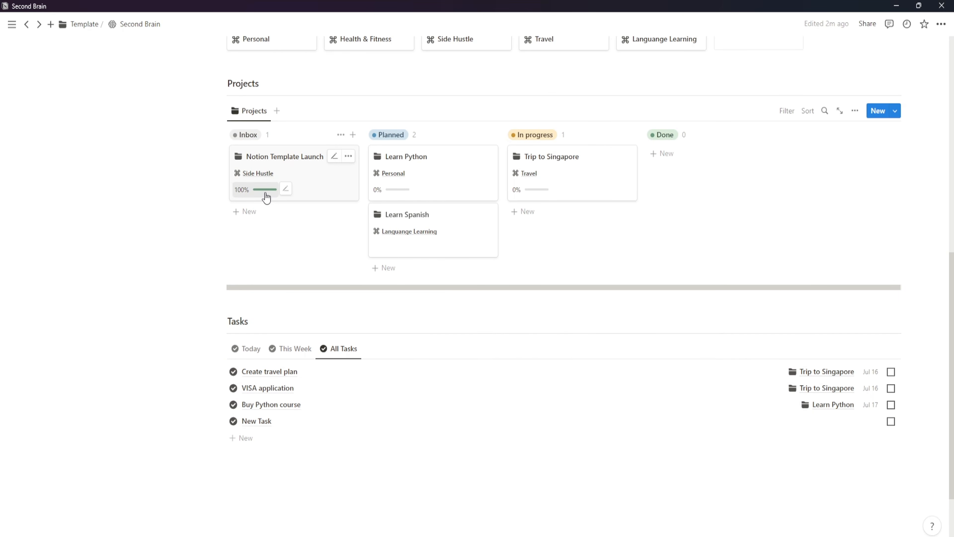
{"action": "left_click", "coordinate": [282, 349]}
{"action": "left_click", "coordinate": [246, 350]}
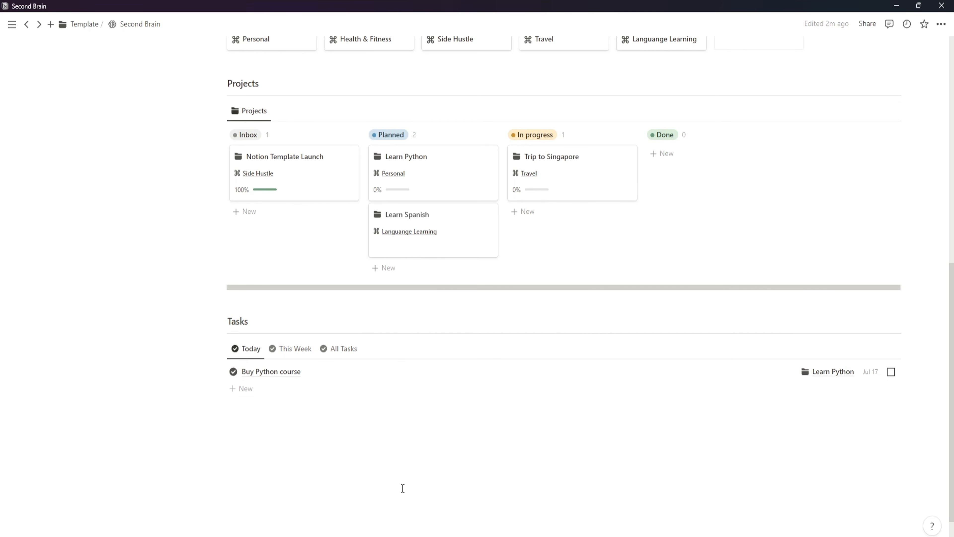
{"action": "scroll", "coordinate": [402, 488], "scroll_direction": "up", "scroll_amount": 3}
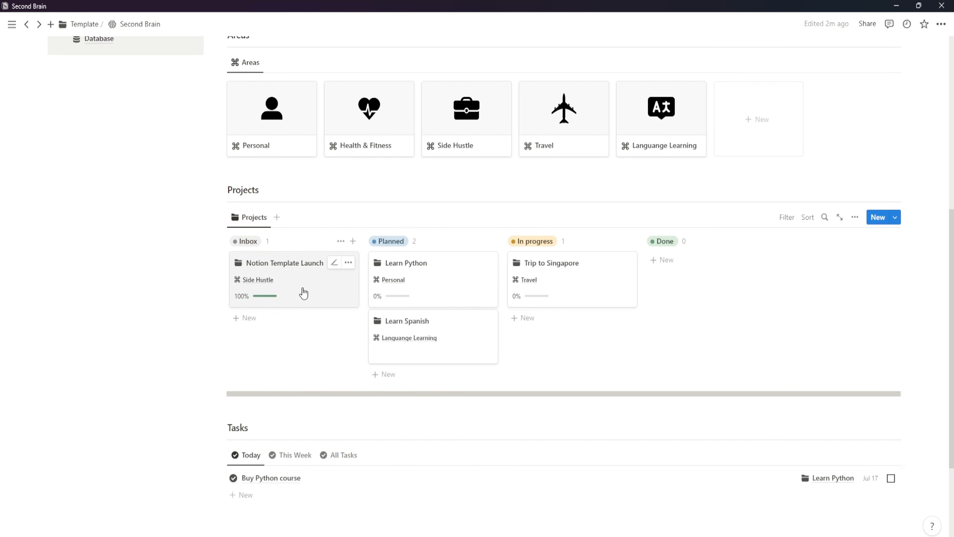
- Move the Notion Template Launch project card to the Done group on the Projects board
{"action": "left_click_drag", "start_coordinate": [303, 293], "coordinate": [720, 277]}
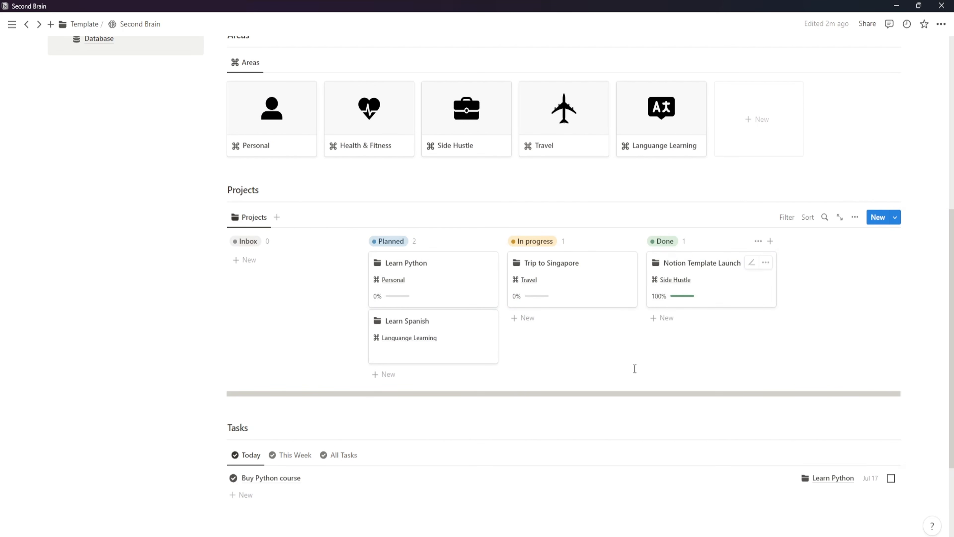
- Insert a linked view of the Tasks database below the Today task list and hide its database title
{"action": "scroll", "coordinate": [635, 369], "scroll_direction": "down", "scroll_amount": 2}
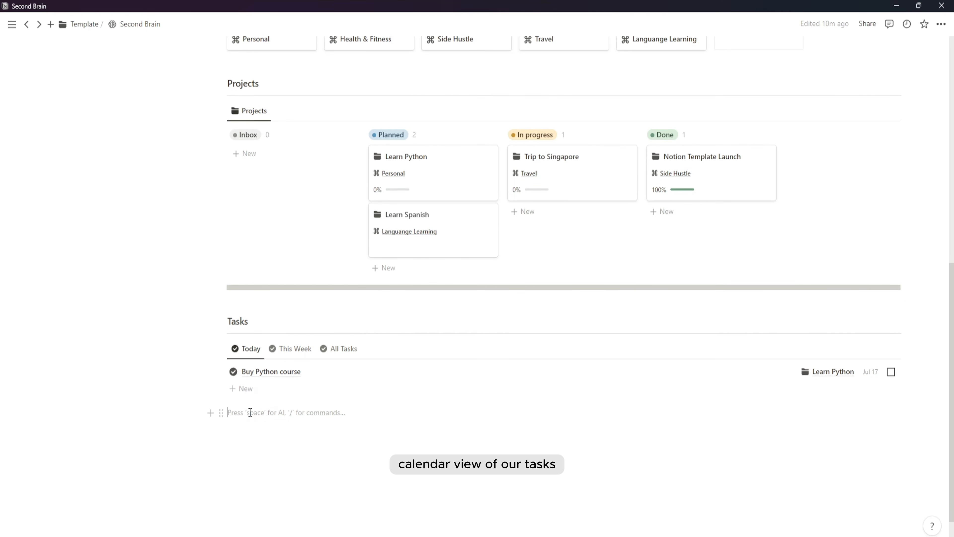
{"action": "type", "text": "/linked"}
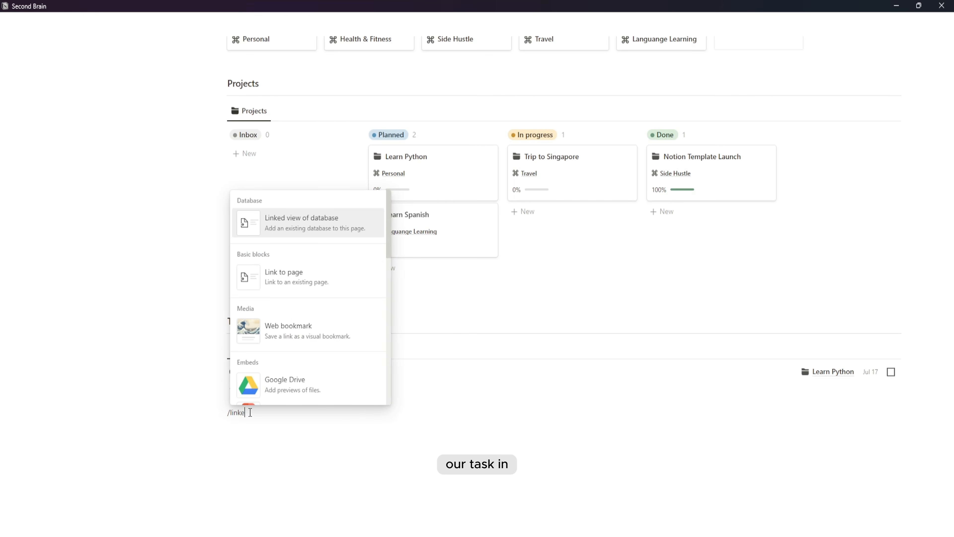
{"action": "left_click", "coordinate": [313, 237]}
{"action": "left_click", "coordinate": [791, 295]}
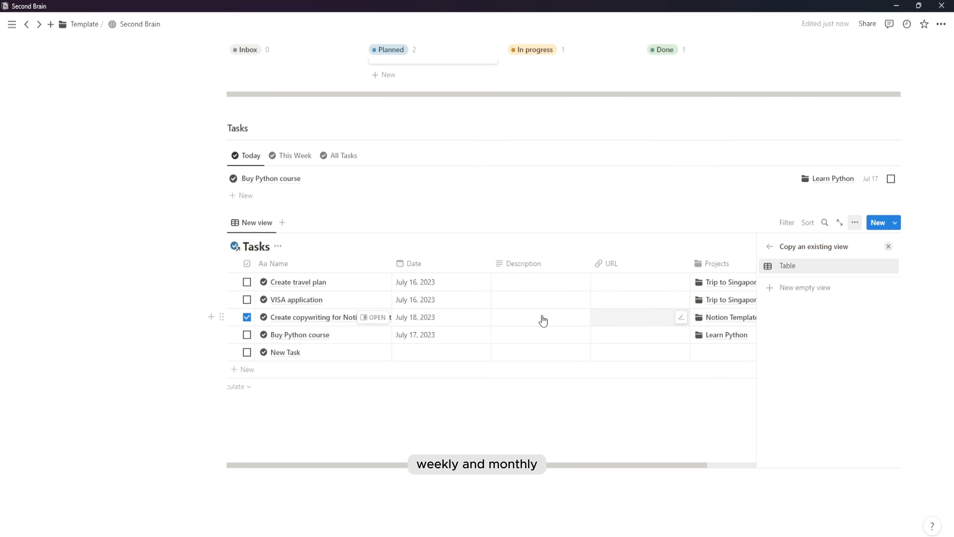
{"action": "left_click", "coordinate": [278, 246]}
{"action": "left_click", "coordinate": [279, 299]}
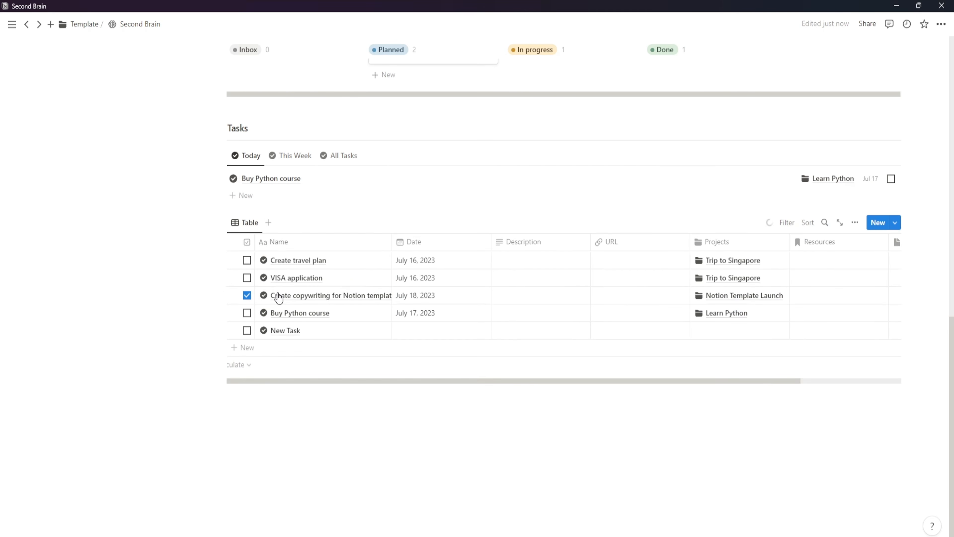
- Change the new Tasks view's layout from table to Calendar and show the calendar as Week
{"action": "left_click", "coordinate": [248, 225]}
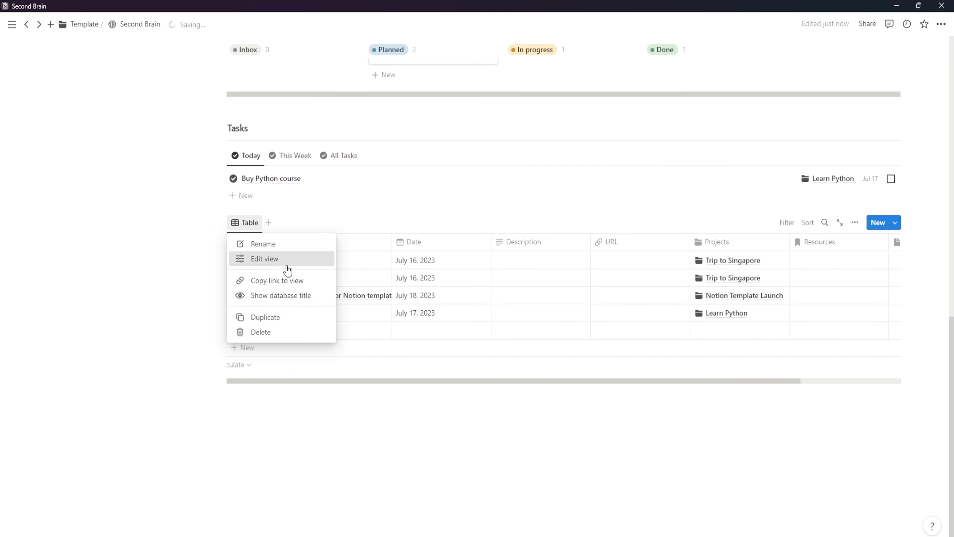
{"action": "left_click", "coordinate": [280, 259]}
{"action": "left_click", "coordinate": [776, 303]}
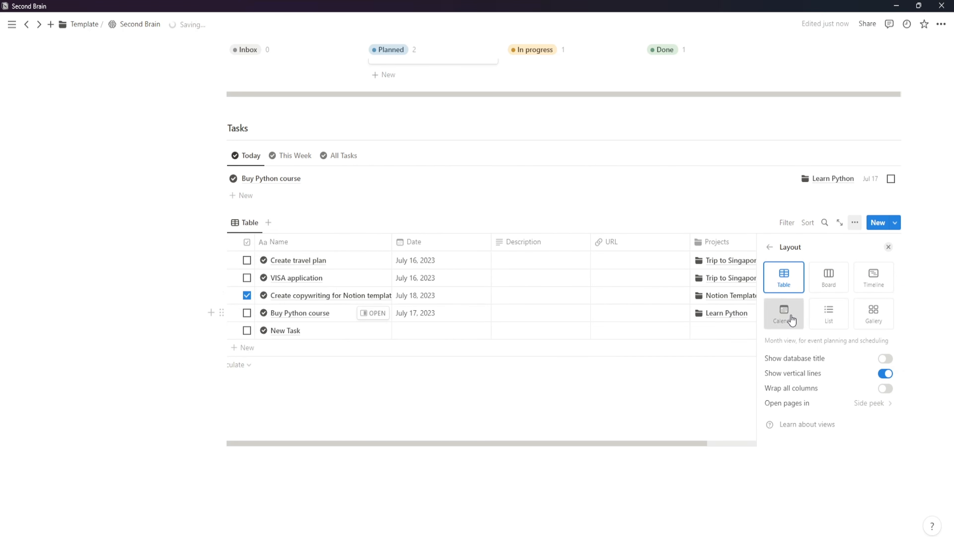
{"action": "left_click", "coordinate": [784, 311]}
{"action": "left_click", "coordinate": [869, 388]}
{"action": "left_click", "coordinate": [853, 420]}
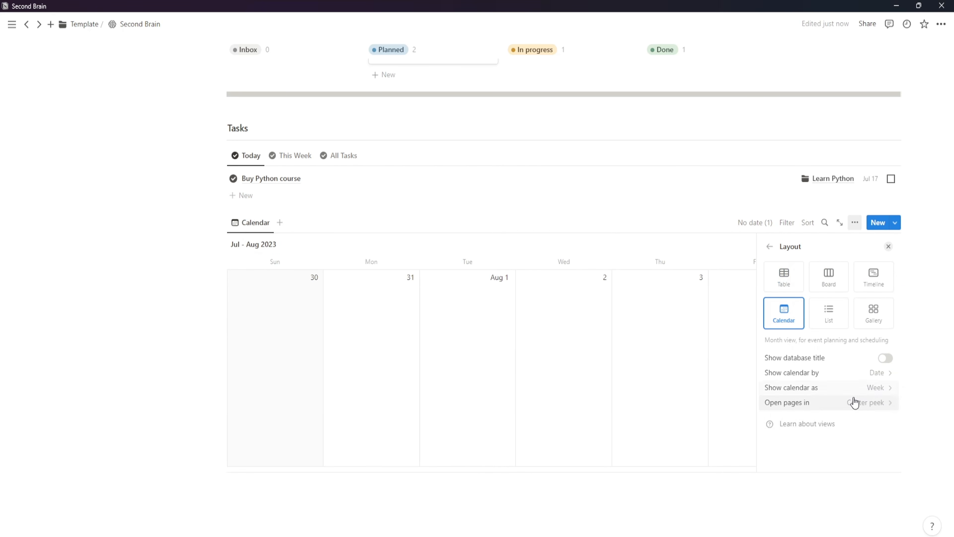
- Set the calendar view to open pages in Side peek and bring the calendar to today's week
{"action": "left_click", "coordinate": [854, 402]}
{"action": "left_click", "coordinate": [822, 426]}
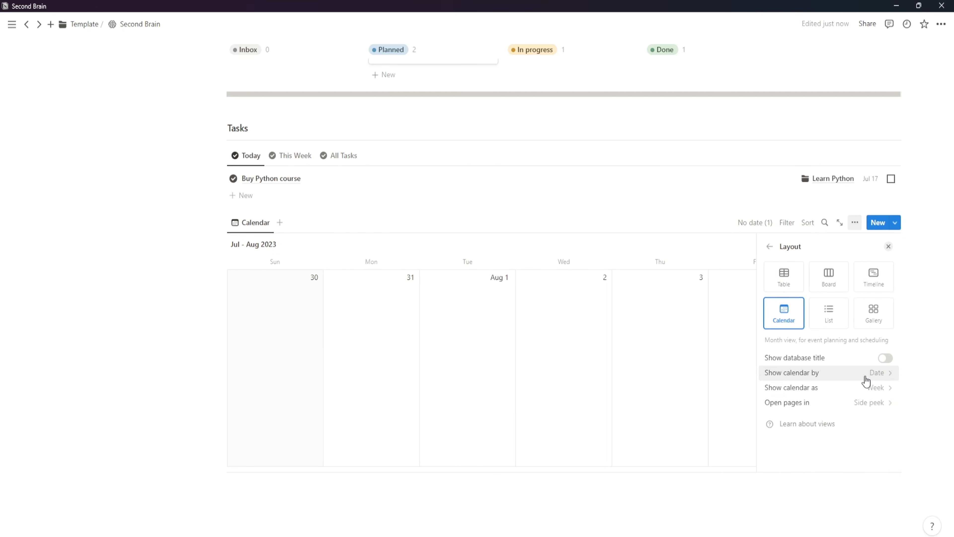
{"action": "left_click", "coordinate": [258, 396]}
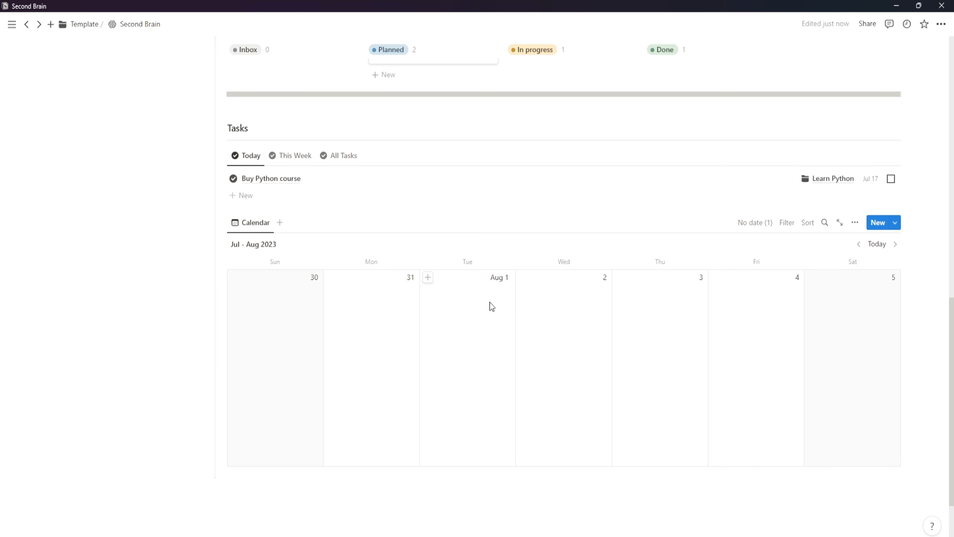
{"action": "left_click", "coordinate": [877, 245]}
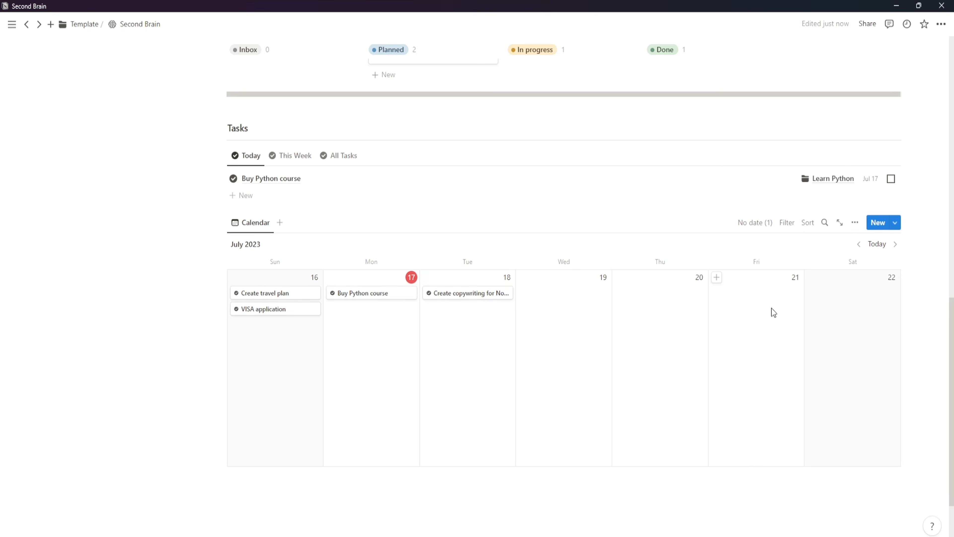
- Rename the calendar view as Weekly
{"action": "left_click", "coordinate": [253, 224]}
{"action": "left_click", "coordinate": [259, 243]}
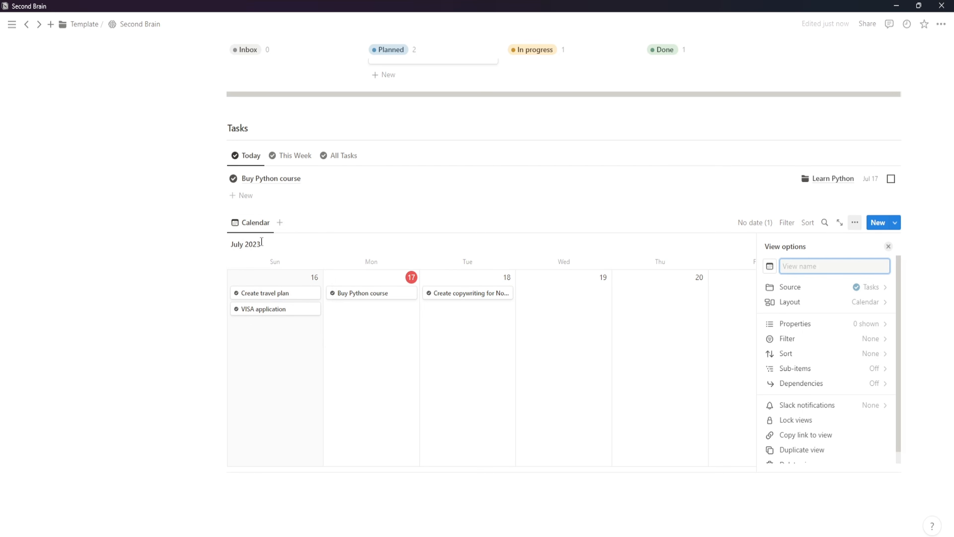
{"action": "type", "text": "Weekly"}
{"action": "left_click", "coordinate": [477, 396]}
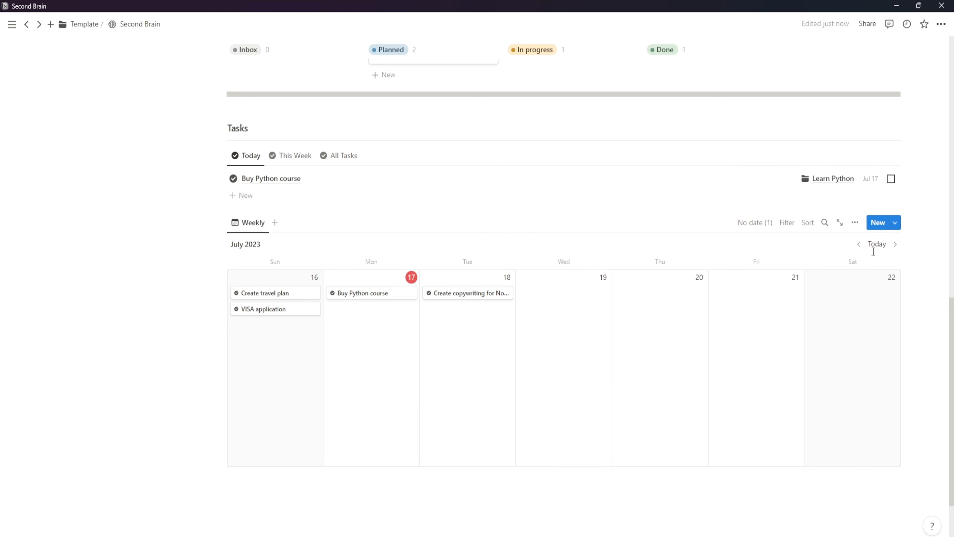
- Show the Projects and Complete properties on the task cards in the Weekly calendar
{"action": "left_click", "coordinate": [856, 224]}
{"action": "left_click", "coordinate": [848, 327]}
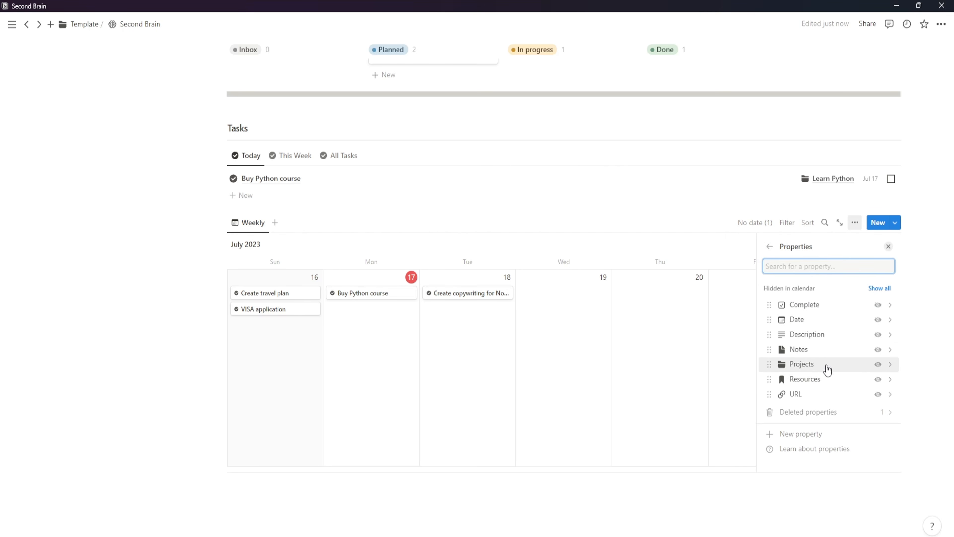
{"action": "left_click", "coordinate": [879, 364]}
{"action": "left_click", "coordinate": [878, 339]}
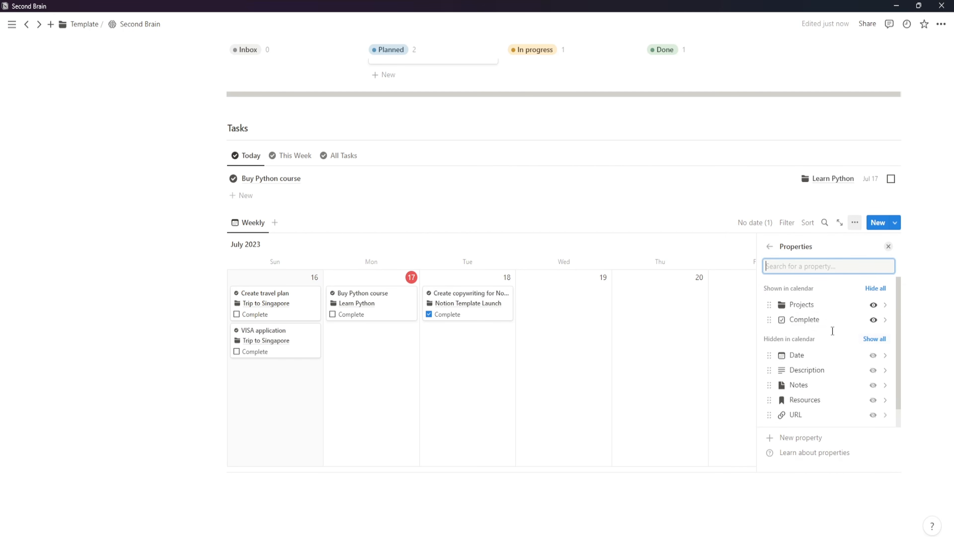
{"action": "left_click", "coordinate": [560, 415]}
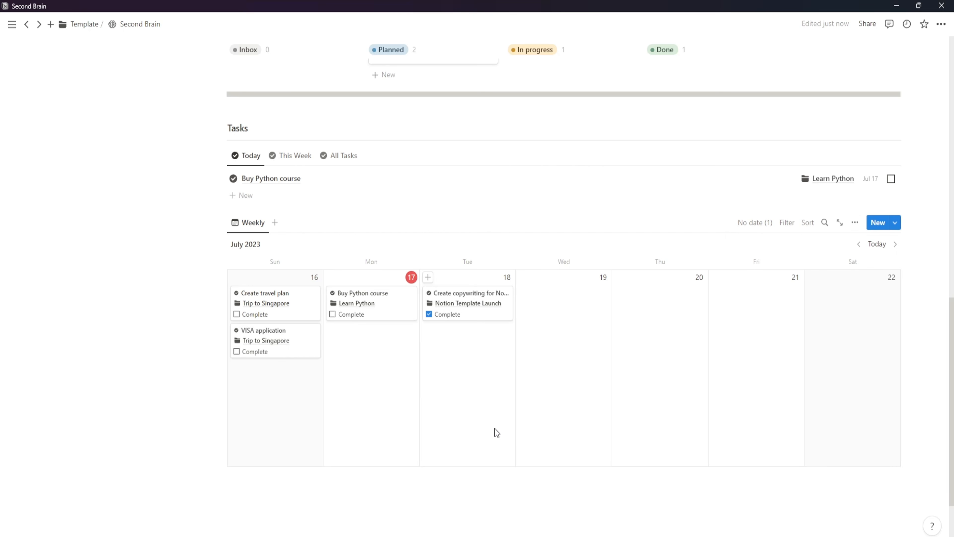
- Duplicate the Weekly view, name the copy Monthly and show its calendar as Month
{"action": "left_click", "coordinate": [251, 229]}
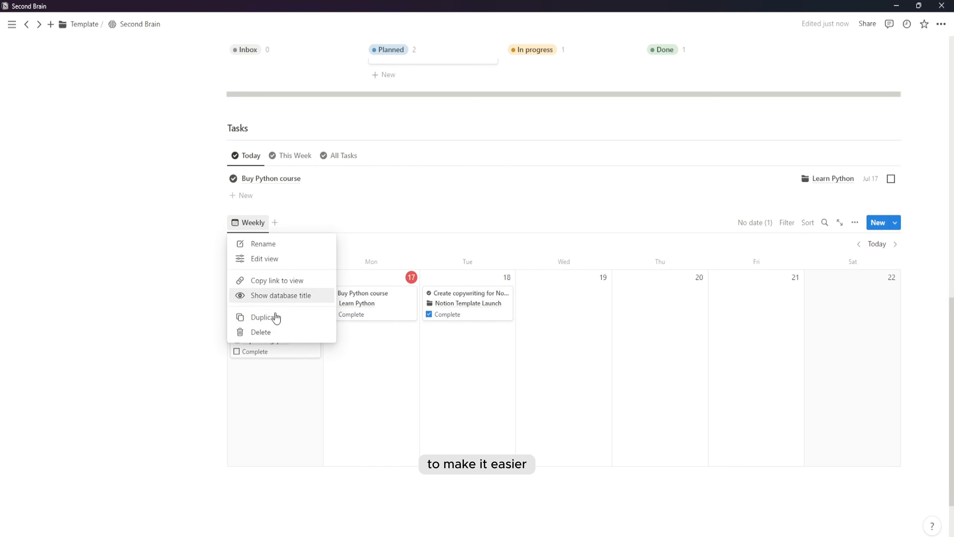
{"action": "left_click", "coordinate": [275, 317]}
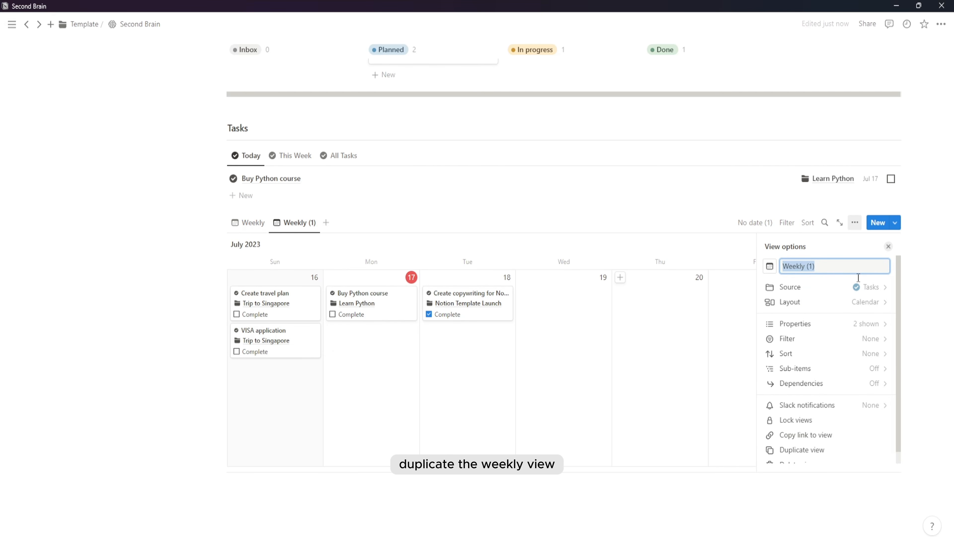
{"action": "type", "text": "Monthly"}
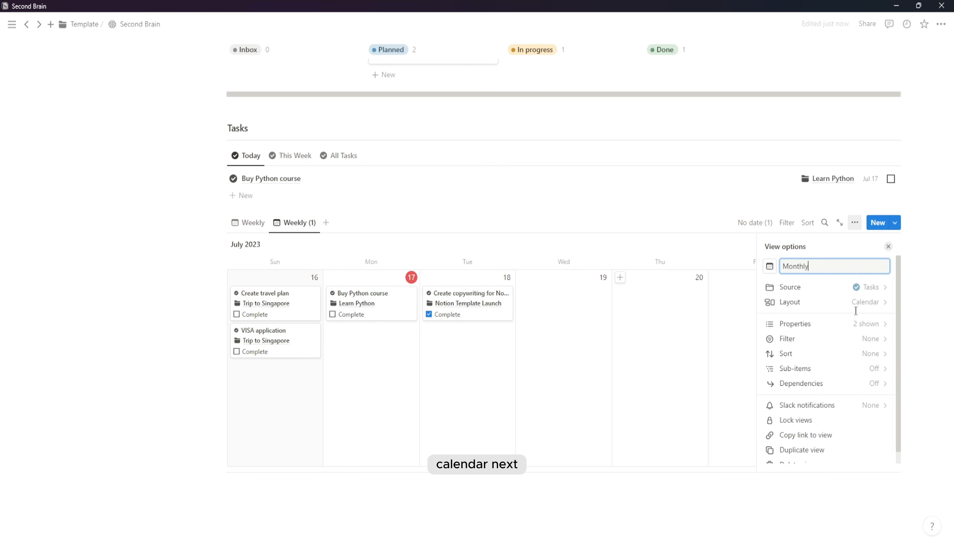
{"action": "left_click", "coordinate": [864, 304]}
{"action": "left_click", "coordinate": [864, 388]}
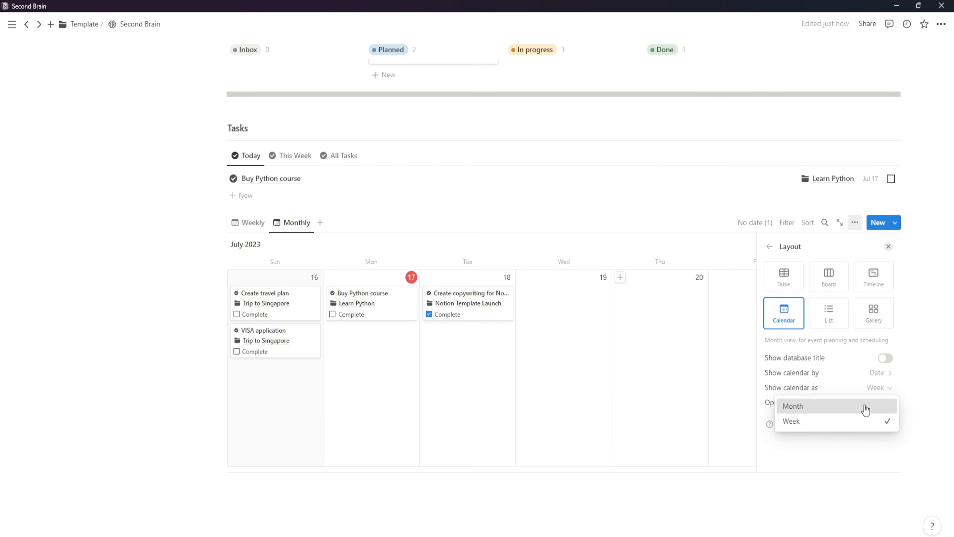
{"action": "left_click", "coordinate": [866, 407]}
- Switch between the Weekly and Monthly calendar views to compare them, ending on Weekly
{"action": "left_click", "coordinate": [295, 224]}
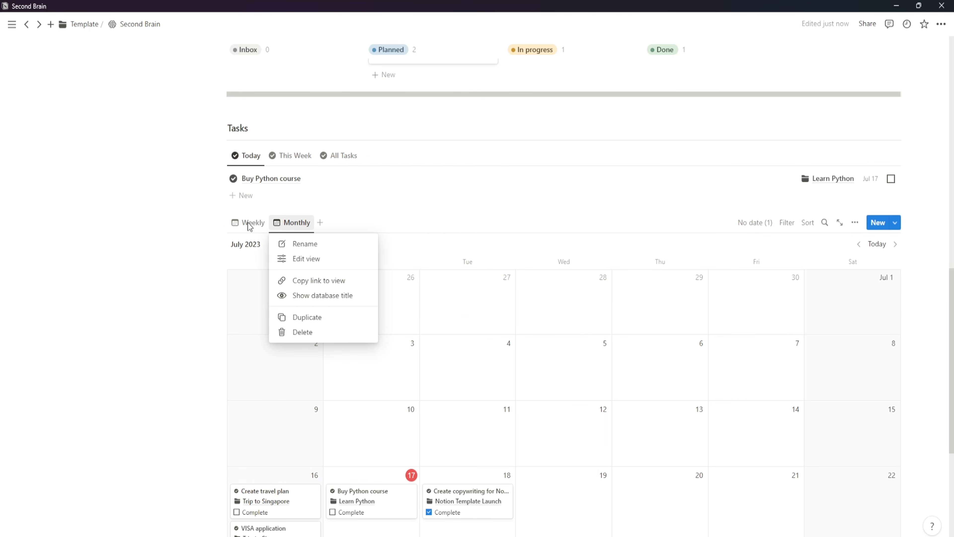
{"action": "left_click", "coordinate": [250, 223]}
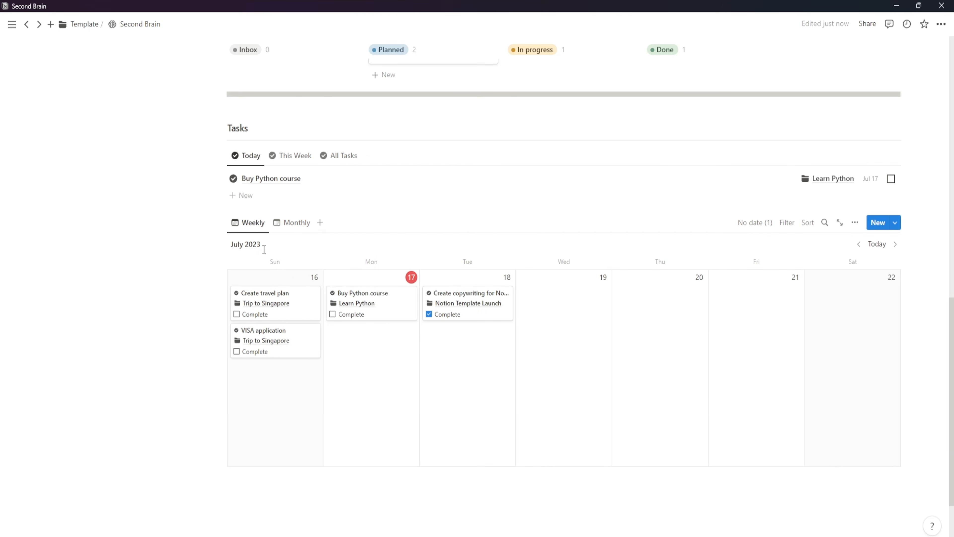
{"action": "left_click", "coordinate": [292, 223]}
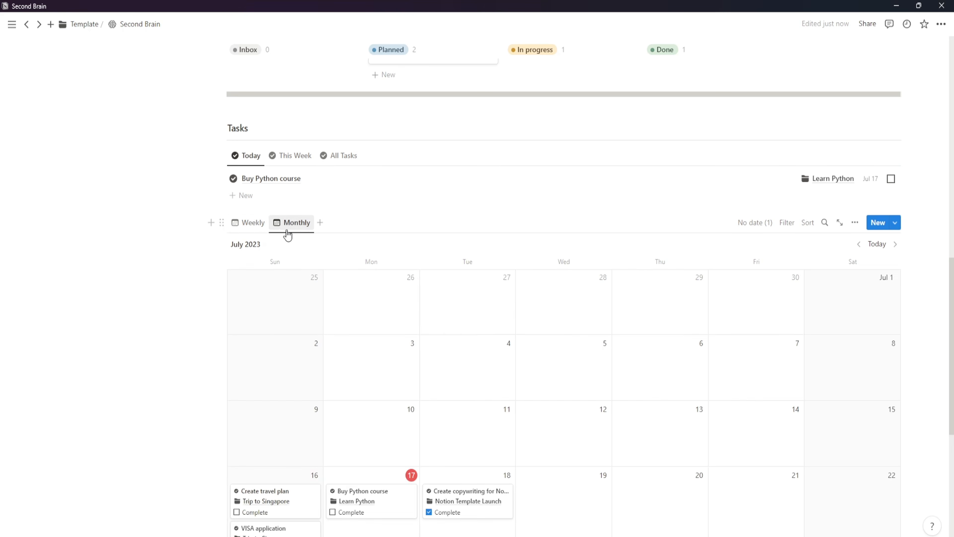
{"action": "left_click", "coordinate": [253, 231]}
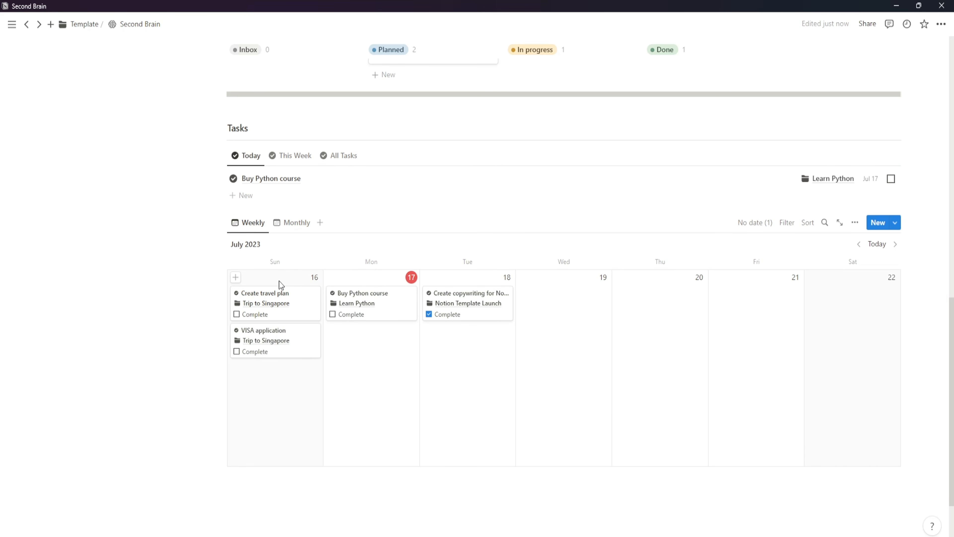
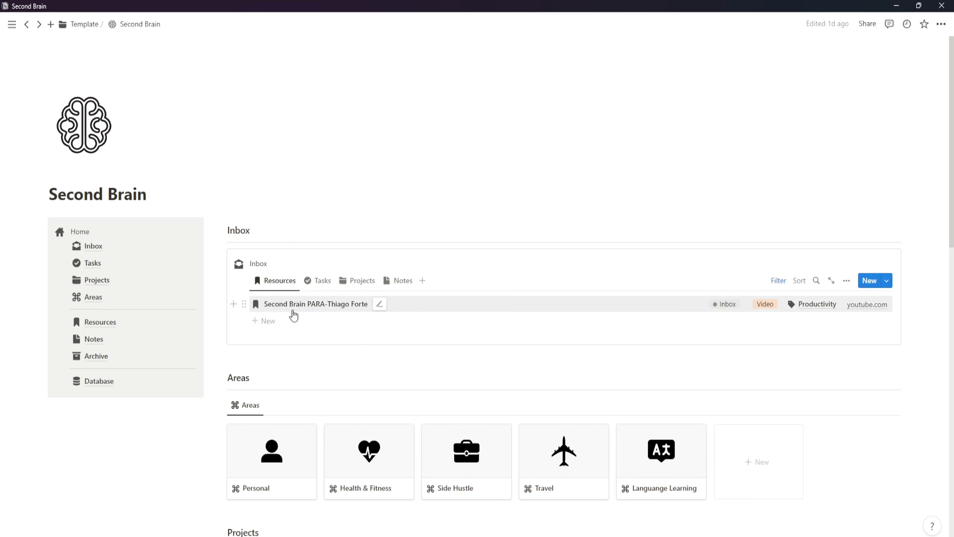
- Add a "Resources" heading below the weekly calendar with a divider underneath it
{"action": "scroll", "coordinate": [292, 315], "scroll_direction": "down", "scroll_amount": 15}
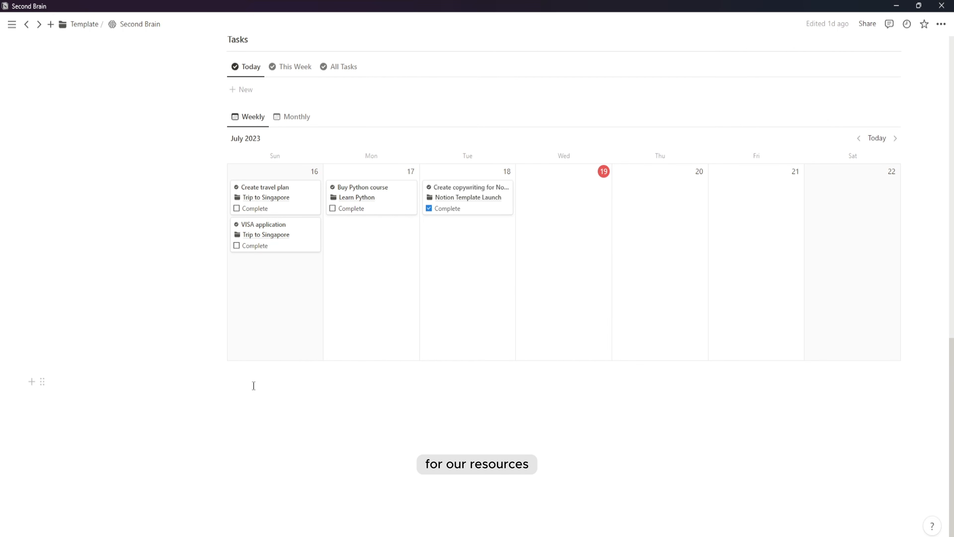
{"action": "left_click", "coordinate": [249, 367]}
{"action": "key", "text": "Return"}
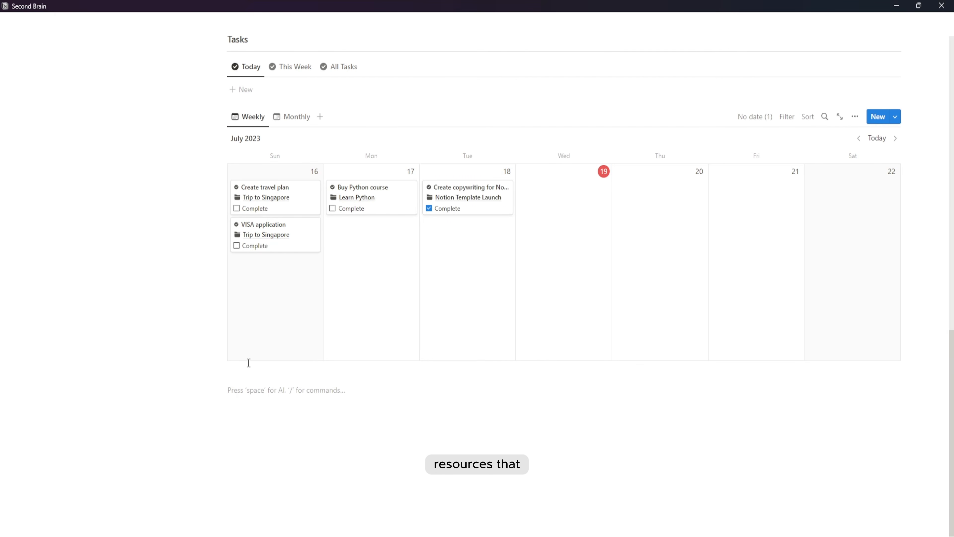
{"action": "type", "text": "/head"}
{"action": "left_click", "coordinate": [330, 258]}
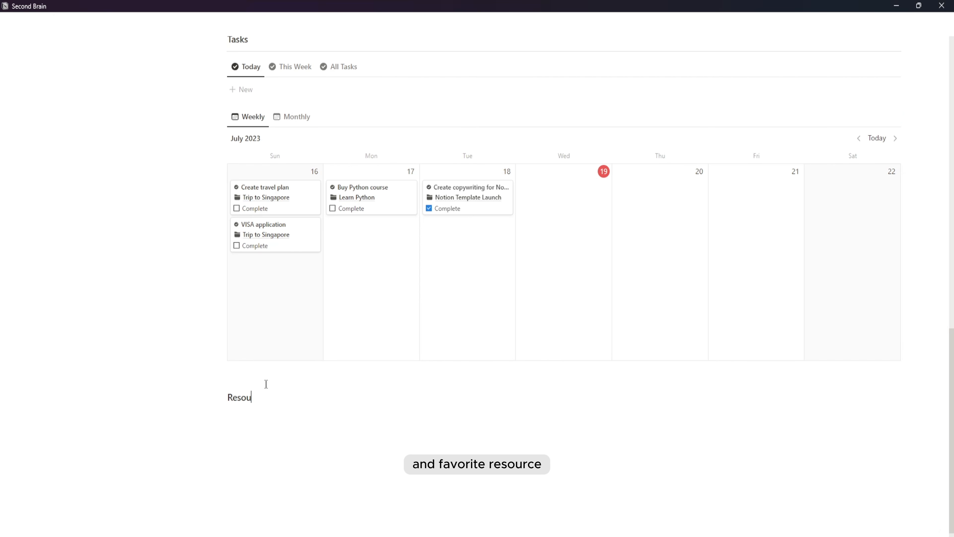
{"action": "key", "text": "Return"}
{"action": "type", "text": "/div"}
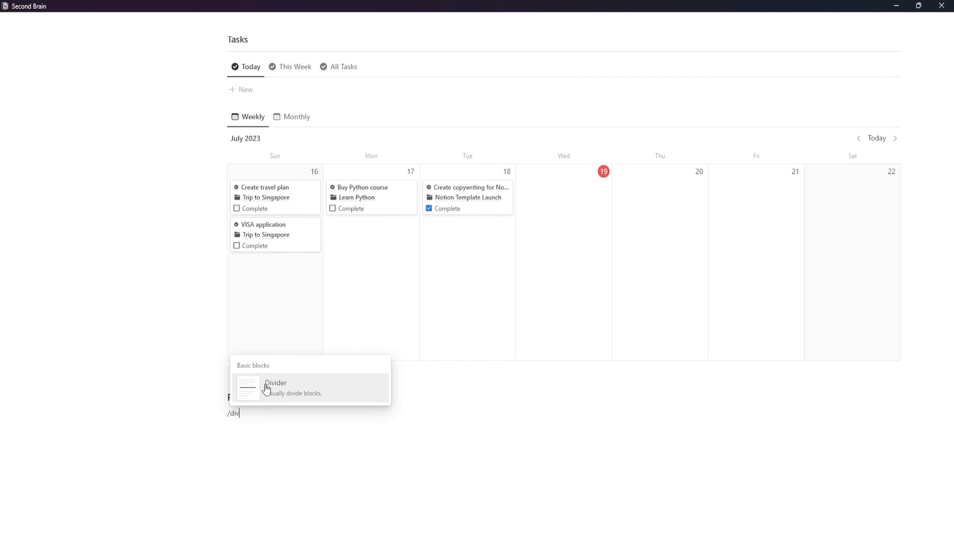
{"action": "key", "text": "Return"}
- Insert a linked view of the Resources database under the Resources heading and hide its database title
{"action": "type", "text": "/linked"}
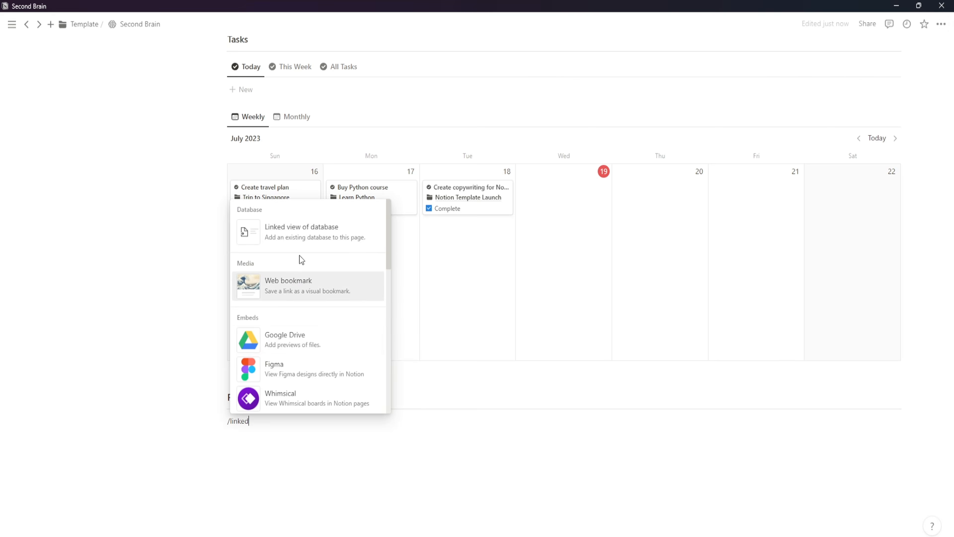
{"action": "left_click", "coordinate": [306, 231]}
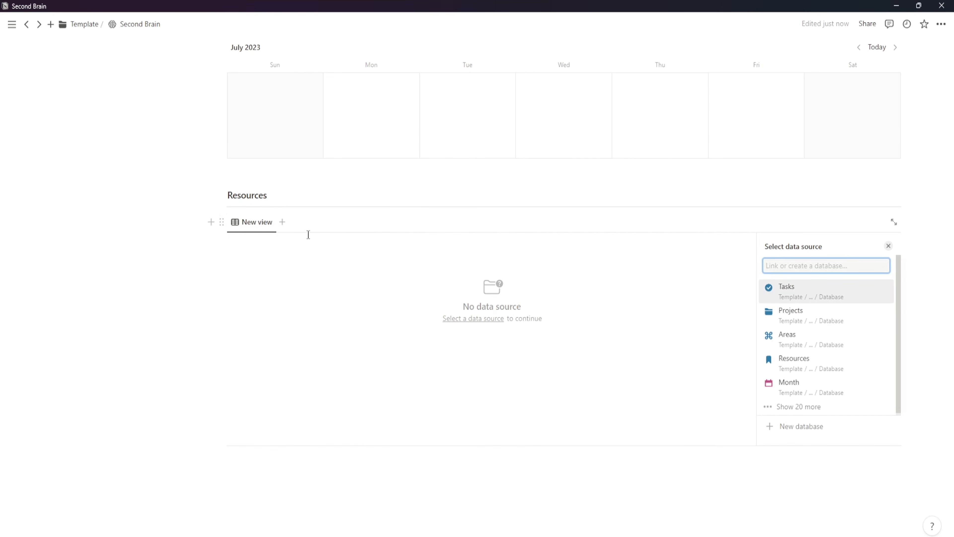
{"action": "left_click", "coordinate": [782, 357]}
{"action": "left_click", "coordinate": [284, 263]}
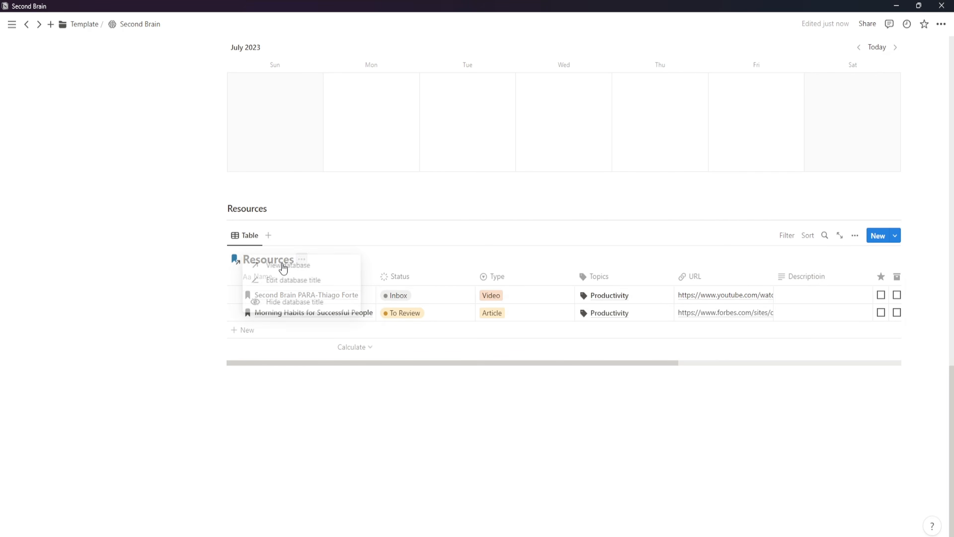
{"action": "left_click", "coordinate": [288, 302]}
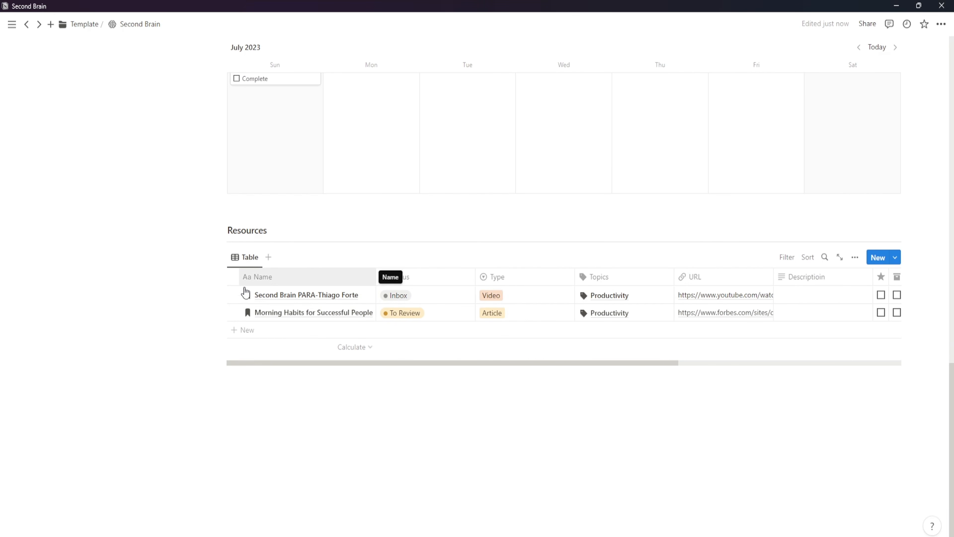
- Name the linked Resources view "To Review" and change its layout to List
{"action": "left_click", "coordinate": [248, 257]}
{"action": "left_click", "coordinate": [266, 293]}
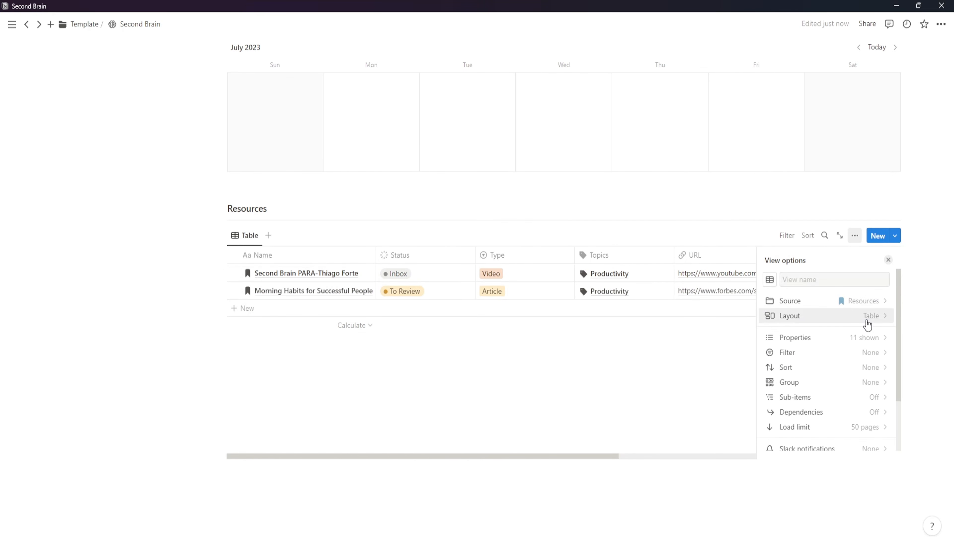
{"action": "left_click", "coordinate": [808, 278]}
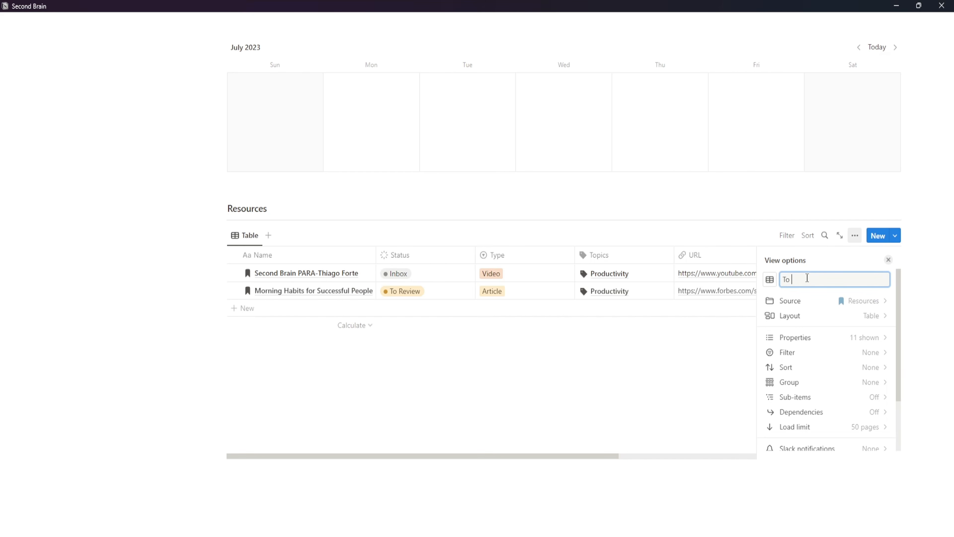
{"action": "type", "text": "To Review"}
{"action": "left_click", "coordinate": [891, 315]}
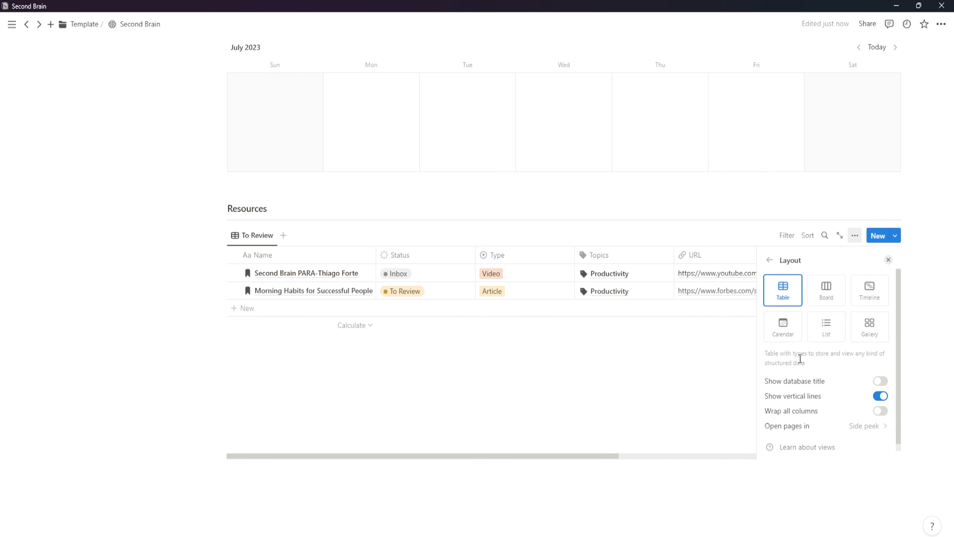
{"action": "left_click", "coordinate": [829, 325]}
{"action": "left_click", "coordinate": [878, 396]}
{"action": "left_click", "coordinate": [848, 399]}
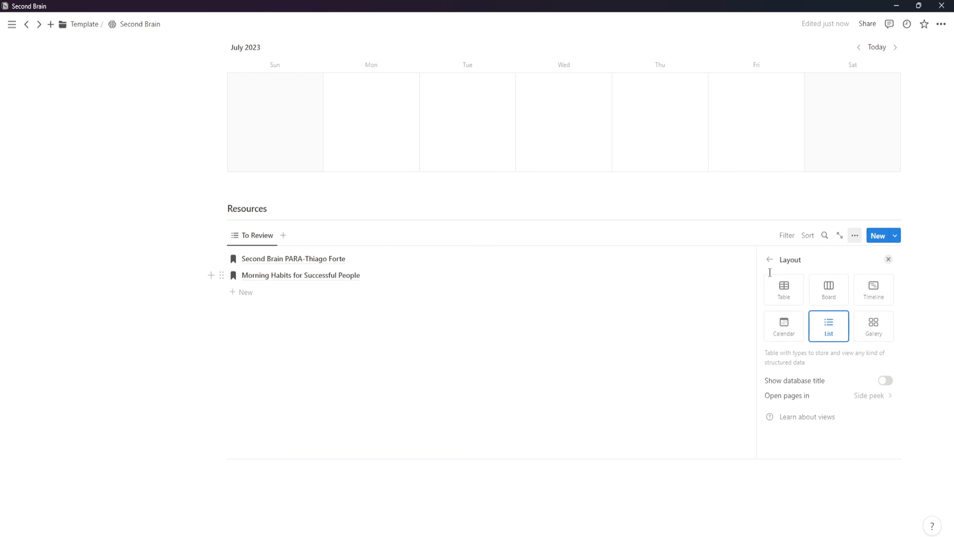
{"action": "left_click", "coordinate": [770, 260]}
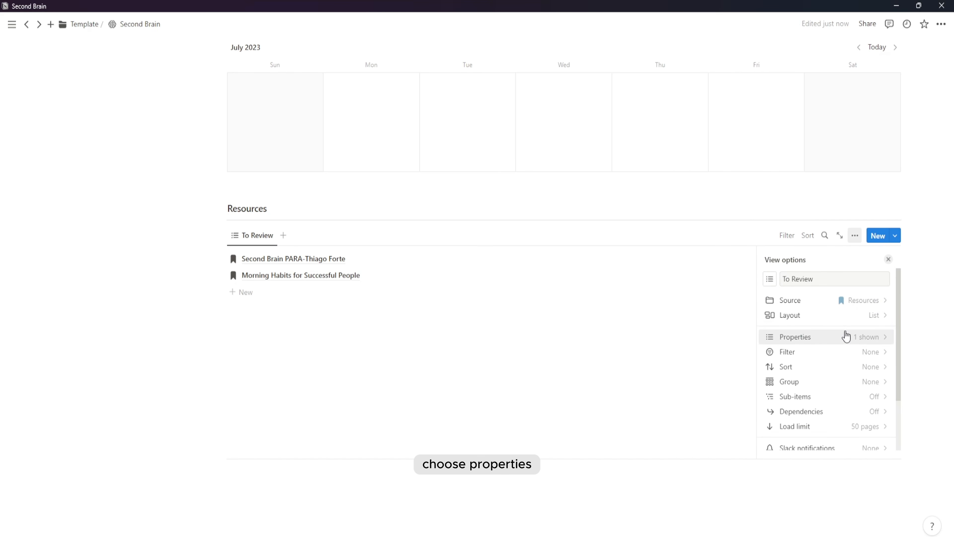
- Show the Type and URL properties in the To Review list
{"action": "left_click", "coordinate": [838, 337]}
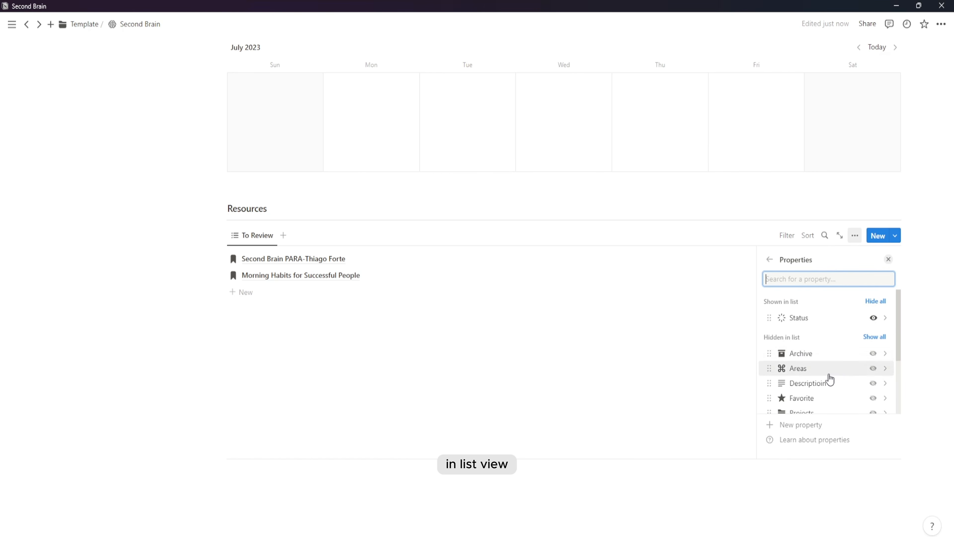
{"action": "scroll", "coordinate": [848, 362], "scroll_direction": "down", "scroll_amount": 3}
{"action": "scroll", "coordinate": [851, 369], "scroll_direction": "down", "scroll_amount": 1}
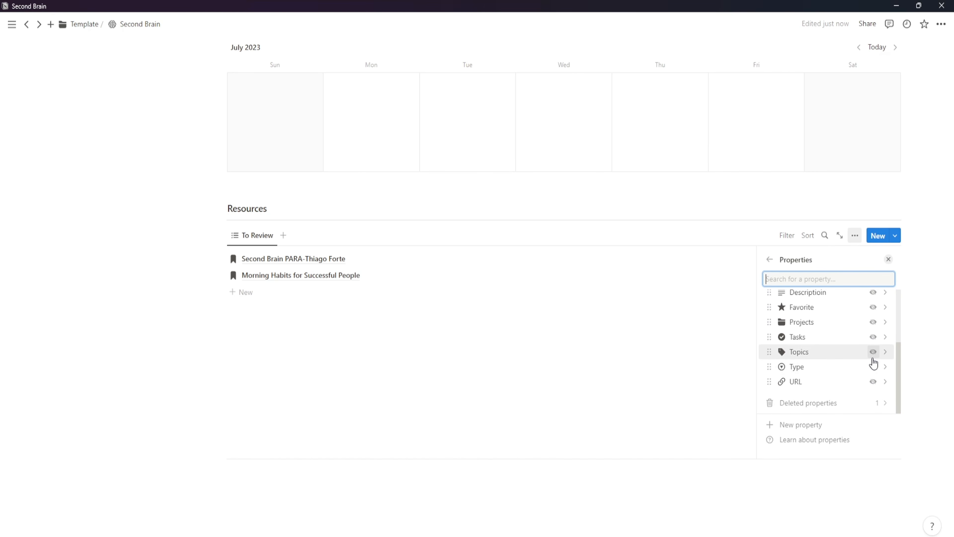
{"action": "left_click", "coordinate": [873, 367]}
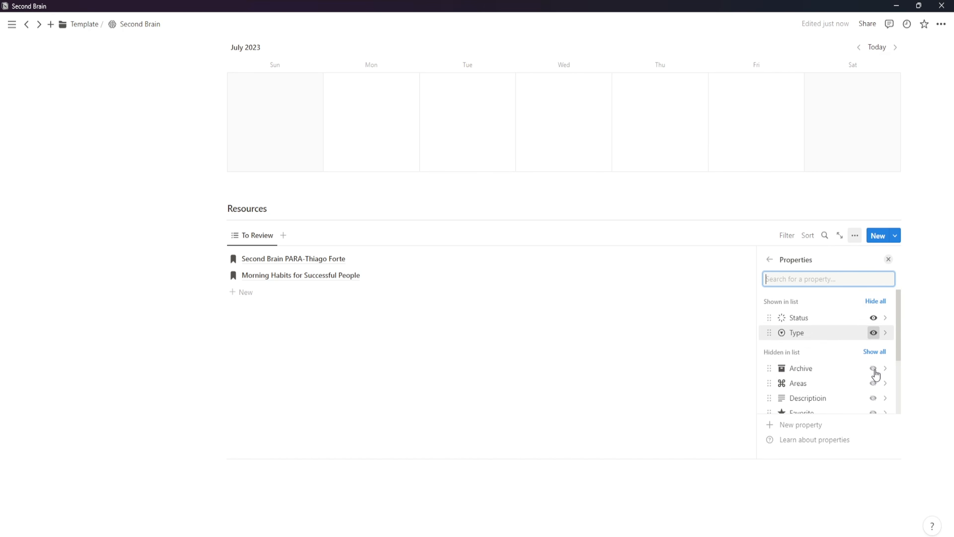
{"action": "scroll", "coordinate": [861, 382], "scroll_direction": "down", "scroll_amount": 3}
{"action": "left_click", "coordinate": [871, 382]}
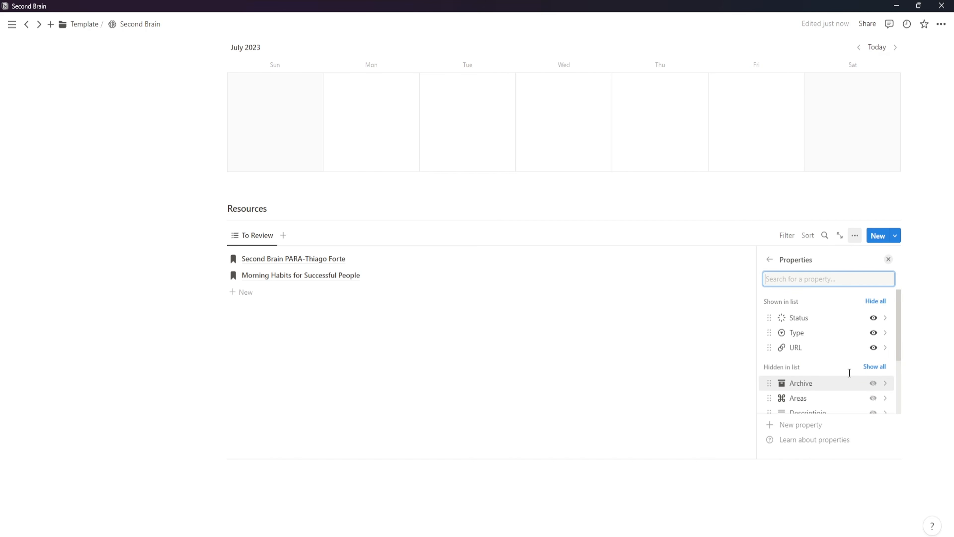
- Show the Archive and Topics properties in the To Review list, with Archive placed last
{"action": "scroll", "coordinate": [849, 376], "scroll_direction": "down", "scroll_amount": 2}
{"action": "scroll", "coordinate": [854, 375], "scroll_direction": "up", "scroll_amount": 1}
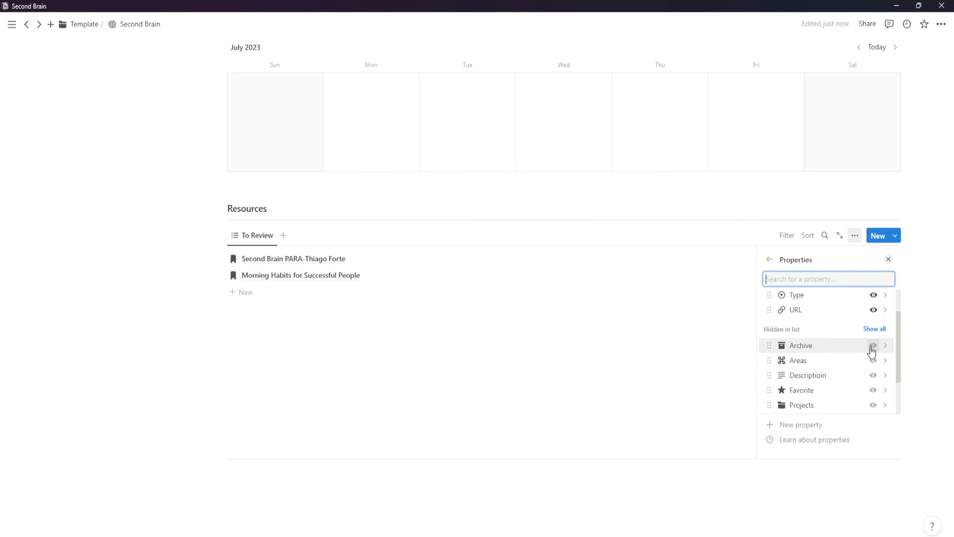
{"action": "left_click", "coordinate": [872, 346]}
{"action": "scroll", "coordinate": [821, 350], "scroll_direction": "down", "scroll_amount": 1}
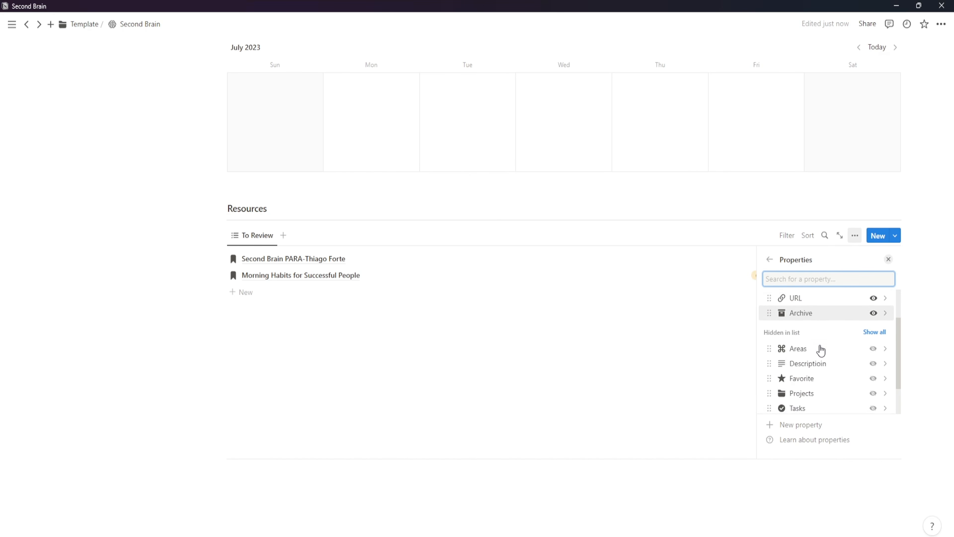
{"action": "scroll", "coordinate": [823, 357], "scroll_direction": "down", "scroll_amount": 1}
{"action": "left_click", "coordinate": [872, 381]}
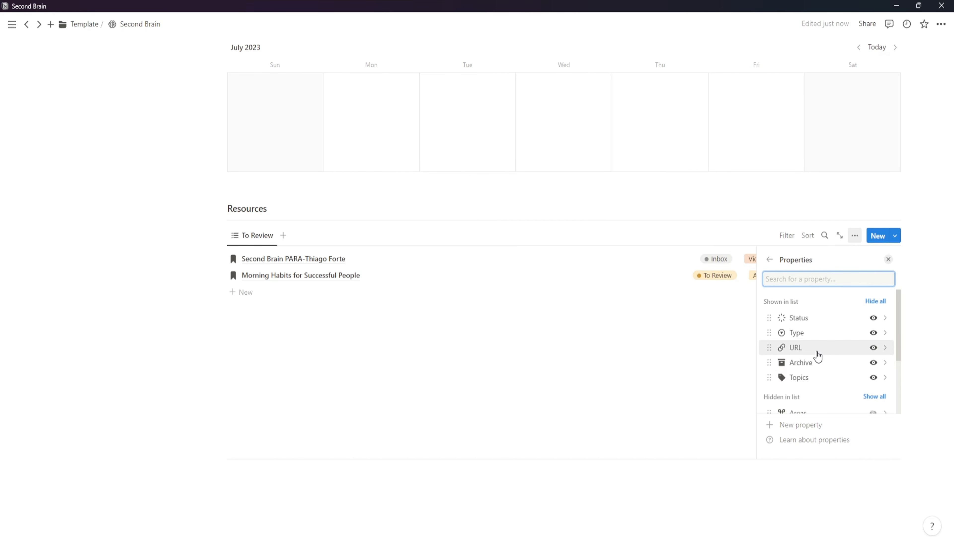
{"action": "left_click", "coordinate": [704, 423]}
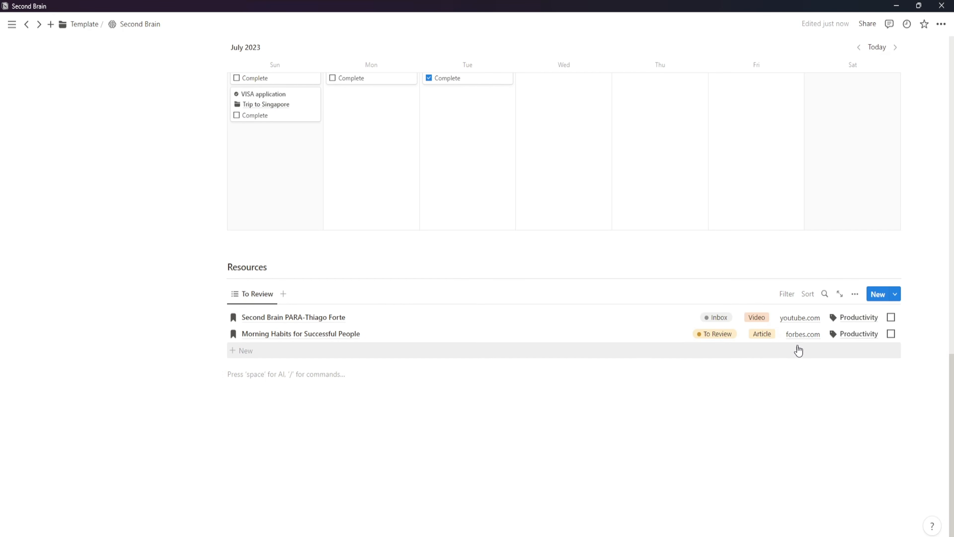
- Reorder the To Review list's properties so that Topics comes before URL
{"action": "left_click", "coordinate": [855, 294]}
{"action": "left_click", "coordinate": [850, 394]}
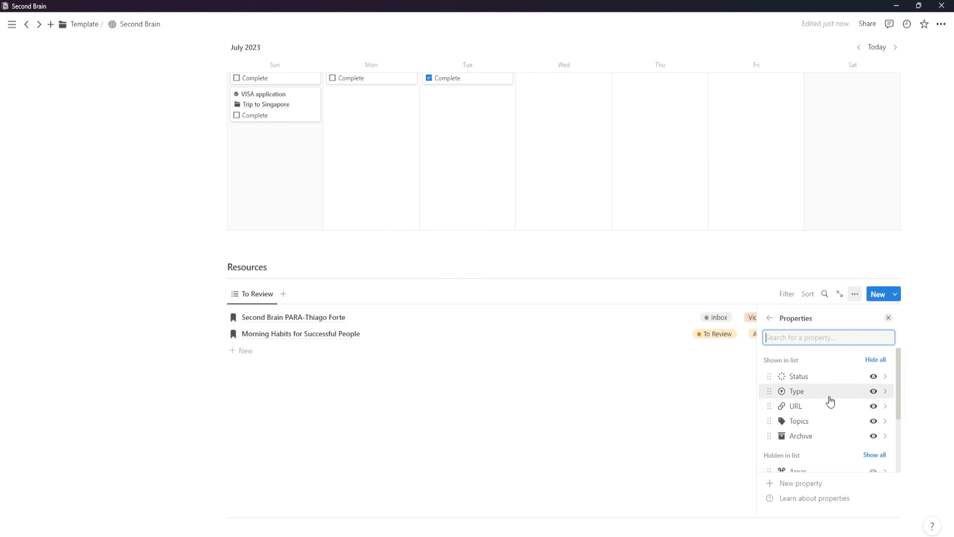
{"action": "left_click_drag", "start_coordinate": [811, 422], "coordinate": [815, 407]}
{"action": "left_click", "coordinate": [720, 423]}
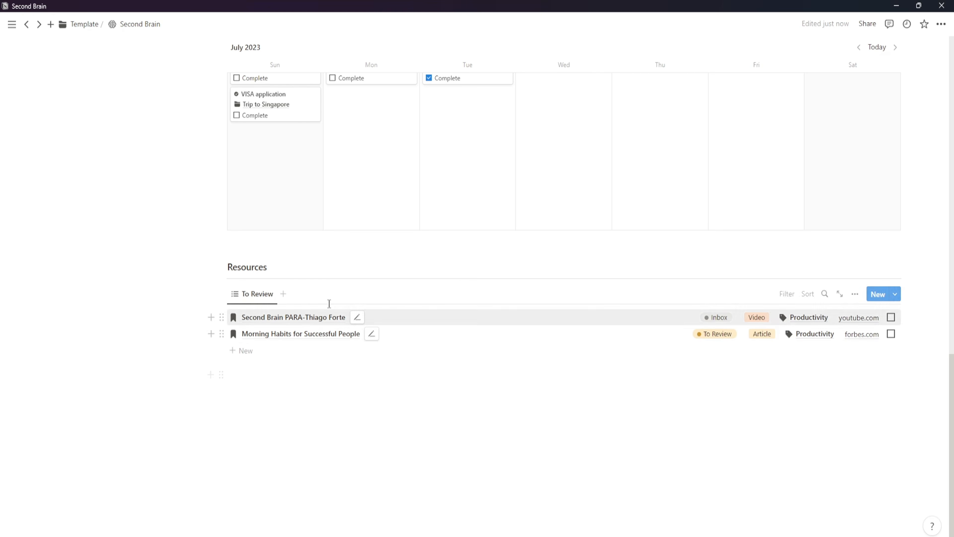
- Search the icons for "time" and give the To Review view the hourglass icon
{"action": "left_click", "coordinate": [237, 299]}
{"action": "left_click", "coordinate": [255, 331]}
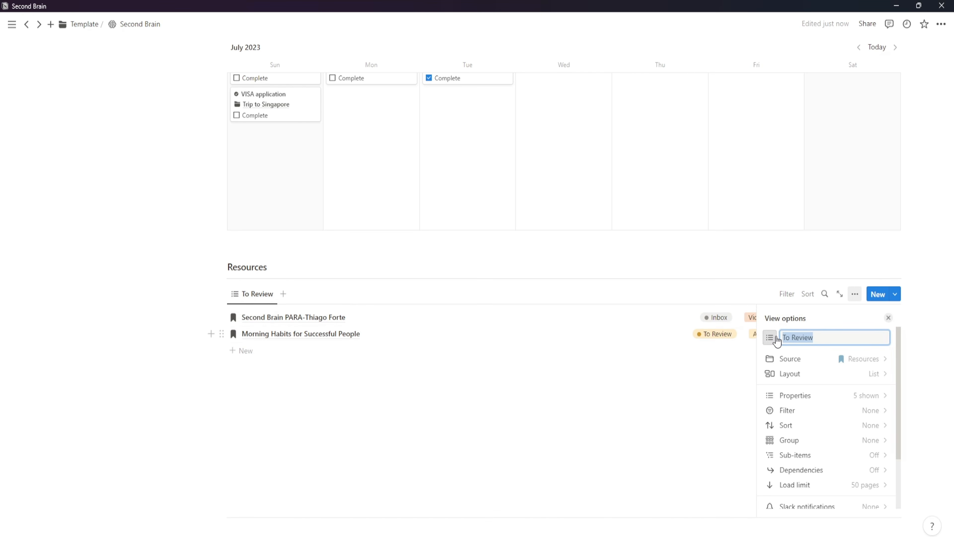
{"action": "left_click", "coordinate": [769, 337]}
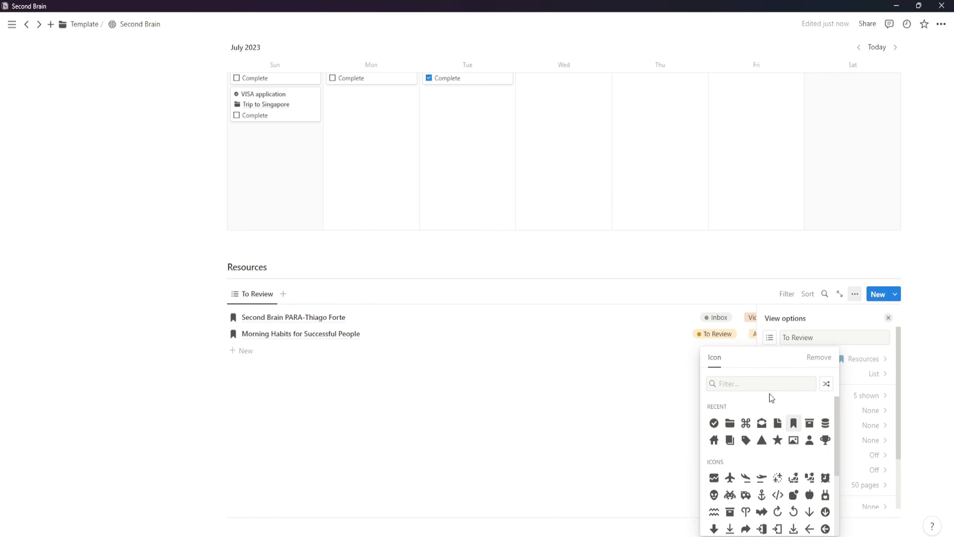
{"action": "left_click", "coordinate": [770, 386]}
{"action": "type", "text": "mail"}
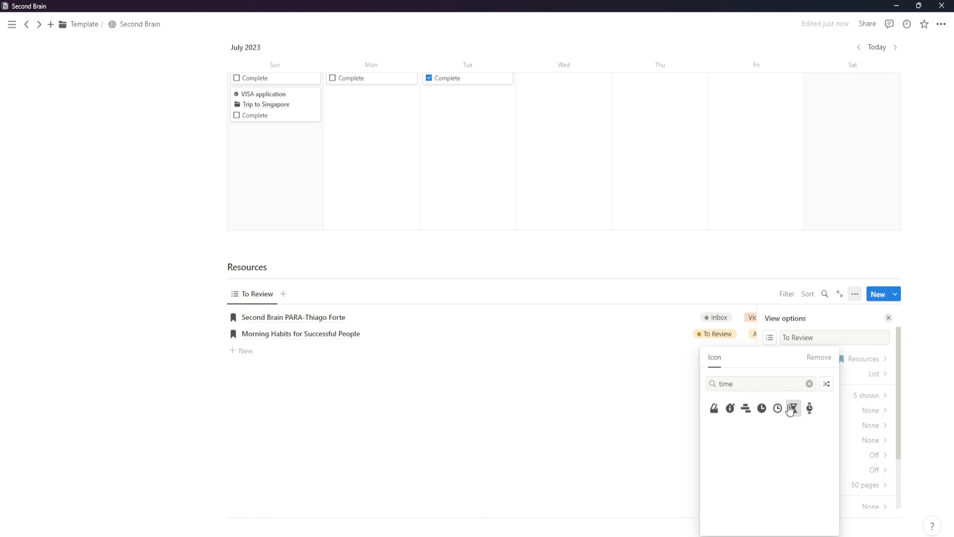
{"action": "left_click", "coordinate": [792, 407]}
{"action": "left_click", "coordinate": [486, 431]}
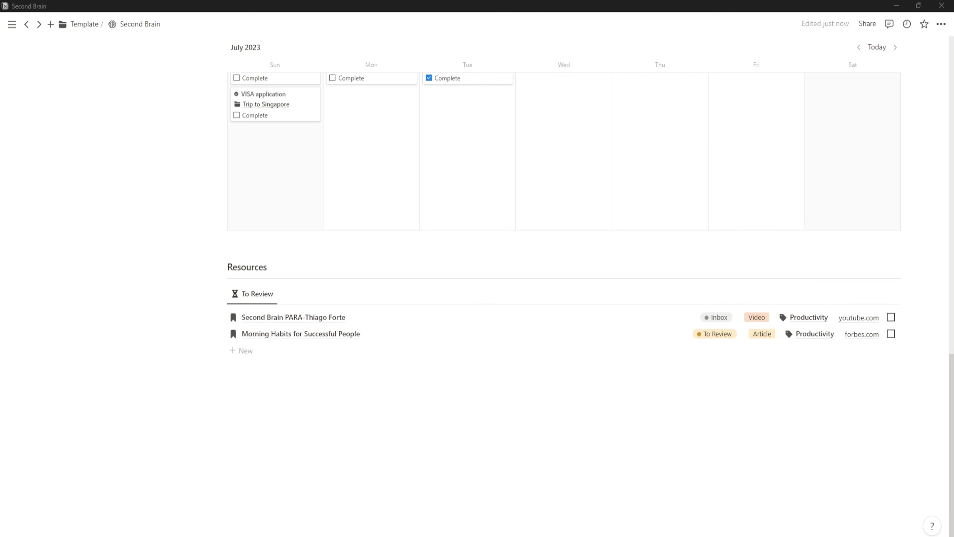
{"action": "left_click", "coordinate": [855, 293]}
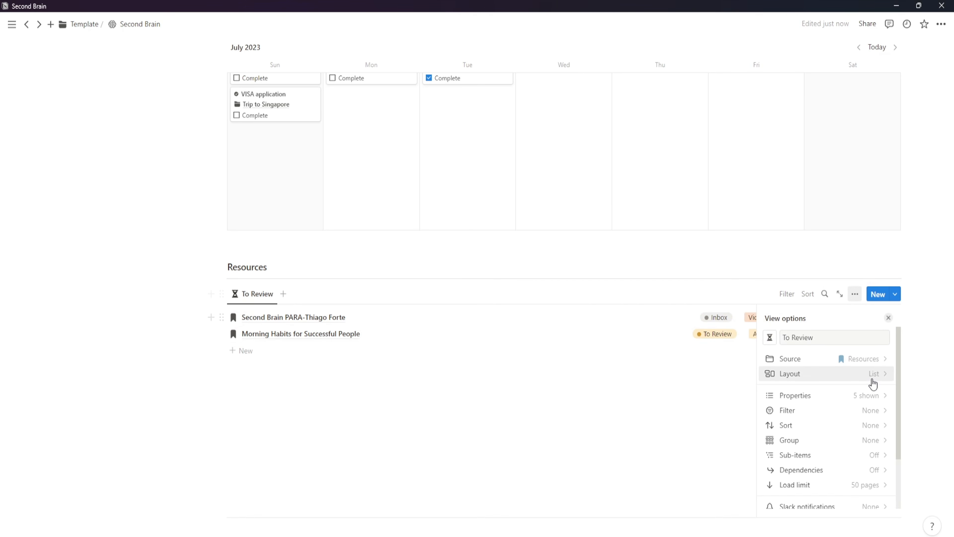
{"action": "left_click", "coordinate": [872, 394]}
{"action": "scroll", "coordinate": [873, 413], "scroll_direction": "down", "scroll_amount": 3}
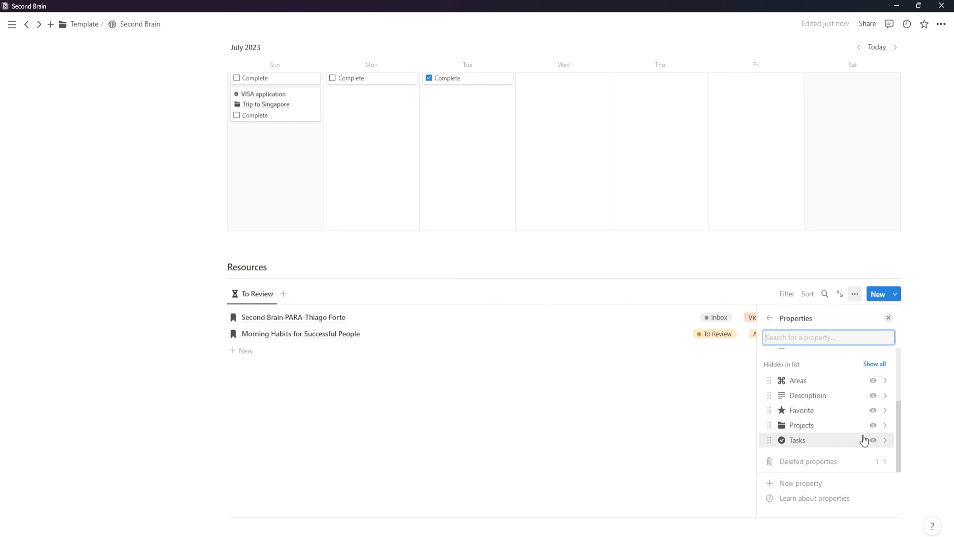
{"action": "left_click", "coordinate": [875, 412]}
{"action": "scroll", "coordinate": [850, 413], "scroll_direction": "up", "scroll_amount": 1}
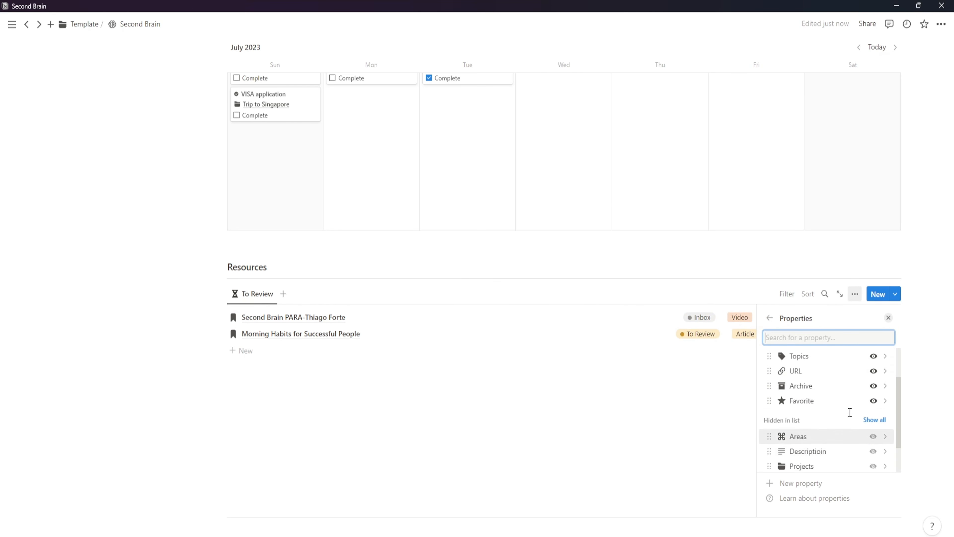
{"action": "left_click", "coordinate": [875, 400]}
{"action": "left_click", "coordinate": [715, 448]}
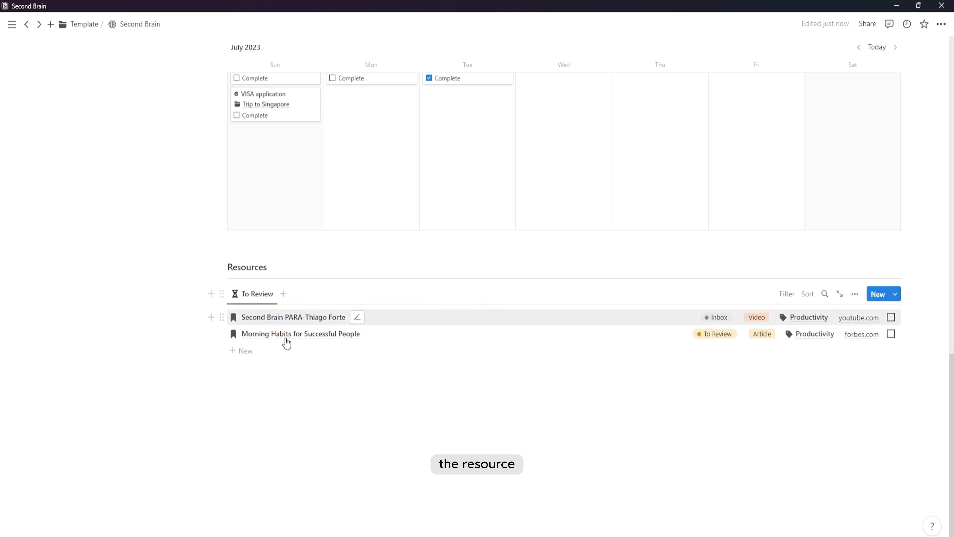
- Filter the To Review view by Status to include only resources marked To Review
{"action": "left_click", "coordinate": [786, 293]}
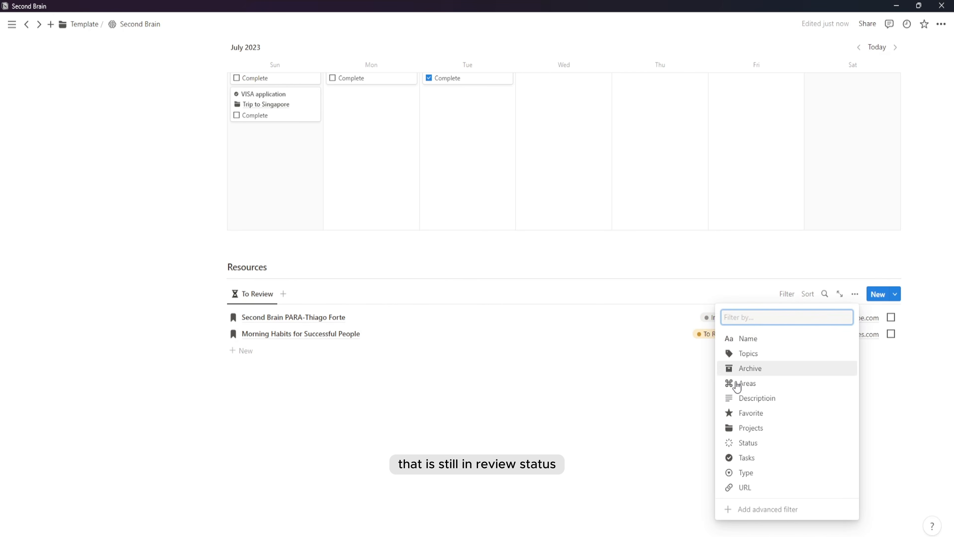
{"action": "left_click", "coordinate": [755, 443]}
{"action": "left_click", "coordinate": [291, 390]}
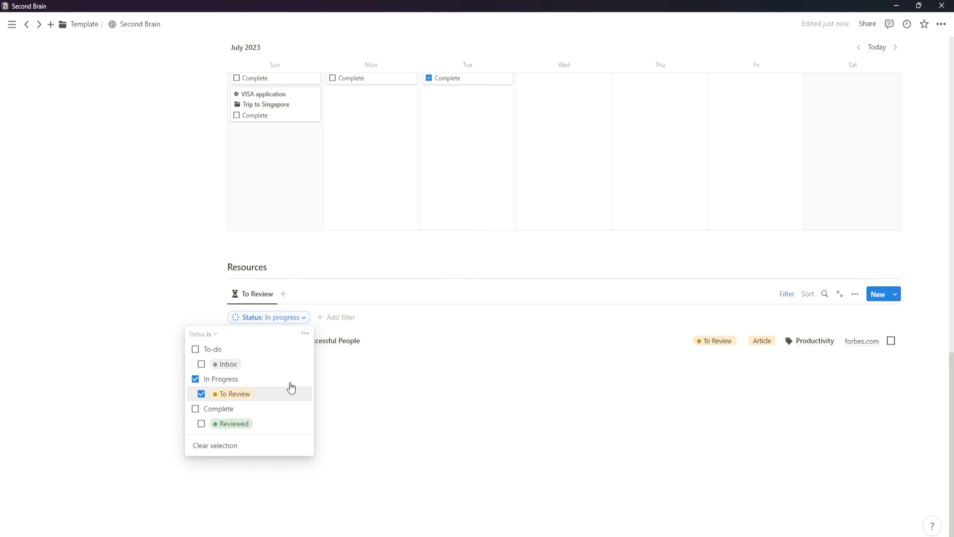
{"action": "left_click", "coordinate": [559, 429]}
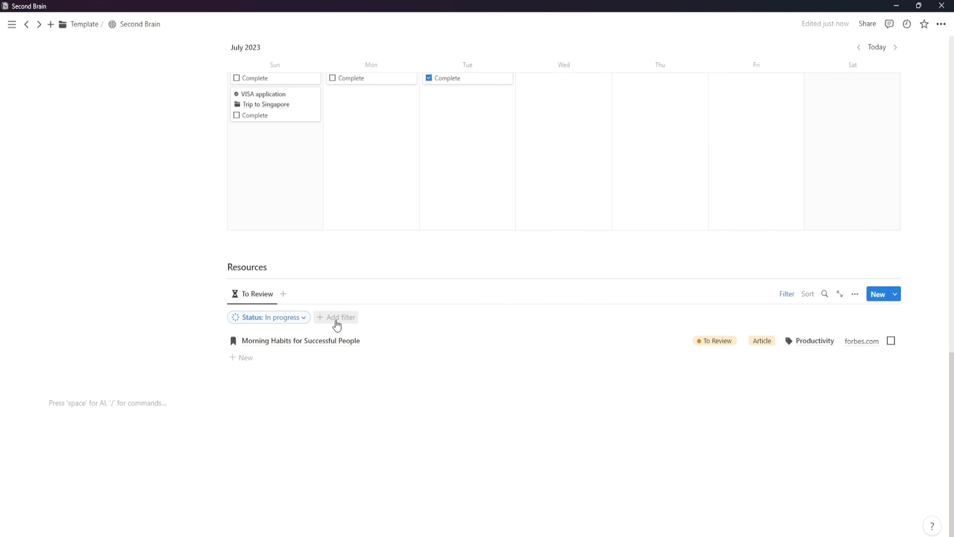
- Add filters to the To Review view for Archive unchecked and Favorite unchecked
{"action": "left_click", "coordinate": [337, 317]}
{"action": "left_click", "coordinate": [305, 393]}
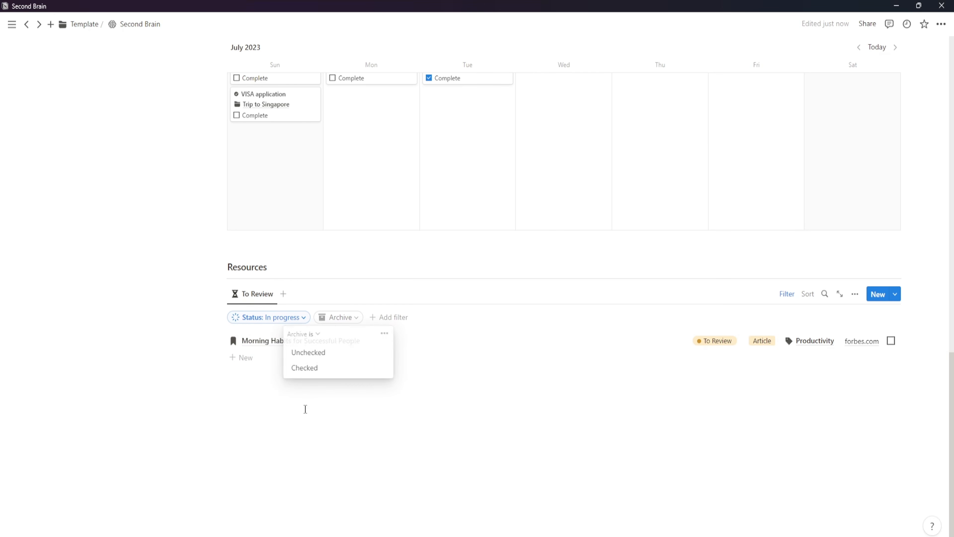
{"action": "left_click", "coordinate": [327, 354]}
{"action": "left_click", "coordinate": [433, 326]}
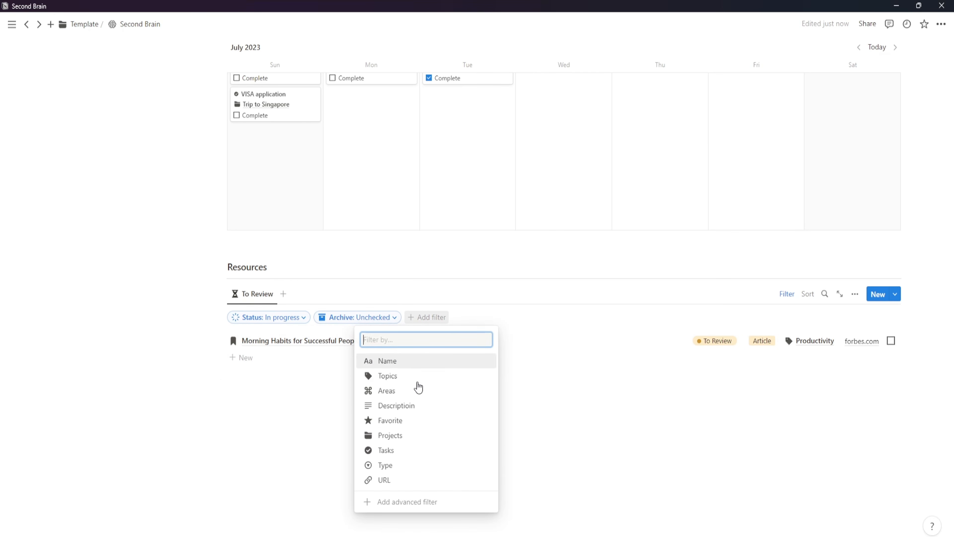
{"action": "left_click", "coordinate": [398, 451]}
{"action": "left_click", "coordinate": [422, 359]}
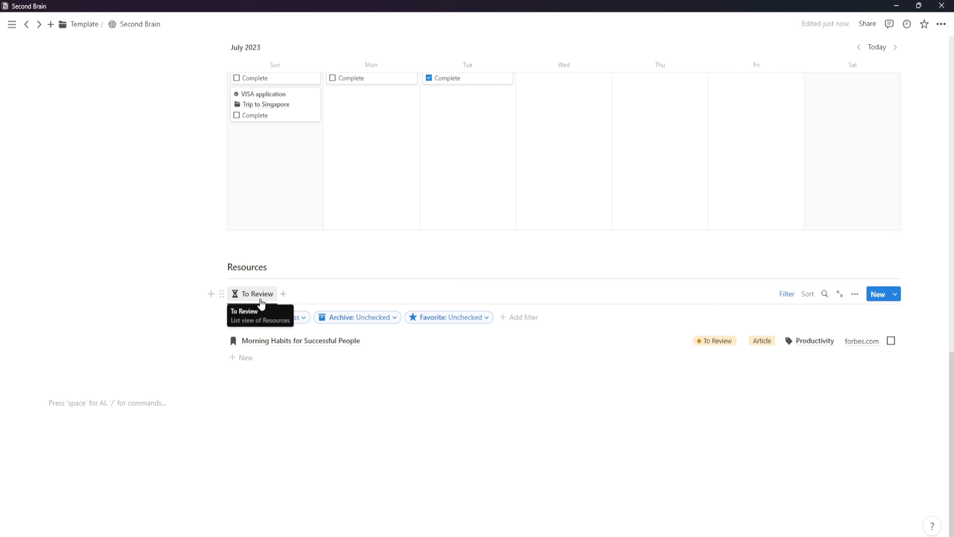
- Duplicate the To Review view and name the copy "Reviewed"
{"action": "left_click", "coordinate": [262, 301]}
{"action": "left_click", "coordinate": [269, 388]}
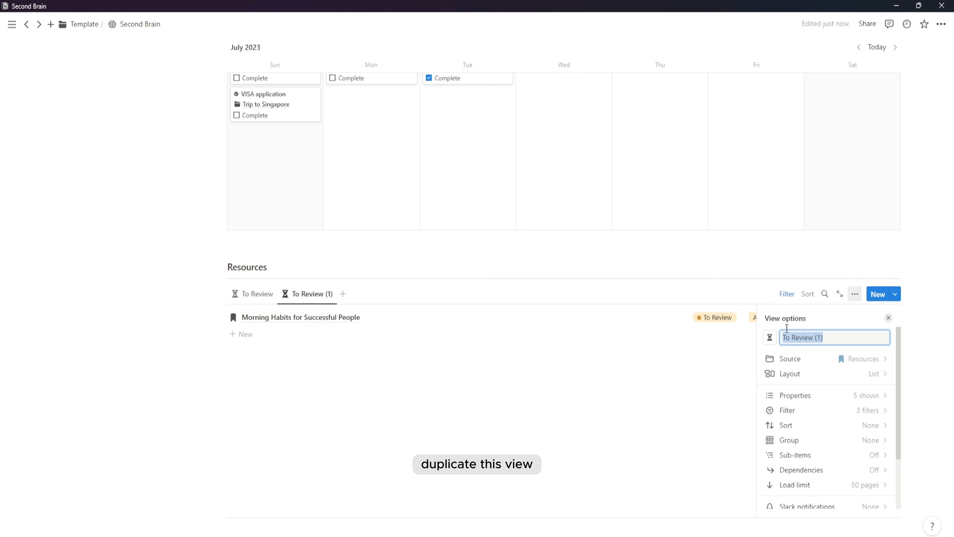
{"action": "type", "text": "Reviewed"}
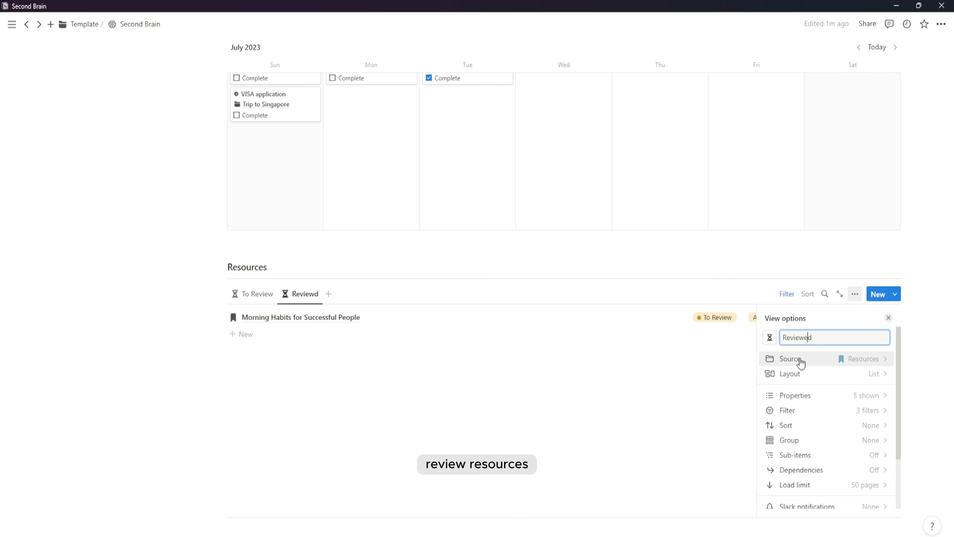
{"action": "left_click", "coordinate": [660, 413]}
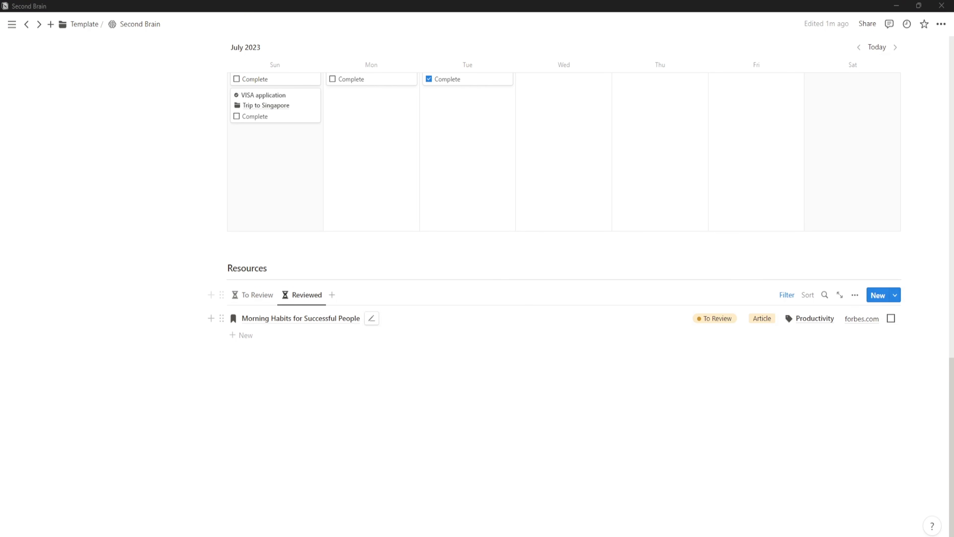
- Change the Reviewed view's Status filter to include Reviewed instead of To Review
{"action": "left_click", "coordinate": [786, 296]}
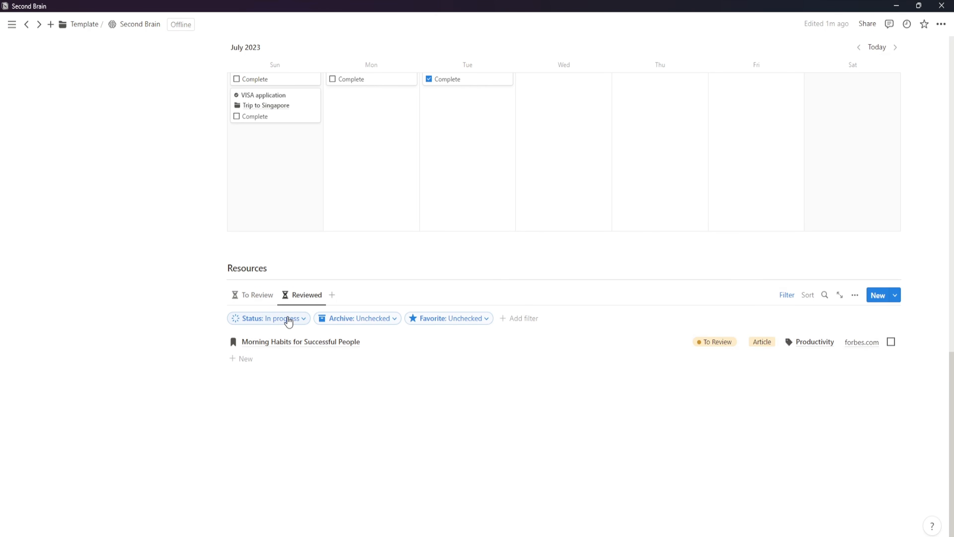
{"action": "left_click", "coordinate": [292, 323]}
{"action": "left_click", "coordinate": [220, 424]}
{"action": "left_click", "coordinate": [220, 394]}
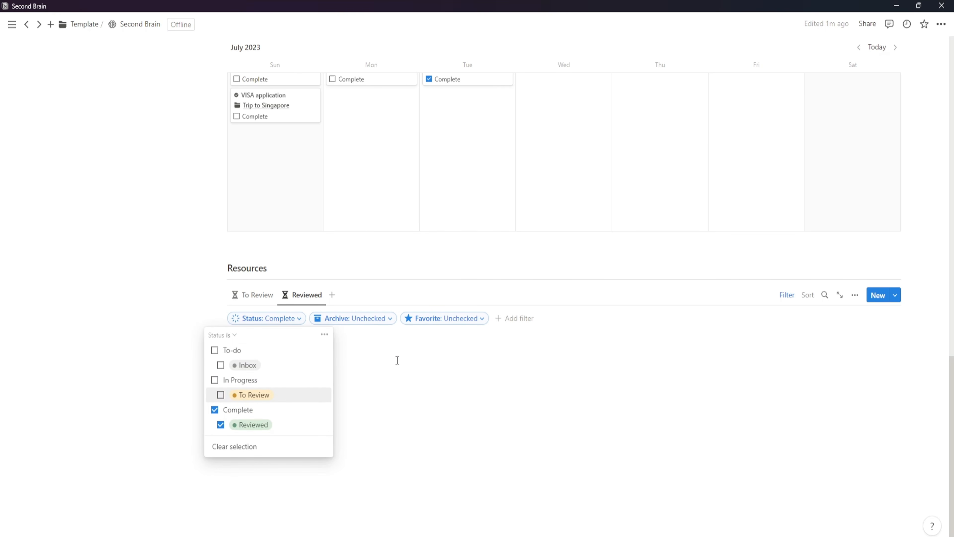
{"action": "left_click", "coordinate": [583, 428]}
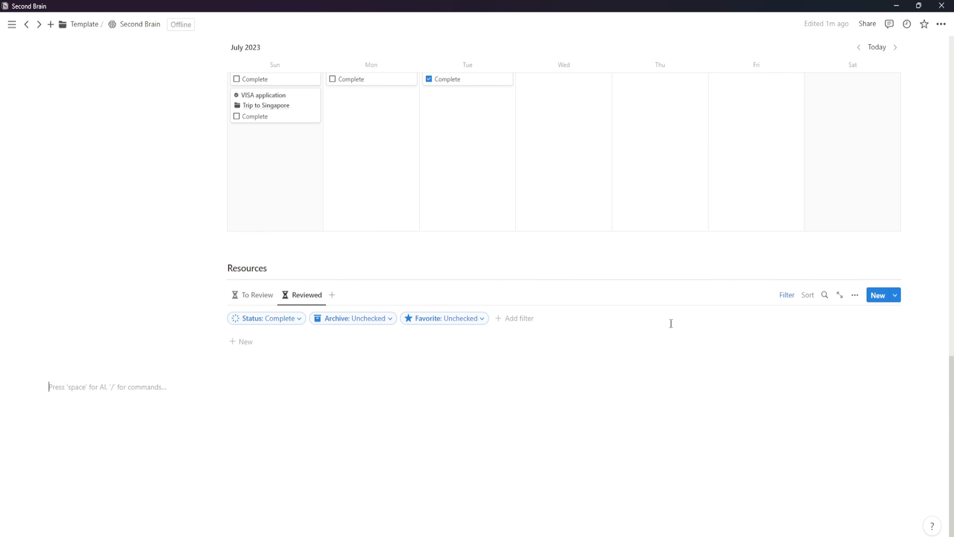
- Change the Reviewed view's icon to a bookmark
{"action": "left_click", "coordinate": [303, 297]}
{"action": "left_click", "coordinate": [318, 330]}
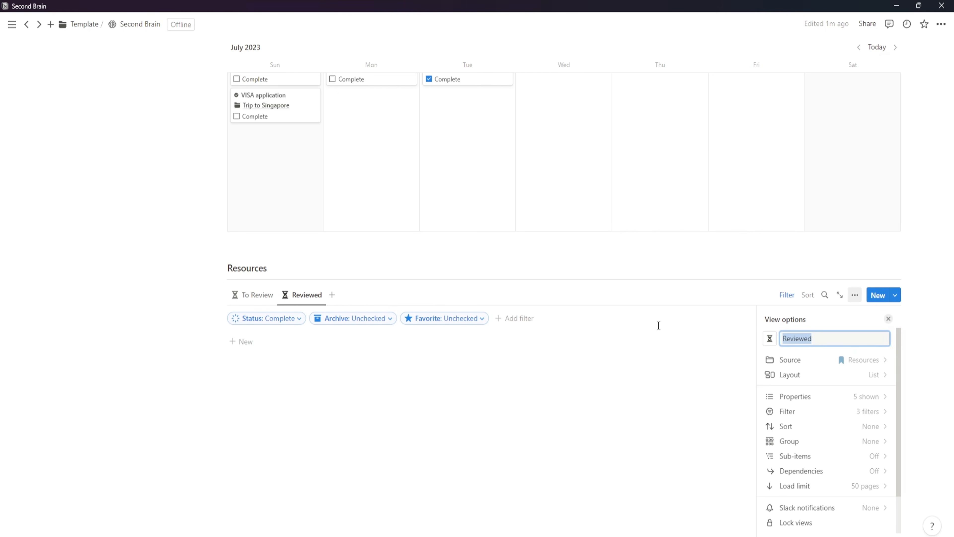
{"action": "left_click", "coordinate": [770, 340]}
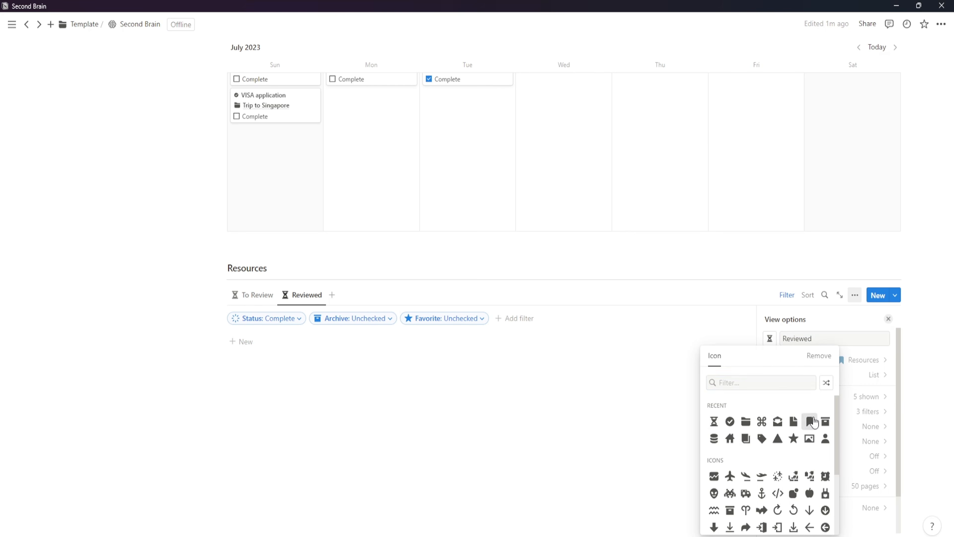
{"action": "left_click", "coordinate": [813, 422]}
{"action": "left_click", "coordinate": [379, 348]}
- Duplicate the Reviewed view, name the copy "Favorite" and give it a star icon
{"action": "left_click", "coordinate": [306, 301]}
{"action": "left_click", "coordinate": [345, 390]}
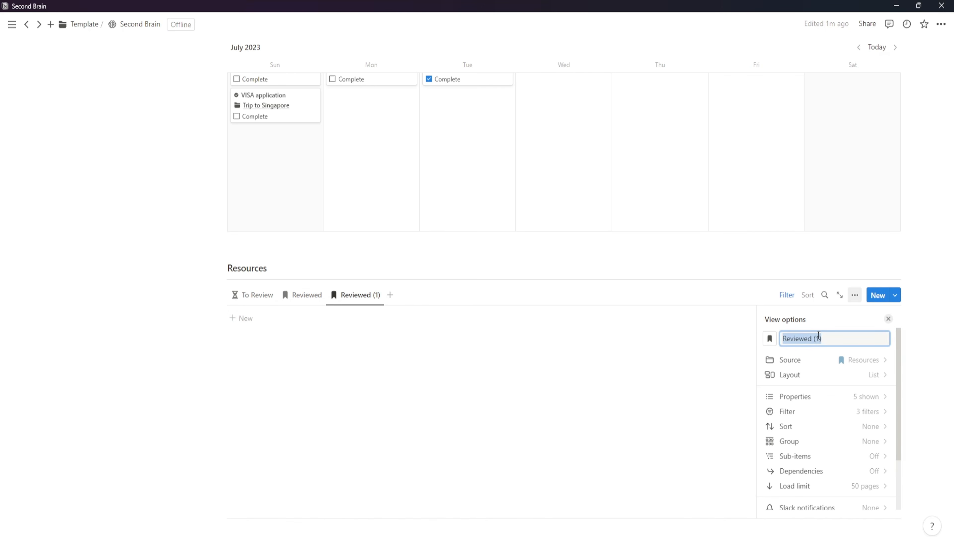
{"action": "type", "text": "Favorite"}
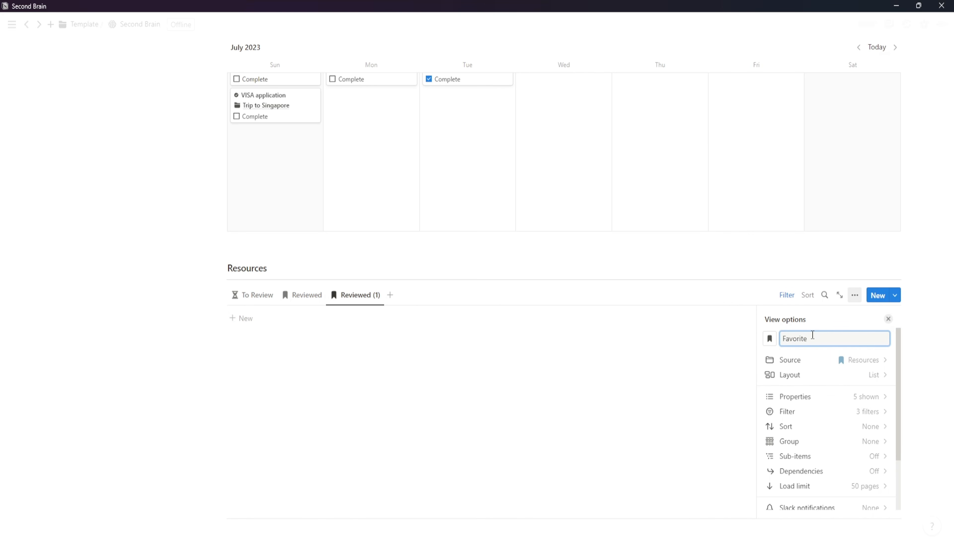
{"action": "left_click", "coordinate": [769, 339]}
{"action": "left_click", "coordinate": [794, 439]}
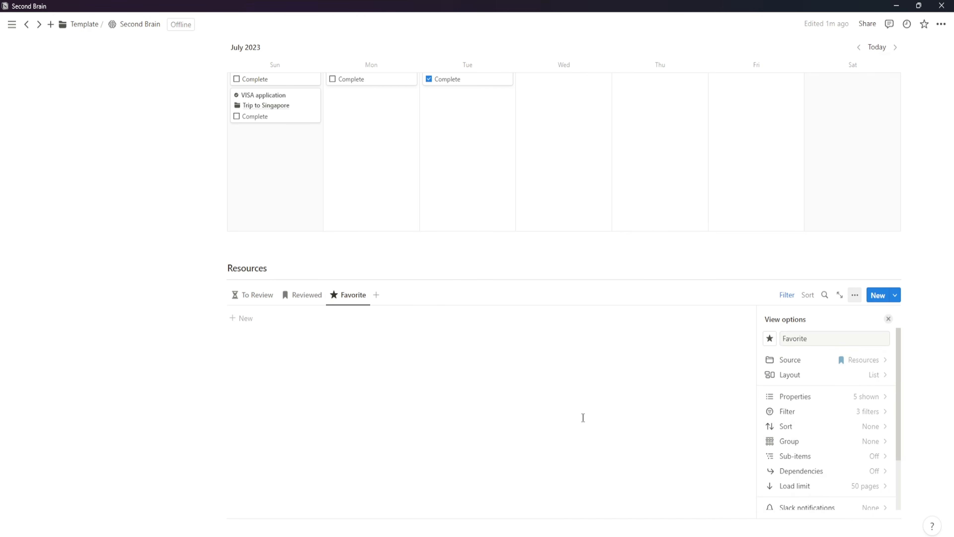
{"action": "left_click", "coordinate": [582, 418]}
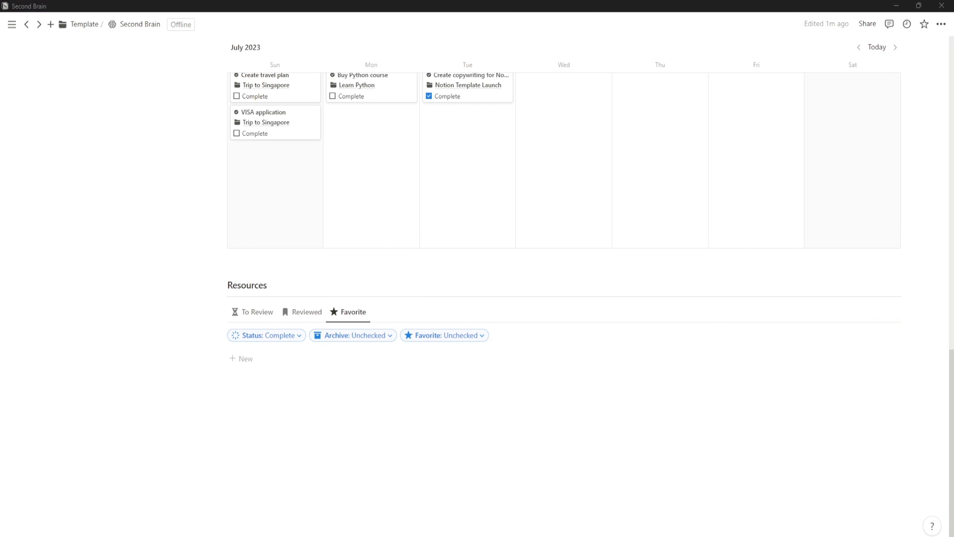
- Remove the Status and Archive filters from the Favorite view
{"action": "left_click", "coordinate": [267, 335]}
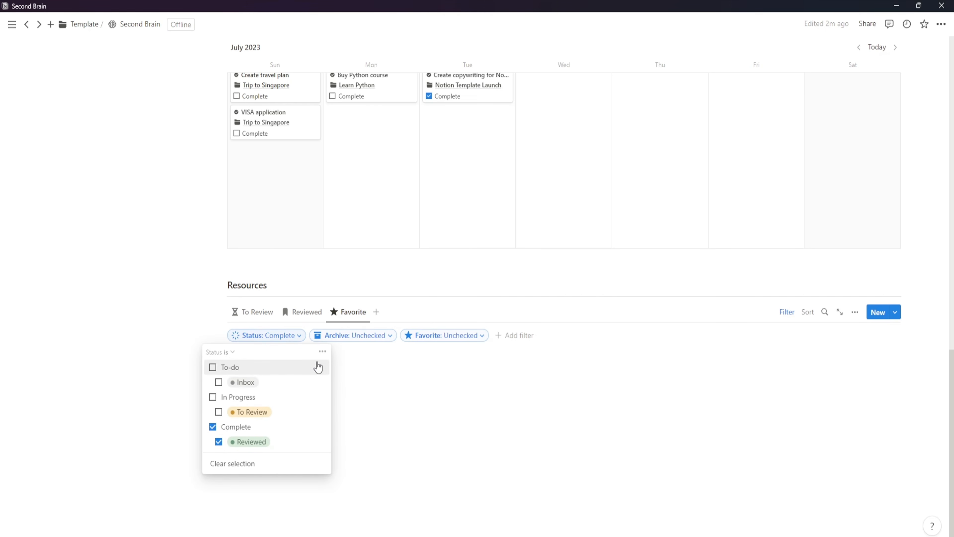
{"action": "left_click", "coordinate": [320, 352]}
{"action": "left_click", "coordinate": [353, 356]}
{"action": "left_click", "coordinate": [305, 336]}
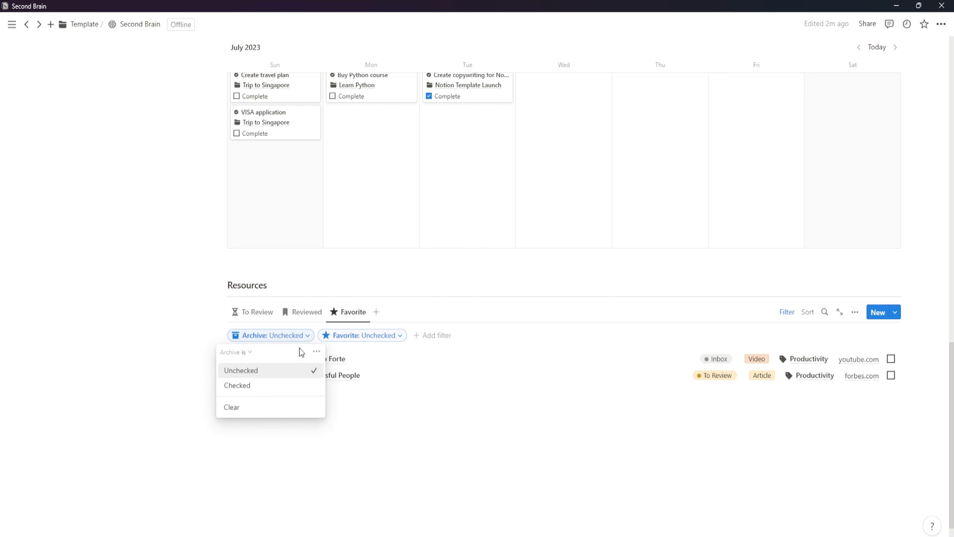
{"action": "left_click", "coordinate": [317, 353]}
{"action": "left_click", "coordinate": [373, 357]}
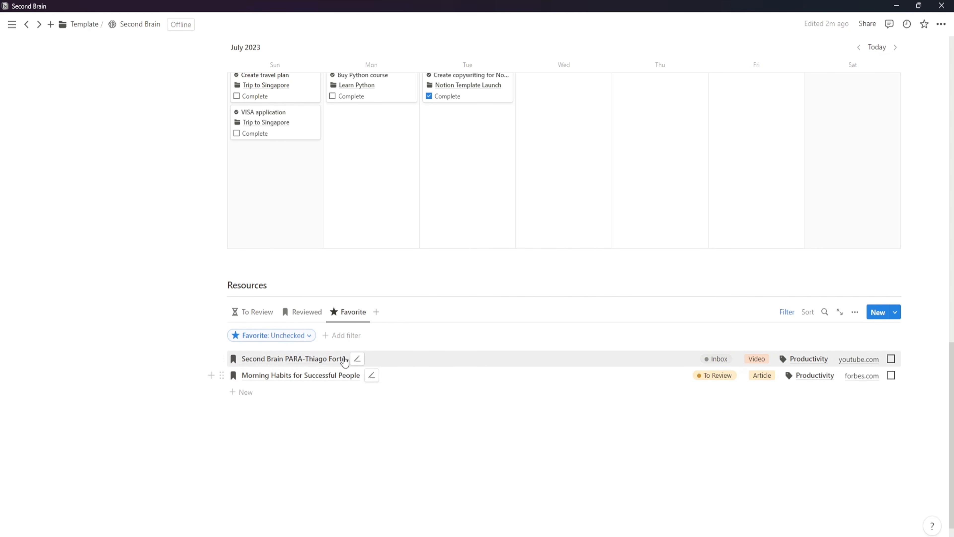
- Set the Favorite view's Favorite filter to Checked
{"action": "left_click", "coordinate": [272, 335]}
{"action": "left_click", "coordinate": [280, 385]}
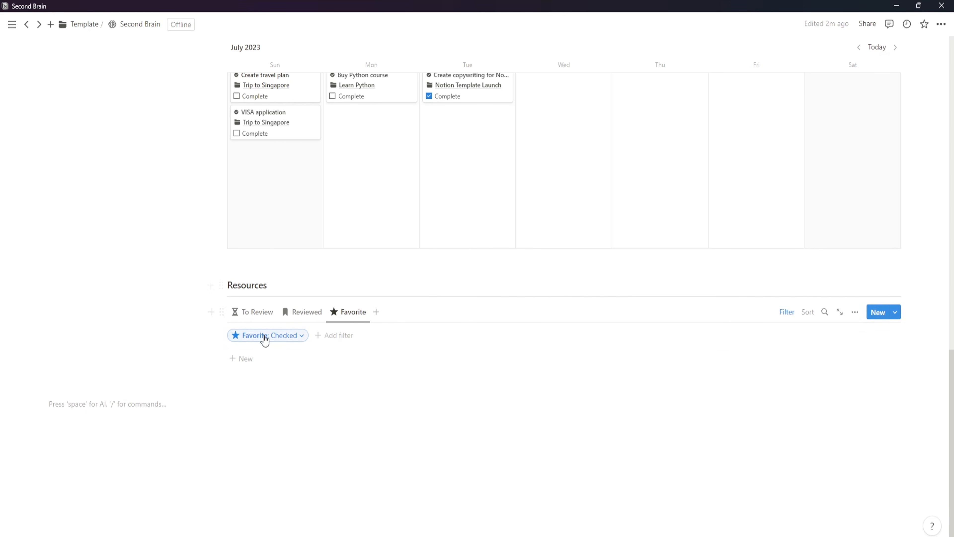
{"action": "left_click", "coordinate": [303, 320]}
- Test the Favorite view by marking "Morning Habits for Successful People" as a favorite in To Review, then unmarking it
{"action": "left_click", "coordinate": [255, 313]}
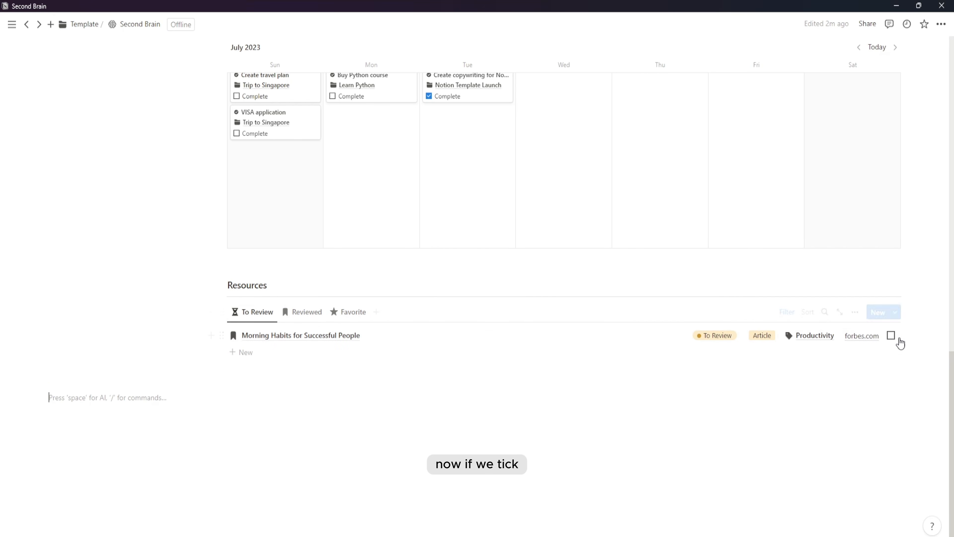
{"action": "left_click", "coordinate": [891, 336]}
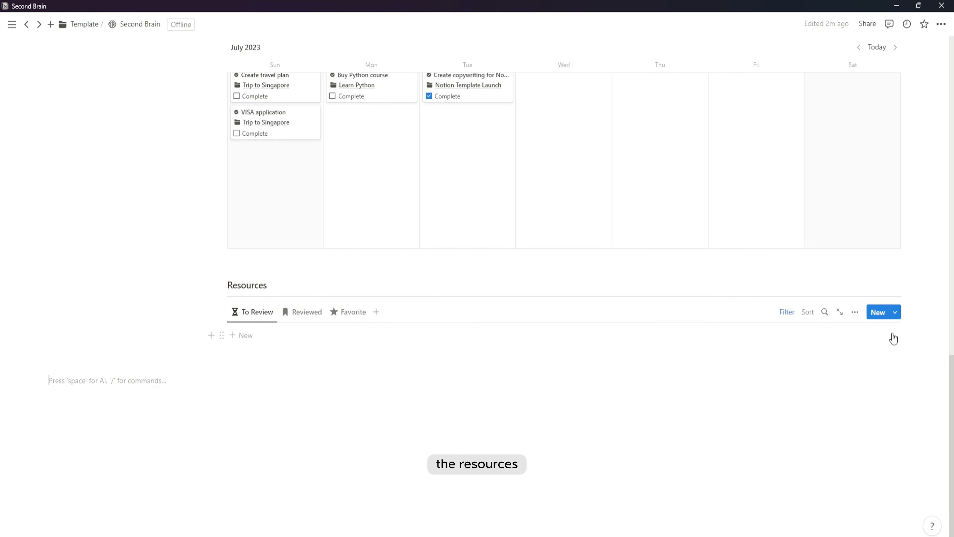
{"action": "left_click", "coordinate": [315, 310]}
{"action": "left_click", "coordinate": [342, 312]}
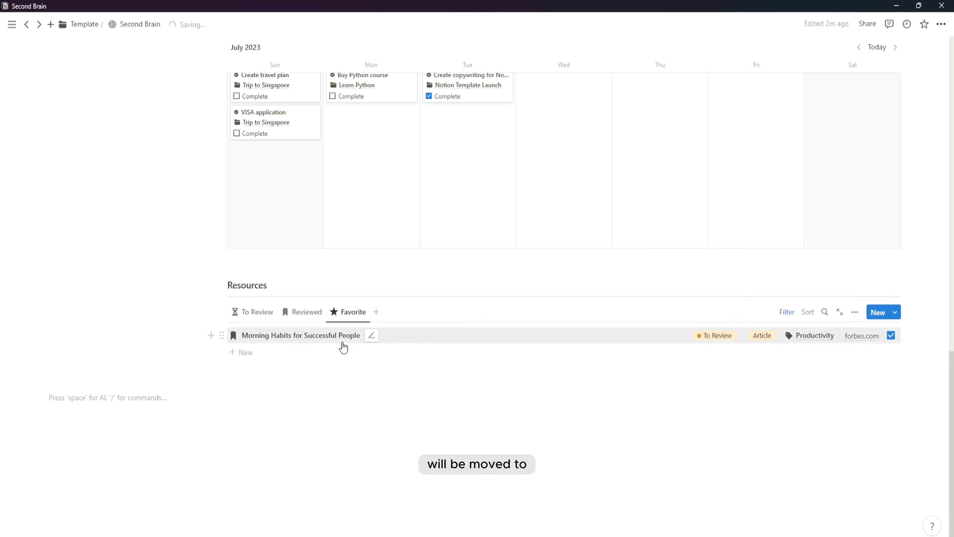
{"action": "left_click", "coordinate": [892, 335]}
{"action": "left_click", "coordinate": [256, 313]}
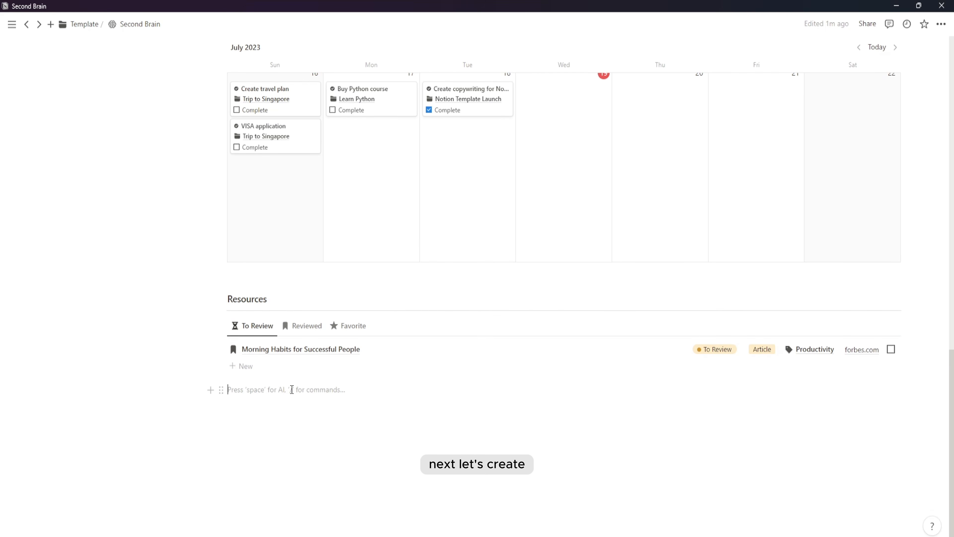
- Add a Heading 3 titled "Notes" with a divider beneath it, below the Resources list
{"action": "scroll", "coordinate": [284, 402], "scroll_direction": "down", "scroll_amount": 1}
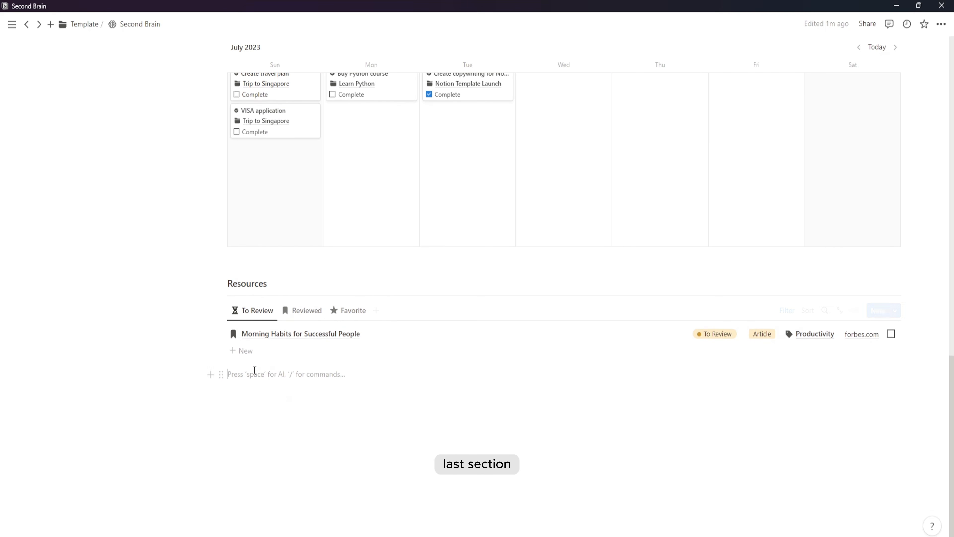
{"action": "type", "text": "/head"}
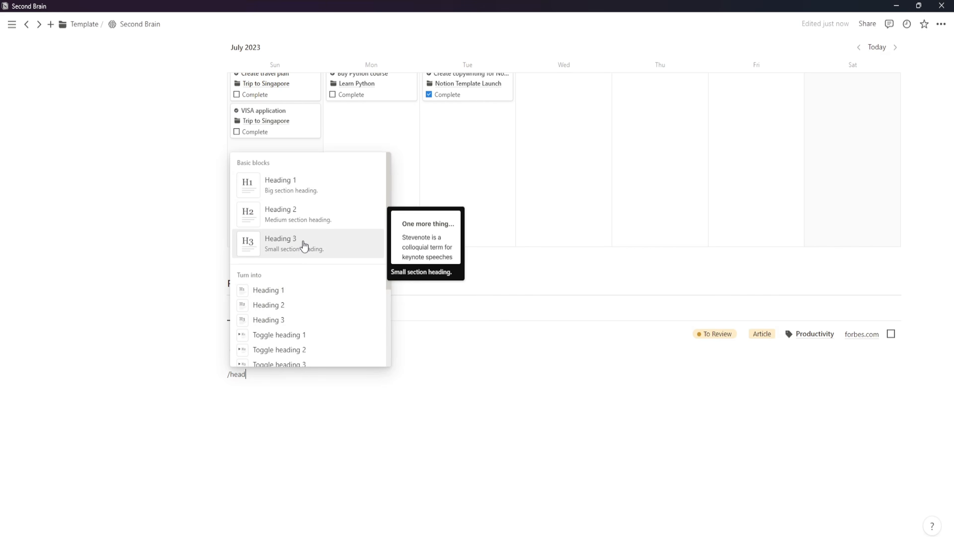
{"action": "left_click", "coordinate": [303, 245]}
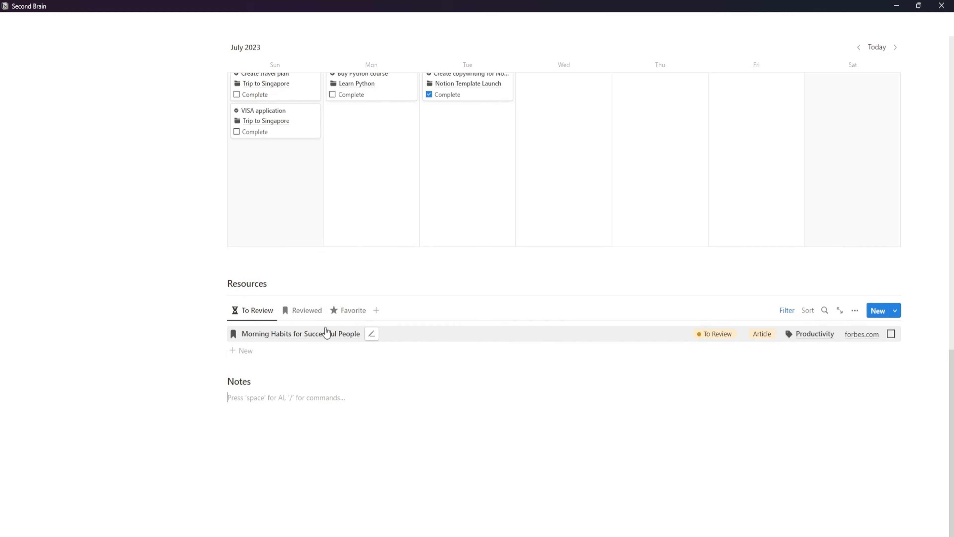
{"action": "type", "text": "/div"}
{"action": "key", "text": "Return"}
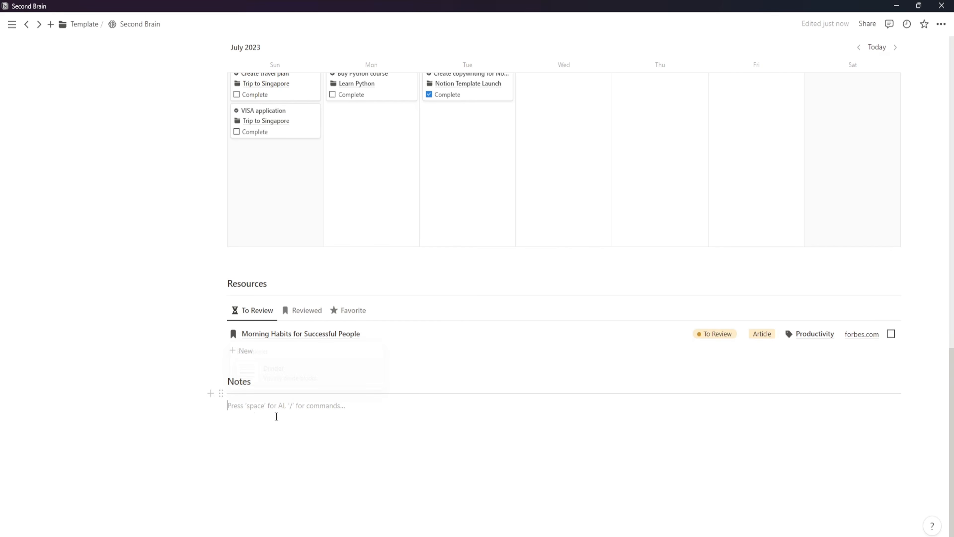
- Insert a linked view of the Notes database below the Notes divider and hide its database title
{"action": "type", "text": "/linked"}
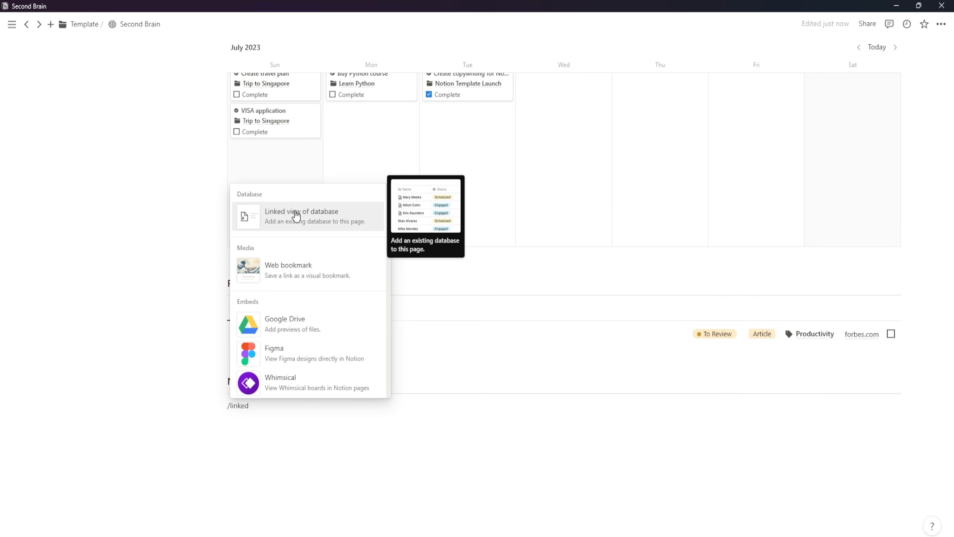
{"action": "left_click", "coordinate": [293, 214]}
{"action": "left_click", "coordinate": [822, 313]}
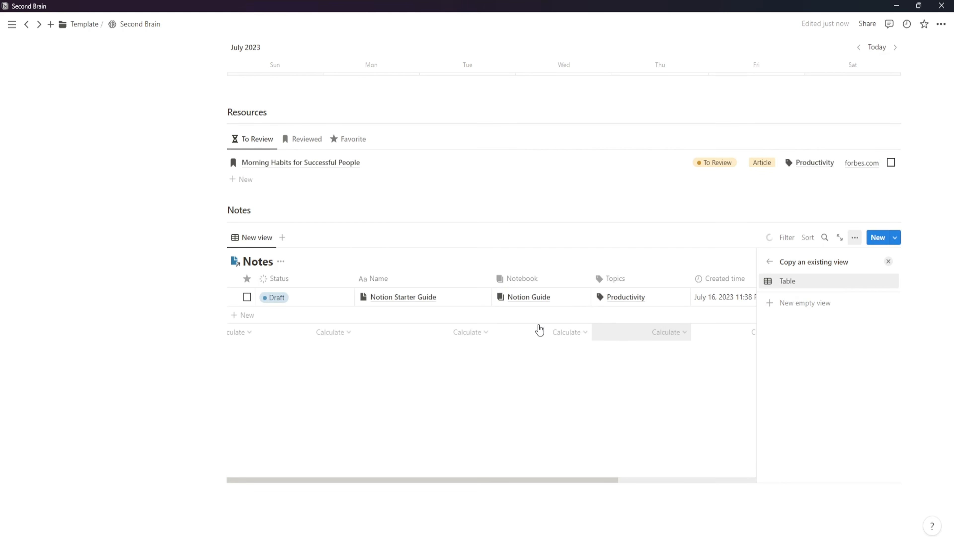
{"action": "left_click", "coordinate": [280, 261]}
{"action": "left_click", "coordinate": [276, 317]}
- Switch the Notes view to a Gallery layout with small cards and pages opening in Side peek
{"action": "left_click", "coordinate": [248, 267]}
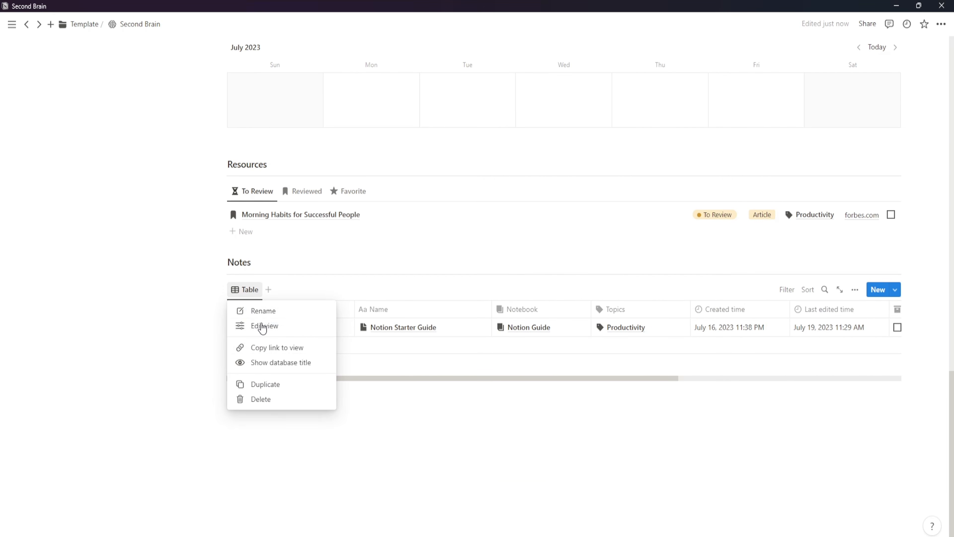
{"action": "left_click", "coordinate": [259, 326]}
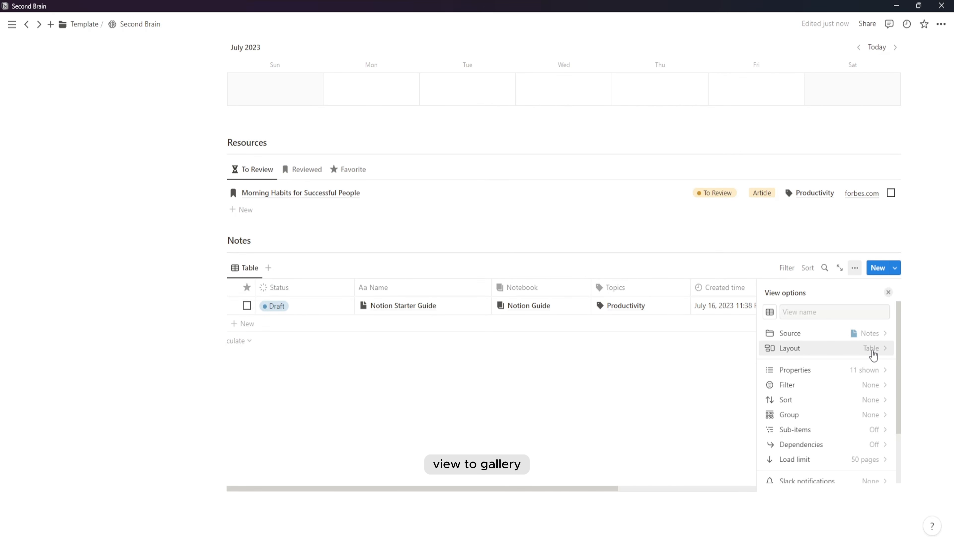
{"action": "left_click", "coordinate": [860, 350]}
{"action": "left_click", "coordinate": [870, 359]}
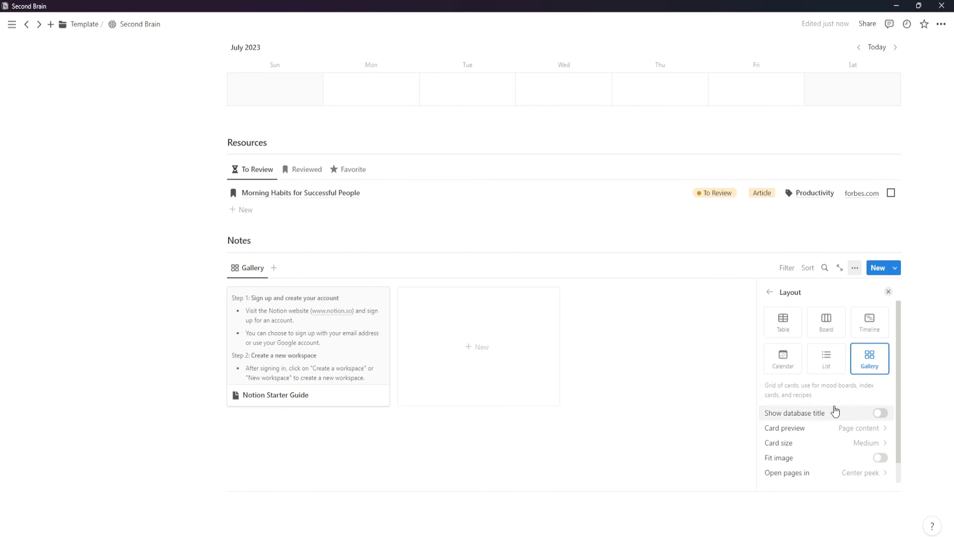
{"action": "left_click", "coordinate": [876, 445]}
{"action": "left_click", "coordinate": [827, 459]}
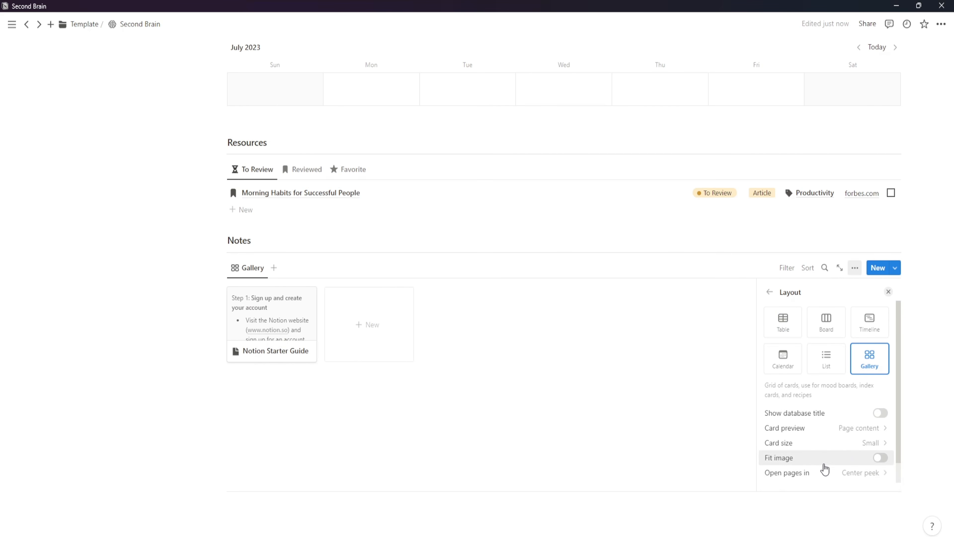
{"action": "left_click", "coordinate": [823, 472]}
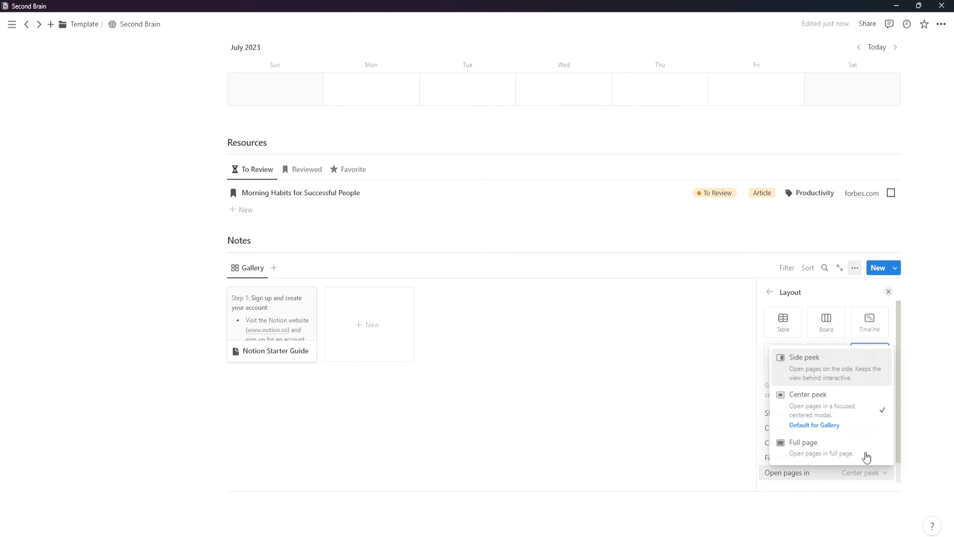
{"action": "left_click", "coordinate": [848, 375]}
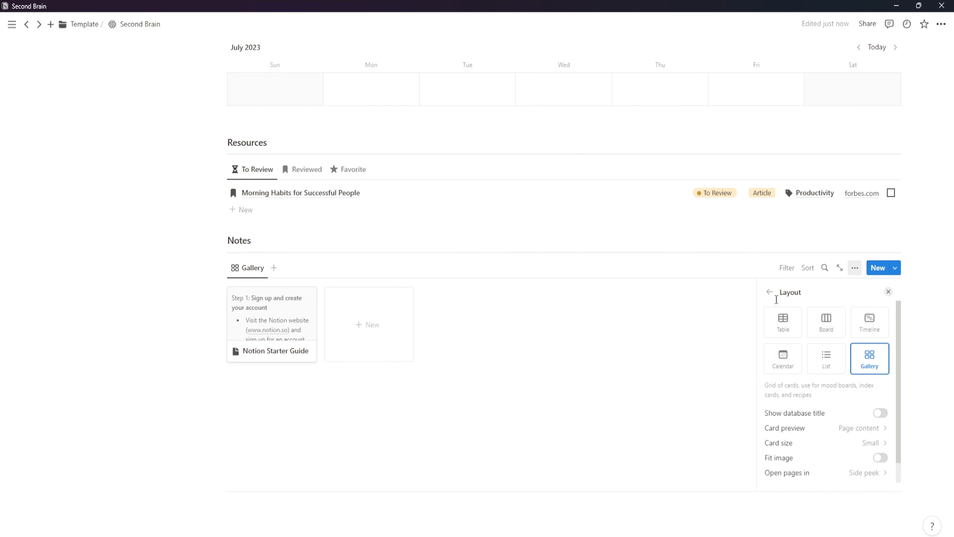
- Show the Status and Favorite properties on the Notes gallery cards
{"action": "left_click", "coordinate": [770, 292]}
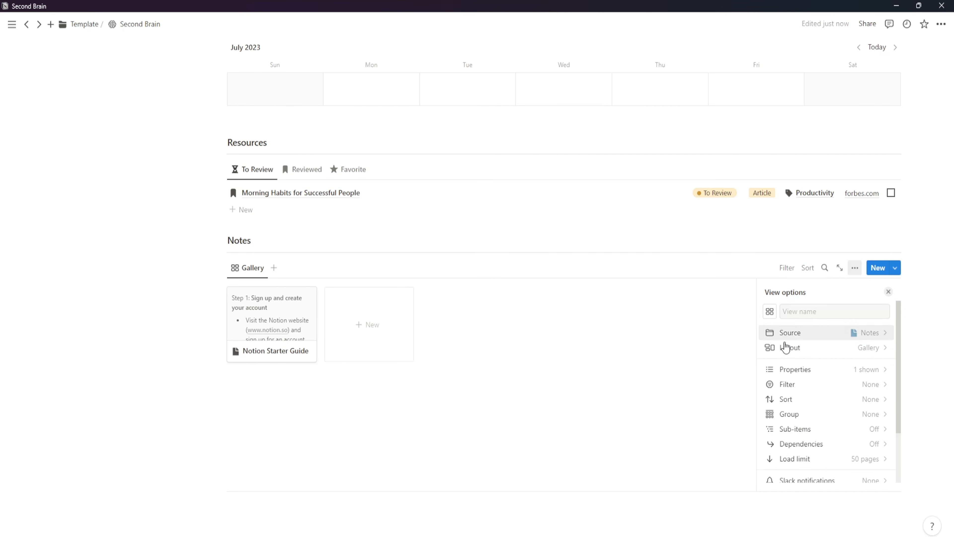
{"action": "left_click", "coordinate": [876, 376]}
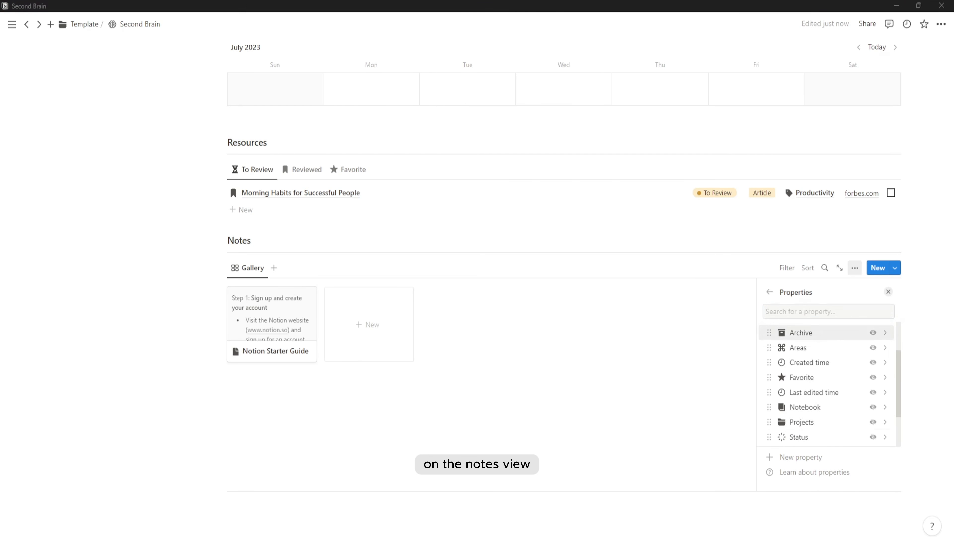
{"action": "left_click", "coordinate": [874, 437]}
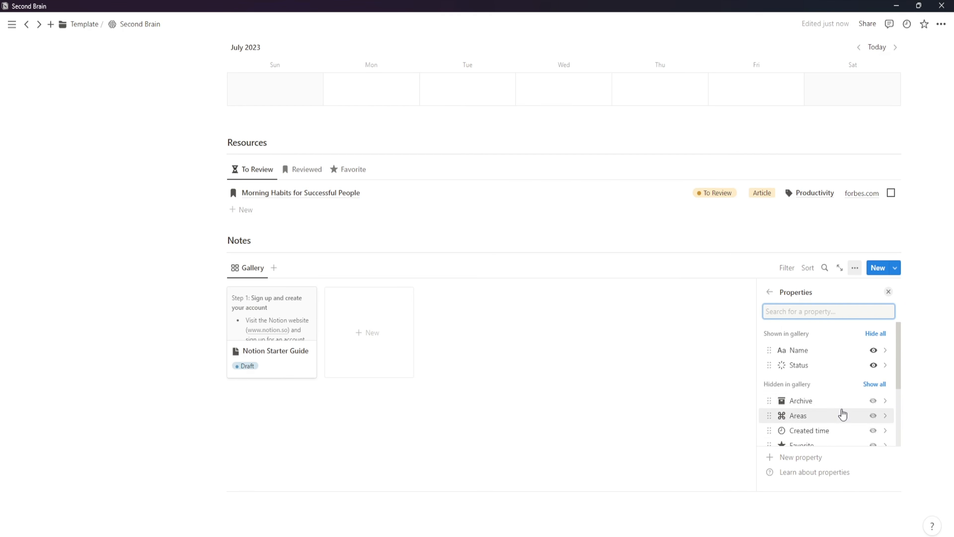
{"action": "scroll", "coordinate": [845, 421], "scroll_direction": "down", "scroll_amount": 2}
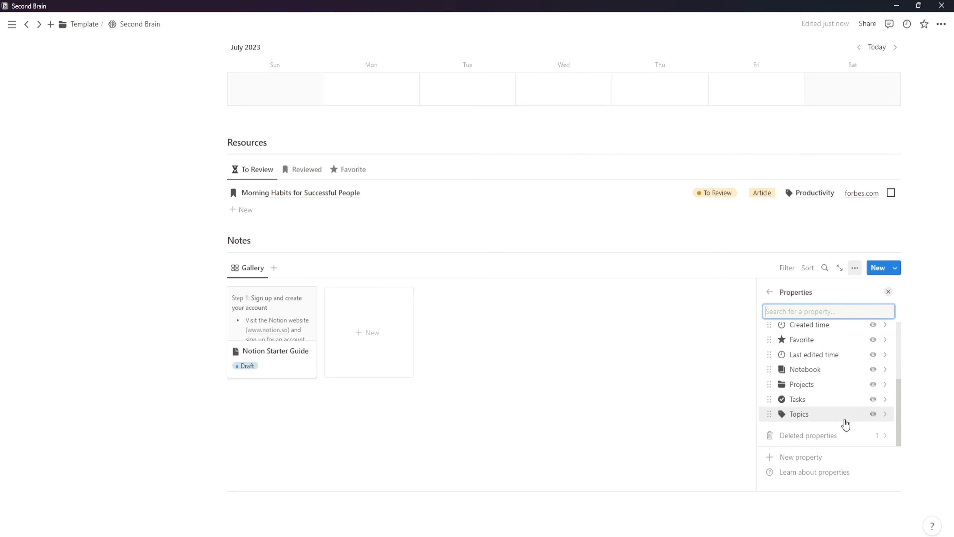
{"action": "left_click", "coordinate": [874, 339]}
{"action": "scroll", "coordinate": [851, 421], "scroll_direction": "up", "scroll_amount": 2}
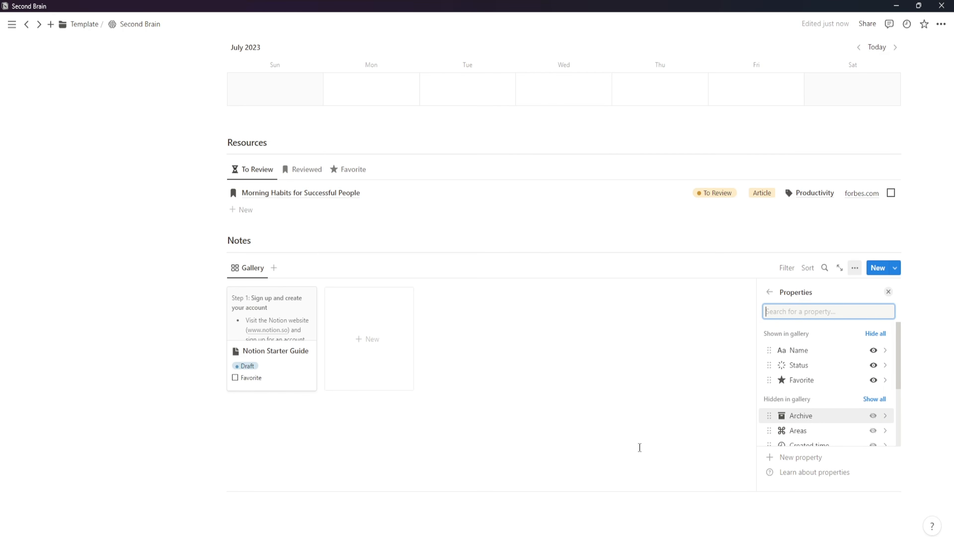
{"action": "left_click", "coordinate": [668, 458]}
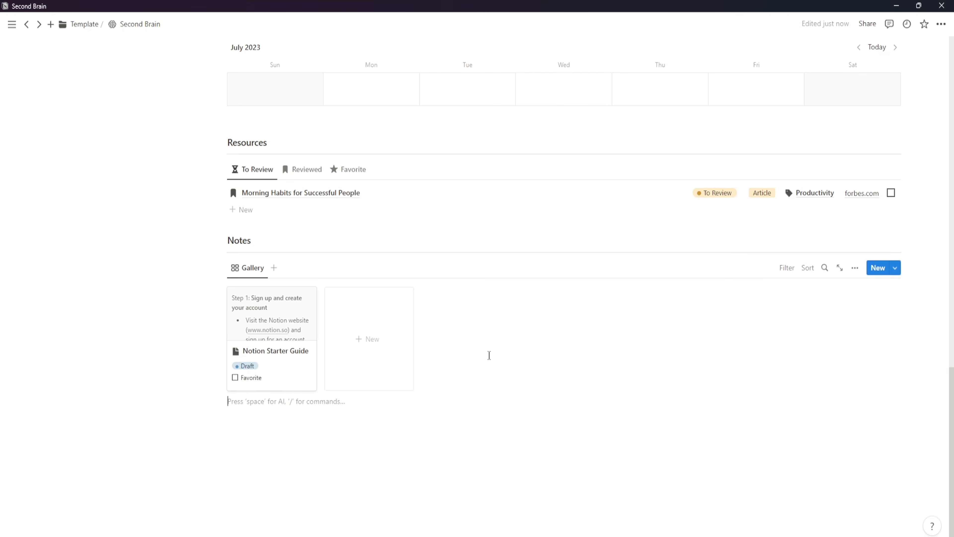
- Name the Notes gallery view "Draft" and give it a pencil-and-square edit icon
{"action": "left_click", "coordinate": [255, 271]}
{"action": "left_click", "coordinate": [264, 289]}
{"action": "type", "text": "Draft"}
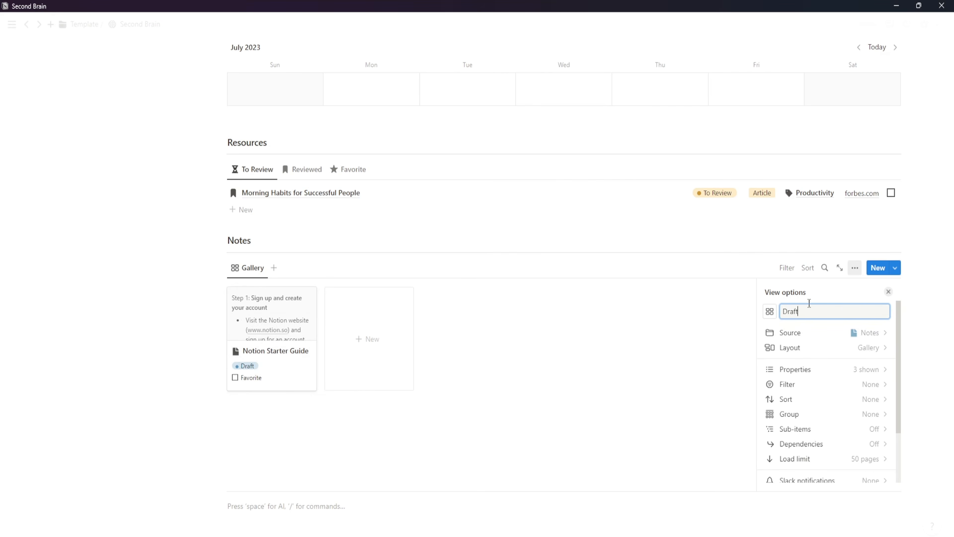
{"action": "left_click", "coordinate": [769, 311]}
{"action": "left_click", "coordinate": [730, 396]}
{"action": "left_click", "coordinate": [318, 453]}
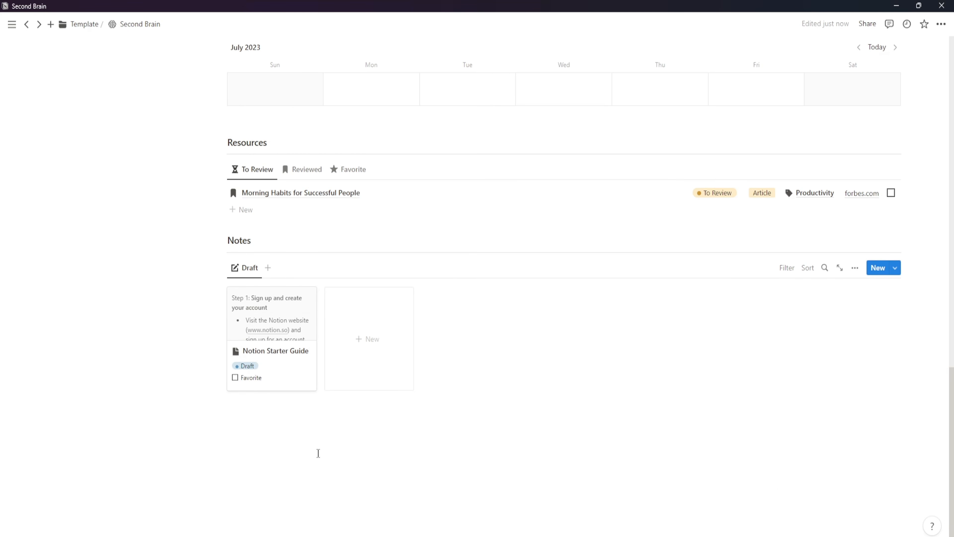
- Filter the Draft view by Status to include only notes marked Draft
{"action": "left_click", "coordinate": [790, 276]}
{"action": "left_click", "coordinate": [778, 448]}
{"action": "left_click", "coordinate": [203, 367]}
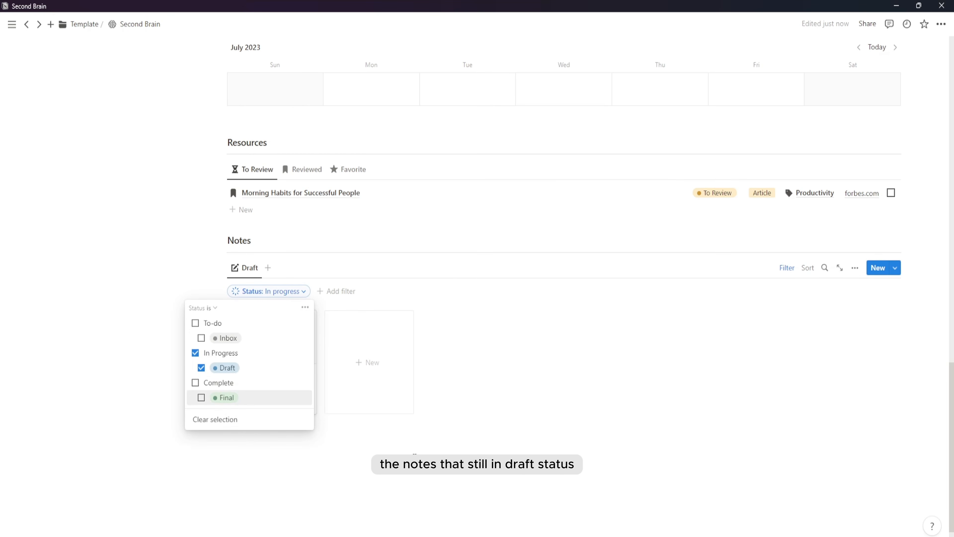
- Add filters to the Draft view of Notes so that Archive is Unchecked and Favorite is Unchecked
{"action": "left_click", "coordinate": [547, 448]}
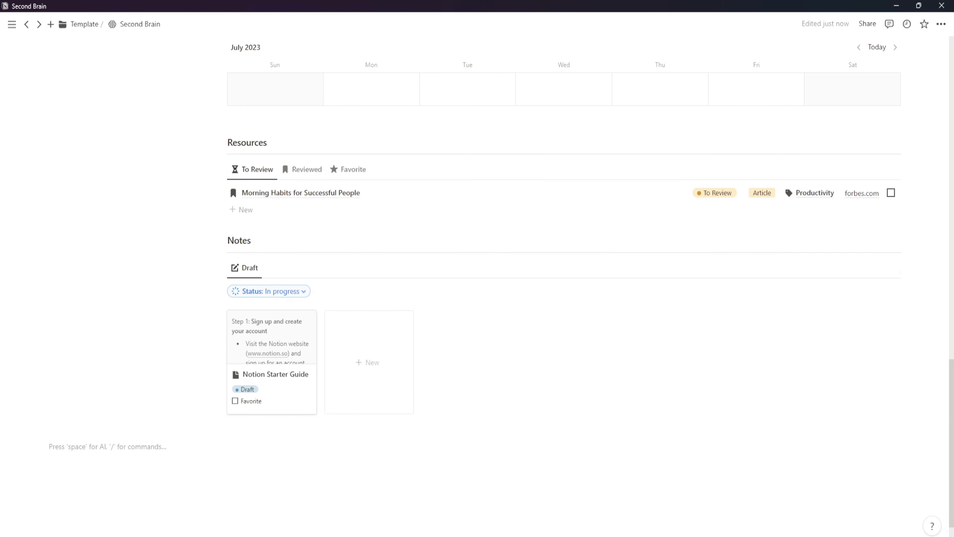
{"action": "left_click", "coordinate": [336, 291]}
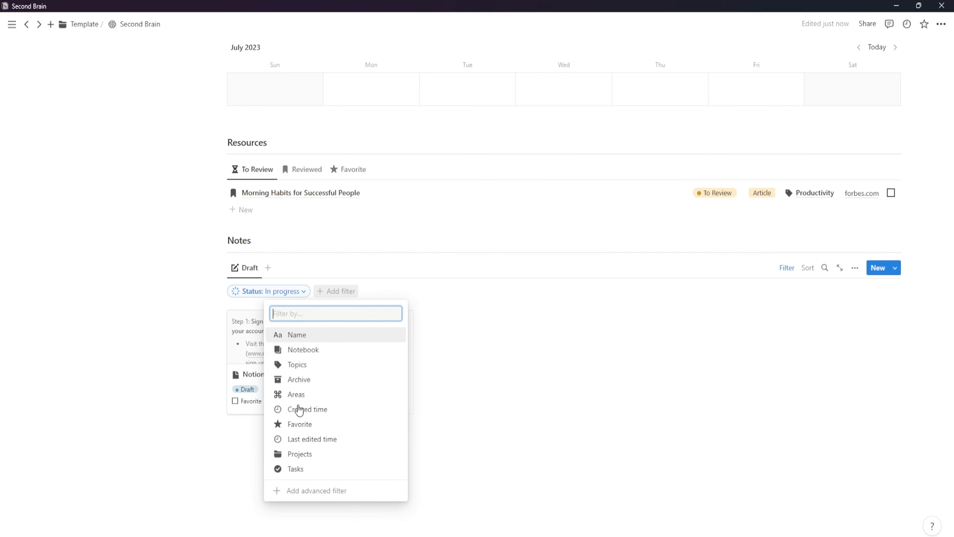
{"action": "left_click", "coordinate": [316, 387]}
{"action": "left_click", "coordinate": [329, 334]}
{"action": "left_click", "coordinate": [422, 291]}
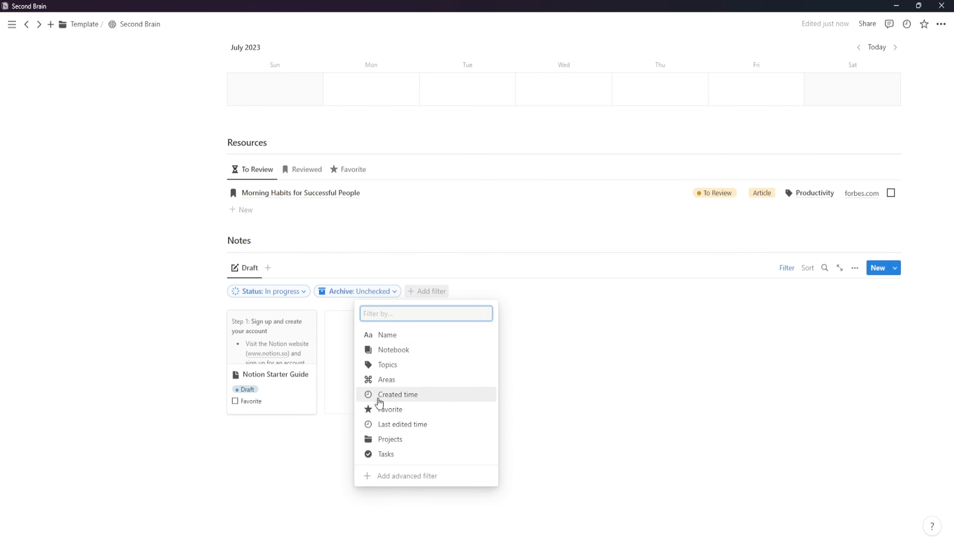
{"action": "left_click", "coordinate": [396, 409]}
{"action": "left_click", "coordinate": [408, 326]}
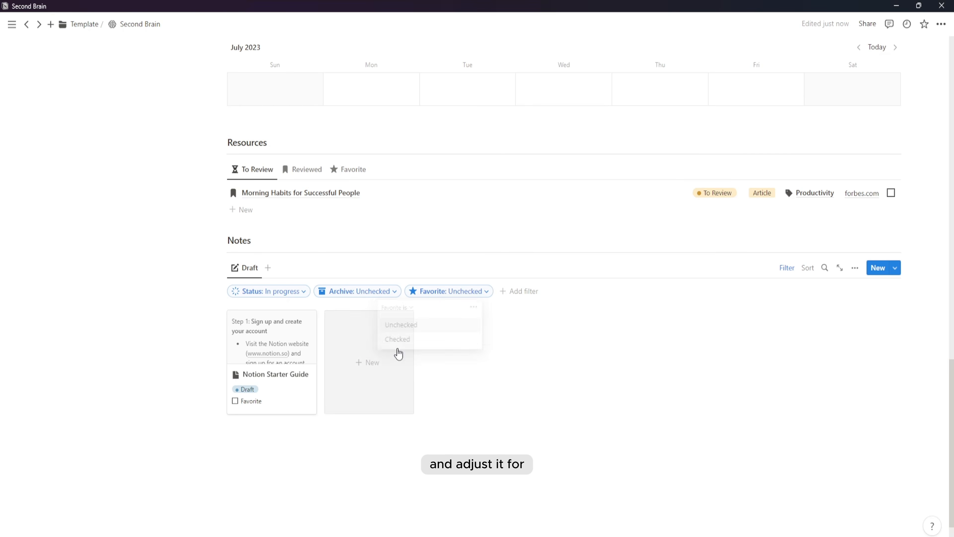
- Duplicate the Draft view of Notes, name the copy "Final" and give it a document icon
{"action": "left_click", "coordinate": [251, 276]}
{"action": "left_click", "coordinate": [283, 362]}
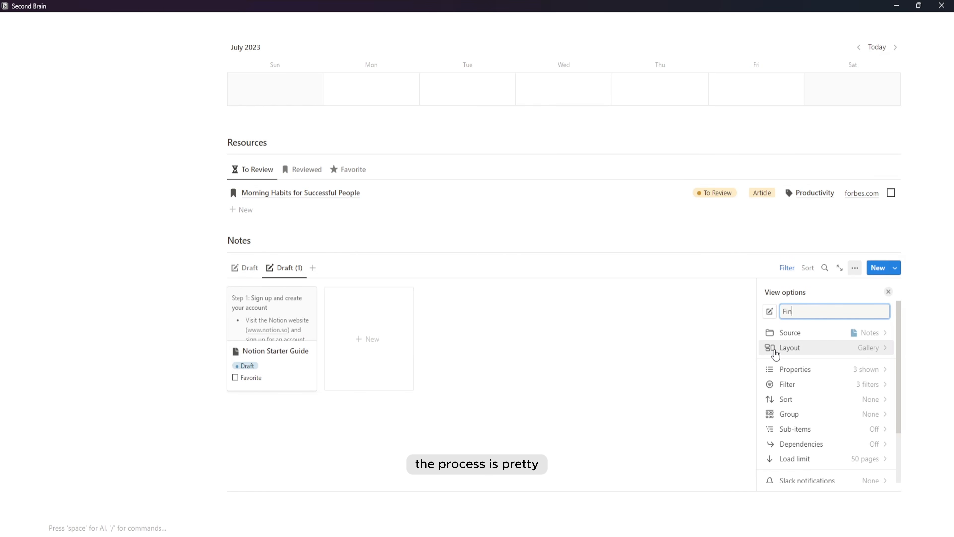
{"action": "left_click", "coordinate": [770, 311]}
{"action": "left_click", "coordinate": [730, 397]}
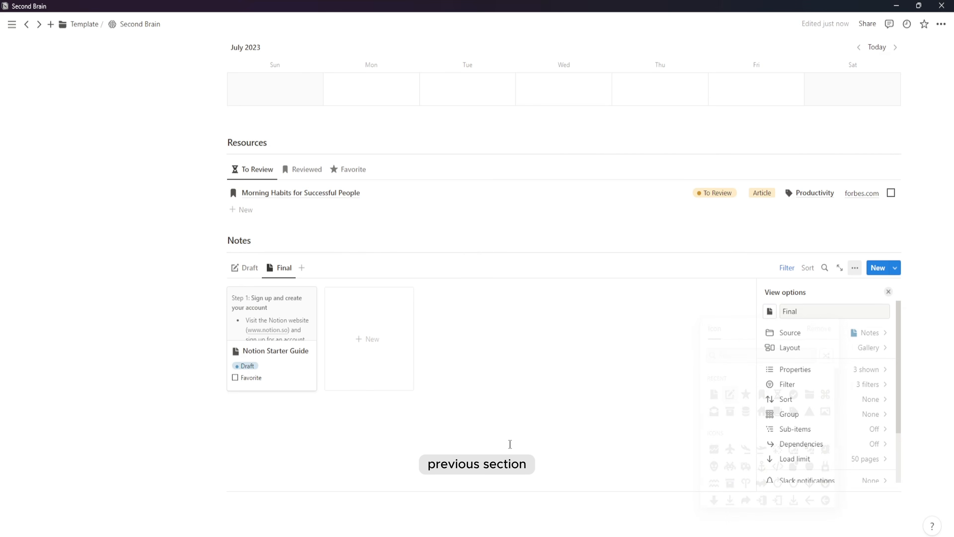
{"action": "left_click", "coordinate": [397, 402]}
- Change the Final view's Status filter from Draft to the Complete group, which covers Final
{"action": "left_click", "coordinate": [781, 275]}
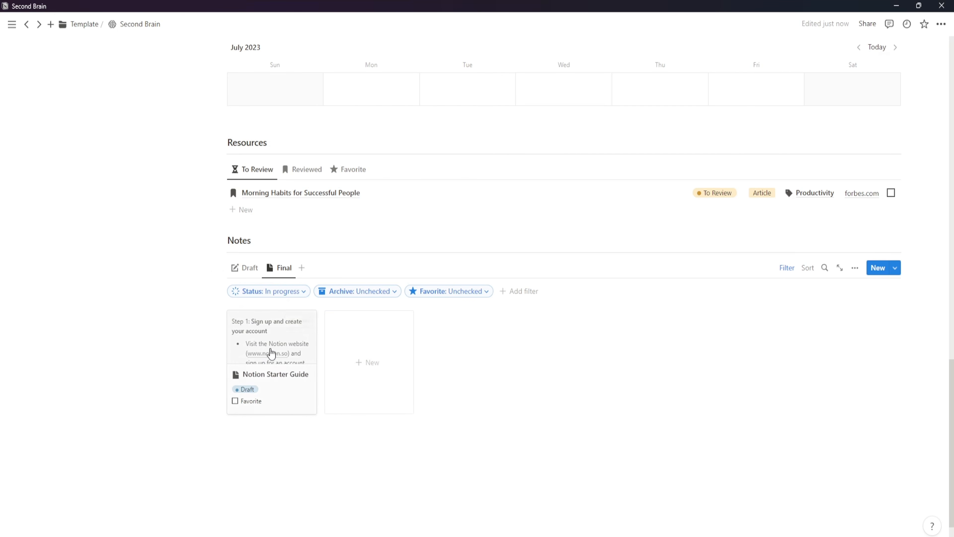
{"action": "left_click", "coordinate": [263, 292]}
{"action": "left_click", "coordinate": [220, 368]}
{"action": "left_click", "coordinate": [215, 383]}
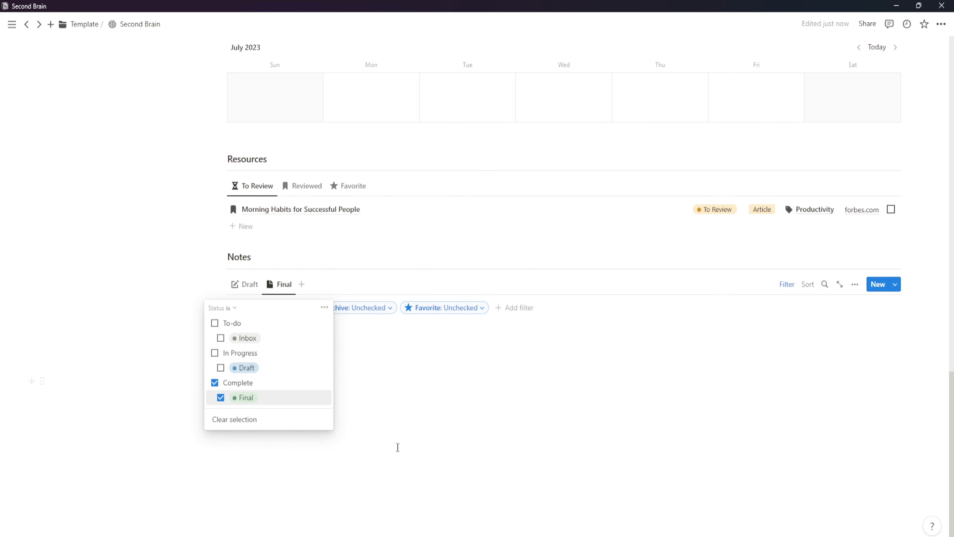
{"action": "left_click", "coordinate": [468, 455]}
- Duplicate the Final view of Notes as "Favorite" and set the copy's Favorite filter to Checked
{"action": "left_click", "coordinate": [278, 285]}
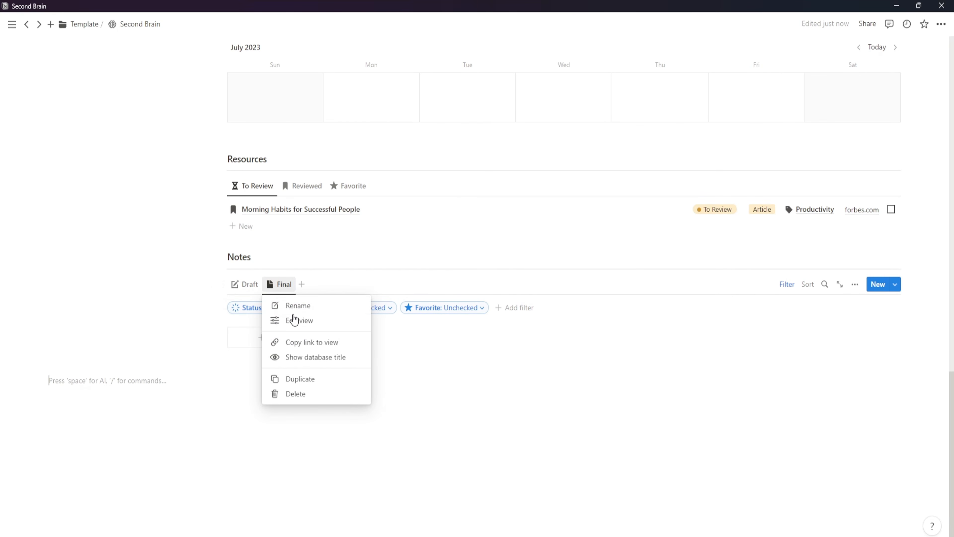
{"action": "left_click", "coordinate": [297, 380]}
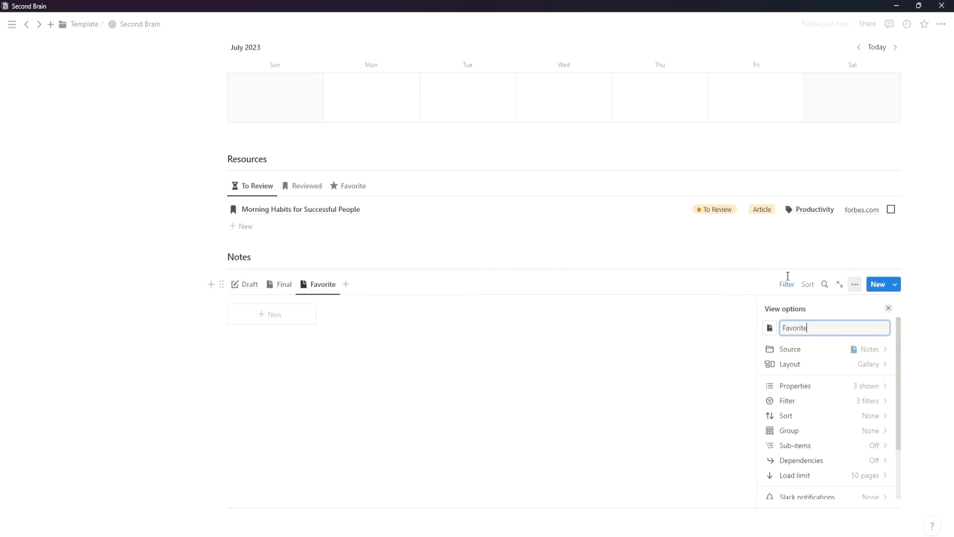
{"action": "left_click", "coordinate": [787, 284]}
{"action": "left_click", "coordinate": [440, 357]}
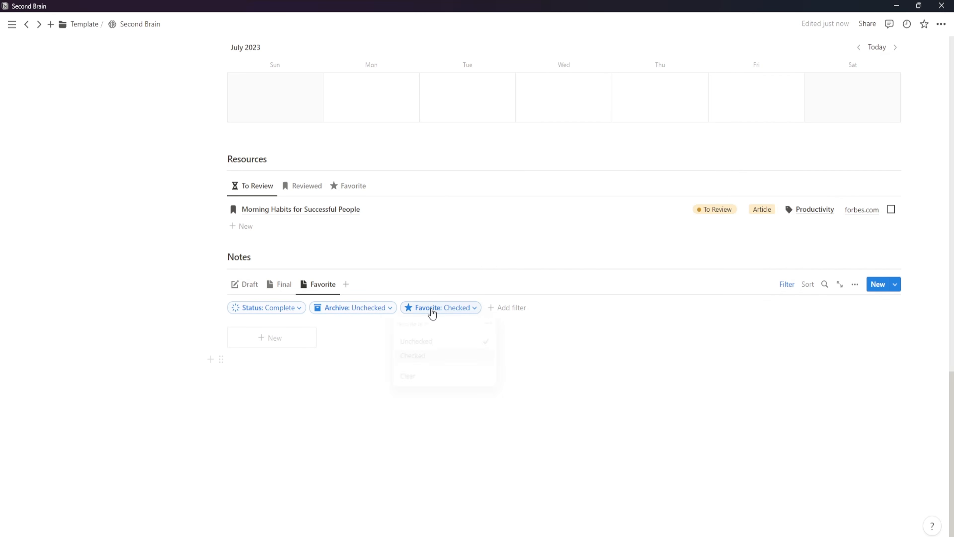
- Remove the Status filter from the Favorite view of Notes
{"action": "left_click", "coordinate": [291, 307]}
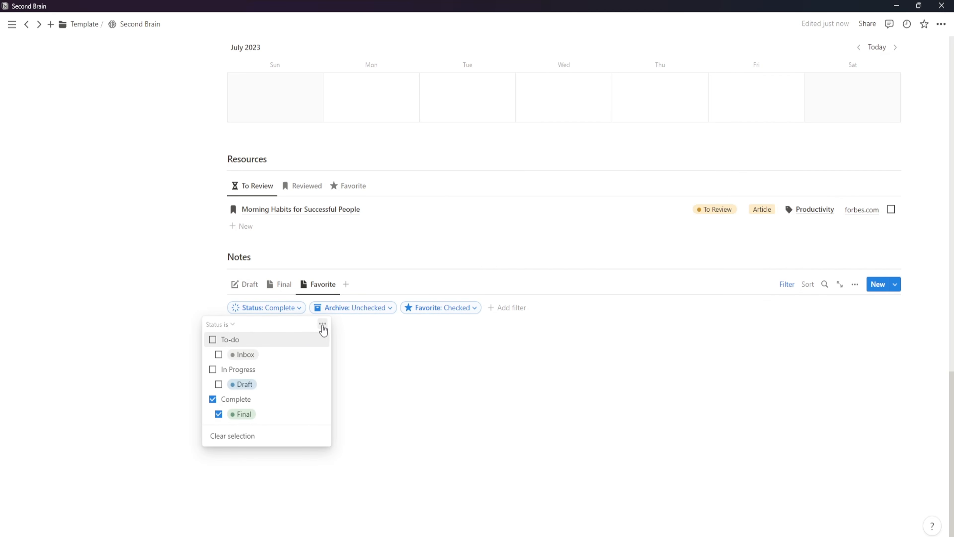
{"action": "left_click", "coordinate": [322, 323]}
{"action": "left_click", "coordinate": [389, 331]}
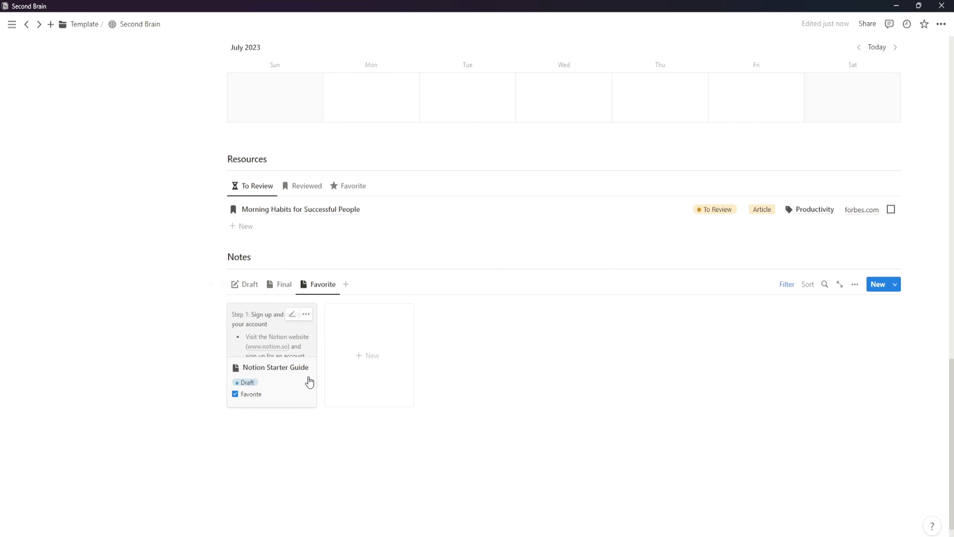
- Uncheck Favorite on the Notion Starter Guide note and switch Notes to the Draft view
{"action": "left_click", "coordinate": [234, 395]}
{"action": "left_click", "coordinate": [245, 307]}
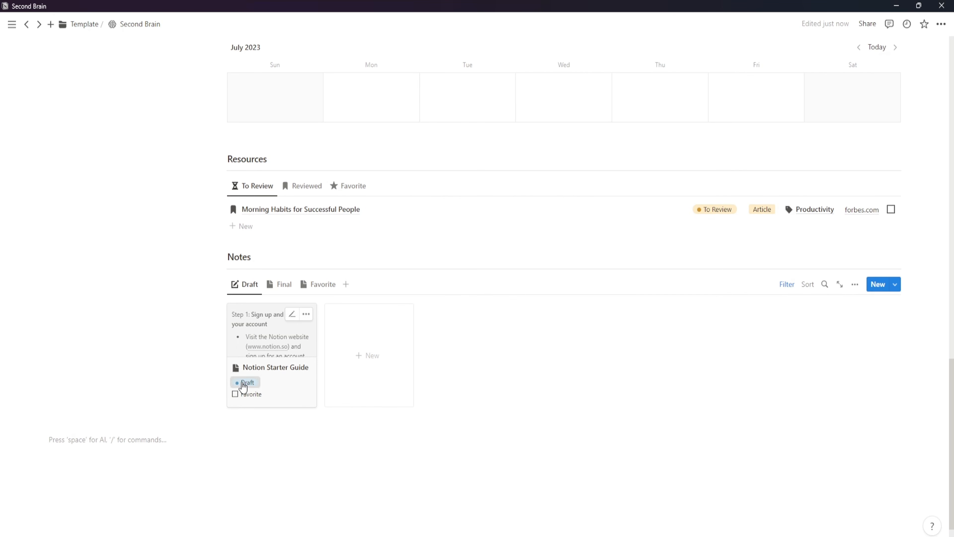
- Test the Notes views by setting the Notion Starter Guide's Status to Final and restoring it to Draft
{"action": "left_click", "coordinate": [243, 386]}
{"action": "left_click", "coordinate": [260, 500]}
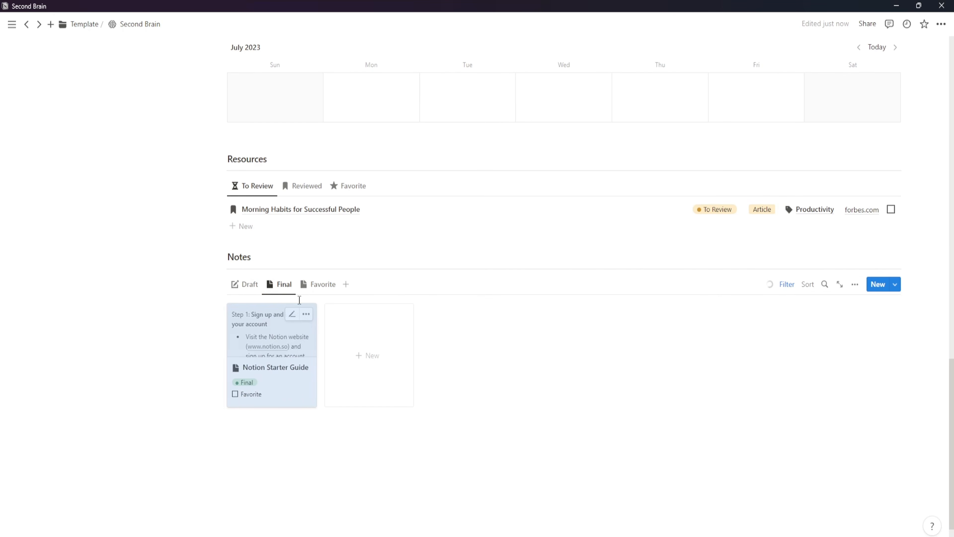
{"action": "left_click", "coordinate": [246, 382]}
{"action": "left_click", "coordinate": [260, 460]}
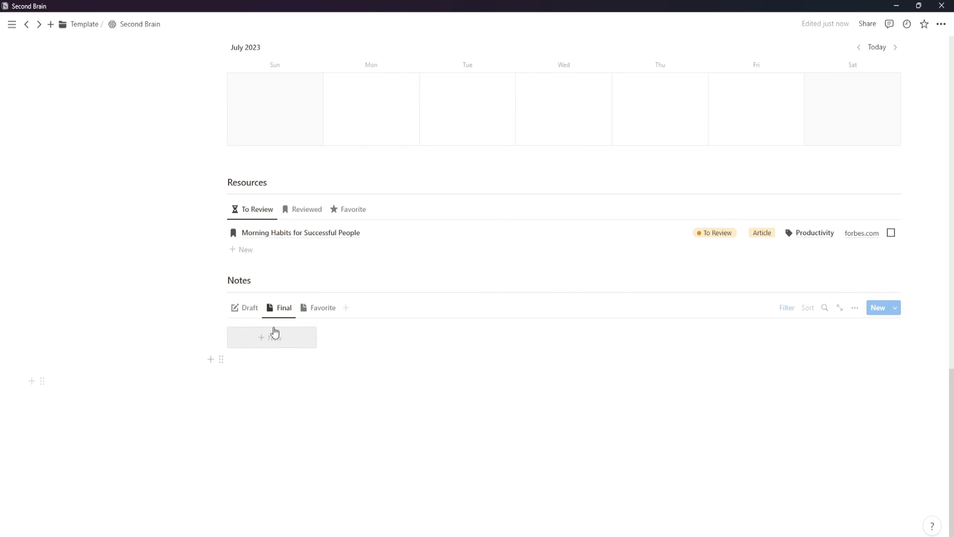
{"action": "left_click", "coordinate": [247, 306]}
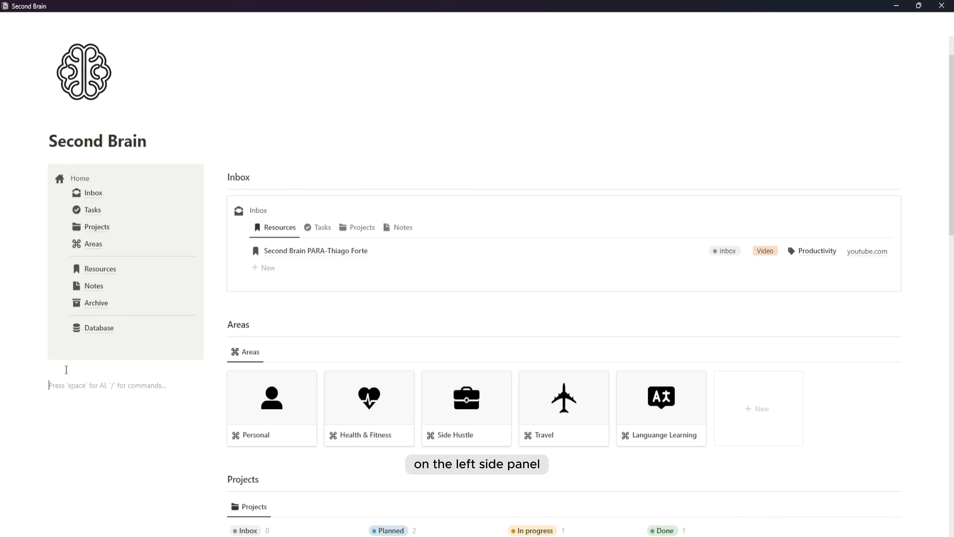
- Add a "Topics" heading with a divider beneath it, below the navigation block in the side column
{"action": "scroll", "coordinate": [377, 264], "scroll_direction": "up", "scroll_amount": 1}
{"action": "scroll", "coordinate": [105, 447], "scroll_direction": "down", "scroll_amount": 2}
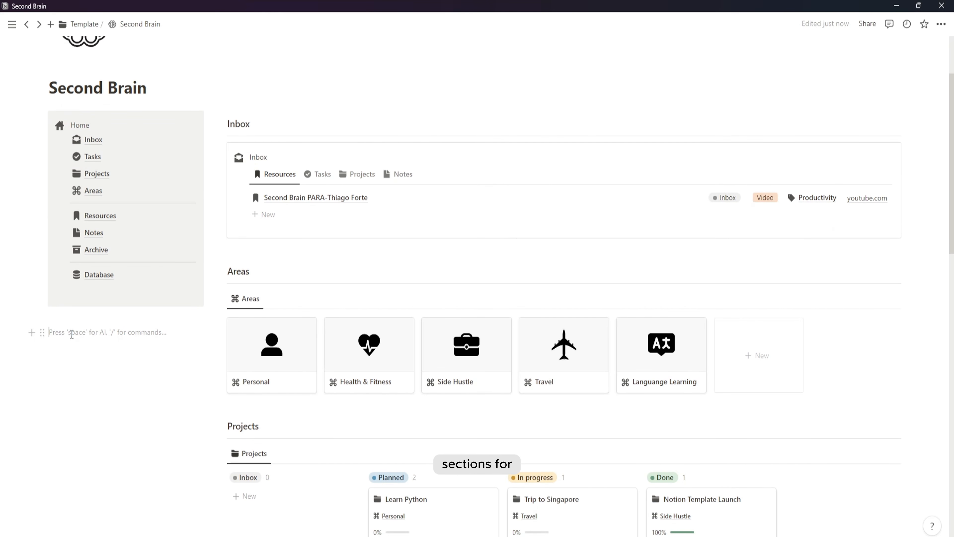
{"action": "type", "text": "/head"}
{"action": "left_click", "coordinate": [116, 217]}
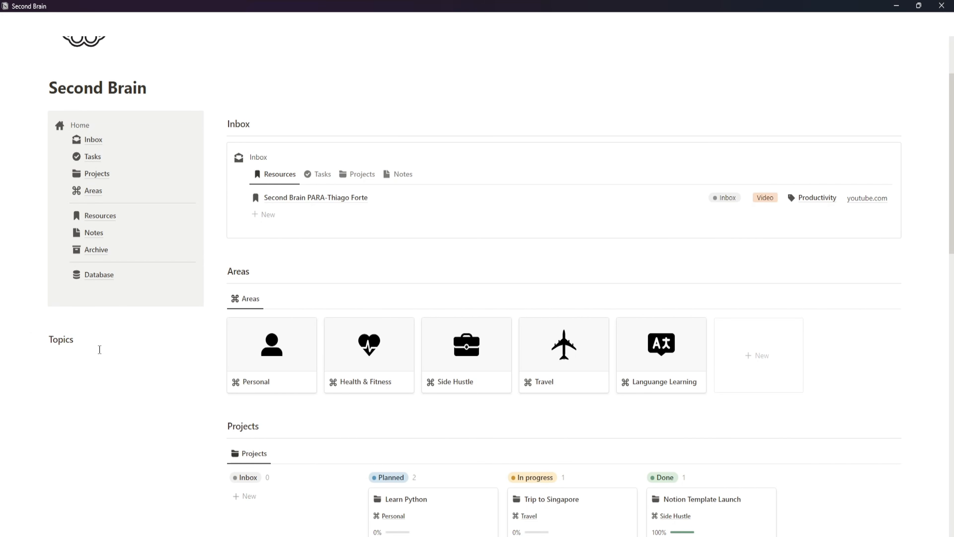
{"action": "type", "text": "/div"}
{"action": "left_click", "coordinate": [121, 329]}
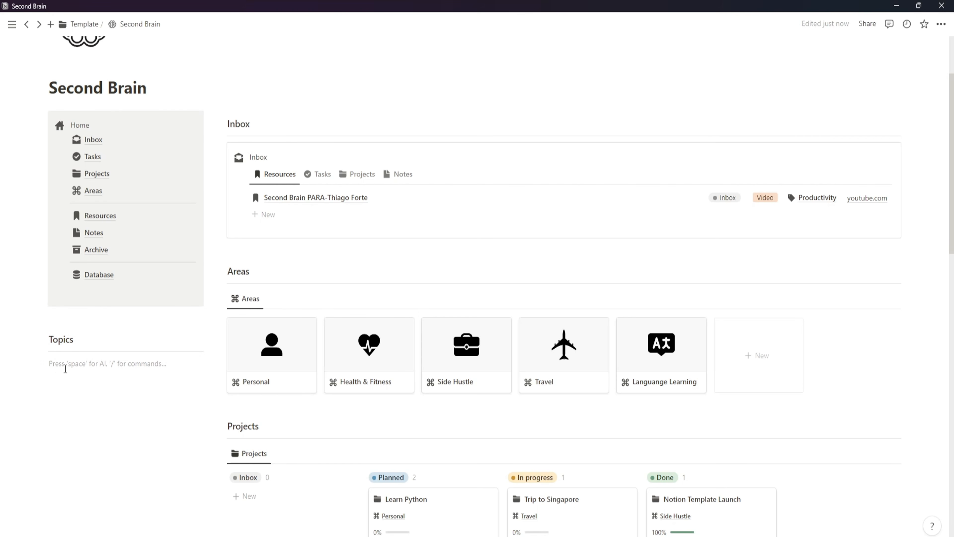
- Insert a linked view of the Topics database under the Topics divider
{"action": "type", "text": "/"}
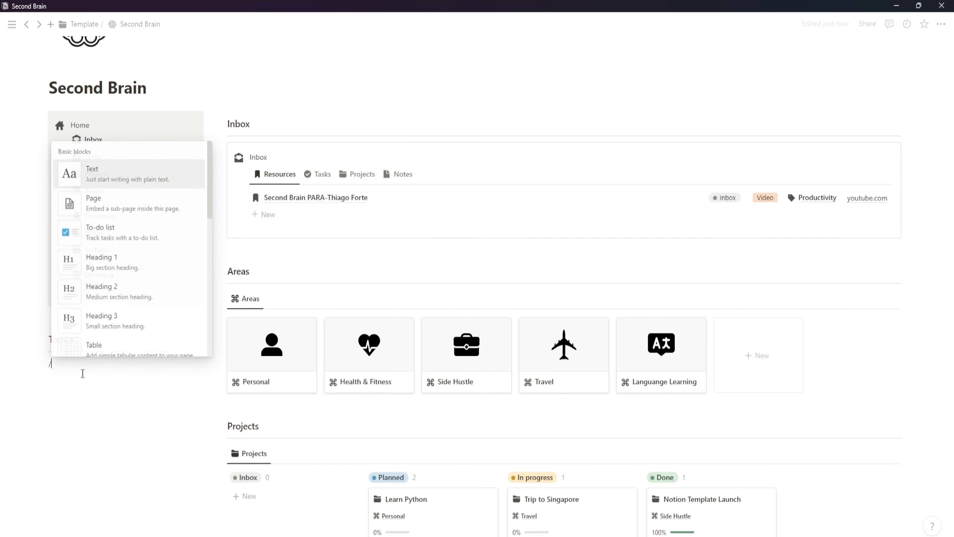
{"action": "type", "text": "linked"}
{"action": "left_click", "coordinate": [132, 176]}
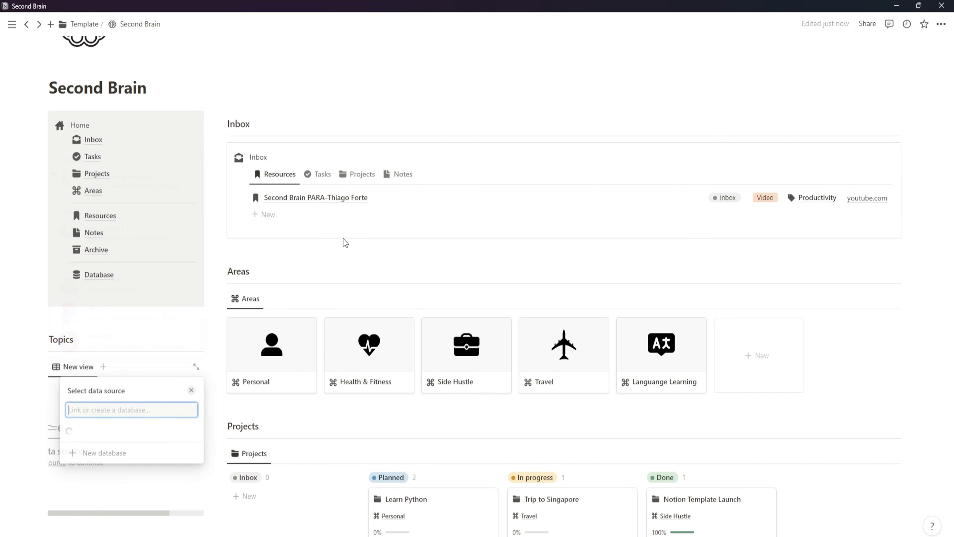
{"action": "left_click", "coordinate": [111, 324]}
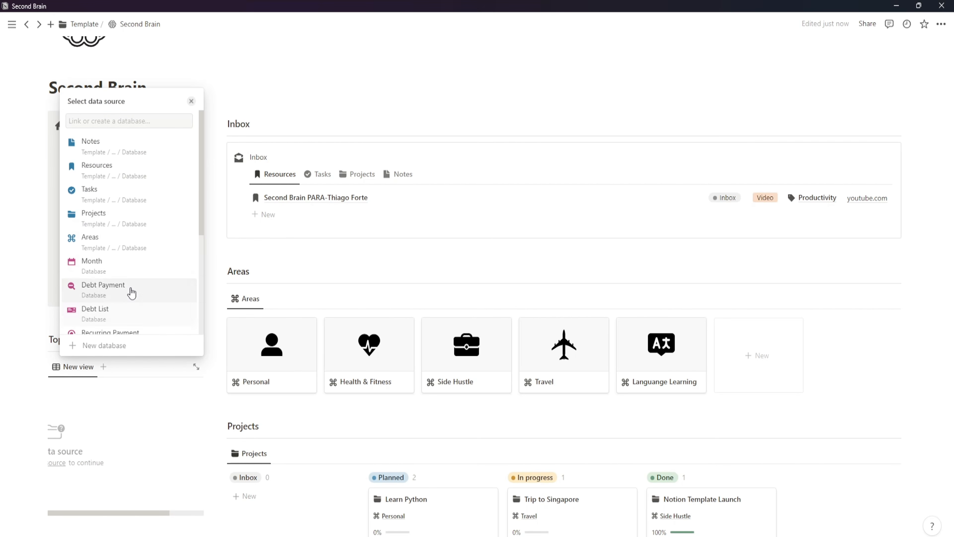
{"action": "scroll", "coordinate": [126, 278], "scroll_direction": "down", "scroll_amount": 5}
{"action": "left_click", "coordinate": [113, 255]}
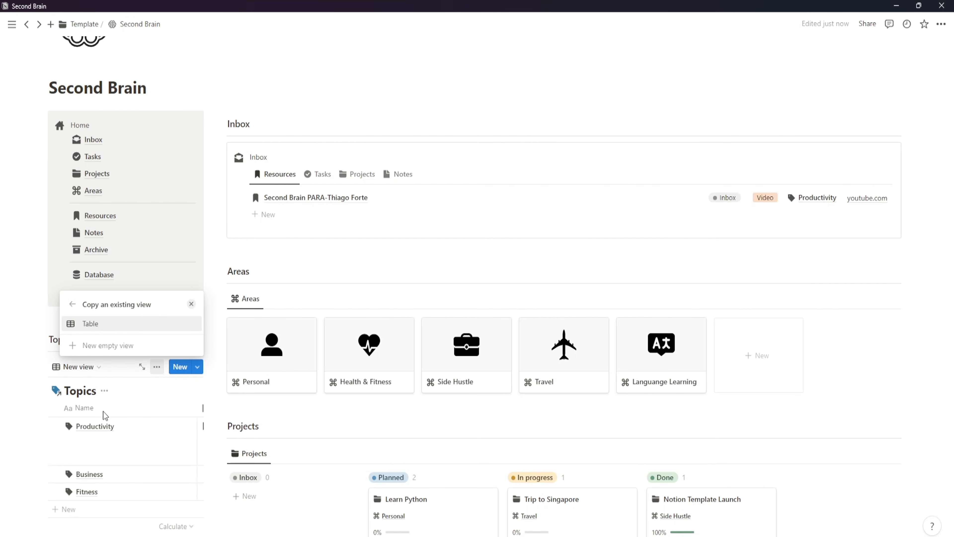
- Hide the database title of the linked Topics view
{"action": "left_click", "coordinate": [103, 393]}
{"action": "left_click", "coordinate": [97, 446]}
{"action": "scroll", "coordinate": [128, 385], "scroll_direction": "down", "scroll_amount": 2}
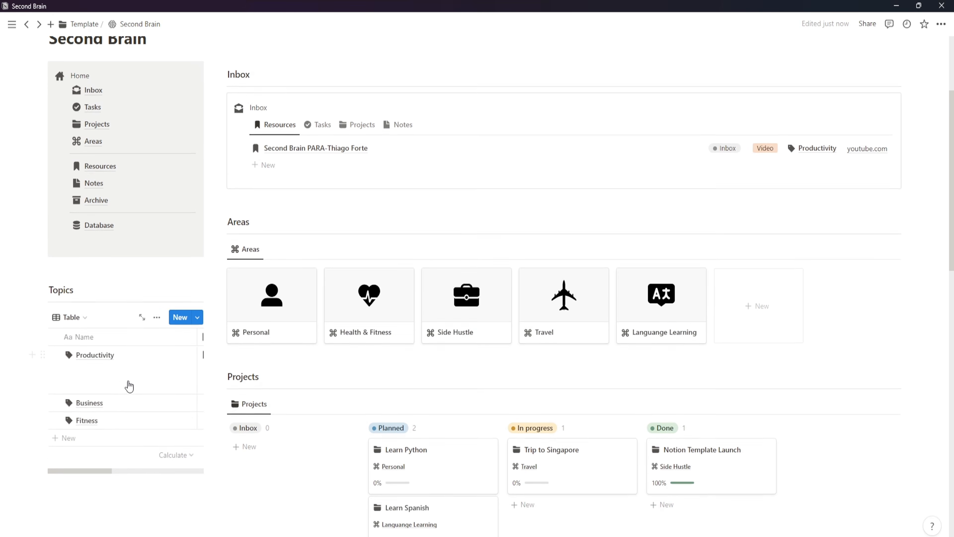
- Switch the Topics view to a Gallery layout with no card preview, small cards and pages opening in Side peek
{"action": "left_click", "coordinate": [70, 313]}
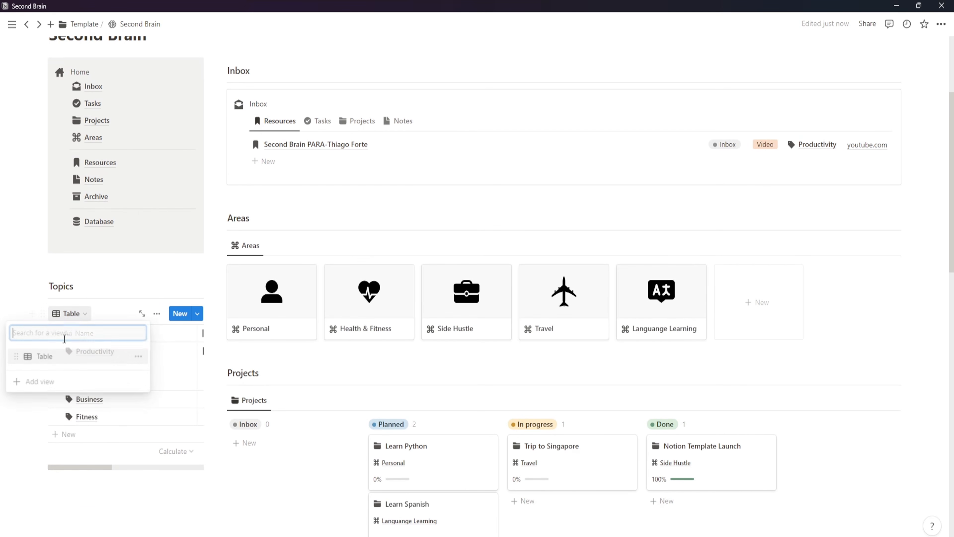
{"action": "left_click", "coordinate": [138, 356]}
{"action": "left_click", "coordinate": [125, 386]}
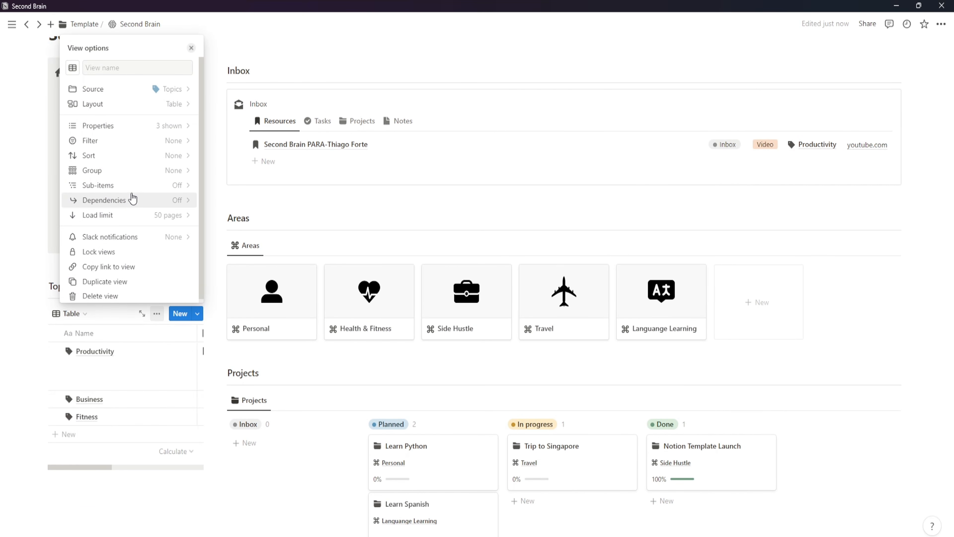
{"action": "left_click", "coordinate": [169, 105]}
{"action": "left_click", "coordinate": [176, 156]}
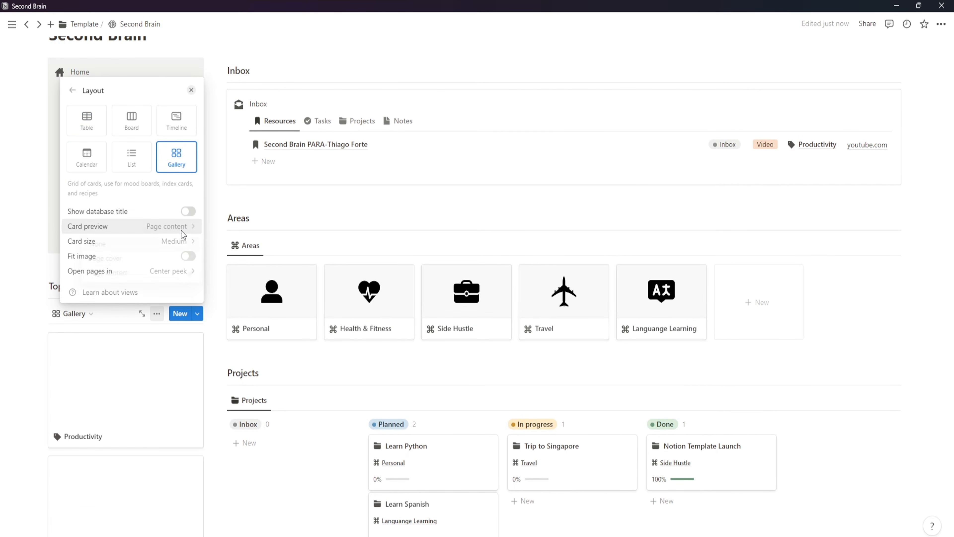
{"action": "left_click", "coordinate": [138, 246]}
{"action": "left_click", "coordinate": [186, 258]}
{"action": "left_click", "coordinate": [156, 274]}
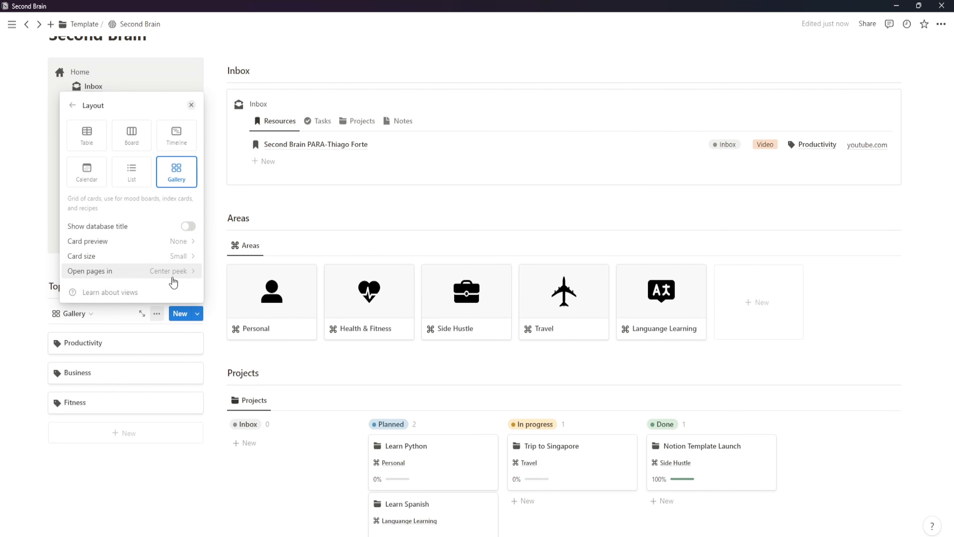
{"action": "left_click", "coordinate": [173, 281]}
{"action": "left_click", "coordinate": [143, 290]}
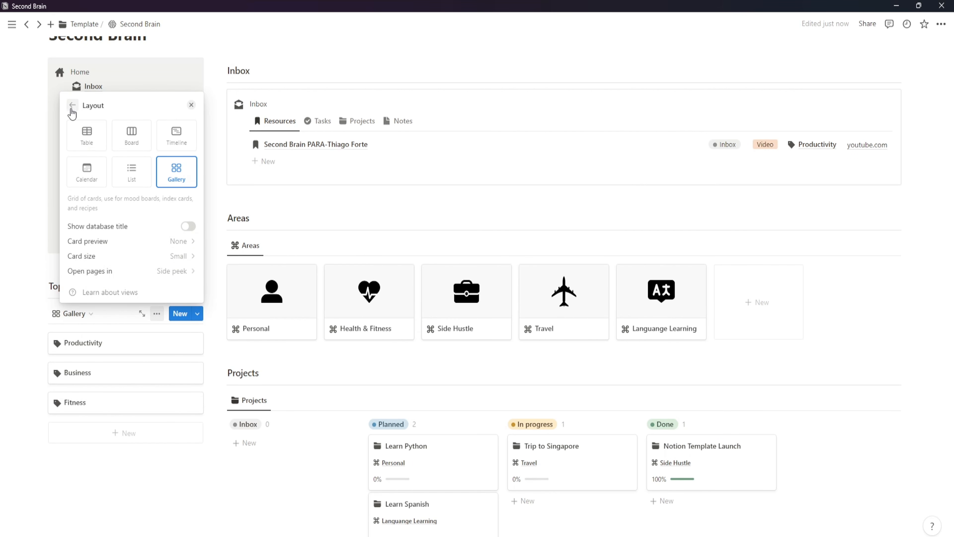
- Name the Topics gallery view "Topics" and give it a tag icon
{"action": "left_click", "coordinate": [72, 108]}
{"action": "left_click", "coordinate": [73, 67]}
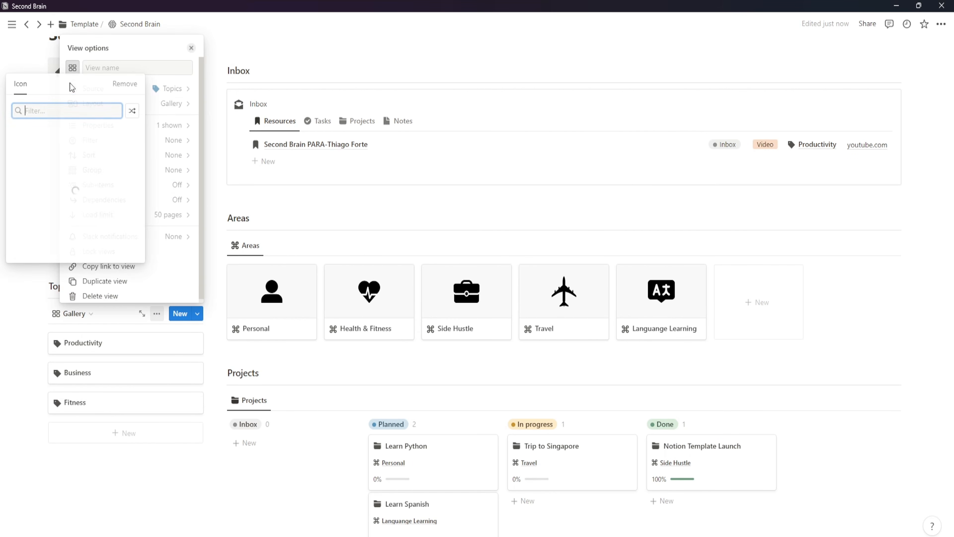
{"action": "left_click", "coordinate": [100, 168]}
{"action": "left_click", "coordinate": [99, 67]}
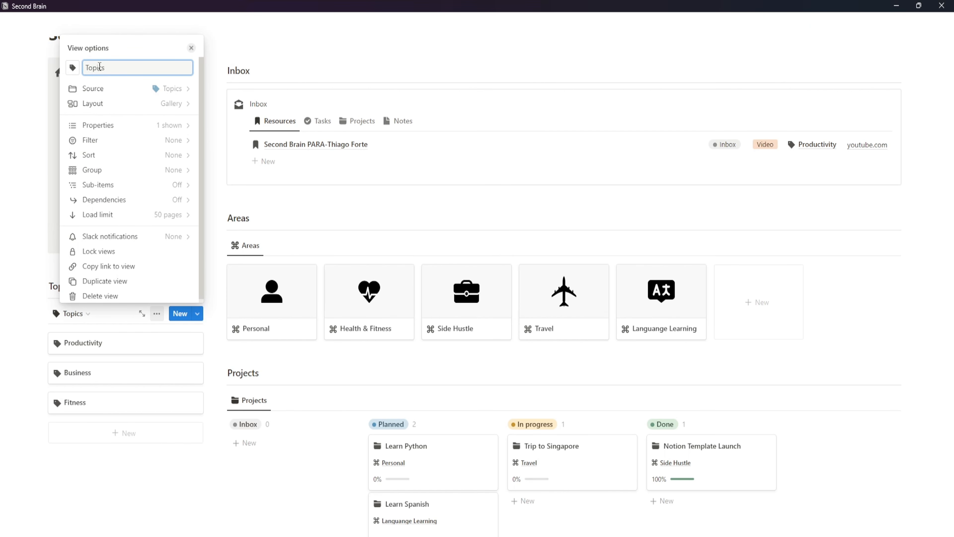
{"action": "left_click", "coordinate": [112, 463]}
- Add a blank line below the Topics gallery in the side column
{"action": "scroll", "coordinate": [101, 384], "scroll_direction": "down", "scroll_amount": 2}
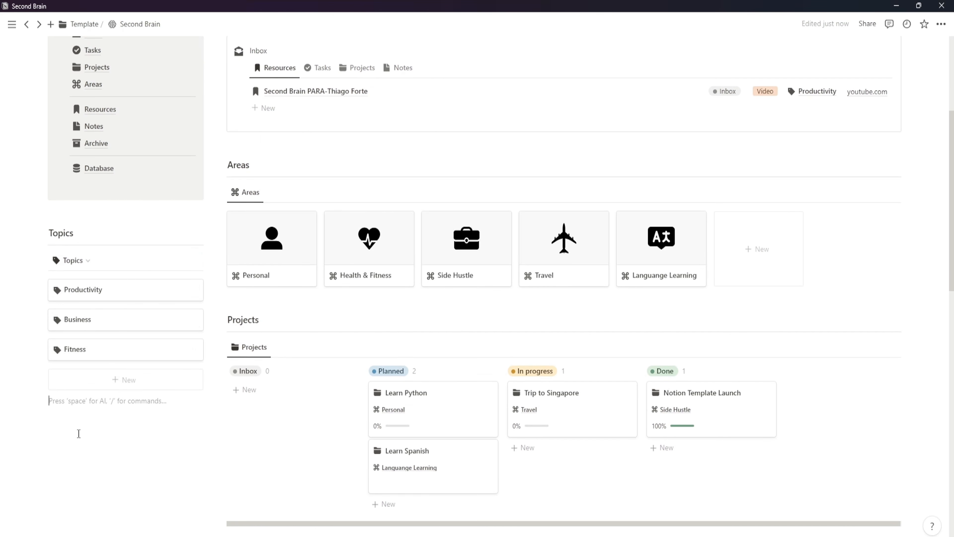
{"action": "key", "text": "Return"}
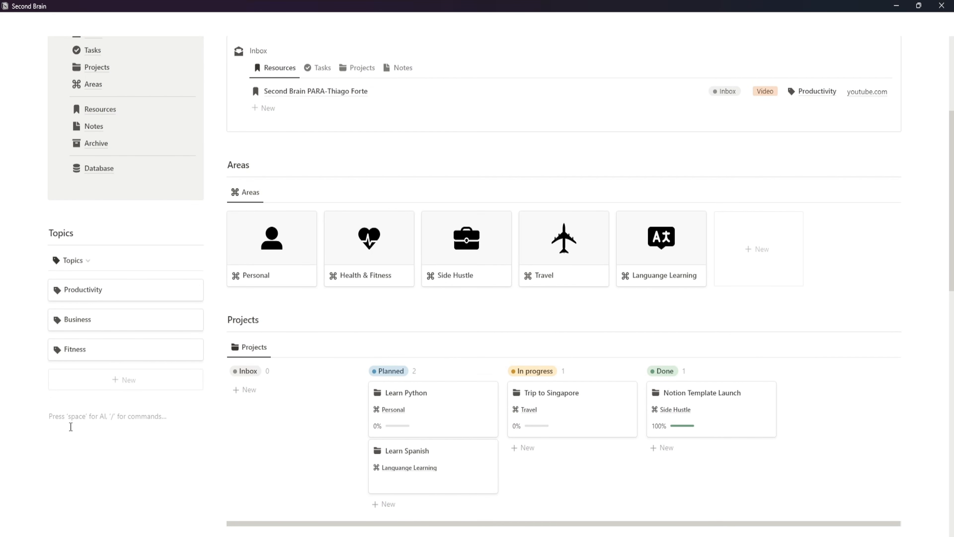
{"action": "scroll", "coordinate": [71, 376], "scroll_direction": "down", "scroll_amount": 4}
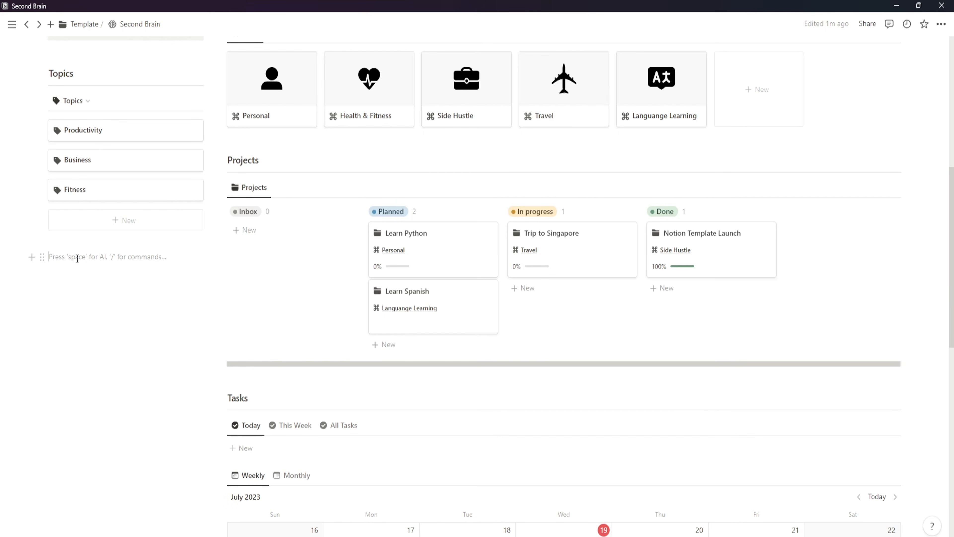
- Add a Heading 3 reading "Notebooks" below the Topics gallery, followed by a divider
{"action": "scroll", "coordinate": [73, 263], "scroll_direction": "up", "scroll_amount": 1}
{"action": "type", "text": "/head"}
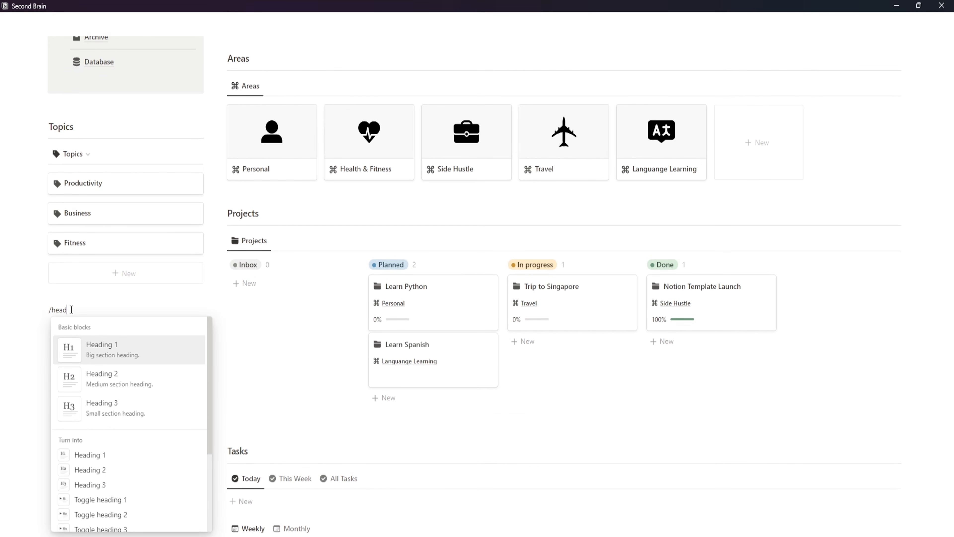
{"action": "left_click", "coordinate": [113, 406]}
{"action": "type", "text": "Noteb"}
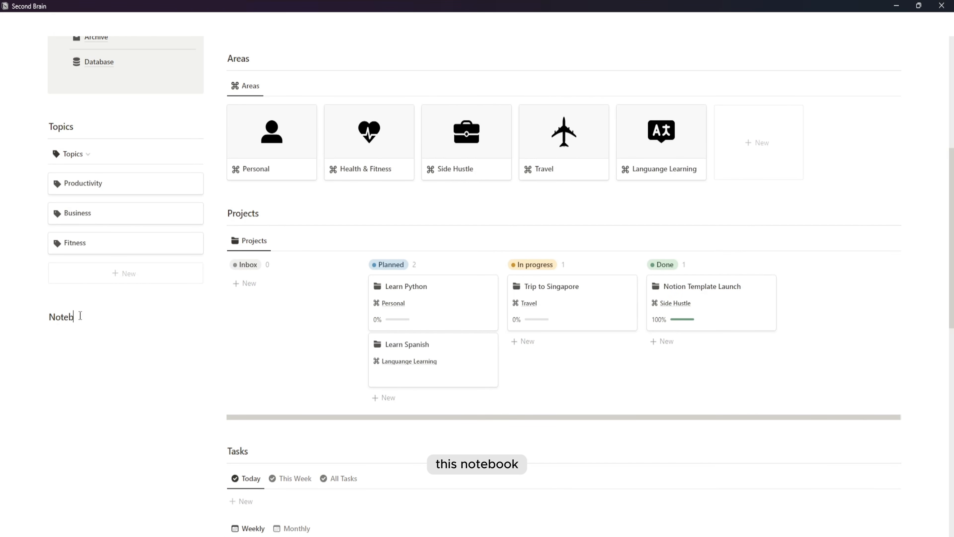
{"action": "type", "text": "/div"}
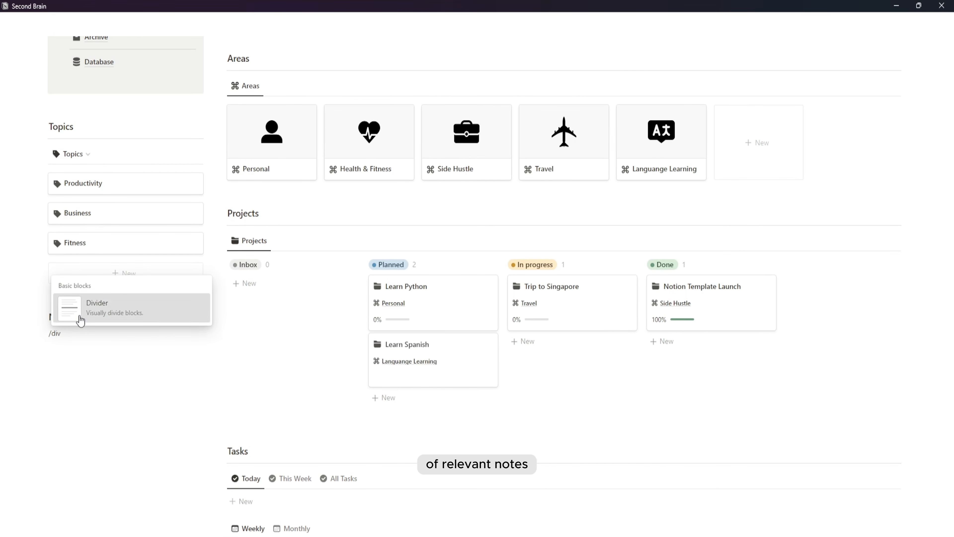
{"action": "left_click", "coordinate": [80, 318]}
- Insert a linked view of the Template's Notebook database under the Notebooks heading
{"action": "type", "text": "/"}
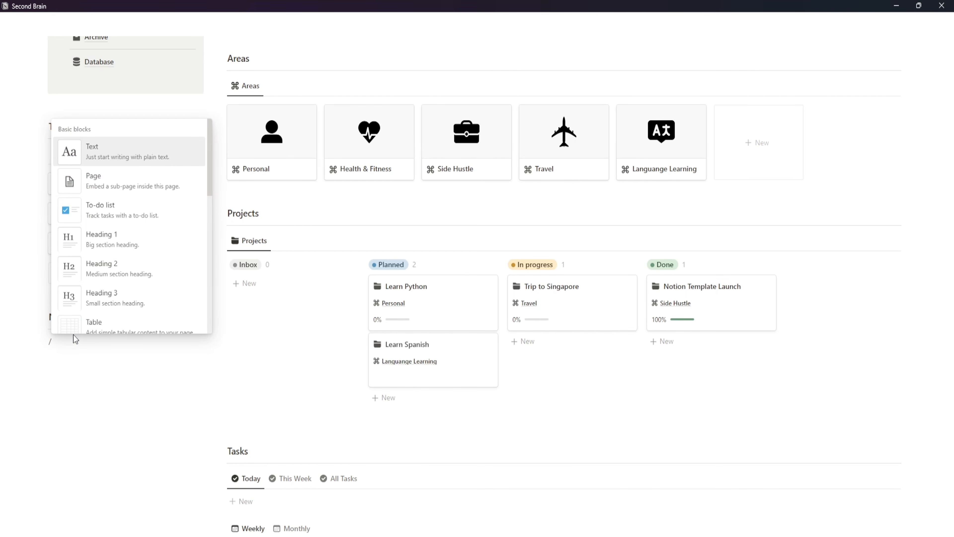
{"action": "type", "text": "linked"}
{"action": "left_click", "coordinate": [125, 146]}
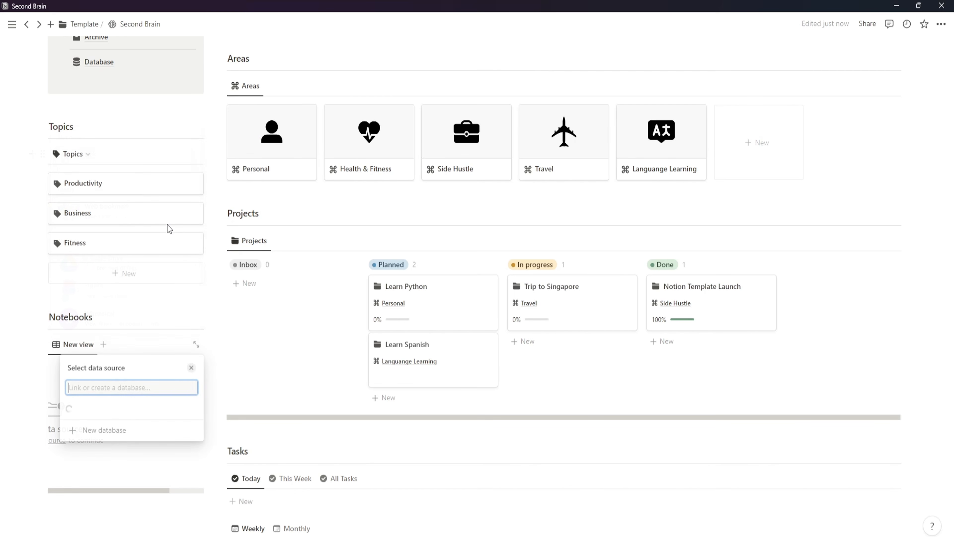
{"action": "type", "text": "notebook"}
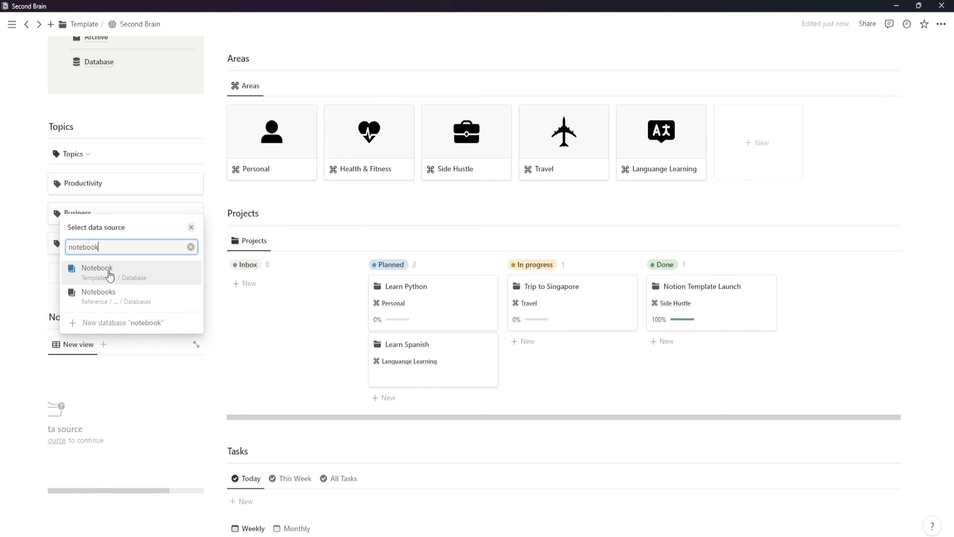
{"action": "left_click", "coordinate": [110, 276]}
- Hide the database title of the linked Notebook view
{"action": "left_click", "coordinate": [123, 370]}
{"action": "left_click", "coordinate": [124, 370]}
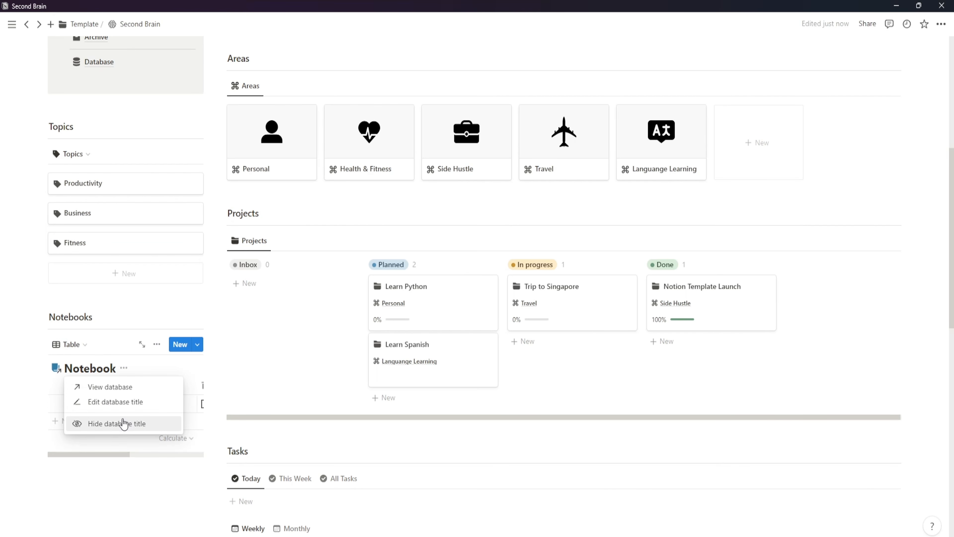
{"action": "left_click", "coordinate": [122, 423]}
- Switch the linked Notebook view to a Gallery layout with no card preview, small cards and pages opening in Side peek
{"action": "left_click", "coordinate": [71, 345]}
{"action": "left_click", "coordinate": [139, 387]}
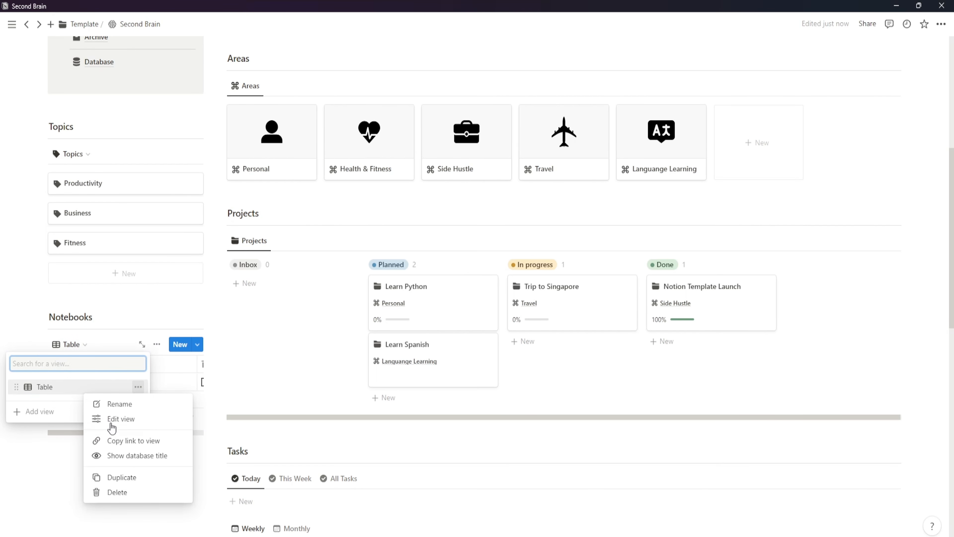
{"action": "left_click", "coordinate": [115, 420]}
{"action": "left_click", "coordinate": [151, 135]}
{"action": "left_click", "coordinate": [177, 202]}
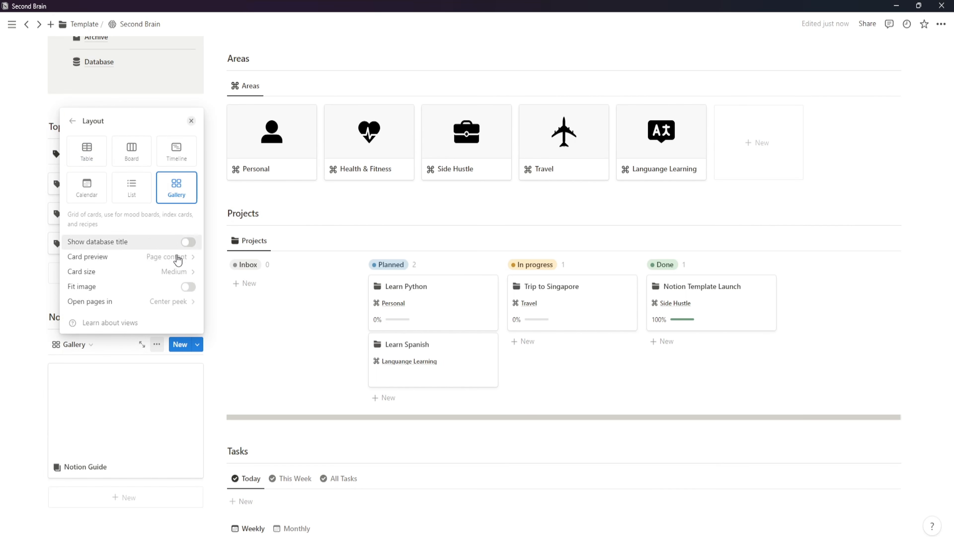
{"action": "left_click", "coordinate": [177, 256]}
{"action": "left_click", "coordinate": [171, 274]}
{"action": "left_click", "coordinate": [178, 289]}
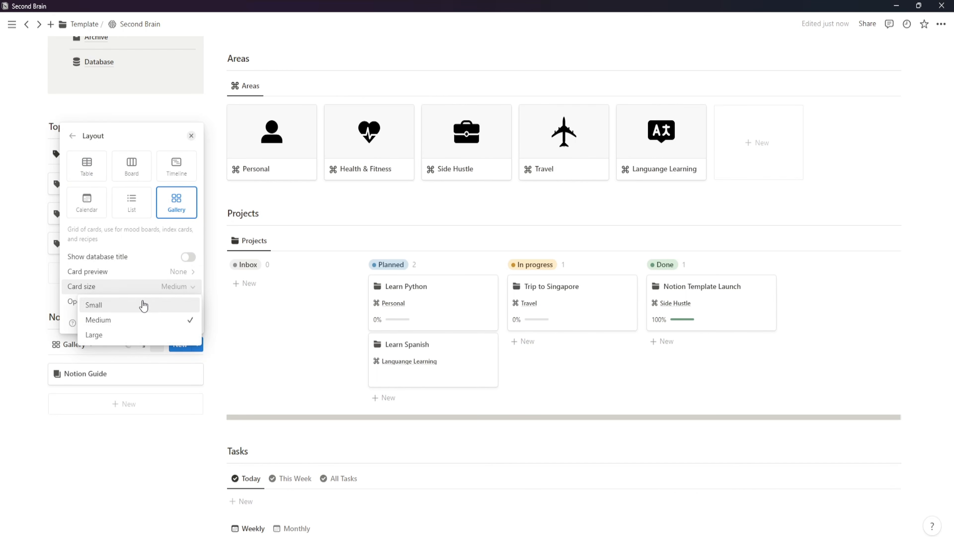
{"action": "left_click", "coordinate": [176, 307]}
{"action": "left_click", "coordinate": [175, 303]}
{"action": "left_click", "coordinate": [143, 330]}
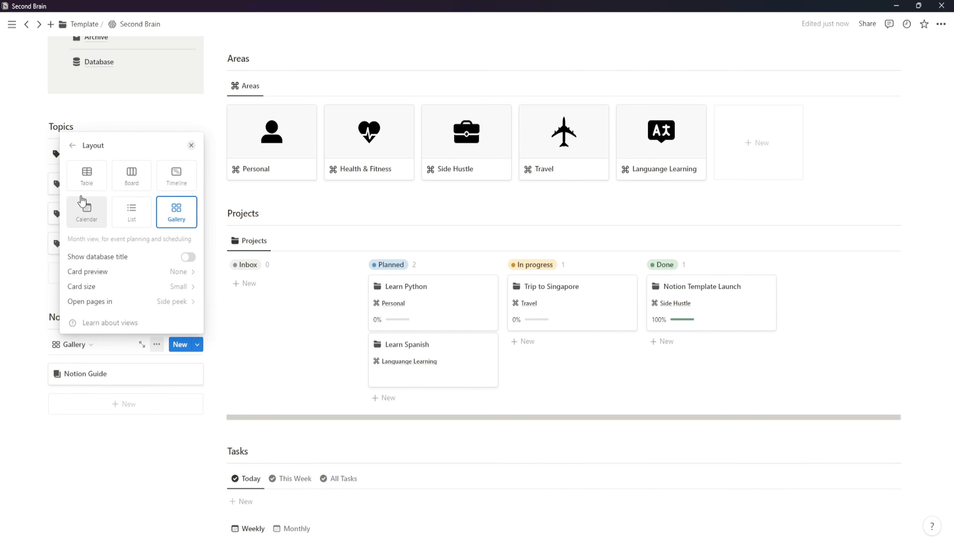
{"action": "left_click", "coordinate": [84, 166]}
{"action": "left_click", "coordinate": [176, 202]}
{"action": "left_click", "coordinate": [175, 257]}
{"action": "left_click", "coordinate": [158, 275]}
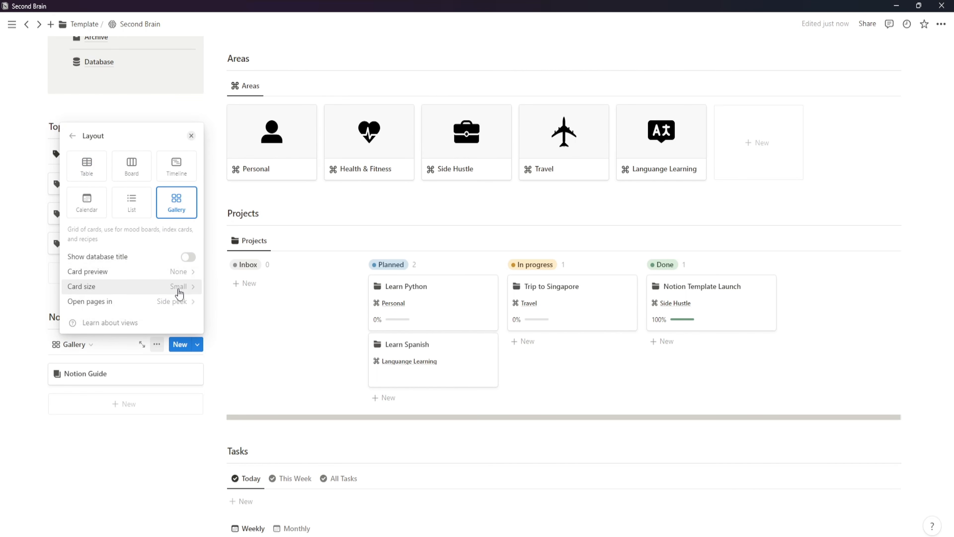
- Name the linked Notebook gallery view "Notebooks" and give it a stacked-notebook icon
{"action": "left_click", "coordinate": [72, 135]}
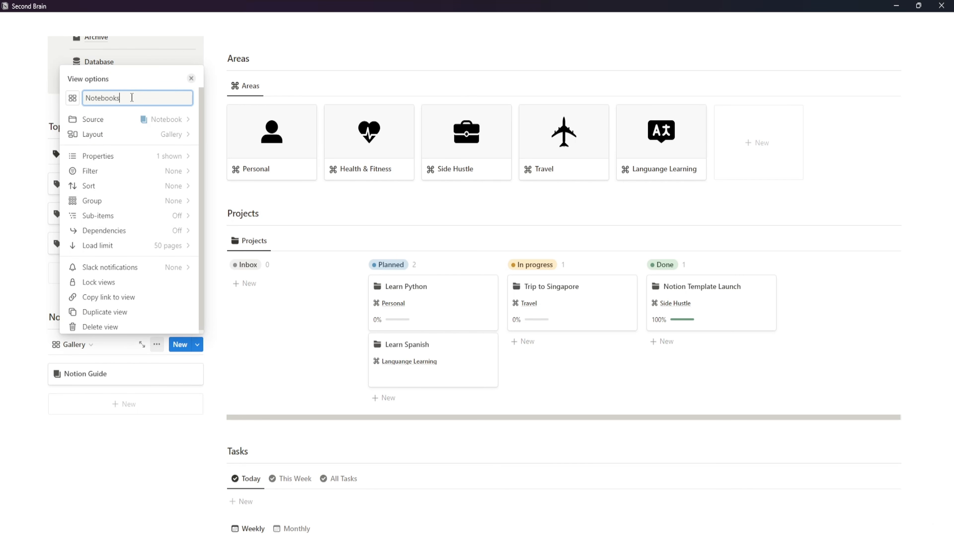
{"action": "left_click", "coordinate": [72, 101]}
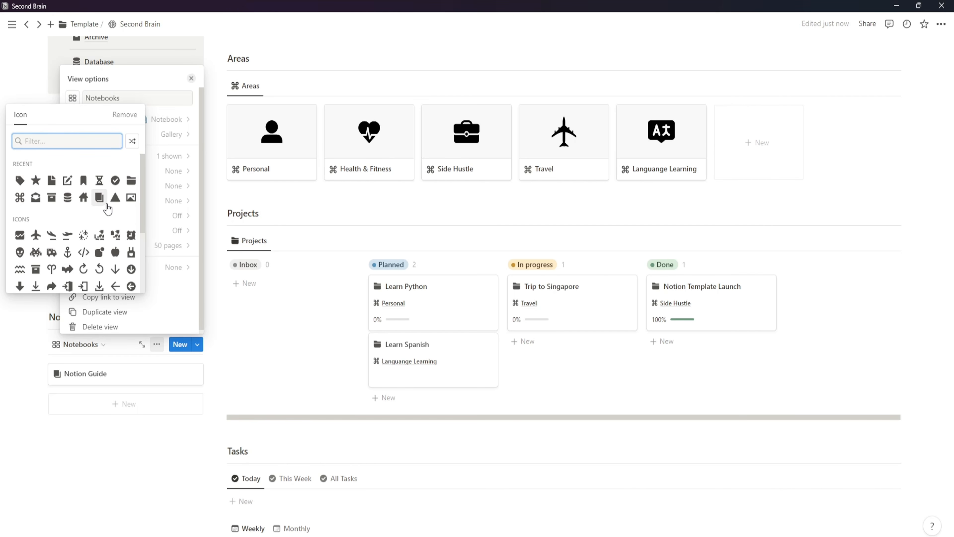
{"action": "left_click", "coordinate": [99, 197]}
{"action": "left_click", "coordinate": [135, 474]}
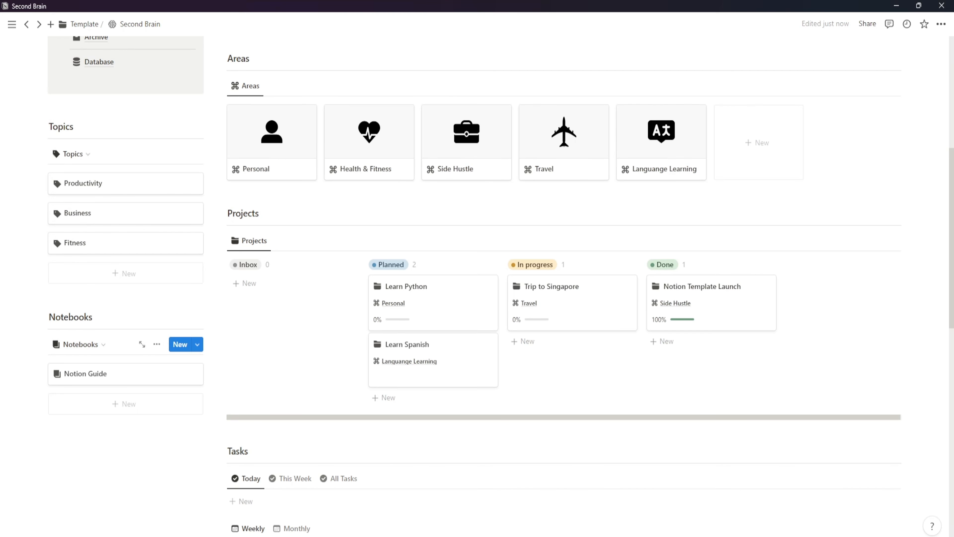
- Filter the Notebooks gallery to show only pages whose Archive property is Unchecked
{"action": "scroll", "coordinate": [156, 344], "scroll_direction": "up", "scroll_amount": 1}
{"action": "scroll", "coordinate": [157, 344], "scroll_direction": "down", "scroll_amount": 1}
{"action": "left_click", "coordinate": [157, 344]}
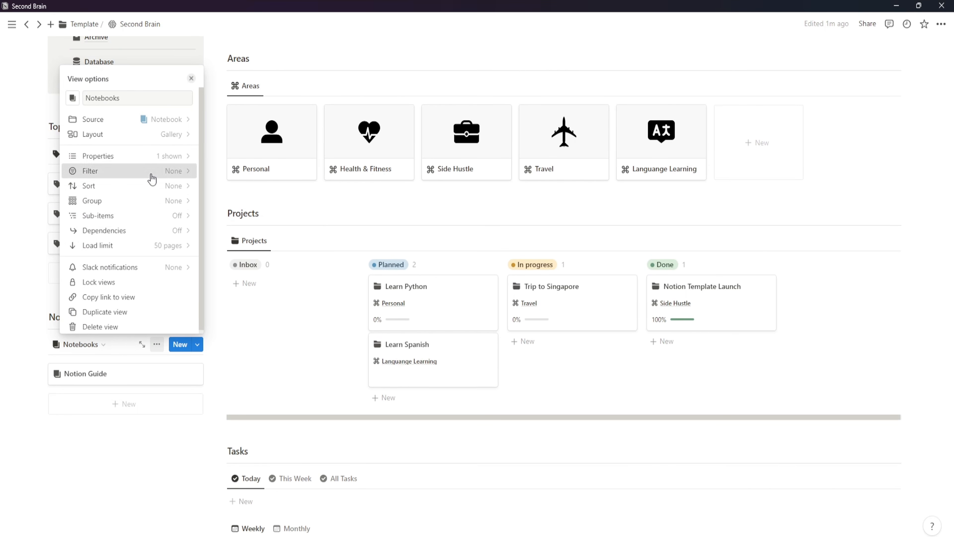
{"action": "left_click", "coordinate": [152, 179]}
{"action": "left_click", "coordinate": [113, 289]}
{"action": "left_click", "coordinate": [98, 333]}
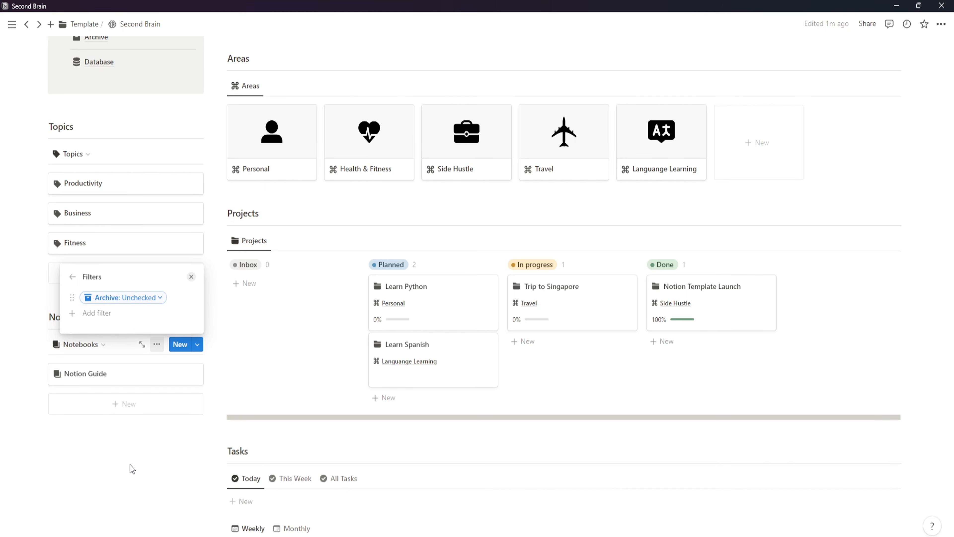
{"action": "left_click", "coordinate": [131, 468]}
{"action": "left_click", "coordinate": [157, 153]}
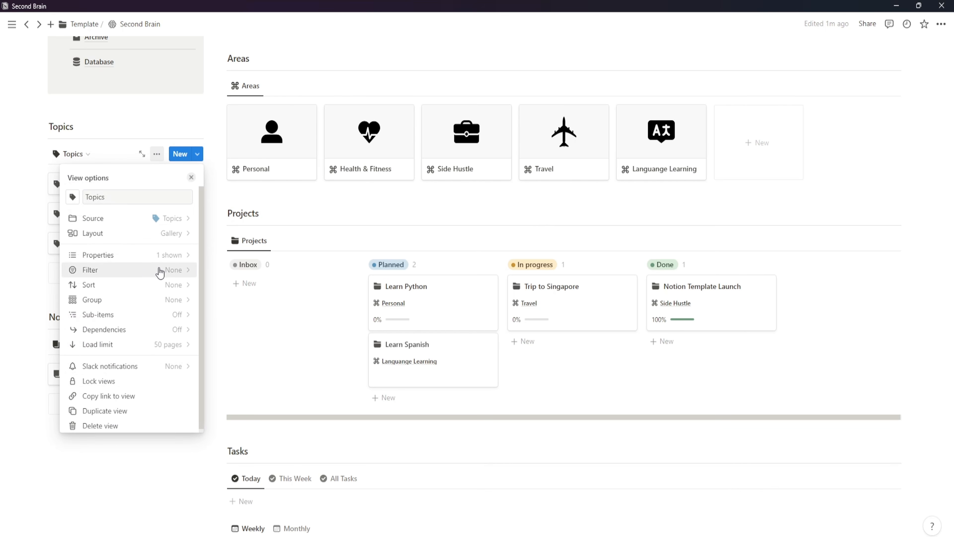
{"action": "left_click", "coordinate": [161, 272]}
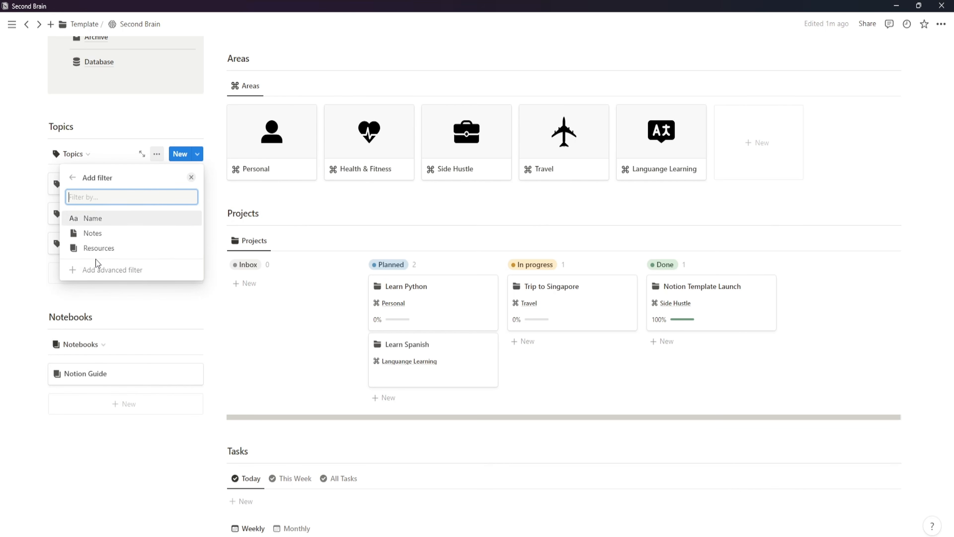
{"action": "left_click", "coordinate": [93, 457]}
- Open the Personal and Health & Fitness area pages in turn to check their contents, and close them again
{"action": "scroll", "coordinate": [113, 420], "scroll_direction": "down", "scroll_amount": 2}
{"action": "scroll", "coordinate": [131, 450], "scroll_direction": "up", "scroll_amount": 3}
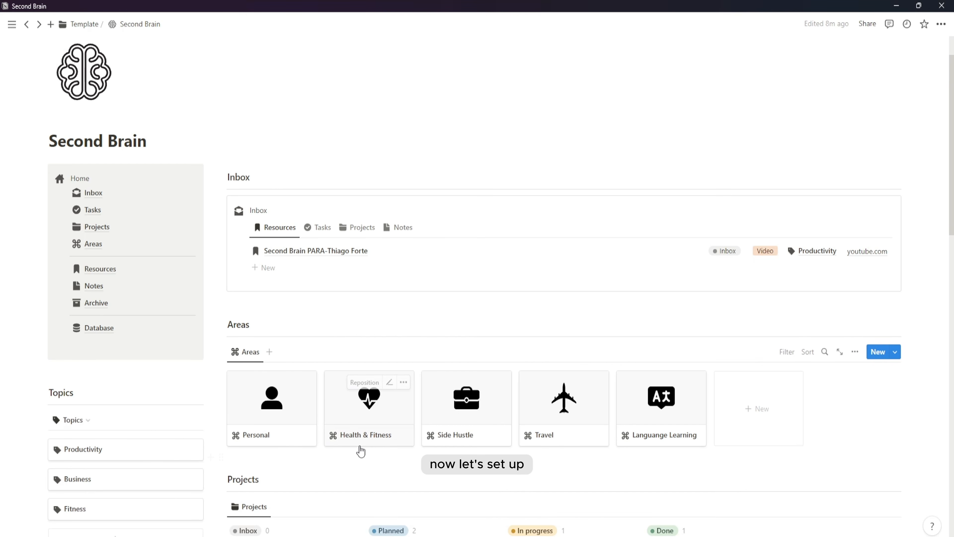
{"action": "scroll", "coordinate": [360, 464], "scroll_direction": "down", "scroll_amount": 3}
{"action": "left_click", "coordinate": [296, 311]}
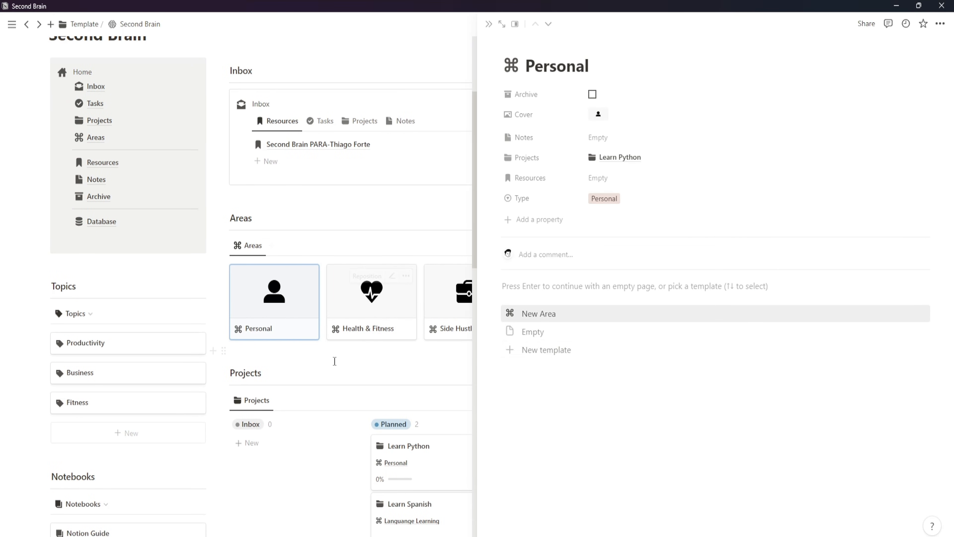
{"action": "left_click", "coordinate": [335, 357]}
{"action": "left_click", "coordinate": [372, 324]}
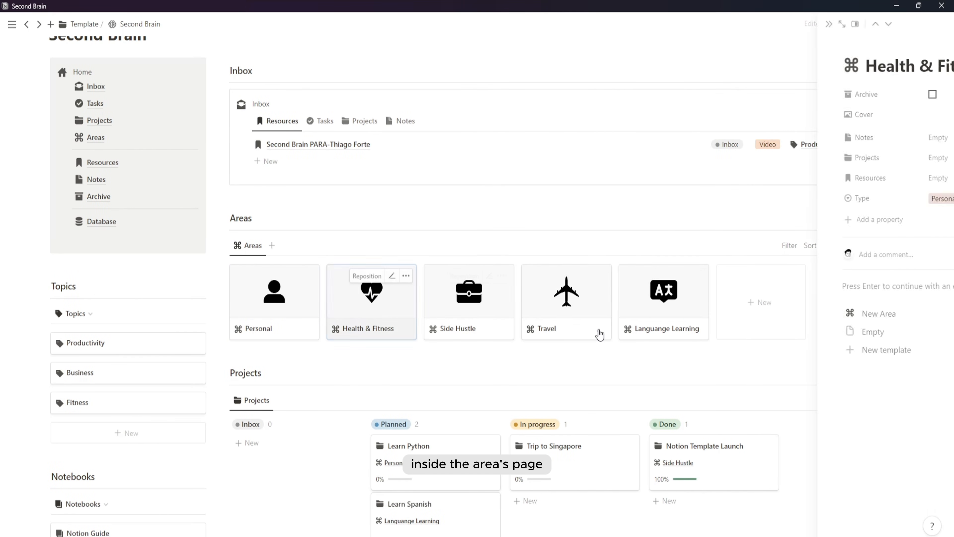
{"action": "left_click", "coordinate": [371, 358]}
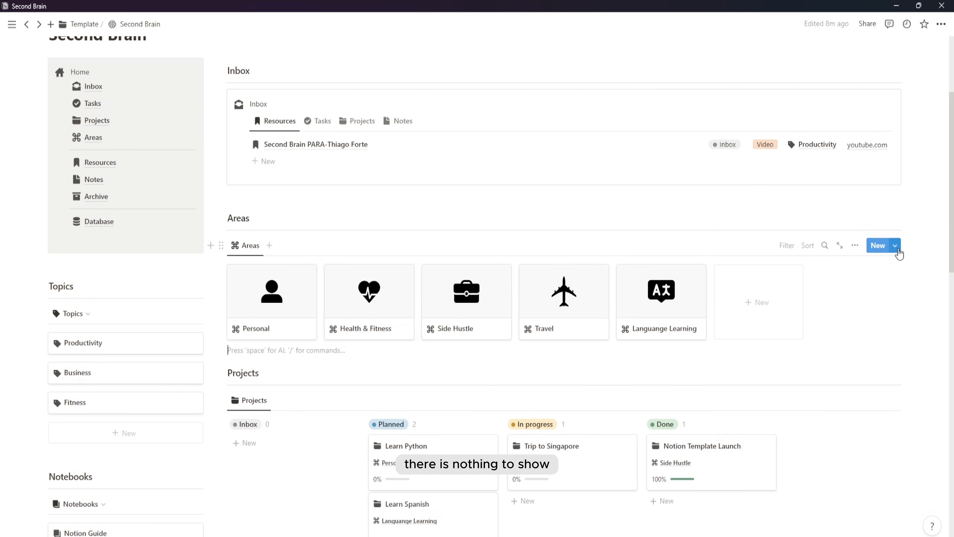
- Open the Areas database's New Area template for editing and move the Type and Cover properties above Archive
{"action": "left_click", "coordinate": [896, 245]}
{"action": "left_click", "coordinate": [938, 284]}
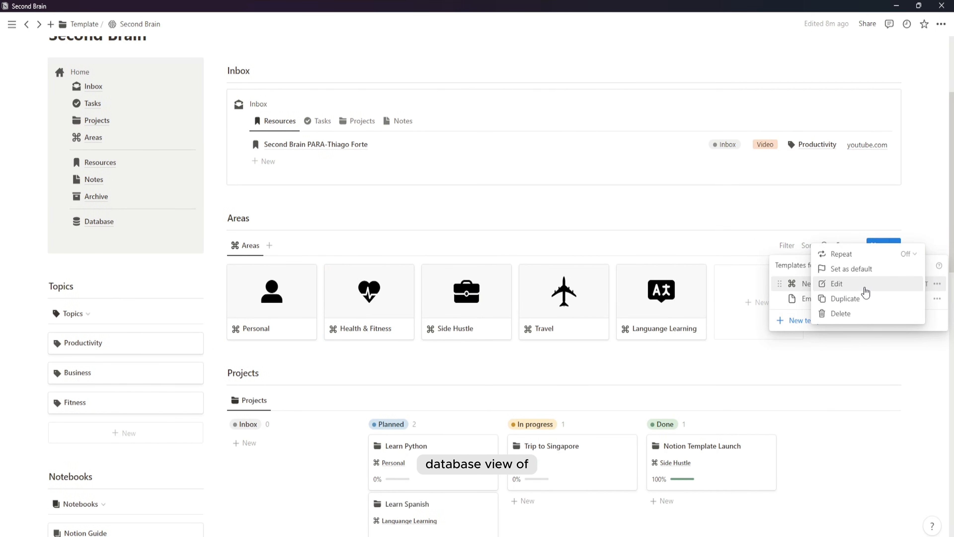
{"action": "left_click", "coordinate": [862, 286]}
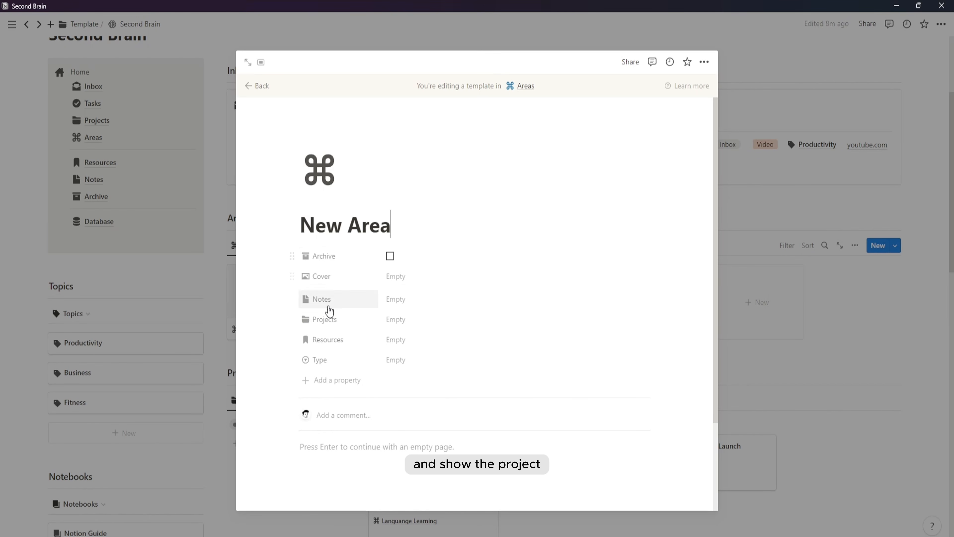
{"action": "left_click_drag", "start_coordinate": [318, 361], "coordinate": [332, 265]}
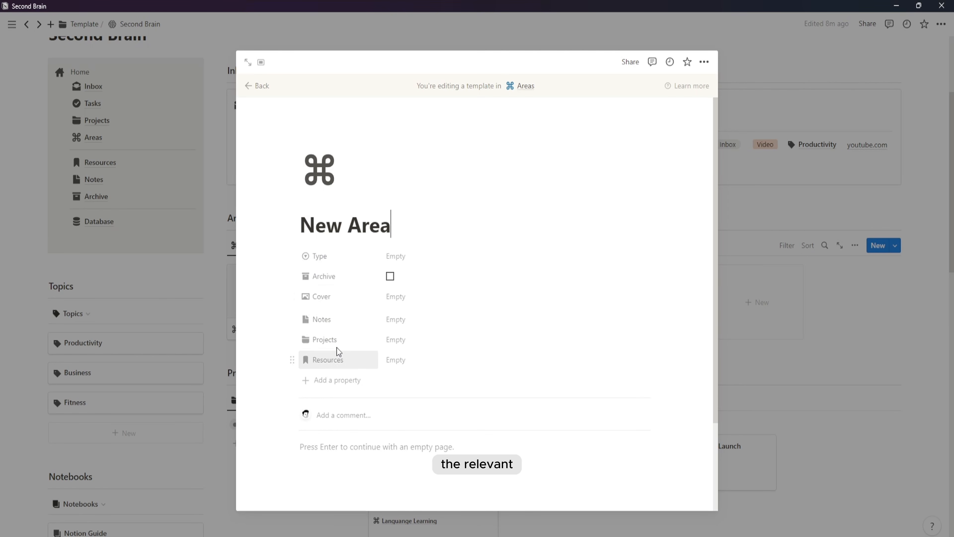
{"action": "left_click_drag", "start_coordinate": [330, 299], "coordinate": [342, 273]}
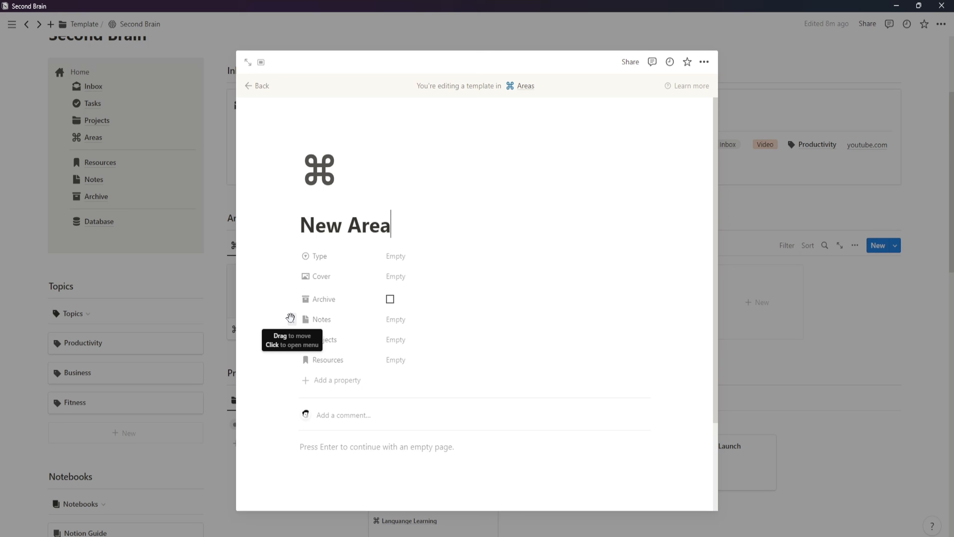
- Show the Notes, Projects and Resources relations of the New Area template as page sections
{"action": "left_click", "coordinate": [293, 320]}
{"action": "mouse_move", "coordinate": [368, 341]}
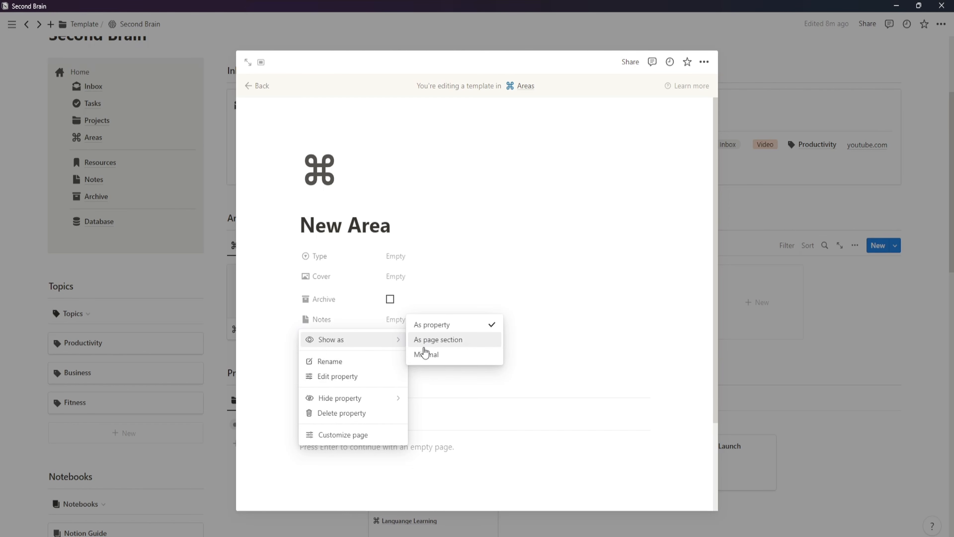
{"action": "left_click", "coordinate": [424, 347]}
{"action": "left_click", "coordinate": [292, 320]}
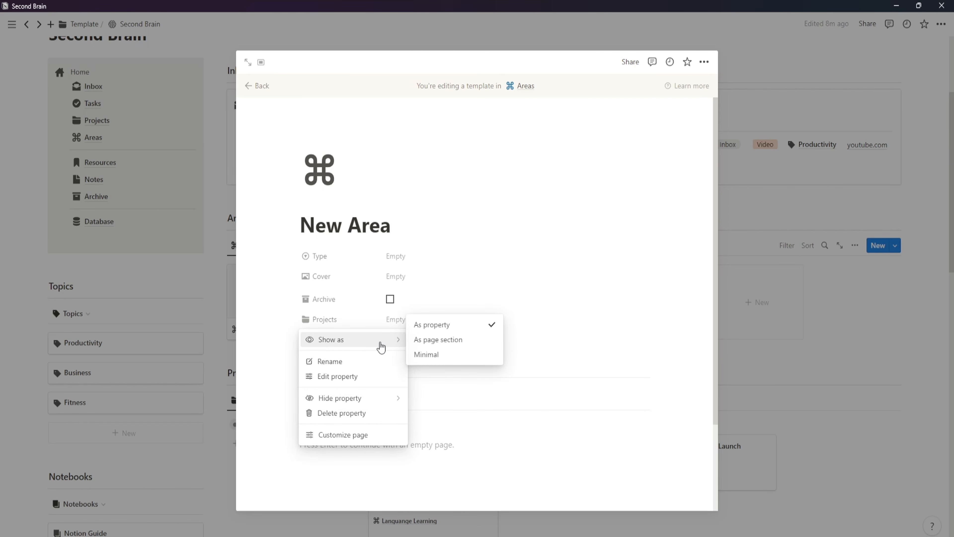
{"action": "left_click", "coordinate": [438, 340]}
{"action": "left_click", "coordinate": [292, 319]}
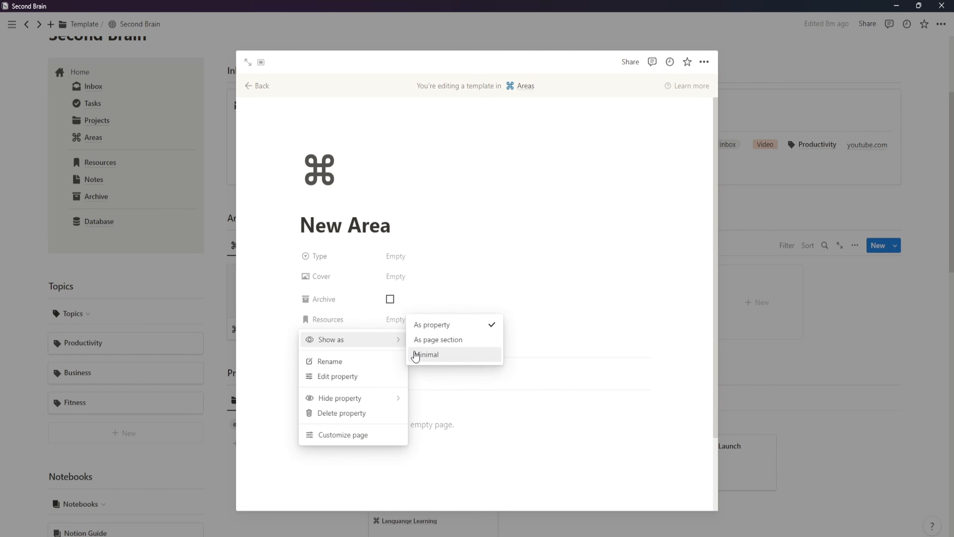
{"action": "left_click", "coordinate": [417, 342]}
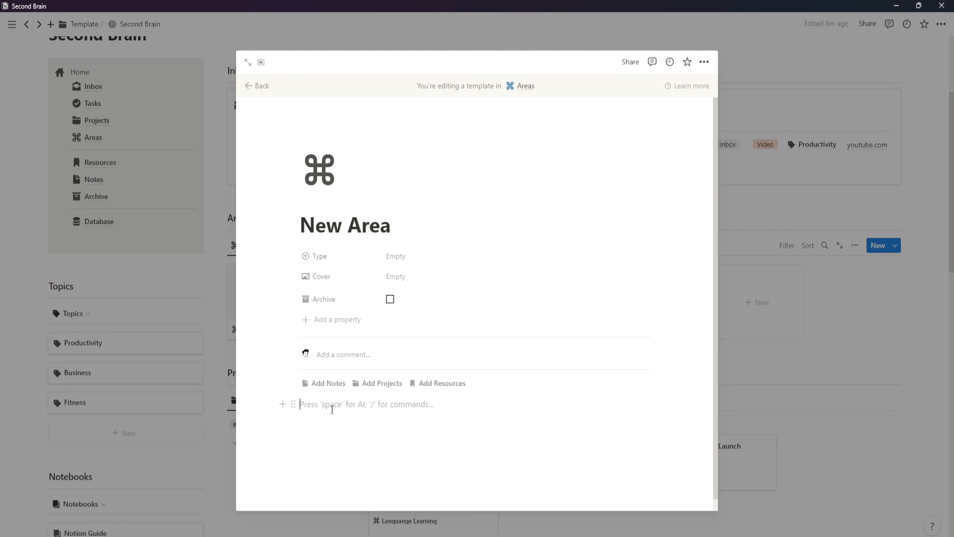
- Insert a linked table view of the Projects database in the New Area template's body and hide its database title
{"action": "type", "text": "/linked"}
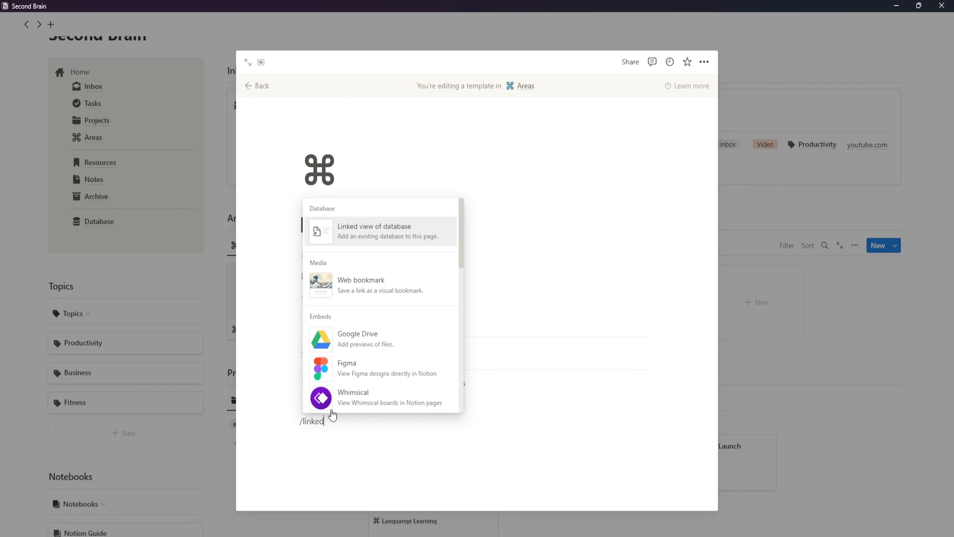
{"action": "left_click", "coordinate": [373, 231]}
{"action": "left_click", "coordinate": [537, 485]}
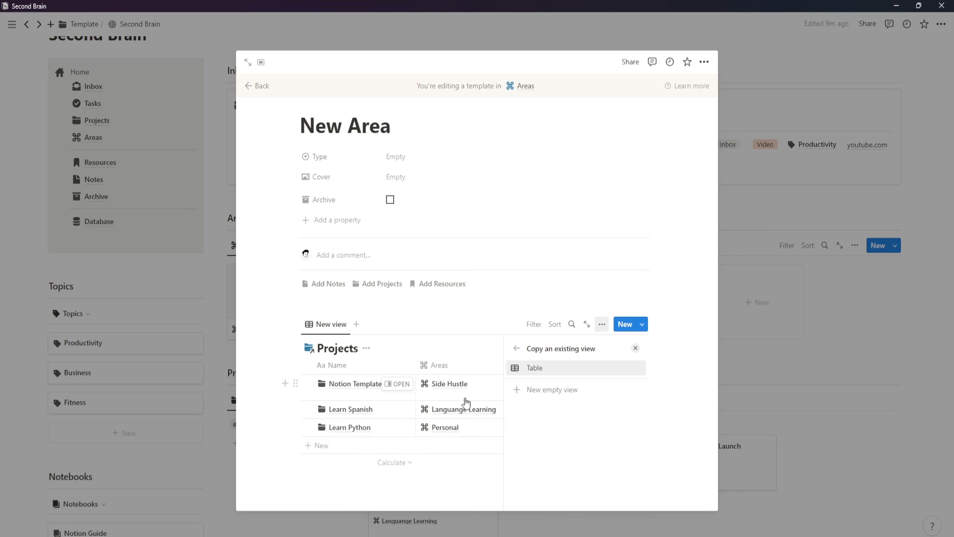
{"action": "left_click", "coordinate": [514, 349]}
{"action": "left_click", "coordinate": [366, 358]}
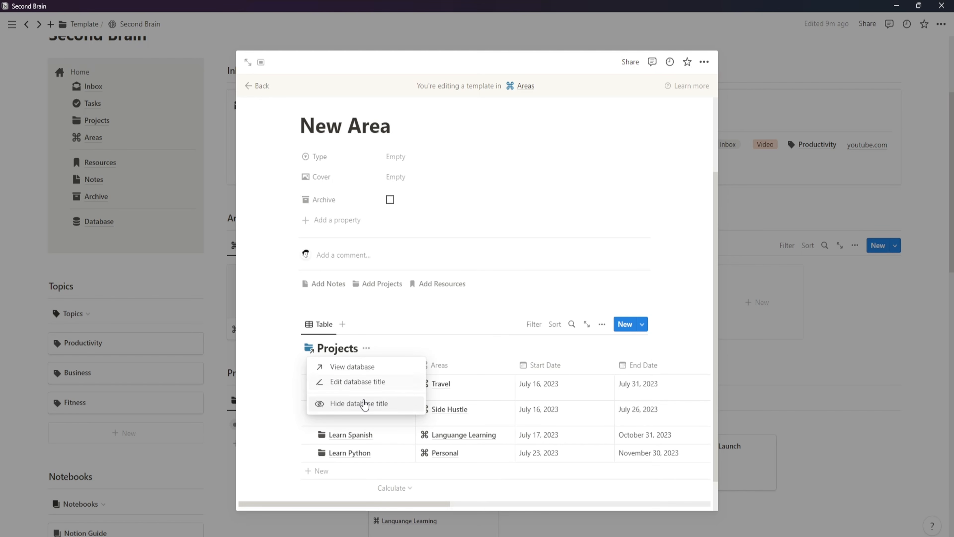
{"action": "left_click", "coordinate": [365, 403]}
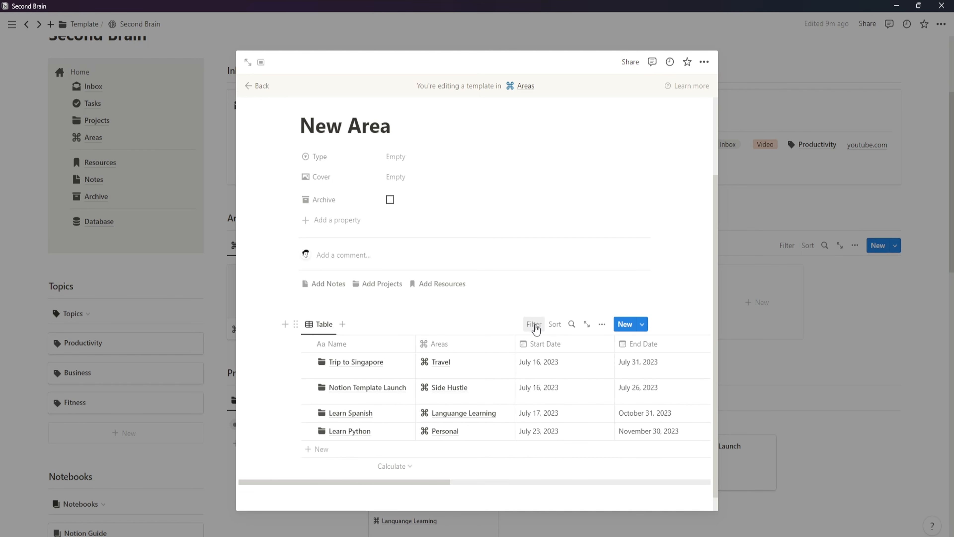
{"action": "left_click", "coordinate": [534, 324]}
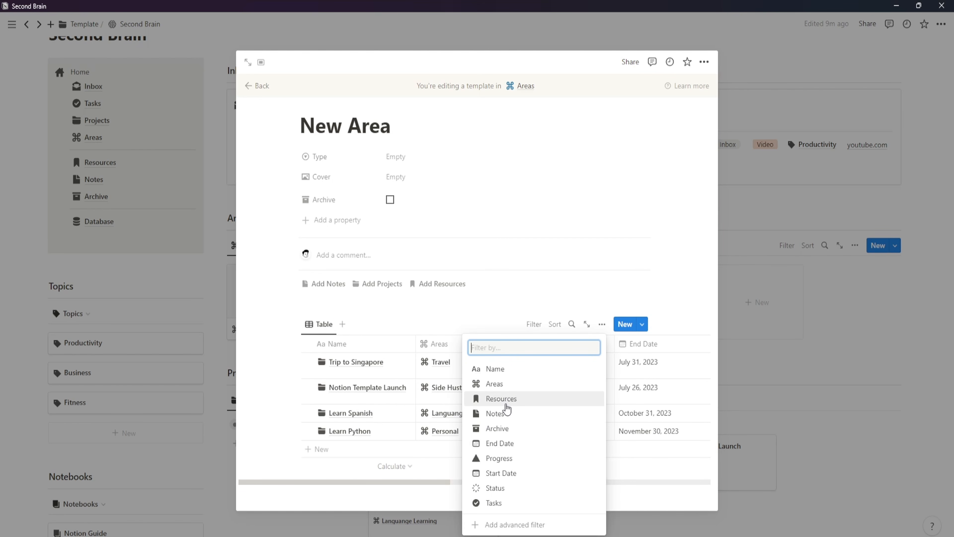
{"action": "left_click", "coordinate": [495, 369]}
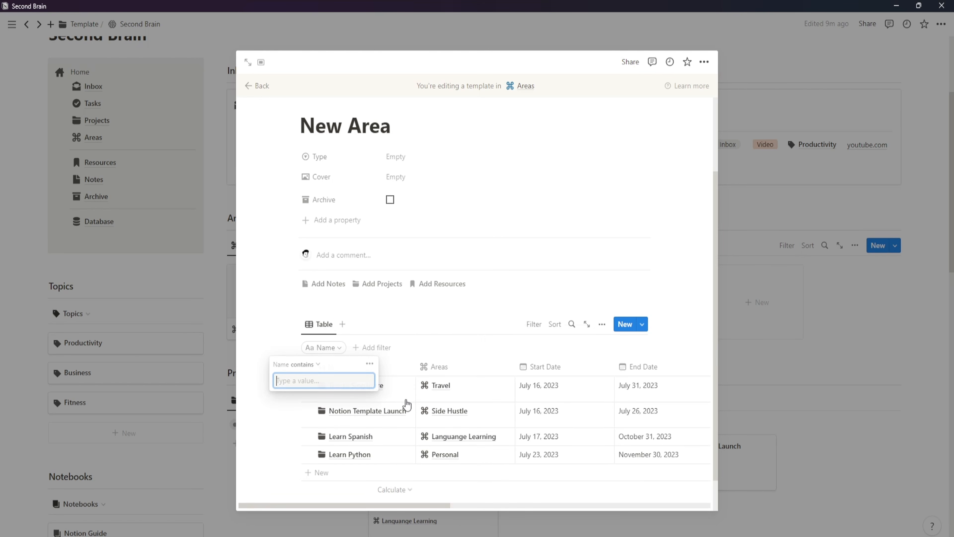
{"action": "left_click", "coordinate": [370, 364]}
{"action": "left_click", "coordinate": [402, 367]}
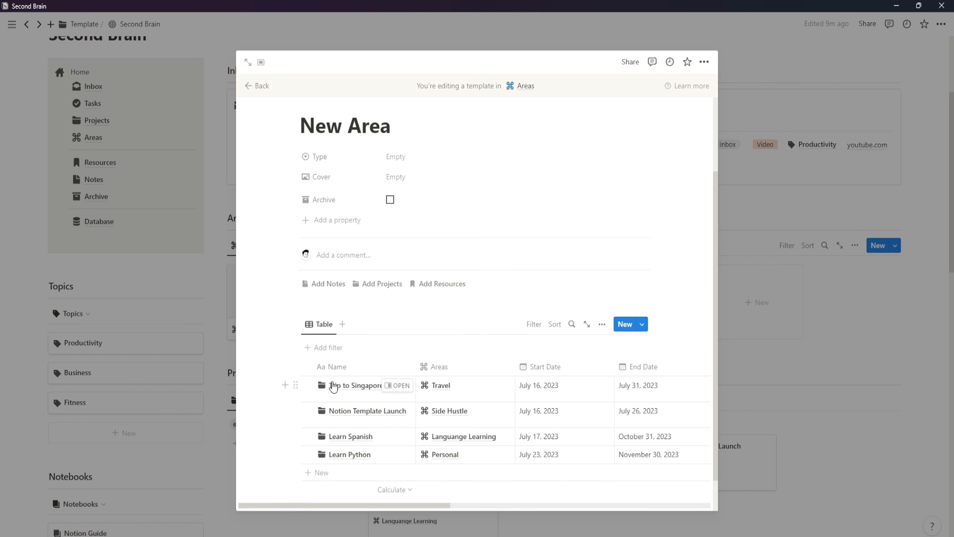
{"action": "left_click", "coordinate": [319, 326]}
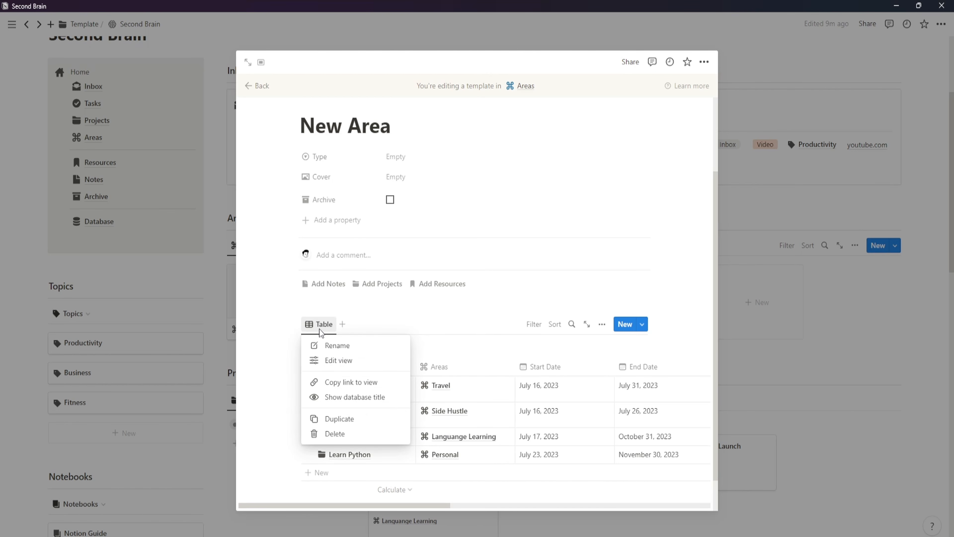
{"action": "key", "text": "Escape"}
- Filter the template's linked Projects view so that Areas contains New Area
{"action": "scroll", "coordinate": [544, 411], "scroll_direction": "down", "scroll_amount": 1}
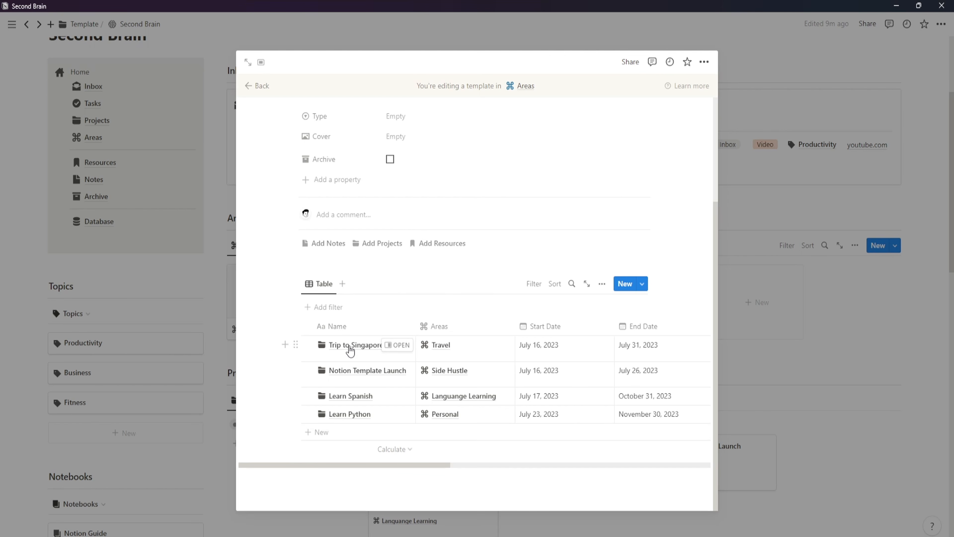
{"action": "scroll", "coordinate": [331, 326], "scroll_direction": "up", "scroll_amount": 1}
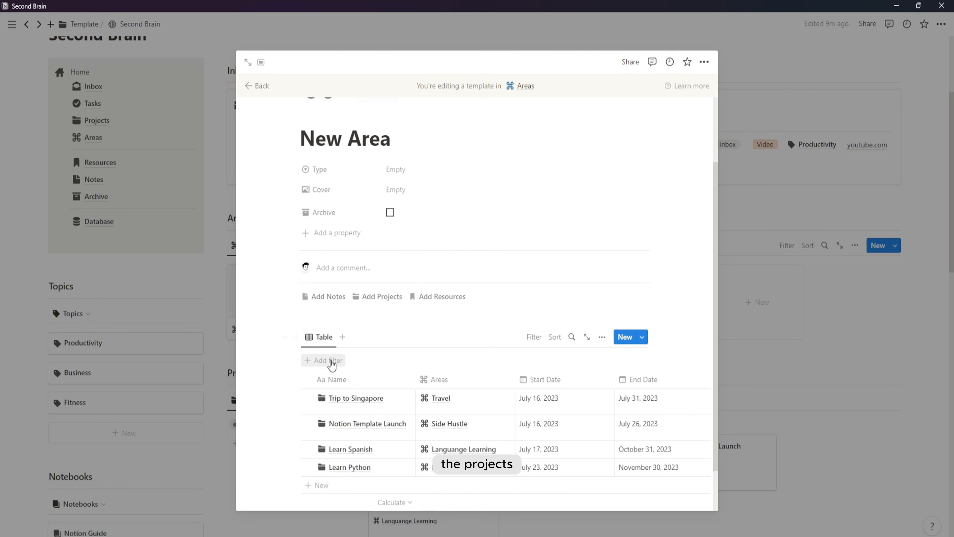
{"action": "left_click", "coordinate": [328, 361]}
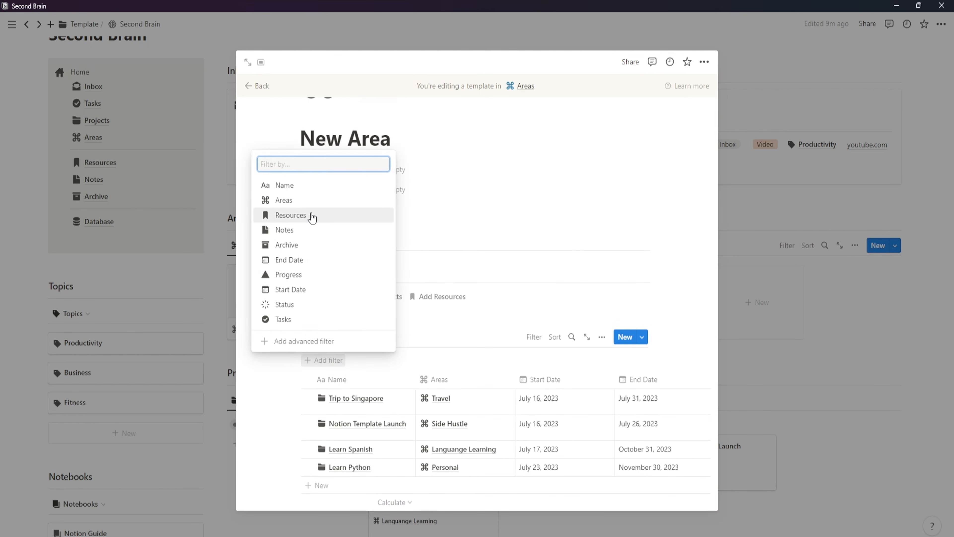
{"action": "left_click", "coordinate": [297, 200]}
{"action": "left_click", "coordinate": [297, 413]}
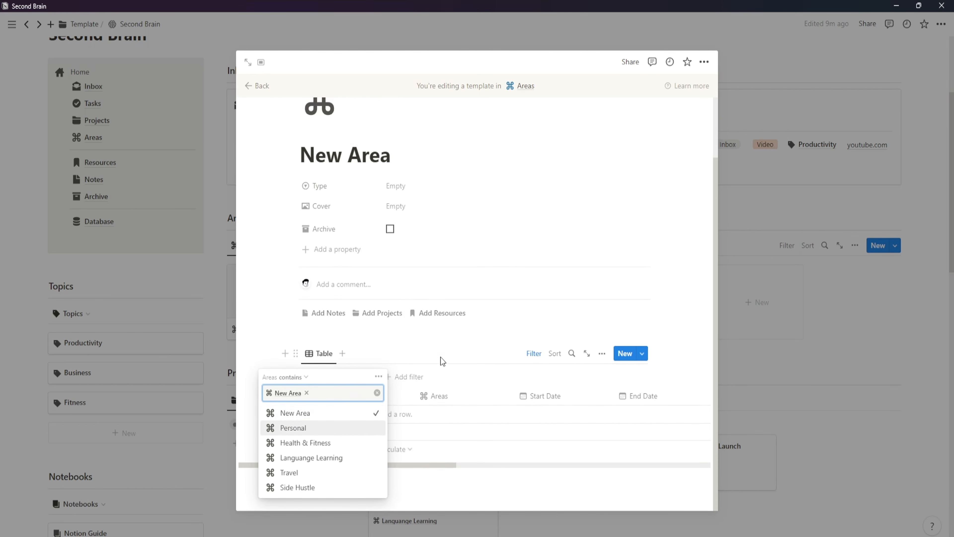
{"action": "left_click", "coordinate": [481, 352]}
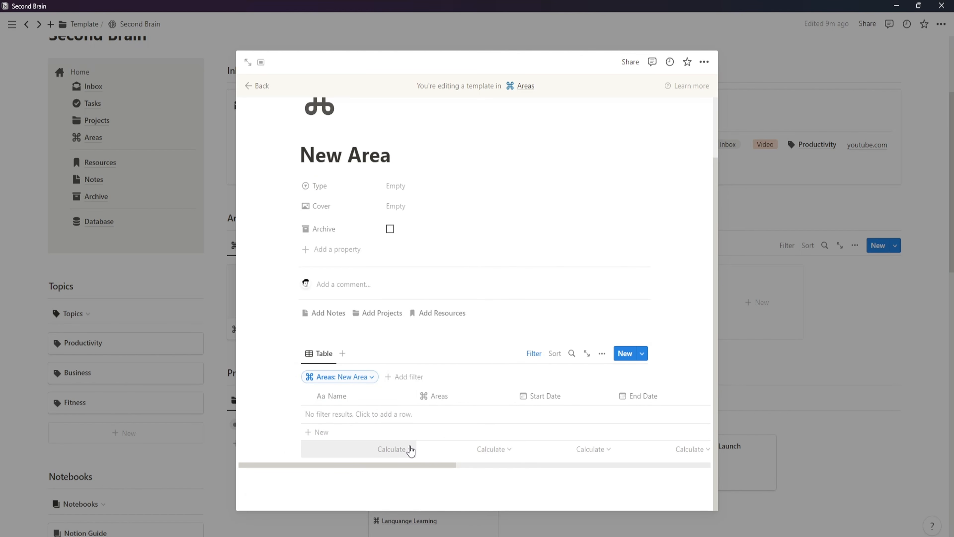
- Change the linked Projects view to a Board layout with Small cards, keeping it grouped by Status
{"action": "left_click", "coordinate": [324, 355]}
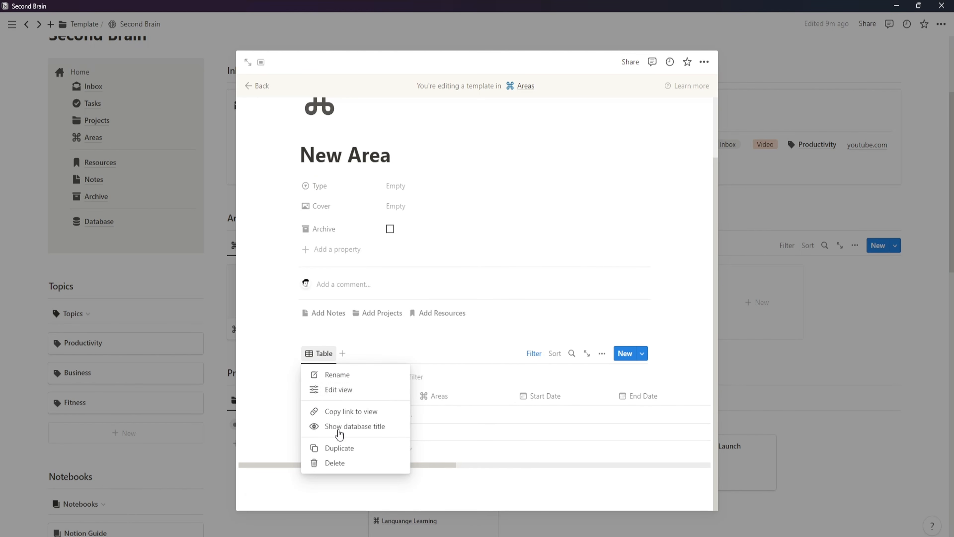
{"action": "left_click", "coordinate": [379, 390]}
{"action": "left_click", "coordinate": [581, 416]}
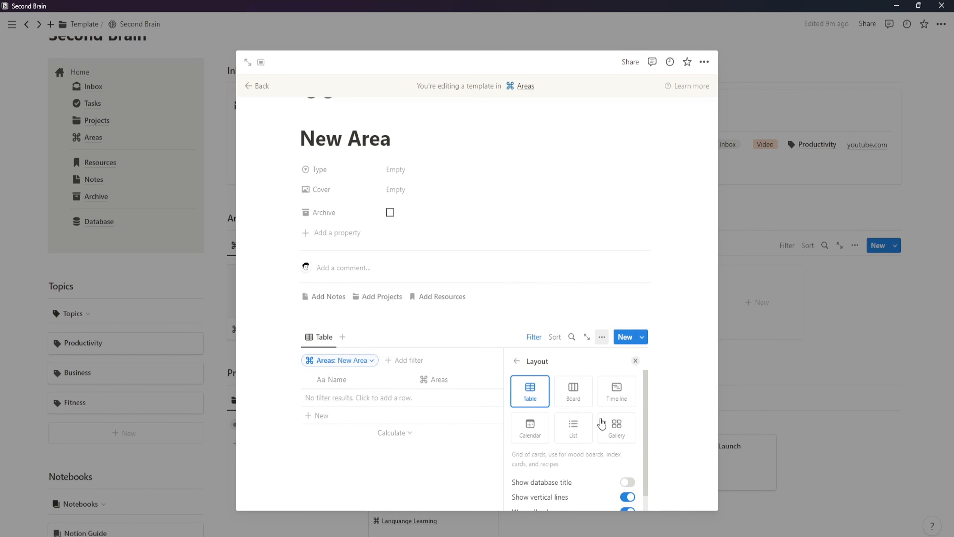
{"action": "left_click", "coordinate": [574, 395]}
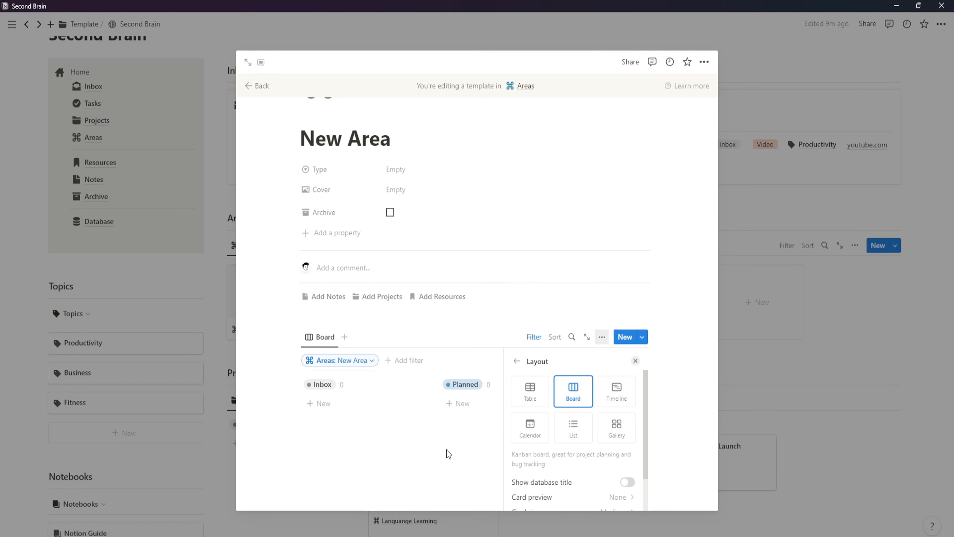
{"action": "scroll", "coordinate": [601, 463], "scroll_direction": "down", "scroll_amount": 3}
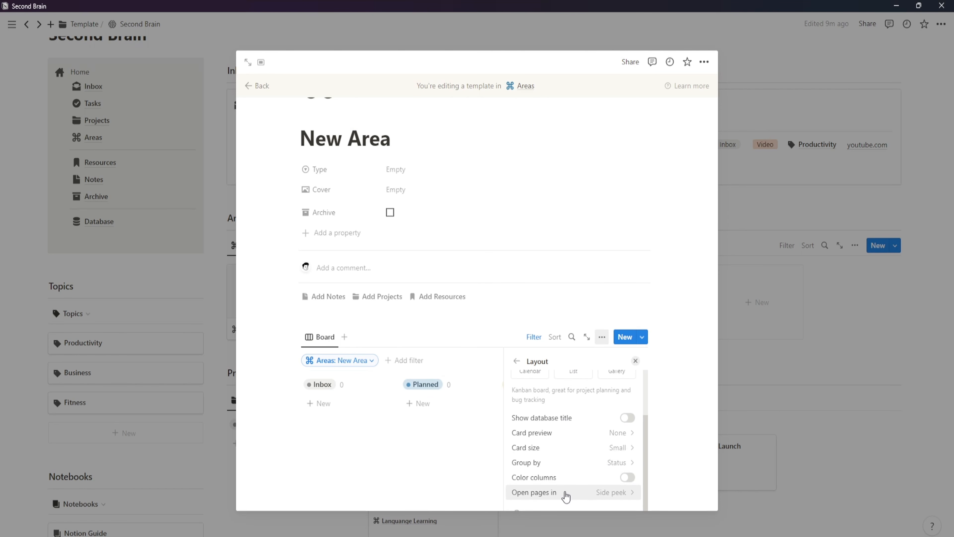
{"action": "left_click", "coordinate": [452, 470]}
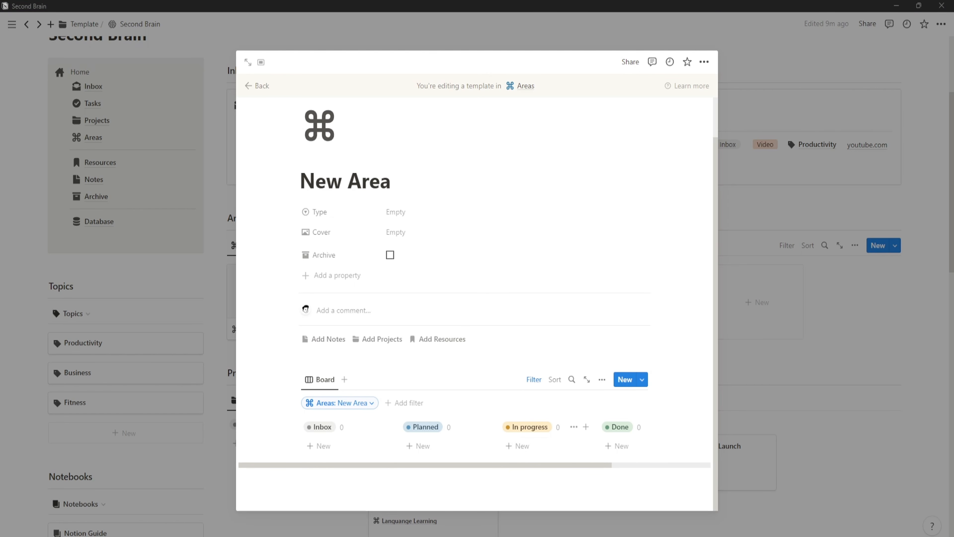
- Add a Heading 3 block reading Projects directly above the linked board in the New Area template
{"action": "left_click", "coordinate": [322, 362]}
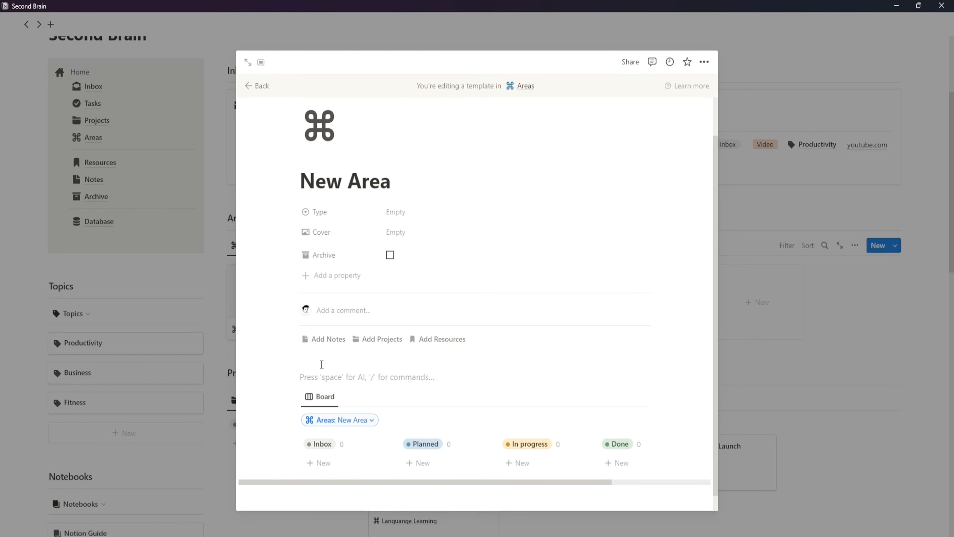
{"action": "type", "text": "/Projec"}
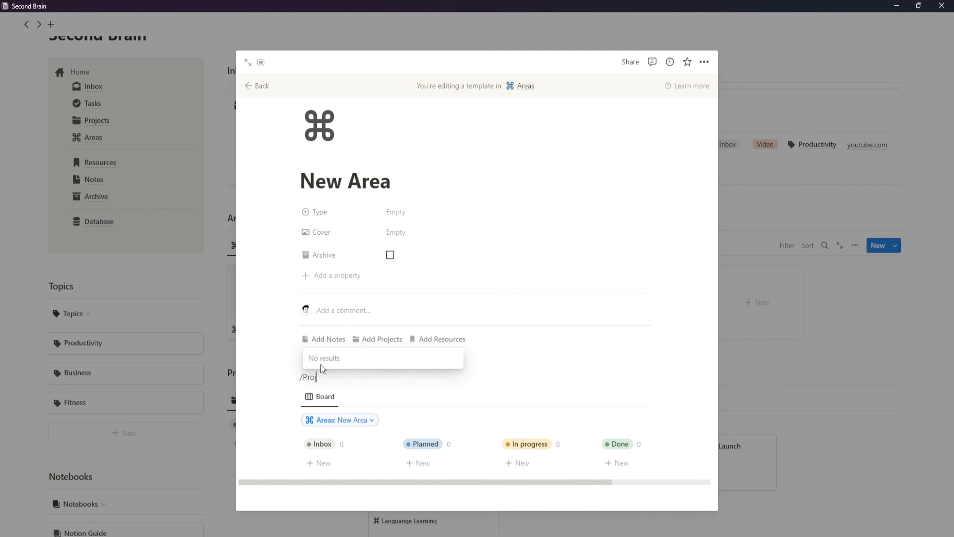
{"action": "key", "text": "BackSpace"}
{"action": "key", "text": "BackSpace"}
{"action": "key", "text": "BackSpace"}
{"action": "key", "text": "BackSpace"}
{"action": "type", "text": "head"}
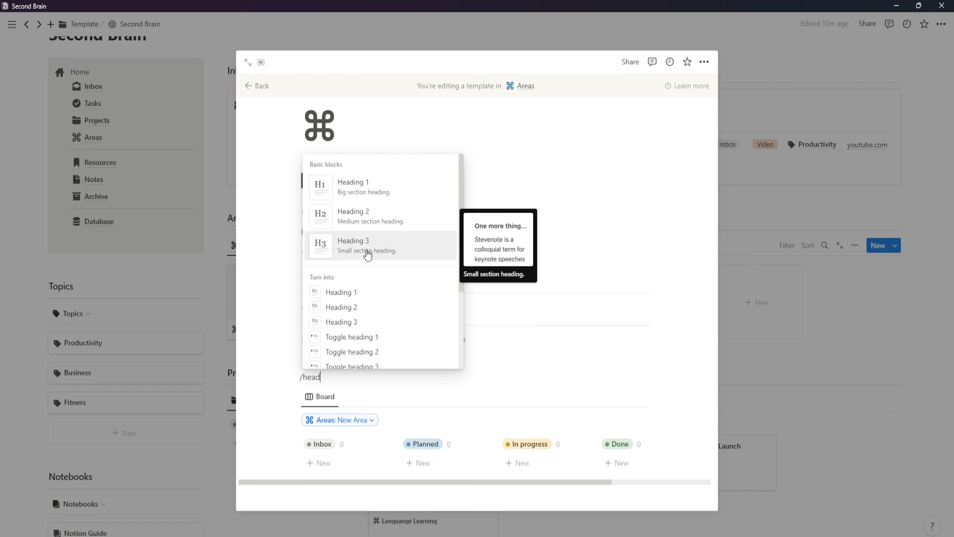
{"action": "left_click", "coordinate": [368, 255]}
{"action": "type", "text": "Projects"}
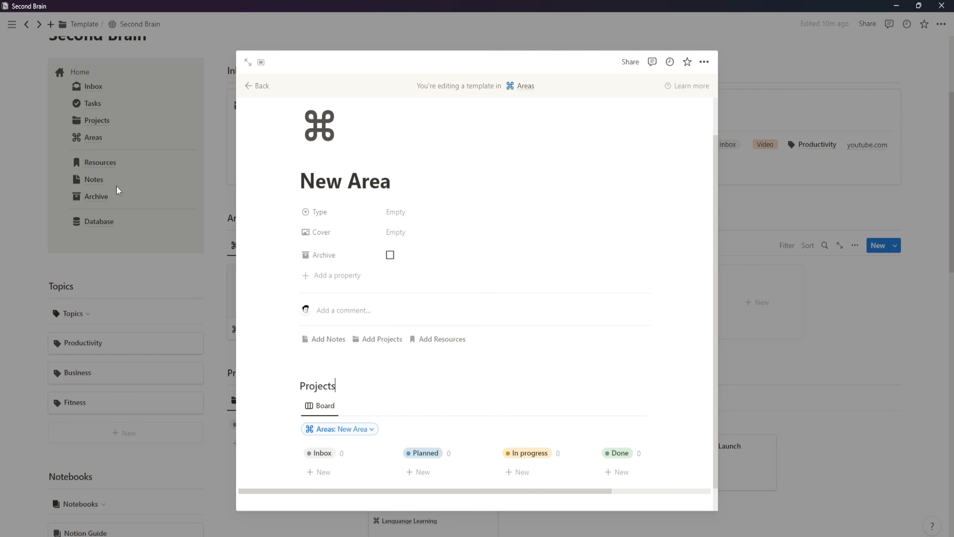
- Insert a divider under the Projects heading and remove the leftover empty line above the board
{"action": "key", "text": "Return"}
{"action": "type", "text": "/div"}
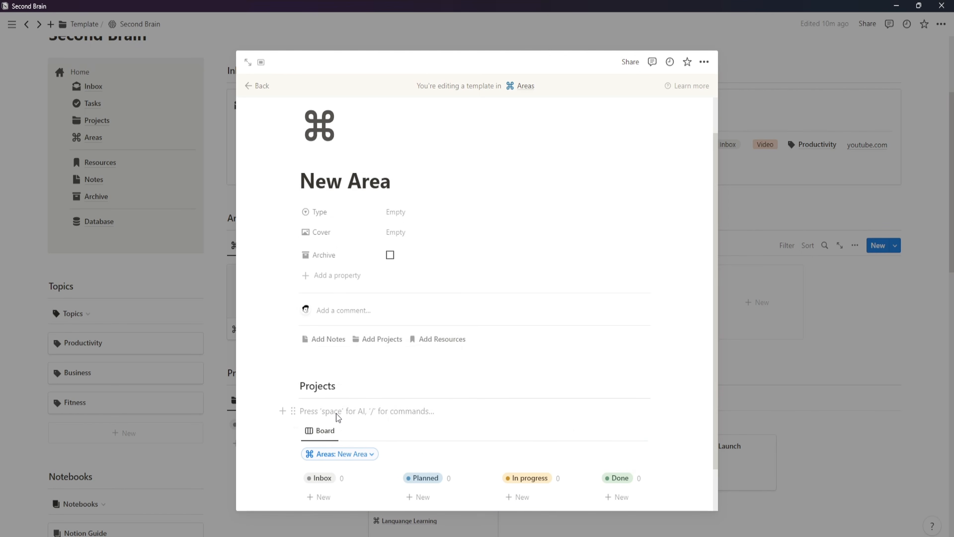
{"action": "key", "text": "BackSpace"}
- Rename the board view to Projects and give it a folder icon
{"action": "left_click", "coordinate": [333, 415]}
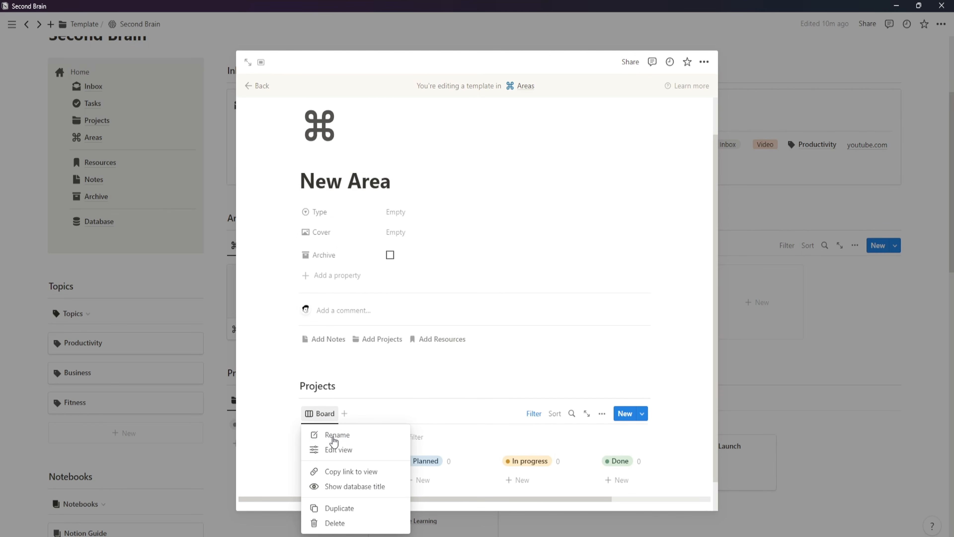
{"action": "left_click", "coordinate": [340, 436]}
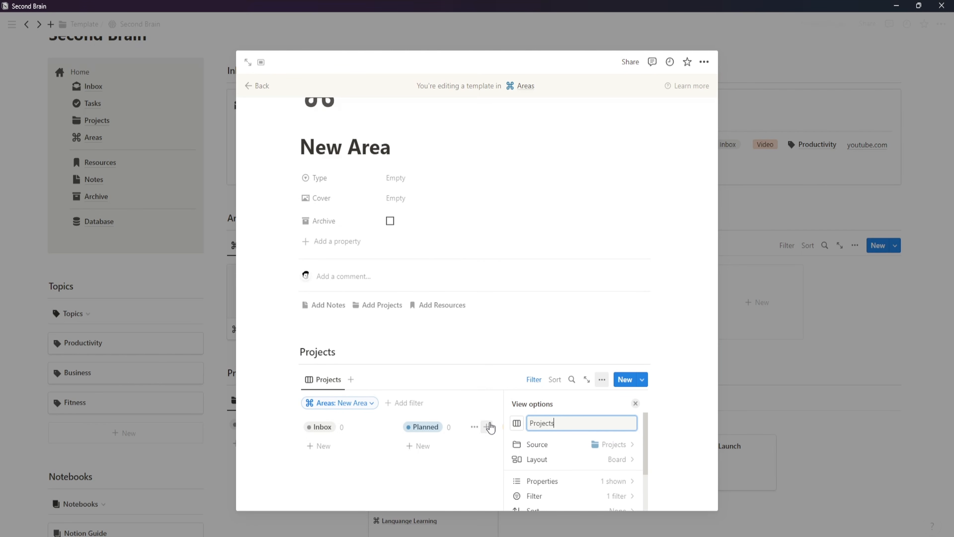
{"action": "left_click", "coordinate": [517, 423]}
{"action": "left_click", "coordinate": [458, 302]}
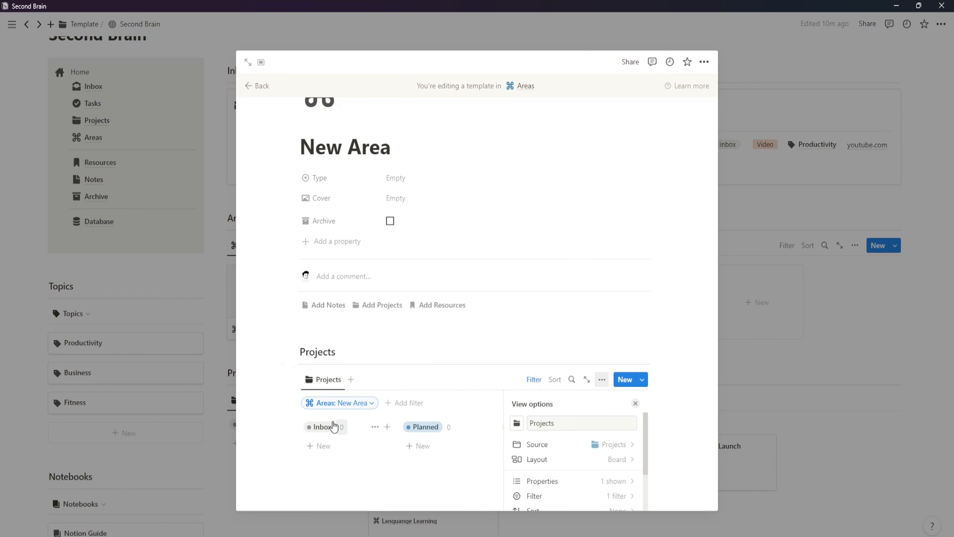
{"action": "left_click", "coordinate": [278, 415]}
- Leave the template editor, apply the New Area template to the Personal area page, and close that page
{"action": "scroll", "coordinate": [409, 382], "scroll_direction": "up", "scroll_amount": 2}
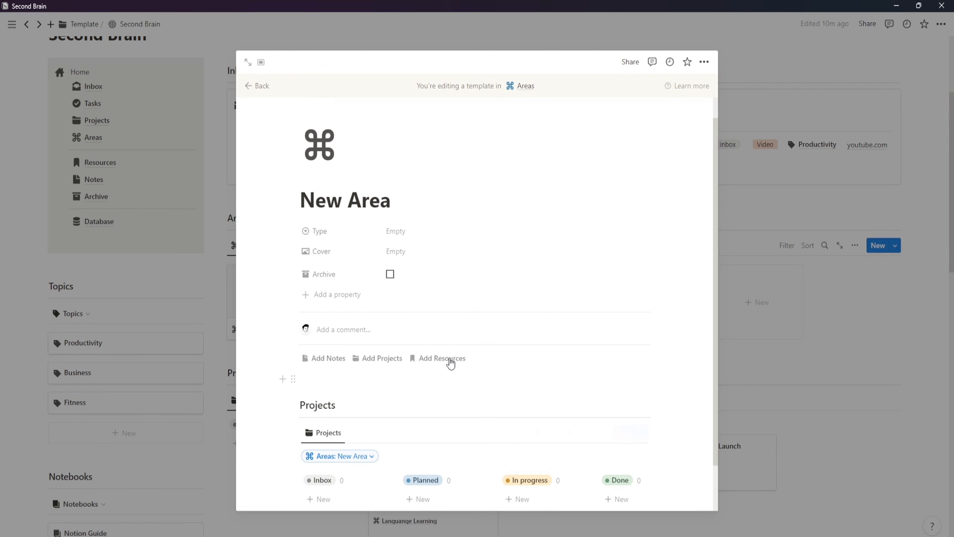
{"action": "left_click", "coordinate": [257, 86]}
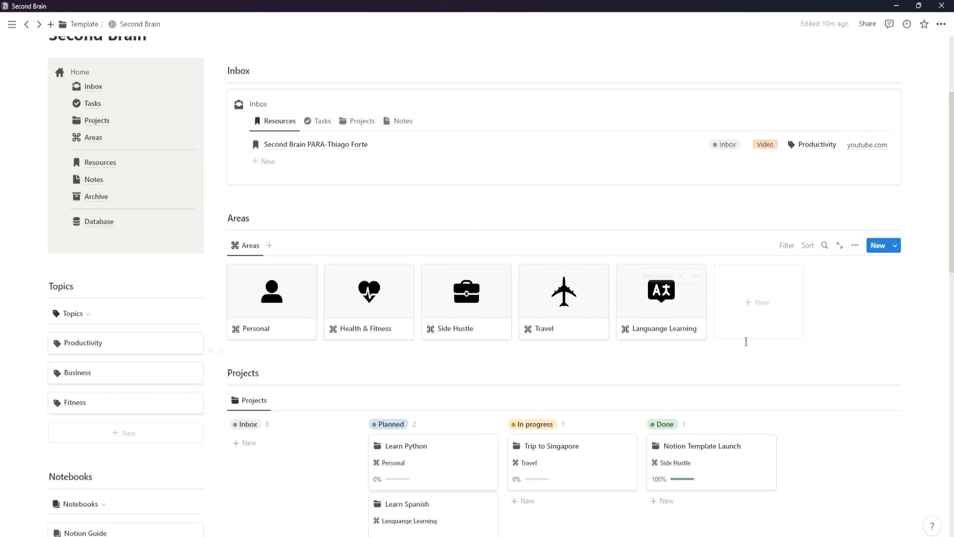
{"action": "left_click", "coordinate": [286, 312]}
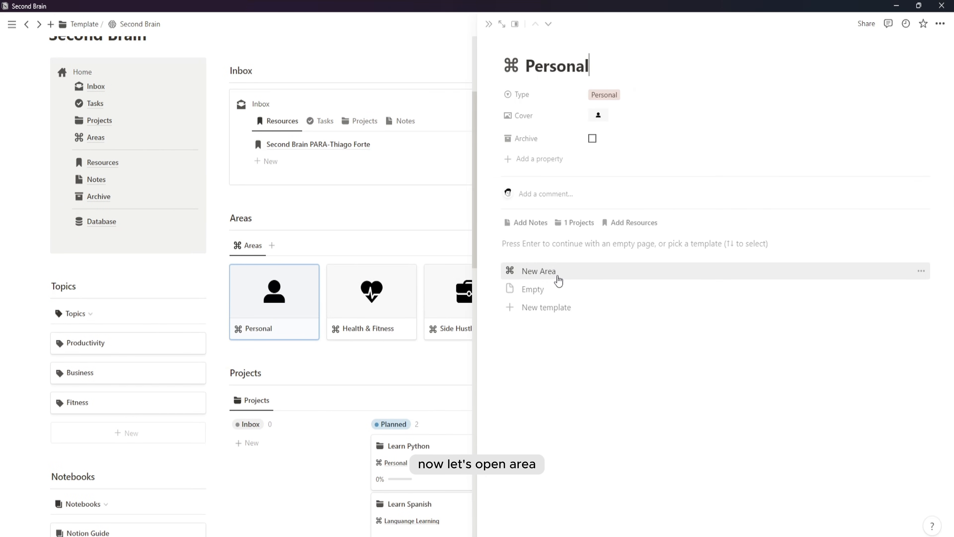
{"action": "left_click", "coordinate": [559, 280]}
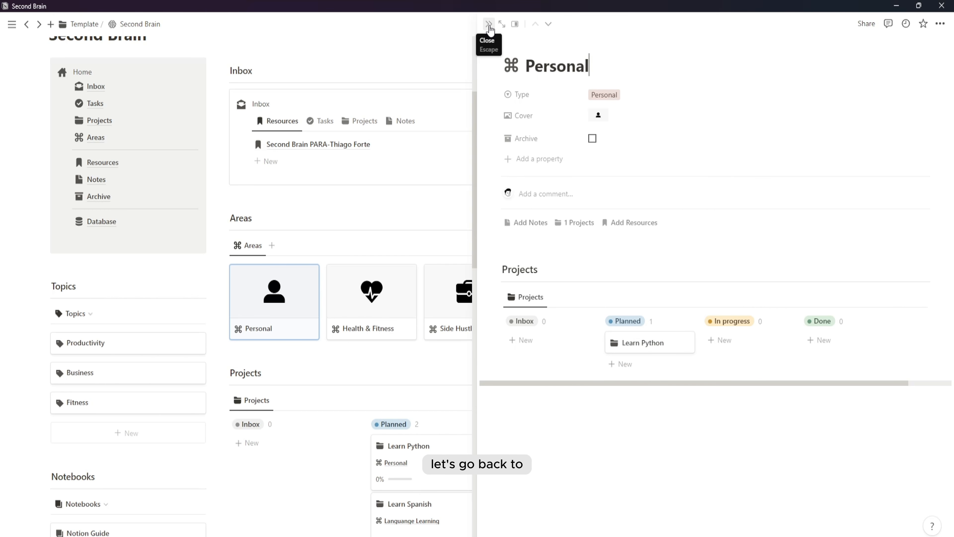
{"action": "left_click", "coordinate": [489, 25]}
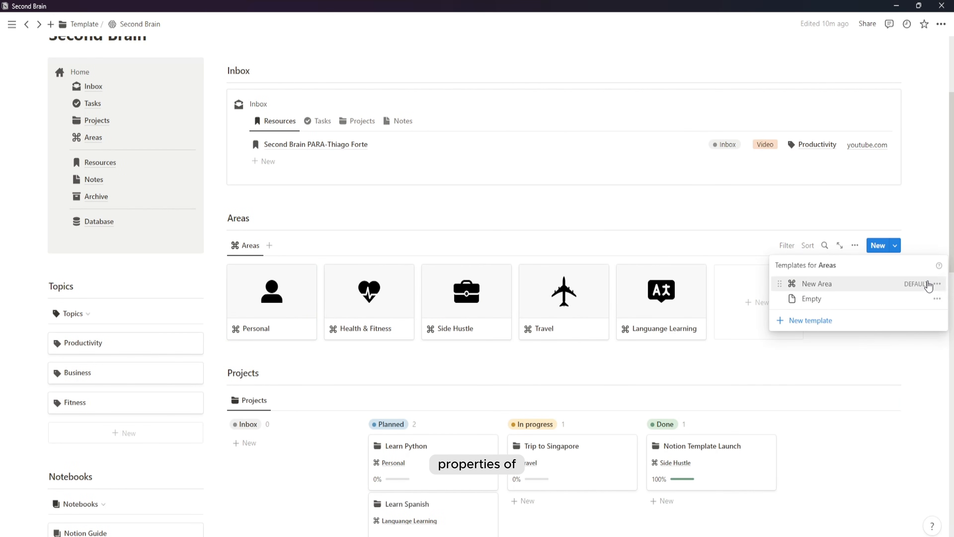
- Reopen the New Area template for editing and show the Progress and Archive properties on its Projects board
{"action": "left_click", "coordinate": [839, 283]}
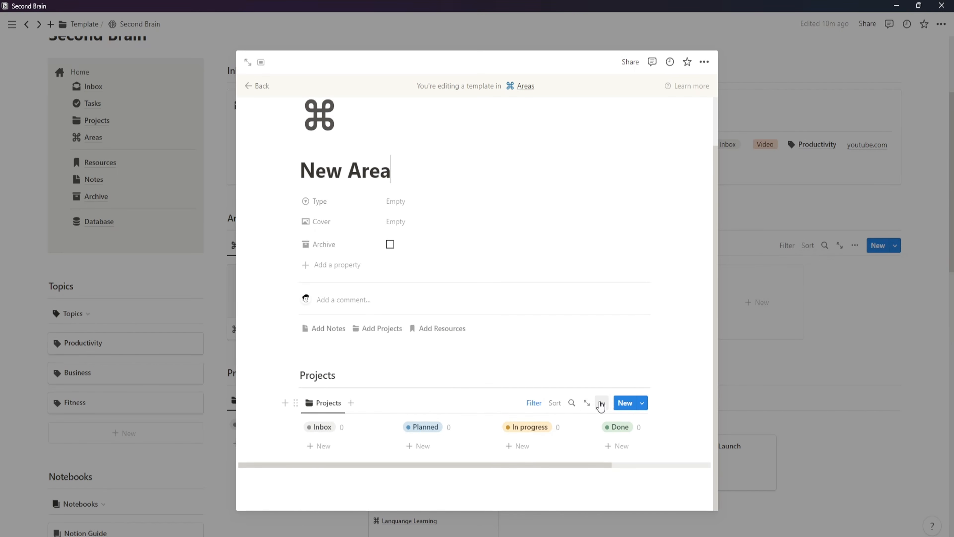
{"action": "left_click", "coordinate": [600, 403]}
{"action": "left_click", "coordinate": [595, 452]}
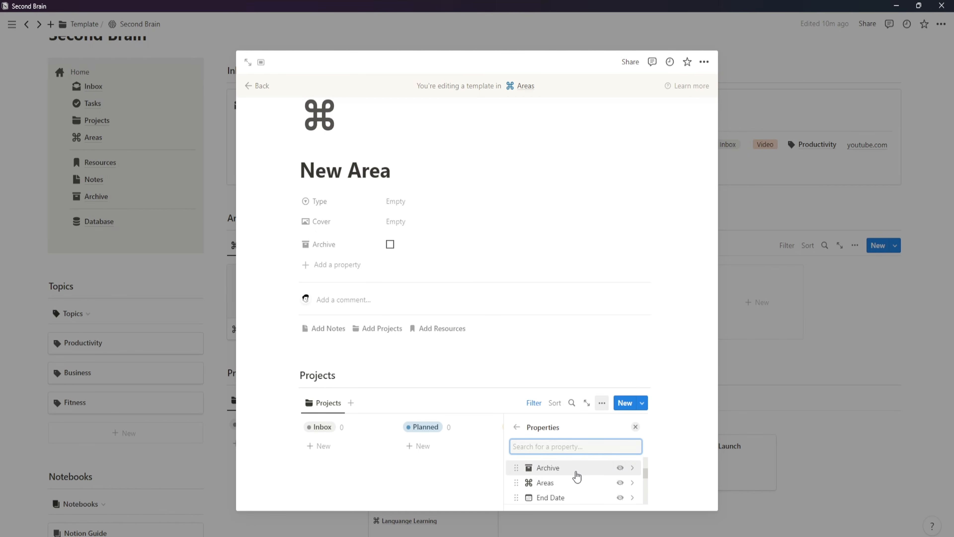
{"action": "scroll", "coordinate": [611, 476], "scroll_direction": "down", "scroll_amount": 3}
{"action": "scroll", "coordinate": [614, 477], "scroll_direction": "up", "scroll_amount": 1}
{"action": "scroll", "coordinate": [616, 479], "scroll_direction": "down", "scroll_amount": 1}
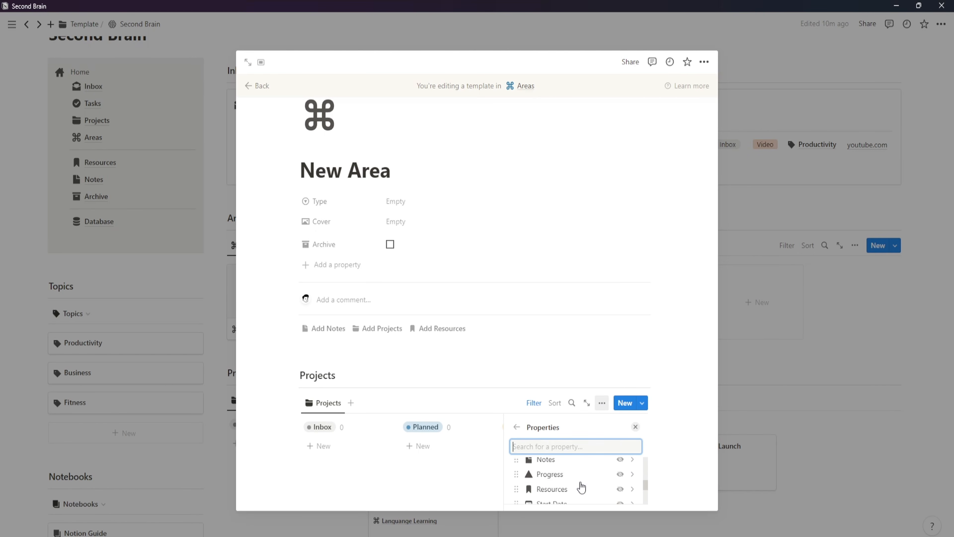
{"action": "left_click", "coordinate": [619, 474]}
{"action": "scroll", "coordinate": [585, 488], "scroll_direction": "down", "scroll_amount": 3}
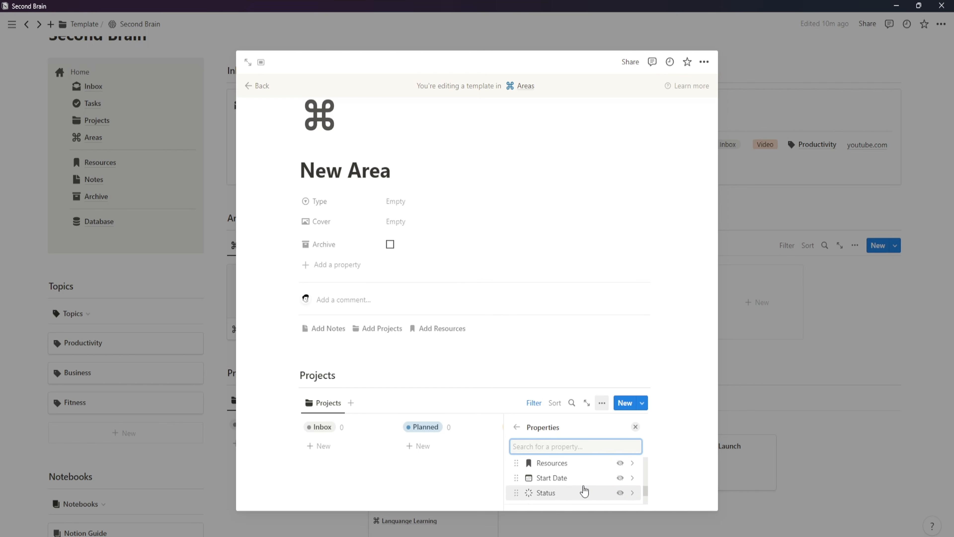
{"action": "scroll", "coordinate": [578, 490], "scroll_direction": "up", "scroll_amount": 5}
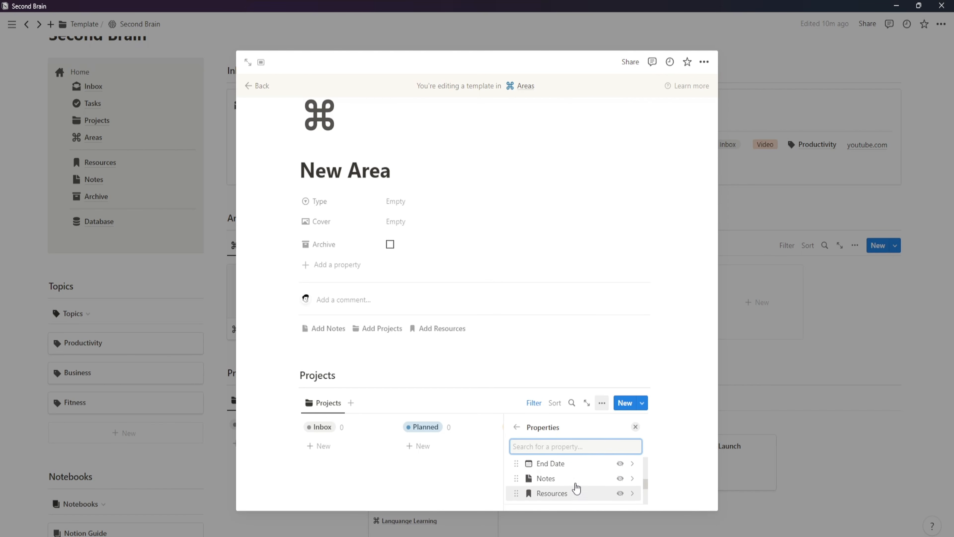
{"action": "left_click", "coordinate": [619, 475]}
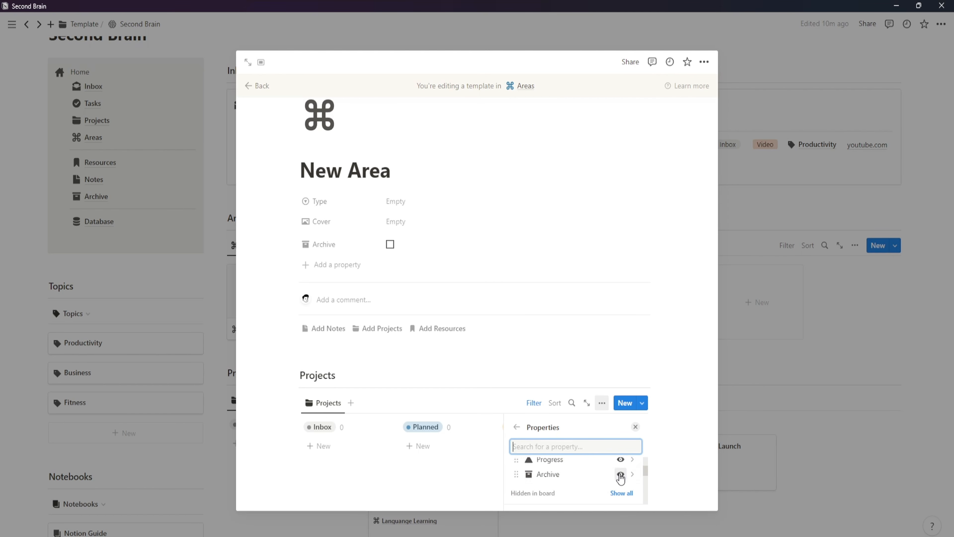
{"action": "left_click", "coordinate": [636, 263]}
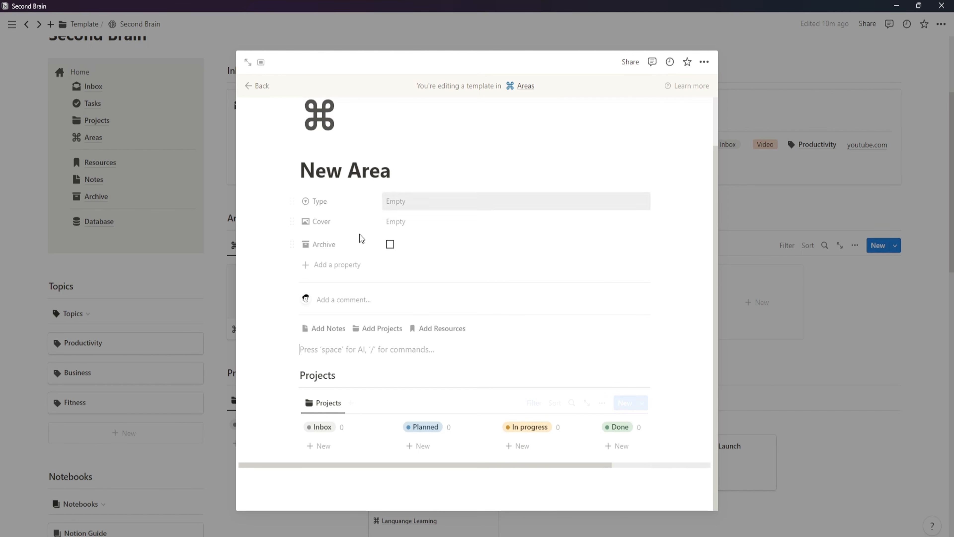
- Leave the template editor and open the Personal area page to check its Projects board
{"action": "left_click", "coordinate": [255, 87]}
{"action": "left_click", "coordinate": [305, 339]}
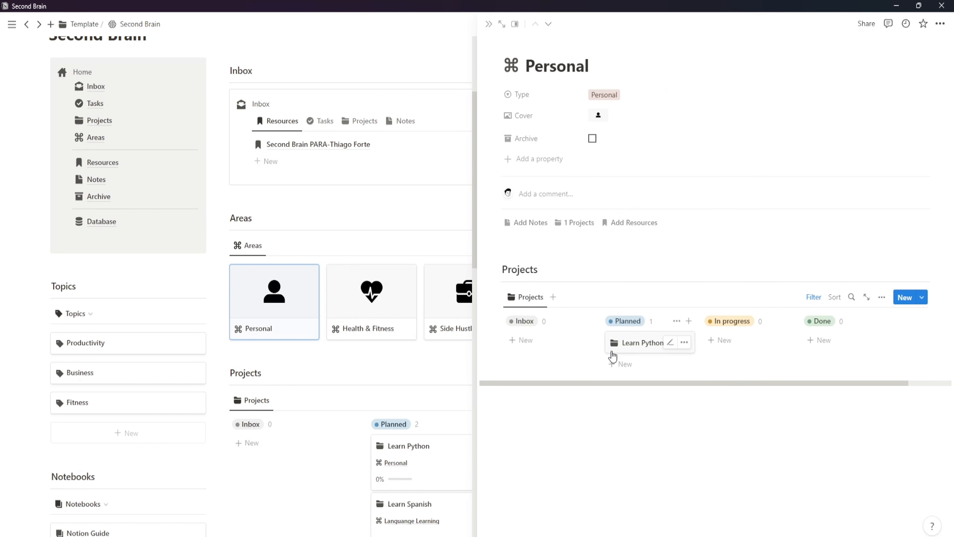
- Clear the old content of the Personal area page, reapply the updated New Area template, and close the page
{"action": "left_click_drag", "start_coordinate": [500, 248], "coordinate": [614, 401]}
{"action": "key", "text": "Delete"}
{"action": "left_click", "coordinate": [613, 270]}
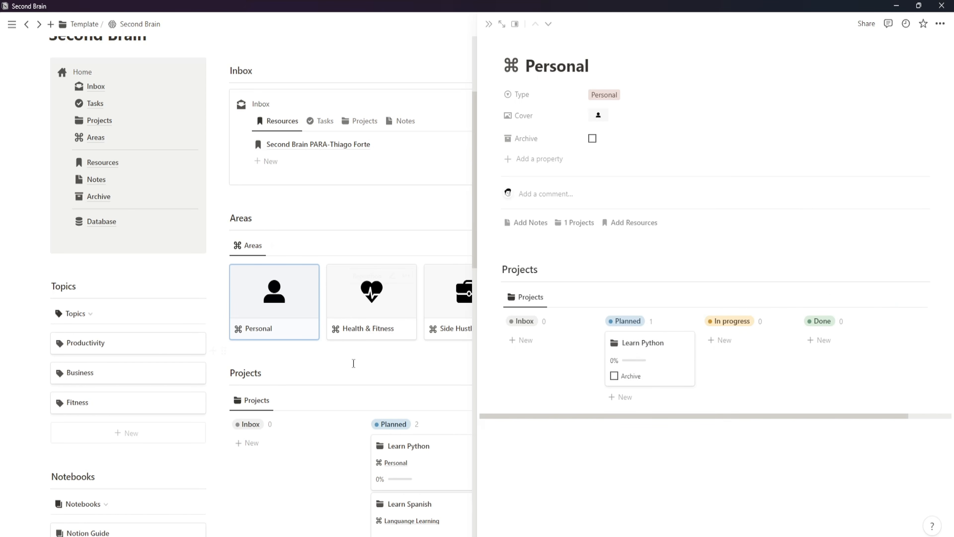
{"action": "left_click", "coordinate": [354, 363]}
- Apply the New Area template to the Health & Fitness and Side Hustle area pages, closing each page
{"action": "left_click", "coordinate": [367, 320]}
{"action": "left_click", "coordinate": [554, 273]}
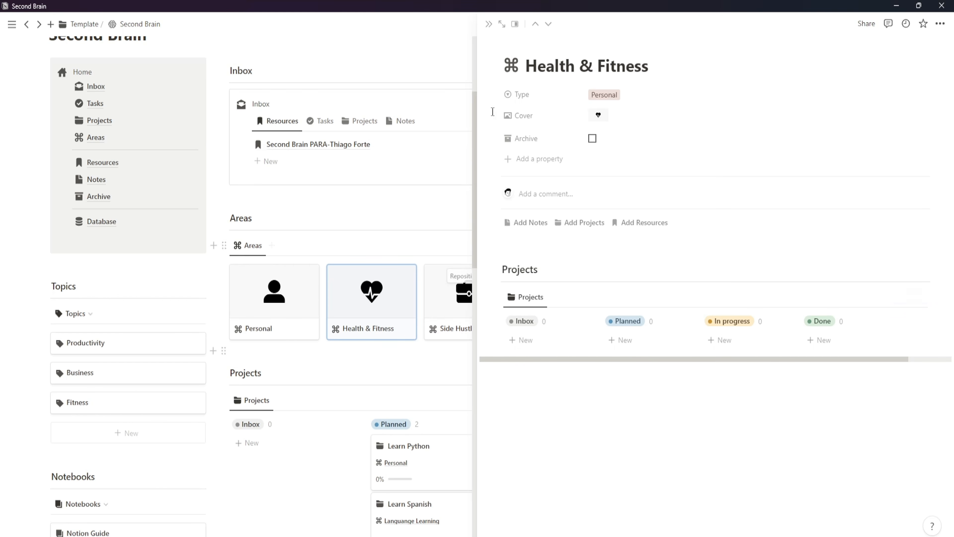
{"action": "left_click", "coordinate": [486, 26]}
{"action": "left_click", "coordinate": [456, 305]}
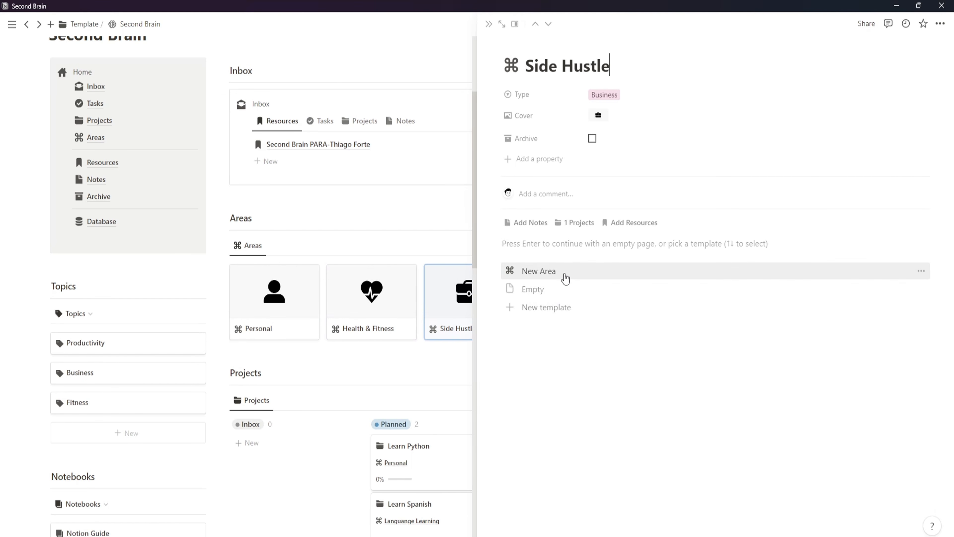
{"action": "left_click", "coordinate": [564, 274]}
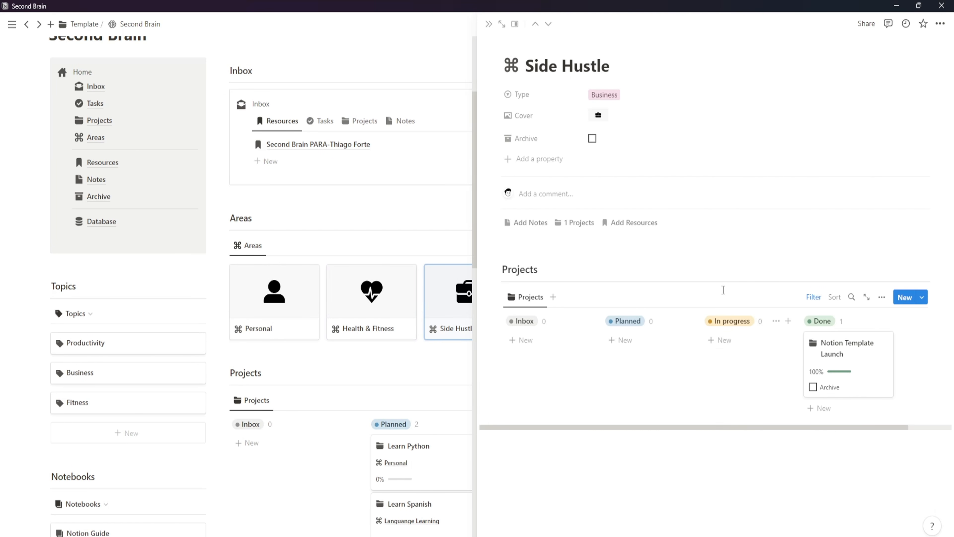
{"action": "left_click", "coordinate": [387, 365]}
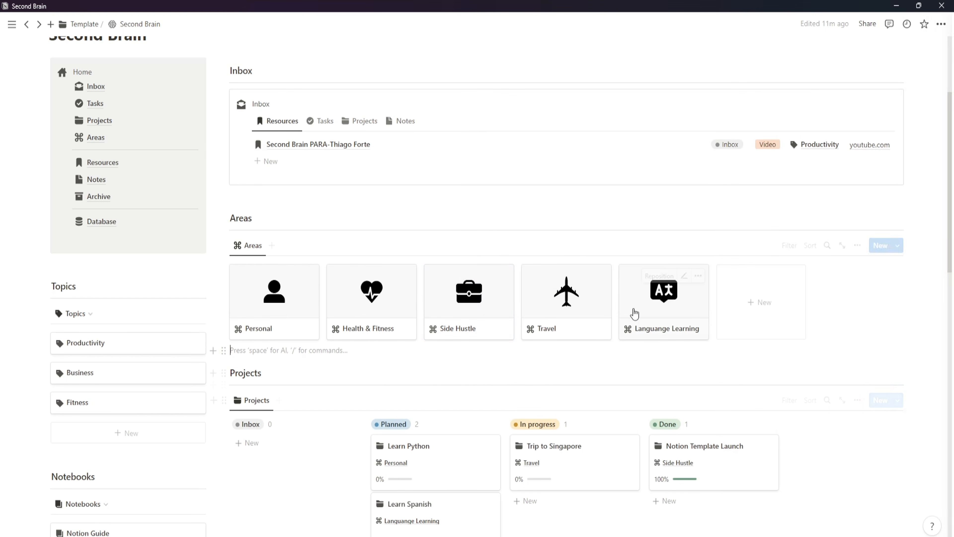
- Apply the New Area template to the Travel and Languange Learning area pages, closing each page
{"action": "left_click", "coordinate": [597, 312]}
{"action": "left_click", "coordinate": [566, 278]}
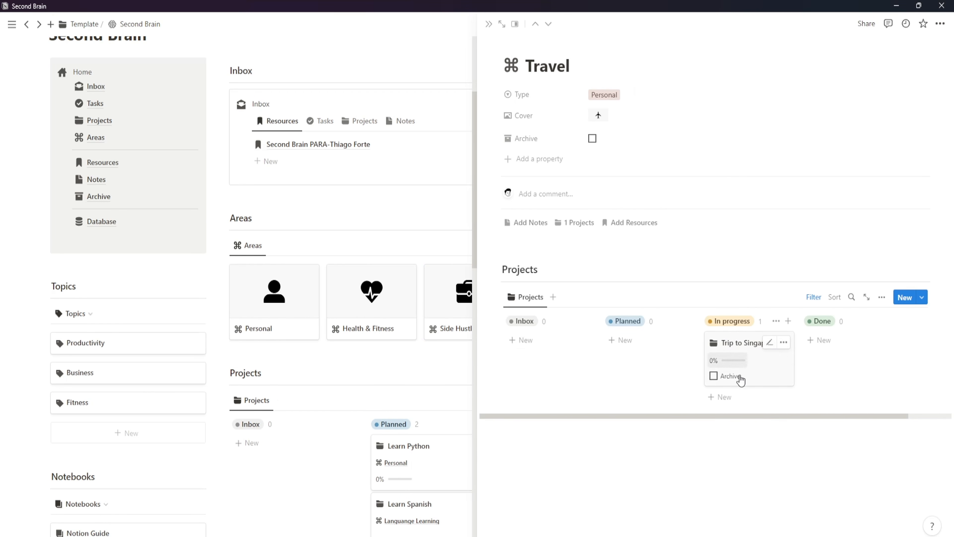
{"action": "left_click", "coordinate": [442, 348]}
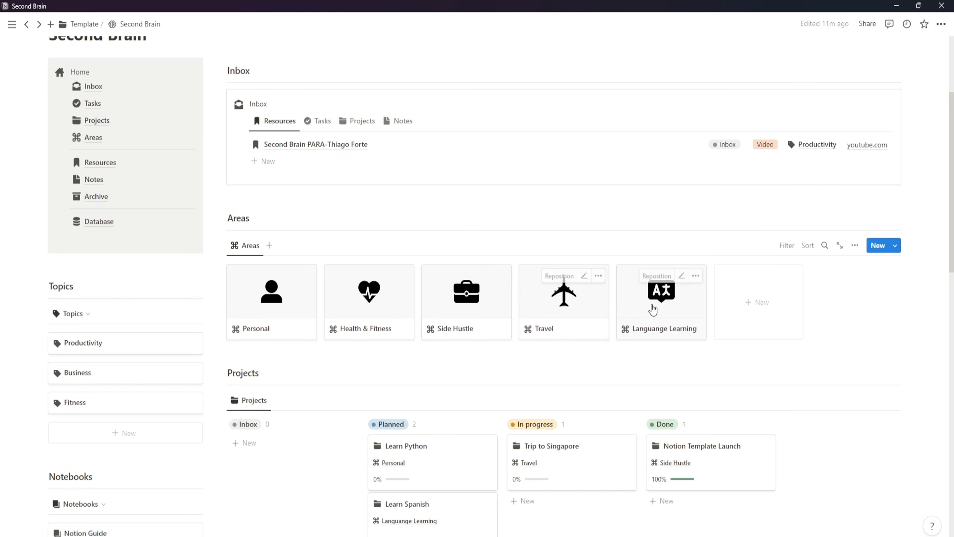
{"action": "left_click", "coordinate": [654, 309]}
{"action": "left_click", "coordinate": [538, 271]}
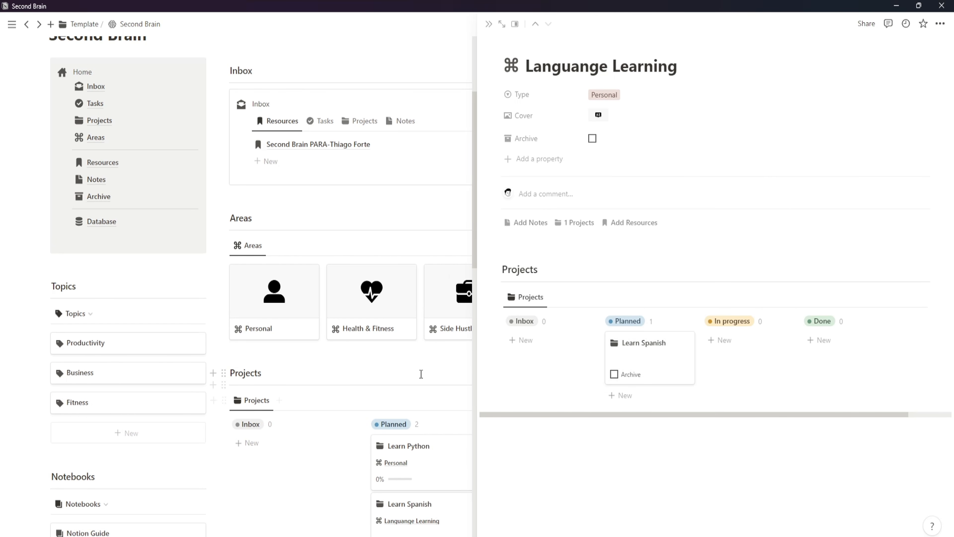
{"action": "left_click", "coordinate": [488, 24]}
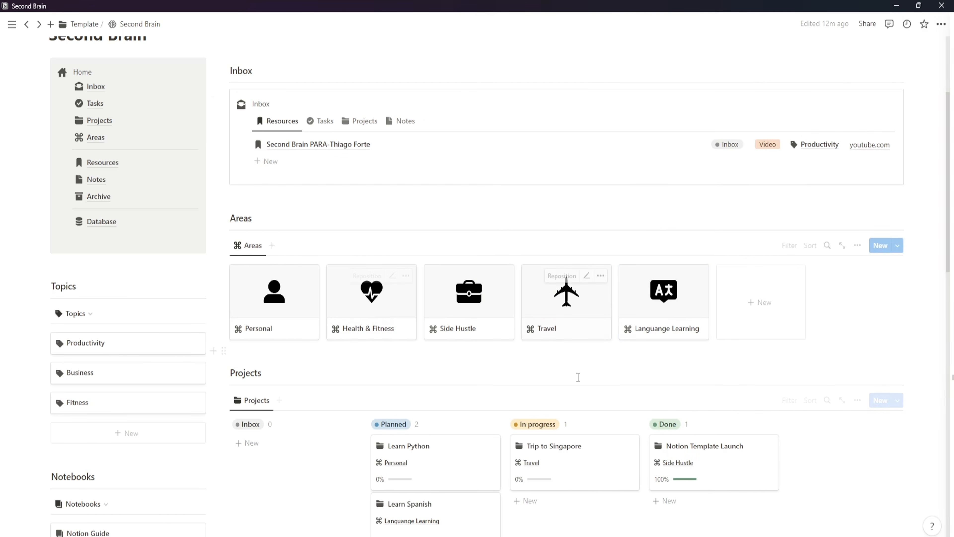
{"action": "scroll", "coordinate": [663, 372], "scroll_direction": "up", "scroll_amount": 2}
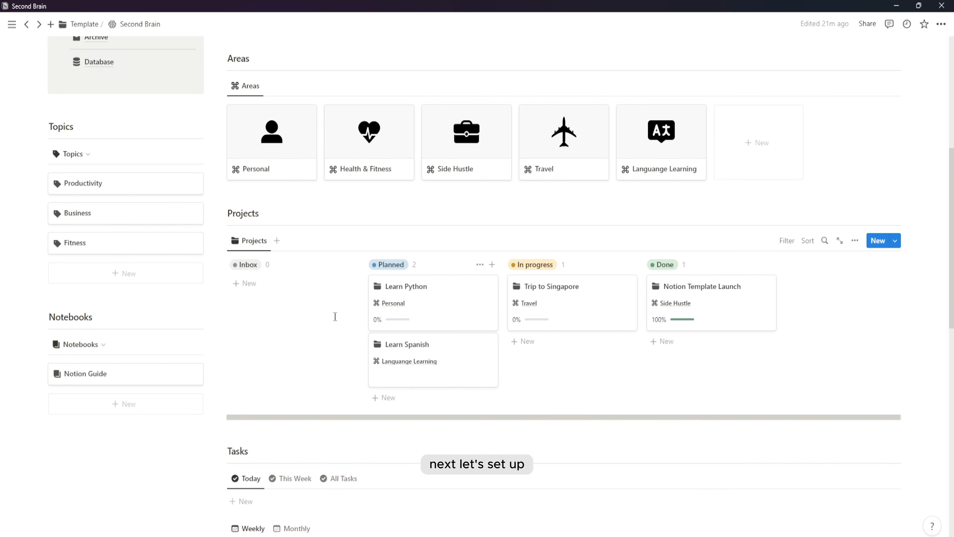
{"action": "scroll", "coordinate": [509, 381], "scroll_direction": "up", "scroll_amount": 2}
{"action": "scroll", "coordinate": [352, 350], "scroll_direction": "down", "scroll_amount": 2}
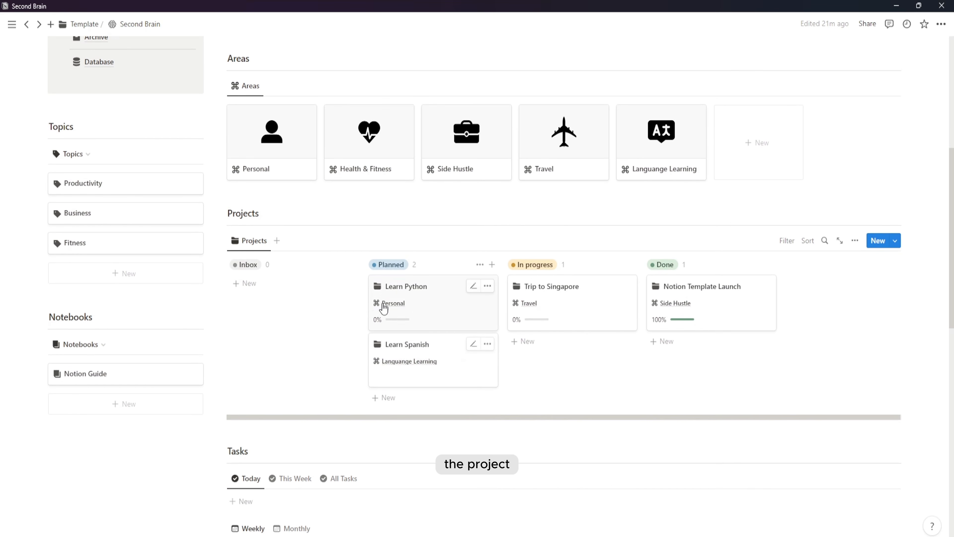
{"action": "left_click", "coordinate": [452, 313]}
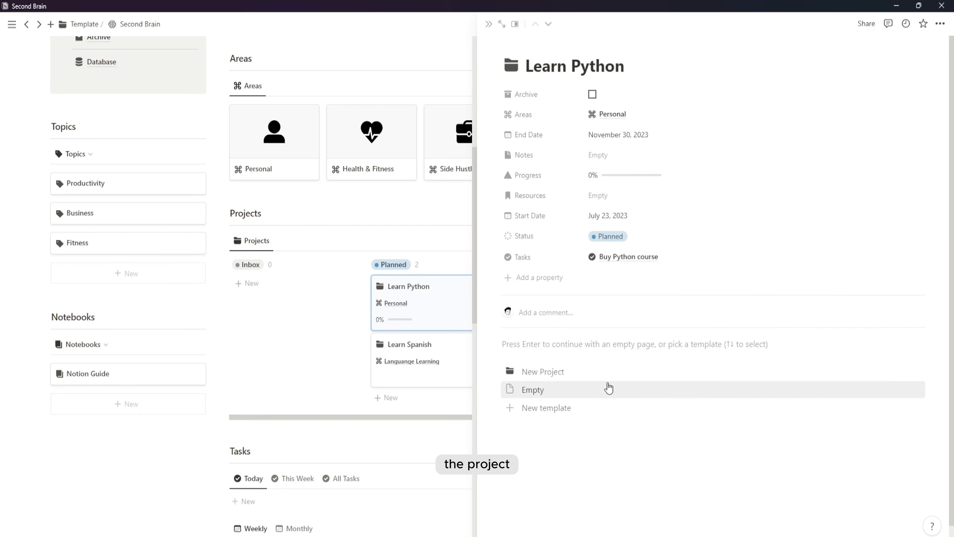
{"action": "key", "text": "Escape"}
- Open the New Project template for editing and order its properties as Status, Areas, Start Date, End Date, Progress, Archive
{"action": "left_click", "coordinate": [895, 240]}
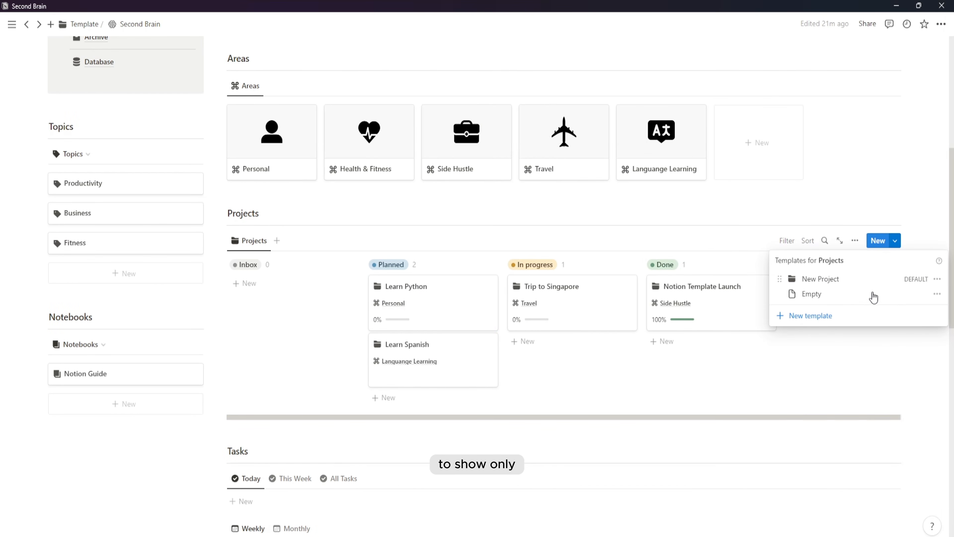
{"action": "left_click", "coordinate": [938, 279]}
{"action": "left_click", "coordinate": [846, 277]}
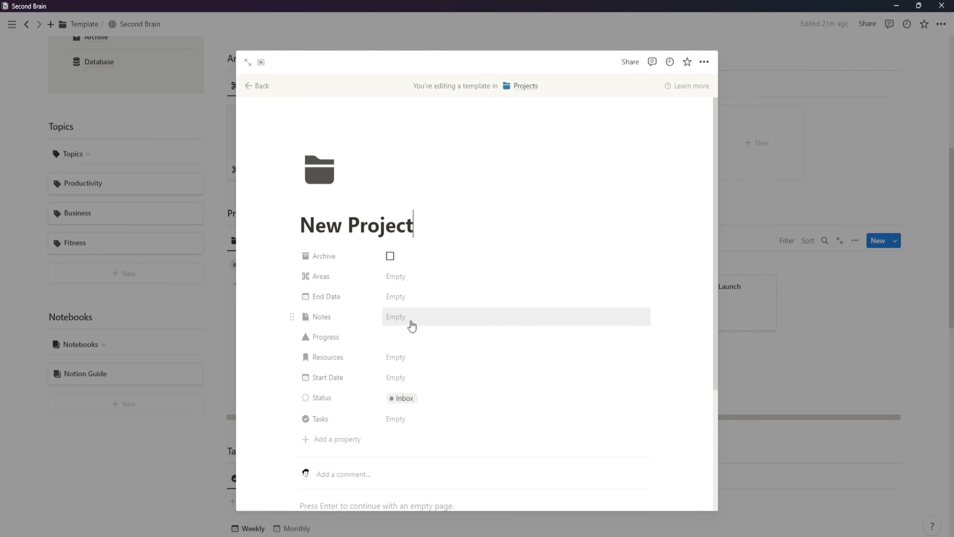
{"action": "left_click_drag", "start_coordinate": [316, 397], "coordinate": [330, 258]}
{"action": "left_click_drag", "start_coordinate": [323, 299], "coordinate": [326, 278]}
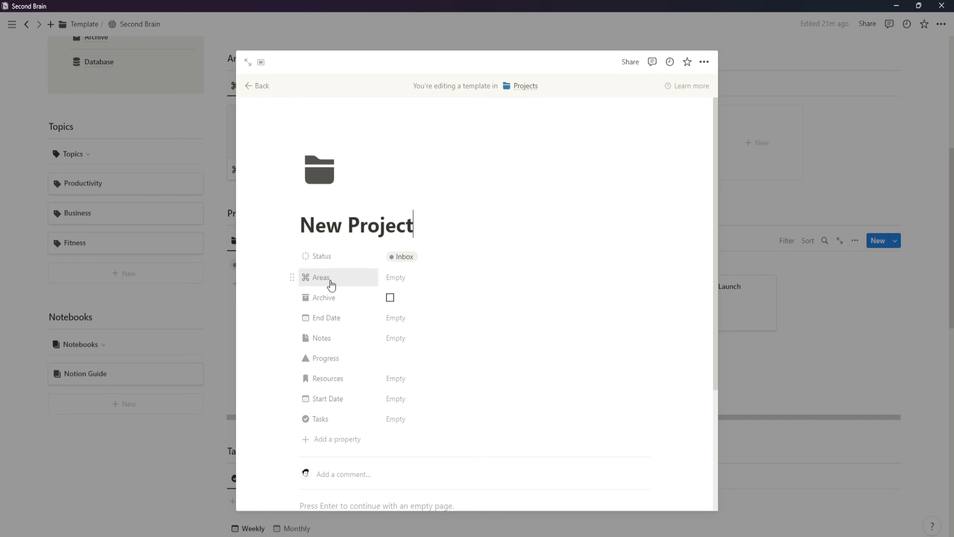
{"action": "left_click_drag", "start_coordinate": [323, 398], "coordinate": [336, 319]}
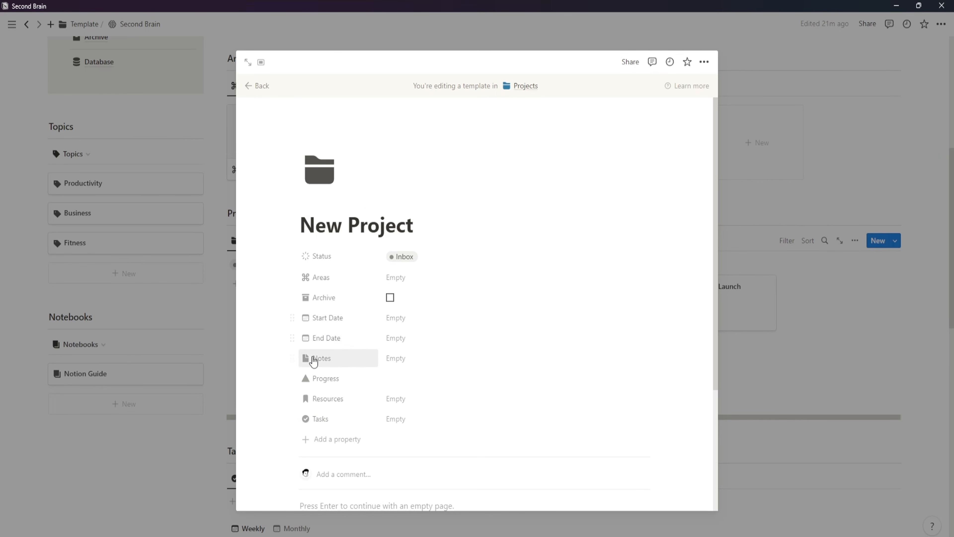
{"action": "left_click_drag", "start_coordinate": [326, 379], "coordinate": [337, 358]}
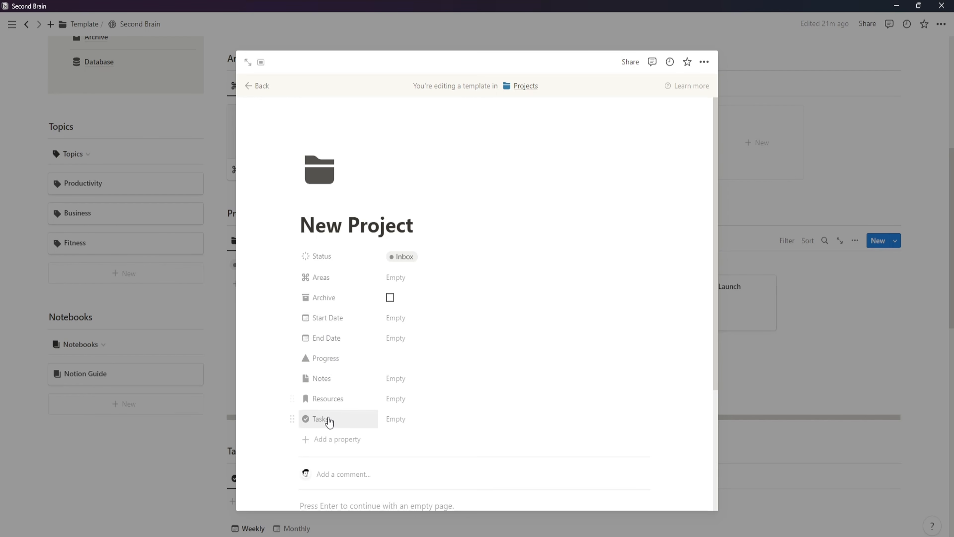
{"action": "left_click_drag", "start_coordinate": [332, 299], "coordinate": [334, 379]}
- Set the Notes, Resources and Tasks relations in the New Project template to show as Minimal
{"action": "left_click", "coordinate": [292, 378]}
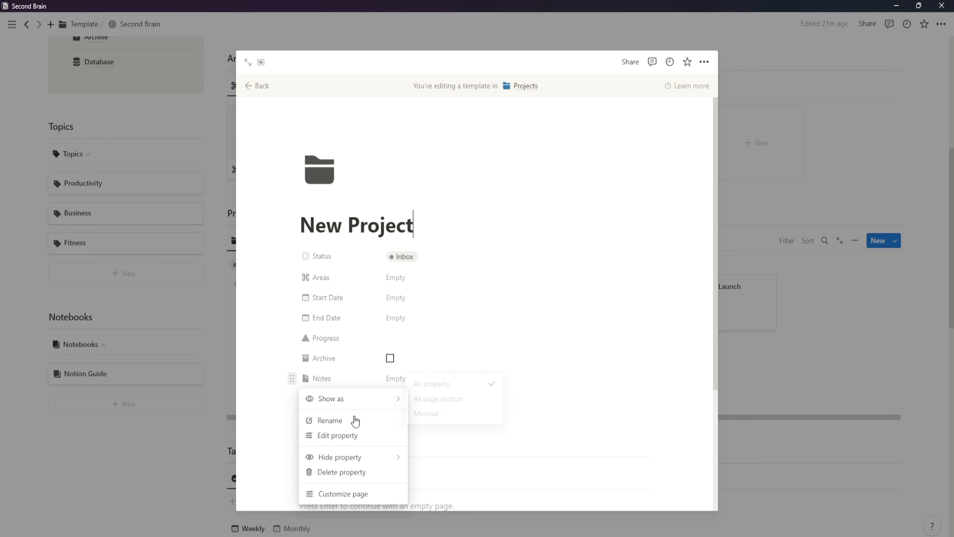
{"action": "mouse_move", "coordinate": [330, 399]}
{"action": "left_click", "coordinate": [419, 413]}
{"action": "left_click", "coordinate": [307, 378]}
{"action": "mouse_move", "coordinate": [360, 404]}
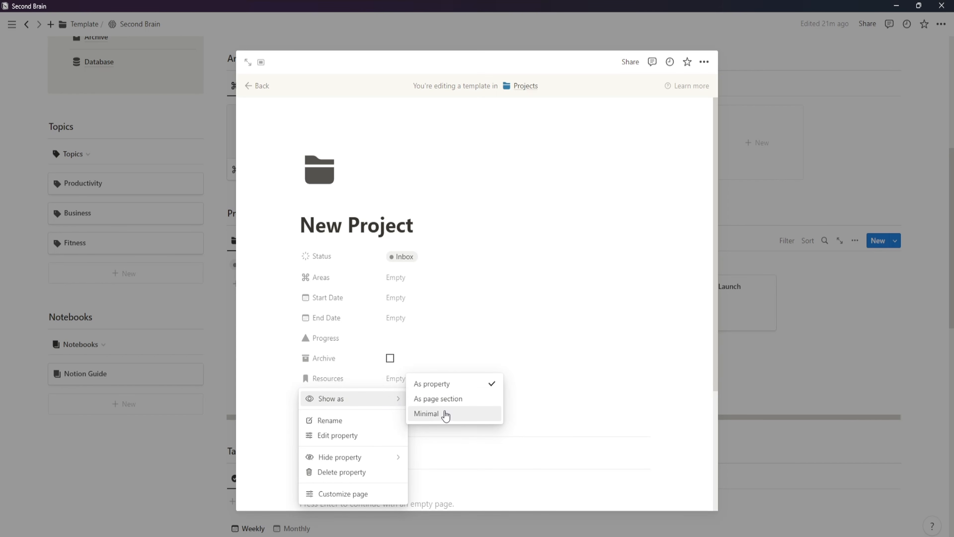
{"action": "left_click", "coordinate": [446, 416]}
{"action": "left_click", "coordinate": [295, 379]}
{"action": "mouse_move", "coordinate": [358, 401]}
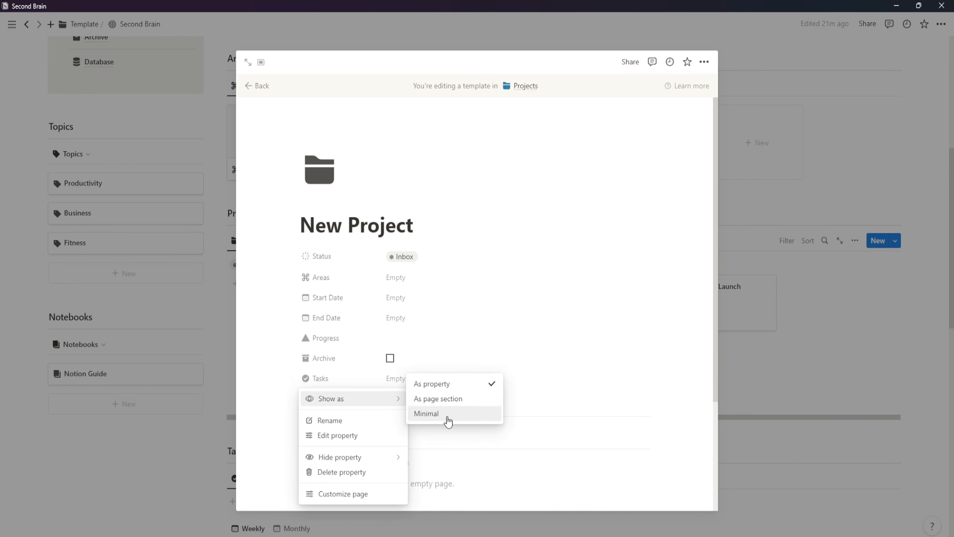
{"action": "left_click", "coordinate": [448, 420]}
- Add a Heading 3 reading Tasks with a divider beneath it in the template body
{"action": "scroll", "coordinate": [401, 373], "scroll_direction": "down", "scroll_amount": 3}
{"action": "left_click", "coordinate": [332, 367]}
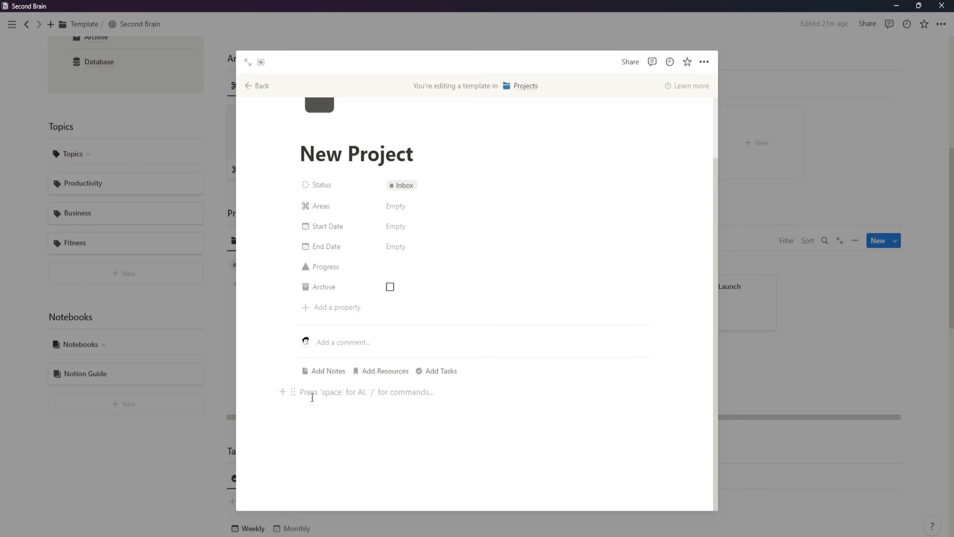
{"action": "type", "text": "/head"}
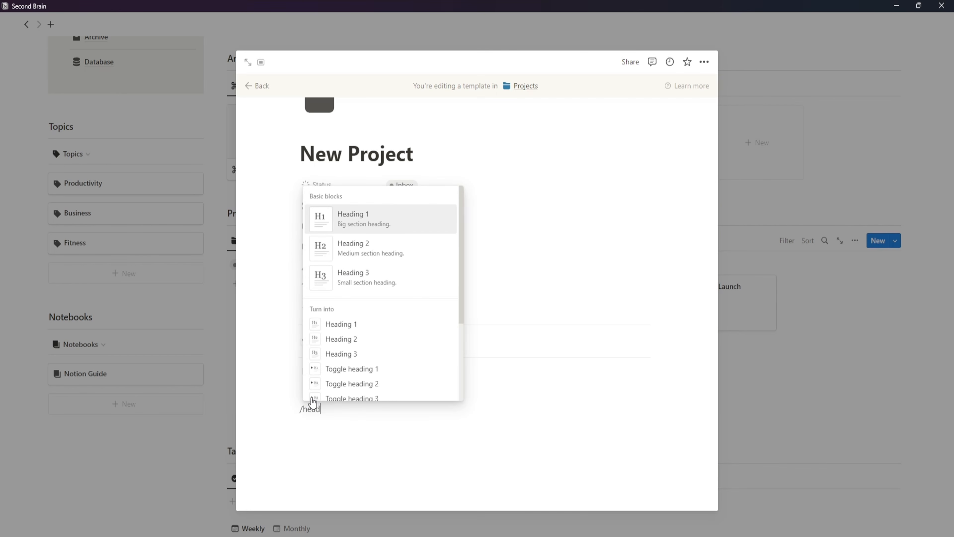
{"action": "left_click", "coordinate": [387, 282]}
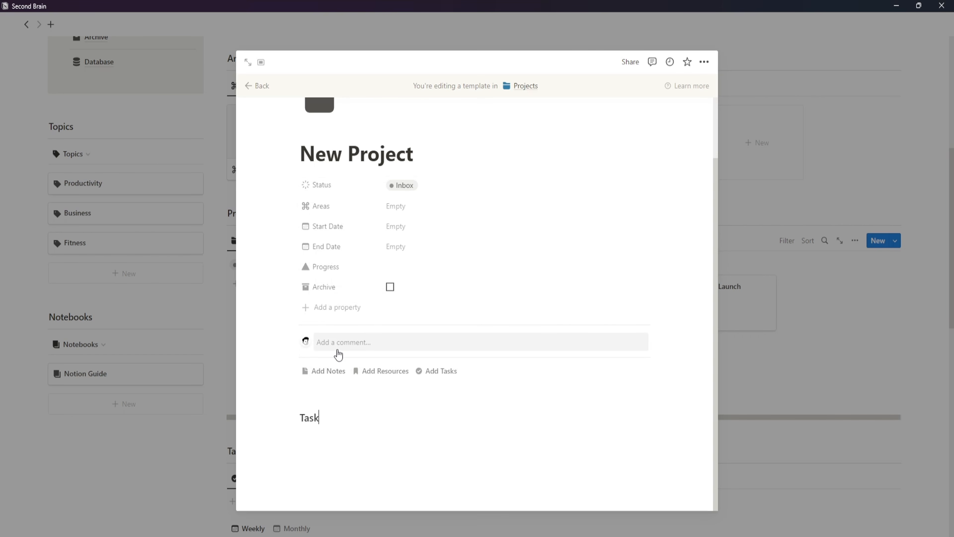
{"action": "type", "text": "Tasks"}
{"action": "key", "text": "Return"}
{"action": "type", "text": "/div"}
{"action": "key", "text": "Return"}
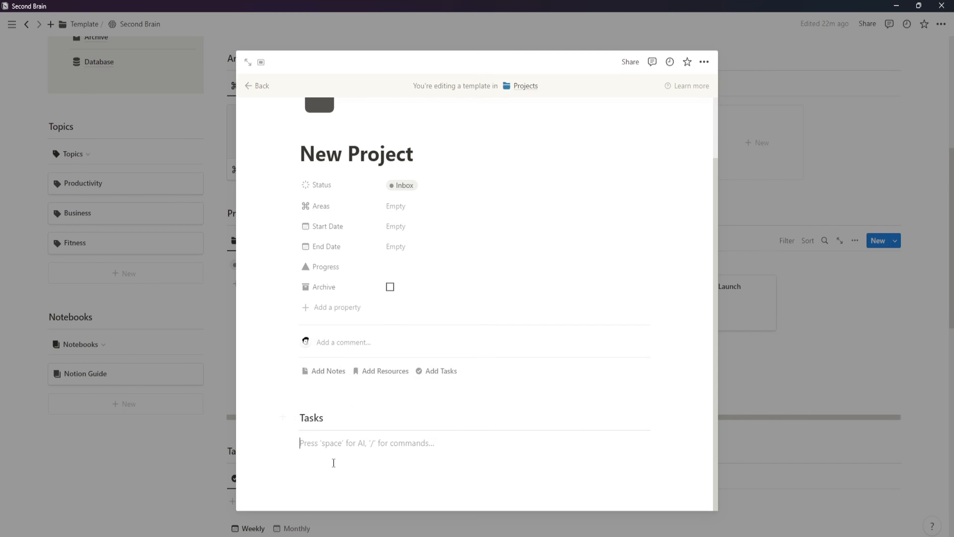
- Insert a linked view of the Tasks database below the divider and hide its database title
{"action": "type", "text": "/linked"}
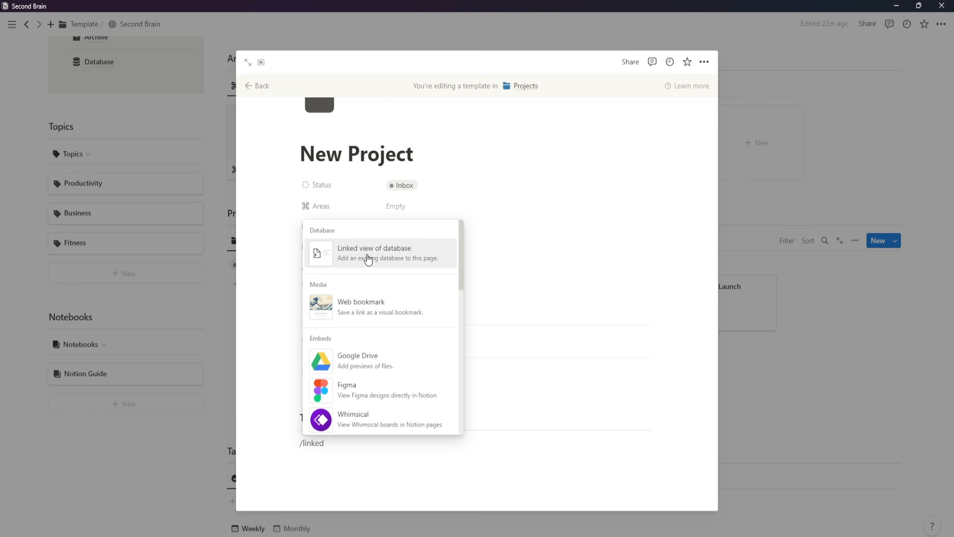
{"action": "left_click", "coordinate": [366, 256]}
{"action": "left_click", "coordinate": [541, 485]}
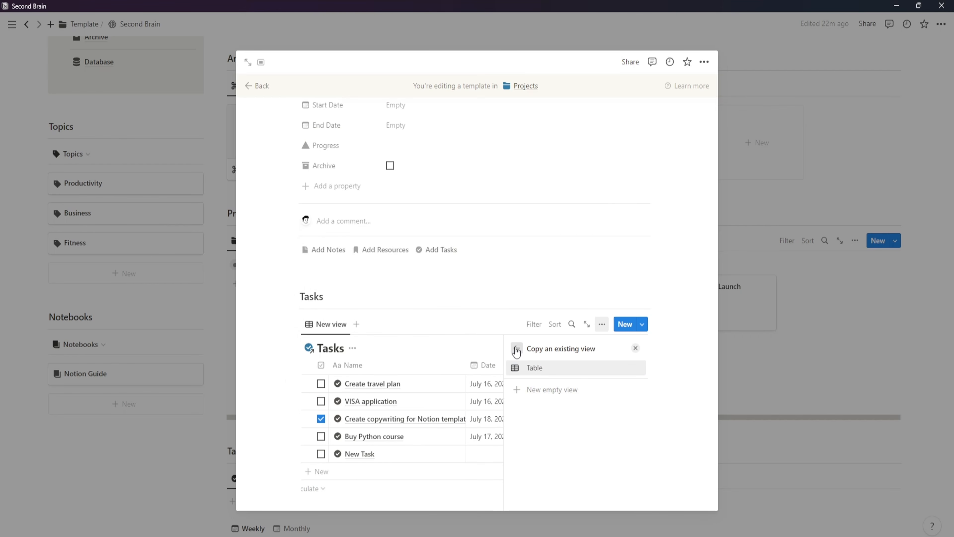
{"action": "left_click", "coordinate": [516, 349]}
{"action": "left_click", "coordinate": [352, 347]}
{"action": "left_click", "coordinate": [356, 401]}
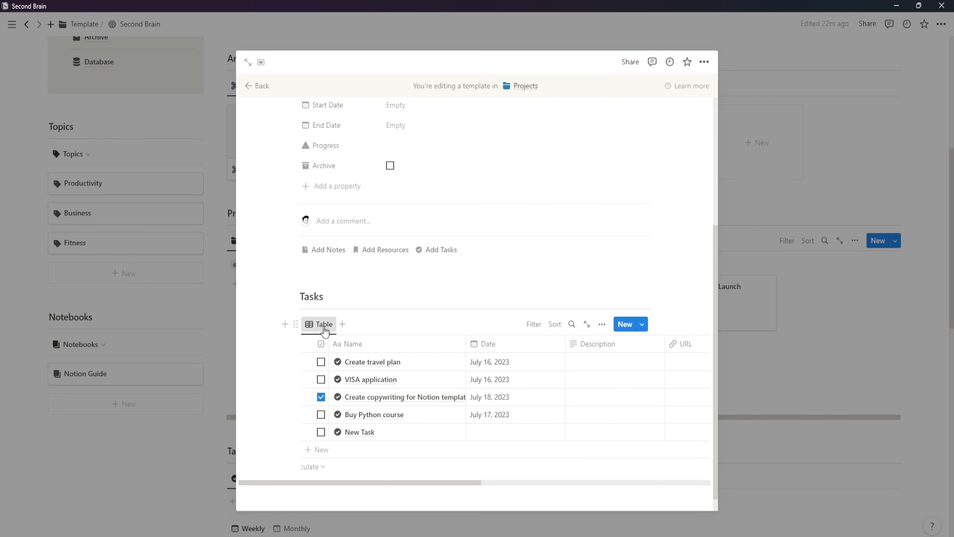
- Change the linked Tasks view's layout from table to List
{"action": "left_click", "coordinate": [324, 329]}
{"action": "left_click", "coordinate": [347, 364]}
{"action": "left_click", "coordinate": [601, 388]}
{"action": "left_click", "coordinate": [576, 398]}
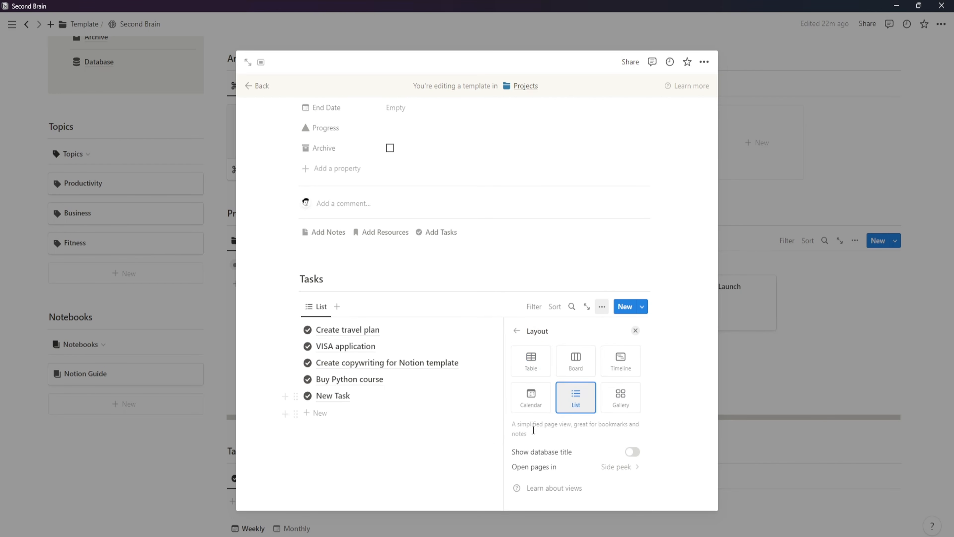
{"action": "left_click", "coordinate": [377, 470]}
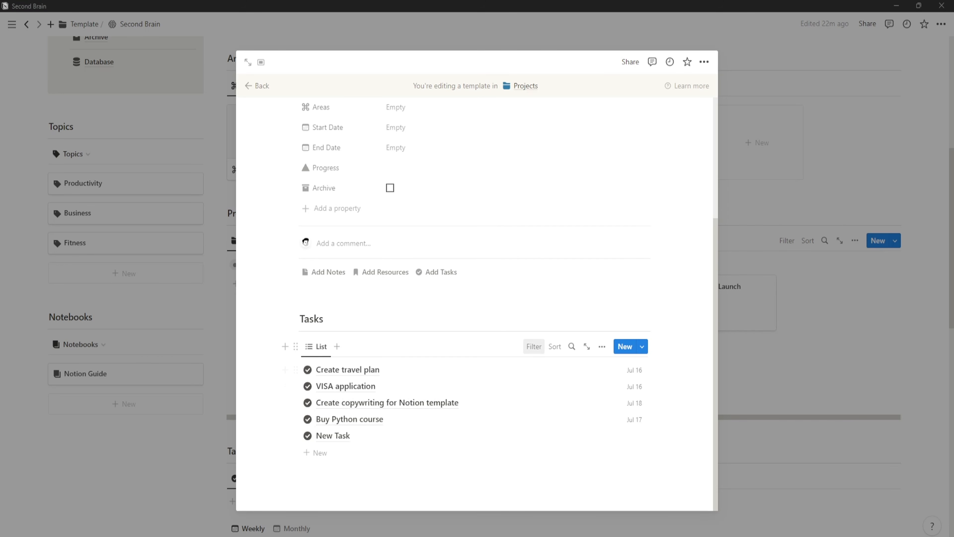
- Filter the linked Tasks list to tasks whose Projects relation contains New Project
{"action": "left_click", "coordinate": [530, 357]}
{"action": "left_click", "coordinate": [526, 439]}
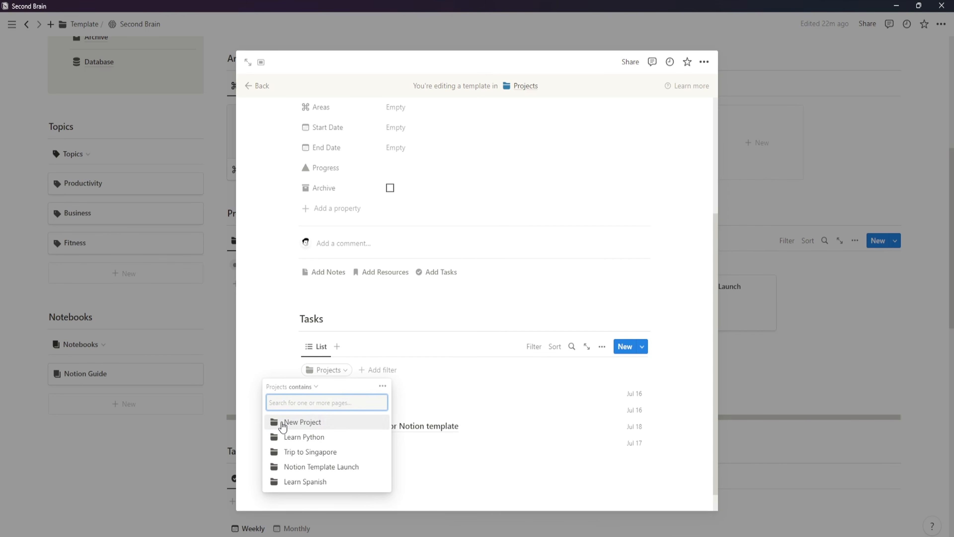
{"action": "left_click", "coordinate": [279, 423]}
{"action": "left_click", "coordinate": [478, 466]}
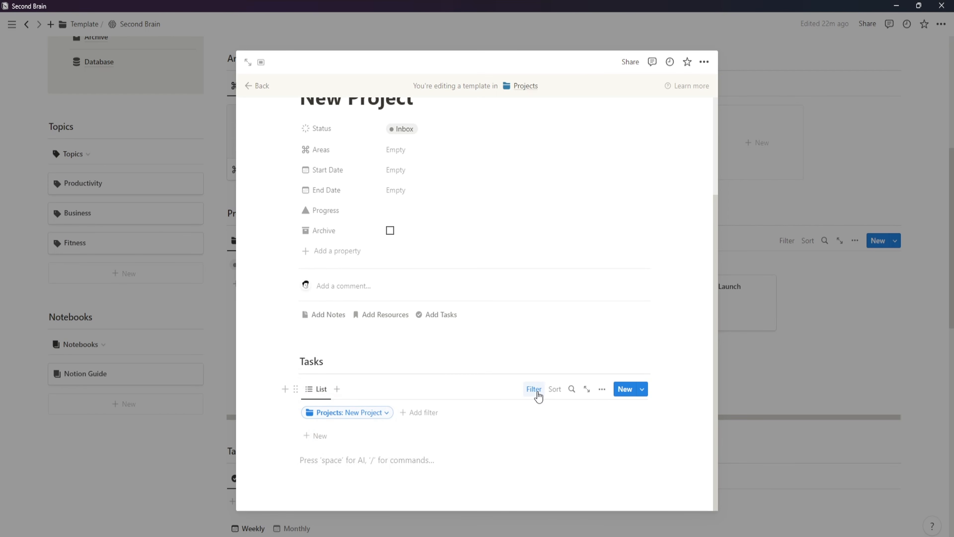
- Add a second filter to the Tasks list so that Complete is Unchecked
{"action": "left_click", "coordinate": [537, 391]}
{"action": "left_click", "coordinate": [530, 414]}
{"action": "left_click", "coordinate": [419, 414]}
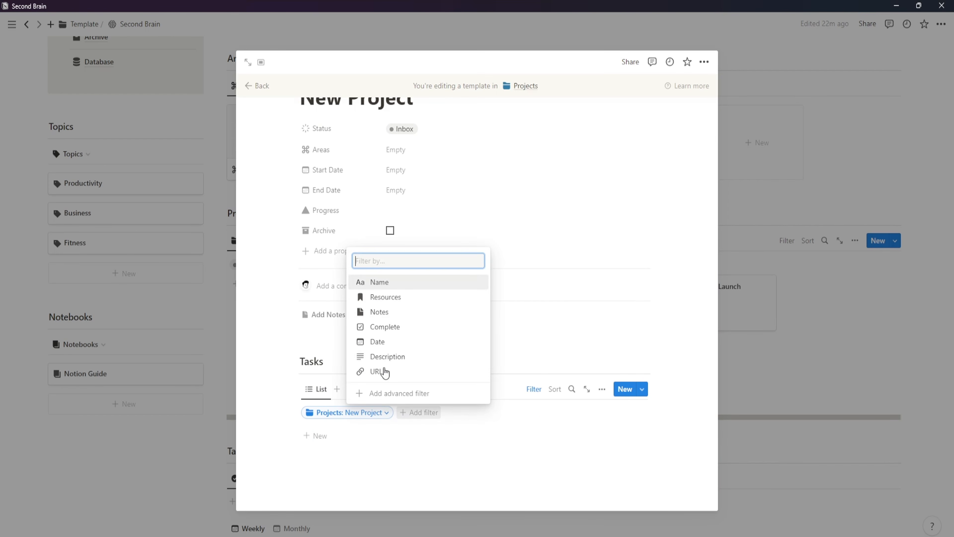
{"action": "left_click", "coordinate": [380, 327]}
{"action": "left_click", "coordinate": [395, 447]}
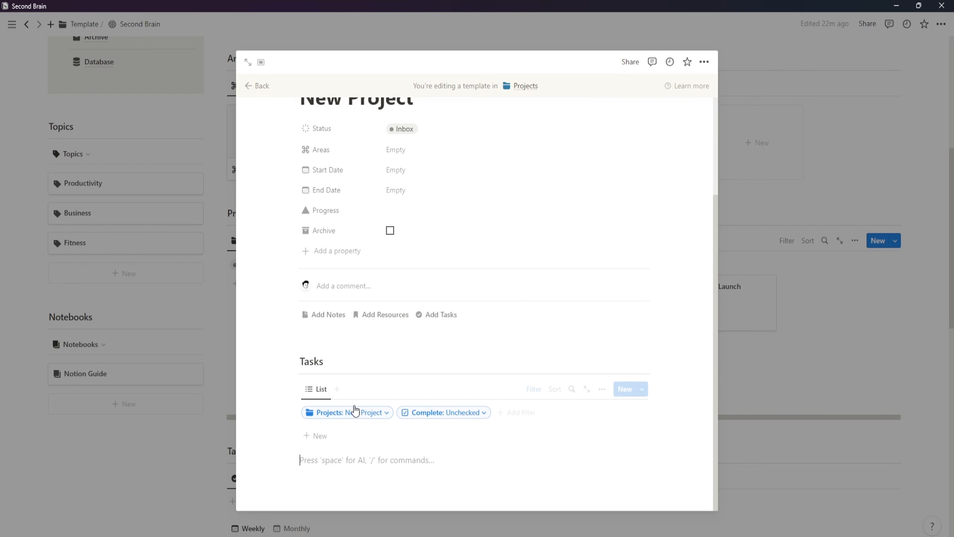
- Show the Complete property alongside Date in the linked Tasks list
{"action": "left_click", "coordinate": [602, 390]}
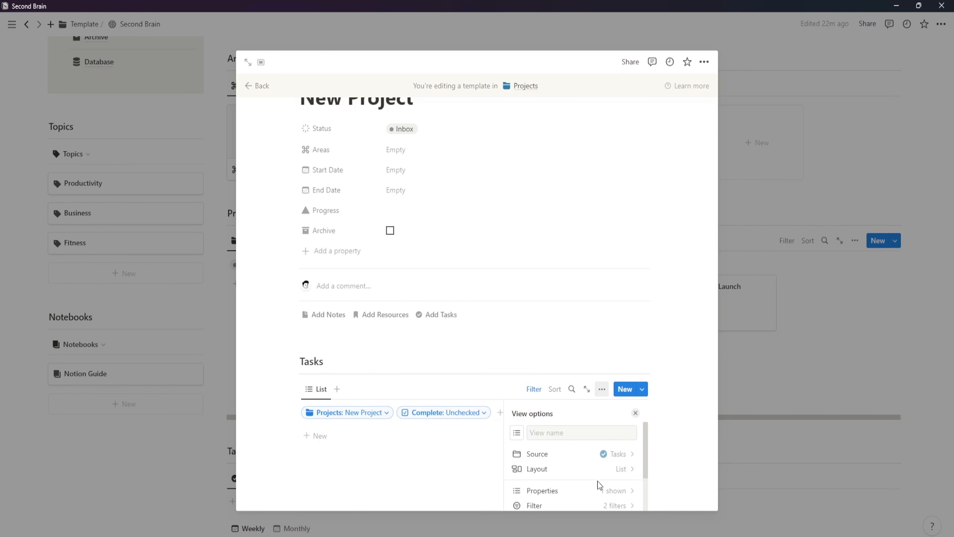
{"action": "left_click", "coordinate": [597, 488]}
{"action": "scroll", "coordinate": [595, 484], "scroll_direction": "up", "scroll_amount": 2}
{"action": "scroll", "coordinate": [594, 484], "scroll_direction": "down", "scroll_amount": 2}
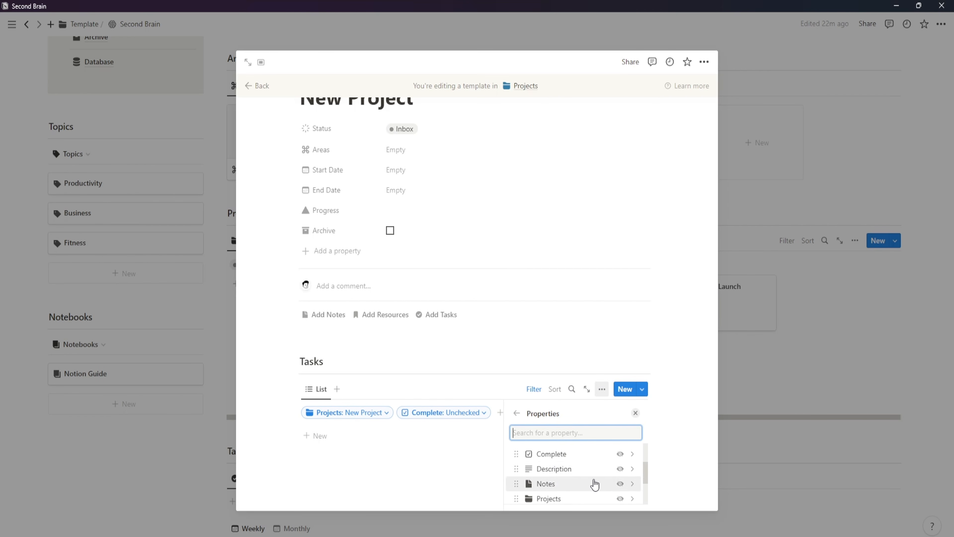
{"action": "left_click", "coordinate": [620, 454]}
{"action": "scroll", "coordinate": [579, 483], "scroll_direction": "down", "scroll_amount": 3}
{"action": "scroll", "coordinate": [564, 483], "scroll_direction": "up", "scroll_amount": 3}
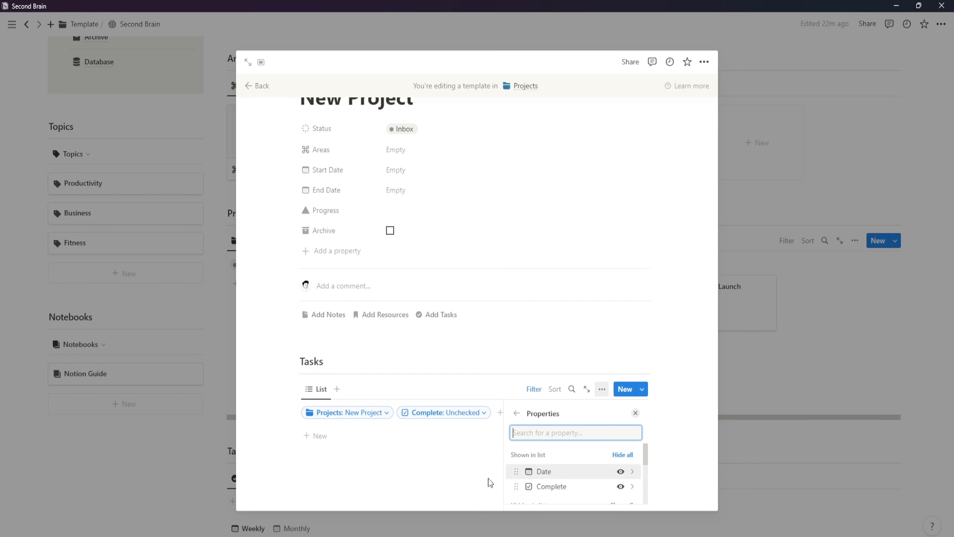
{"action": "left_click", "coordinate": [488, 482]}
- Duplicate the Tasks List view, name the copy Completed, and give it a check-circle icon
{"action": "left_click", "coordinate": [317, 390]}
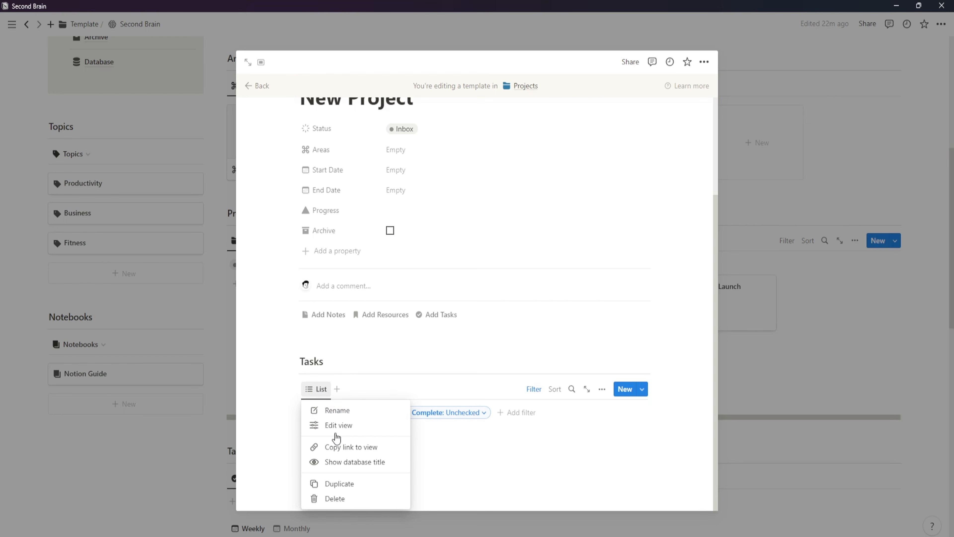
{"action": "left_click", "coordinate": [352, 485]}
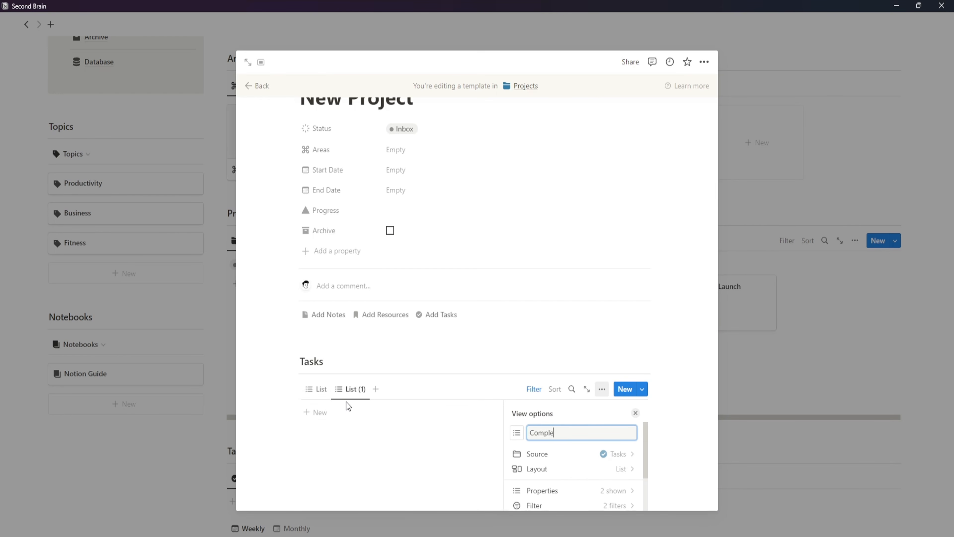
{"action": "type", "text": "Completed"}
{"action": "left_click", "coordinate": [517, 433]}
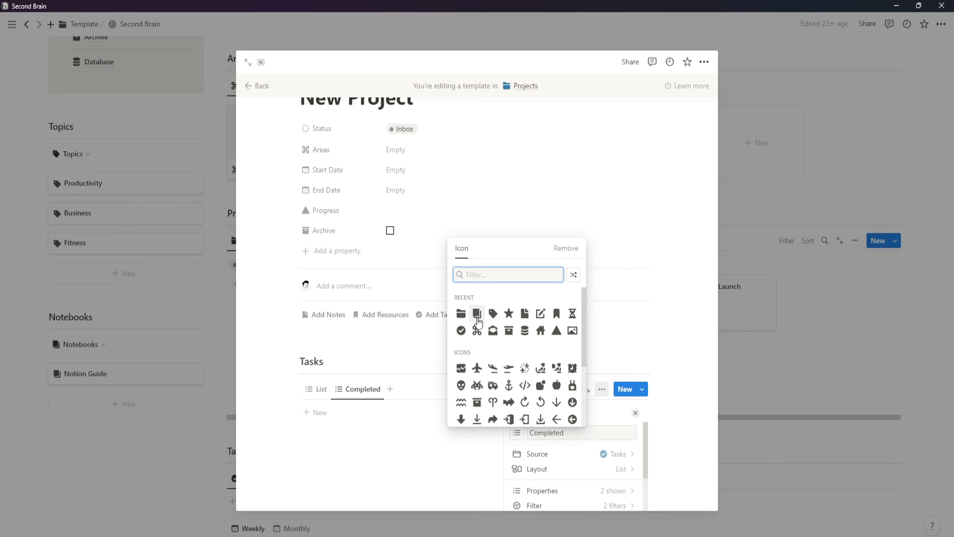
{"action": "left_click", "coordinate": [462, 331]}
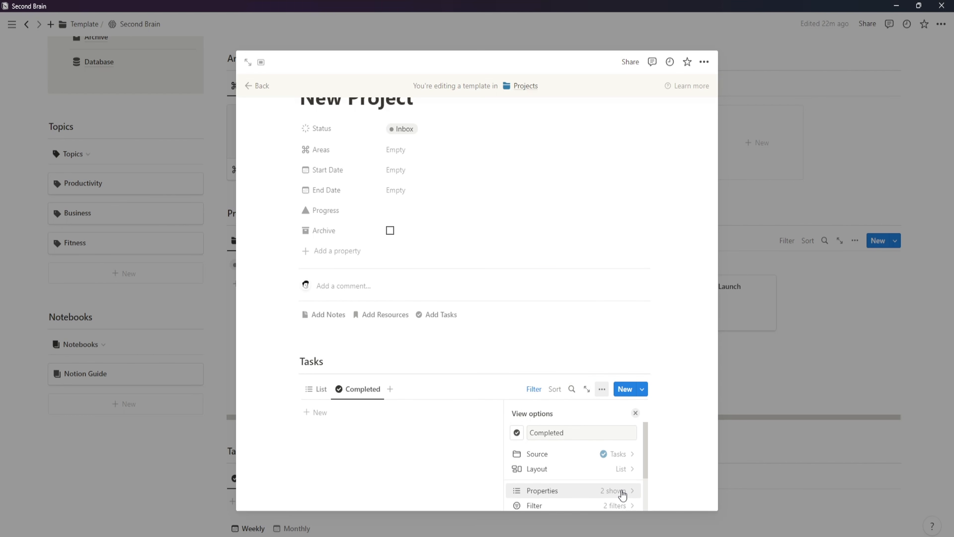
{"action": "left_click", "coordinate": [415, 458]}
- Change the Completed view's Complete filter to Checked and return to the List view
{"action": "left_click", "coordinate": [537, 414]}
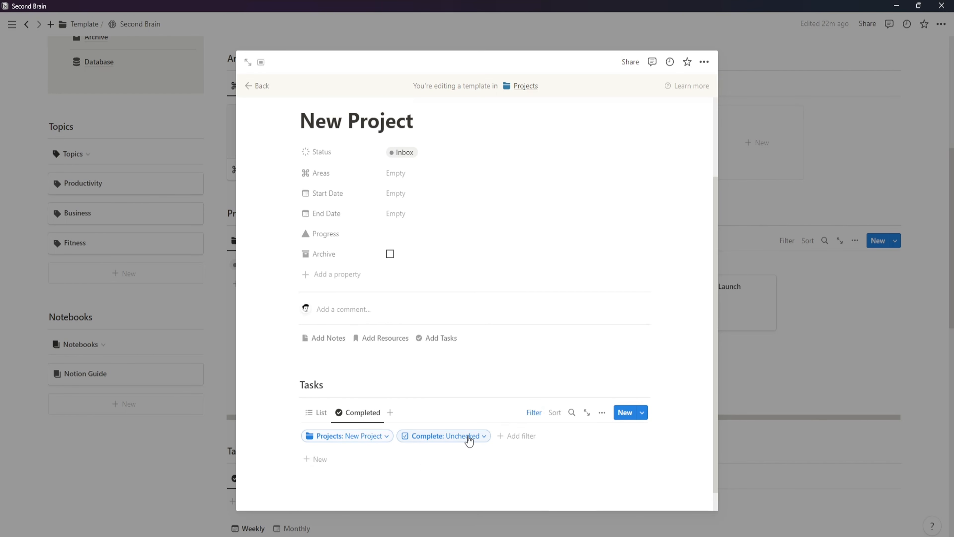
{"action": "left_click", "coordinate": [469, 436]}
{"action": "left_click", "coordinate": [423, 486]}
{"action": "left_click", "coordinate": [329, 416]}
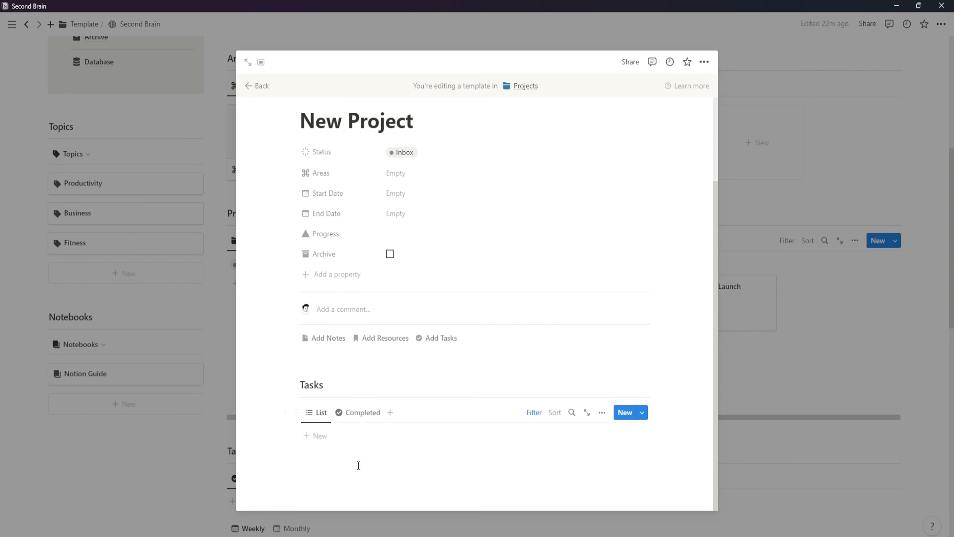
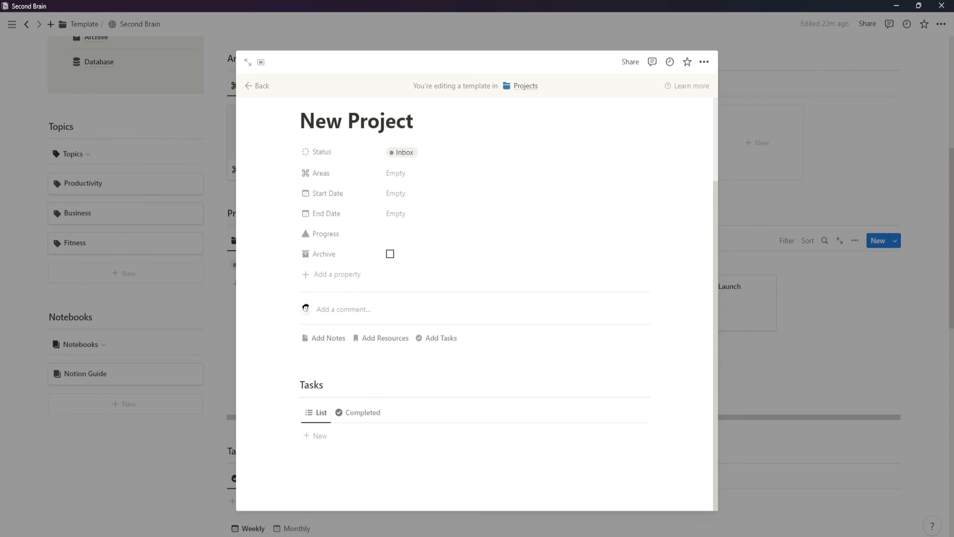
- Insert another linked view of the Tasks database below the tasks list and hide its database title
{"action": "left_click", "coordinate": [317, 467]}
{"action": "type", "text": "/linke"}
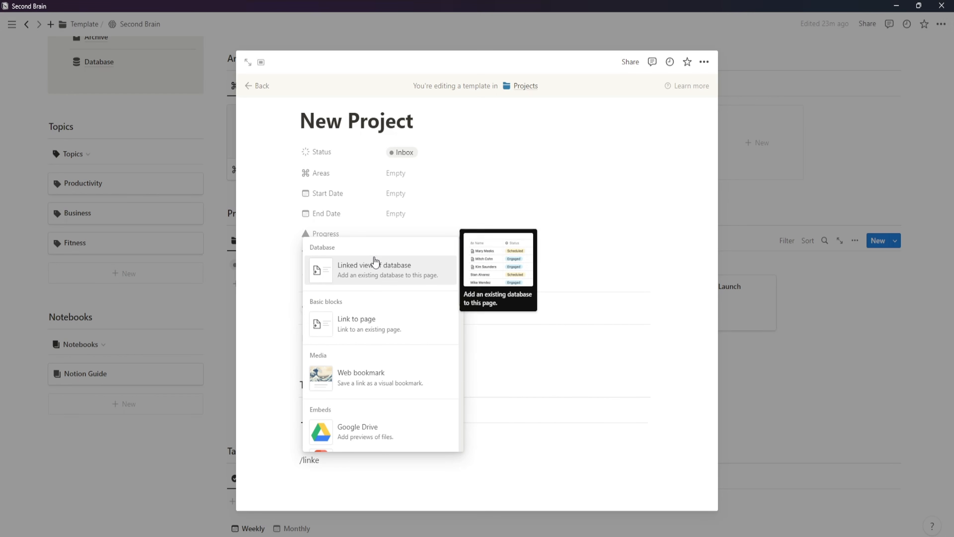
{"action": "left_click", "coordinate": [376, 262]}
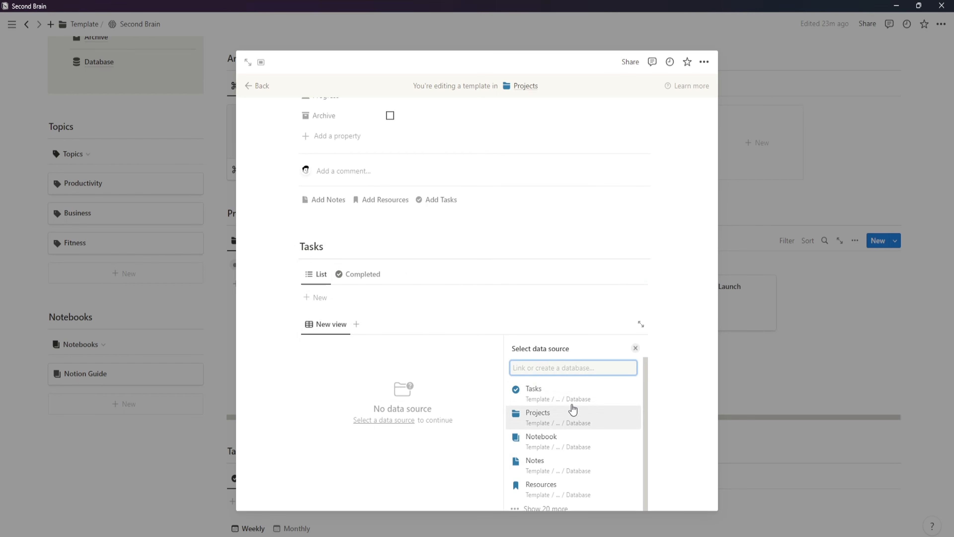
{"action": "left_click", "coordinate": [535, 389]}
{"action": "left_click", "coordinate": [526, 369]}
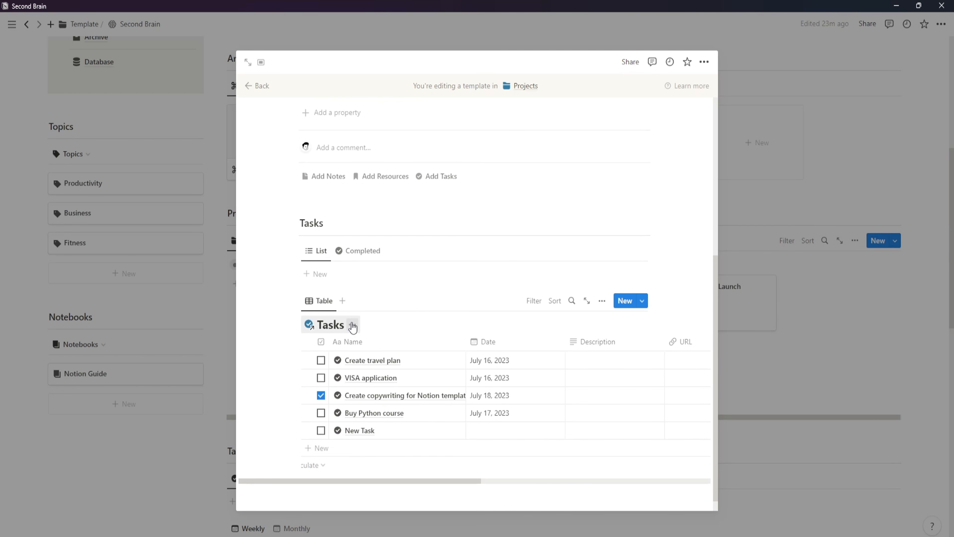
{"action": "left_click", "coordinate": [353, 326]}
{"action": "left_click", "coordinate": [339, 370]}
- Change the new linked Tasks table's layout to Calendar, with pages opening in Center peek
{"action": "left_click", "coordinate": [328, 307]}
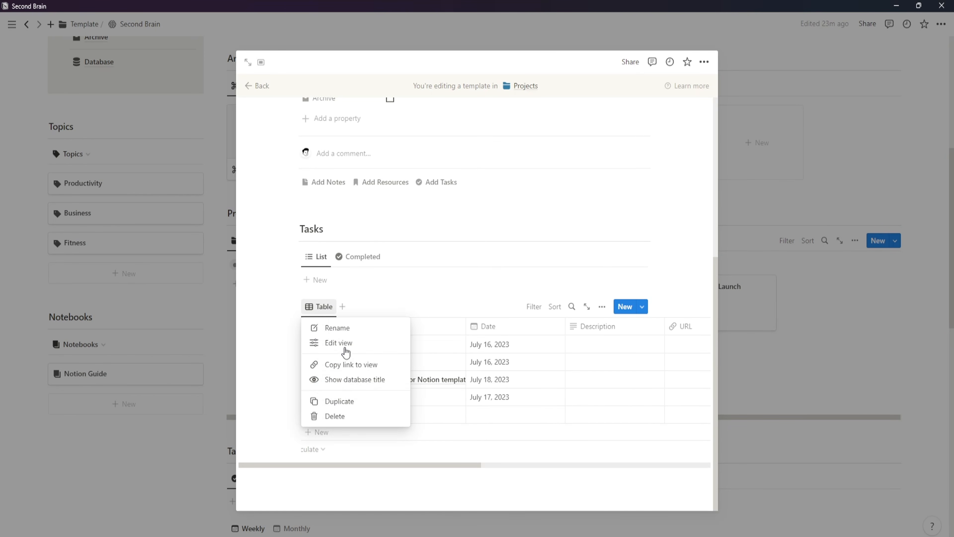
{"action": "left_click", "coordinate": [331, 341]}
{"action": "left_click", "coordinate": [556, 381]}
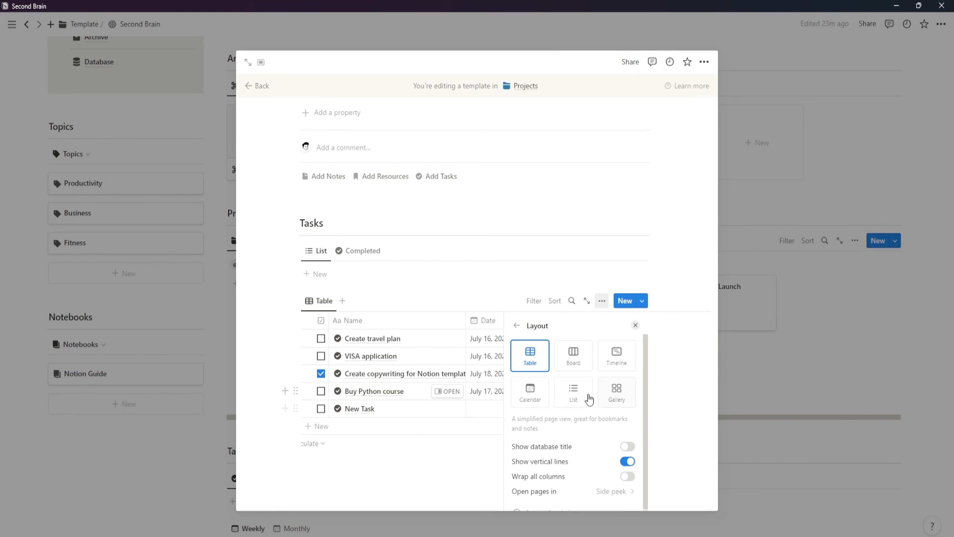
{"action": "left_click", "coordinate": [534, 393]}
{"action": "left_click", "coordinate": [605, 481]}
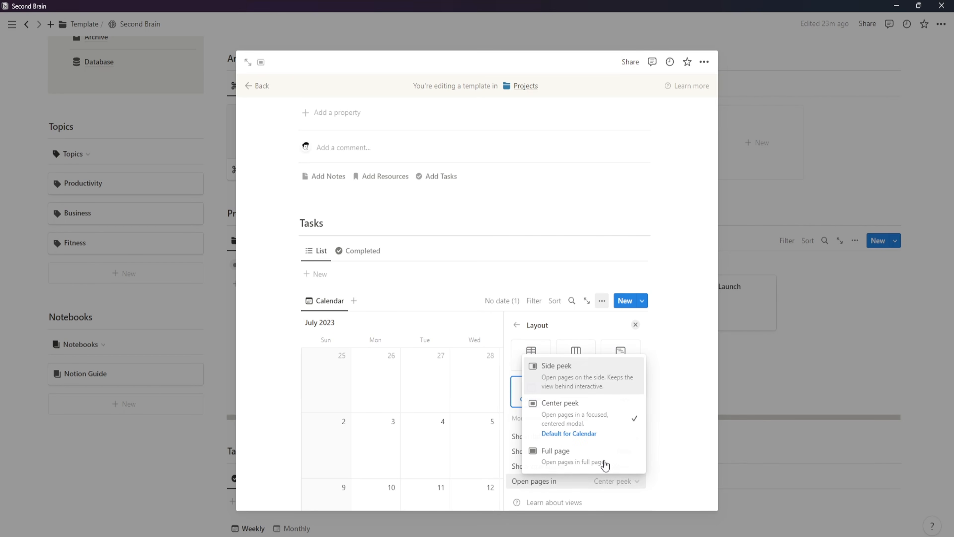
{"action": "left_click", "coordinate": [549, 415]}
{"action": "left_click", "coordinate": [517, 325]}
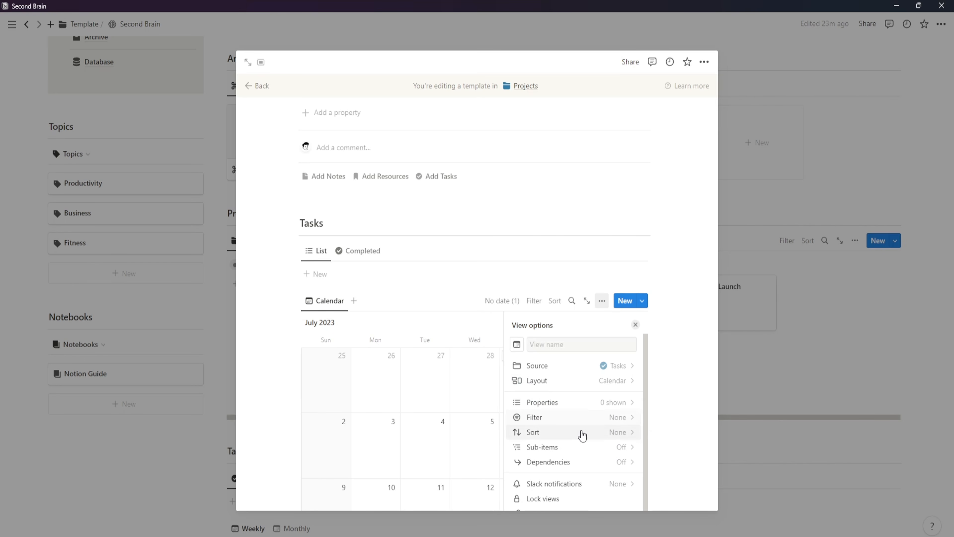
- Show the Complete property on the entries of the Tasks calendar
{"action": "scroll", "coordinate": [585, 434], "scroll_direction": "down", "scroll_amount": 1}
{"action": "left_click", "coordinate": [601, 384]}
{"action": "left_click", "coordinate": [620, 383]}
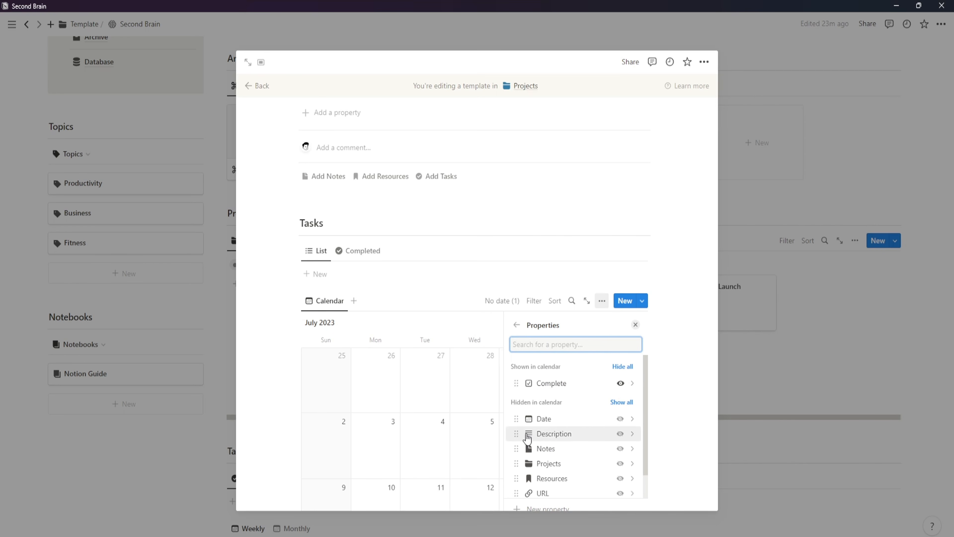
{"action": "left_click", "coordinate": [516, 325]}
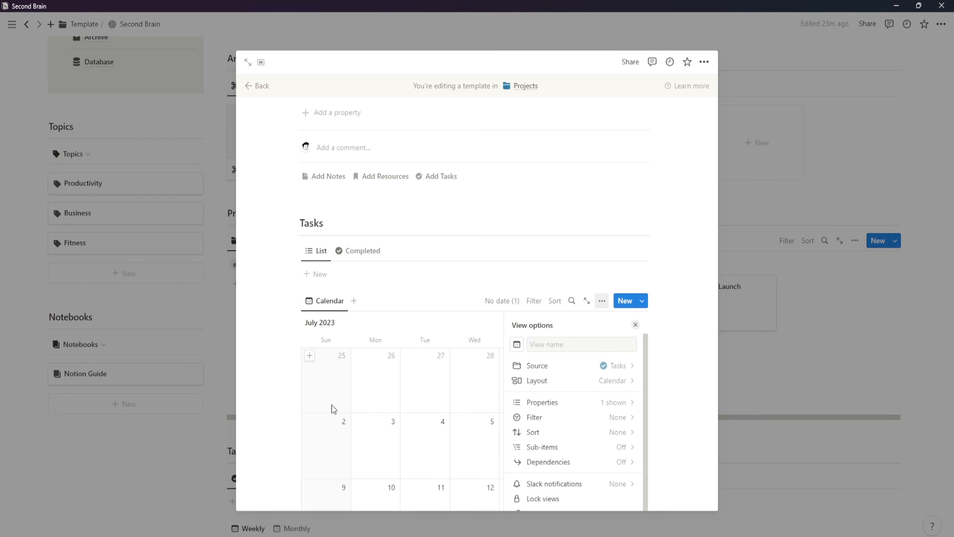
{"action": "left_click", "coordinate": [286, 405]}
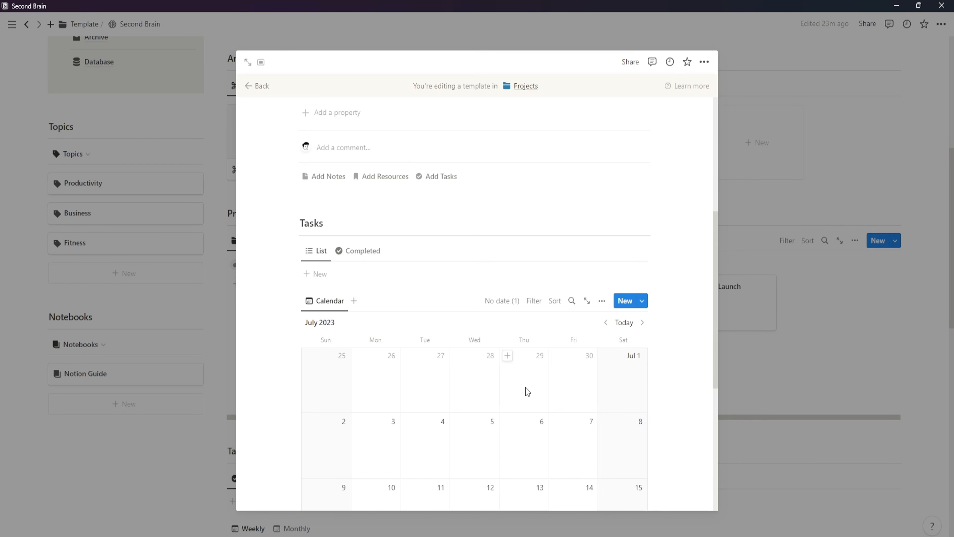
- Filter the Tasks calendar to tasks whose Projects relation contains New Project, and leave the project template
{"action": "scroll", "coordinate": [524, 392], "scroll_direction": "down", "scroll_amount": 3}
{"action": "scroll", "coordinate": [533, 338], "scroll_direction": "up", "scroll_amount": 2}
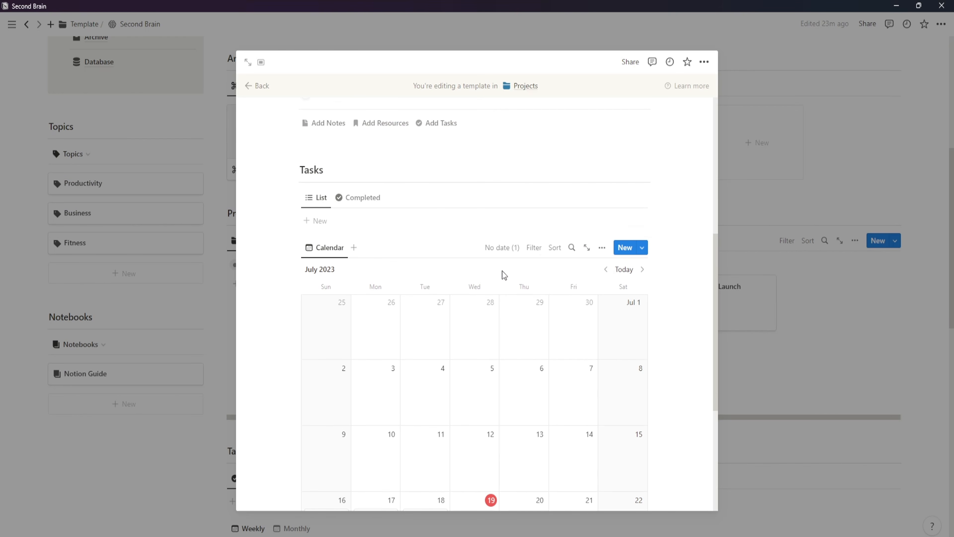
{"action": "left_click", "coordinate": [533, 248]}
{"action": "left_click", "coordinate": [500, 307]}
{"action": "left_click", "coordinate": [303, 323]}
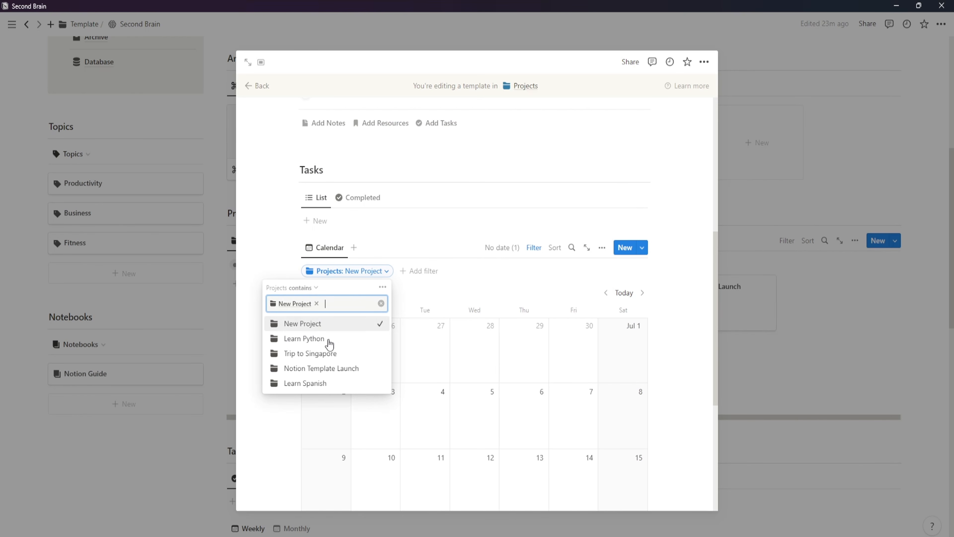
{"action": "left_click", "coordinate": [532, 248]}
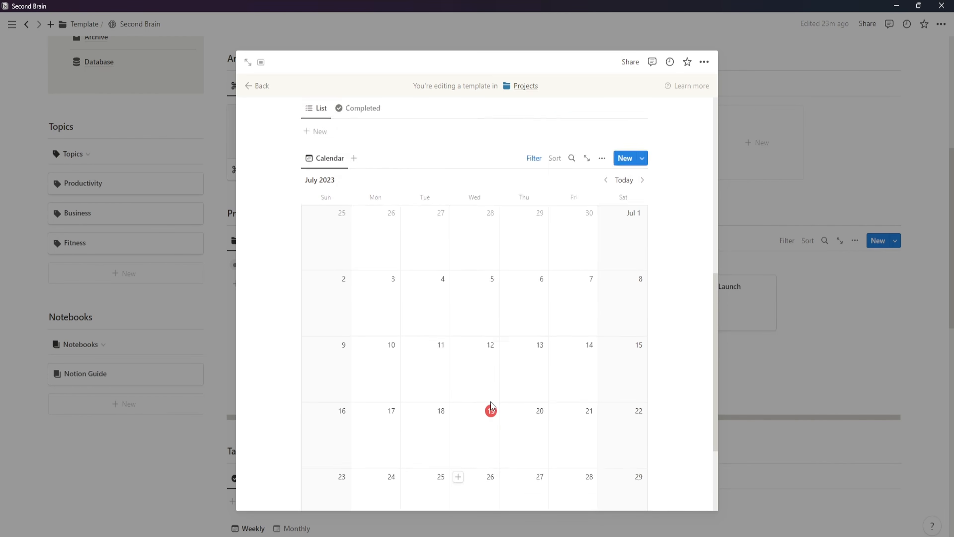
{"action": "scroll", "coordinate": [390, 414], "scroll_direction": "up", "scroll_amount": 8}
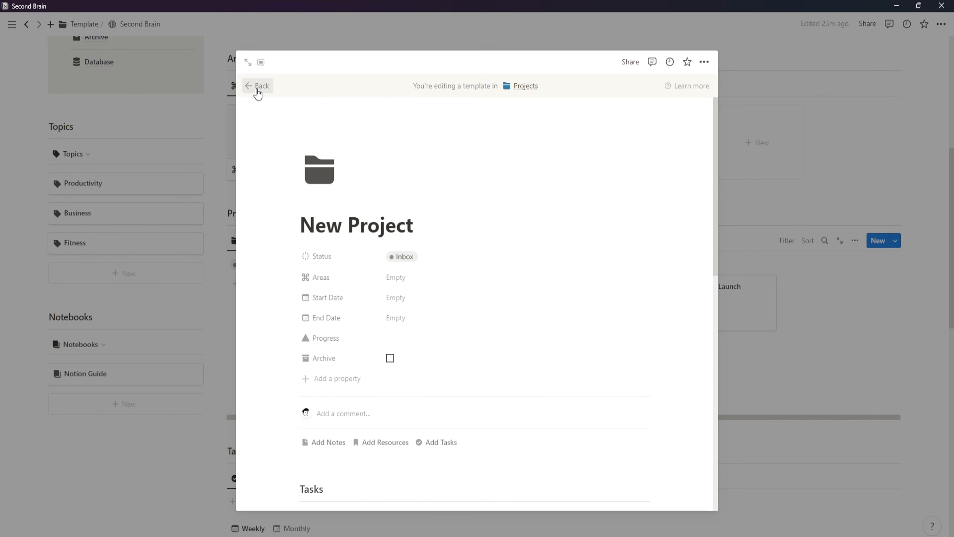
{"action": "left_click", "coordinate": [257, 90]}
- Apply the New Project template to the Learn Python project page and look over its tasks list and calendar
{"action": "scroll", "coordinate": [624, 347], "scroll_direction": "down", "scroll_amount": 6}
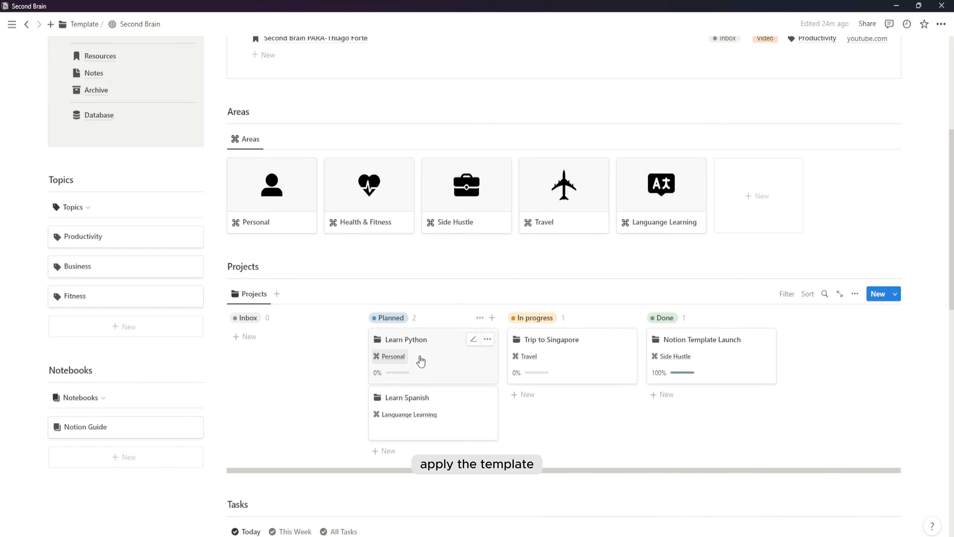
{"action": "left_click", "coordinate": [420, 362]}
{"action": "left_click", "coordinate": [551, 334]}
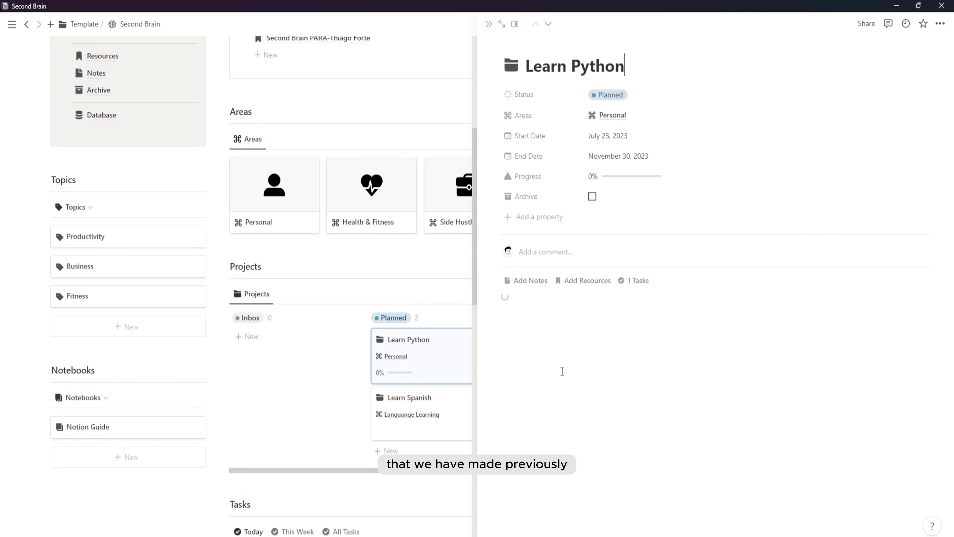
{"action": "scroll", "coordinate": [586, 387], "scroll_direction": "down", "scroll_amount": 4}
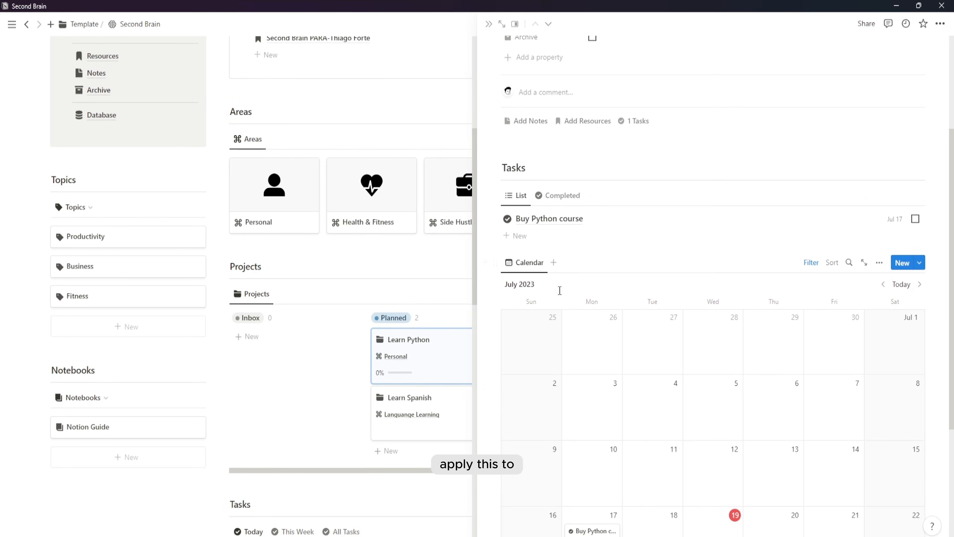
{"action": "scroll", "coordinate": [588, 398], "scroll_direction": "down", "scroll_amount": 5}
{"action": "scroll", "coordinate": [599, 412], "scroll_direction": "up", "scroll_amount": 7}
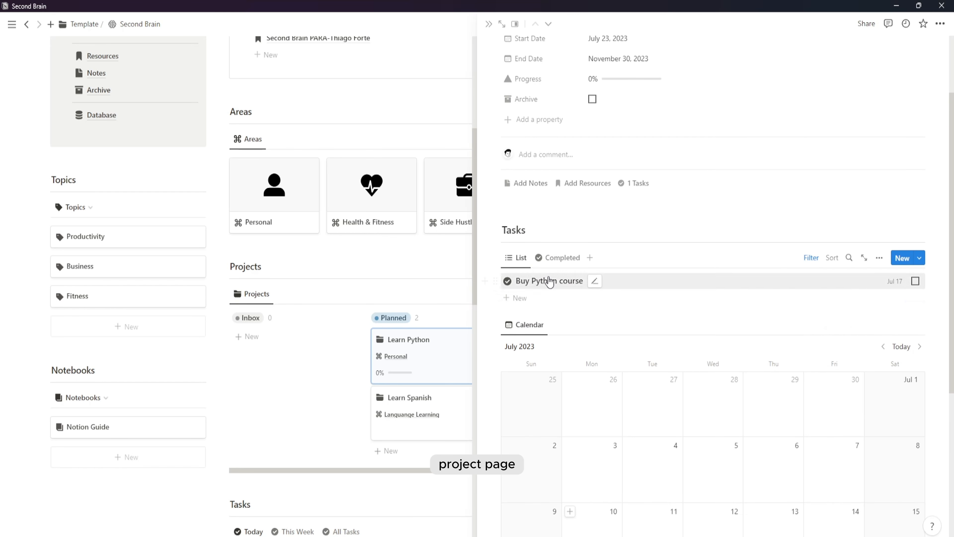
- Mark the Buy Python course task complete, check it in the Completed view, and clear its checkbox again
{"action": "left_click", "coordinate": [560, 257]}
{"action": "left_click", "coordinate": [519, 258]}
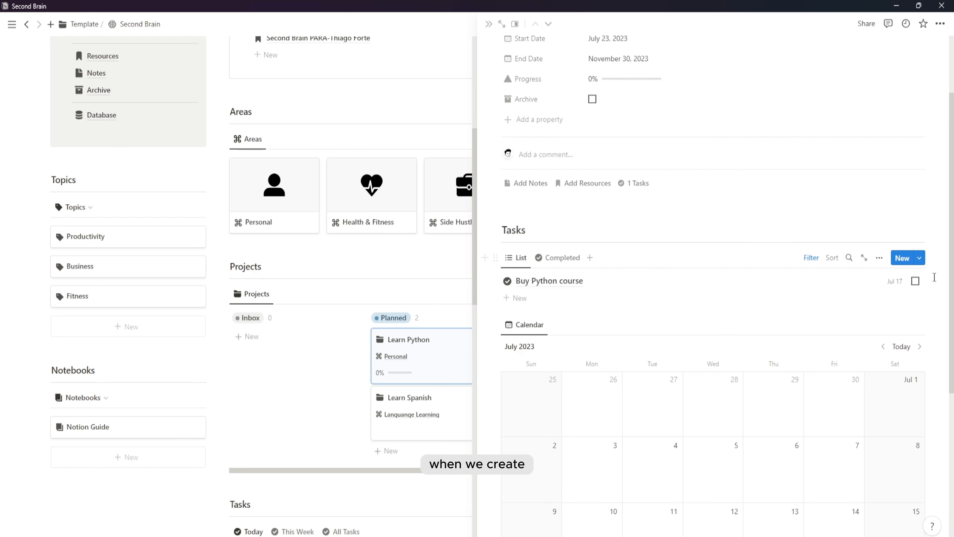
{"action": "left_click", "coordinate": [916, 281]}
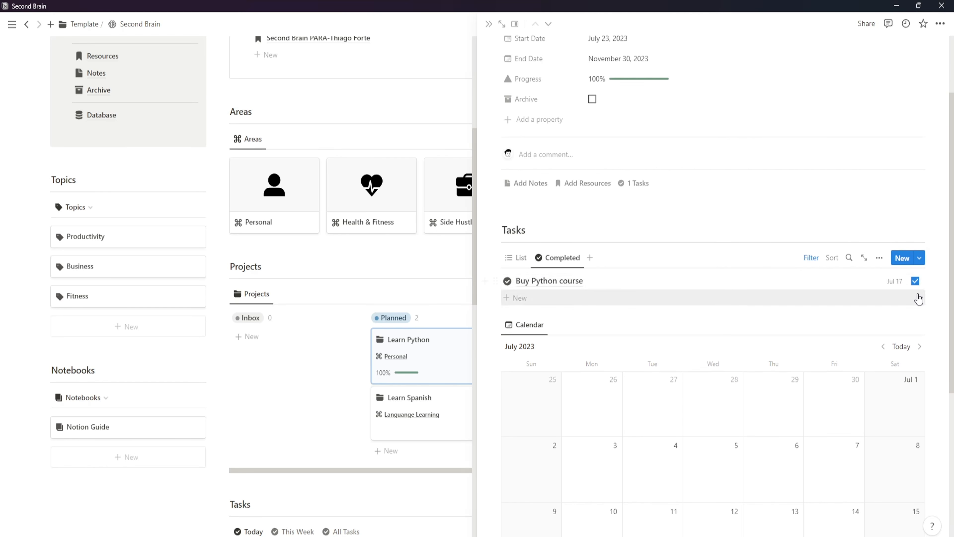
{"action": "left_click", "coordinate": [915, 281]}
{"action": "left_click", "coordinate": [519, 258]}
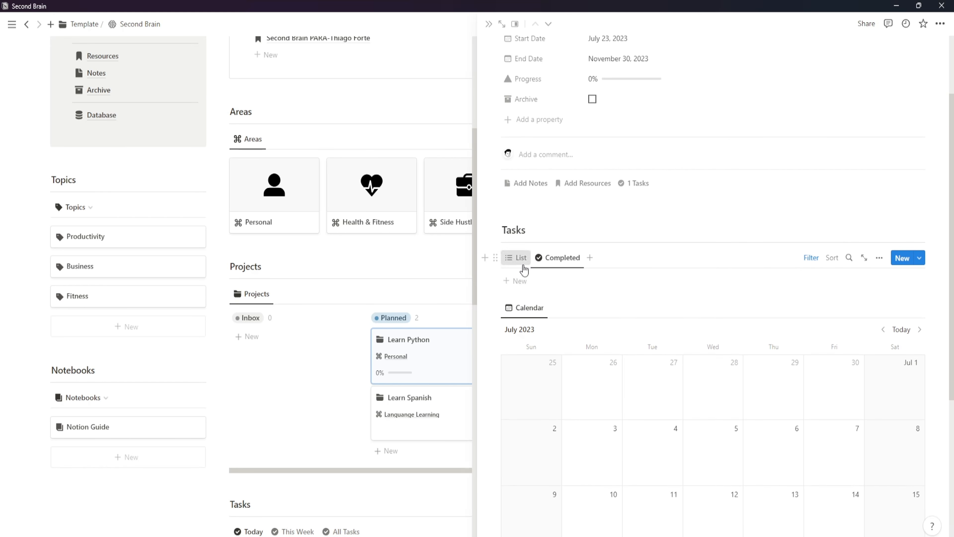
- Apply the New Project template to the Learn Spanish and Trip to Singapore project pages
{"action": "left_click", "coordinate": [256, 441]}
{"action": "left_click", "coordinate": [455, 420]}
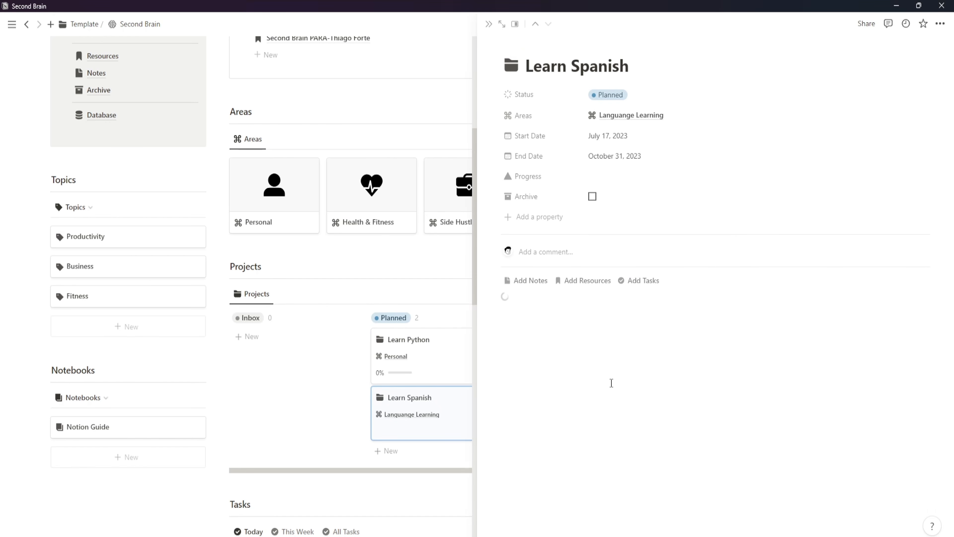
{"action": "scroll", "coordinate": [650, 435], "scroll_direction": "down", "scroll_amount": 4}
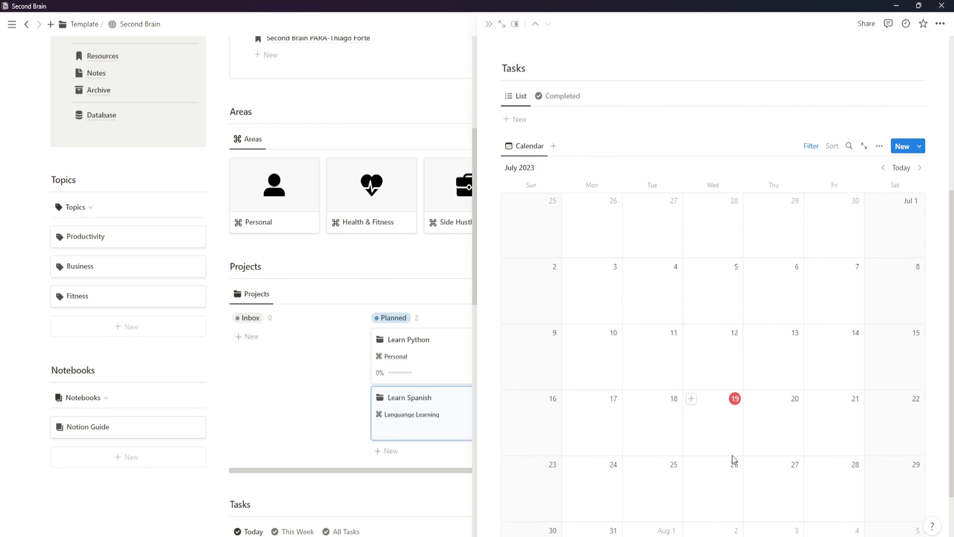
{"action": "left_click", "coordinate": [313, 414]}
{"action": "left_click", "coordinate": [552, 339]}
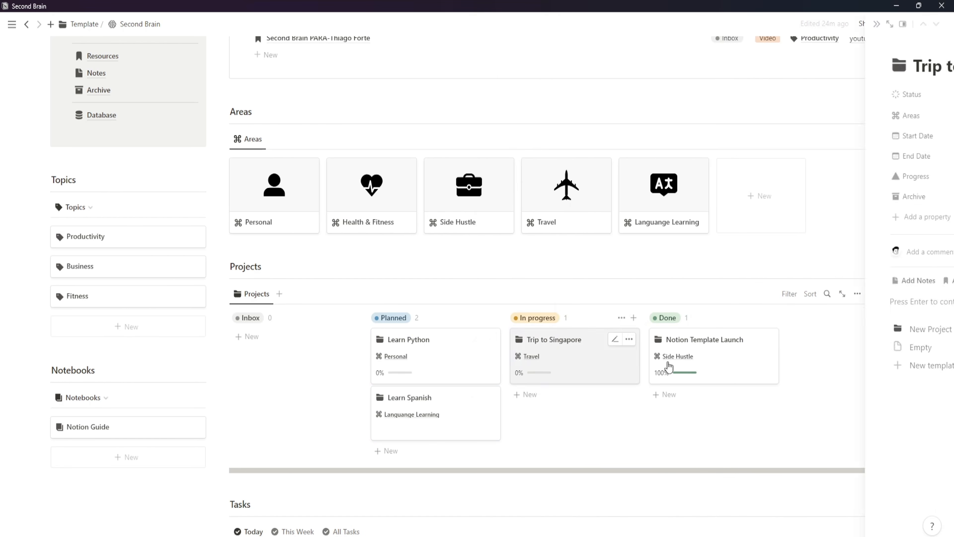
{"action": "key", "text": "Return"}
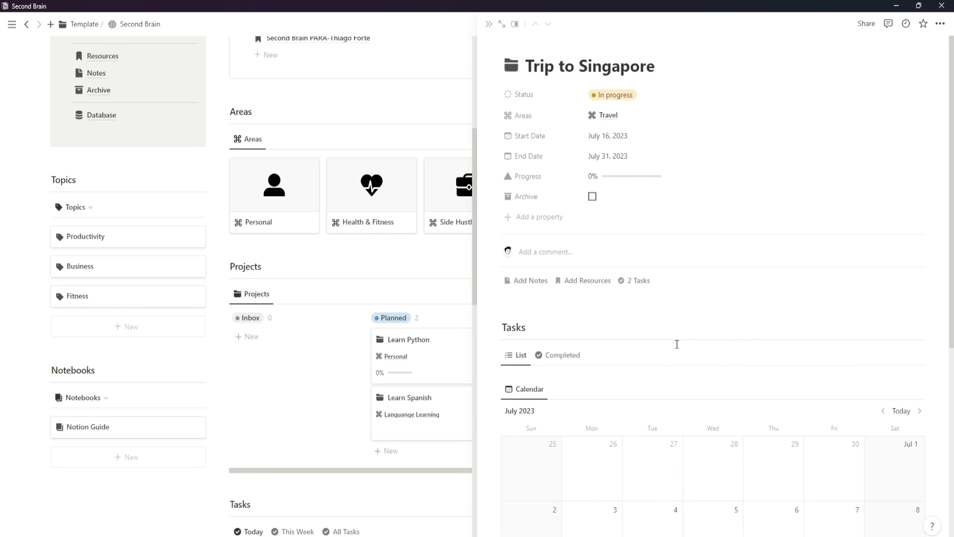
- Mark the Create travel plan task of the Trip to Singapore project complete and check it in the Completed view
{"action": "scroll", "coordinate": [661, 361], "scroll_direction": "down", "scroll_amount": 4}
{"action": "left_click", "coordinate": [559, 196]}
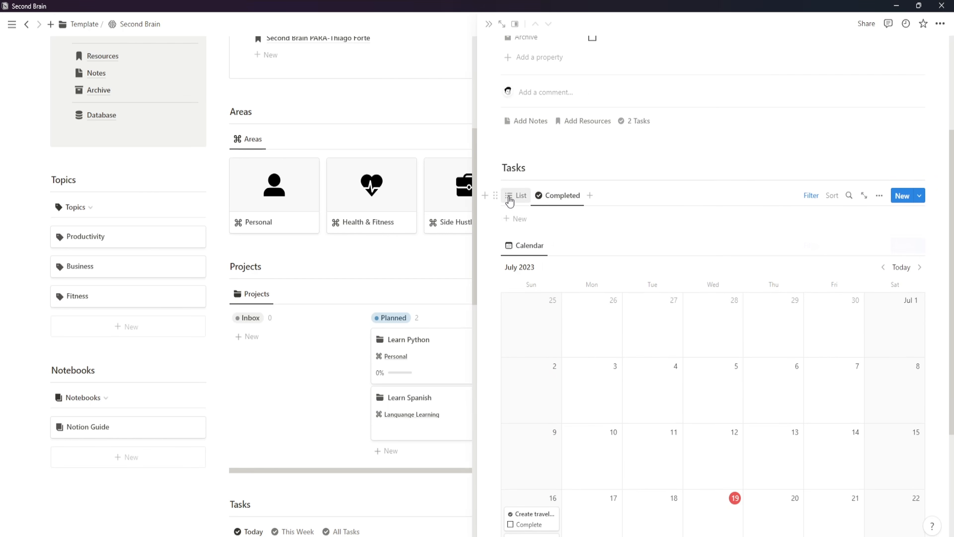
{"action": "left_click", "coordinate": [517, 195]}
{"action": "left_click", "coordinate": [916, 218]}
{"action": "left_click", "coordinate": [560, 196]}
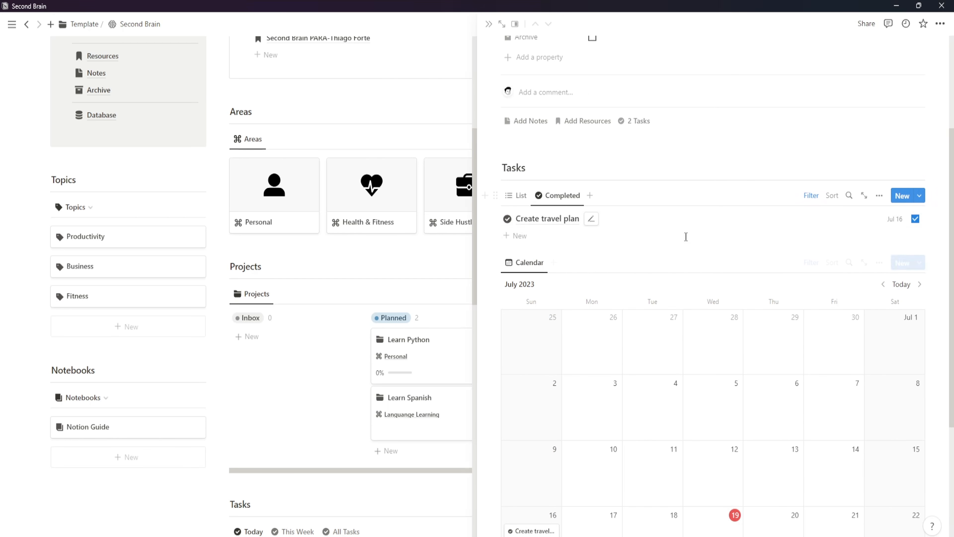
- Mark the VISA application task complete in the project's calendar, return its tasks to the List view, and close the project page
{"action": "scroll", "coordinate": [632, 388], "scroll_direction": "down", "scroll_amount": 4}
{"action": "left_click", "coordinate": [510, 408]}
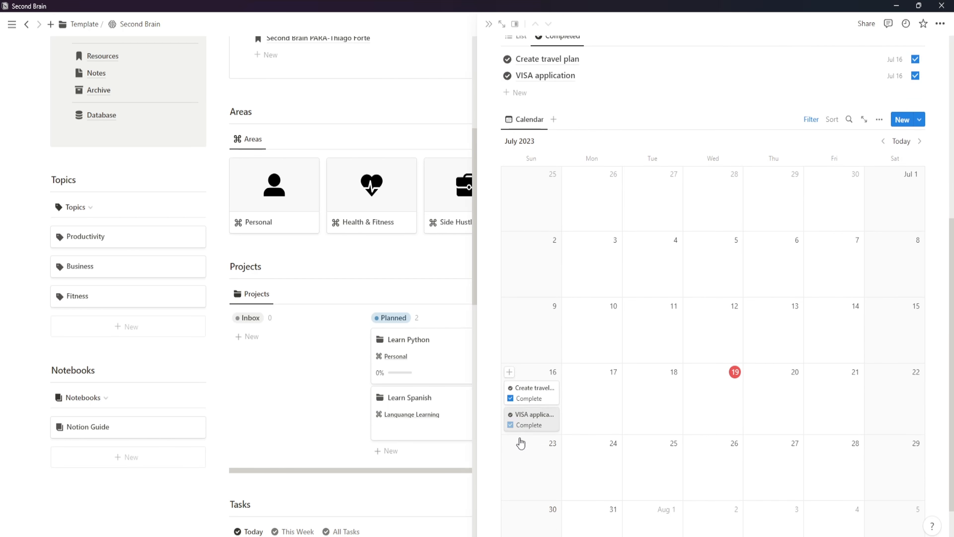
{"action": "scroll", "coordinate": [520, 444], "scroll_direction": "up", "scroll_amount": 4}
{"action": "left_click", "coordinate": [517, 195]}
{"action": "scroll", "coordinate": [547, 224], "scroll_direction": "up", "scroll_amount": 5}
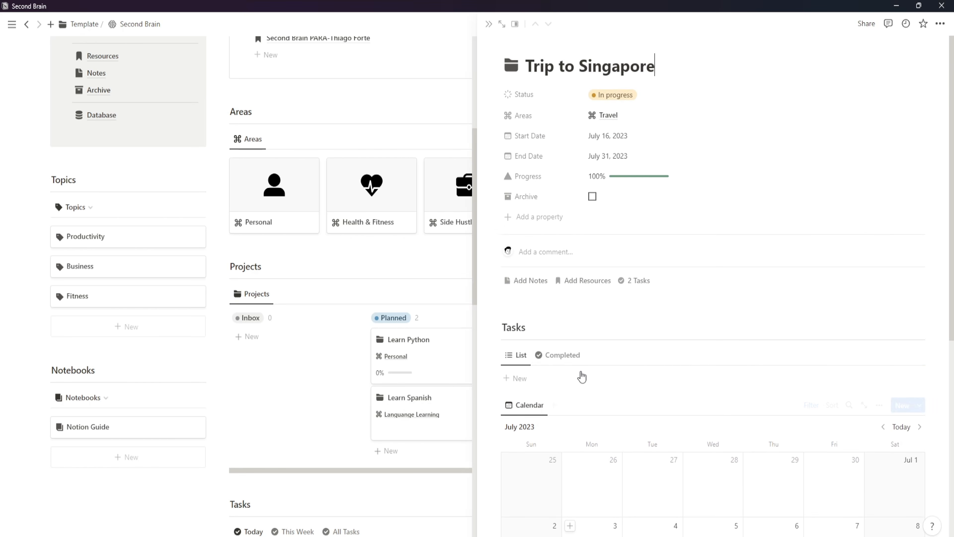
{"action": "left_click", "coordinate": [254, 405]}
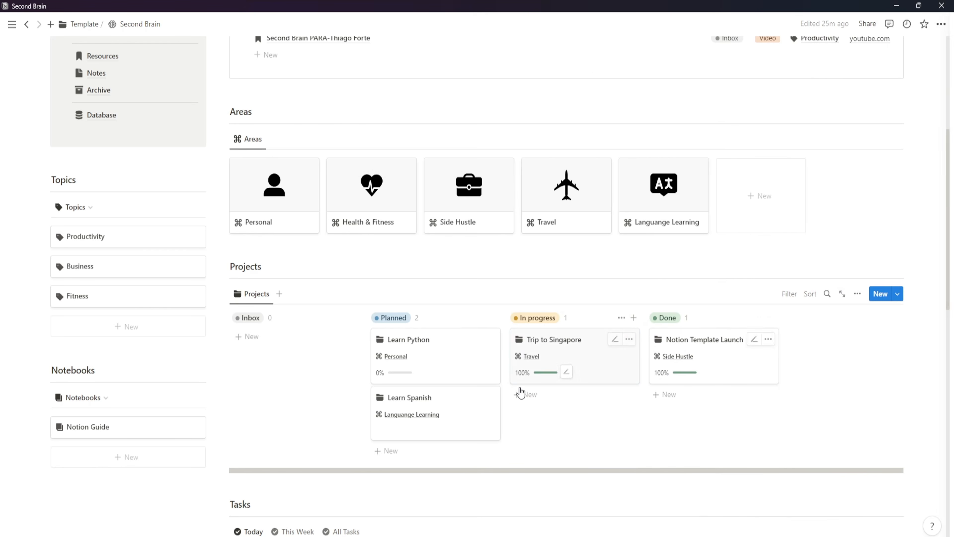
- Open the Notion Template Launch project, look over its completed tasks and calendar, and return to the dashboard
{"action": "left_click", "coordinate": [686, 362]}
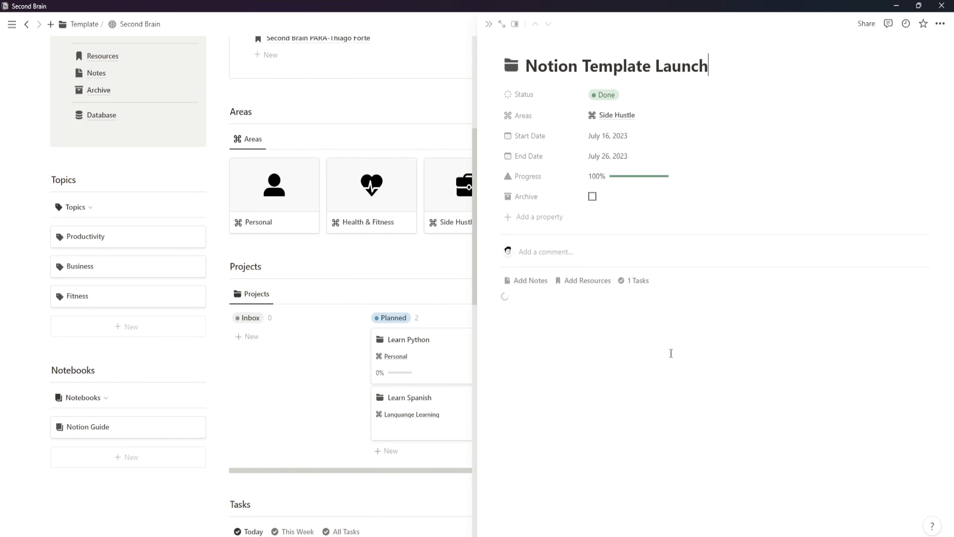
{"action": "scroll", "coordinate": [784, 470], "scroll_direction": "down", "scroll_amount": 3}
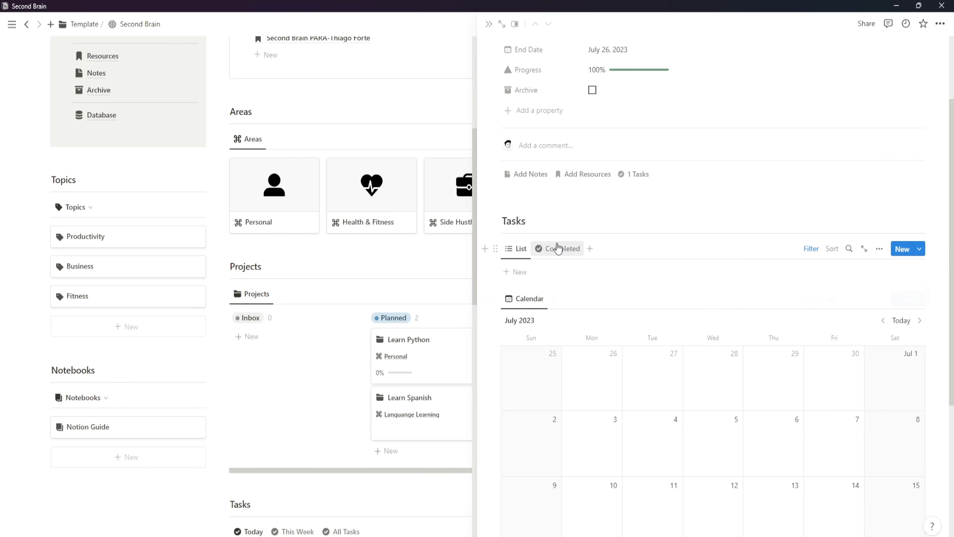
{"action": "left_click", "coordinate": [559, 248]}
{"action": "scroll", "coordinate": [613, 378], "scroll_direction": "down", "scroll_amount": 5}
{"action": "scroll", "coordinate": [615, 435], "scroll_direction": "up", "scroll_amount": 10}
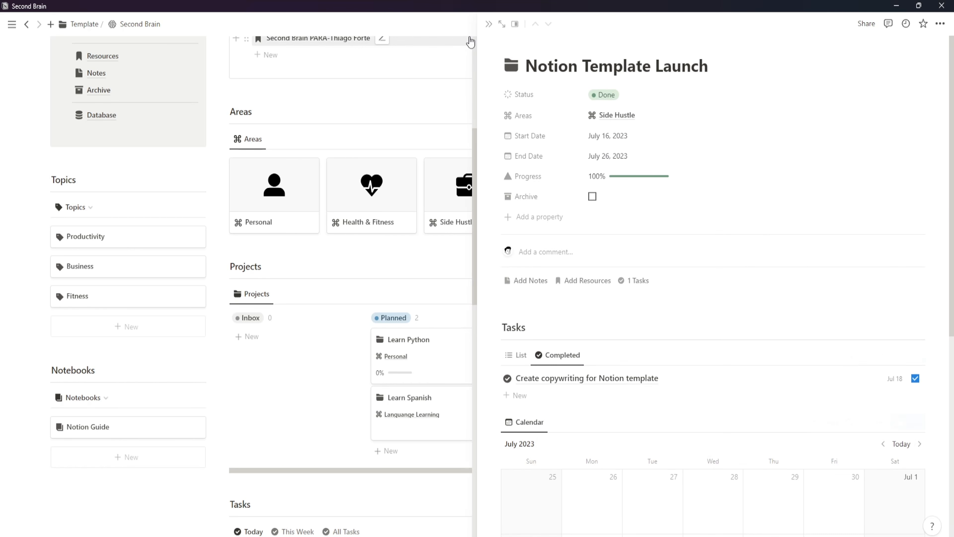
{"action": "left_click", "coordinate": [456, 87]}
{"action": "scroll", "coordinate": [660, 438], "scroll_direction": "down", "scroll_amount": 4}
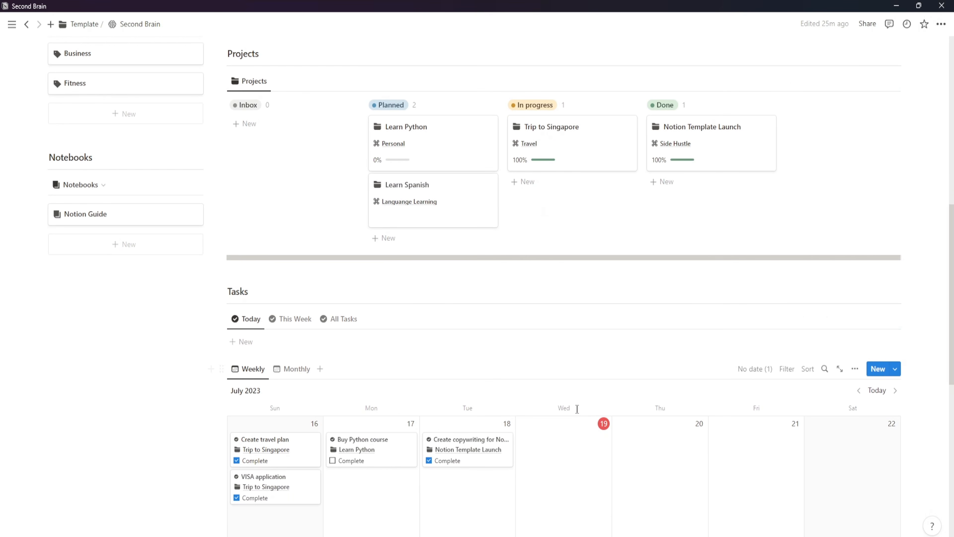
{"action": "scroll", "coordinate": [574, 409], "scroll_direction": "up", "scroll_amount": 3}
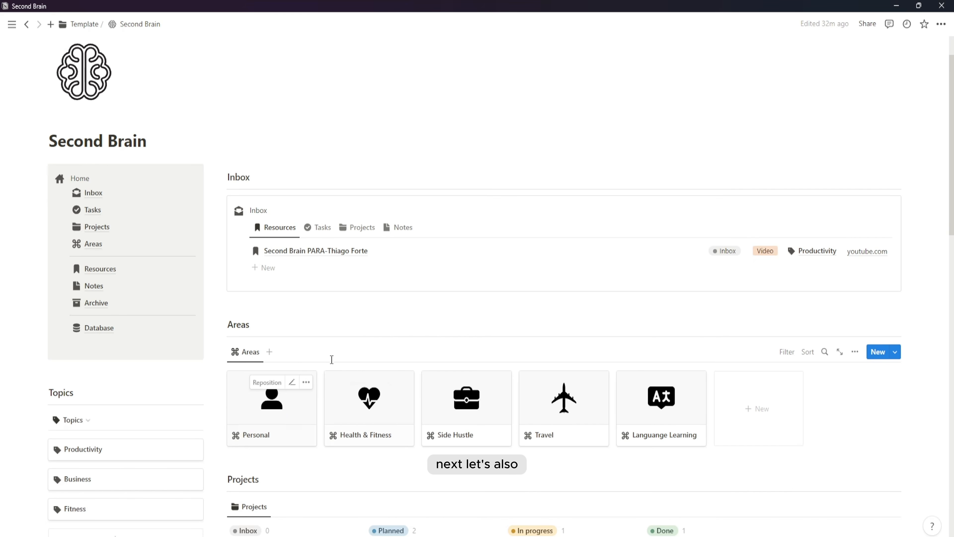
- Open the Productivity topic page to look at its contents and template choices, and close it
{"action": "scroll", "coordinate": [330, 339], "scroll_direction": "down", "scroll_amount": 1}
{"action": "scroll", "coordinate": [162, 331], "scroll_direction": "down", "scroll_amount": 3}
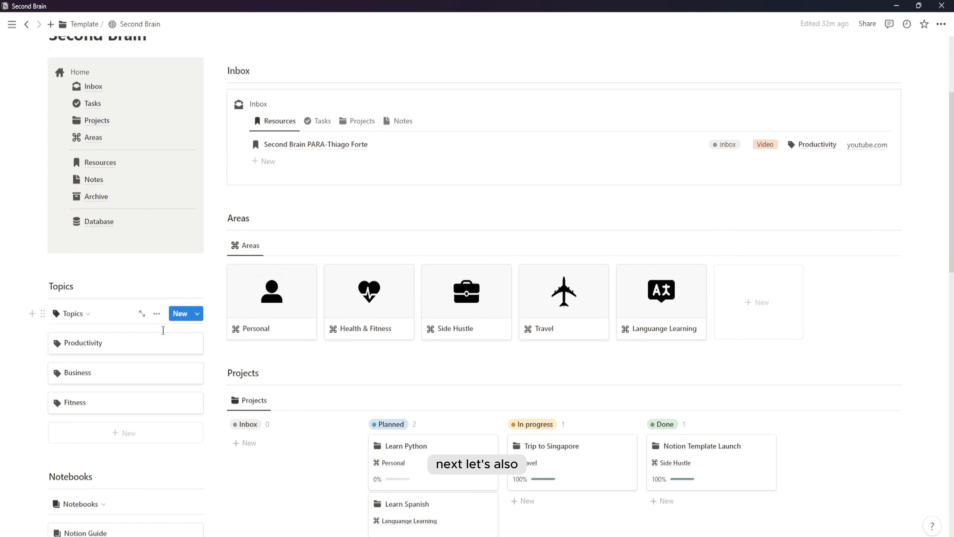
{"action": "left_click", "coordinate": [162, 288]}
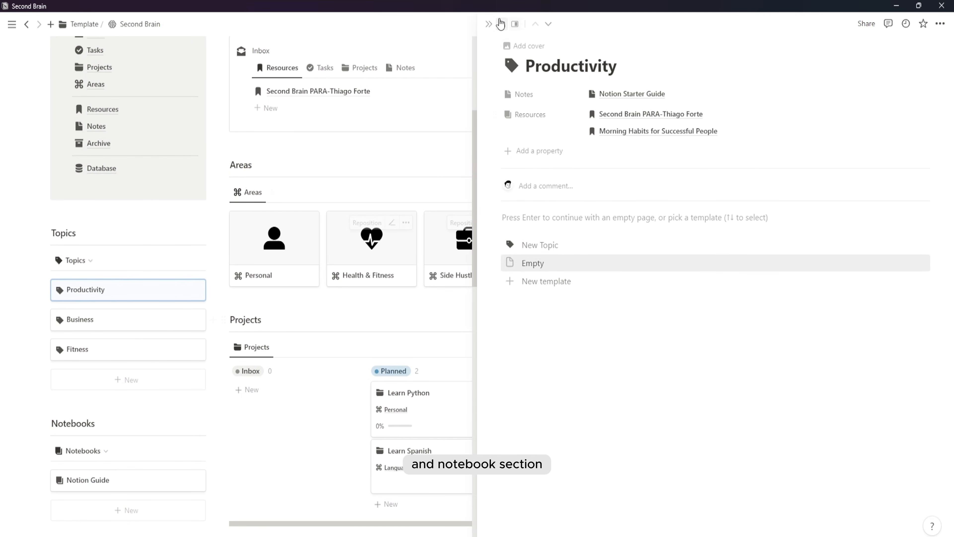
{"action": "left_click", "coordinate": [489, 24]}
- Open the New Topic template of the Topics database for editing and place the cursor in its body
{"action": "left_click", "coordinate": [198, 260]}
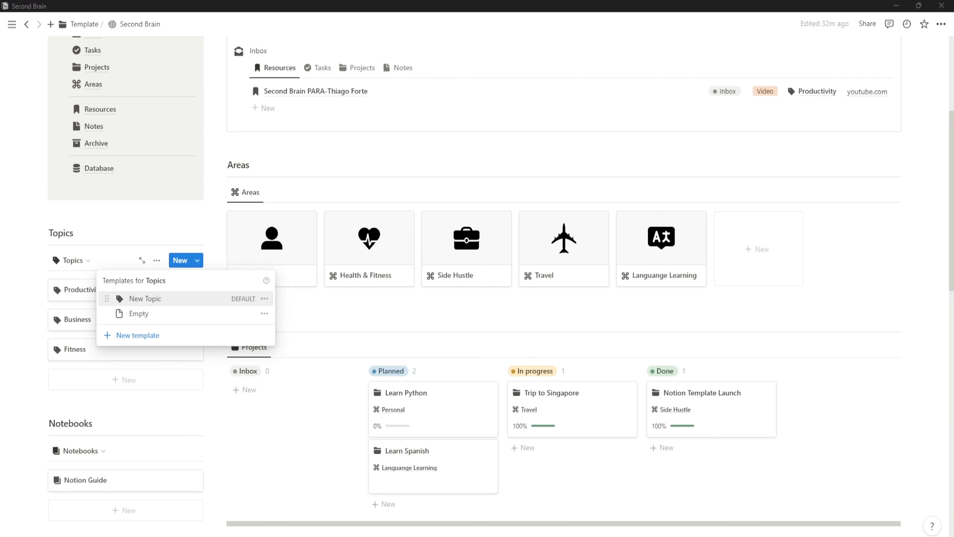
{"action": "left_click", "coordinate": [264, 298]}
{"action": "left_click", "coordinate": [306, 299]}
{"action": "left_click", "coordinate": [339, 379]}
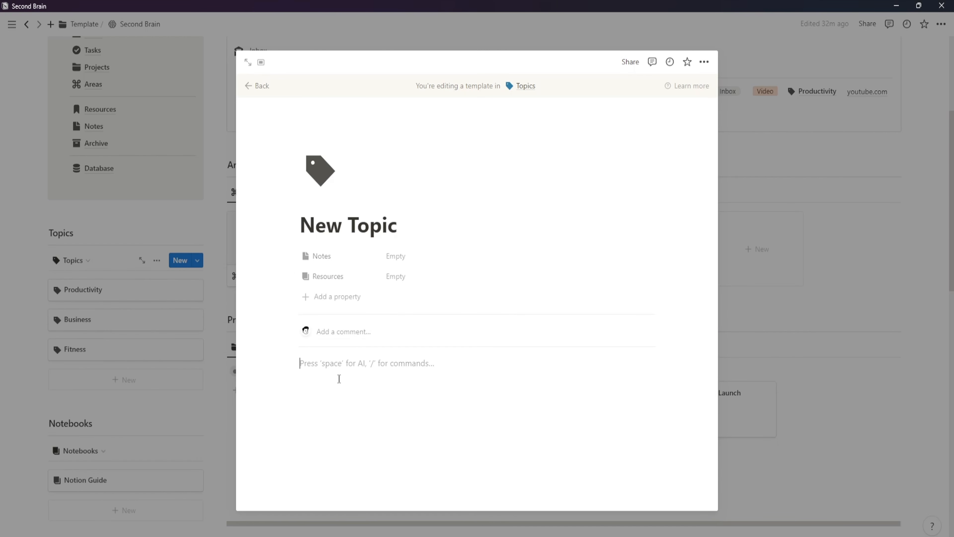
- Move the Notes and Resources relations from the template's property list to compact page sections above the body
{"action": "left_click", "coordinate": [319, 256]}
{"action": "mouse_move", "coordinate": [407, 277]}
{"action": "left_click", "coordinate": [437, 275]}
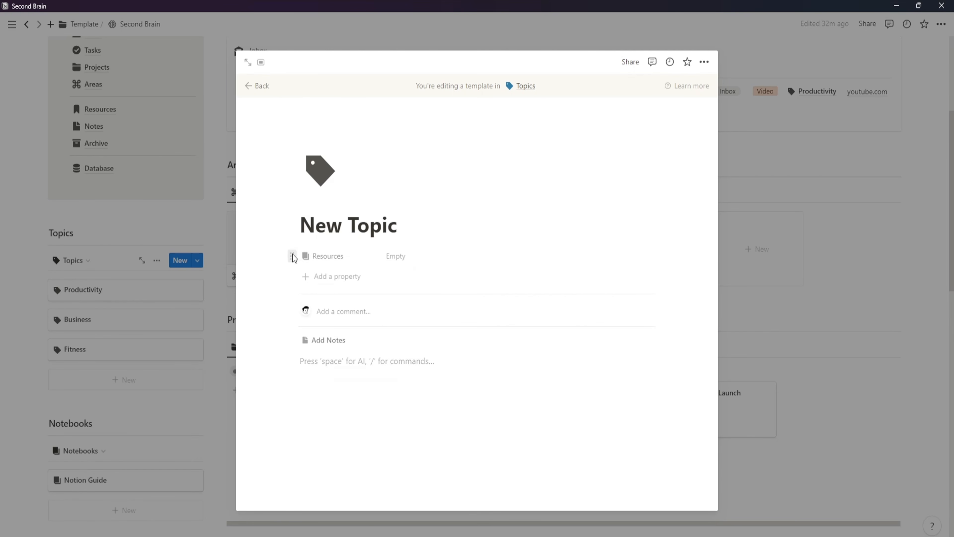
{"action": "left_click", "coordinate": [292, 256]}
{"action": "left_click", "coordinate": [437, 275]}
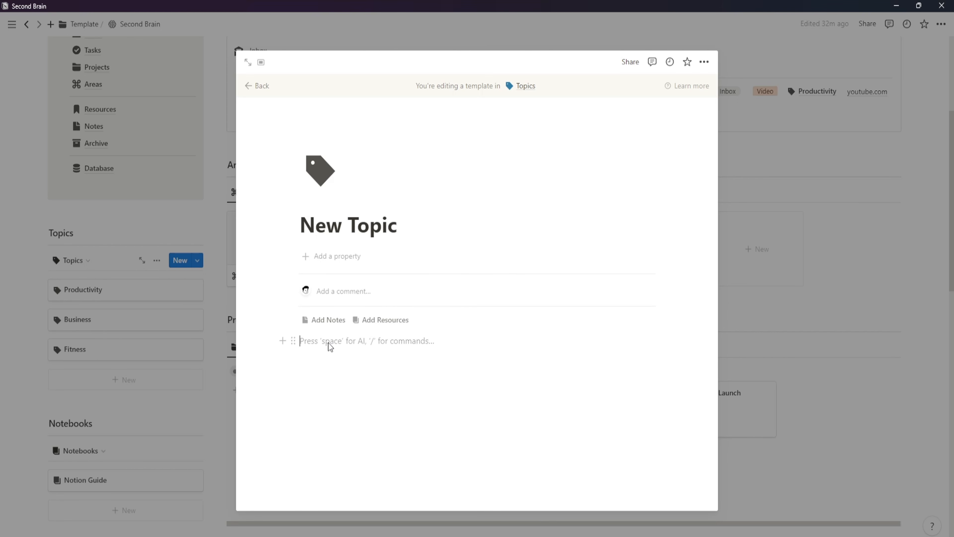
- Insert a linked view of the Resources database in the template body, copying its Table view, and hide the database title
{"action": "key", "text": "Return"}
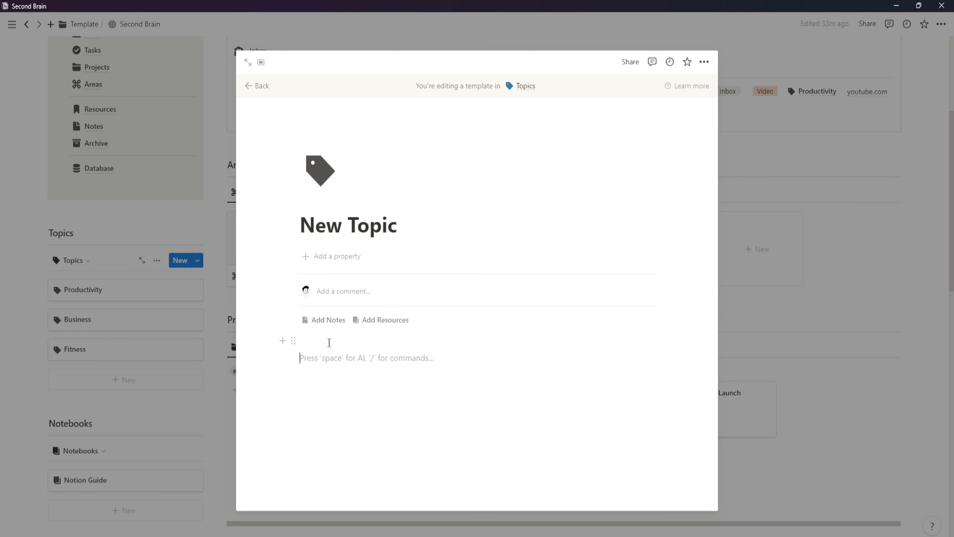
{"action": "type", "text": "/linked"}
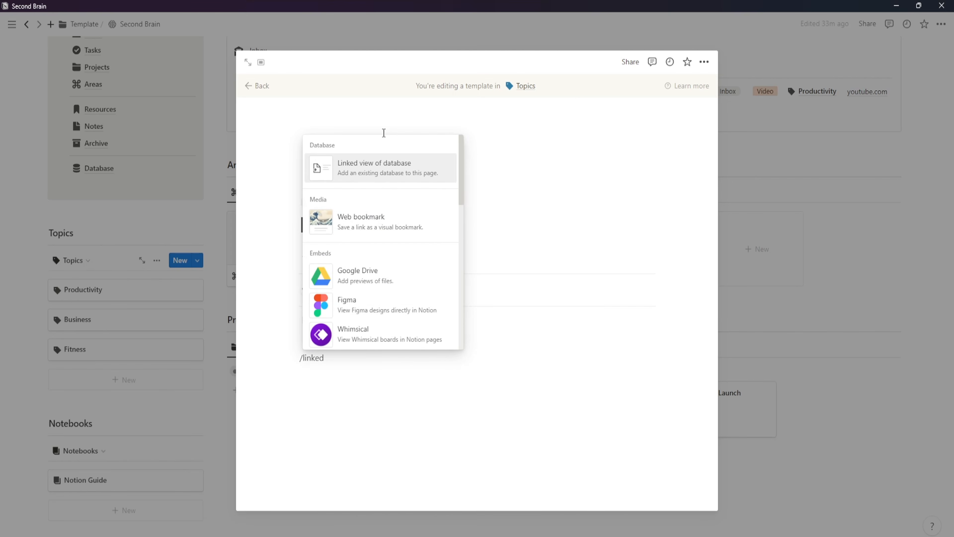
{"action": "key", "text": "Return"}
{"action": "left_click", "coordinate": [541, 438]}
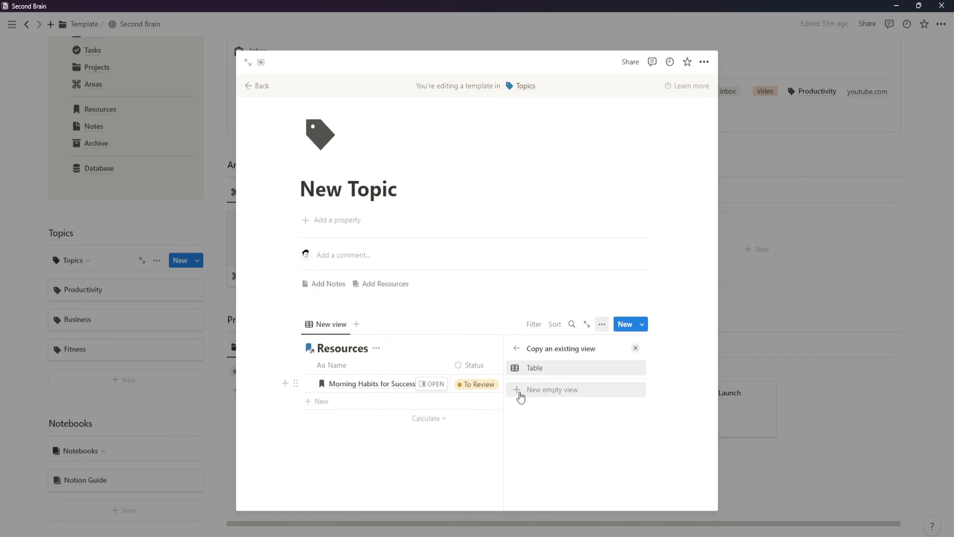
{"action": "left_click", "coordinate": [371, 349]}
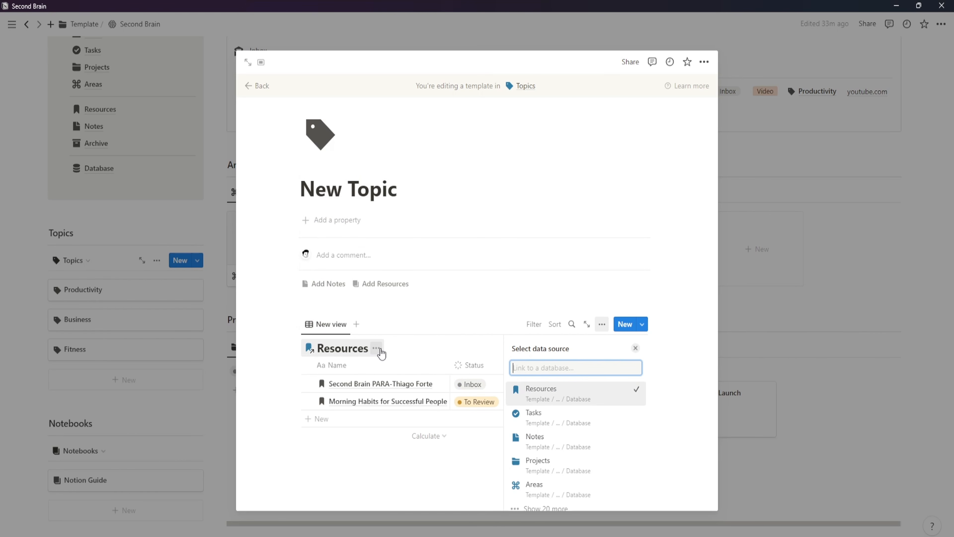
{"action": "left_click", "coordinate": [377, 348]}
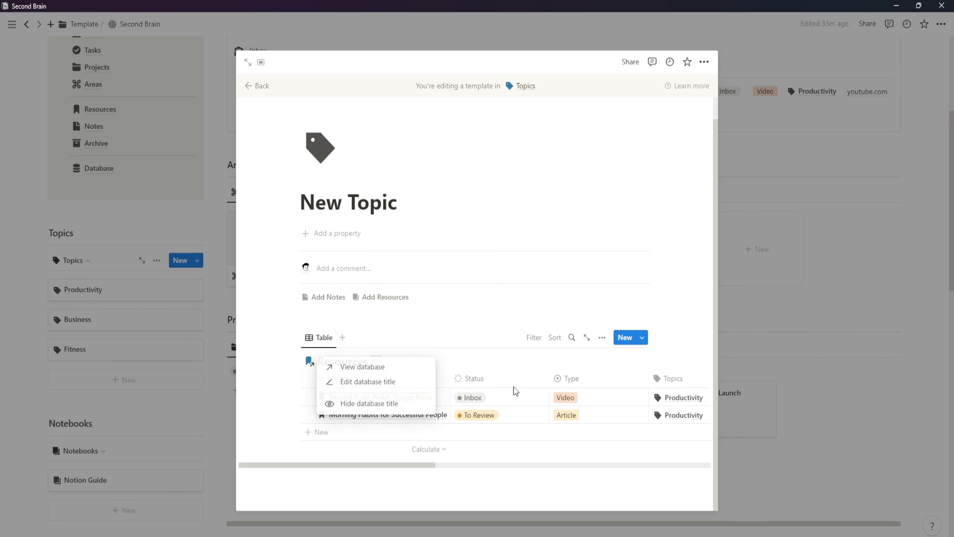
{"action": "left_click", "coordinate": [353, 403]}
- Change the layout of the linked Resources view to Gallery
{"action": "left_click", "coordinate": [320, 358]}
{"action": "left_click", "coordinate": [335, 395]}
{"action": "left_click", "coordinate": [609, 416]}
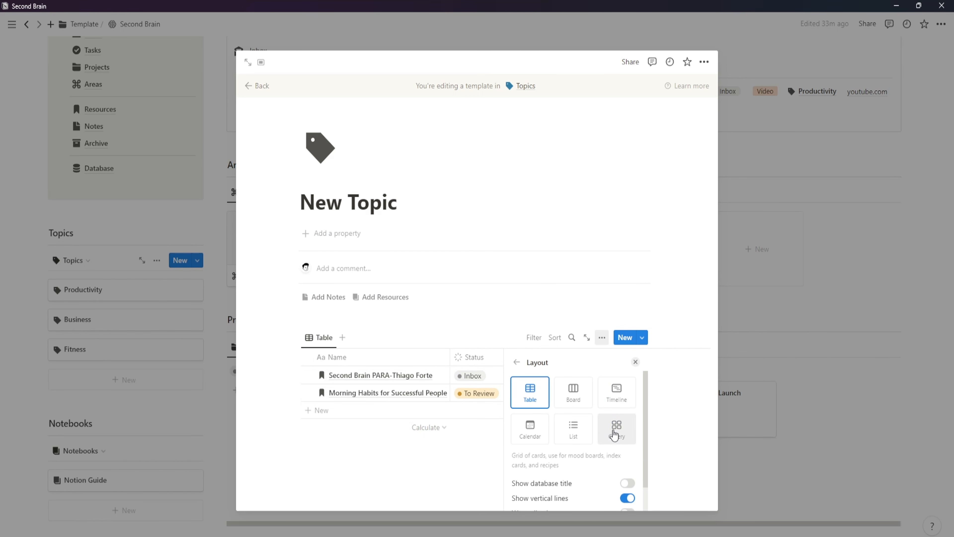
{"action": "left_click", "coordinate": [614, 432]}
- Set the gallery's card size to Small, its card preview to None, and its pages to open in Side peek
{"action": "scroll", "coordinate": [609, 447], "scroll_direction": "down", "scroll_amount": 1}
{"action": "left_click", "coordinate": [613, 457]}
{"action": "left_click", "coordinate": [580, 476]}
{"action": "left_click", "coordinate": [602, 444]}
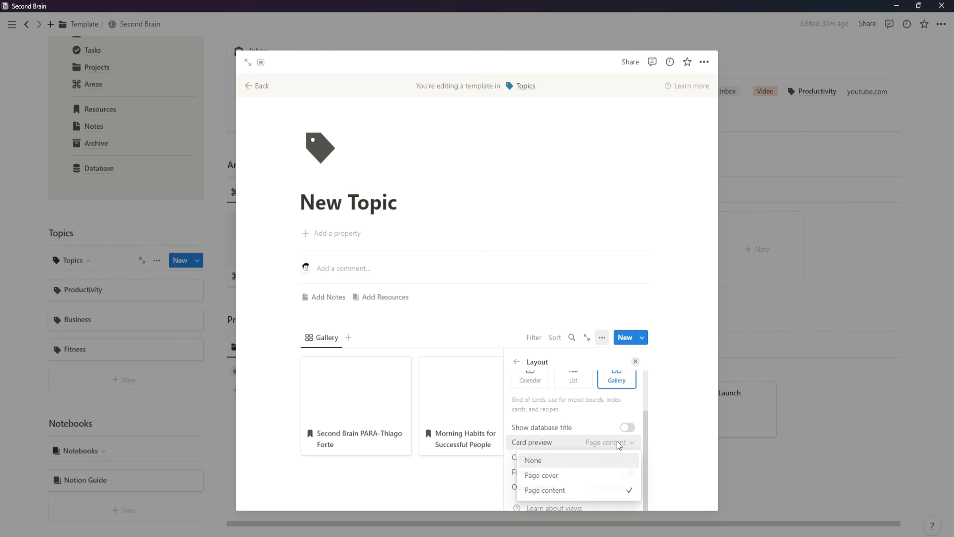
{"action": "left_click", "coordinate": [586, 461]}
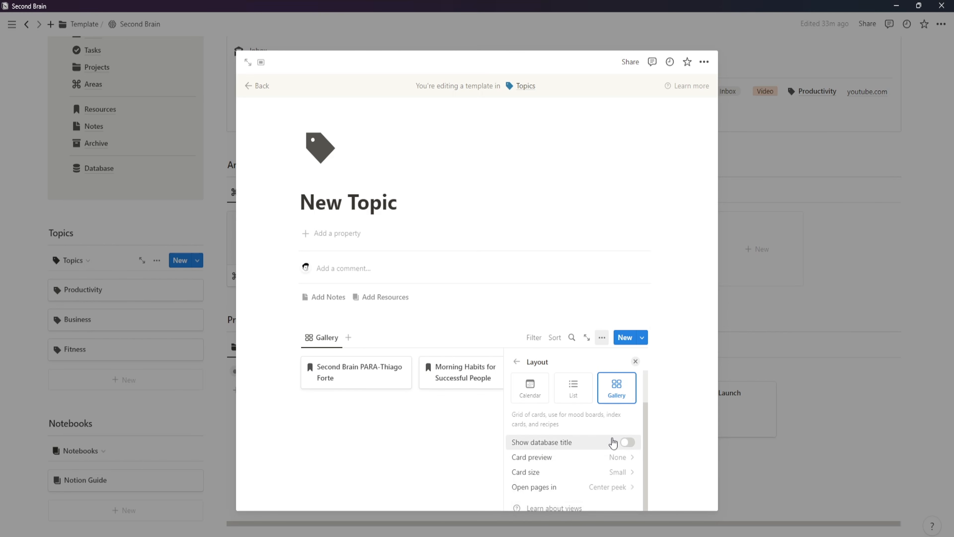
{"action": "left_click", "coordinate": [611, 486]}
{"action": "left_click", "coordinate": [575, 385]}
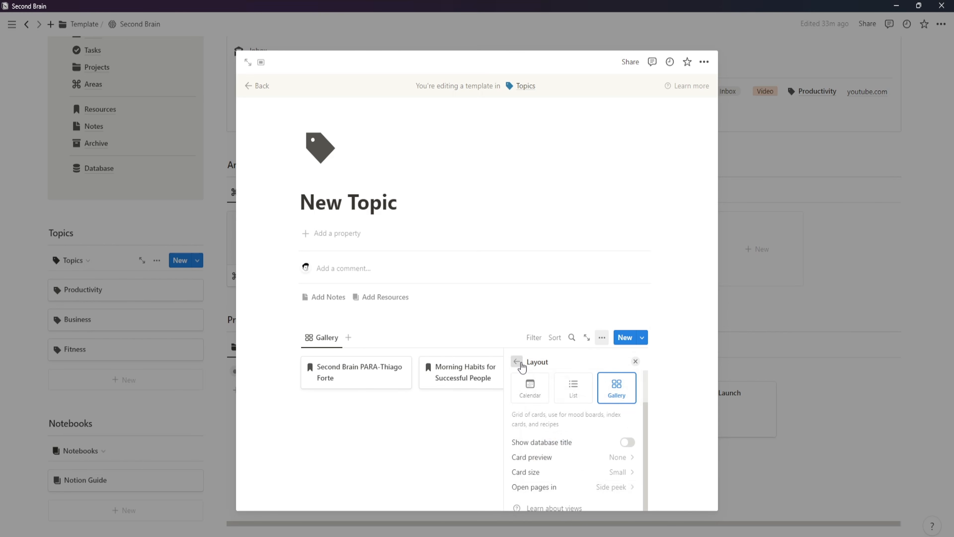
- Show the Archive and URL properties on the gallery cards, with URL placed above Archive
{"action": "left_click", "coordinate": [515, 361]}
{"action": "left_click", "coordinate": [601, 443]}
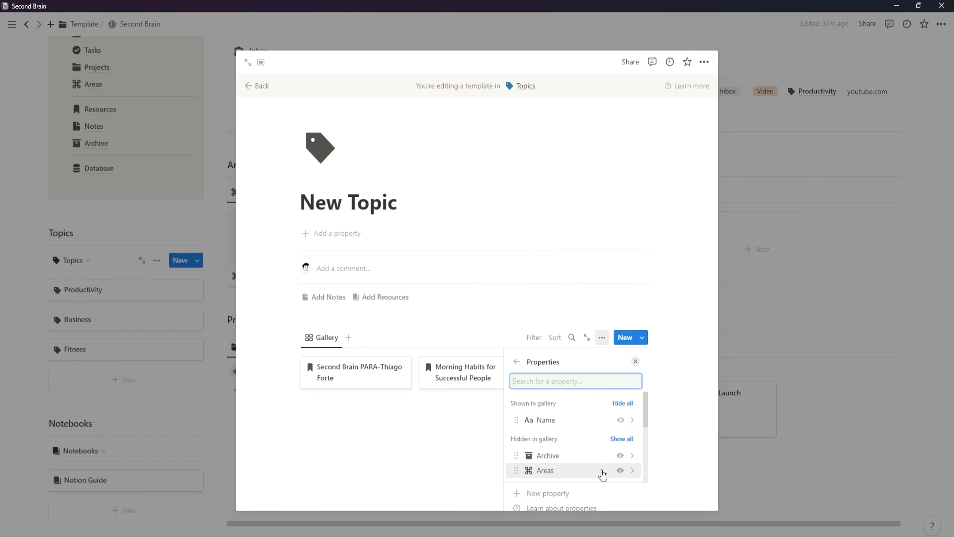
{"action": "left_click", "coordinate": [620, 455]}
{"action": "scroll", "coordinate": [592, 476], "scroll_direction": "down", "scroll_amount": 3}
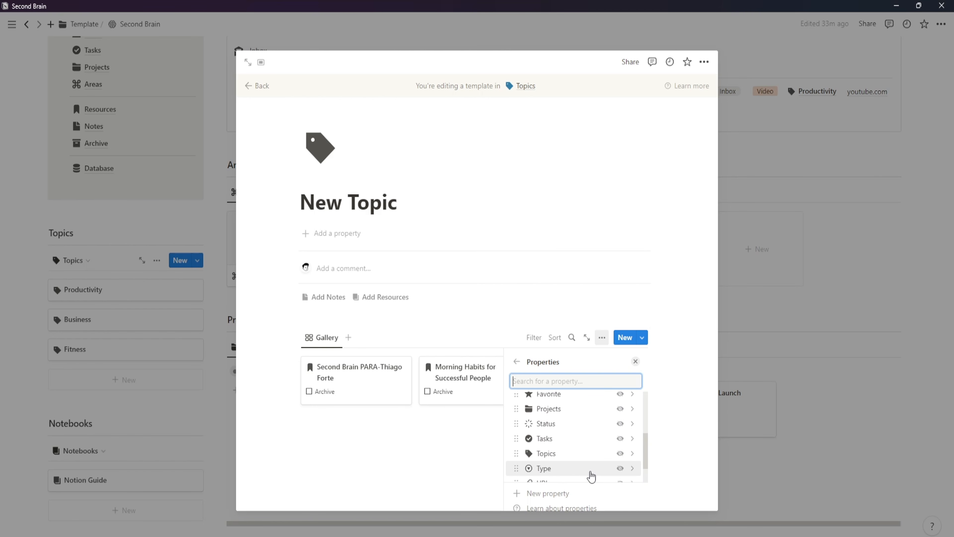
{"action": "scroll", "coordinate": [605, 462], "scroll_direction": "up", "scroll_amount": 2}
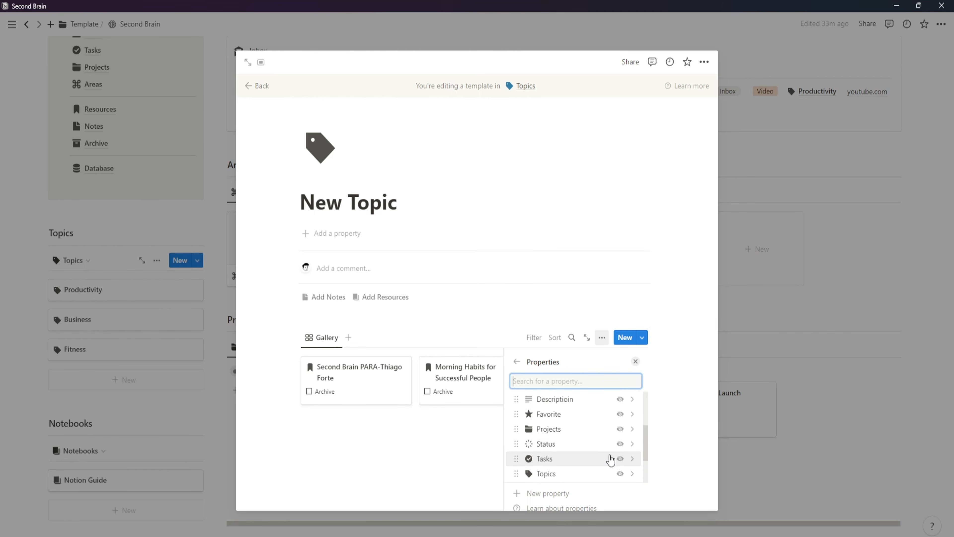
{"action": "scroll", "coordinate": [584, 439], "scroll_direction": "down", "scroll_amount": 3}
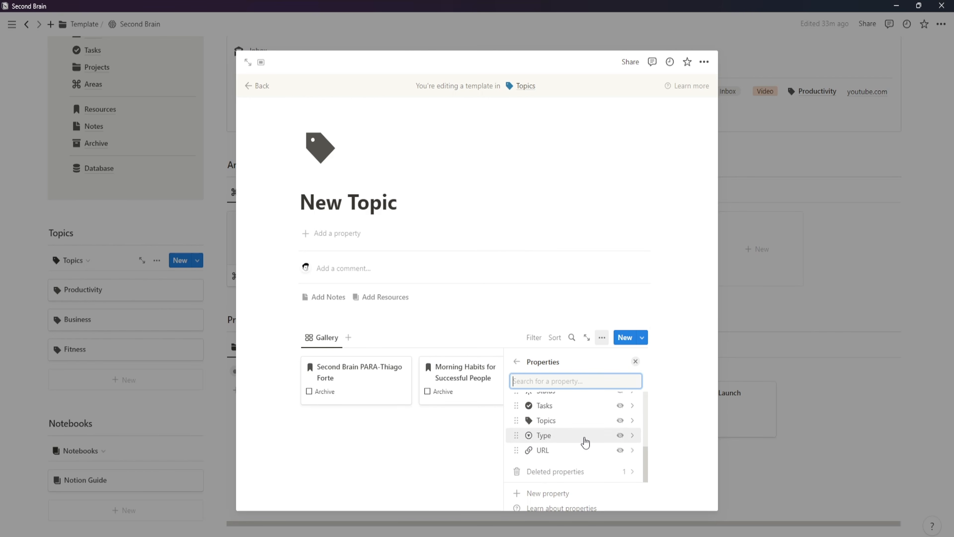
{"action": "left_click", "coordinate": [620, 450]}
{"action": "left_click_drag", "start_coordinate": [560, 453], "coordinate": [557, 442]}
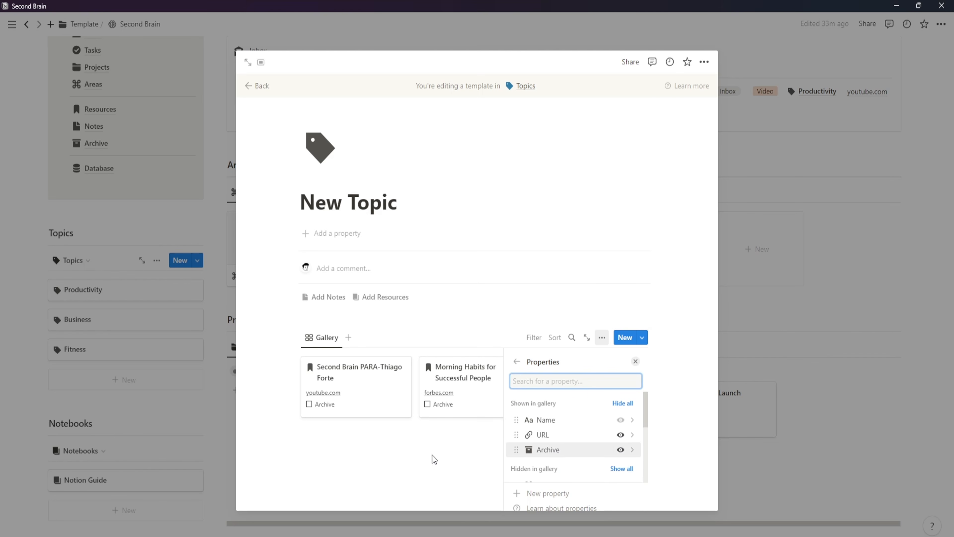
{"action": "left_click", "coordinate": [367, 460]}
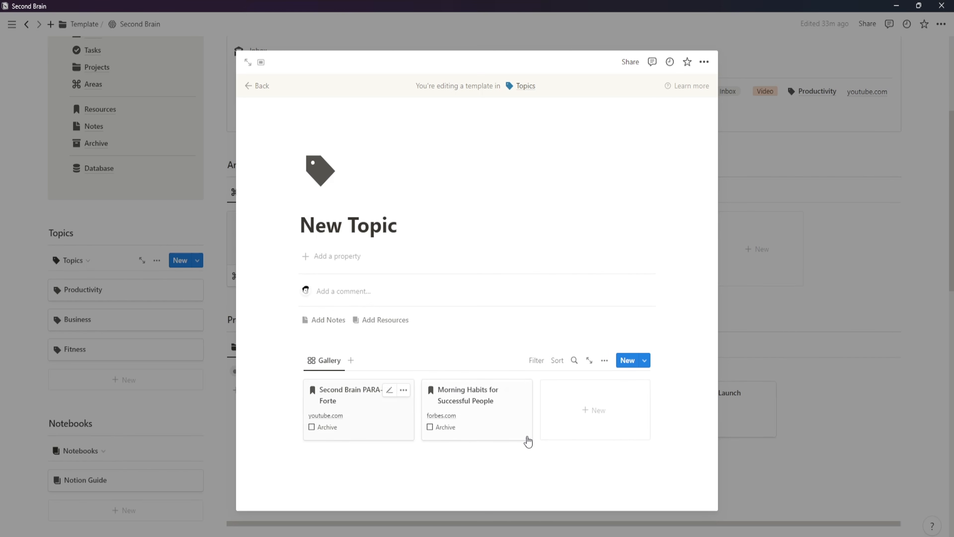
- Rename the gallery view to Resources and give it the bookmark icon
{"action": "left_click", "coordinate": [330, 361]}
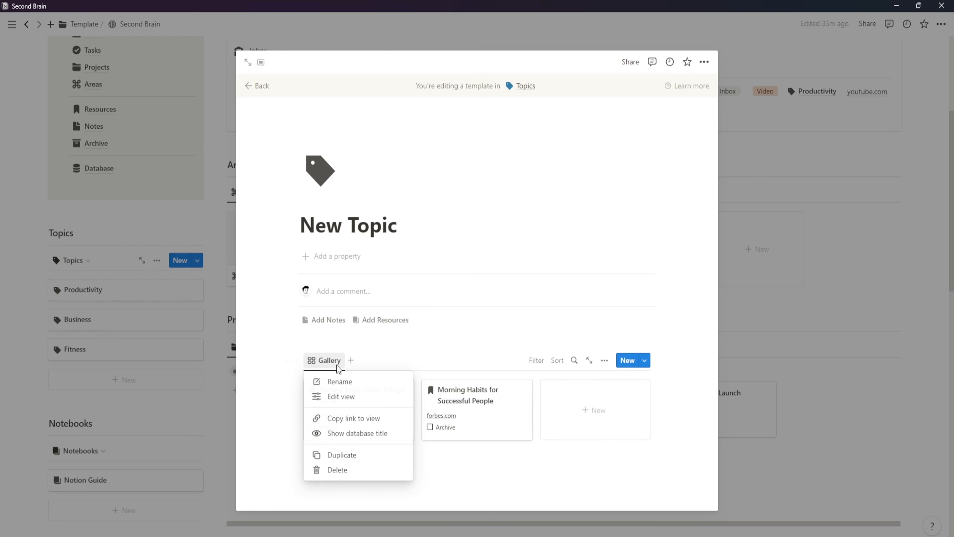
{"action": "left_click", "coordinate": [340, 395]}
{"action": "type", "text": "Resources"}
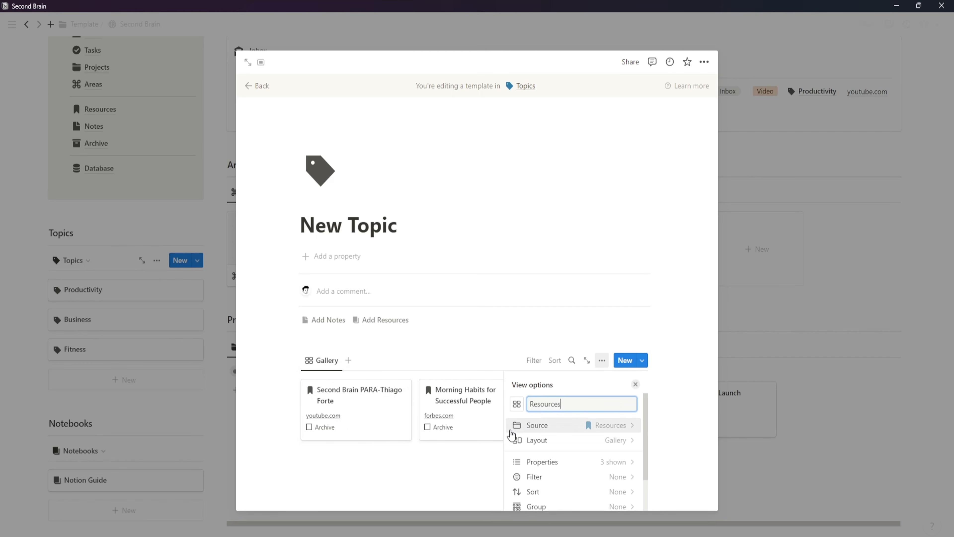
{"action": "left_click", "coordinate": [517, 404]}
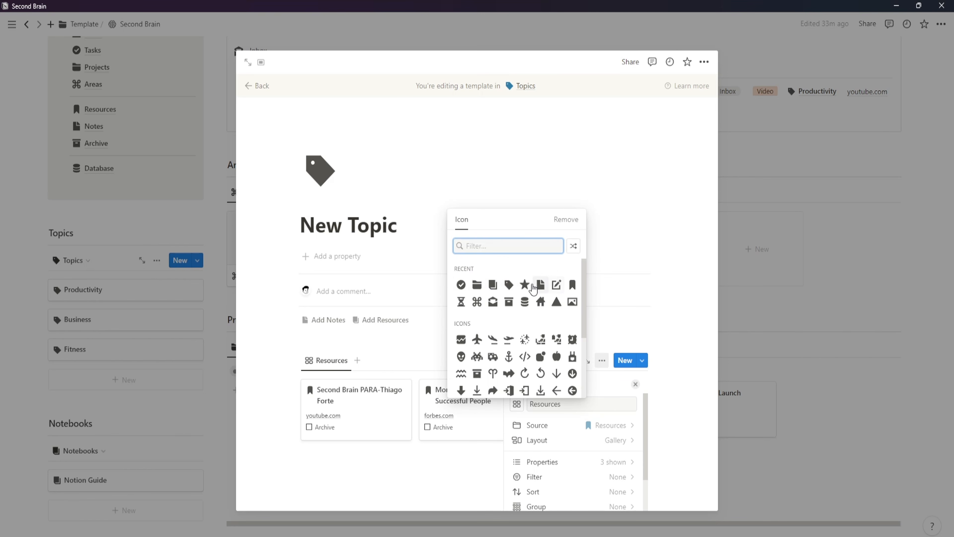
{"action": "left_click", "coordinate": [571, 287]}
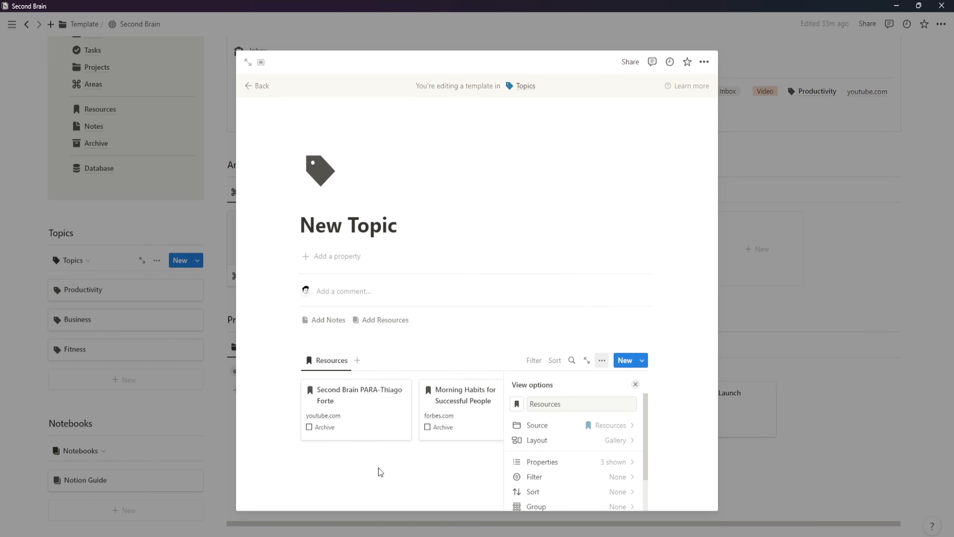
- Set the card size of the Resources gallery to Medium
{"action": "left_click", "coordinate": [379, 470]}
{"action": "left_click", "coordinate": [606, 361]}
{"action": "left_click", "coordinate": [629, 439]}
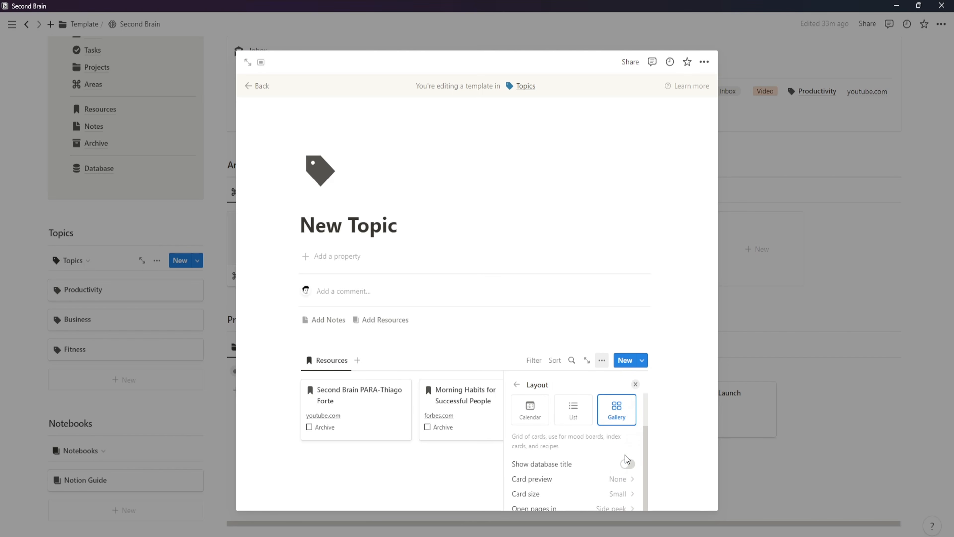
{"action": "left_click", "coordinate": [616, 494]}
{"action": "left_click", "coordinate": [603, 459]}
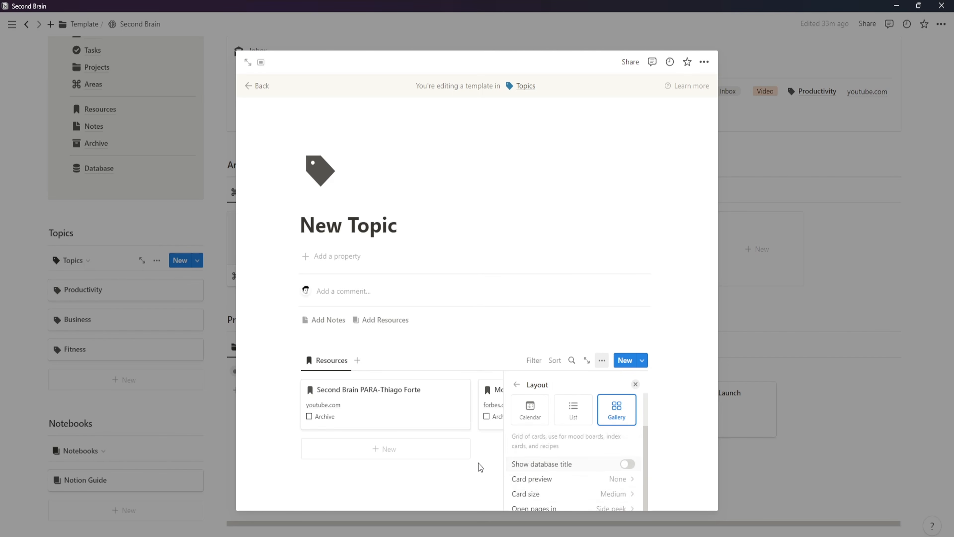
{"action": "left_click", "coordinate": [480, 465]}
{"action": "left_click", "coordinate": [332, 473]}
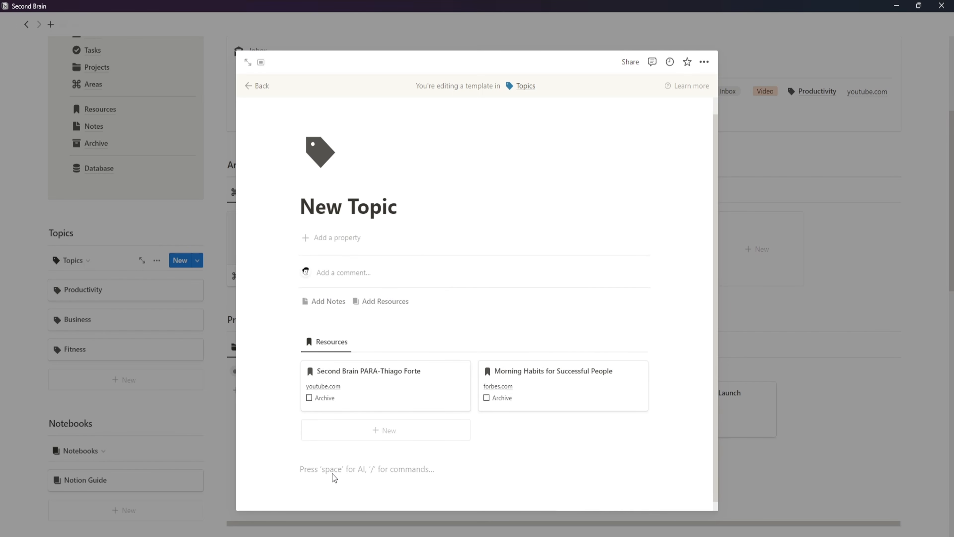
- Filter the Resources gallery by Topics containing New Topic, add an Archive filter, and collapse the filter bar
{"action": "left_click", "coordinate": [534, 341]}
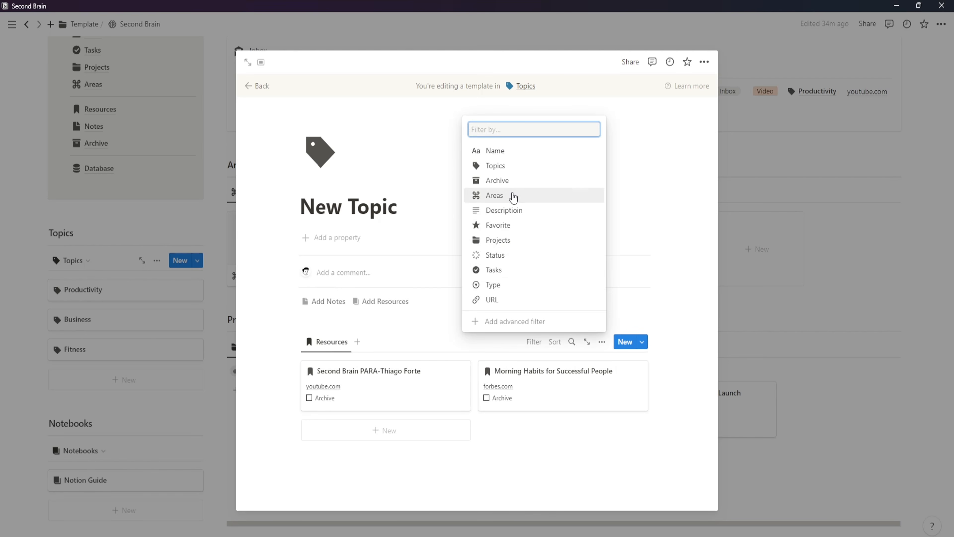
{"action": "left_click", "coordinate": [515, 168]}
{"action": "left_click", "coordinate": [315, 415]}
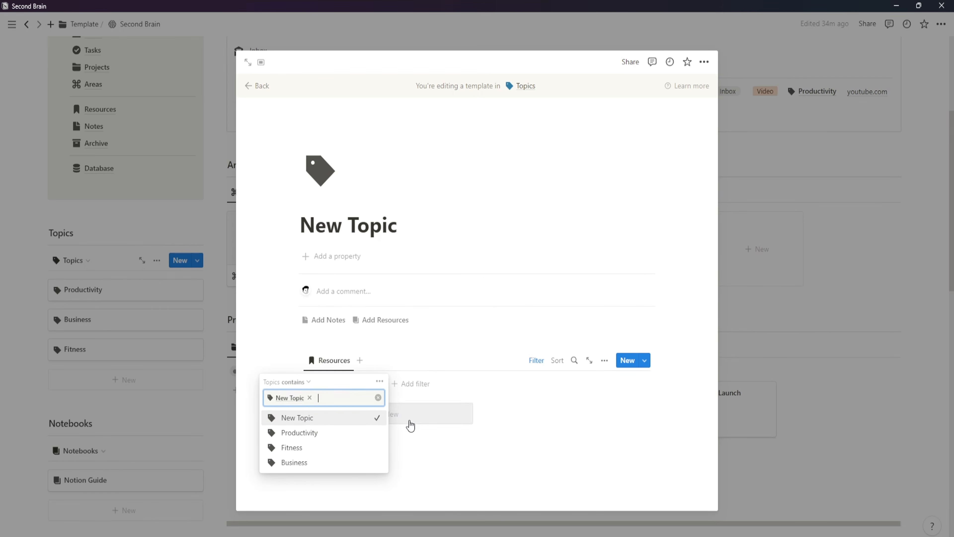
{"action": "left_click", "coordinate": [535, 463]}
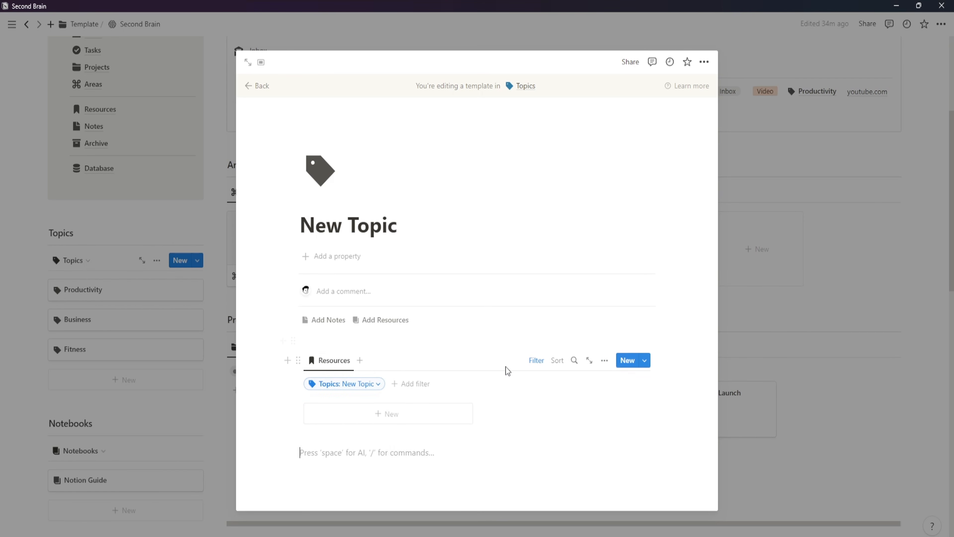
{"action": "left_click", "coordinate": [411, 383]}
{"action": "left_click", "coordinate": [376, 222]}
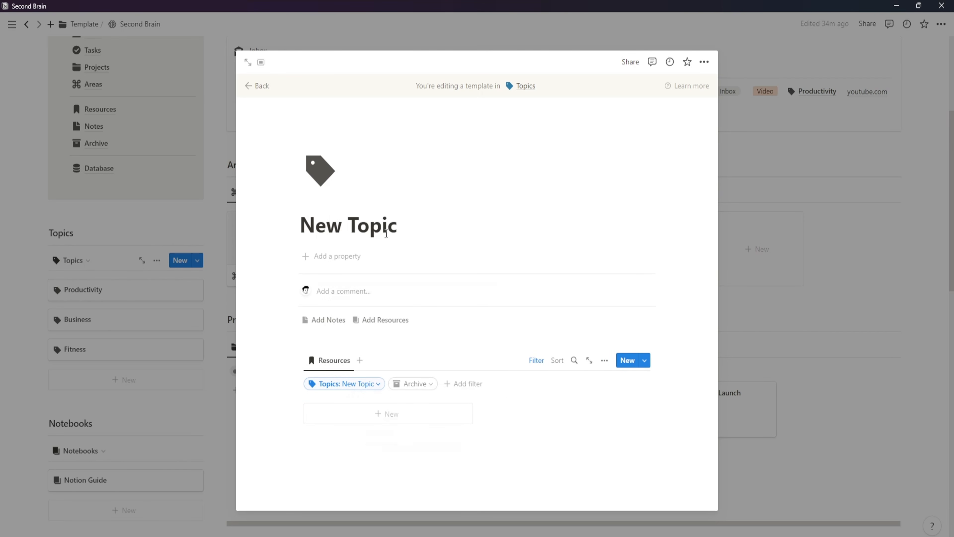
{"action": "left_click", "coordinate": [404, 422]}
{"action": "left_click", "coordinate": [537, 361]}
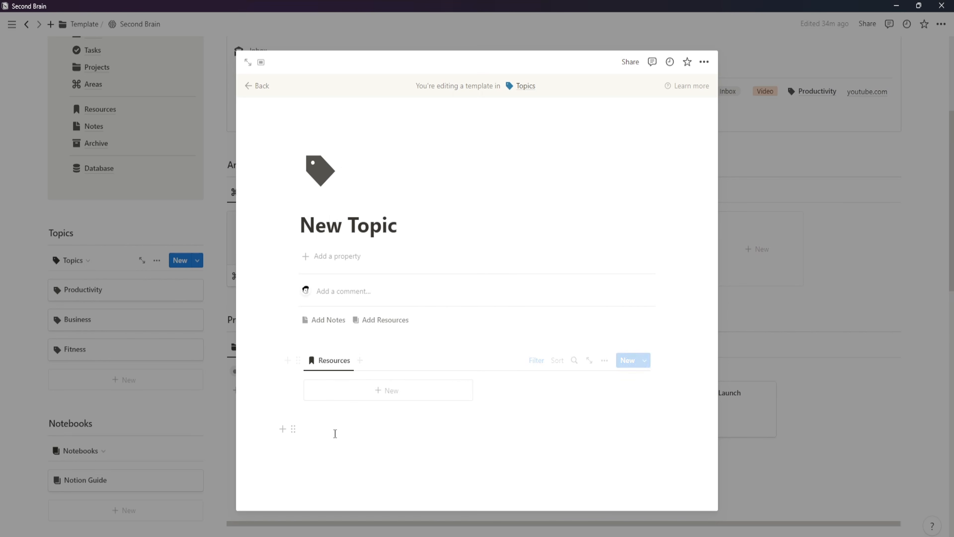
- Insert a linked view of the Notes database below the Resources gallery and hide its database title
{"action": "type", "text": "/linked"}
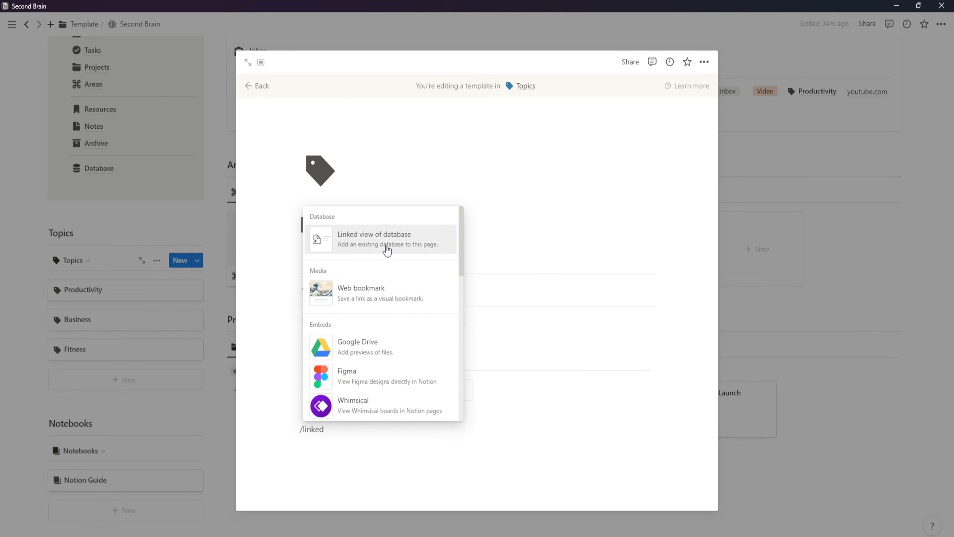
{"action": "left_click", "coordinate": [386, 247]}
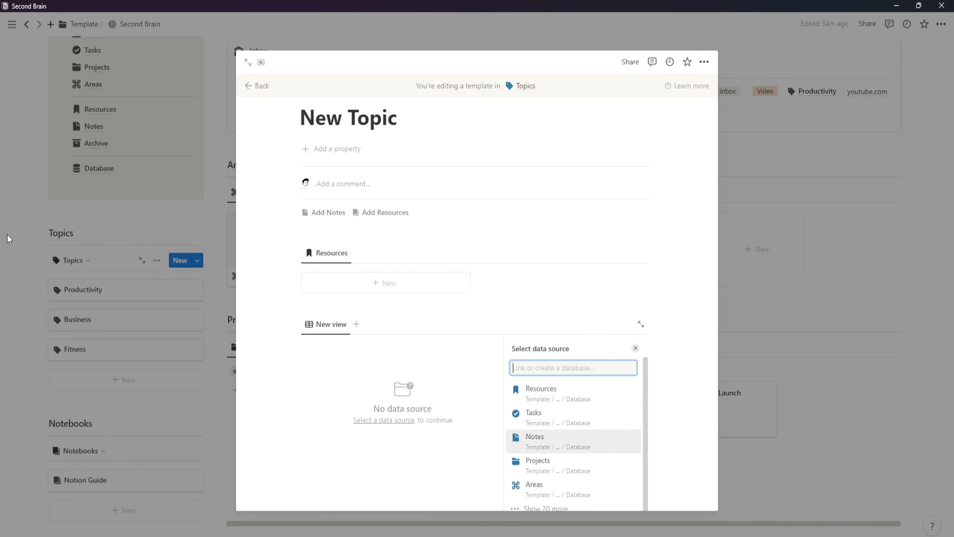
{"action": "left_click", "coordinate": [560, 441]}
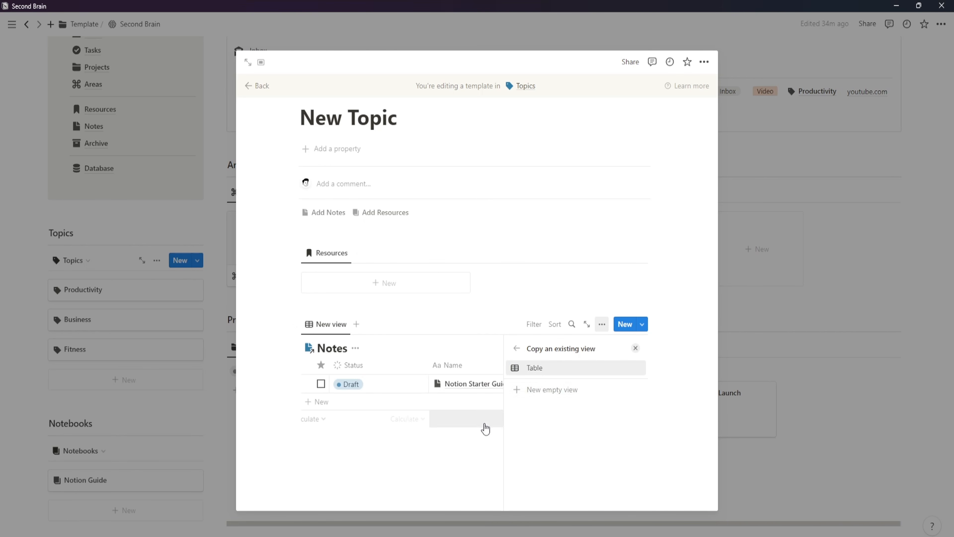
{"action": "left_click", "coordinate": [518, 350]}
{"action": "left_click", "coordinate": [356, 348]}
{"action": "left_click", "coordinate": [357, 404]}
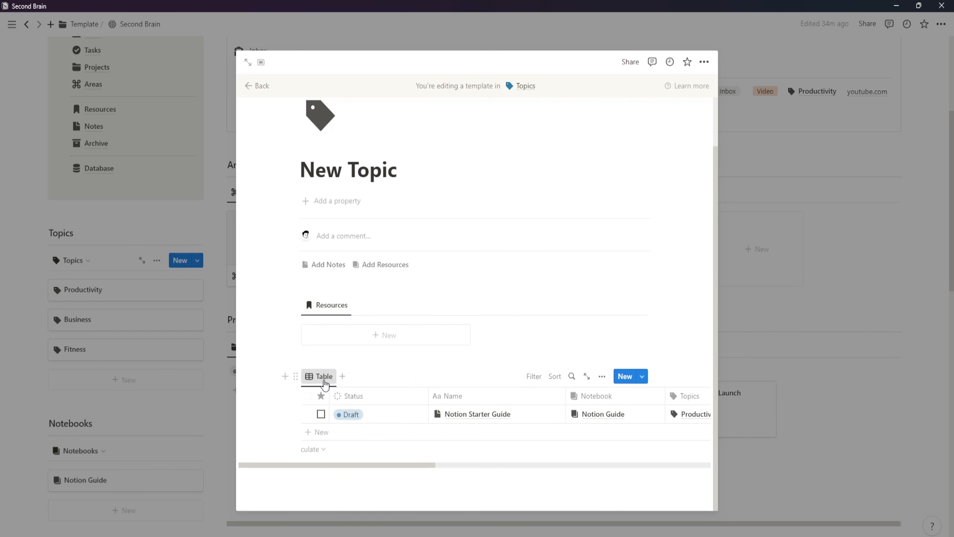
- Rename the linked table view to Notes and give it the page icon
{"action": "left_click", "coordinate": [324, 380]}
{"action": "left_click", "coordinate": [335, 397]}
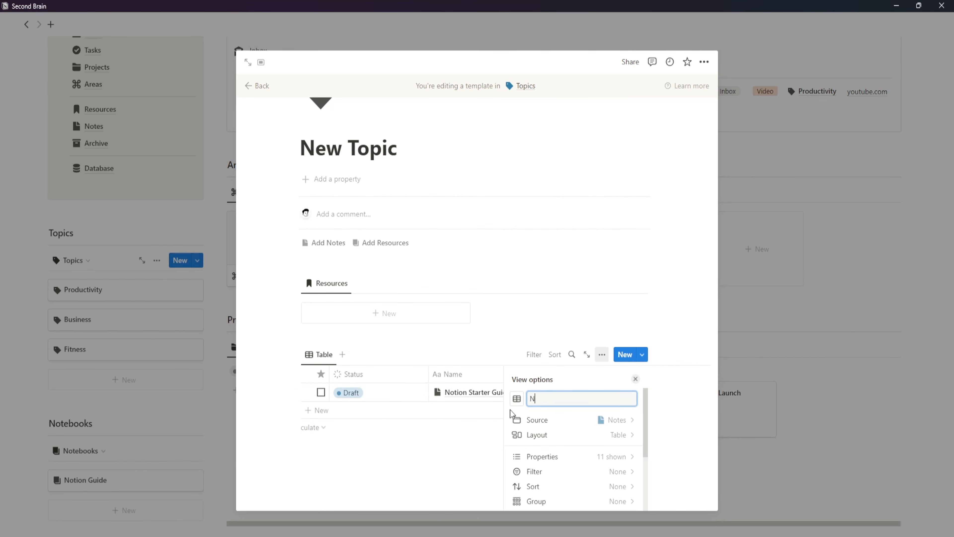
{"action": "left_click", "coordinate": [517, 398]}
{"action": "left_click", "coordinate": [555, 282]}
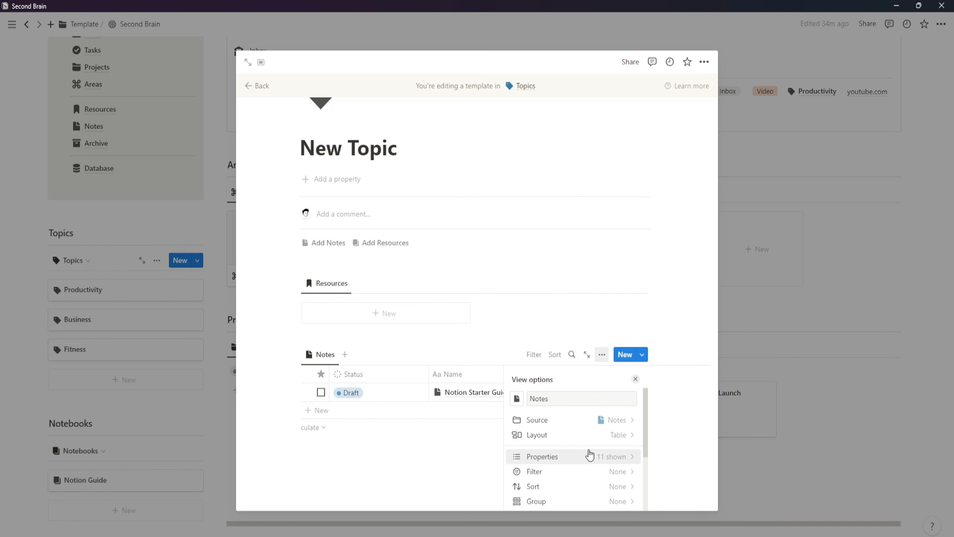
- Change the Notes view to a Gallery layout with Small cards previewing page content, and change how its pages open
{"action": "left_click", "coordinate": [586, 435]}
{"action": "left_click", "coordinate": [616, 451]}
{"action": "scroll", "coordinate": [586, 495], "scroll_direction": "down", "scroll_amount": 2}
{"action": "left_click", "coordinate": [616, 456]}
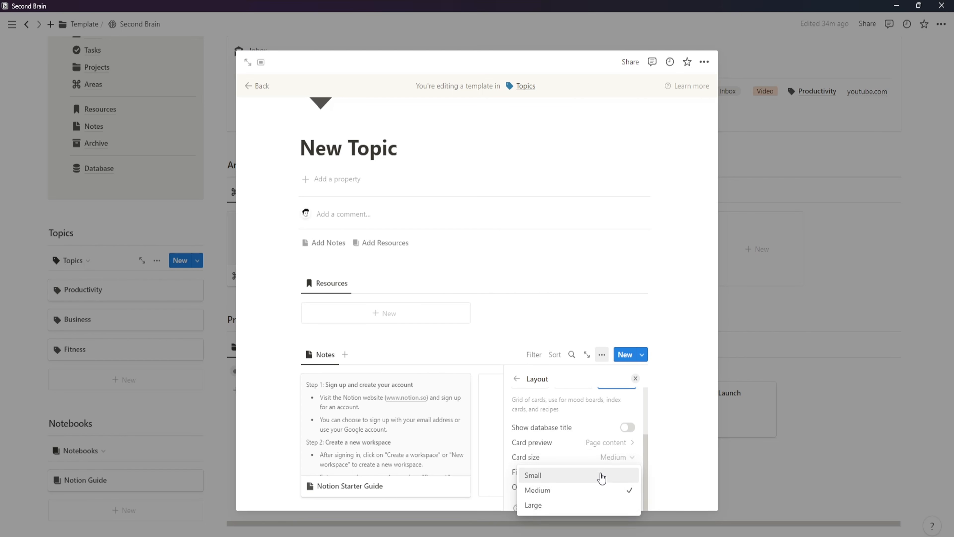
{"action": "left_click", "coordinate": [603, 477]}
{"action": "left_click", "coordinate": [612, 444]}
{"action": "left_click", "coordinate": [580, 442]}
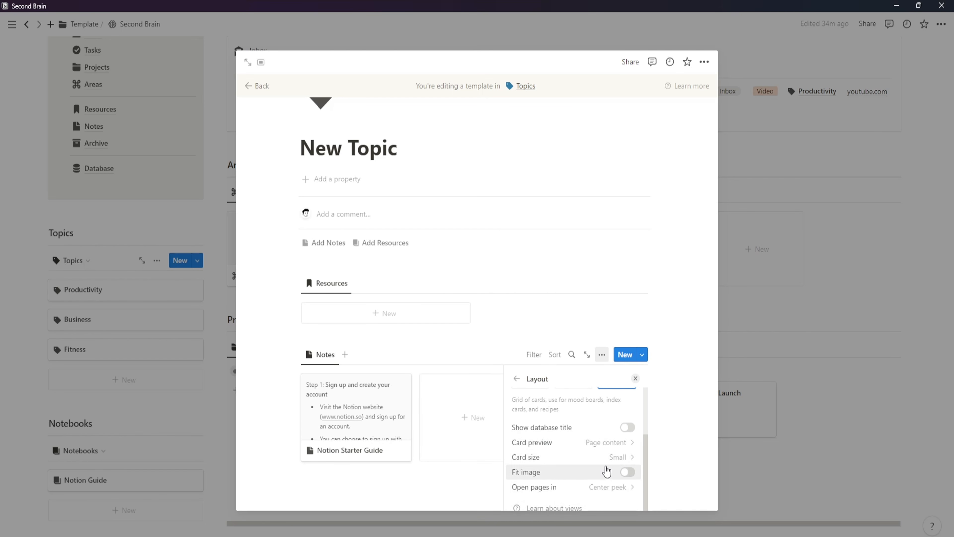
{"action": "left_click", "coordinate": [604, 487]}
{"action": "left_click", "coordinate": [601, 463]}
{"action": "left_click", "coordinate": [517, 378]}
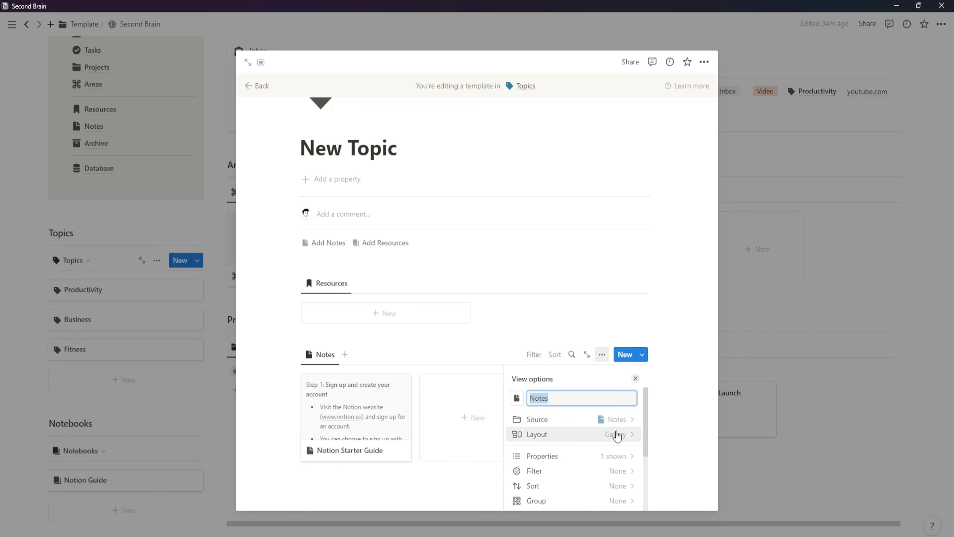
- Show the Status and Archive properties on the Notes gallery cards
{"action": "left_click", "coordinate": [611, 456]}
{"action": "scroll", "coordinate": [586, 472], "scroll_direction": "down", "scroll_amount": 5}
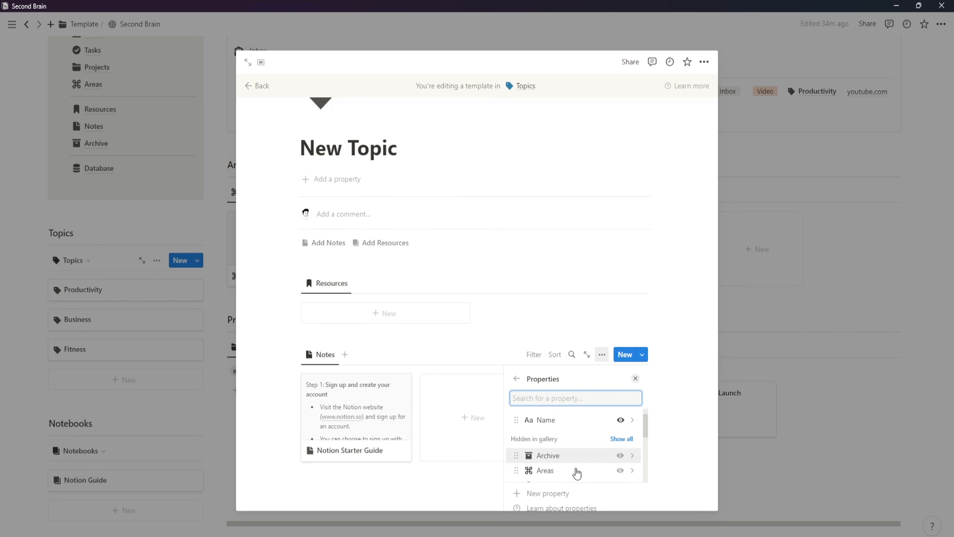
{"action": "left_click", "coordinate": [620, 470]}
{"action": "scroll", "coordinate": [575, 456], "scroll_direction": "down", "scroll_amount": 5}
{"action": "scroll", "coordinate": [599, 448], "scroll_direction": "up", "scroll_amount": 4}
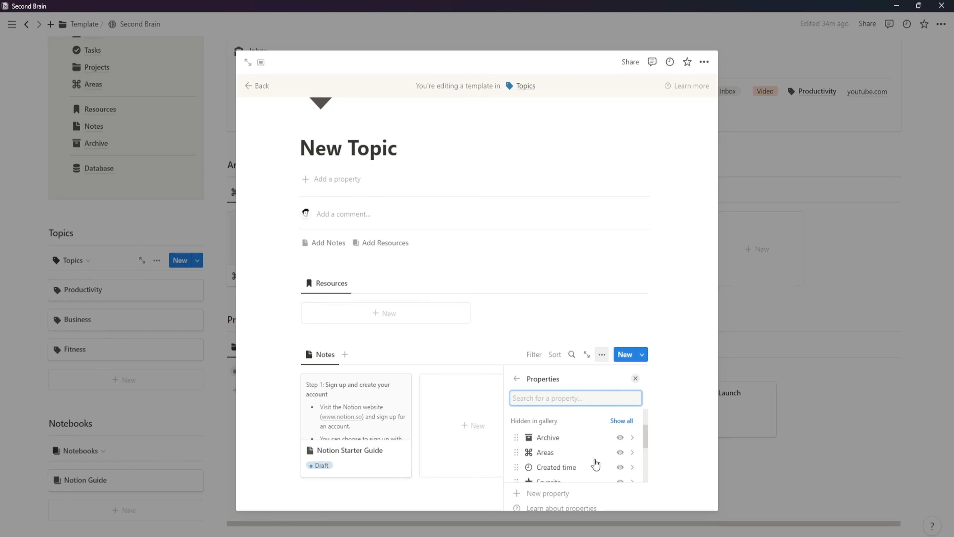
{"action": "left_click", "coordinate": [620, 437]}
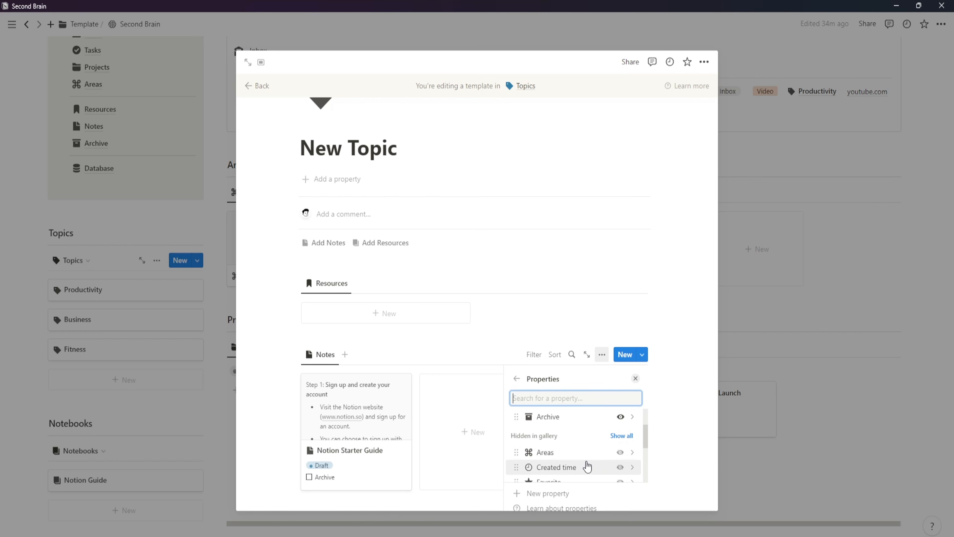
{"action": "scroll", "coordinate": [598, 472], "scroll_direction": "down", "scroll_amount": 4}
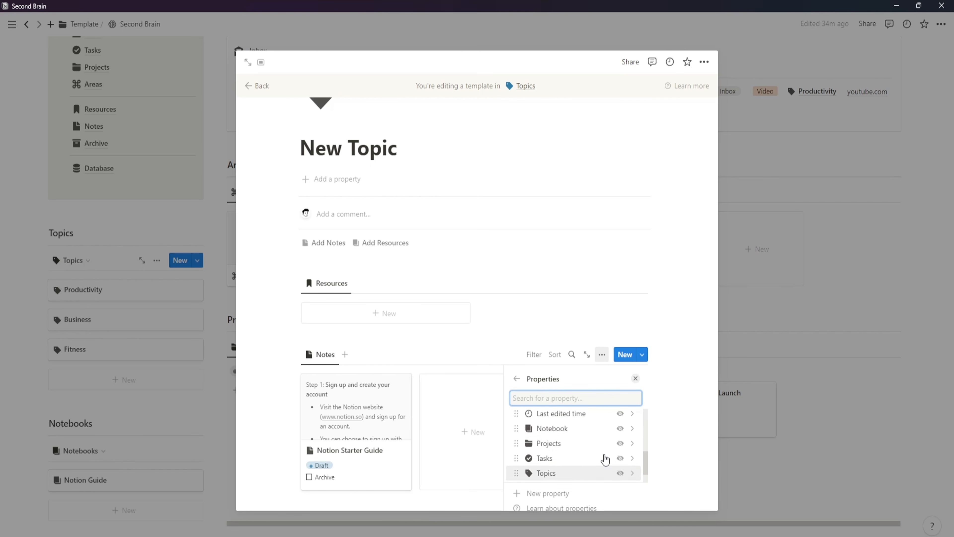
{"action": "scroll", "coordinate": [609, 451], "scroll_direction": "up", "scroll_amount": 2}
{"action": "left_click", "coordinate": [619, 437]}
{"action": "scroll", "coordinate": [585, 447], "scroll_direction": "up", "scroll_amount": 3}
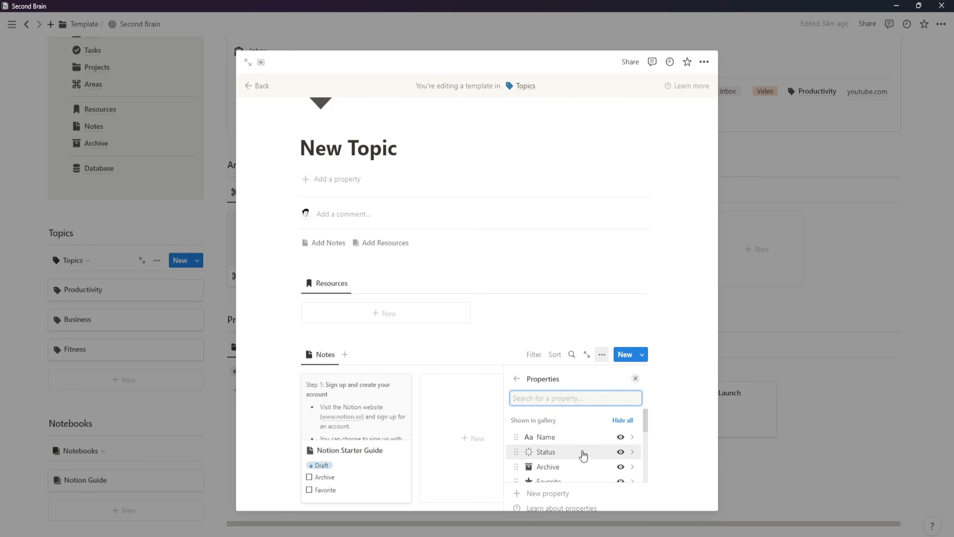
{"action": "scroll", "coordinate": [583, 457], "scroll_direction": "down", "scroll_amount": 2}
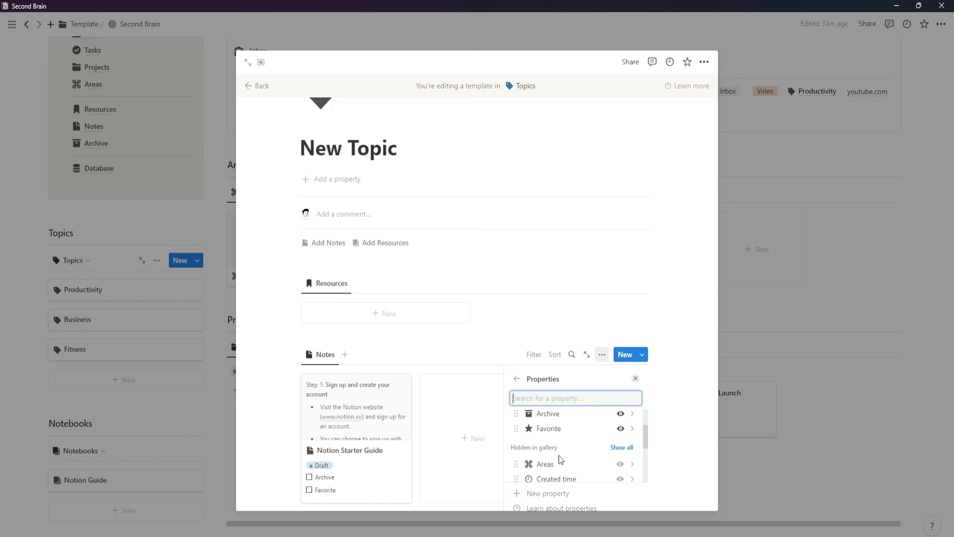
{"action": "scroll", "coordinate": [564, 455], "scroll_direction": "down", "scroll_amount": 3}
{"action": "scroll", "coordinate": [586, 447], "scroll_direction": "up", "scroll_amount": 3}
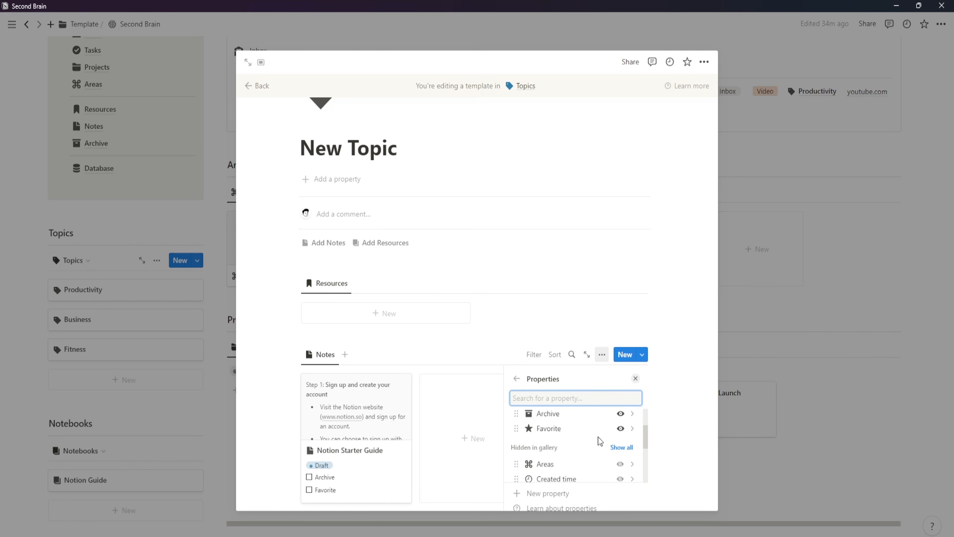
{"action": "left_click", "coordinate": [621, 429]}
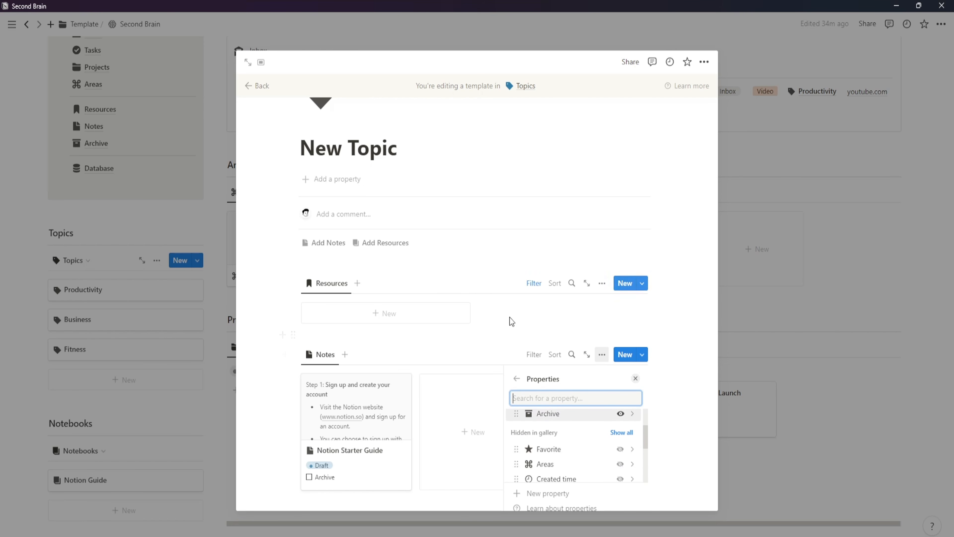
- Add a Heading 3 reading Notes above the Notes gallery, with a divider beneath it
{"action": "left_click", "coordinate": [516, 381]}
{"action": "left_click", "coordinate": [460, 337]}
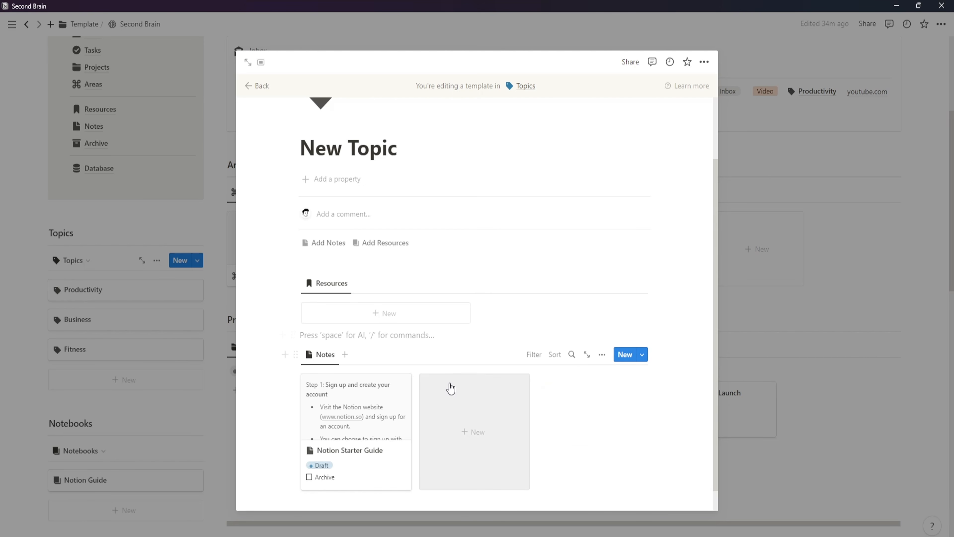
{"action": "key", "text": "Return"}
{"action": "type", "text": "/head"}
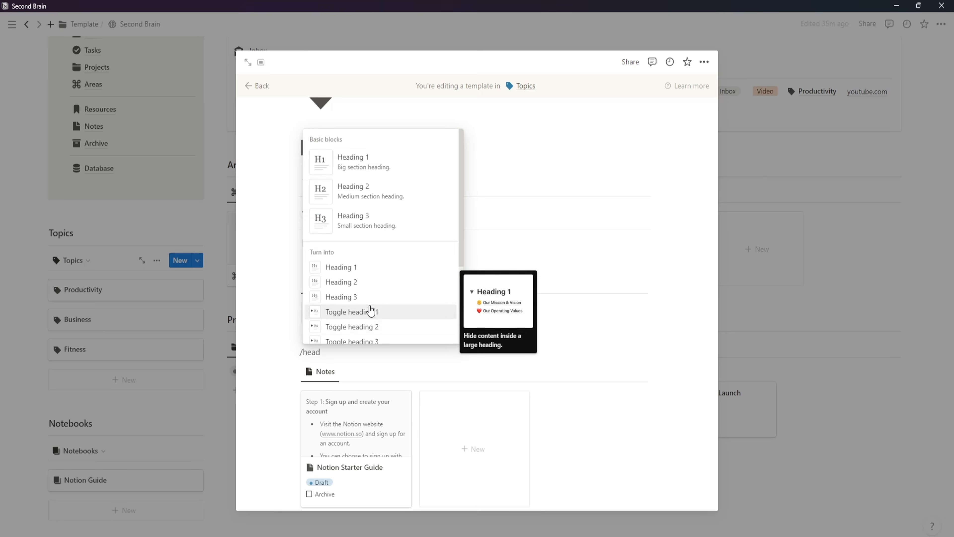
{"action": "left_click", "coordinate": [361, 297]}
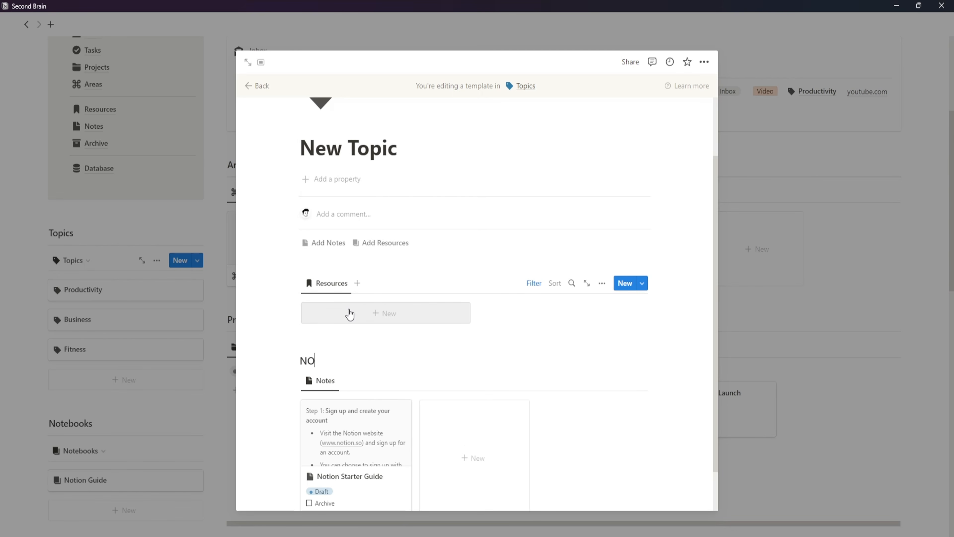
{"action": "type", "text": "Notes"}
{"action": "key", "text": "Return"}
{"action": "type", "text": "/div"}
{"action": "key", "text": "Return"}
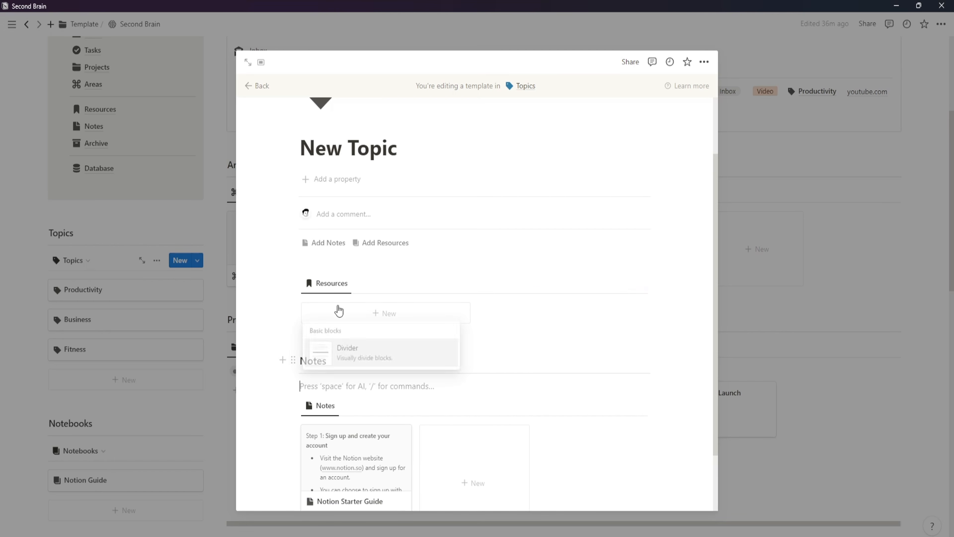
- Add a Heading 3 reading Resources with a divider above the Resources gallery, and remove the empty lines below both dividers
{"action": "left_click", "coordinate": [320, 265]}
{"action": "type", "text": "/head"}
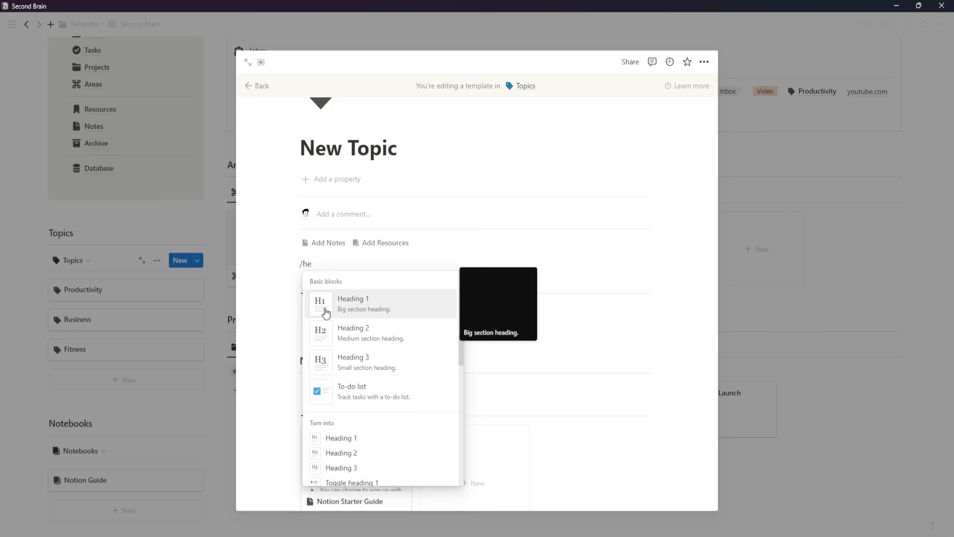
{"action": "left_click", "coordinate": [338, 355]}
{"action": "type", "text": "Resources"}
{"action": "key", "text": "Return"}
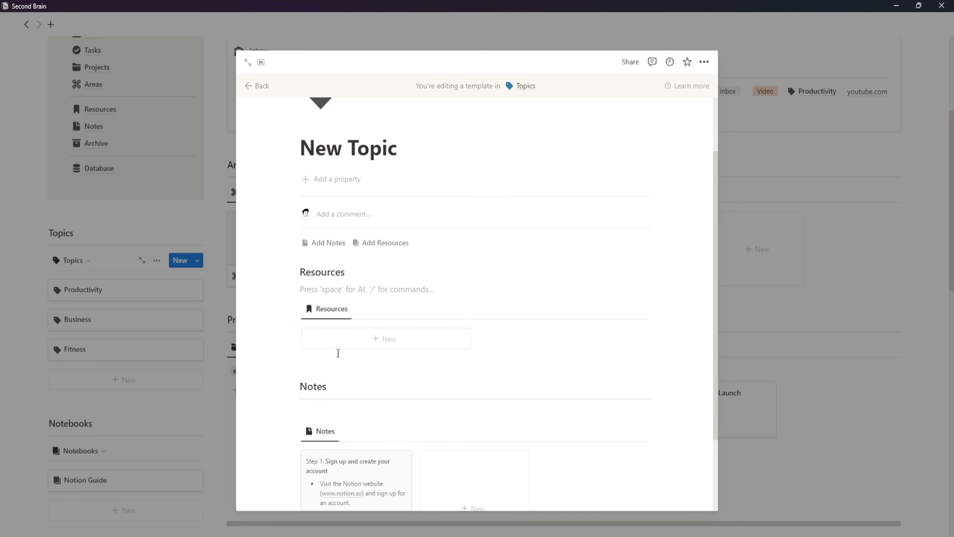
{"action": "type", "text": "/div"}
{"action": "left_click", "coordinate": [385, 323]}
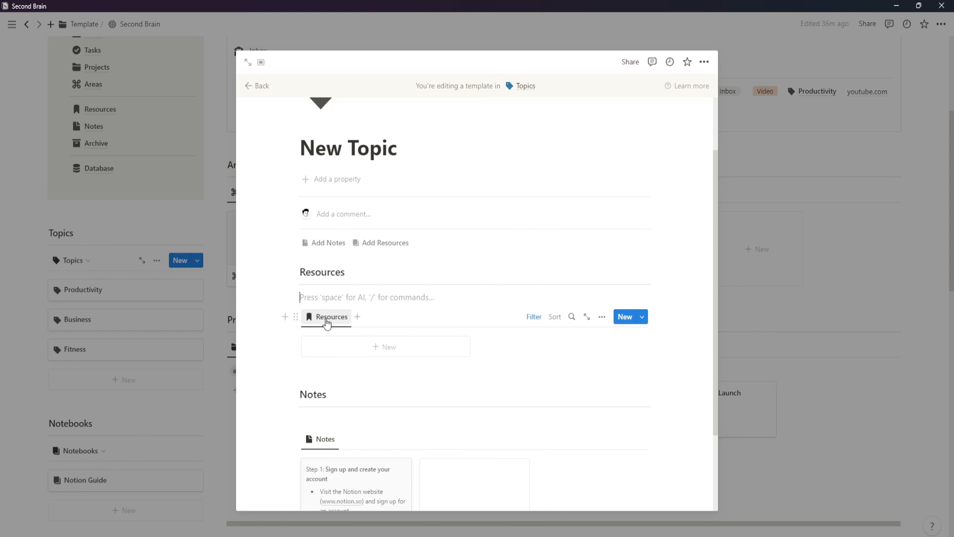
{"action": "key", "text": "BackSpace"}
{"action": "key", "text": "BackSpace"}
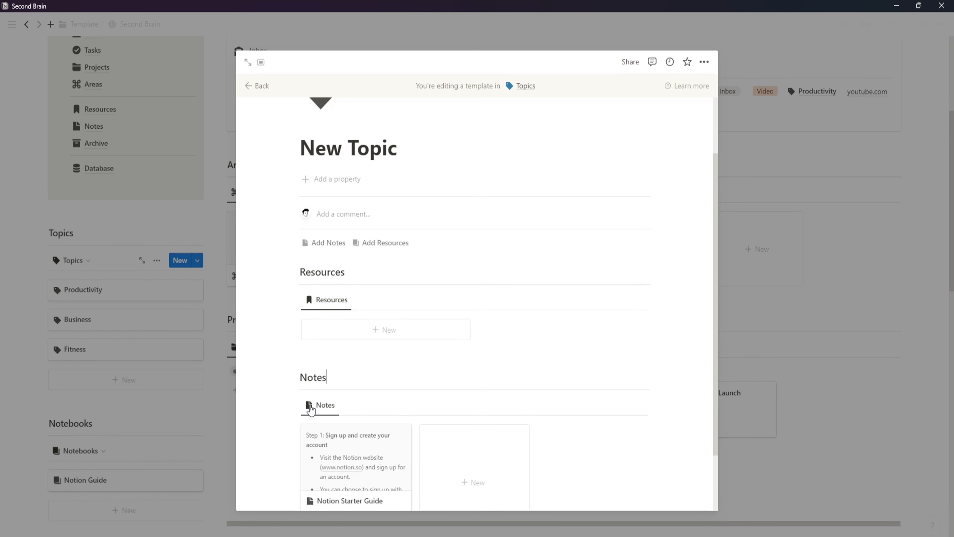
- Filter the Notes gallery by Topics containing New Topic
{"action": "scroll", "coordinate": [381, 378], "scroll_direction": "down", "scroll_amount": 2}
{"action": "left_click", "coordinate": [533, 332]}
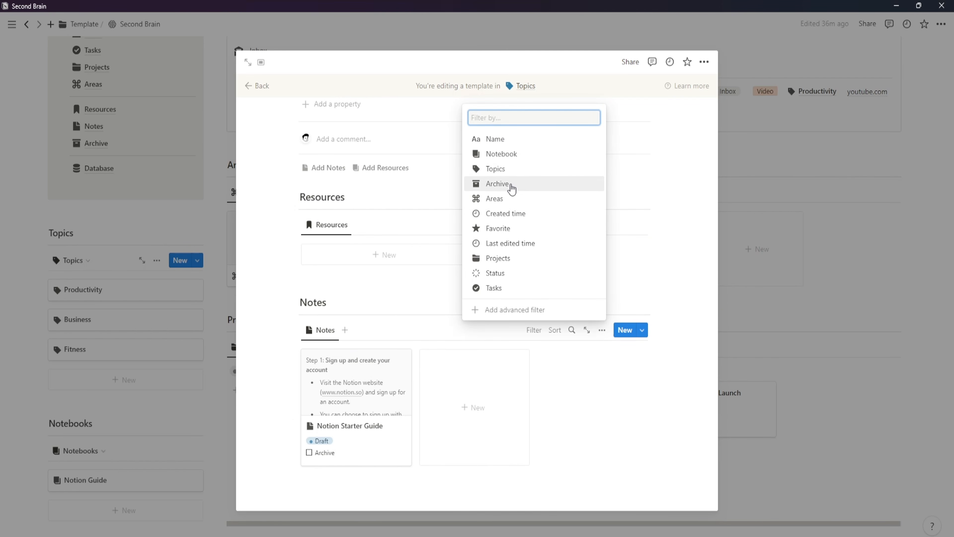
{"action": "left_click", "coordinate": [514, 169]}
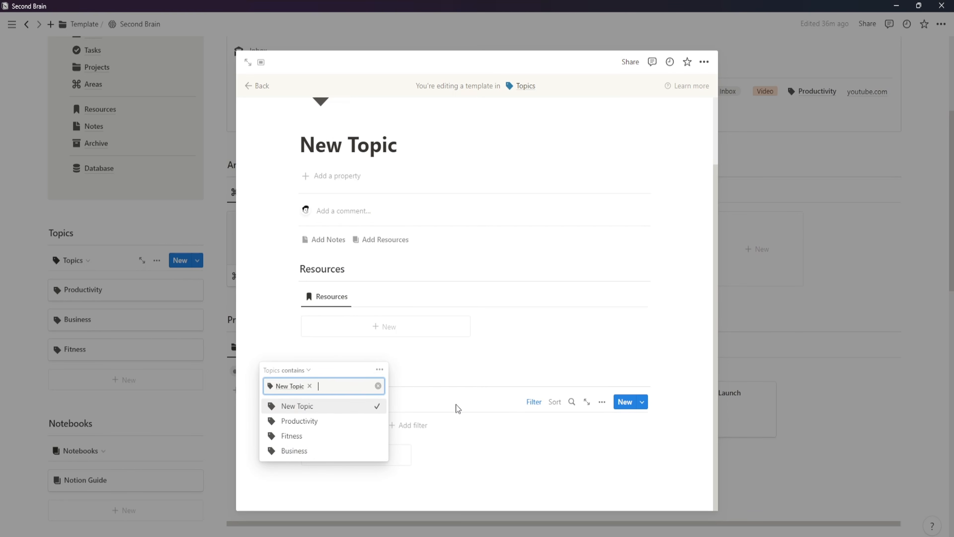
- Add an Archive is Unchecked filter to the Notes gallery in the New Topic template
{"action": "left_click", "coordinate": [613, 462]}
{"action": "left_click", "coordinate": [415, 424]}
{"action": "left_click", "coordinate": [373, 278]}
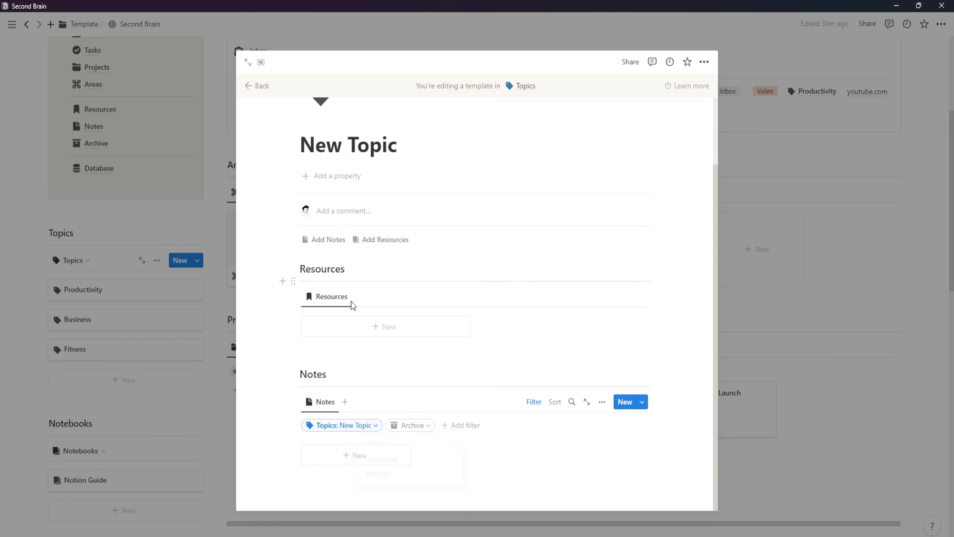
{"action": "left_click", "coordinate": [397, 466]}
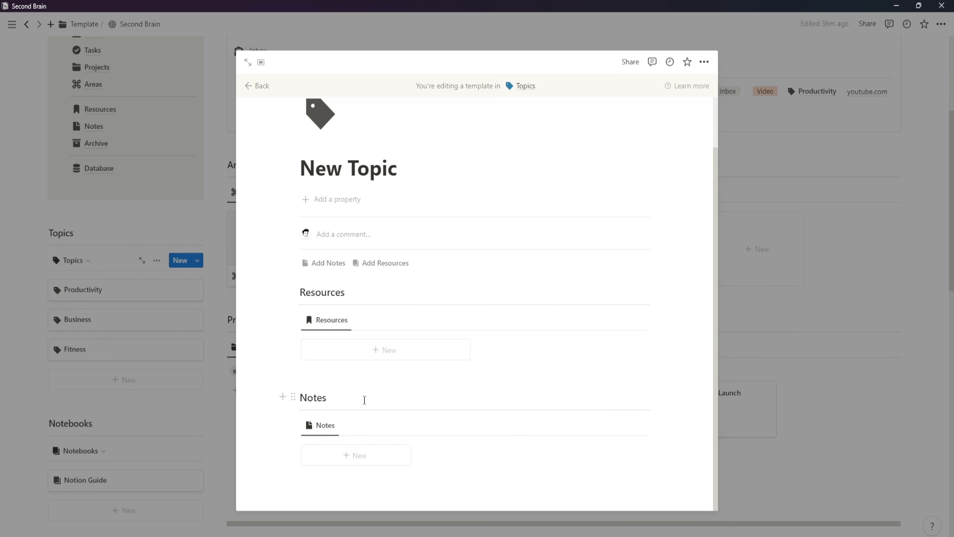
- Duplicate the Notes view and name the copy Favorite
{"action": "left_click", "coordinate": [331, 430]}
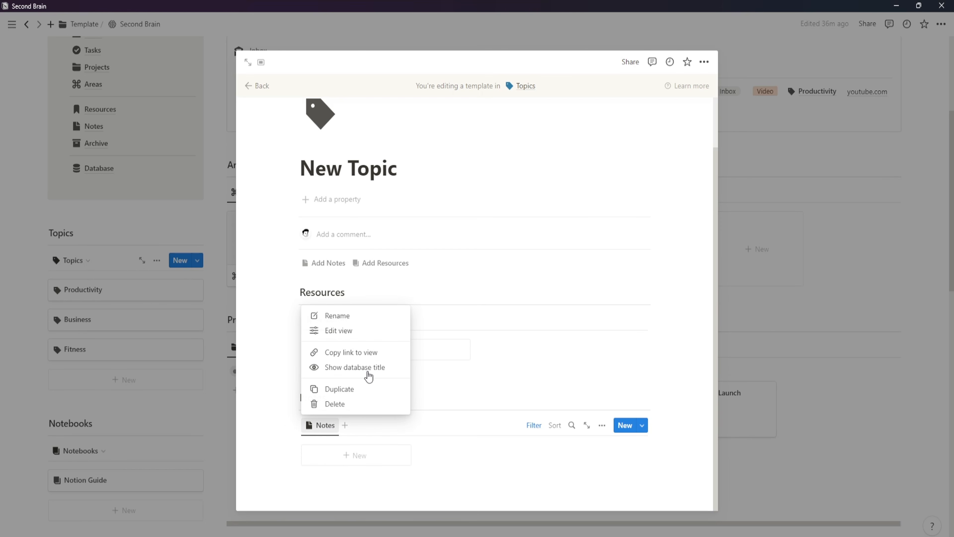
{"action": "left_click", "coordinate": [355, 390]}
{"action": "type", "text": "Favorit"}
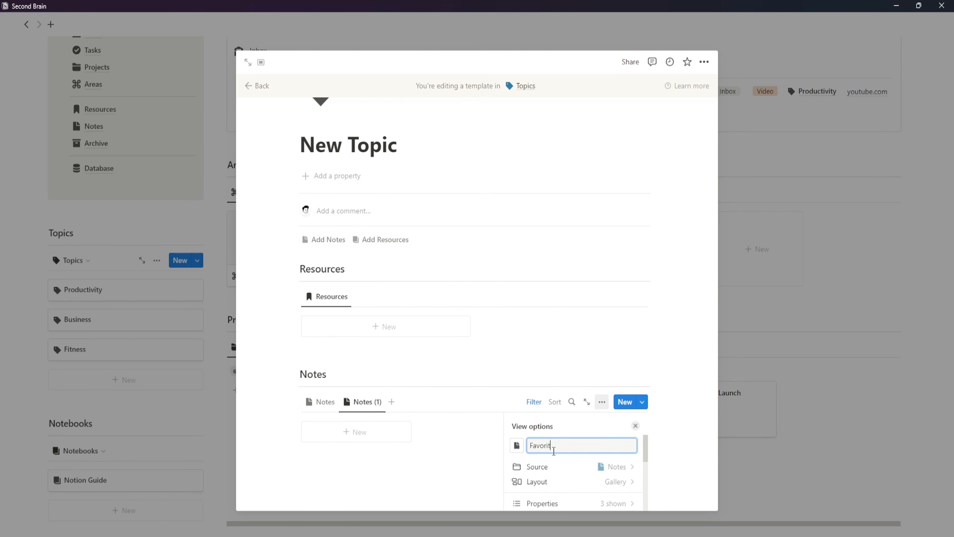
{"action": "type", "text": "e"}
{"action": "scroll", "coordinate": [575, 481], "scroll_direction": "down", "scroll_amount": 3}
{"action": "scroll", "coordinate": [575, 482], "scroll_direction": "up", "scroll_amount": 3}
{"action": "left_click", "coordinate": [435, 487]}
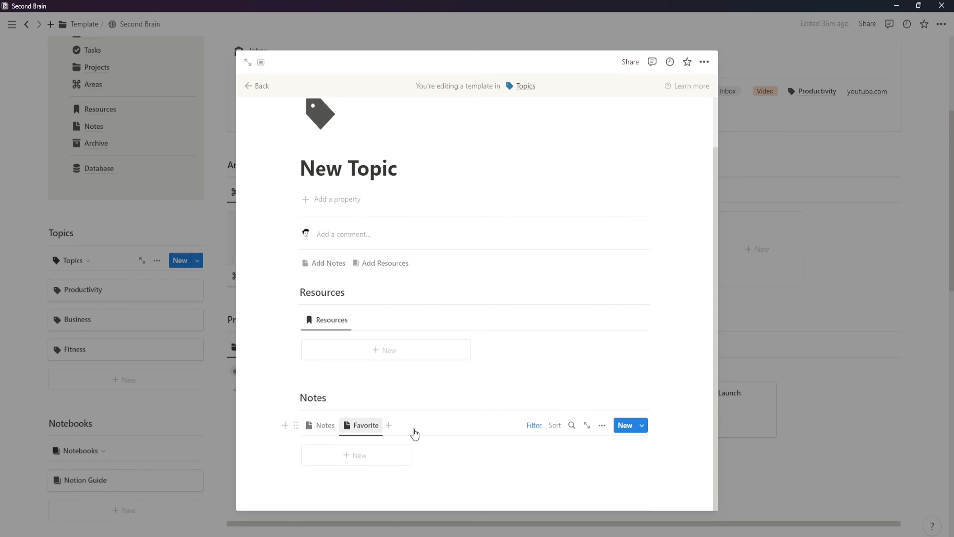
- Give the Favorite view in the Notes section a star icon
{"action": "left_click", "coordinate": [370, 334]}
{"action": "left_click", "coordinate": [516, 469]}
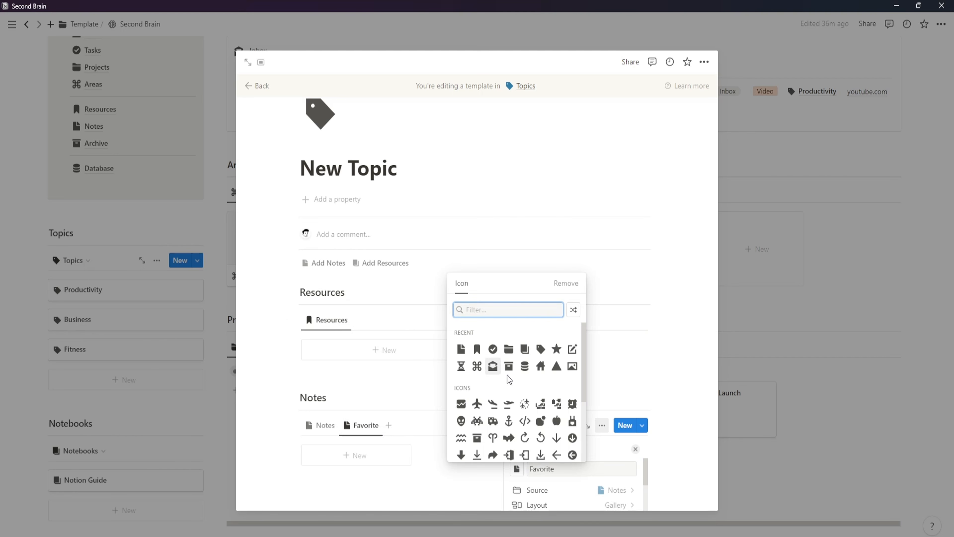
{"action": "left_click", "coordinate": [557, 351]}
{"action": "left_click", "coordinate": [421, 469]}
- Filter the Favorite notes view to entries with Favorite Checked
{"action": "left_click", "coordinate": [533, 425]}
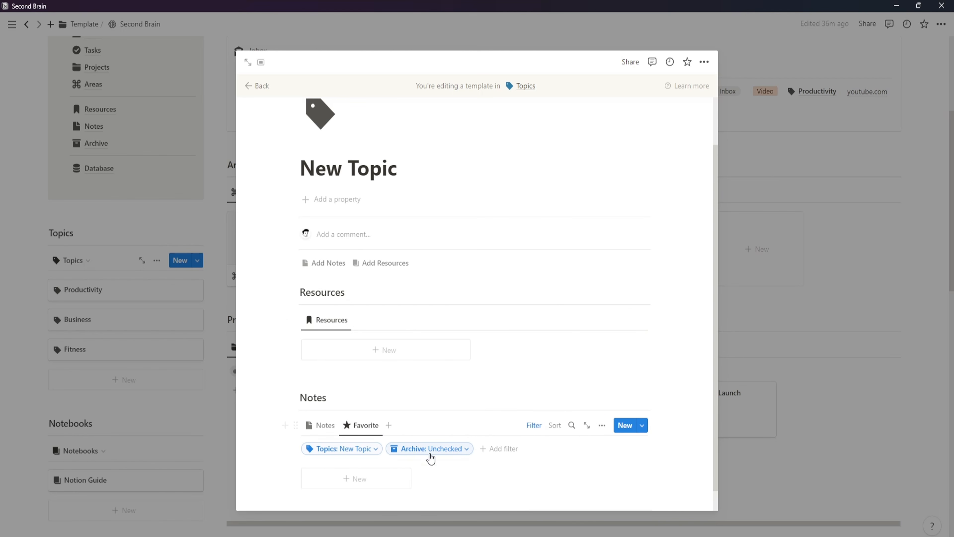
{"action": "left_click", "coordinate": [491, 455]}
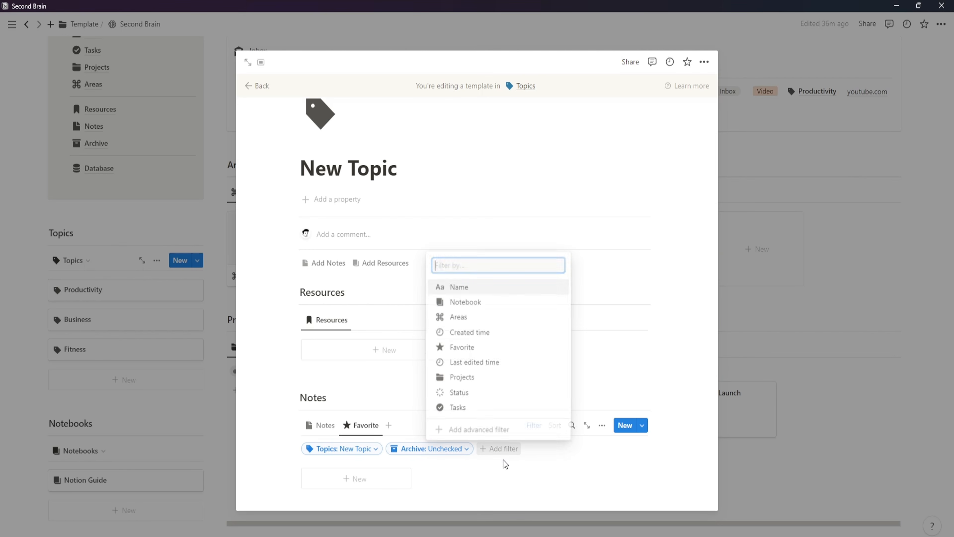
{"action": "left_click", "coordinate": [479, 357]}
{"action": "left_click", "coordinate": [470, 494]}
{"action": "left_click", "coordinate": [570, 485]}
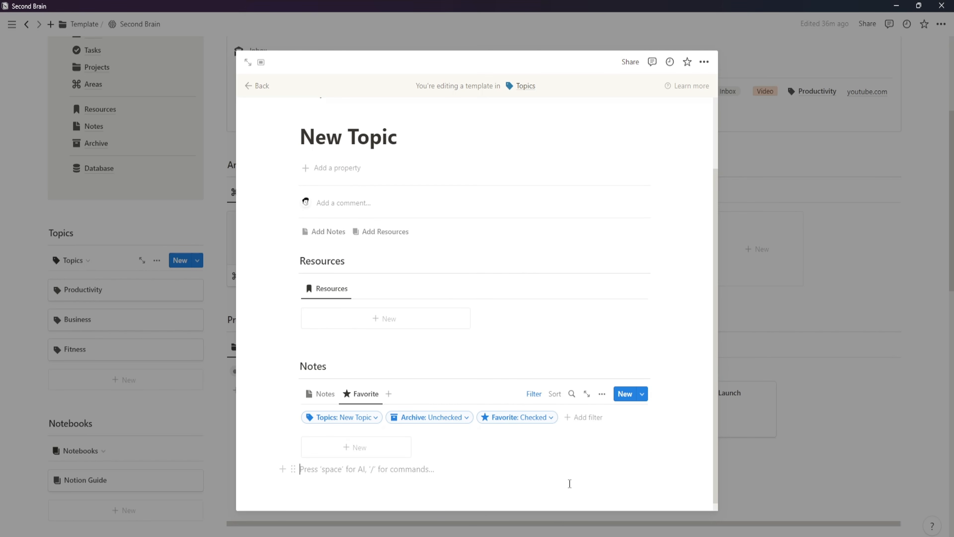
{"action": "left_click", "coordinate": [535, 393]}
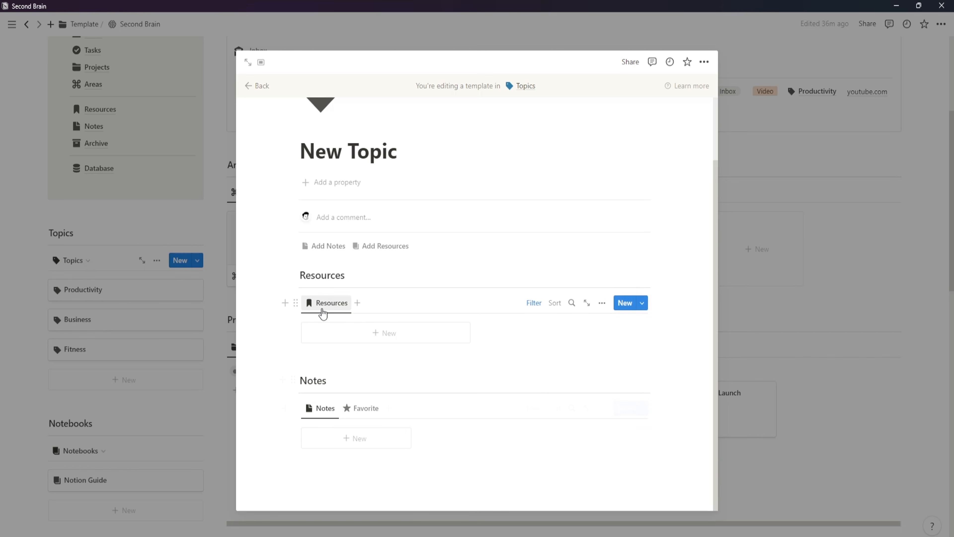
{"action": "left_click", "coordinate": [602, 303]}
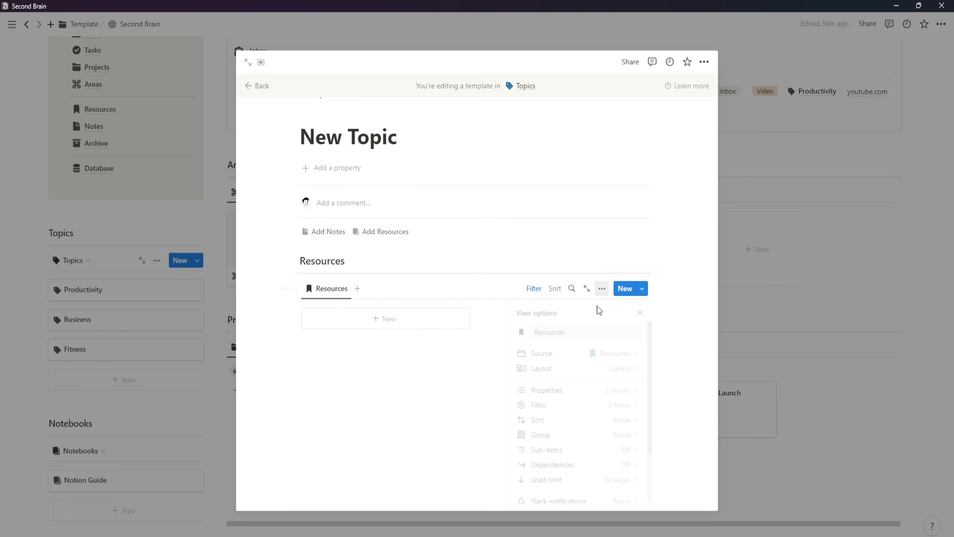
{"action": "left_click", "coordinate": [593, 394]}
{"action": "scroll", "coordinate": [563, 453], "scroll_direction": "down", "scroll_amount": 2}
{"action": "left_click", "coordinate": [438, 432]}
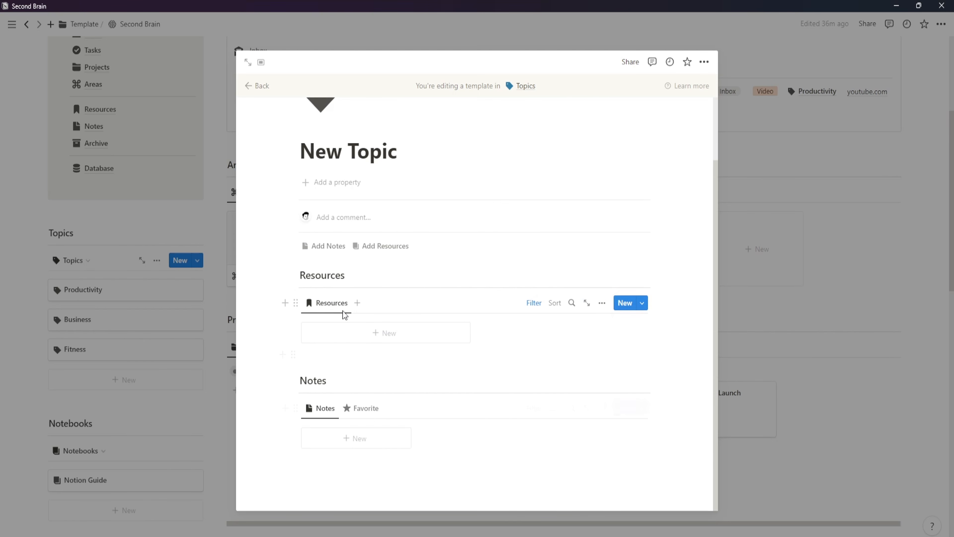
- Duplicate the Resources view and name the copy Favorite
{"action": "left_click", "coordinate": [342, 305]}
{"action": "left_click", "coordinate": [356, 398]}
{"action": "type", "text": "Favorite"}
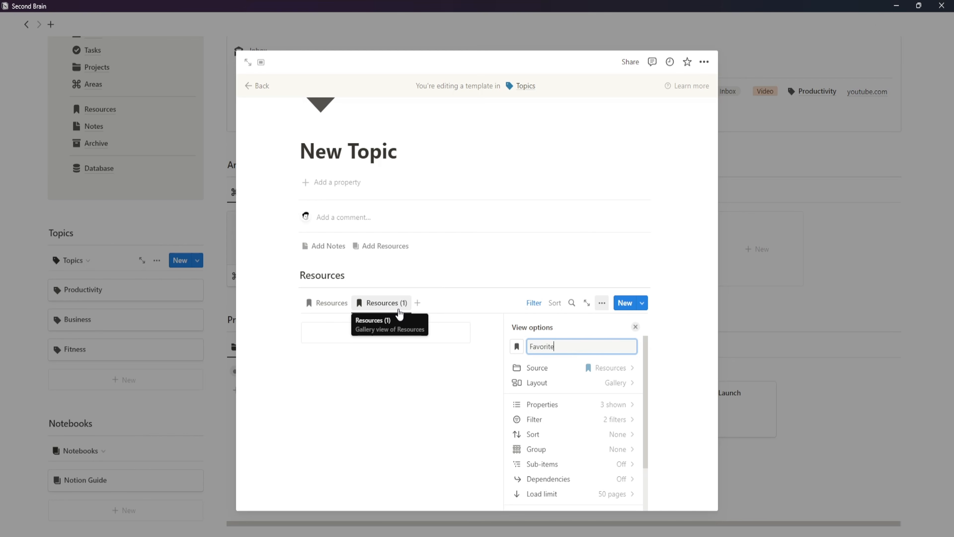
{"action": "left_click", "coordinate": [448, 450]}
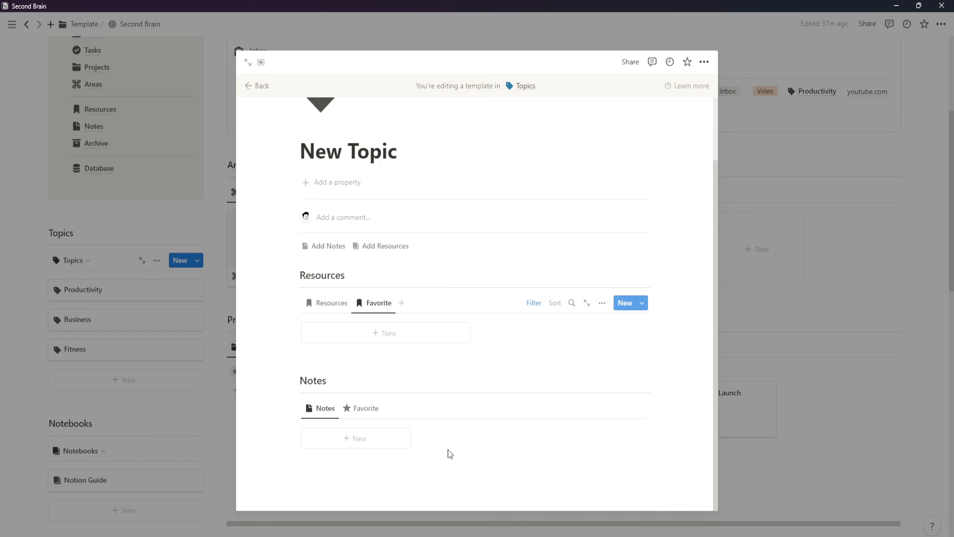
- Change the icon of the Favorite view in the Resources section to a star
{"action": "left_click", "coordinate": [374, 302]}
{"action": "left_click", "coordinate": [434, 336]}
{"action": "left_click", "coordinate": [517, 347]}
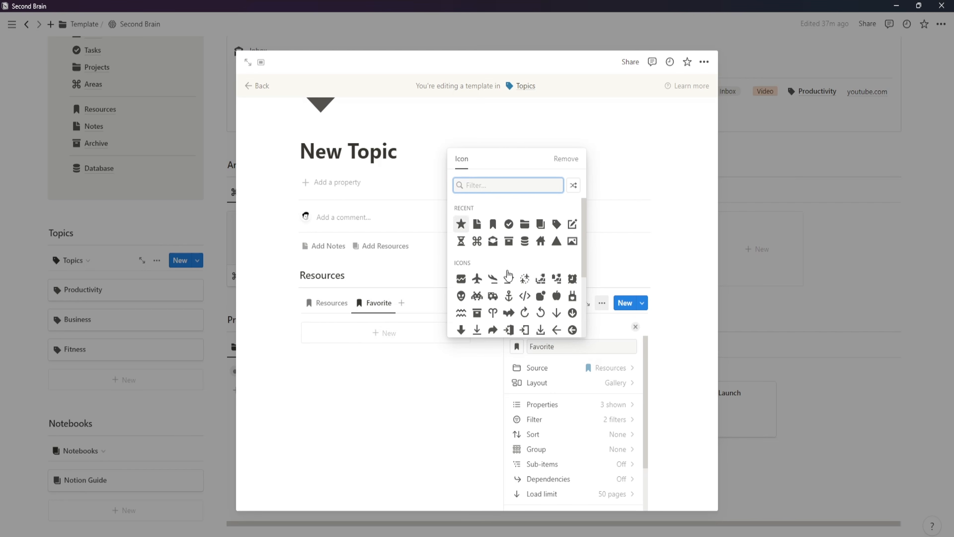
{"action": "left_click", "coordinate": [462, 225]}
{"action": "left_click", "coordinate": [440, 392]}
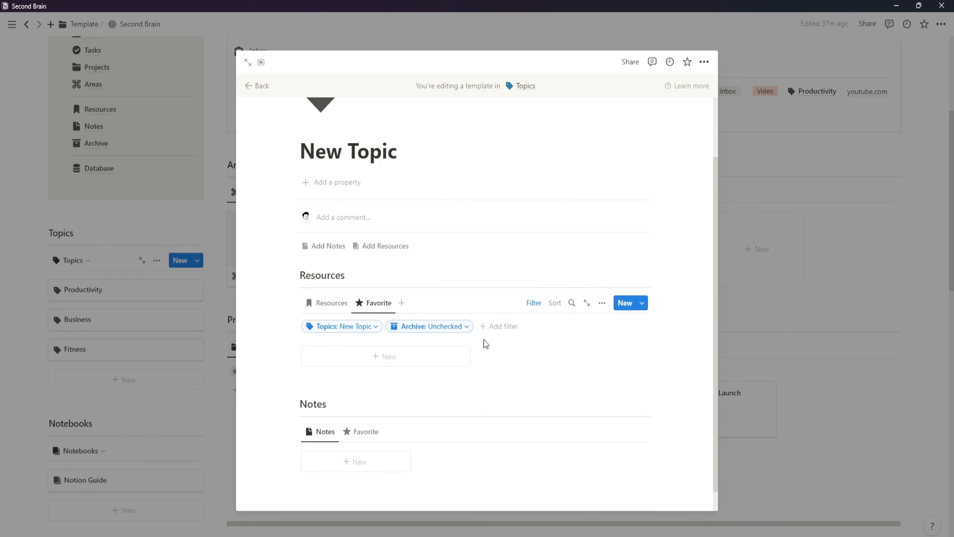
- Add a Favorite is Checked filter to the Favorite resources view
{"action": "left_click", "coordinate": [500, 326]}
{"action": "left_click", "coordinate": [478, 414]}
{"action": "left_click", "coordinate": [493, 378]}
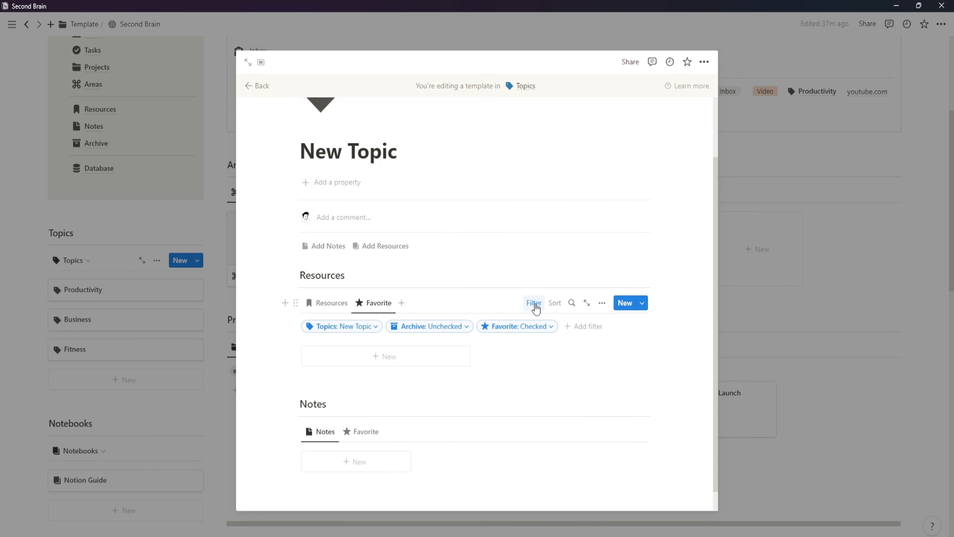
{"action": "left_click", "coordinate": [535, 304]}
- Add a Favorite is Unchecked filter to the main Resources view
{"action": "left_click", "coordinate": [336, 306]}
{"action": "left_click", "coordinate": [532, 304]}
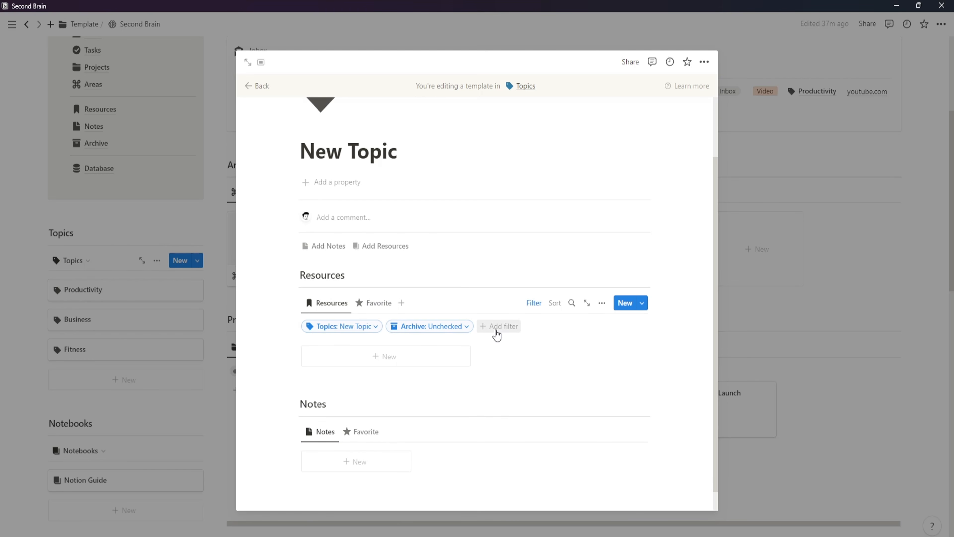
{"action": "left_click", "coordinate": [497, 327]}
{"action": "left_click", "coordinate": [470, 414]}
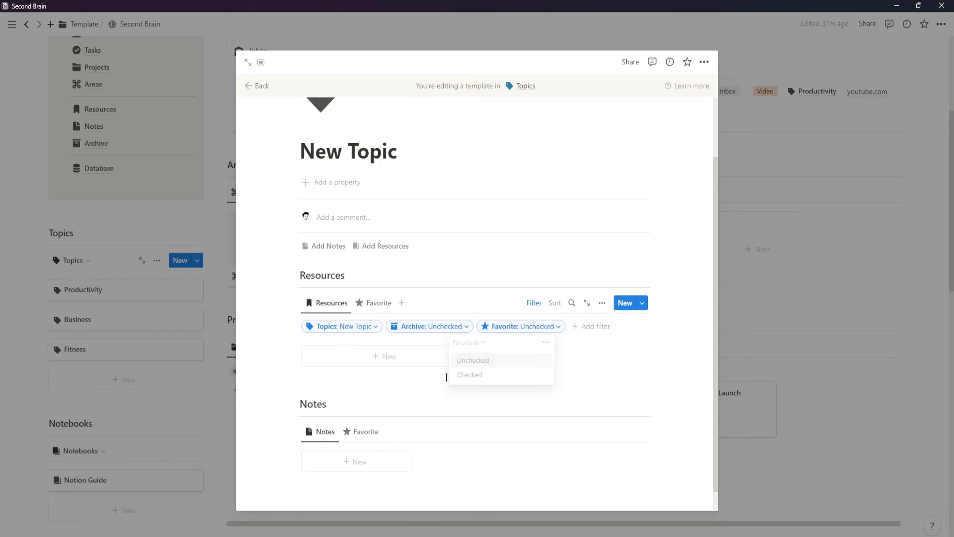
{"action": "left_click", "coordinate": [446, 377]}
- Add a Favorite filter to the main Notes view and close the topic template
{"action": "left_click", "coordinate": [534, 408]}
{"action": "left_click", "coordinate": [499, 432]}
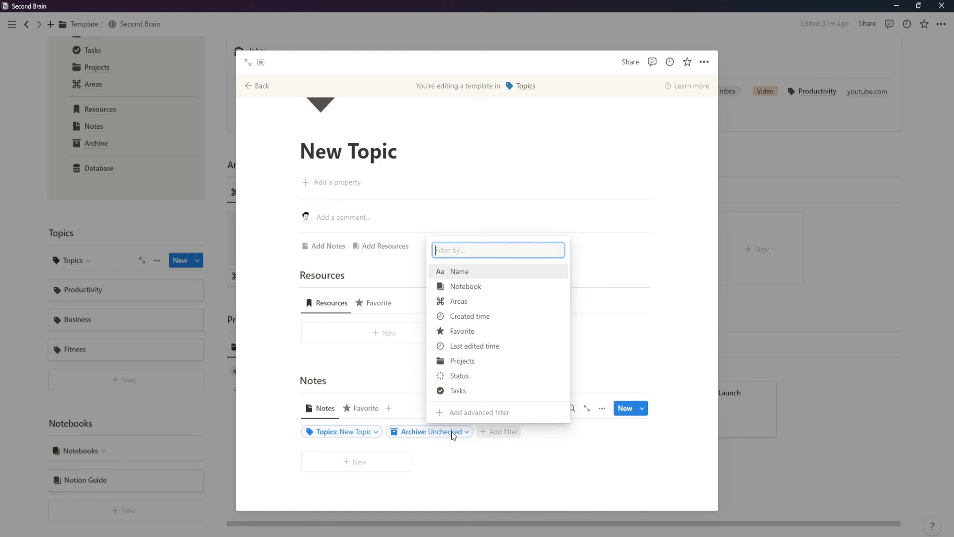
{"action": "left_click", "coordinate": [479, 335]}
{"action": "left_click", "coordinate": [397, 438]}
{"action": "left_click", "coordinate": [360, 410]}
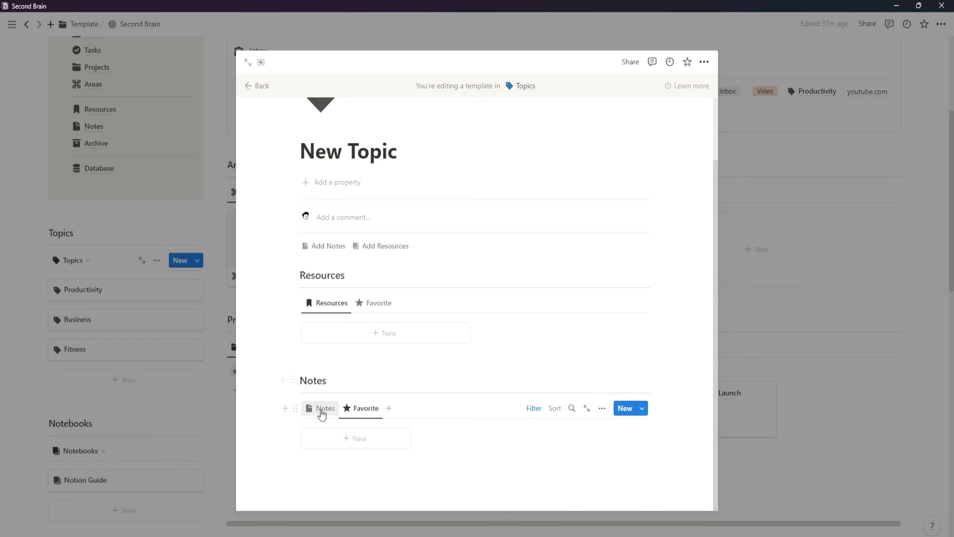
{"action": "scroll", "coordinate": [377, 369], "scroll_direction": "up", "scroll_amount": 2}
{"action": "key", "text": "Escape"}
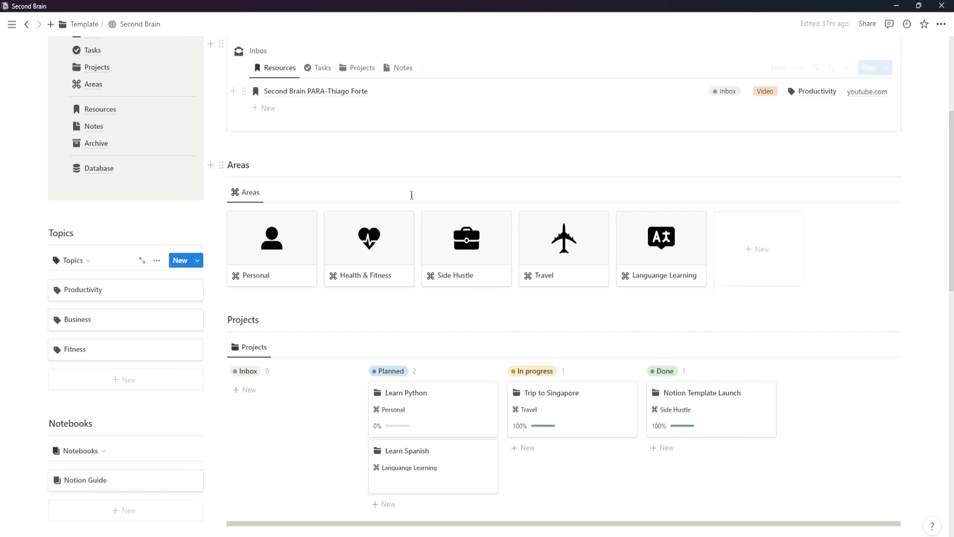
- Open the Productivity topic and look at its Resources and Favorite views
{"action": "left_click", "coordinate": [131, 298]}
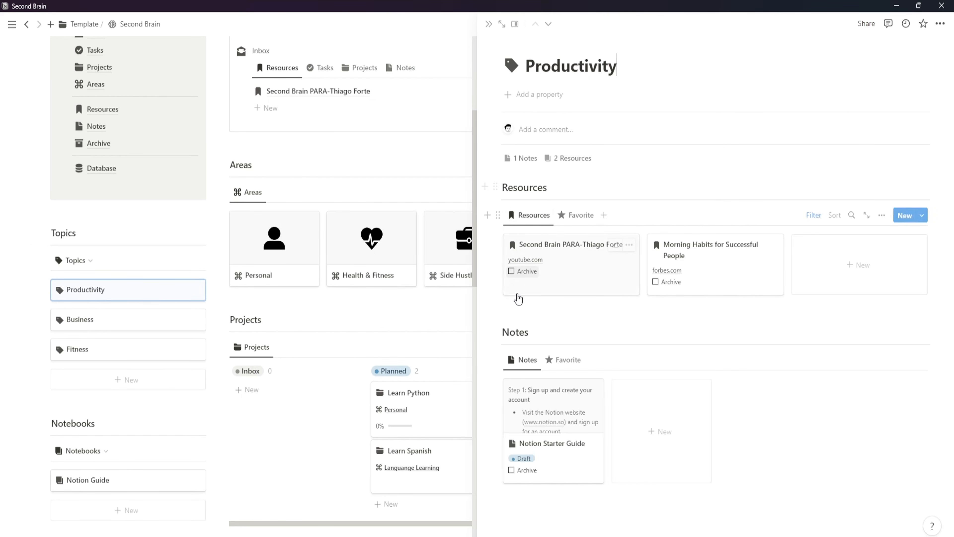
{"action": "left_click", "coordinate": [580, 220]}
{"action": "left_click", "coordinate": [531, 215]}
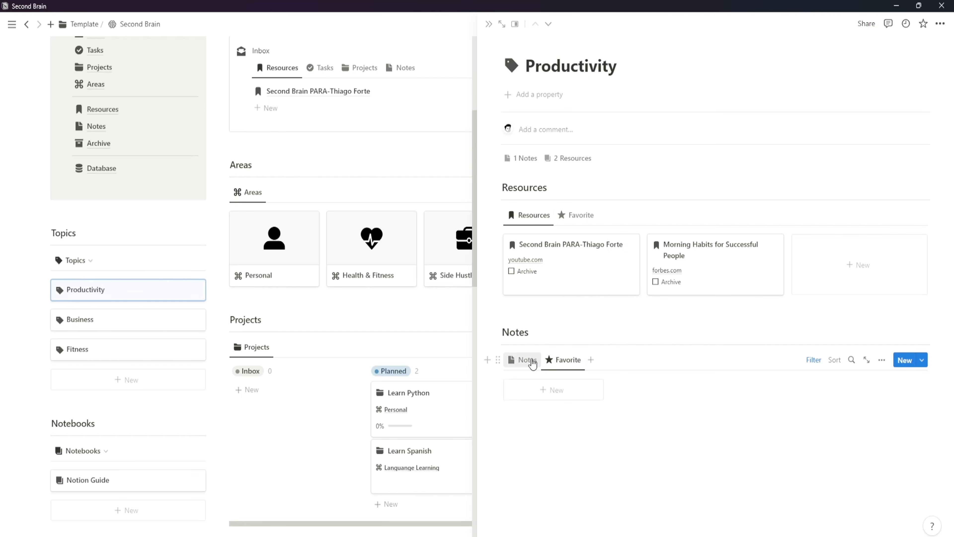
- Mark the Second Brain PARA resource as a favorite and check the Resources and Favorite views on the Productivity page
{"action": "left_click", "coordinate": [591, 282]}
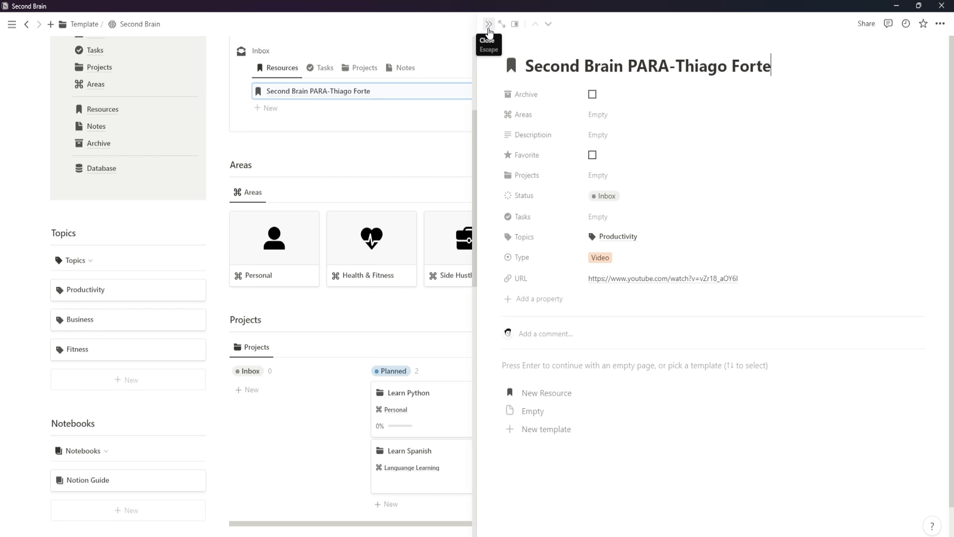
{"action": "left_click", "coordinate": [489, 26]}
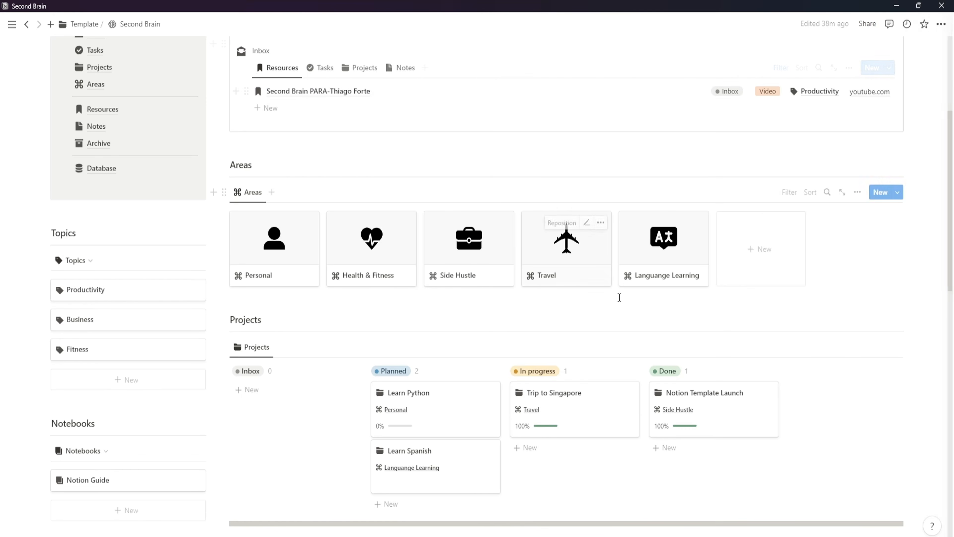
{"action": "left_click", "coordinate": [112, 291]}
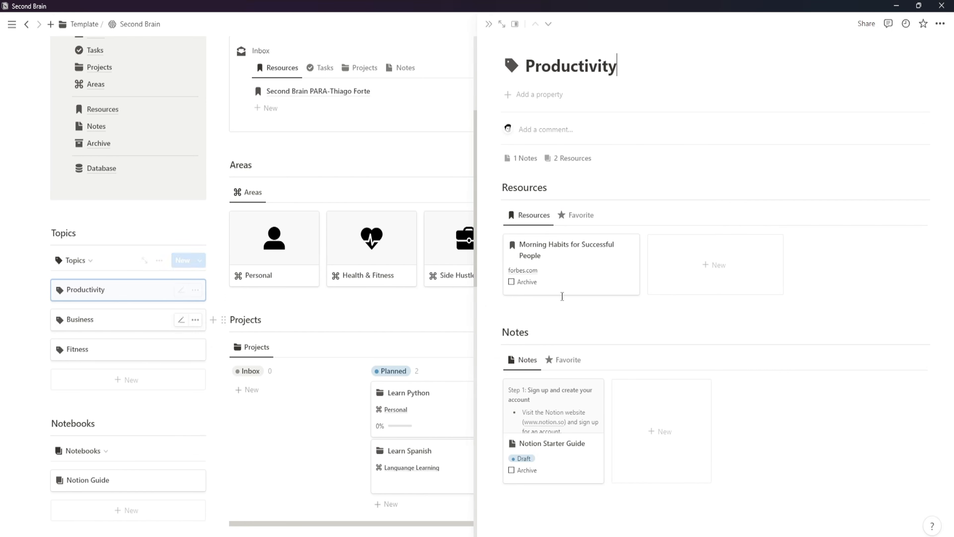
{"action": "left_click", "coordinate": [579, 215]}
{"action": "left_click", "coordinate": [528, 217]}
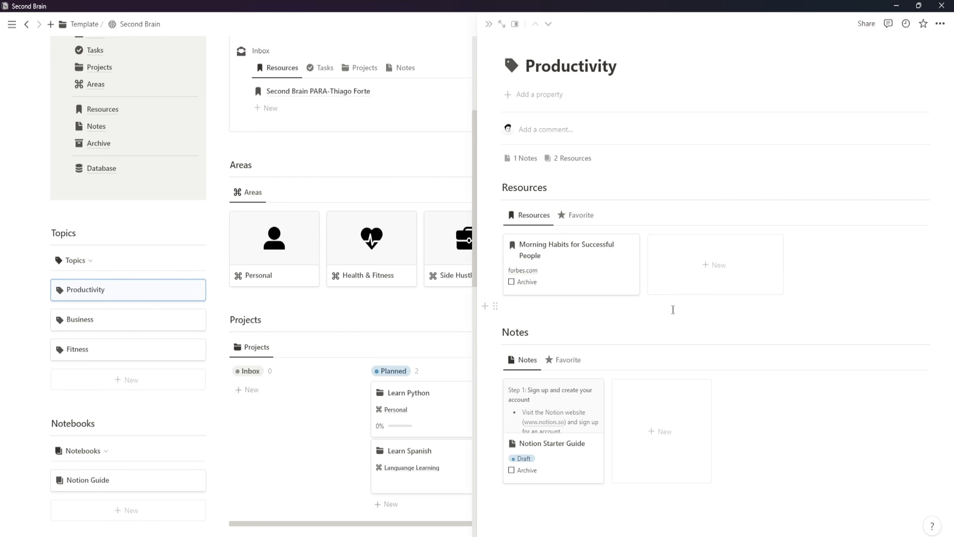
- Open the Business topic page, apply the New Topic template, and check its Resources and Notes views
{"action": "left_click", "coordinate": [129, 324]}
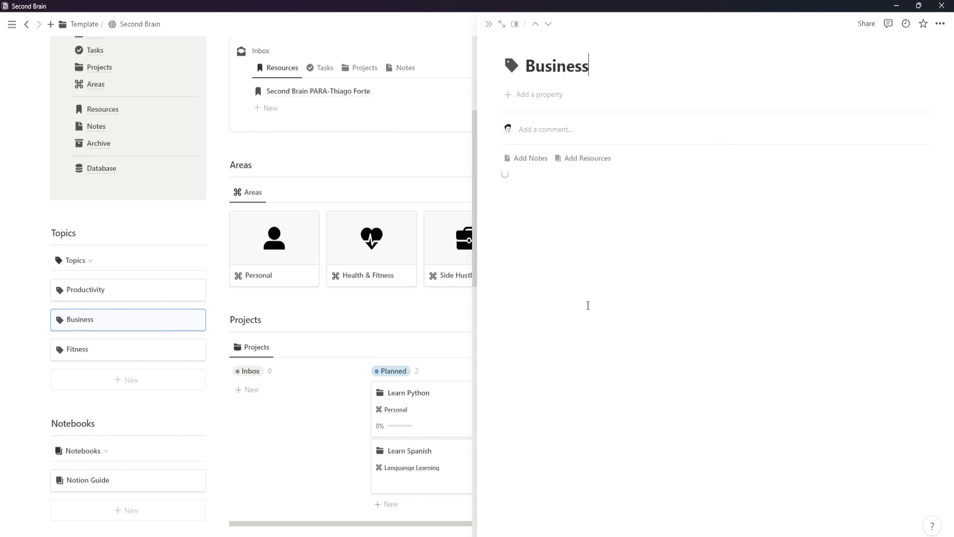
{"action": "left_click", "coordinate": [579, 217]}
{"action": "left_click", "coordinate": [532, 216]}
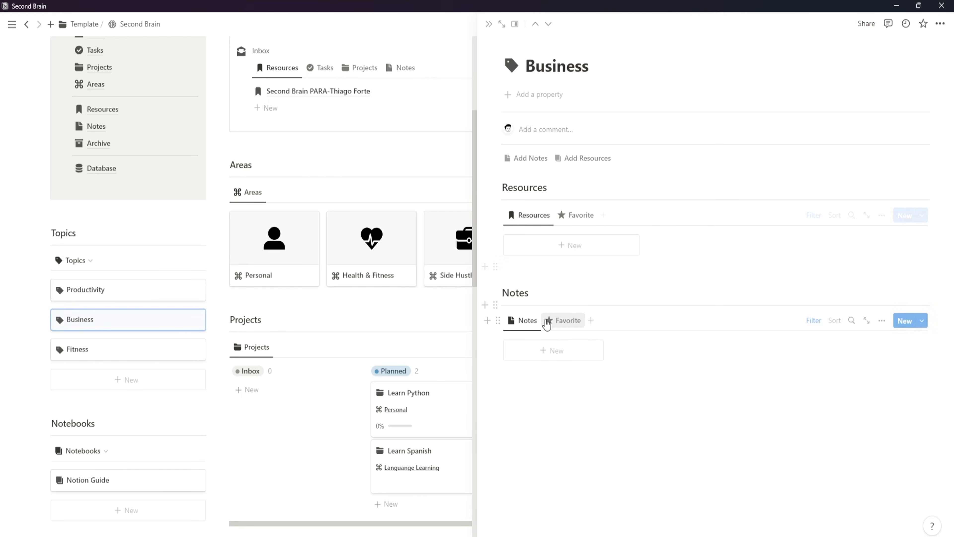
{"action": "left_click", "coordinate": [560, 322]}
- Apply the New Topic template to the Fitness topic page and close the page
{"action": "left_click", "coordinate": [81, 353]}
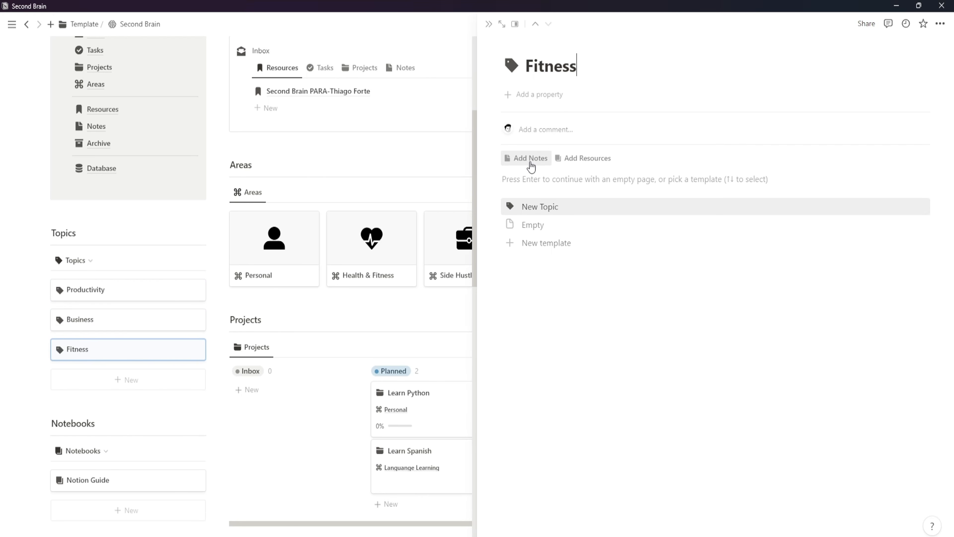
{"action": "left_click", "coordinate": [530, 207]}
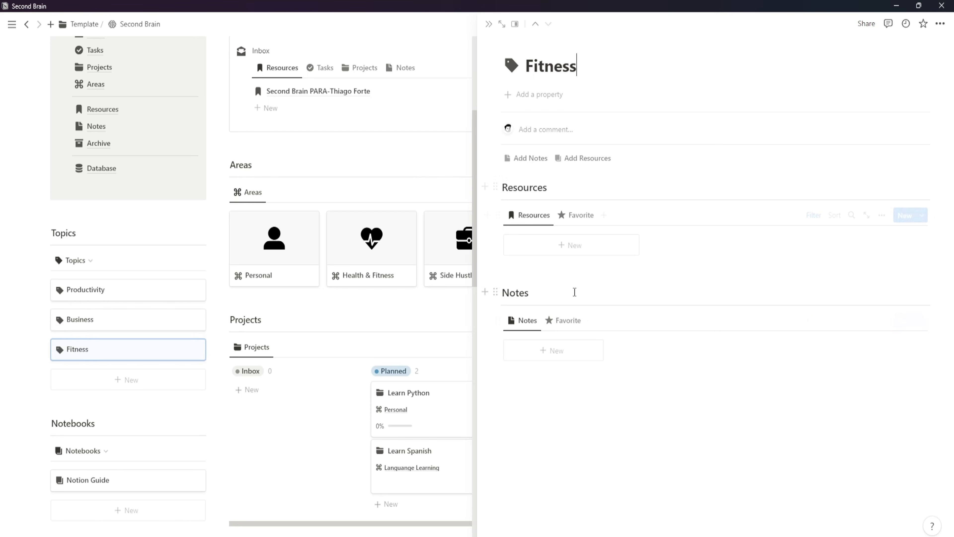
{"action": "left_click", "coordinate": [23, 369]}
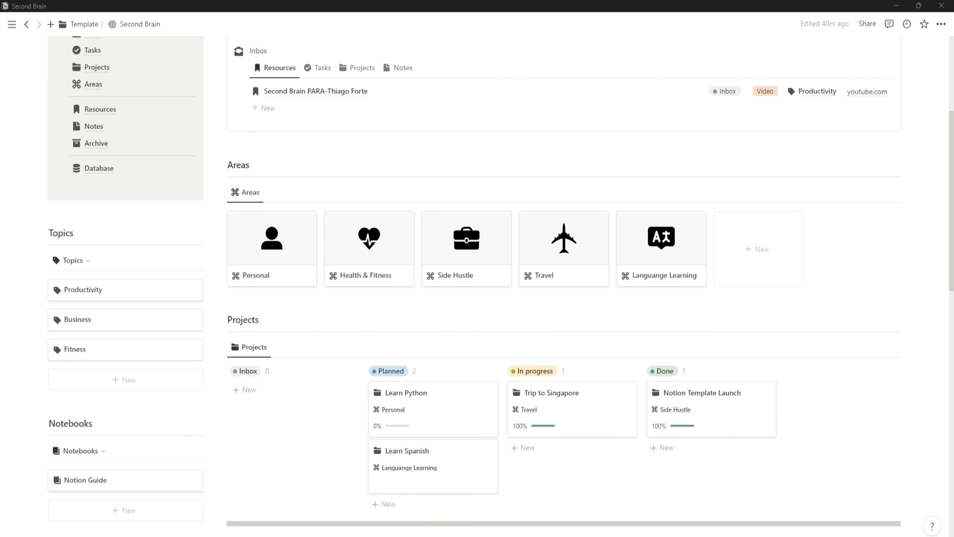
- Open the New Notebook template of the Notebooks database for editing
{"action": "scroll", "coordinate": [127, 339], "scroll_direction": "down", "scroll_amount": 3}
{"action": "left_click", "coordinate": [112, 373]}
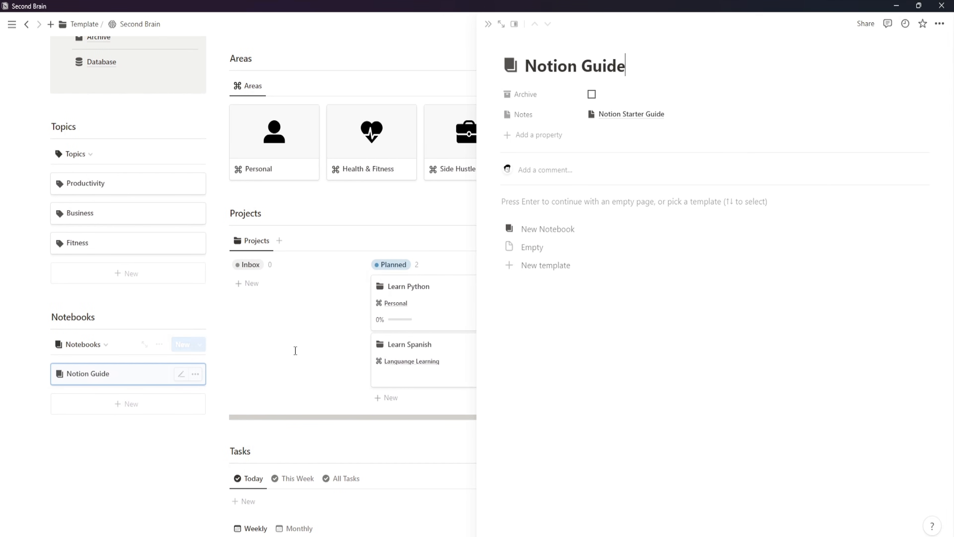
{"action": "left_click", "coordinate": [200, 347]}
{"action": "left_click", "coordinate": [197, 344]}
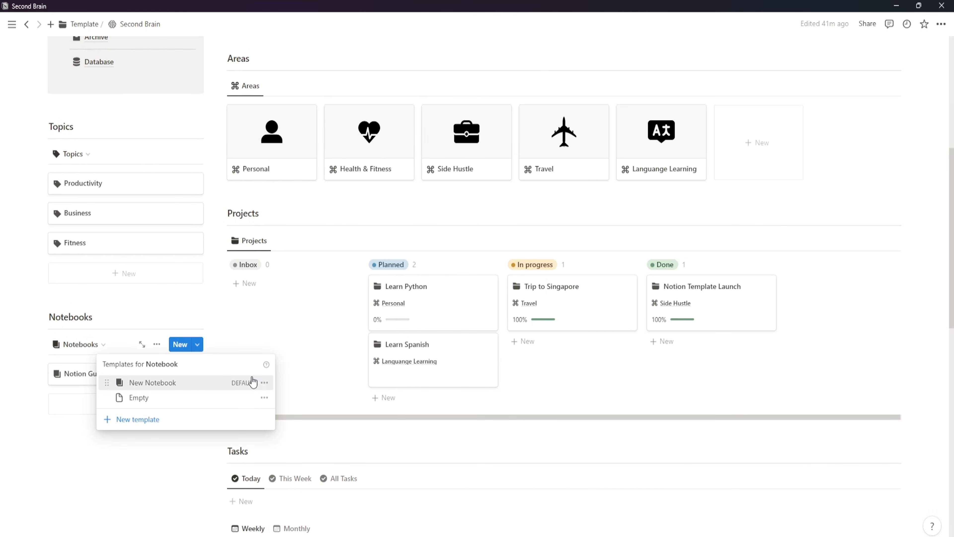
{"action": "left_click", "coordinate": [265, 382]}
{"action": "left_click", "coordinate": [305, 382]}
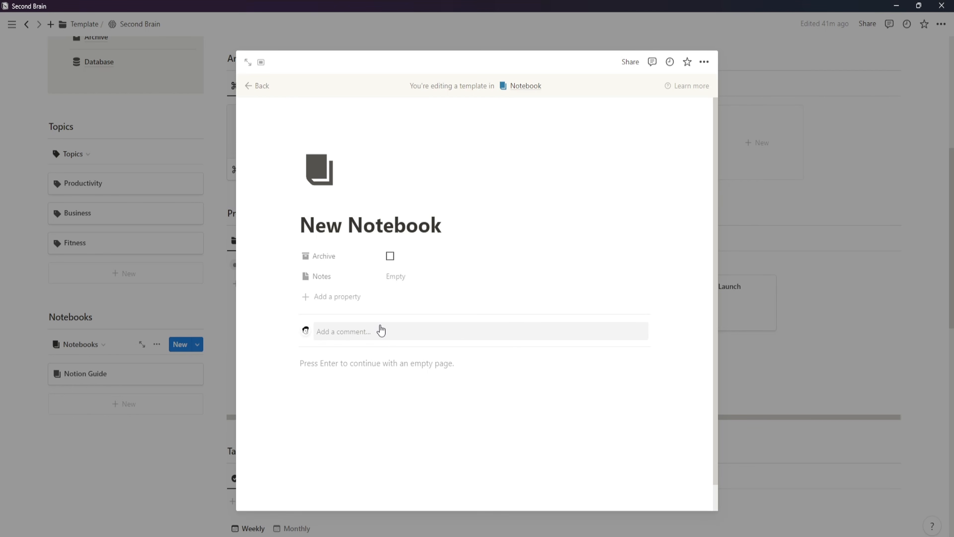
- Set the Notes relation in the New Notebook template to show as Minimal
{"action": "left_click", "coordinate": [296, 278]}
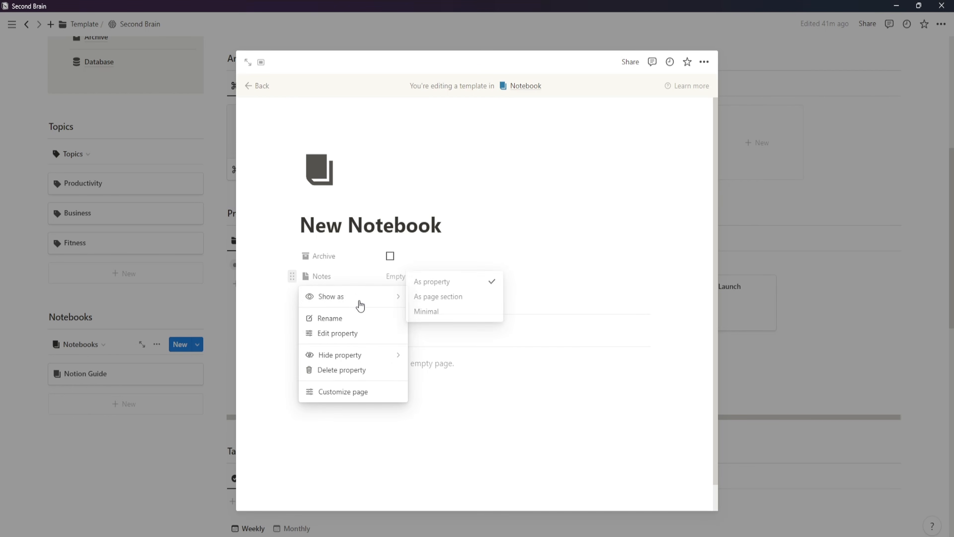
{"action": "mouse_move", "coordinate": [376, 300]}
{"action": "left_click", "coordinate": [433, 313]}
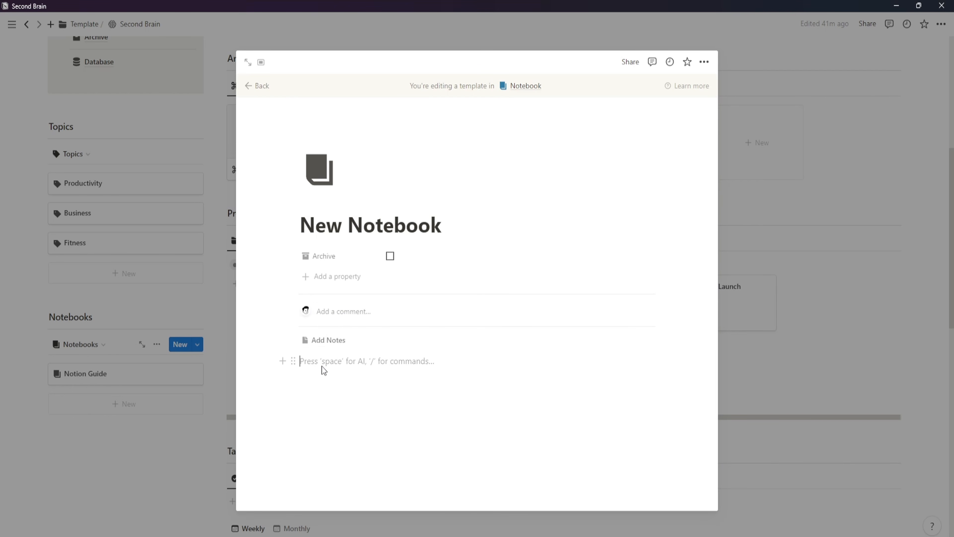
- Add a Heading 3 titled Notes with a divider beneath it in the template body
{"action": "key", "text": "Return"}
{"action": "type", "text": "/head"}
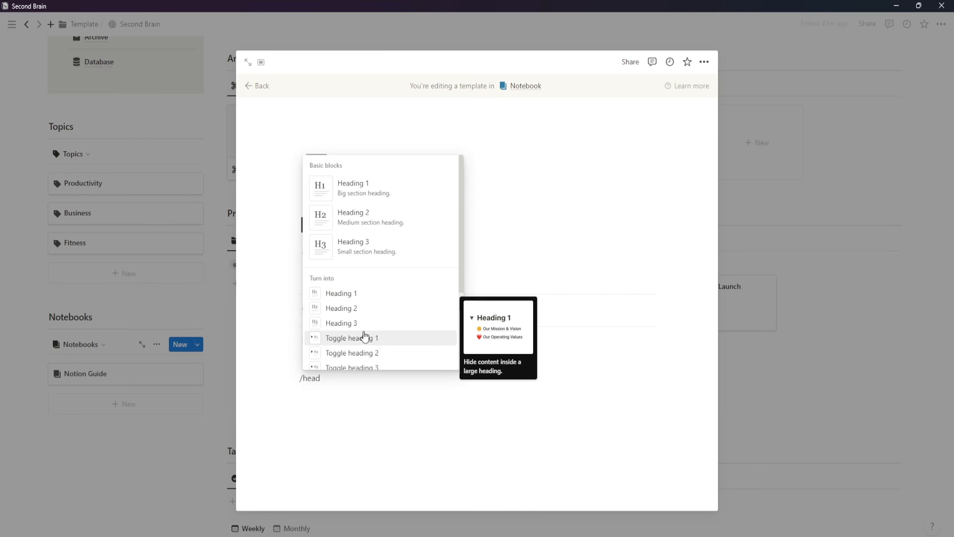
{"action": "left_click", "coordinate": [372, 325]}
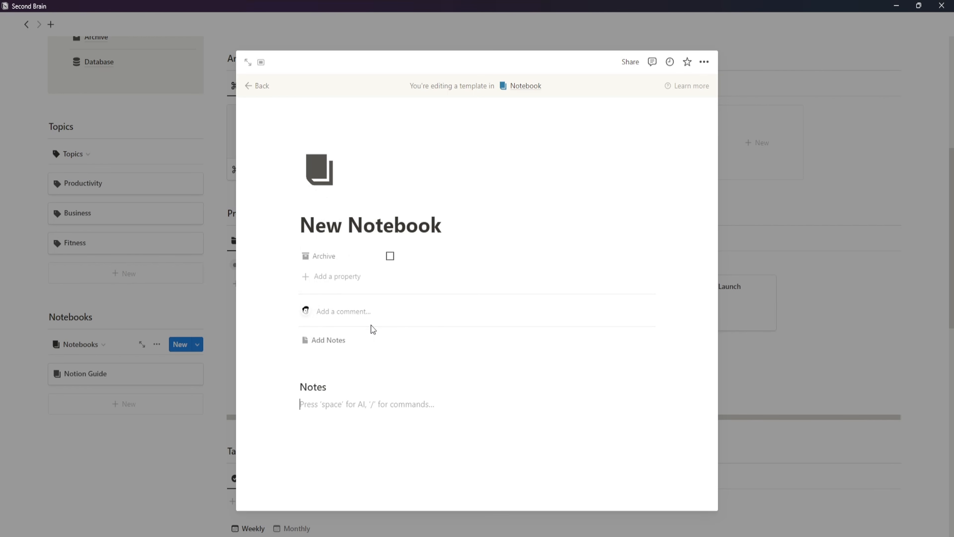
{"action": "type", "text": "/div"}
{"action": "left_click", "coordinate": [364, 389]}
- Insert a linked view of the Notes database below the divider and hide its database title
{"action": "type", "text": "/"}
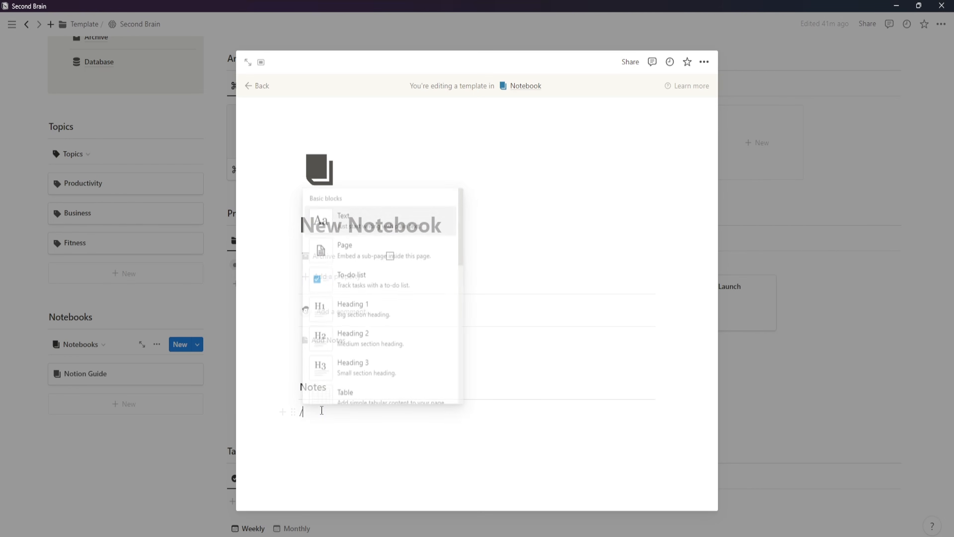
{"action": "type", "text": "linked"}
{"action": "left_click", "coordinate": [397, 226]}
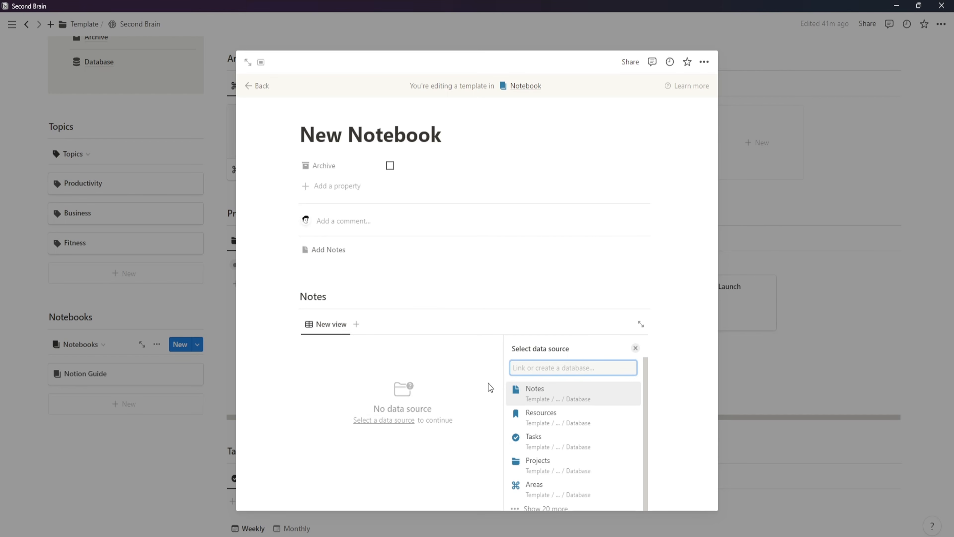
{"action": "left_click", "coordinate": [570, 396]}
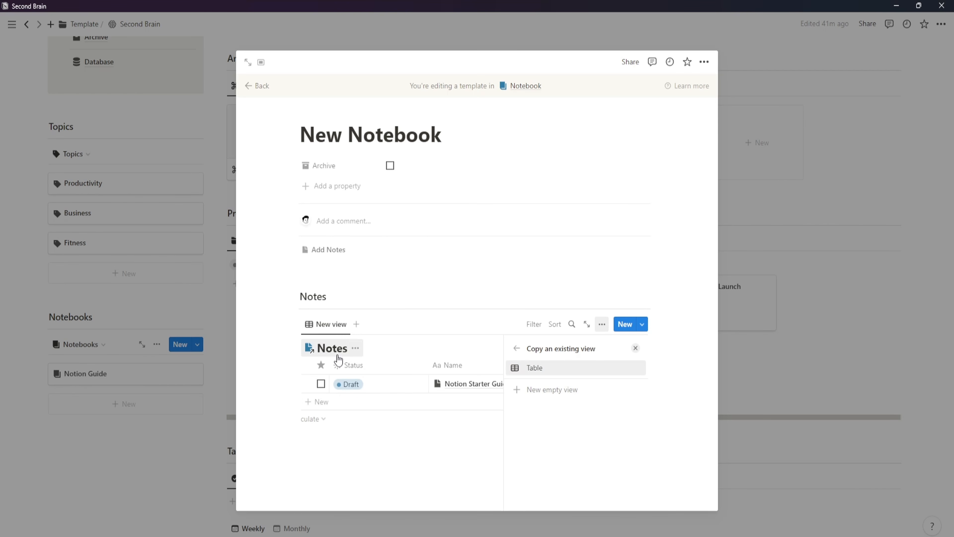
{"action": "left_click", "coordinate": [355, 348]}
{"action": "left_click", "coordinate": [323, 402]}
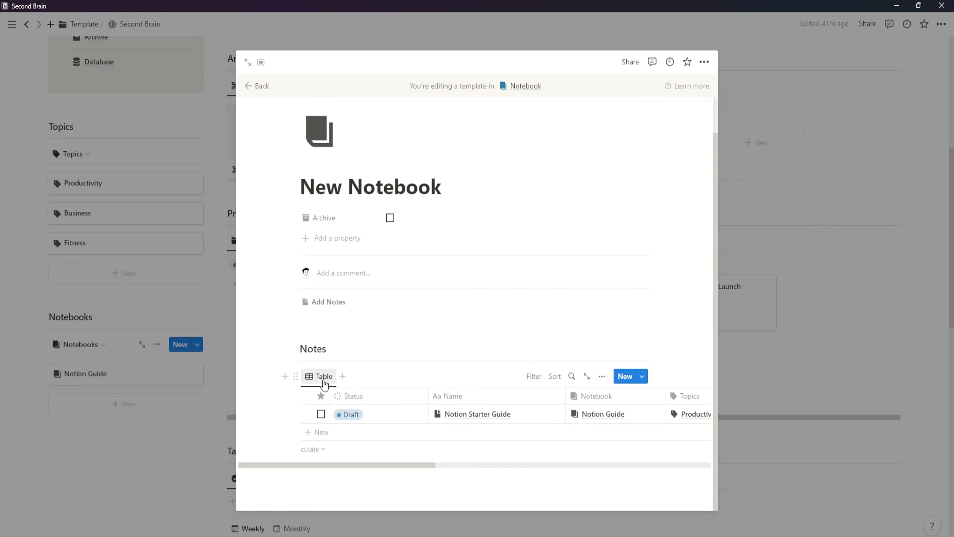
- Change the linked Notes view to a Gallery layout with Small card size
{"action": "left_click", "coordinate": [324, 384]}
{"action": "left_click", "coordinate": [341, 417]}
{"action": "left_click", "coordinate": [617, 440]}
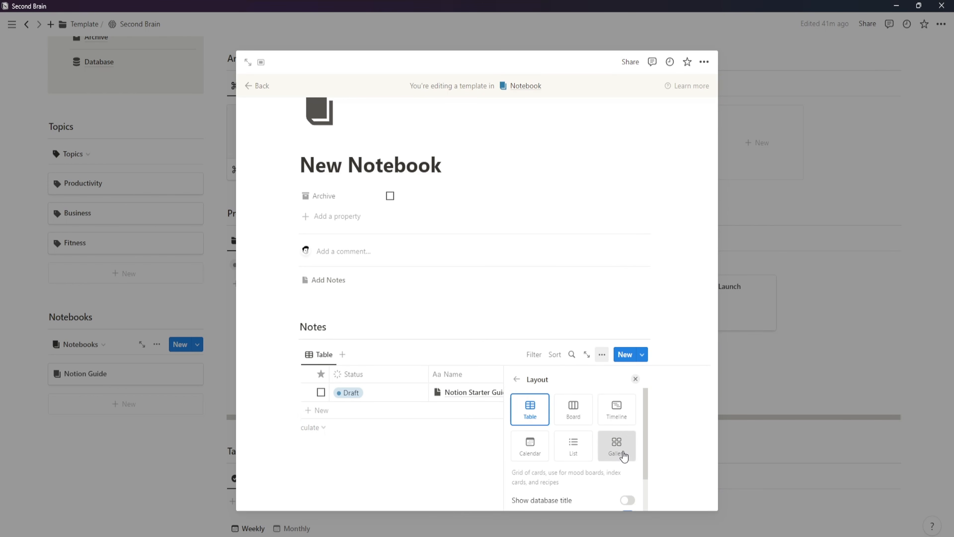
{"action": "left_click", "coordinate": [624, 456]}
{"action": "left_click", "coordinate": [616, 476]}
{"action": "left_click", "coordinate": [541, 494]}
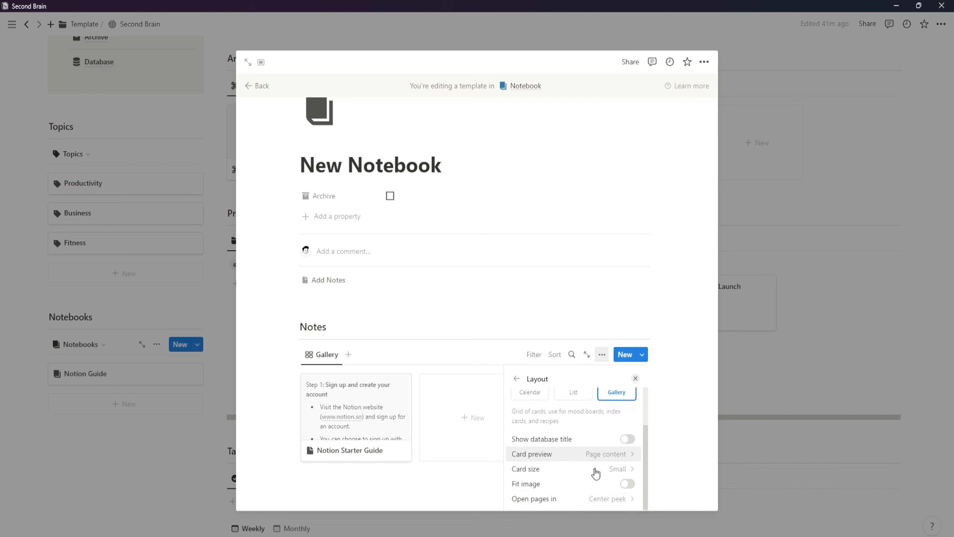
{"action": "scroll", "coordinate": [596, 474], "scroll_direction": "down", "scroll_amount": 1}
{"action": "left_click", "coordinate": [517, 378]}
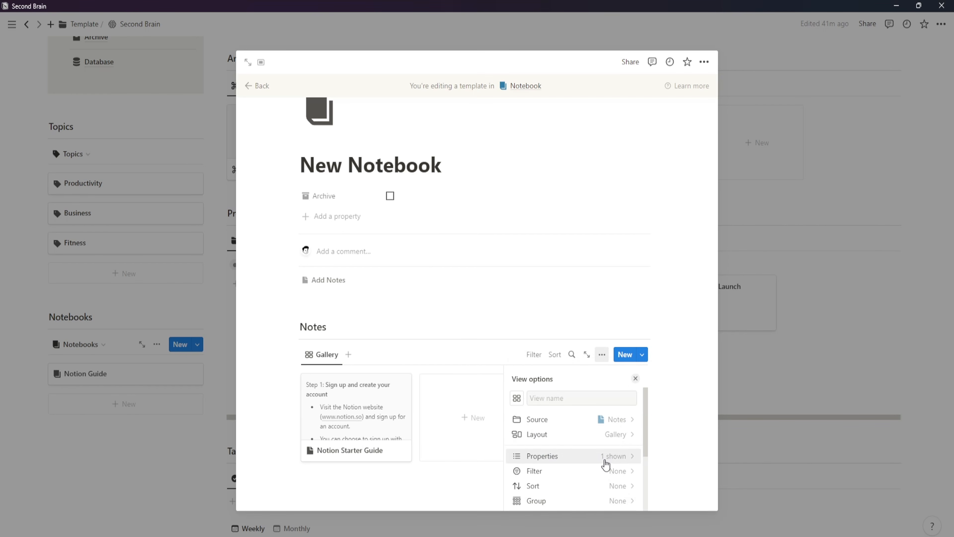
- Show the Status and Favorite properties on the gallery cards
{"action": "left_click", "coordinate": [605, 464]}
{"action": "scroll", "coordinate": [613, 467], "scroll_direction": "down", "scroll_amount": 3}
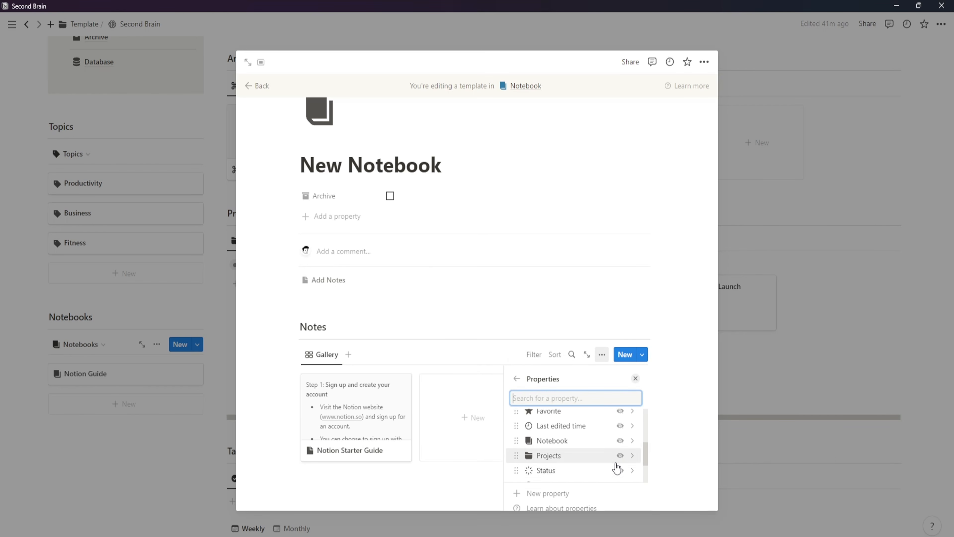
{"action": "left_click", "coordinate": [620, 470]}
{"action": "scroll", "coordinate": [586, 457], "scroll_direction": "down", "scroll_amount": 5}
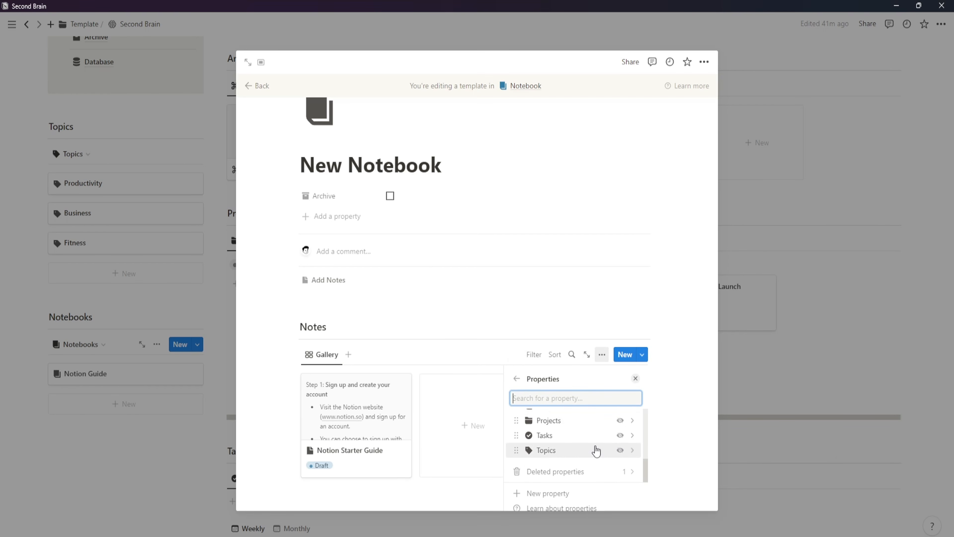
{"action": "scroll", "coordinate": [596, 451], "scroll_direction": "up", "scroll_amount": 3}
{"action": "left_click", "coordinate": [622, 445]}
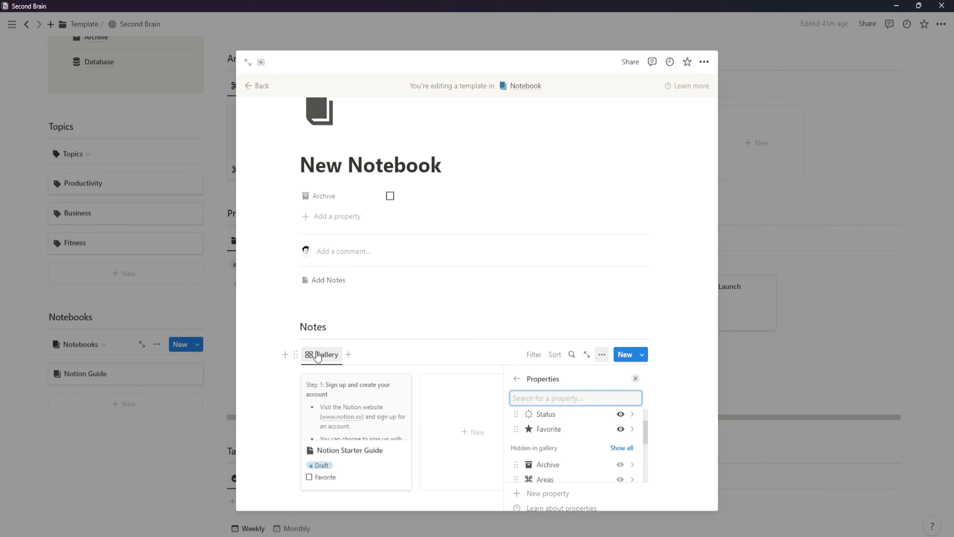
- Rename the gallery view as Notes and give it the page icon
{"action": "left_click", "coordinate": [317, 357]}
{"action": "left_click", "coordinate": [384, 380]}
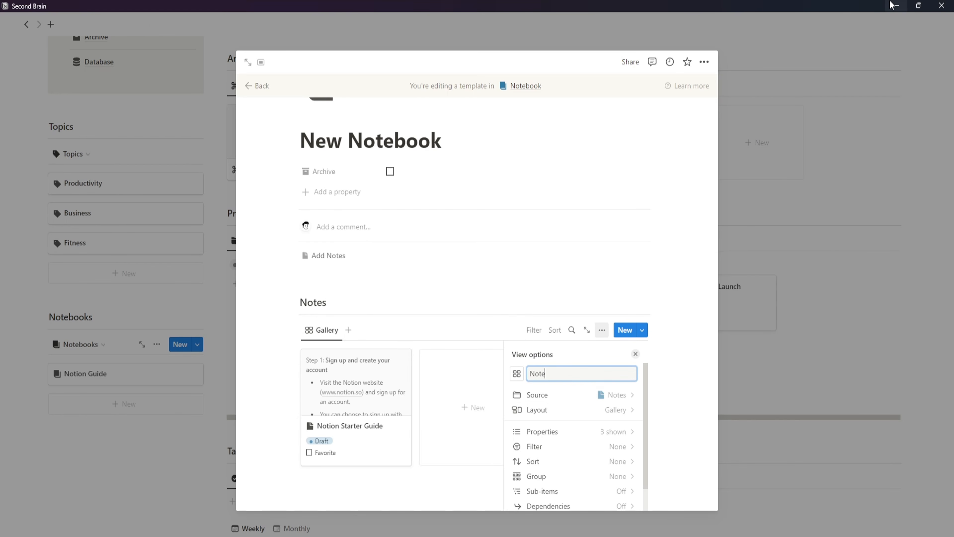
{"action": "left_click", "coordinate": [517, 373]}
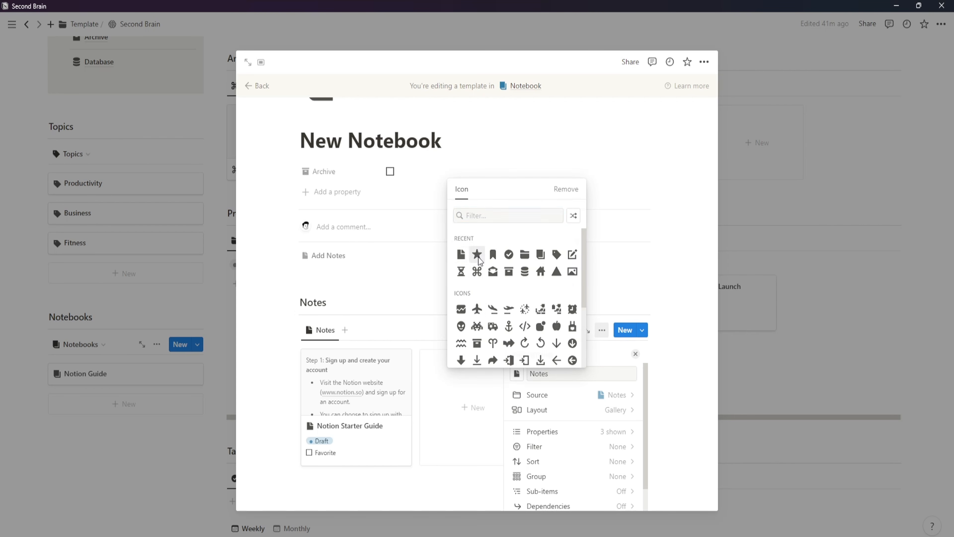
{"action": "left_click", "coordinate": [477, 255]}
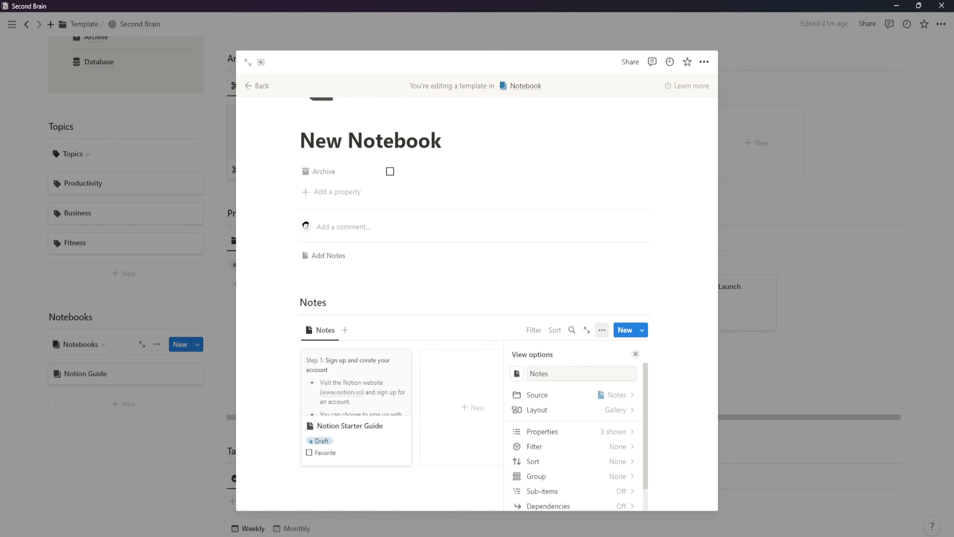
- Filter the Notes view to Notebook containing New Notebook and Favorite set to Unchecked
{"action": "left_click", "coordinate": [534, 330]}
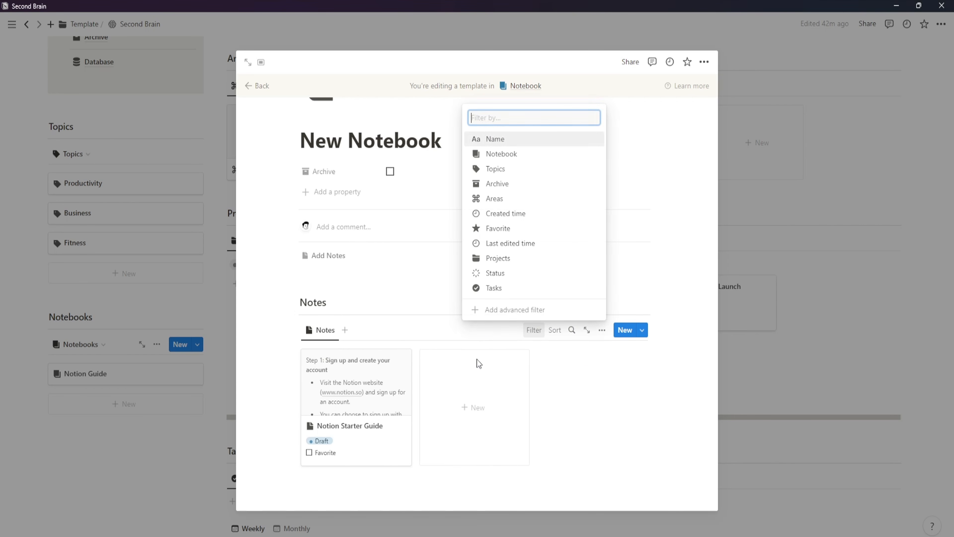
{"action": "left_click", "coordinate": [496, 153]}
{"action": "left_click", "coordinate": [287, 406]}
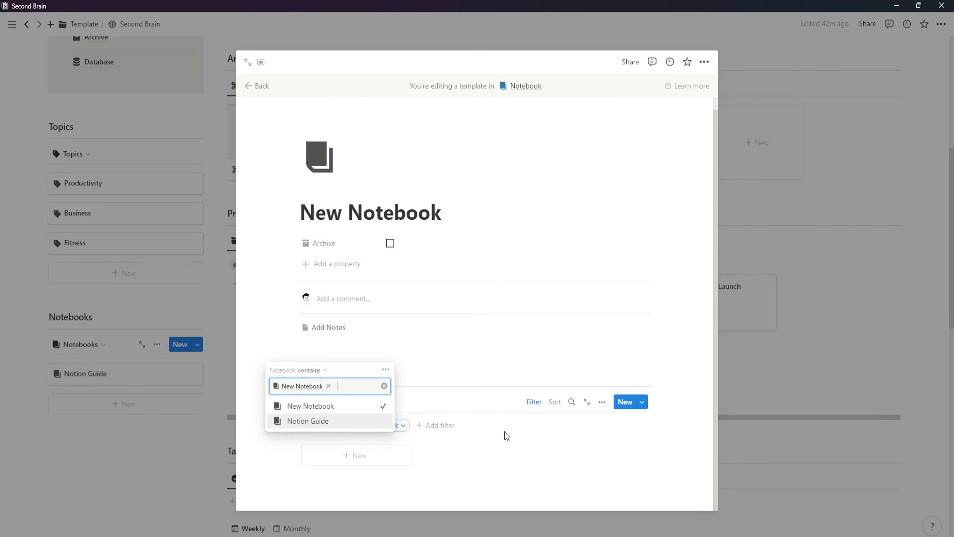
{"action": "left_click", "coordinate": [531, 468]}
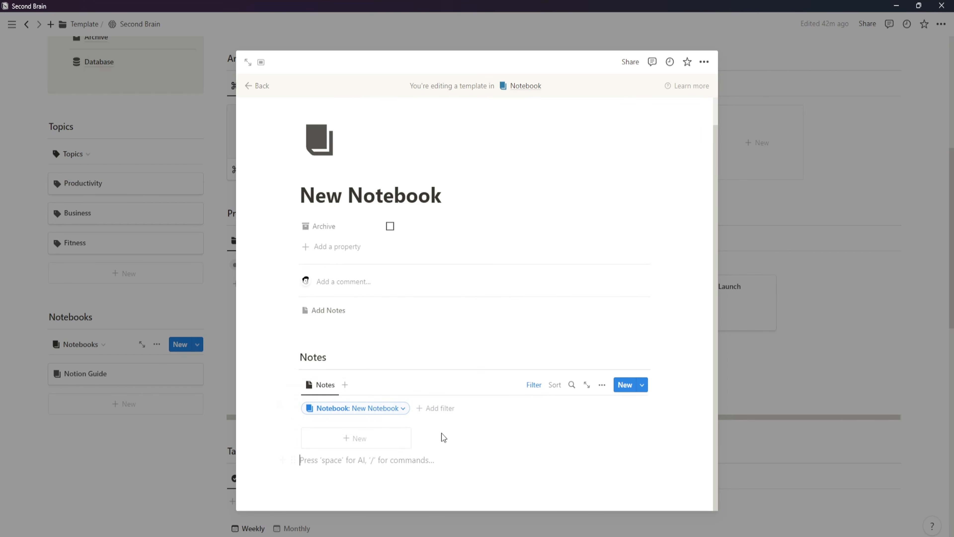
{"action": "left_click", "coordinate": [452, 412]}
{"action": "left_click", "coordinate": [411, 308]}
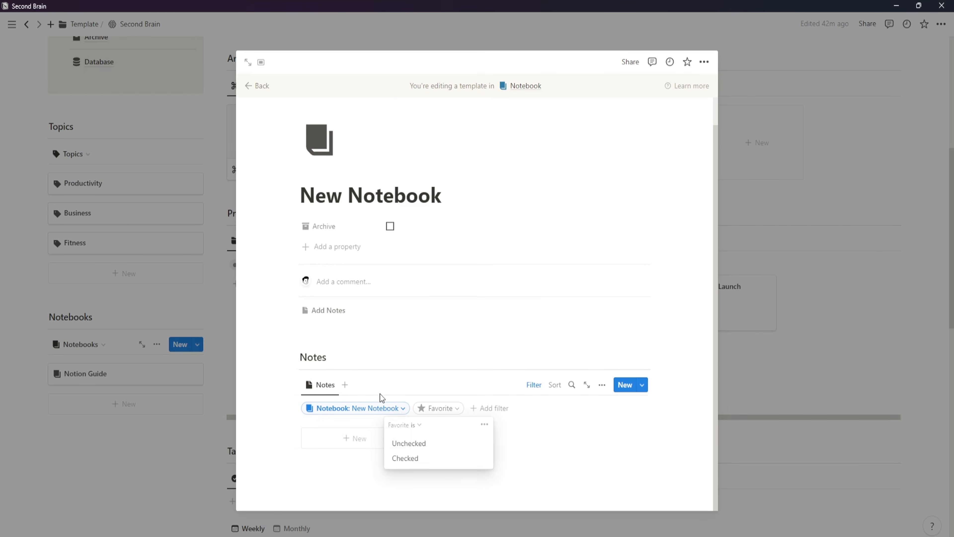
{"action": "left_click", "coordinate": [411, 444]}
- Duplicate the Notes view, name the copy Favorite, and give it a star icon
{"action": "left_click", "coordinate": [329, 391]}
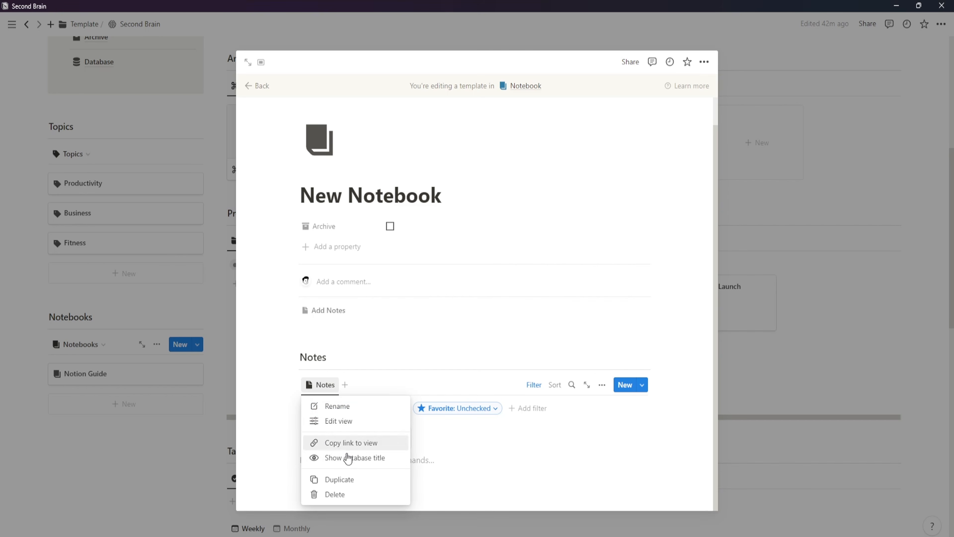
{"action": "left_click", "coordinate": [344, 478]}
{"action": "type", "text": "Favorite"}
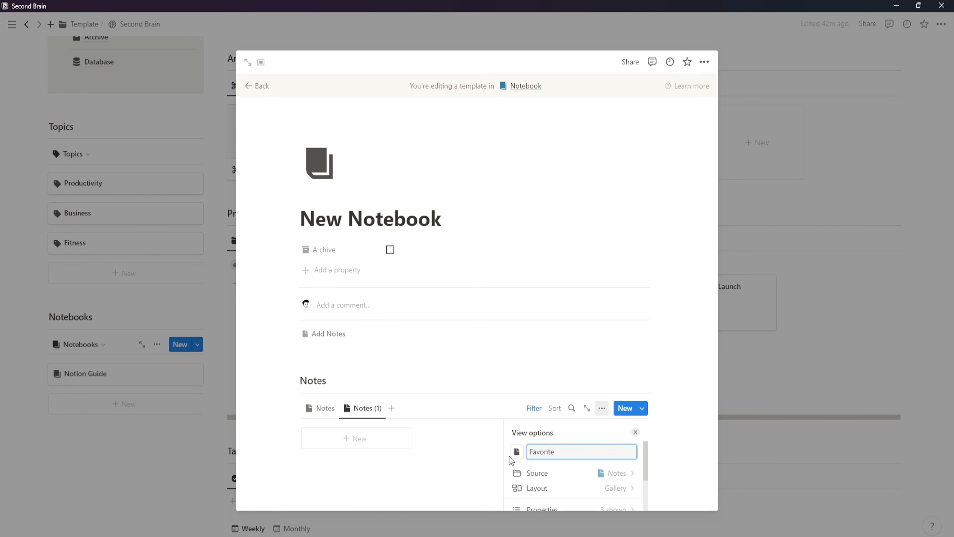
{"action": "left_click", "coordinate": [517, 452]}
{"action": "left_click", "coordinate": [482, 333]}
{"action": "scroll", "coordinate": [550, 464], "scroll_direction": "down", "scroll_amount": 2}
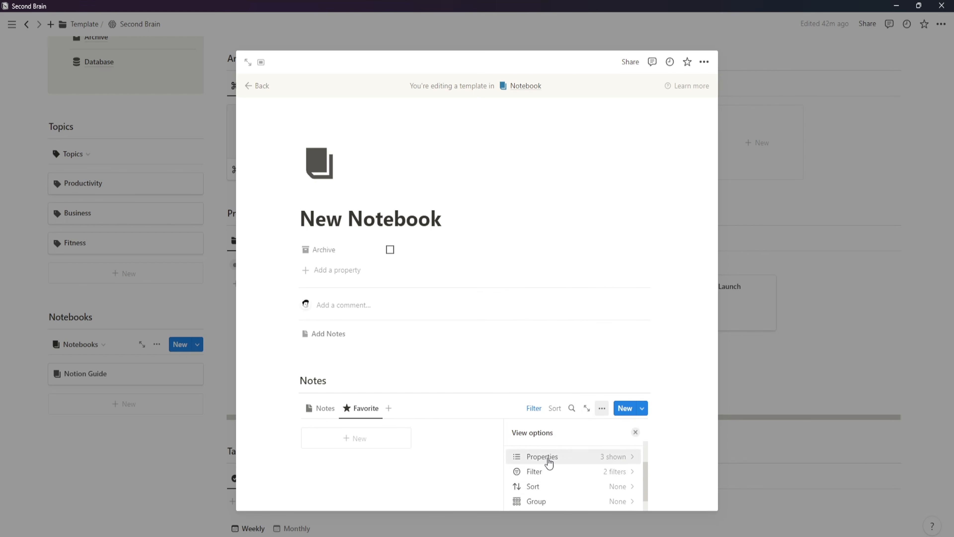
{"action": "left_click", "coordinate": [443, 469]}
- Set the Favorite filter of the Favorite view to Checked
{"action": "left_click", "coordinate": [534, 409]}
{"action": "left_click", "coordinate": [454, 433]}
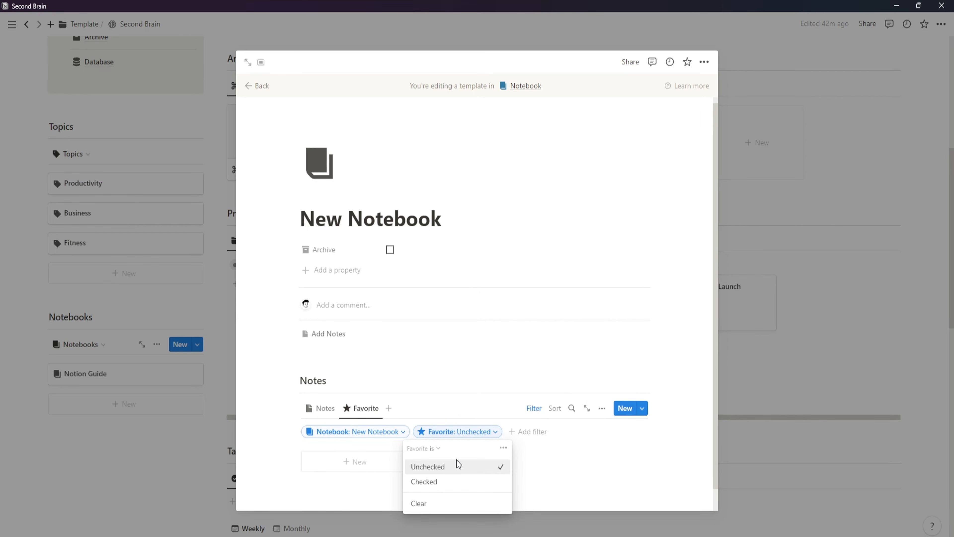
{"action": "left_click", "coordinate": [470, 481]}
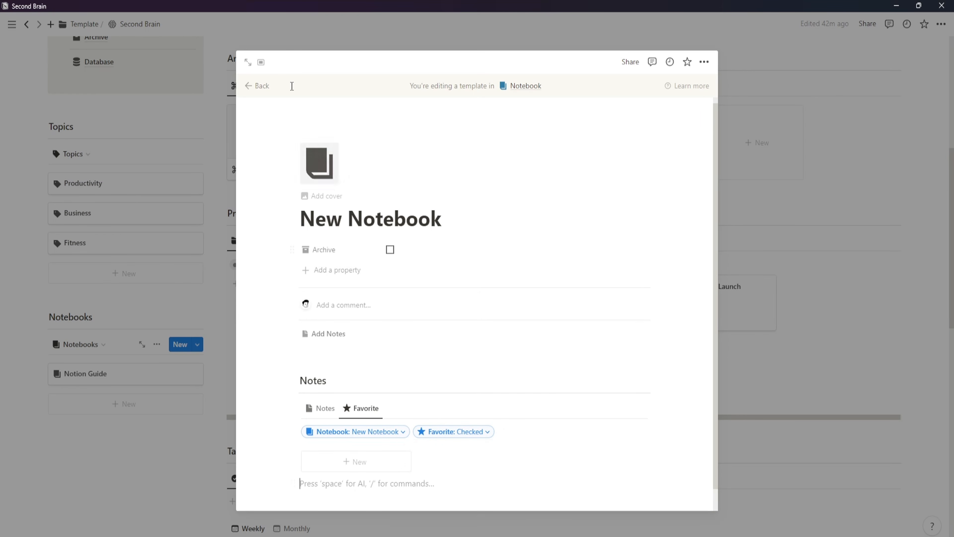
- Leave the template editor and apply the New Notebook template to the Notion Guide notebook page
{"action": "left_click", "coordinate": [259, 86]}
{"action": "left_click", "coordinate": [145, 380]}
{"action": "left_click", "coordinate": [545, 226]}
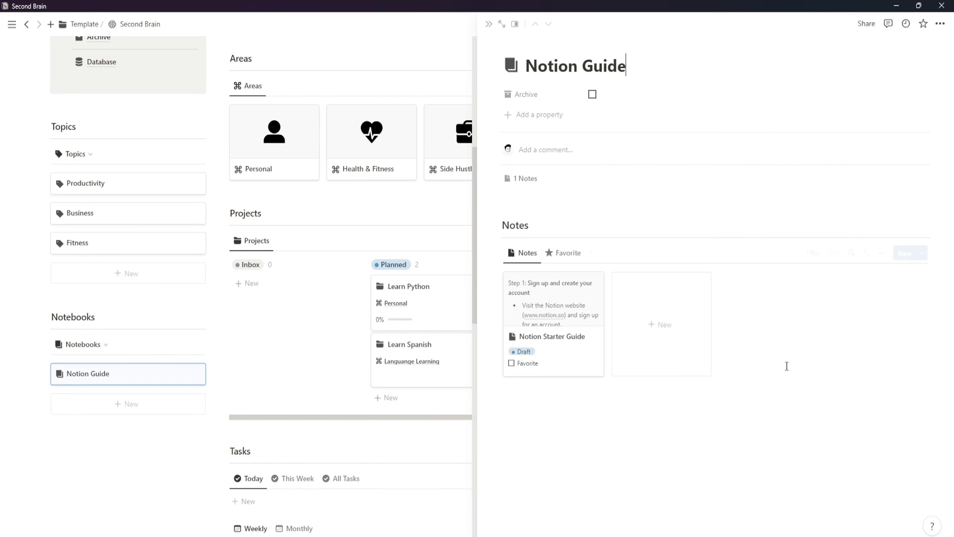
- Check the Favorite and Notes views on the Notion Guide page and close the page
{"action": "left_click", "coordinate": [564, 252]}
{"action": "left_click", "coordinate": [526, 252]}
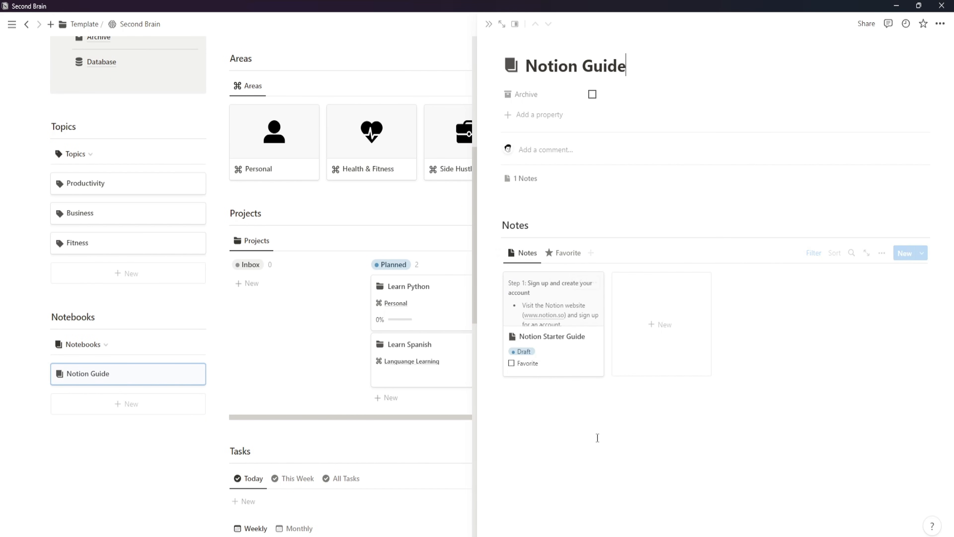
{"action": "left_click", "coordinate": [489, 24]}
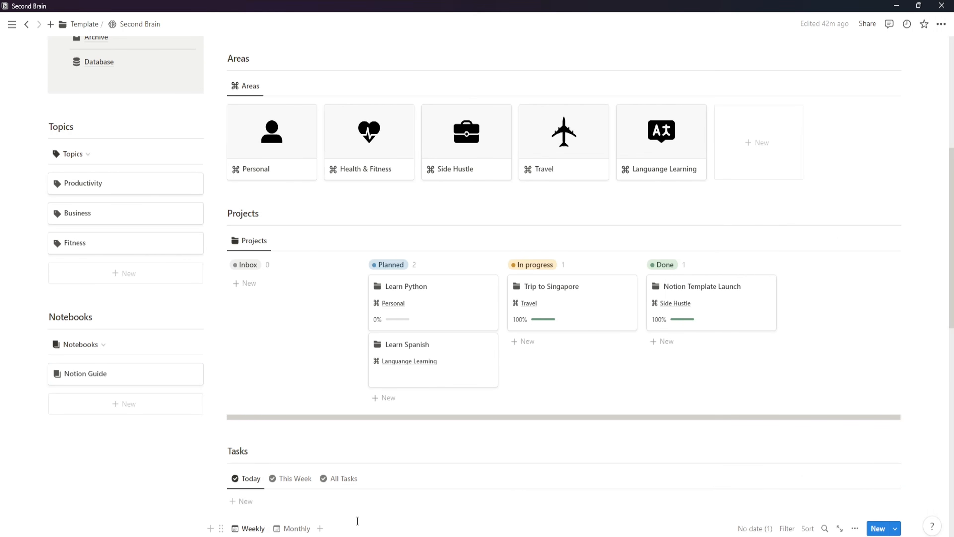
- Open the New Note template of the Notes database for editing and move the Status property above Areas
{"action": "scroll", "coordinate": [309, 370], "scroll_direction": "down", "scroll_amount": 4}
{"action": "scroll", "coordinate": [383, 373], "scroll_direction": "up", "scroll_amount": 4}
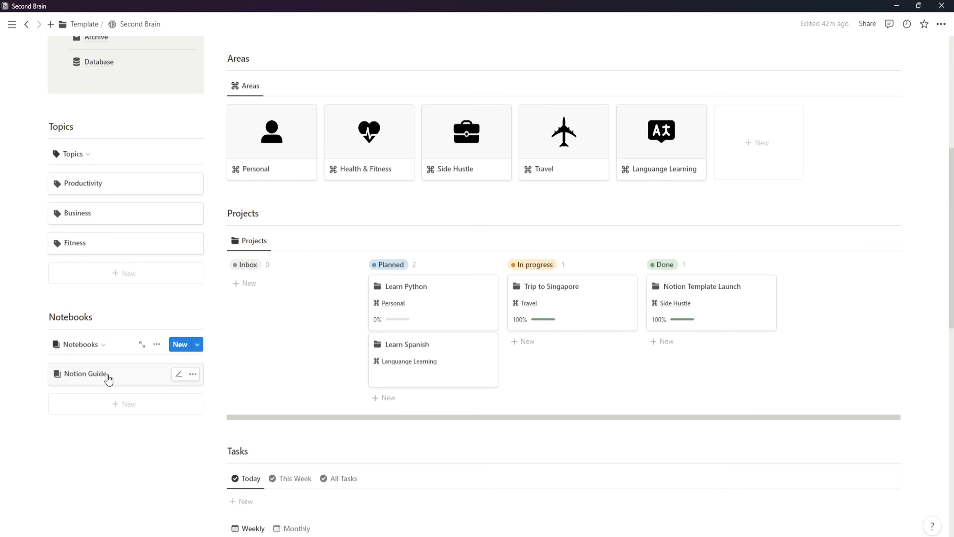
{"action": "scroll", "coordinate": [299, 419], "scroll_direction": "up", "scroll_amount": 5}
{"action": "scroll", "coordinate": [298, 419], "scroll_direction": "down", "scroll_amount": 17}
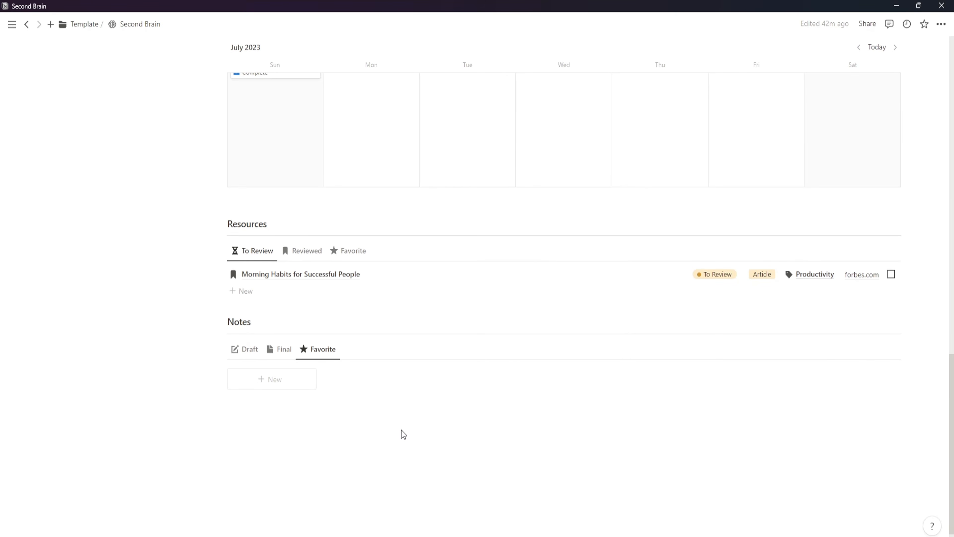
{"action": "left_click", "coordinate": [895, 348]}
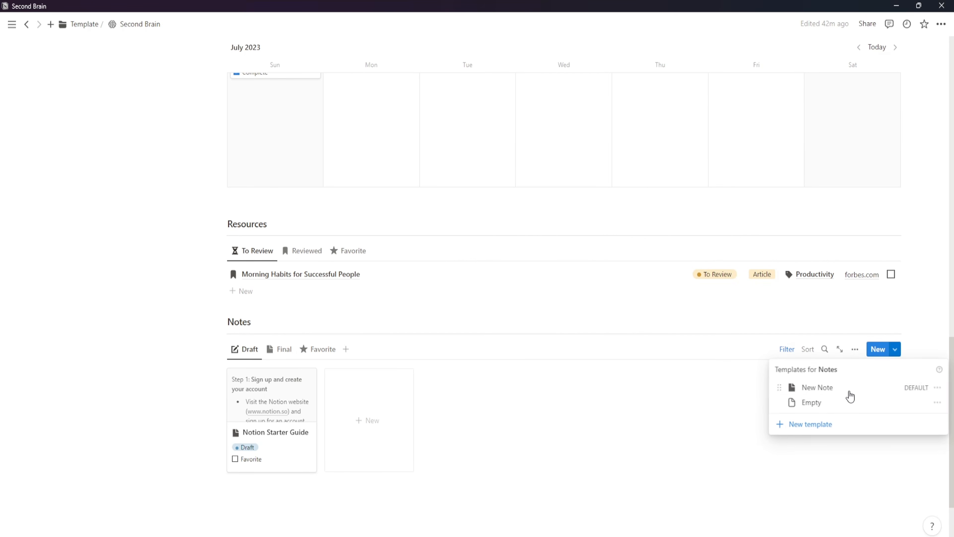
{"action": "left_click", "coordinate": [938, 388]}
{"action": "left_click", "coordinate": [836, 387]}
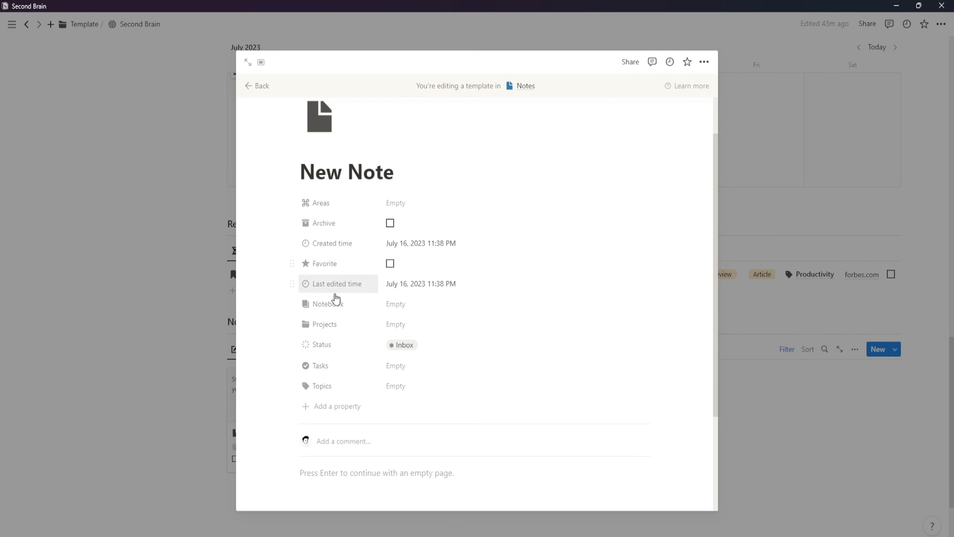
{"action": "left_click_drag", "start_coordinate": [324, 344], "coordinate": [330, 203]}
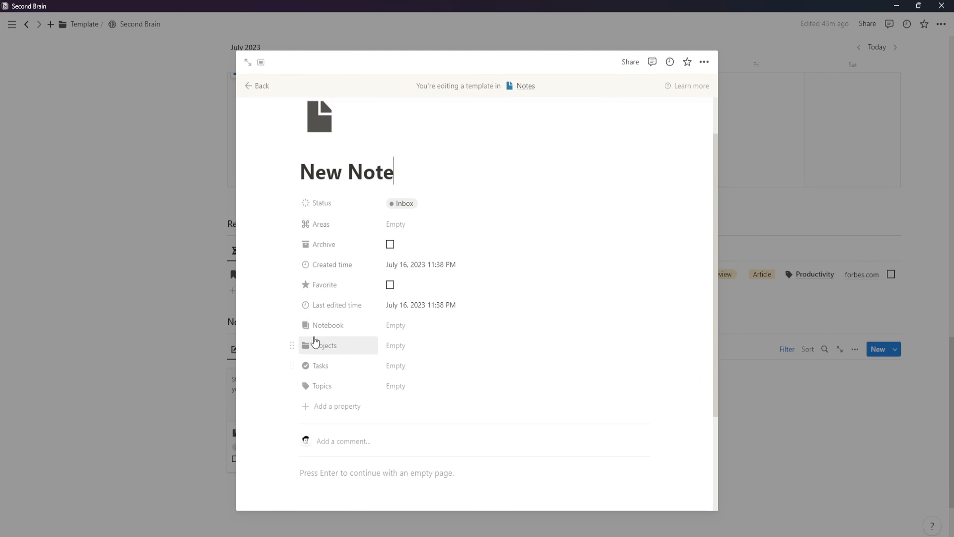
- Show the Notebook, Projects and Tasks properties of the New Note template as Minimal
{"action": "left_click", "coordinate": [292, 324]}
{"action": "mouse_move", "coordinate": [361, 347]}
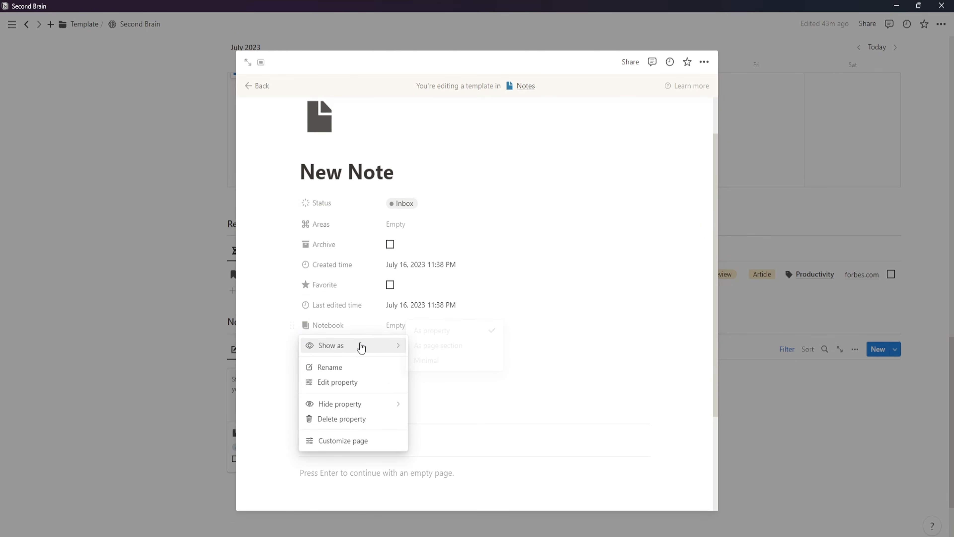
{"action": "left_click", "coordinate": [426, 360]}
{"action": "left_click", "coordinate": [297, 326]}
{"action": "left_click", "coordinate": [427, 350]}
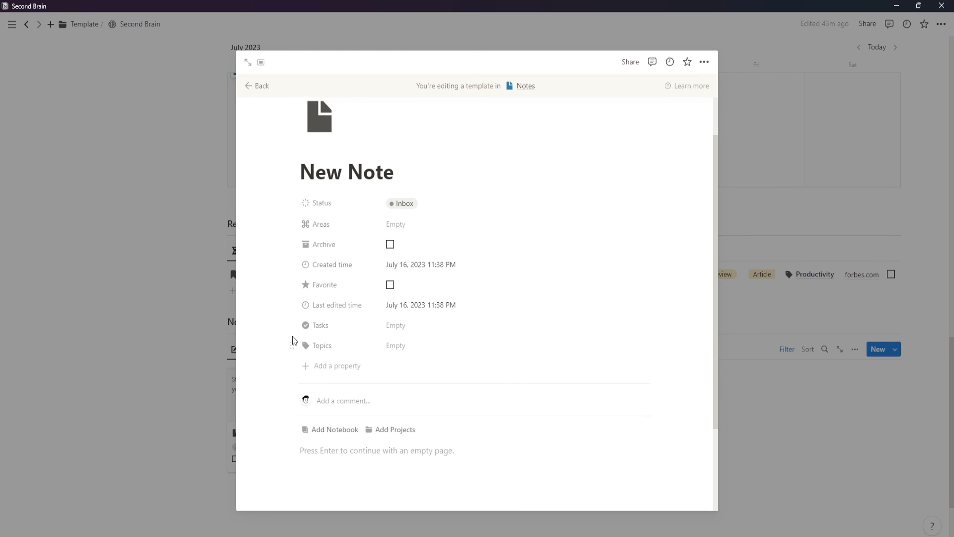
{"action": "left_click", "coordinate": [293, 325]}
{"action": "mouse_move", "coordinate": [331, 343]}
{"action": "left_click", "coordinate": [426, 360]}
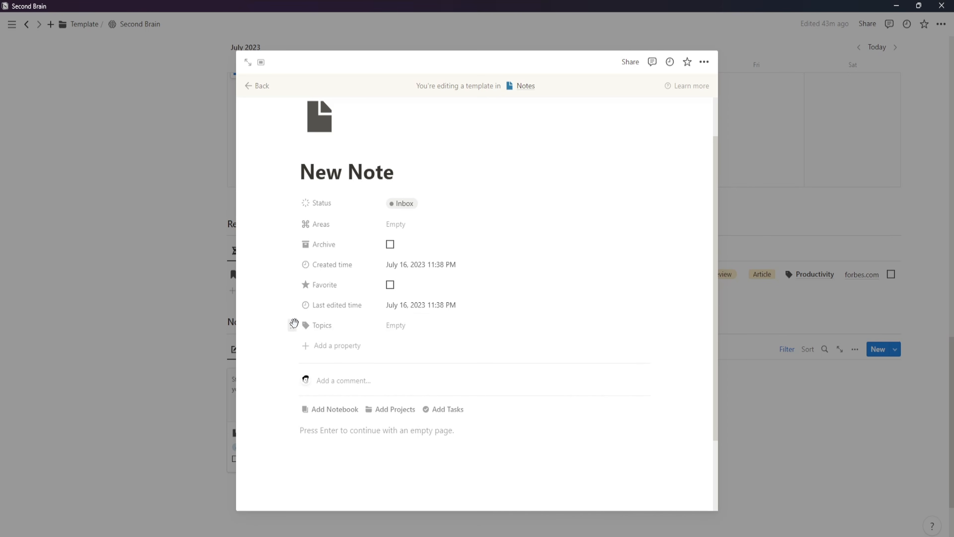
- Move Topics directly below Status and Favorite above Archive in the New Note template, and leave the template editor
{"action": "left_click", "coordinate": [293, 325]}
{"action": "key", "text": "Escape"}
{"action": "left_click_drag", "start_coordinate": [293, 324], "coordinate": [295, 233]}
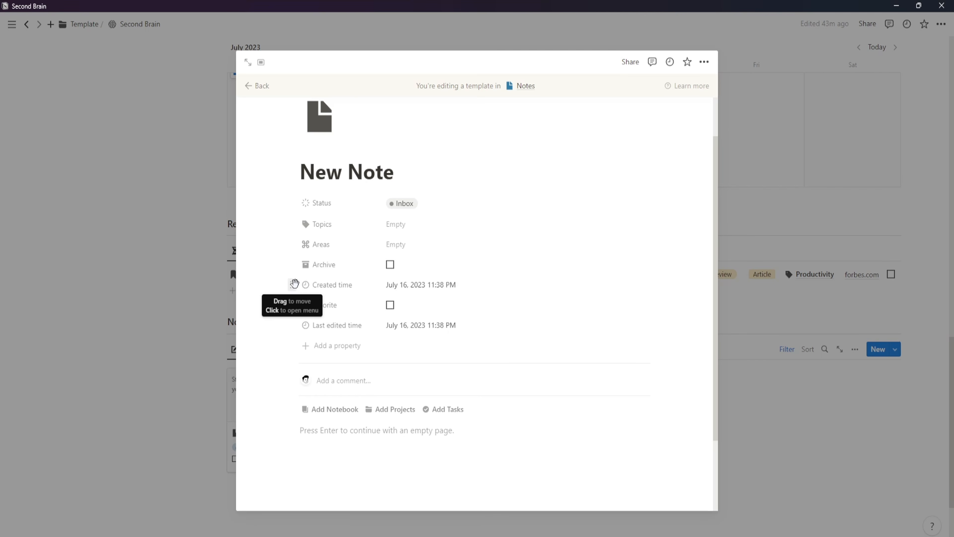
{"action": "left_click_drag", "start_coordinate": [292, 285], "coordinate": [291, 264]}
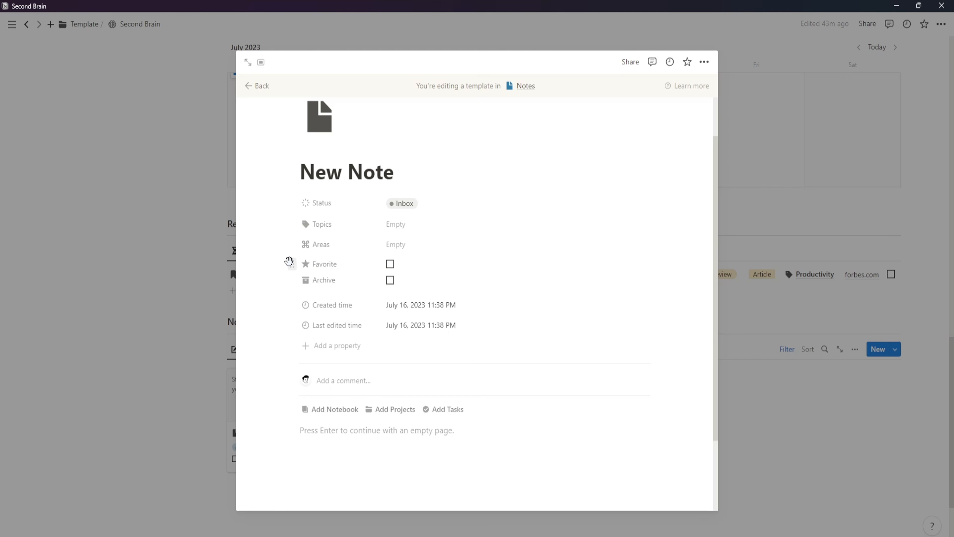
{"action": "left_click", "coordinate": [248, 86]}
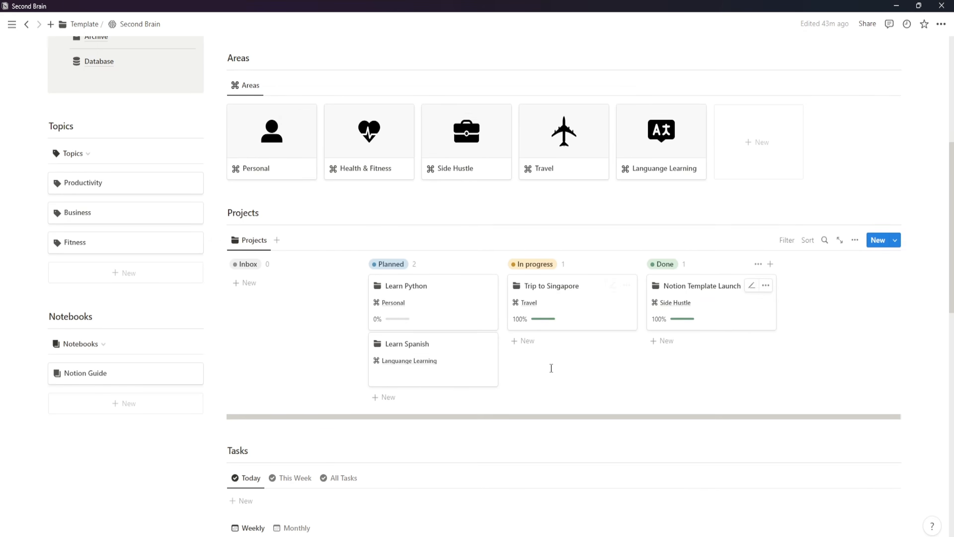
- Examine the Notion Starter Guide note's property layout and the Final, Favorite and Draft views of the dashboard's Notes section
{"action": "scroll", "coordinate": [550, 367], "scroll_direction": "down", "scroll_amount": 10}
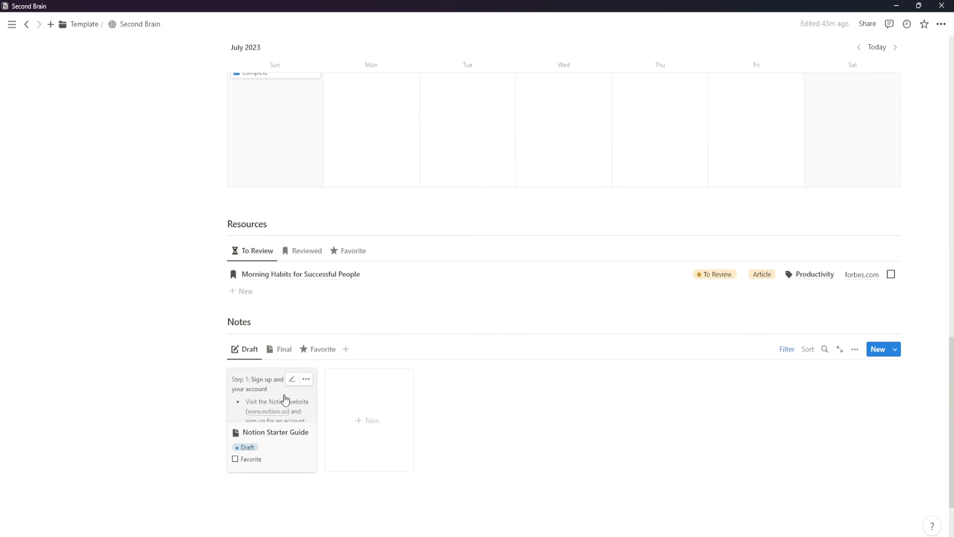
{"action": "left_click", "coordinate": [283, 402]}
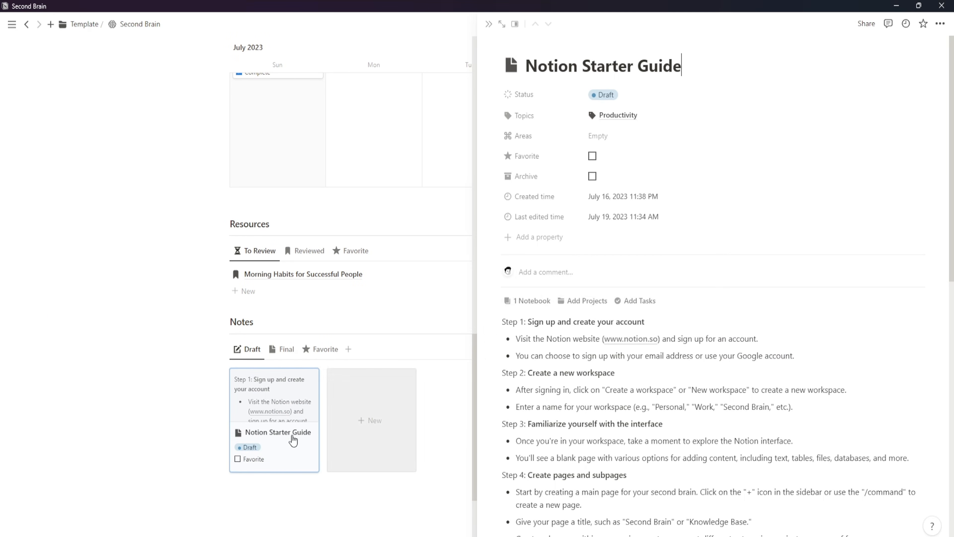
{"action": "left_click", "coordinate": [142, 441]}
{"action": "left_click", "coordinate": [285, 350]}
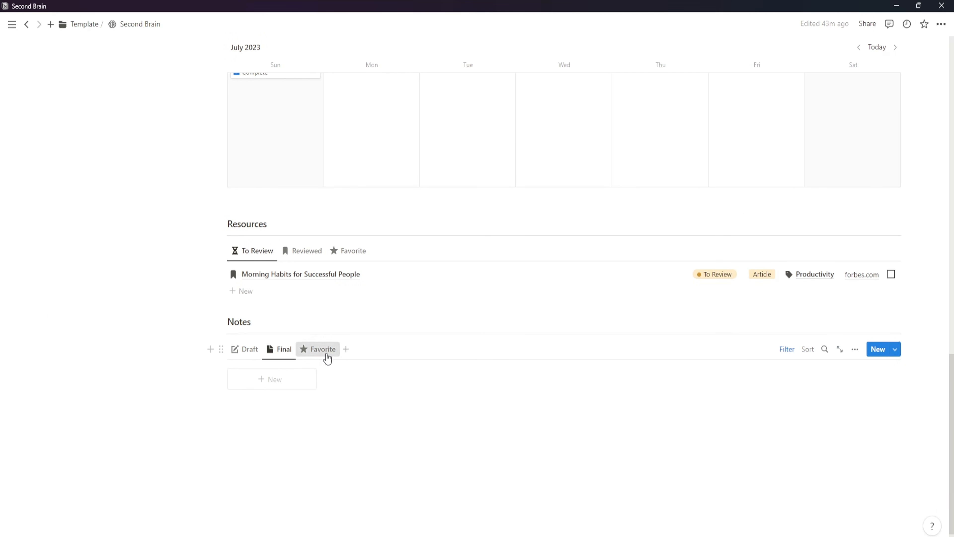
{"action": "left_click", "coordinate": [323, 350]}
{"action": "left_click", "coordinate": [246, 350]}
{"action": "scroll", "coordinate": [462, 414], "scroll_direction": "up", "scroll_amount": 10}
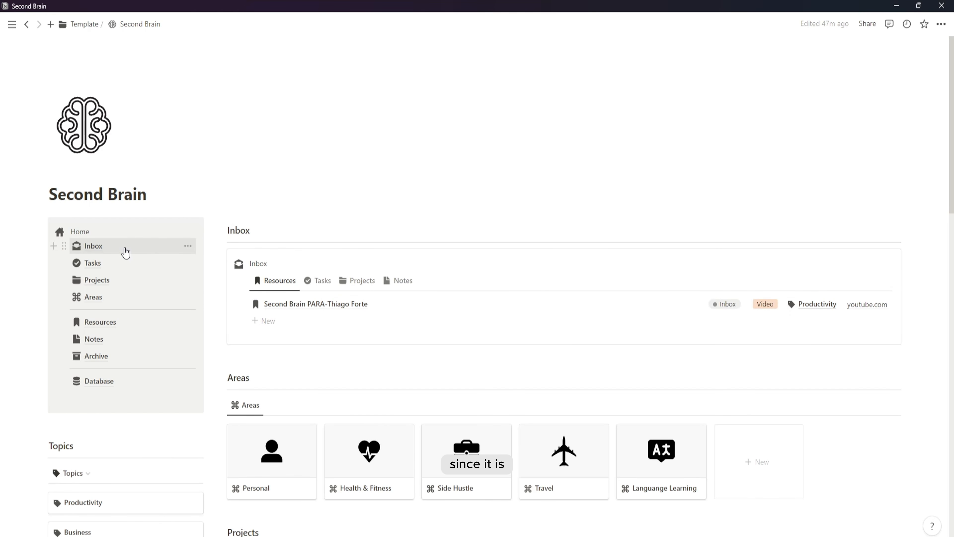
- Open the Inbox page from the navigation menu and insert a two-column layout
{"action": "left_click", "coordinate": [125, 248]}
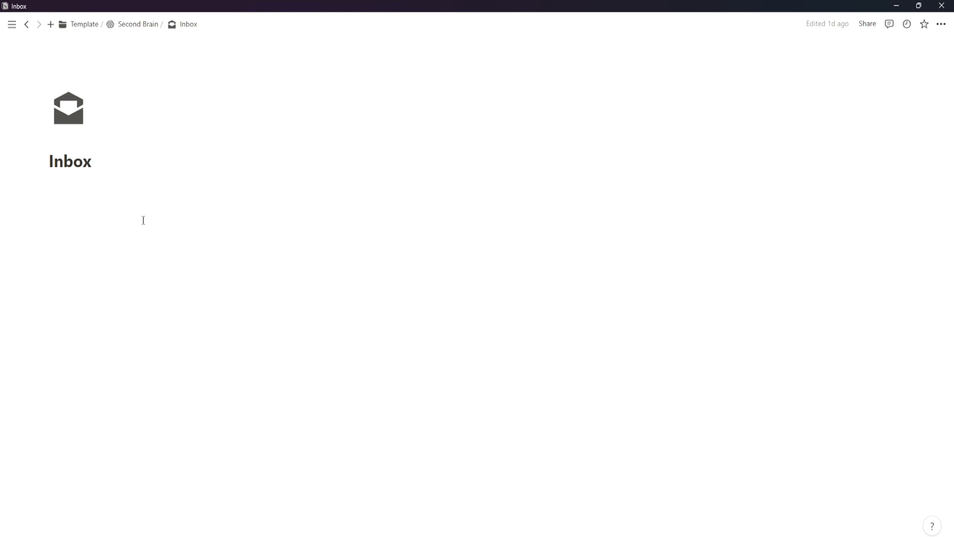
{"action": "type", "text": "/col"}
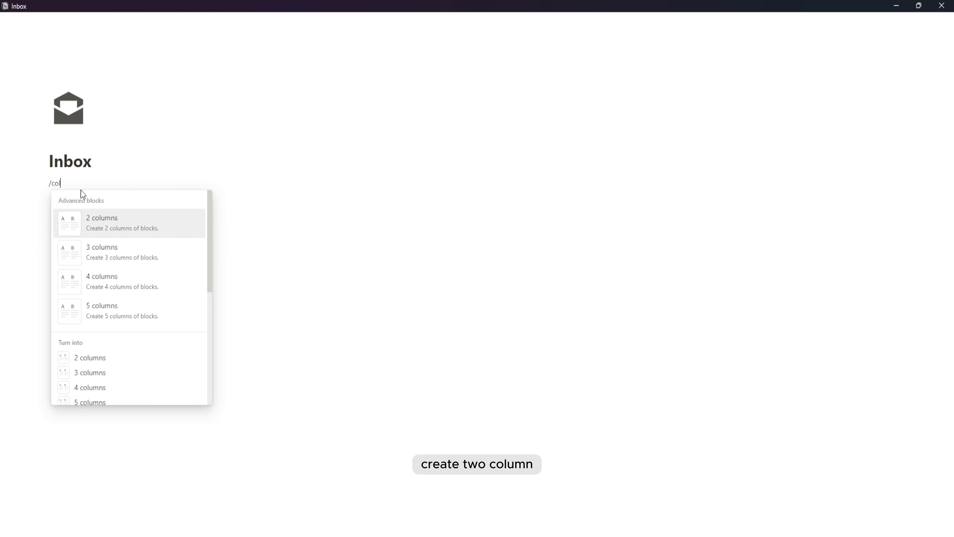
{"action": "key", "text": "Return"}
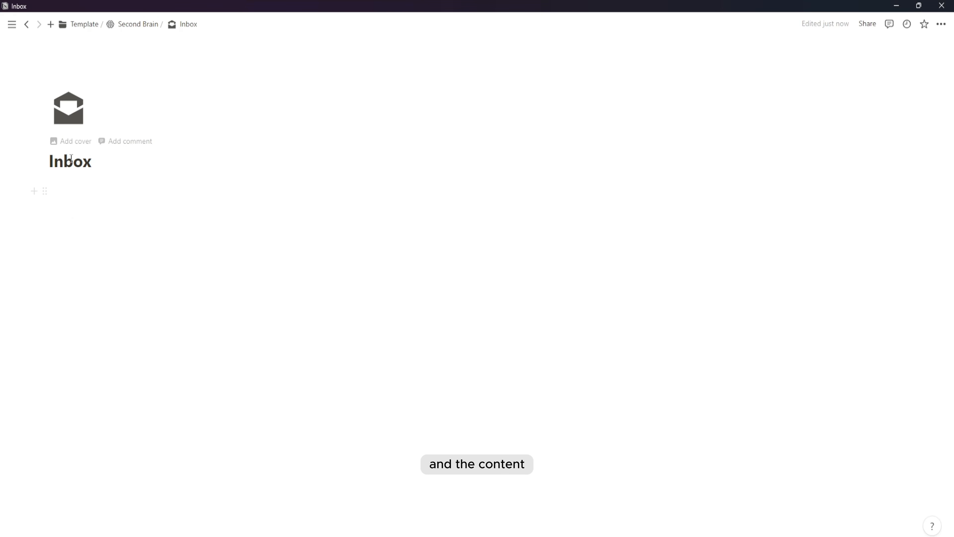
- Copy the link to the Second Brain navigation menu block and paste it as a synced block into the Inbox page's first column
{"action": "left_click", "coordinate": [138, 34]}
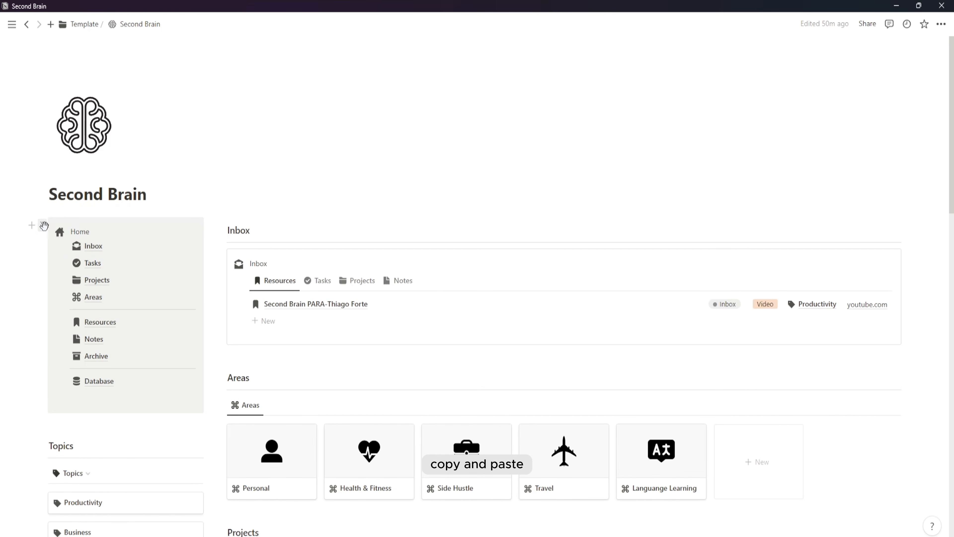
{"action": "left_click", "coordinate": [42, 225]}
{"action": "left_click", "coordinate": [115, 226]}
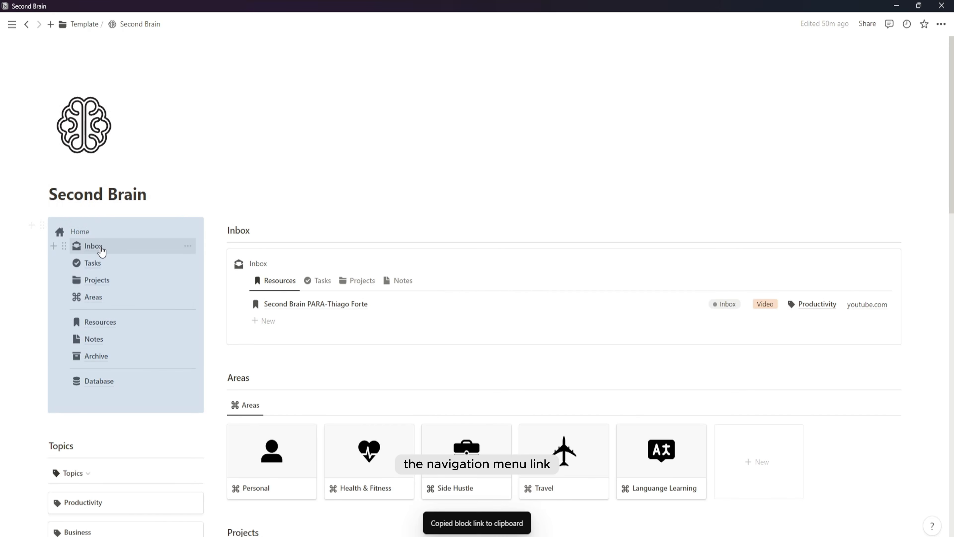
{"action": "left_click", "coordinate": [96, 247]}
{"action": "right_click", "coordinate": [80, 199]}
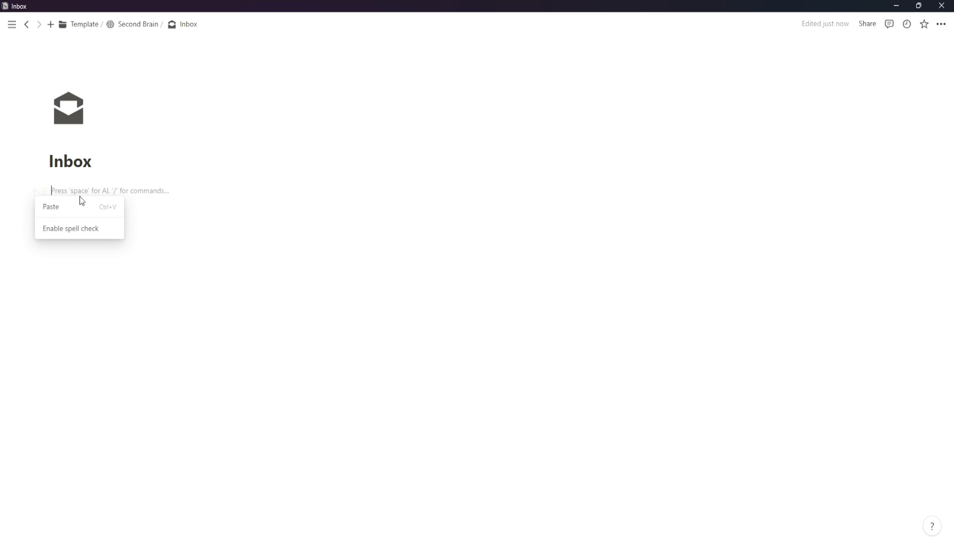
{"action": "left_click", "coordinate": [81, 205]}
{"action": "left_click", "coordinate": [232, 261]}
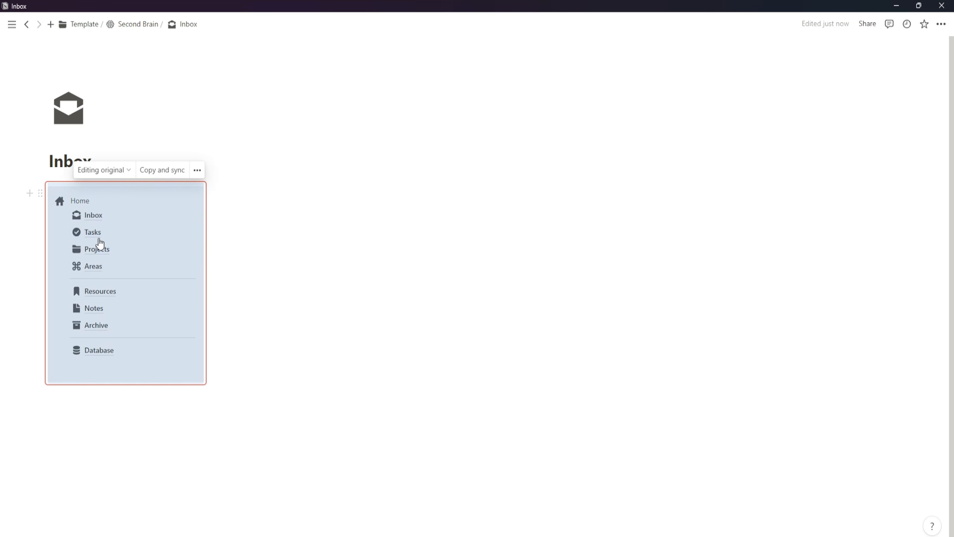
{"action": "left_click", "coordinate": [263, 214]}
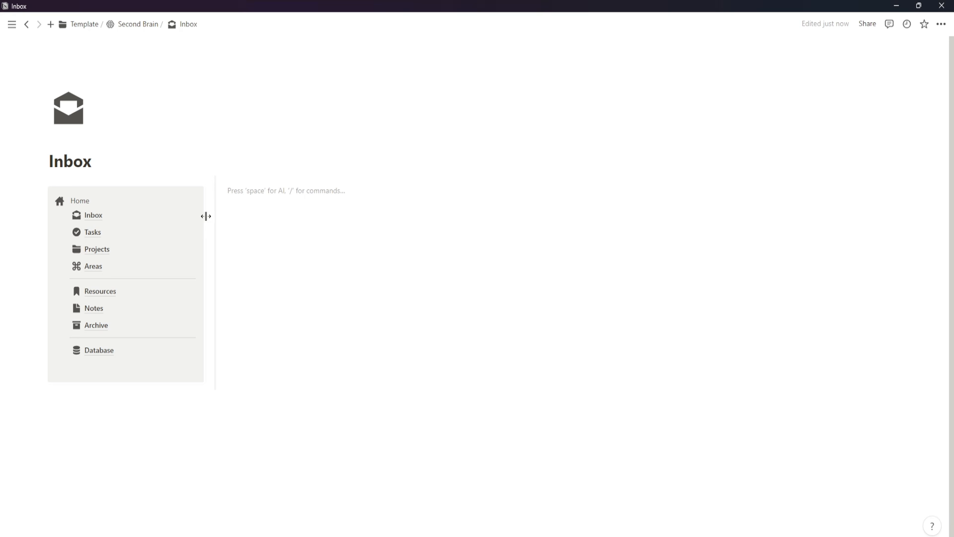
- Copy the link to the Resources view in the Second Brain dashboard's Inbox section and return to the Inbox page
{"action": "left_click", "coordinate": [135, 24]}
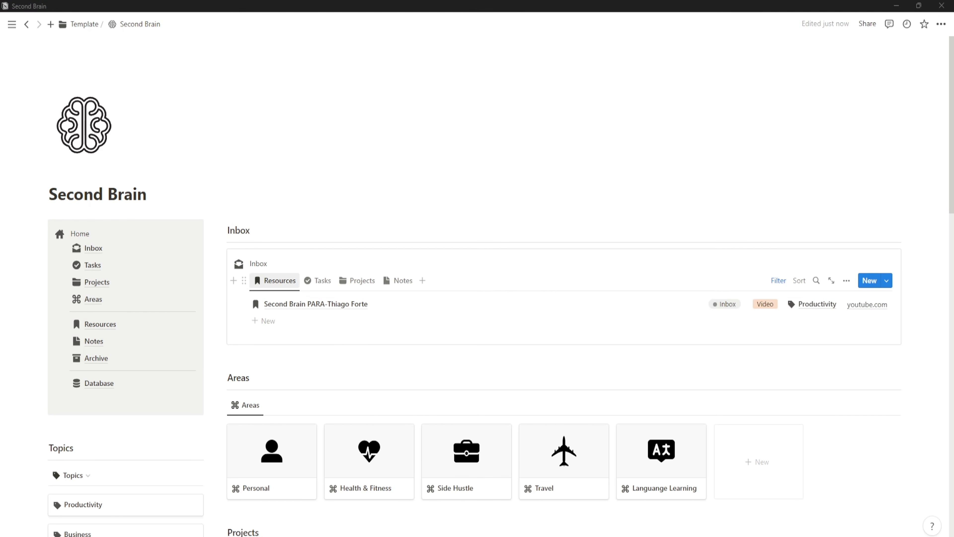
{"action": "left_click", "coordinate": [278, 280]}
{"action": "left_click", "coordinate": [283, 338]}
{"action": "left_click", "coordinate": [124, 251]}
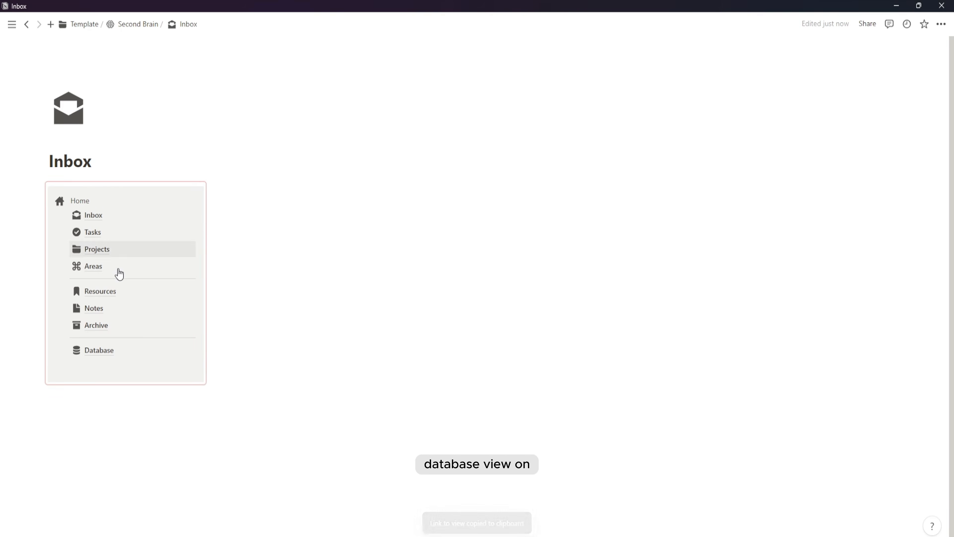
- Add a Heading 3 reading Inbox with a divider beneath it in the Inbox page's second column
{"action": "left_click", "coordinate": [264, 191]}
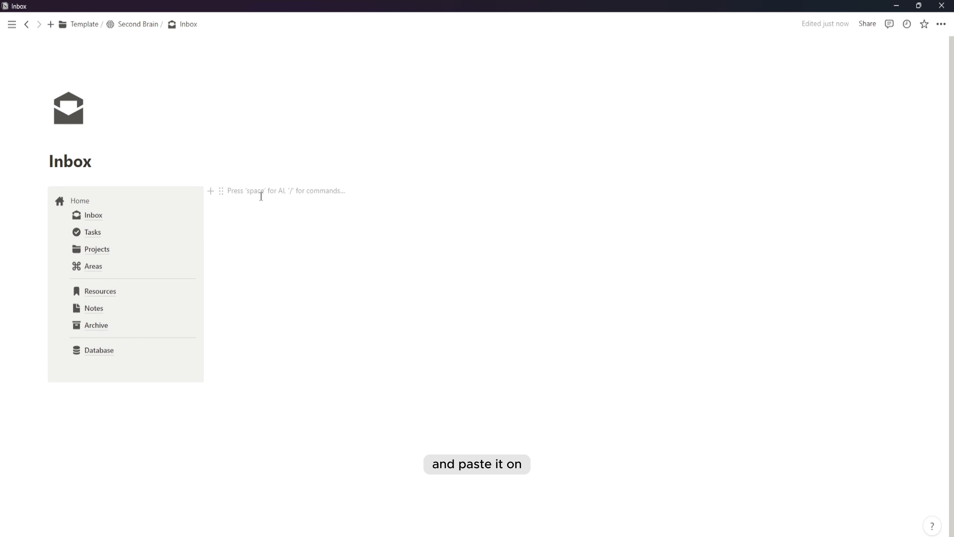
{"action": "type", "text": "/head"}
{"action": "left_click", "coordinate": [288, 287]}
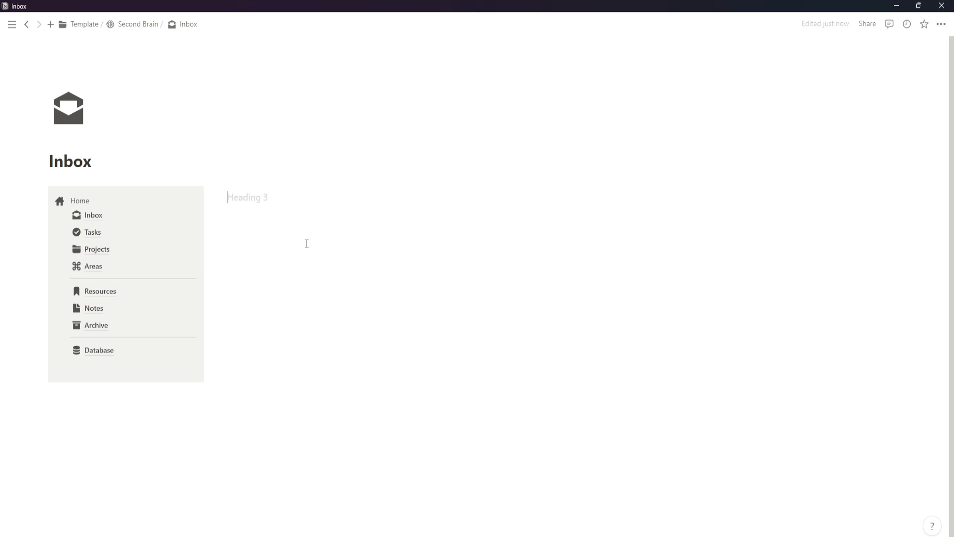
{"action": "type", "text": "/div"}
{"action": "left_click", "coordinate": [307, 247]}
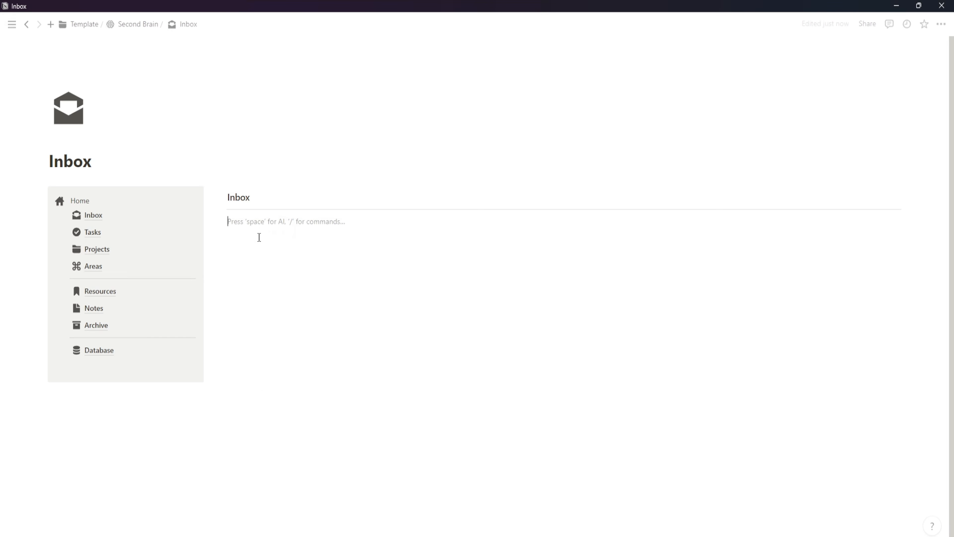
- Paste the copied link below the divider as a linked database view, using the existing Resources view
{"action": "right_click", "coordinate": [250, 222]}
{"action": "left_click", "coordinate": [249, 233]}
{"action": "left_click", "coordinate": [661, 241]}
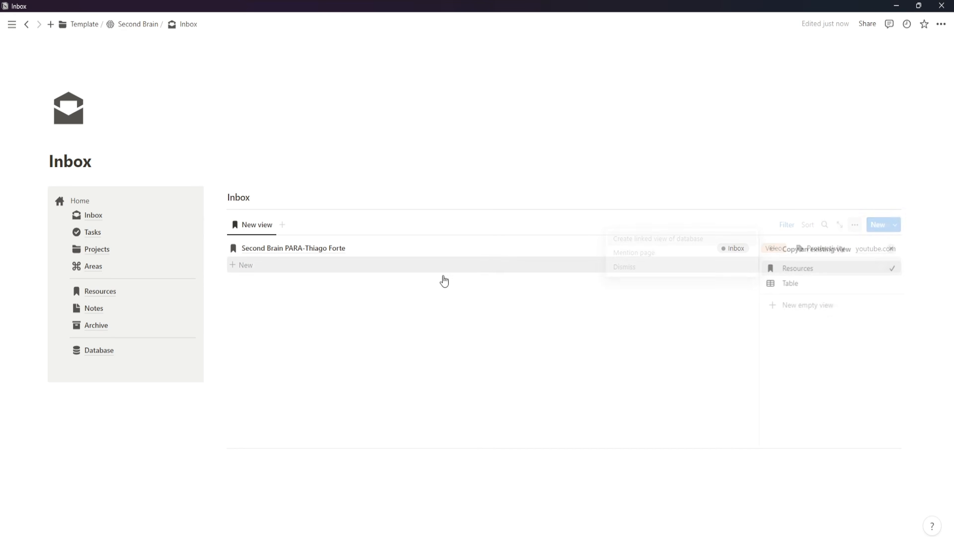
{"action": "left_click", "coordinate": [397, 428]}
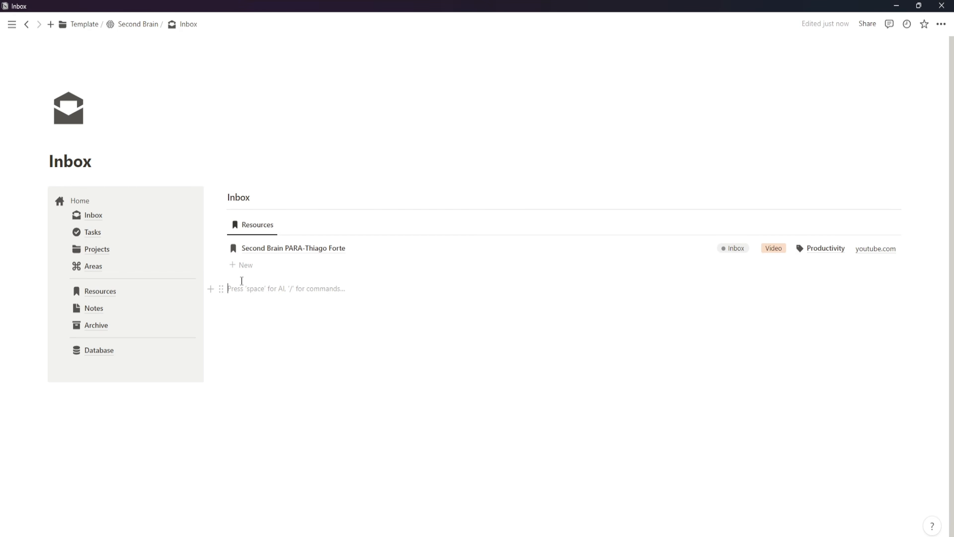
- Copy the link to the Tasks view in the Second Brain dashboard's Inbox section and reopen the Inbox page
{"action": "left_click", "coordinate": [134, 24]}
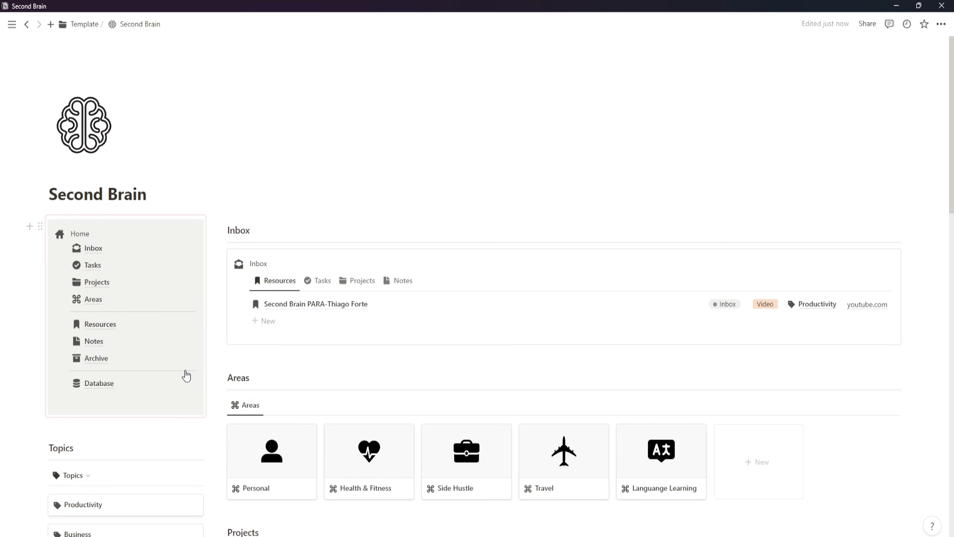
{"action": "left_click", "coordinate": [320, 281]}
{"action": "left_click", "coordinate": [320, 286]}
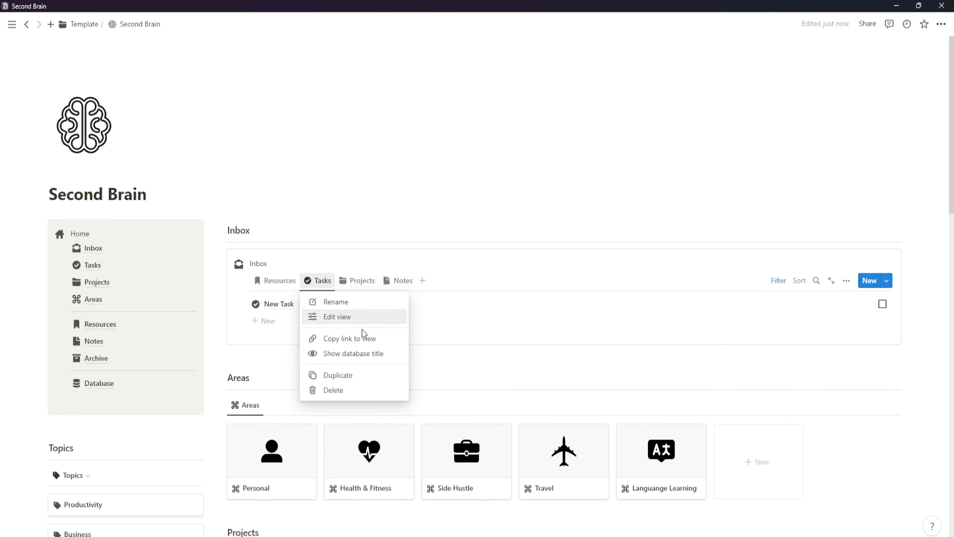
{"action": "left_click", "coordinate": [361, 336]}
{"action": "left_click", "coordinate": [93, 248]}
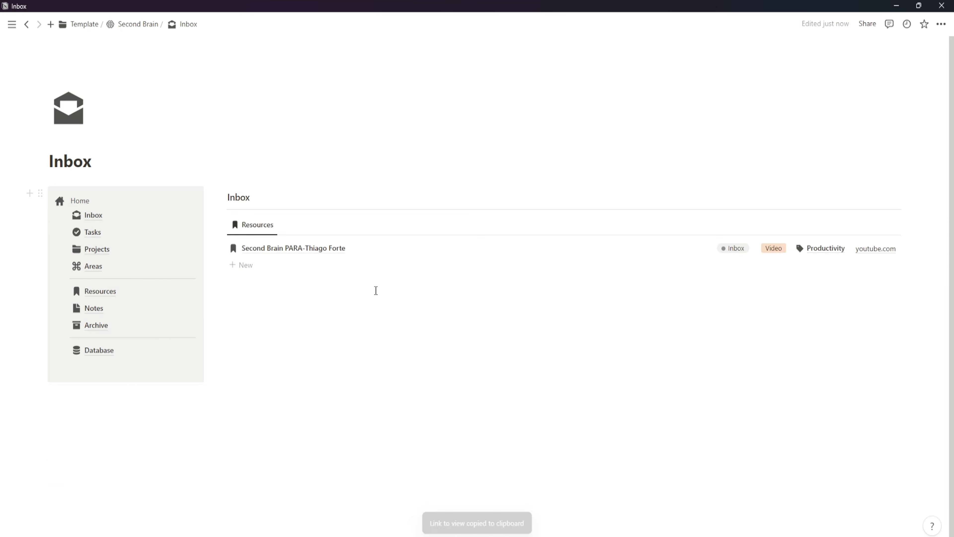
- Paste the copied link below the Resources view as a linked database view, using the existing Tasks view
{"action": "right_click", "coordinate": [251, 305]}
{"action": "left_click", "coordinate": [224, 297]}
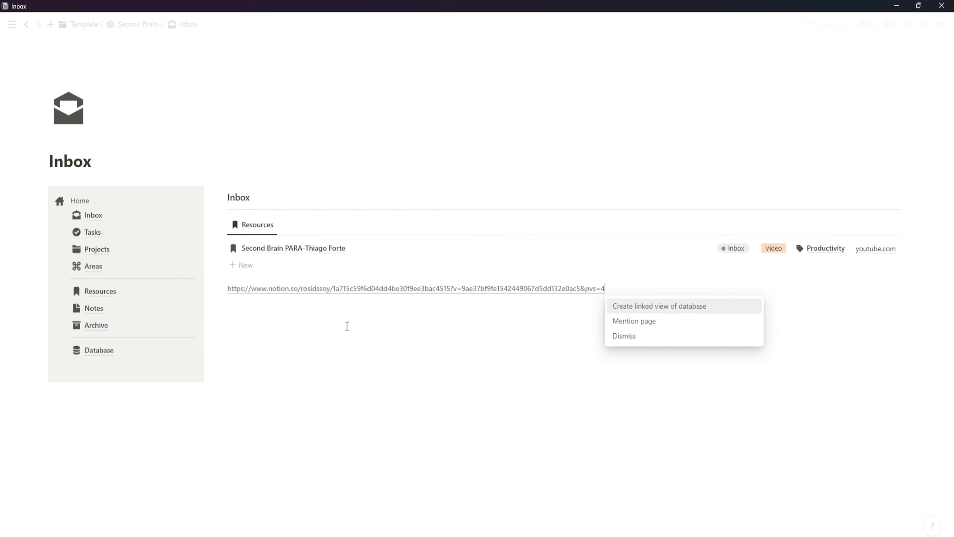
{"action": "left_click", "coordinate": [633, 307]}
{"action": "left_click", "coordinate": [789, 338]}
{"action": "left_click", "coordinate": [292, 418]}
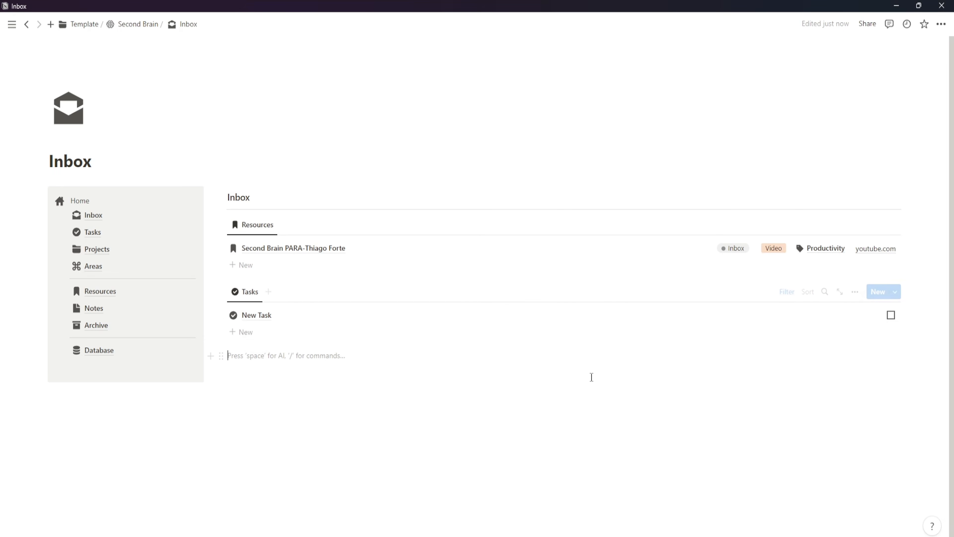
- Copy the link to the Projects view in the Second Brain dashboard's Inbox section and reopen the Inbox page
{"action": "left_click", "coordinate": [132, 24]}
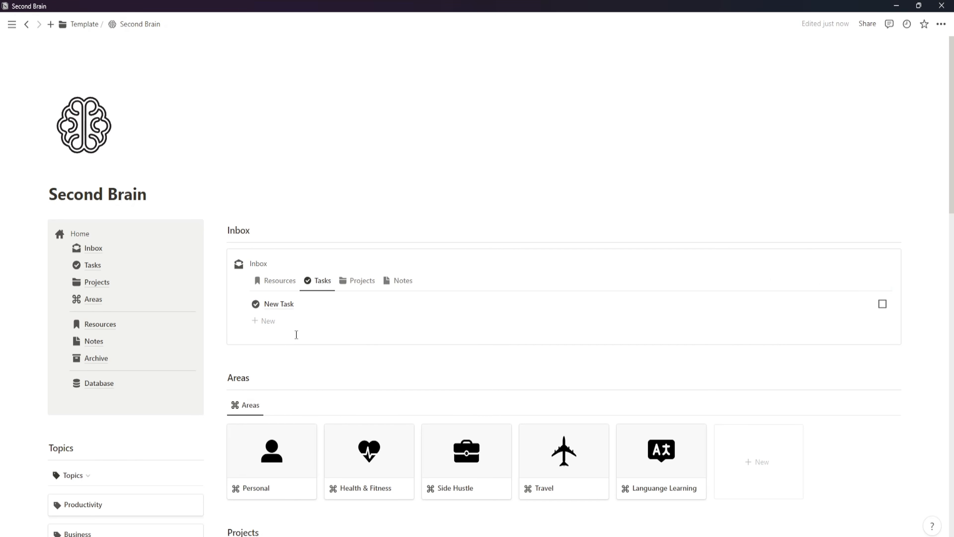
{"action": "left_click", "coordinate": [359, 280]}
{"action": "left_click", "coordinate": [360, 280]}
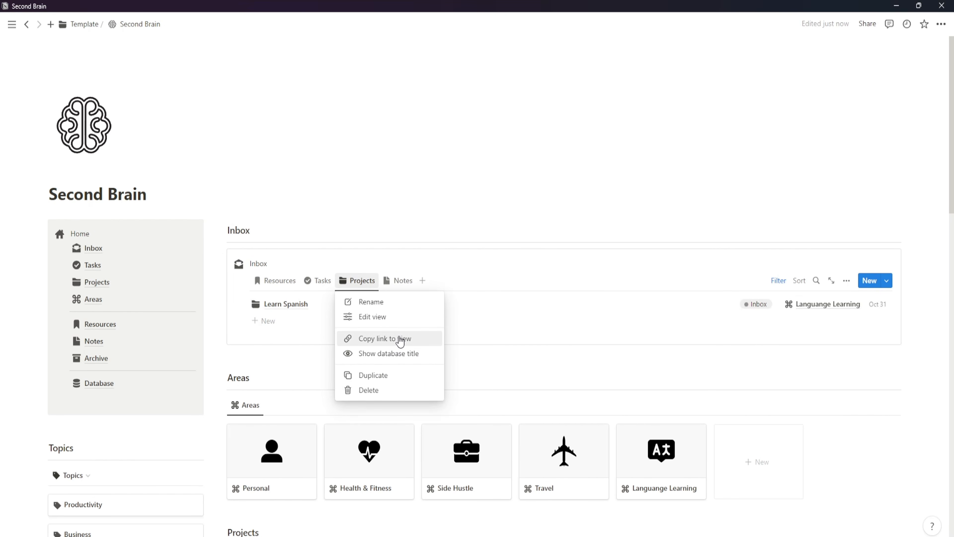
{"action": "left_click", "coordinate": [400, 338]}
{"action": "left_click", "coordinate": [93, 248]}
- Paste the copied link below the Tasks view as a linked database view, using the existing Projects view
{"action": "right_click", "coordinate": [280, 359]}
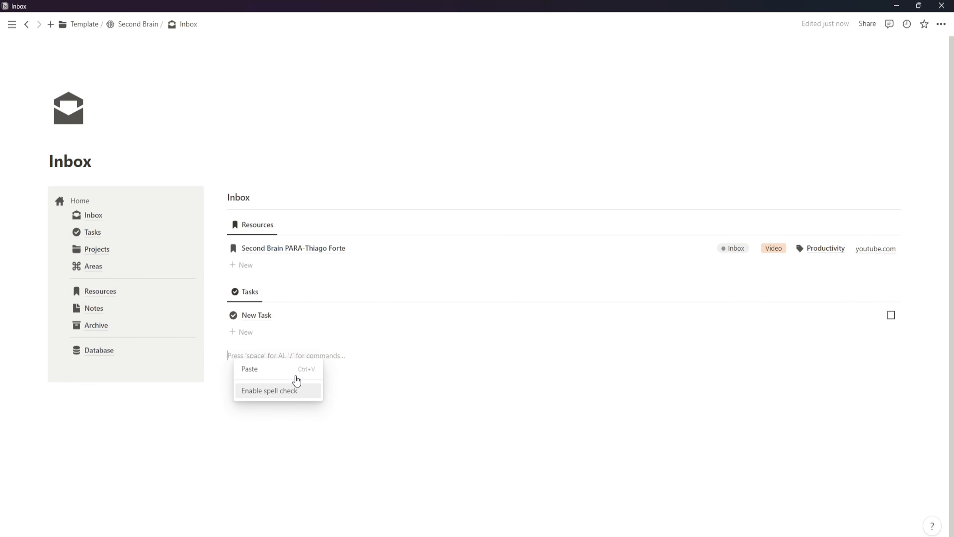
{"action": "left_click", "coordinate": [294, 376]}
{"action": "left_click", "coordinate": [628, 374]}
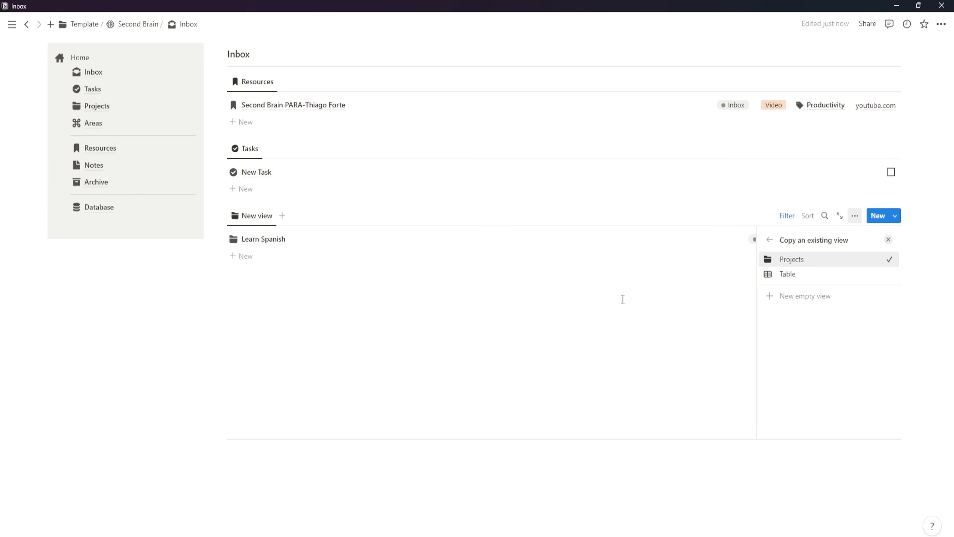
{"action": "left_click", "coordinate": [790, 260]}
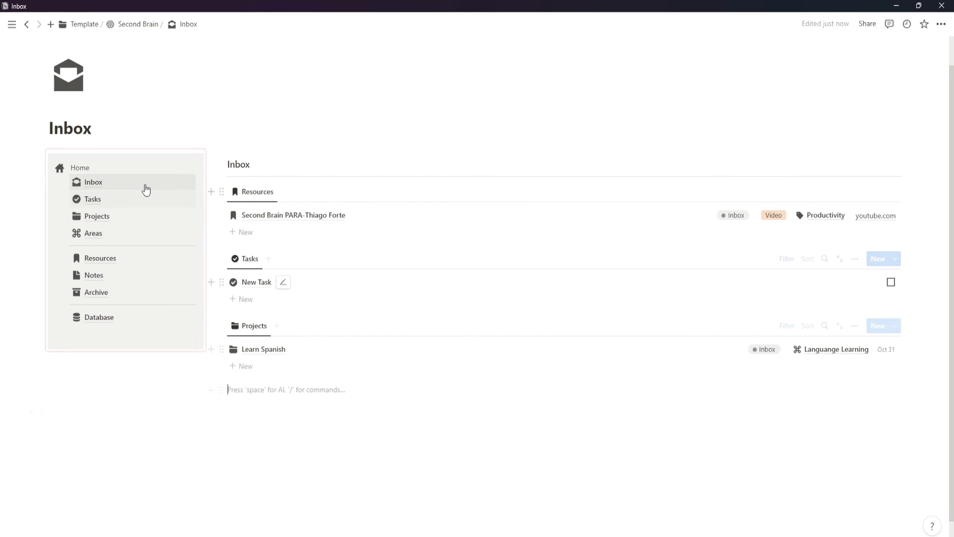
- Copy the link to the Notes view in the Second Brain dashboard's Inbox section and reopen the Inbox page
{"action": "left_click", "coordinate": [140, 27]}
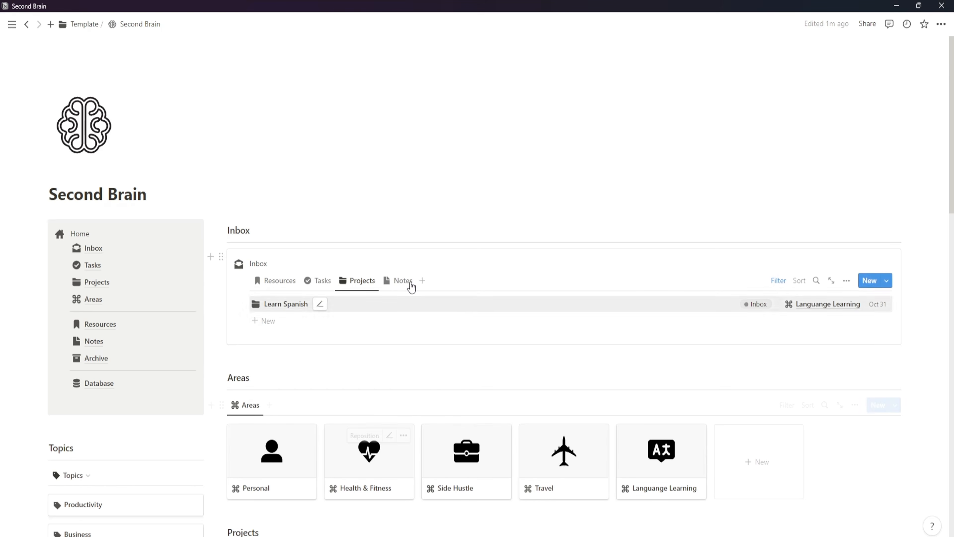
{"action": "left_click", "coordinate": [400, 281]}
{"action": "left_click", "coordinate": [393, 285]}
{"action": "left_click", "coordinate": [428, 338]}
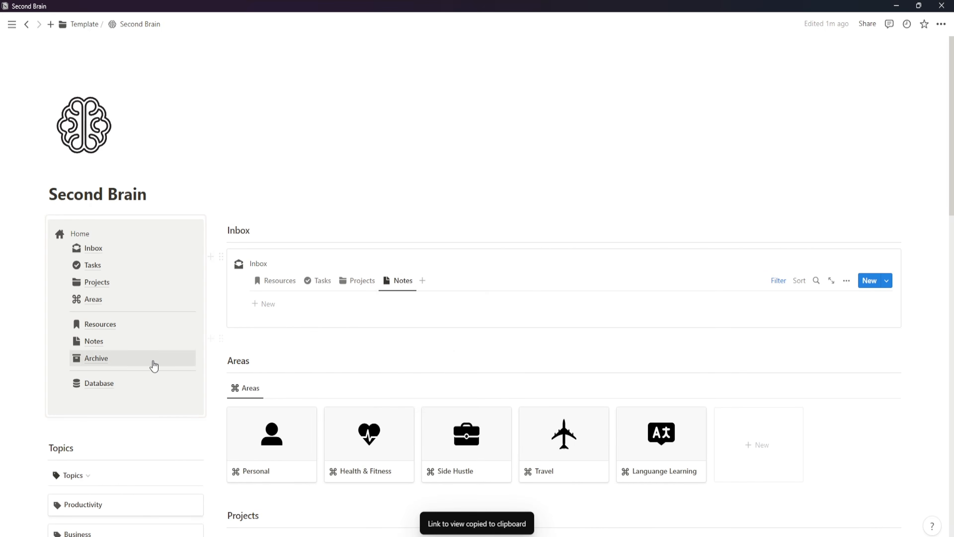
{"action": "left_click", "coordinate": [93, 248]}
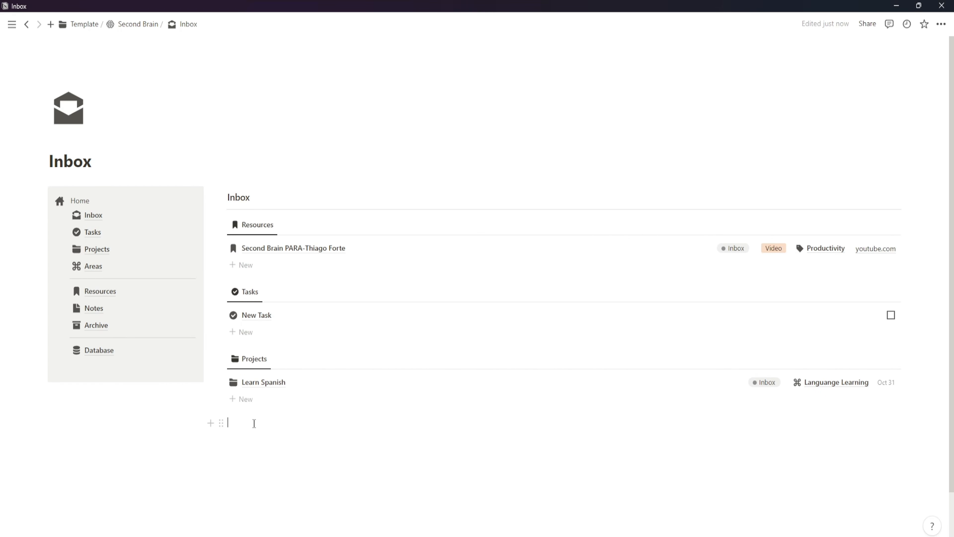
- Paste the copied link below the Projects view as a linked database view, using the existing Notes view
{"action": "right_click", "coordinate": [255, 423]}
{"action": "left_click", "coordinate": [263, 436]}
{"action": "left_click", "coordinate": [652, 440]}
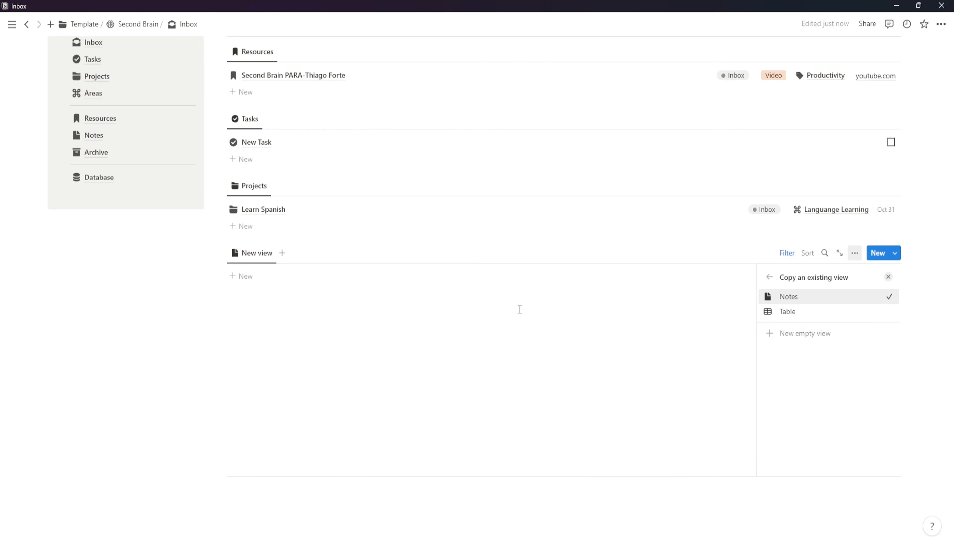
{"action": "left_click", "coordinate": [791, 295]}
{"action": "left_click", "coordinate": [360, 428]}
{"action": "scroll", "coordinate": [308, 401], "scroll_direction": "up", "scroll_amount": 3}
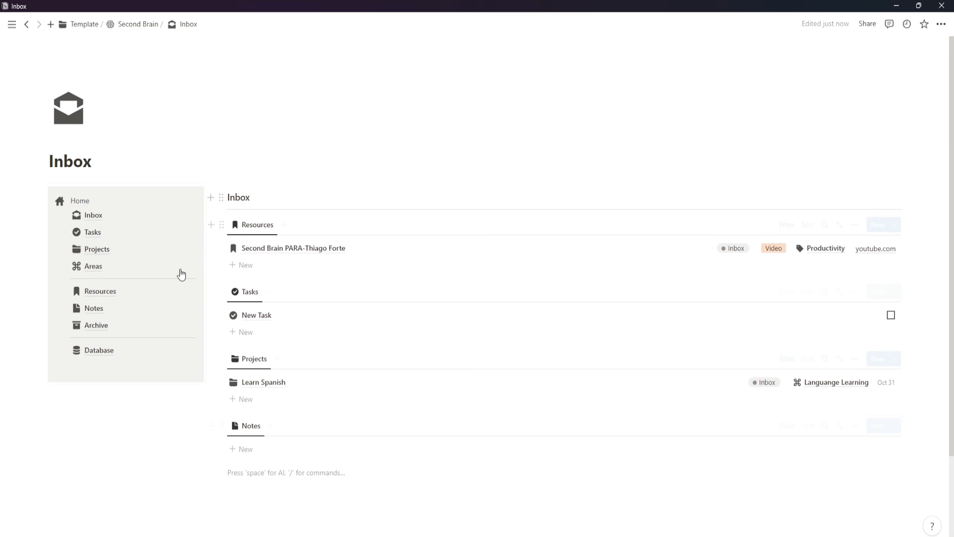
- Return to the Second Brain dashboard and copy the link to the page
{"action": "left_click", "coordinate": [80, 200]}
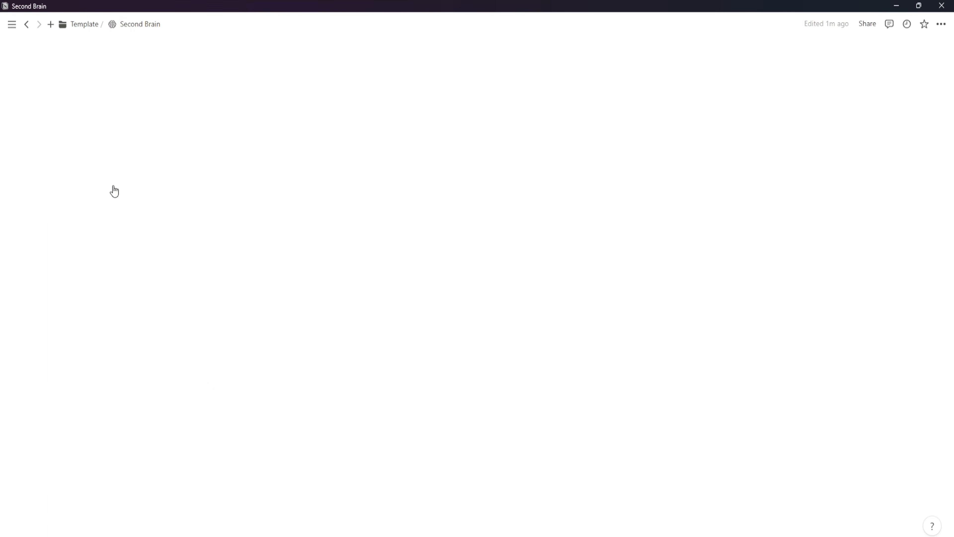
{"action": "left_click", "coordinate": [941, 24]}
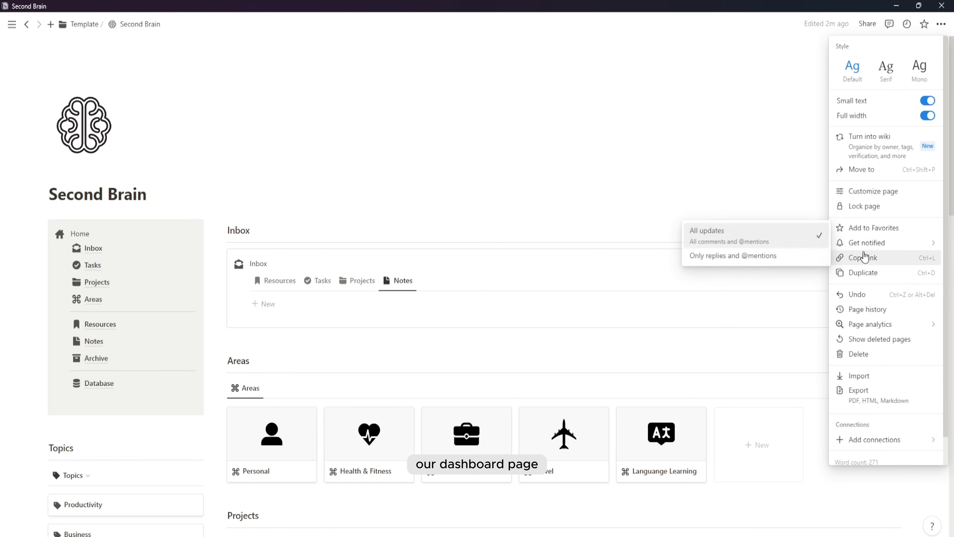
{"action": "left_click", "coordinate": [863, 257]}
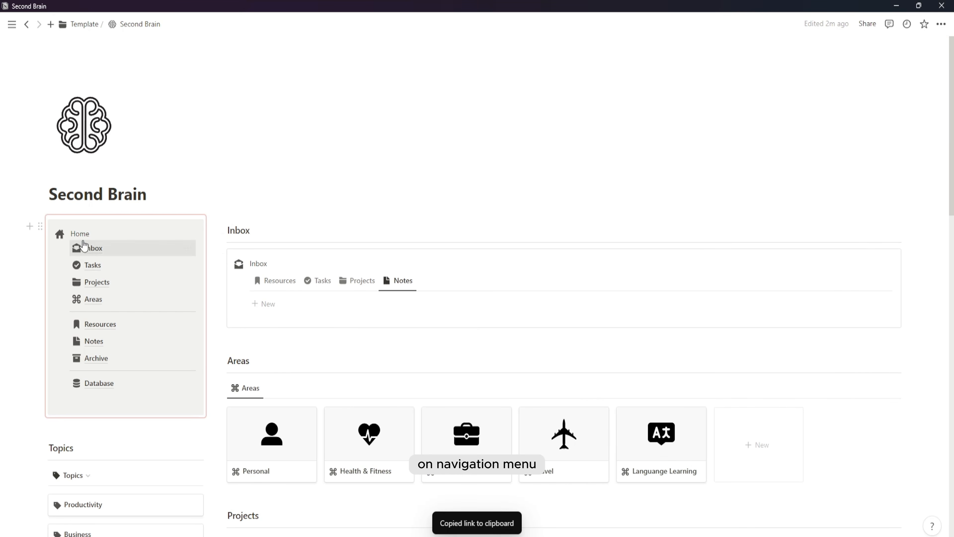
{"action": "double_click", "coordinate": [80, 234]}
{"action": "left_click", "coordinate": [197, 203]}
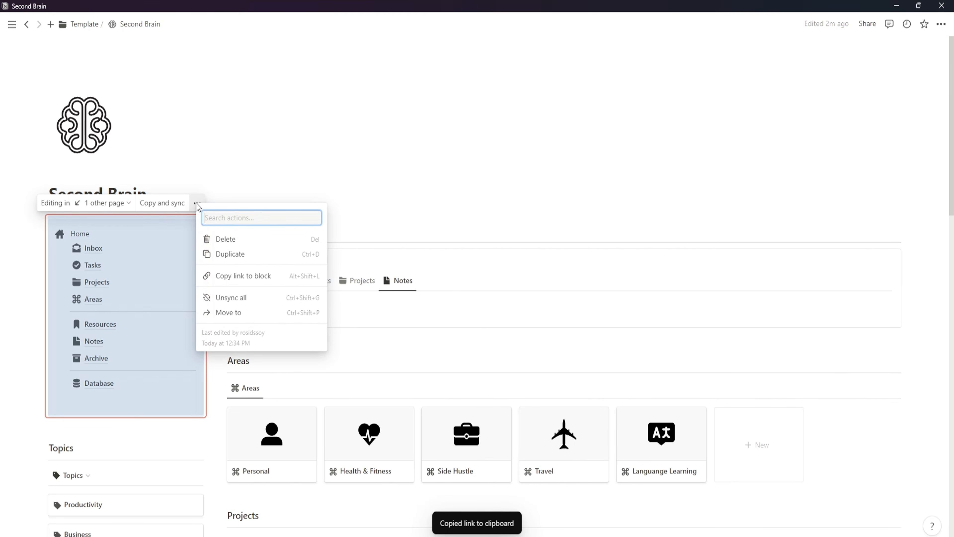
{"action": "left_click", "coordinate": [83, 233]}
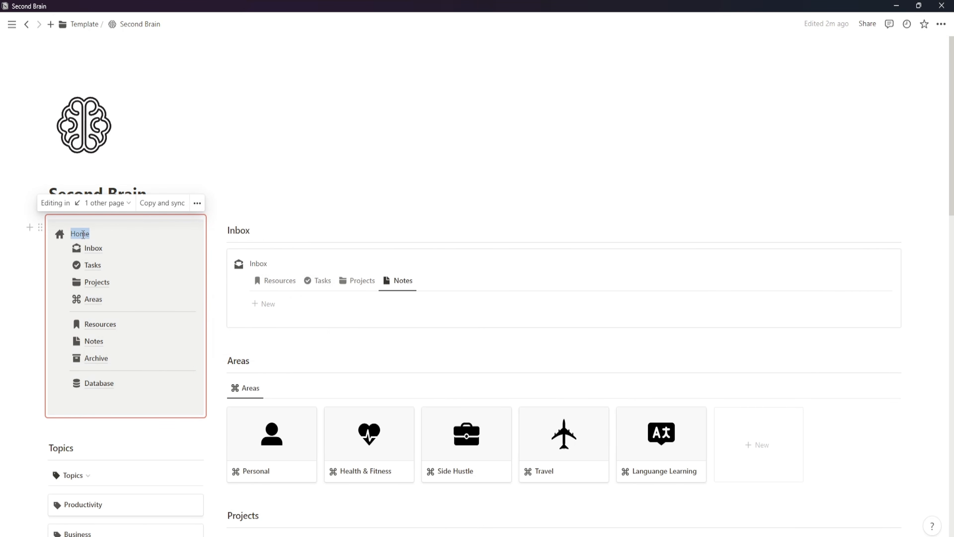
{"action": "left_click", "coordinate": [284, 168]}
- Link the Home text in the navigation menu to the Second Brain page and test it from the Inbox page
{"action": "double_click", "coordinate": [81, 235]}
{"action": "right_click", "coordinate": [77, 235]}
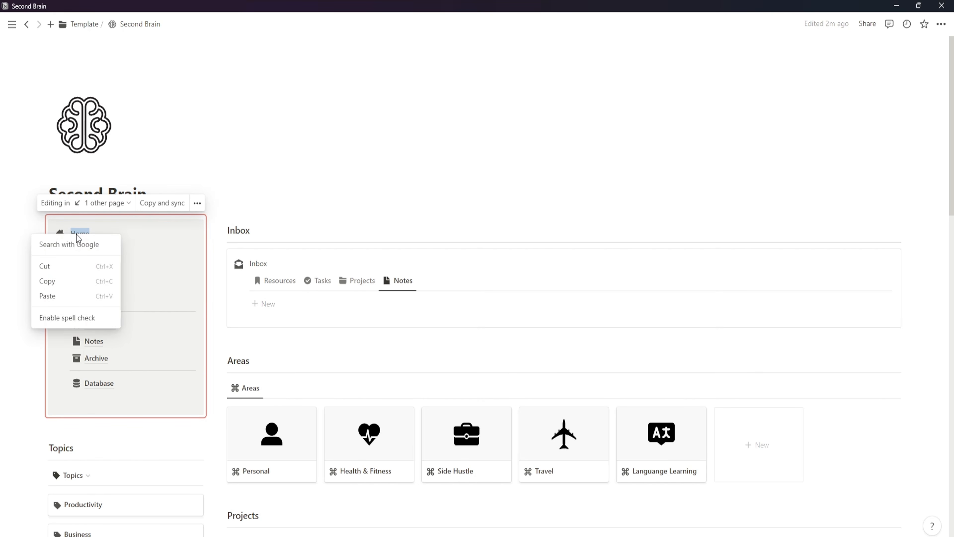
{"action": "left_click", "coordinate": [80, 235]}
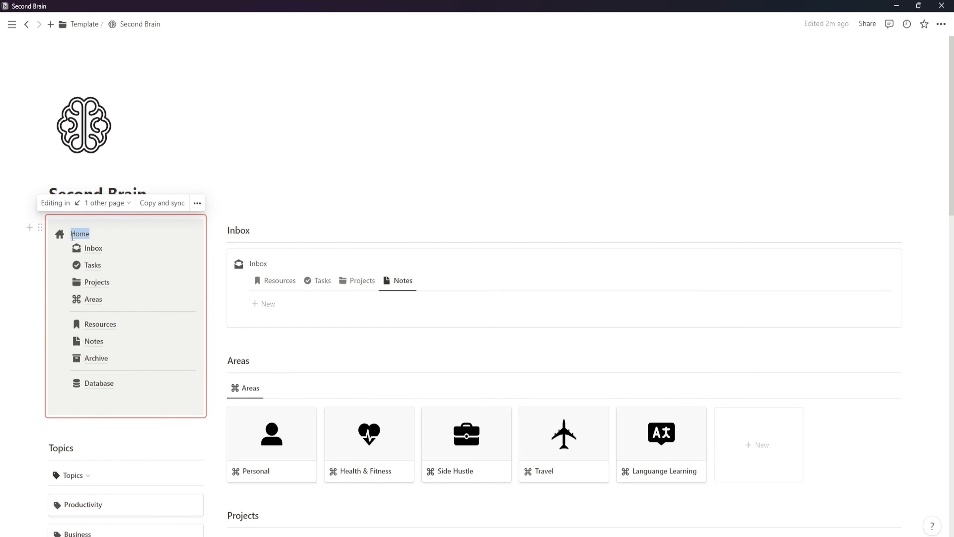
{"action": "left_click", "coordinate": [135, 214]}
{"action": "right_click", "coordinate": [83, 262]}
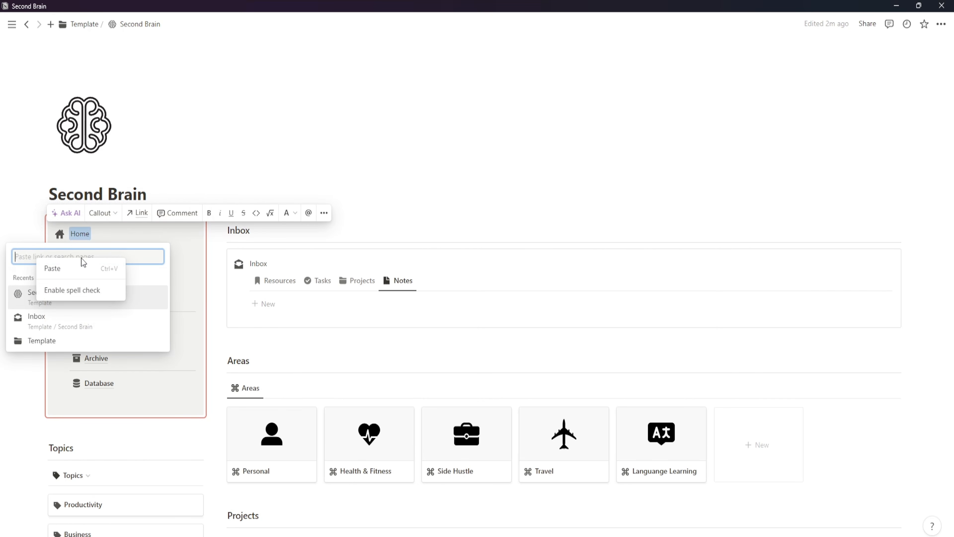
{"action": "left_click", "coordinate": [39, 299]}
{"action": "left_click", "coordinate": [39, 299]}
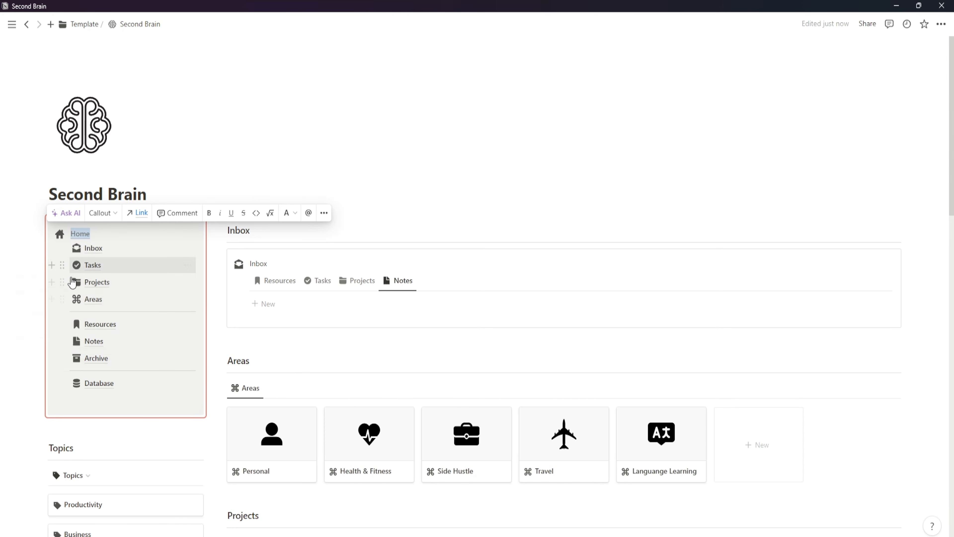
{"action": "left_click", "coordinate": [411, 197]}
{"action": "left_click", "coordinate": [94, 248]}
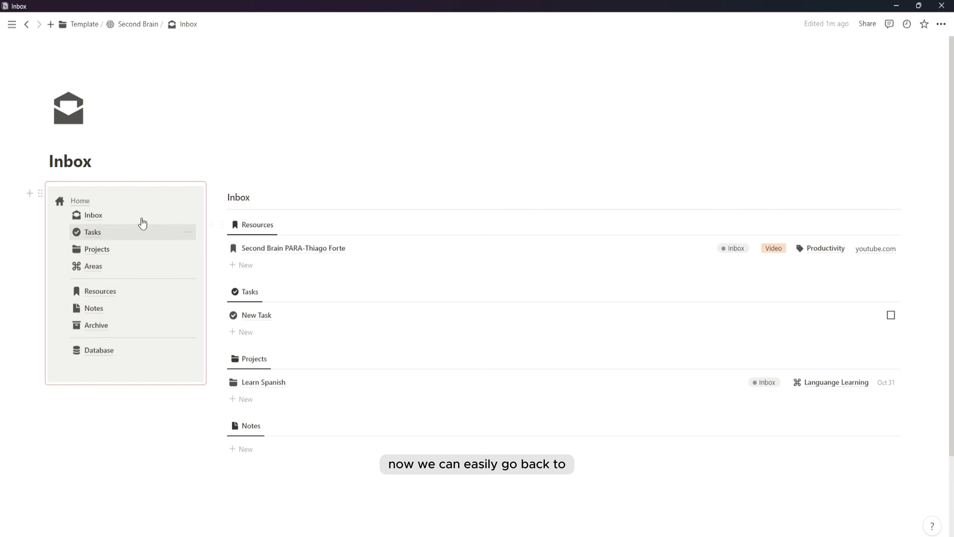
{"action": "left_click", "coordinate": [83, 201]}
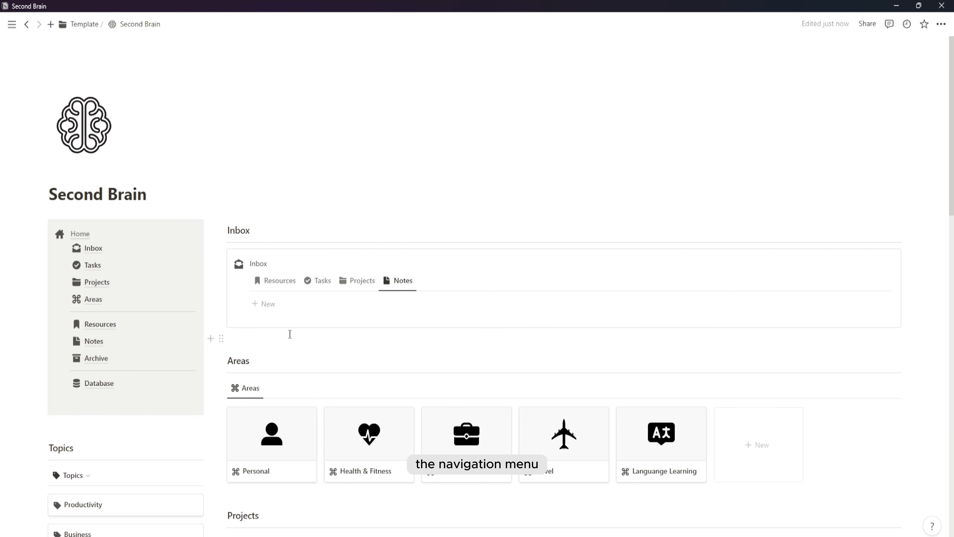
- Copy the link to the dashboard's synced navigation menu block and open the Tasks page
{"action": "left_click", "coordinate": [41, 226]}
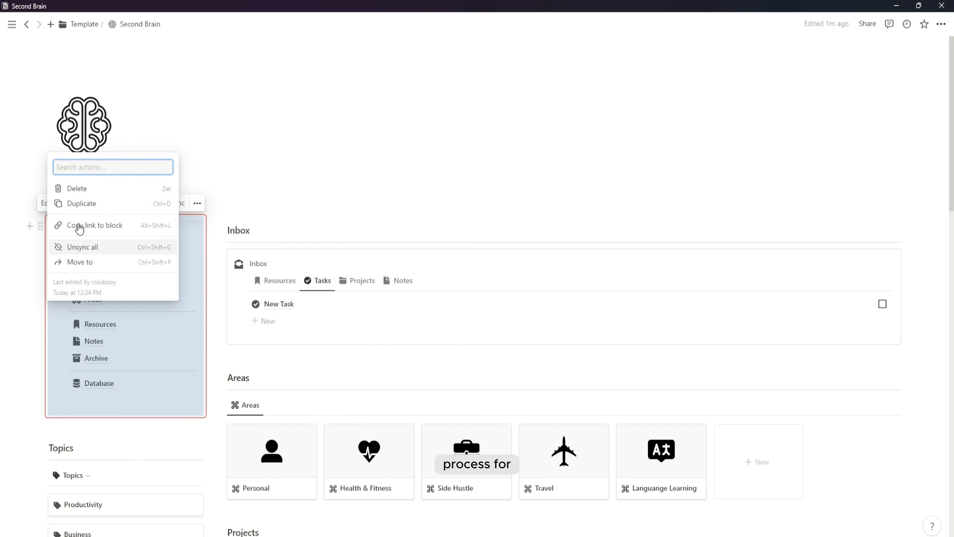
{"action": "left_click", "coordinate": [113, 226]}
{"action": "left_click", "coordinate": [93, 264]}
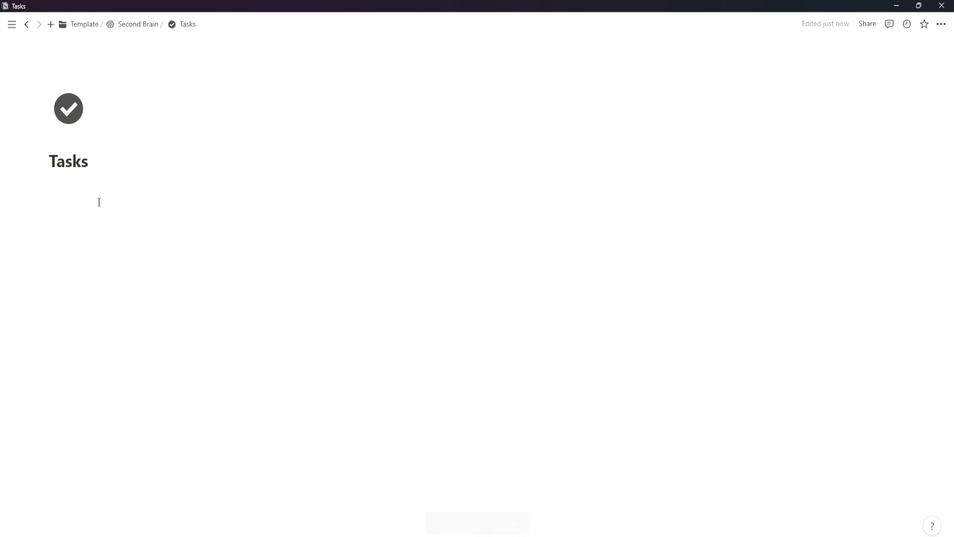
- Add a column layout to the Tasks page and paste the navigation menu into the first column as a synced block
{"action": "type", "text": "/col"}
{"action": "left_click", "coordinate": [124, 217]}
{"action": "key", "text": "ctrl+v"}
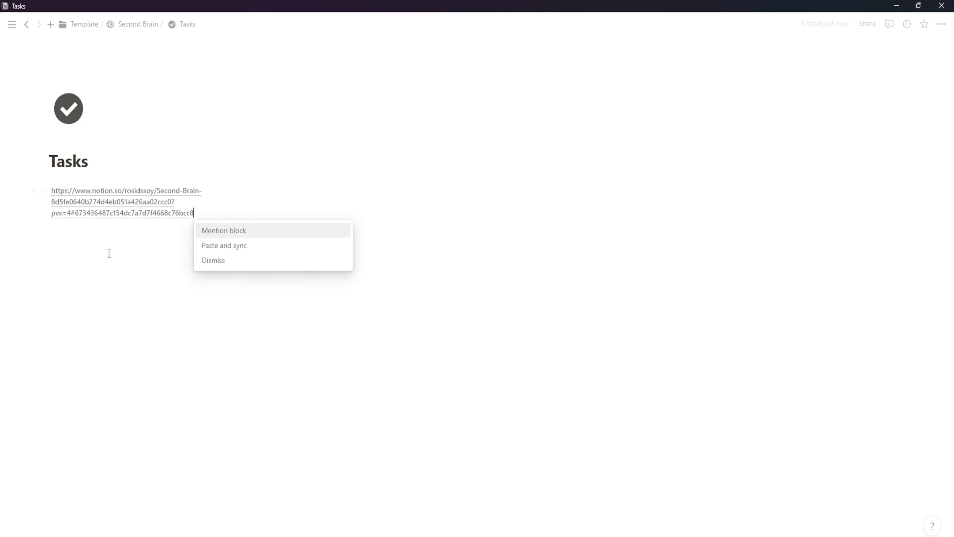
{"action": "left_click", "coordinate": [241, 248]}
{"action": "left_click", "coordinate": [289, 190]}
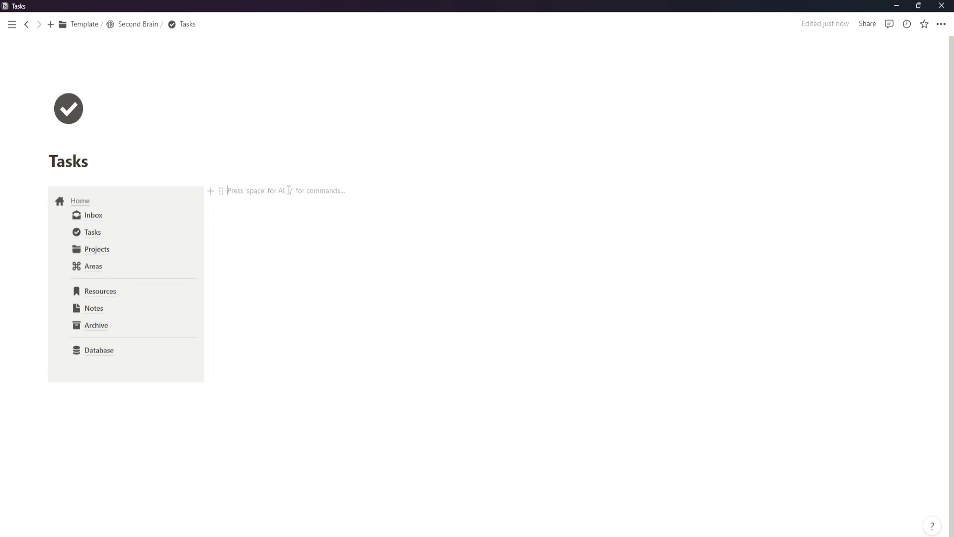
- Copy the dashboard's Tasks heading, divider and task list with the Today, This Week and All Tasks views
{"action": "left_click", "coordinate": [80, 200]}
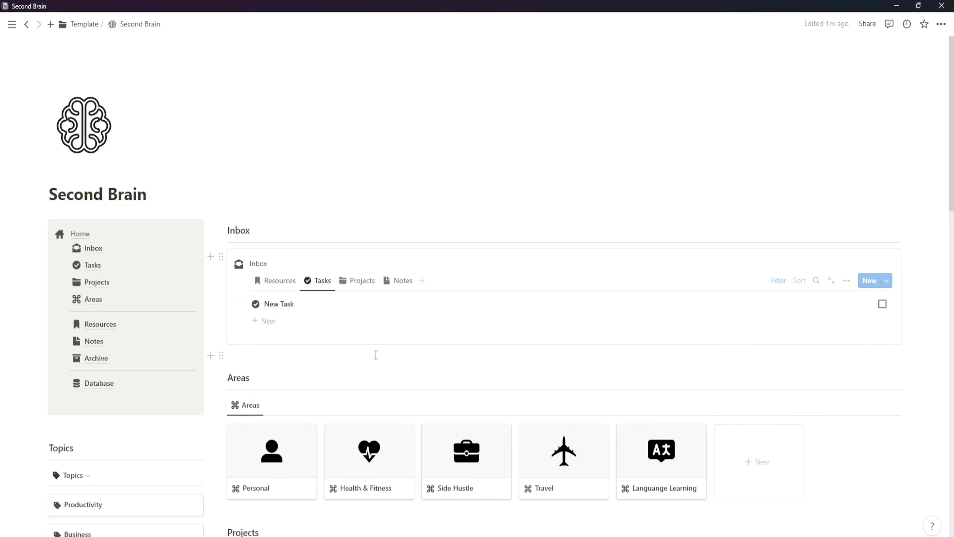
{"action": "scroll", "coordinate": [372, 357], "scroll_direction": "down", "scroll_amount": 10}
{"action": "scroll", "coordinate": [236, 302], "scroll_direction": "up", "scroll_amount": 1}
{"action": "left_click_drag", "start_coordinate": [235, 301], "coordinate": [424, 418]}
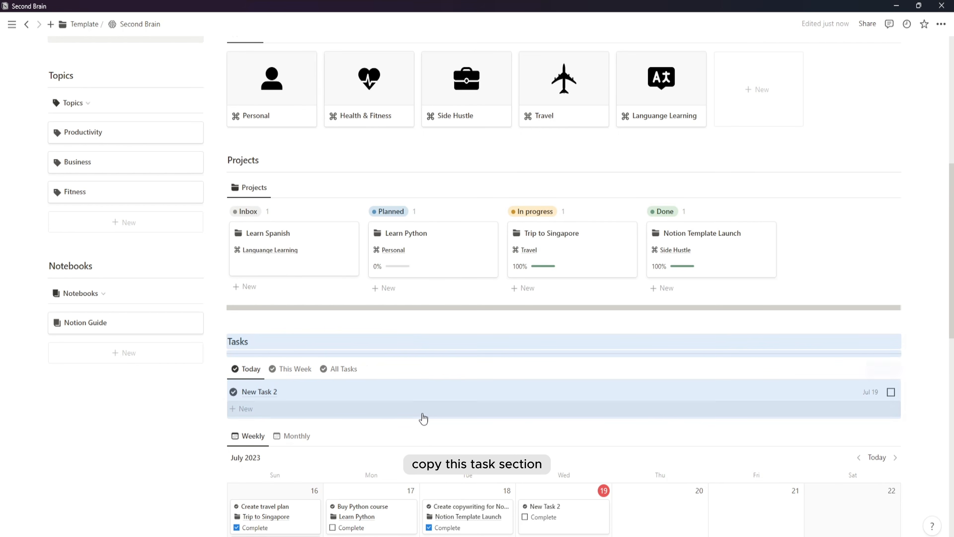
{"action": "scroll", "coordinate": [279, 374], "scroll_direction": "up", "scroll_amount": 10}
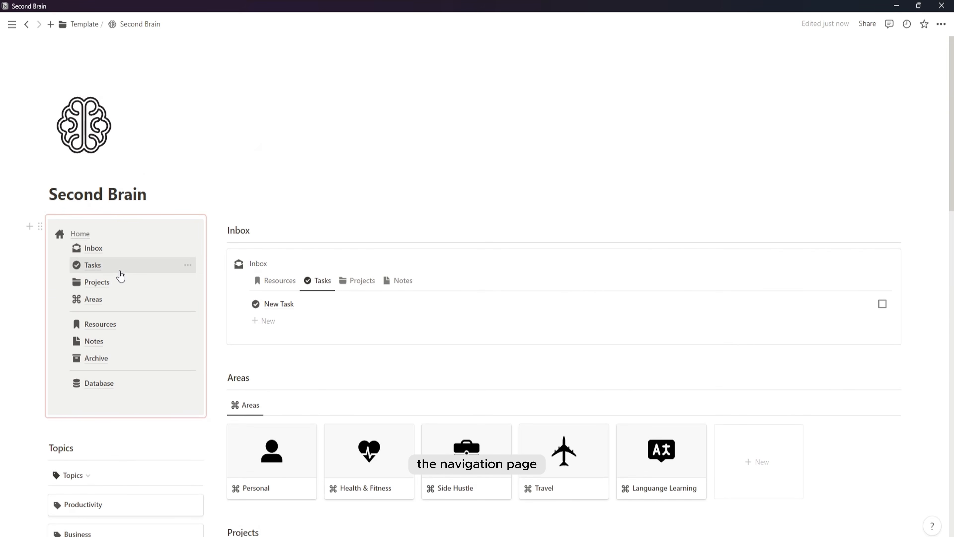
- Paste the copied Tasks section into the second column of the Tasks page without syncing it
{"action": "left_click", "coordinate": [116, 266]}
{"action": "left_click", "coordinate": [256, 194]}
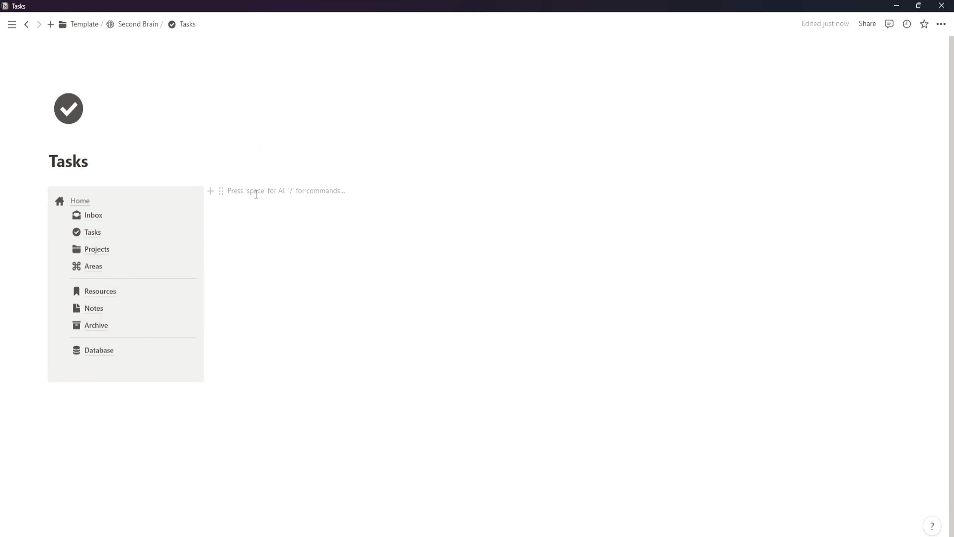
{"action": "key", "text": "ctrl+v"}
{"action": "left_click", "coordinate": [240, 205]}
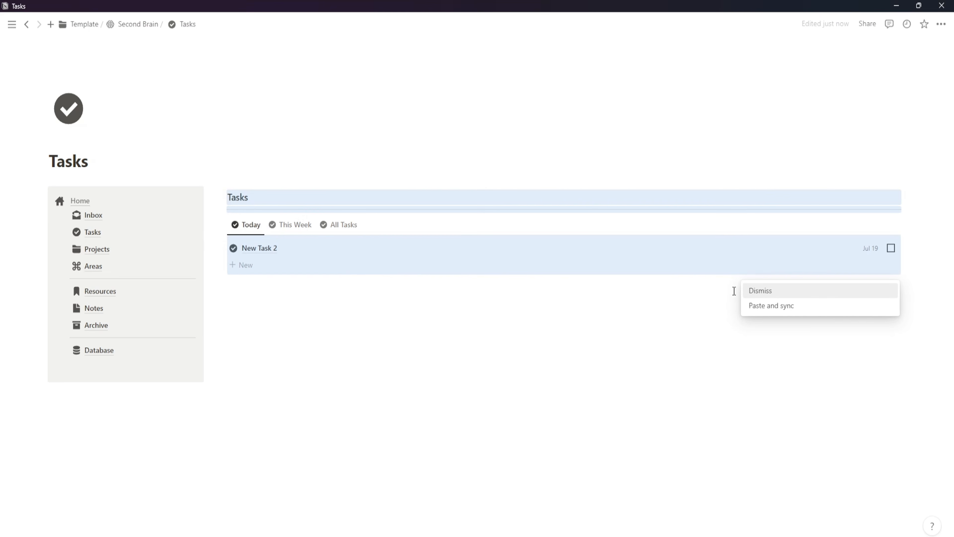
{"action": "left_click", "coordinate": [282, 288]}
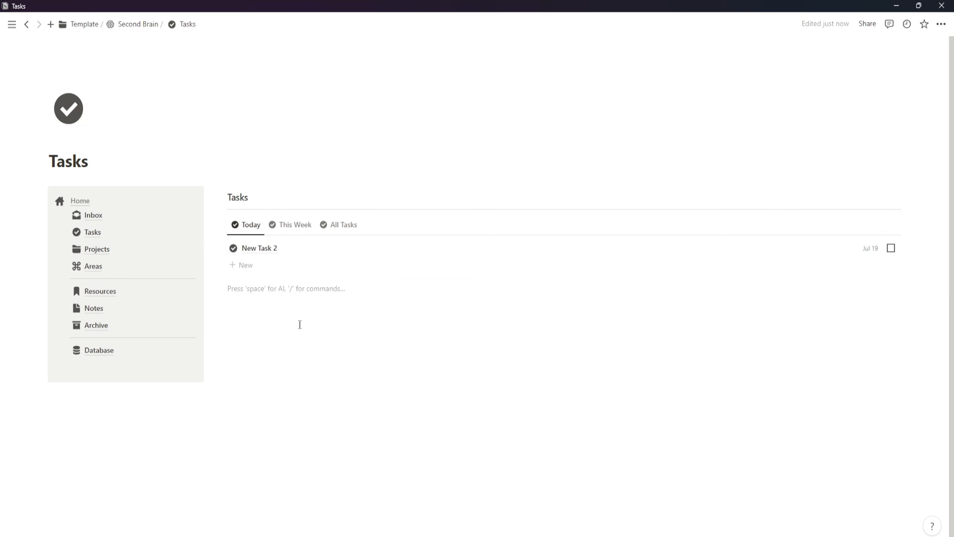
- Copy the dashboard's task calendar with the Weekly and Monthly views and paste it below the task list on the Tasks page
{"action": "left_click", "coordinate": [87, 203]}
{"action": "scroll", "coordinate": [282, 352], "scroll_direction": "down", "scroll_amount": 10}
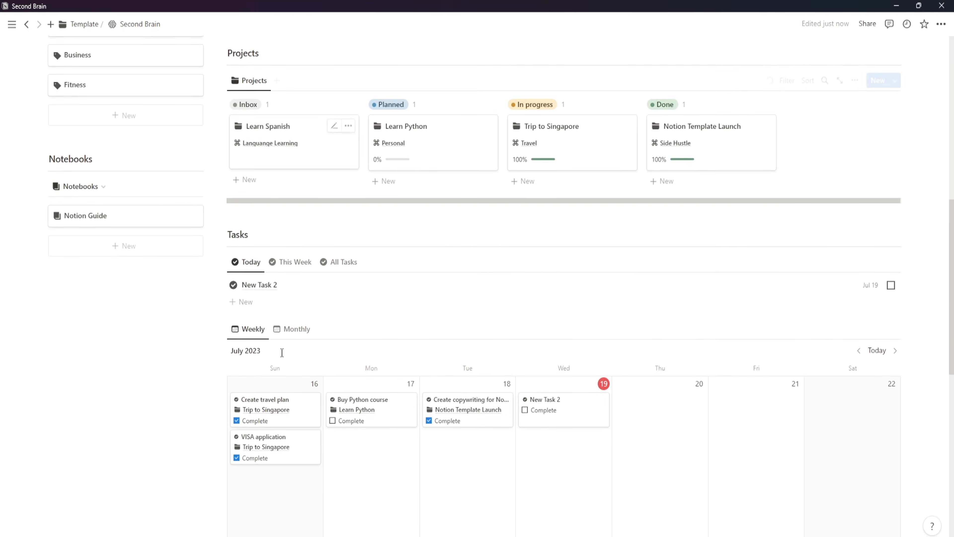
{"action": "scroll", "coordinate": [282, 352], "scroll_direction": "down", "scroll_amount": 3}
{"action": "left_click_drag", "start_coordinate": [231, 212], "coordinate": [541, 481]}
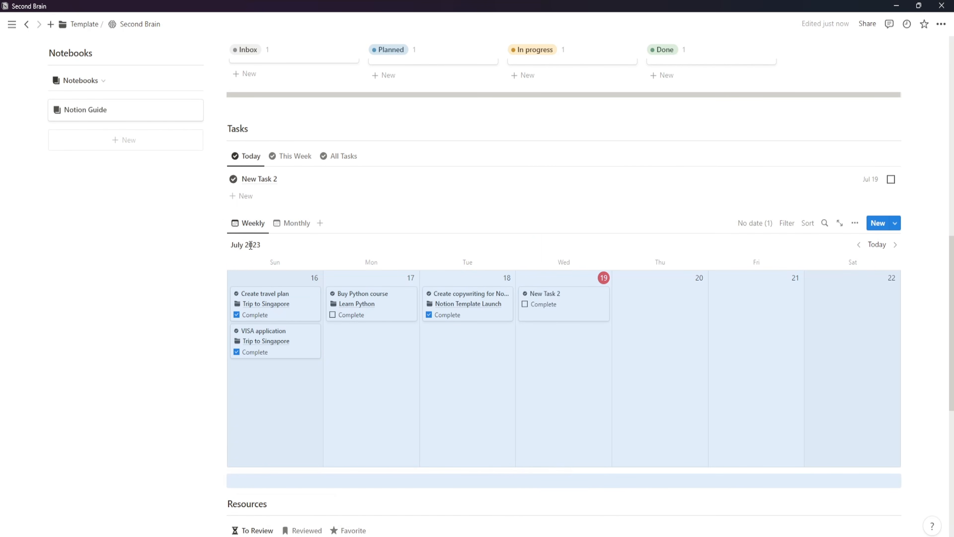
{"action": "scroll", "coordinate": [241, 263], "scroll_direction": "up", "scroll_amount": 5}
{"action": "scroll", "coordinate": [309, 451], "scroll_direction": "down", "scroll_amount": 4}
{"action": "left_click_drag", "start_coordinate": [230, 261], "coordinate": [916, 497]}
{"action": "scroll", "coordinate": [194, 254], "scroll_direction": "up", "scroll_amount": 12}
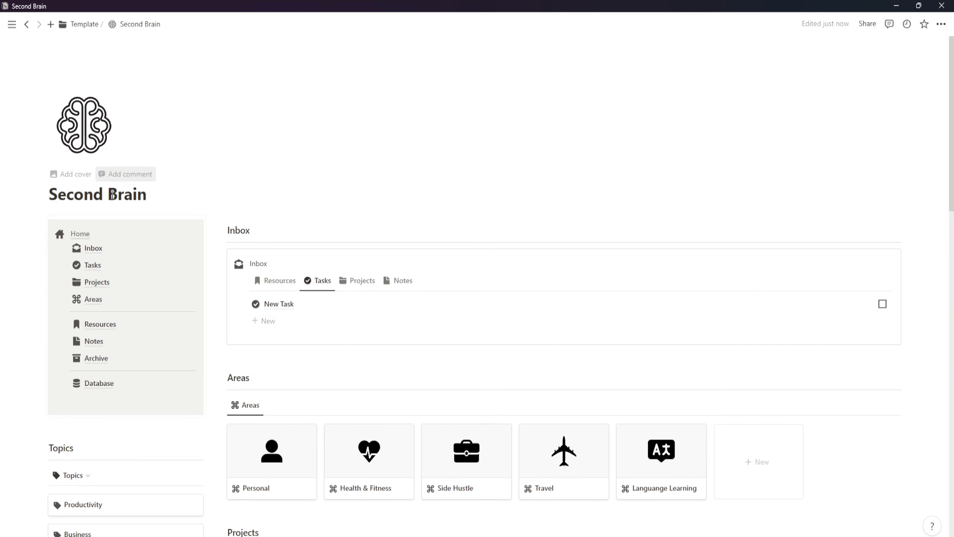
{"action": "left_click", "coordinate": [92, 265]}
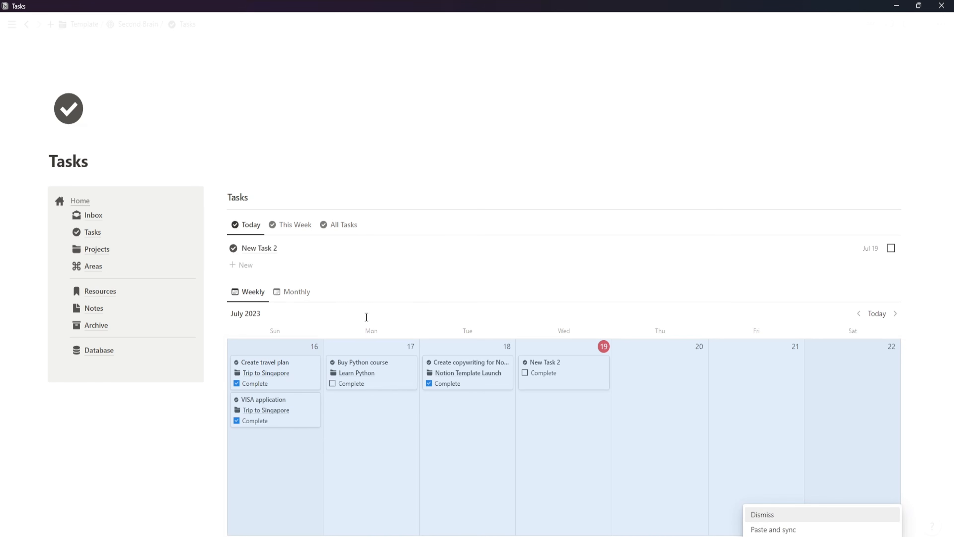
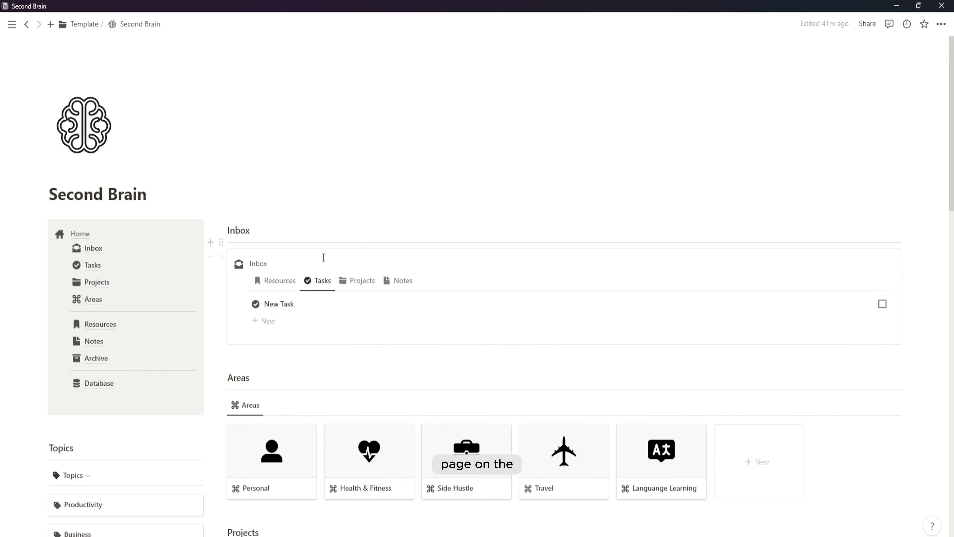
- Open the Projects page from the dashboard's navigation menu and add a two-column layout to it
{"action": "scroll", "coordinate": [324, 258], "scroll_direction": "down", "scroll_amount": 5}
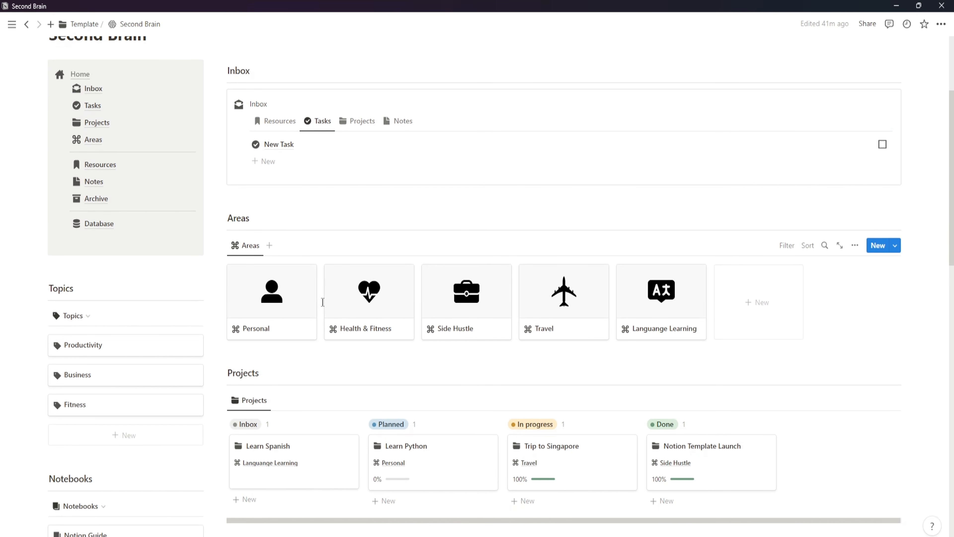
{"action": "scroll", "coordinate": [323, 302], "scroll_direction": "up", "scroll_amount": 3}
{"action": "left_click", "coordinate": [121, 228]}
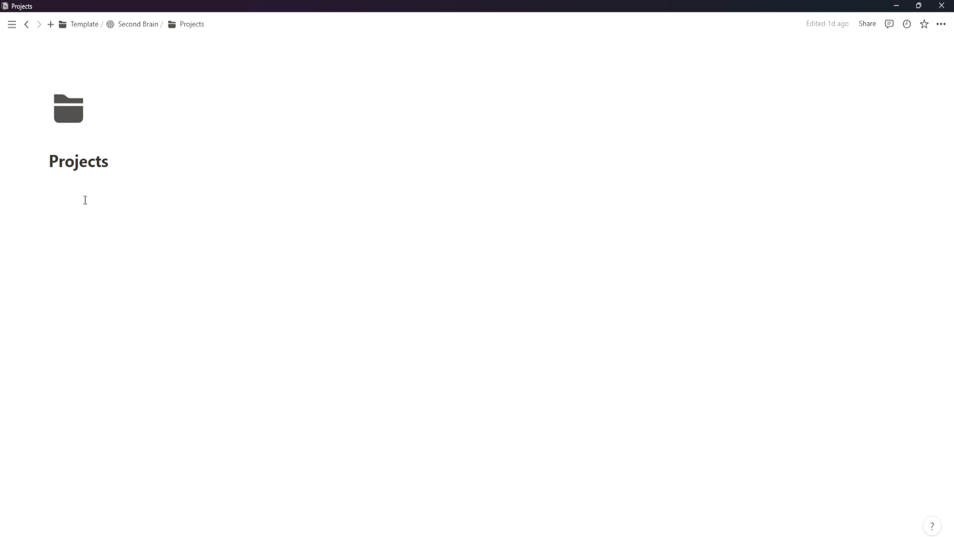
{"action": "type", "text": "/col"}
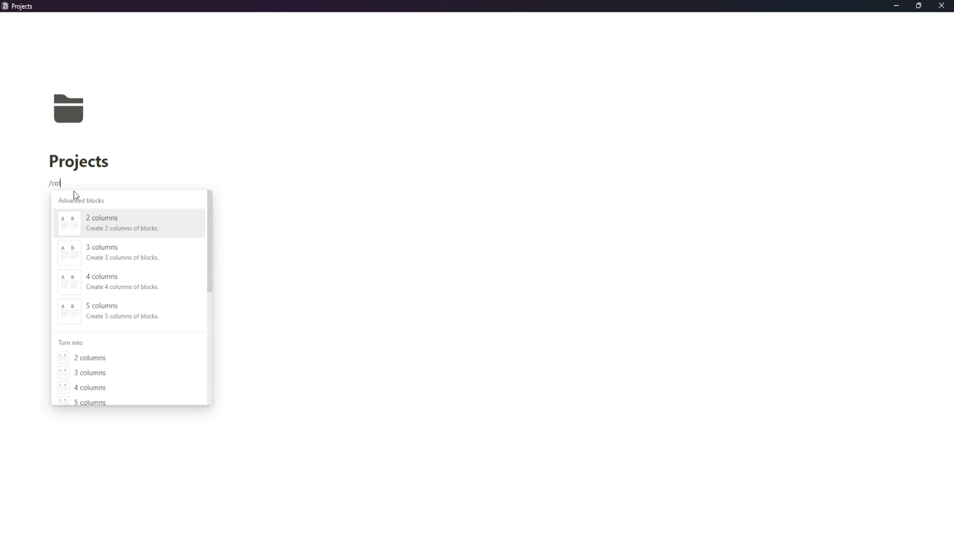
{"action": "left_click", "coordinate": [94, 222]}
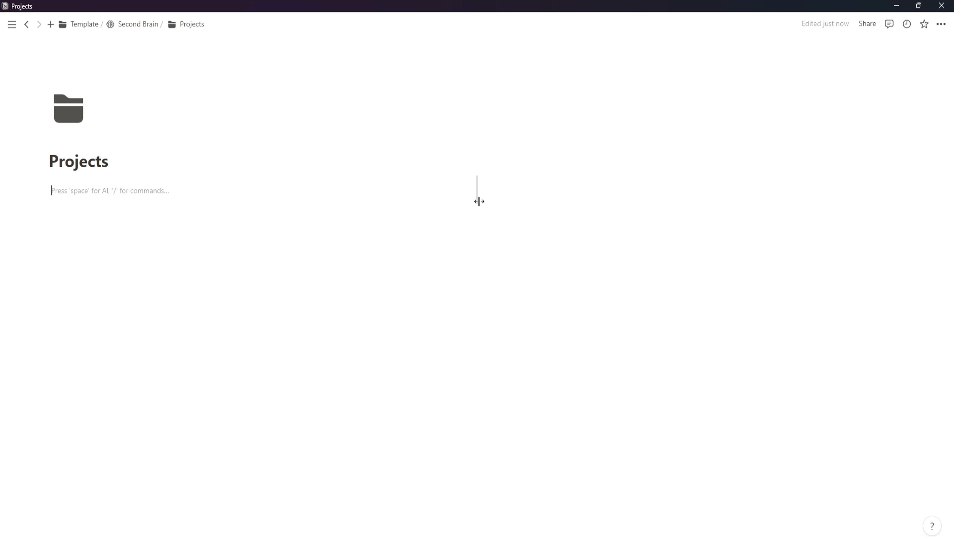
- Copy the link to the dashboard's navigation menu block and paste it as a synced block in the Projects page's first column
{"action": "left_click", "coordinate": [138, 25]}
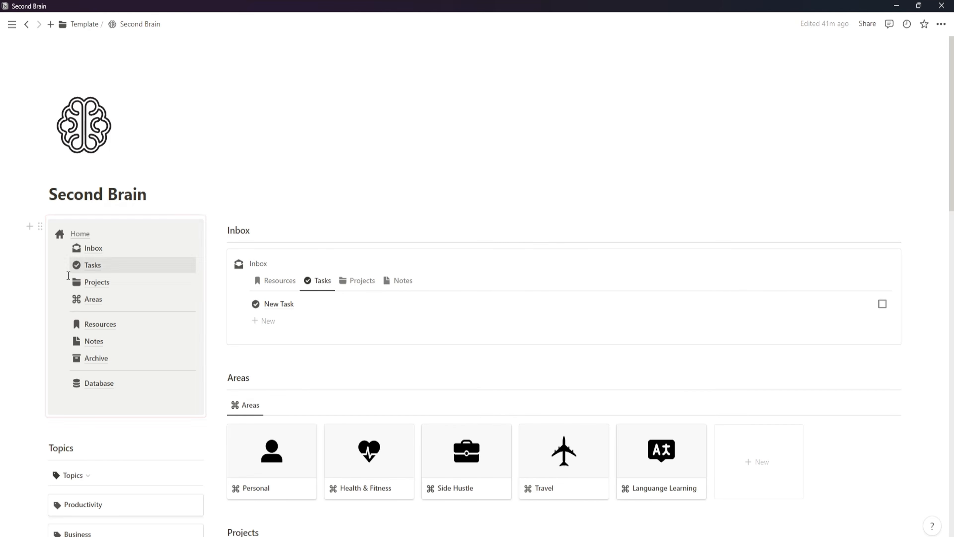
{"action": "left_click", "coordinate": [40, 226]}
{"action": "left_click", "coordinate": [102, 224]}
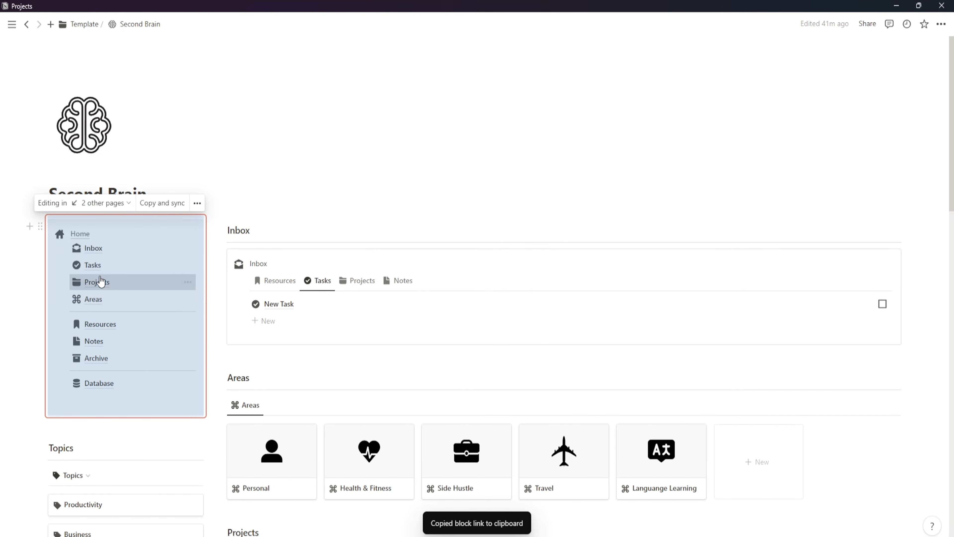
{"action": "left_click", "coordinate": [102, 281]}
{"action": "key", "text": "ctrl+v"}
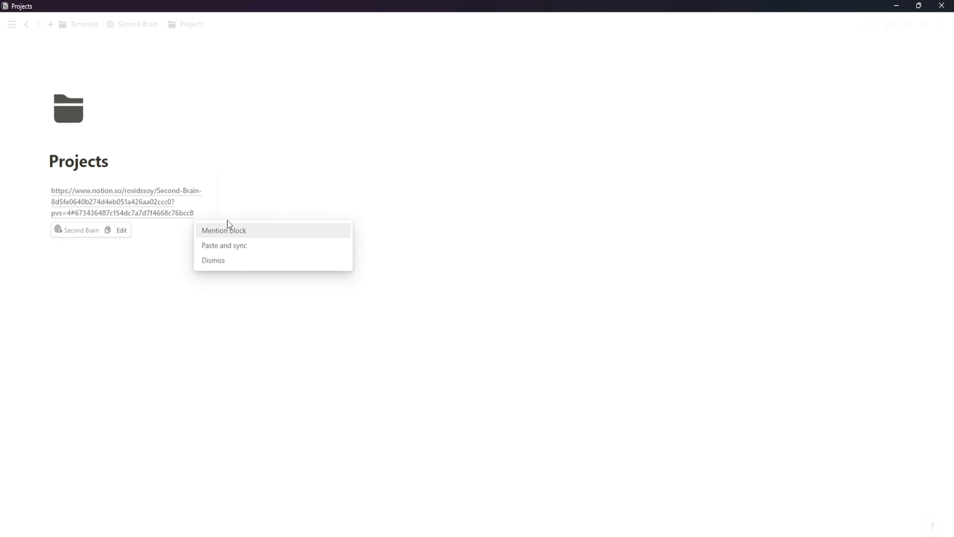
{"action": "left_click", "coordinate": [217, 245]}
- Add a level 3 heading "Projects" with a divider beneath it in the second column of the Projects page
{"action": "left_click", "coordinate": [251, 225]}
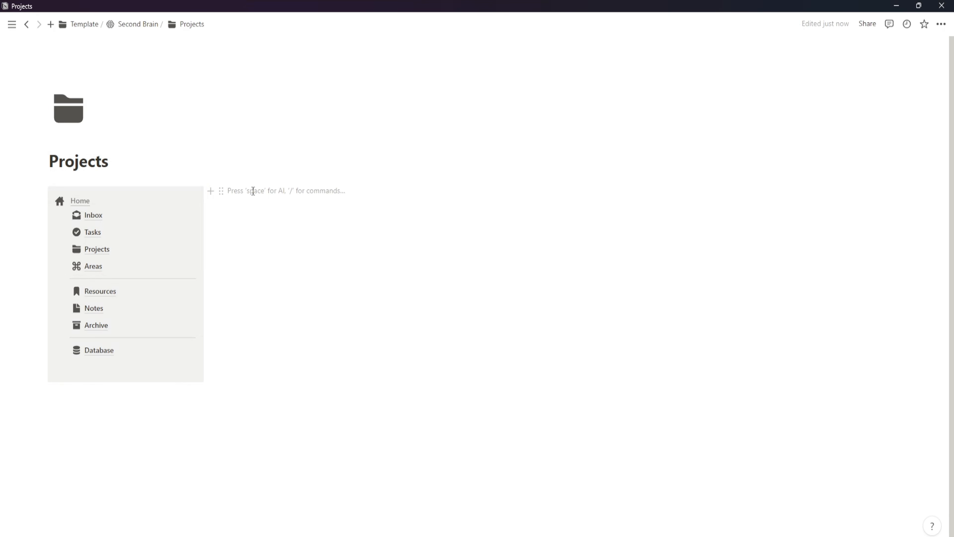
{"action": "type", "text": "/head"}
{"action": "left_click", "coordinate": [295, 295]}
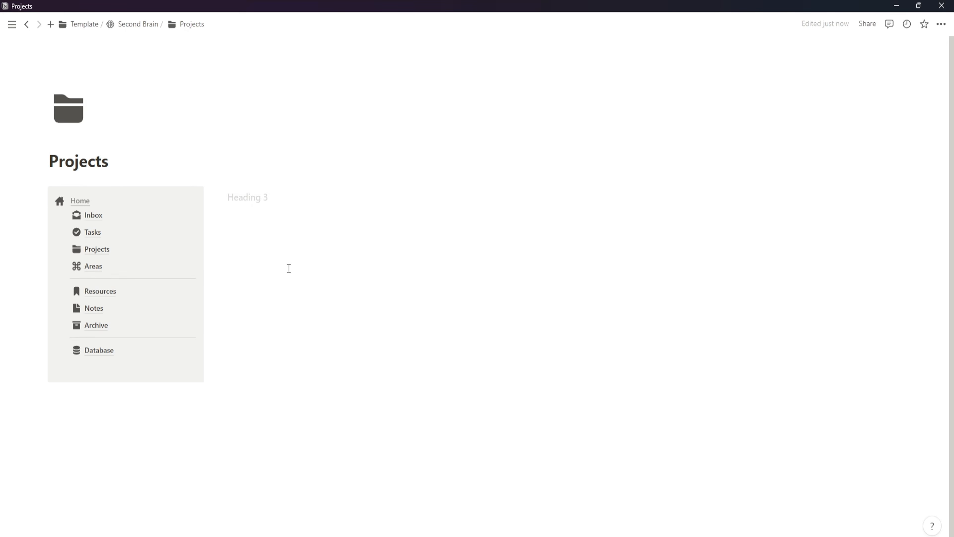
{"action": "type", "text": "Projects"}
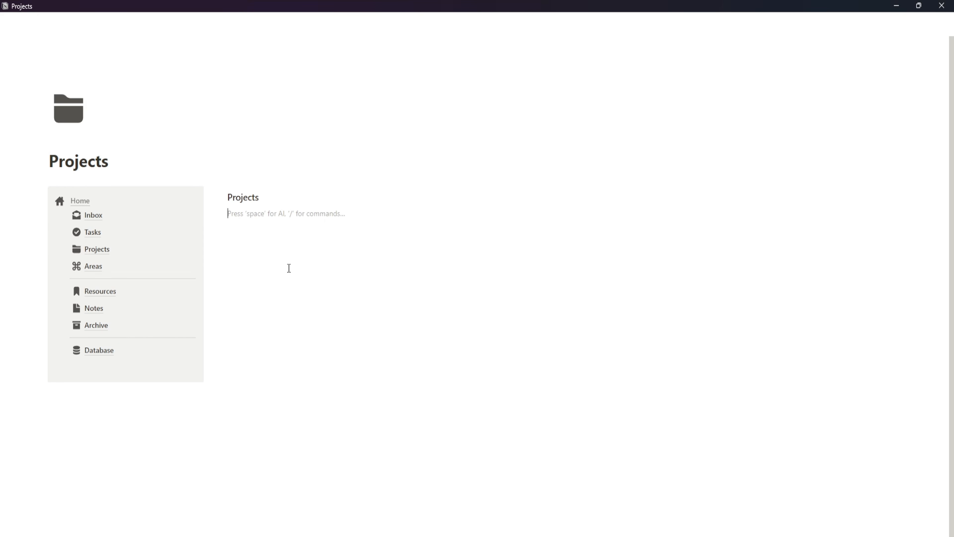
{"action": "type", "text": "/div"}
{"action": "key", "text": "Return"}
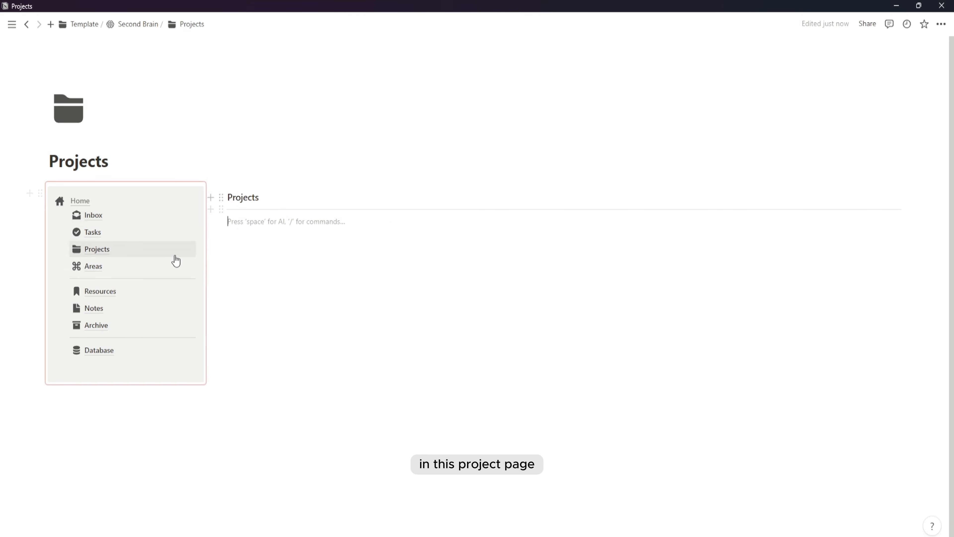
- Return to the dashboard and copy the link to its Projects board database
{"action": "left_click", "coordinate": [80, 201]}
{"action": "scroll", "coordinate": [286, 258], "scroll_direction": "down", "scroll_amount": 5}
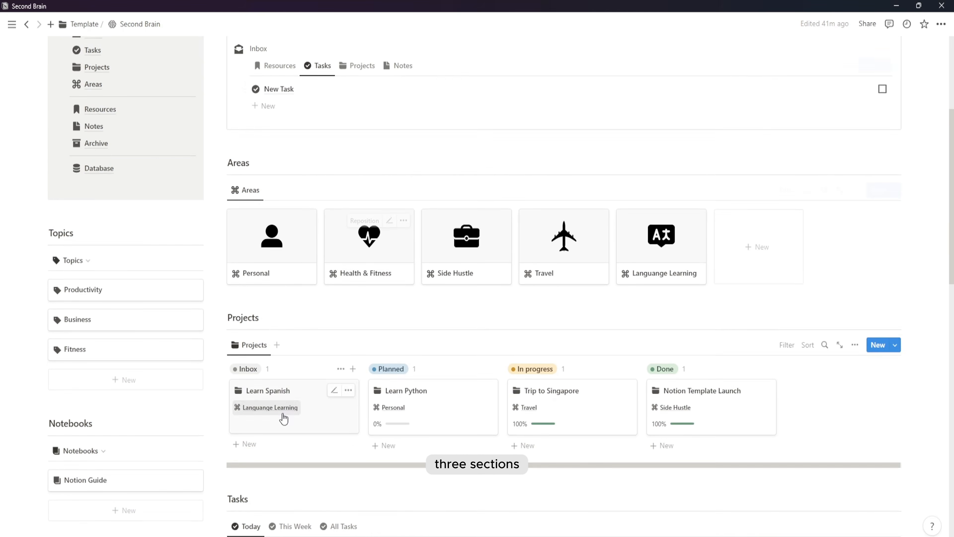
{"action": "scroll", "coordinate": [283, 419], "scroll_direction": "down", "scroll_amount": 2}
{"action": "left_click", "coordinate": [221, 293]}
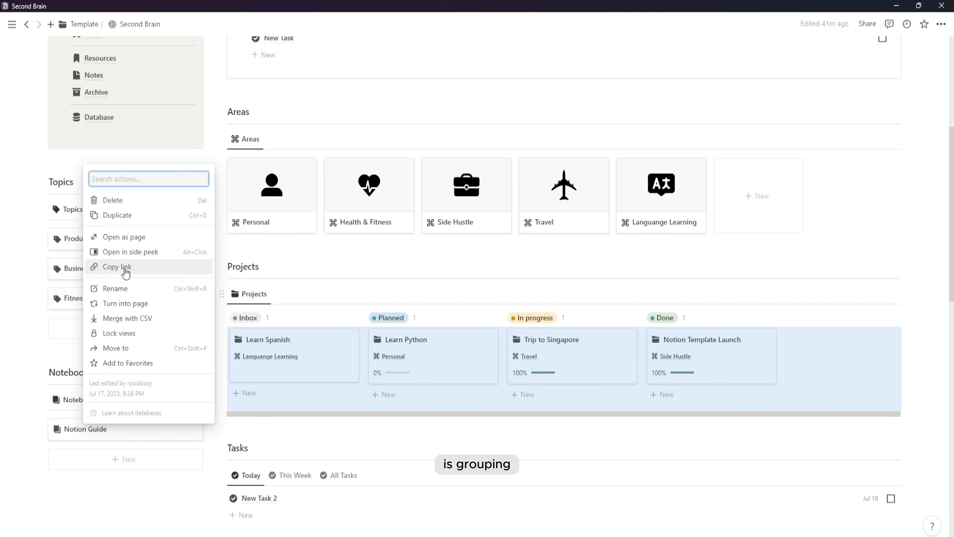
{"action": "left_click", "coordinate": [126, 268]}
- Paste the link below the divider on the Projects page as a linked database view, copying the existing Projects view
{"action": "scroll", "coordinate": [172, 280], "scroll_direction": "up", "scroll_amount": 8}
{"action": "left_click", "coordinate": [97, 281]}
{"action": "left_click", "coordinate": [252, 222]}
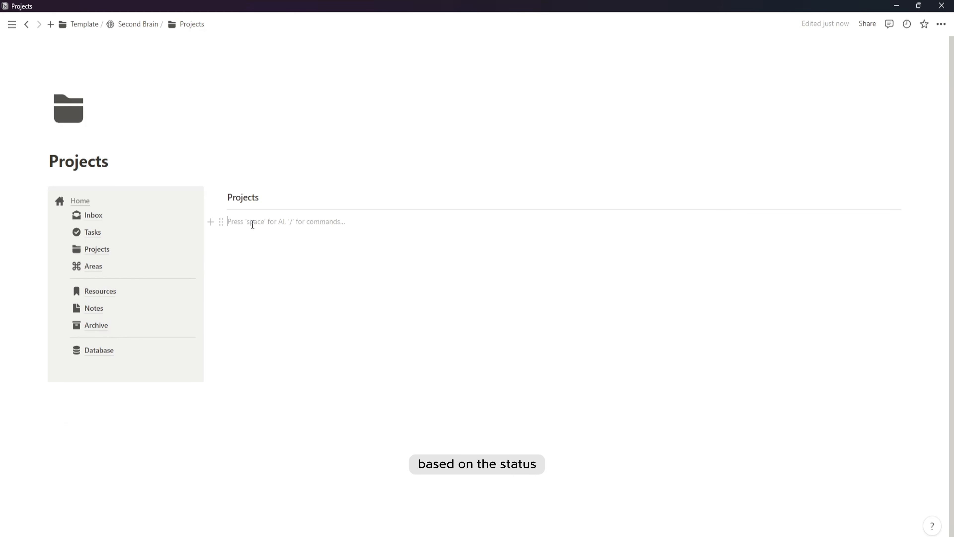
{"action": "key", "text": "ctrl+v"}
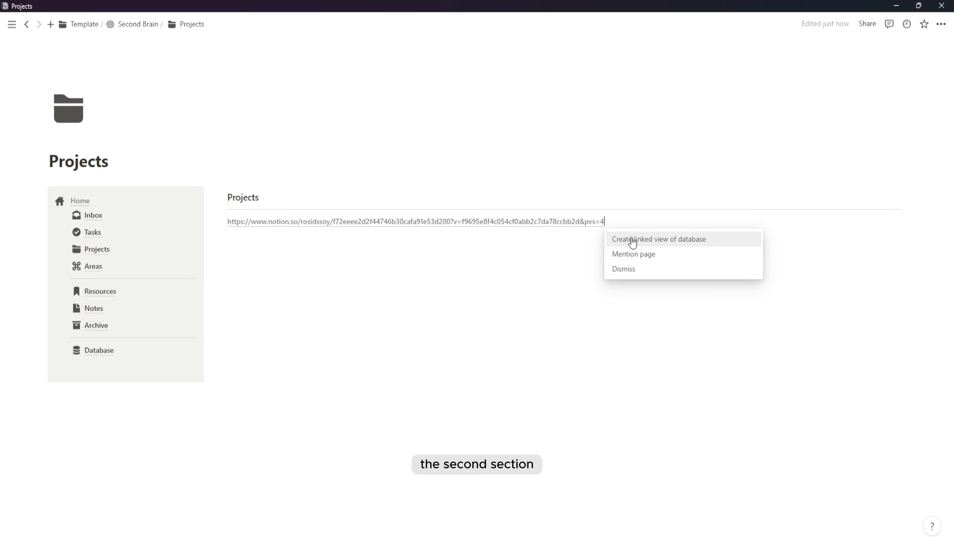
{"action": "left_click", "coordinate": [633, 243]}
{"action": "left_click", "coordinate": [550, 411]}
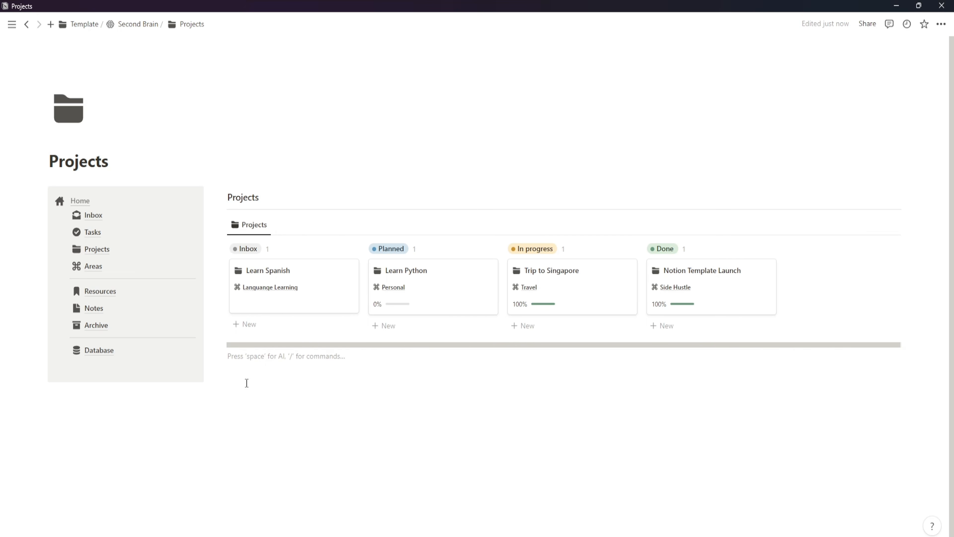
- Create a second linked view of the Projects database below the first board, copying the existing Projects view
{"action": "key", "text": "Return"}
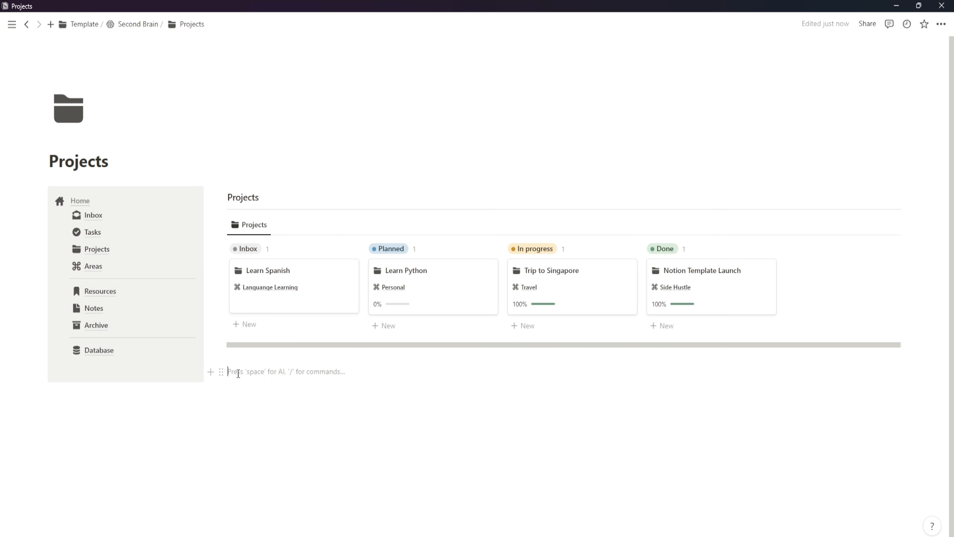
{"action": "right_click", "coordinate": [238, 374]}
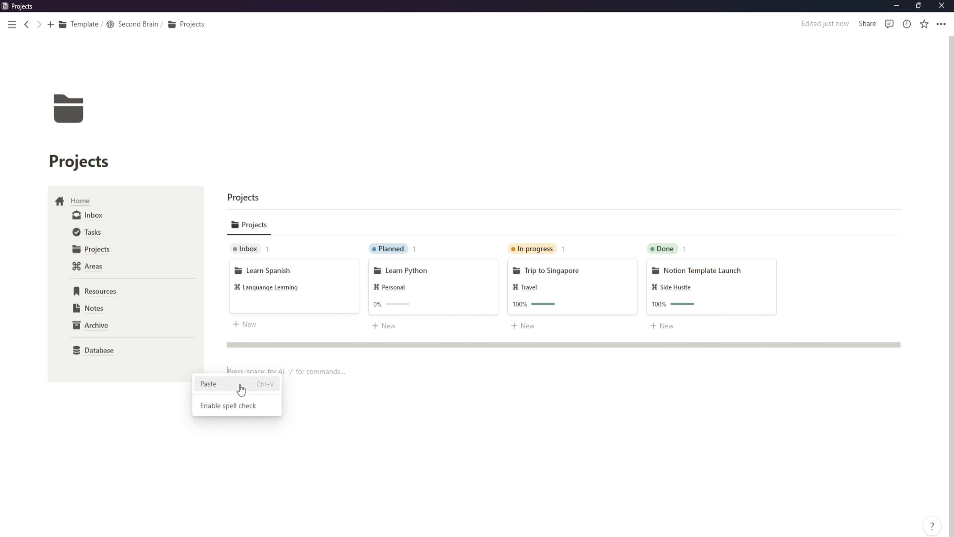
{"action": "left_click", "coordinate": [241, 384]}
{"action": "left_click", "coordinate": [675, 396]}
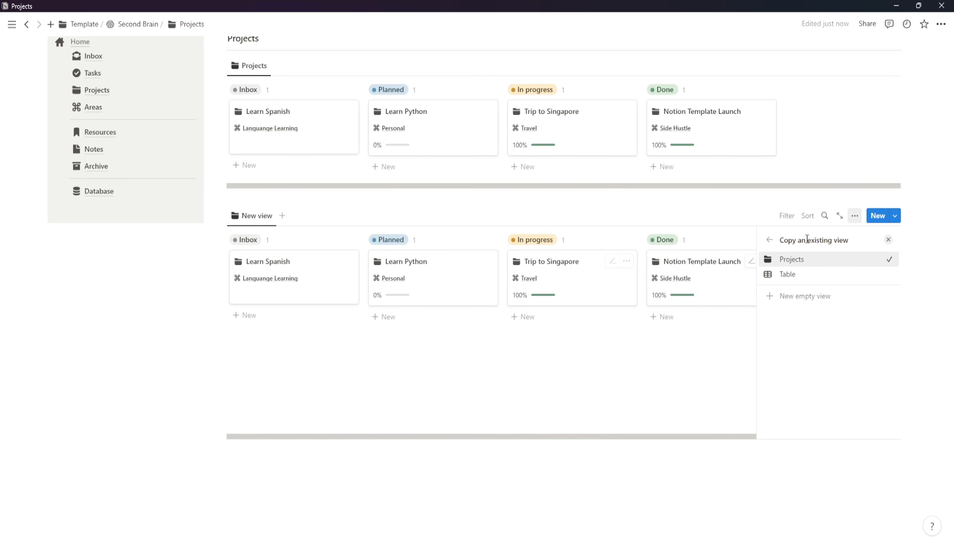
{"action": "left_click", "coordinate": [800, 263]}
{"action": "key", "text": "Escape"}
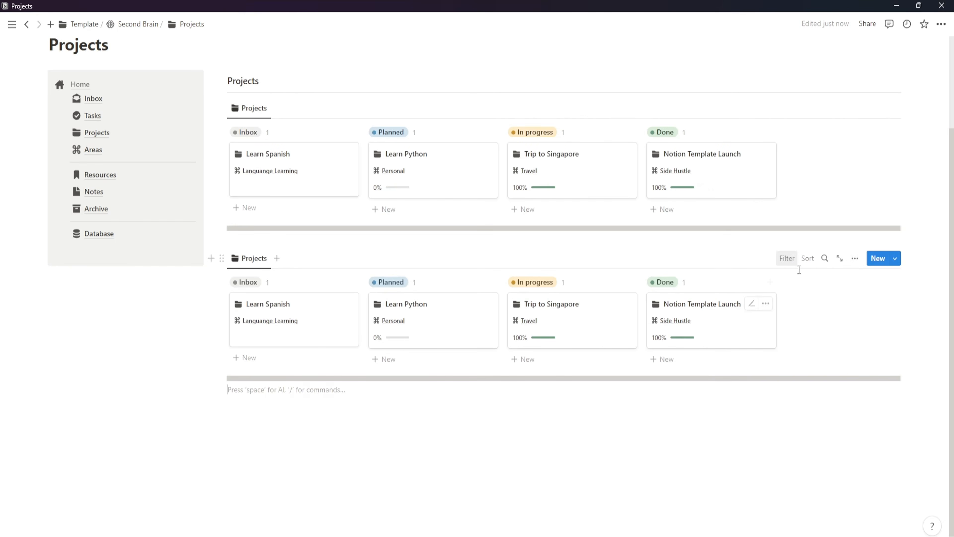
- Group the second Projects board by Areas and hide its No Areas group
{"action": "left_click", "coordinate": [855, 258]}
{"action": "scroll", "coordinate": [853, 393], "scroll_direction": "down", "scroll_amount": 2}
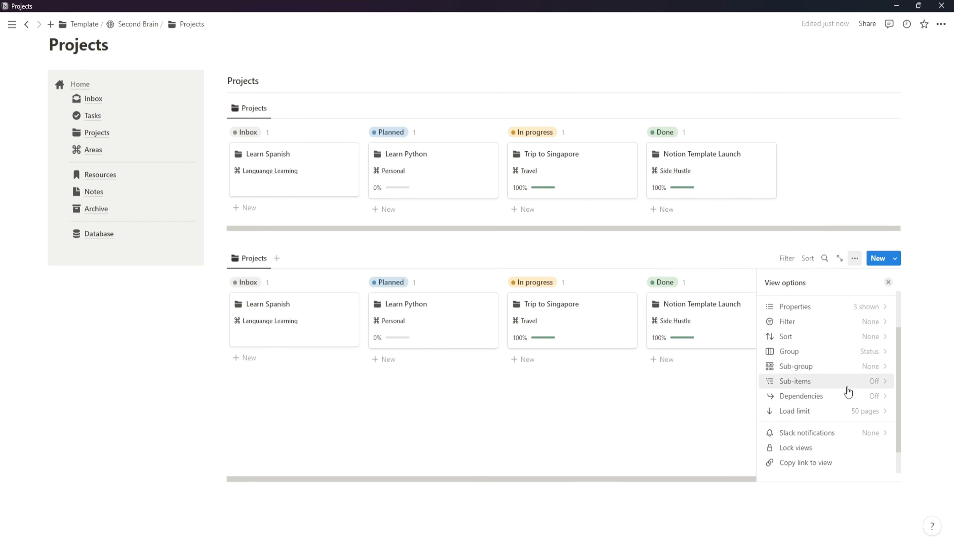
{"action": "scroll", "coordinate": [848, 392], "scroll_direction": "up", "scroll_amount": 2}
{"action": "left_click", "coordinate": [847, 404]}
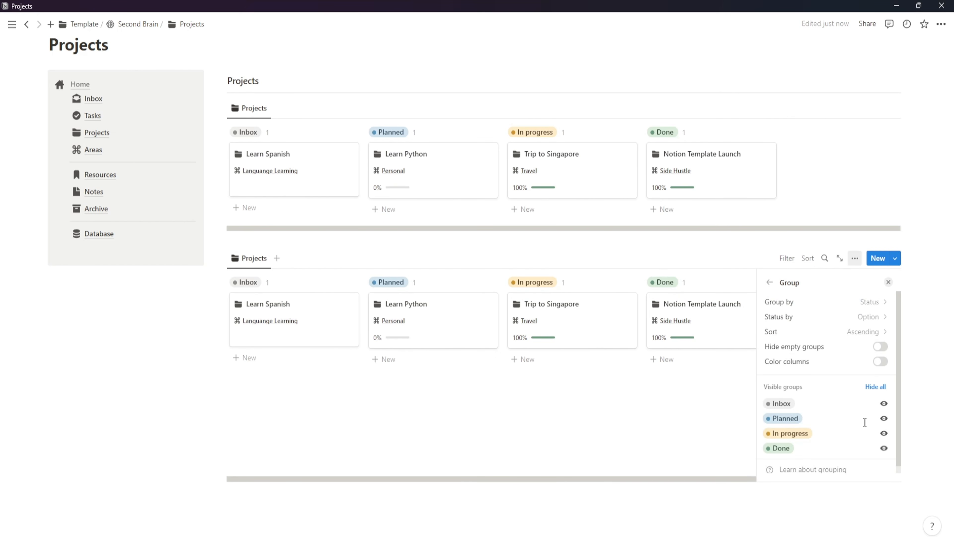
{"action": "left_click", "coordinate": [859, 303]}
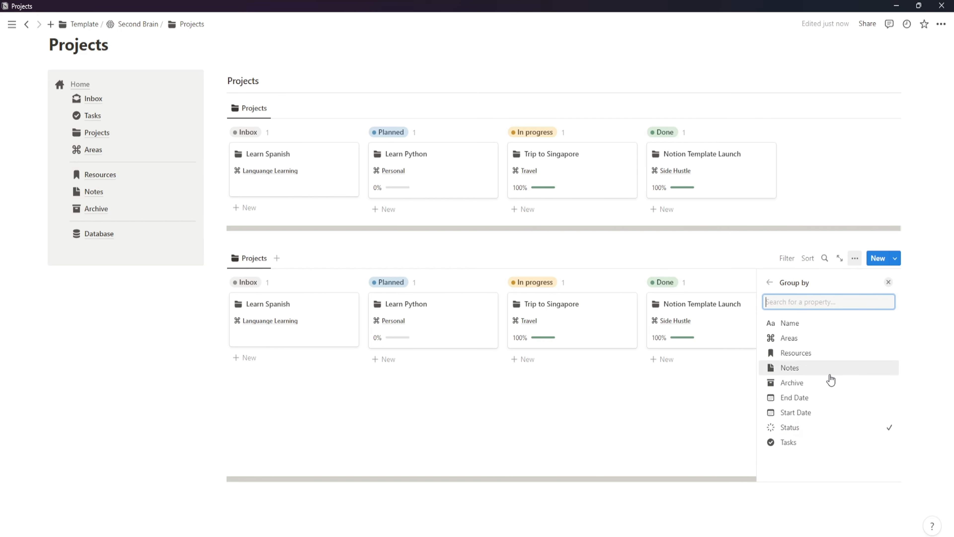
{"action": "left_click", "coordinate": [808, 338]}
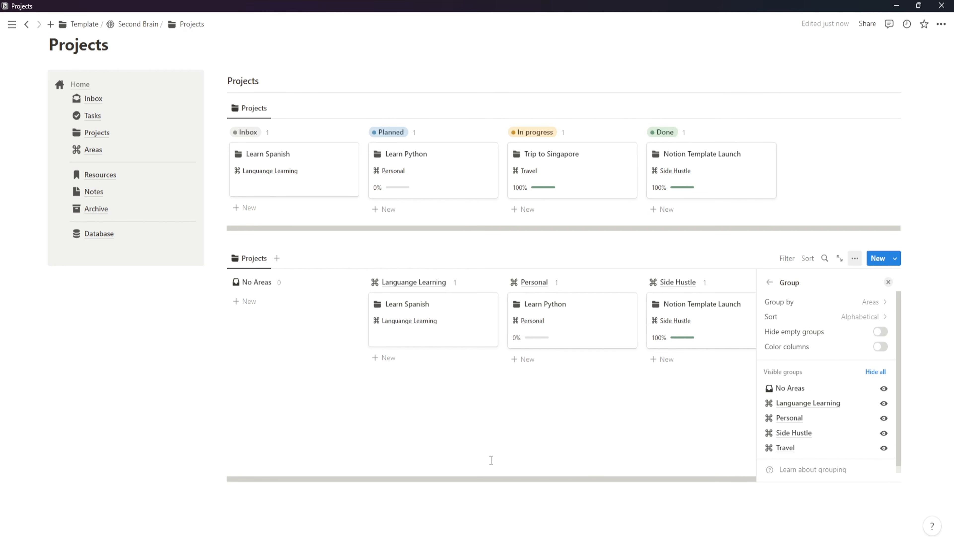
{"action": "scroll", "coordinate": [868, 420], "scroll_direction": "down", "scroll_amount": 1}
{"action": "left_click", "coordinate": [885, 382]}
{"action": "left_click", "coordinate": [341, 434]}
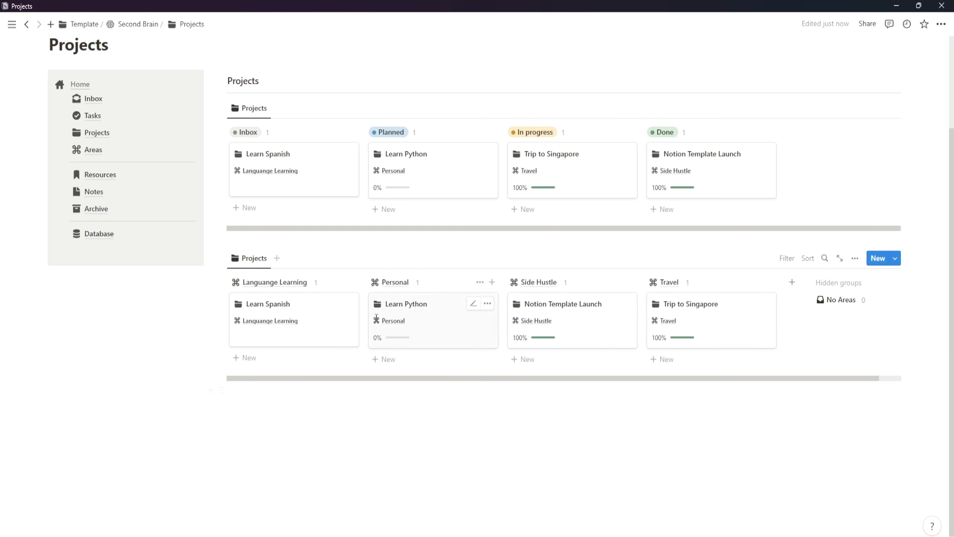
- Rename the second board's view to "Project Areas"
{"action": "scroll", "coordinate": [269, 309], "scroll_direction": "up", "scroll_amount": 2}
{"action": "left_click", "coordinate": [256, 312]}
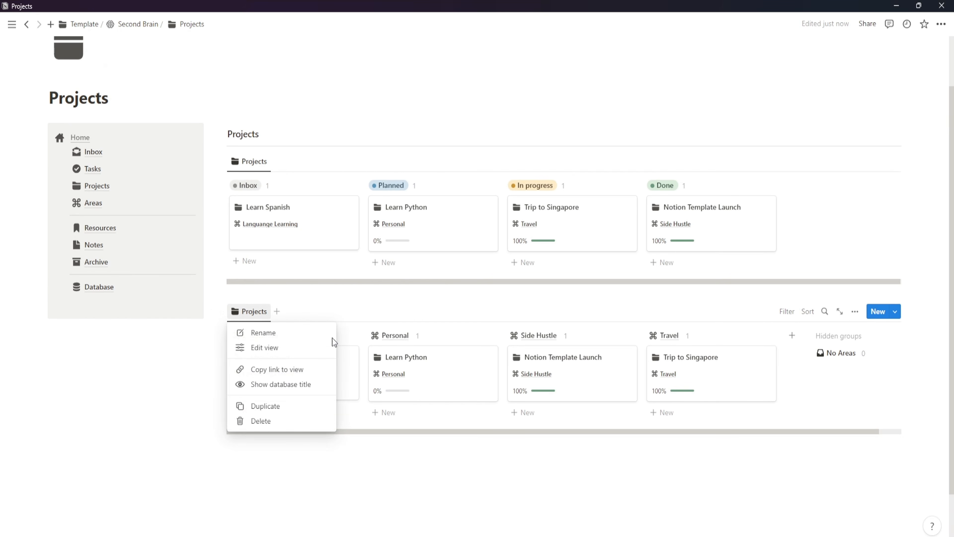
{"action": "left_click", "coordinate": [327, 343]}
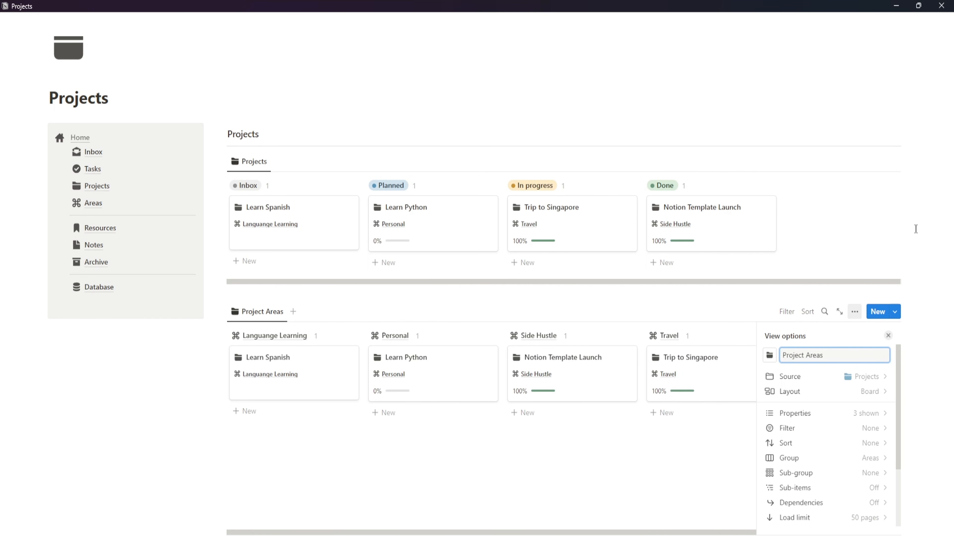
{"action": "key", "text": "Escape"}
- Insert a linked view of the Tasks database below the Project Areas board, copying the existing Table view
{"action": "scroll", "coordinate": [761, 424], "scroll_direction": "down", "scroll_amount": 2}
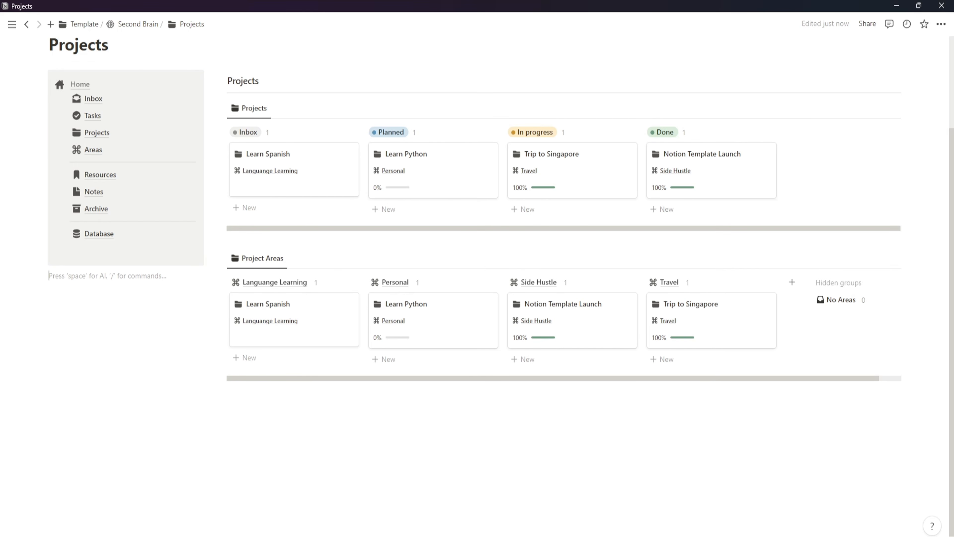
{"action": "left_click", "coordinate": [305, 401]}
{"action": "scroll", "coordinate": [297, 397], "scroll_direction": "up", "scroll_amount": 3}
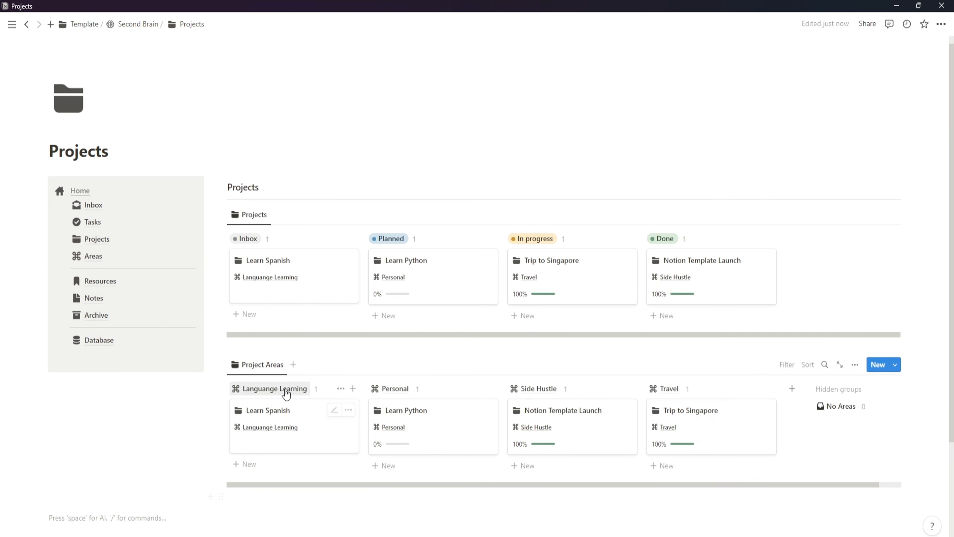
{"action": "scroll", "coordinate": [283, 394], "scroll_direction": "down", "scroll_amount": 3}
{"action": "left_click", "coordinate": [267, 400]}
{"action": "key", "text": "Return"}
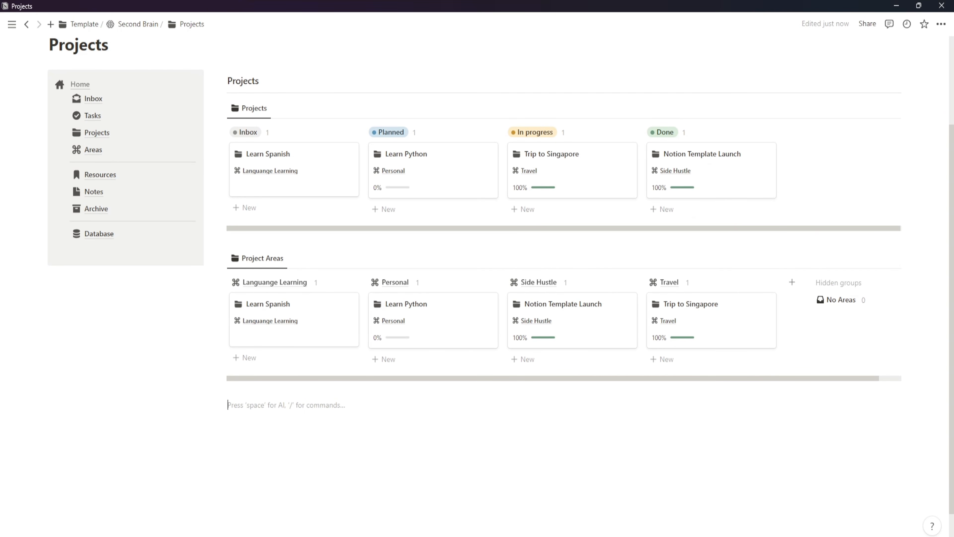
{"action": "type", "text": "/linked"}
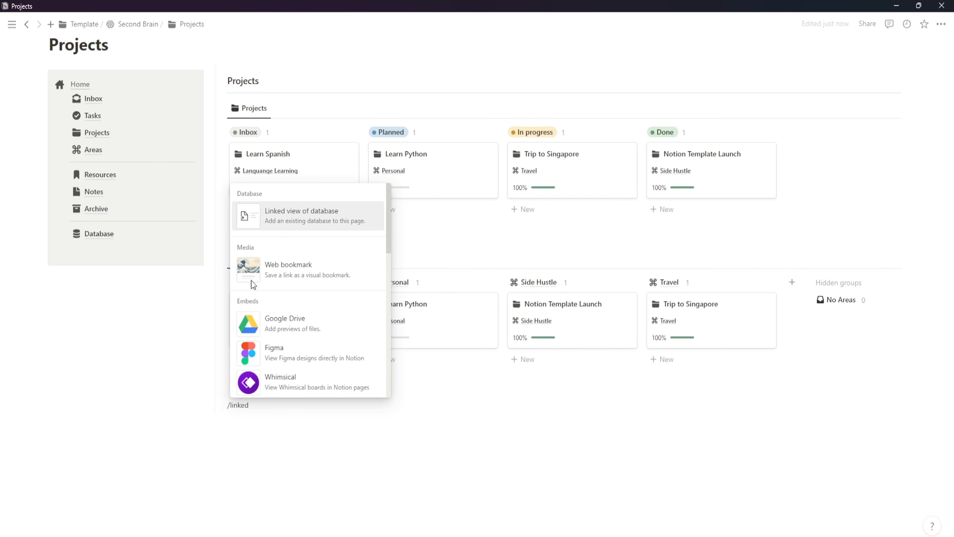
{"action": "key", "text": "Return"}
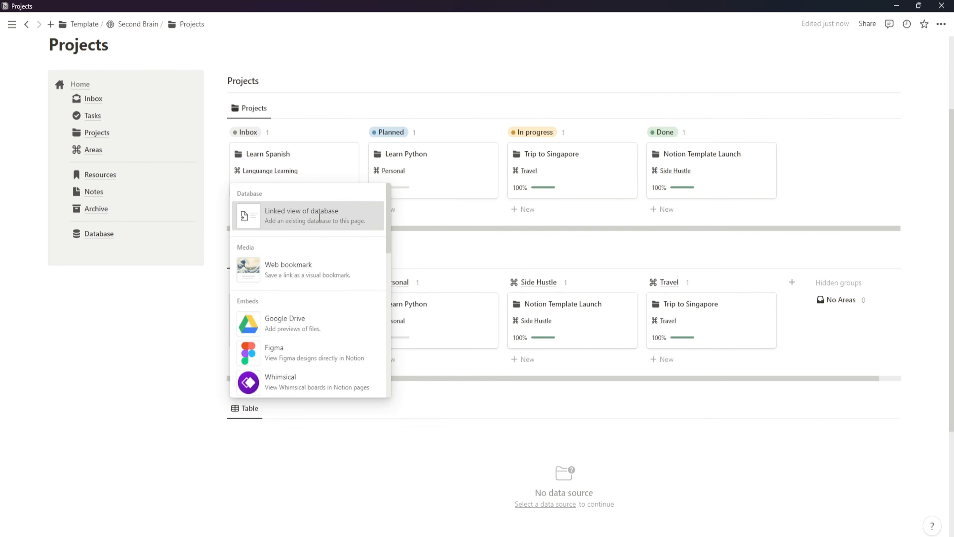
{"action": "left_click", "coordinate": [810, 359]}
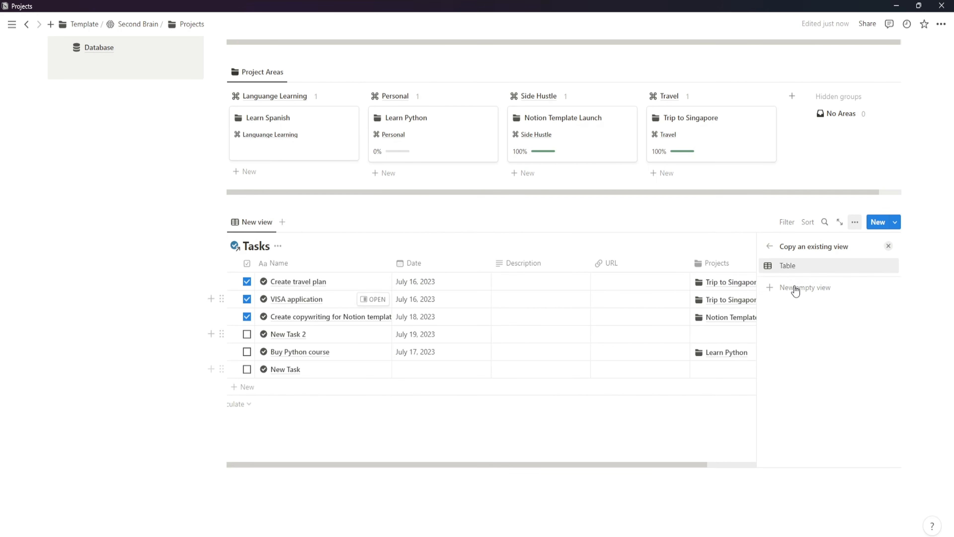
{"action": "left_click", "coordinate": [770, 248]}
- Hide the database title of the linked Tasks view and change its layout to Board
{"action": "left_click", "coordinate": [278, 245]}
{"action": "left_click", "coordinate": [265, 299]}
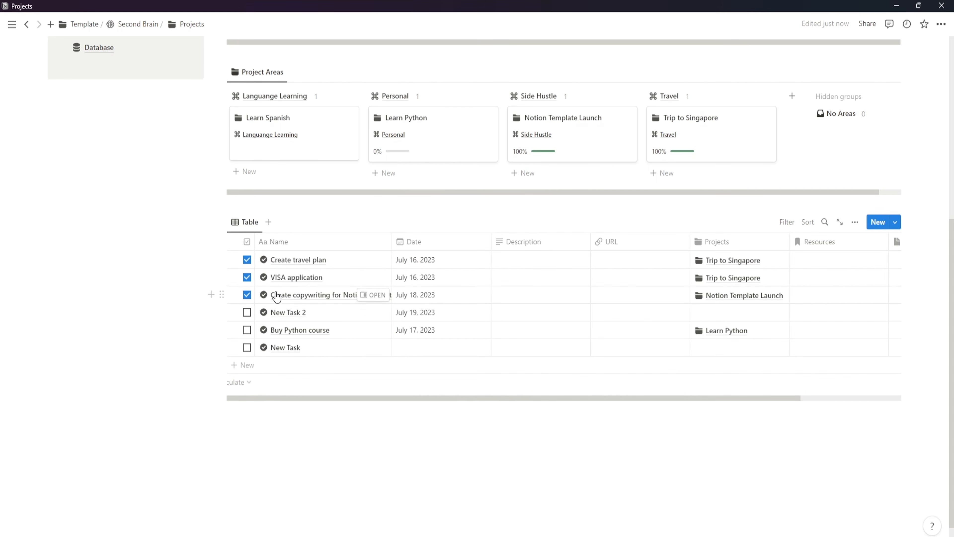
{"action": "left_click", "coordinate": [248, 221]}
{"action": "left_click", "coordinate": [265, 258]}
{"action": "left_click", "coordinate": [823, 303]}
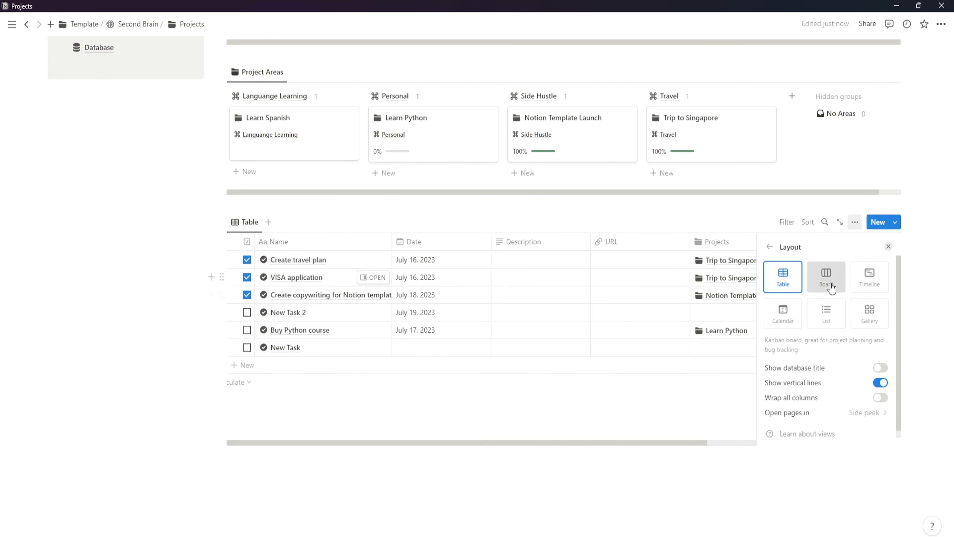
{"action": "left_click", "coordinate": [827, 278]}
- Hide the No Projects group on the Tasks board and turn on hiding of empty groups
{"action": "scroll", "coordinate": [846, 382], "scroll_direction": "down", "scroll_amount": 2}
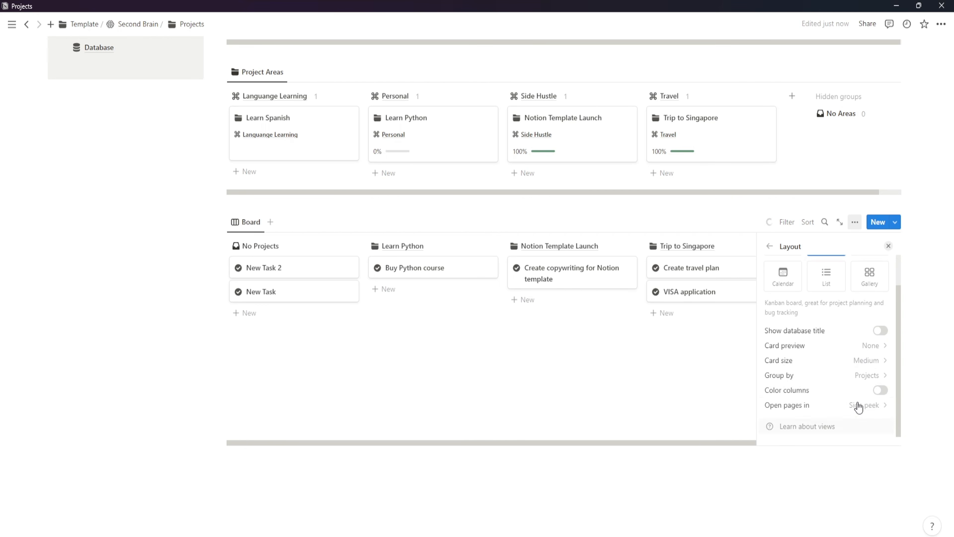
{"action": "left_click", "coordinate": [846, 378]}
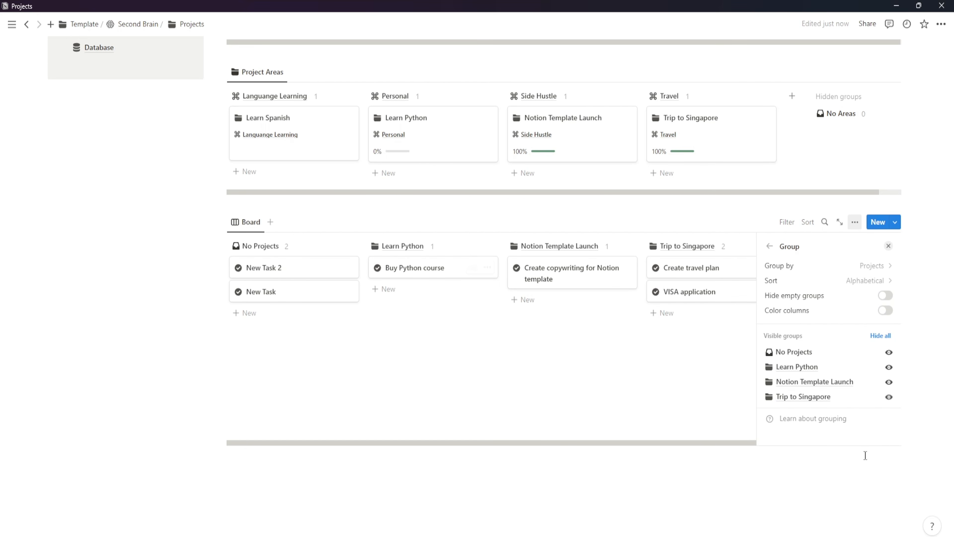
{"action": "left_click", "coordinate": [889, 355]}
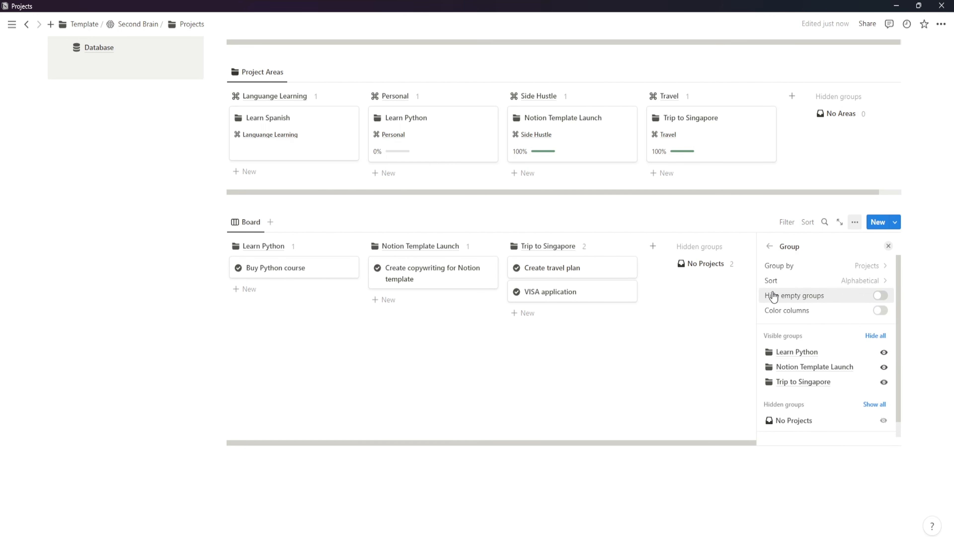
{"action": "left_click", "coordinate": [882, 296]}
{"action": "left_click", "coordinate": [770, 247]}
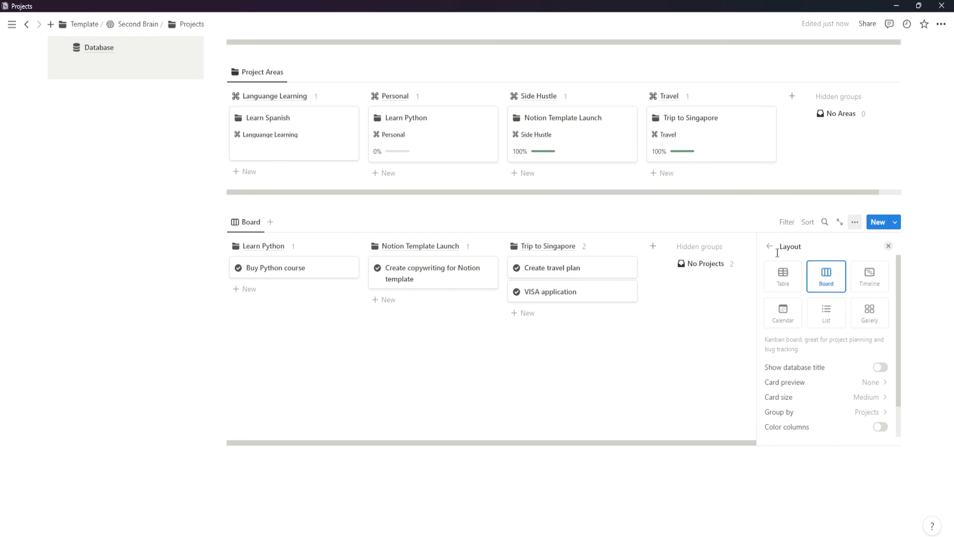
- Show the Complete property on the Tasks board cards
{"action": "left_click", "coordinate": [770, 246]}
{"action": "left_click", "coordinate": [882, 325]}
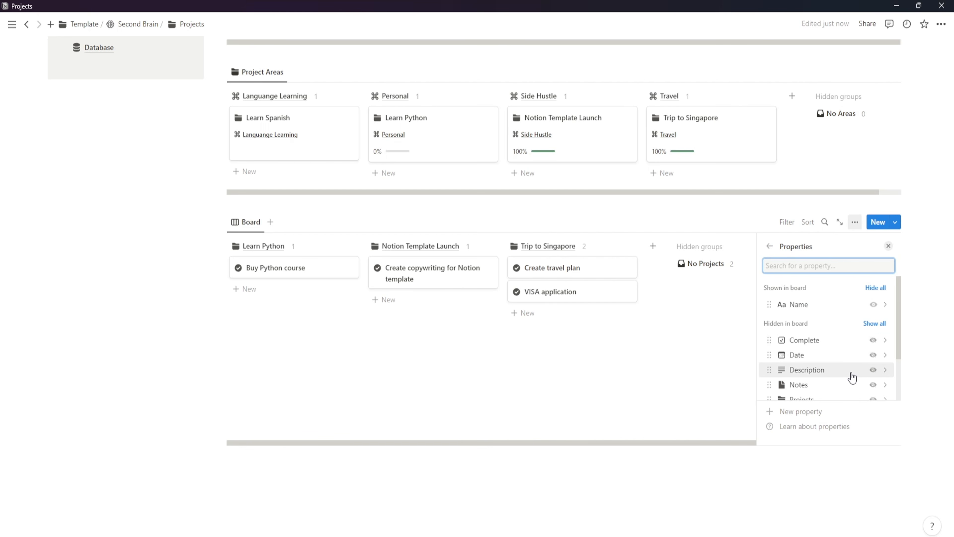
{"action": "left_click", "coordinate": [873, 340]}
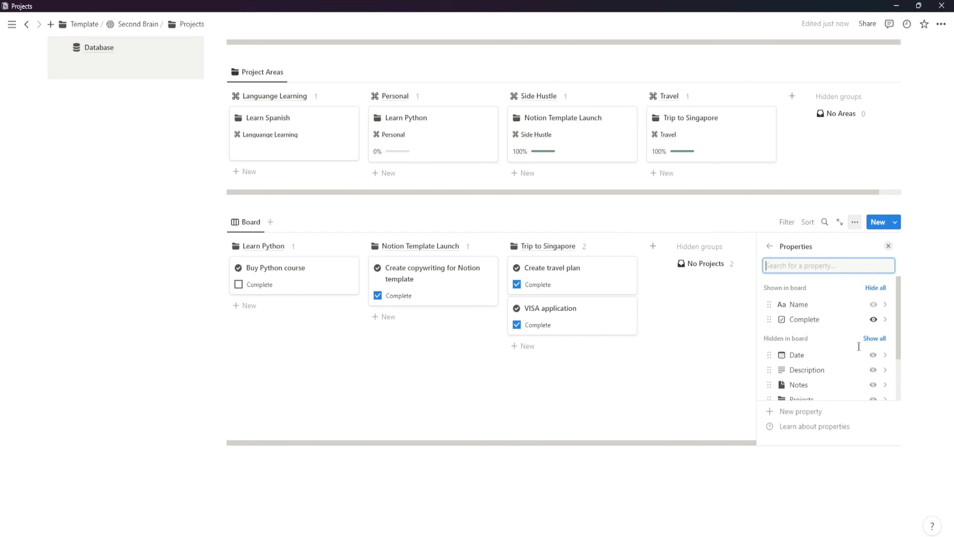
{"action": "left_click", "coordinate": [770, 247]}
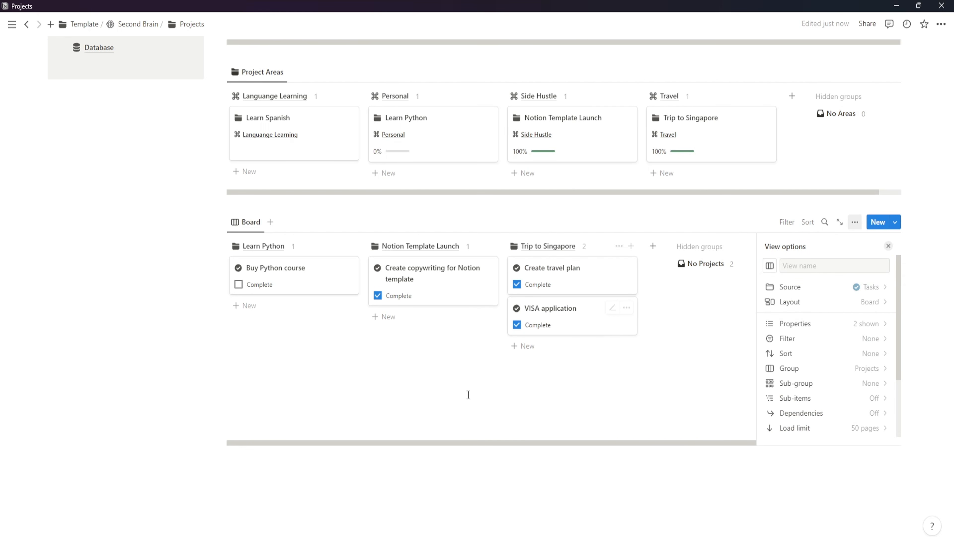
- Rename the Tasks board's view to "Project Tasks" and give it a checkmark icon
{"action": "scroll", "coordinate": [196, 329], "scroll_direction": "up", "scroll_amount": 2}
{"action": "left_click", "coordinate": [249, 275]}
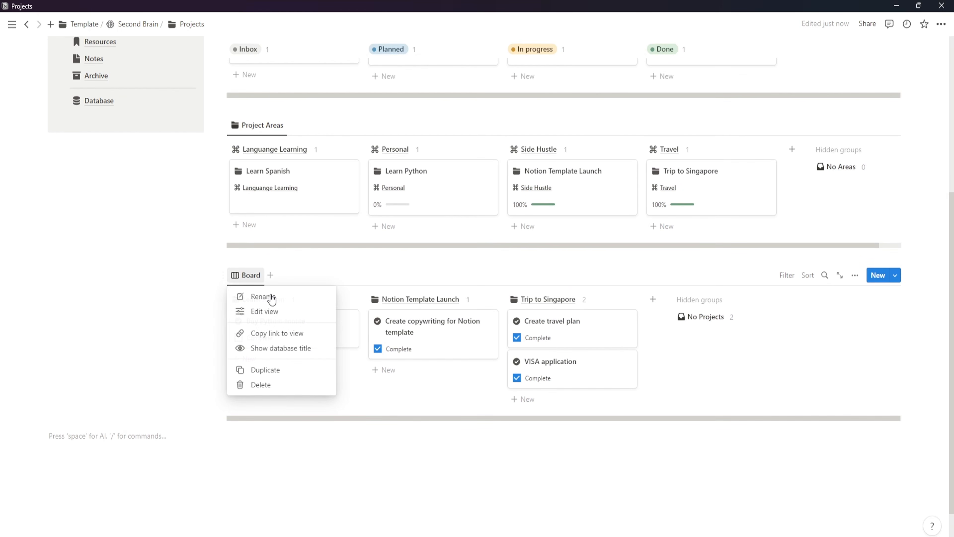
{"action": "left_click", "coordinate": [271, 298]}
{"action": "type", "text": "Project Tasks"}
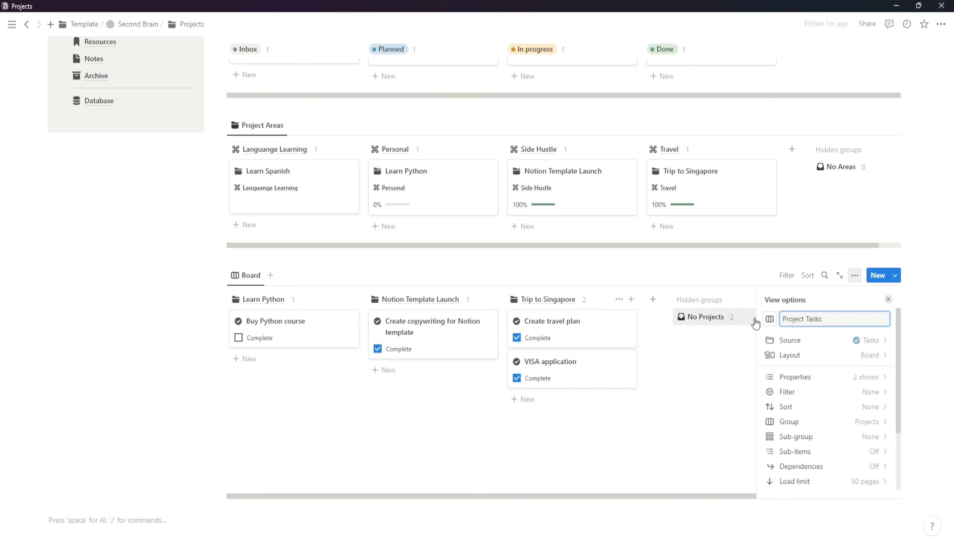
{"action": "left_click", "coordinate": [770, 318]}
{"action": "left_click", "coordinate": [326, 393]}
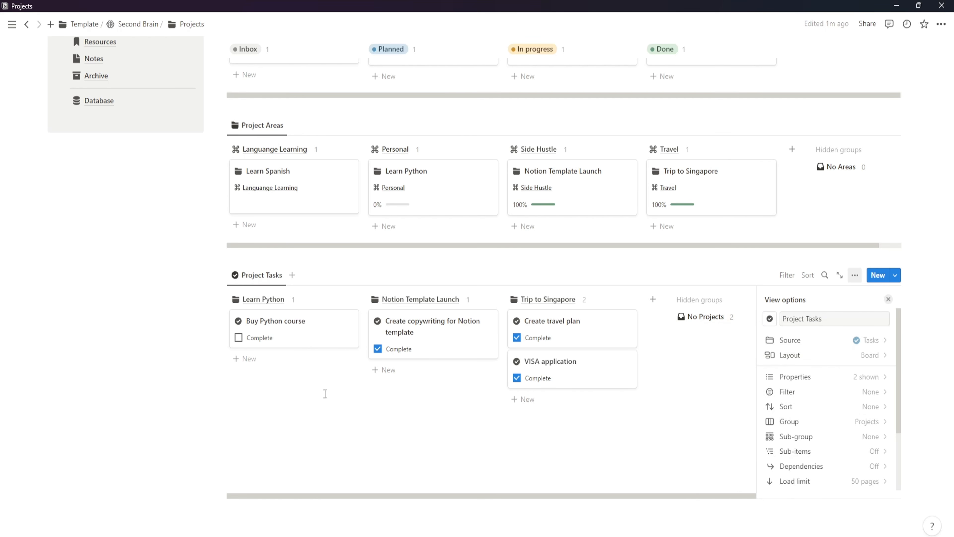
{"action": "left_click", "coordinate": [132, 377]}
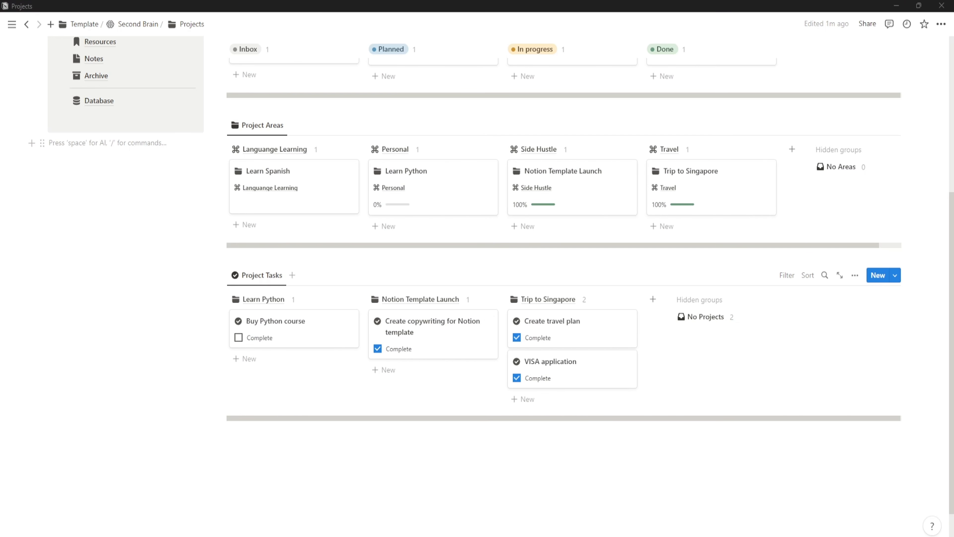
- Filter the Project Tasks board to tasks whose Complete property is Unchecked
{"action": "left_click", "coordinate": [787, 275]}
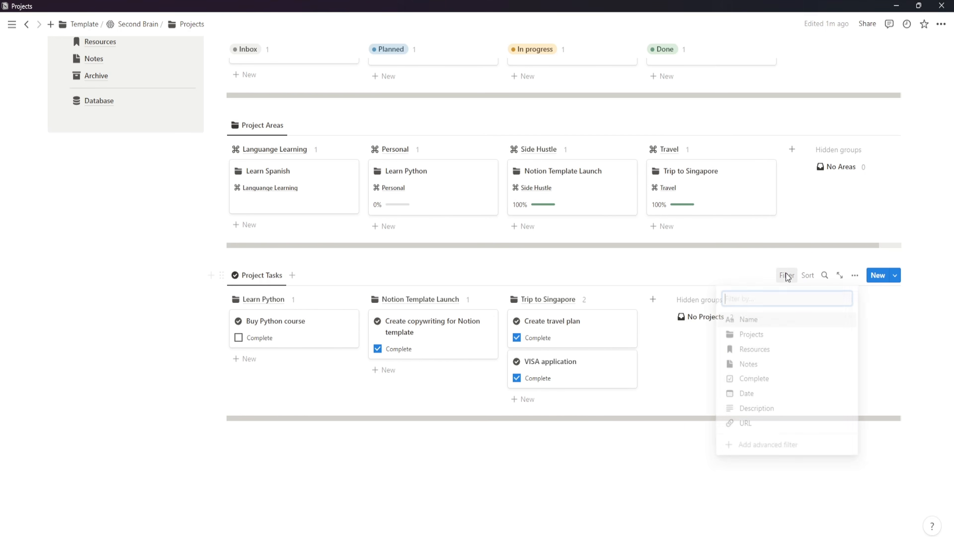
{"action": "left_click", "coordinate": [761, 381]}
{"action": "left_click", "coordinate": [226, 334]}
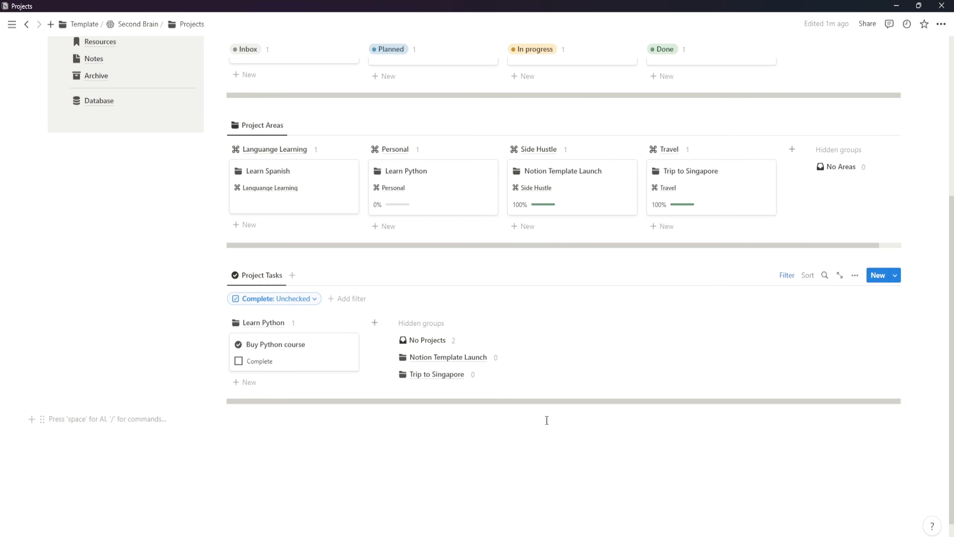
- Turn off hiding of empty groups in the Project Tasks board's grouping settings
{"action": "left_click", "coordinate": [855, 280]}
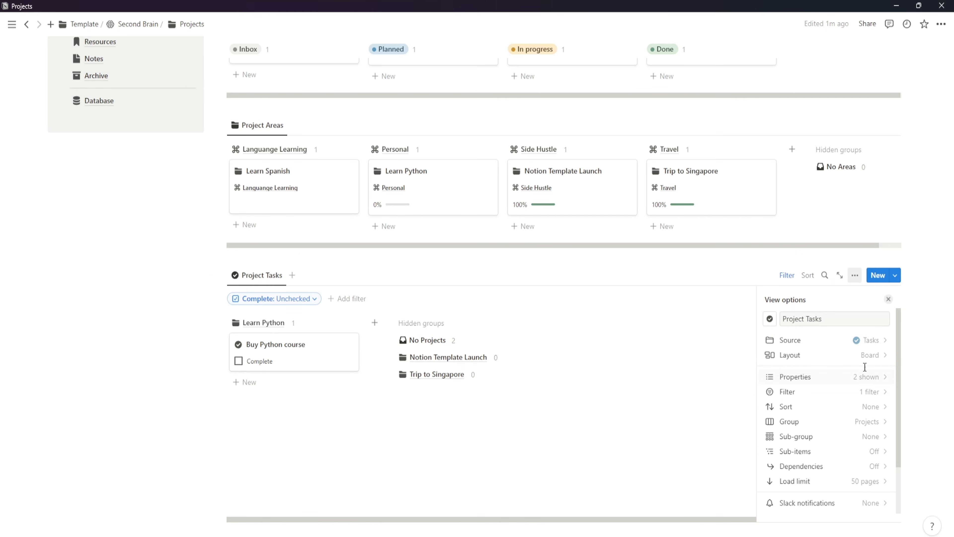
{"action": "left_click", "coordinate": [863, 376]}
{"action": "left_click", "coordinate": [860, 467]}
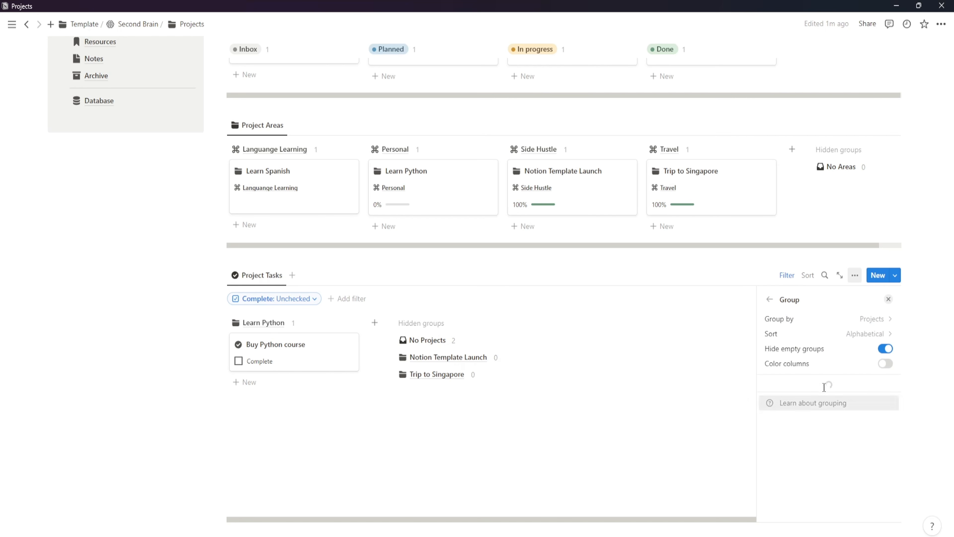
{"action": "left_click", "coordinate": [885, 350]}
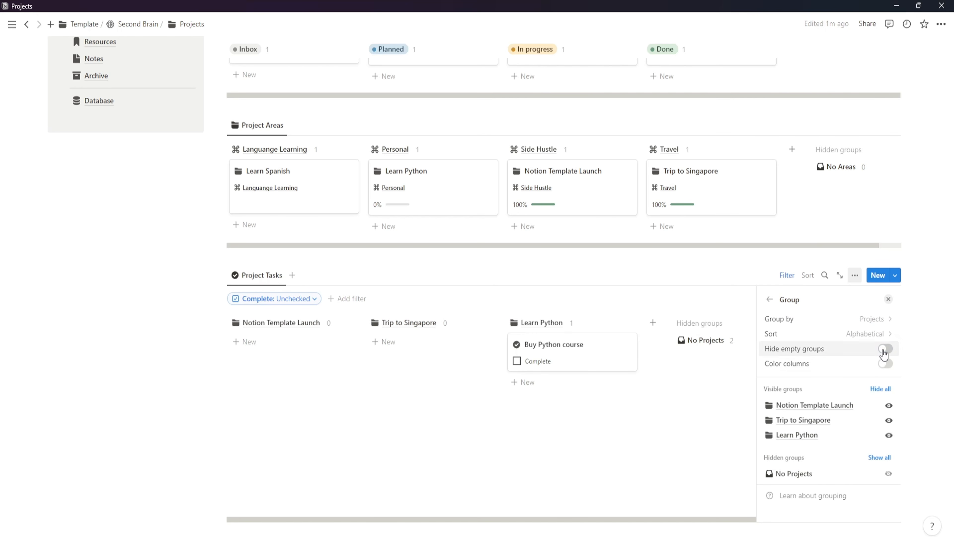
{"action": "left_click", "coordinate": [155, 424]}
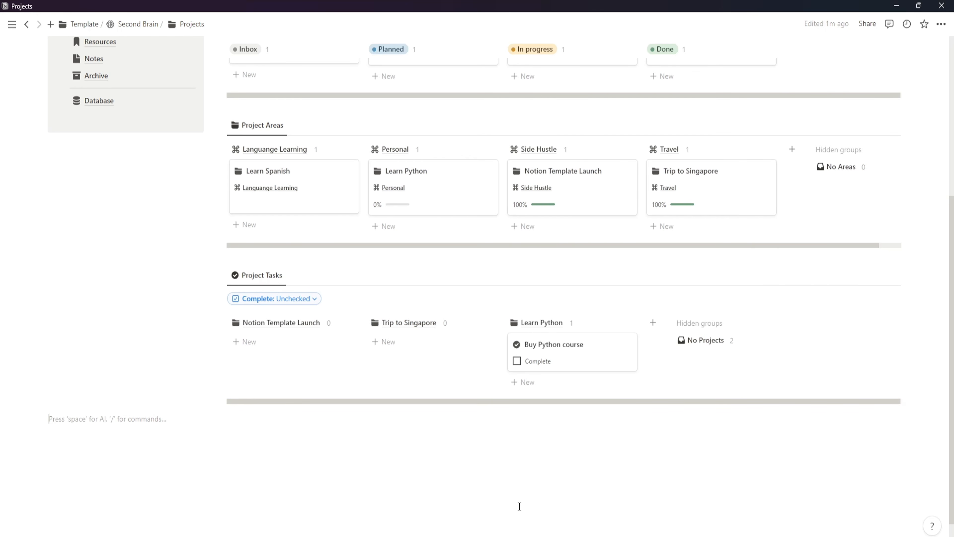
- Show the Status property on the cards of the Project Areas board
{"action": "scroll", "coordinate": [402, 440], "scroll_direction": "up", "scroll_amount": 4}
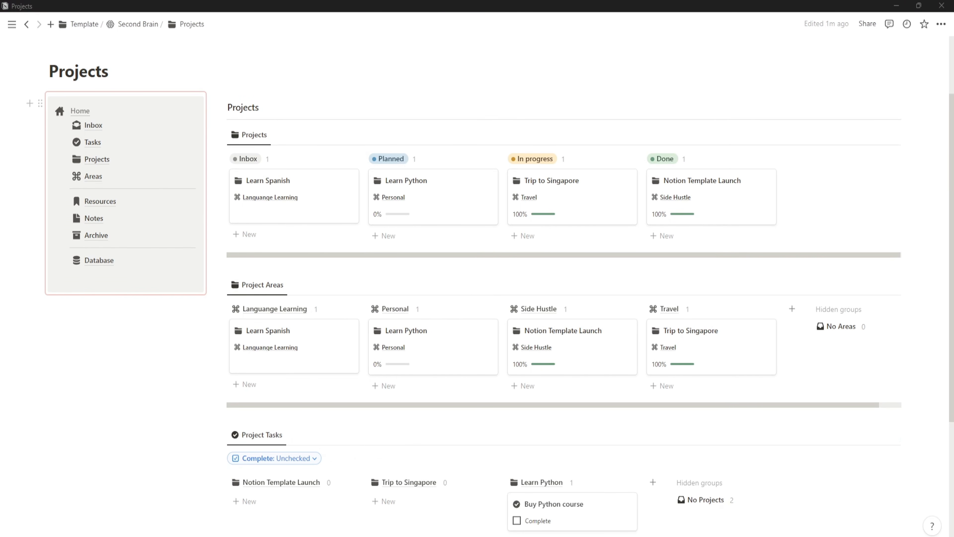
{"action": "scroll", "coordinate": [432, 293], "scroll_direction": "down", "scroll_amount": 1}
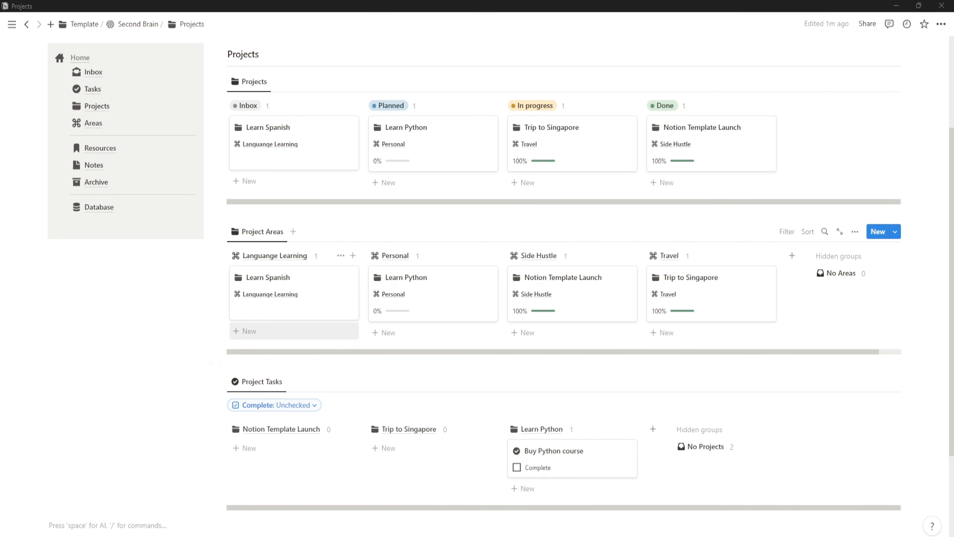
{"action": "left_click", "coordinate": [855, 232]}
{"action": "left_click", "coordinate": [860, 332]}
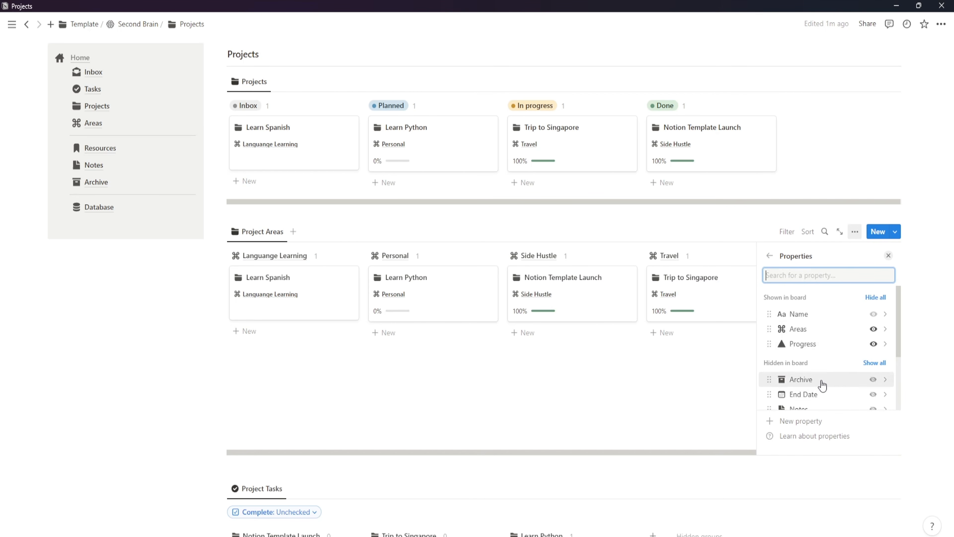
{"action": "scroll", "coordinate": [837, 386], "scroll_direction": "down", "scroll_amount": 2}
{"action": "left_click", "coordinate": [869, 400]}
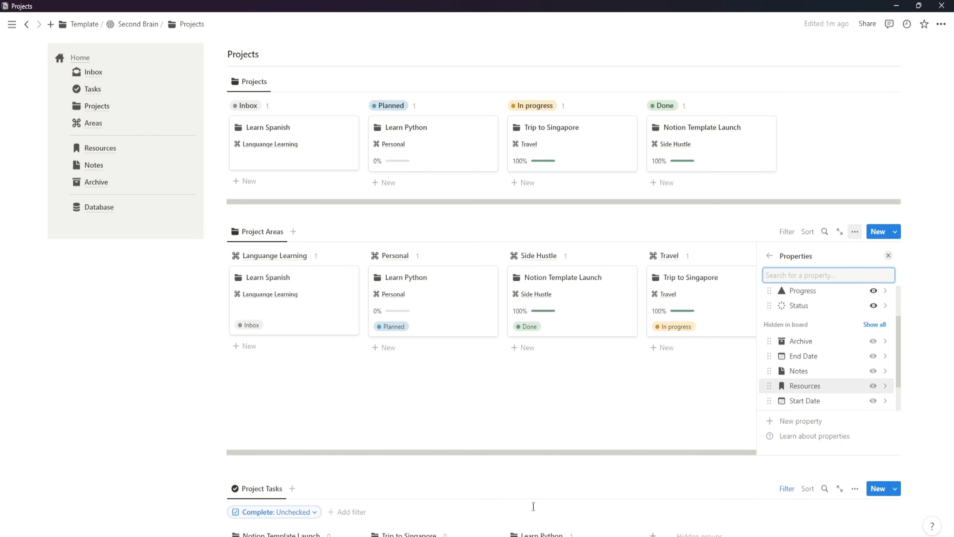
{"action": "left_click", "coordinate": [158, 356]}
- Collapse the filter bar of the Project Tasks board
{"action": "scroll", "coordinate": [578, 414], "scroll_direction": "down", "scroll_amount": 4}
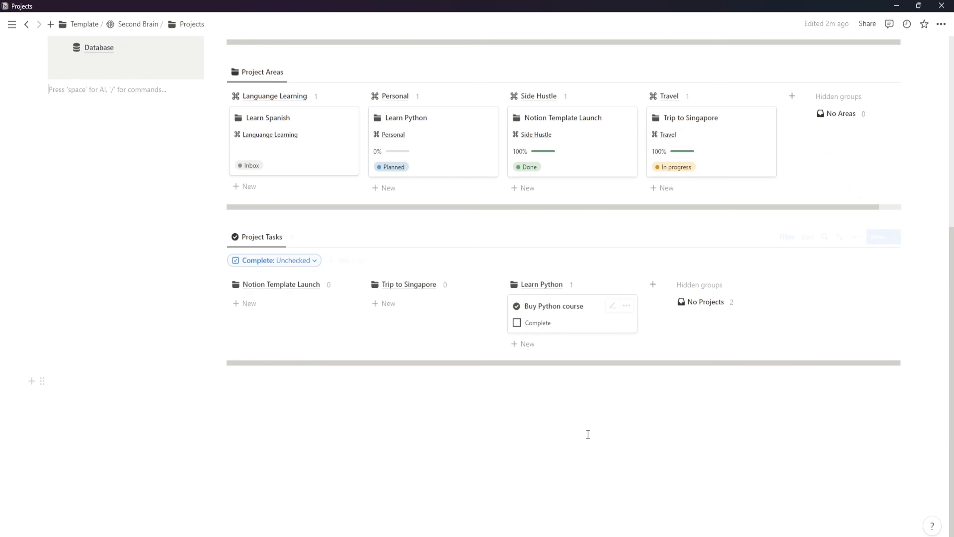
{"action": "scroll", "coordinate": [633, 420], "scroll_direction": "up", "scroll_amount": 3}
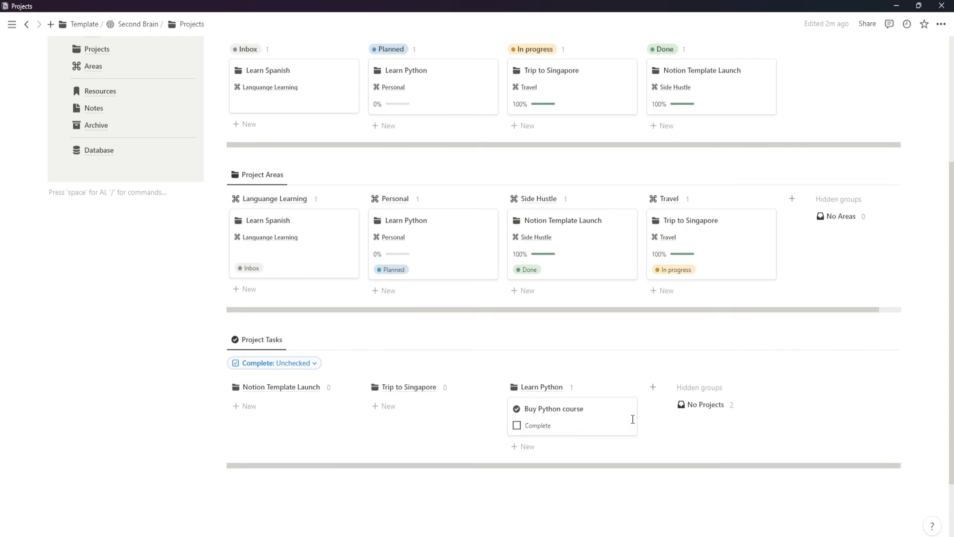
{"action": "left_click", "coordinate": [789, 348]}
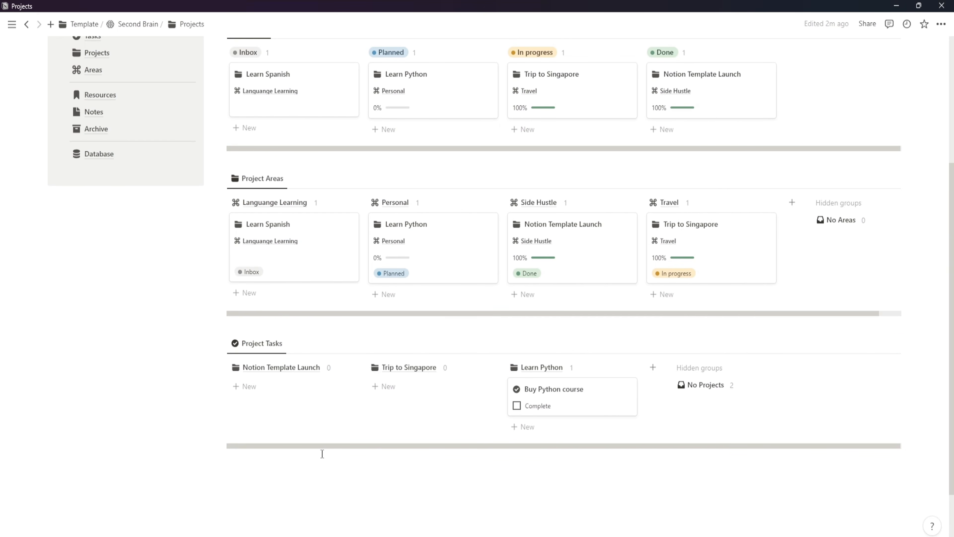
- Return to the Second Brain home page and copy the synced navigation menu block
{"action": "scroll", "coordinate": [322, 454], "scroll_direction": "up", "scroll_amount": 5}
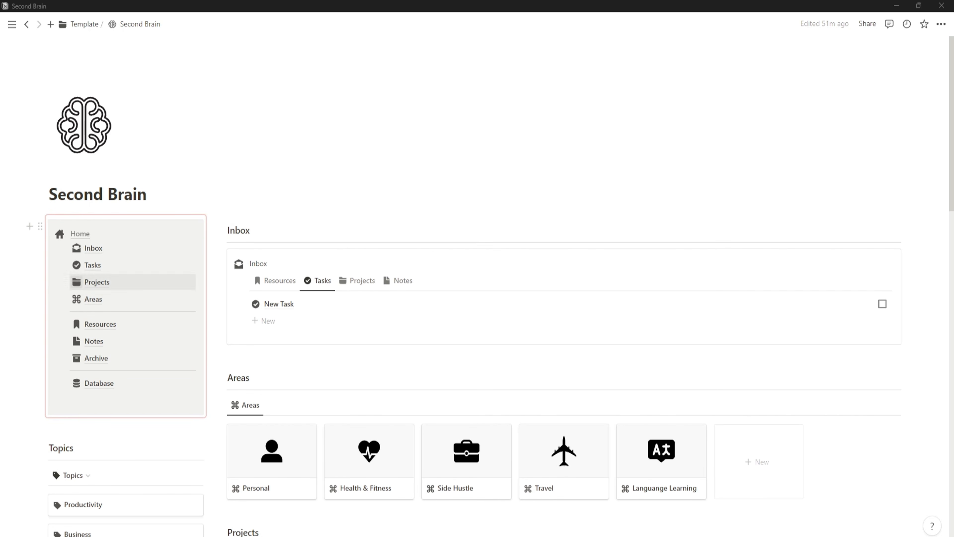
{"action": "left_click", "coordinate": [40, 226]}
{"action": "left_click", "coordinate": [96, 225]}
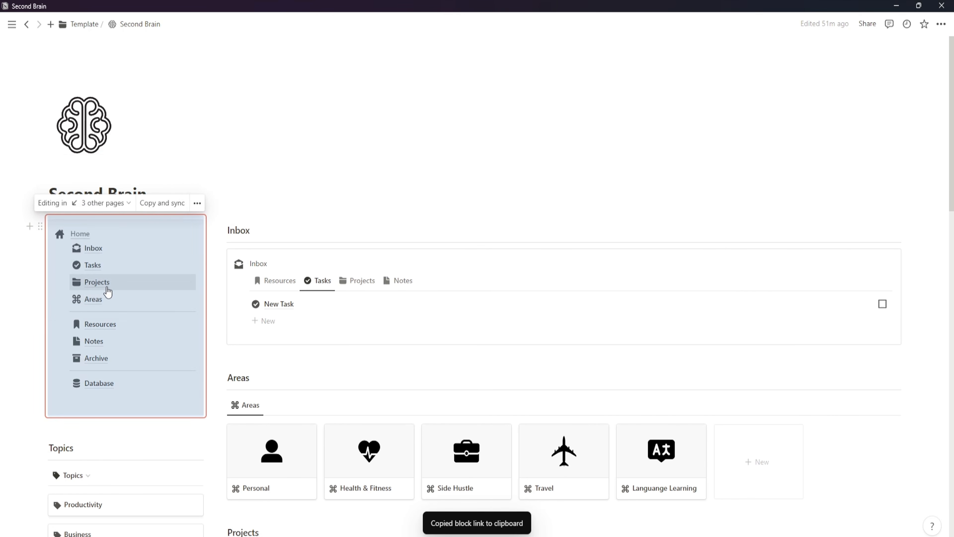
- Open the Areas page, split it into two columns and paste the navigation menu into the first one as a synced block
{"action": "left_click", "coordinate": [93, 299]}
{"action": "left_click", "coordinate": [82, 191]}
{"action": "type", "text": "/col"}
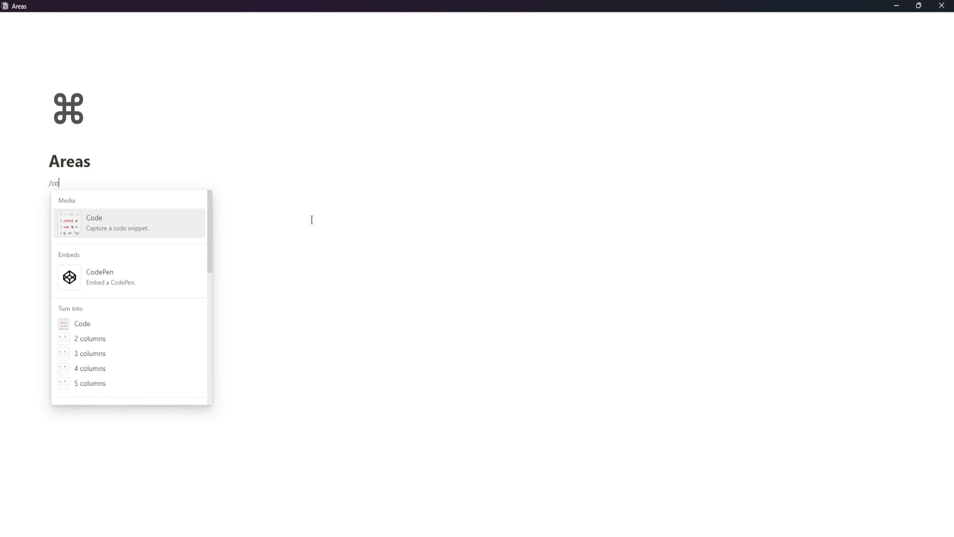
{"action": "key", "text": "BackSpace"}
{"action": "key", "text": "BackSpace"}
{"action": "key", "text": "BackSpace"}
{"action": "key", "text": "BackSpace"}
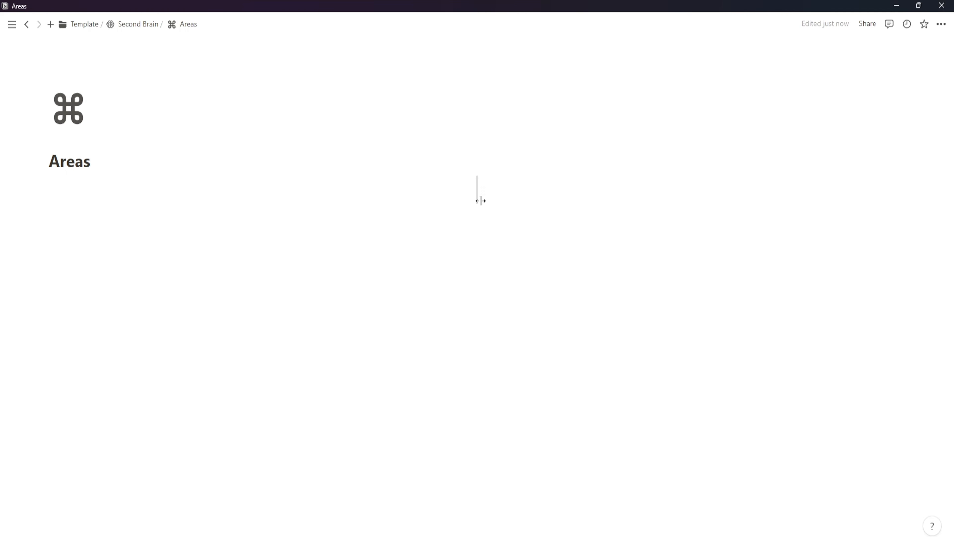
{"action": "key", "text": "ctrl+v"}
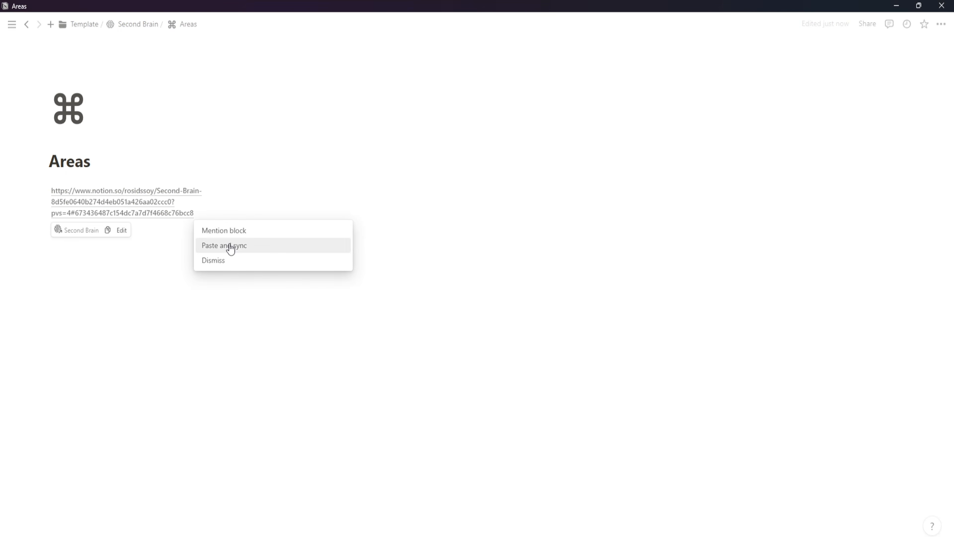
{"action": "left_click", "coordinate": [230, 246]}
- Return to the Second Brain home page and copy the link to the Areas gallery view
{"action": "left_click", "coordinate": [82, 200]}
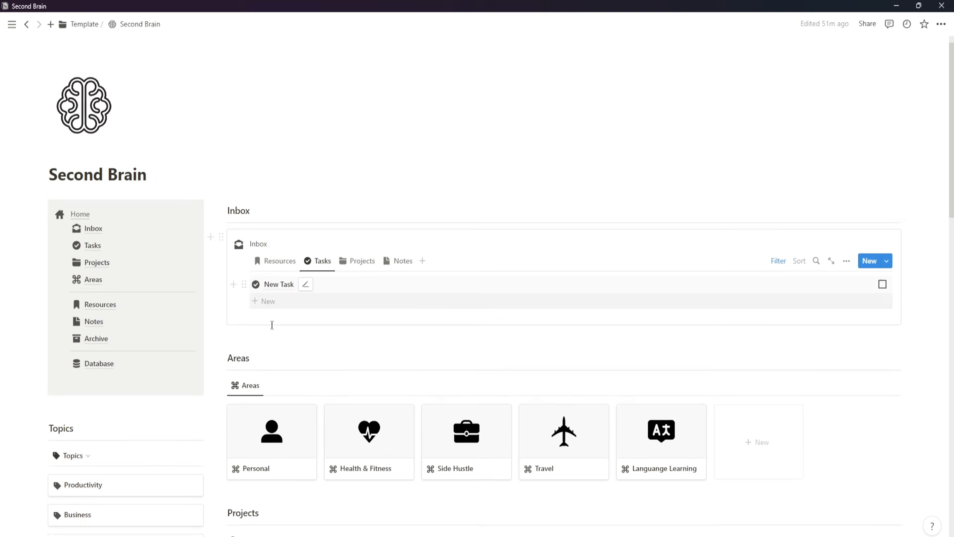
{"action": "scroll", "coordinate": [234, 192], "scroll_direction": "down", "scroll_amount": 5}
{"action": "left_click", "coordinate": [241, 192]}
{"action": "left_click", "coordinate": [276, 250]}
{"action": "scroll", "coordinate": [111, 202], "scroll_direction": "up", "scroll_amount": 5}
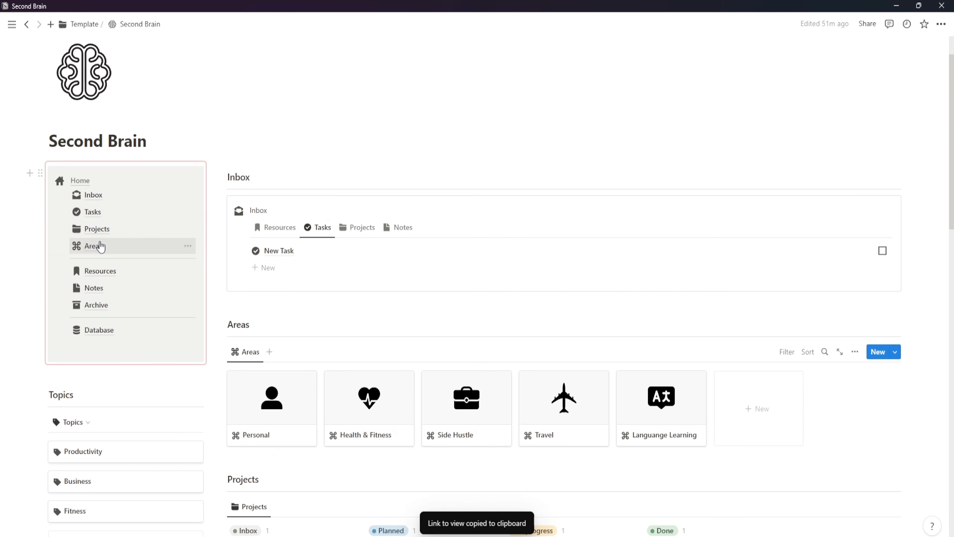
- Paste the copied link beside the navigation menu on the Areas page as a linked database using the existing Areas view
{"action": "left_click", "coordinate": [93, 247]}
{"action": "left_click", "coordinate": [260, 191]}
{"action": "key", "text": "ctrl+v"}
{"action": "left_click", "coordinate": [654, 210]}
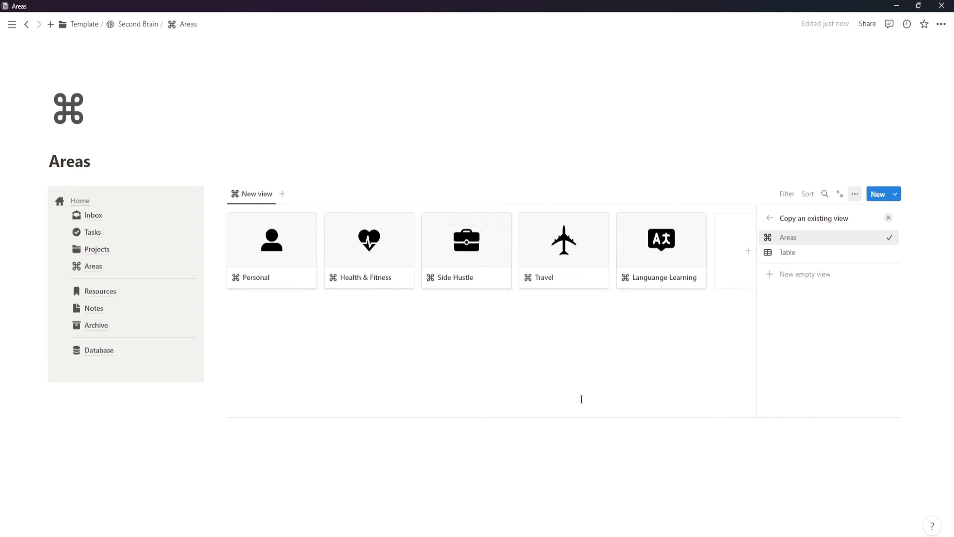
{"action": "left_click", "coordinate": [800, 244]}
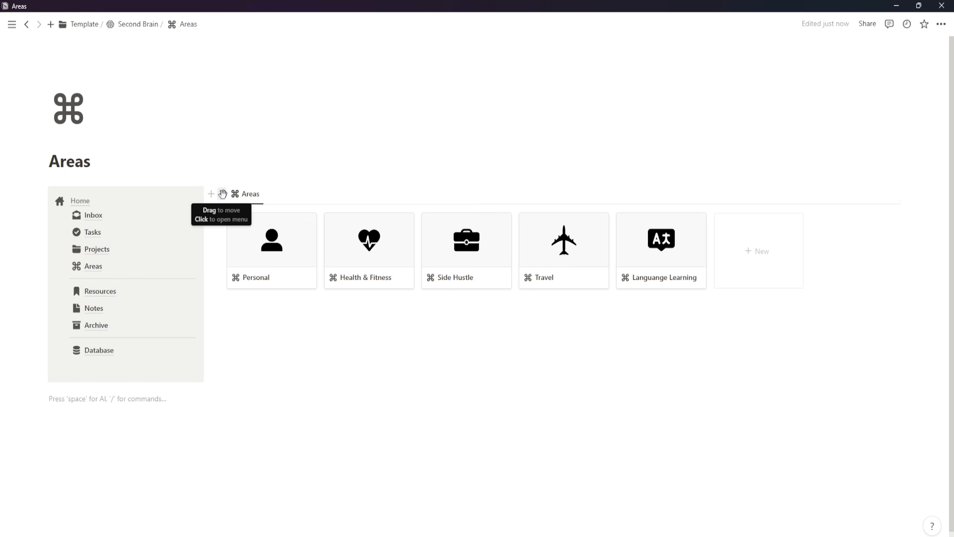
- Add a Heading 2 reading "Areas" with a divider beneath it, below the Areas gallery
{"action": "type", "text": "/head"}
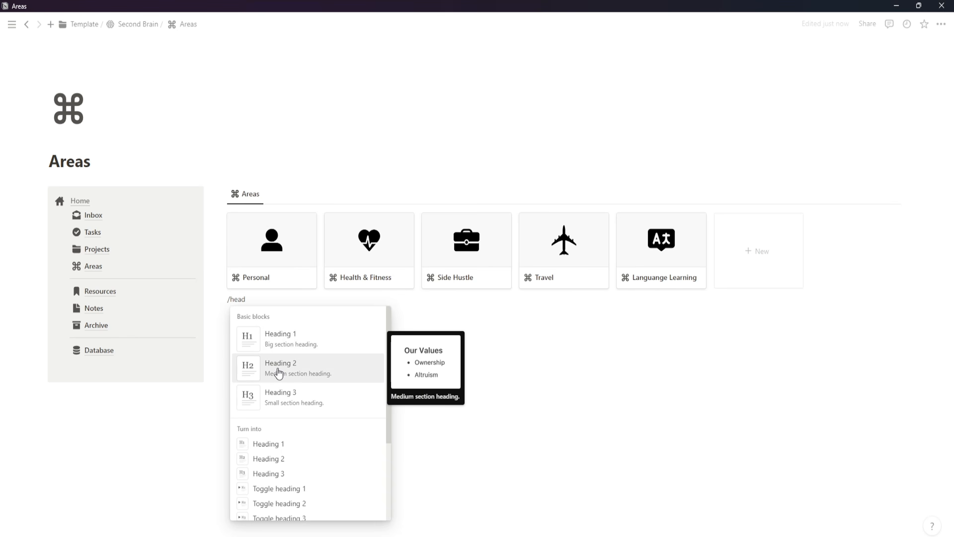
{"action": "left_click", "coordinate": [278, 372]}
{"action": "type", "text": "Areas"}
{"action": "key", "text": "Return"}
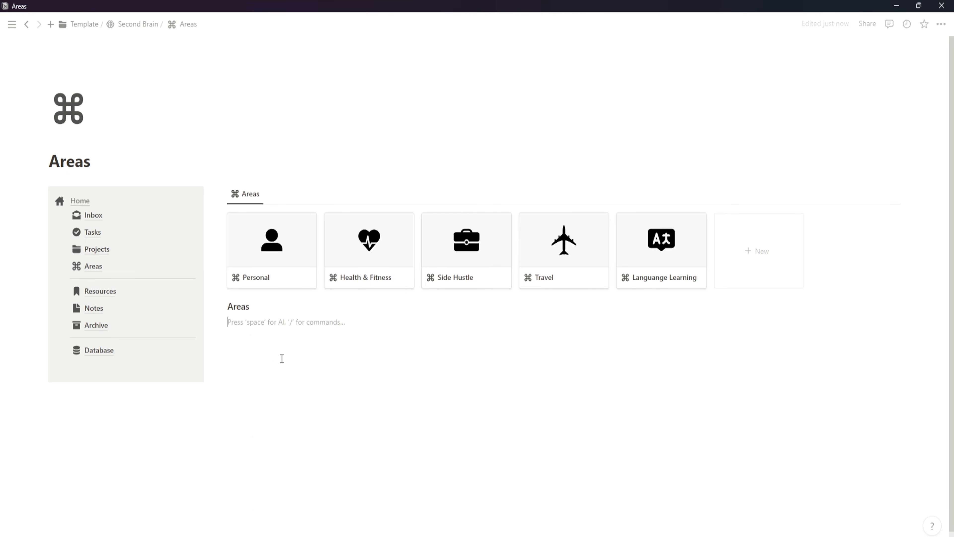
{"action": "type", "text": "/di"}
{"action": "left_click", "coordinate": [282, 362]}
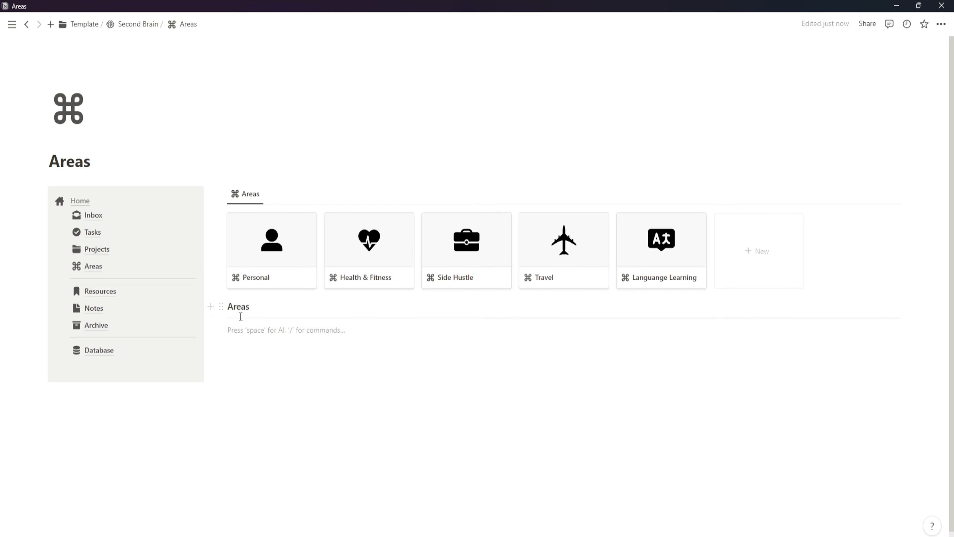
- Move the Areas heading and divider above the gallery, delete the empty block between them and add an empty line below the gallery
{"action": "left_click_drag", "start_coordinate": [233, 298], "coordinate": [229, 200]}
{"action": "left_click", "coordinate": [302, 354]}
{"action": "left_click", "coordinate": [243, 215]}
{"action": "left_click", "coordinate": [243, 221]}
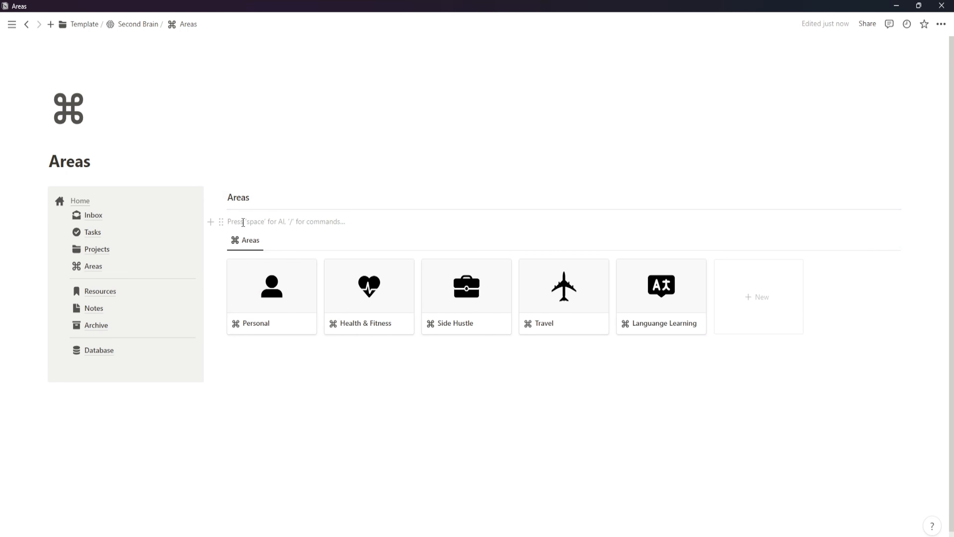
{"action": "key", "text": "BackSpace"}
{"action": "left_click", "coordinate": [241, 340]}
{"action": "key", "text": "Return"}
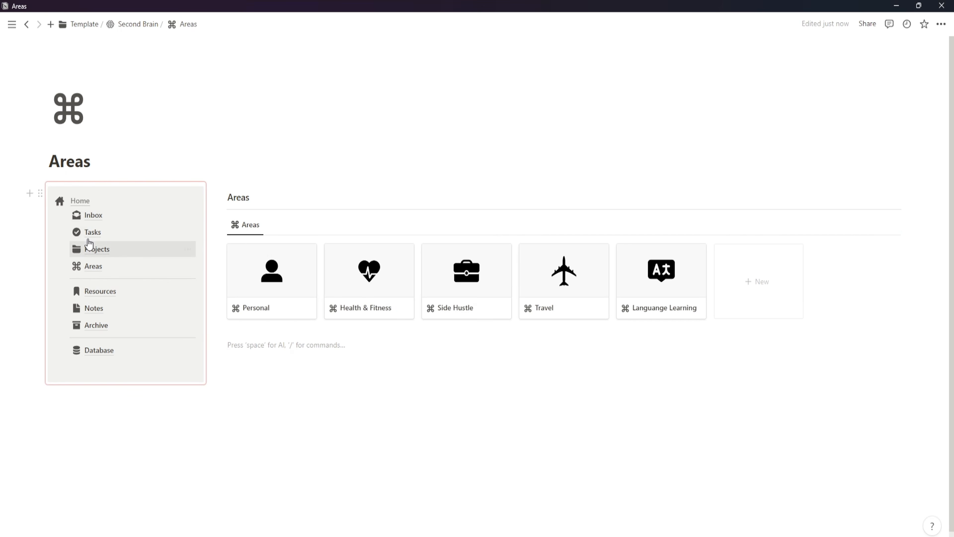
- Open the Projects page and copy the link to its Project Areas board view
{"action": "left_click", "coordinate": [92, 248]}
{"action": "scroll", "coordinate": [258, 323], "scroll_direction": "down", "scroll_amount": 3}
{"action": "left_click", "coordinate": [258, 269]}
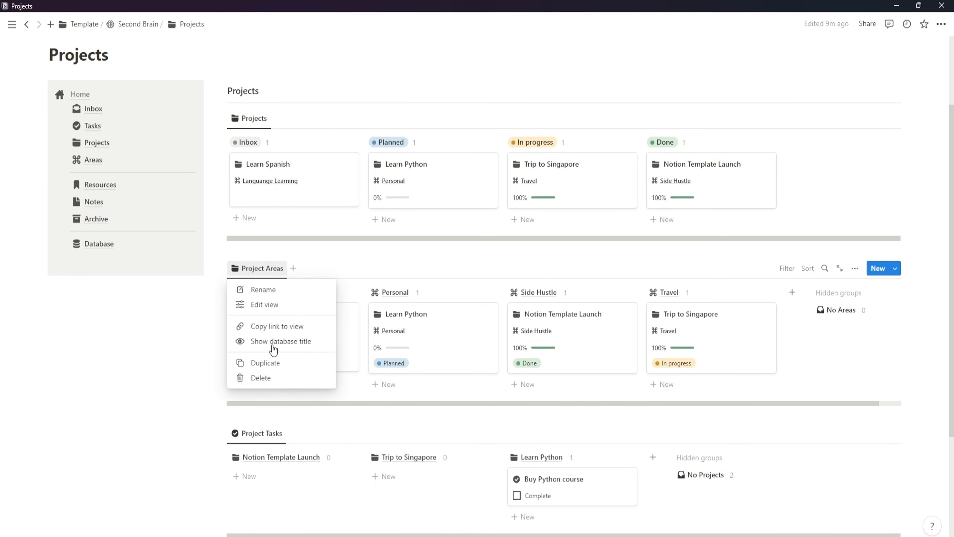
{"action": "left_click", "coordinate": [277, 326]}
{"action": "scroll", "coordinate": [113, 195], "scroll_direction": "up", "scroll_amount": 3}
- Paste the copied link below the Areas gallery on the Areas page as a linked database with the Project Areas view
{"action": "left_click", "coordinate": [97, 212]}
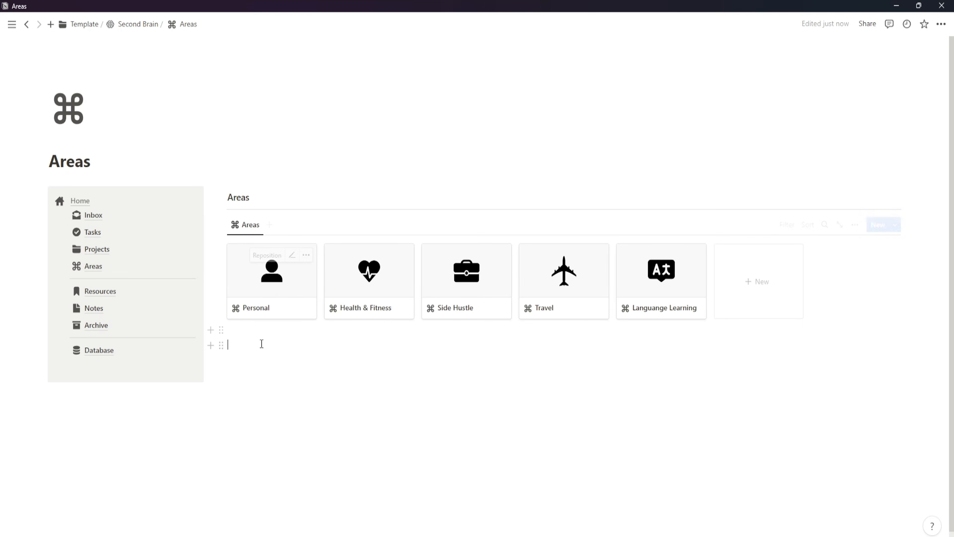
{"action": "right_click", "coordinate": [251, 350]}
{"action": "left_click", "coordinate": [222, 356]}
{"action": "left_click", "coordinate": [703, 363]}
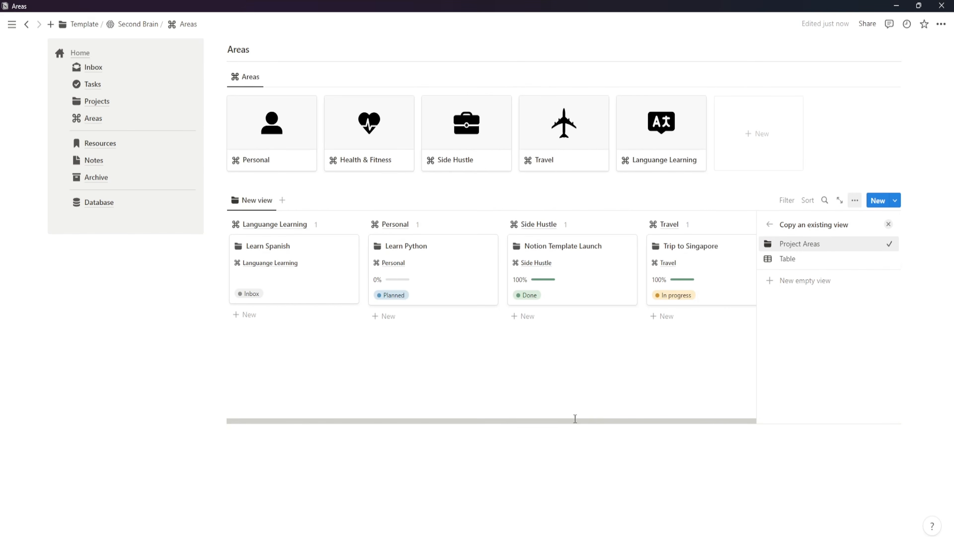
{"action": "scroll", "coordinate": [380, 393], "scroll_direction": "up", "scroll_amount": 1}
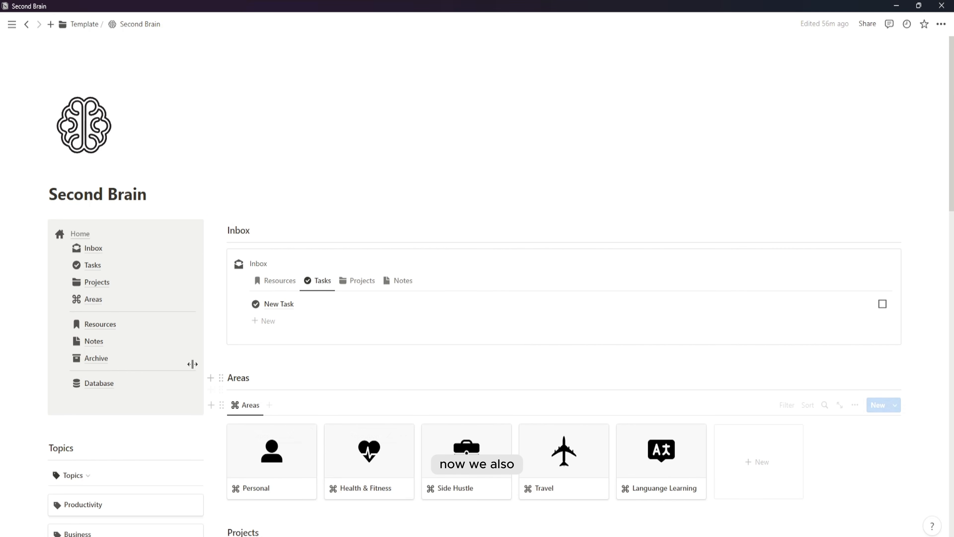
- Copy the link to the synced navigation menu block on the Second Brain home page
{"action": "scroll", "coordinate": [112, 215], "scroll_direction": "down", "scroll_amount": 2}
{"action": "scroll", "coordinate": [34, 176], "scroll_direction": "up", "scroll_amount": 1}
{"action": "left_click", "coordinate": [40, 173]}
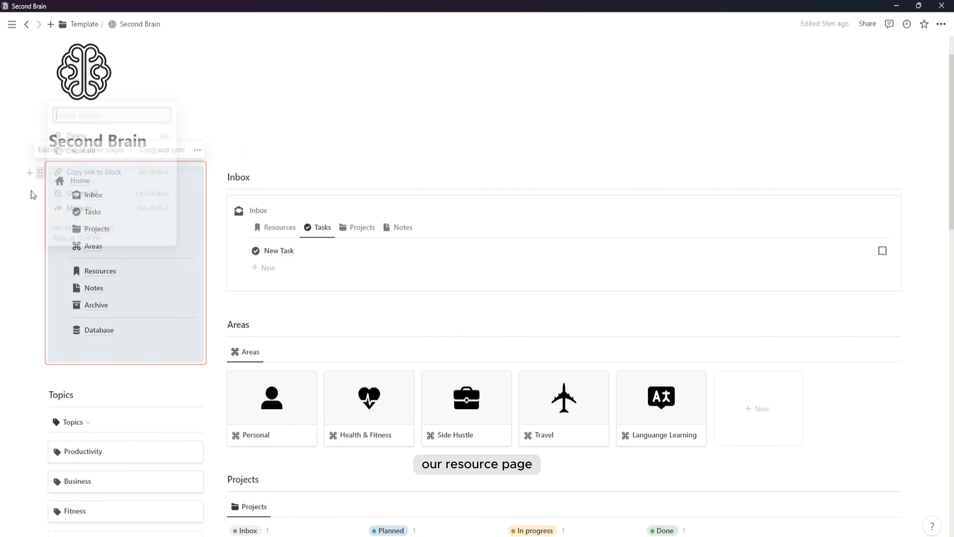
{"action": "left_click", "coordinate": [103, 172]}
- Open the Resources page, create a two-column layout and paste the navigation menu into the first column as a synced block
{"action": "left_click", "coordinate": [100, 271]}
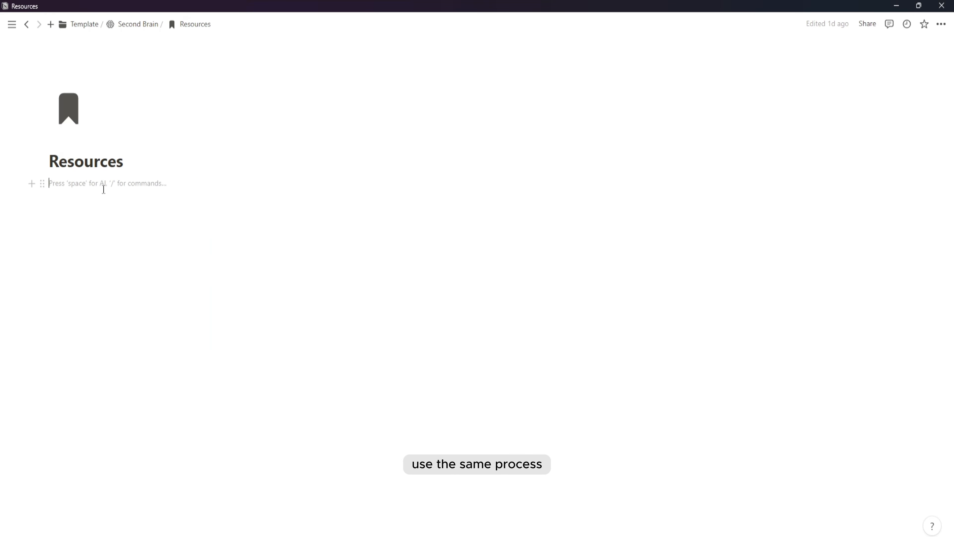
{"action": "type", "text": "/col"}
{"action": "left_click", "coordinate": [118, 217]}
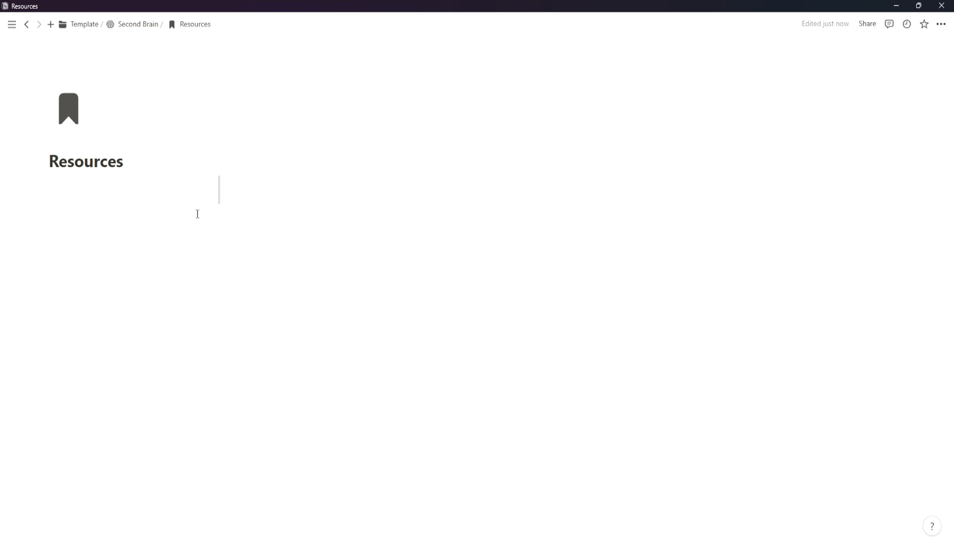
{"action": "key", "text": "ctrl+v"}
{"action": "left_click", "coordinate": [240, 245]}
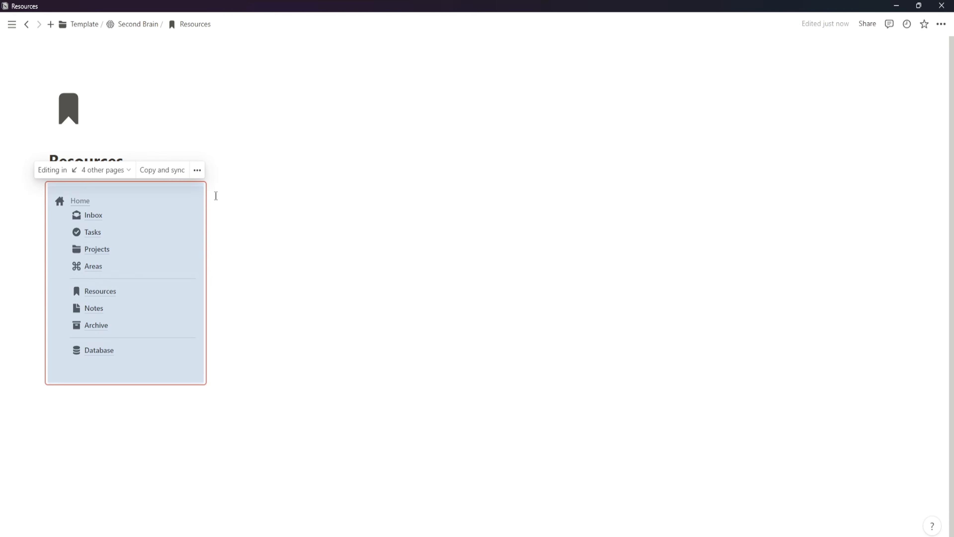
- Return to the home page and copy the Resources section with its heading, divider and database view
{"action": "left_click", "coordinate": [81, 201]}
{"action": "scroll", "coordinate": [337, 424], "scroll_direction": "down", "scroll_amount": 8}
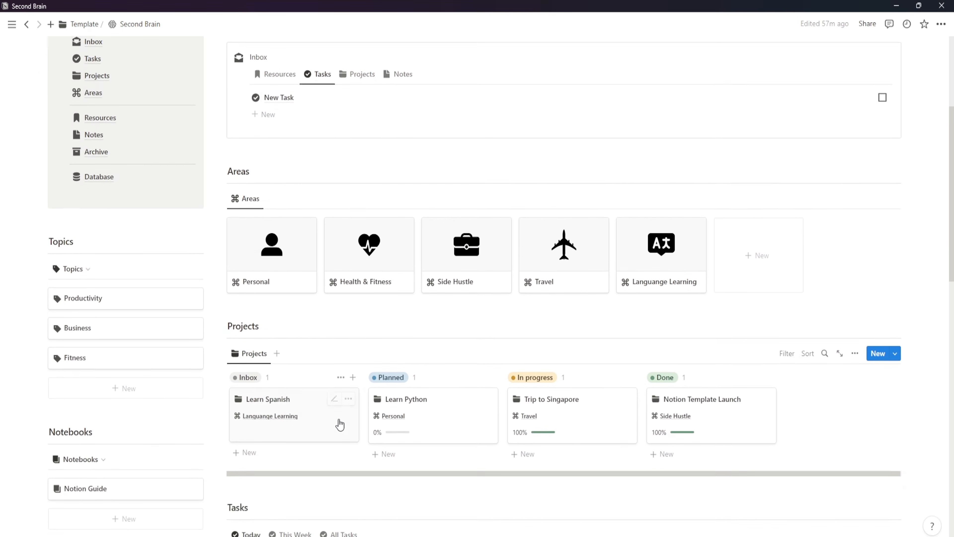
{"action": "scroll", "coordinate": [292, 428], "scroll_direction": "down", "scroll_amount": 10}
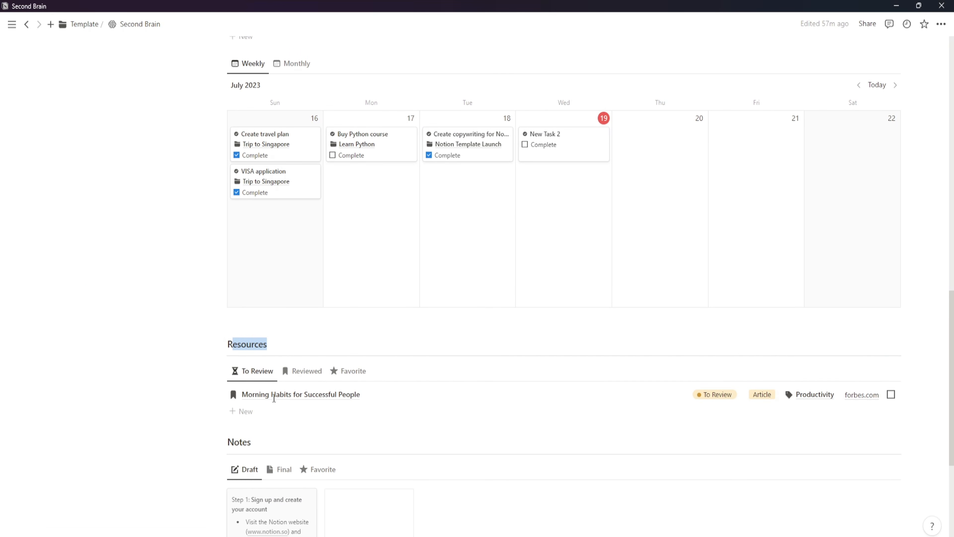
{"action": "left_click", "coordinate": [273, 345]}
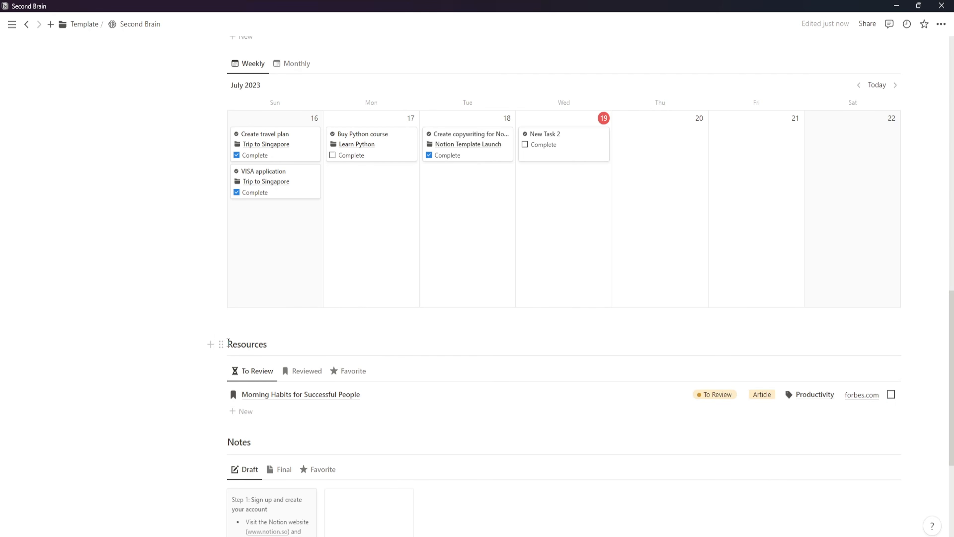
{"action": "left_click_drag", "start_coordinate": [228, 336], "coordinate": [373, 421]}
{"action": "scroll", "coordinate": [241, 370], "scroll_direction": "up", "scroll_amount": 1}
{"action": "left_click", "coordinate": [251, 387]}
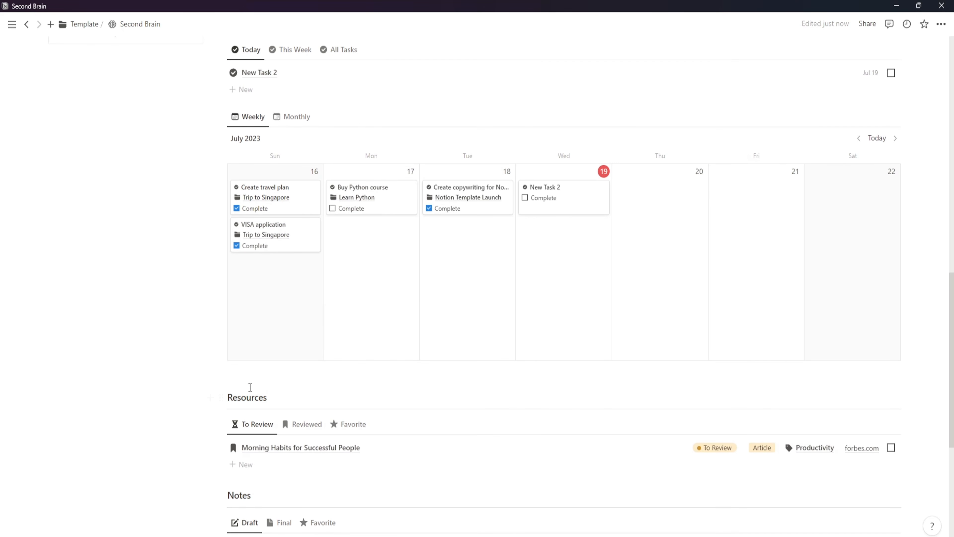
{"action": "left_click_drag", "start_coordinate": [250, 387], "coordinate": [398, 474]}
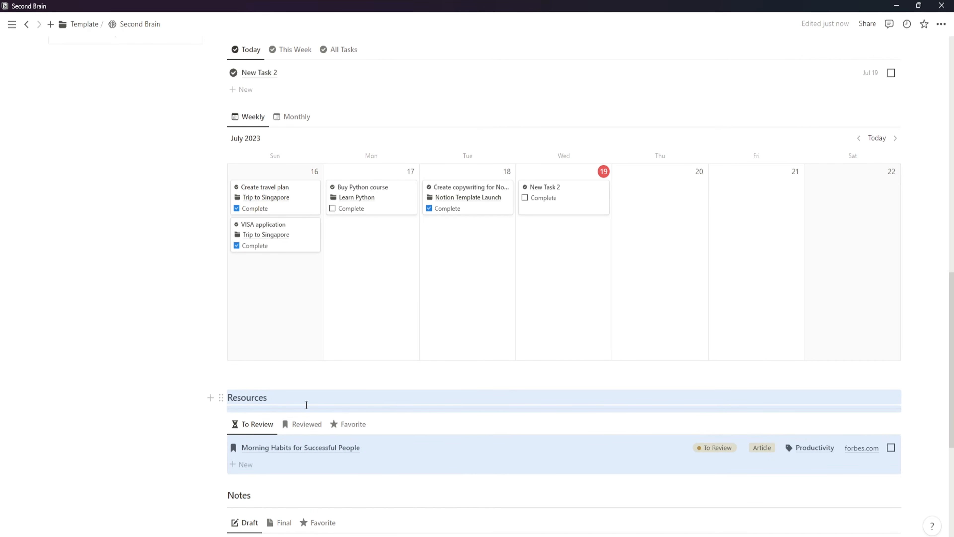
{"action": "scroll", "coordinate": [287, 417], "scroll_direction": "up", "scroll_amount": 15}
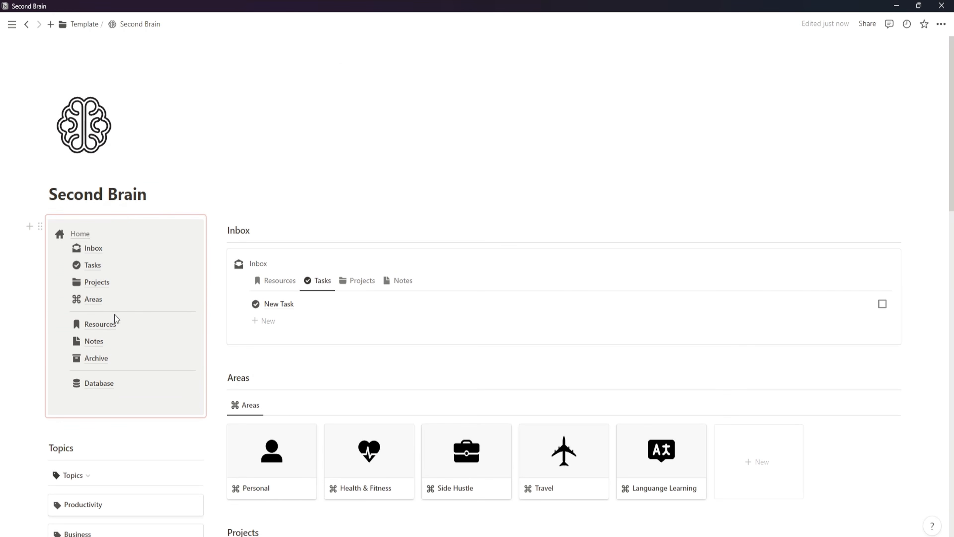
- Paste the copied Resources section beside the navigation menu on the Resources page without syncing it
{"action": "left_click", "coordinate": [100, 323]}
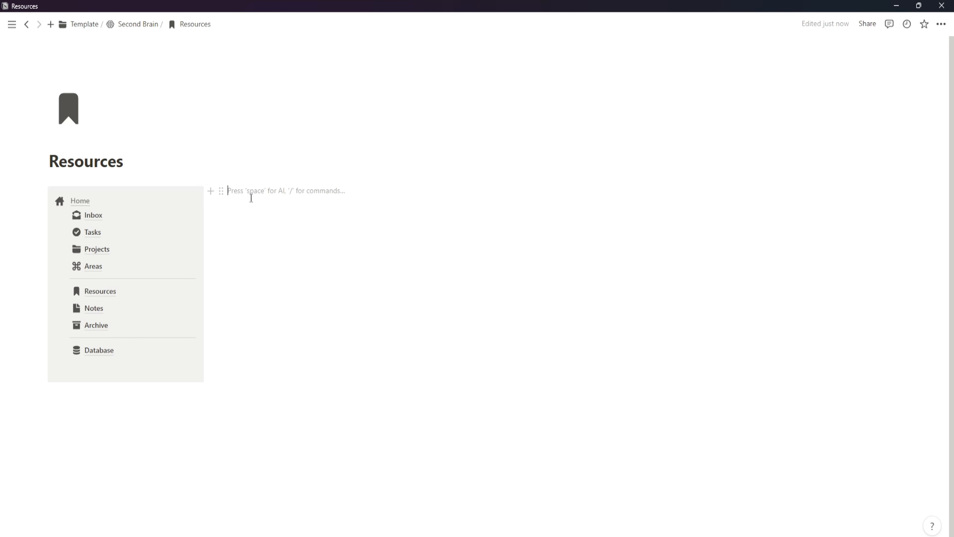
{"action": "key", "text": "ctrl+v"}
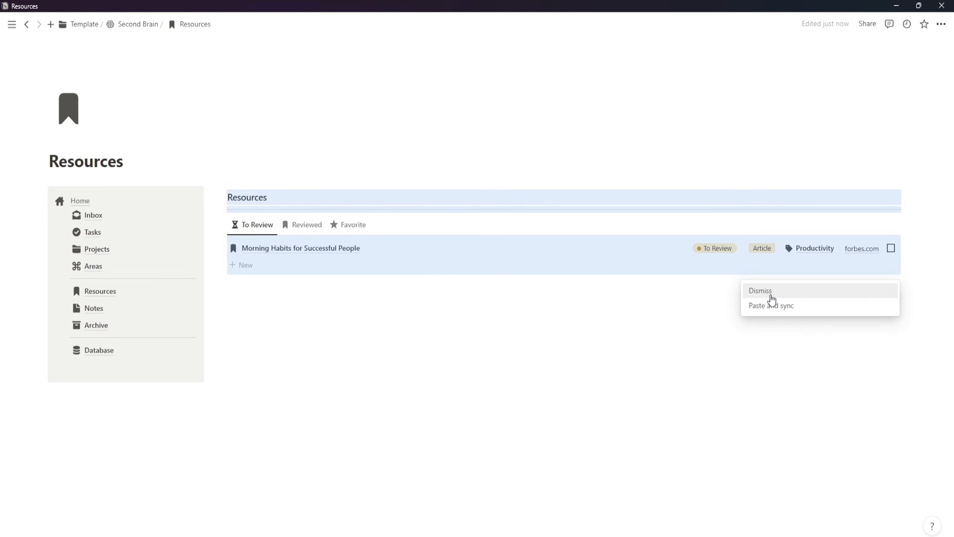
{"action": "left_click", "coordinate": [769, 292]}
{"action": "left_click", "coordinate": [265, 302]}
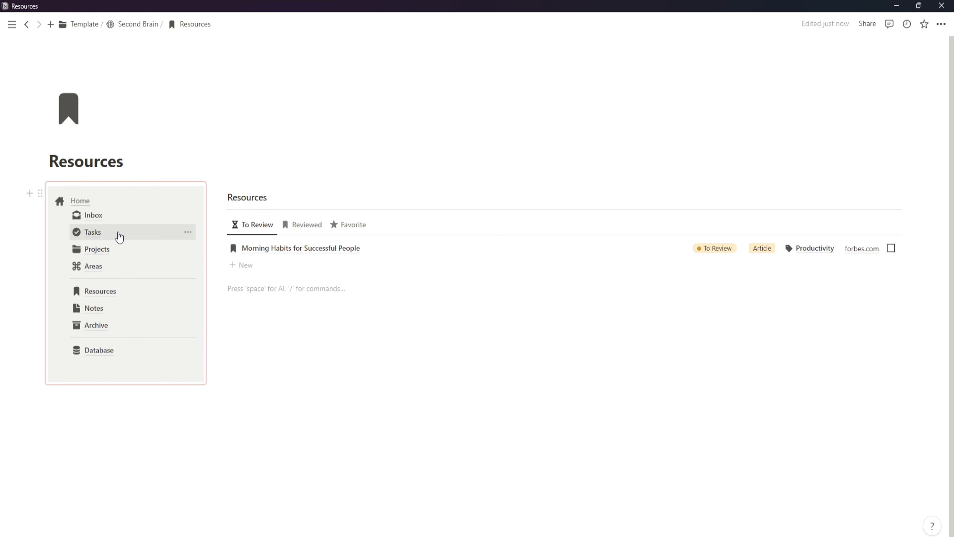
- Return to the home page and copy the link to the Topics database block
{"action": "left_click", "coordinate": [84, 202]}
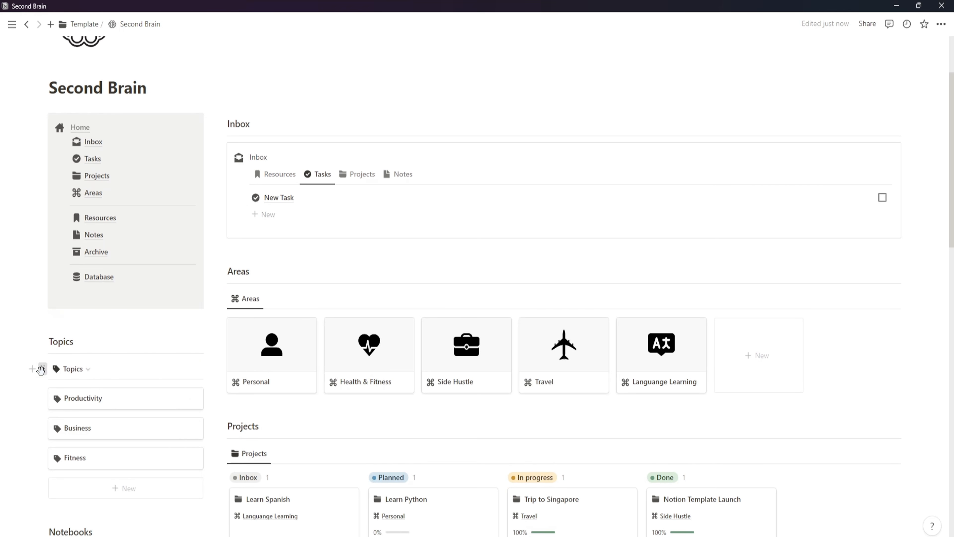
{"action": "left_click", "coordinate": [41, 369]}
{"action": "left_click", "coordinate": [92, 344]}
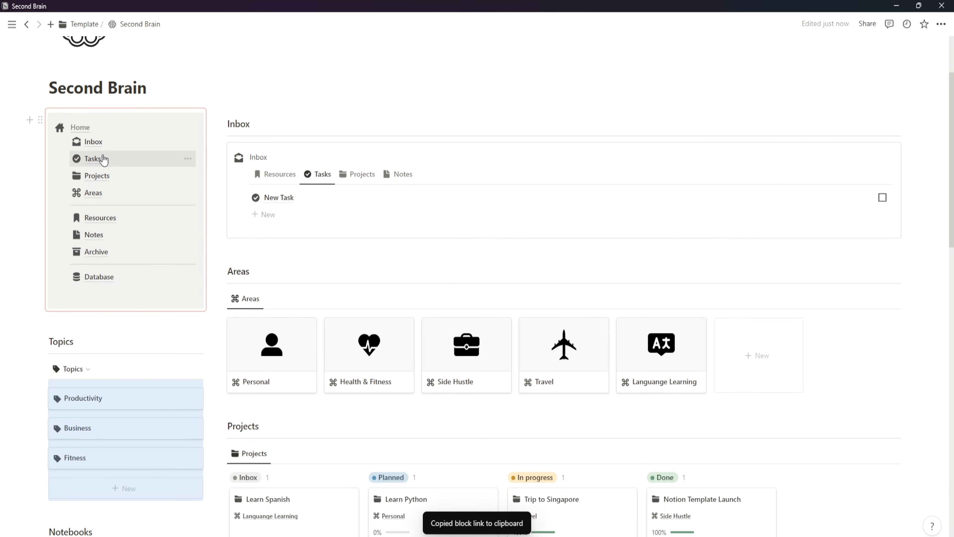
- Paste the Topics link below the resources list on the Resources page as a linked database view
{"action": "left_click", "coordinate": [108, 220]}
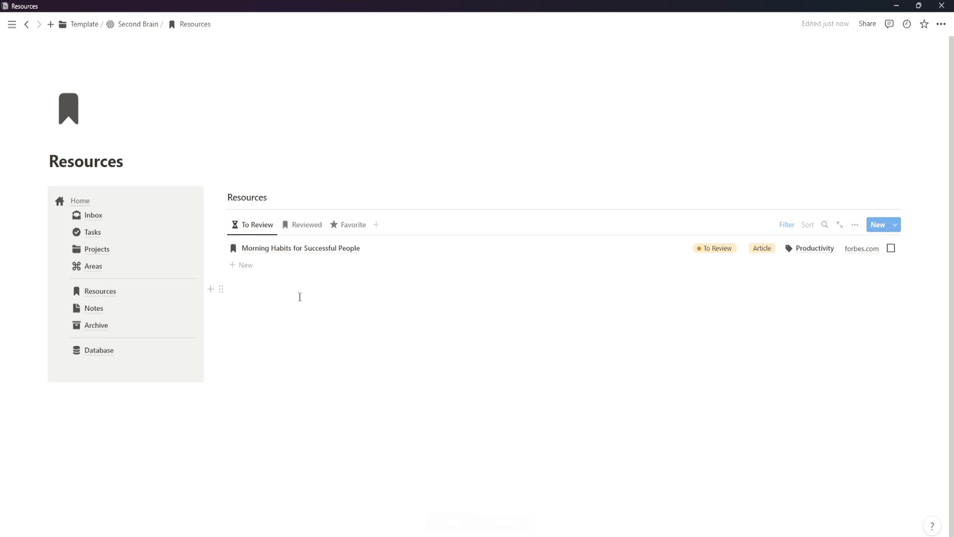
{"action": "right_click", "coordinate": [287, 291]}
{"action": "left_click", "coordinate": [292, 301]}
{"action": "left_click", "coordinate": [669, 310]}
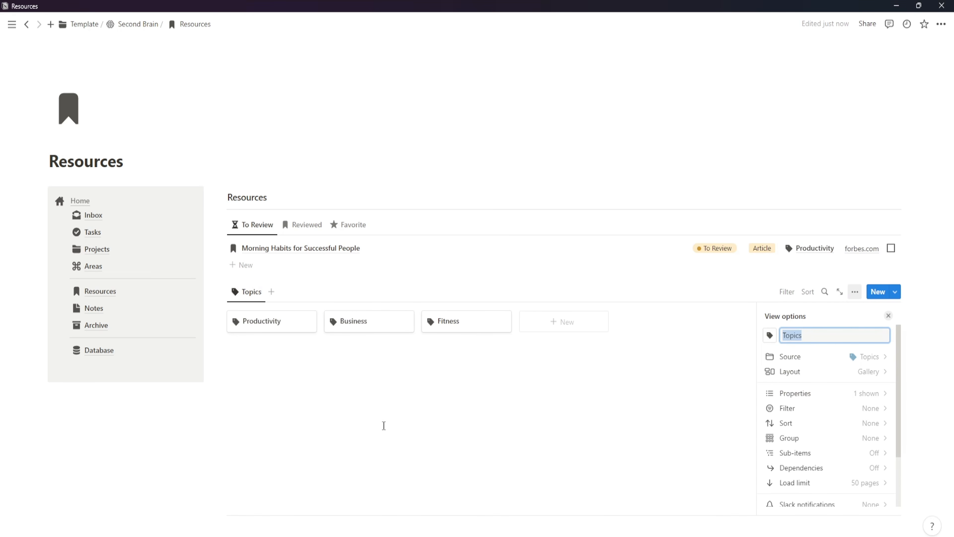
{"action": "left_click", "coordinate": [384, 426]}
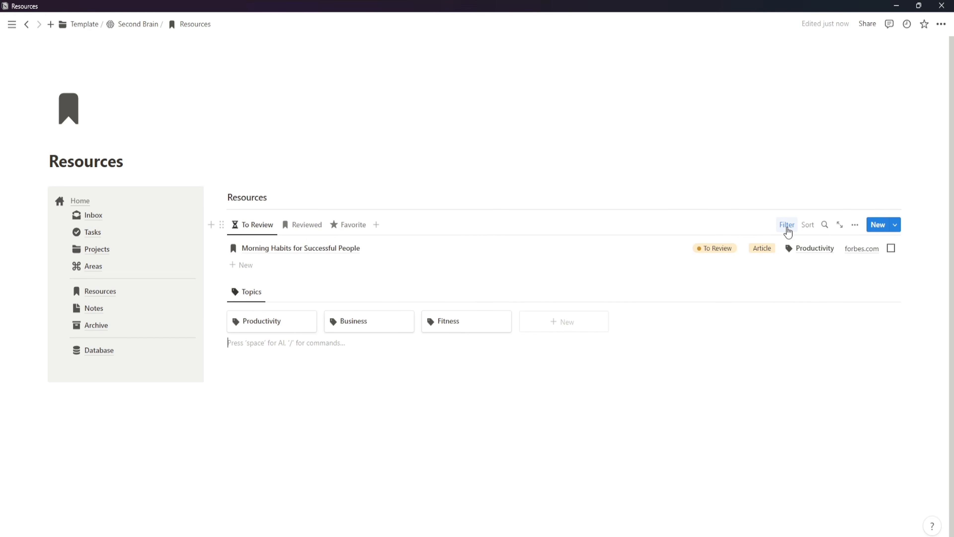
- Examine the filters applied to the To Review view on the Resources page
{"action": "left_click", "coordinate": [787, 225]}
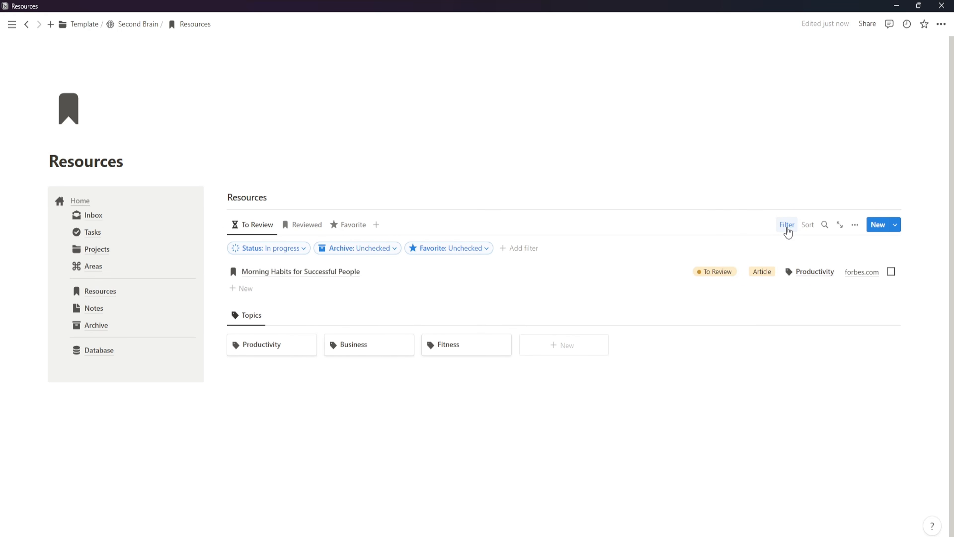
{"action": "left_click", "coordinate": [787, 225]}
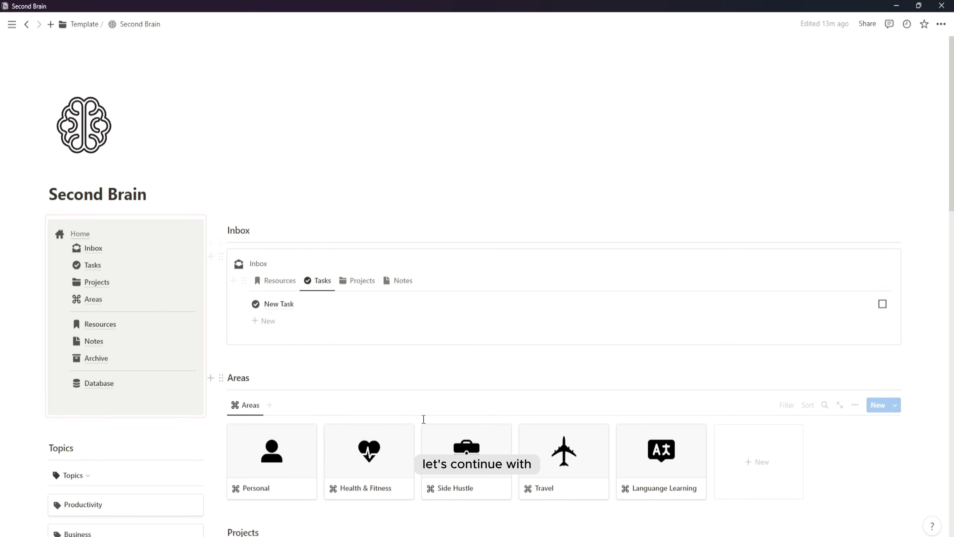
- Return to the home page and copy the synced navigation menu block for reuse on the Notes page
{"action": "scroll", "coordinate": [424, 419], "scroll_direction": "down", "scroll_amount": 2}
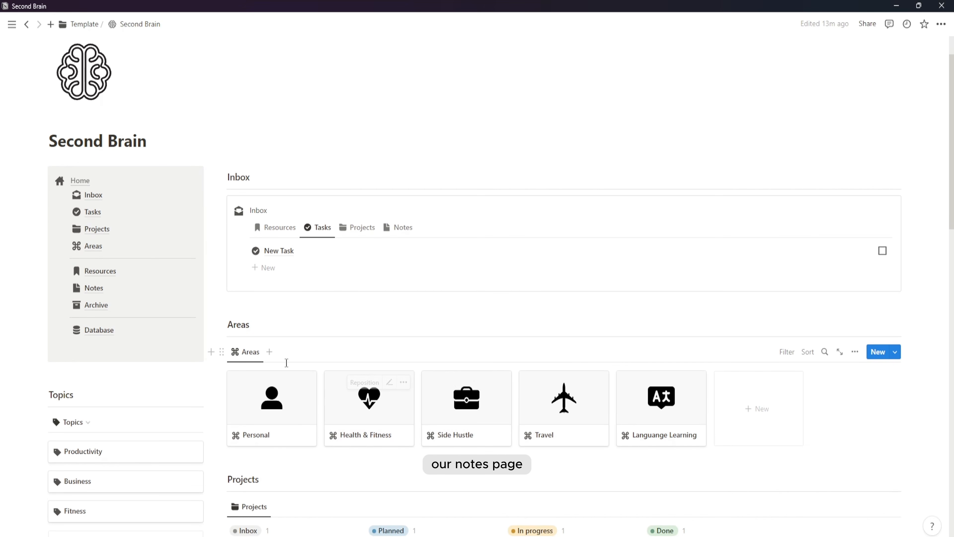
{"action": "scroll", "coordinate": [286, 362], "scroll_direction": "down", "scroll_amount": 2}
{"action": "left_click", "coordinate": [40, 120]}
{"action": "left_click", "coordinate": [111, 141]}
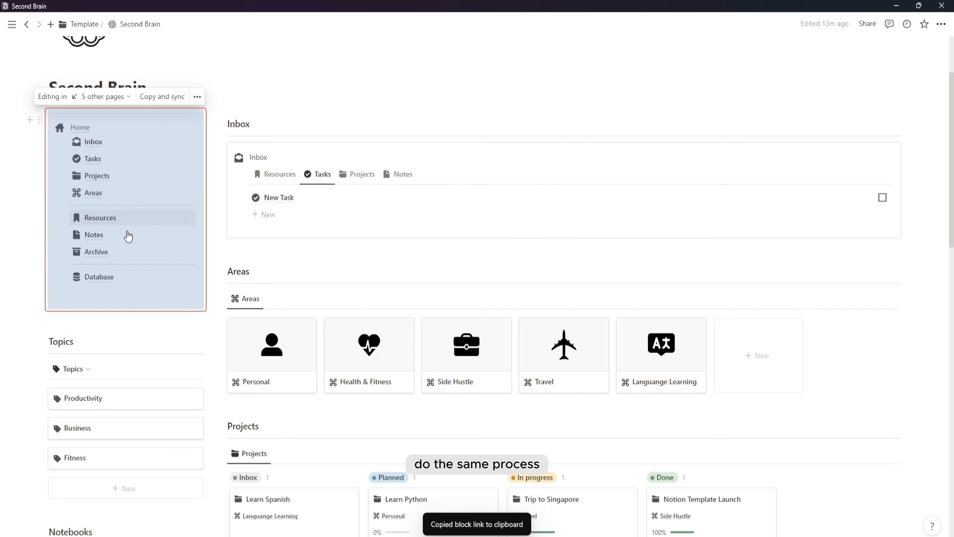
- Open the Notes page, add a two-column layout, and paste the synced navigation menu into the narrow first column
{"action": "left_click", "coordinate": [128, 236]}
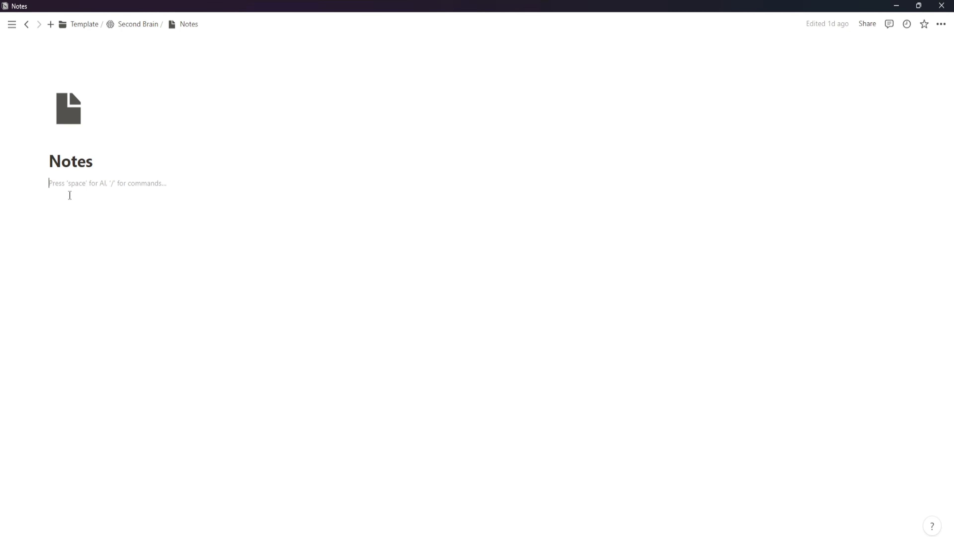
{"action": "type", "text": "/col"}
{"action": "key", "text": "Return"}
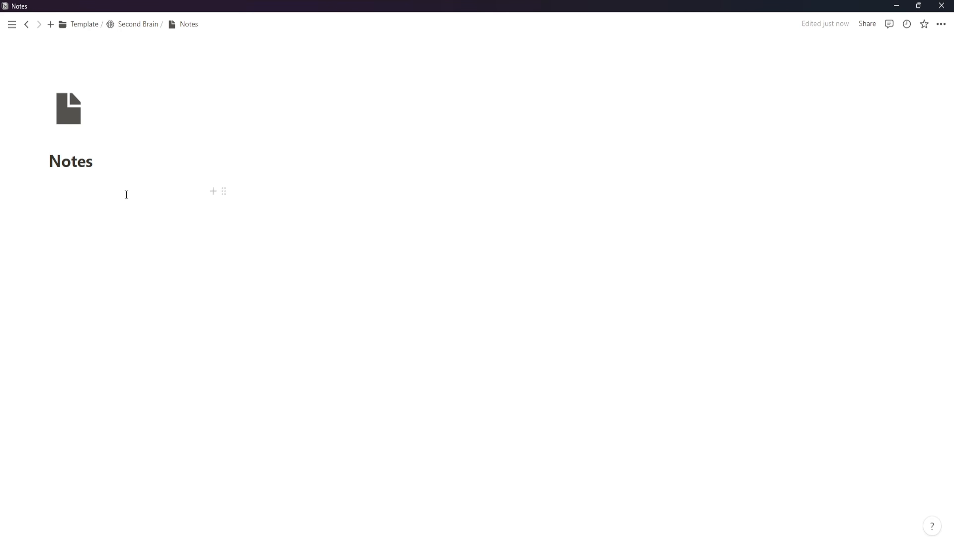
{"action": "key", "text": "ctrl+v"}
{"action": "left_click", "coordinate": [252, 248]}
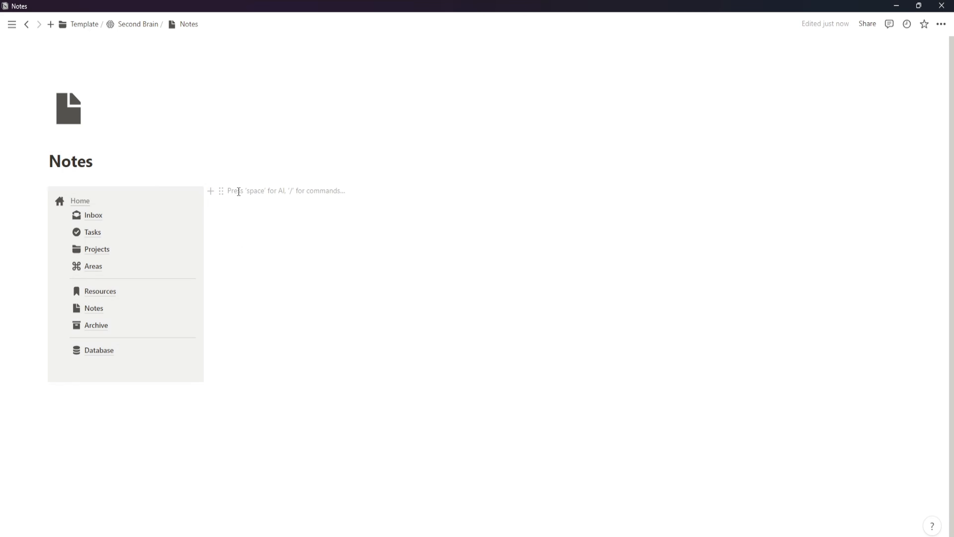
- Return to the home page and copy the Notes section with its heading, divider and database view
{"action": "left_click", "coordinate": [90, 216]}
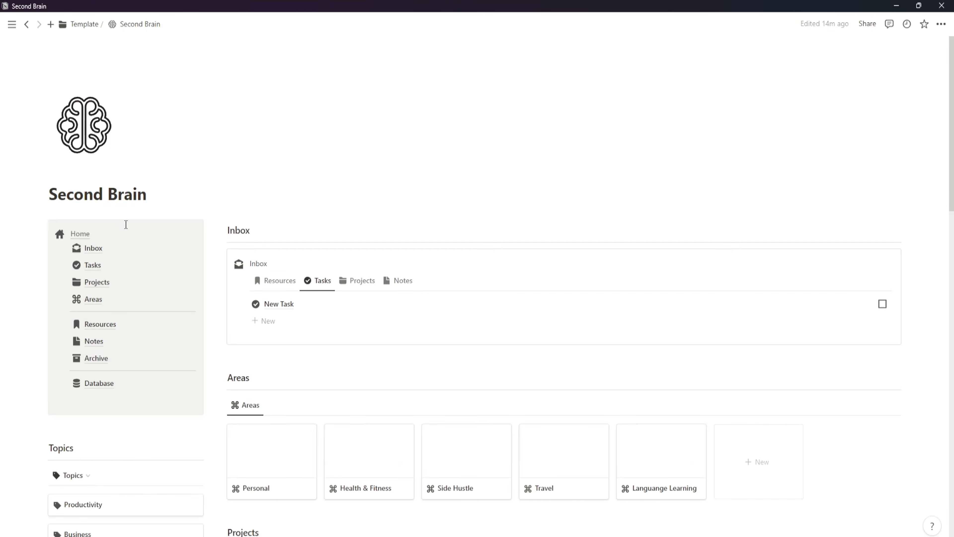
{"action": "scroll", "coordinate": [368, 370], "scroll_direction": "down", "scroll_amount": 15}
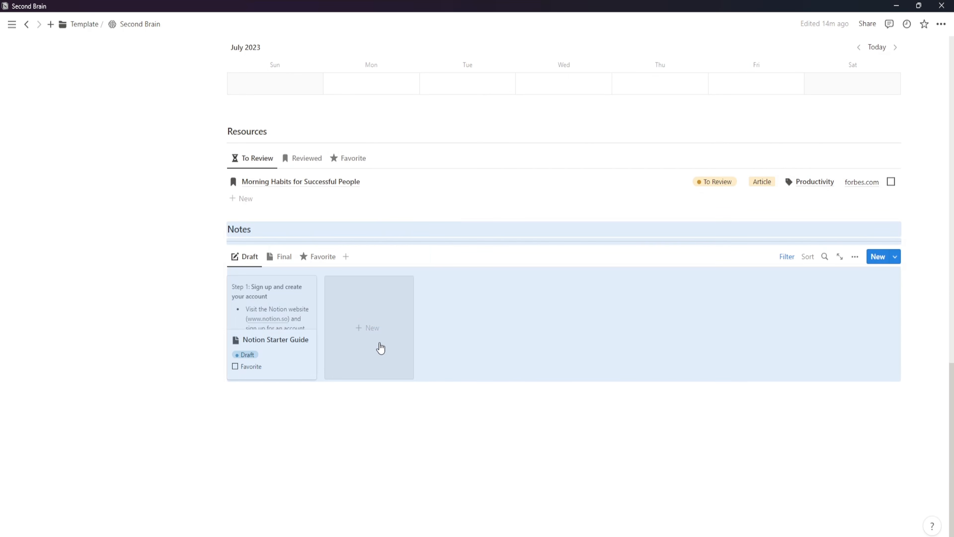
{"action": "scroll", "coordinate": [260, 347], "scroll_direction": "up", "scroll_amount": 20}
- Paste the copied Notes section beside the navigation menu on the Notes page without syncing it
{"action": "left_click", "coordinate": [123, 288]}
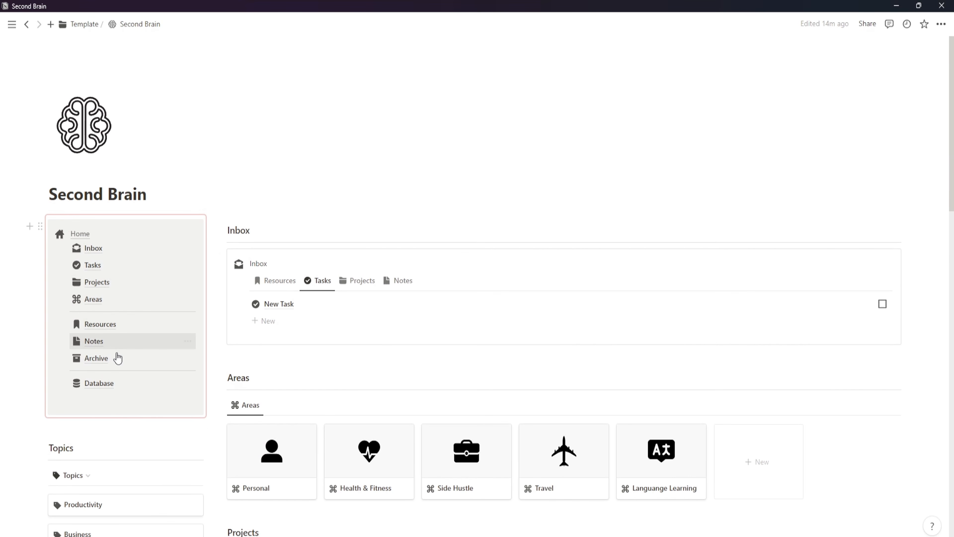
{"action": "right_click", "coordinate": [252, 194]}
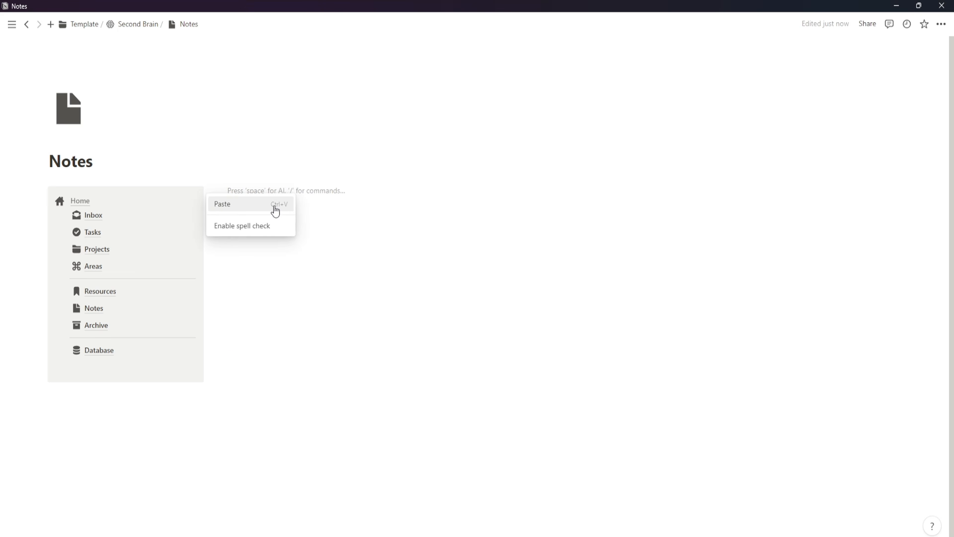
{"action": "left_click", "coordinate": [275, 206]}
{"action": "left_click", "coordinate": [773, 362]}
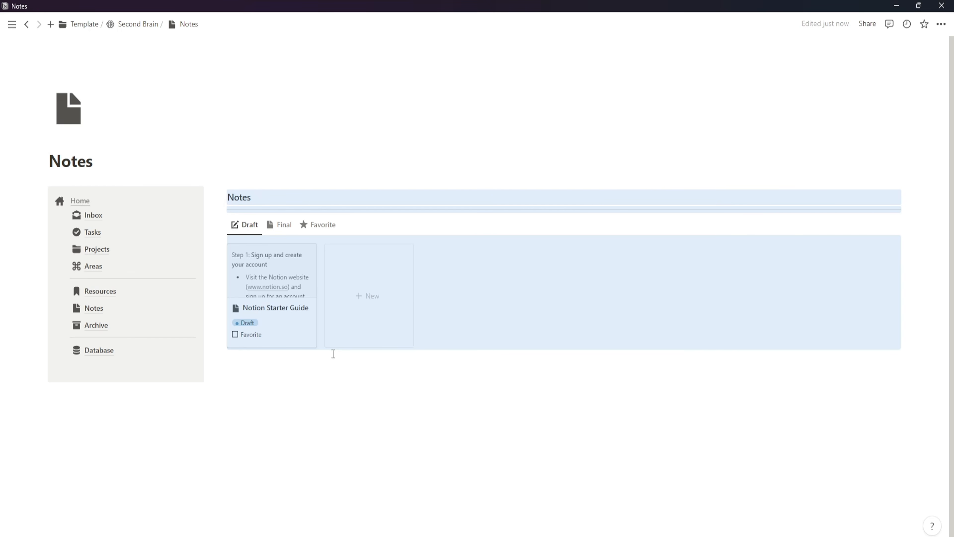
{"action": "left_click", "coordinate": [274, 396]}
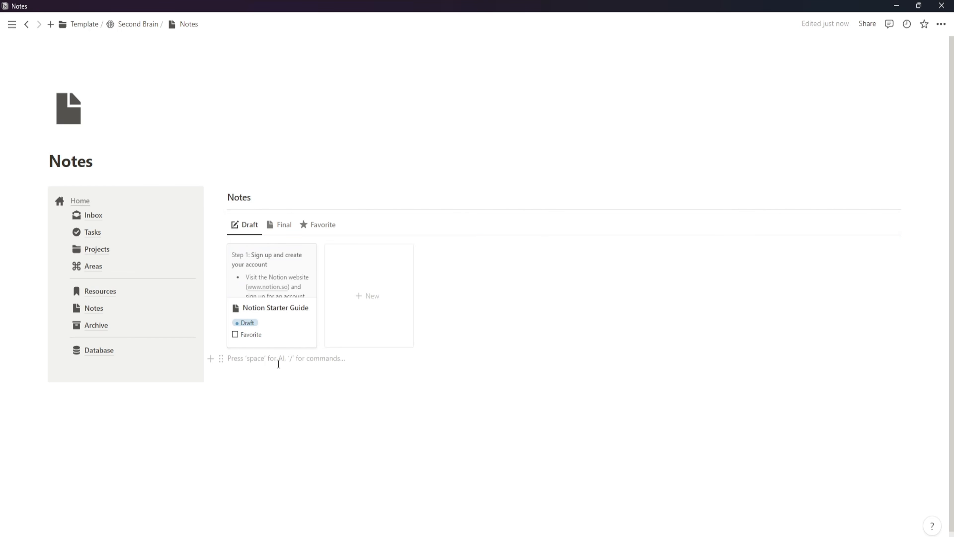
- Return to the home page and copy the Notebooks section with its heading, divider and database view
{"action": "left_click", "coordinate": [89, 200]}
{"action": "scroll", "coordinate": [158, 380], "scroll_direction": "down", "scroll_amount": 1}
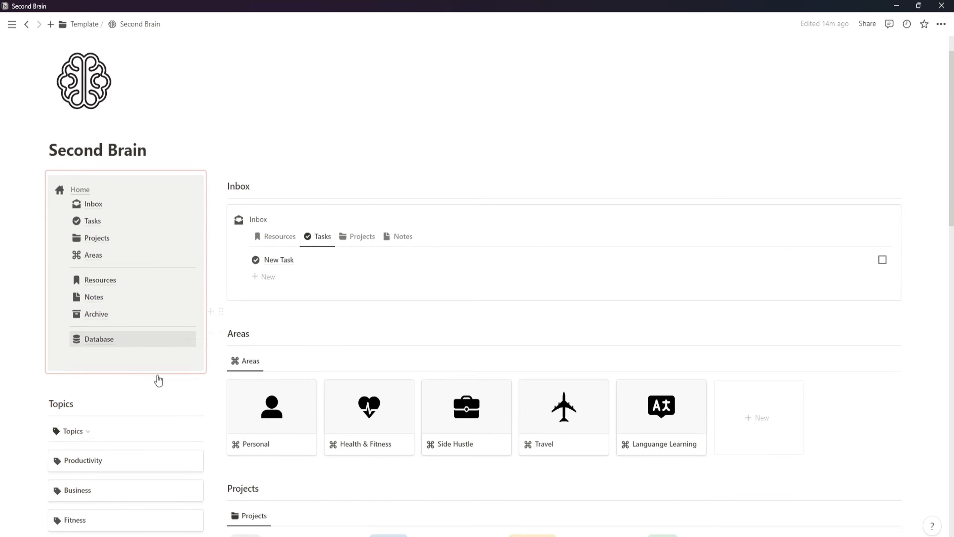
{"action": "scroll", "coordinate": [158, 381], "scroll_direction": "down", "scroll_amount": 5}
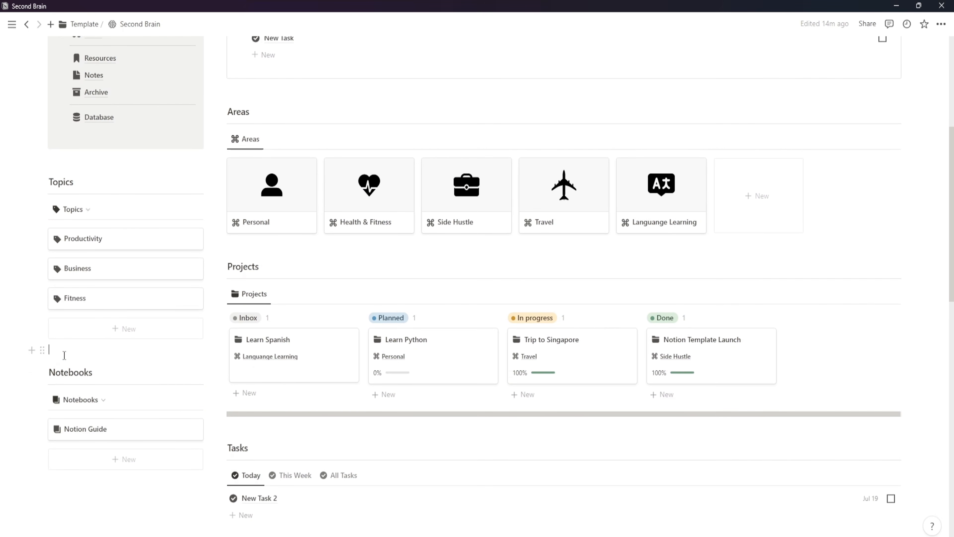
{"action": "left_click", "coordinate": [135, 489]}
{"action": "left_click_drag", "start_coordinate": [45, 360], "coordinate": [130, 486]}
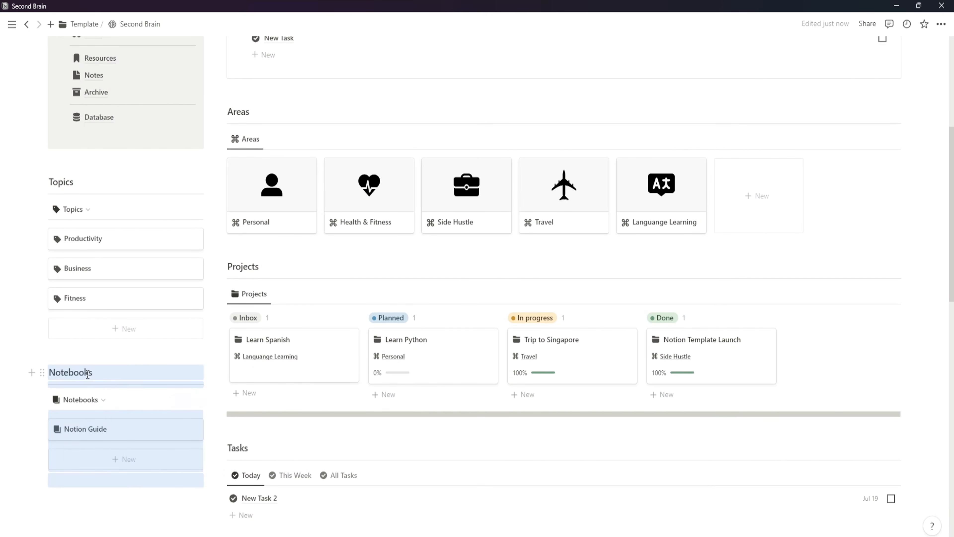
{"action": "scroll", "coordinate": [117, 260], "scroll_direction": "up", "scroll_amount": 4}
- Paste the copied Notebooks section below the notes gallery on the Notes page without syncing it
{"action": "left_click", "coordinate": [94, 235]}
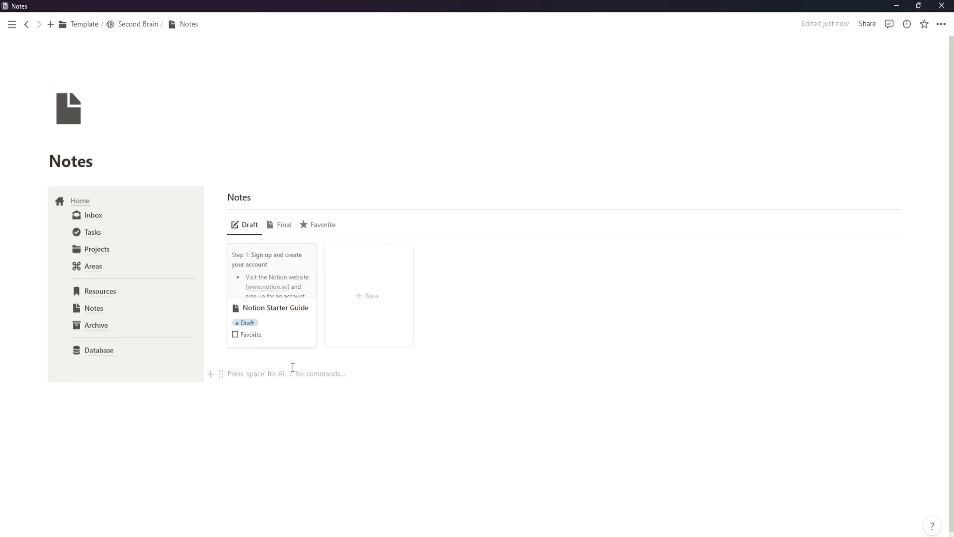
{"action": "left_click", "coordinate": [290, 374]}
{"action": "key", "text": "ctrl+v"}
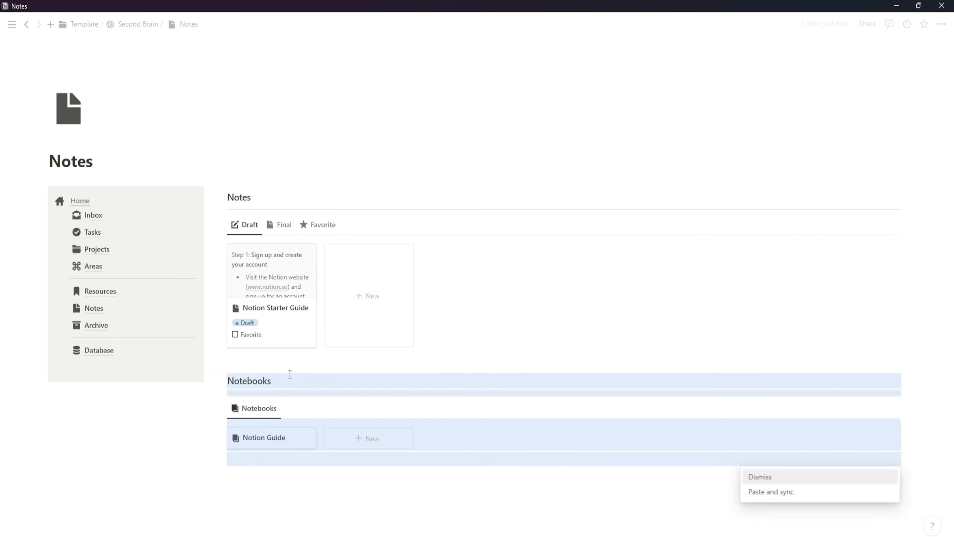
{"action": "left_click", "coordinate": [793, 477]}
{"action": "left_click", "coordinate": [616, 504]}
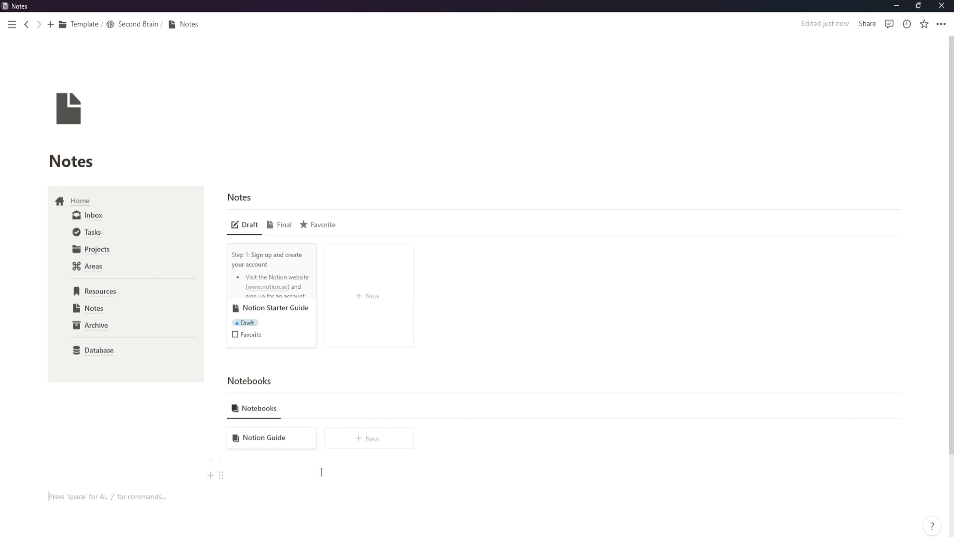
- Look through the Final and Favorite views of the notes gallery and return to the Draft view
{"action": "left_click", "coordinate": [282, 226]}
{"action": "left_click", "coordinate": [316, 224]}
{"action": "left_click", "coordinate": [248, 226]}
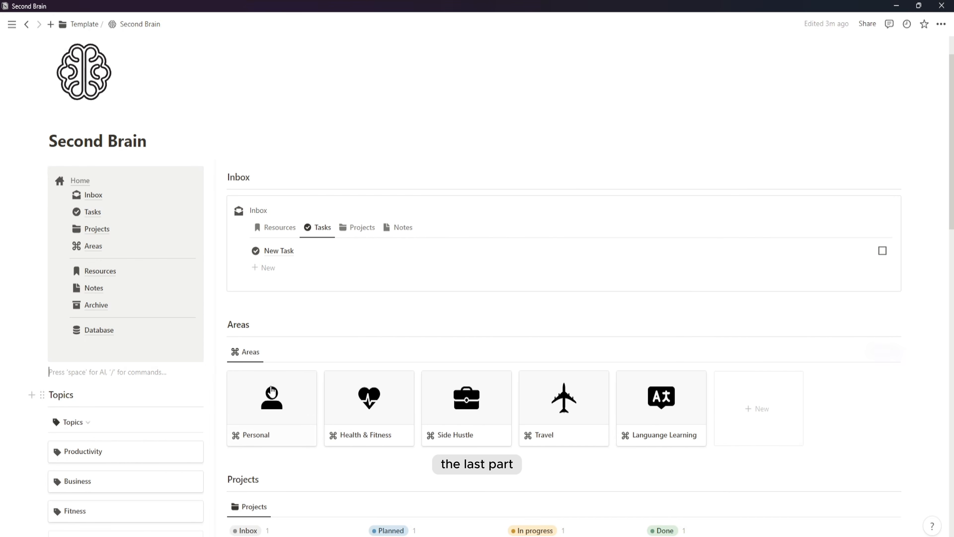
- Copy the synced navigation menu block on the home page for reuse on the Archive page
{"action": "scroll", "coordinate": [371, 348], "scroll_direction": "down", "scroll_amount": 2}
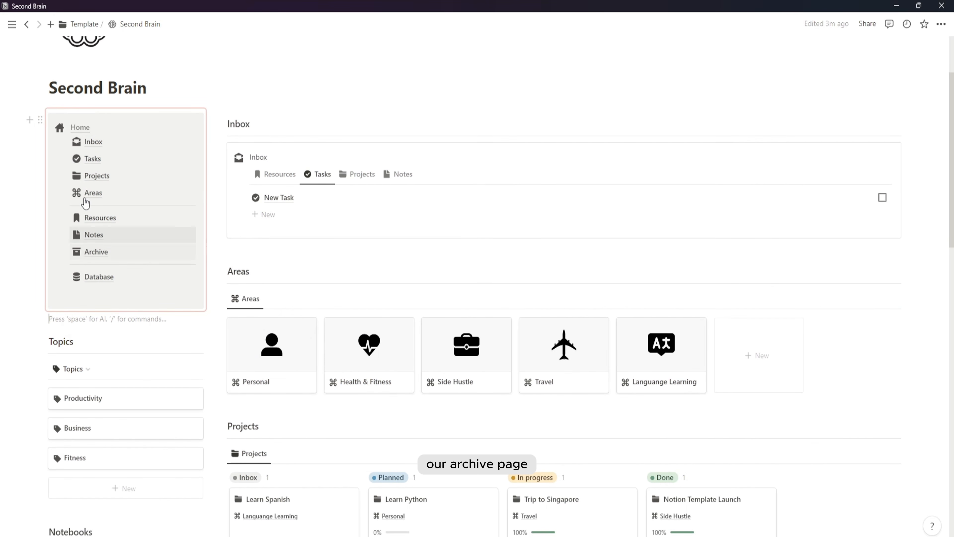
{"action": "left_click", "coordinate": [40, 123]}
{"action": "left_click", "coordinate": [103, 119]}
- Open the Archive page, add a two-column layout, and paste the synced navigation menu into the narrow first column
{"action": "left_click", "coordinate": [113, 251]}
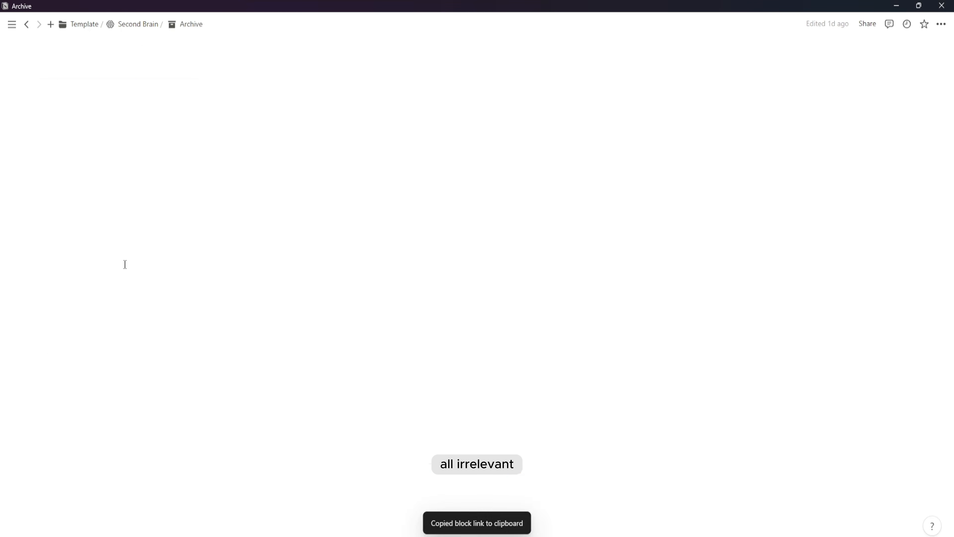
{"action": "type", "text": "/col"}
{"action": "key", "text": "Return"}
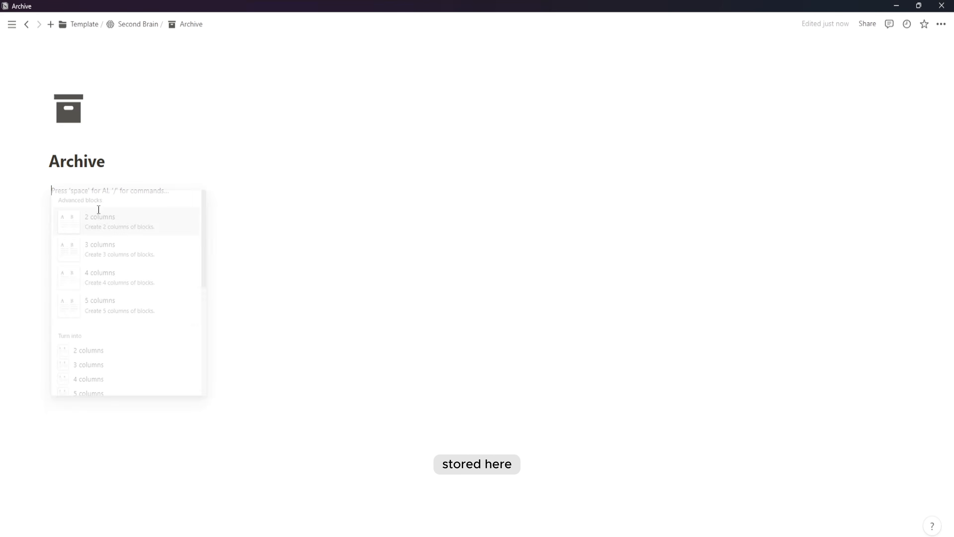
{"action": "left_click_drag", "start_coordinate": [192, 225], "coordinate": [193, 225]}
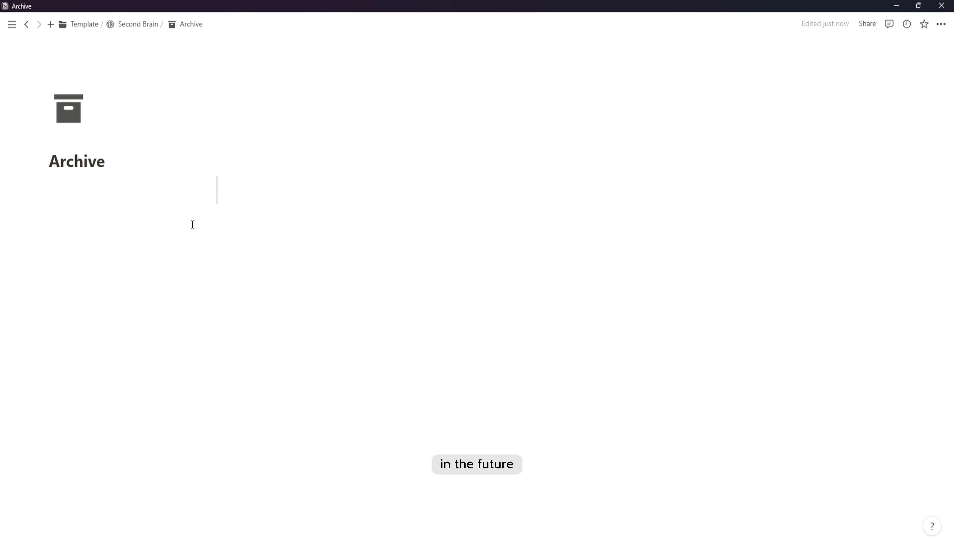
{"action": "key", "text": "ctrl+v"}
{"action": "left_click", "coordinate": [209, 245]}
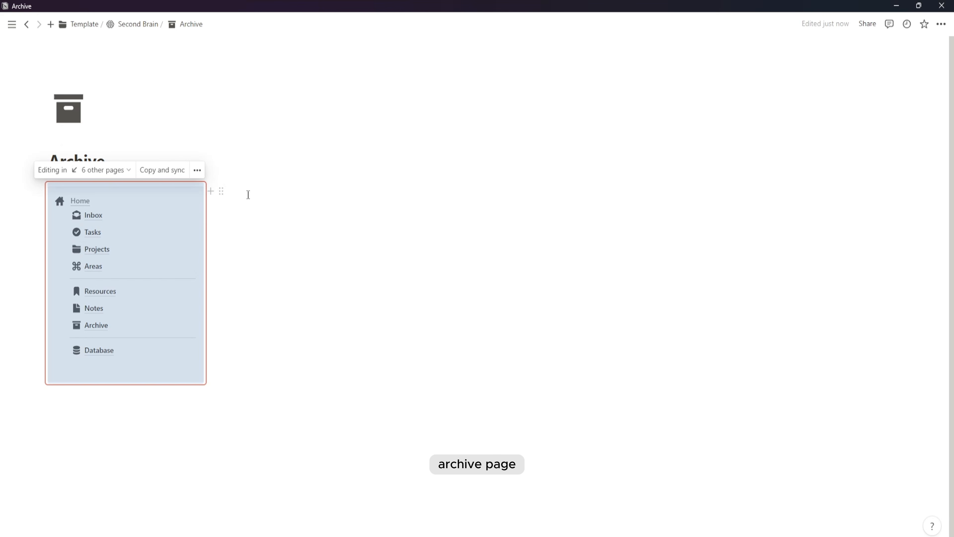
- Add a Heading 3 reading "Archive" with a divider beneath it in the wide column of the Archive page
{"action": "type", "text": "/head"}
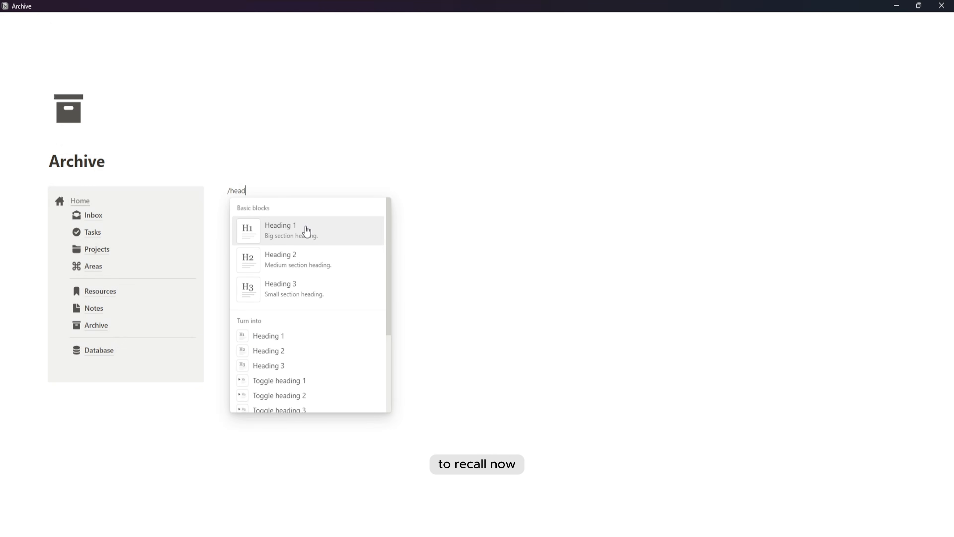
{"action": "left_click", "coordinate": [315, 280]}
{"action": "type", "text": "Archive"}
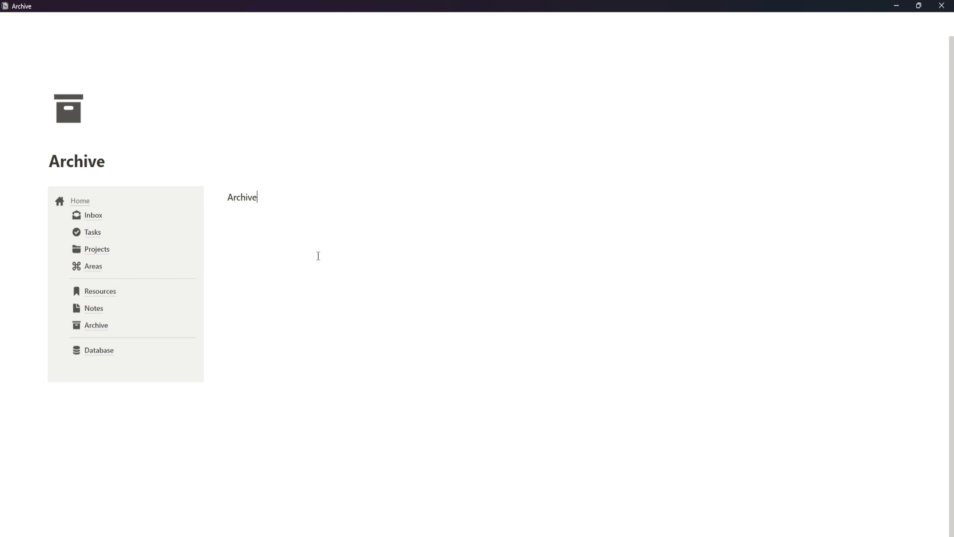
{"action": "key", "text": "Return"}
{"action": "type", "text": "/div"}
{"action": "key", "text": "Return"}
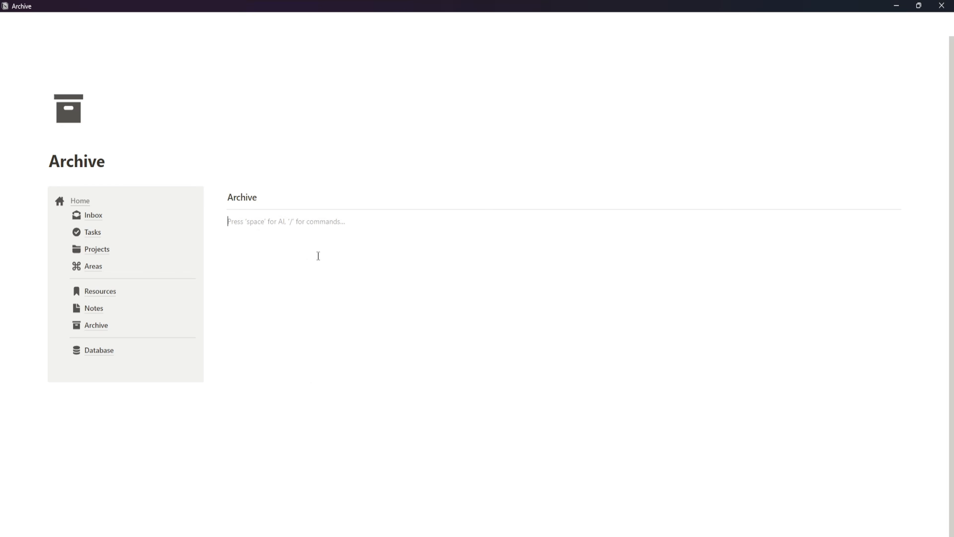
- Insert a Toggle heading 3 named "Areas" below the Archive divider
{"action": "type", "text": "/"}
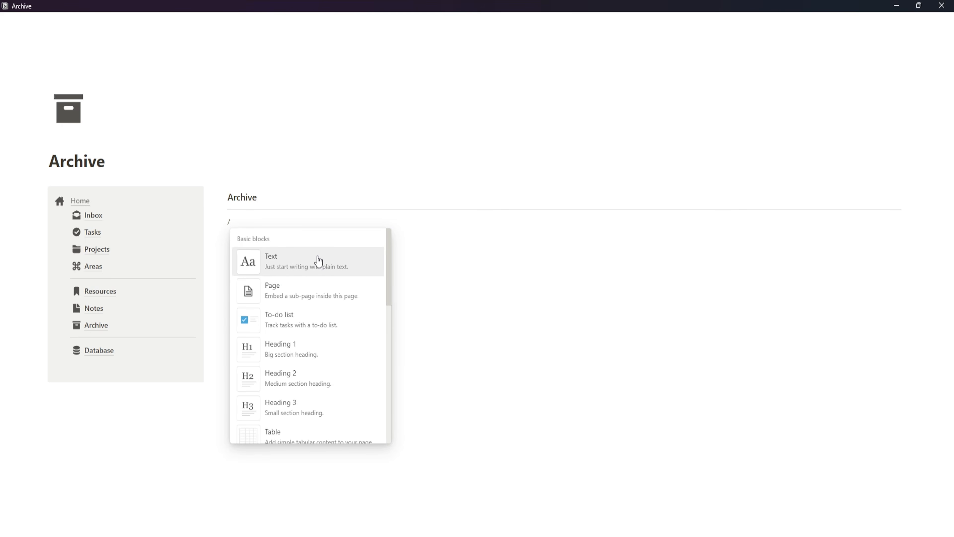
{"action": "type", "text": "tog"}
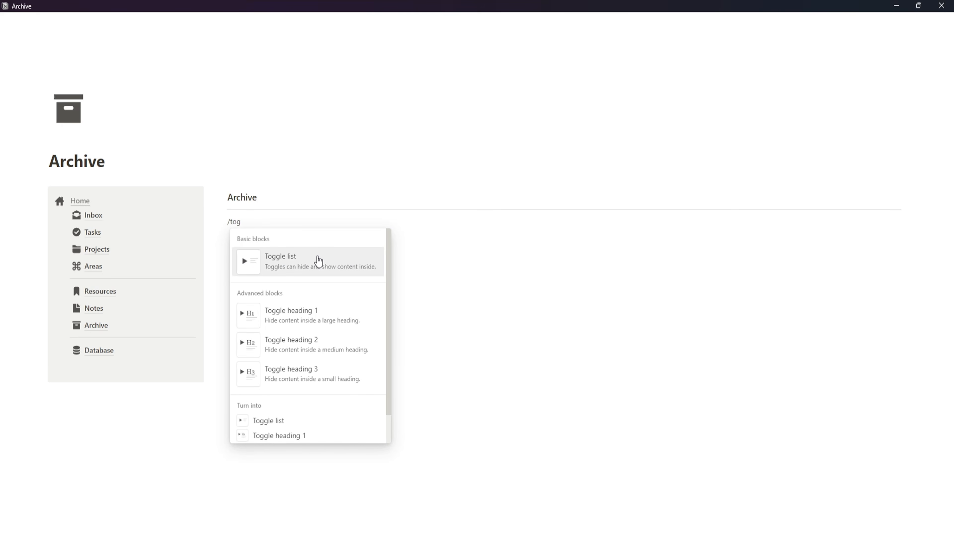
{"action": "left_click", "coordinate": [301, 376]}
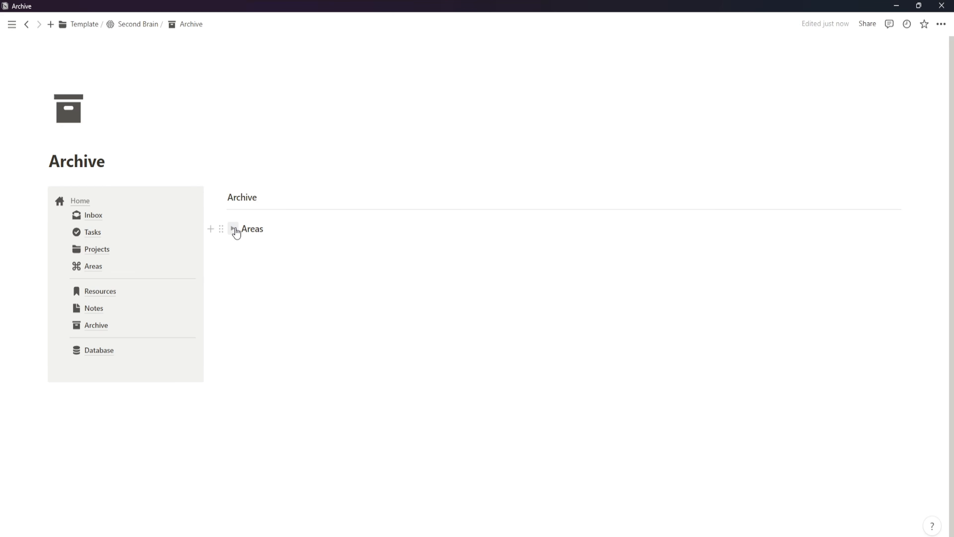
- Expand the Areas toggle and insert a linked view of the Areas database inside it
{"action": "left_click", "coordinate": [233, 229]}
{"action": "left_click", "coordinate": [262, 242]}
{"action": "type", "text": "/"}
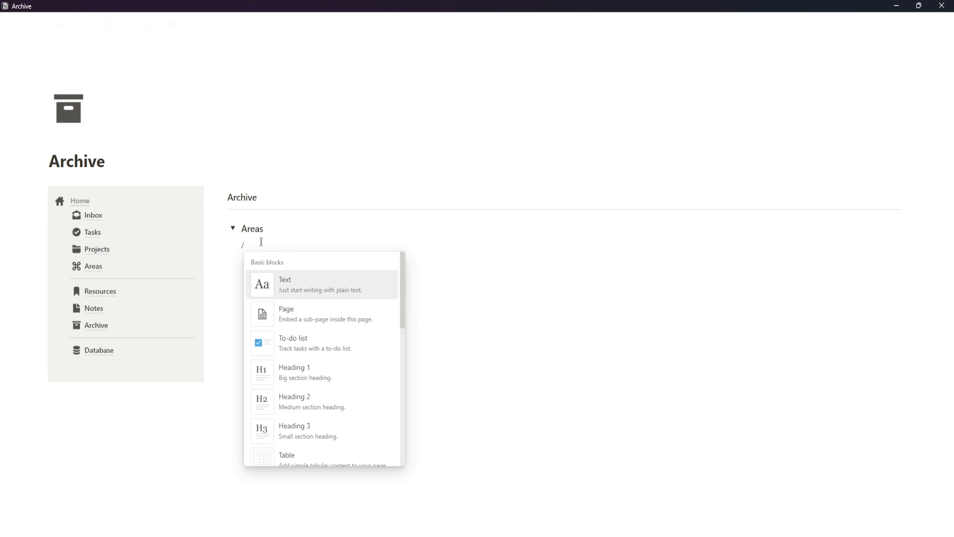
{"action": "type", "text": "linked"}
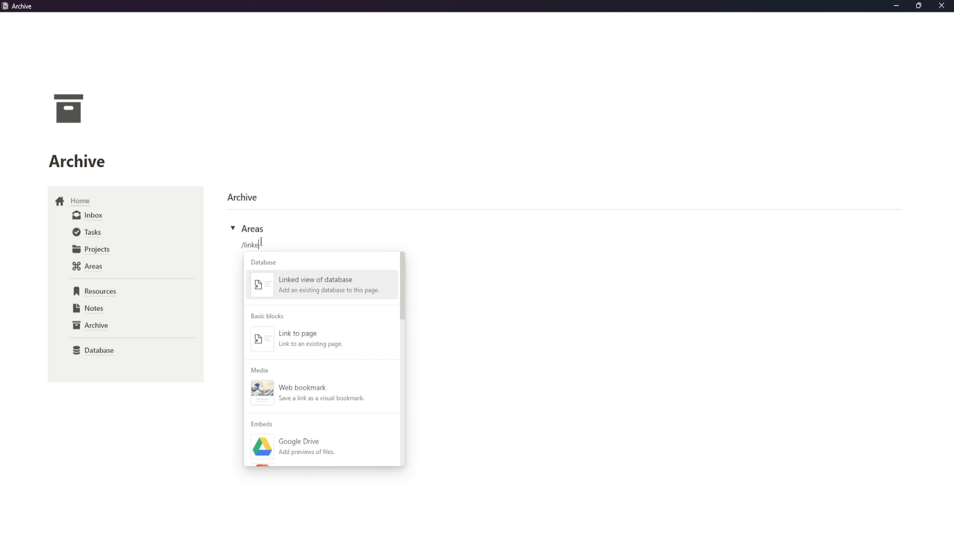
{"action": "left_click", "coordinate": [318, 290]}
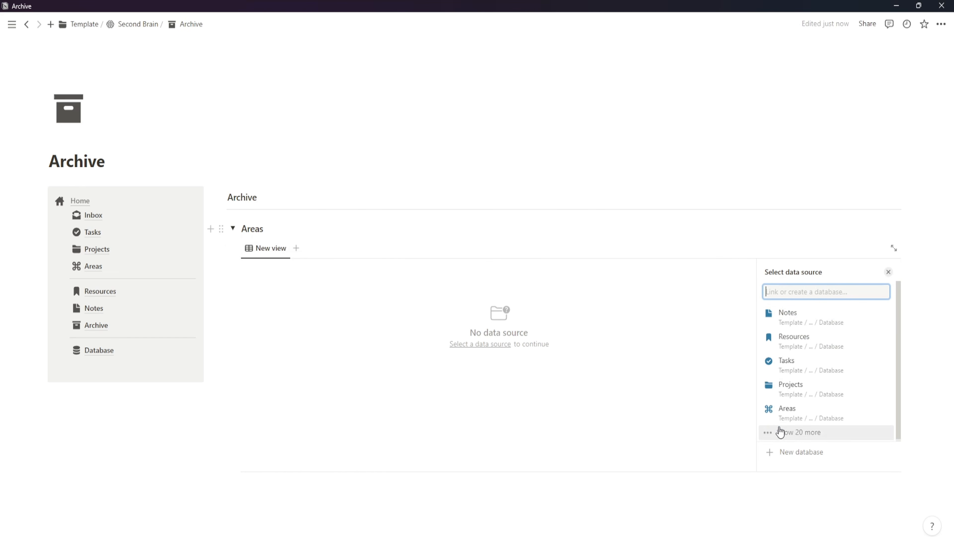
{"action": "left_click", "coordinate": [783, 413]}
{"action": "left_click", "coordinate": [770, 272]}
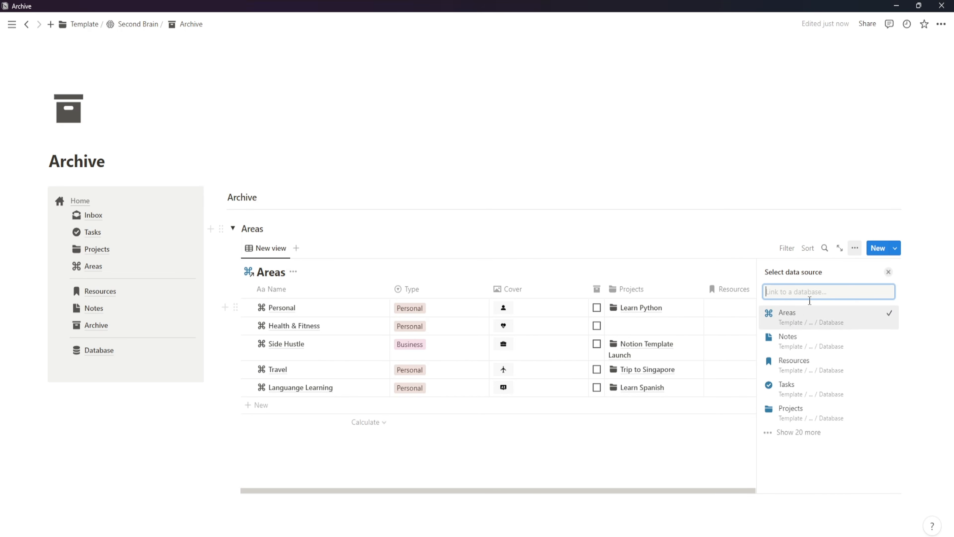
- Hide the database title of the linked Areas view and switch its layout to List
{"action": "left_click", "coordinate": [293, 271]}
{"action": "left_click", "coordinate": [290, 327]}
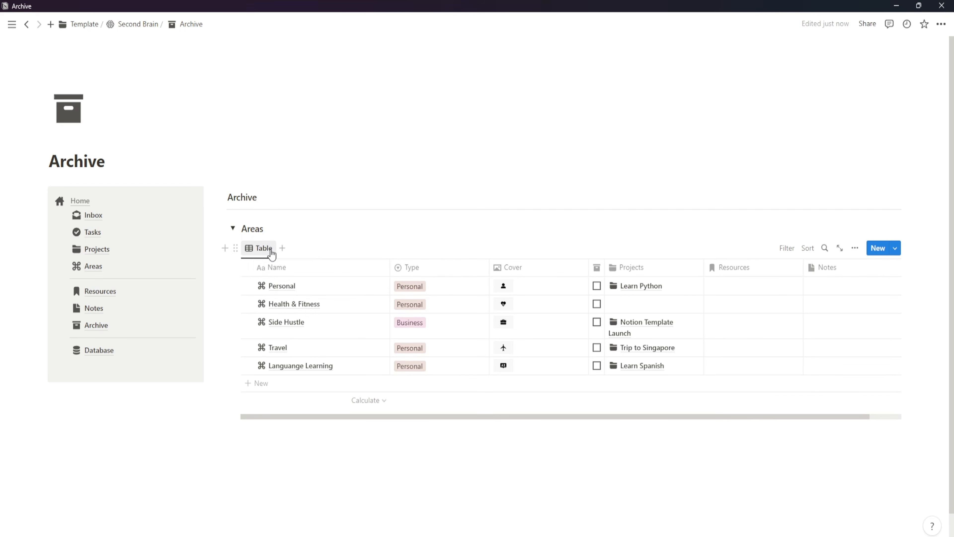
{"action": "left_click", "coordinate": [263, 248]}
{"action": "left_click", "coordinate": [277, 285]}
{"action": "left_click", "coordinate": [842, 333]}
{"action": "left_click", "coordinate": [828, 338]}
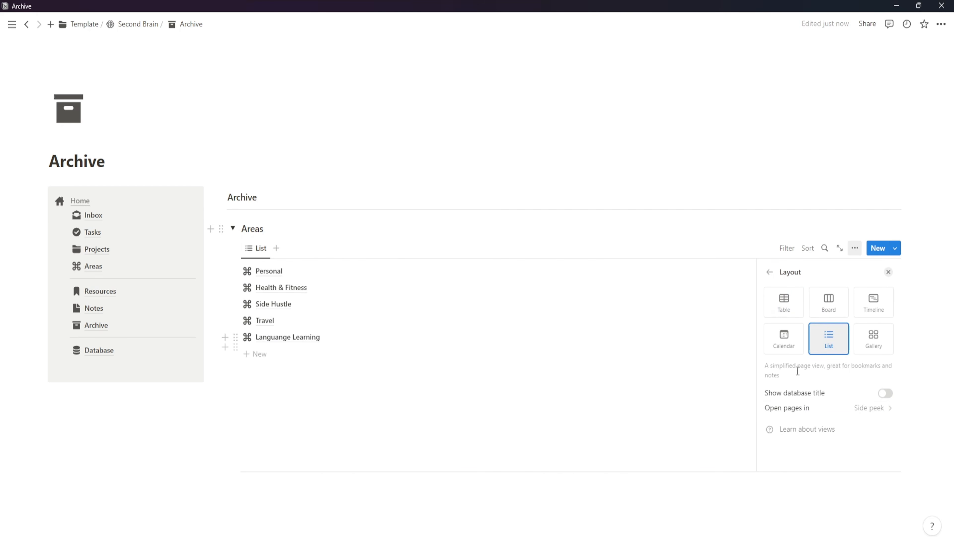
- Show the Archive property and hide the Type property in the Areas list view
{"action": "left_click", "coordinate": [769, 272]}
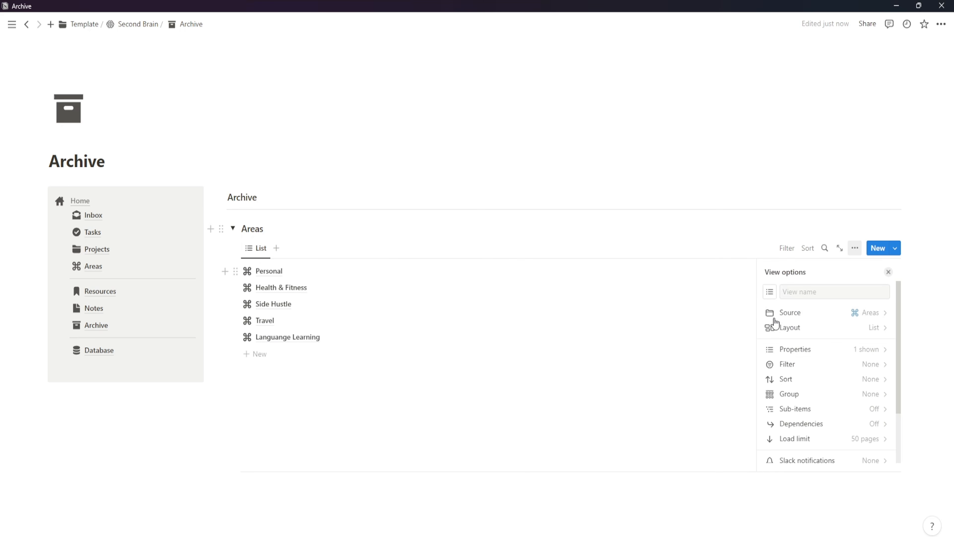
{"action": "left_click", "coordinate": [869, 358]}
{"action": "left_click", "coordinate": [873, 335]}
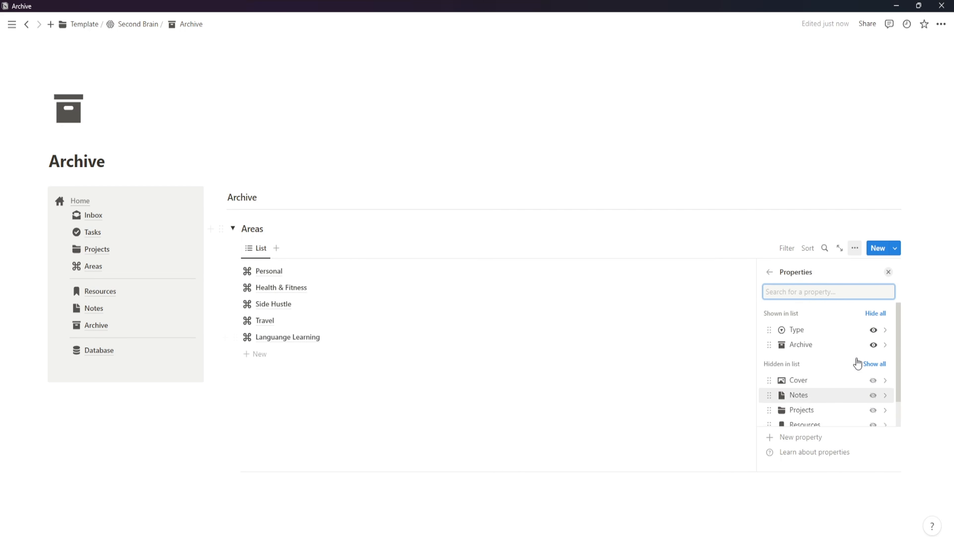
{"action": "left_click", "coordinate": [374, 401]}
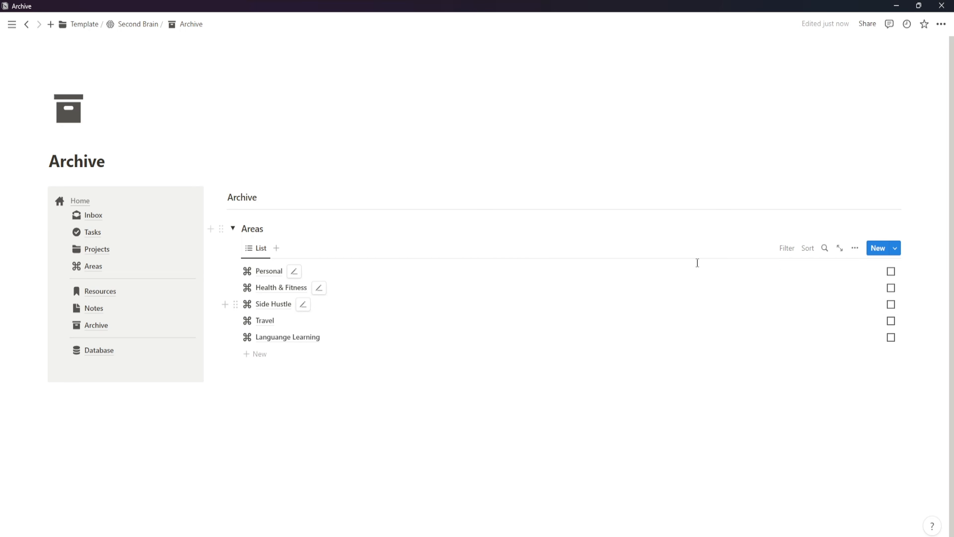
- Filter the Areas list to entries whose Archive checkbox is Checked
{"action": "left_click", "coordinate": [788, 257]}
{"action": "left_click", "coordinate": [758, 337]}
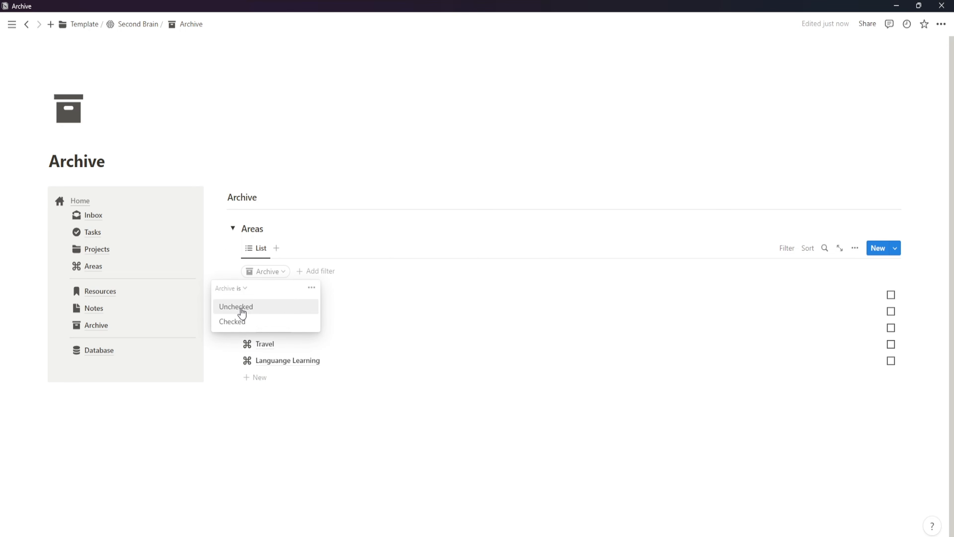
{"action": "left_click", "coordinate": [244, 326]}
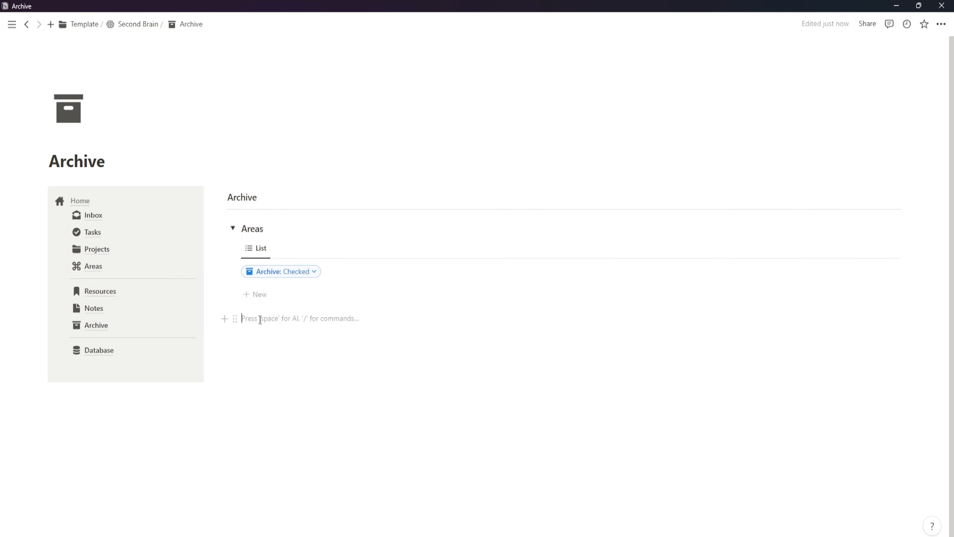
{"action": "type", "text": "/head"}
{"action": "left_click", "coordinate": [303, 416]}
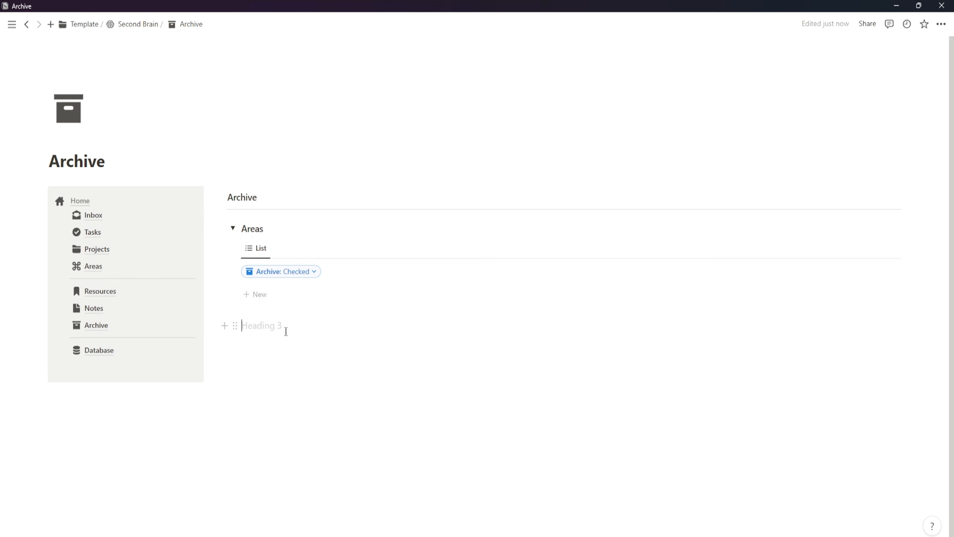
{"action": "key", "text": "BackSpace"}
- Insert a Toggle heading 3 named "Projects" below the Areas list and move it out of the Areas toggle
{"action": "type", "text": "/head"}
{"action": "key", "text": "BackSpace"}
{"action": "key", "text": "BackSpace"}
{"action": "key", "text": "BackSpace"}
{"action": "key", "text": "BackSpace"}
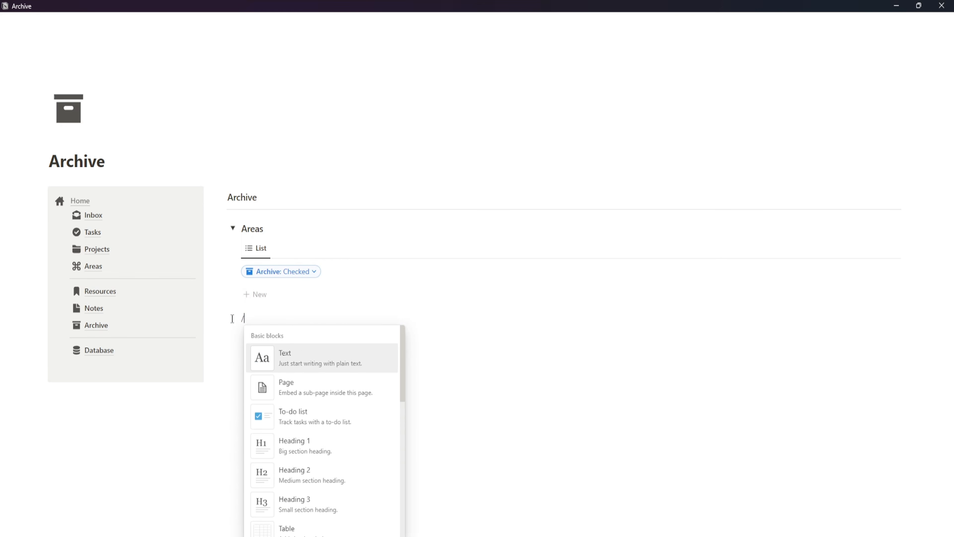
{"action": "type", "text": "tog"}
{"action": "left_click", "coordinate": [291, 465]}
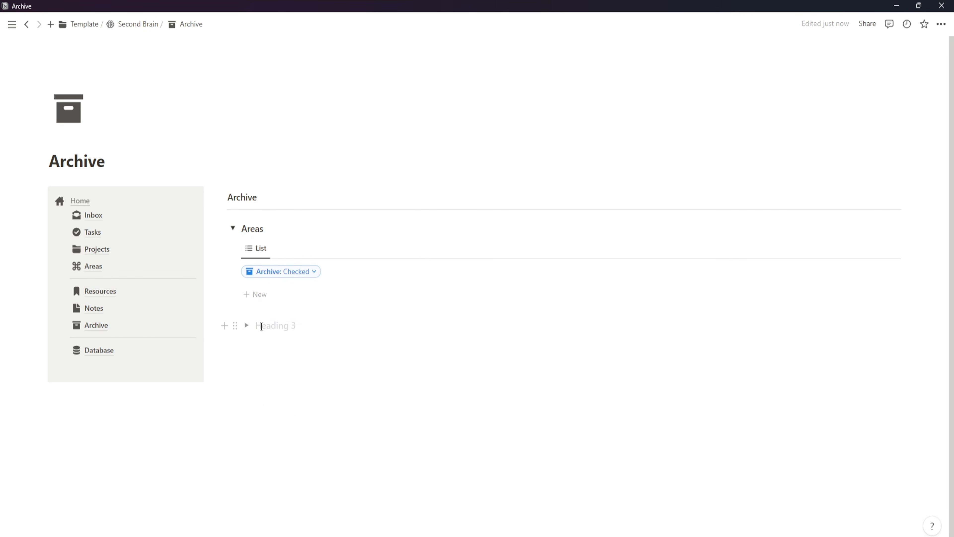
{"action": "left_click_drag", "start_coordinate": [235, 326], "coordinate": [226, 306]}
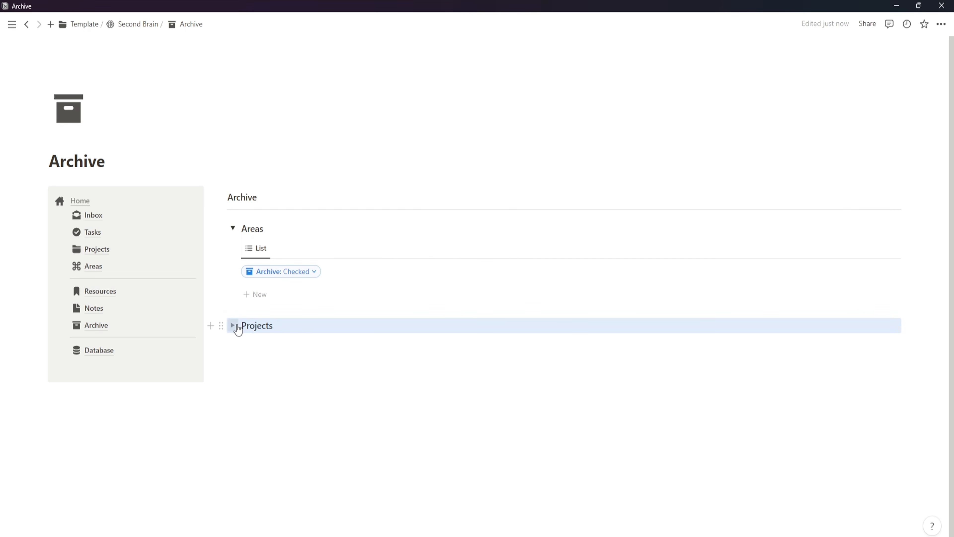
- Expand the Projects toggle and insert a linked view of the Projects database inside it
{"action": "left_click", "coordinate": [234, 326]}
{"action": "left_click", "coordinate": [288, 346]}
{"action": "type", "text": "/linked"}
{"action": "left_click", "coordinate": [337, 168]}
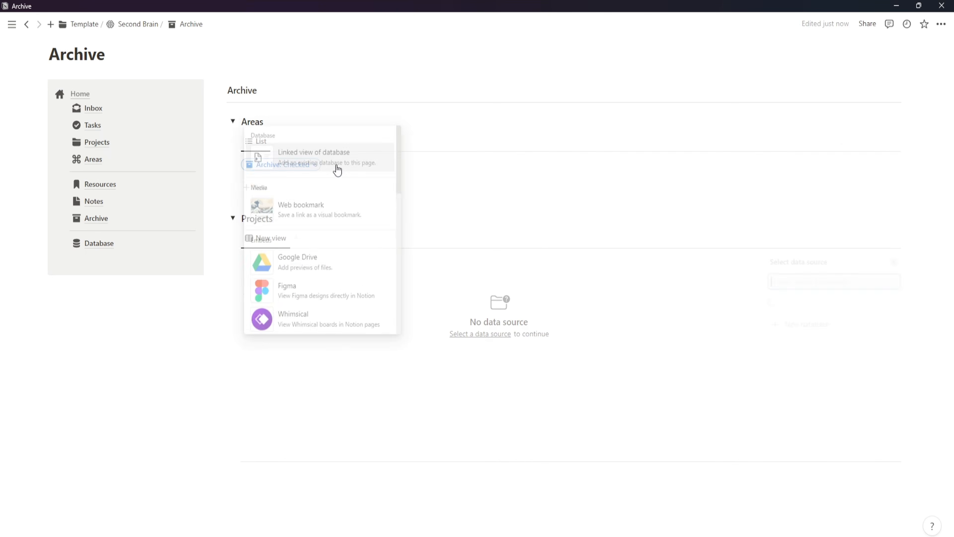
{"action": "left_click", "coordinate": [808, 399]}
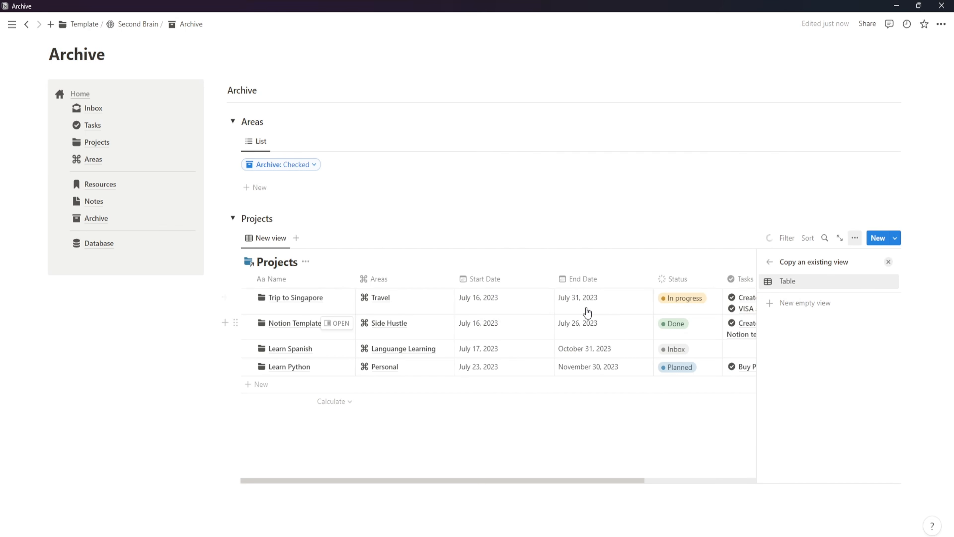
- Hide the database title of the linked Projects view and switch its layout to List
{"action": "left_click", "coordinate": [279, 264]}
{"action": "left_click", "coordinate": [287, 319]}
{"action": "left_click", "coordinate": [259, 238]}
{"action": "left_click", "coordinate": [283, 274]}
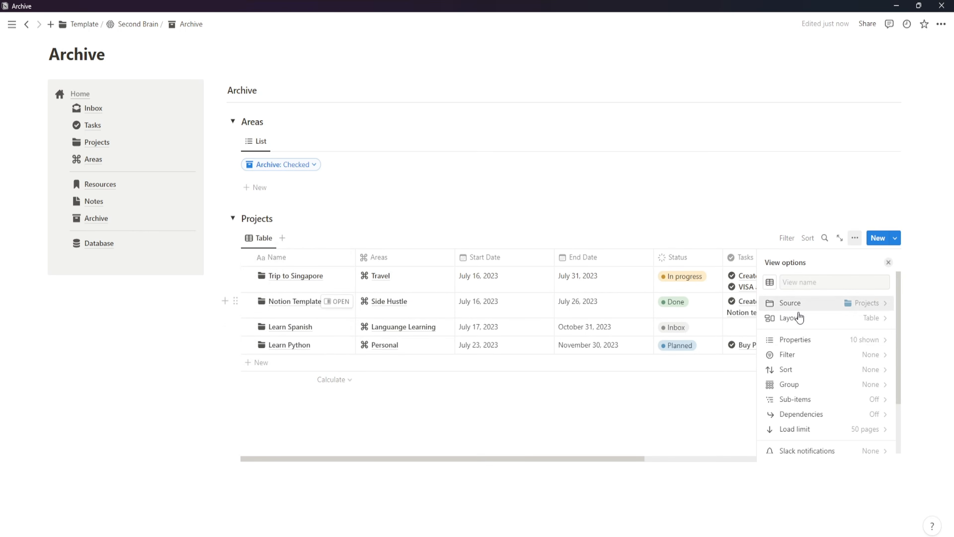
{"action": "left_click", "coordinate": [799, 317]}
{"action": "left_click", "coordinate": [829, 328]}
- Hide the Start Date property and show the Archive property in the Projects list view
{"action": "left_click", "coordinate": [770, 262]}
{"action": "left_click", "coordinate": [812, 340]}
{"action": "left_click", "coordinate": [874, 321]}
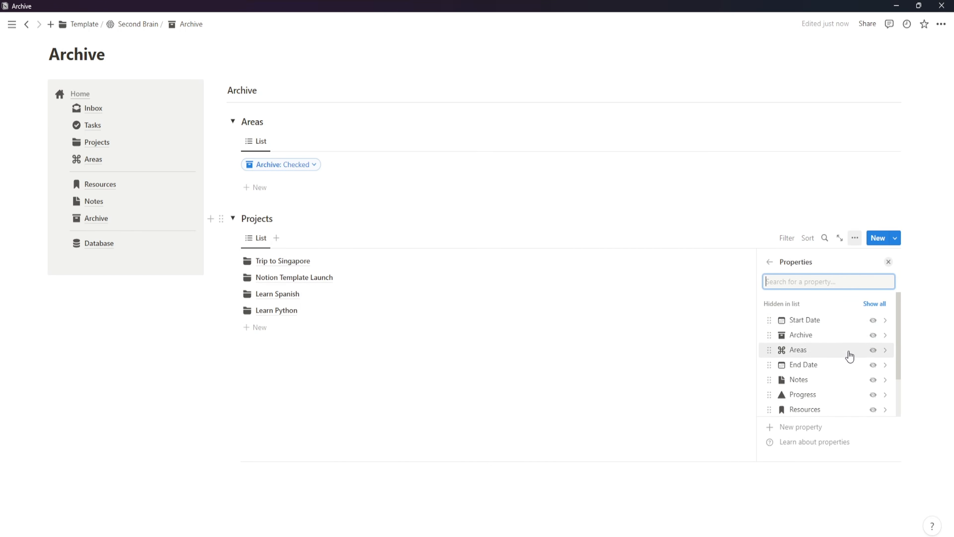
{"action": "left_click", "coordinate": [874, 335]}
{"action": "left_click", "coordinate": [770, 262]}
{"action": "left_click", "coordinate": [695, 311]}
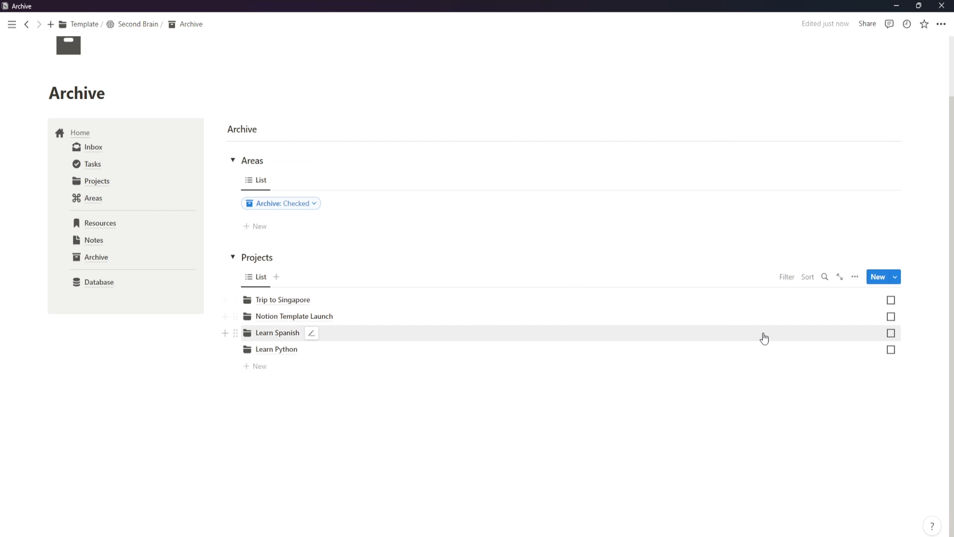
- Filter the Projects list to entries whose Archive checkbox is Checked
{"action": "left_click", "coordinate": [786, 276]}
{"action": "left_click", "coordinate": [770, 377]}
{"action": "left_click", "coordinate": [277, 356]}
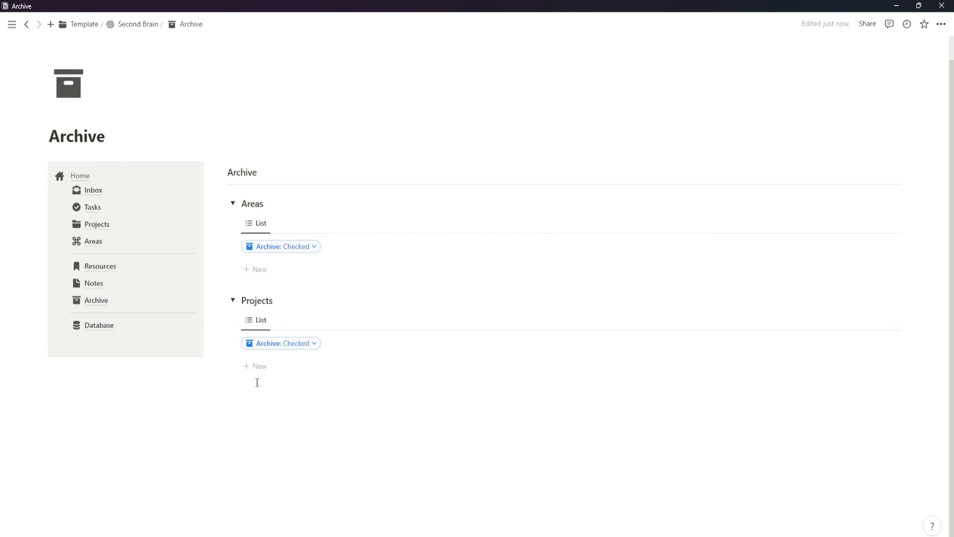
- Add a Toggle heading 3 named "Tasks" below the Projects section
{"action": "left_click", "coordinate": [252, 393]}
{"action": "type", "text": "/tog"}
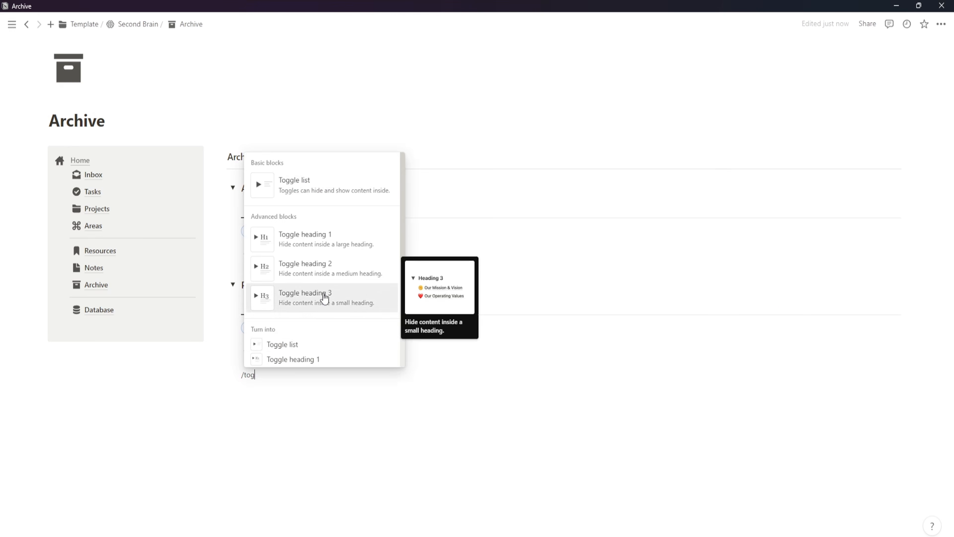
{"action": "left_click", "coordinate": [325, 299]}
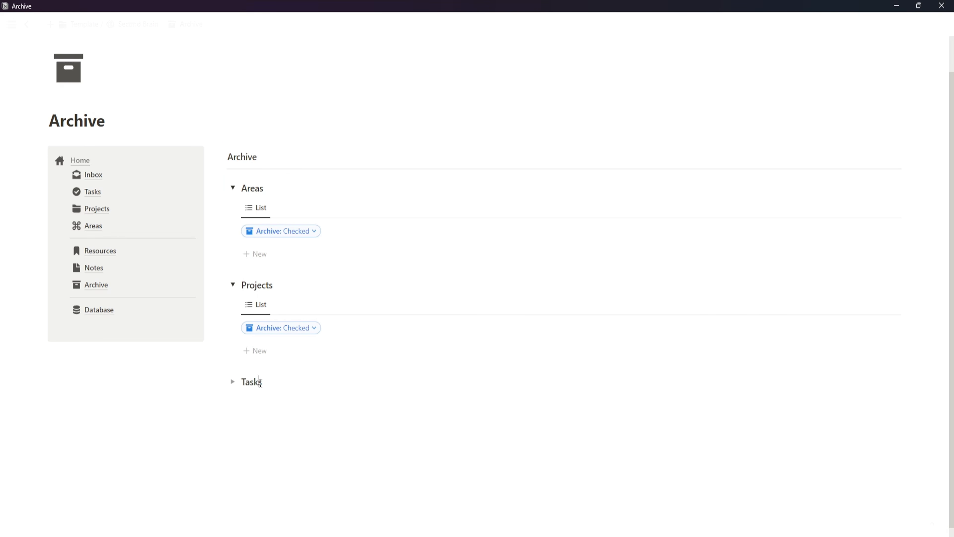
- Expand the Tasks toggle and insert a linked view of the Tasks database inside it
{"action": "left_click", "coordinate": [233, 381]}
{"action": "left_click", "coordinate": [255, 397]}
{"action": "type", "text": "/linked"}
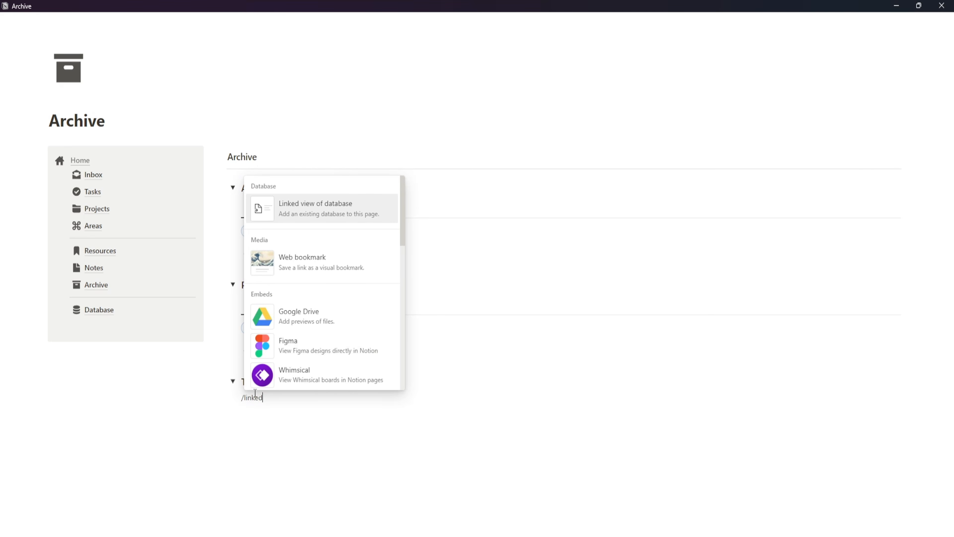
{"action": "left_click", "coordinate": [328, 217]}
{"action": "left_click", "coordinate": [800, 384]}
{"action": "left_click", "coordinate": [770, 246]}
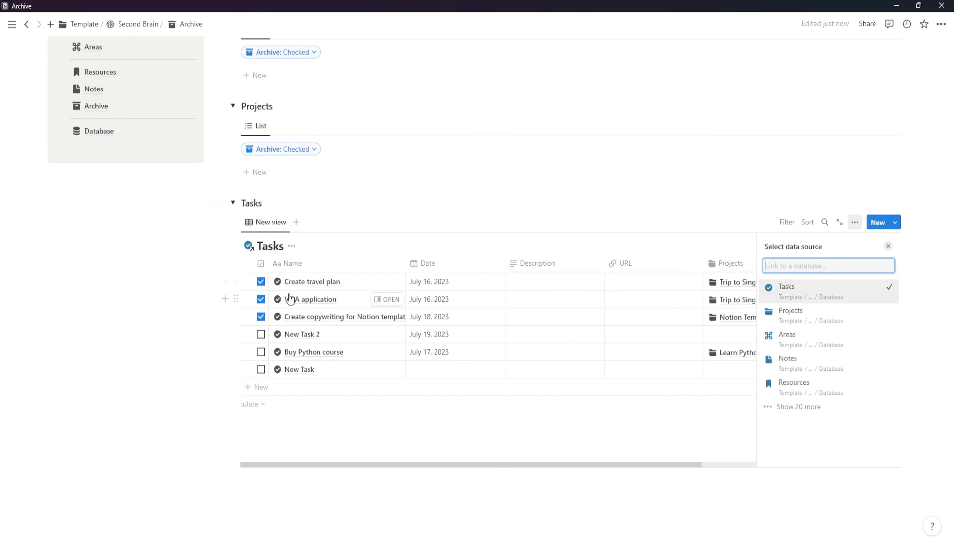
- Hide the database title of the linked Tasks view and switch its layout to List
{"action": "left_click", "coordinate": [291, 246]}
{"action": "left_click", "coordinate": [292, 300]}
{"action": "left_click", "coordinate": [856, 222]}
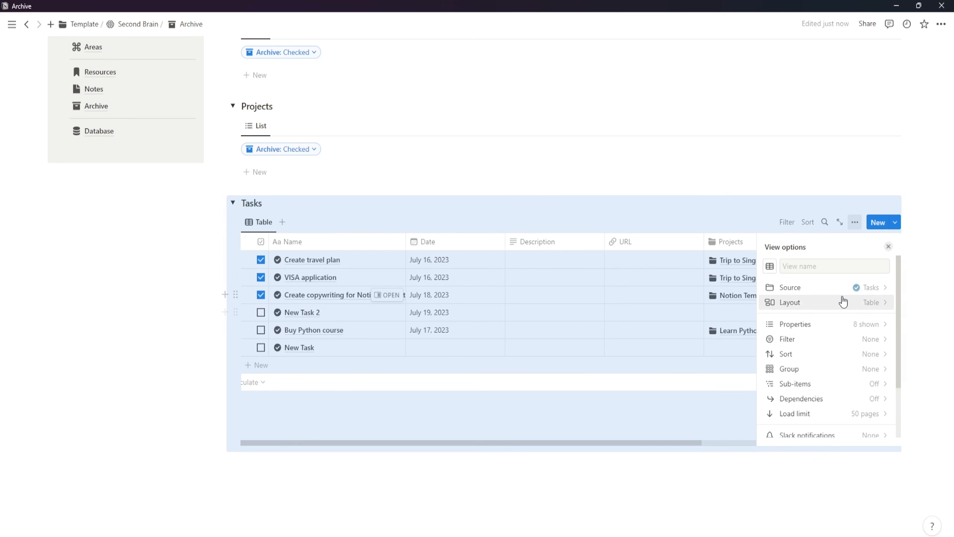
{"action": "left_click", "coordinate": [790, 301]}
{"action": "left_click", "coordinate": [829, 320]}
- Hide the Date property and show the Complete property in the Tasks list view
{"action": "left_click", "coordinate": [874, 326]}
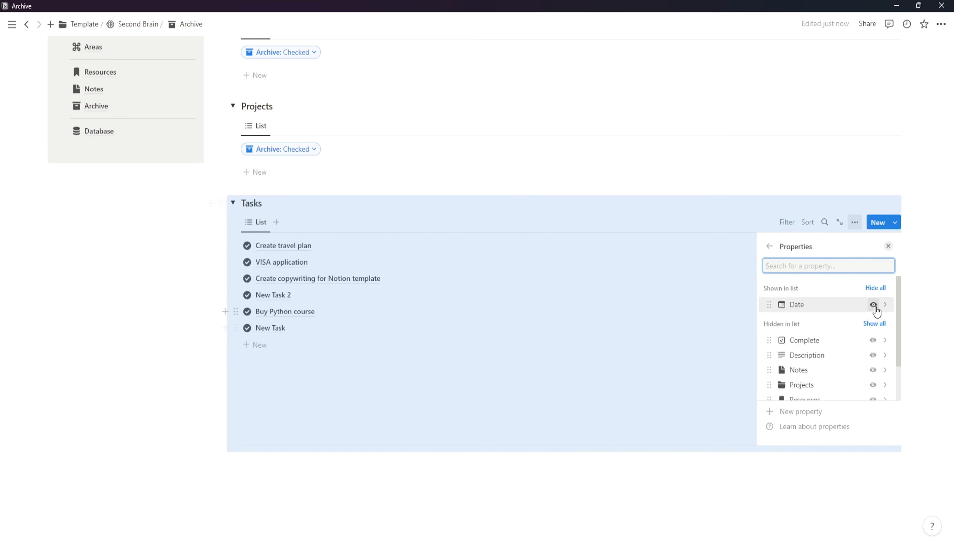
{"action": "left_click", "coordinate": [874, 305]}
{"action": "left_click", "coordinate": [874, 320]}
{"action": "left_click", "coordinate": [770, 247]}
{"action": "left_click", "coordinate": [219, 420]}
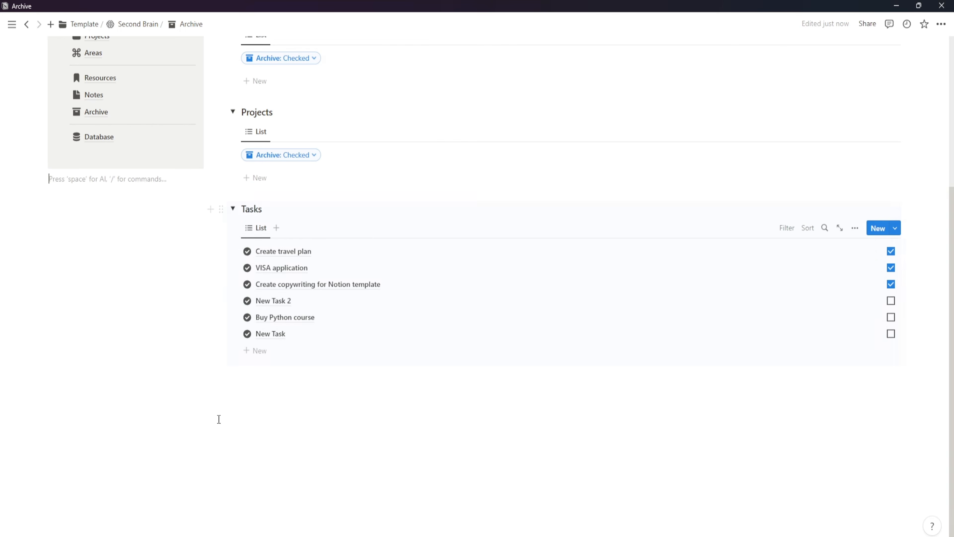
- Filter the Tasks list to entries whose Complete checkbox is Checked
{"action": "left_click", "coordinate": [791, 232]}
{"action": "left_click", "coordinate": [790, 332]}
{"action": "left_click", "coordinate": [180, 320]}
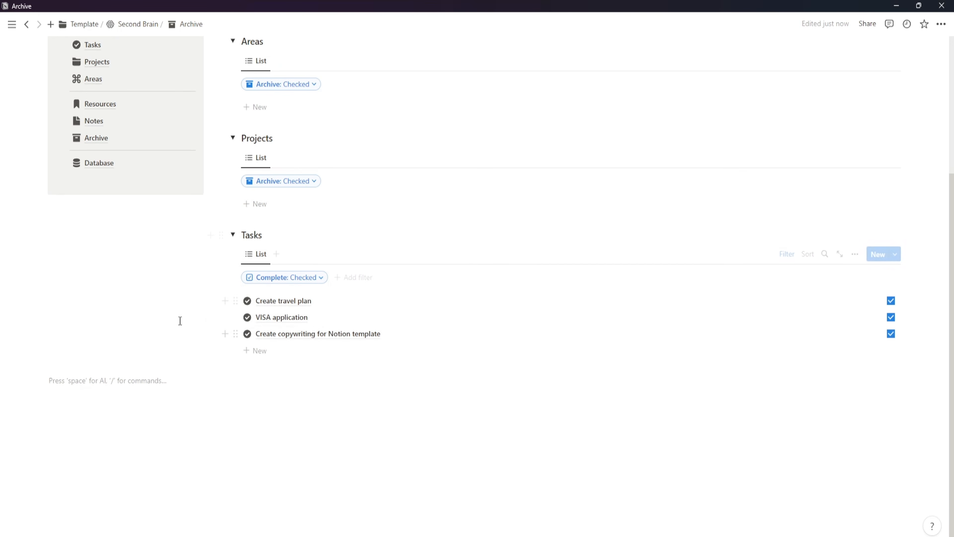
{"action": "left_click", "coordinate": [260, 350]}
{"action": "left_click", "coordinate": [234, 350]}
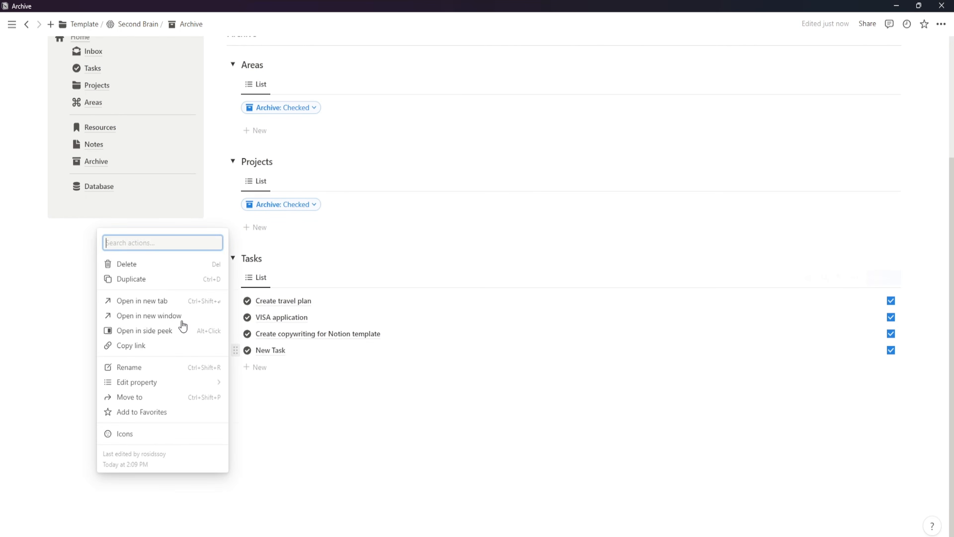
{"action": "left_click", "coordinate": [117, 265]}
- Insert a Toggle heading 3 named "Resources" below the Tasks list and move it out of the Tasks toggle
{"action": "type", "text": "/togg"}
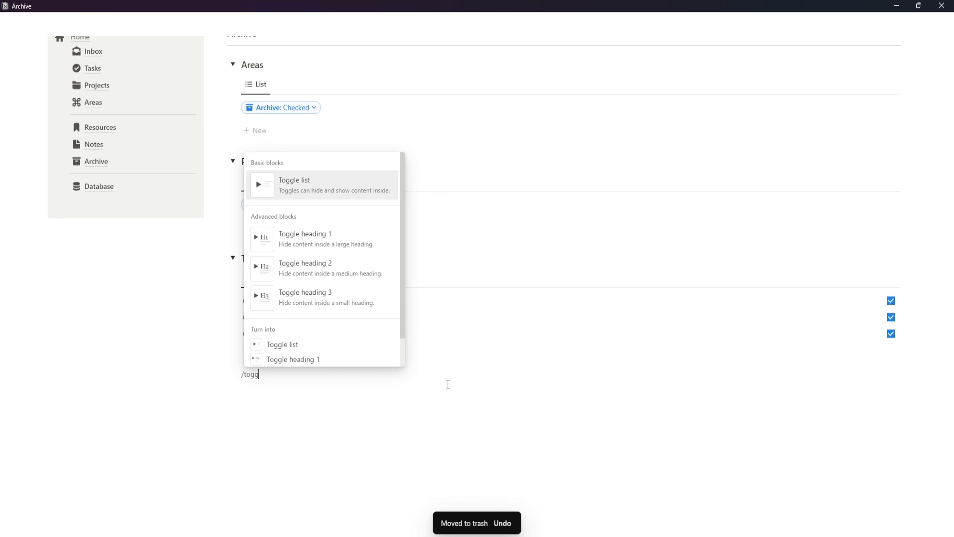
{"action": "left_click", "coordinate": [317, 296]}
{"action": "type", "text": "Resources"}
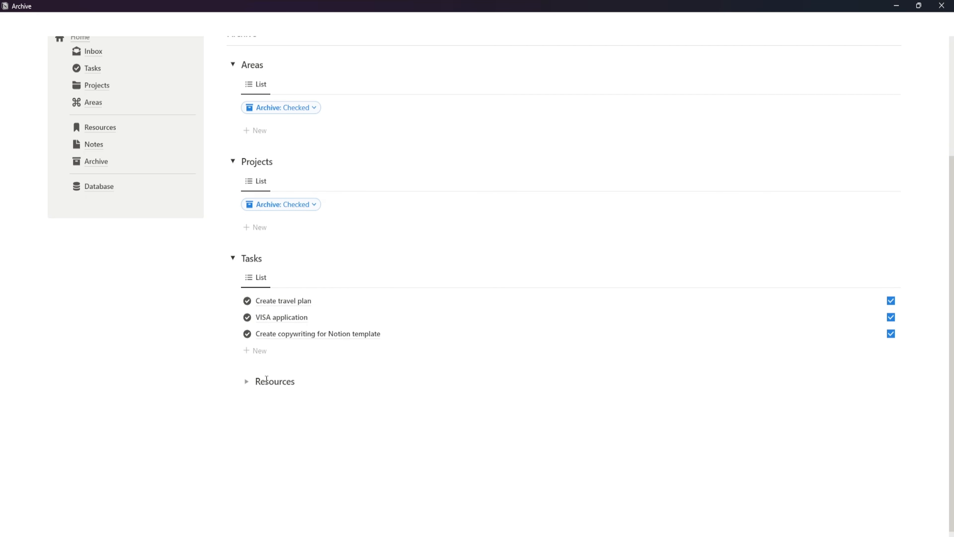
{"action": "left_click_drag", "start_coordinate": [235, 381], "coordinate": [230, 372]}
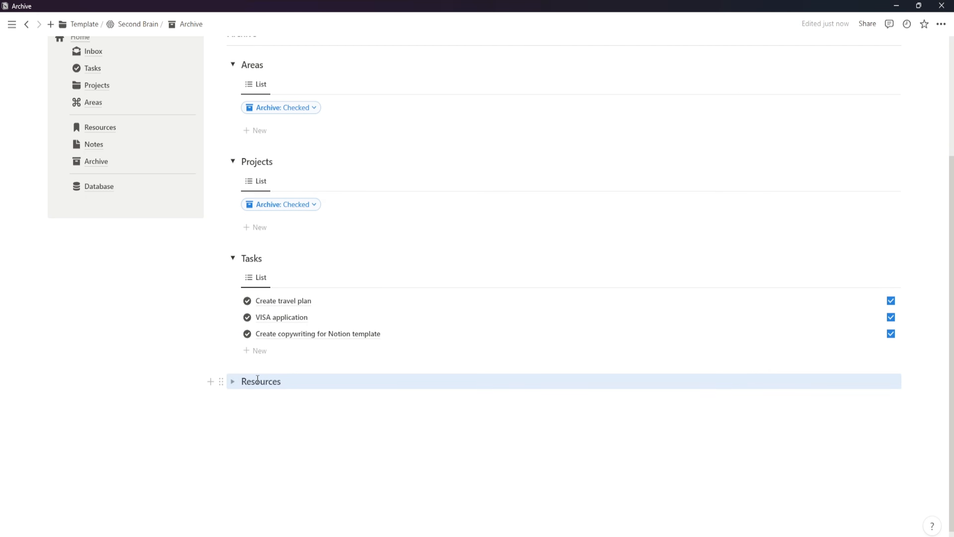
- Expand the Resources toggle and insert a linked view of the Resources database inside it
{"action": "left_click", "coordinate": [233, 381]}
{"action": "left_click", "coordinate": [291, 402]}
{"action": "type", "text": "/linked"}
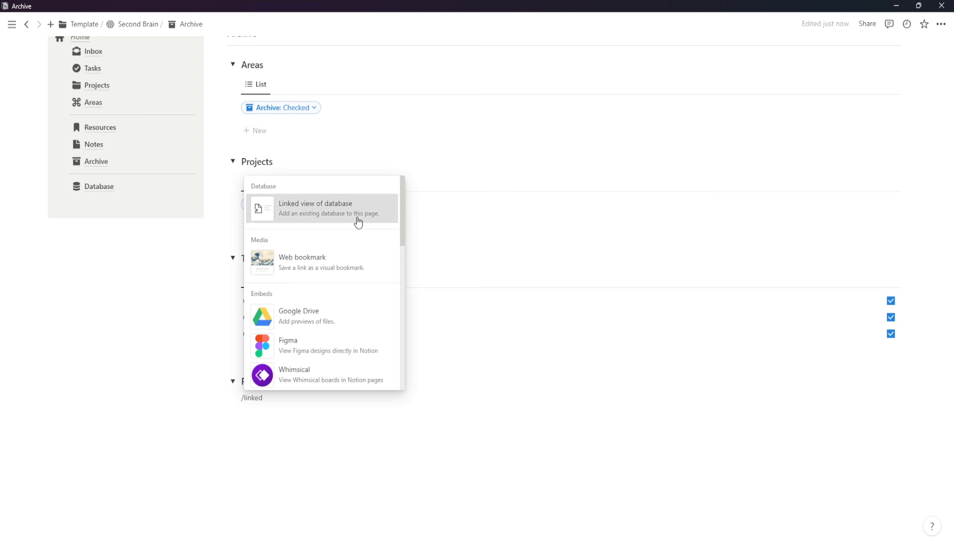
{"action": "left_click", "coordinate": [358, 220]}
{"action": "left_click", "coordinate": [803, 383]}
- Hide the database title of the linked Resources view and switch its layout to List
{"action": "left_click", "coordinate": [316, 247]}
{"action": "left_click", "coordinate": [330, 279]}
{"action": "left_click", "coordinate": [266, 256]}
{"action": "left_click", "coordinate": [286, 293]}
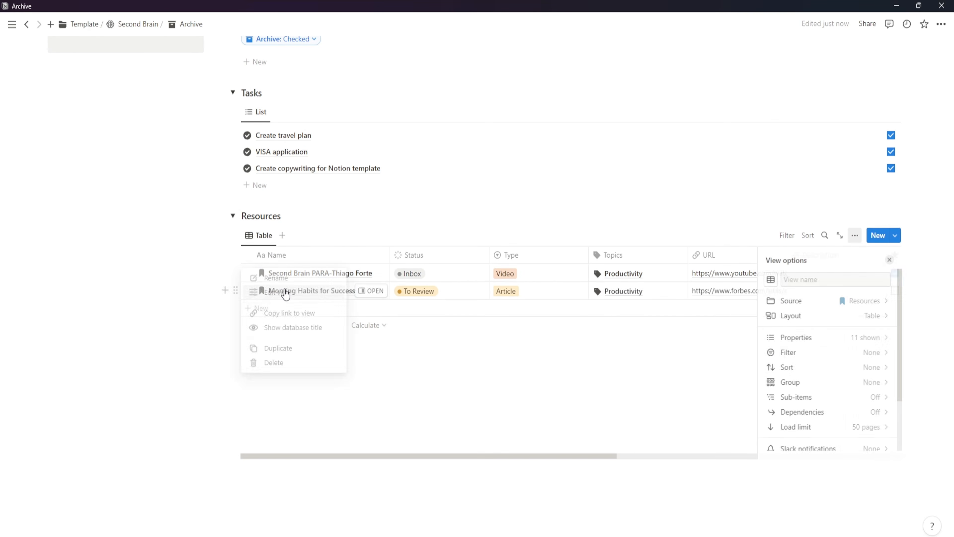
{"action": "left_click", "coordinate": [822, 318]}
{"action": "left_click", "coordinate": [829, 326]}
- Hide the Status property and show the Archive property in the Resources list view
{"action": "left_click", "coordinate": [770, 260]}
{"action": "left_click", "coordinate": [858, 337]}
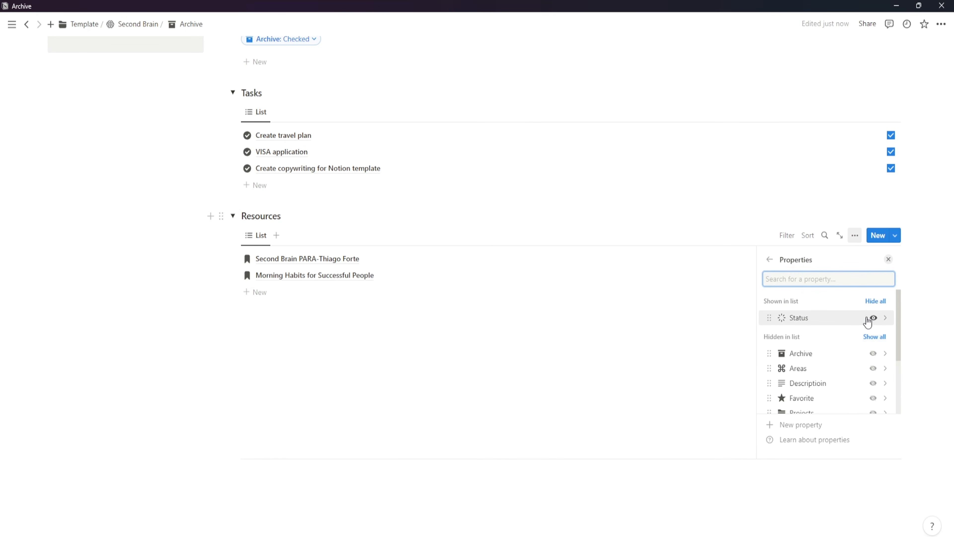
{"action": "left_click", "coordinate": [864, 318]}
{"action": "left_click", "coordinate": [770, 259]}
{"action": "left_click", "coordinate": [874, 317]}
{"action": "left_click", "coordinate": [874, 333]}
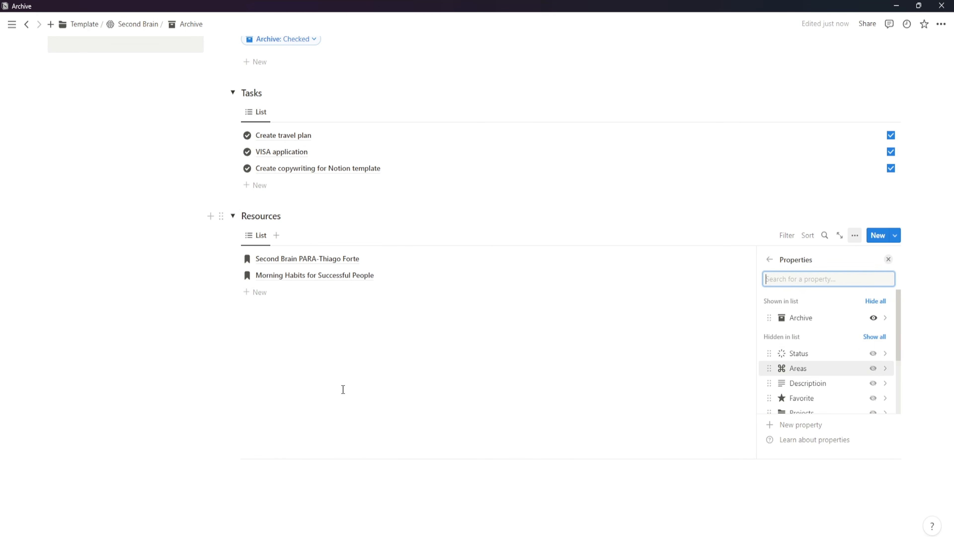
{"action": "left_click", "coordinate": [340, 390]}
- Filter the Resources list to entries whose Archive checkbox is Checked
{"action": "scroll", "coordinate": [341, 390], "scroll_direction": "up", "scroll_amount": 2}
{"action": "left_click", "coordinate": [787, 294]}
{"action": "left_click", "coordinate": [768, 374]}
- Insert a Toggle heading 3 named "Notes" below the Resources list
{"action": "left_click", "coordinate": [245, 366]}
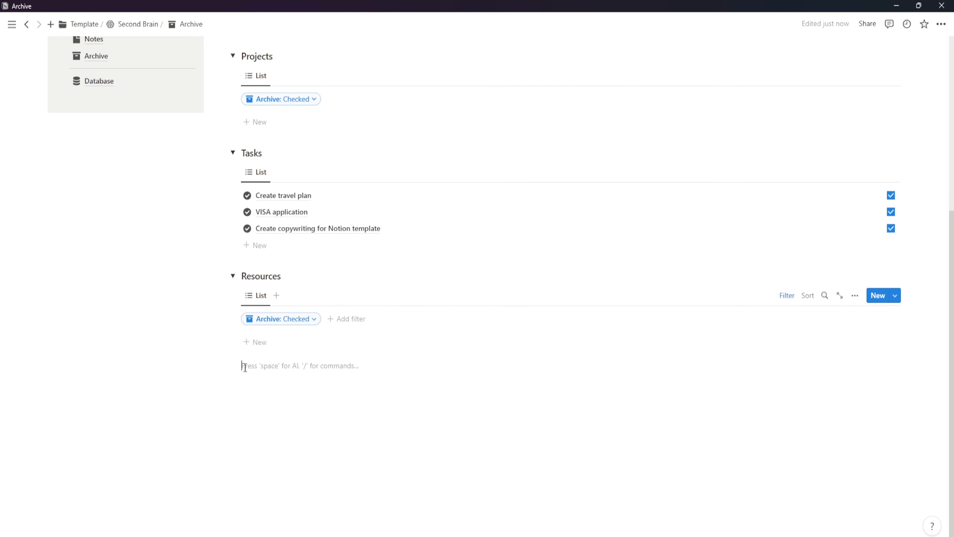
{"action": "type", "text": "/togg"}
{"action": "left_click", "coordinate": [298, 300]}
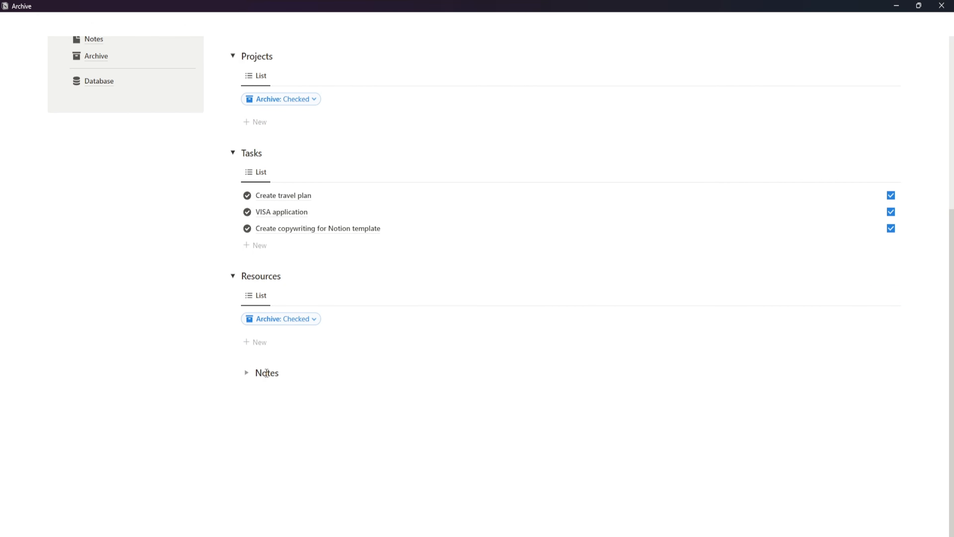
- Inside the Notes toggle, insert a linked view of the Notes database that copies its existing Table view
{"action": "type", "text": "Notes"}
{"action": "left_click", "coordinate": [245, 374]}
{"action": "left_click", "coordinate": [249, 395]}
{"action": "type", "text": "/linked"}
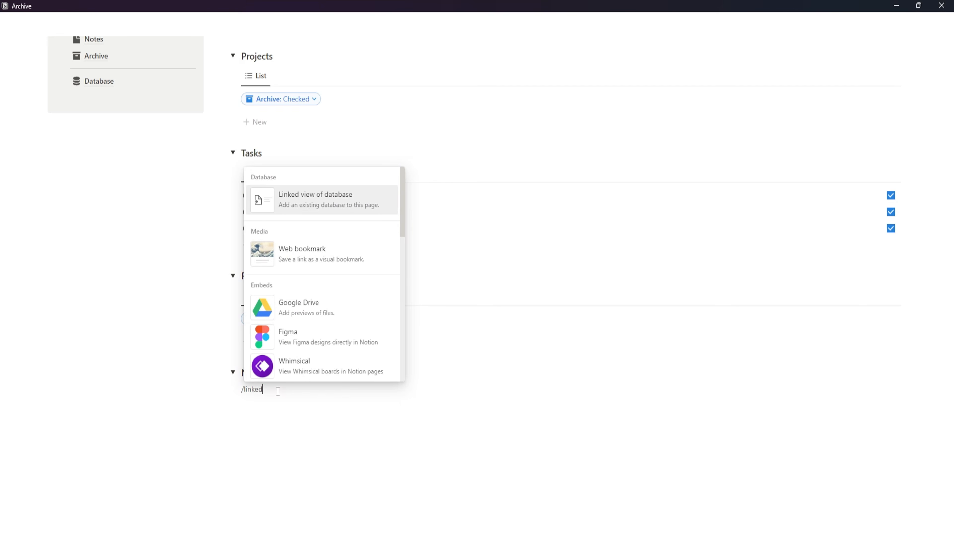
{"action": "key", "text": "Return"}
{"action": "left_click", "coordinate": [799, 393]}
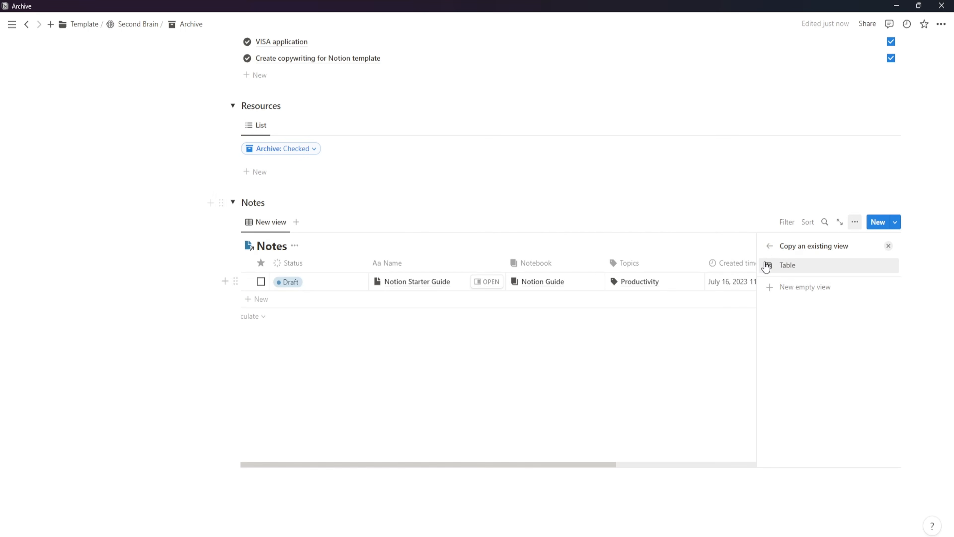
{"action": "left_click", "coordinate": [767, 267]}
- Hide the database title of the linked Notes view and switch its layout to List
{"action": "left_click", "coordinate": [262, 280]}
{"action": "left_click", "coordinate": [313, 312]}
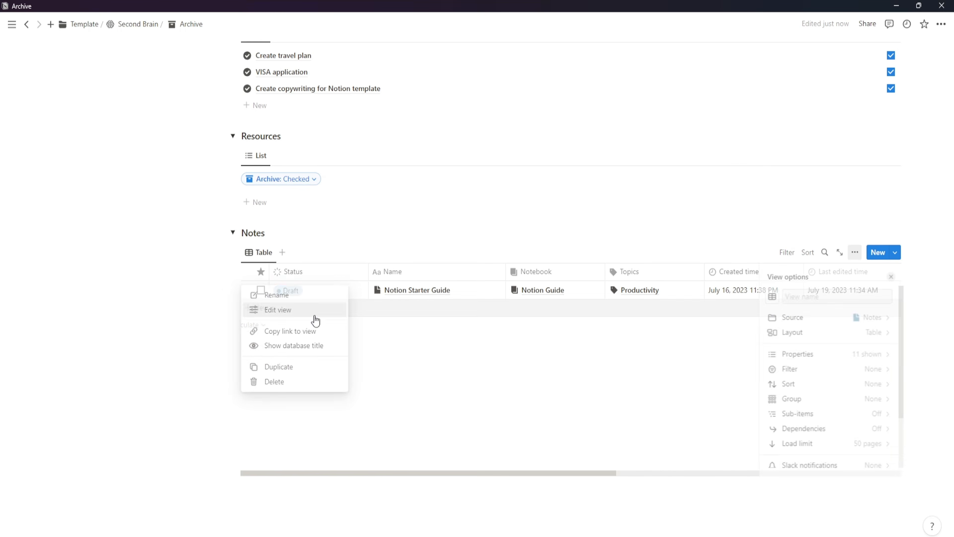
{"action": "left_click", "coordinate": [799, 332]}
{"action": "left_click", "coordinate": [830, 350]}
- Show only the Archive property in the Notes list and filter the list to archived entries
{"action": "left_click", "coordinate": [770, 278]}
{"action": "left_click", "coordinate": [864, 353]}
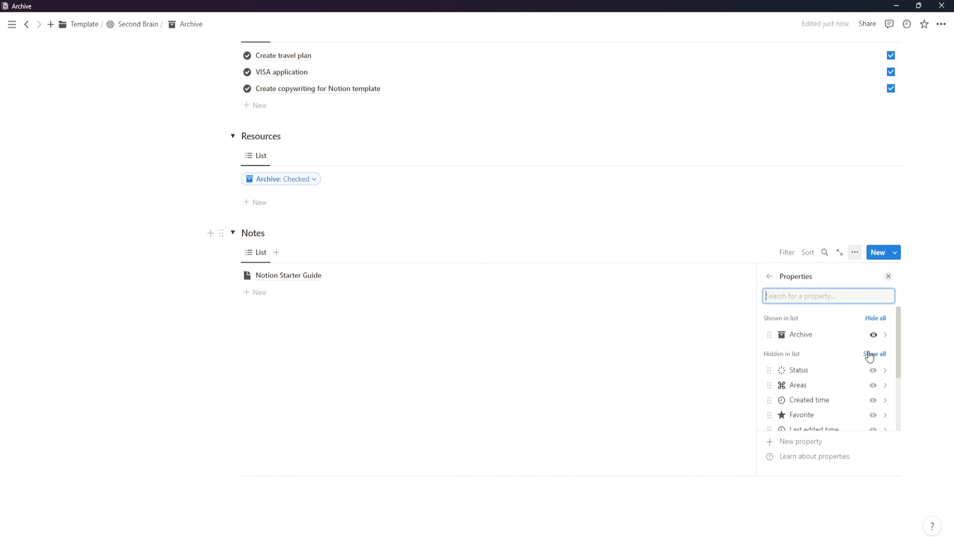
{"action": "left_click", "coordinate": [787, 253]}
{"action": "left_click", "coordinate": [750, 399]}
- Insert a Toggle heading 3 named "Notebooks" below the collapsed Notes section
{"action": "left_click", "coordinate": [280, 383]}
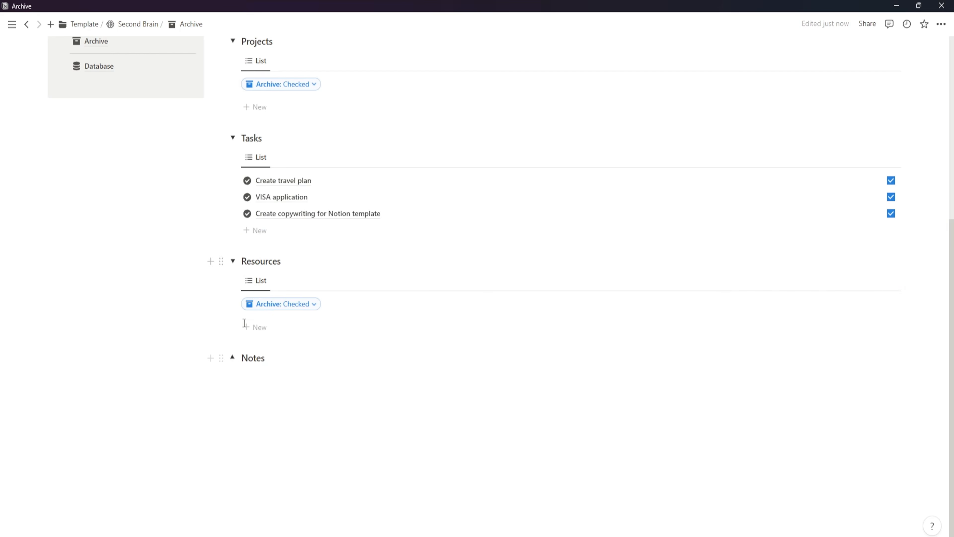
{"action": "type", "text": "/togg"}
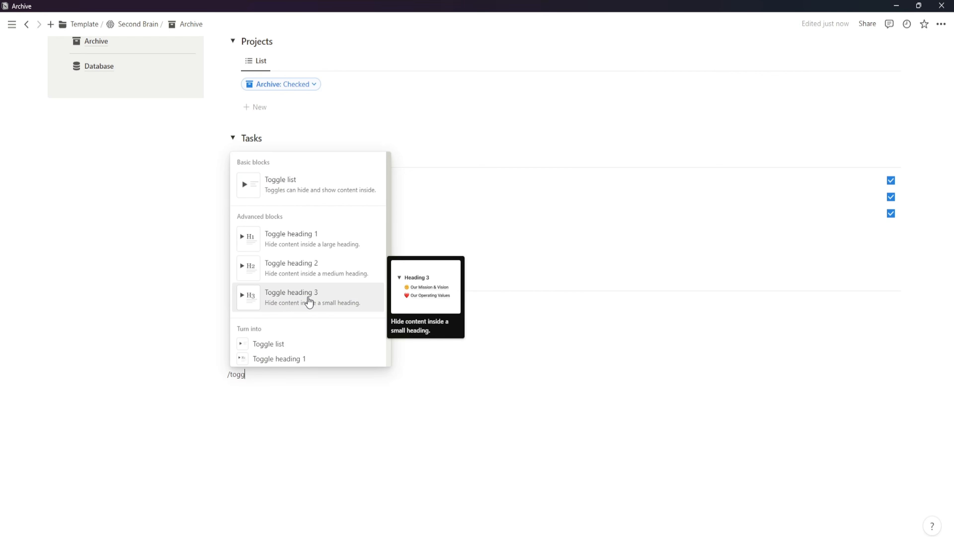
{"action": "left_click", "coordinate": [306, 298]}
{"action": "type", "text": "Notebooks"}
- Insert a linked view of the Notebooks database inside the Notebooks toggle
{"action": "left_click", "coordinate": [233, 382]}
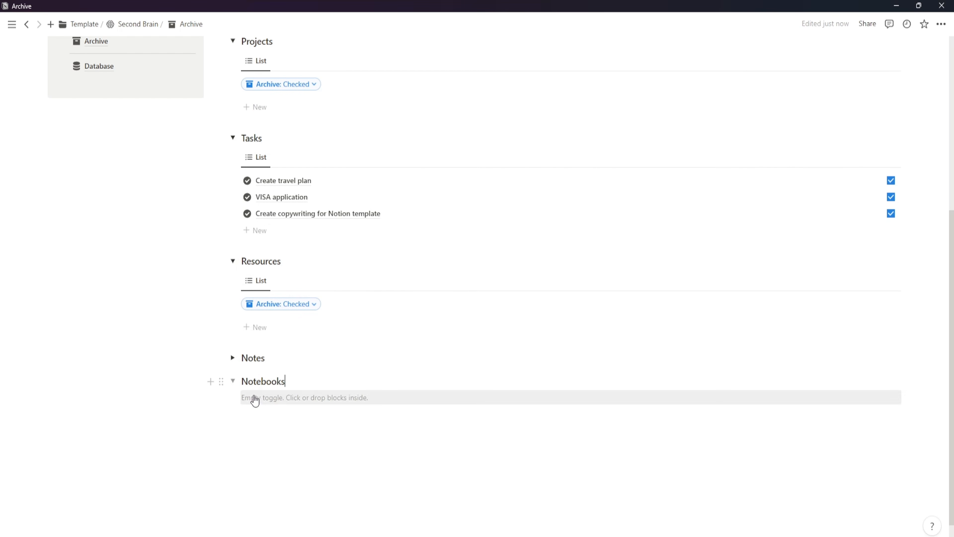
{"action": "left_click", "coordinate": [257, 398]}
{"action": "type", "text": "/linked"}
{"action": "left_click", "coordinate": [278, 212]}
{"action": "left_click", "coordinate": [810, 406]}
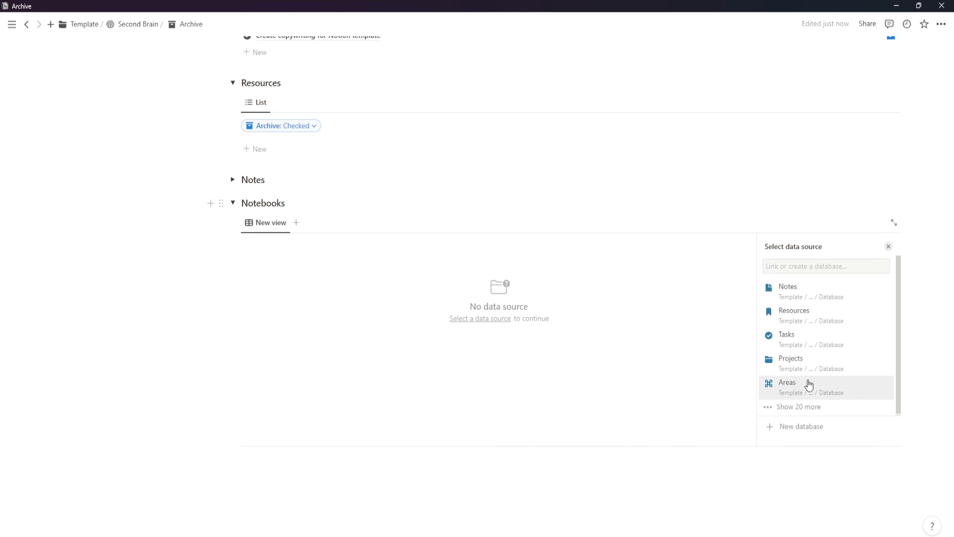
{"action": "scroll", "coordinate": [810, 384], "scroll_direction": "down", "scroll_amount": 1}
{"action": "left_click", "coordinate": [811, 360]}
- Hide the database title of the linked Notebooks view and change its layout to List
{"action": "left_click", "coordinate": [317, 247]}
{"action": "left_click", "coordinate": [321, 302]}
{"action": "left_click", "coordinate": [256, 285]}
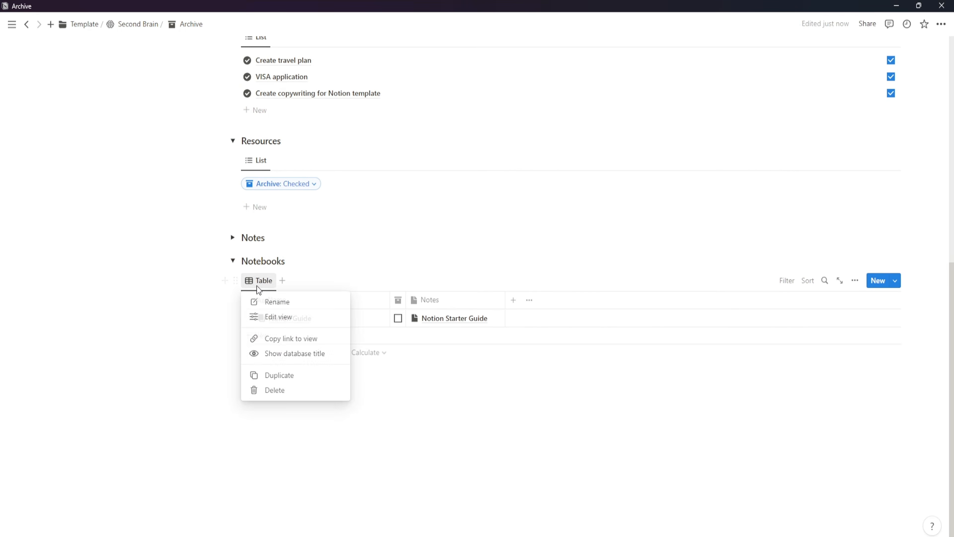
{"action": "left_click", "coordinate": [278, 318]}
{"action": "left_click", "coordinate": [784, 341]}
{"action": "left_click", "coordinate": [826, 350]}
- Show the Archive property in the Notebooks list and keep the Notes property hidden
{"action": "left_click", "coordinate": [770, 282]}
{"action": "left_click", "coordinate": [855, 363]}
{"action": "left_click", "coordinate": [878, 341]}
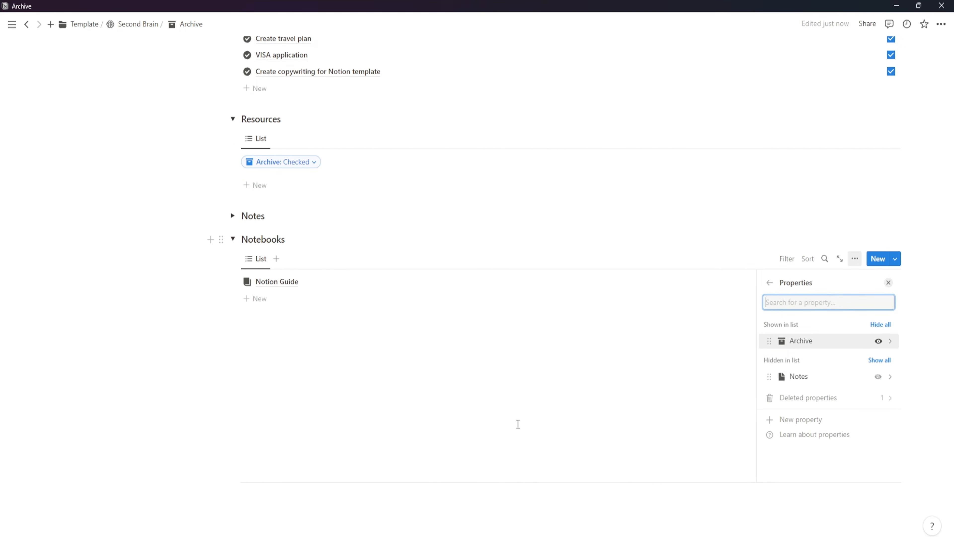
{"action": "left_click", "coordinate": [517, 423]}
- Filter the Notebooks list to entries whose Archive checkbox is checked
{"action": "left_click", "coordinate": [787, 313]}
{"action": "left_click", "coordinate": [767, 348]}
{"action": "left_click", "coordinate": [244, 384]}
{"action": "left_click", "coordinate": [498, 337]}
{"action": "left_click", "coordinate": [787, 312]}
{"action": "scroll", "coordinate": [296, 376], "scroll_direction": "up", "scroll_amount": 1}
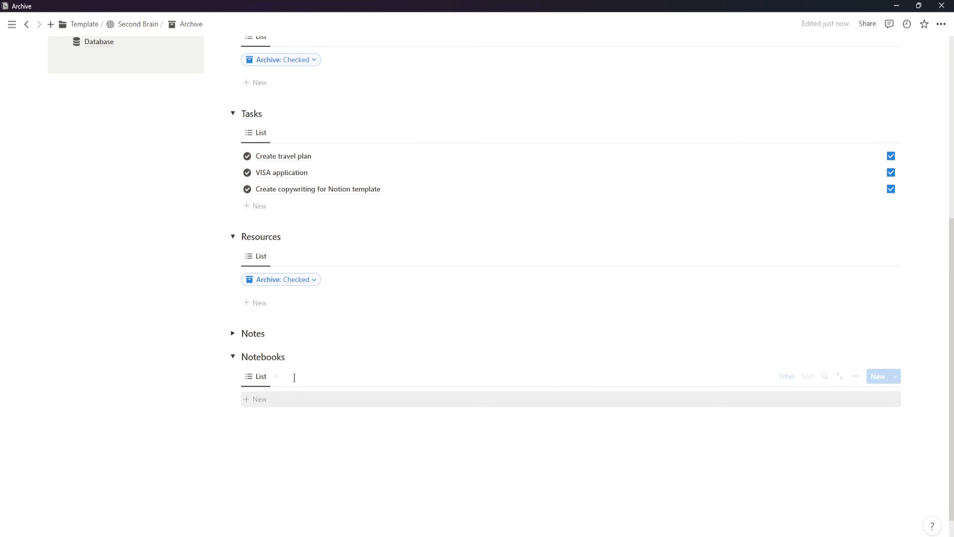
- Collapse the open toggle sections on the Archive page, from Notebooks up to the first section
{"action": "left_click", "coordinate": [233, 360]}
{"action": "left_click", "coordinate": [233, 241]}
{"action": "left_click", "coordinate": [233, 191]}
{"action": "scroll", "coordinate": [253, 211], "scroll_direction": "up", "scroll_amount": 2}
{"action": "left_click", "coordinate": [233, 298]}
{"action": "left_click", "coordinate": [233, 201]}
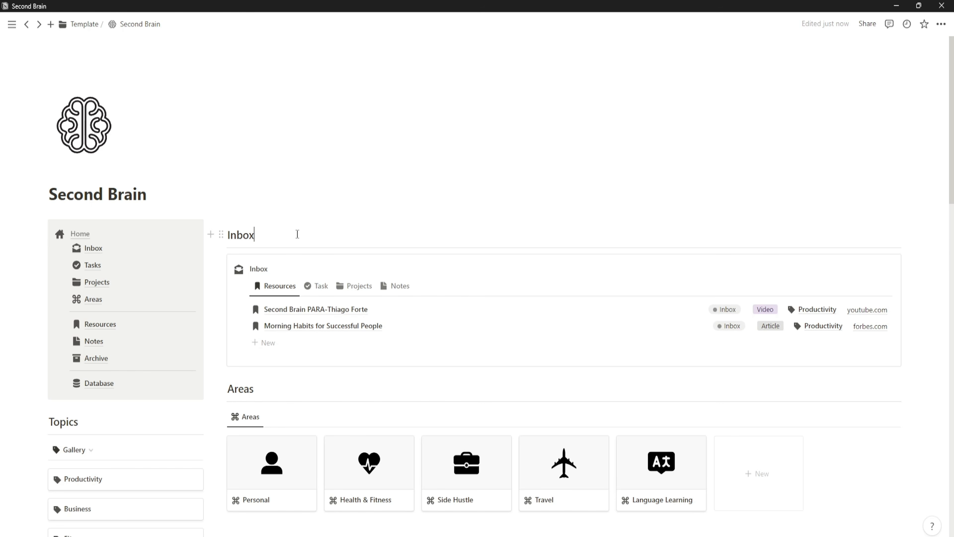
- Look over the Second Brain dashboard, from the Inbox through Areas, Projects, Tasks and the calendar to Resources and Notes
{"action": "scroll", "coordinate": [315, 255], "scroll_direction": "down", "scroll_amount": 2}
{"action": "scroll", "coordinate": [315, 254], "scroll_direction": "down", "scroll_amount": 2}
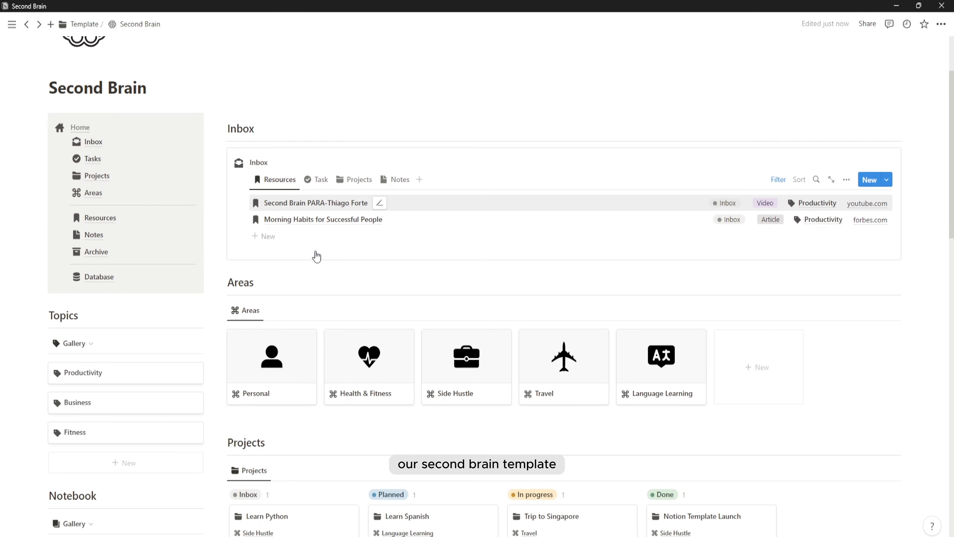
{"action": "scroll", "coordinate": [316, 251], "scroll_direction": "down", "scroll_amount": 5}
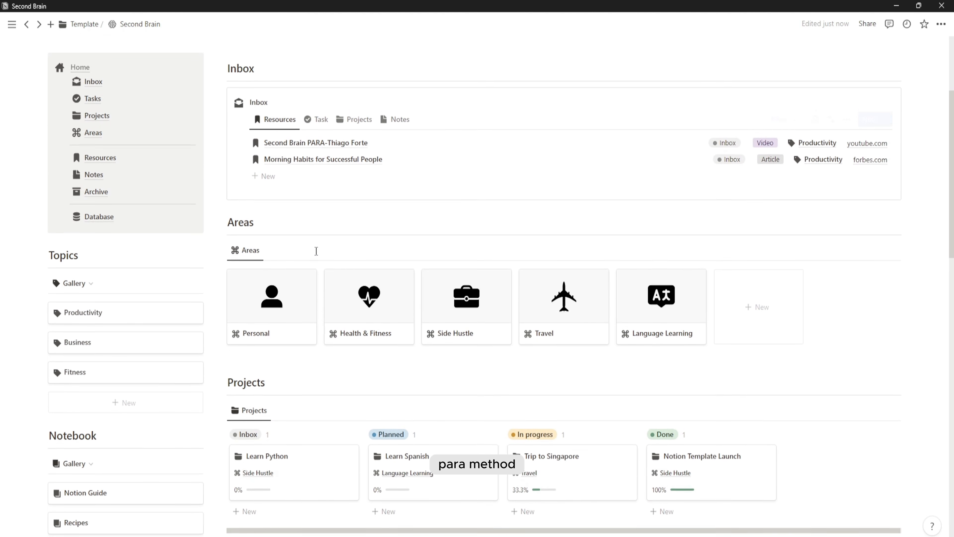
{"action": "scroll", "coordinate": [316, 255], "scroll_direction": "down", "scroll_amount": 3}
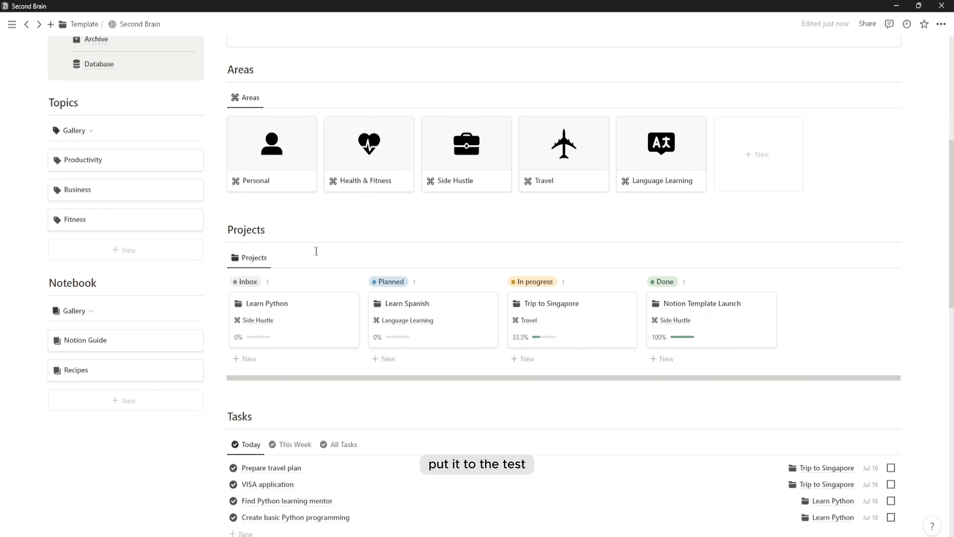
{"action": "scroll", "coordinate": [316, 251], "scroll_direction": "down", "scroll_amount": 9}
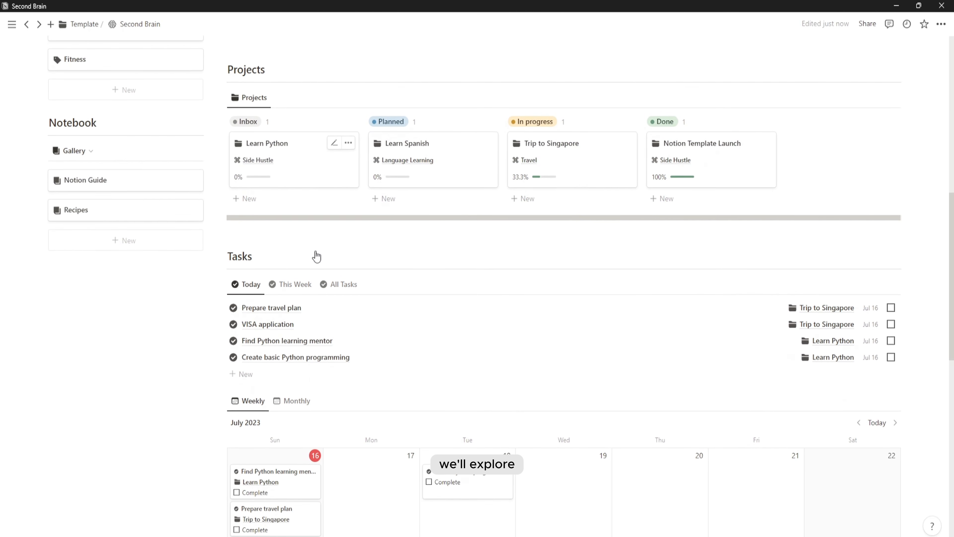
{"action": "scroll", "coordinate": [317, 256], "scroll_direction": "down", "scroll_amount": 3}
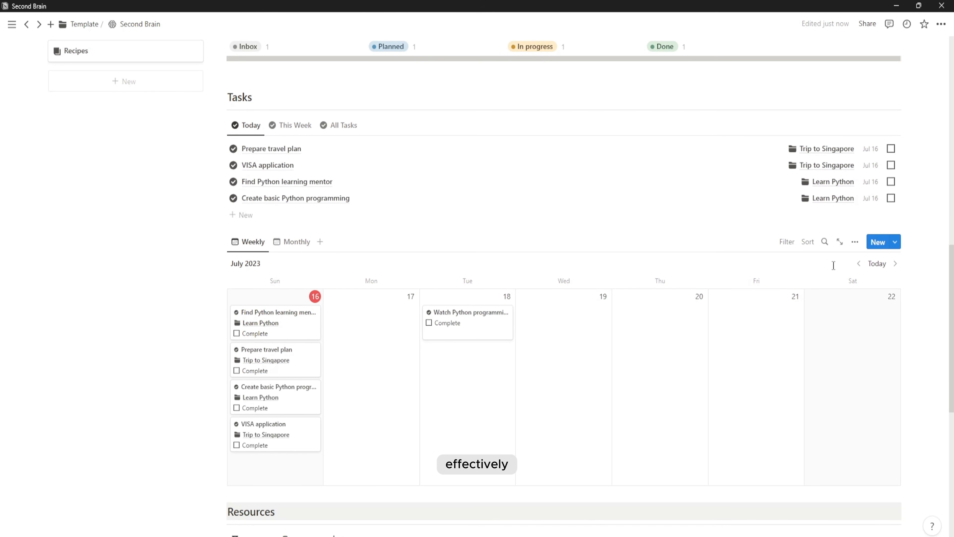
{"action": "scroll", "coordinate": [584, 286], "scroll_direction": "down", "scroll_amount": 7}
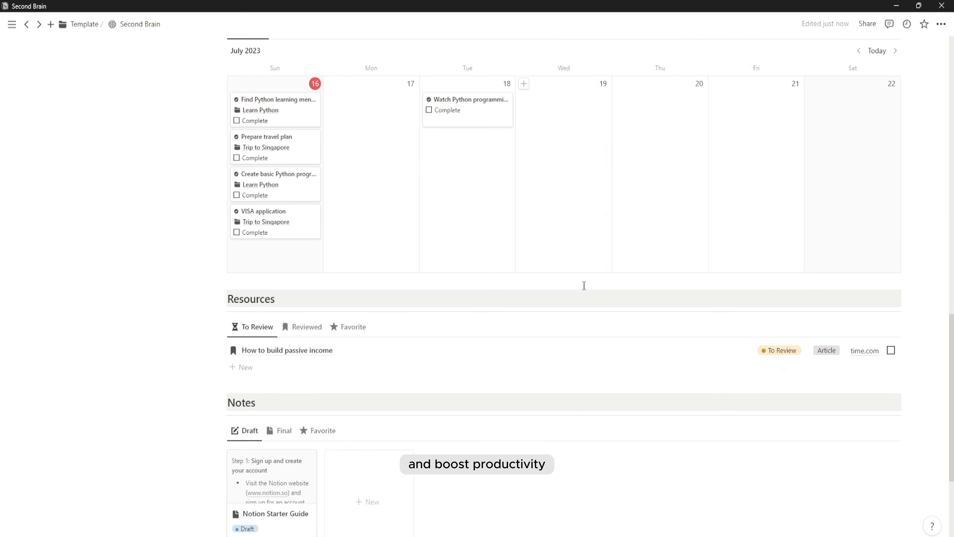
{"action": "scroll", "coordinate": [585, 285], "scroll_direction": "down", "scroll_amount": 4}
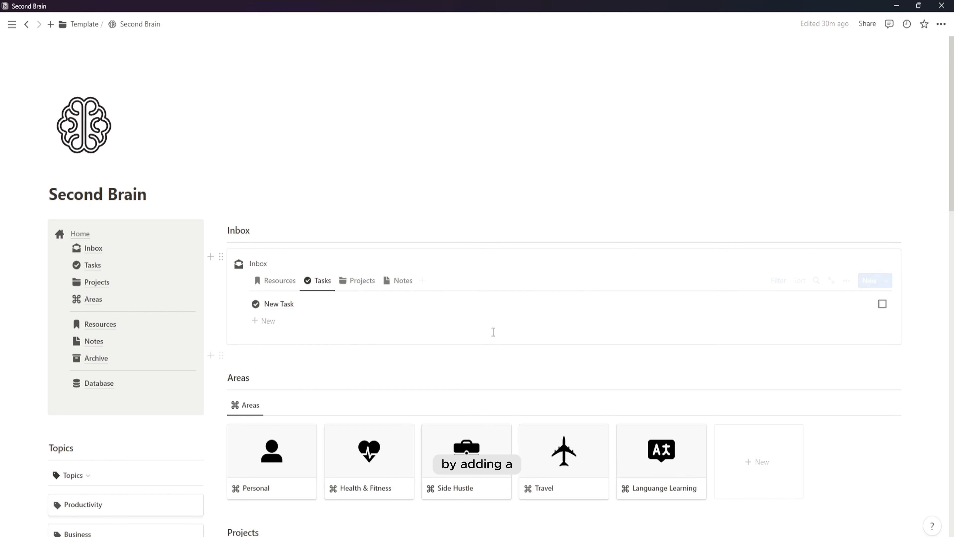
- Add a new area named "Investing" to the Areas gallery and set its Type to Personal
{"action": "scroll", "coordinate": [469, 376], "scroll_direction": "down", "scroll_amount": 2}
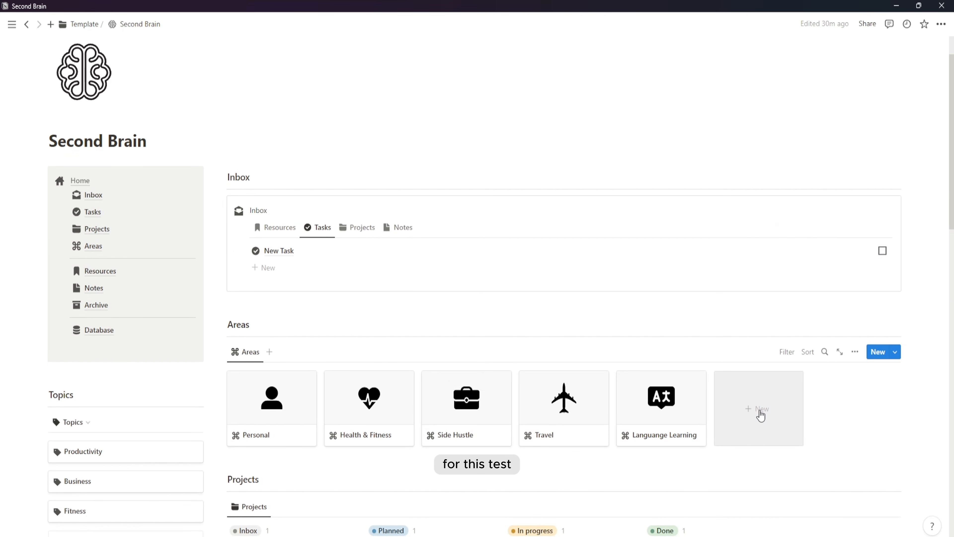
{"action": "left_click", "coordinate": [758, 413]}
{"action": "key", "text": "ctrl+a"}
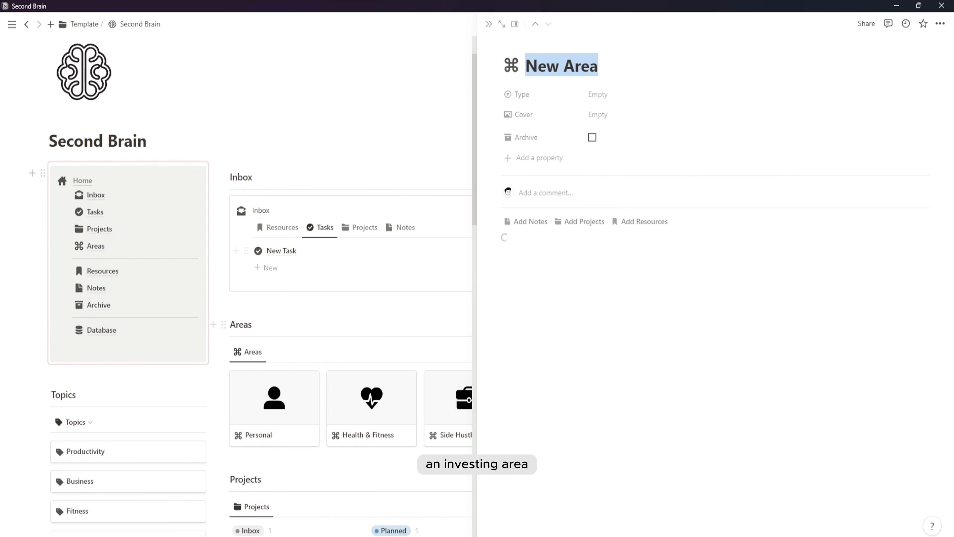
{"action": "type", "text": "Investing"}
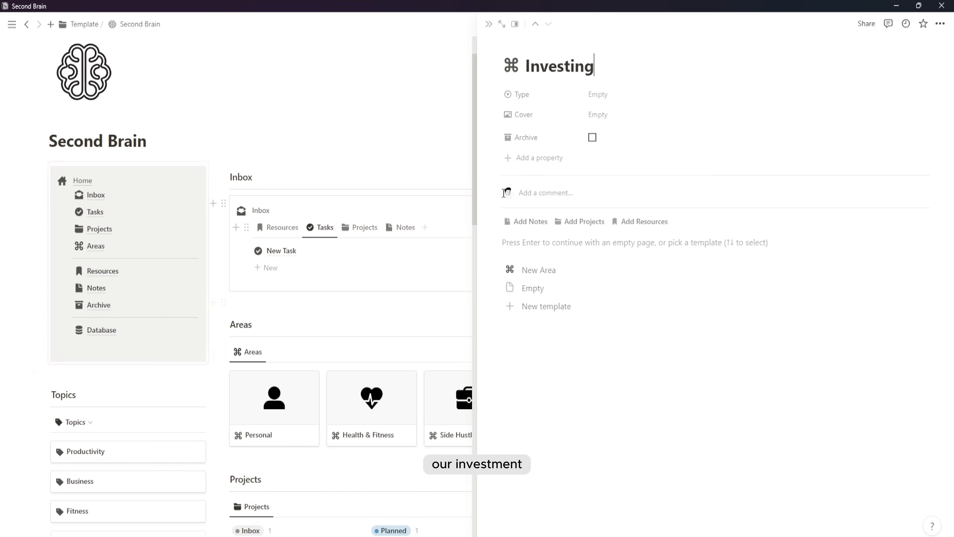
{"action": "left_click", "coordinate": [602, 94]}
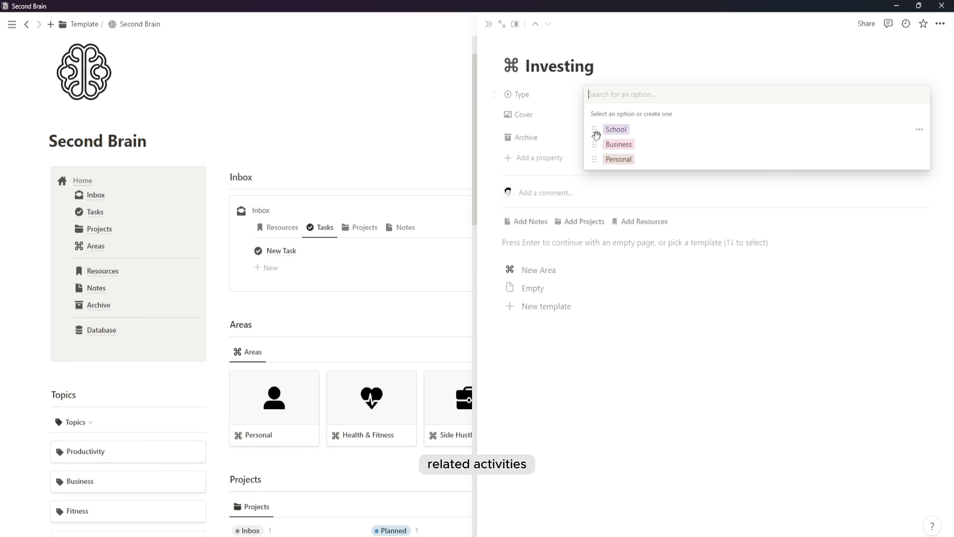
{"action": "left_click", "coordinate": [662, 160]}
- Upload a plant-and-coins icon as the Investing area's cover and apply the New Area template to its page
{"action": "left_click", "coordinate": [614, 117]}
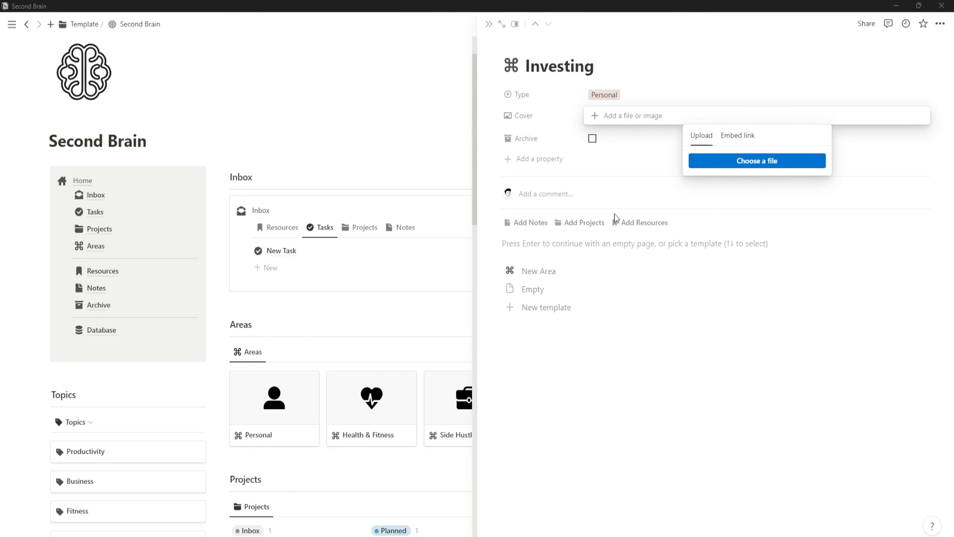
{"action": "left_click", "coordinate": [862, 515]}
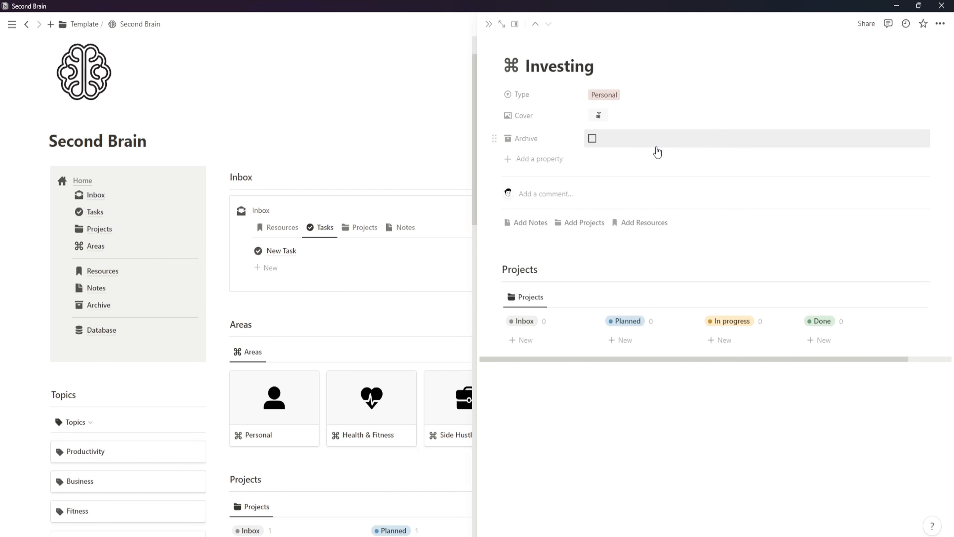
{"action": "left_click", "coordinate": [489, 24]}
- Add a project named "Stock Portfolio Diversification" to the Inbox group of the Projects board
{"action": "scroll", "coordinate": [634, 373], "scroll_direction": "down", "scroll_amount": 2}
{"action": "scroll", "coordinate": [634, 374], "scroll_direction": "down", "scroll_amount": 1}
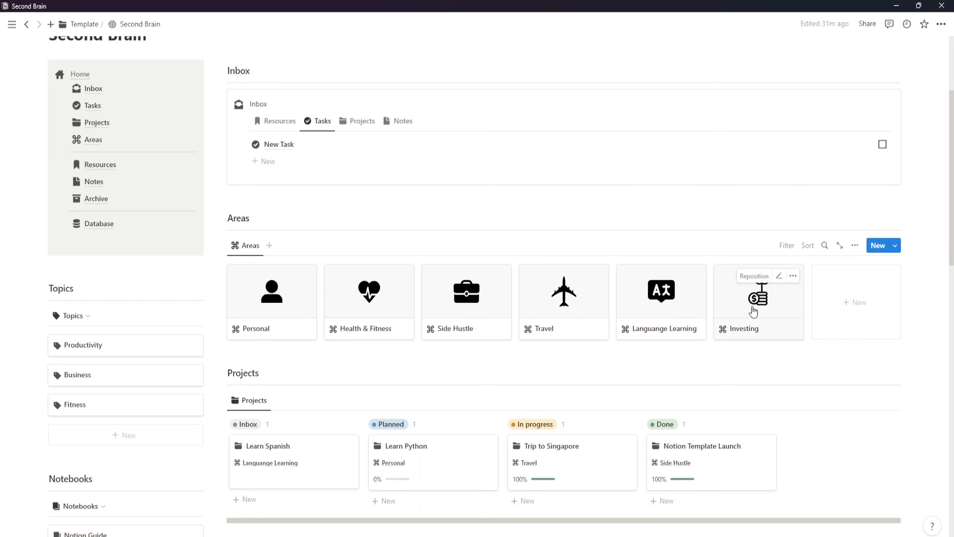
{"action": "scroll", "coordinate": [758, 308], "scroll_direction": "down", "scroll_amount": 2}
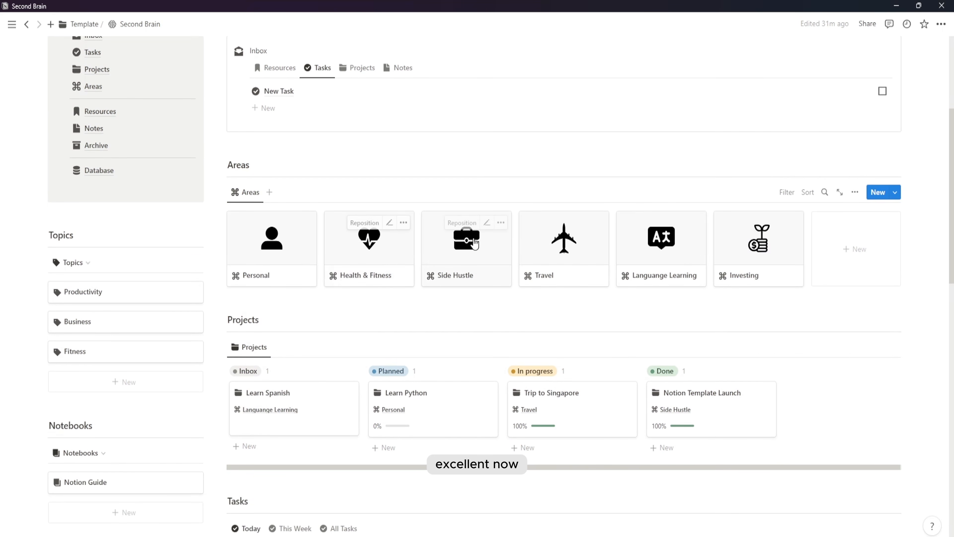
{"action": "scroll", "coordinate": [286, 424], "scroll_direction": "down", "scroll_amount": 2}
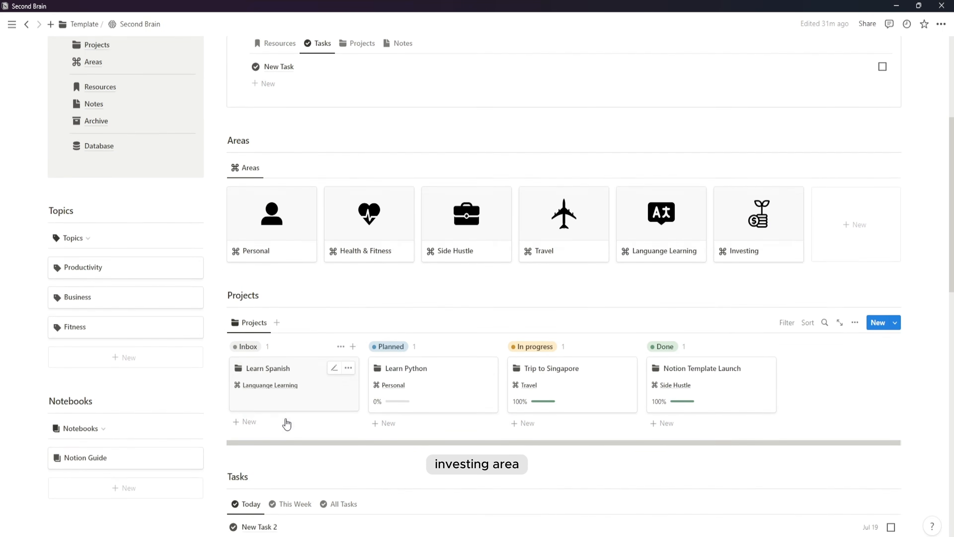
{"action": "left_click", "coordinate": [292, 395]}
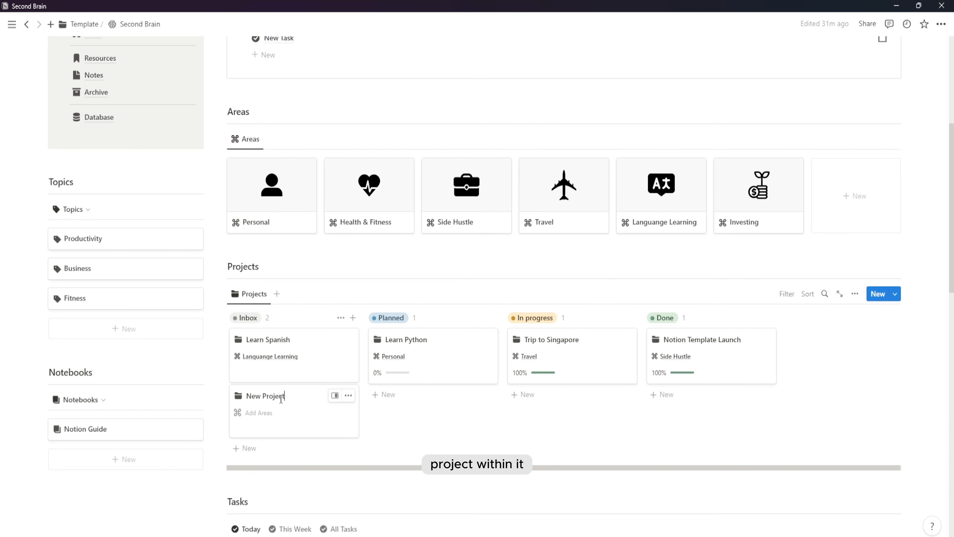
{"action": "type", "text": "Stock Portfolio"}
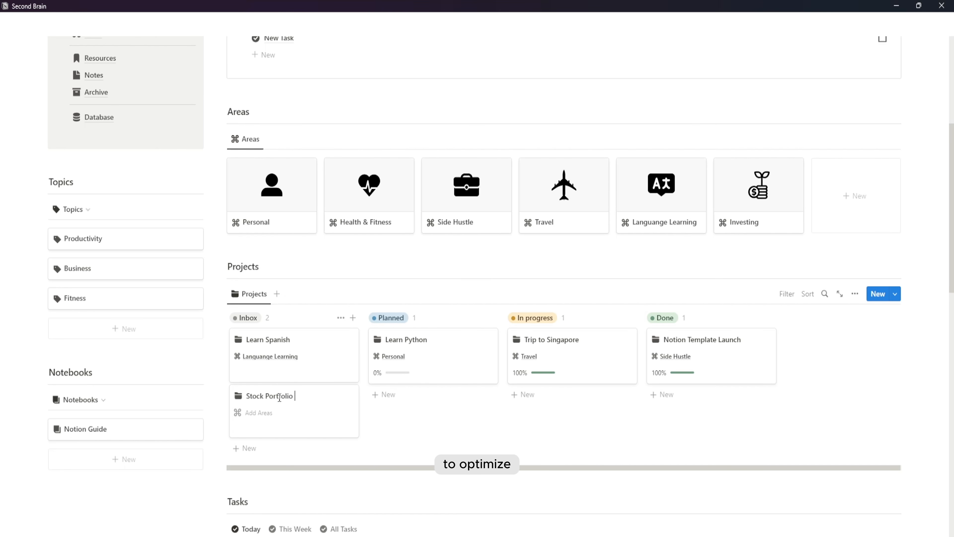
{"action": "type", "text": " Diver"}
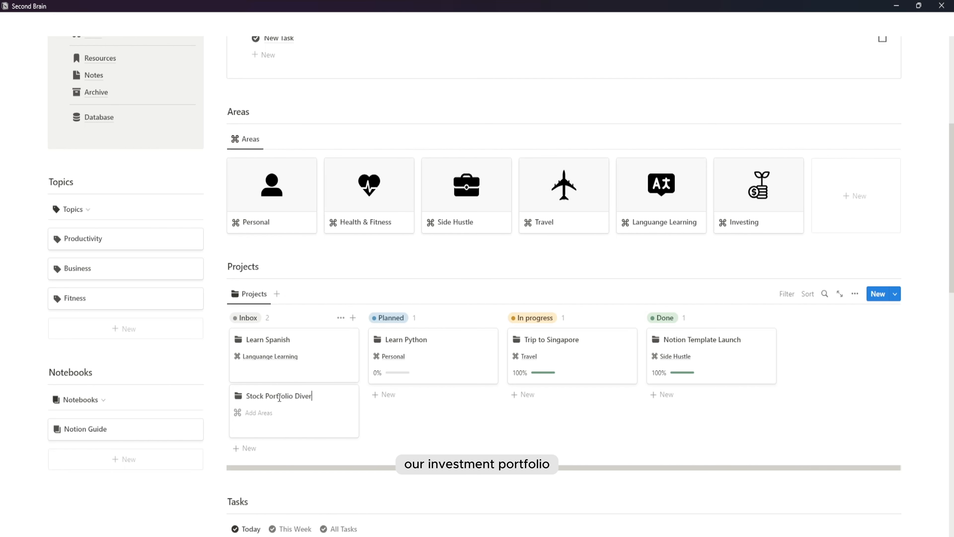
{"action": "type", "text": "sification"}
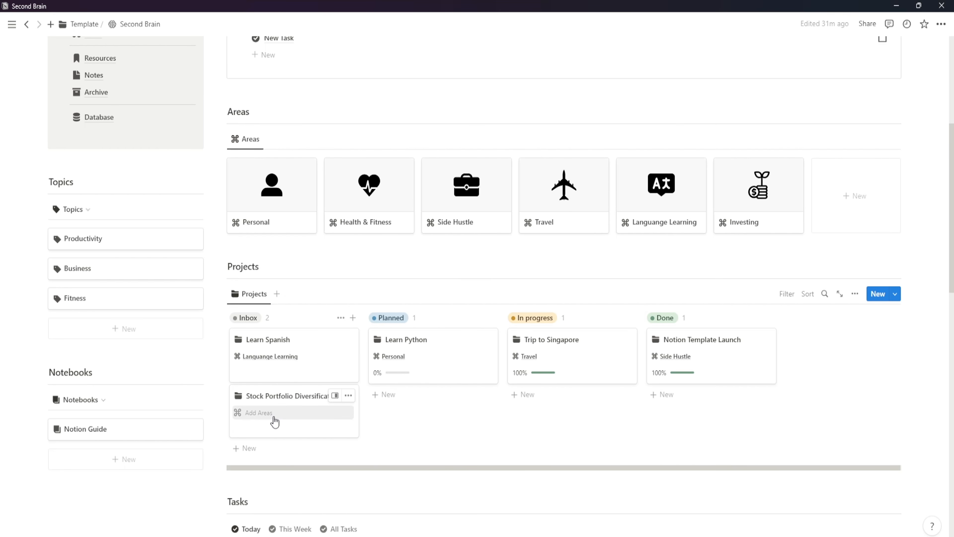
- Link the Stock Portfolio Diversification project to the Investing area
{"action": "left_click", "coordinate": [259, 412]}
{"action": "left_click", "coordinate": [259, 340]}
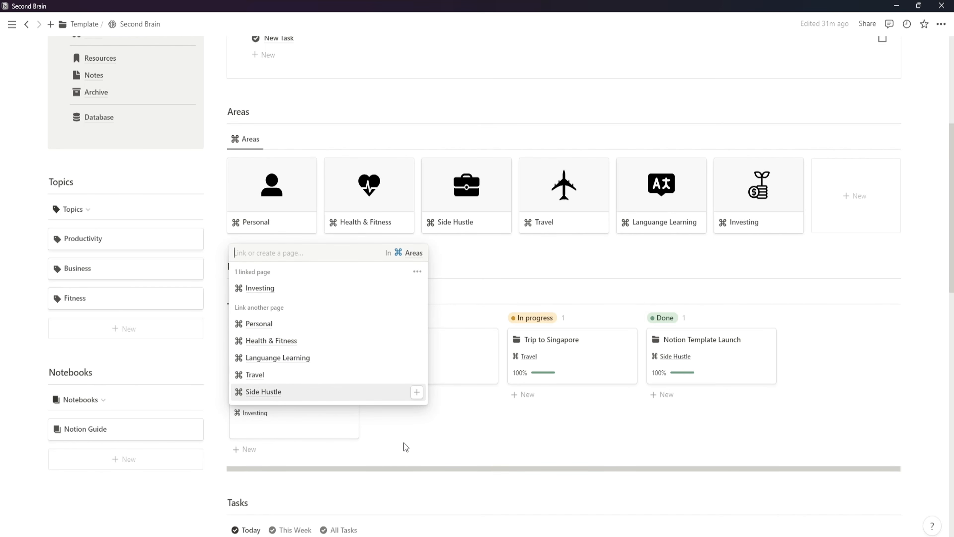
{"action": "left_click", "coordinate": [405, 448]}
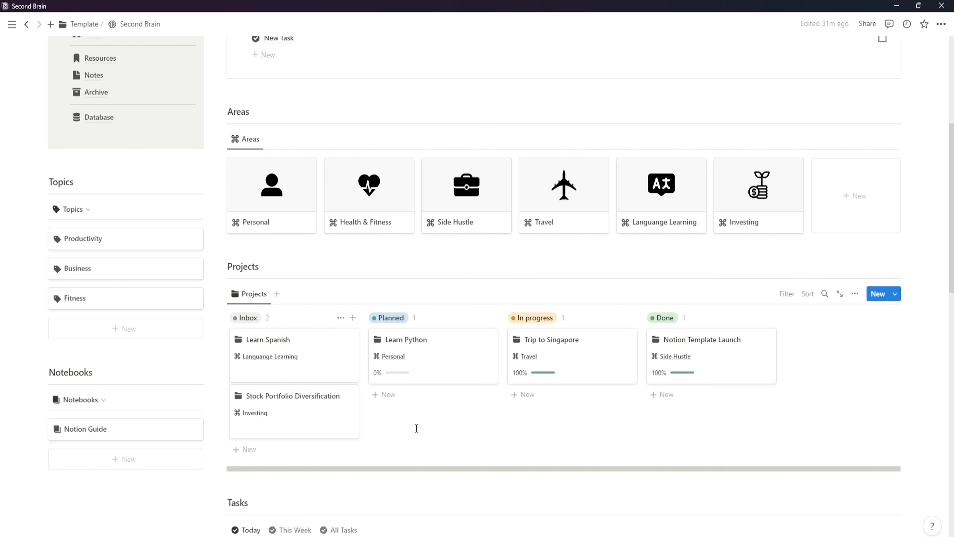
- Delete the "New Task 2" entry from the Today view of the Tasks section
{"action": "scroll", "coordinate": [419, 426], "scroll_direction": "down", "scroll_amount": 5}
{"action": "right_click", "coordinate": [236, 342]}
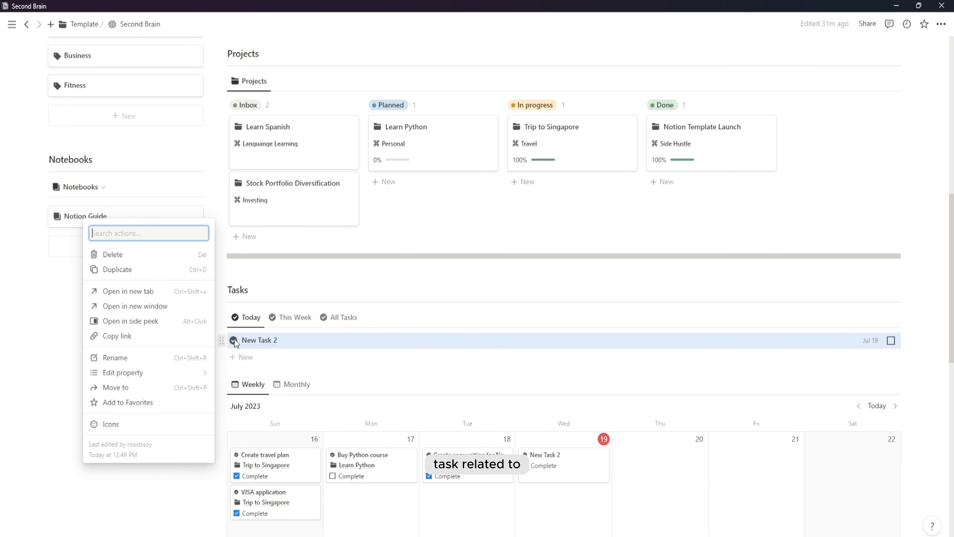
{"action": "key", "text": "Delete"}
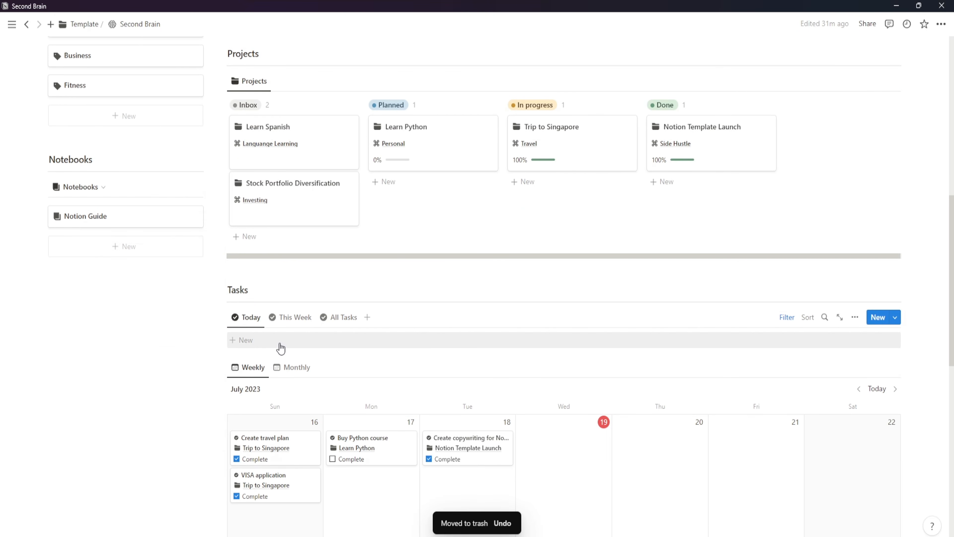
- Add a task named "Research different industries" to the Today view and link it to the Stock Portfolio Diversification project
{"action": "left_click", "coordinate": [278, 347]}
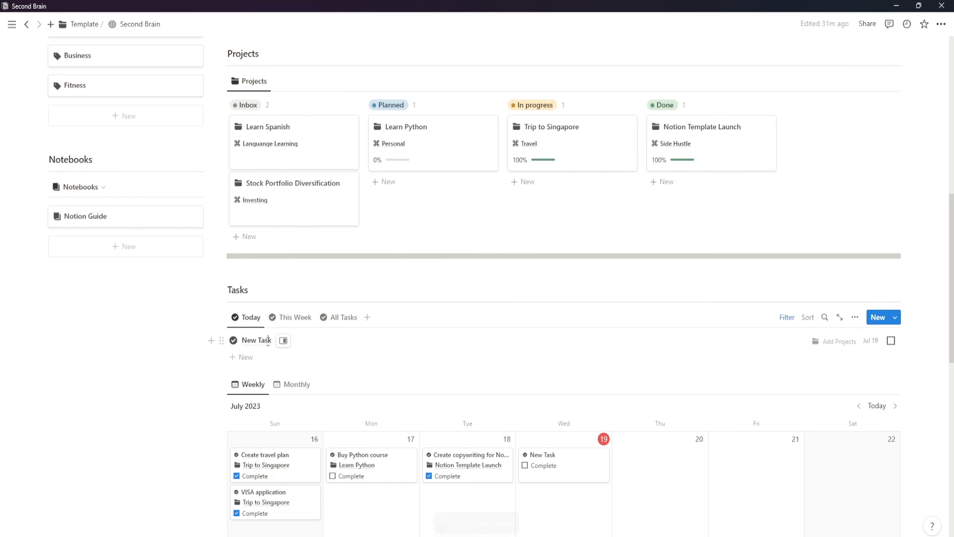
{"action": "type", "text": "Research different industries"}
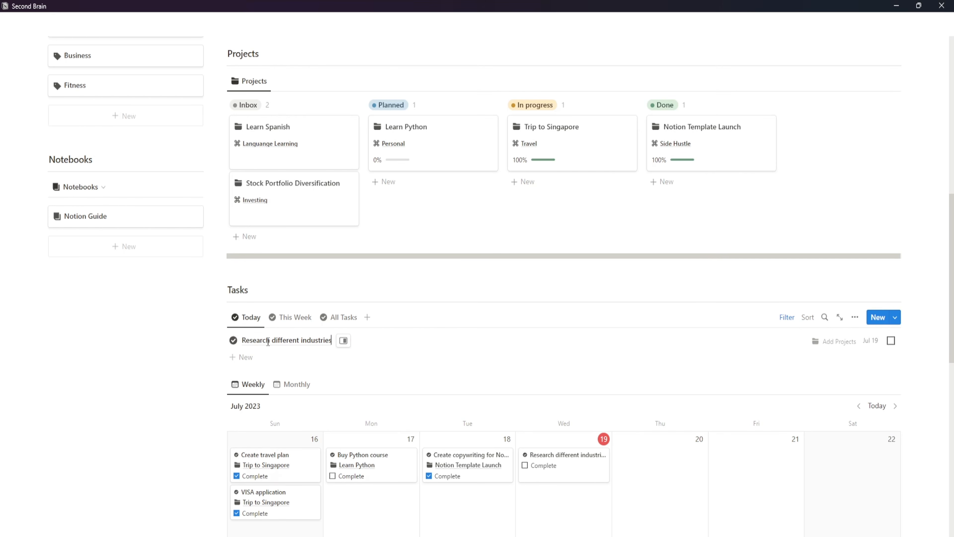
{"action": "left_click", "coordinate": [832, 341]}
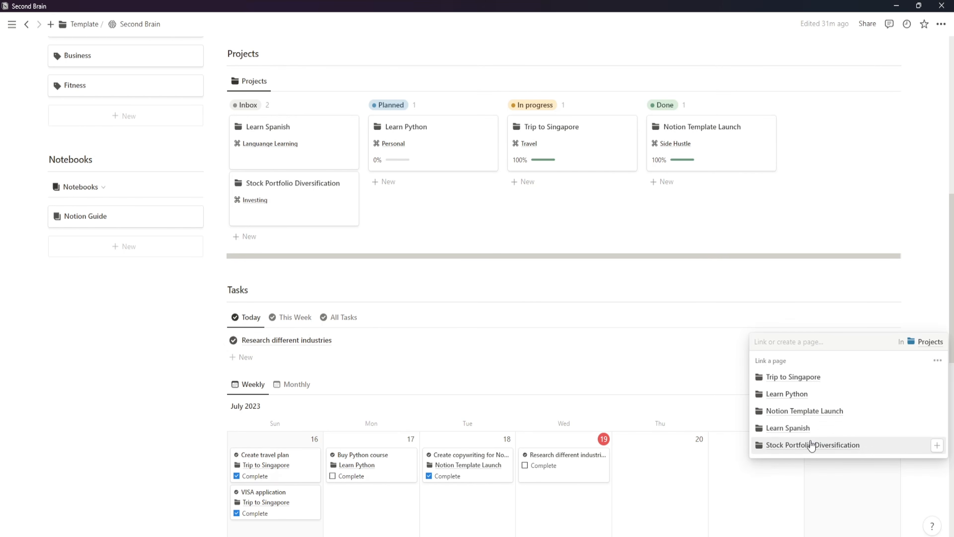
{"action": "left_click", "coordinate": [812, 444]}
{"action": "left_click", "coordinate": [871, 342]}
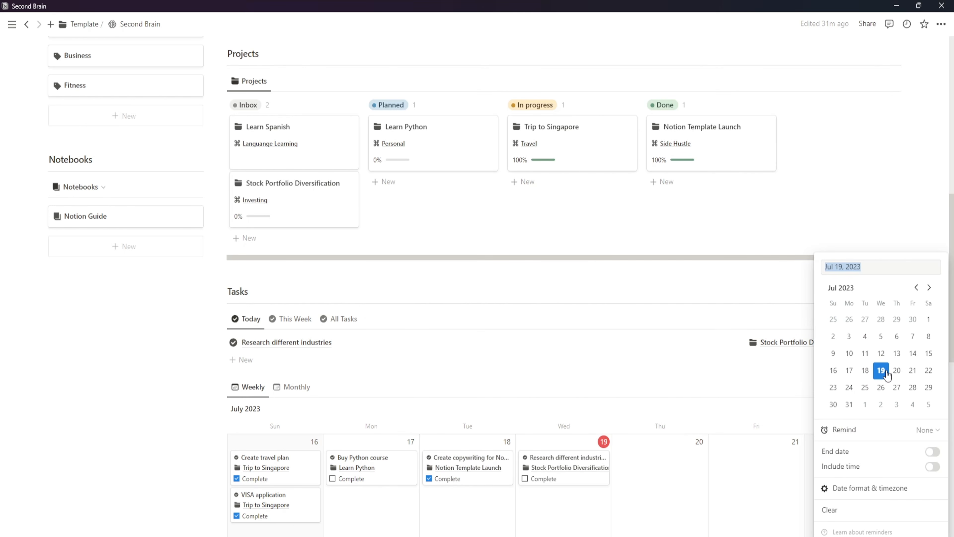
{"action": "left_click", "coordinate": [651, 394]}
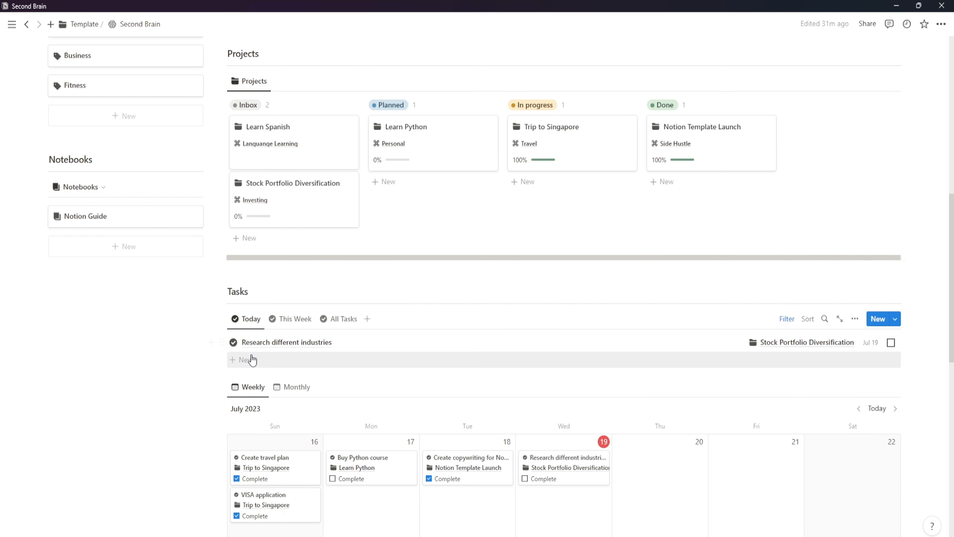
- Add a task named "Analyze market trends" to the Today view and link it to the Stock Portfolio Diversification project
{"action": "left_click", "coordinate": [256, 360]}
{"action": "type", "text": "Analyze market trends"}
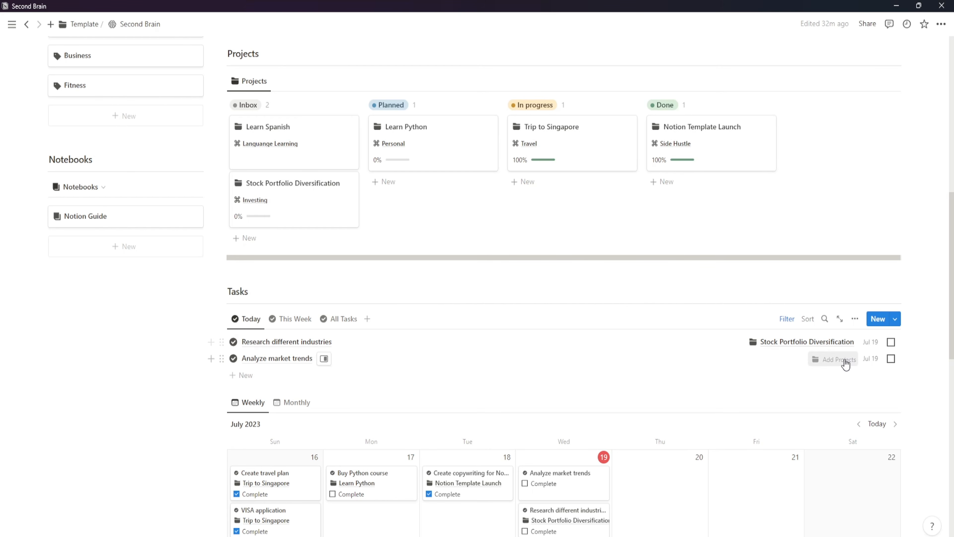
{"action": "left_click", "coordinate": [837, 360]}
{"action": "left_click", "coordinate": [820, 467]}
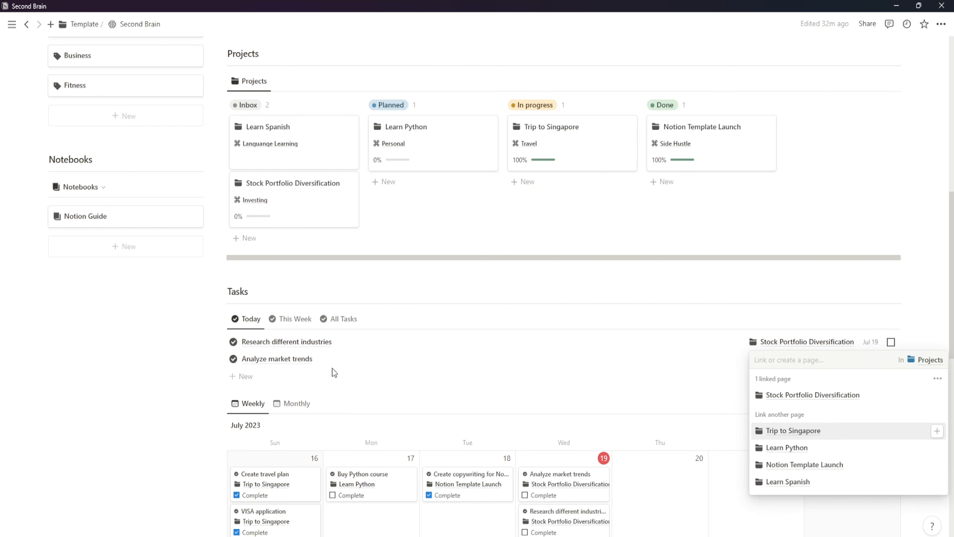
{"action": "left_click", "coordinate": [409, 374]}
- Add a task named "Create investment criteria" to the Today view and link it to the Stock Portfolio Diversification project
{"action": "left_click", "coordinate": [262, 376]}
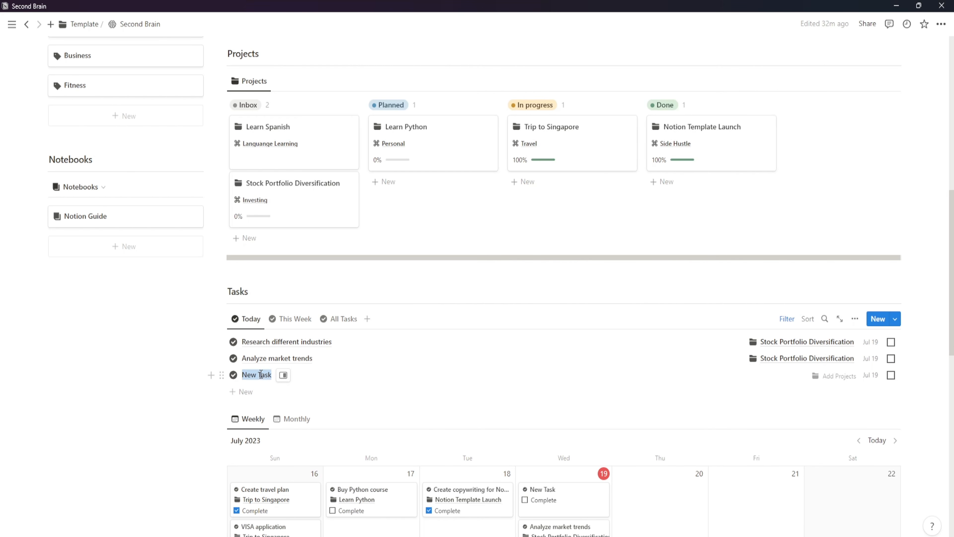
{"action": "type", "text": "Create iinvestment"}
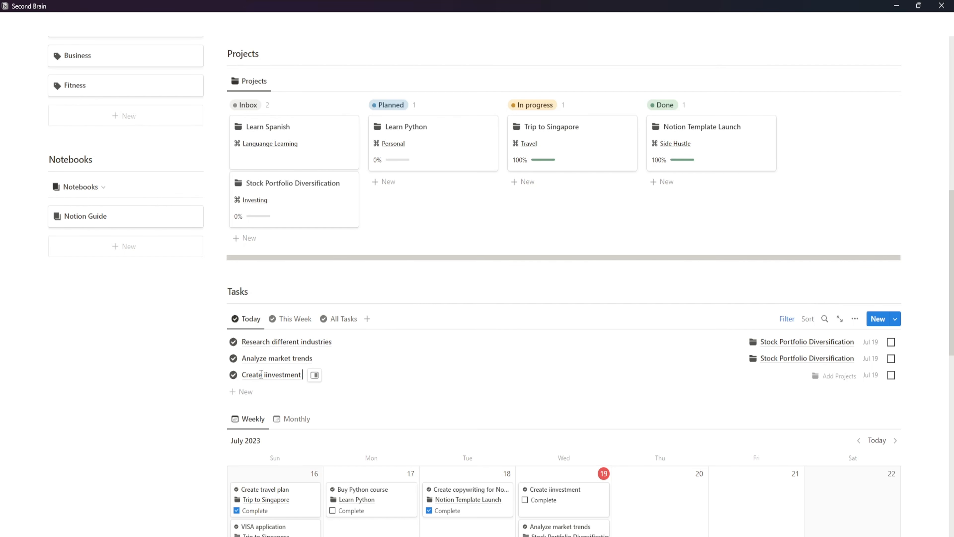
{"action": "left_click", "coordinate": [267, 375]}
{"action": "key", "text": "BackSpace"}
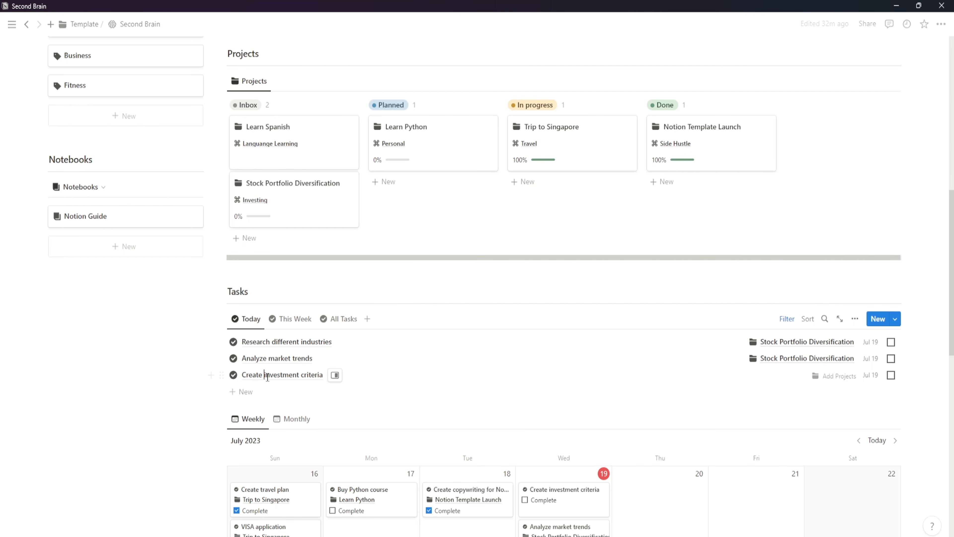
{"action": "left_click", "coordinate": [837, 375]}
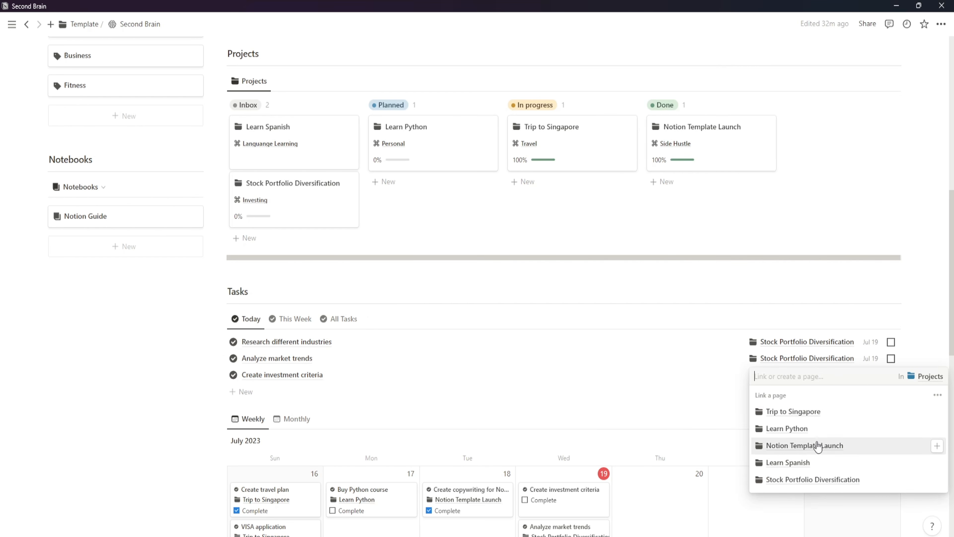
{"action": "left_click", "coordinate": [356, 397]}
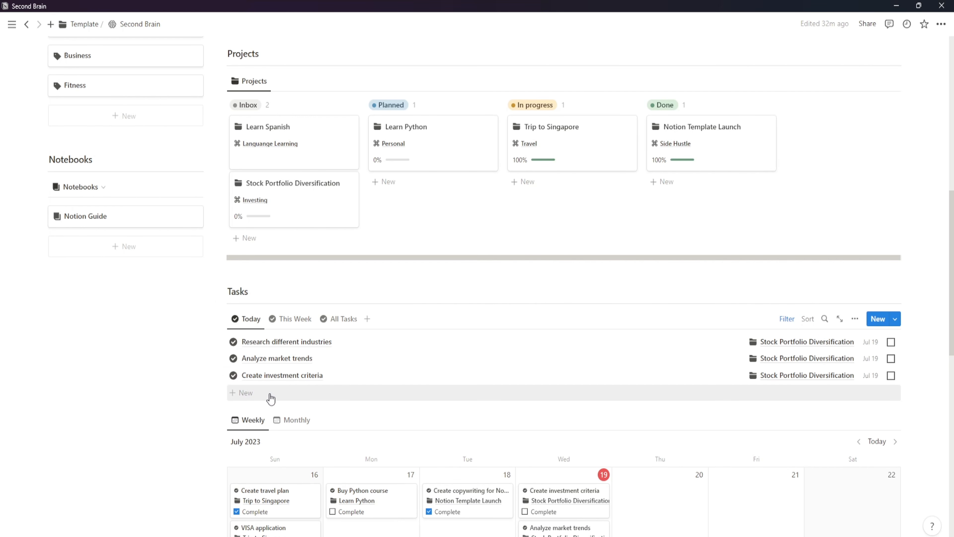
- Add a task named "Select stocks for portfolio" to the Today view and link it to the Stock Portfolio Diversification project
{"action": "left_click", "coordinate": [278, 394]}
{"action": "type", "text": "S"}
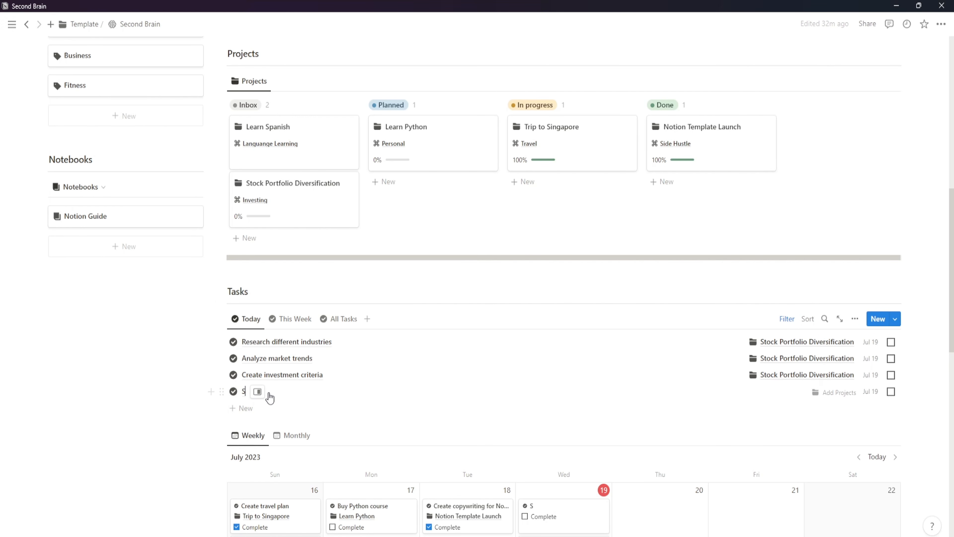
{"action": "type", "text": "elect stocks for portfolio"}
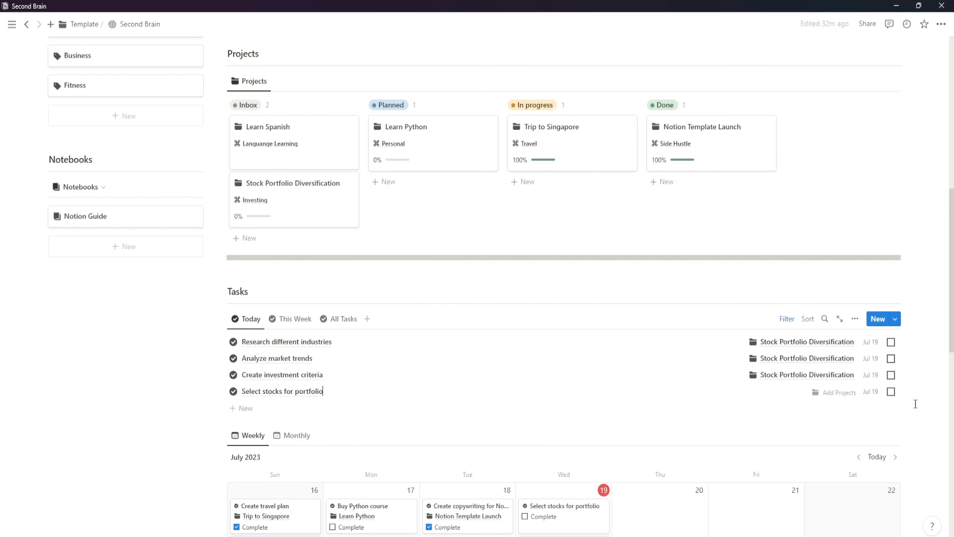
{"action": "left_click", "coordinate": [834, 393]}
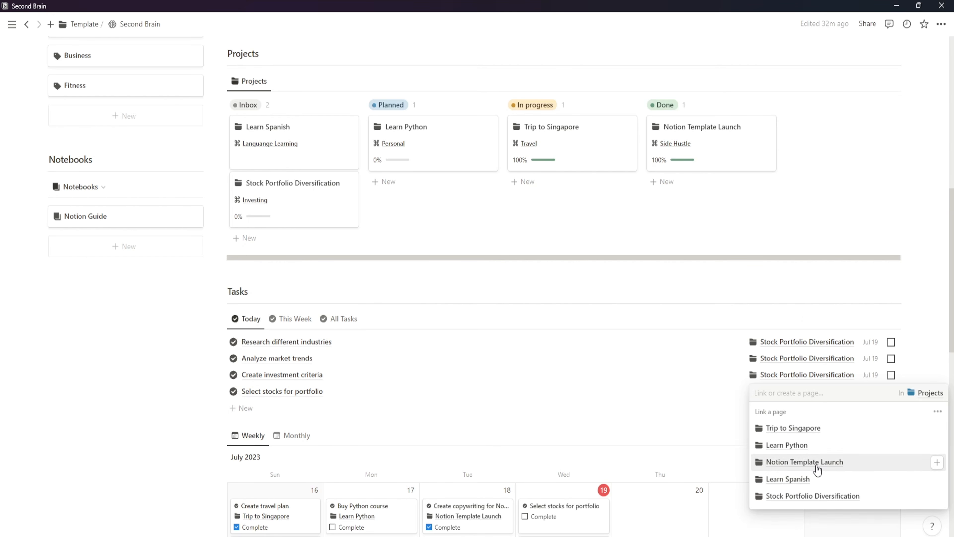
{"action": "left_click", "coordinate": [825, 498]}
{"action": "left_click", "coordinate": [649, 426]}
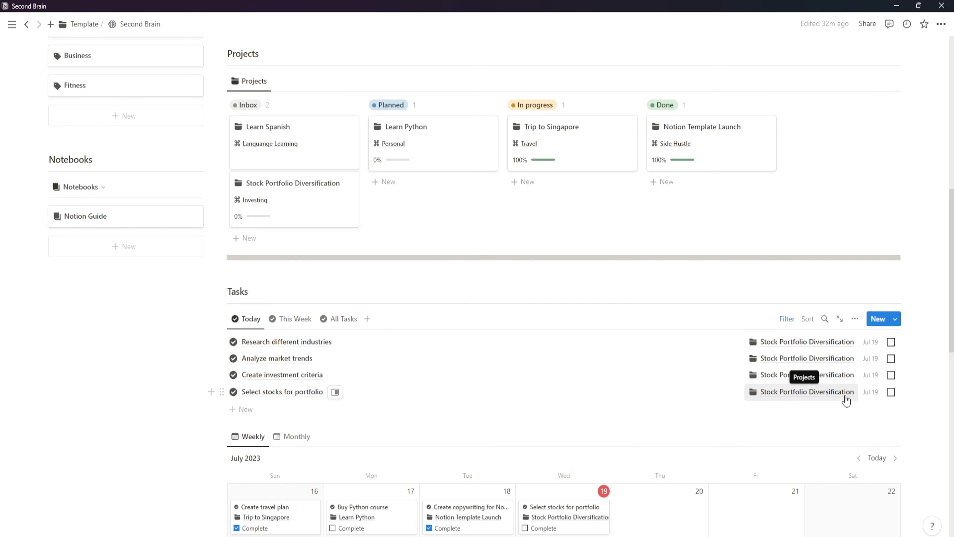
- Set the "Select stocks for portfolio" task's date to Jul 21, 2023, and check the This Week and All Tasks views before returning to Today
{"action": "left_click", "coordinate": [869, 393]}
{"action": "left_click", "coordinate": [913, 371]}
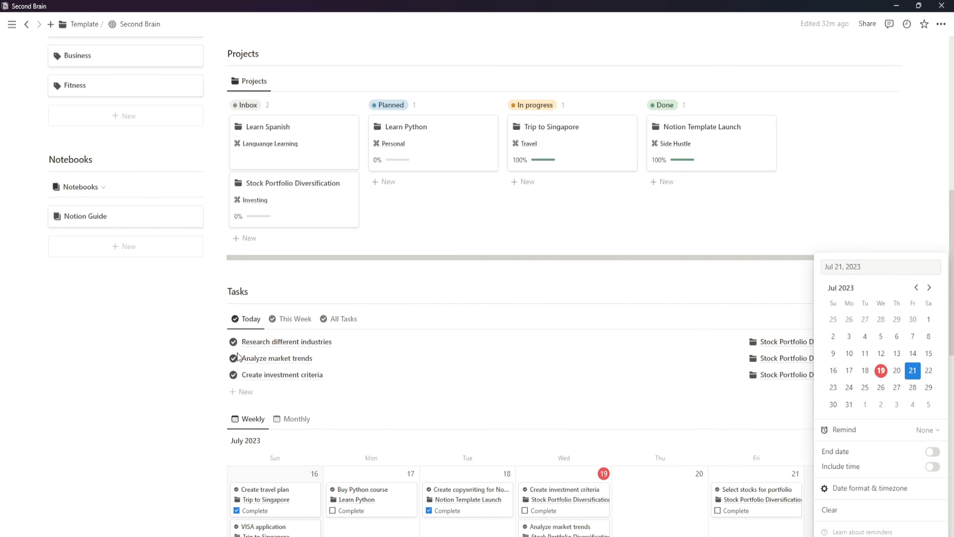
{"action": "left_click", "coordinate": [293, 319]}
{"action": "left_click", "coordinate": [293, 319]}
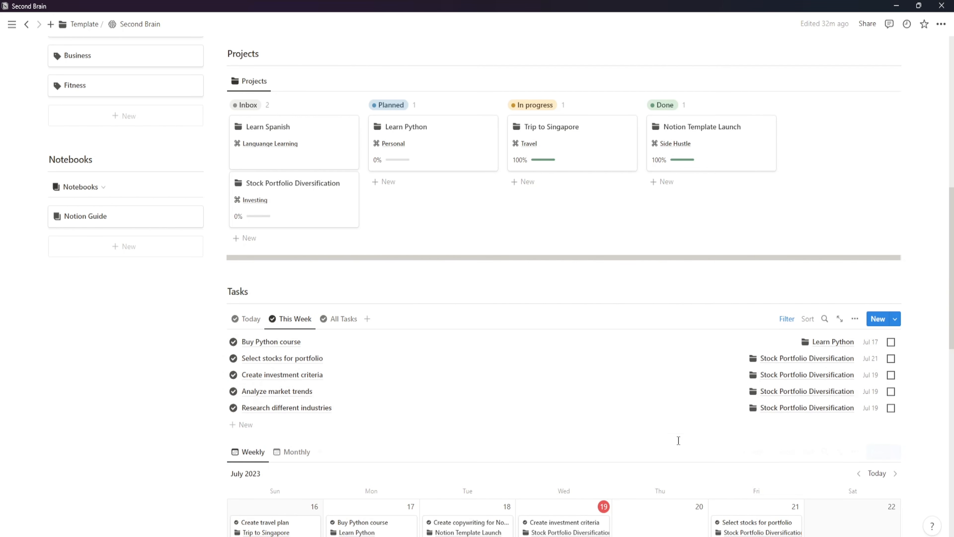
{"action": "left_click", "coordinate": [332, 319]}
{"action": "left_click", "coordinate": [251, 318]}
- Mark the "Create investment criteria" task as complete in the weekly calendar and check the project's progress on the Projects board
{"action": "scroll", "coordinate": [301, 333], "scroll_direction": "down", "scroll_amount": 4}
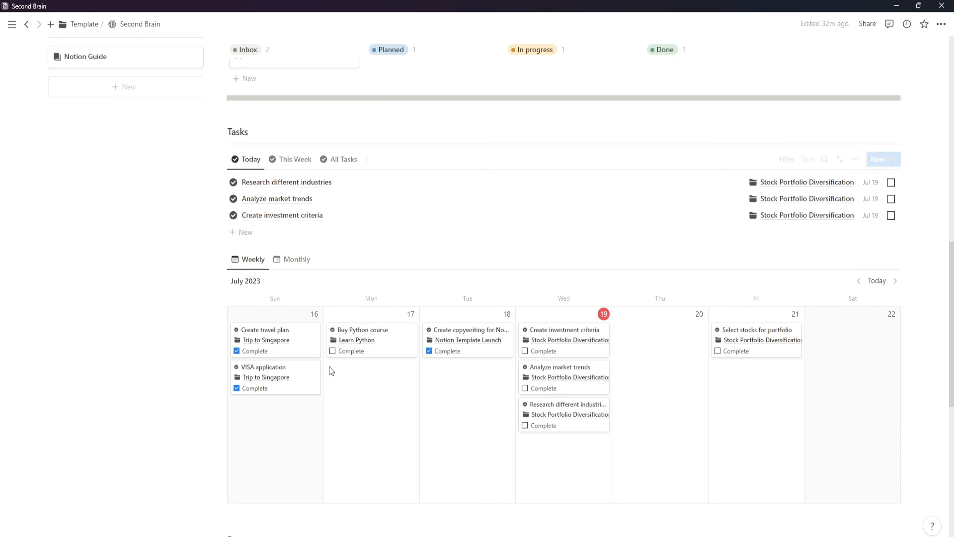
{"action": "scroll", "coordinate": [536, 361], "scroll_direction": "up", "scroll_amount": 1}
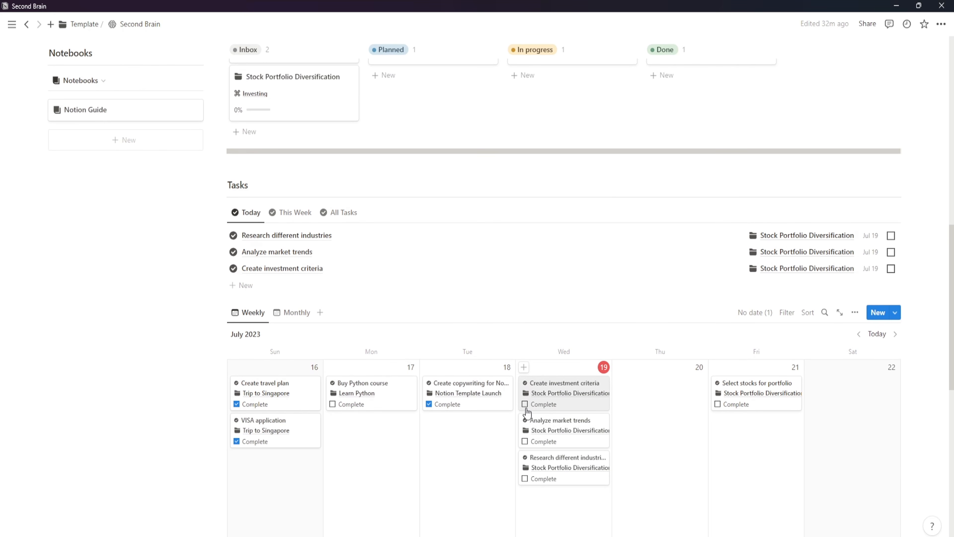
{"action": "left_click", "coordinate": [525, 404]}
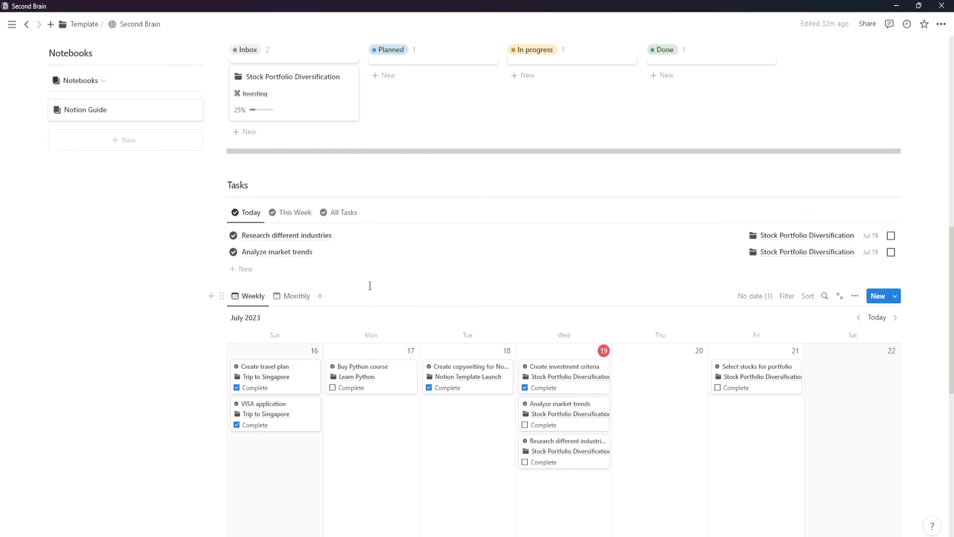
{"action": "scroll", "coordinate": [370, 286], "scroll_direction": "up", "scroll_amount": 1}
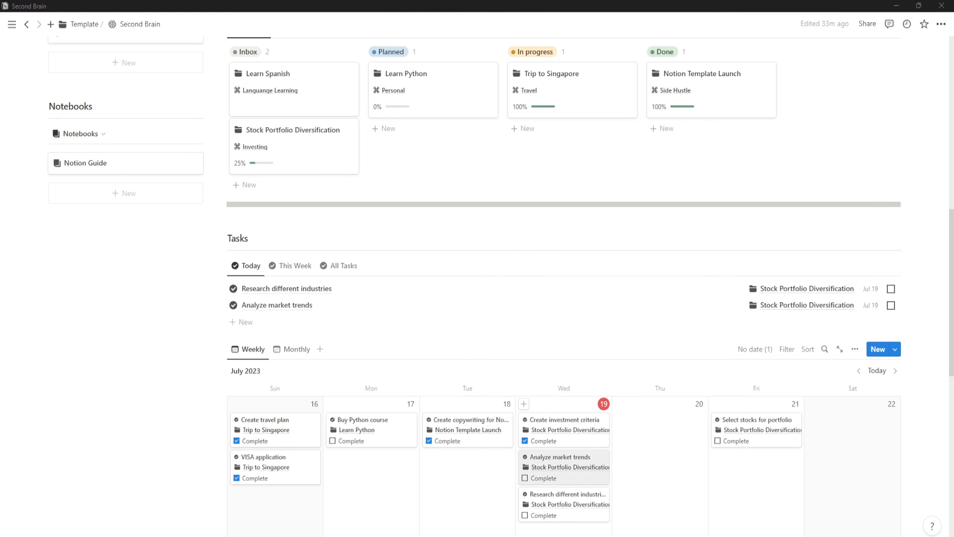
- Reschedule the "Analyze market trends" task to Thursday, July 20 in the weekly calendar
{"action": "scroll", "coordinate": [564, 457], "scroll_direction": "down", "scroll_amount": 2}
{"action": "left_click_drag", "start_coordinate": [564, 354], "coordinate": [650, 320]}
{"action": "scroll", "coordinate": [478, 398], "scroll_direction": "down", "scroll_amount": 2}
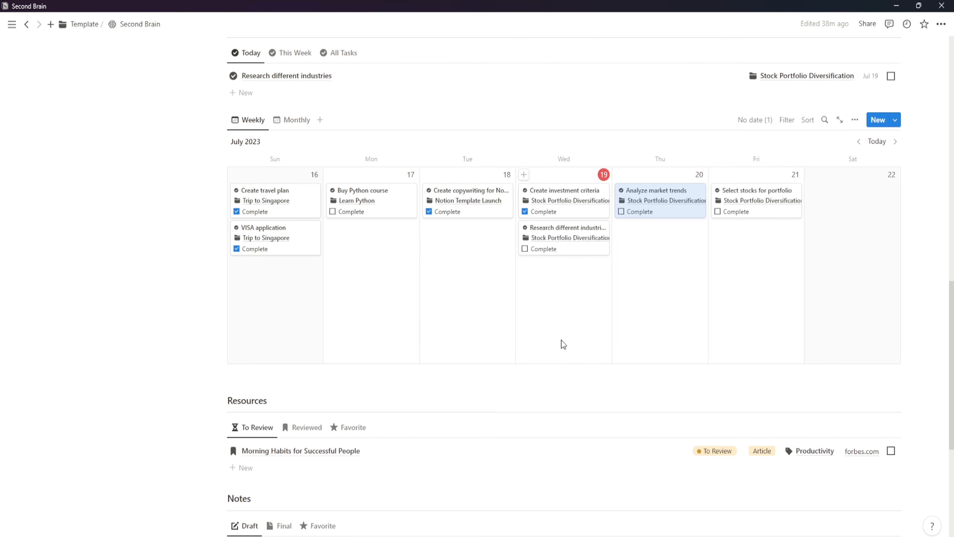
- Add a new topic named "Investment" to the Topics list and close its page
{"action": "scroll", "coordinate": [472, 368], "scroll_direction": "up", "scroll_amount": 10}
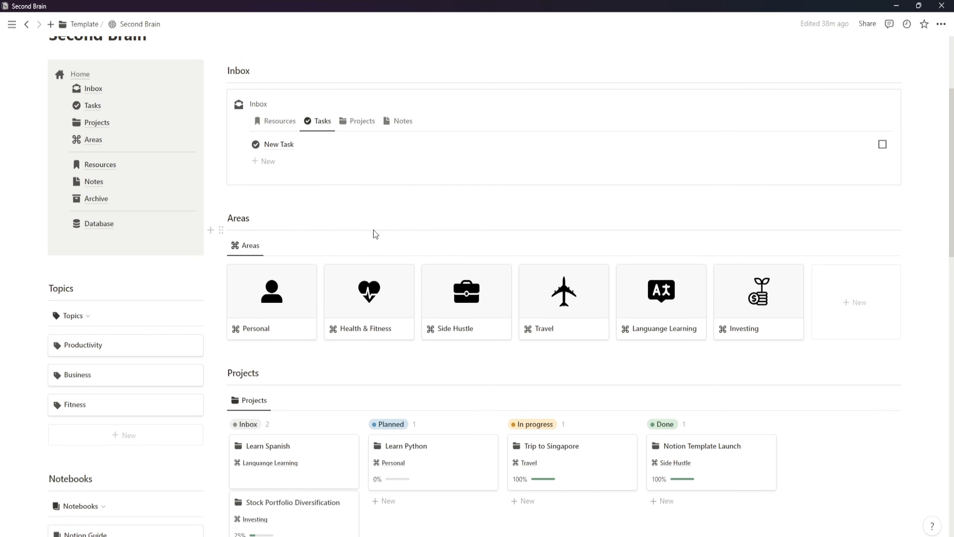
{"action": "left_click", "coordinate": [122, 435]}
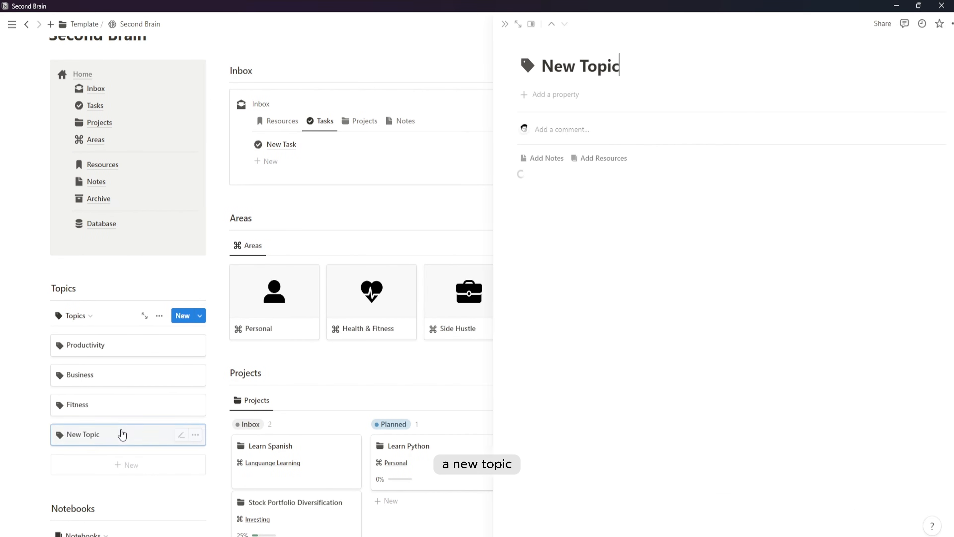
{"action": "key", "text": "ctrl+a"}
{"action": "type", "text": "I"}
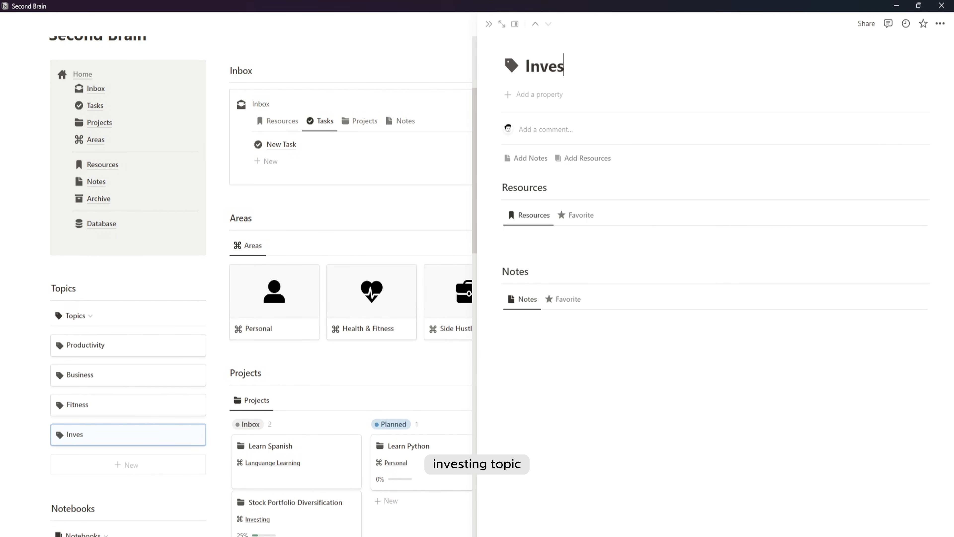
{"action": "type", "text": "nvestment"}
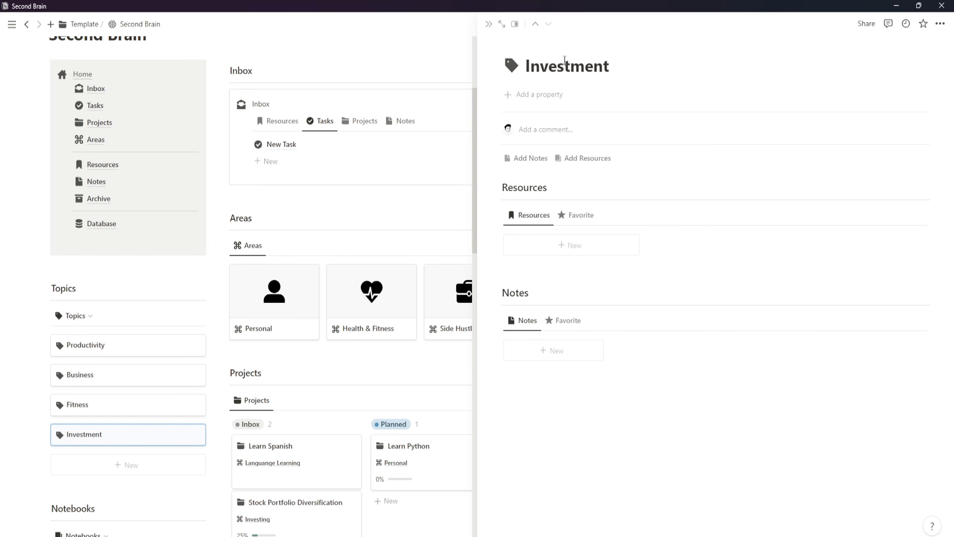
{"action": "left_click", "coordinate": [488, 27]}
- Add a new notebook named "Investment Guide" to the Notebooks list and close its page
{"action": "scroll", "coordinate": [111, 356], "scroll_direction": "down", "scroll_amount": 3}
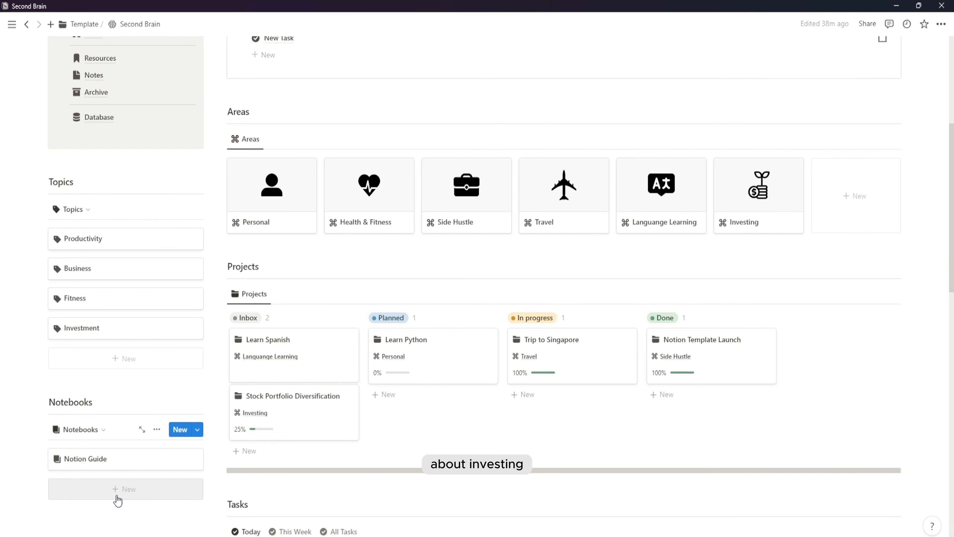
{"action": "left_click", "coordinate": [113, 488]}
{"action": "triple_click", "coordinate": [554, 65]}
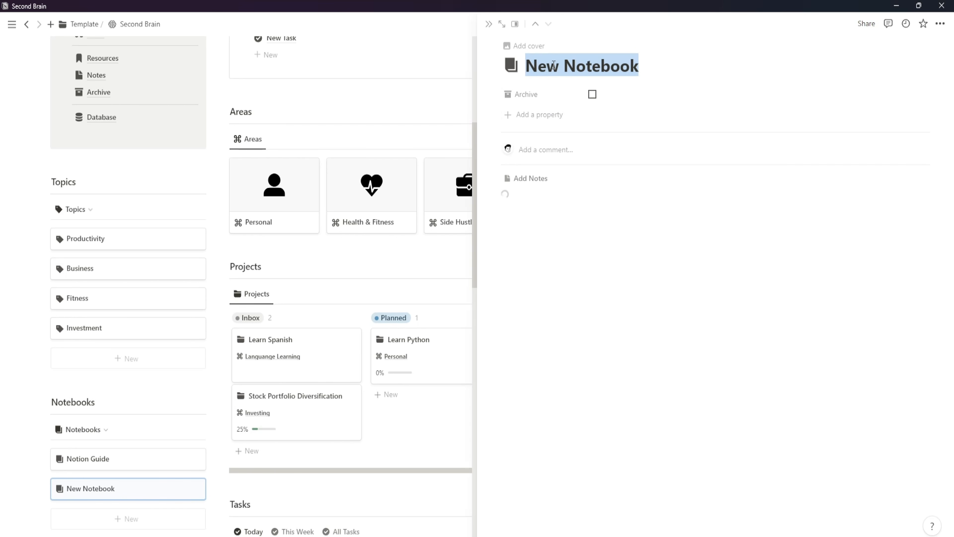
{"action": "type", "text": "Investment Guide"}
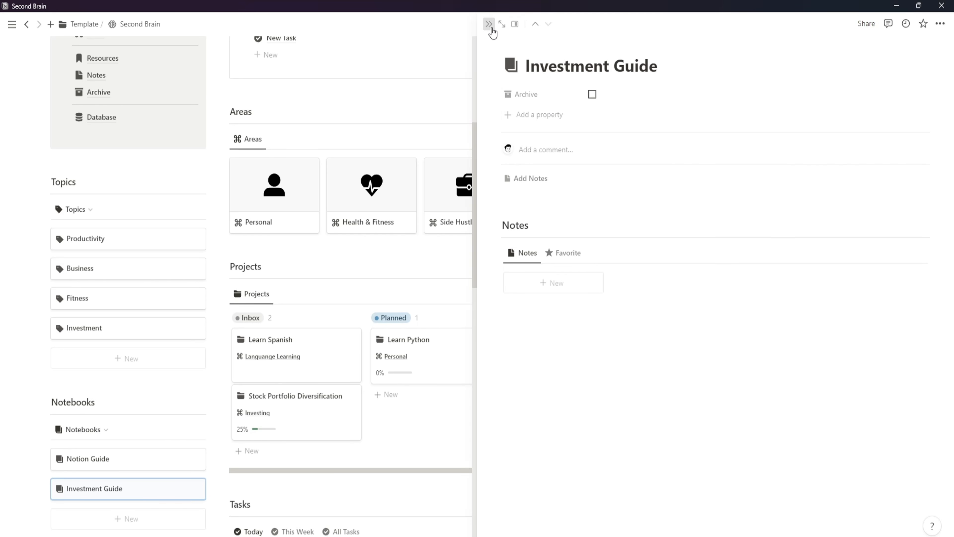
{"action": "left_click", "coordinate": [489, 24]}
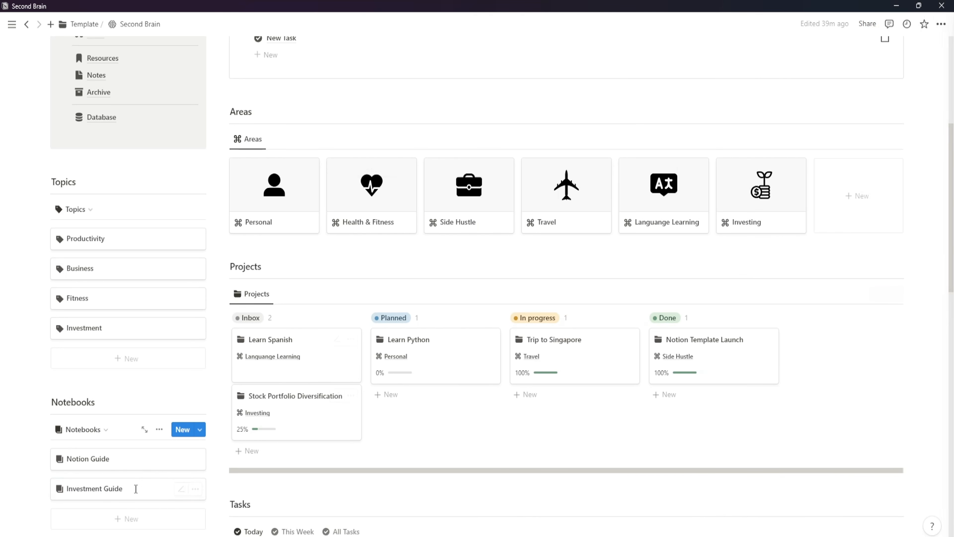
- Add a new resource titled "How to Invest for Beginners" to the Inbox
{"action": "scroll", "coordinate": [139, 489], "scroll_direction": "up", "scroll_amount": 5}
{"action": "left_click", "coordinate": [272, 233]}
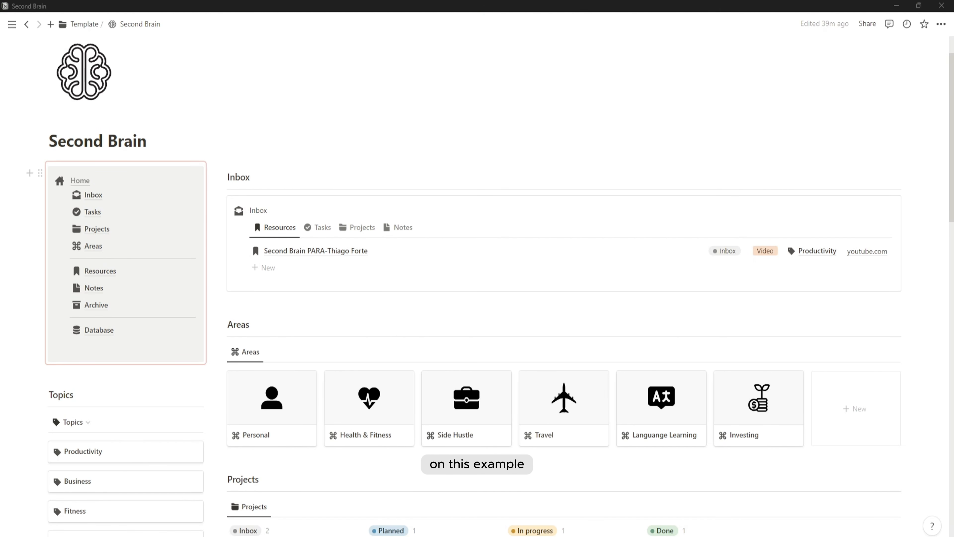
{"action": "left_click", "coordinate": [292, 269]}
{"action": "key", "text": "ctrl+a"}
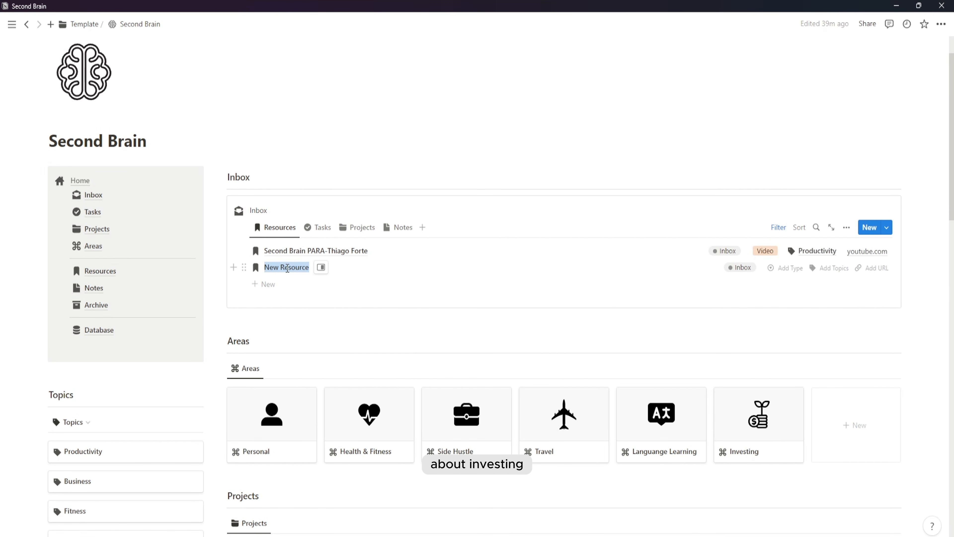
{"action": "type", "text": "How to Invest for Beginners"}
- Set the "How to Invest for Beginners" resource's type to Video and link it to the Investment topic
{"action": "left_click", "coordinate": [774, 271]}
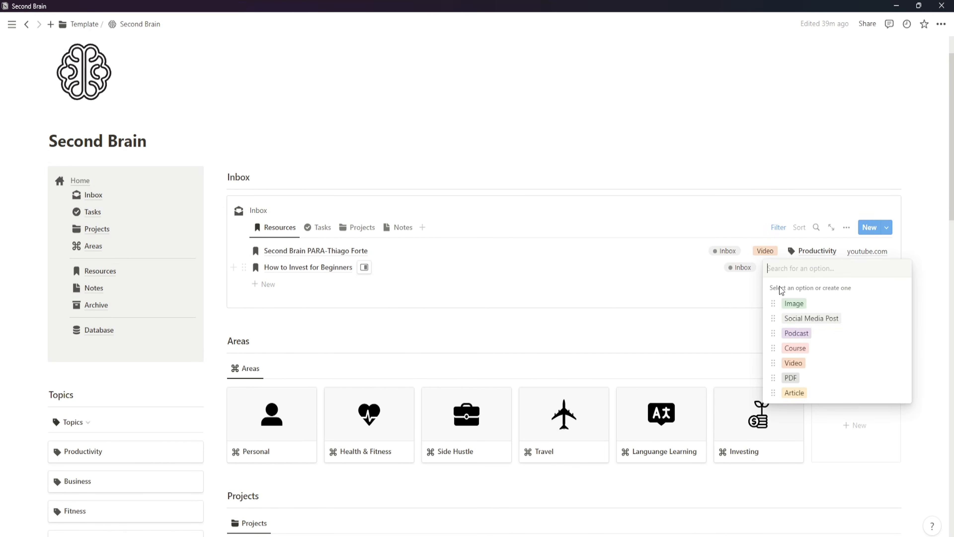
{"action": "left_click", "coordinate": [794, 349]}
{"action": "left_click", "coordinate": [824, 268]}
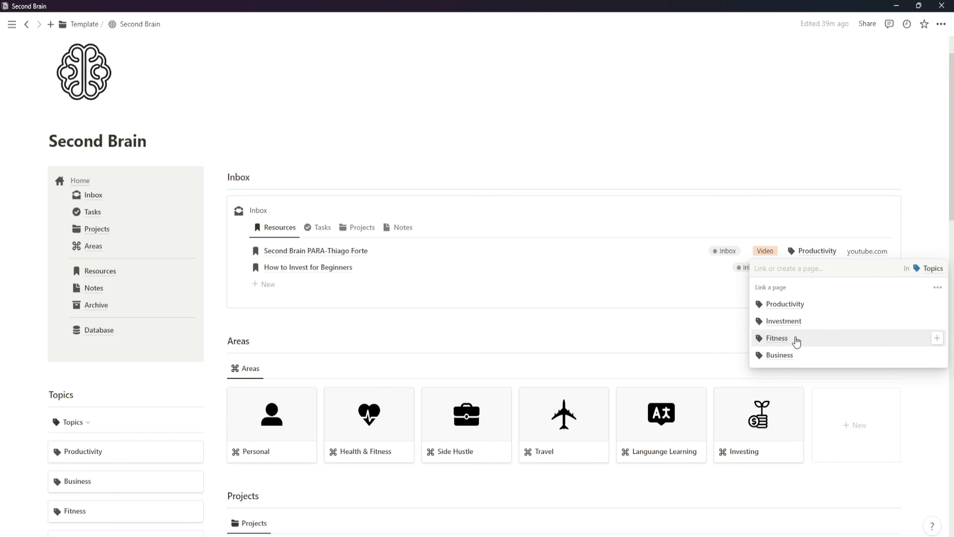
{"action": "left_click", "coordinate": [796, 320]}
{"action": "key", "text": "Escape"}
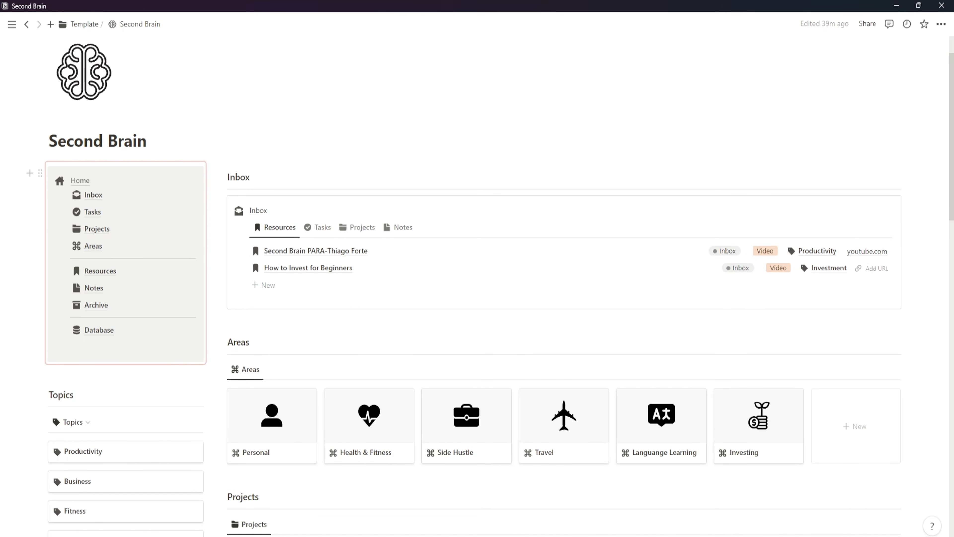
- Paste the copied YouTube link as the URL of the "How to Invest for Beginners" resource
{"action": "left_click", "coordinate": [877, 268]}
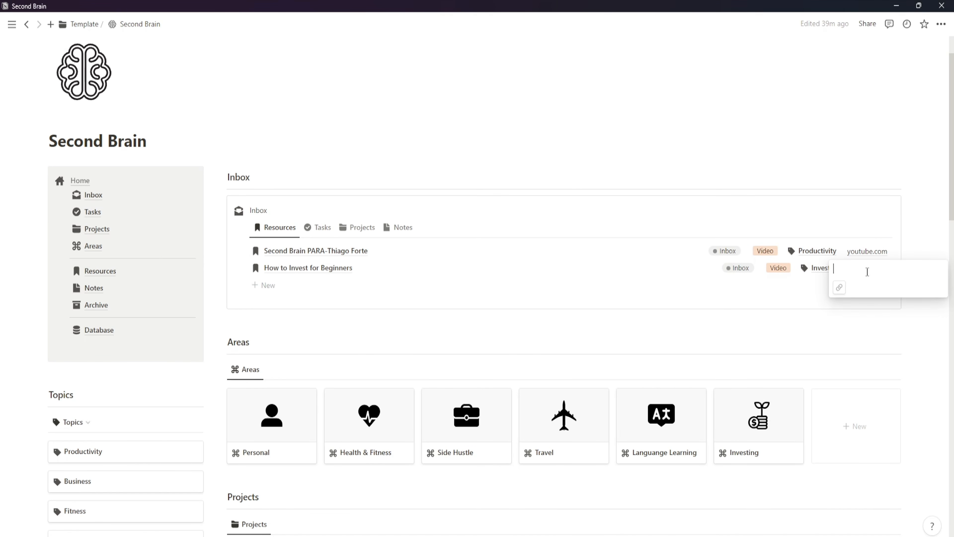
{"action": "right_click", "coordinate": [865, 277]}
{"action": "left_click", "coordinate": [836, 281]}
{"action": "key", "text": "Return"}
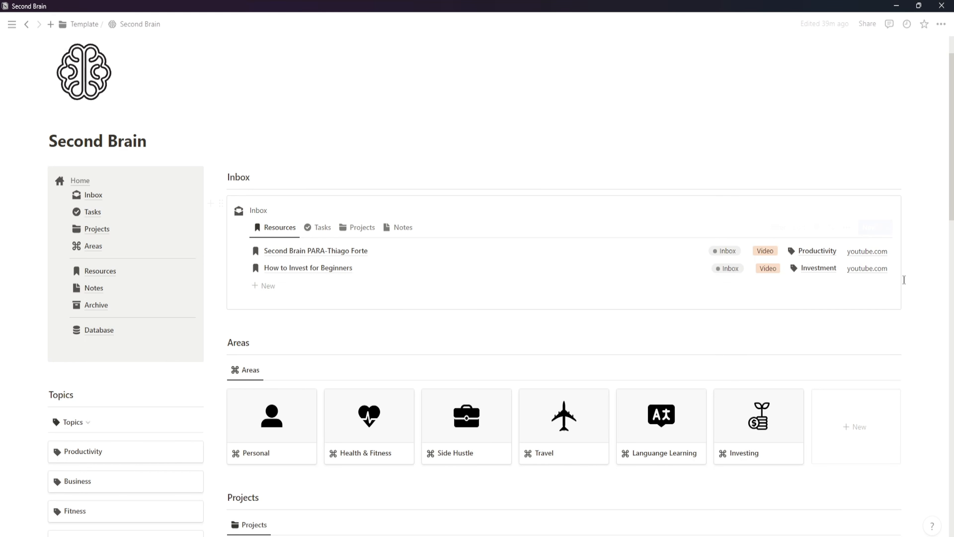
- Add a new note titled "Step-by-step guide to investing" to the Inbox
{"action": "scroll", "coordinate": [534, 314], "scroll_direction": "down", "scroll_amount": 1}
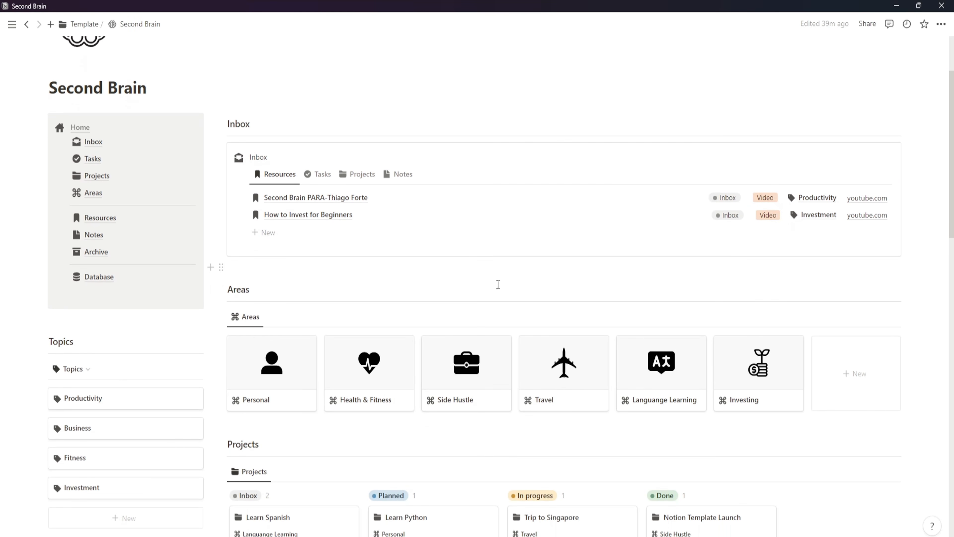
{"action": "scroll", "coordinate": [376, 248], "scroll_direction": "down", "scroll_amount": 2}
{"action": "scroll", "coordinate": [395, 251], "scroll_direction": "down", "scroll_amount": 8}
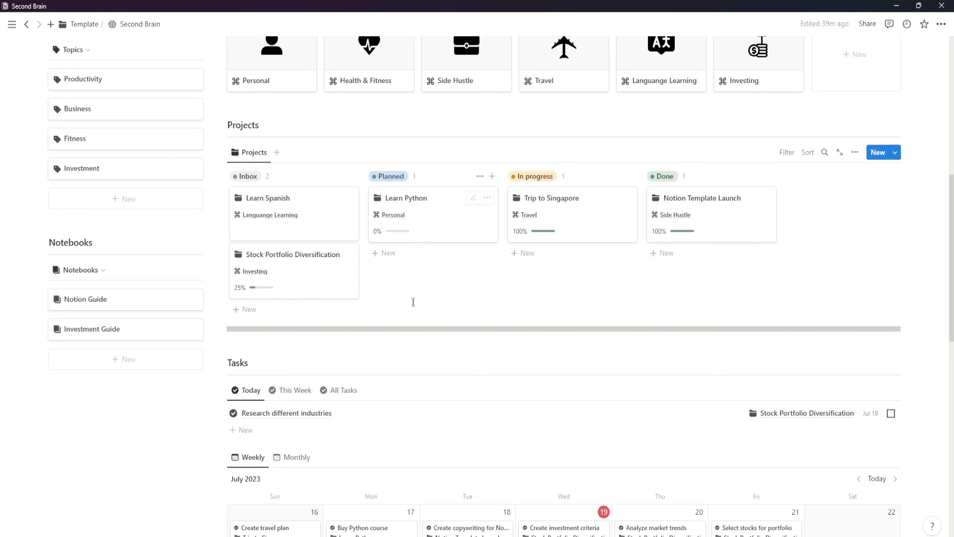
{"action": "scroll", "coordinate": [413, 315], "scroll_direction": "up", "scroll_amount": 1}
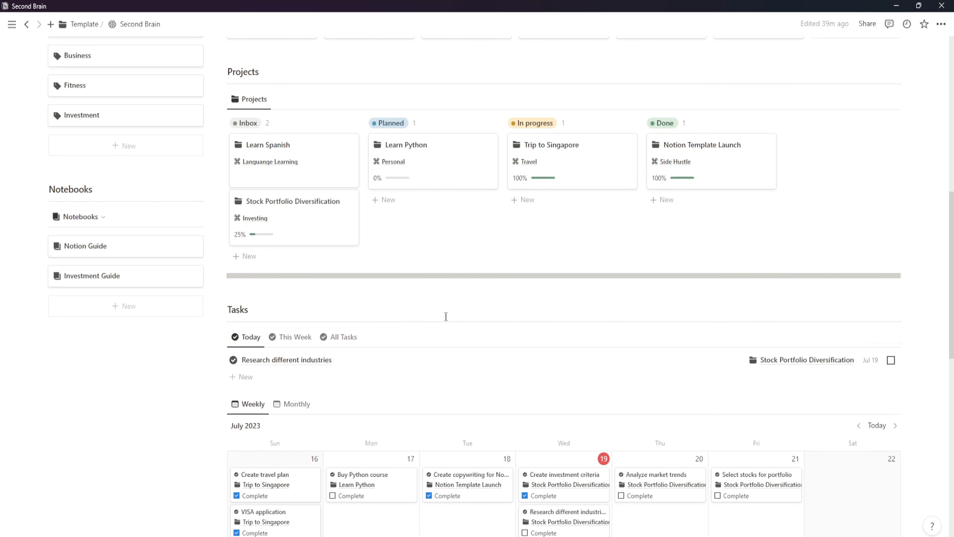
{"action": "scroll", "coordinate": [446, 316], "scroll_direction": "up", "scroll_amount": 7}
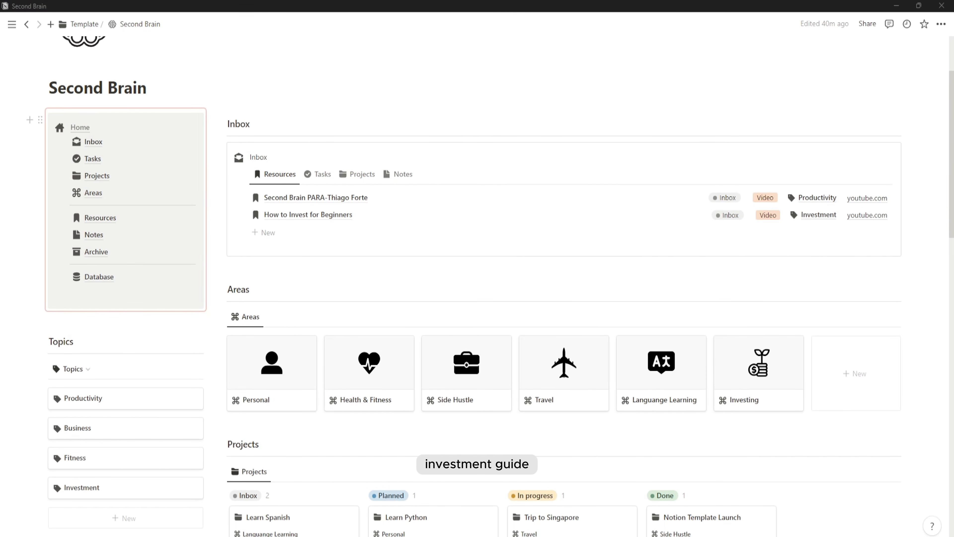
{"action": "left_click", "coordinate": [400, 174]}
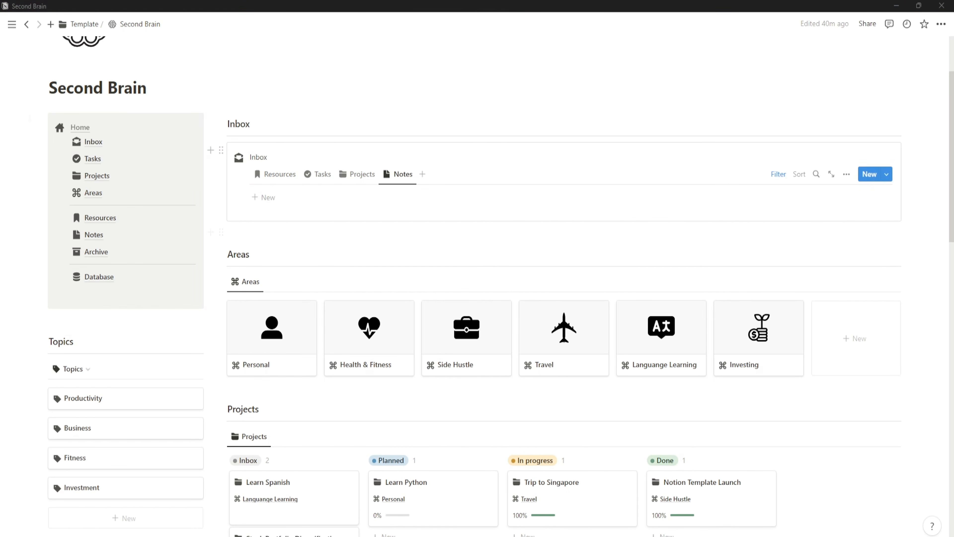
{"action": "left_click", "coordinate": [293, 197]}
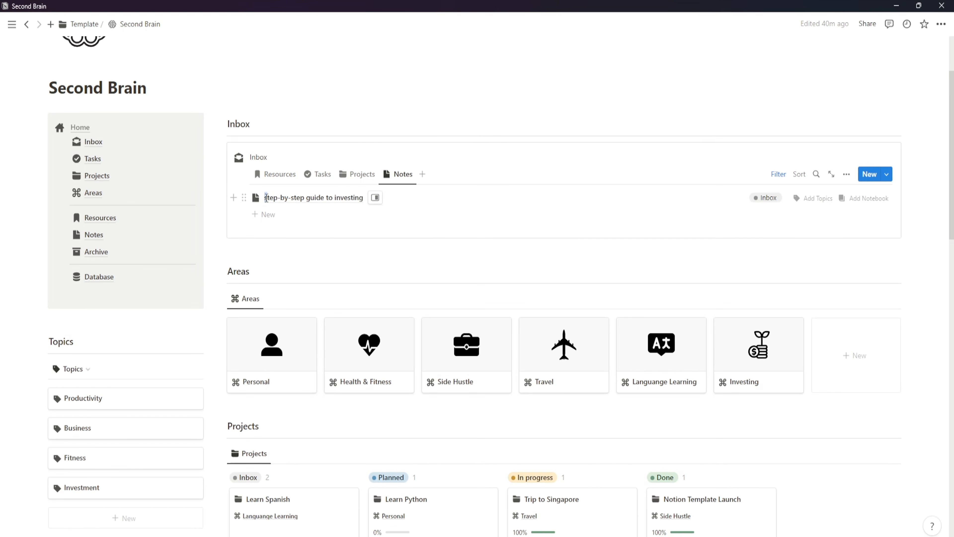
{"action": "type", "text": "S"}
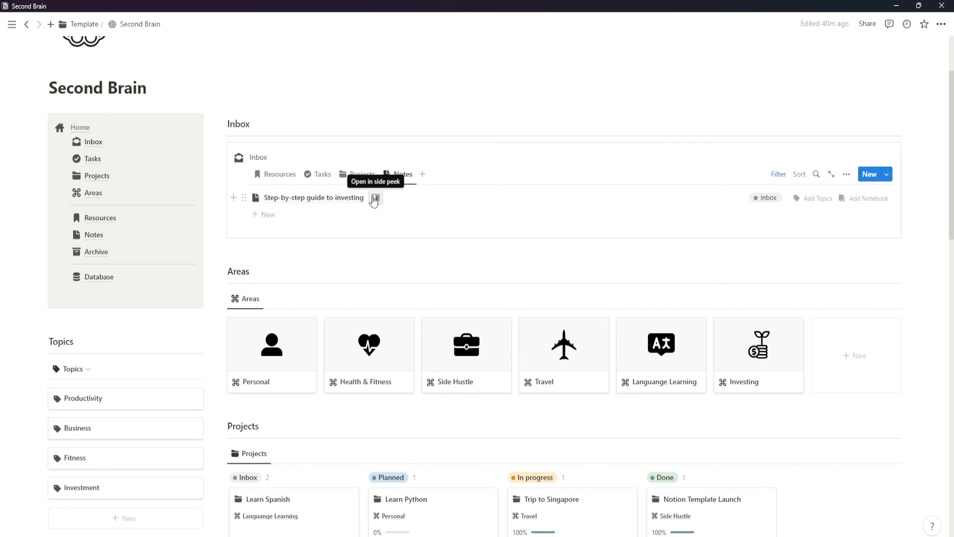
- Link the "Step-by-step guide to investing" note to the Investment topic and the Investment Guide notebook
{"action": "left_click", "coordinate": [813, 198]}
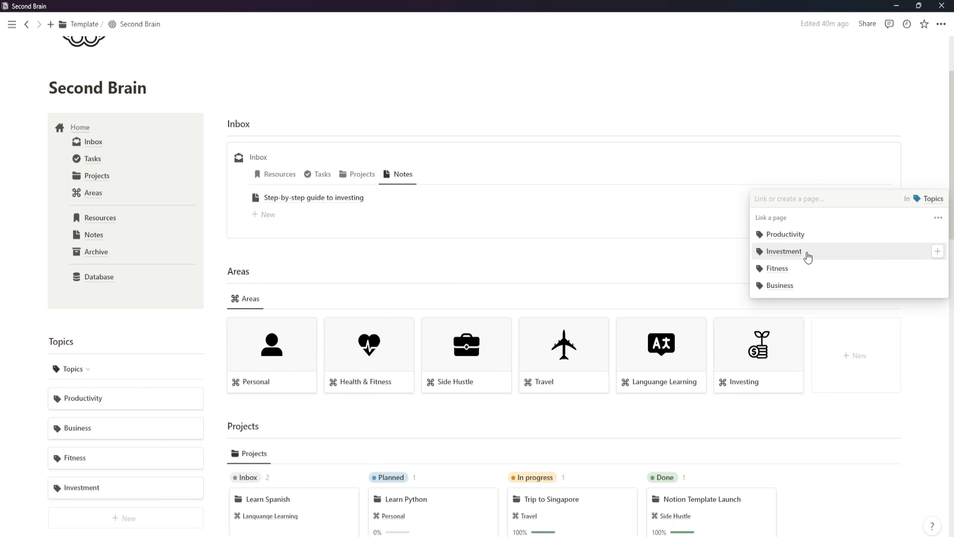
{"action": "left_click", "coordinate": [808, 257]}
{"action": "key", "text": "Escape"}
{"action": "left_click", "coordinate": [864, 198]}
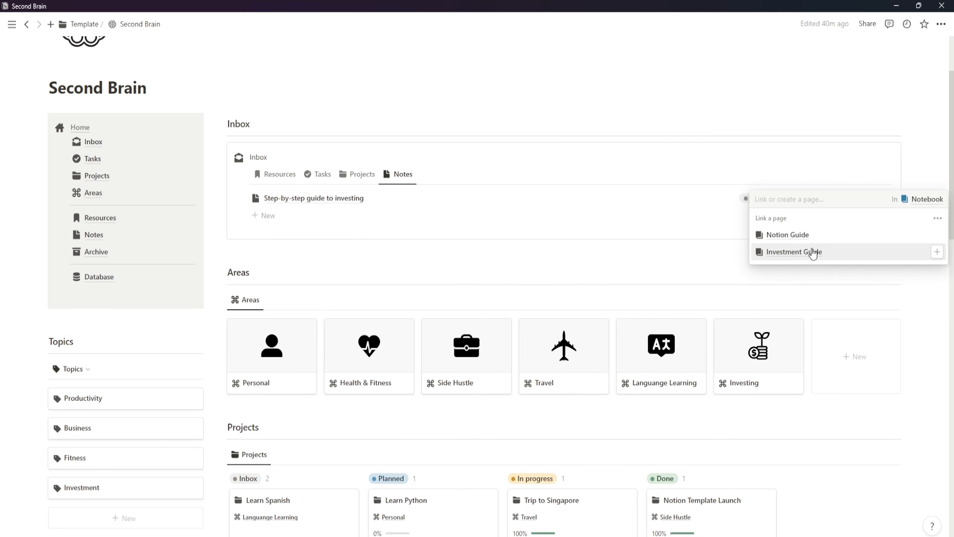
{"action": "left_click", "coordinate": [813, 253]}
{"action": "key", "text": "Escape"}
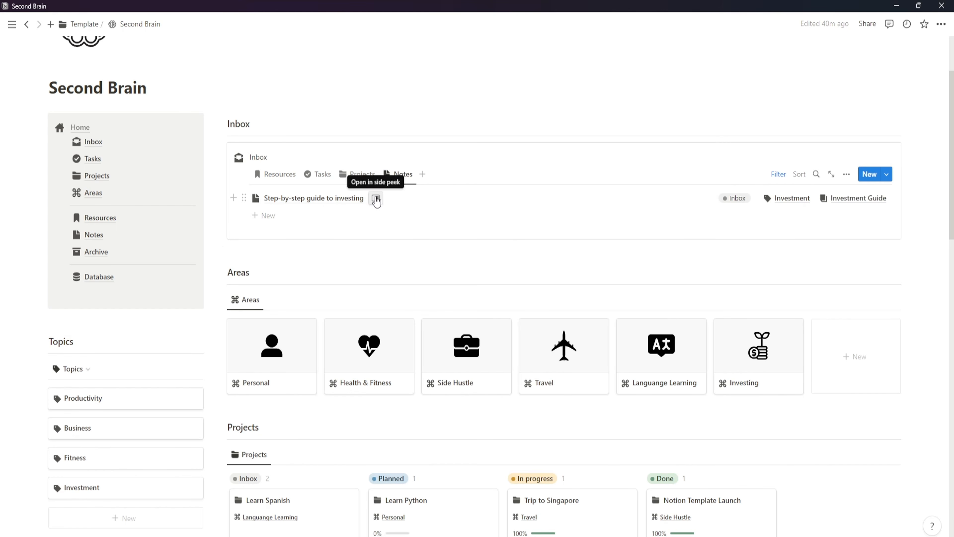
- Open the "Step-by-step guide to investing" note as an empty page, paste the copied 12-step investing text into it and close it
{"action": "left_click", "coordinate": [376, 199]}
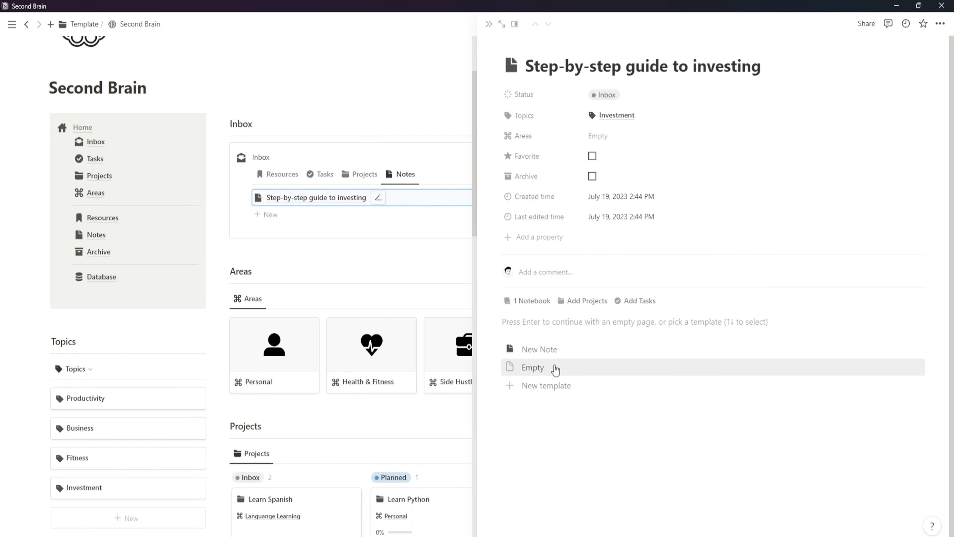
{"action": "left_click", "coordinate": [556, 370]}
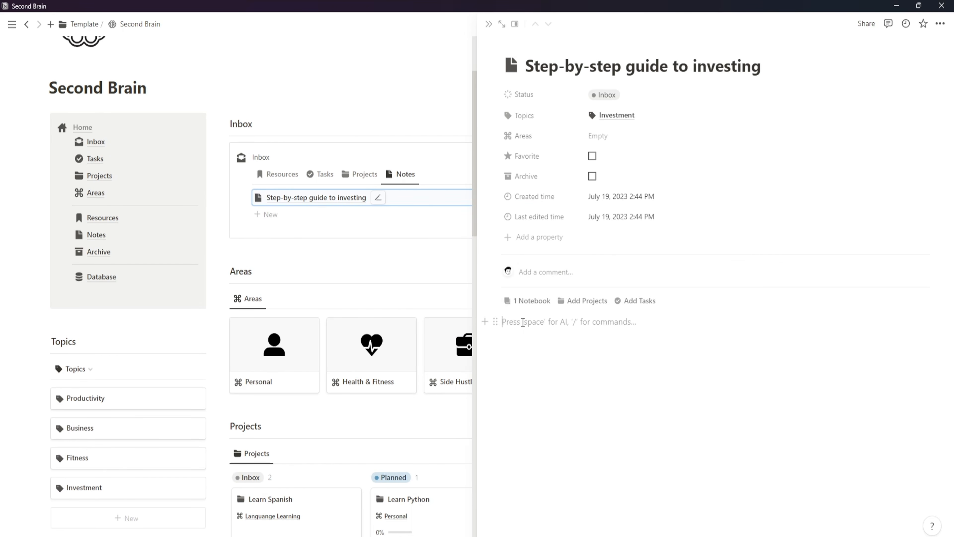
{"action": "right_click", "coordinate": [522, 322]}
{"action": "left_click", "coordinate": [557, 338]}
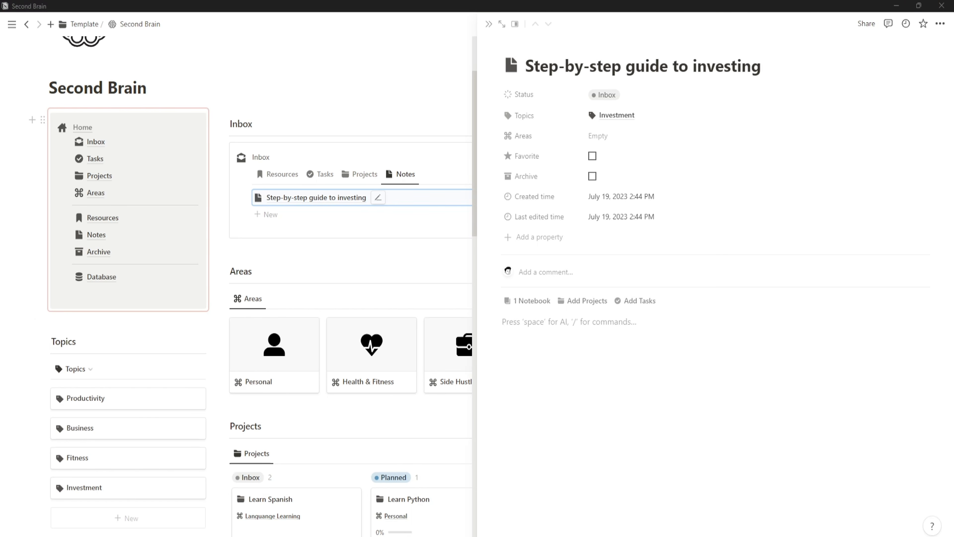
{"action": "right_click", "coordinate": [488, 326]}
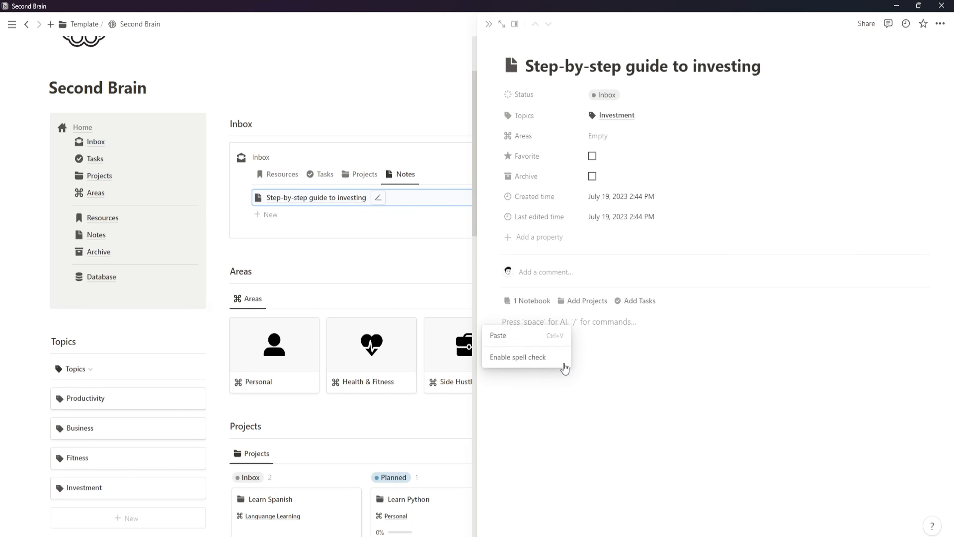
{"action": "left_click", "coordinate": [541, 337]}
{"action": "scroll", "coordinate": [619, 377], "scroll_direction": "down", "scroll_amount": 8}
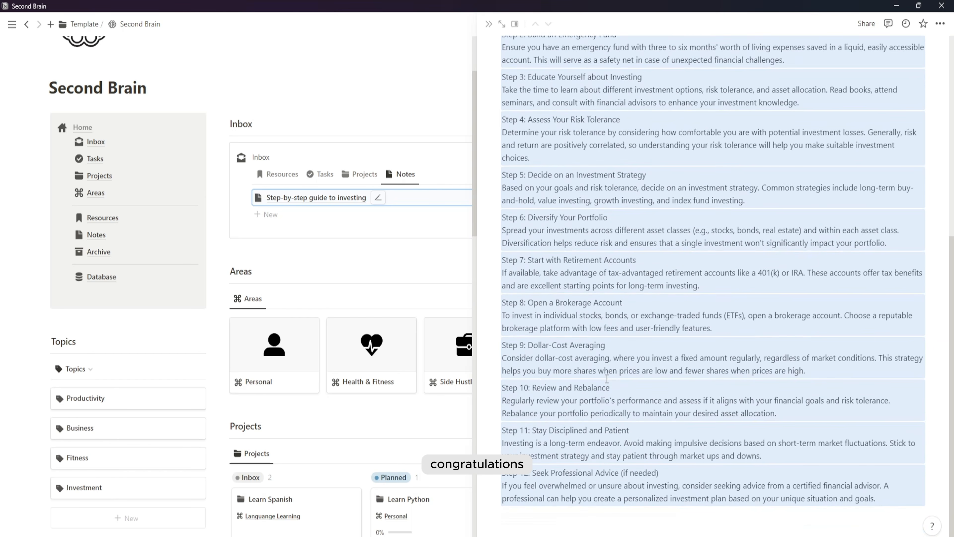
{"action": "scroll", "coordinate": [618, 378], "scroll_direction": "up", "scroll_amount": 8}
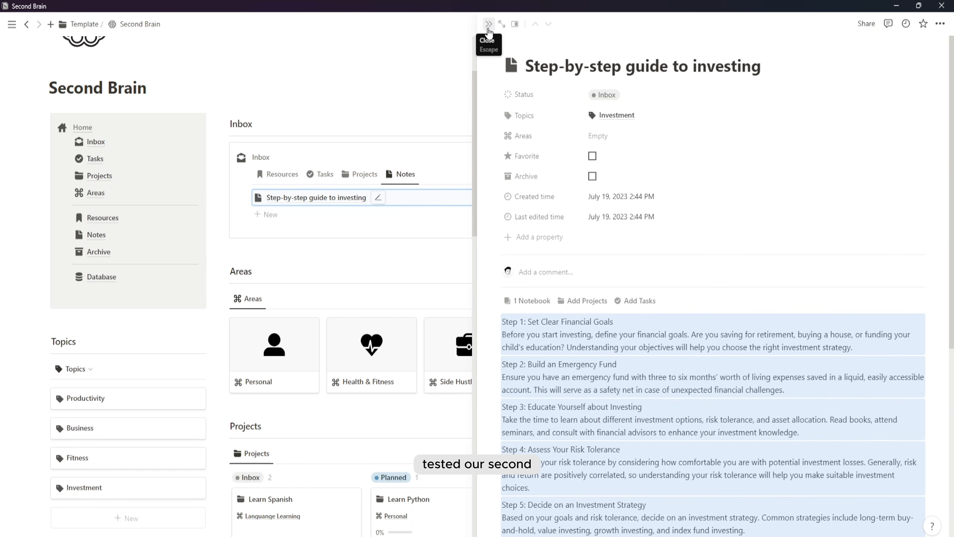
{"action": "left_click", "coordinate": [488, 24]}
- Set the status of the "Step-by-step guide to investing" note to Draft and check it among the draft notes
{"action": "scroll", "coordinate": [353, 297], "scroll_direction": "down", "scroll_amount": 6}
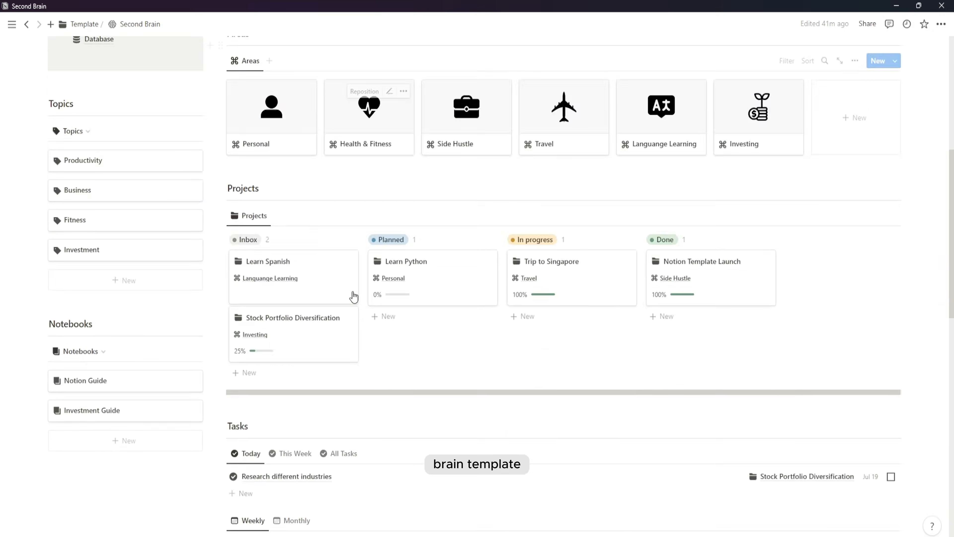
{"action": "scroll", "coordinate": [354, 297], "scroll_direction": "down", "scroll_amount": 12}
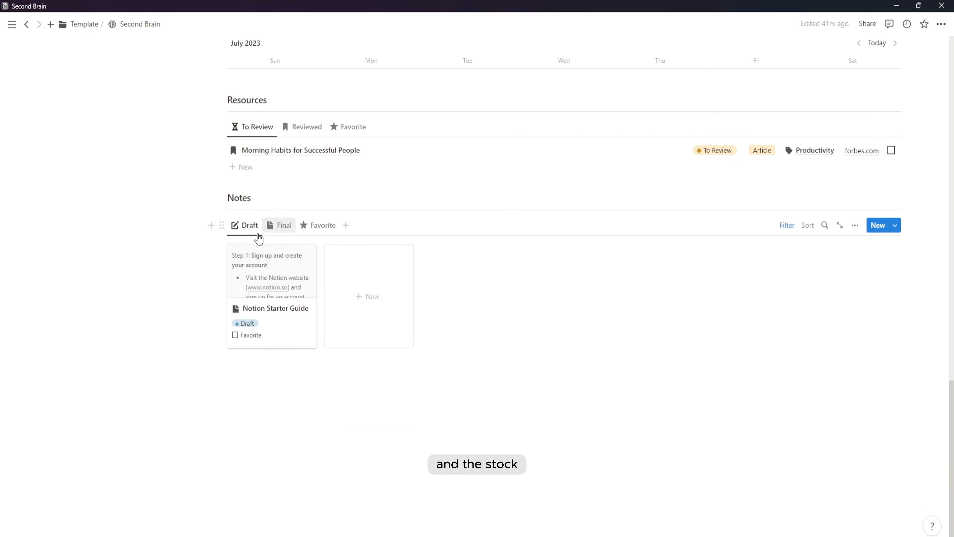
{"action": "scroll", "coordinate": [468, 391], "scroll_direction": "up", "scroll_amount": 3}
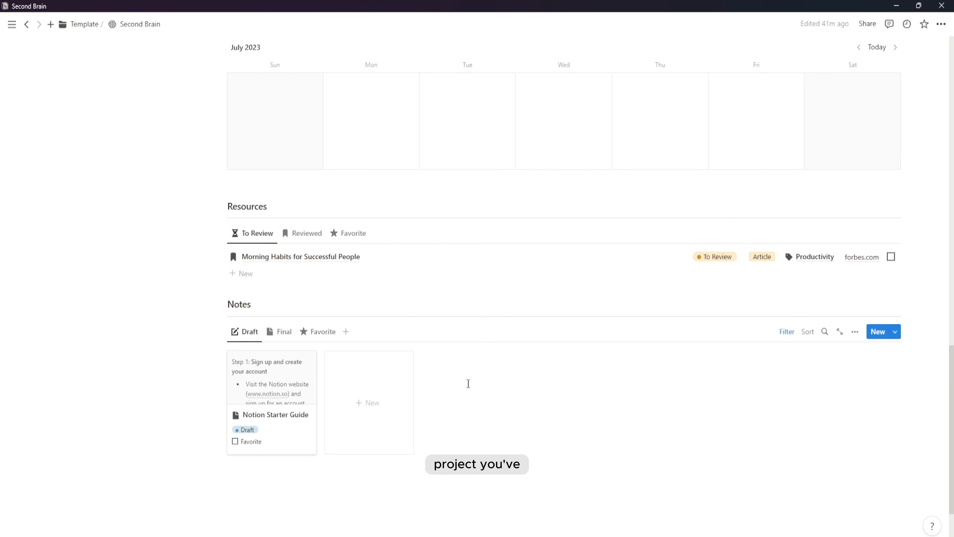
{"action": "scroll", "coordinate": [469, 383], "scroll_direction": "up", "scroll_amount": 12}
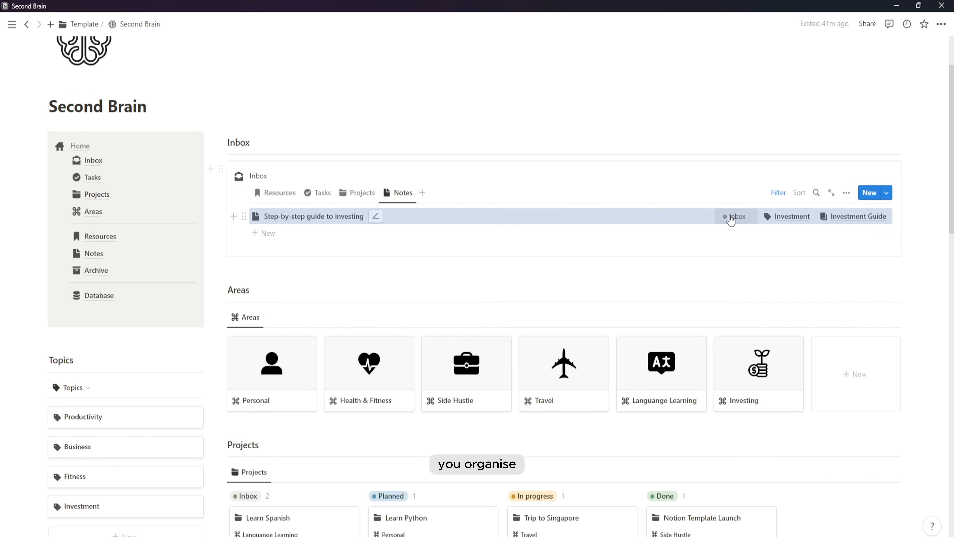
{"action": "left_click", "coordinate": [731, 216]}
{"action": "left_click", "coordinate": [759, 297]}
{"action": "scroll", "coordinate": [401, 292], "scroll_direction": "down", "scroll_amount": 15}
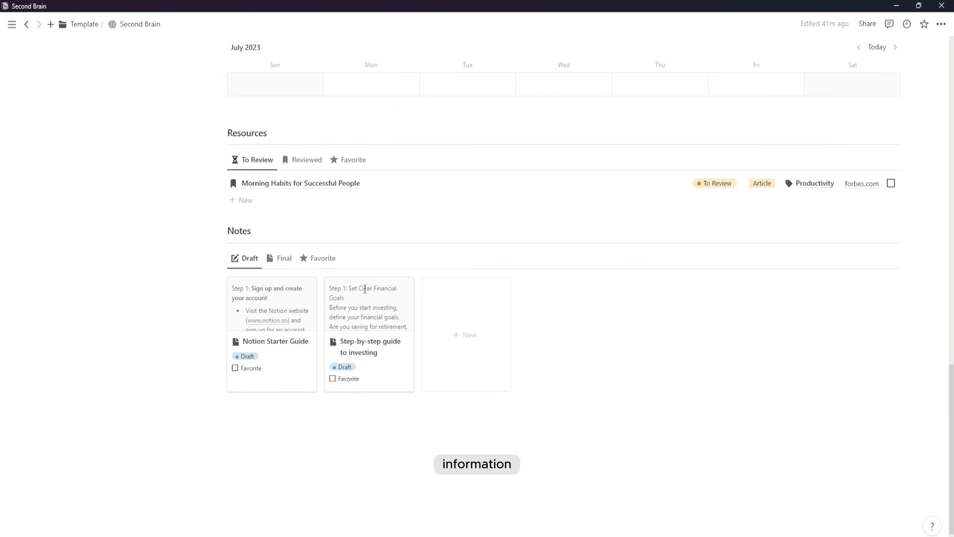
{"action": "scroll", "coordinate": [425, 380], "scroll_direction": "up", "scroll_amount": 15}
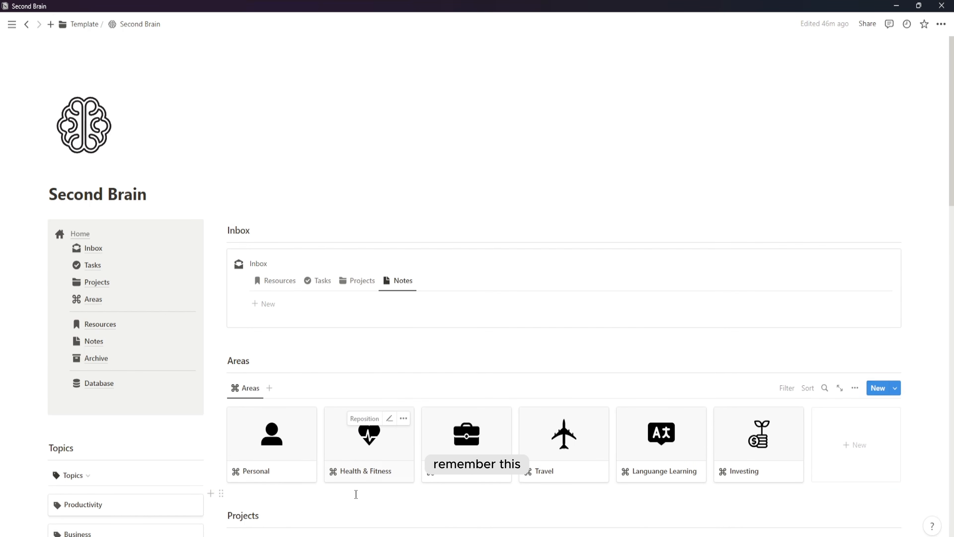
{"action": "scroll", "coordinate": [353, 364], "scroll_direction": "down", "scroll_amount": 4}
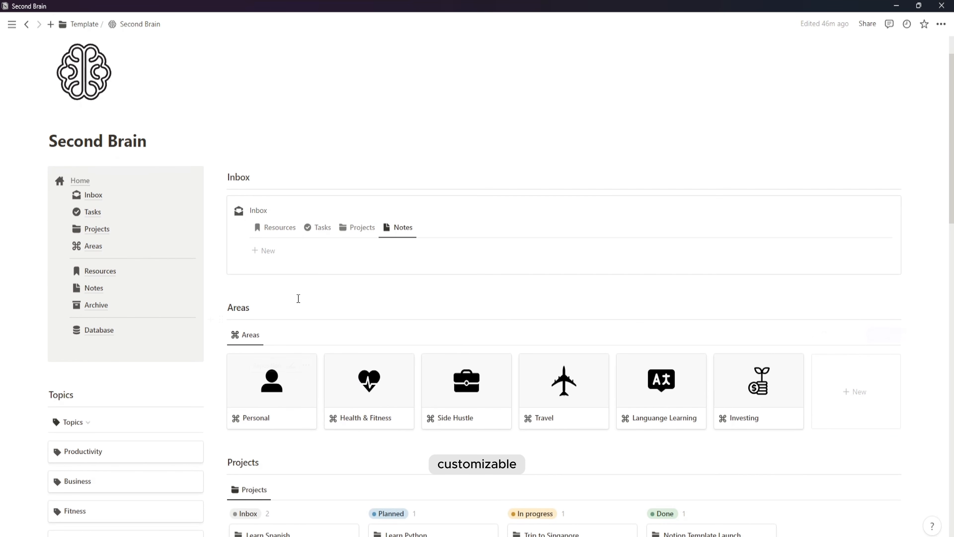
{"action": "scroll", "coordinate": [324, 338], "scroll_direction": "down", "scroll_amount": 5}
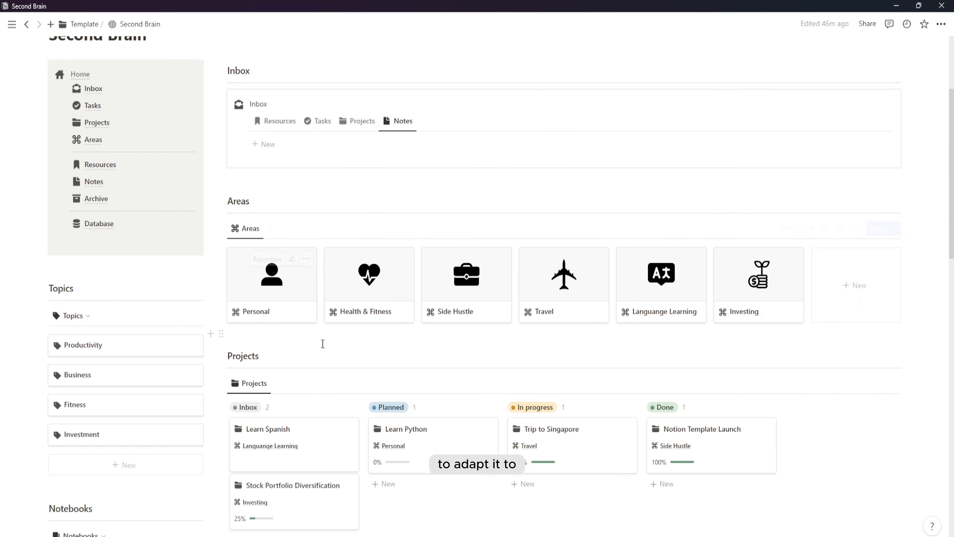
{"action": "scroll", "coordinate": [342, 372], "scroll_direction": "down", "scroll_amount": 5}
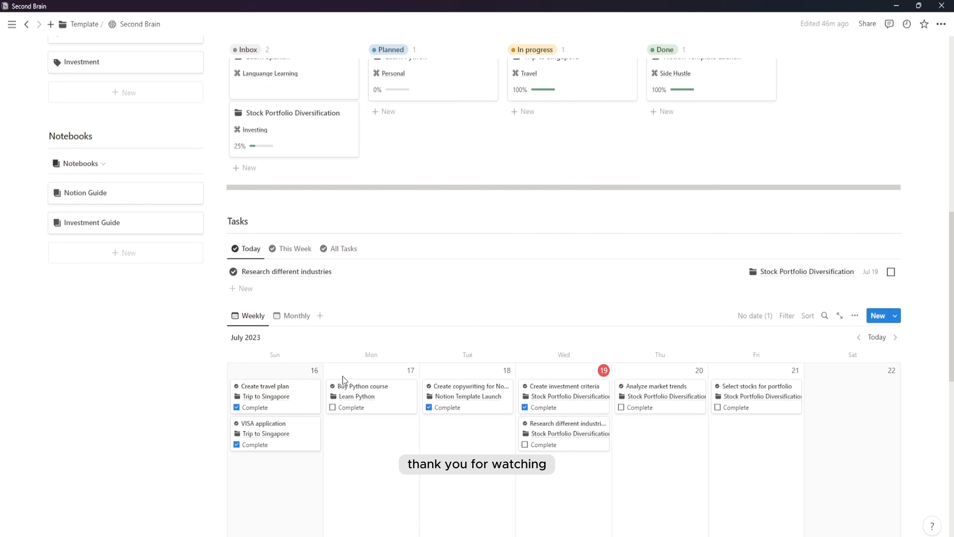
{"action": "scroll", "coordinate": [343, 377], "scroll_direction": "up", "scroll_amount": 4}
{"action": "scroll", "coordinate": [343, 381], "scroll_direction": "up", "scroll_amount": 4}
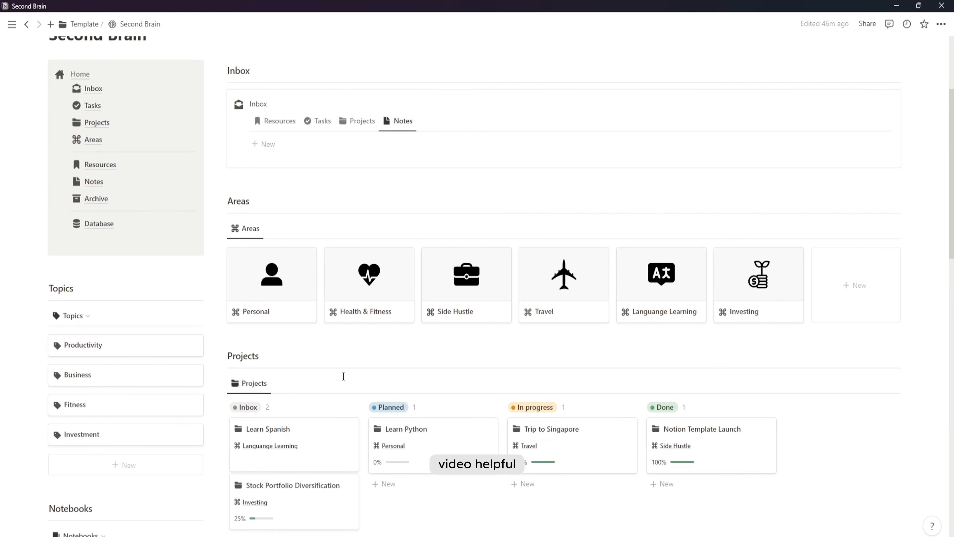
{"action": "scroll", "coordinate": [343, 376], "scroll_direction": "up", "scroll_amount": 4}
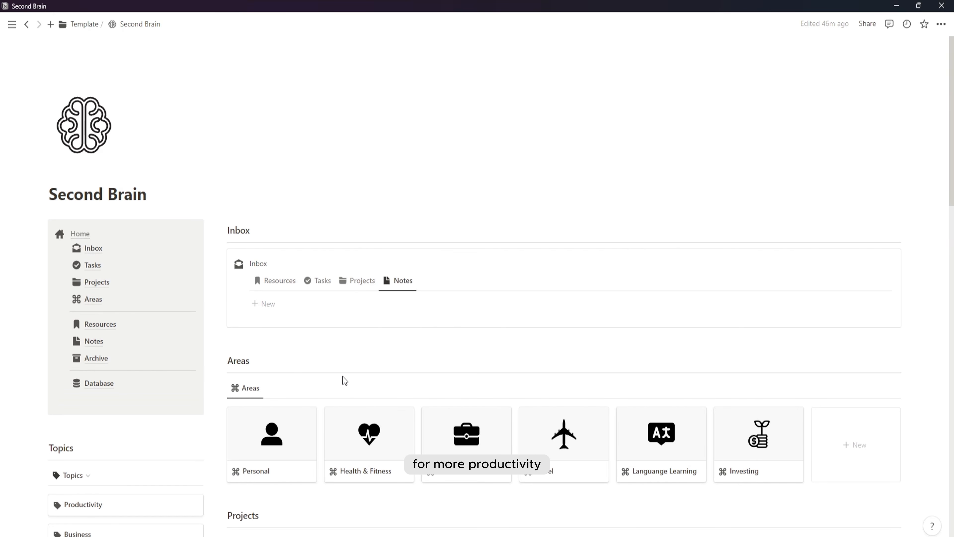
{"action": "scroll", "coordinate": [345, 380], "scroll_direction": "down", "scroll_amount": 4}
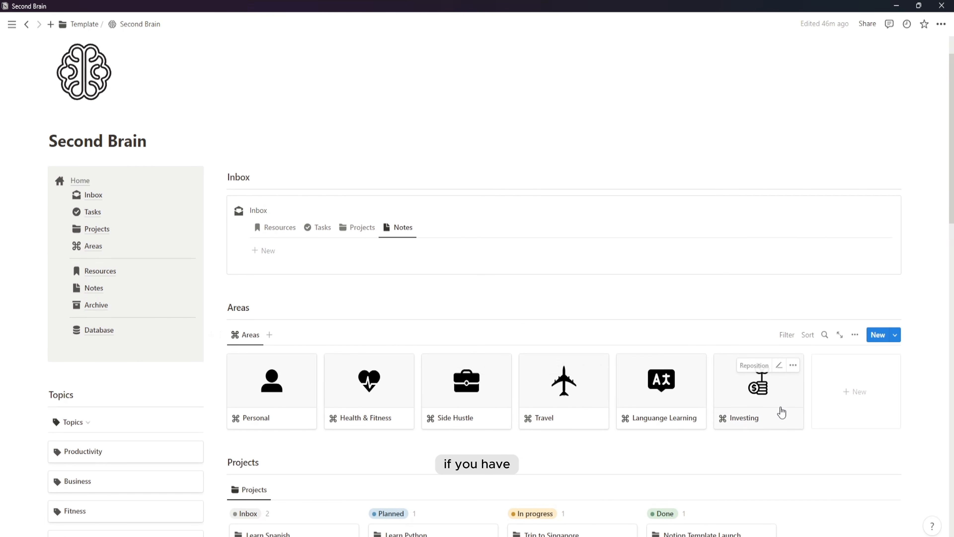